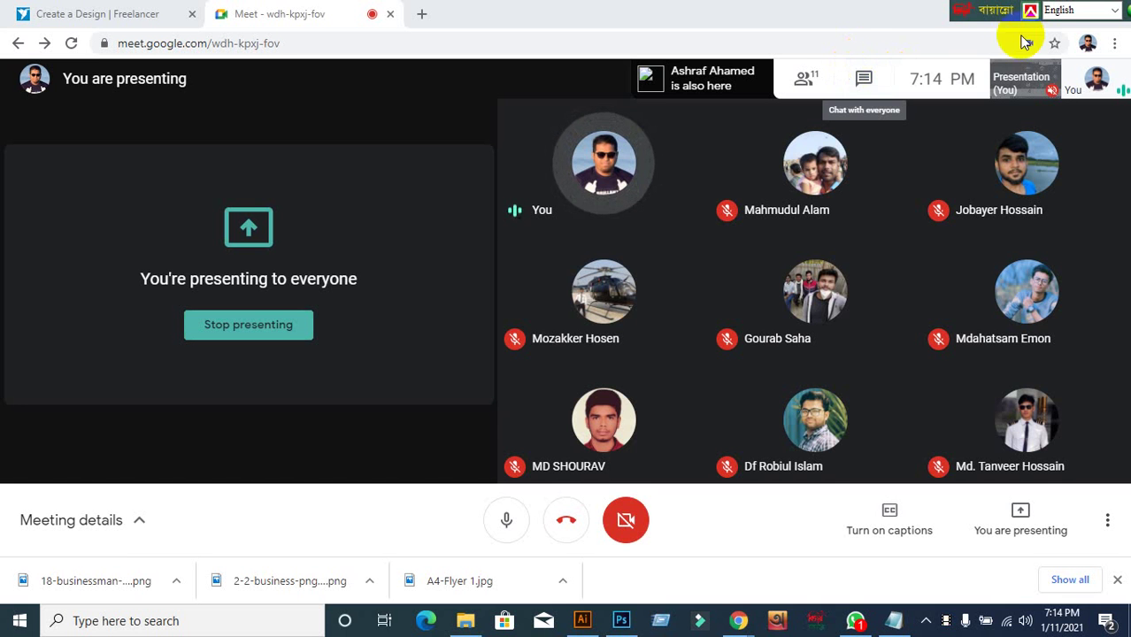
# - Close the Untitled-1 Illustrator document without saving and return to the Google Meet call
pyautogui.moveTo(993, 12); pyautogui.dragTo(749, 12)
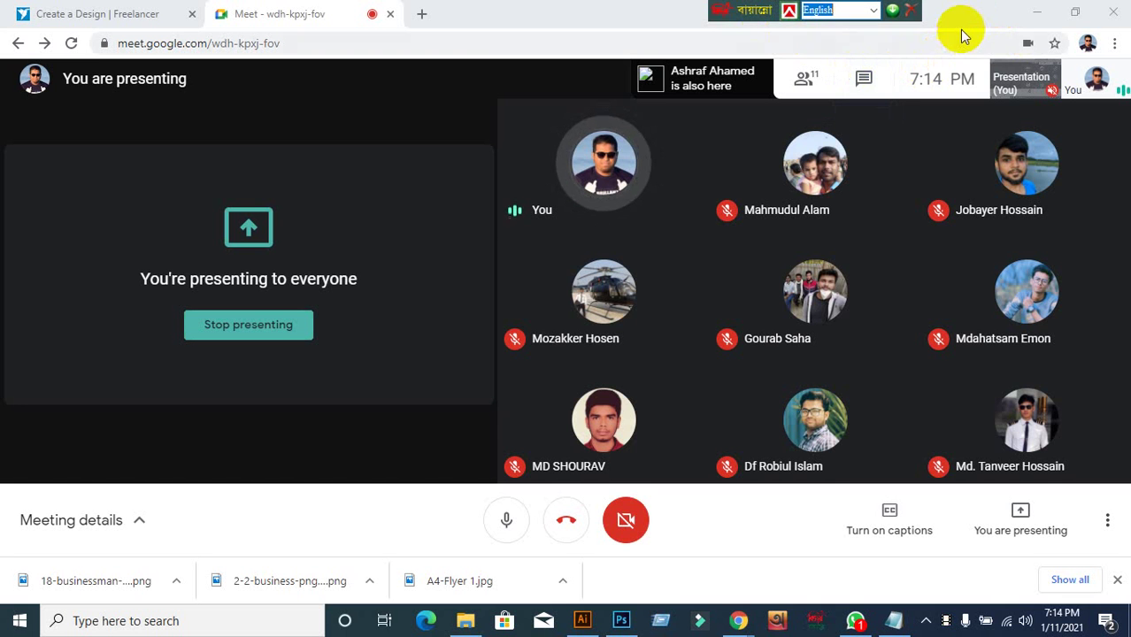
pyautogui.moveTo(815, 421)
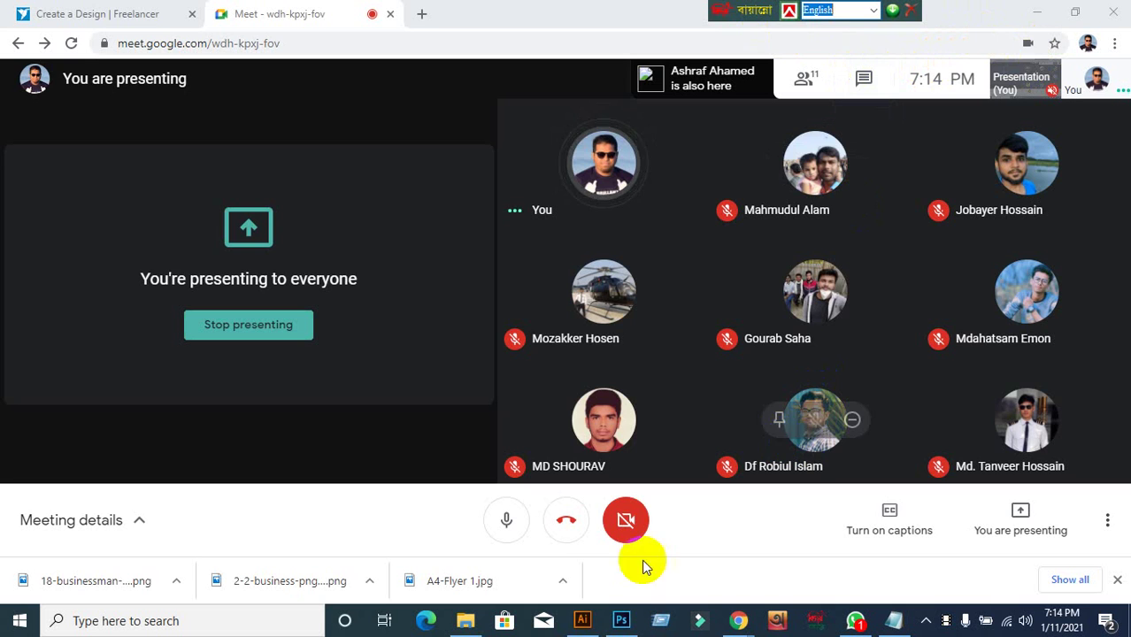
pyautogui.click(584, 623)
pyautogui.click(583, 622)
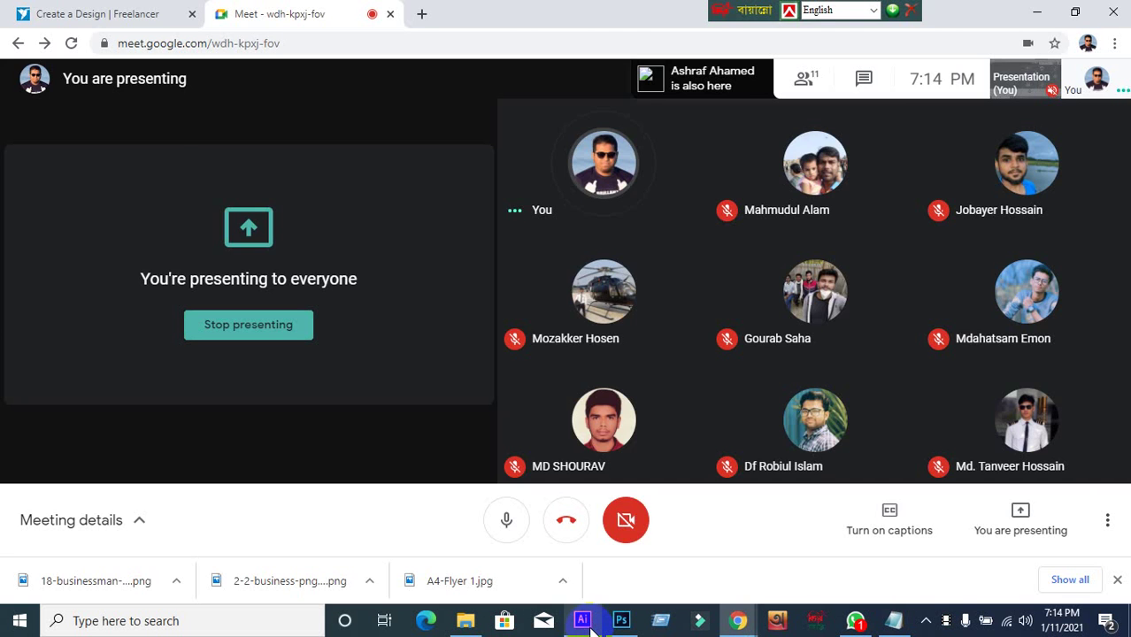
pyautogui.click(582, 622)
pyautogui.click(301, 336)
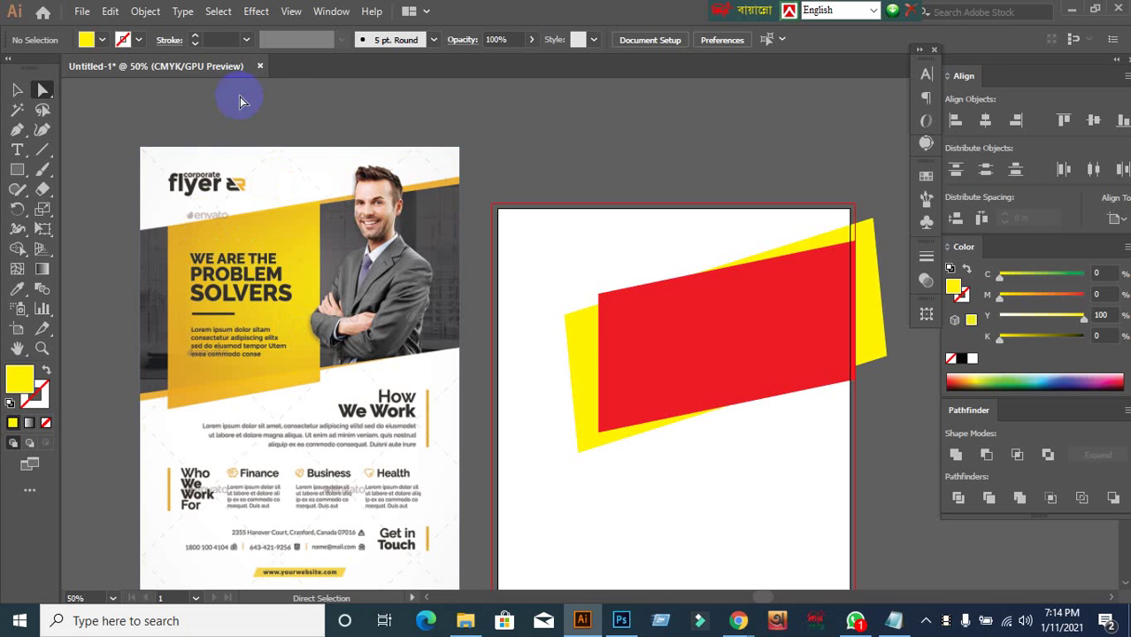
pyautogui.click(260, 66)
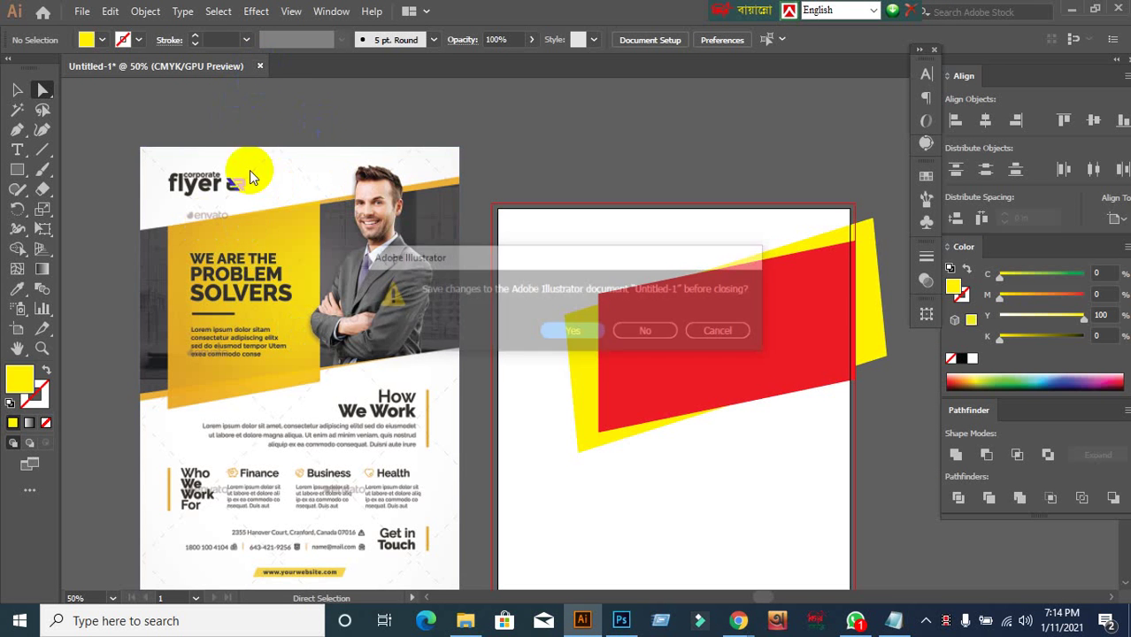
pyautogui.click(635, 329)
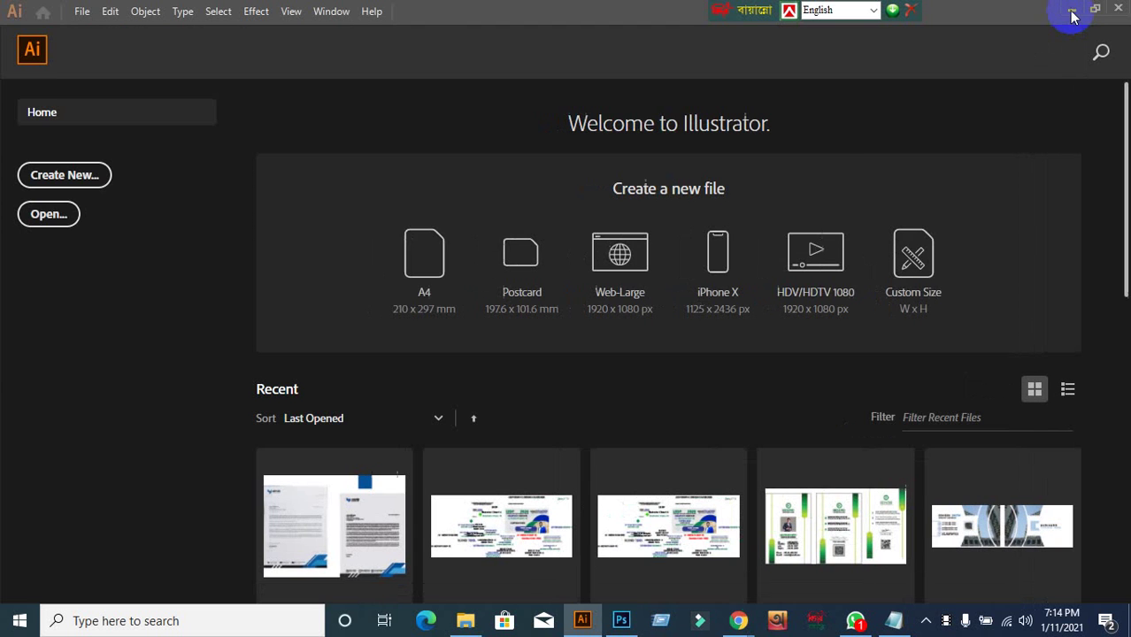
pyautogui.click(1072, 13)
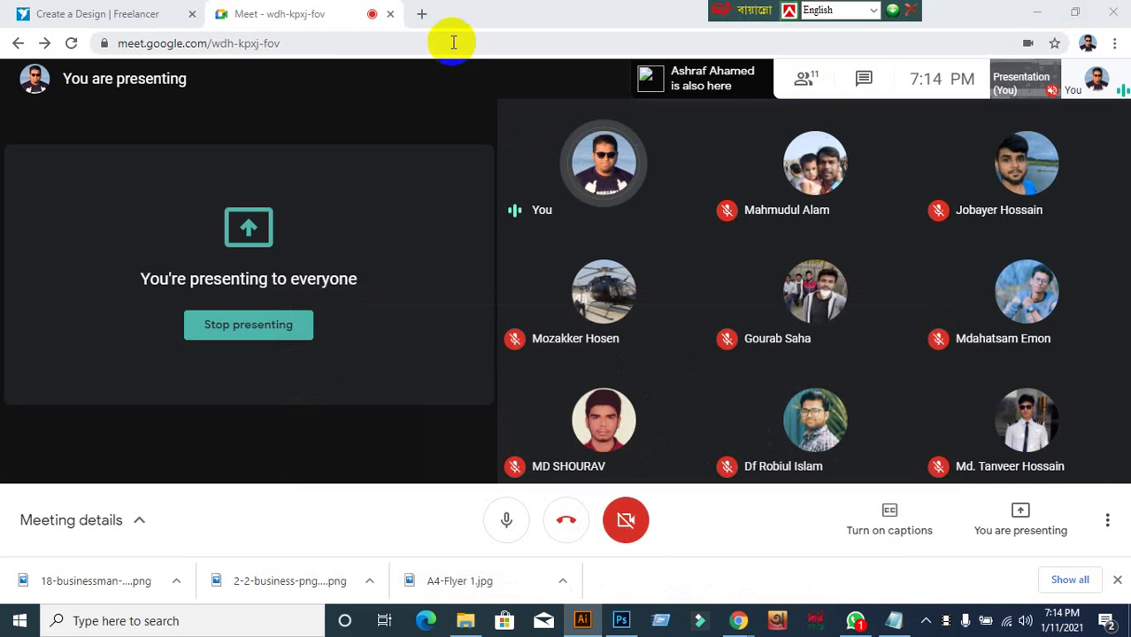
# - Load graphicriver.net in a new Chrome tab
pyautogui.click(423, 15)
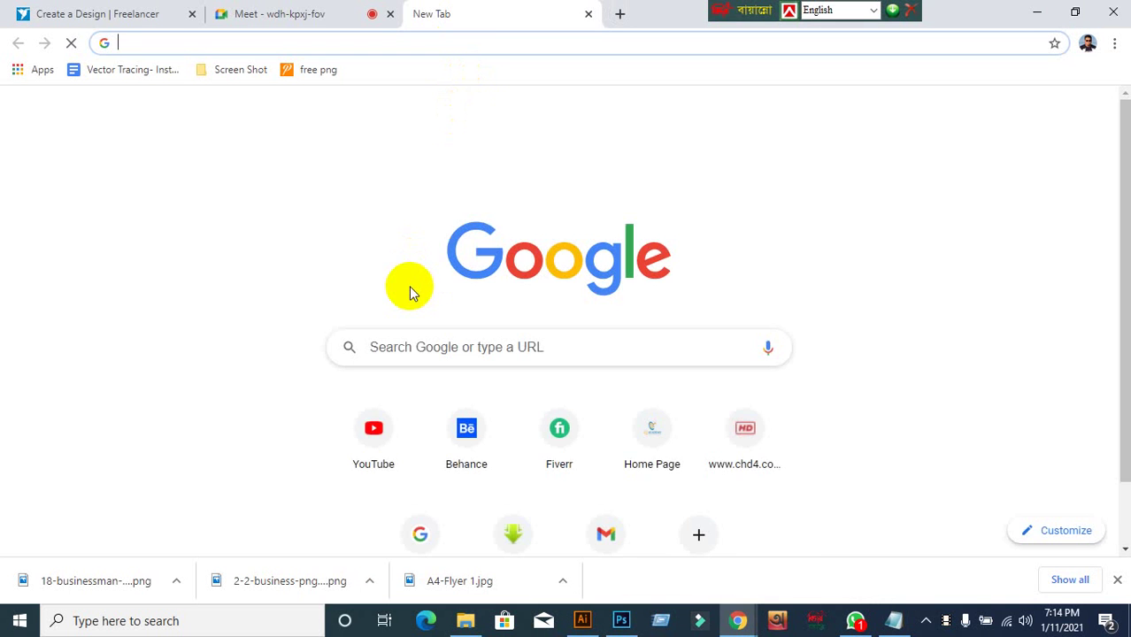
pyautogui.write('www.')
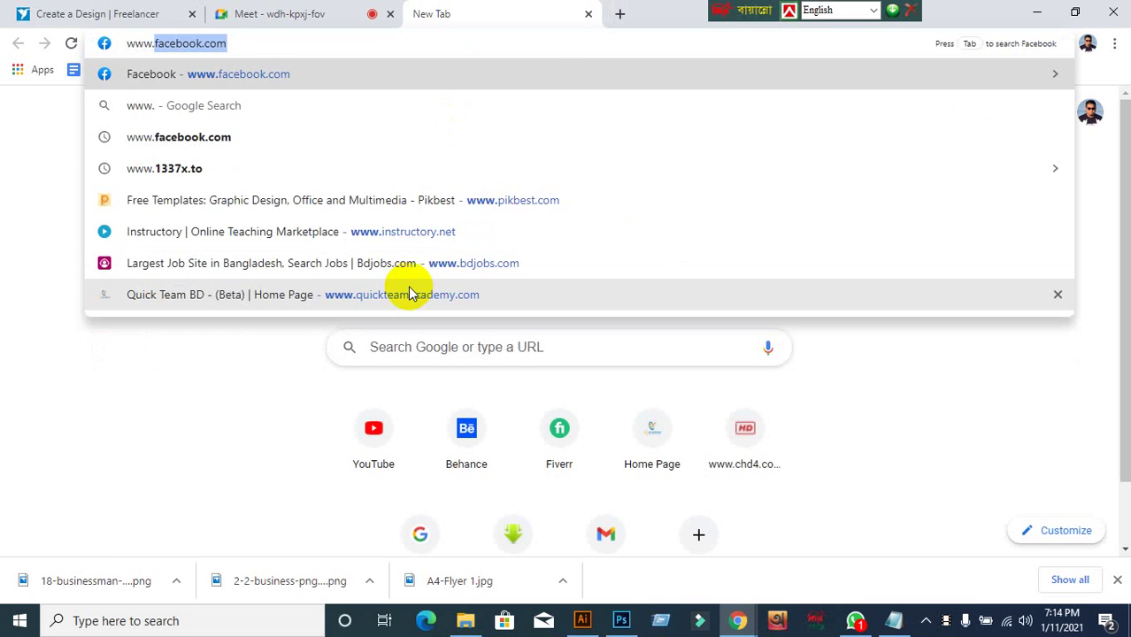
pyautogui.write('grap')
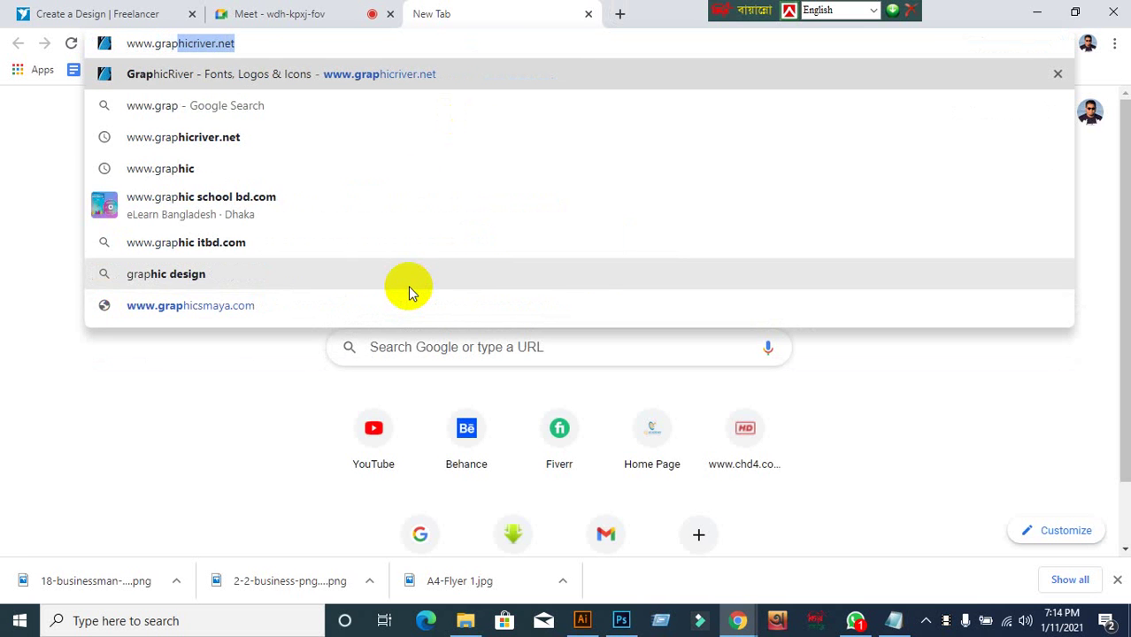
pyautogui.press('Return')
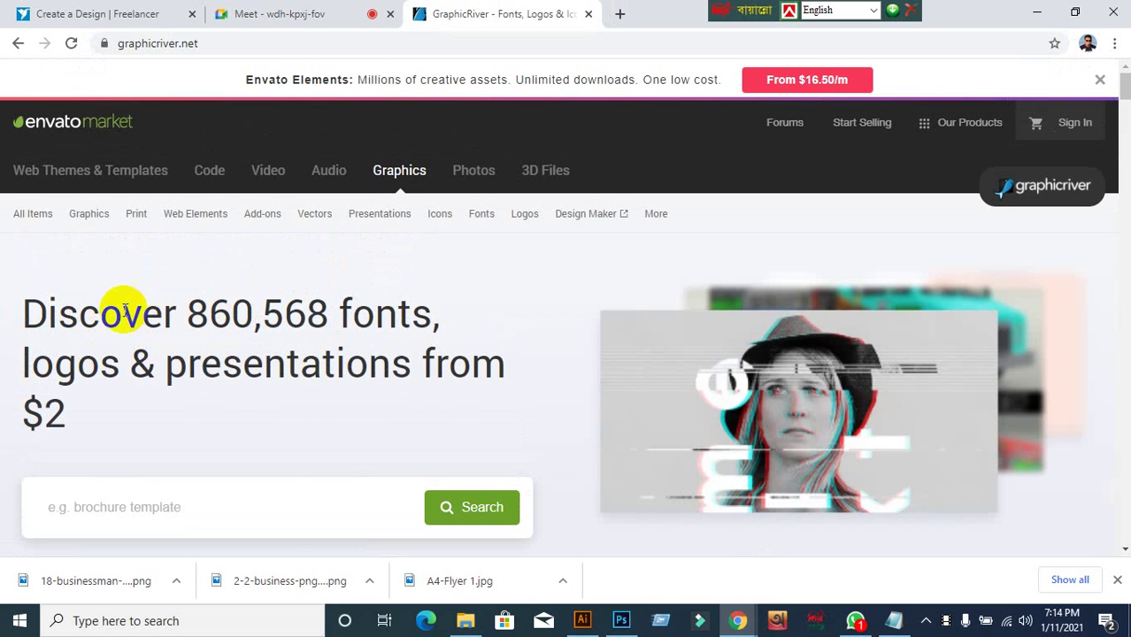
pyautogui.moveTo(136, 214)
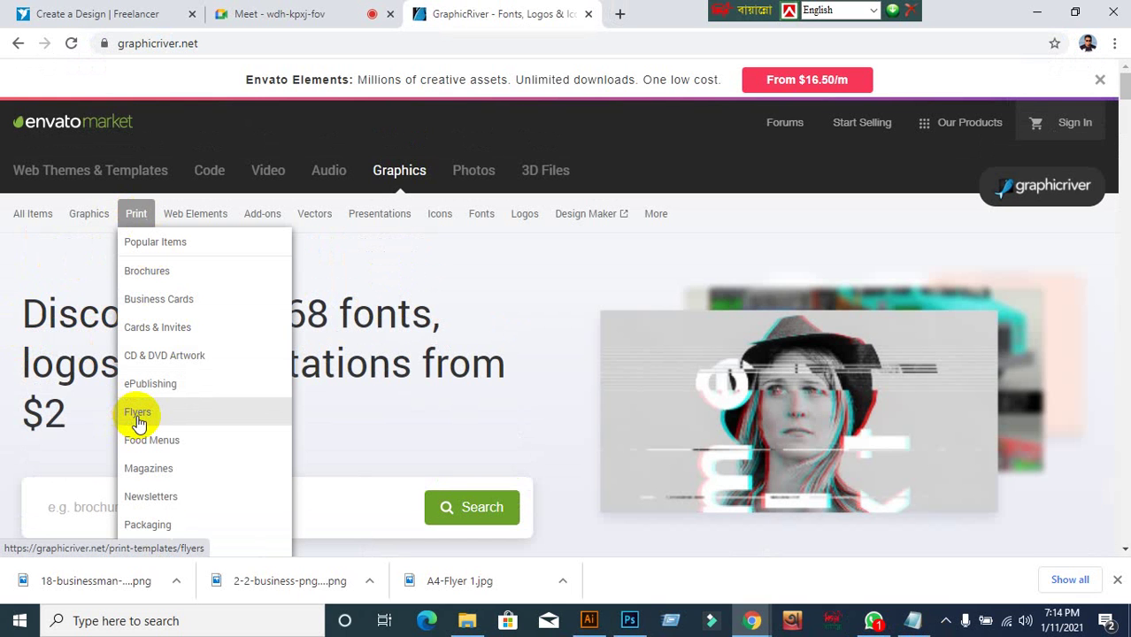
# - Browse the Print > Flyers templates category
pyautogui.click(138, 416)
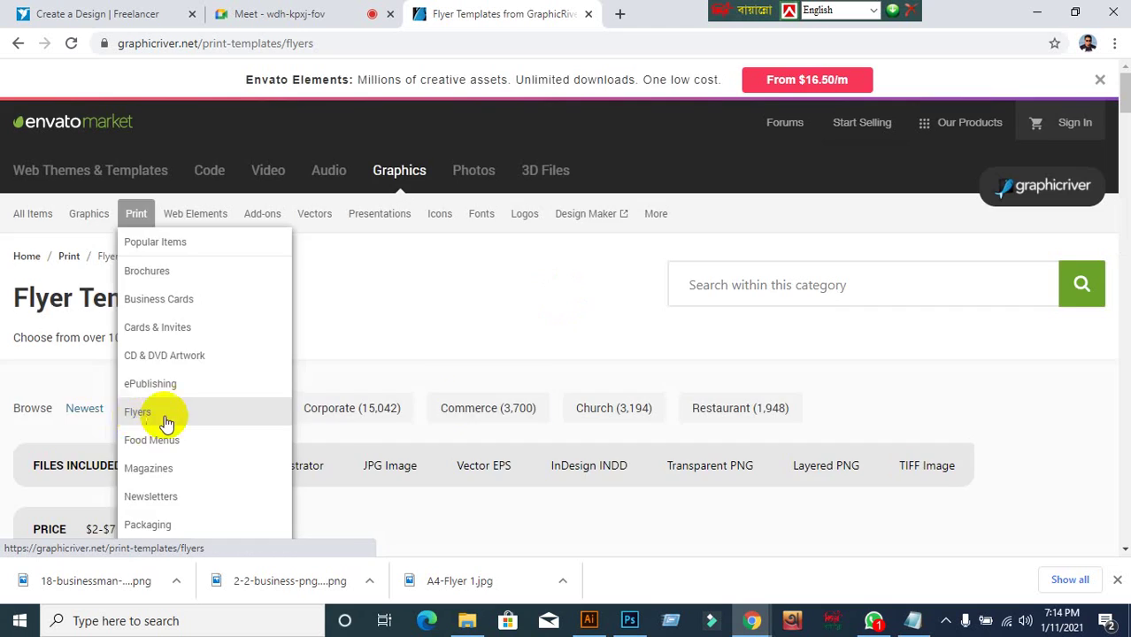
pyautogui.scroll(-2, 476, 398)
pyautogui.scroll(-2, 476, 398)
pyautogui.scroll(-1, 476, 403)
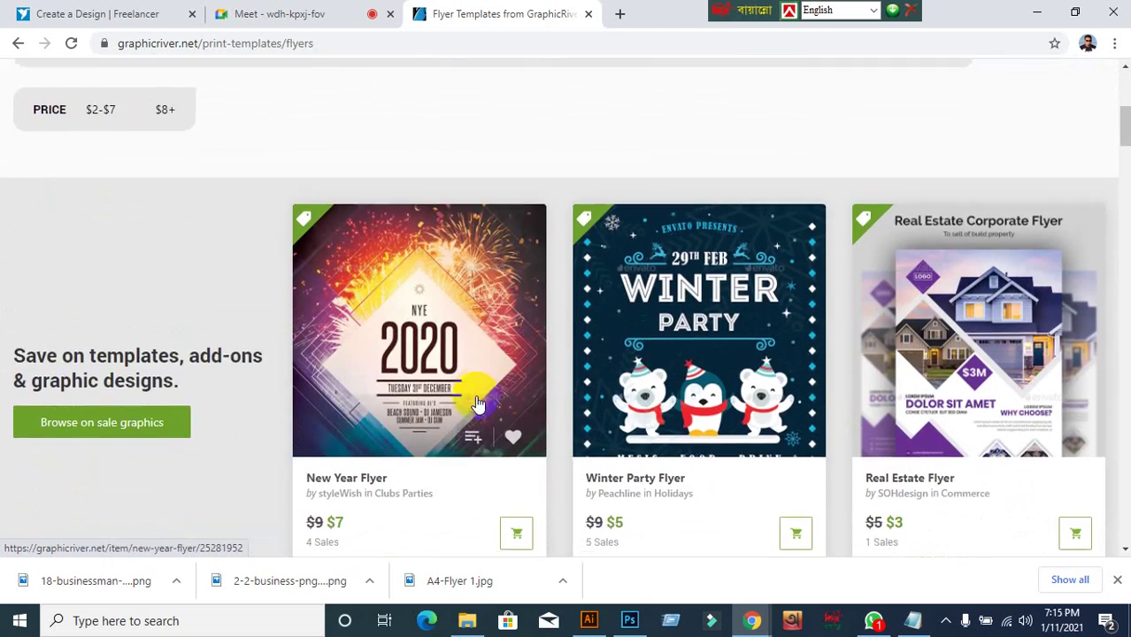
pyautogui.scroll(-2, 476, 403)
pyautogui.scroll(-3, 476, 400)
pyautogui.scroll(-4, 475, 401)
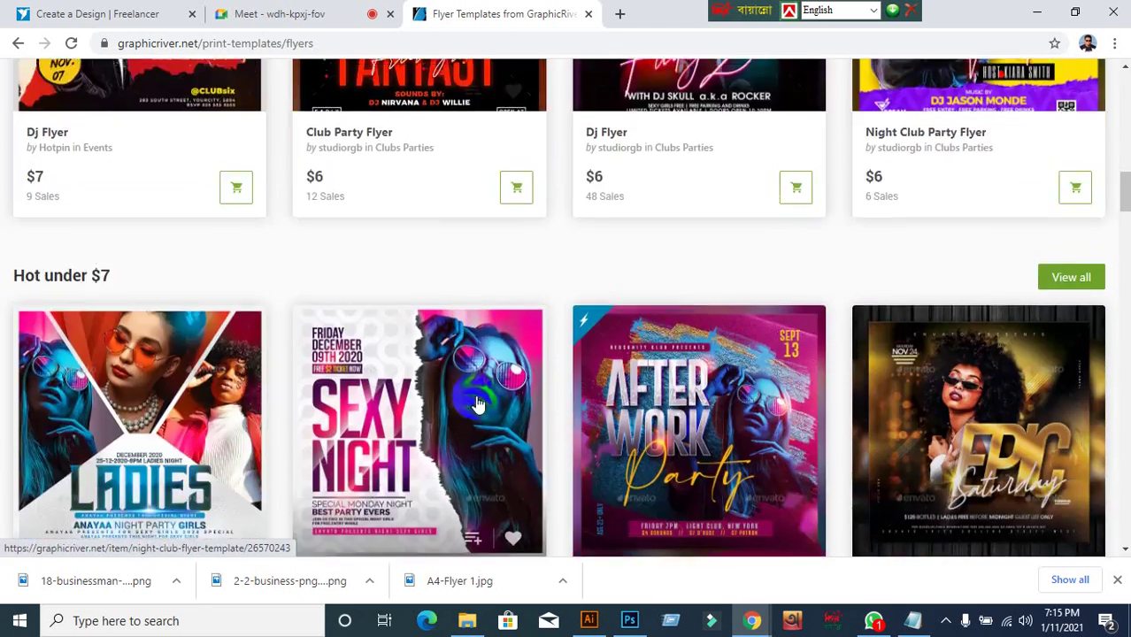
pyautogui.scroll(5, 475, 398)
pyautogui.scroll(5, 442, 394)
pyautogui.scroll(1, 383, 388)
pyautogui.scroll(2, 305, 354)
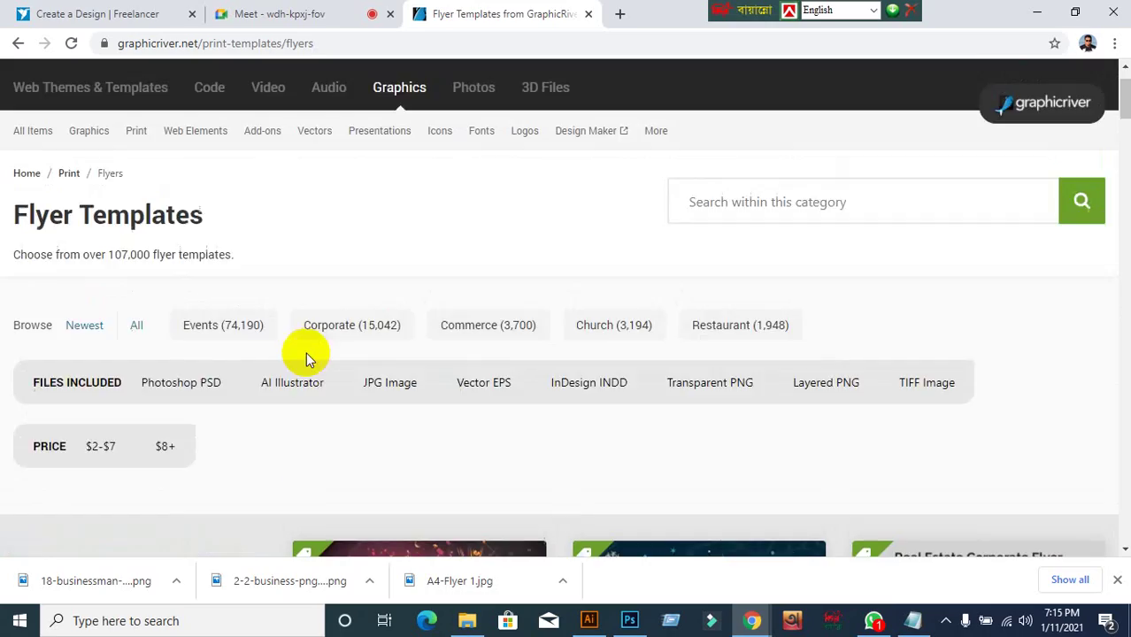
pyautogui.scroll(1, 133, 344)
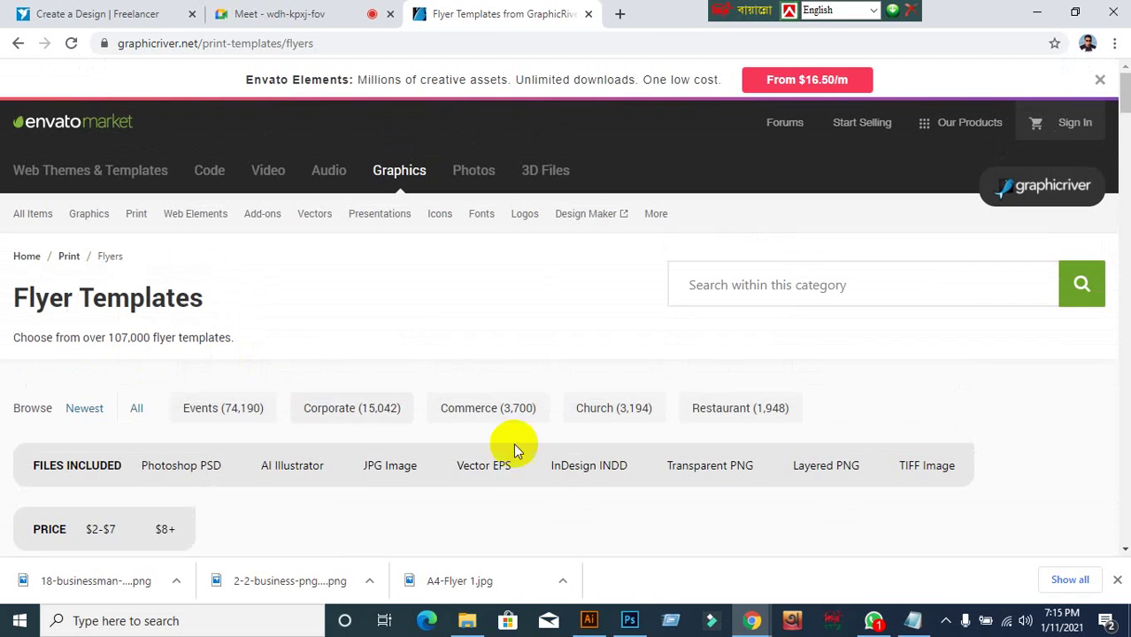
pyautogui.scroll(-1, 390, 425)
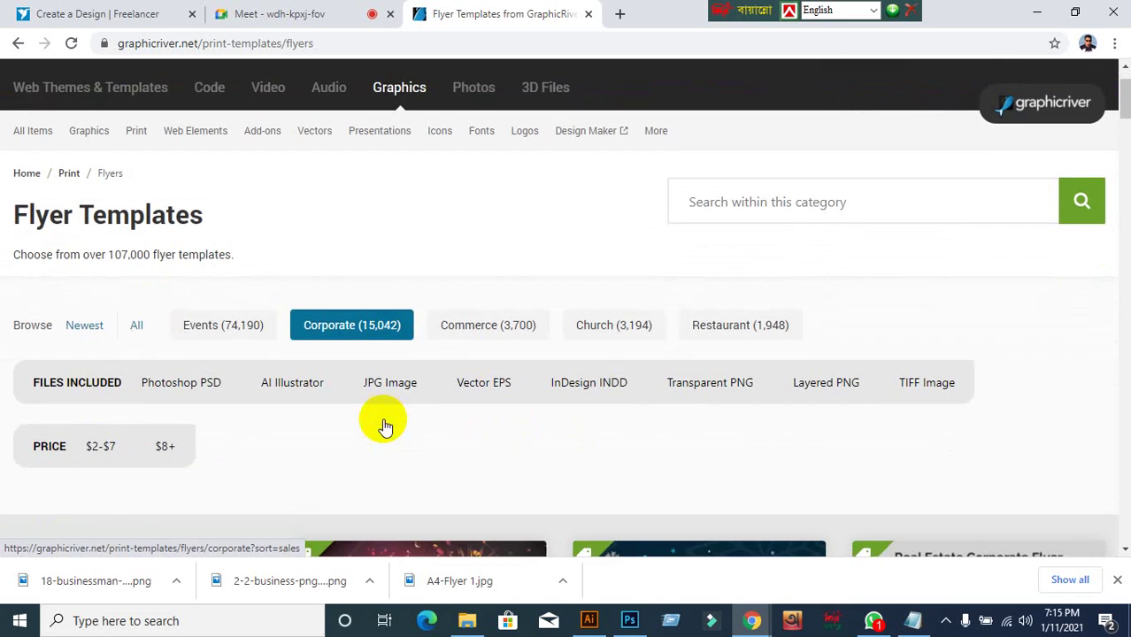
pyautogui.scroll(-2, 383, 420)
pyautogui.scroll(-4, 383, 417)
pyautogui.scroll(-8, 383, 413)
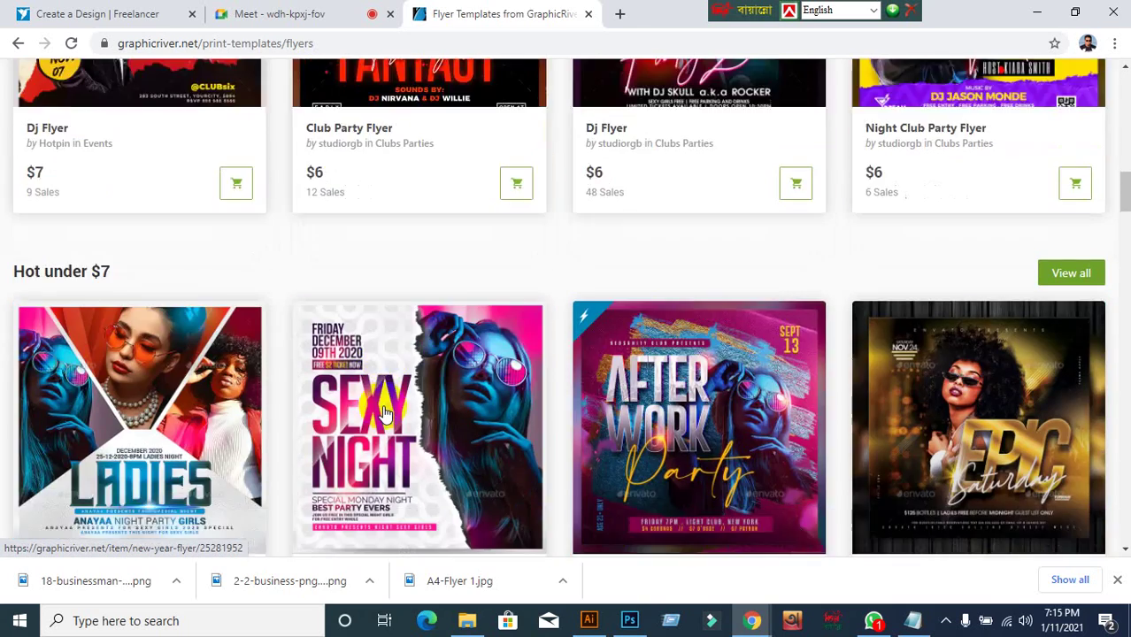
pyautogui.scroll(-6, 384, 413)
pyautogui.scroll(-4, 383, 413)
pyautogui.scroll(-4, 384, 413)
pyautogui.scroll(-5, 383, 413)
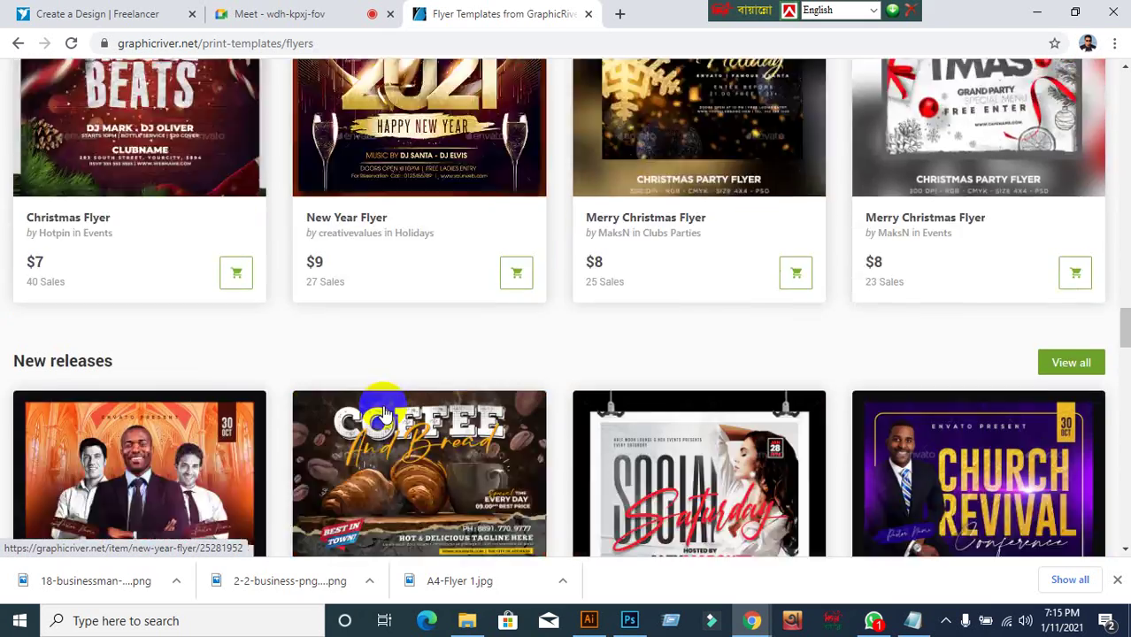
pyautogui.scroll(-2, 384, 414)
pyautogui.scroll(-3, 384, 413)
pyautogui.scroll(-3, 384, 413)
pyautogui.scroll(-2, 382, 404)
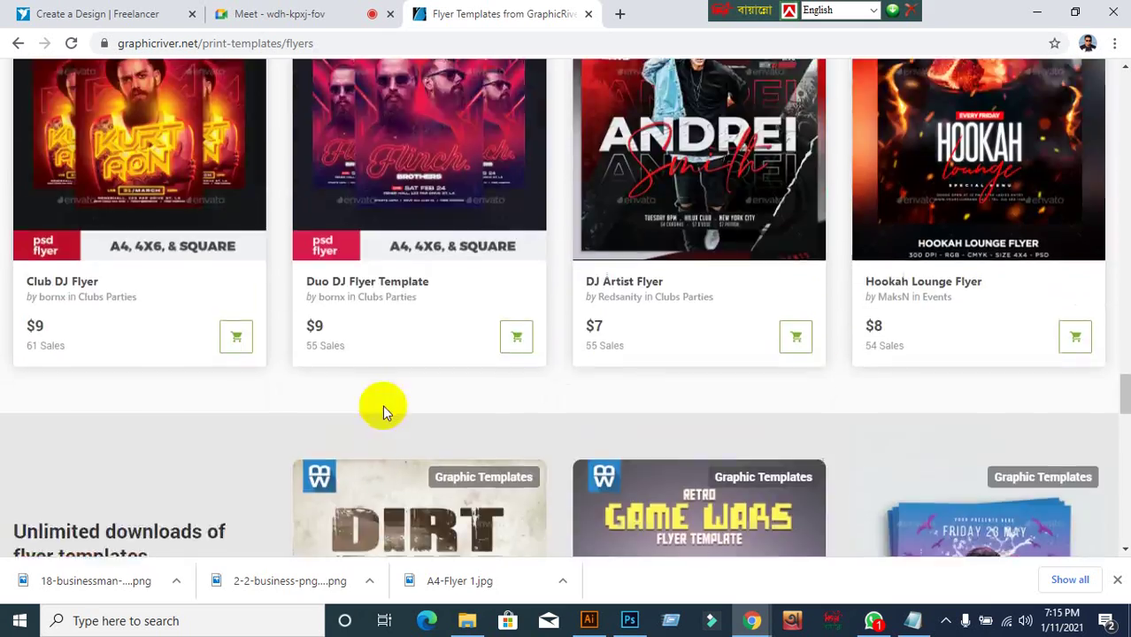
pyautogui.scroll(6, 382, 404)
pyautogui.scroll(7, 383, 404)
pyautogui.scroll(5, 383, 405)
pyautogui.scroll(10, 383, 405)
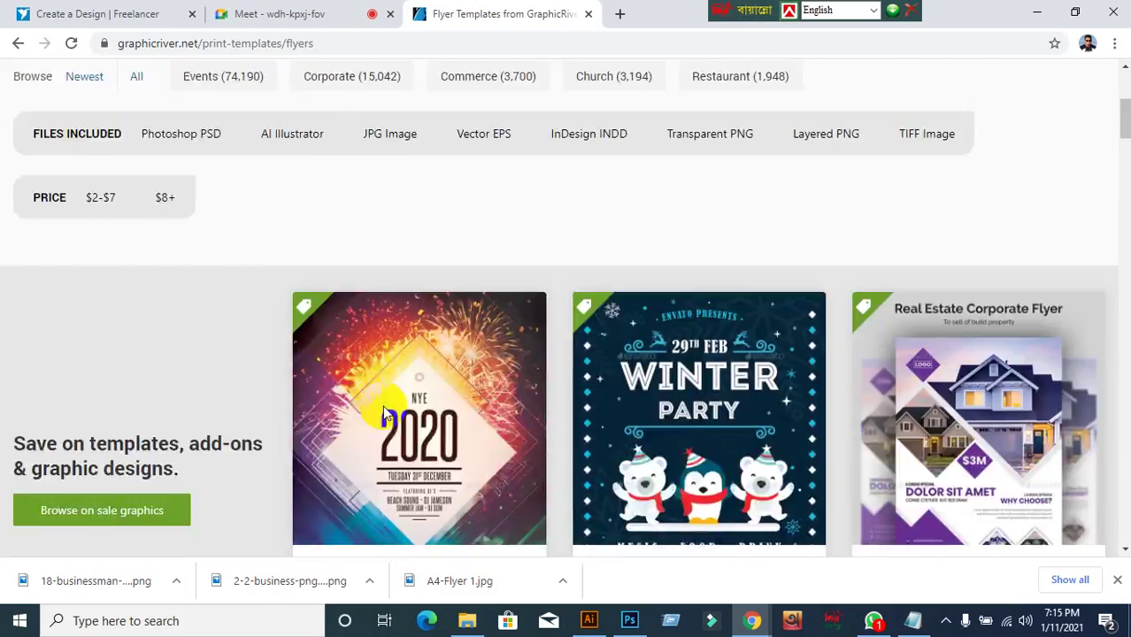
pyautogui.scroll(4, 383, 405)
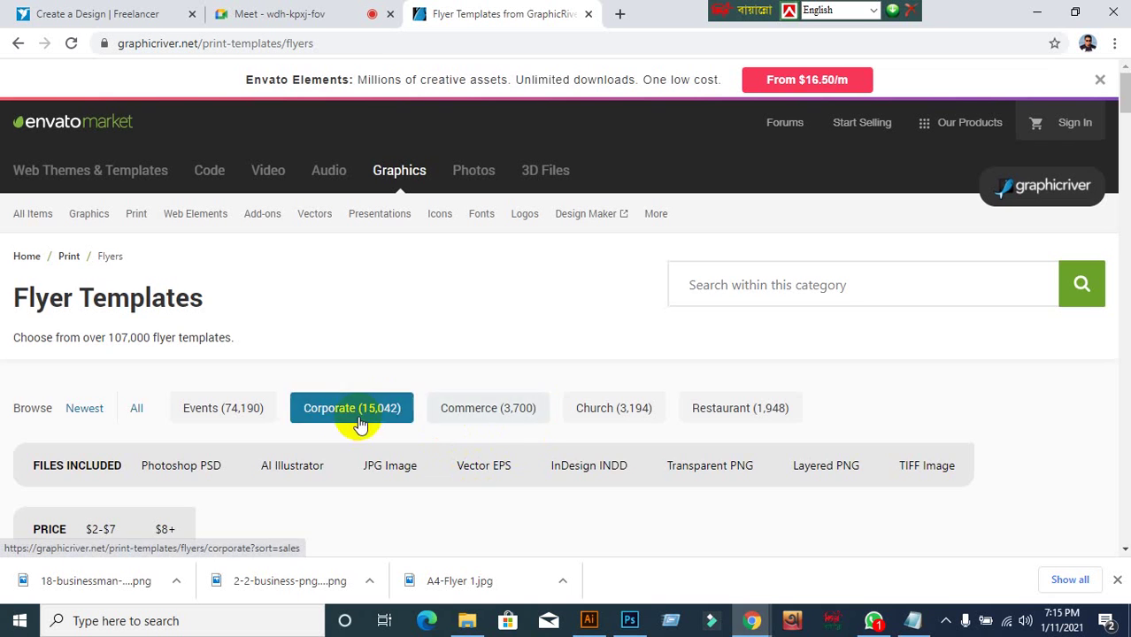
# - Filter to the Corporate flyer category (15,042) and browse its results
pyautogui.click(352, 409)
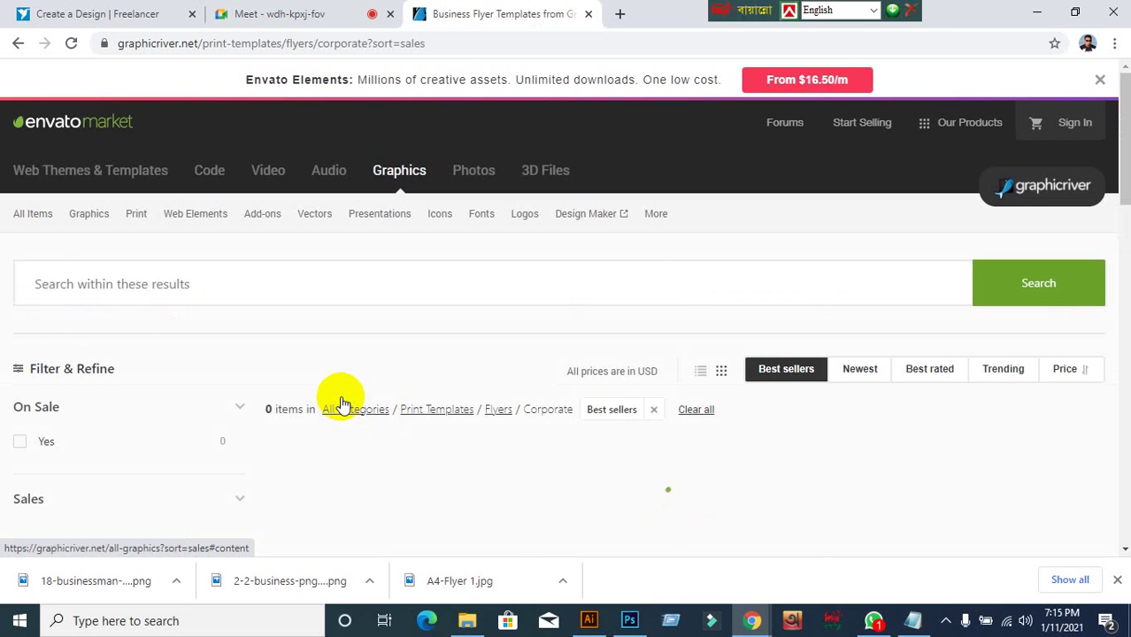
pyautogui.scroll(-3, 342, 396)
pyautogui.scroll(-3, 376, 421)
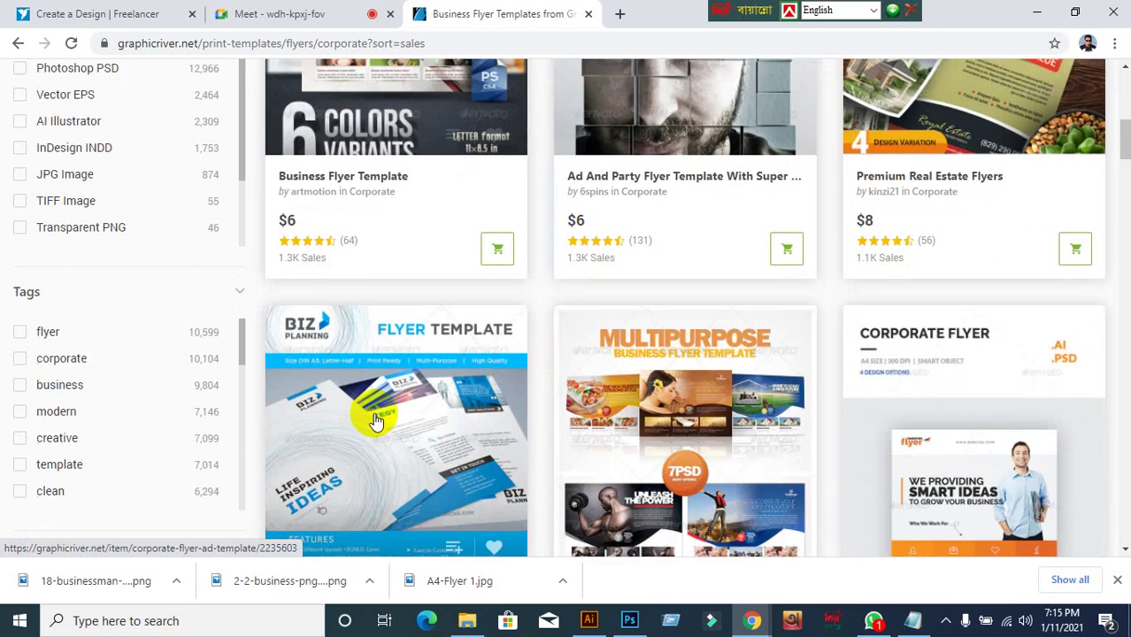
pyautogui.scroll(-3, 376, 421)
pyautogui.scroll(-3, 377, 421)
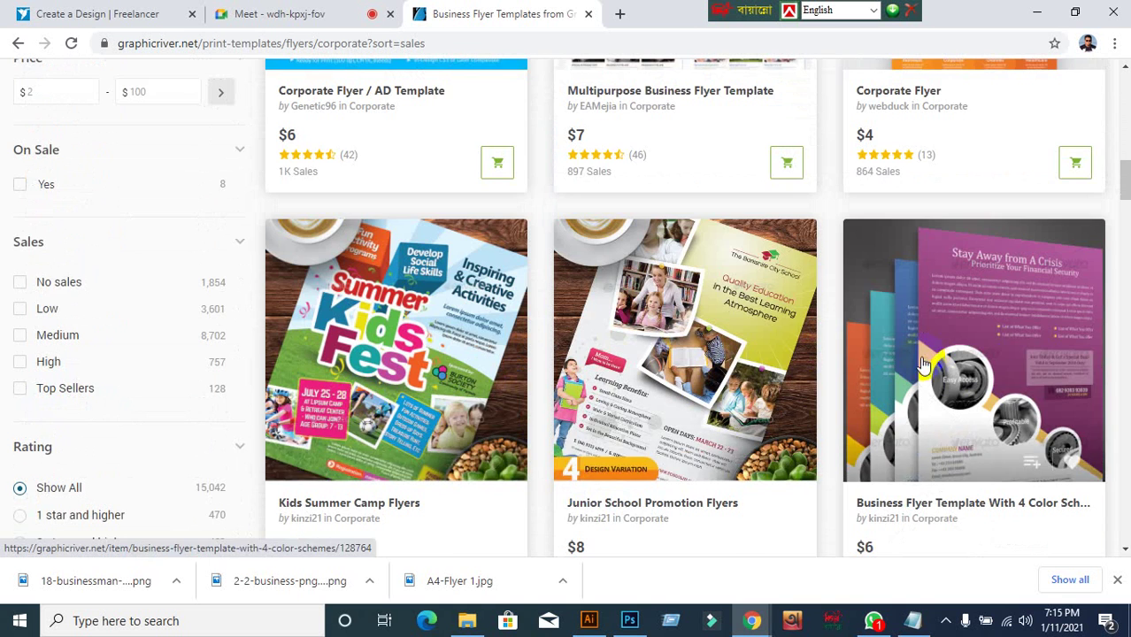
pyautogui.scroll(-2, 877, 372)
pyautogui.scroll(-3, 673, 390)
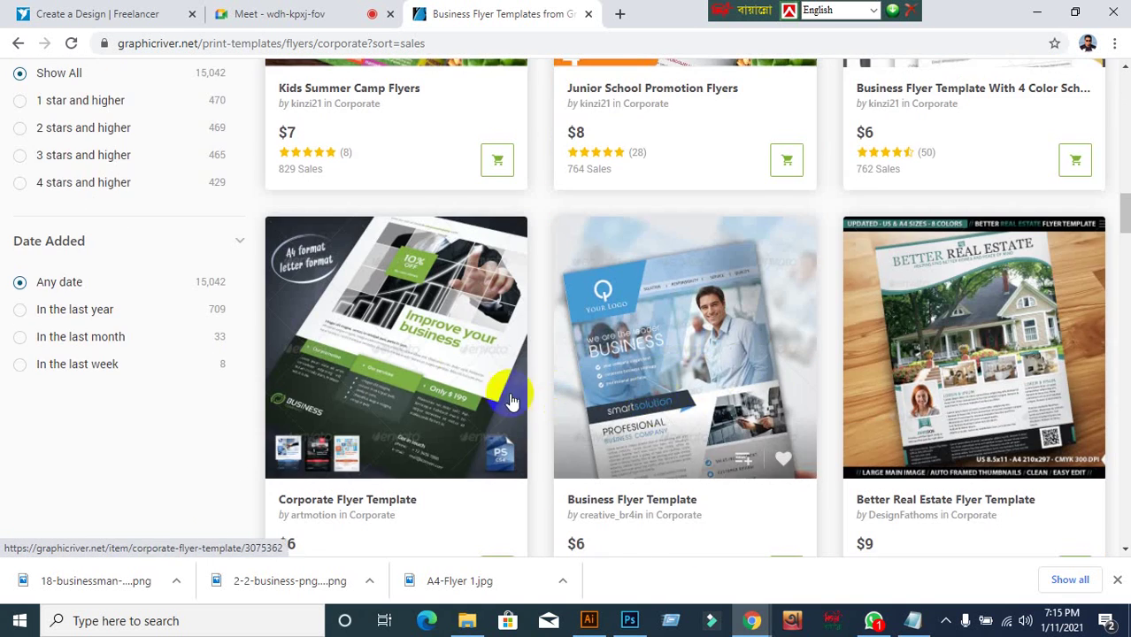
pyautogui.scroll(-2, 511, 401)
# - Look through the $6 Business Flyer Template page, then go back to the Corporate listing
pyautogui.click(652, 290)
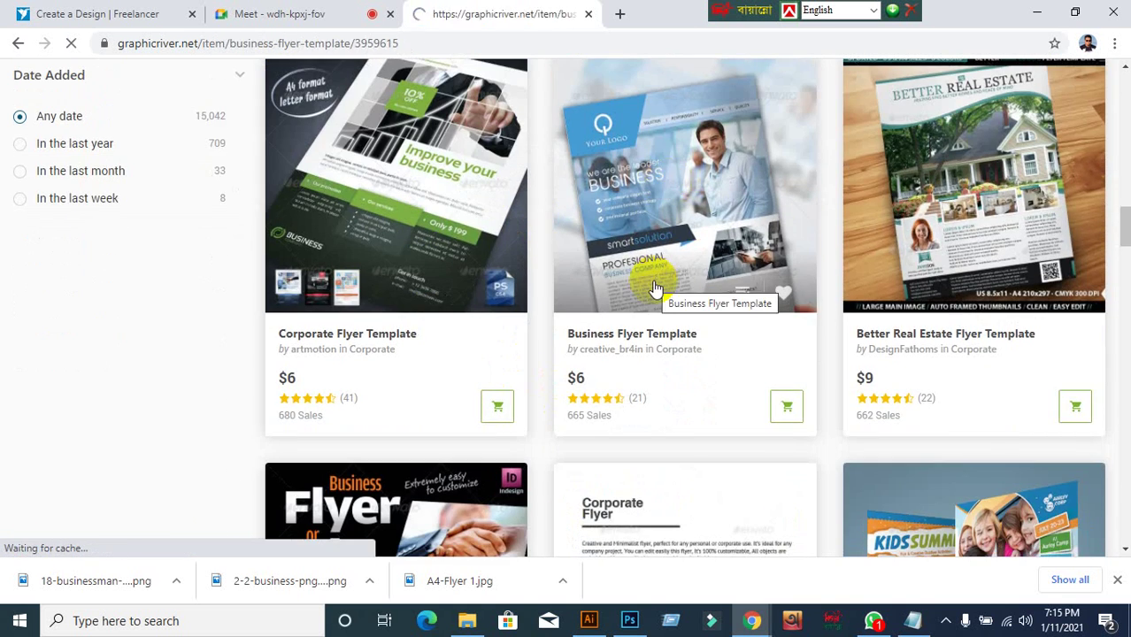
pyautogui.scroll(-3, 531, 366)
pyautogui.scroll(-3, 410, 409)
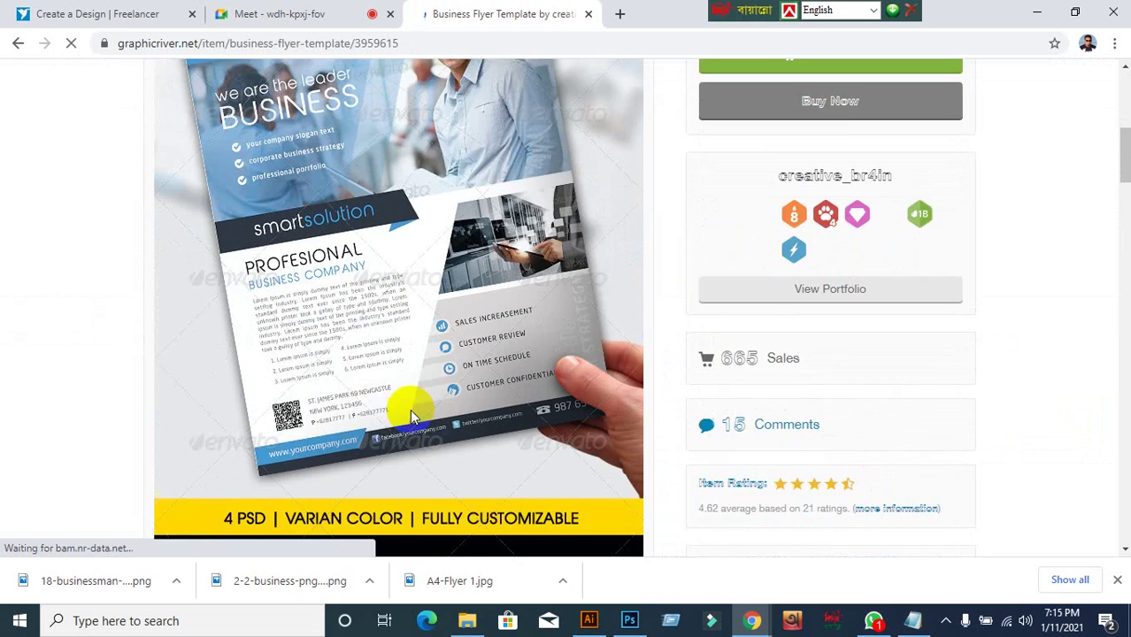
pyautogui.scroll(-4, 398, 409)
pyautogui.scroll(-3, 425, 400)
pyautogui.scroll(1, 575, 354)
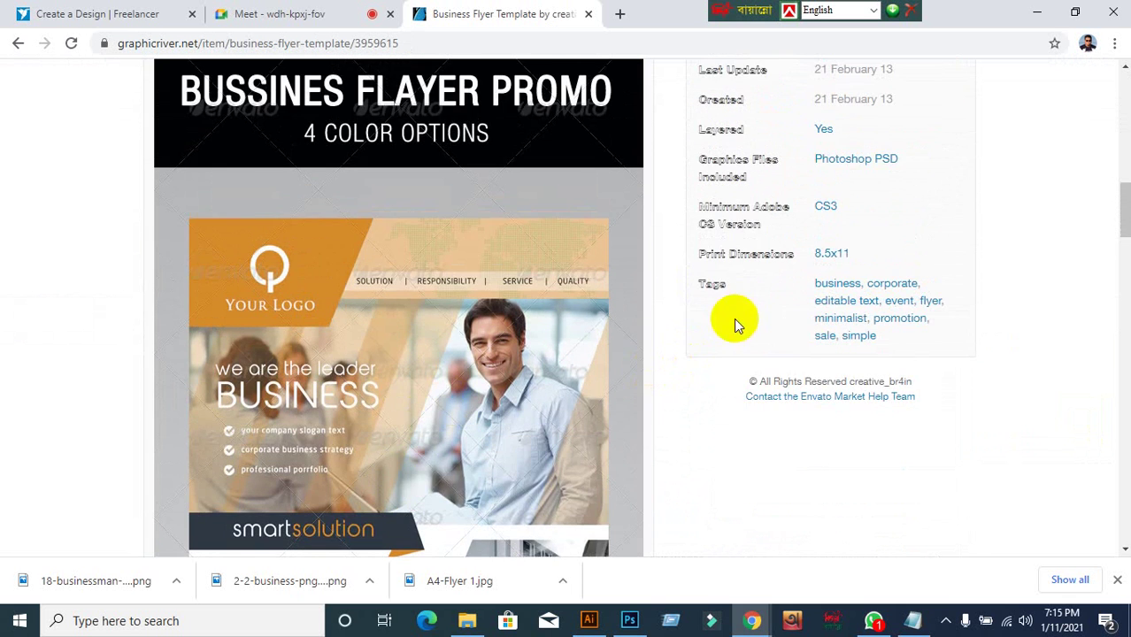
pyautogui.scroll(1, 619, 354)
pyautogui.scroll(2, 496, 355)
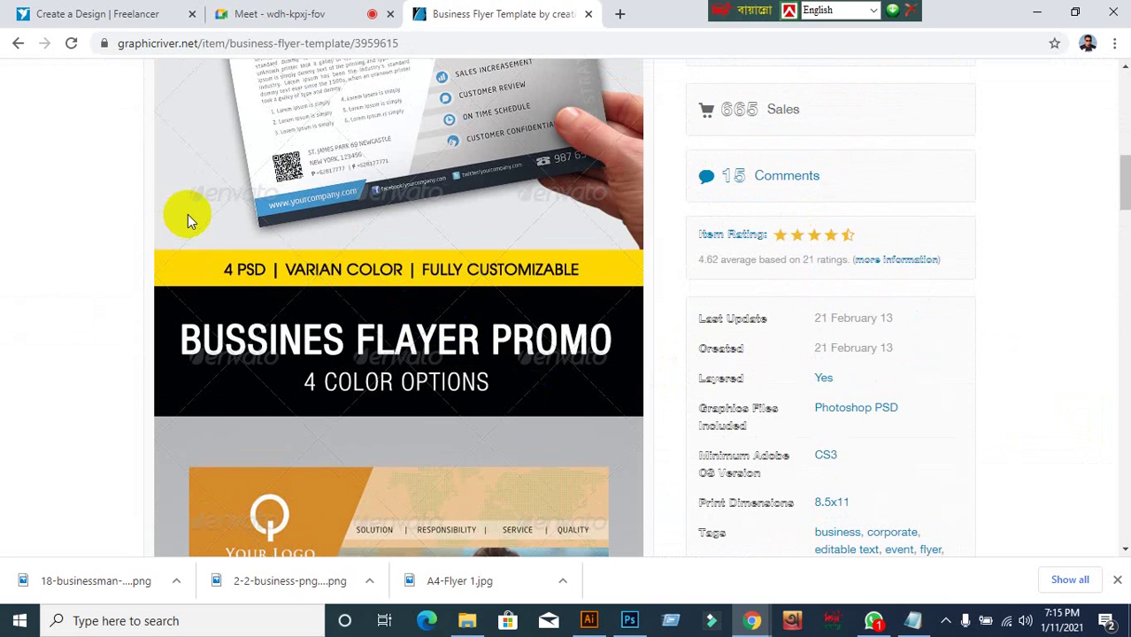
pyautogui.scroll(-1, 188, 221)
pyautogui.scroll(-5, 188, 221)
pyautogui.scroll(-3, 188, 221)
pyautogui.scroll(-3, 187, 221)
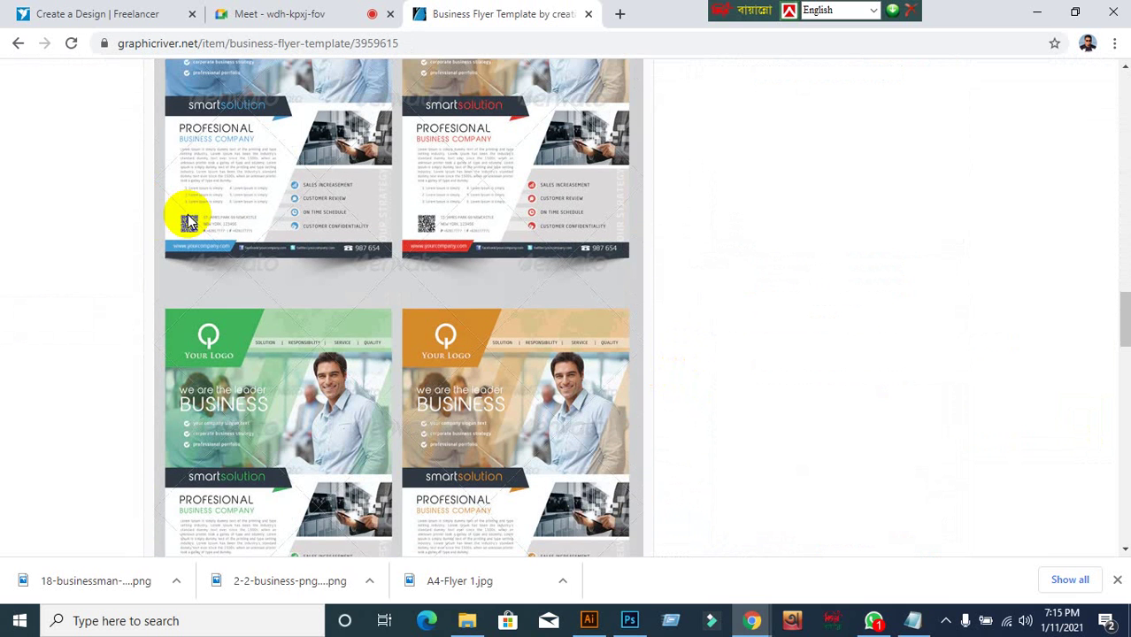
pyautogui.scroll(-3, 187, 222)
pyautogui.scroll(-2, 188, 217)
pyautogui.scroll(-1, 188, 217)
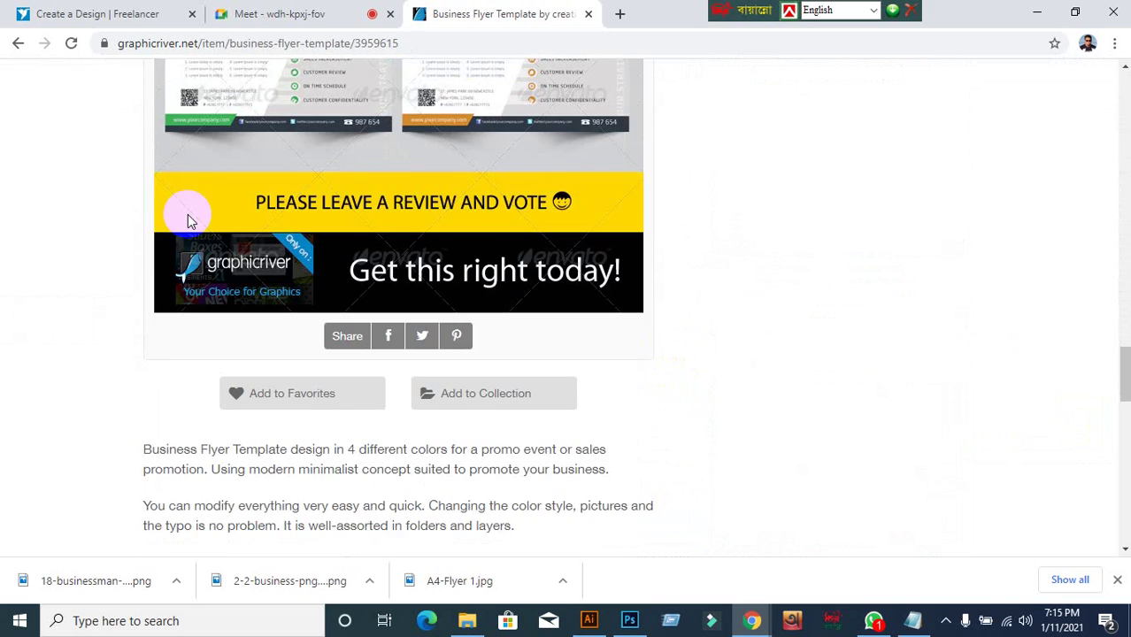
pyautogui.scroll(3, 162, 233)
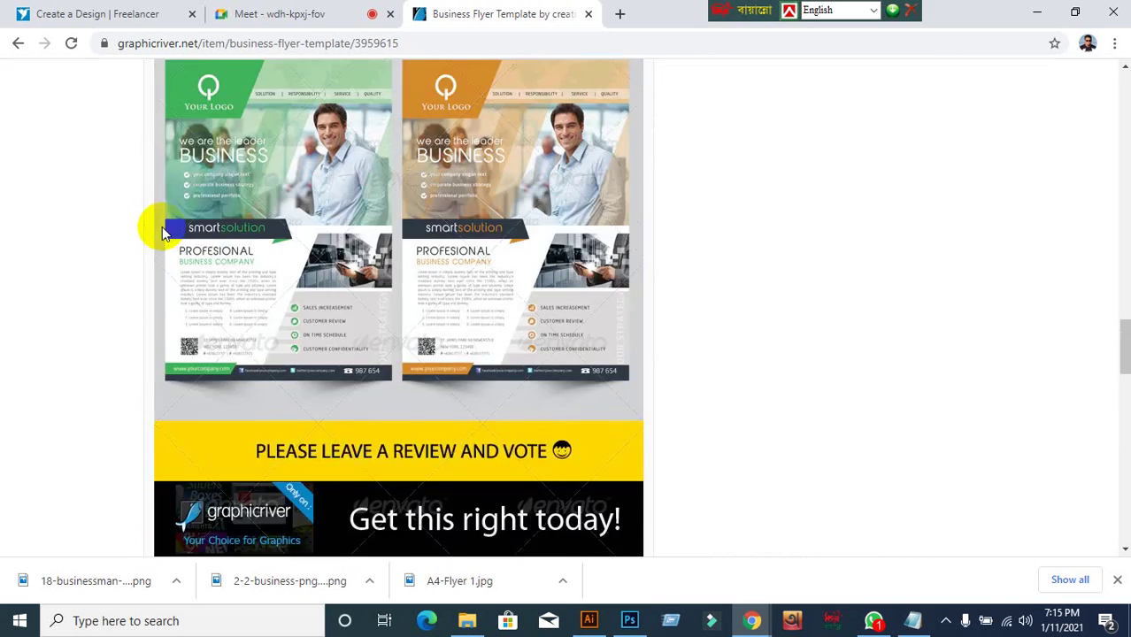
pyautogui.scroll(5, 162, 233)
pyautogui.scroll(8, 162, 232)
pyautogui.scroll(10, 162, 226)
pyautogui.scroll(1, 164, 223)
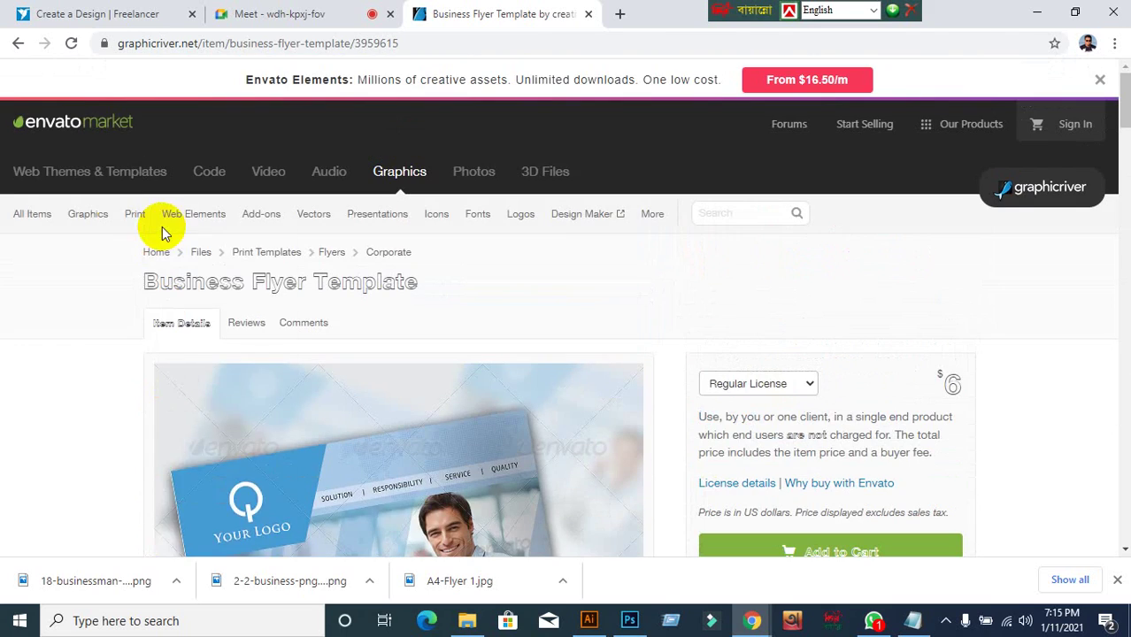
pyautogui.click(16, 44)
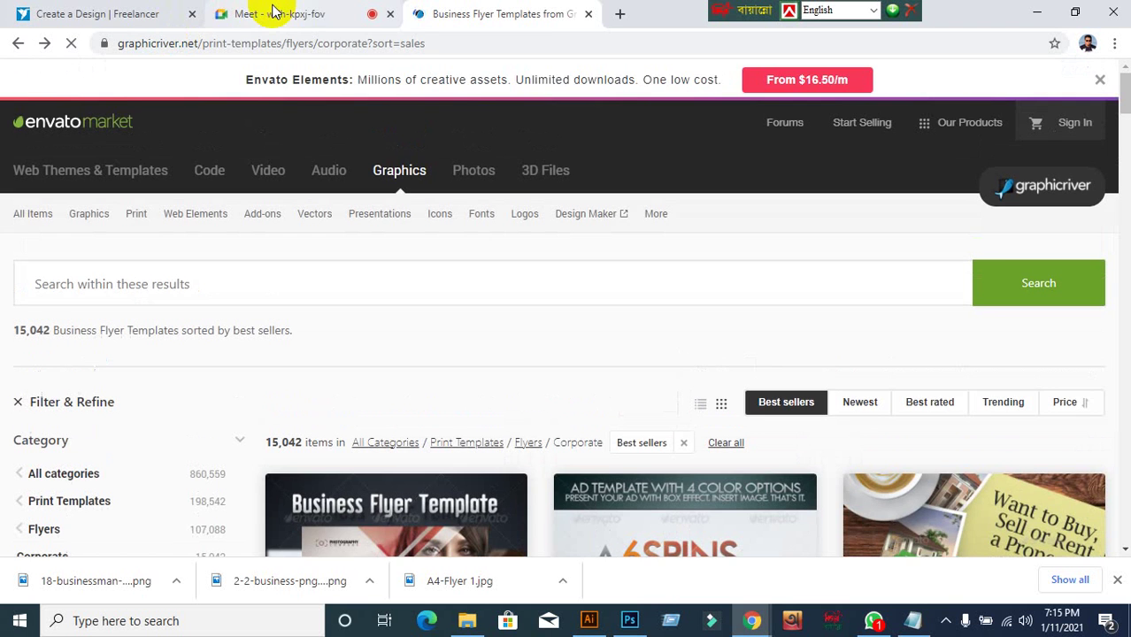
# - Close Chrome's downloads bar and the GraphicRiver tab, leaving the Google Meet call showing
pyautogui.click(275, 13)
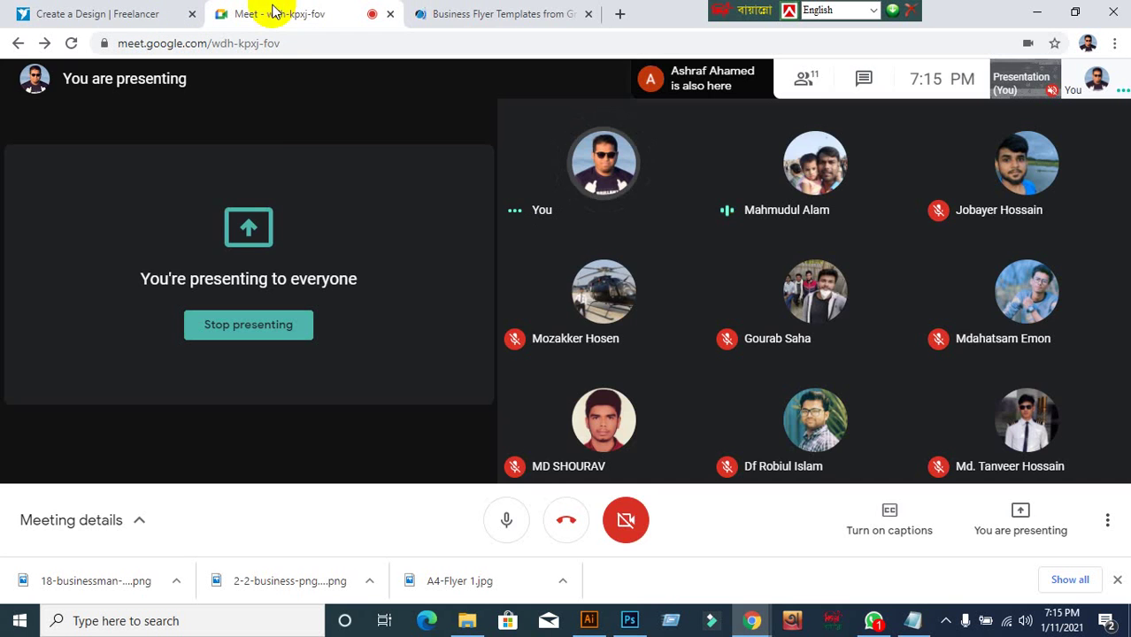
pyautogui.click(1118, 580)
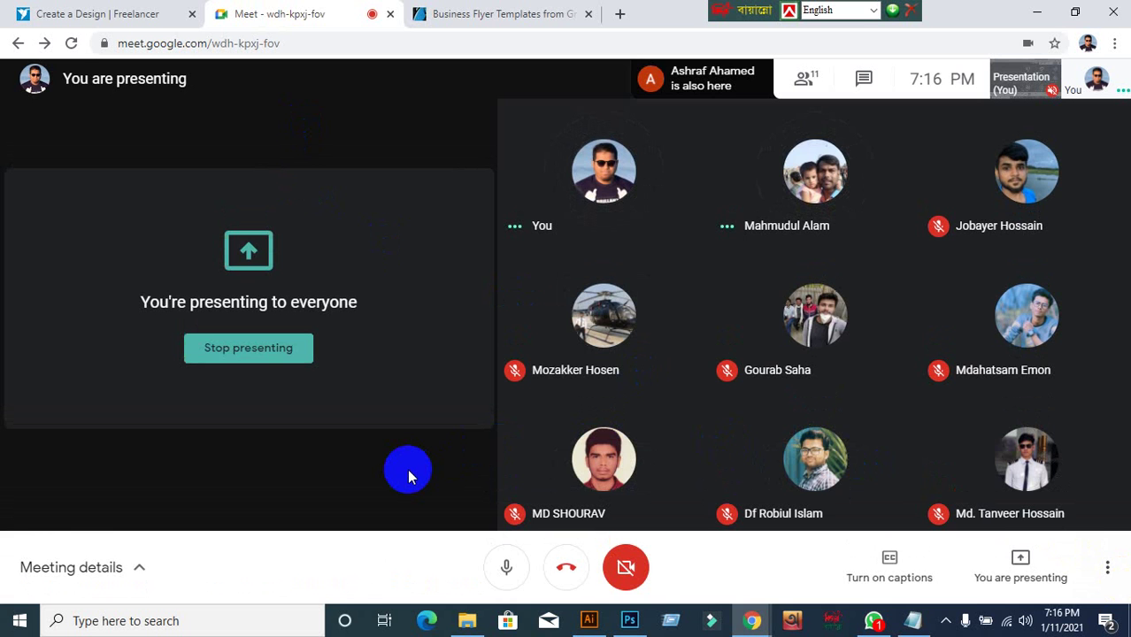
pyautogui.click(443, 14)
pyautogui.click(589, 15)
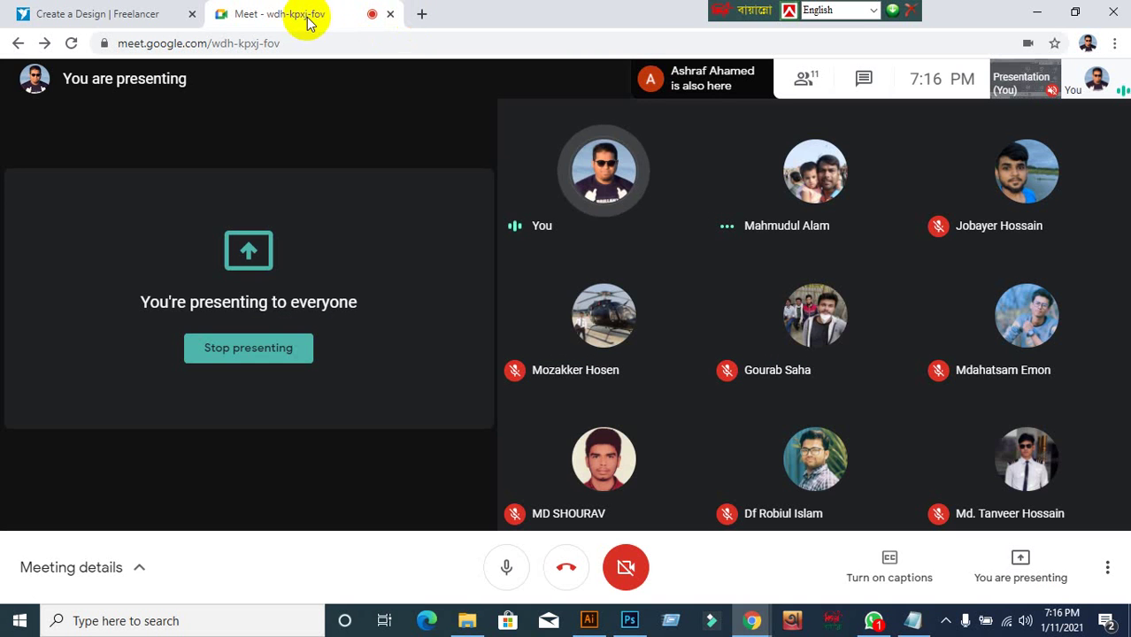
pyautogui.click(1038, 24)
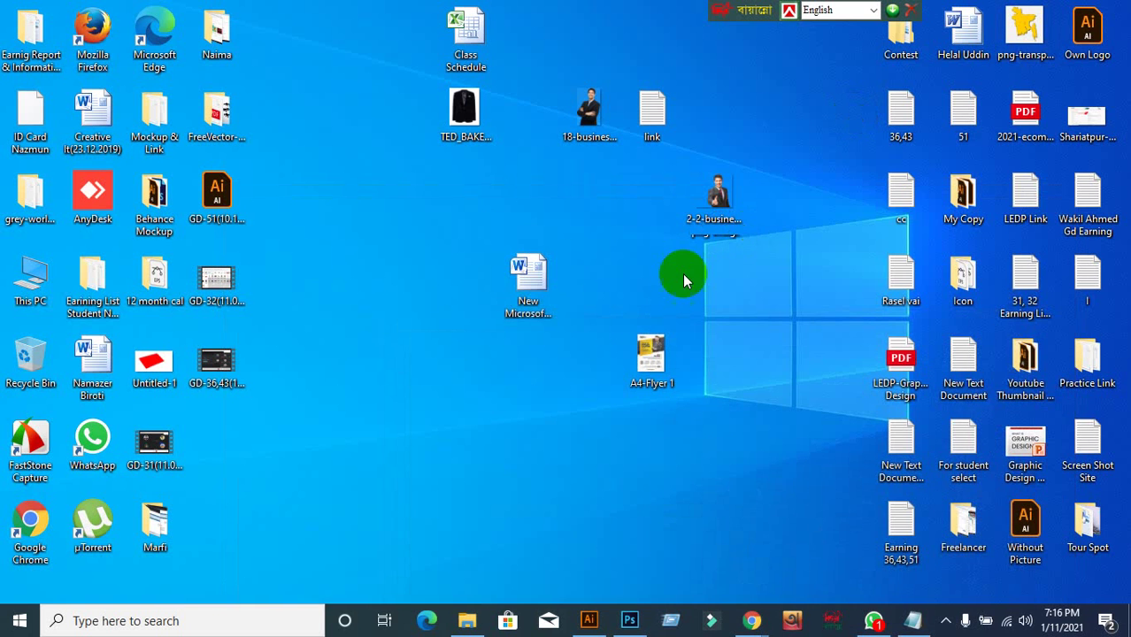
pyautogui.moveTo(522, 283); pyautogui.dragTo(422, 215)
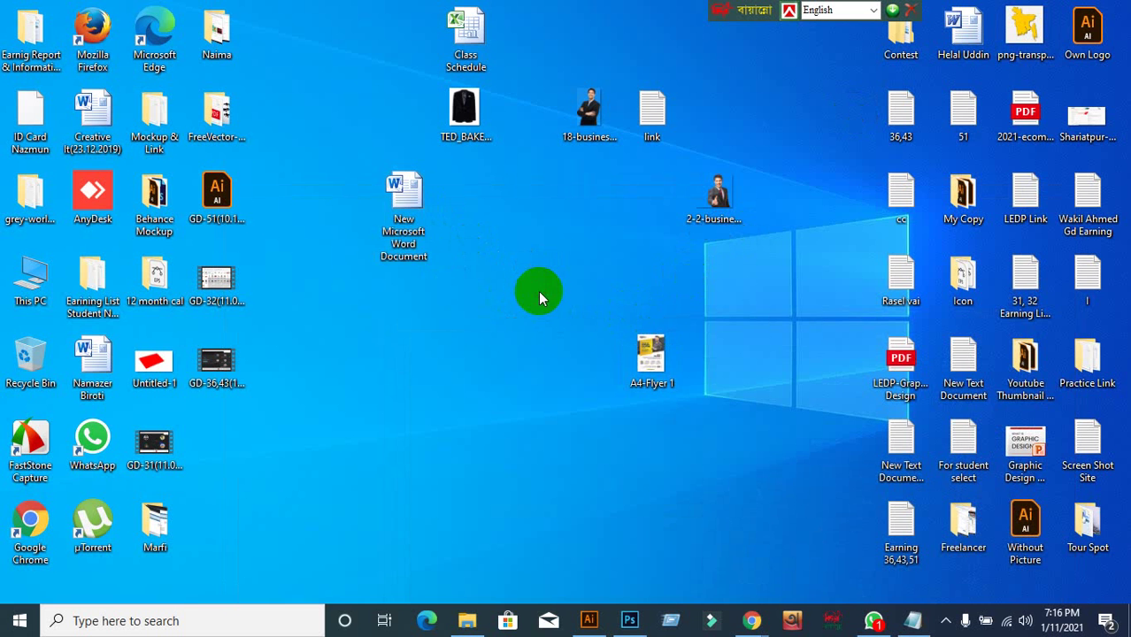
pyautogui.click(643, 359)
pyautogui.doubleClick(644, 359)
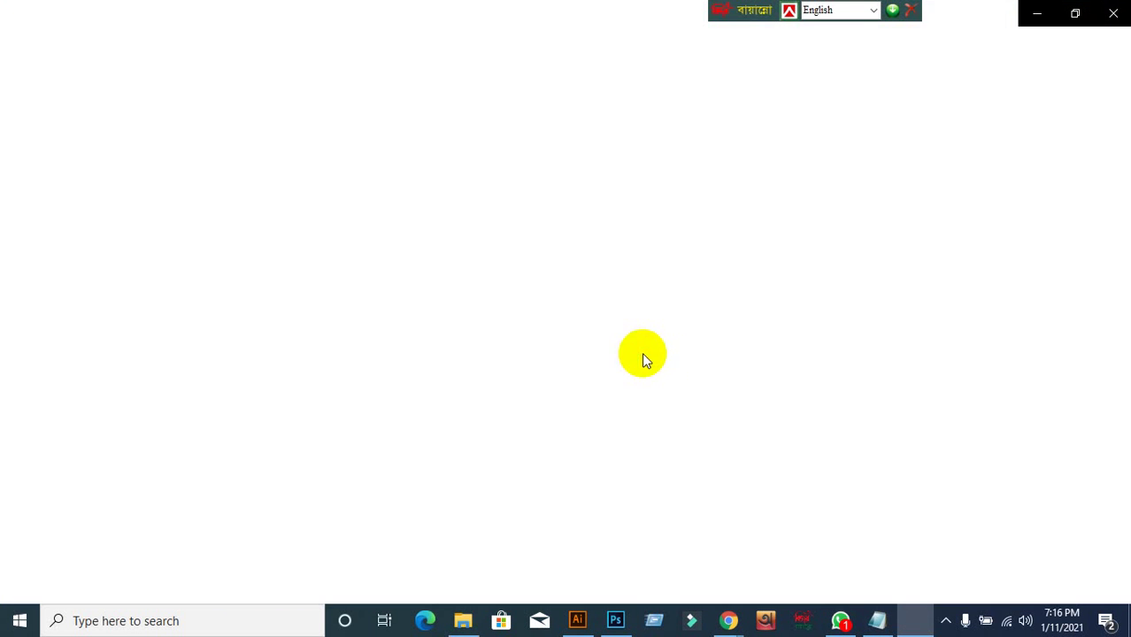
pyautogui.click(1113, 14)
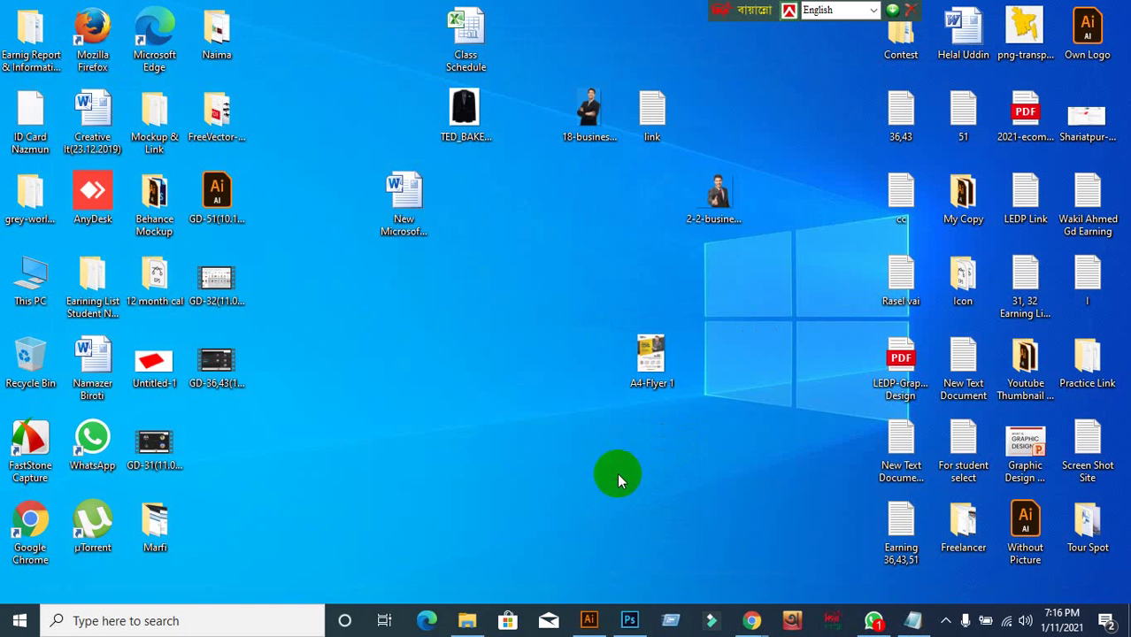
pyautogui.click(588, 620)
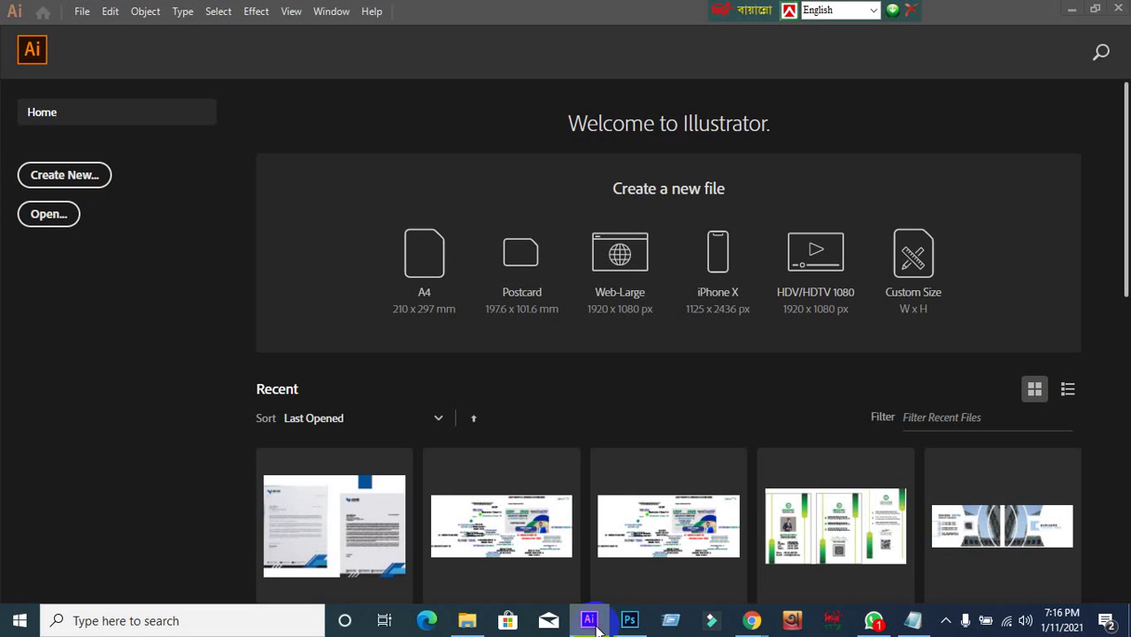
# - From Illustrator's Home screen, start a new Print document and switch units to inches
pyautogui.click(591, 621)
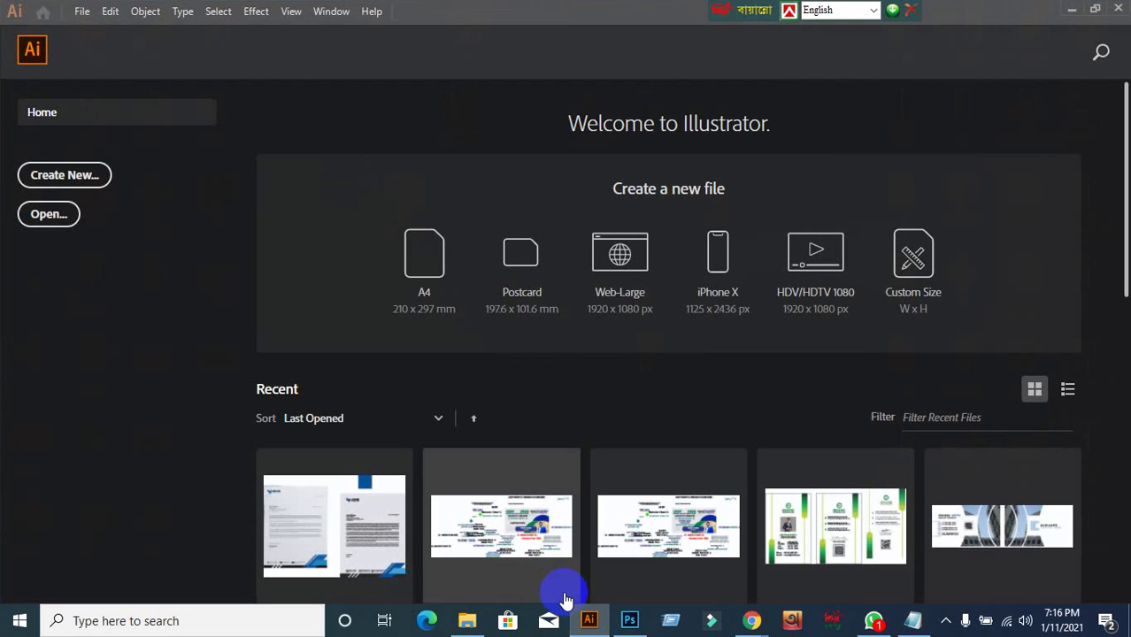
pyautogui.click(68, 181)
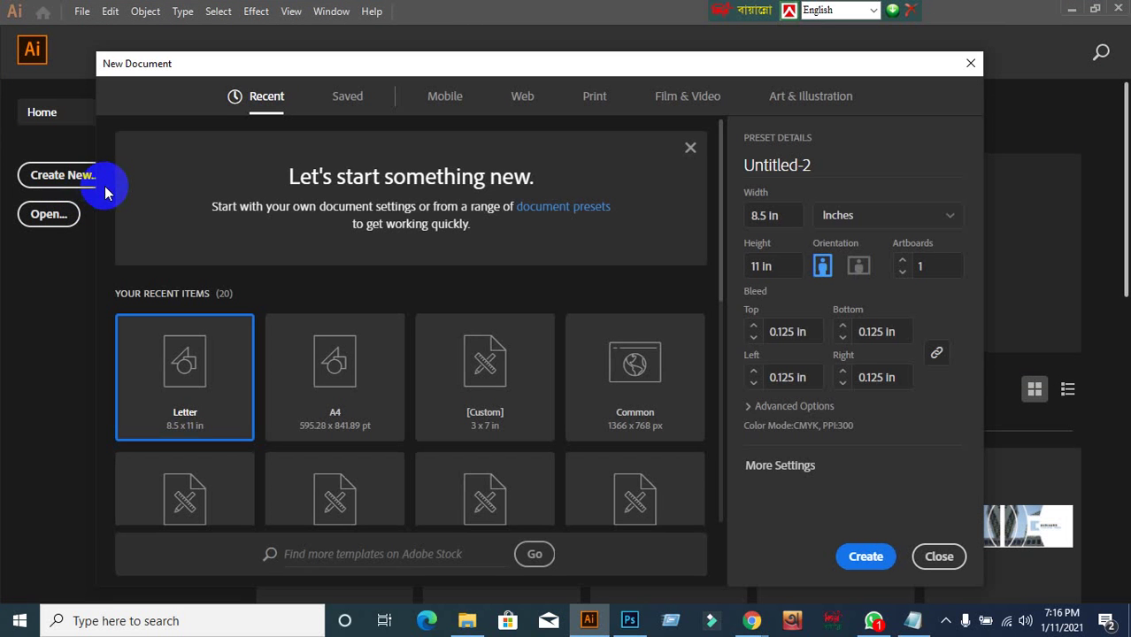
pyautogui.click(595, 97)
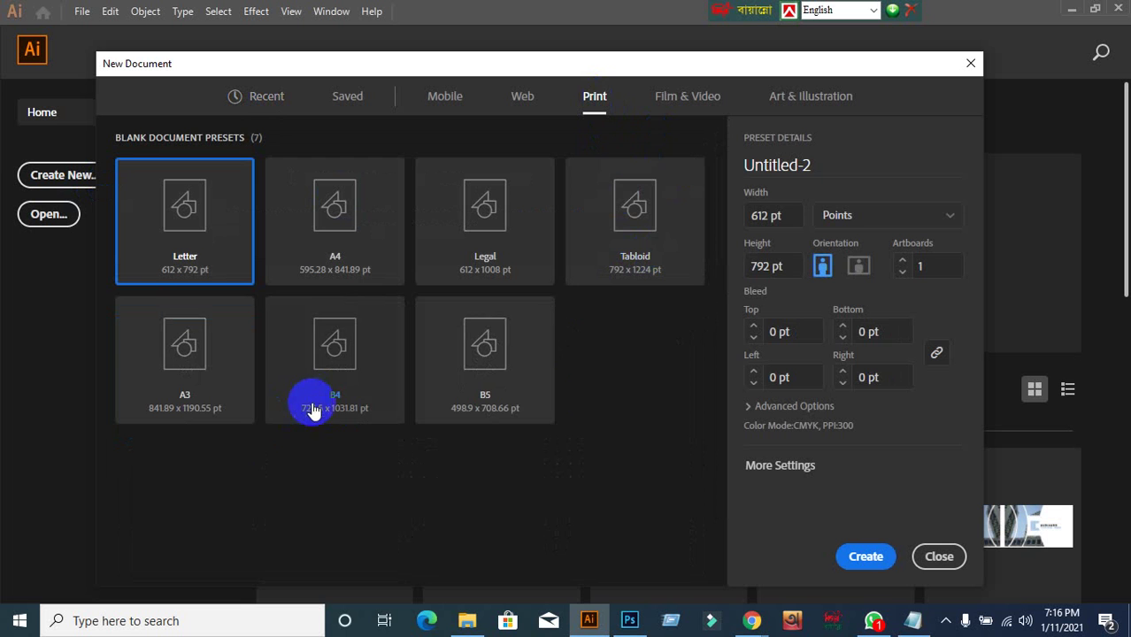
pyautogui.click(949, 221)
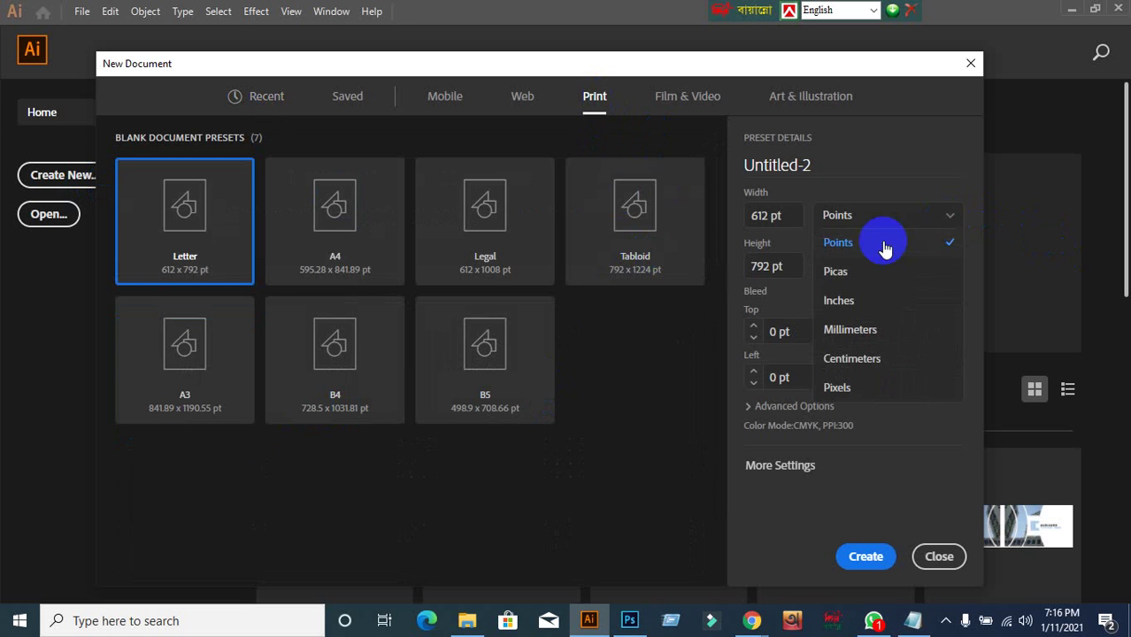
pyautogui.click(850, 297)
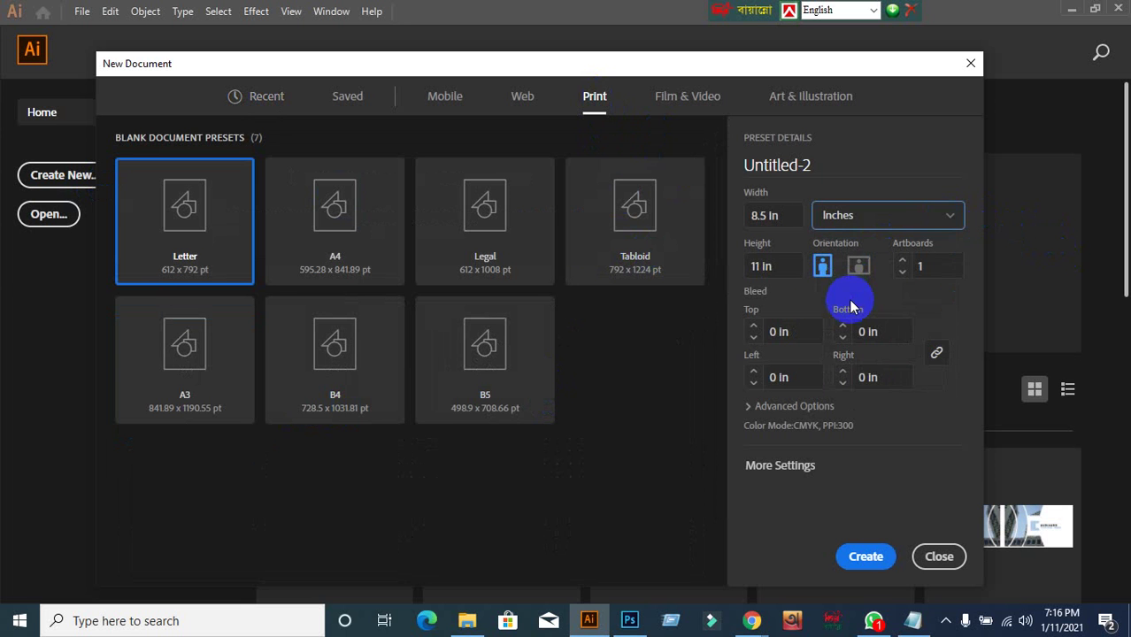
# - Compare the Letter and A4 presets, ending with A4 selected
pyautogui.click(178, 217)
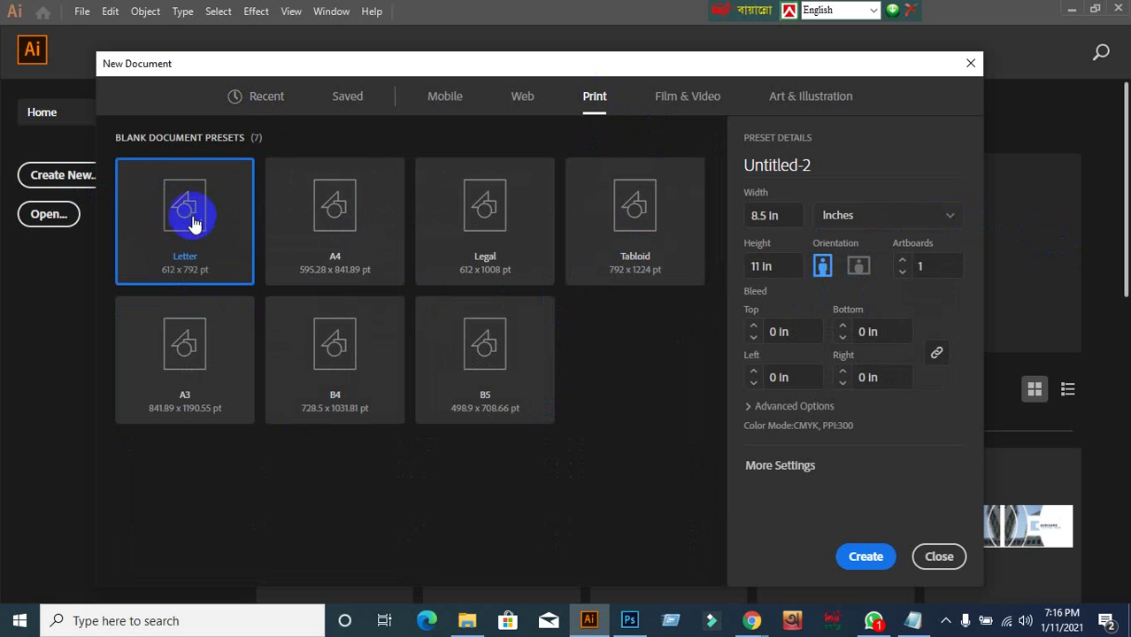
pyautogui.click(354, 232)
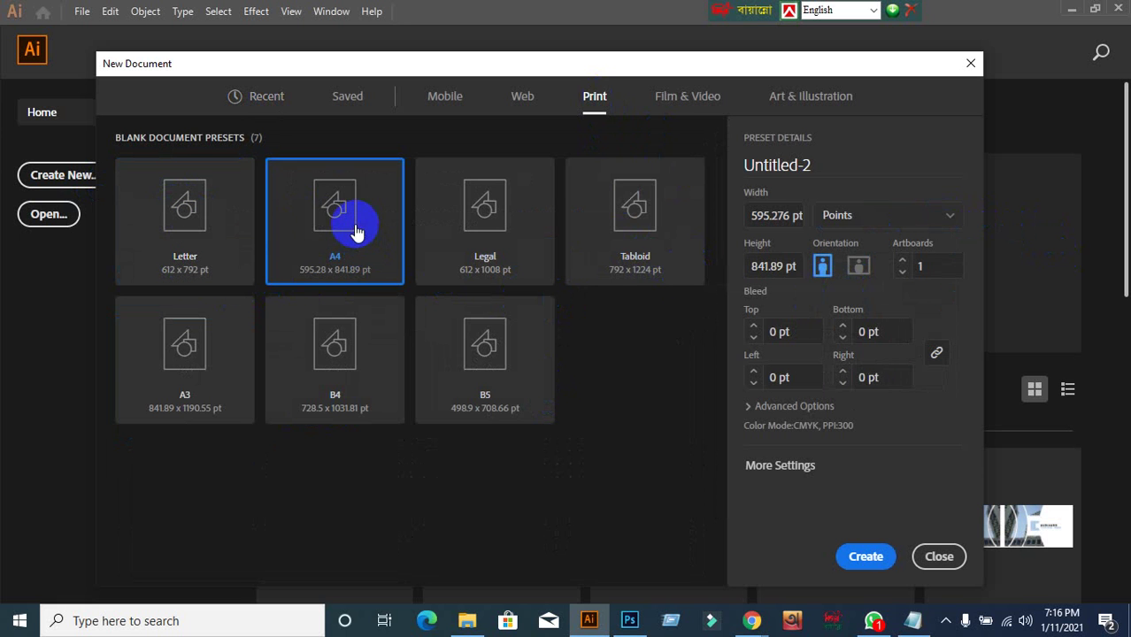
pyautogui.click(950, 222)
pyautogui.click(847, 299)
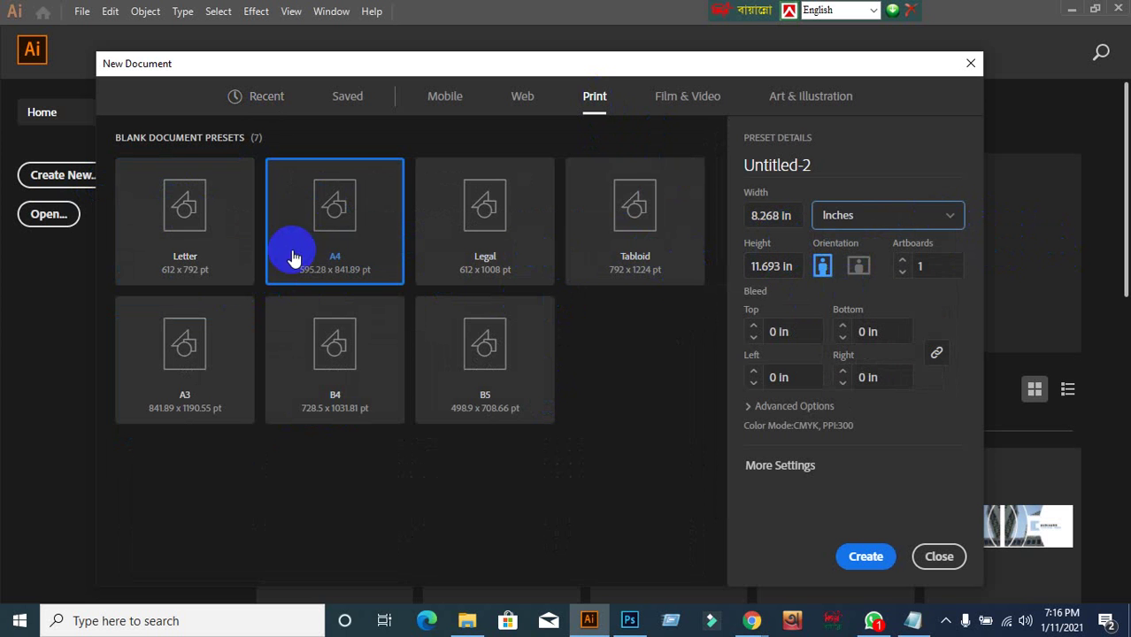
pyautogui.click(204, 226)
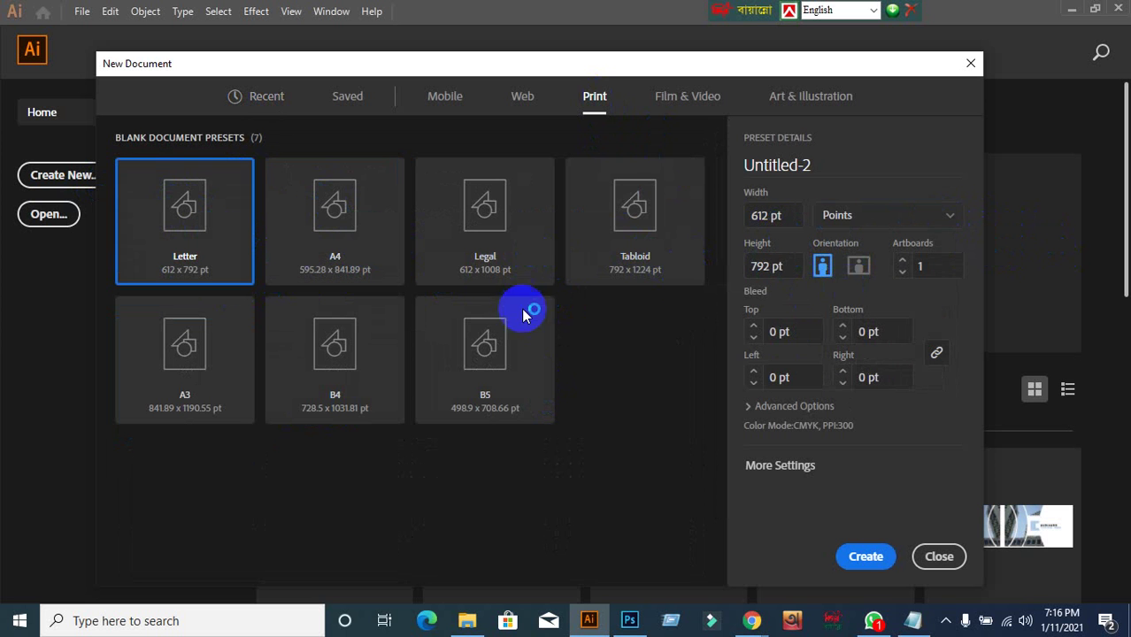
pyautogui.click(946, 228)
pyautogui.click(847, 299)
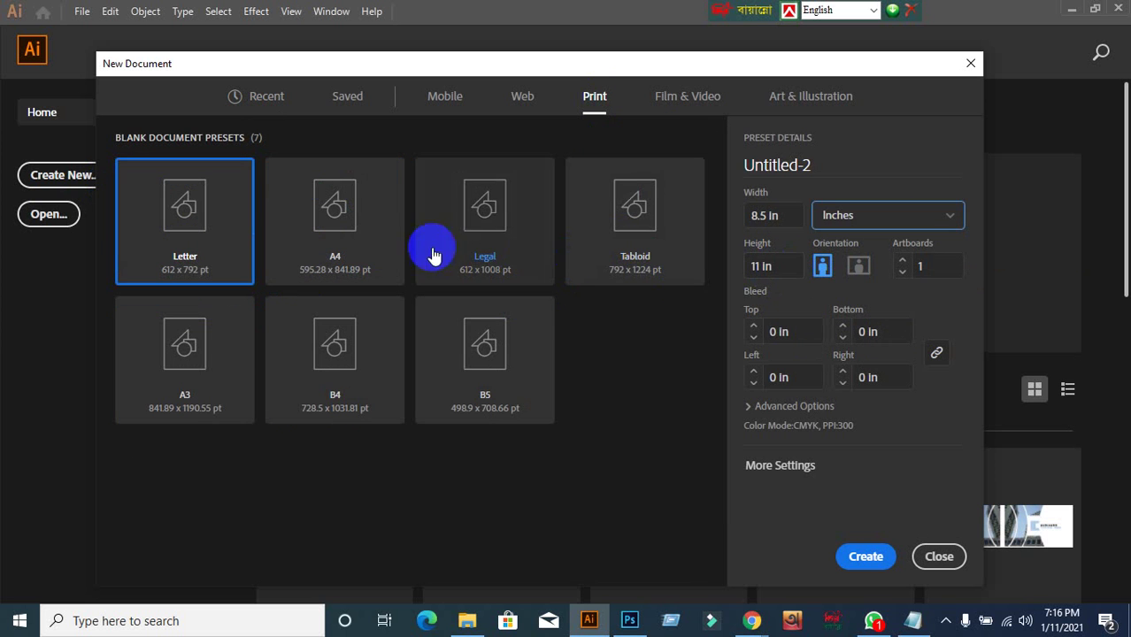
pyautogui.click(347, 238)
# - In More Settings, set units to Inches and keep the A4 page size
pyautogui.click(781, 467)
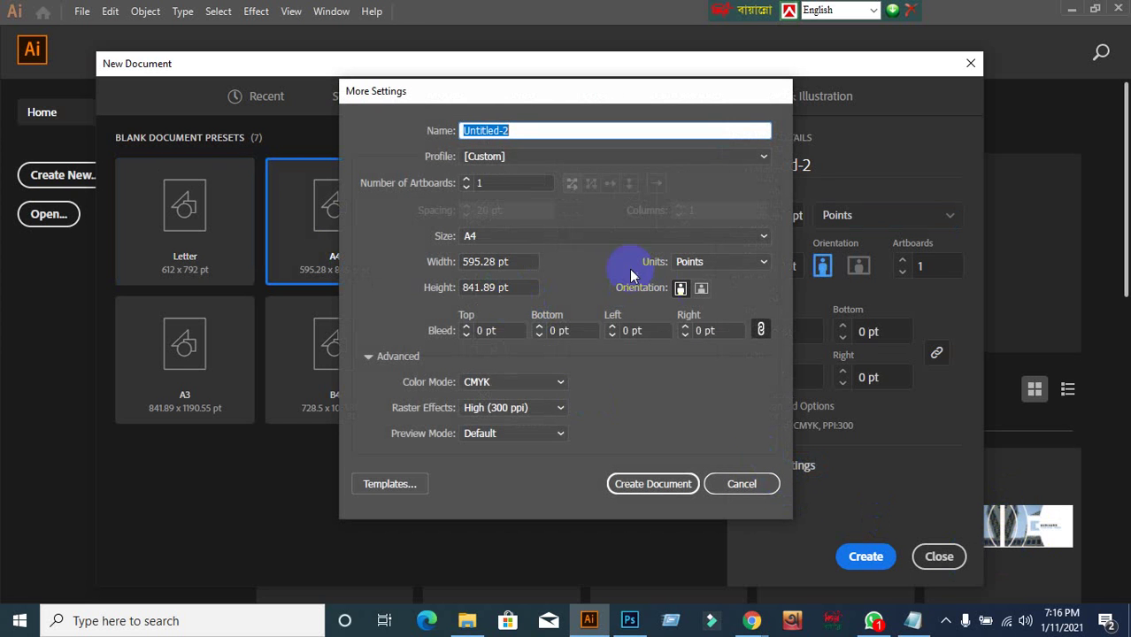
pyautogui.click(759, 262)
pyautogui.click(713, 315)
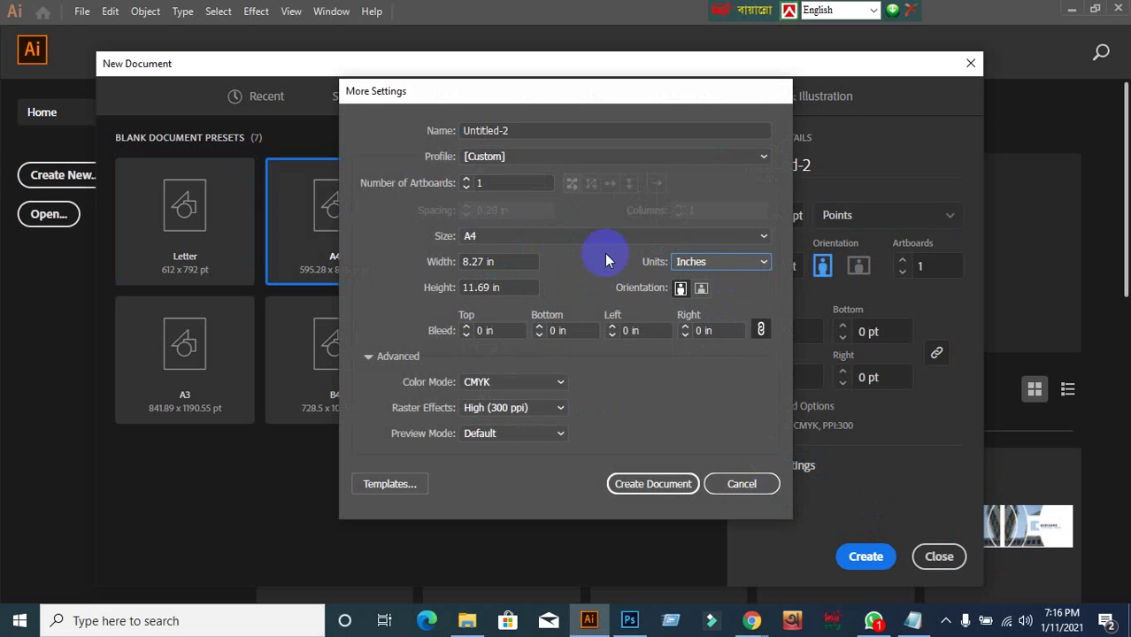
pyautogui.click(598, 238)
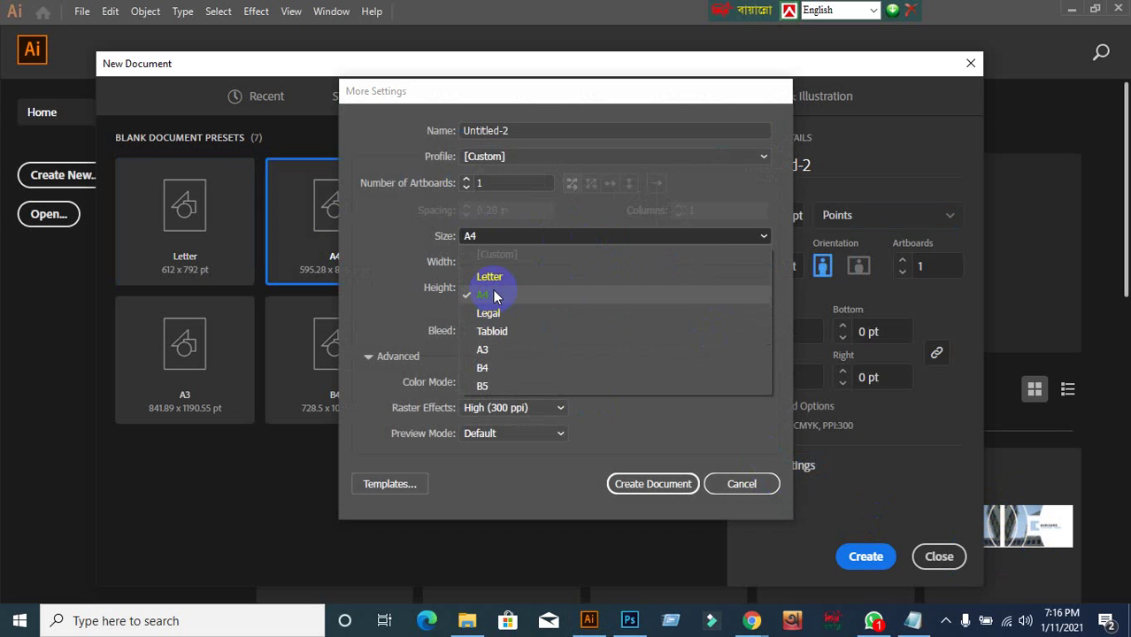
pyautogui.click(493, 295)
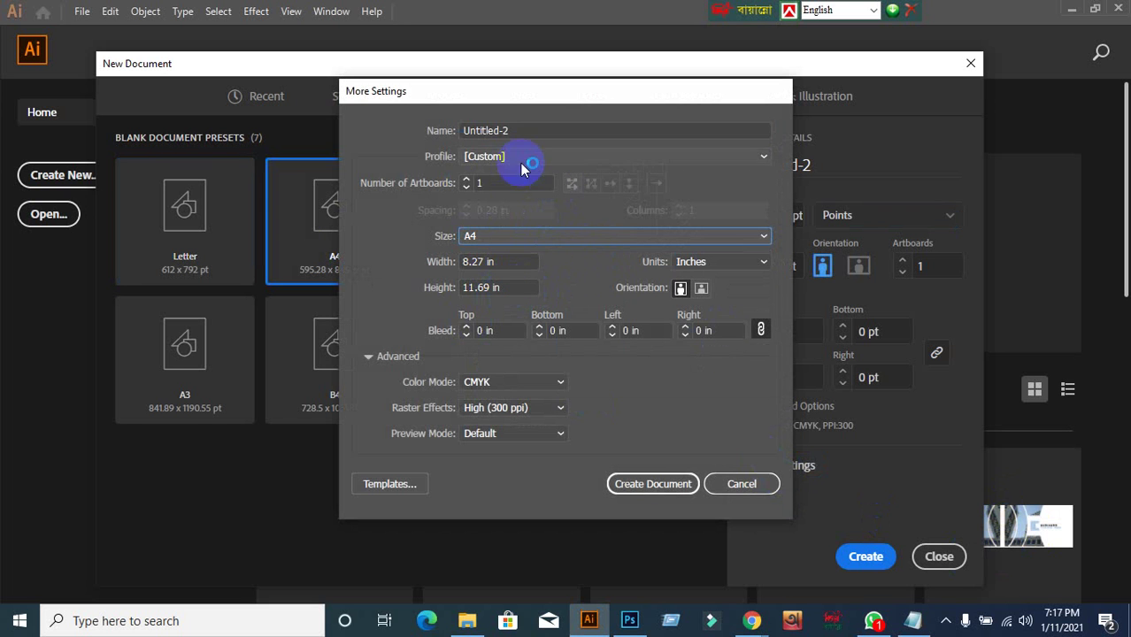
# - Name the document Flyer-51, give it 0.125 in bleed, and create it
pyautogui.doubleClick(516, 130)
pyautogui.click(516, 130)
pyautogui.write('Flyer-51')
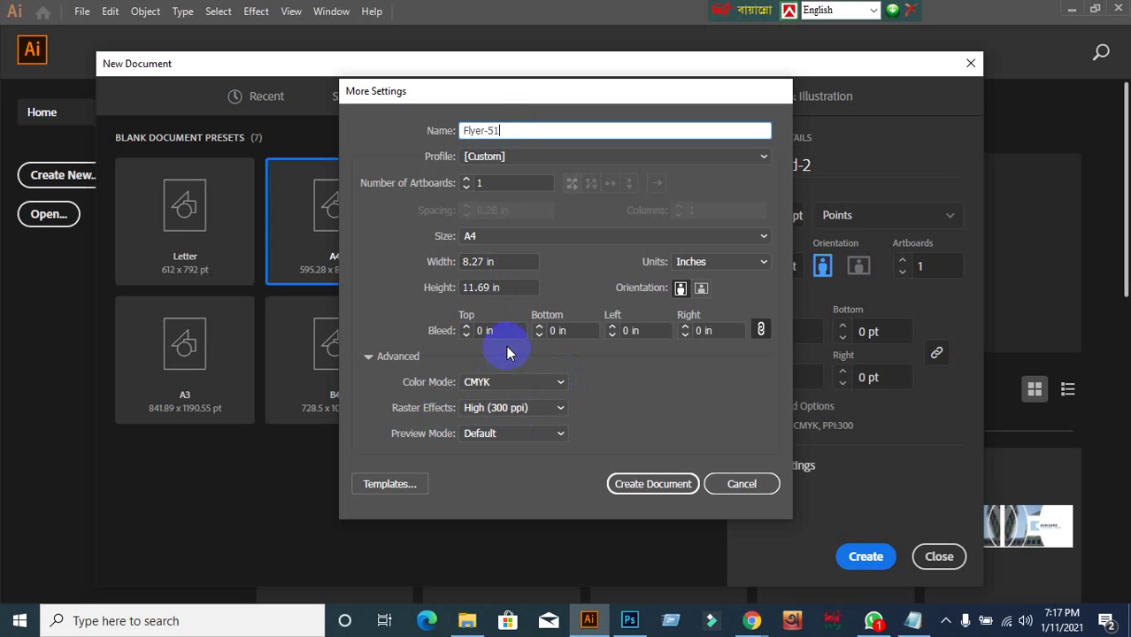
pyautogui.moveTo(504, 330); pyautogui.dragTo(438, 332)
pyautogui.write('0.125')
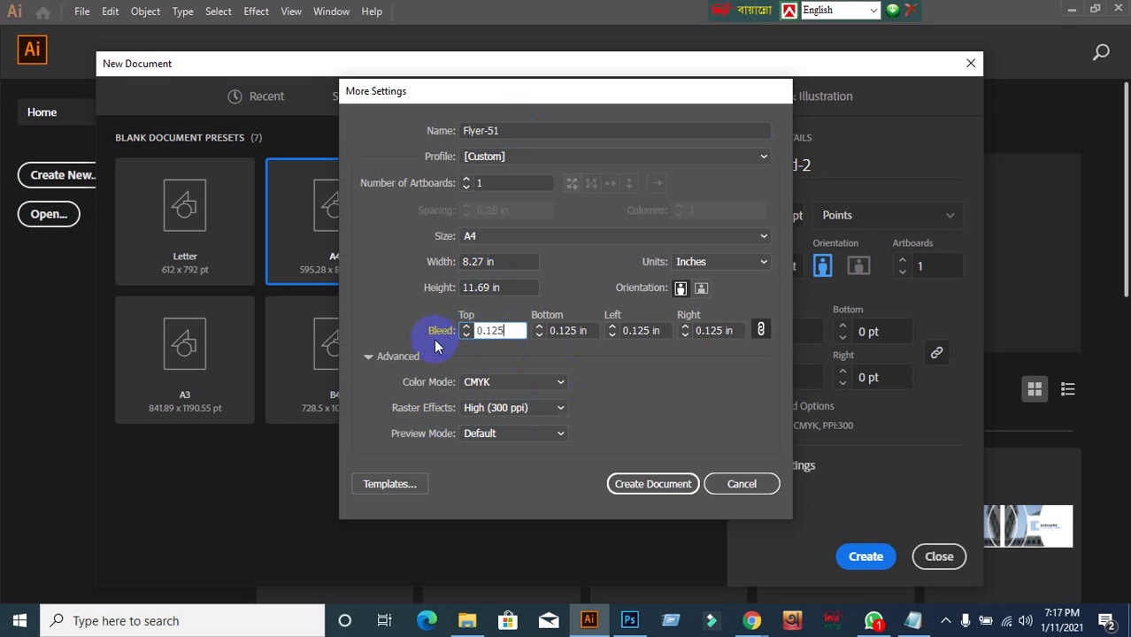
pyautogui.click(658, 489)
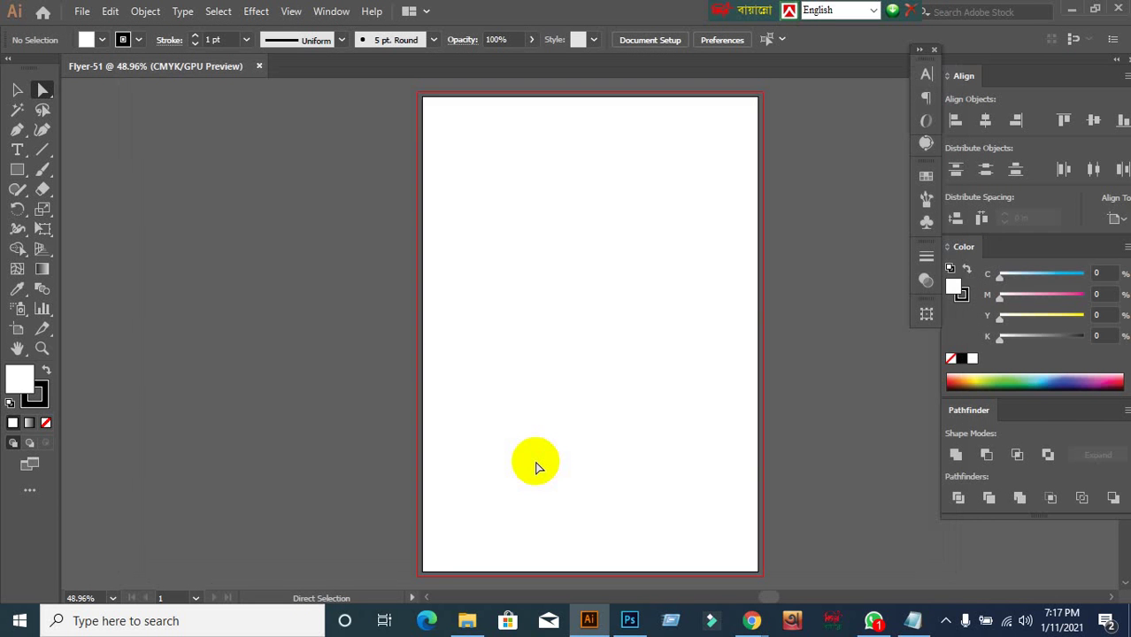
pyautogui.moveTo(661, 346); pyautogui.dragTo(538, 346)
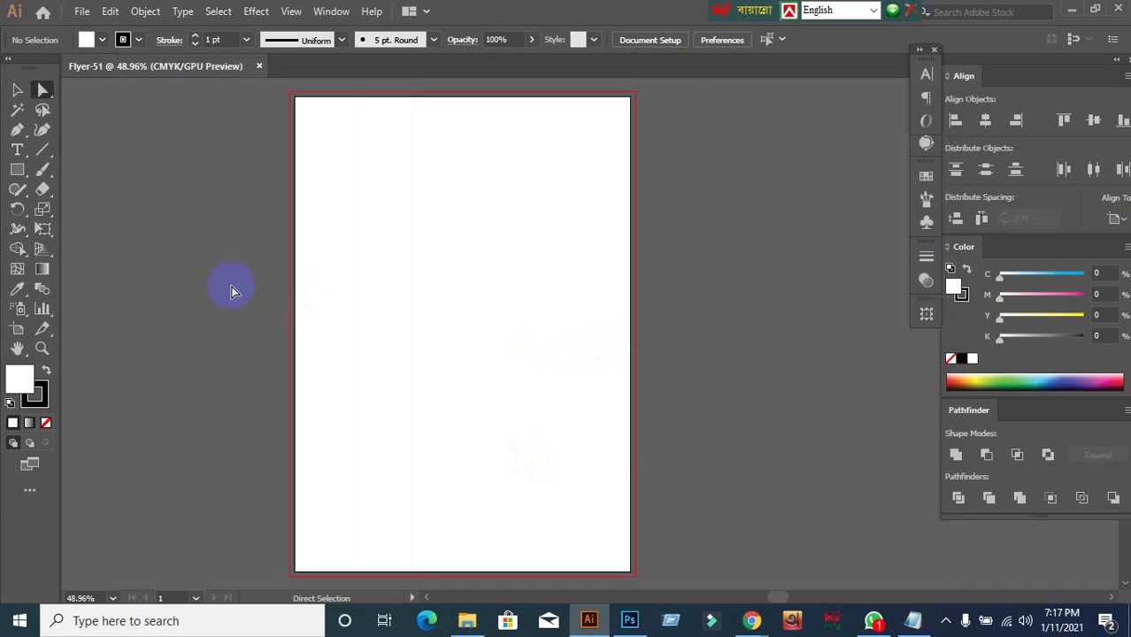
pyautogui.click(18, 169)
pyautogui.click(403, 249)
pyautogui.write('8.27')
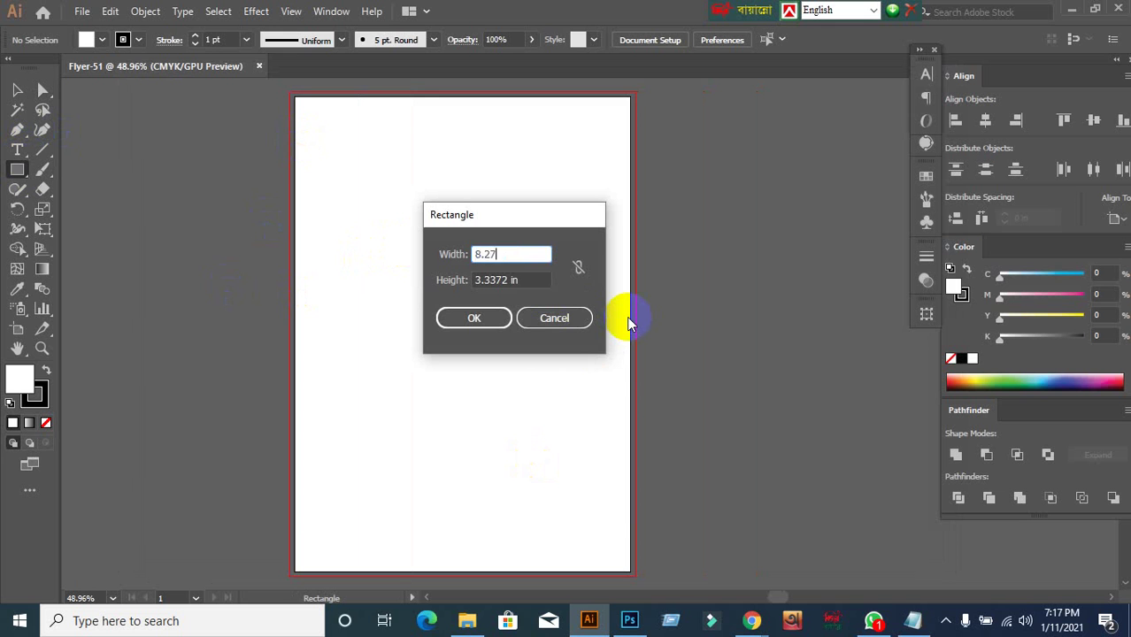
pyautogui.press('Tab')
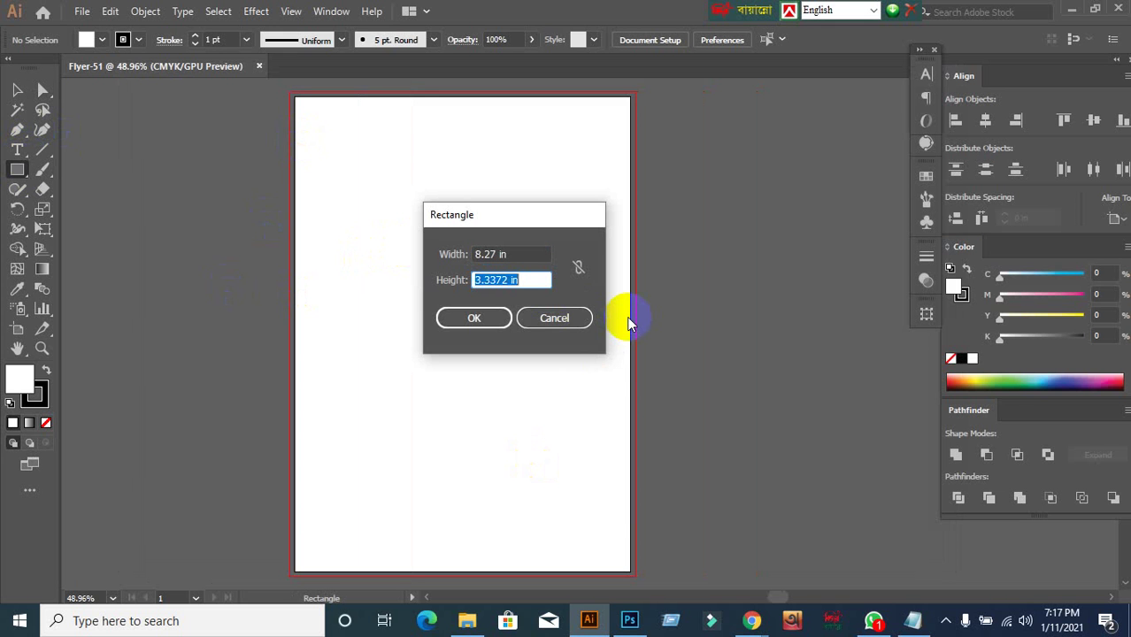
pyautogui.write('11.69')
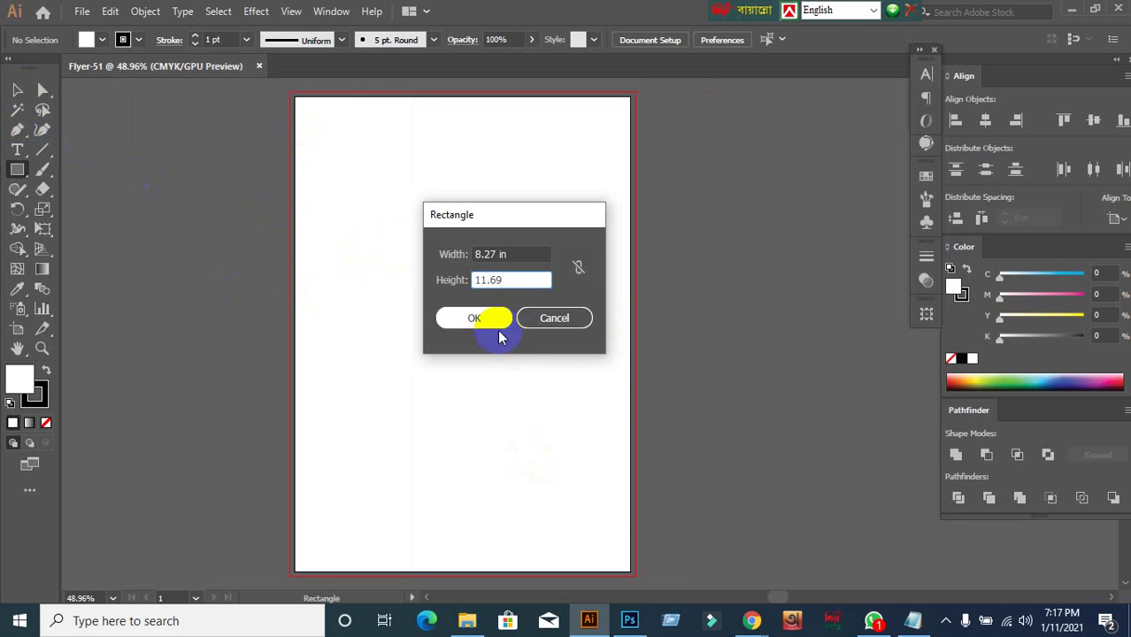
pyautogui.click(483, 319)
pyautogui.click(16, 89)
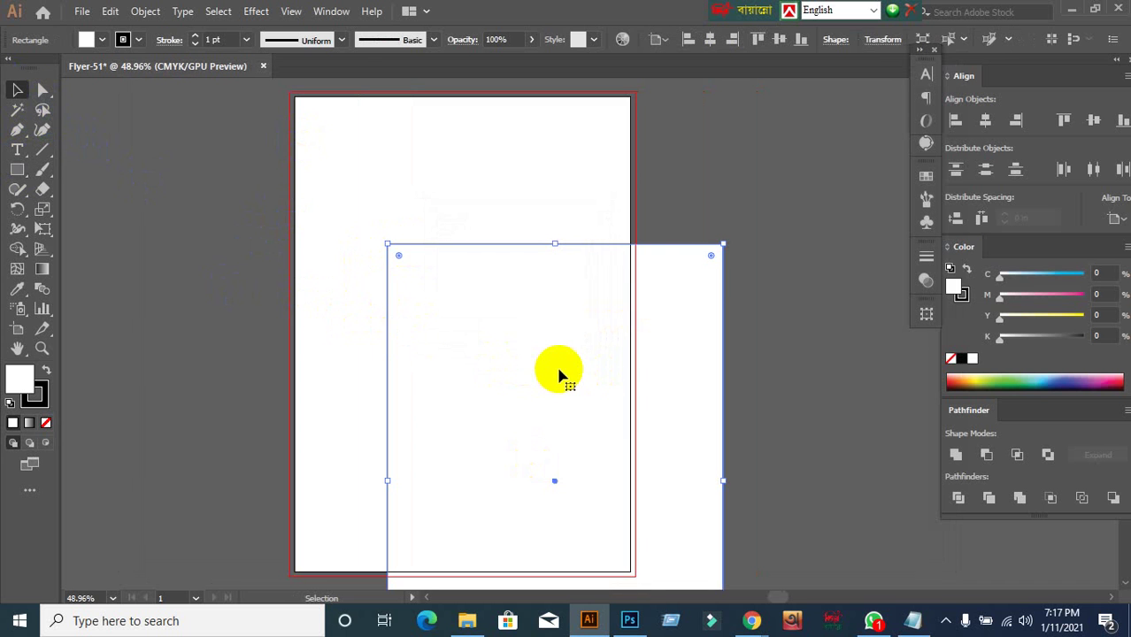
pyautogui.press('Delete')
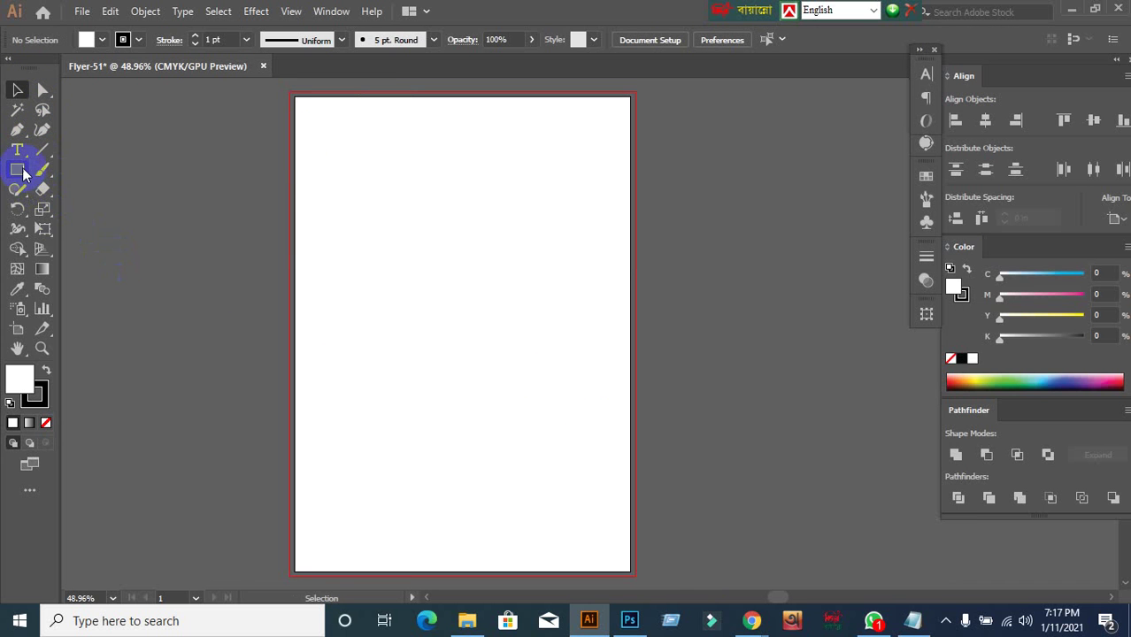
# - Draw a white, stroke-free 8.27 x 11.69 in rectangle across the whole artboard
pyautogui.click(18, 170)
pyautogui.moveTo(295, 94); pyautogui.dragTo(294, 95)
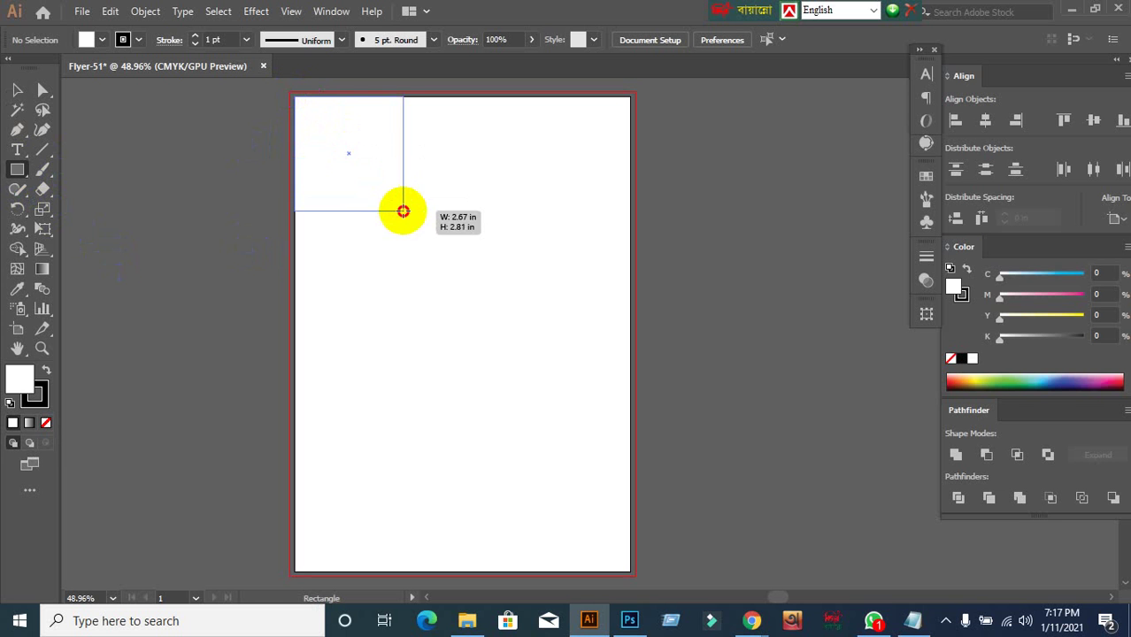
pyautogui.moveTo(295, 95); pyautogui.dragTo(402, 212)
pyautogui.click(303, 253)
pyautogui.click(38, 398)
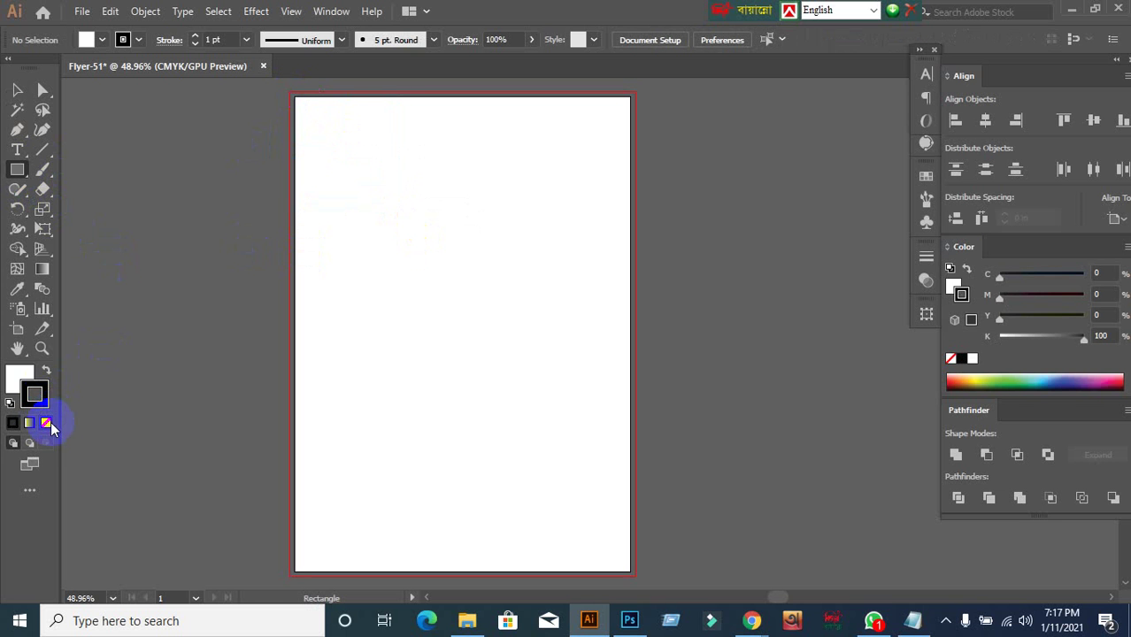
pyautogui.click(47, 422)
pyautogui.click(16, 397)
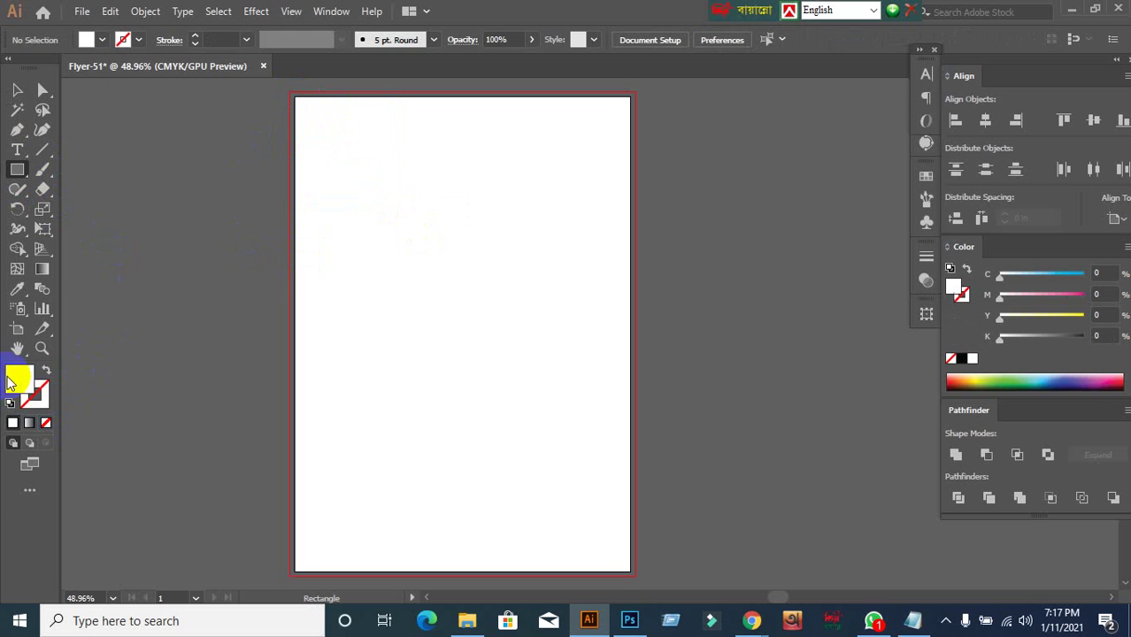
pyautogui.moveTo(302, 95); pyautogui.dragTo(302, 95)
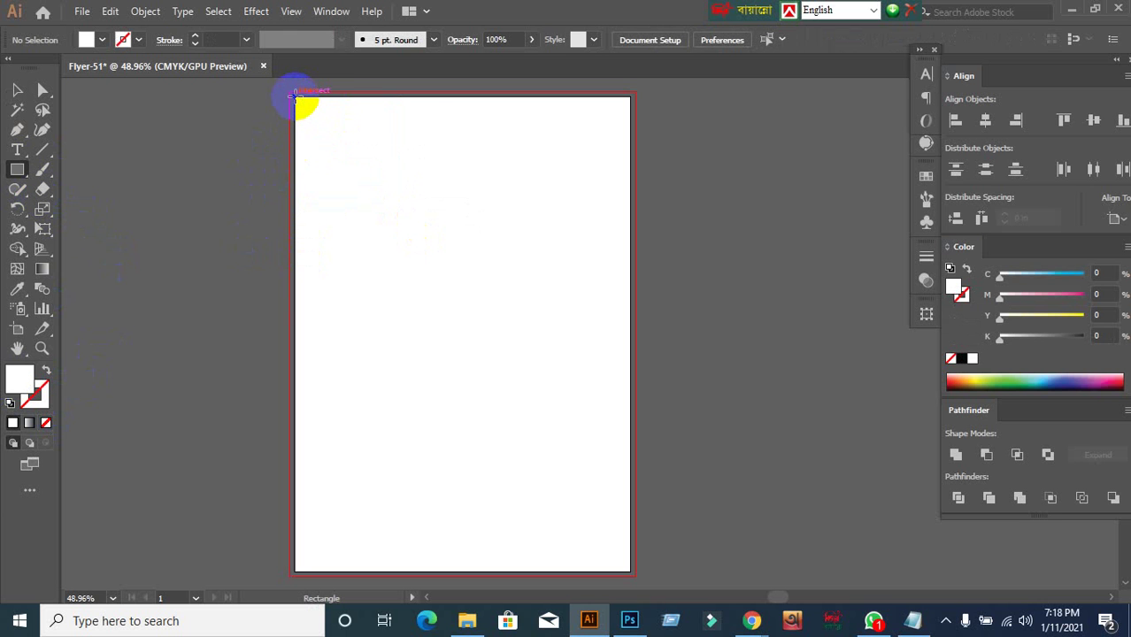
pyautogui.moveTo(298, 98); pyautogui.dragTo(629, 571)
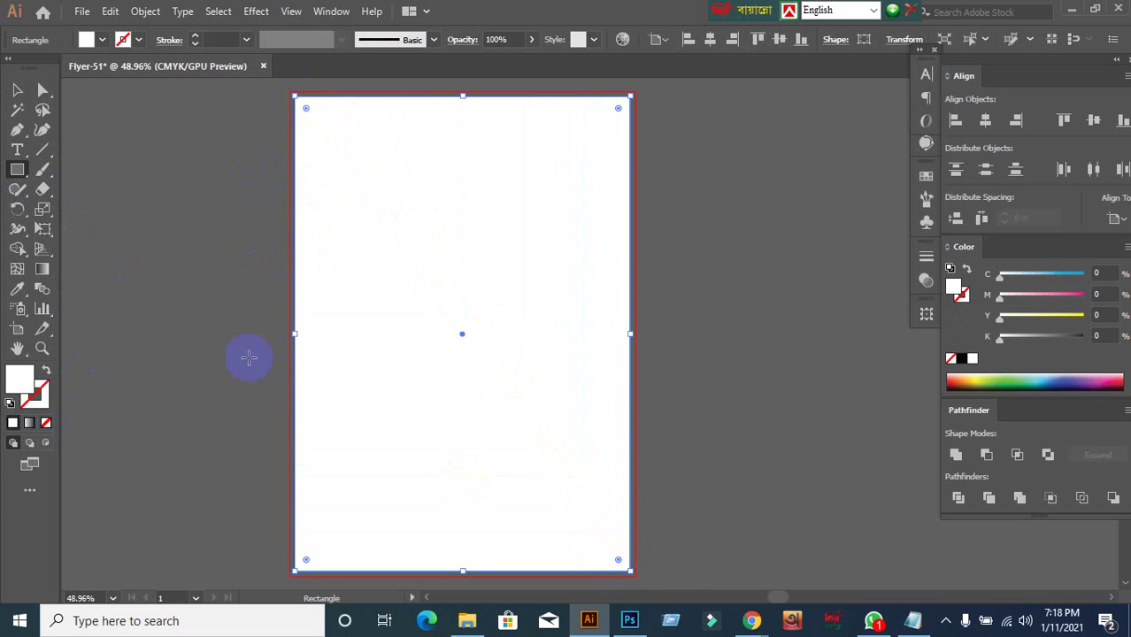
# - Offset the page rectangle 0.125 in outward with Offset Path
pyautogui.click(17, 89)
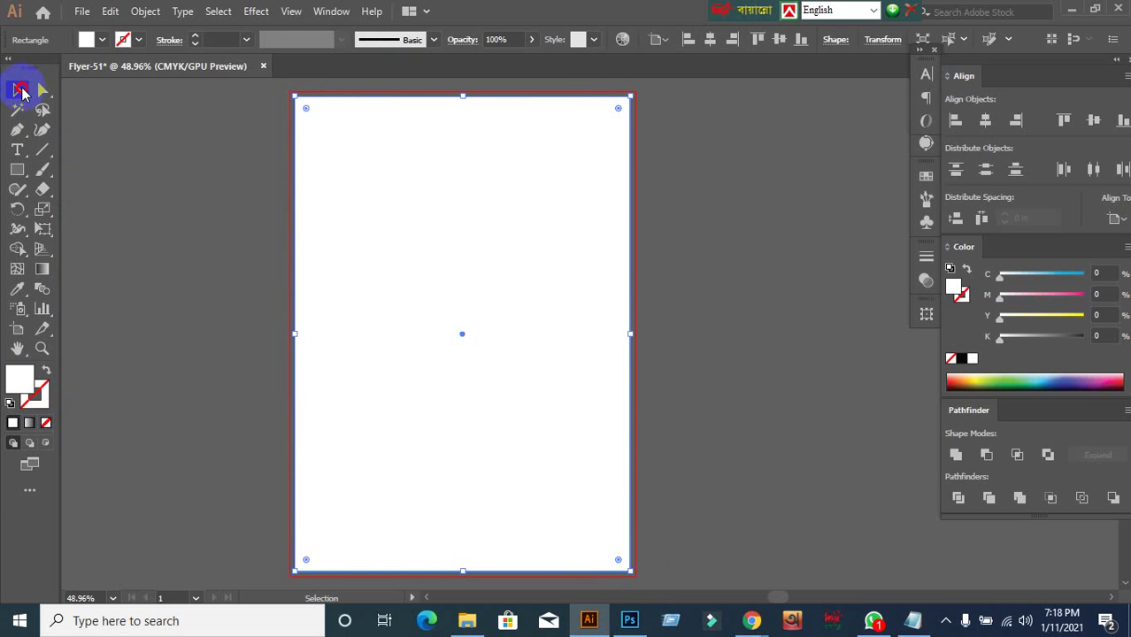
pyautogui.click(145, 10)
pyautogui.moveTo(205, 401)
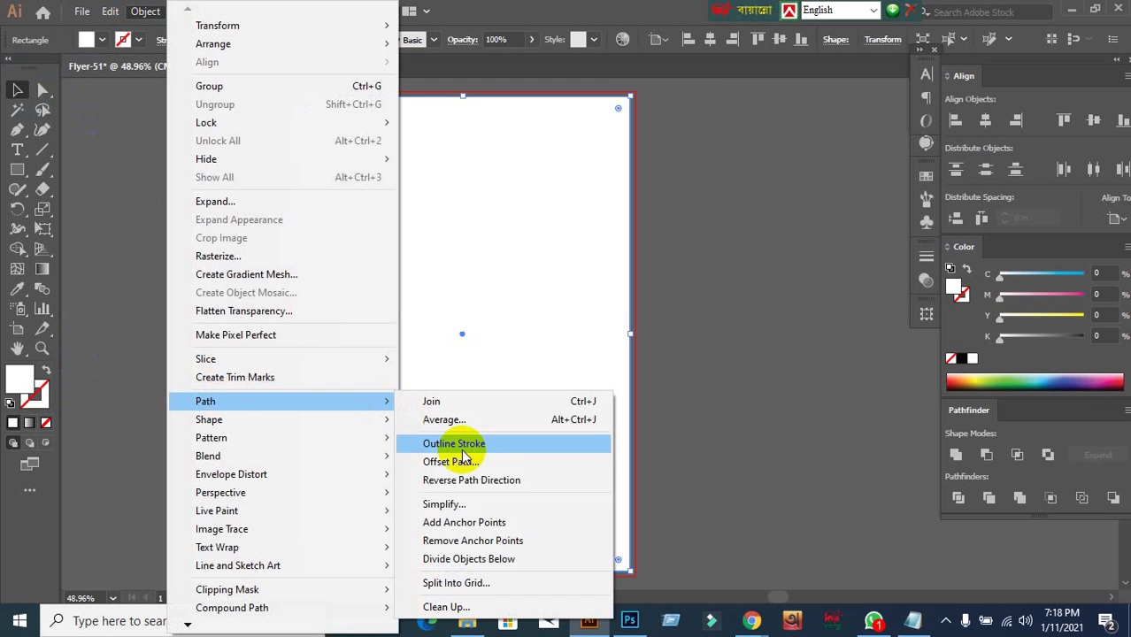
pyautogui.click(464, 458)
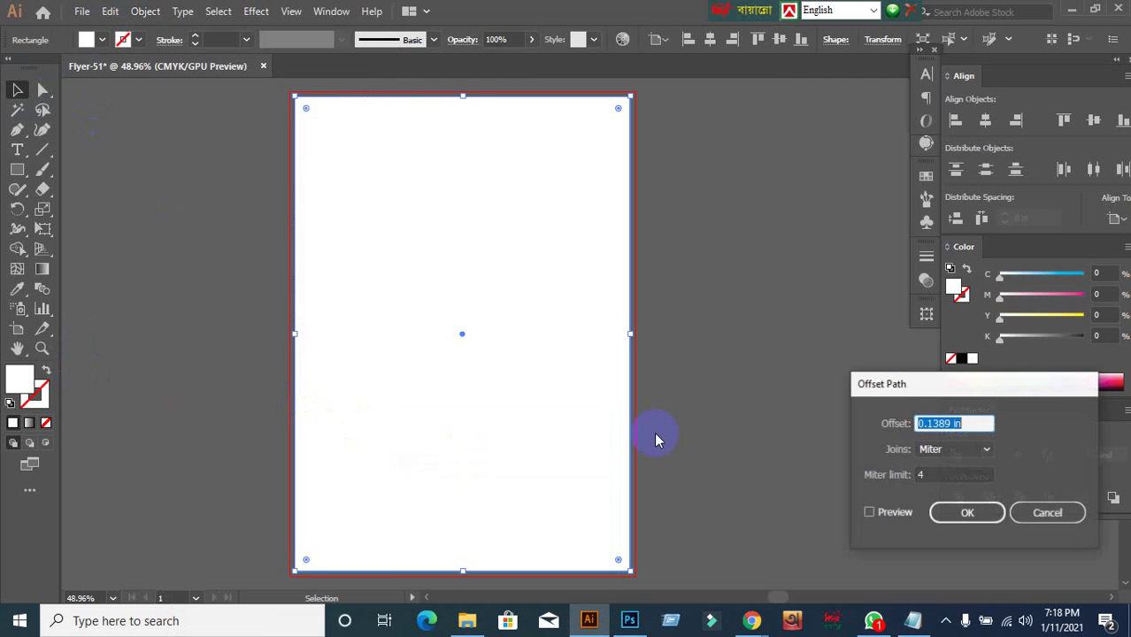
pyautogui.click(868, 513)
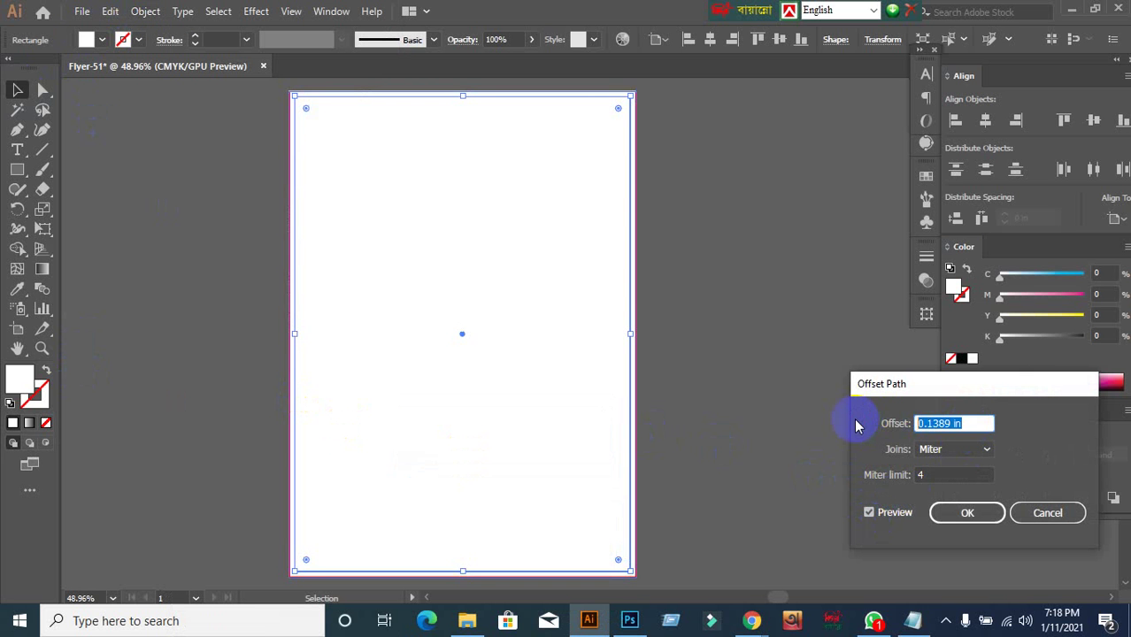
pyautogui.write('0.125')
pyautogui.click(968, 513)
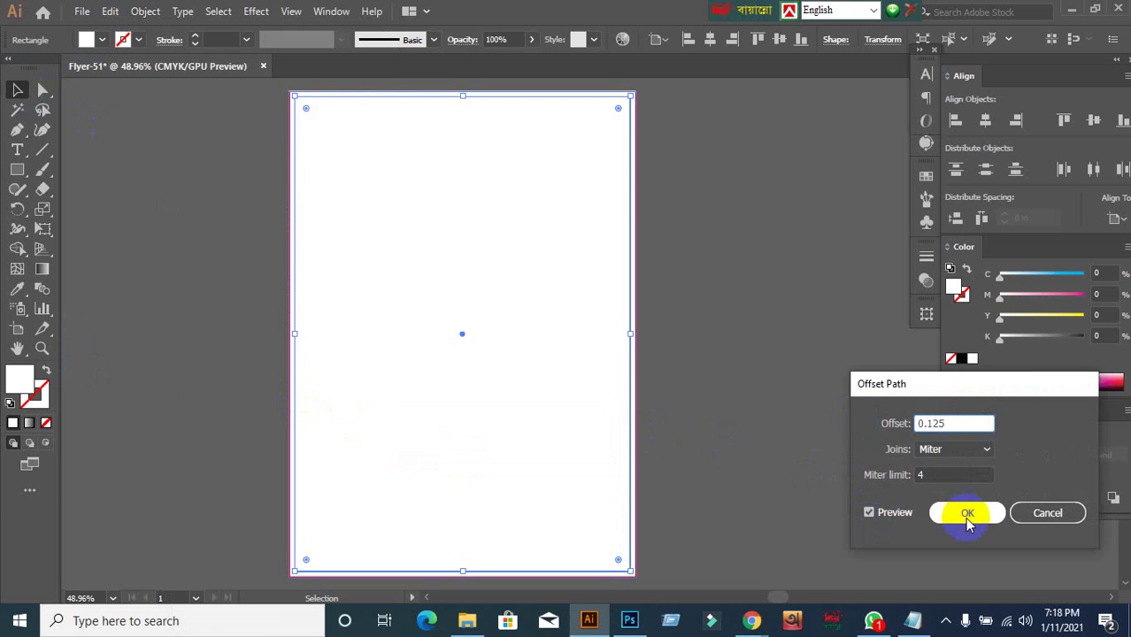
# - Reselect the page rectangle, try an Object menu command, and toggle isolation mode
pyautogui.click(751, 336)
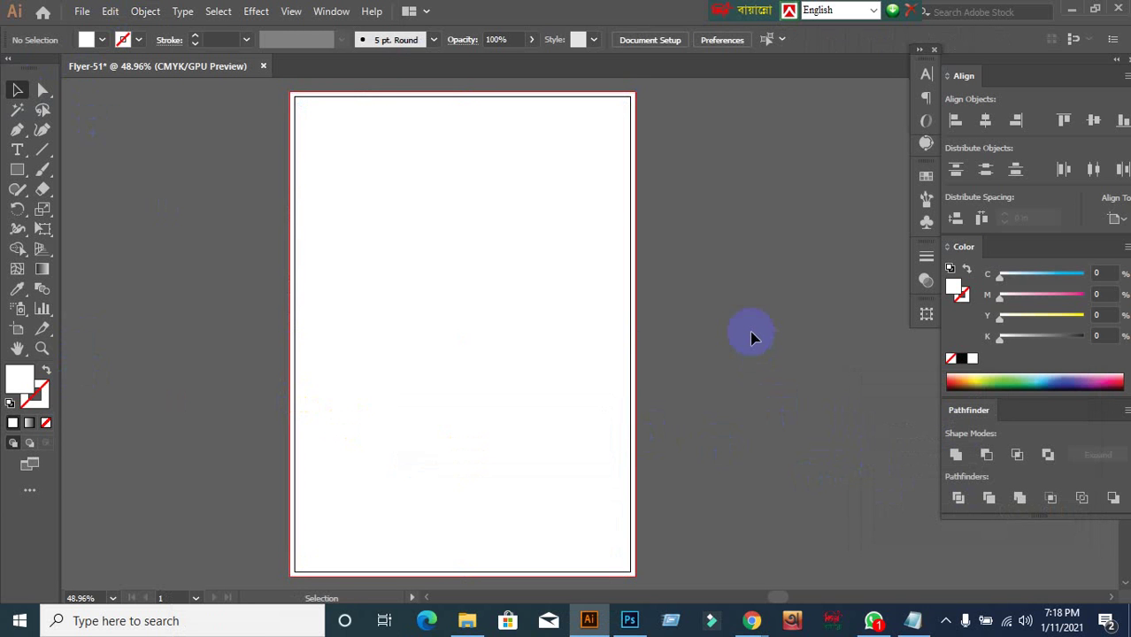
pyautogui.click(475, 328)
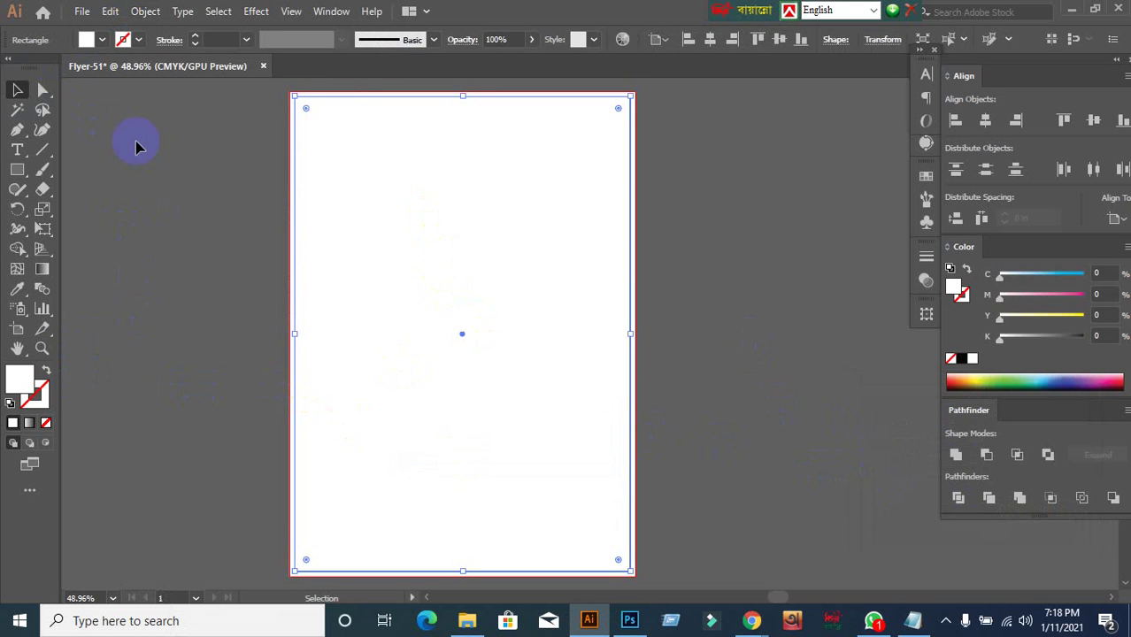
pyautogui.click(149, 12)
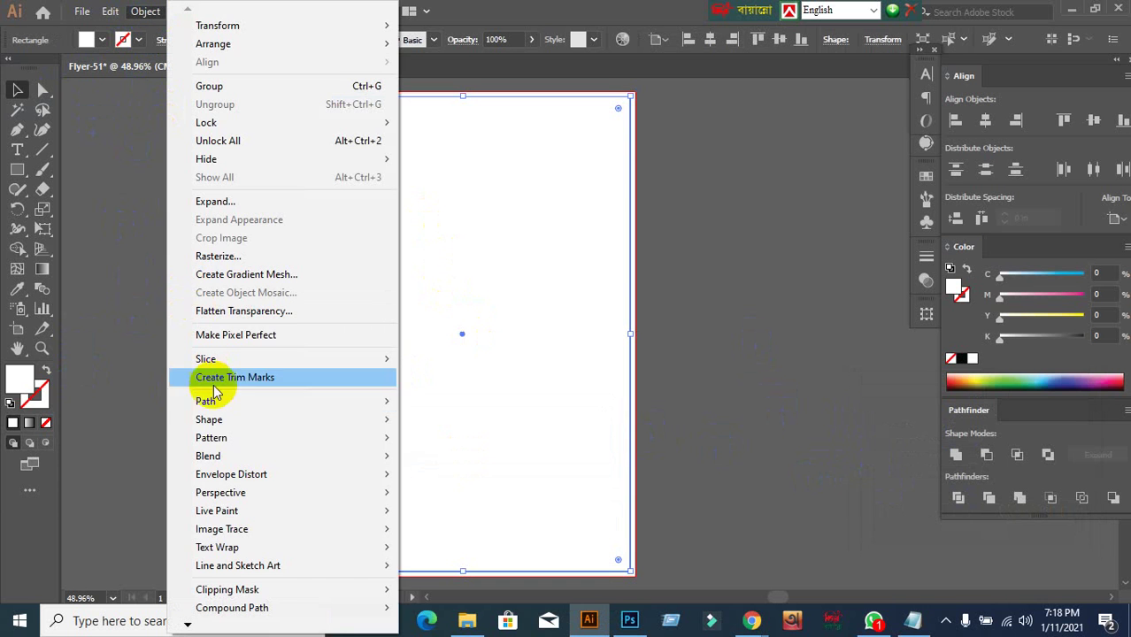
pyautogui.moveTo(205, 401)
pyautogui.click(492, 479)
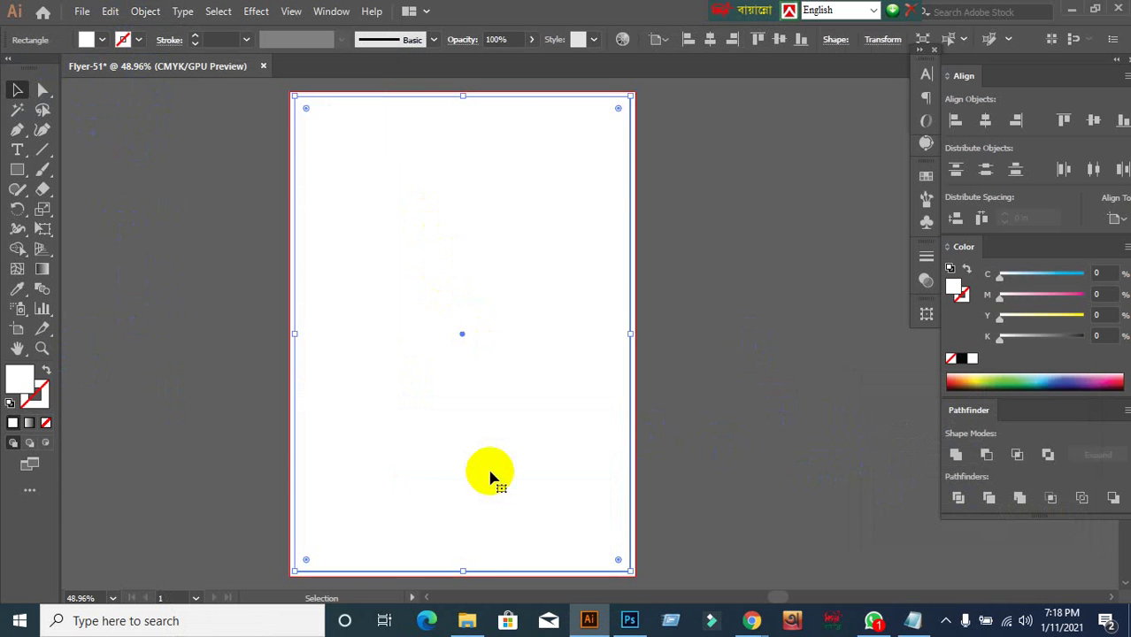
pyautogui.click(274, 372)
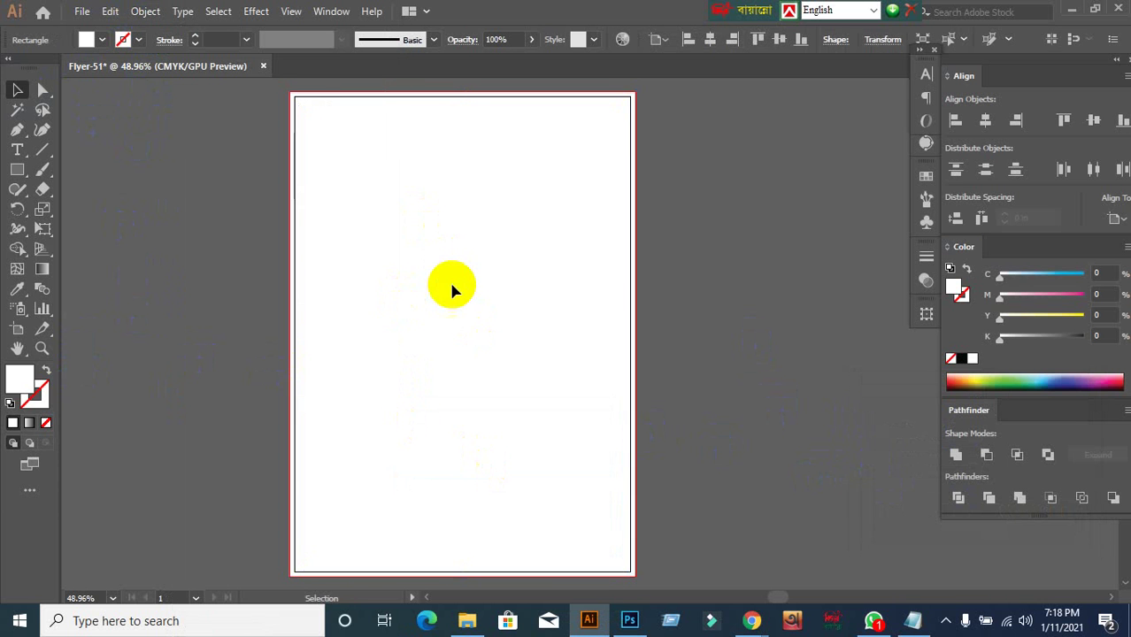
pyautogui.doubleClick(455, 290)
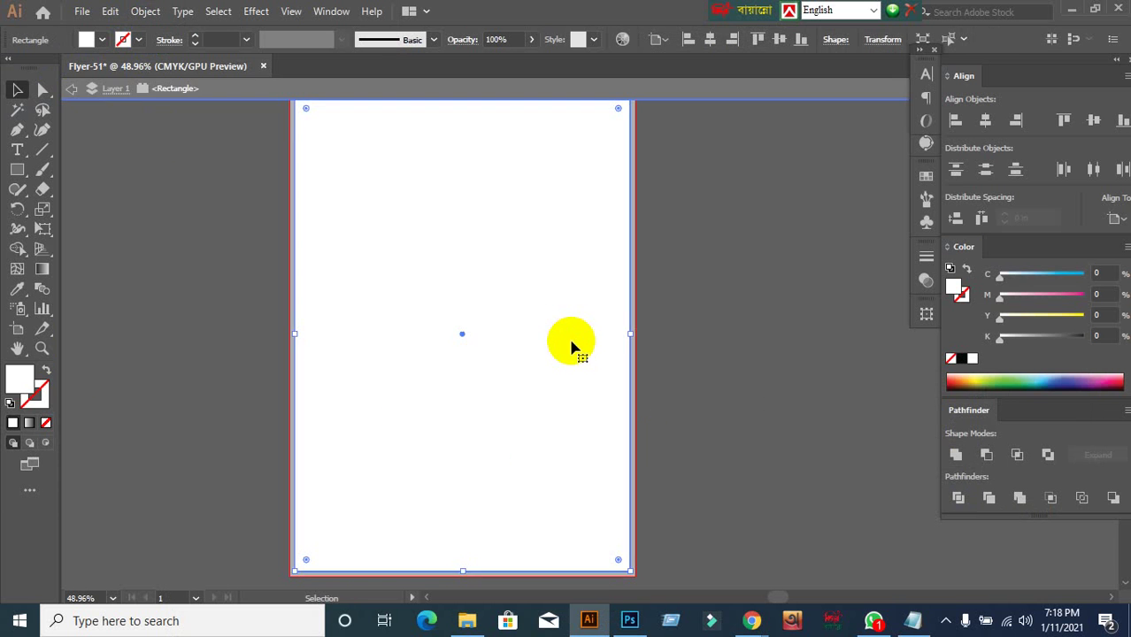
pyautogui.click(606, 83)
# - Move the white rectangle twice, undoing each move so it stays in place
pyautogui.moveTo(480, 240); pyautogui.dragTo(573, 306)
pyautogui.hotkey('ctrl', 'z')
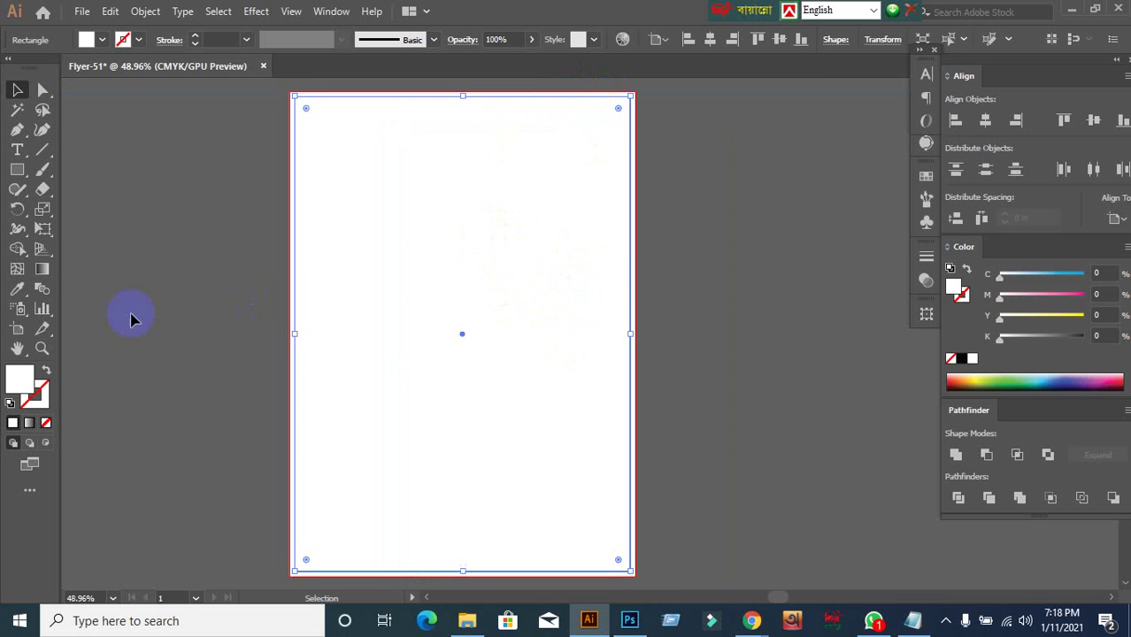
pyautogui.click(132, 316)
pyautogui.click(449, 240)
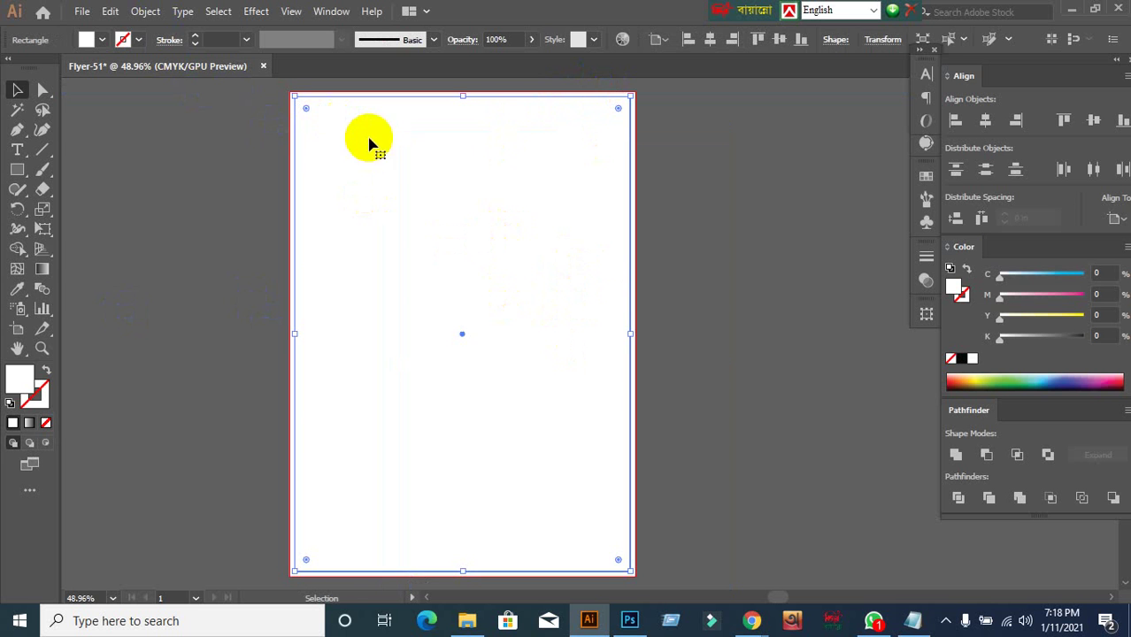
pyautogui.moveTo(368, 149); pyautogui.dragTo(496, 206)
pyautogui.click(303, 244)
pyautogui.hotkey('ctrl', 'z')
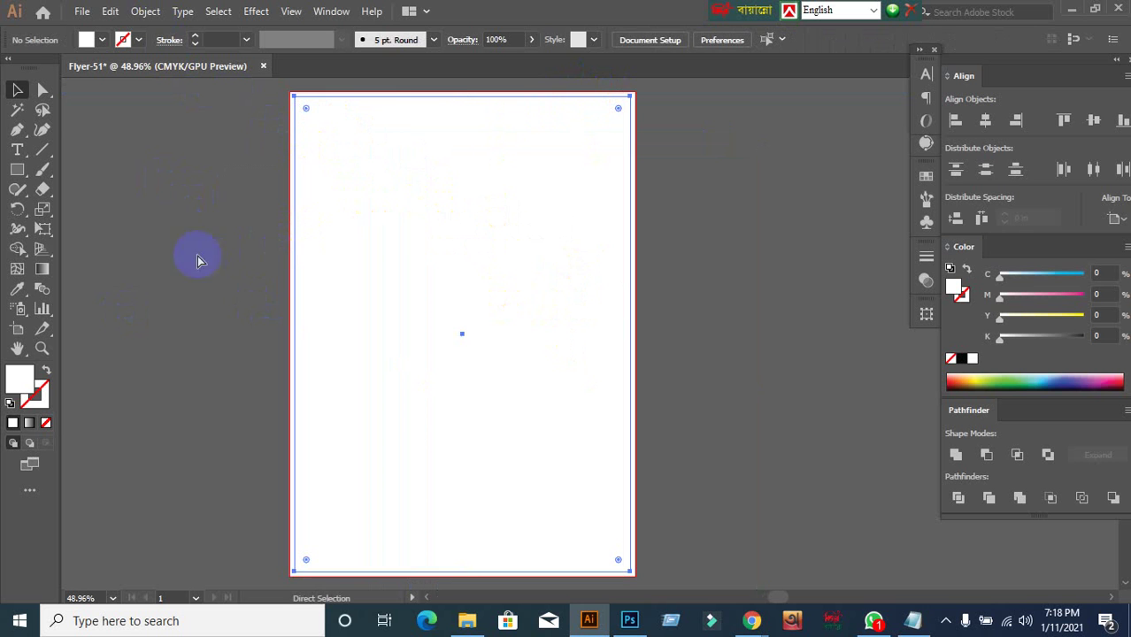
pyautogui.click(148, 11)
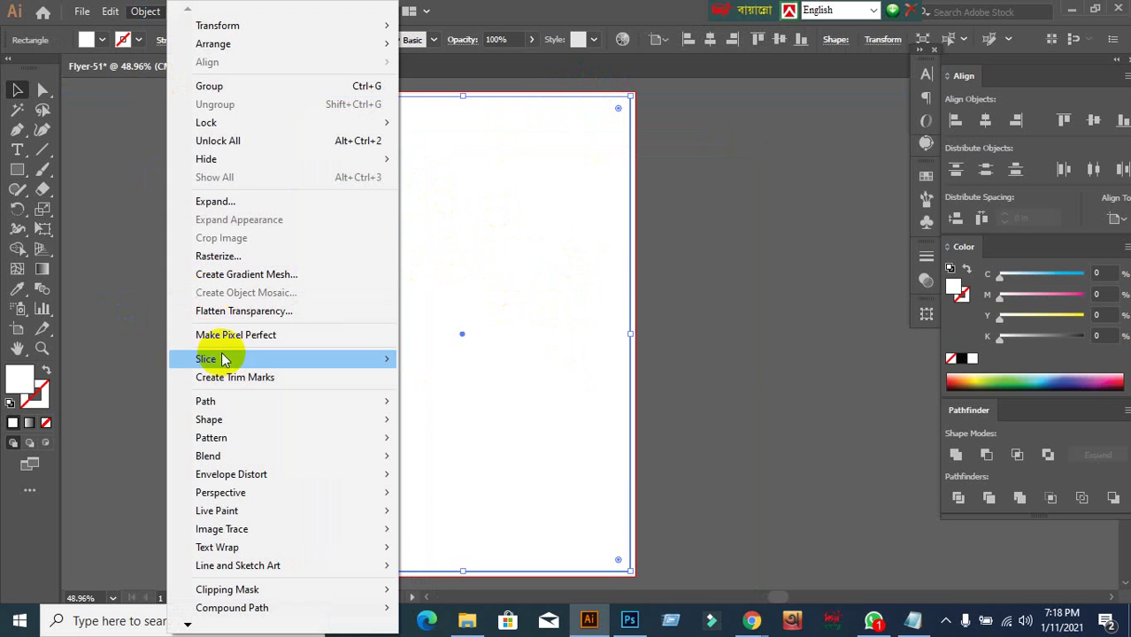
pyautogui.moveTo(206, 401)
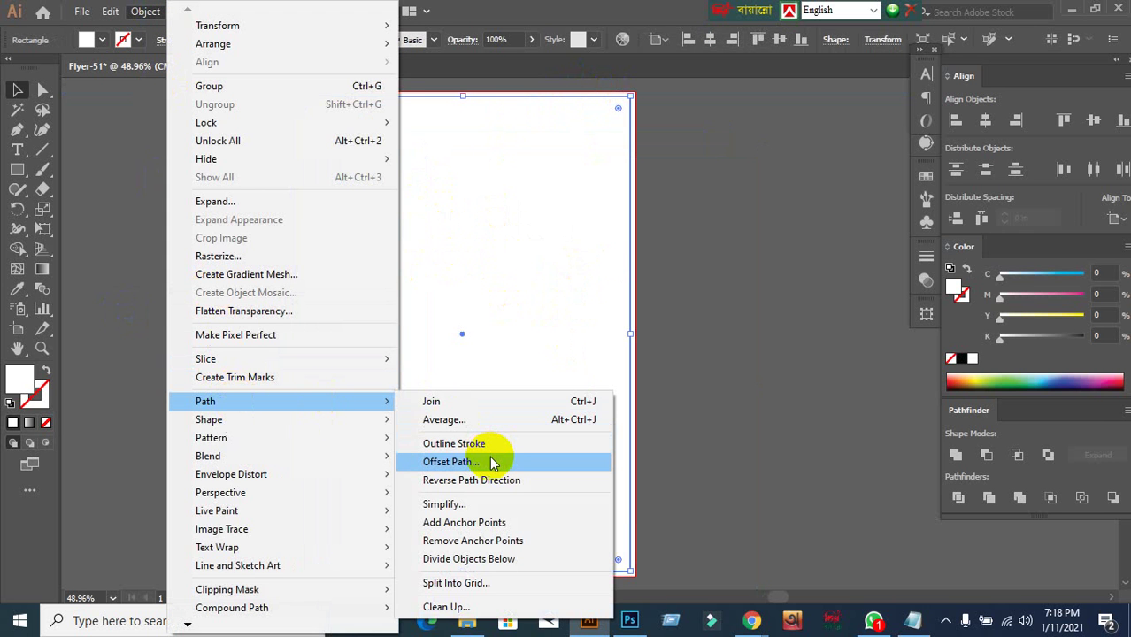
# - Add a -.5 inward offset copy of the page rectangle, then select the offset rectangles
pyautogui.click(493, 463)
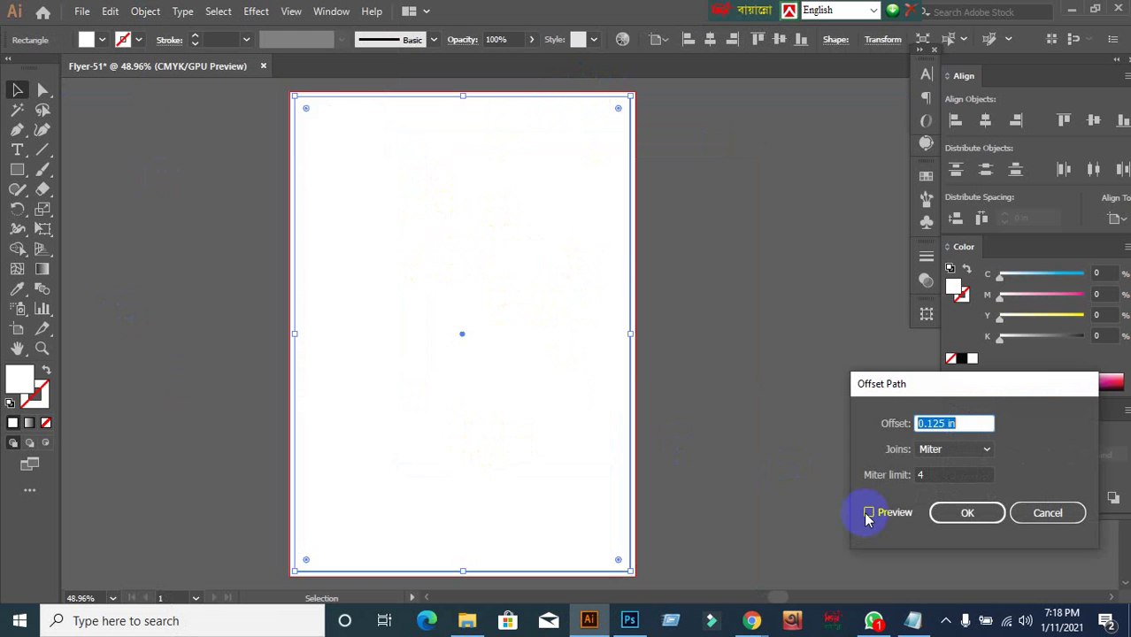
pyautogui.click(870, 514)
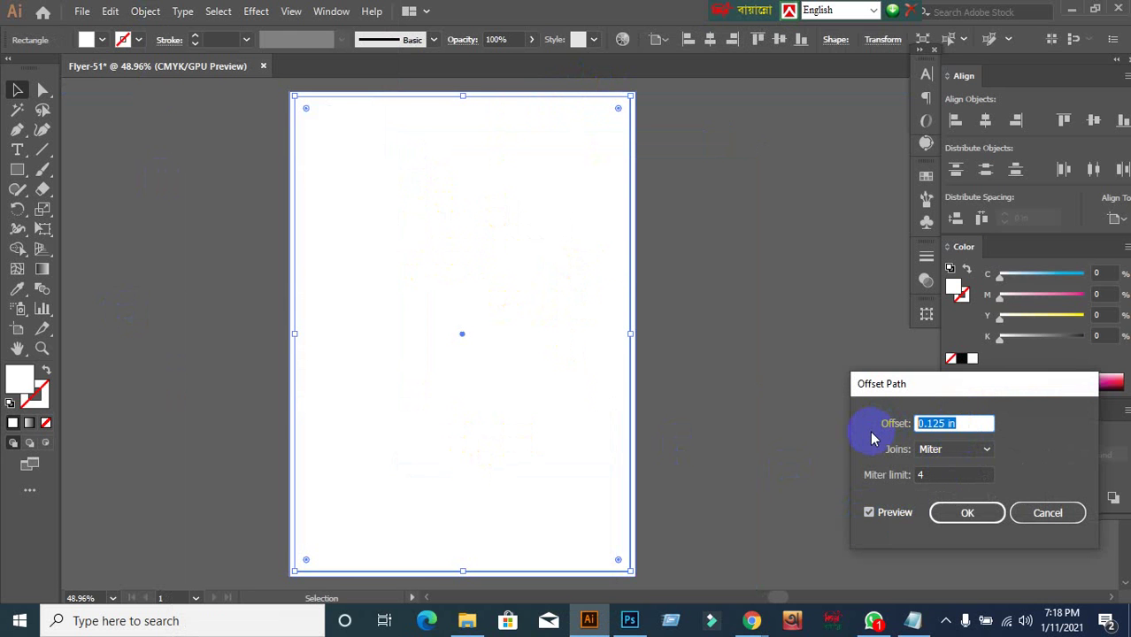
pyautogui.write('-.5')
pyautogui.click(974, 513)
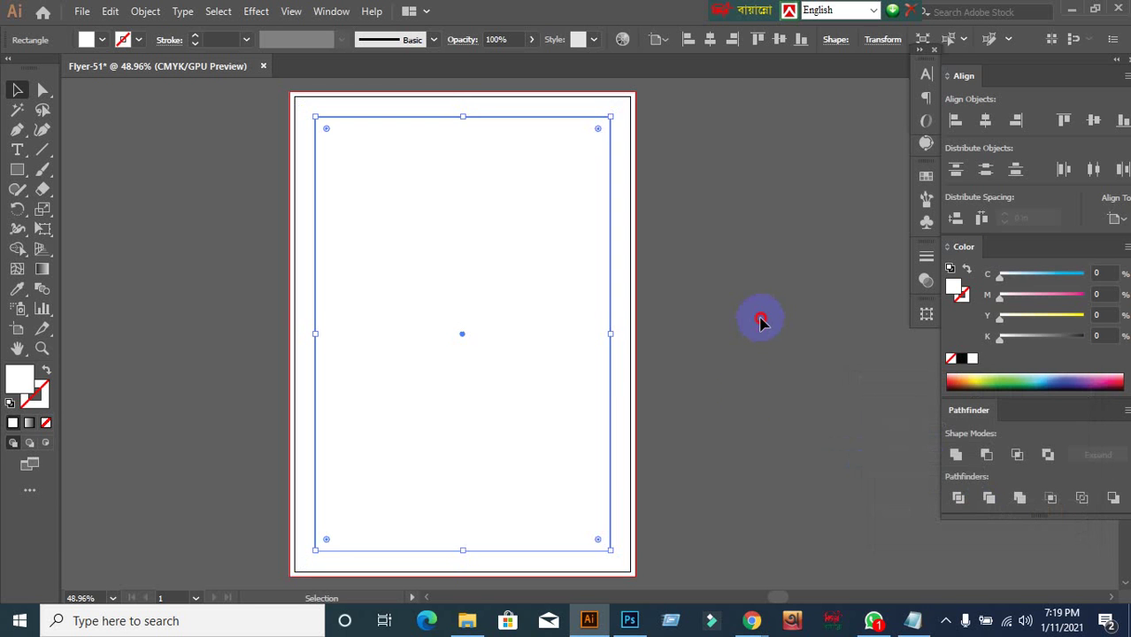
pyautogui.click(365, 310)
pyautogui.moveTo(204, 174); pyautogui.dragTo(423, 386)
# - Turn the selected bleed and margin rectangles into cyan guides with Make Guides
pyautogui.rightClick(377, 234)
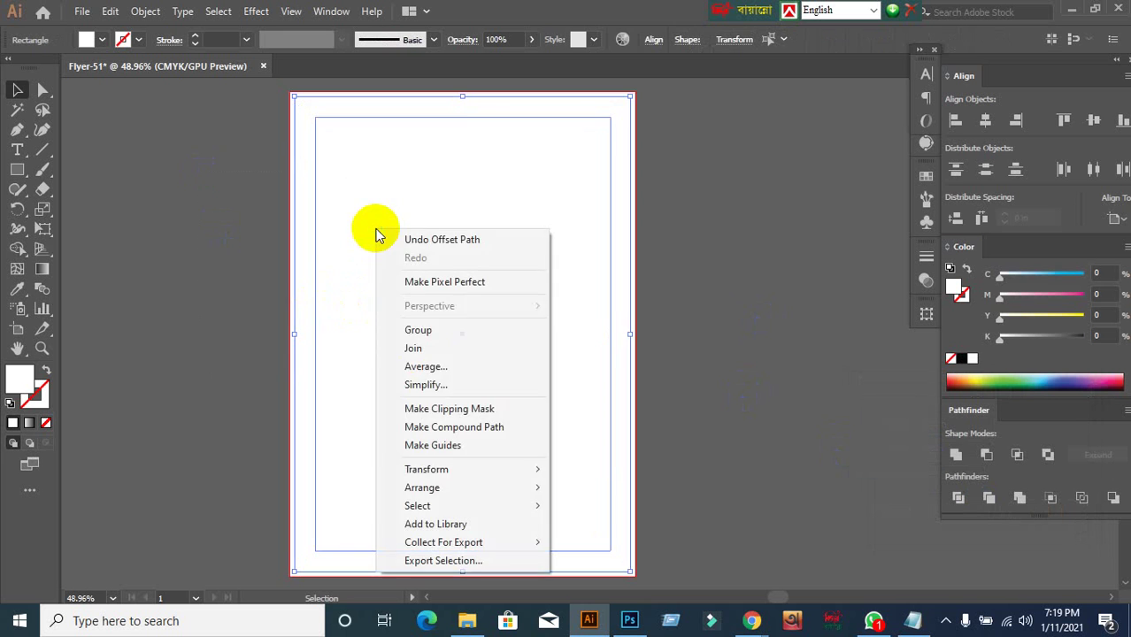
pyautogui.click(438, 445)
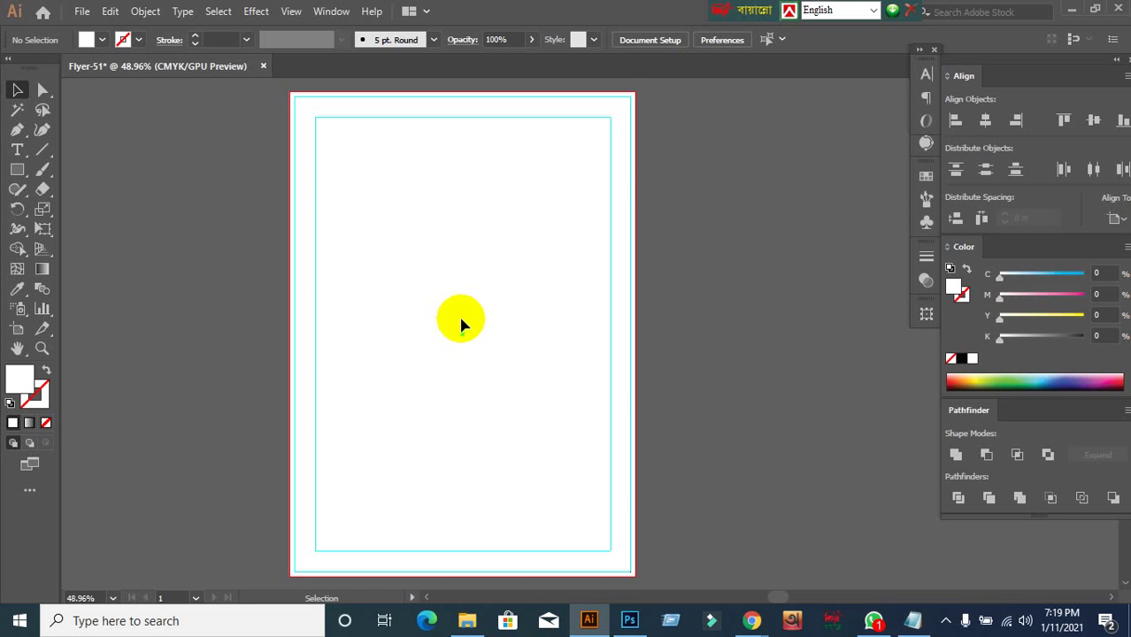
pyautogui.scroll(-1, 442, 292)
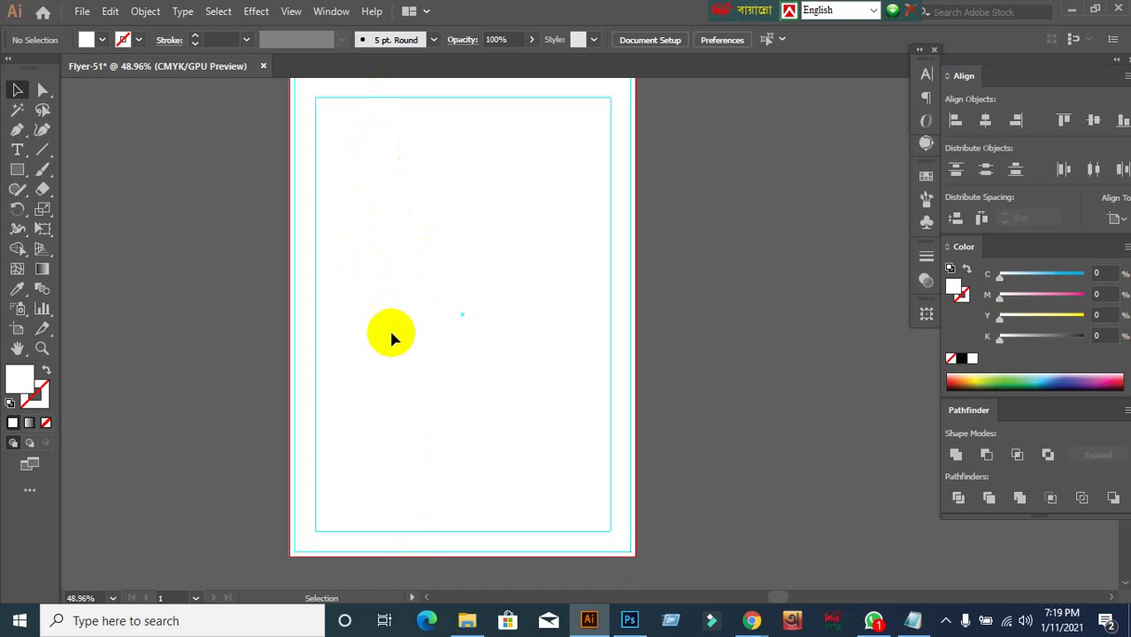
pyautogui.scroll(1, 382, 310)
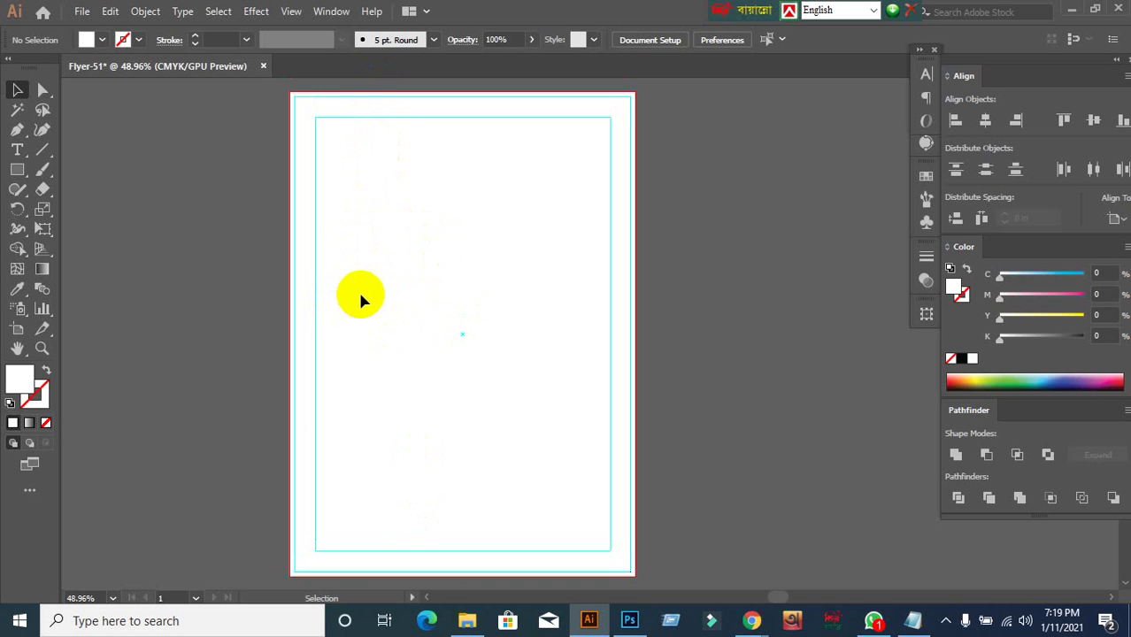
# - Load the A4-Flyer 1 image from the Desktop through File > Place
pyautogui.scroll(-1, 360, 301)
pyautogui.scroll(1, 362, 300)
pyautogui.click(200, 299)
pyautogui.rightClick(363, 290)
pyautogui.click(214, 353)
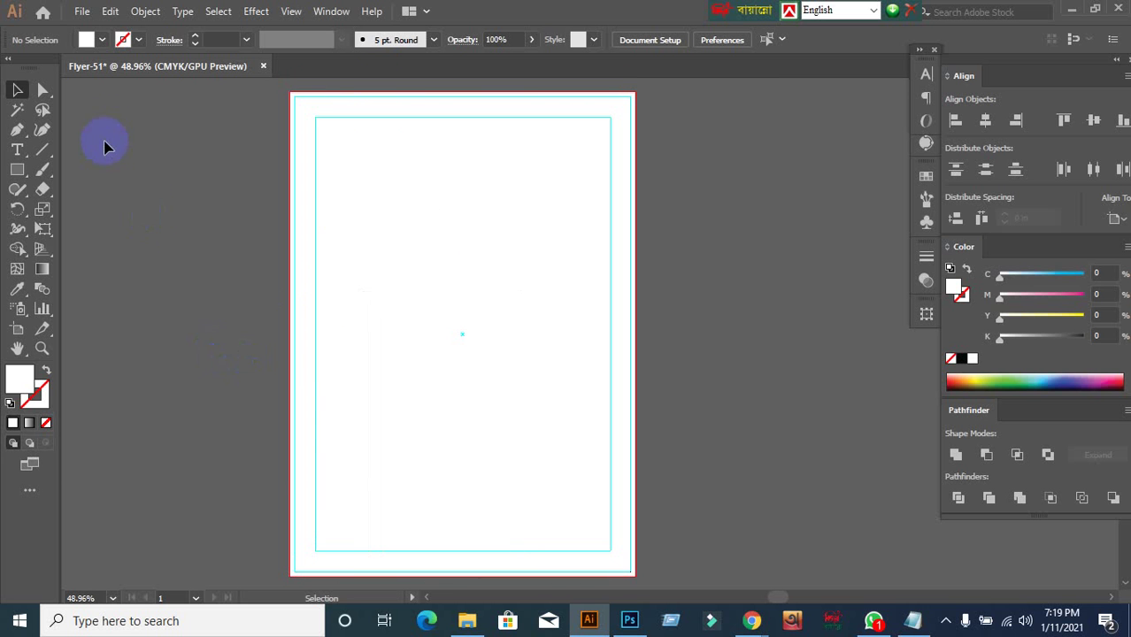
pyautogui.click(81, 11)
pyautogui.click(143, 280)
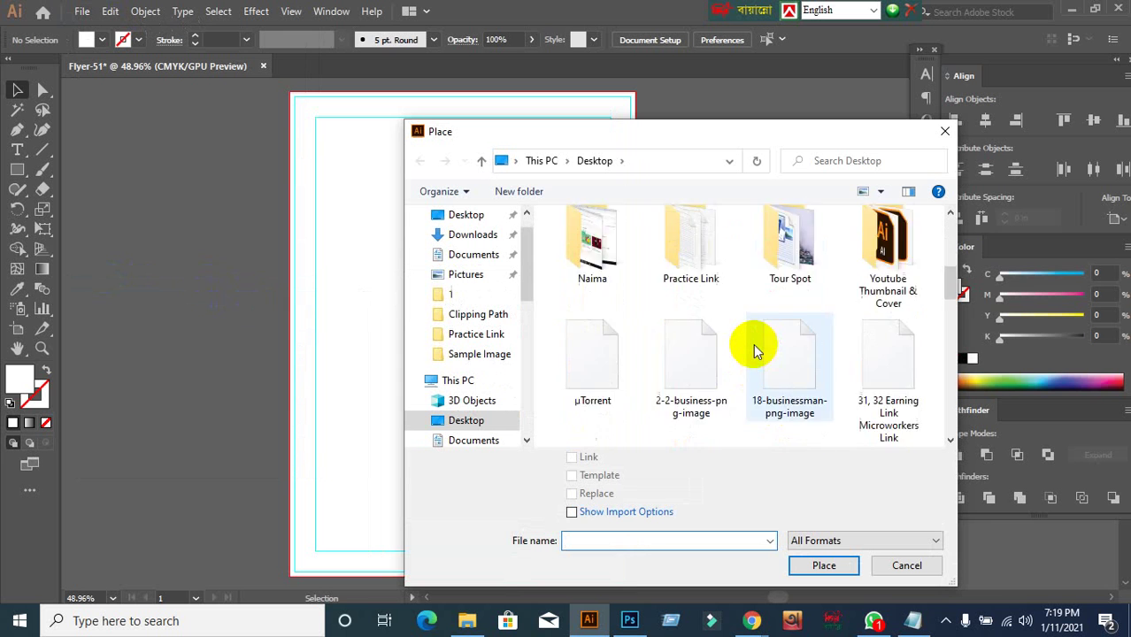
pyautogui.scroll(-5, 754, 345)
pyautogui.scroll(-3, 770, 341)
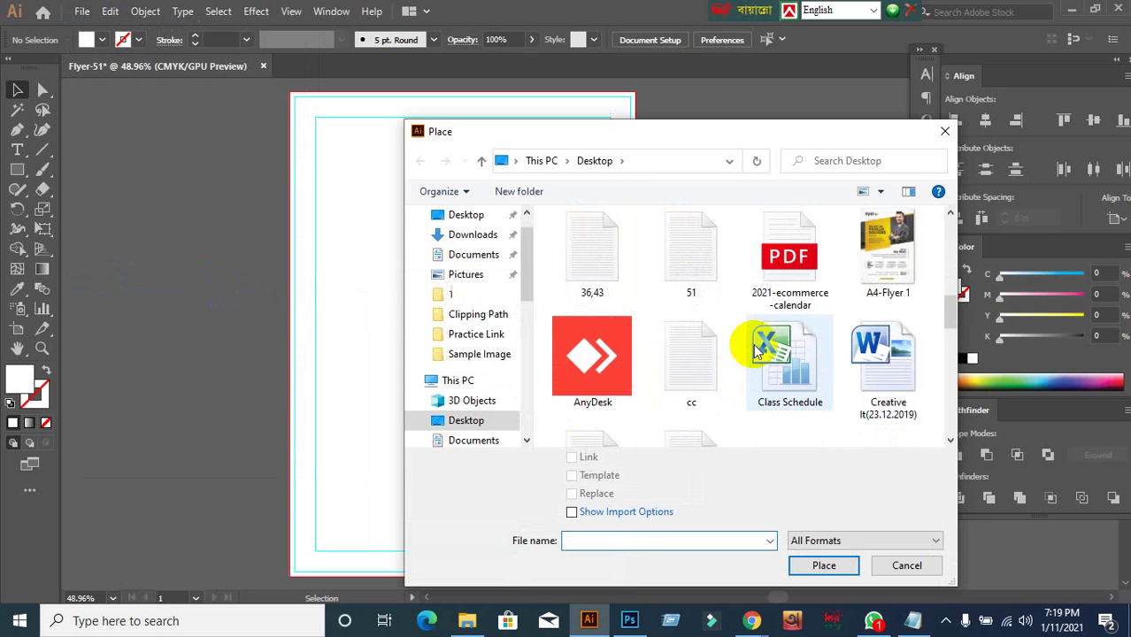
pyautogui.click(894, 267)
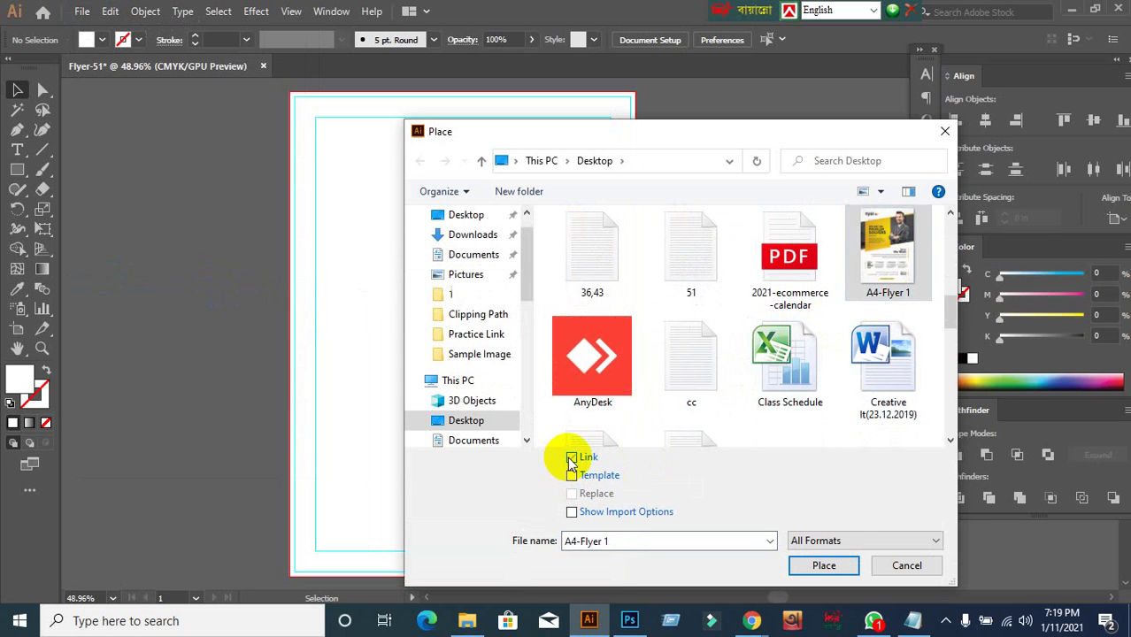
pyautogui.click(824, 566)
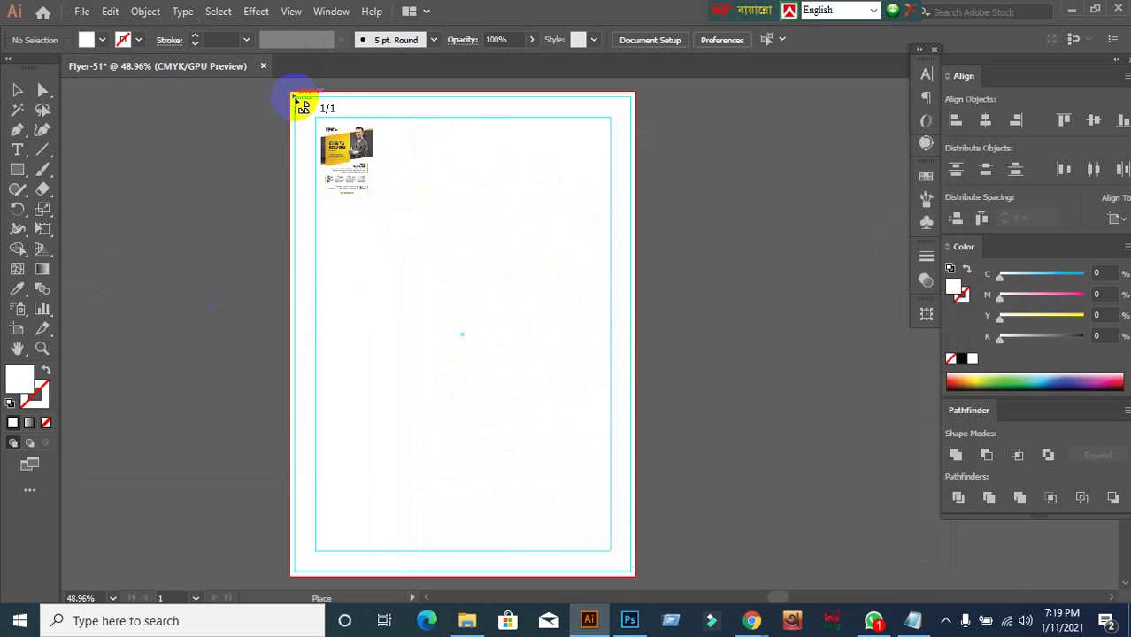
# - Drag the loaded A4-Flyer 1 image out to fill the whole artboard
pyautogui.moveTo(296, 99); pyautogui.dragTo(645, 564)
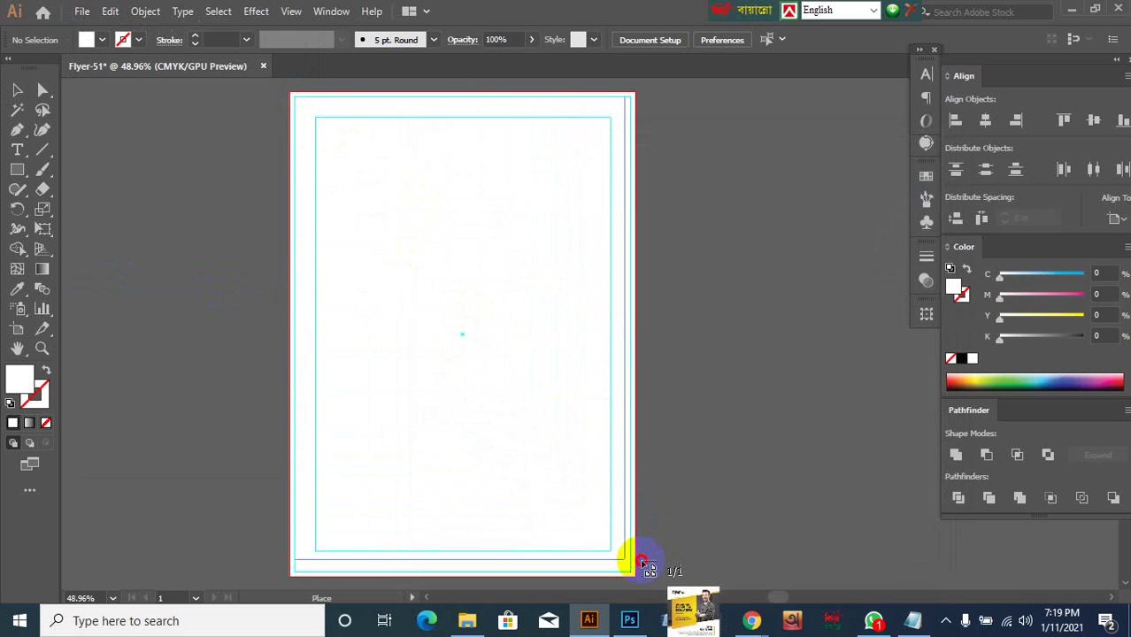
pyautogui.moveTo(645, 564); pyautogui.dragTo(630, 562)
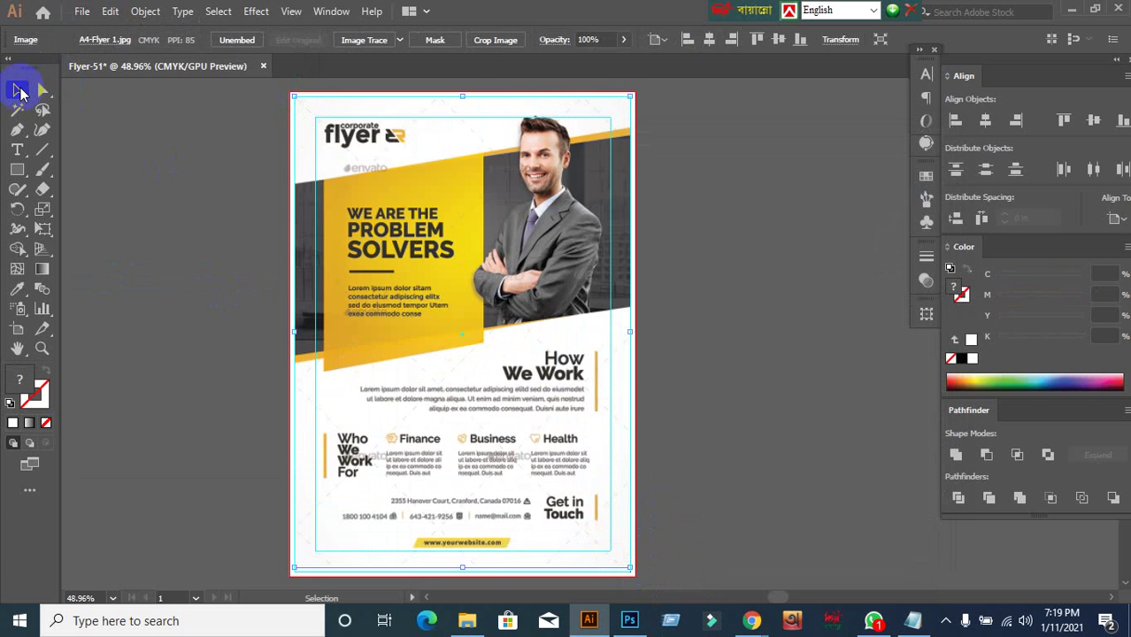
pyautogui.click(18, 90)
# - Move the reference image down so its bottom edge meets the artboard bottom
pyautogui.scroll(-3, 310, 319)
pyautogui.scroll(3, 455, 448)
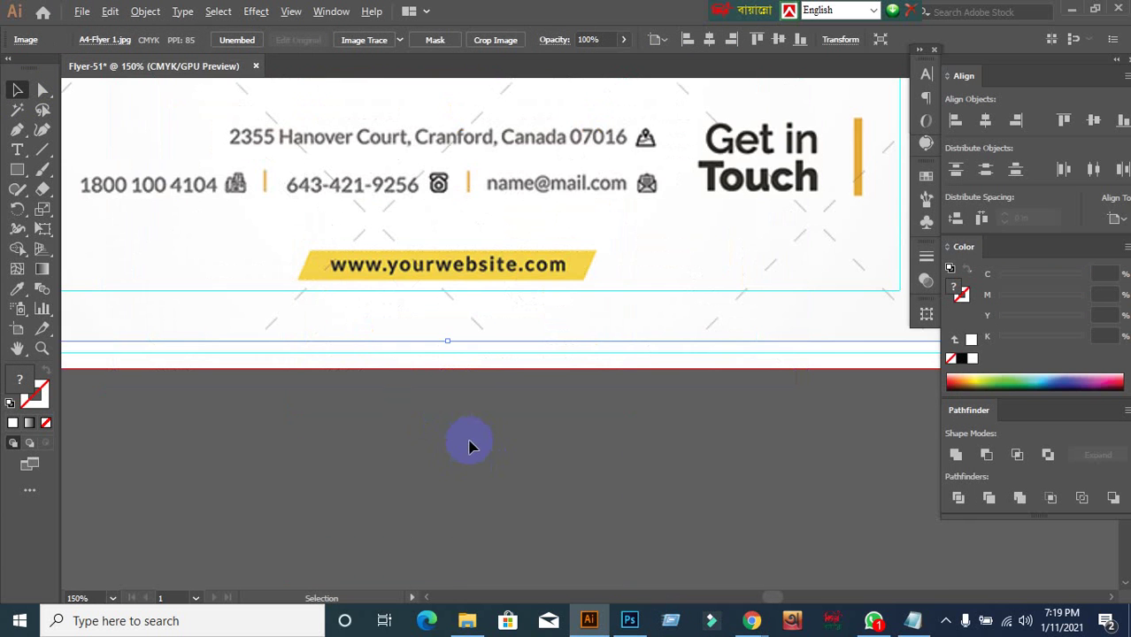
pyautogui.moveTo(445, 339); pyautogui.dragTo(445, 365)
pyautogui.scroll(-3, 461, 403)
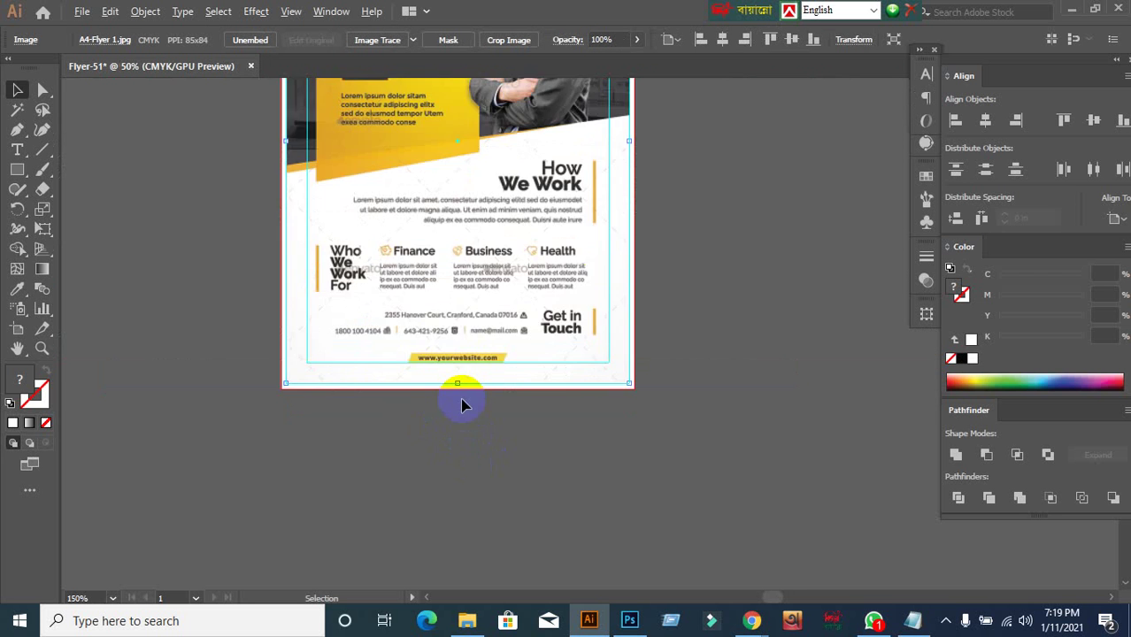
pyautogui.scroll(-2, 462, 400)
pyautogui.scroll(3, 462, 404)
pyautogui.scroll(2, 480, 353)
pyautogui.scroll(2, 581, 332)
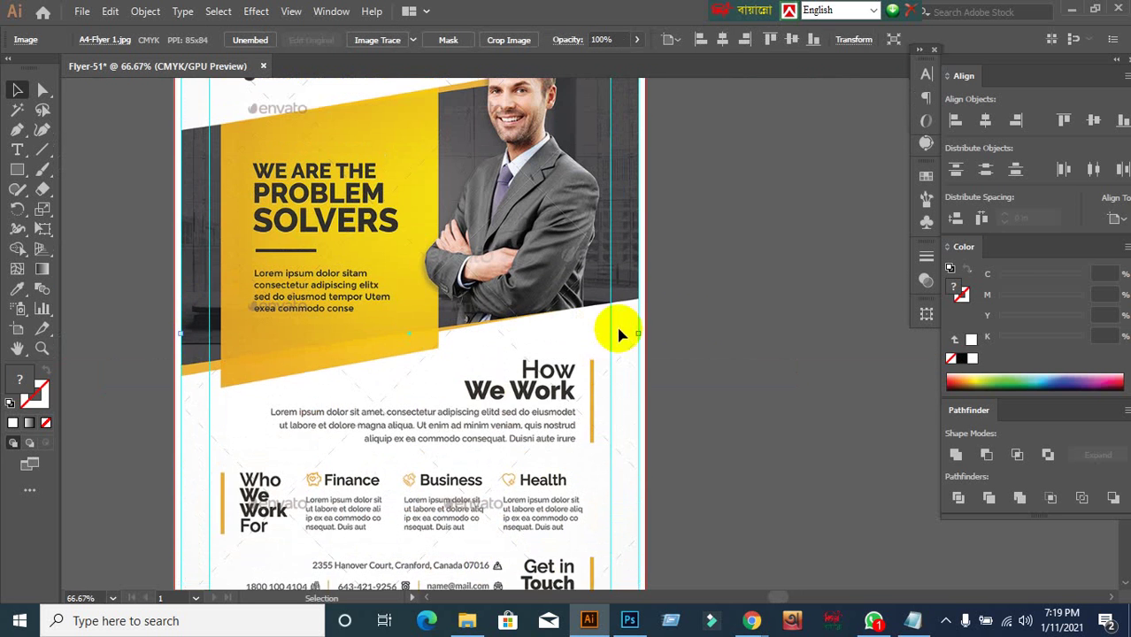
pyautogui.scroll(1, 618, 328)
pyautogui.click(448, 359)
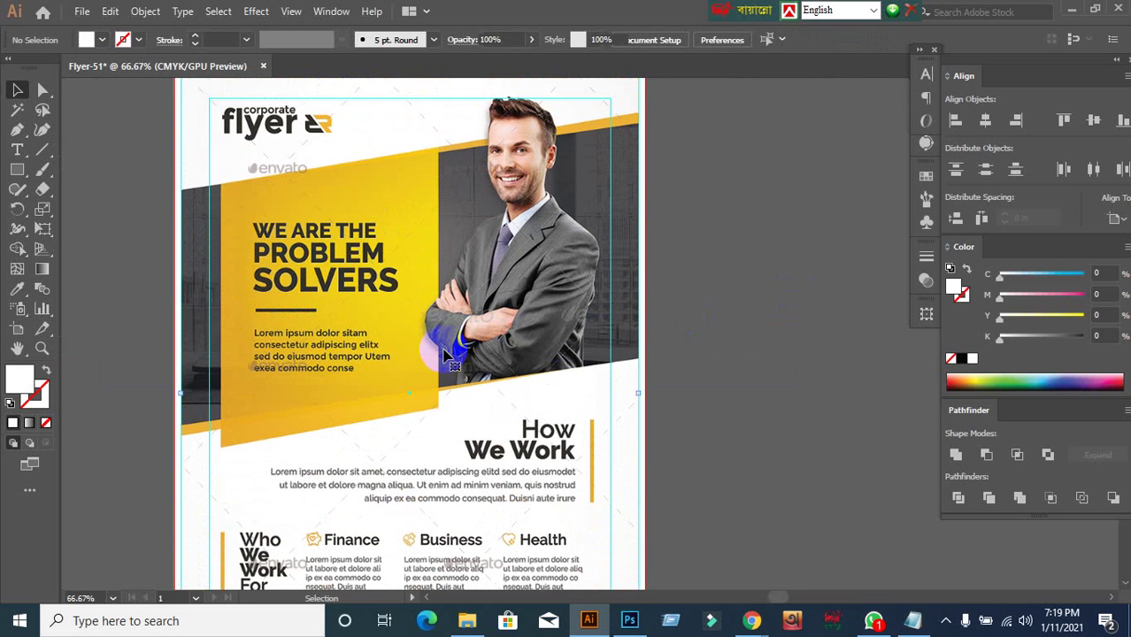
pyautogui.hotkey('ctrl', 'shift', 'a')
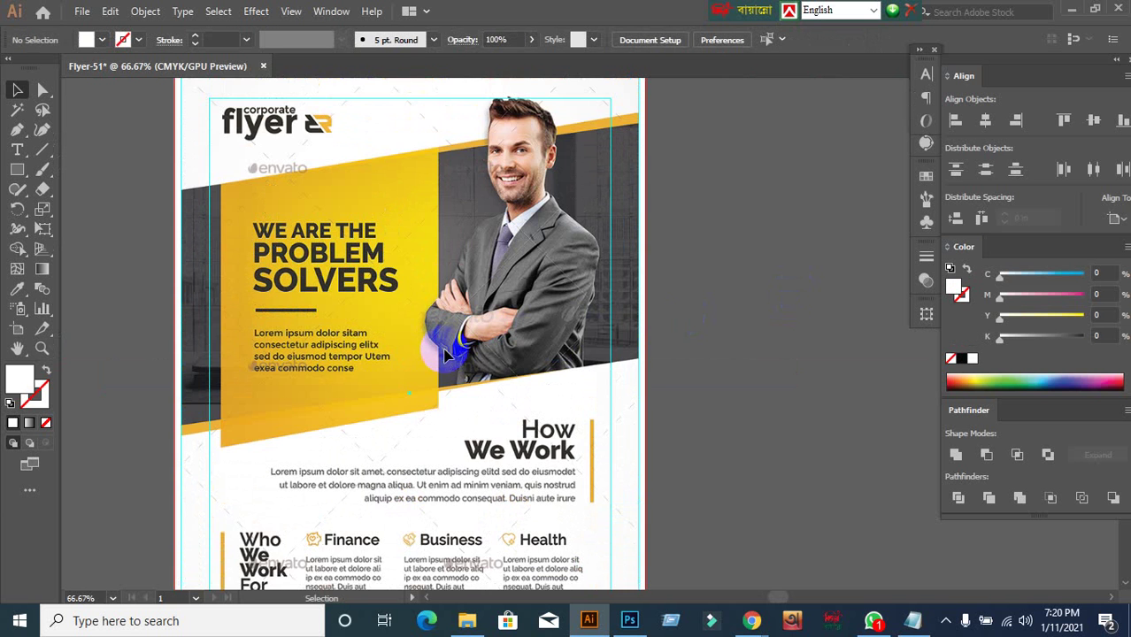
pyautogui.hotkey('ctrl', '-')
pyautogui.hotkey('ctrl', '-')
pyautogui.keyDown('alt'); pyautogui.scroll(1, 500, 345); pyautogui.keyUp('alt')
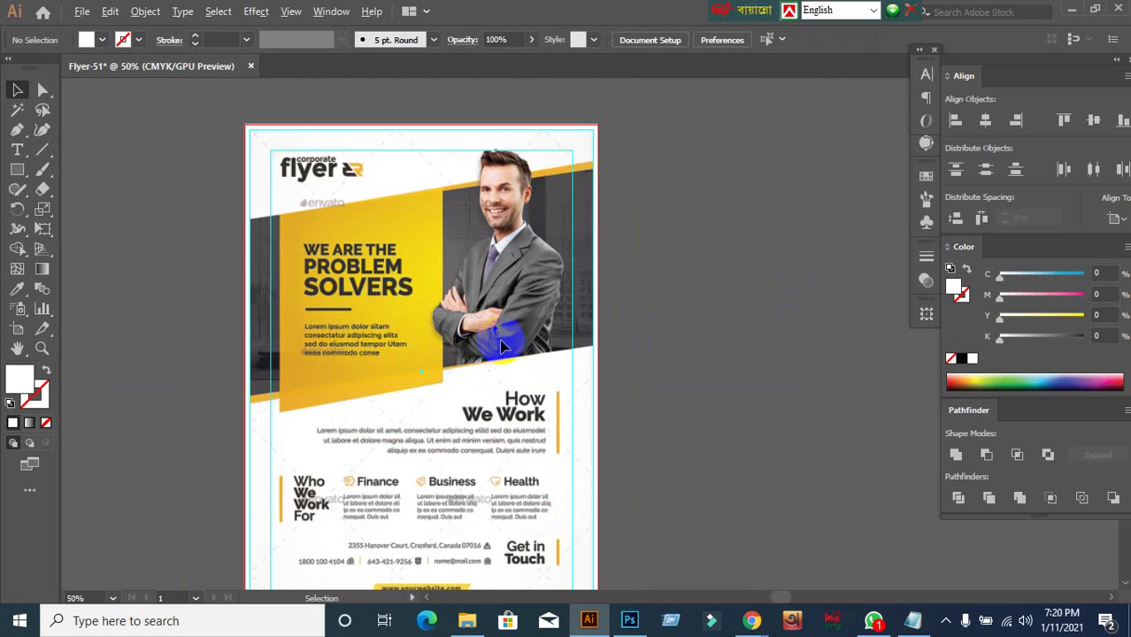
pyautogui.keyDown('alt'); pyautogui.scroll(1, 501, 346); pyautogui.keyUp('alt')
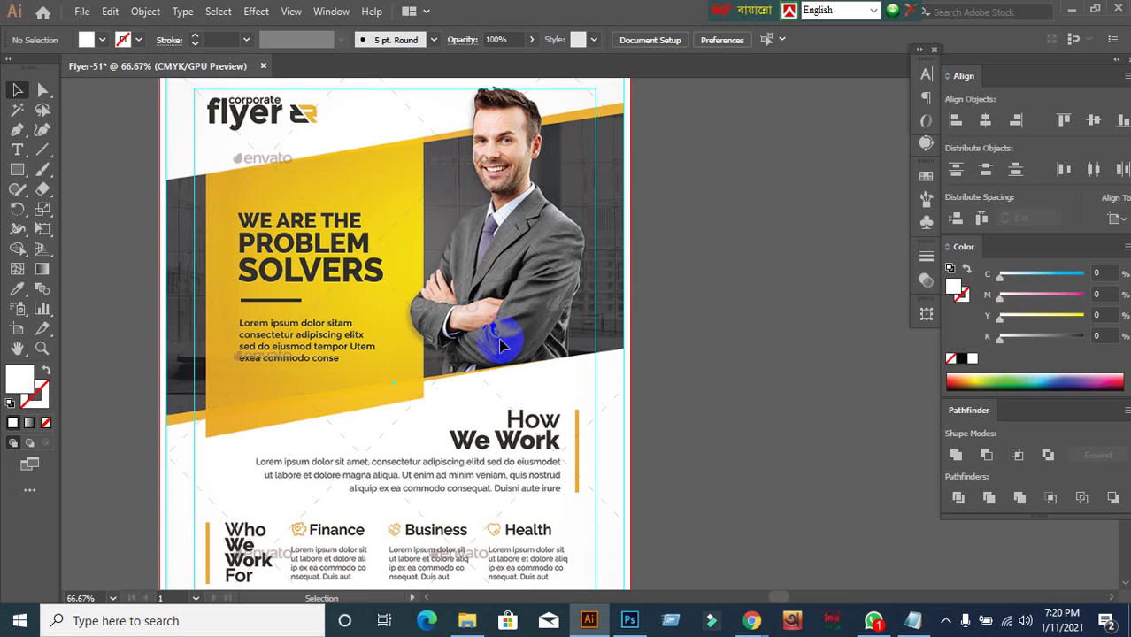
pyautogui.scroll(-1, 393, 281)
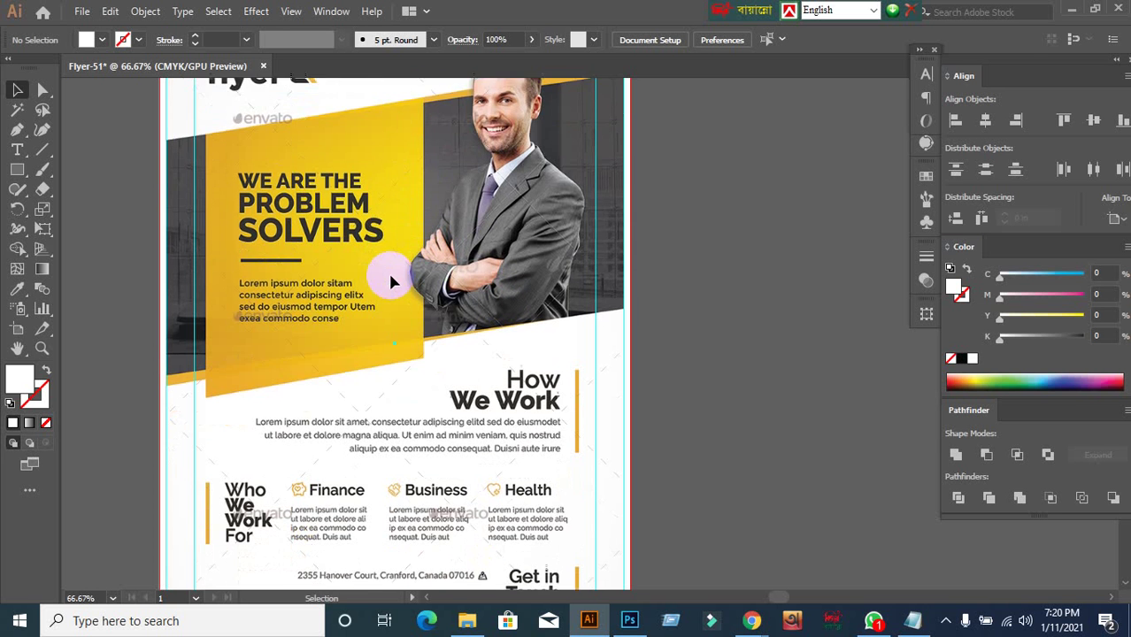
pyautogui.scroll(-3, 393, 281)
pyautogui.scroll(-2, 394, 282)
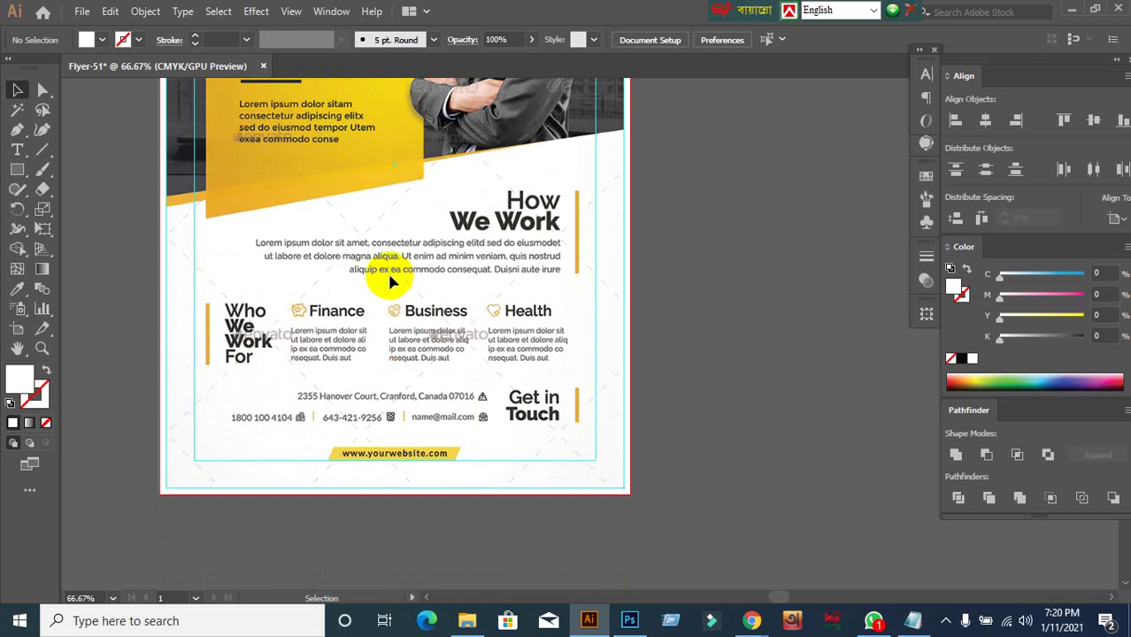
pyautogui.scroll(4, 381, 266)
pyautogui.scroll(2, 347, 255)
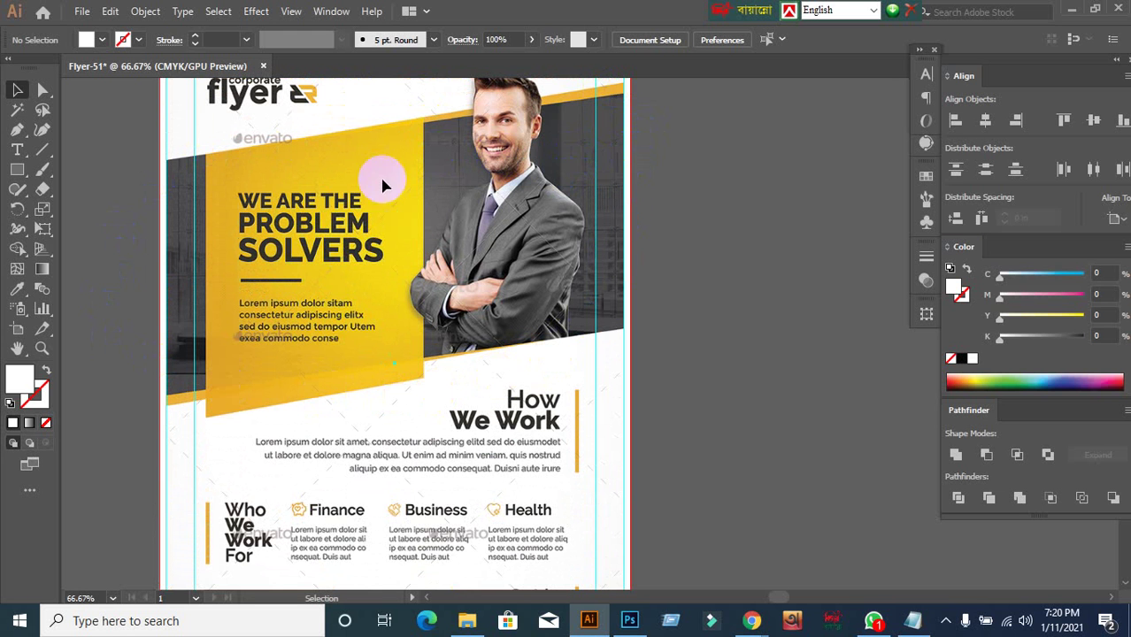
pyautogui.scroll(1, 390, 182)
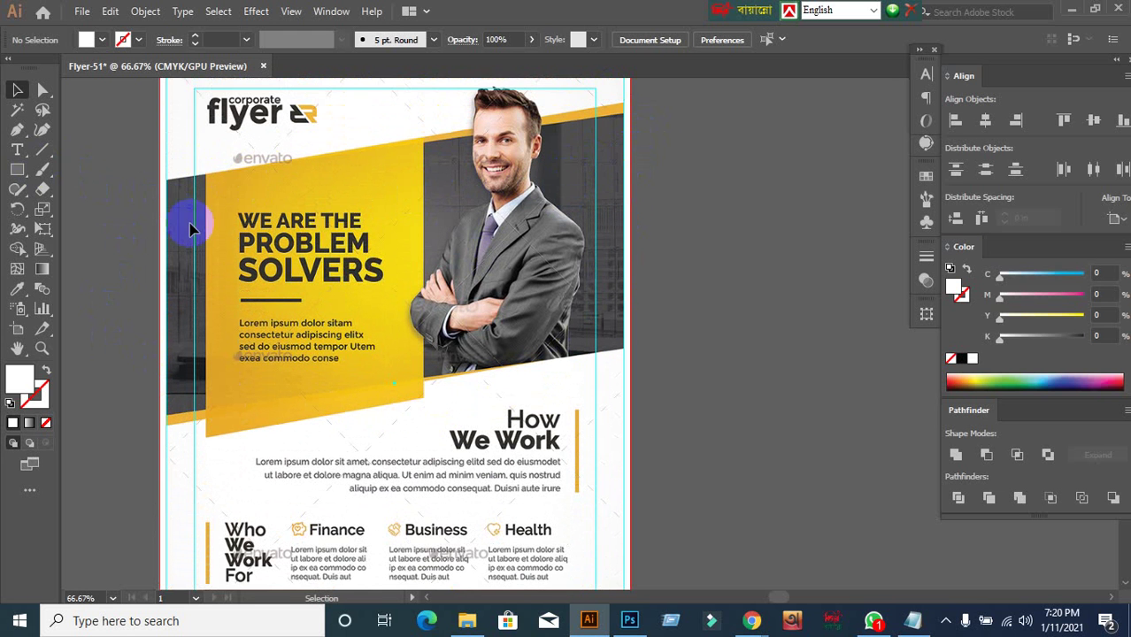
# - Draw a wide rectangle, about 8.52 x 4.23 in, spanning the flyer's full width
pyautogui.click(15, 172)
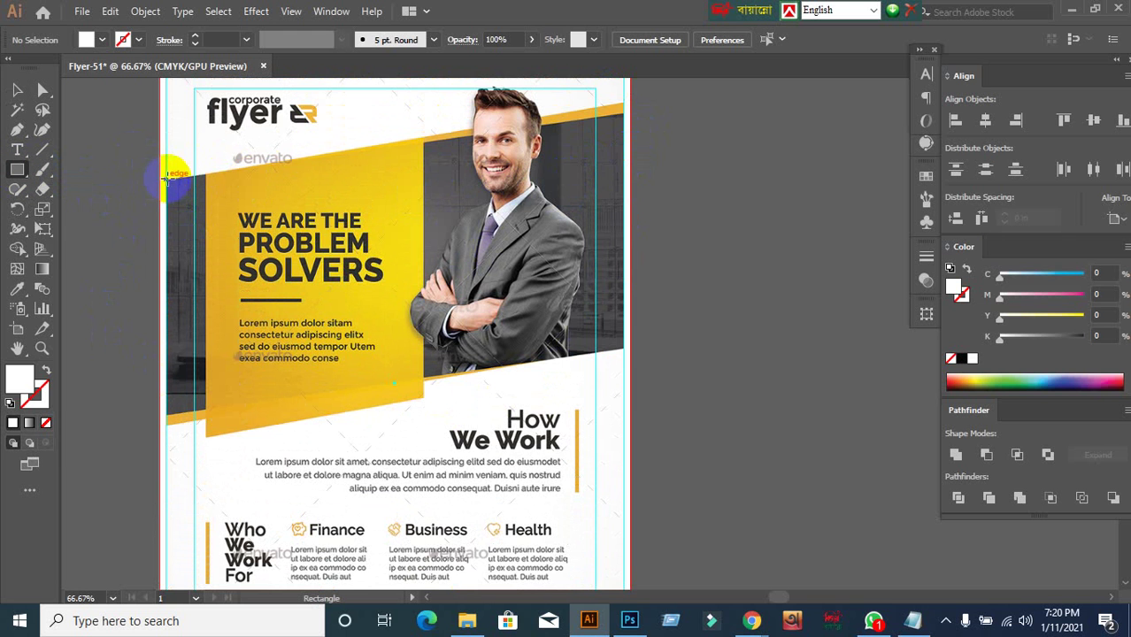
pyautogui.moveTo(166, 179); pyautogui.dragTo(247, 398)
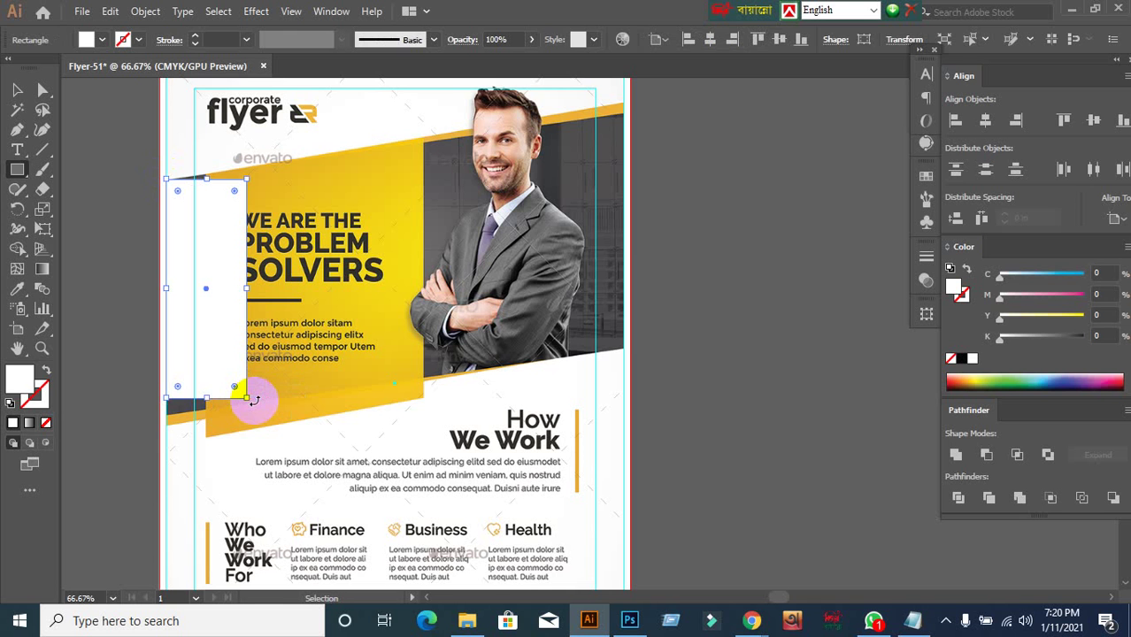
pyautogui.press('Delete')
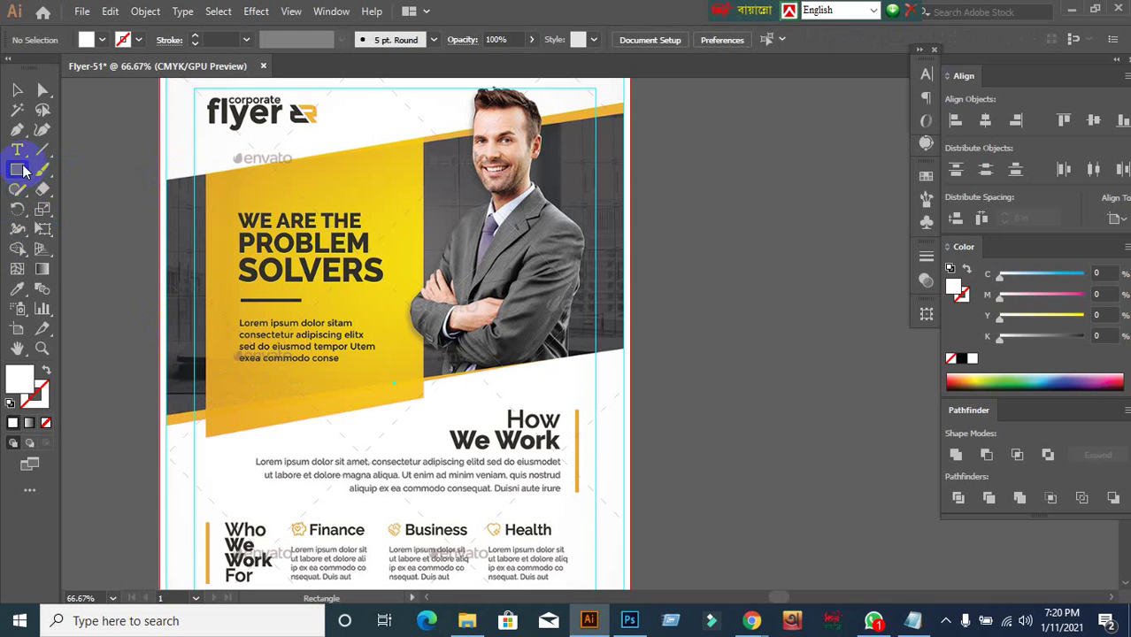
pyautogui.moveTo(23, 171); pyautogui.dragTo(94, 173)
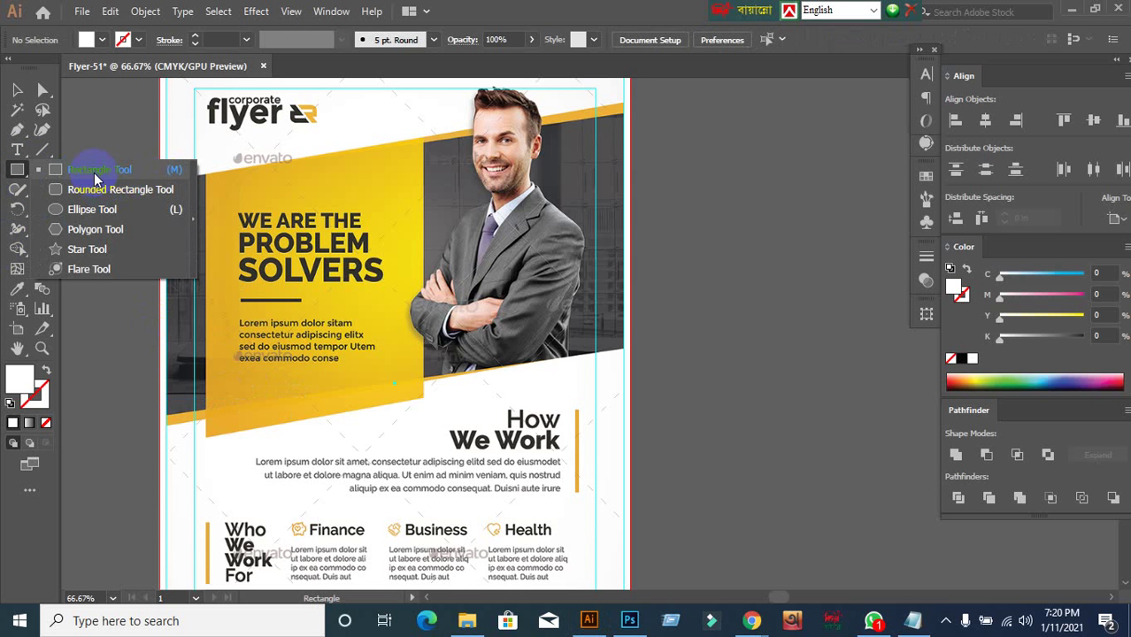
pyautogui.click(94, 173)
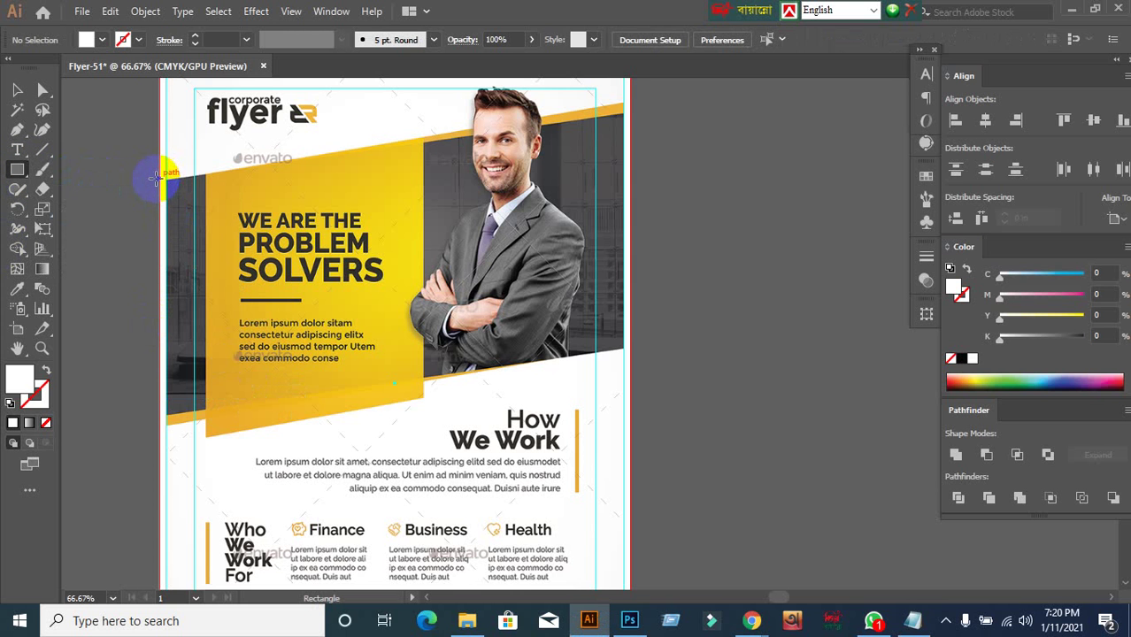
pyautogui.moveTo(155, 180)
pyautogui.mouseDown()
pyautogui.moveTo(620, 400)
pyautogui.moveTo(641, 386)
pyautogui.moveTo(627, 381)
pyautogui.moveTo(629, 414)
pyautogui.mouseUp()
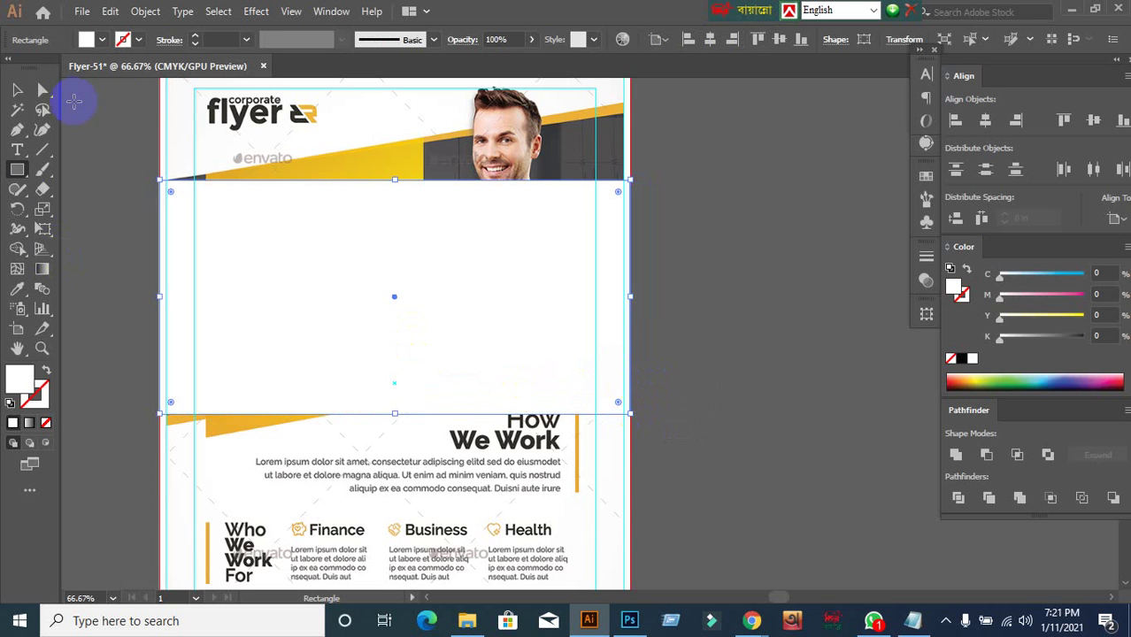
# - Fill the wide rectangle with red
pyautogui.click(102, 40)
pyautogui.click(34, 67)
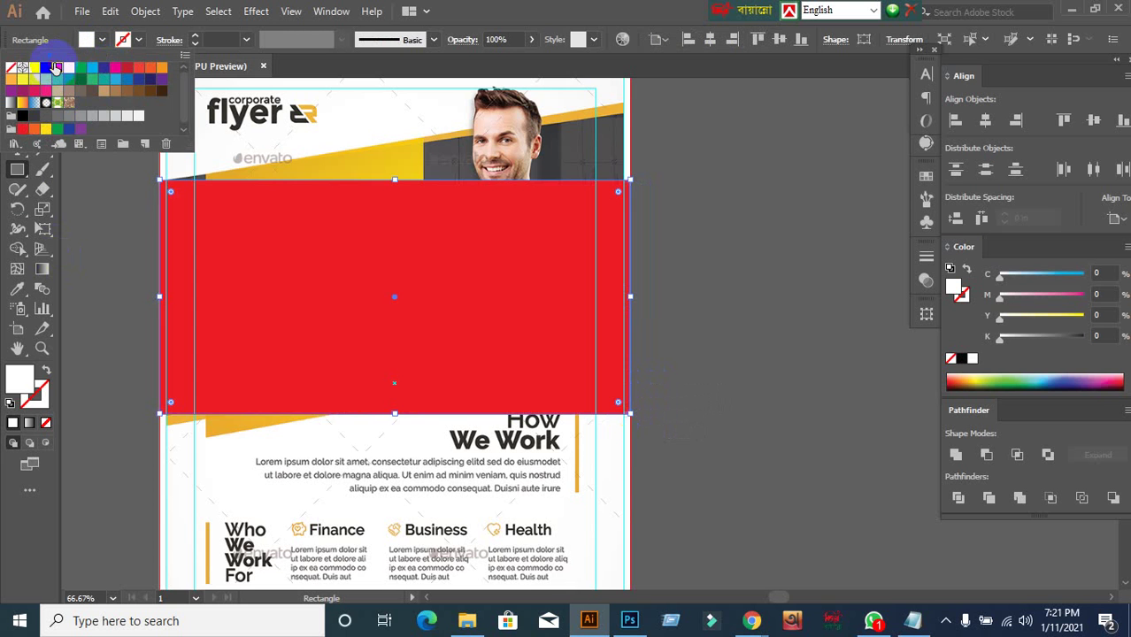
pyautogui.click(17, 89)
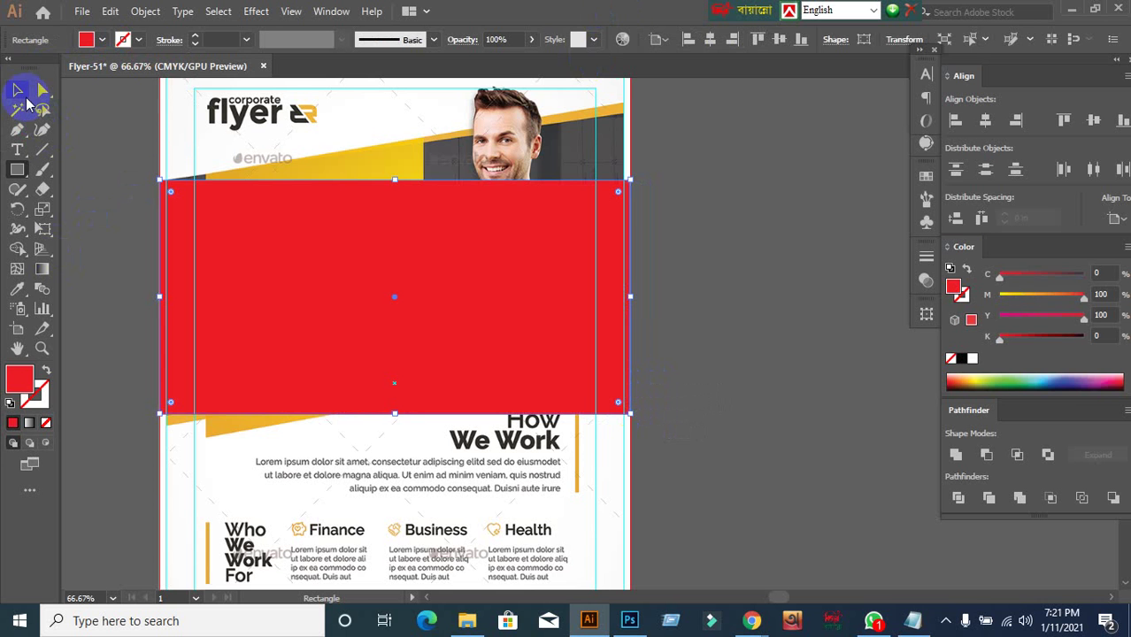
pyautogui.click(722, 298)
# - Raise the rectangle's right-edge anchors so the band slants upward to the right
pyautogui.click(42, 89)
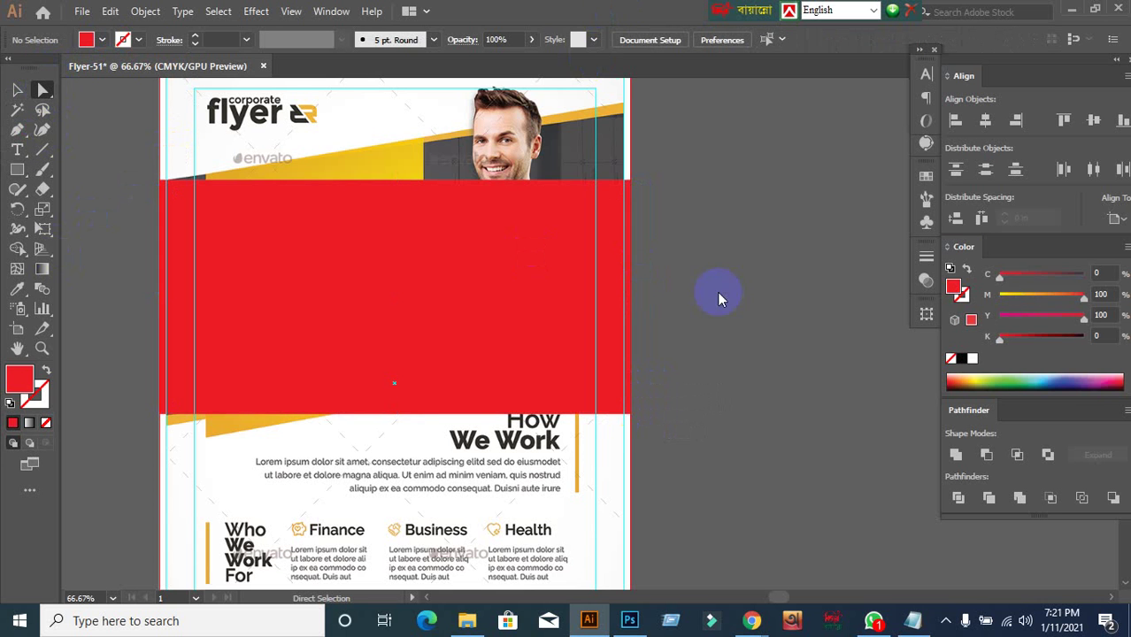
pyautogui.moveTo(624, 160)
pyautogui.mouseDown()
pyautogui.moveTo(660, 454)
pyautogui.moveTo(677, 470)
pyautogui.mouseUp()
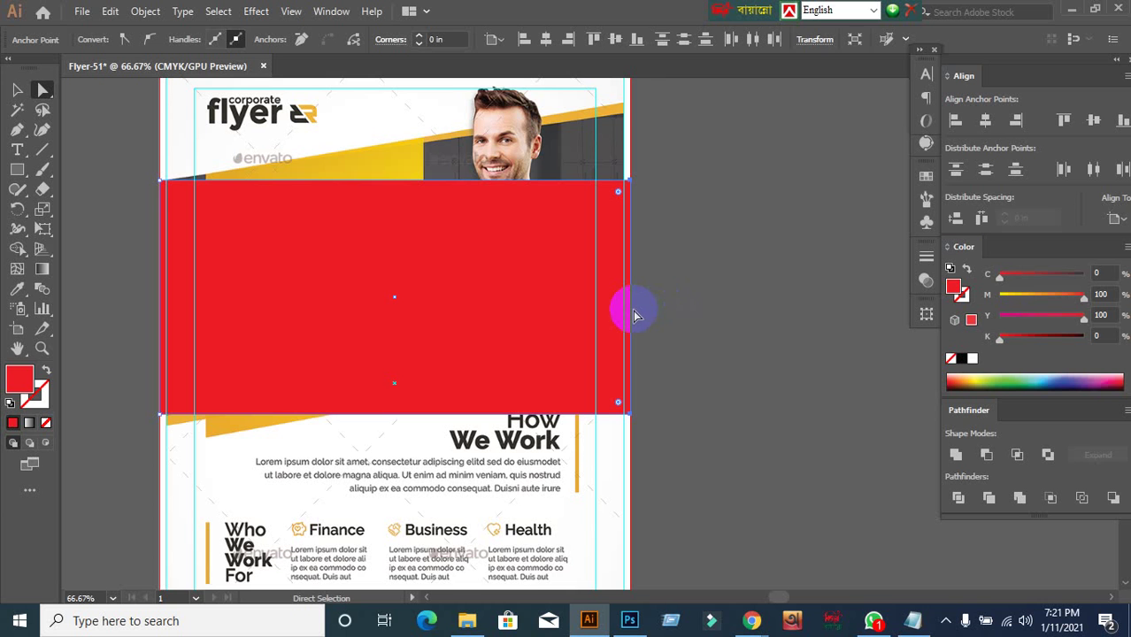
pyautogui.moveTo(631, 317); pyautogui.dragTo(636, 240)
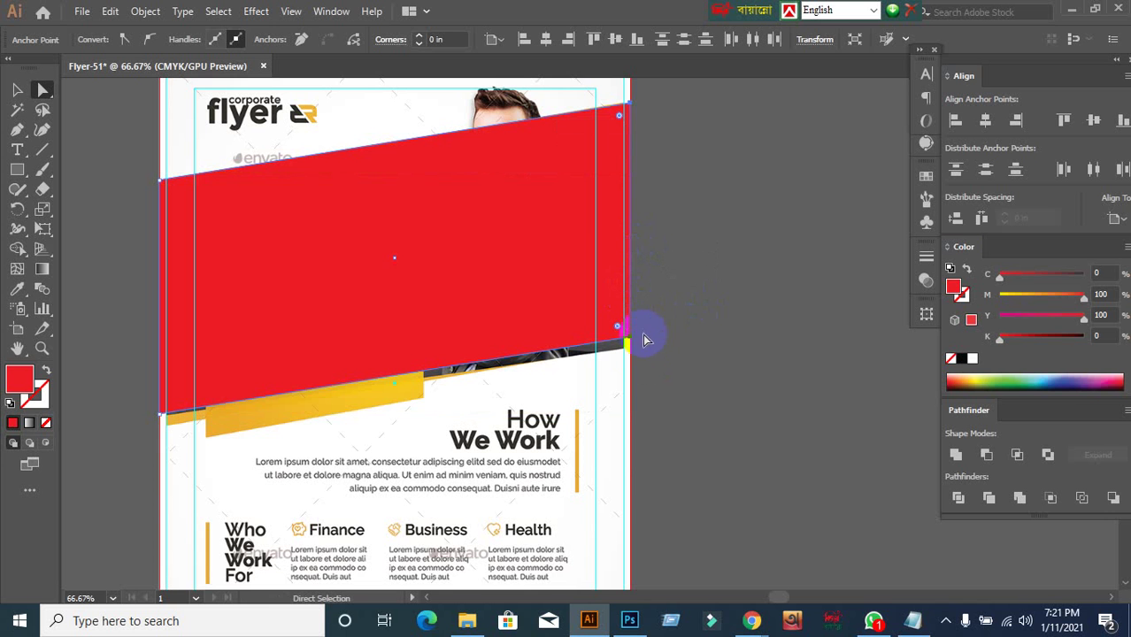
pyautogui.click(501, 330)
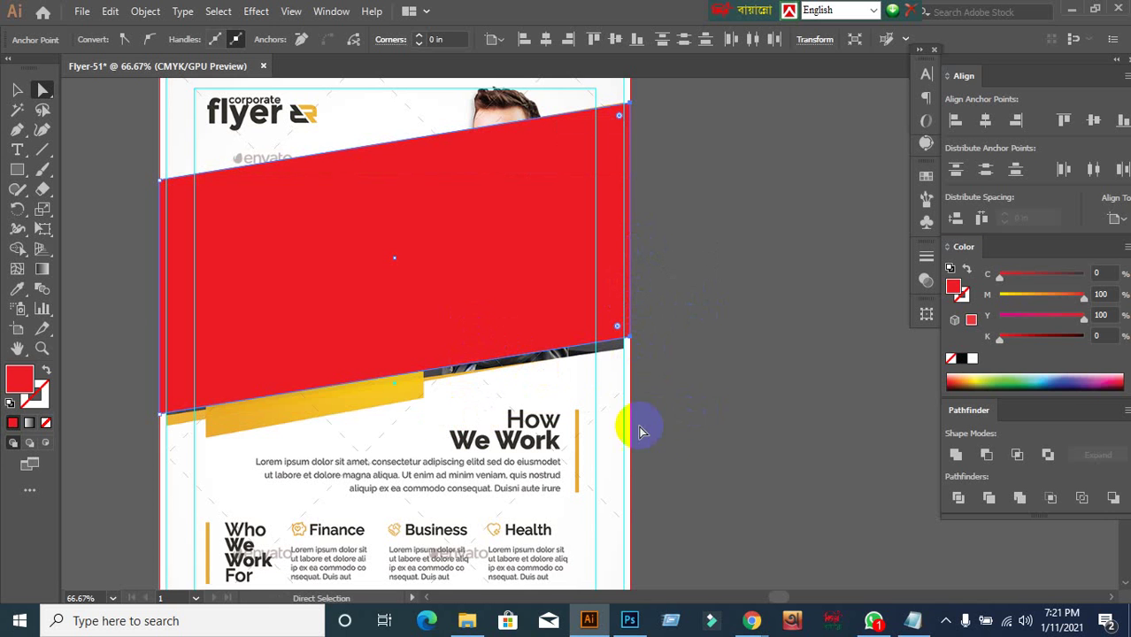
pyautogui.click(430, 383)
pyautogui.click(707, 392)
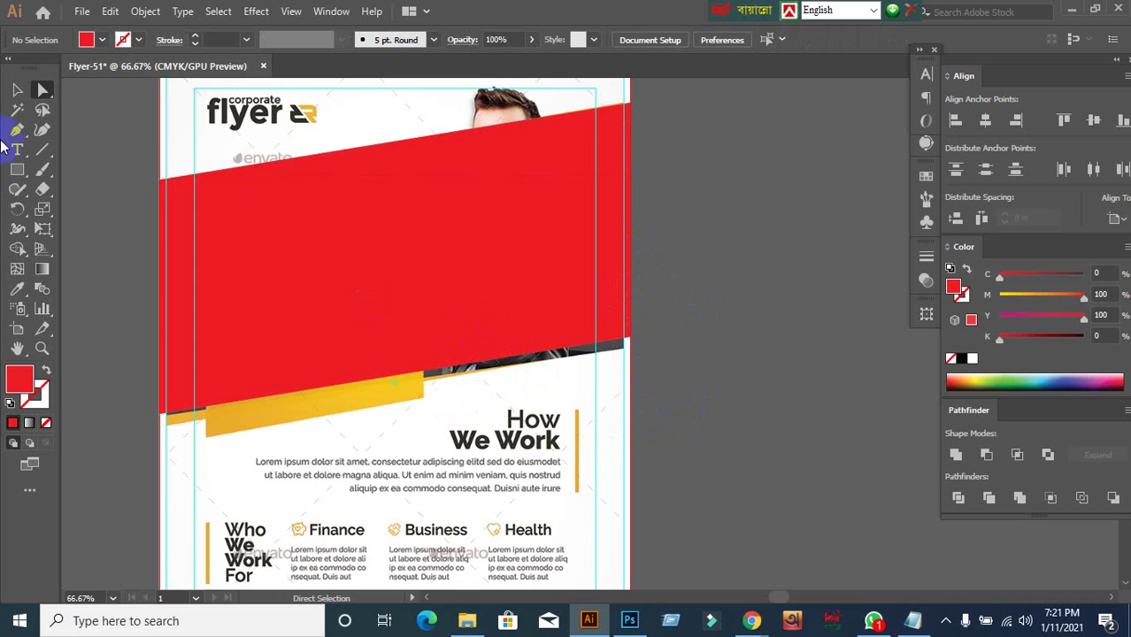
# - Zoom out to 50% and pan so the whole flyer fits in view
pyautogui.click(42, 348)
pyautogui.click(310, 297)
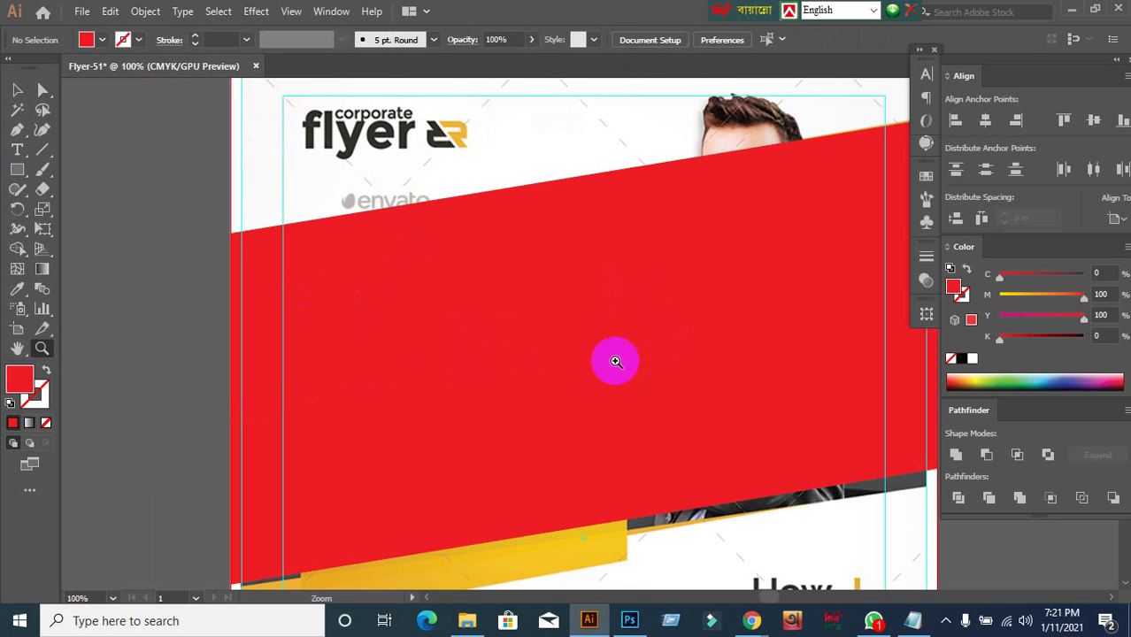
pyautogui.click(18, 89)
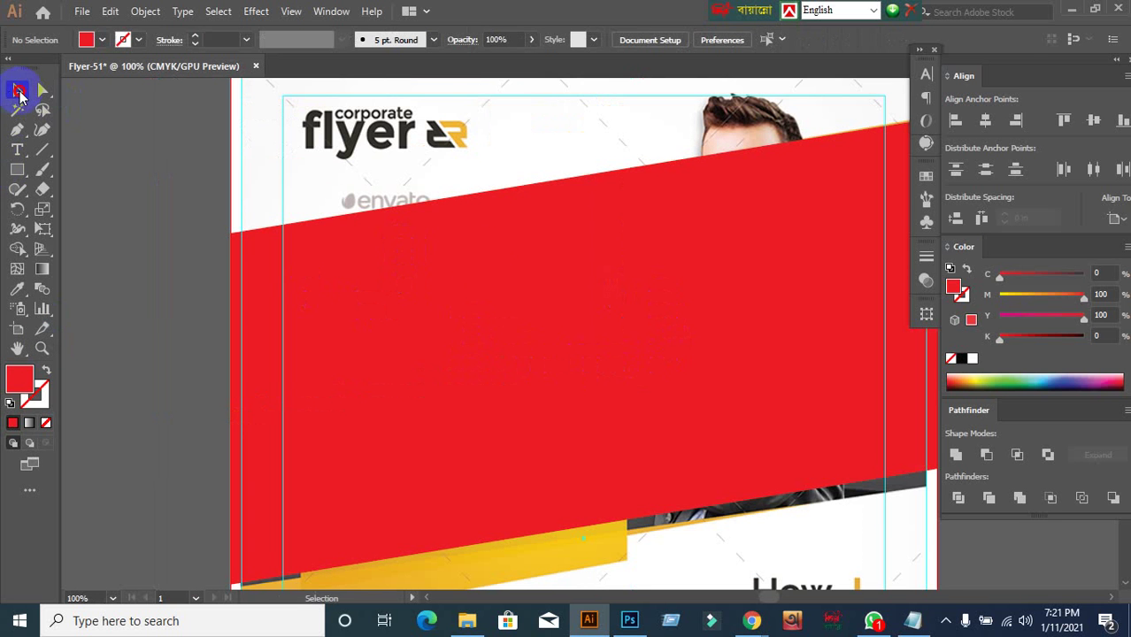
pyautogui.hotkey('ctrl', '-')
pyautogui.hotkey('ctrl', '-')
pyautogui.moveTo(593, 305); pyautogui.dragTo(507, 261)
# - Set the red band's opacity to 50% in the Transparency panel
pyautogui.click(954, 288)
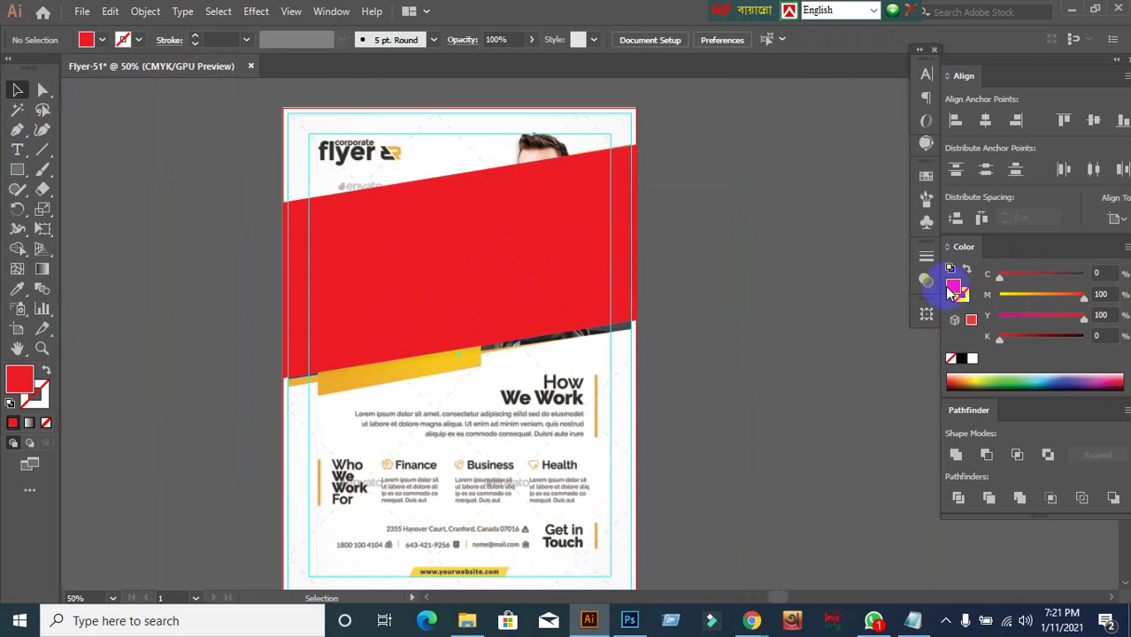
pyautogui.click(524, 269)
pyautogui.click(926, 280)
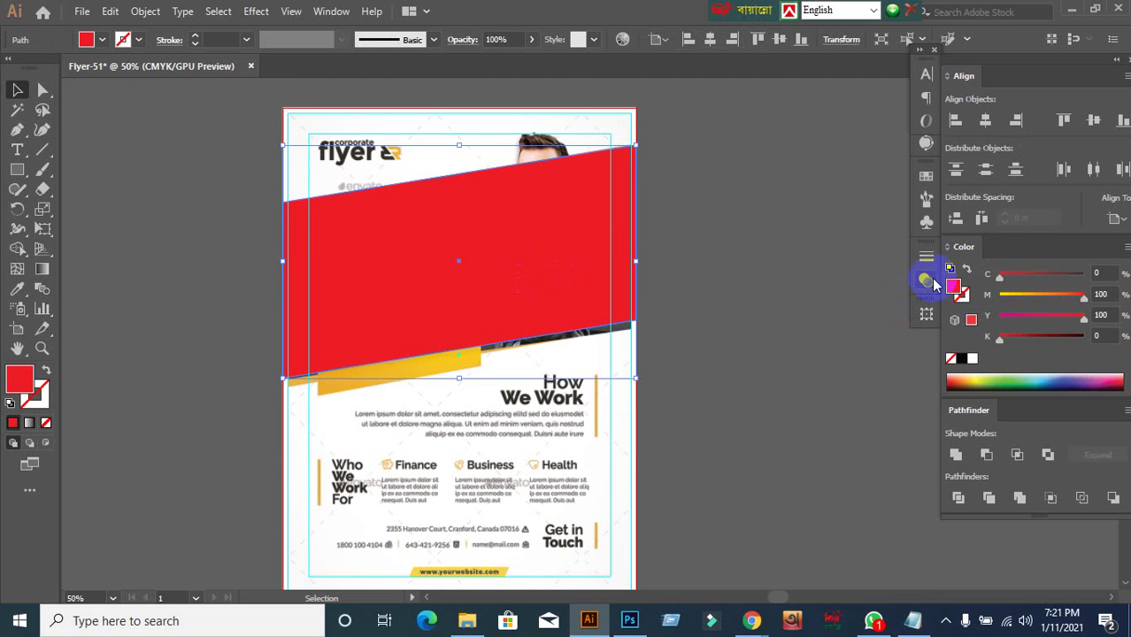
pyautogui.click(851, 275)
pyautogui.write('50')
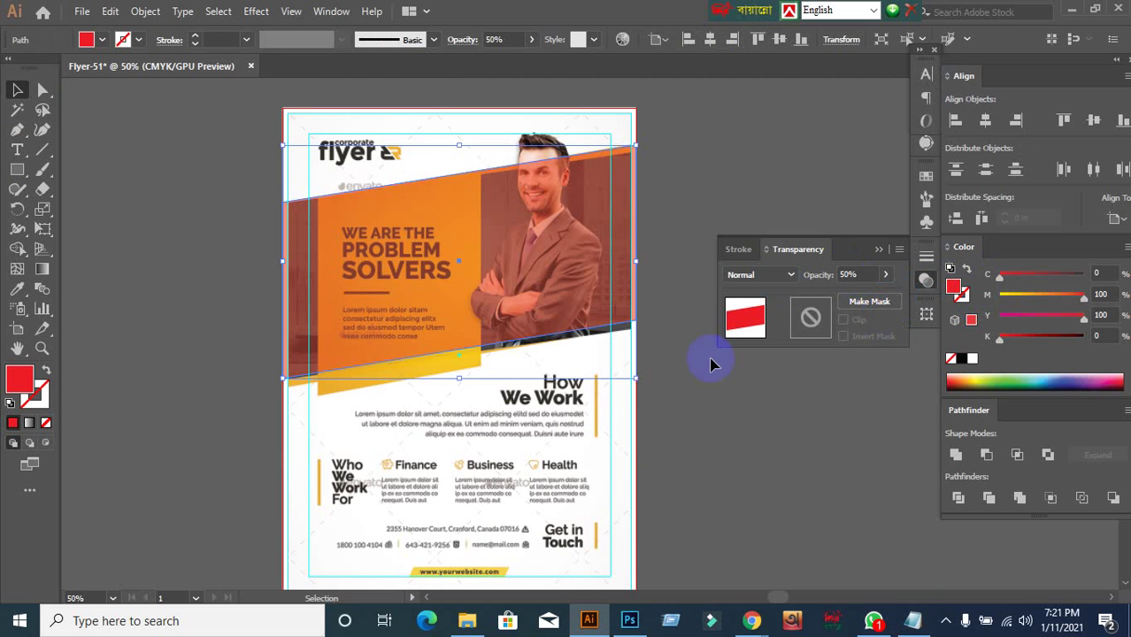
pyautogui.click(718, 440)
pyautogui.scroll(1, 607, 316)
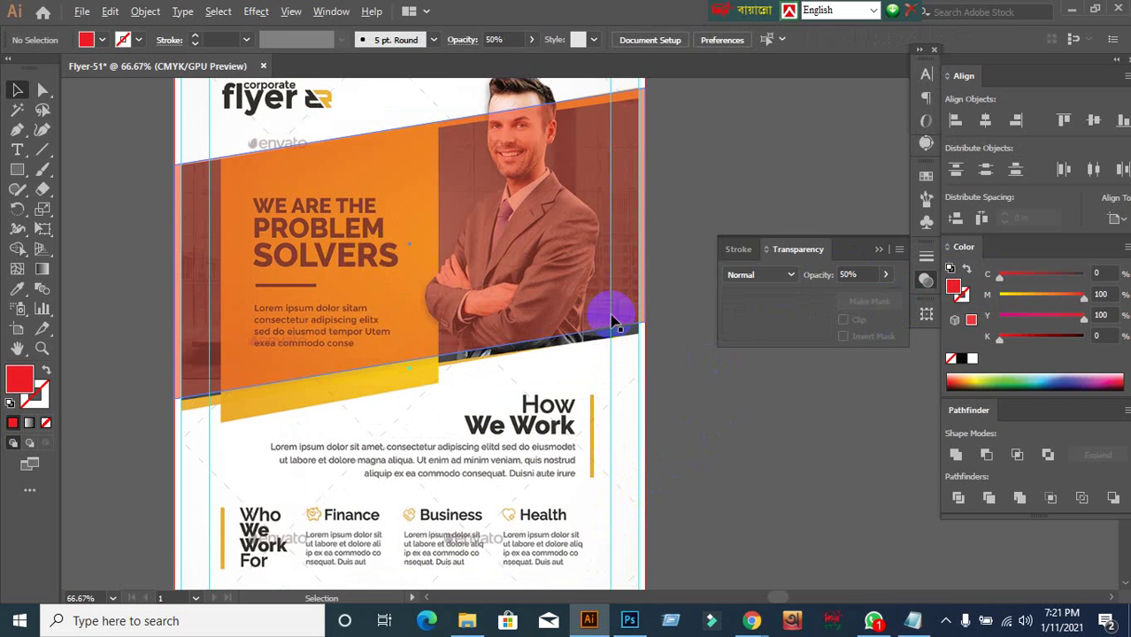
# - Nudge the red band down slightly with the arrow key and check its alignment
pyautogui.click(432, 305)
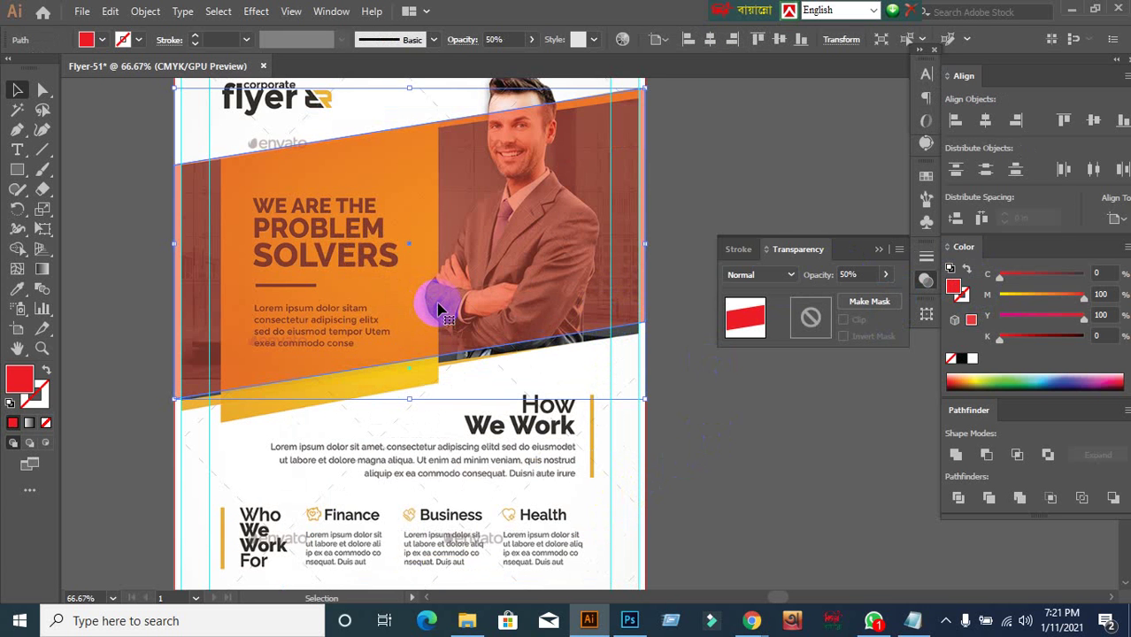
pyautogui.press('Down')
pyautogui.press('Down')
pyautogui.press('Down')
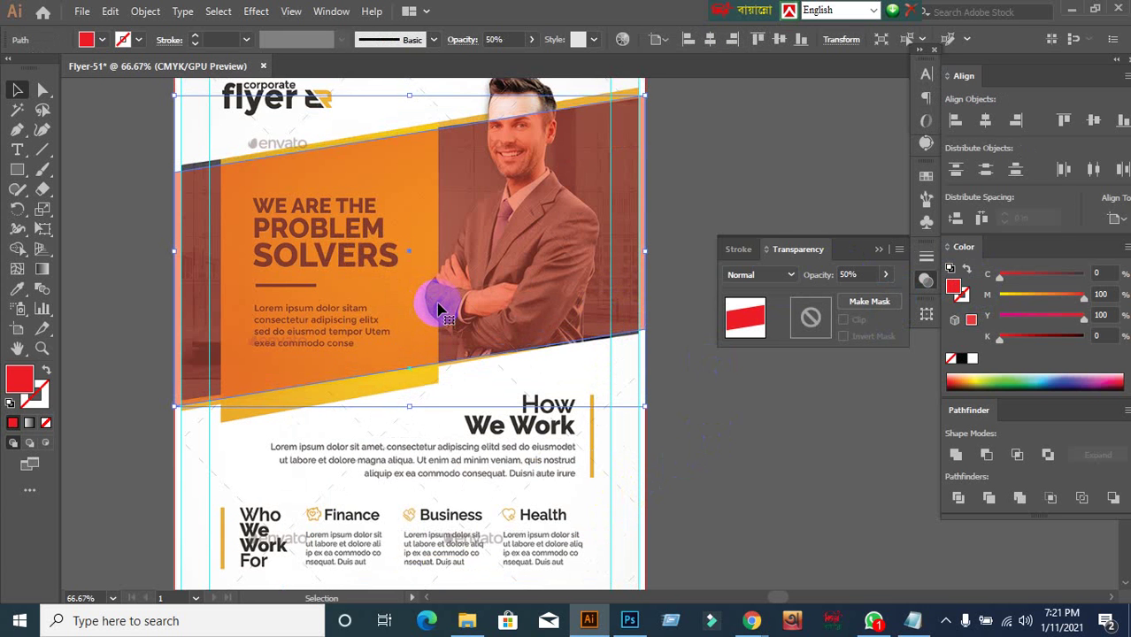
pyautogui.click(792, 474)
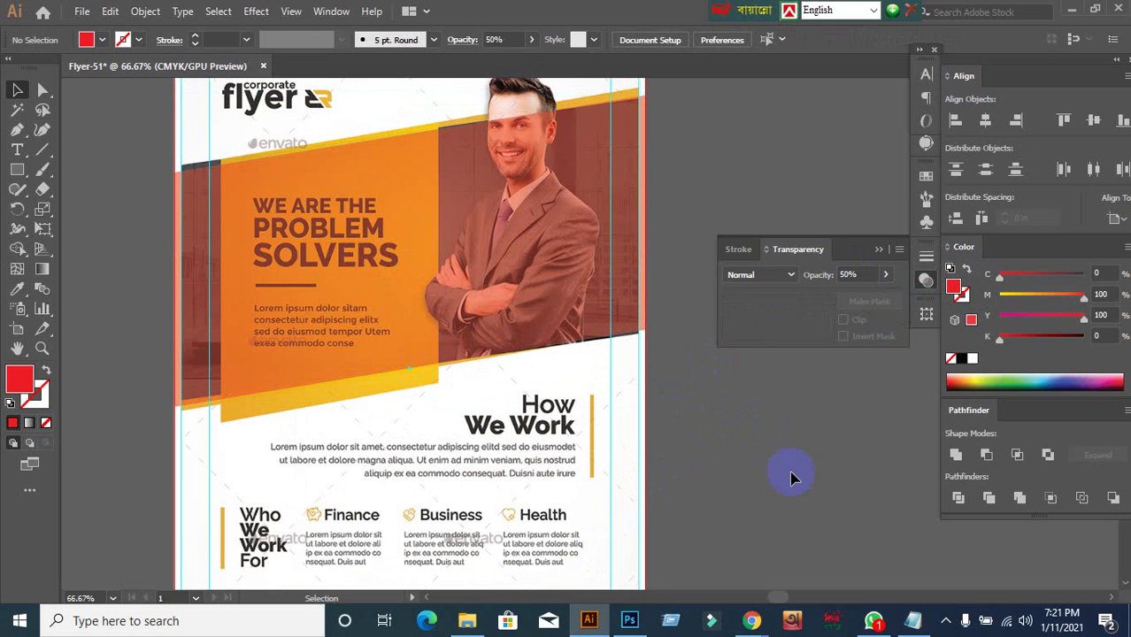
pyautogui.click(558, 310)
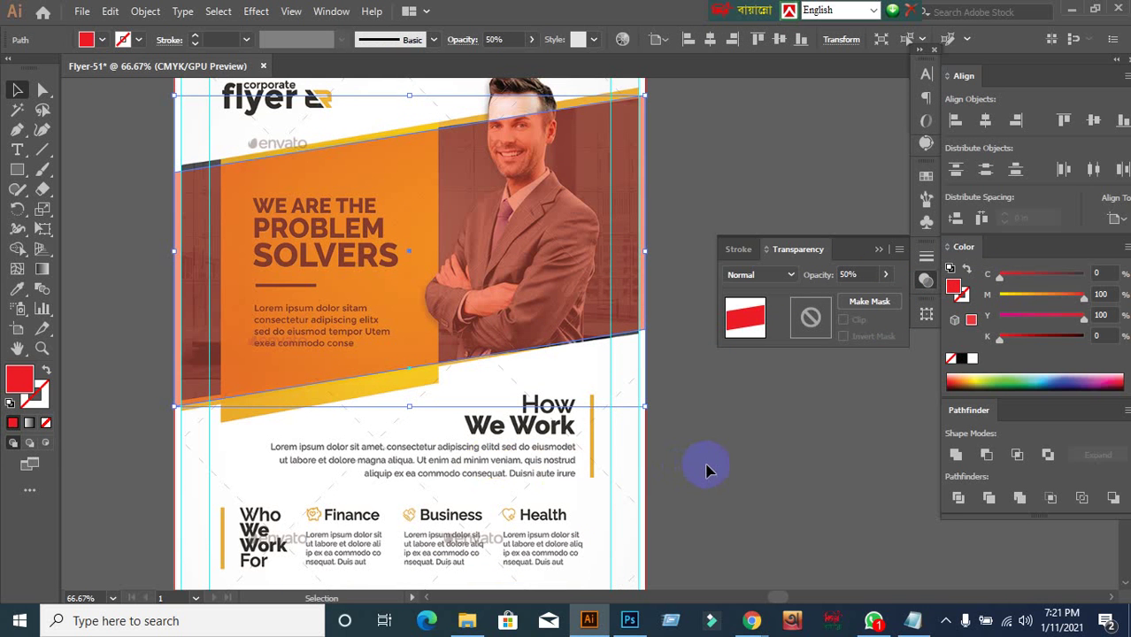
pyautogui.click(740, 438)
pyautogui.click(372, 328)
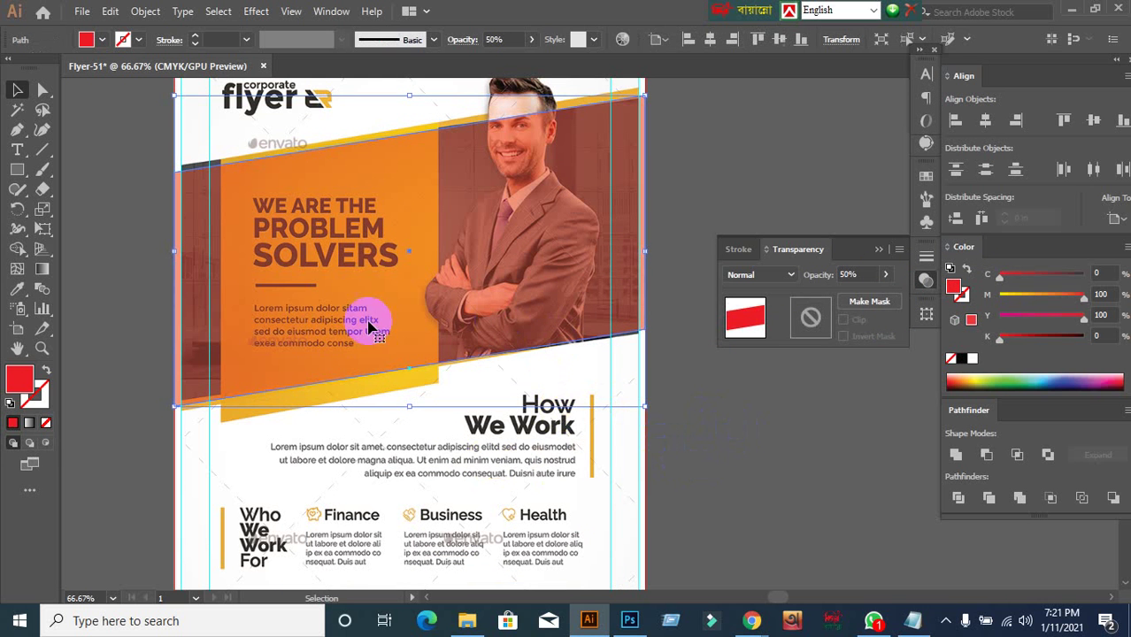
pyautogui.click(115, 310)
pyautogui.click(42, 89)
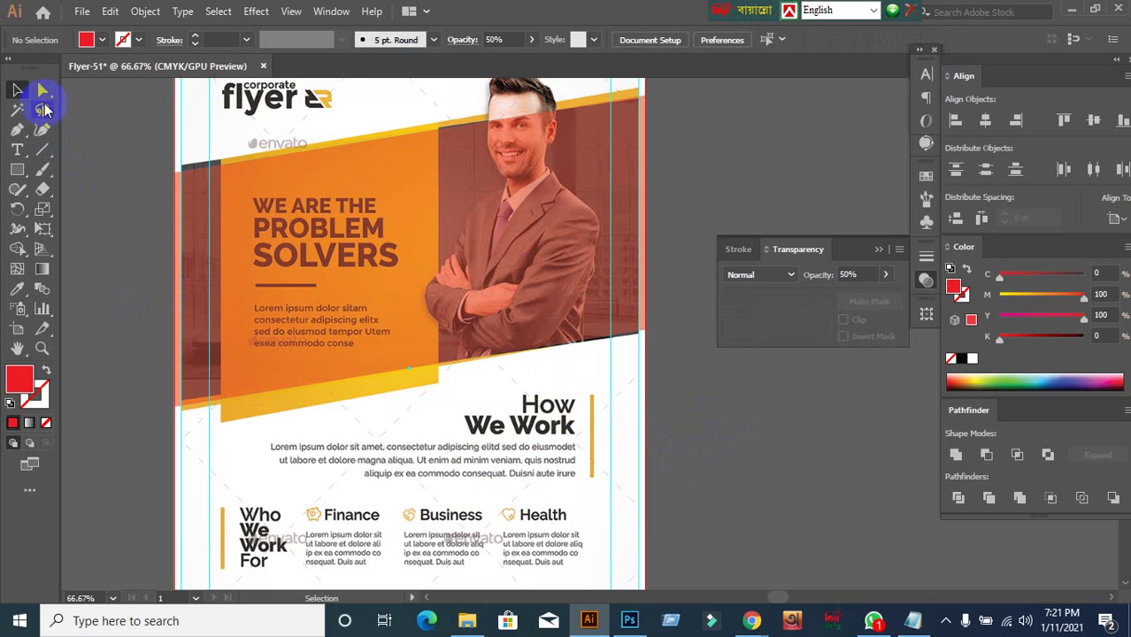
# - Raise the band's top-left anchor to match the reference panel's slanted edge
pyautogui.click(356, 147)
pyautogui.moveTo(355, 144); pyautogui.dragTo(353, 138)
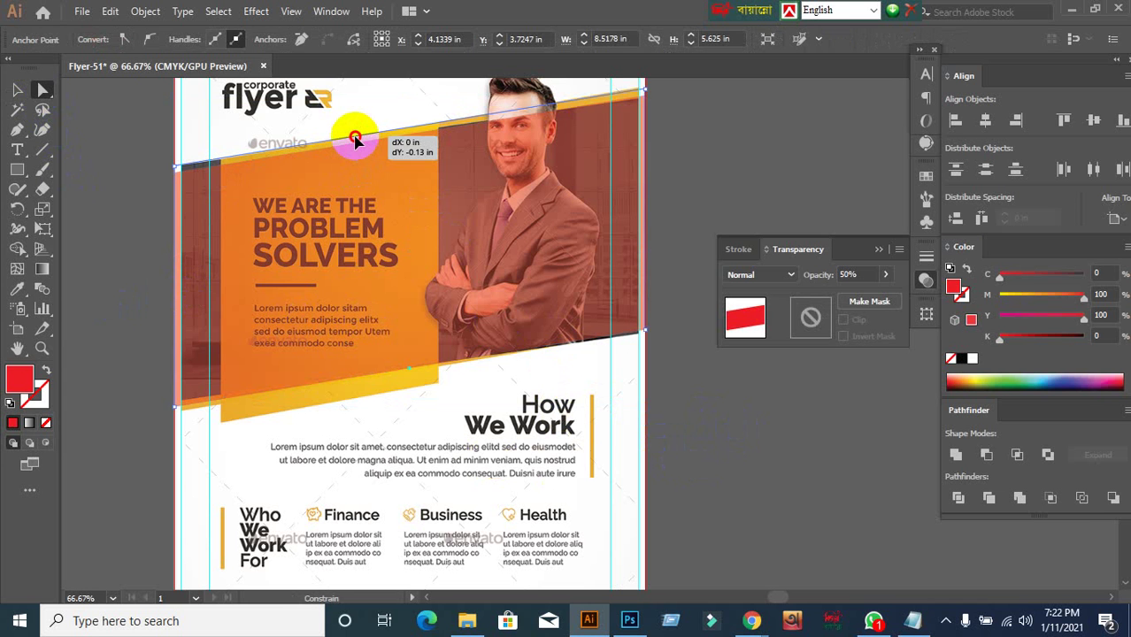
pyautogui.moveTo(355, 140); pyautogui.dragTo(355, 139)
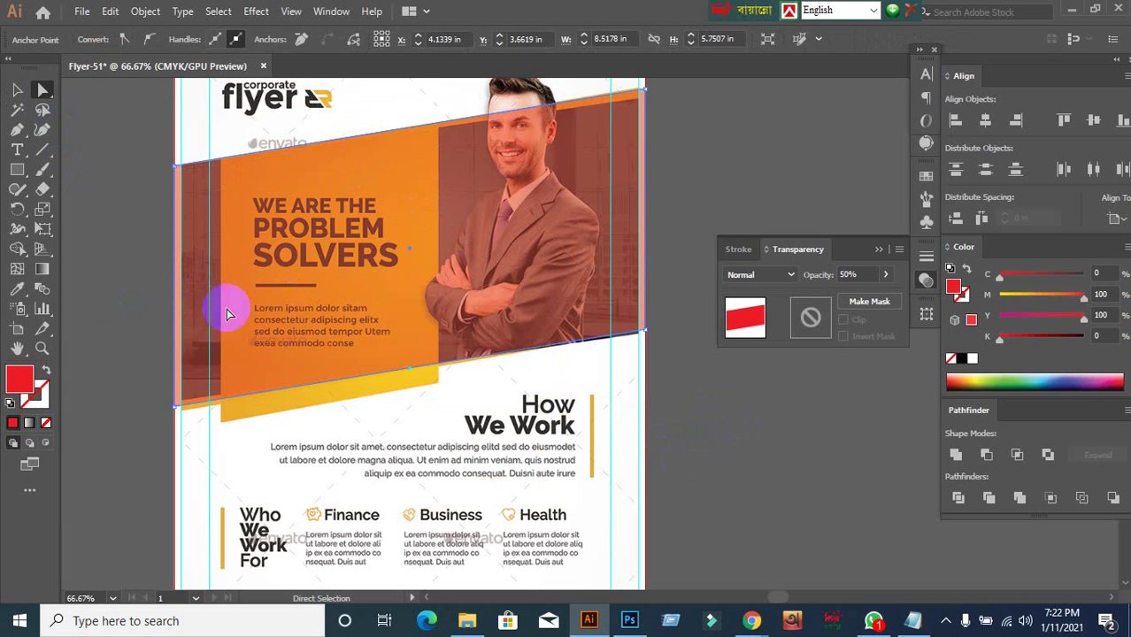
pyautogui.click(129, 379)
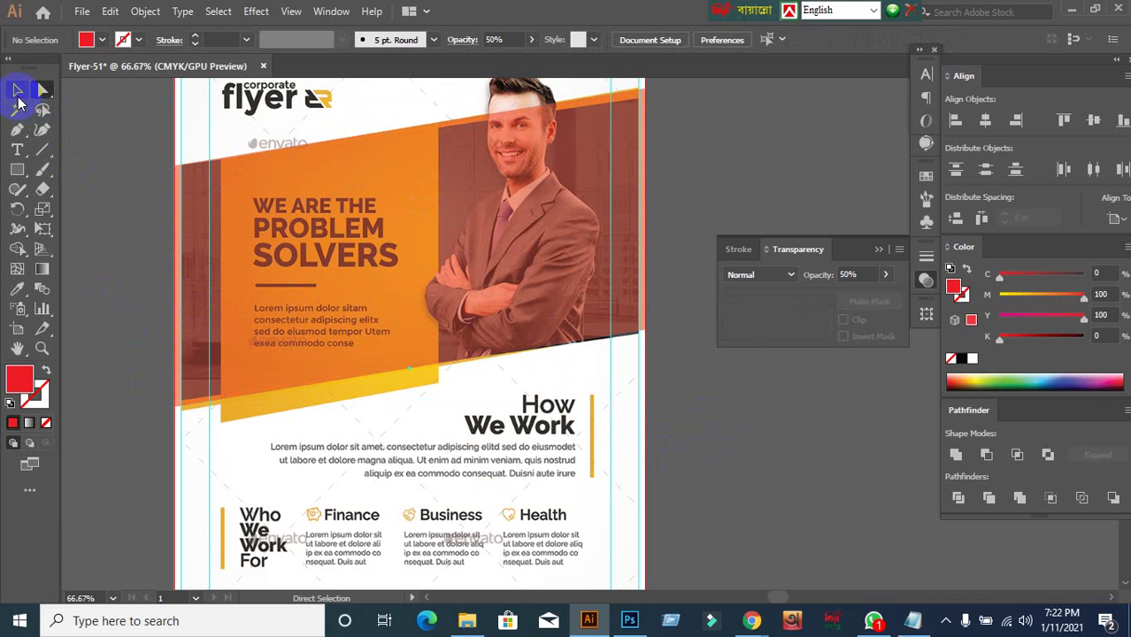
# - Try moving the band down over the How We Work text, then undo it
pyautogui.click(16, 89)
pyautogui.moveTo(488, 289); pyautogui.dragTo(511, 376)
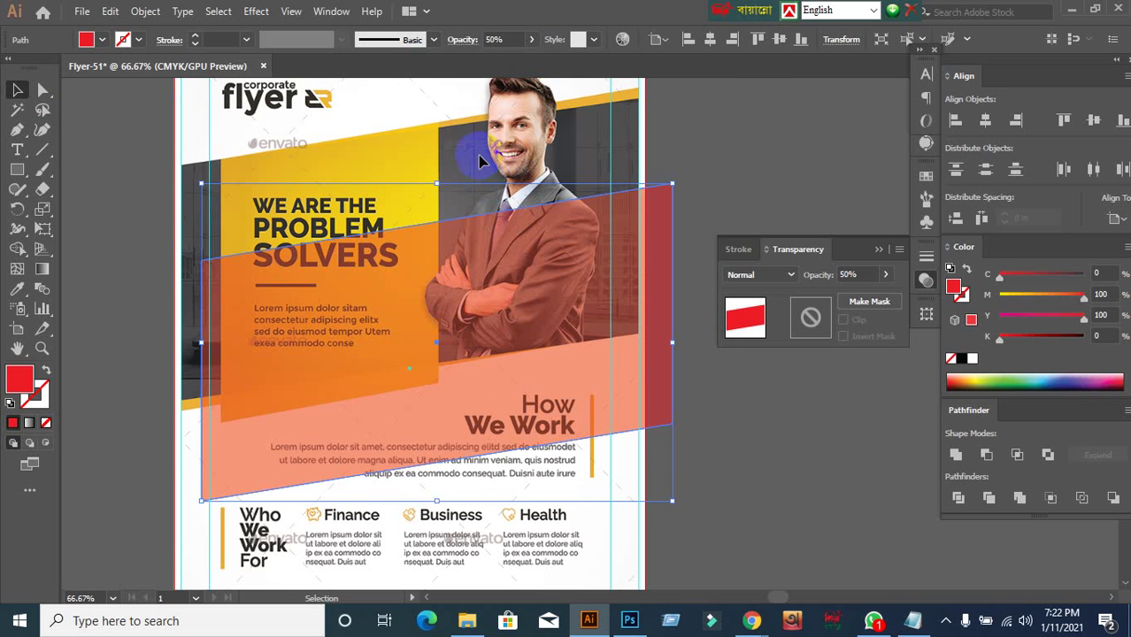
pyautogui.press('a')
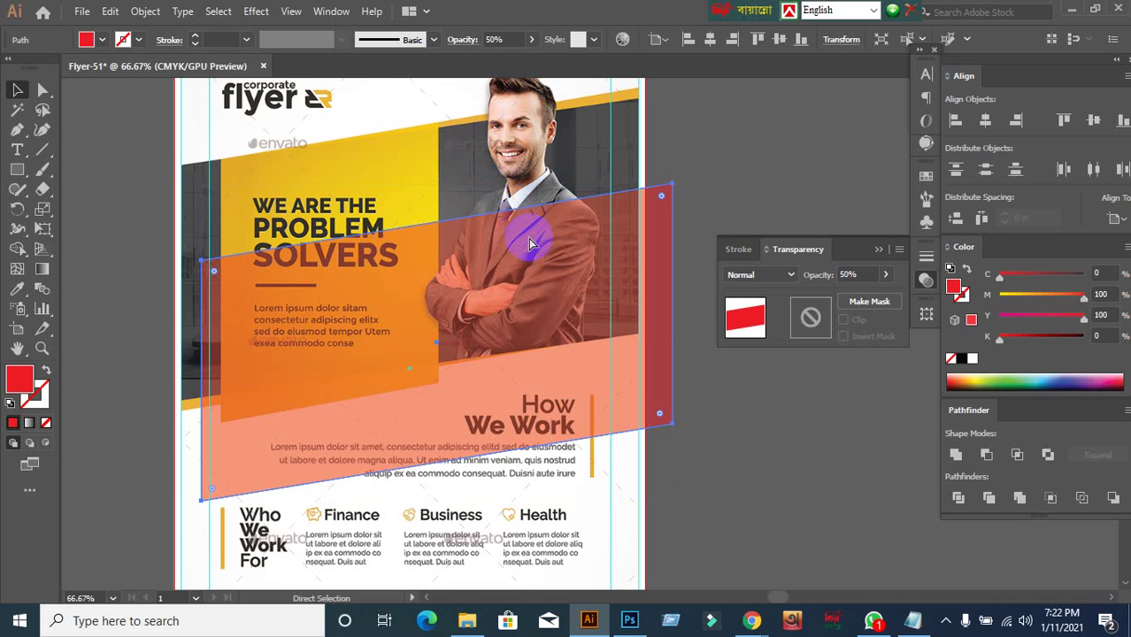
pyautogui.hotkey('ctrl', 'z')
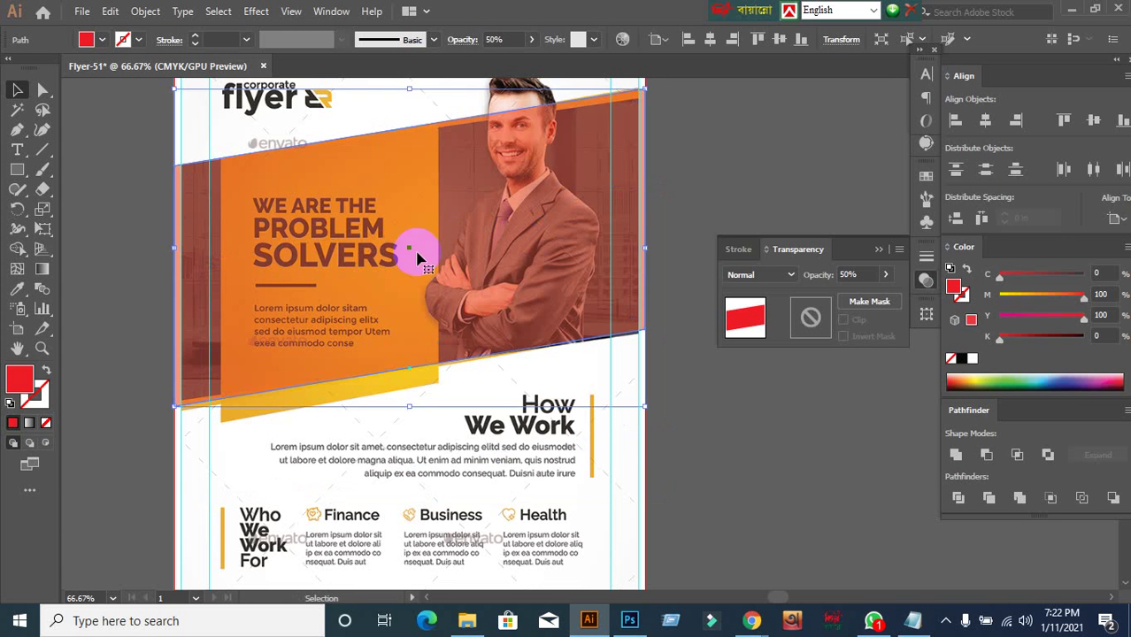
pyautogui.press('v')
pyautogui.hotkey('ctrl', 'z')
pyautogui.click(543, 274)
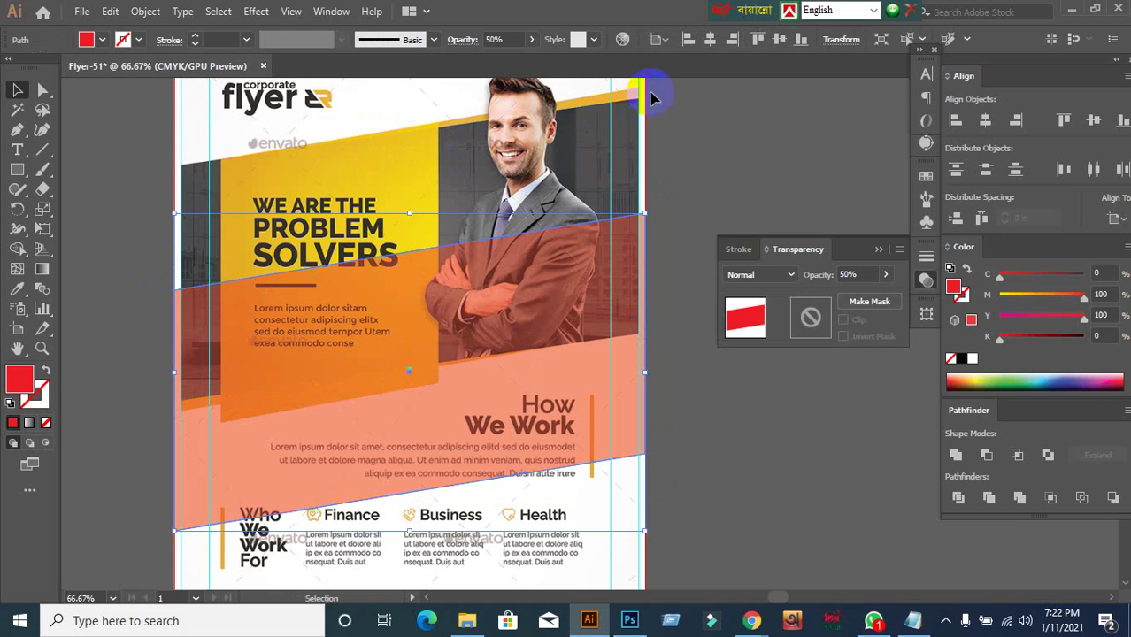
pyautogui.click(689, 140)
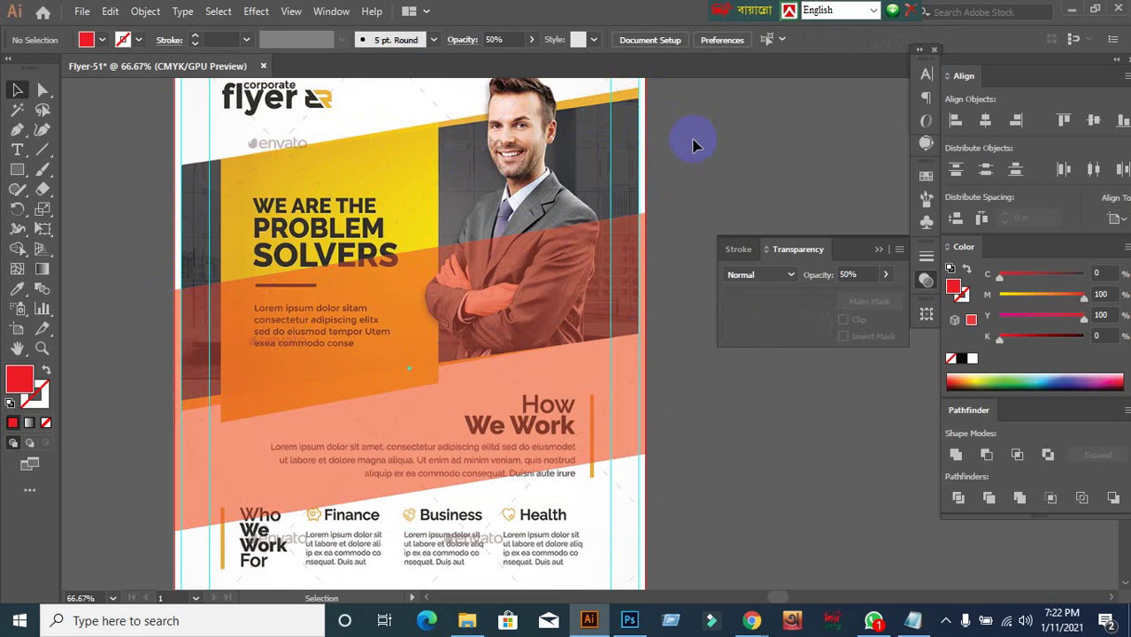
pyautogui.hotkey('ctrl', 'z')
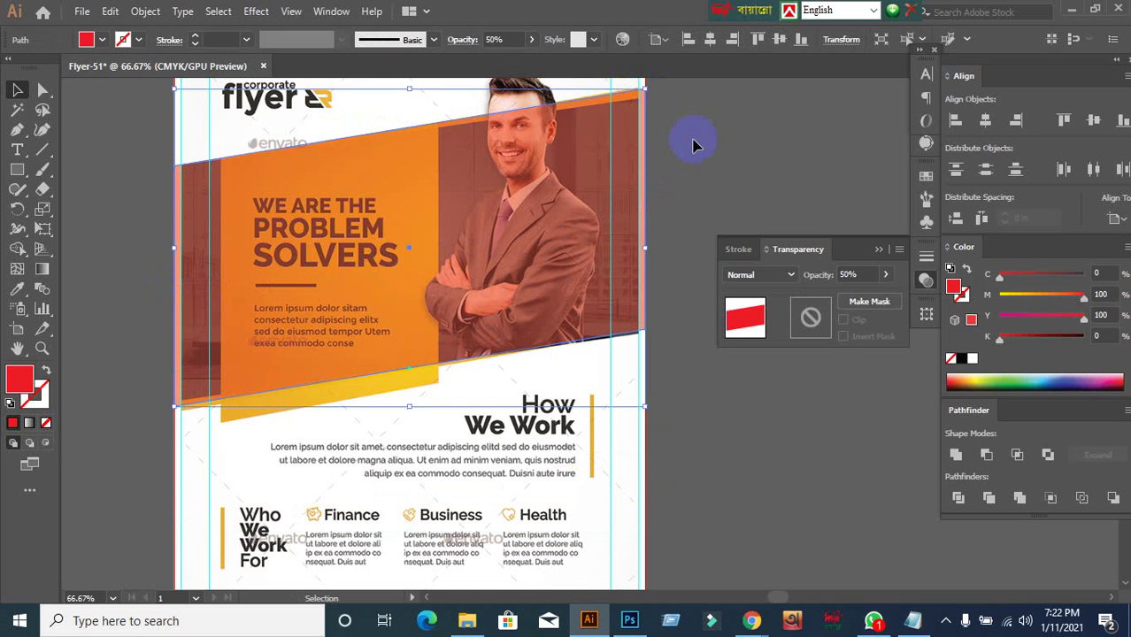
# - Attempt another downward move of the band, undo it, and deselect
pyautogui.click(695, 145)
pyautogui.click(610, 199)
pyautogui.moveTo(510, 227); pyautogui.dragTo(502, 369)
pyautogui.hotkey('ctrl', 'z')
pyautogui.click(720, 139)
pyautogui.click(518, 230)
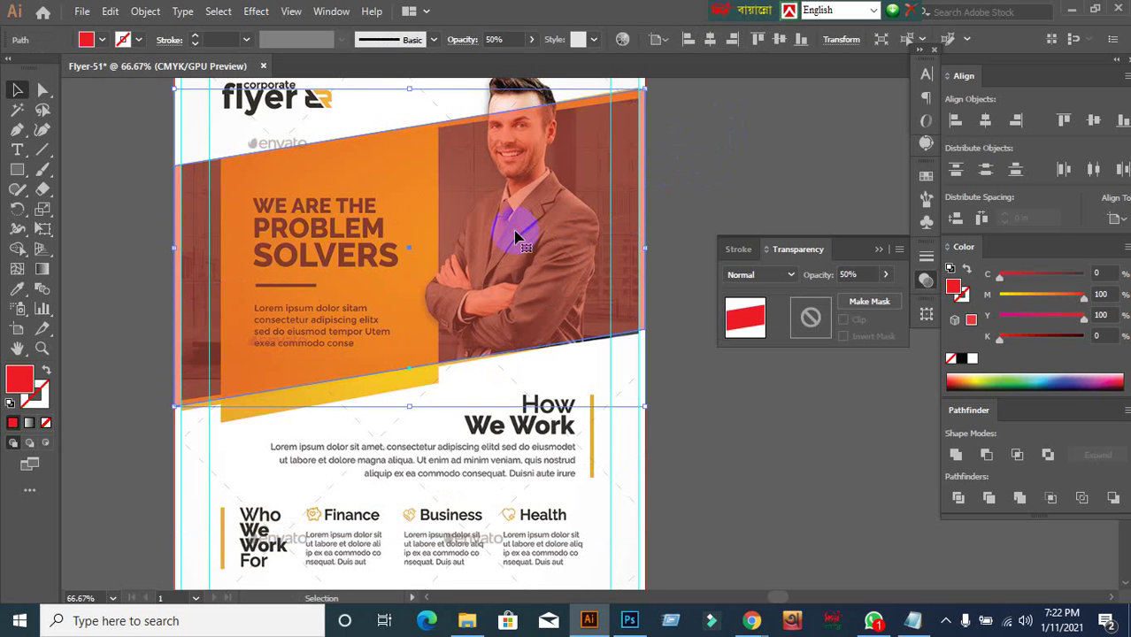
pyautogui.click(117, 235)
pyautogui.click(41, 149)
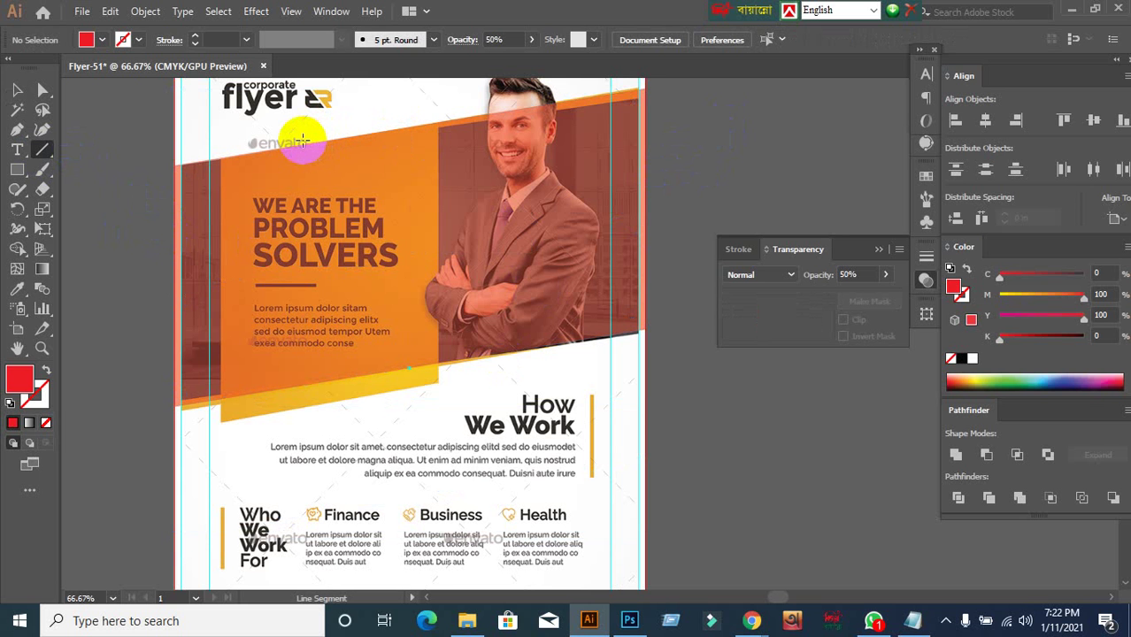
pyautogui.click(16, 88)
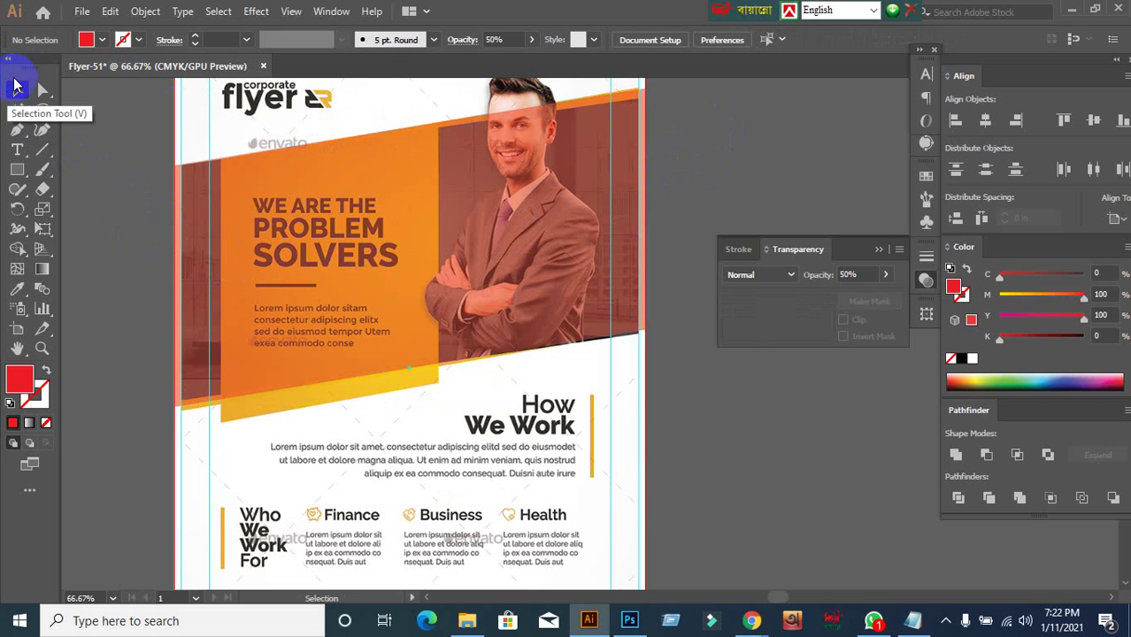
pyautogui.moveTo(430, 185); pyautogui.dragTo(436, 201)
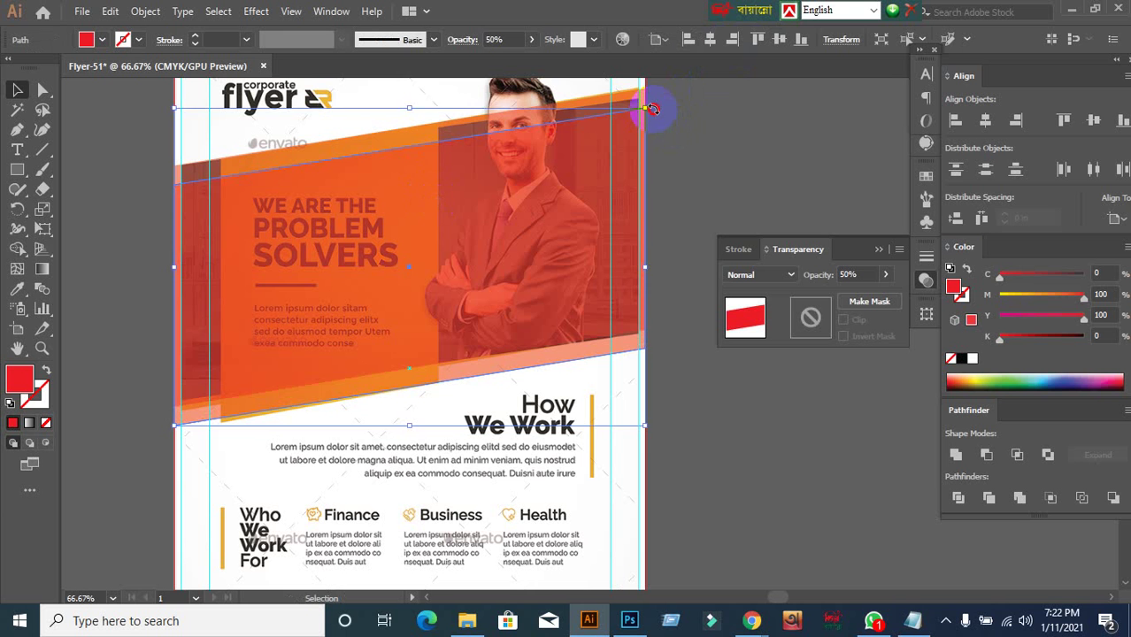
pyautogui.moveTo(653, 108)
pyautogui.mouseDown()
pyautogui.moveTo(654, 143)
pyautogui.moveTo(651, 134)
pyautogui.mouseUp()
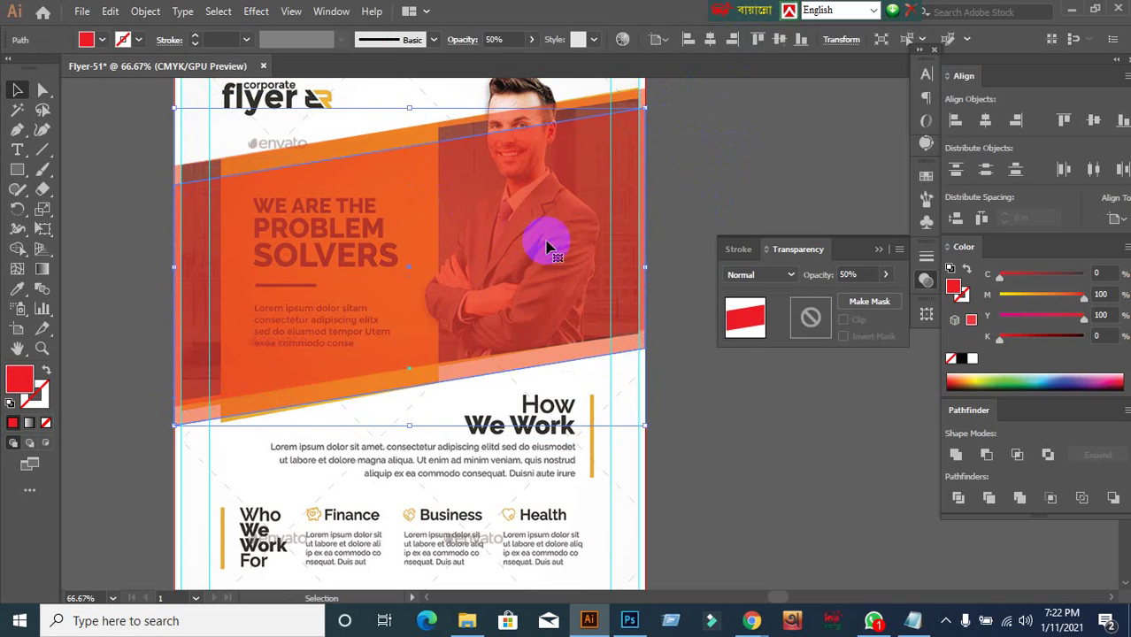
pyautogui.click(578, 199)
pyautogui.moveTo(577, 203); pyautogui.dragTo(551, 349)
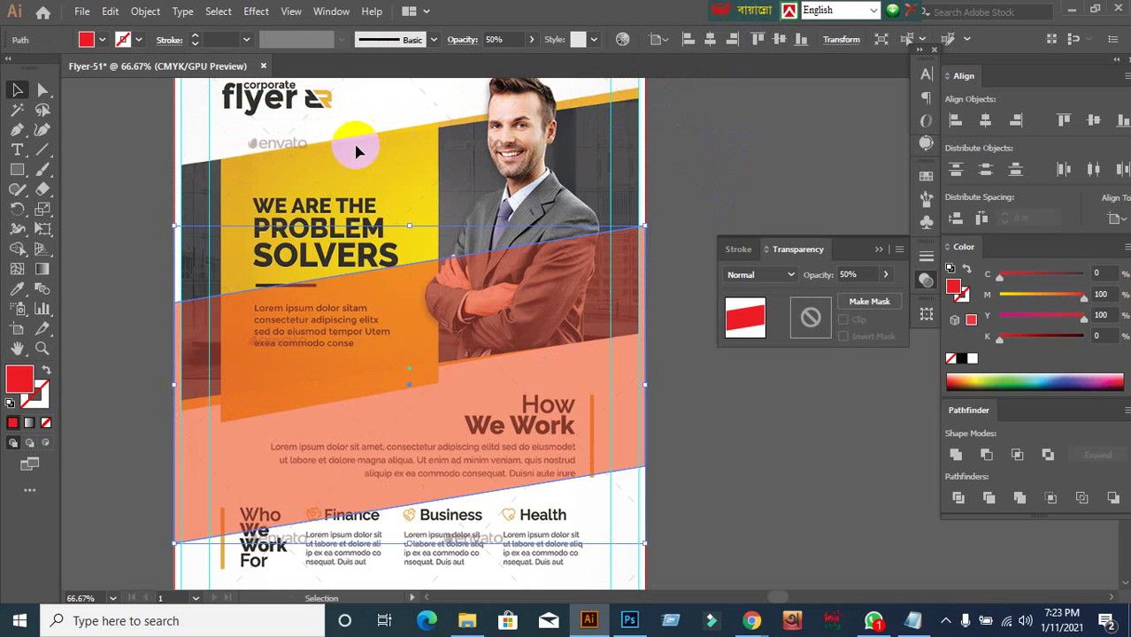
pyautogui.click(741, 182)
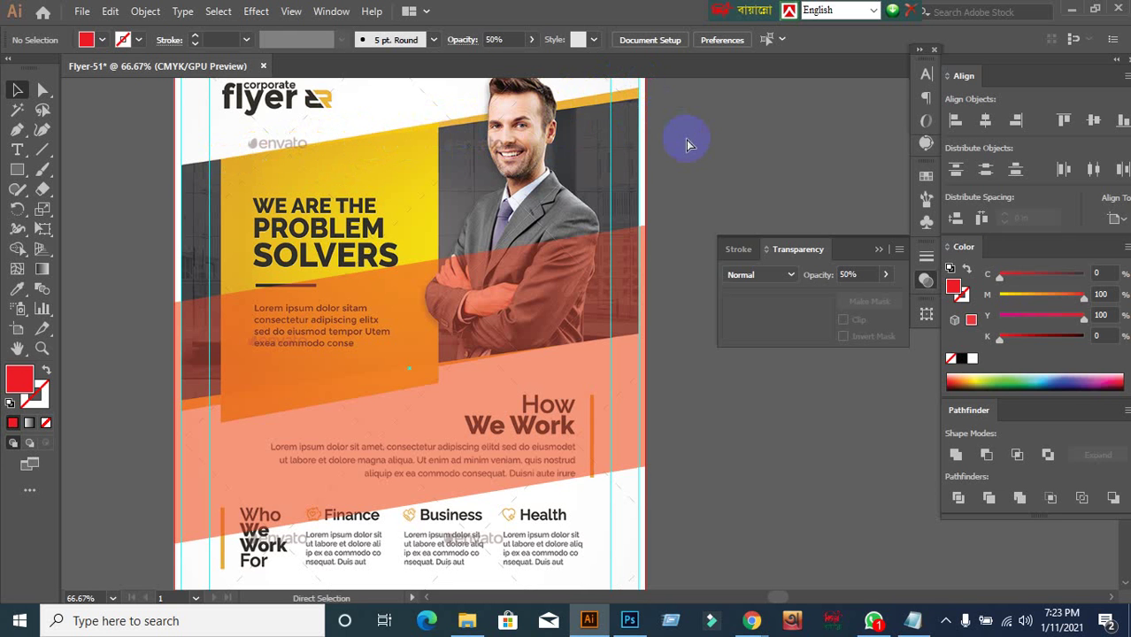
pyautogui.hotkey('ctrl', 'z')
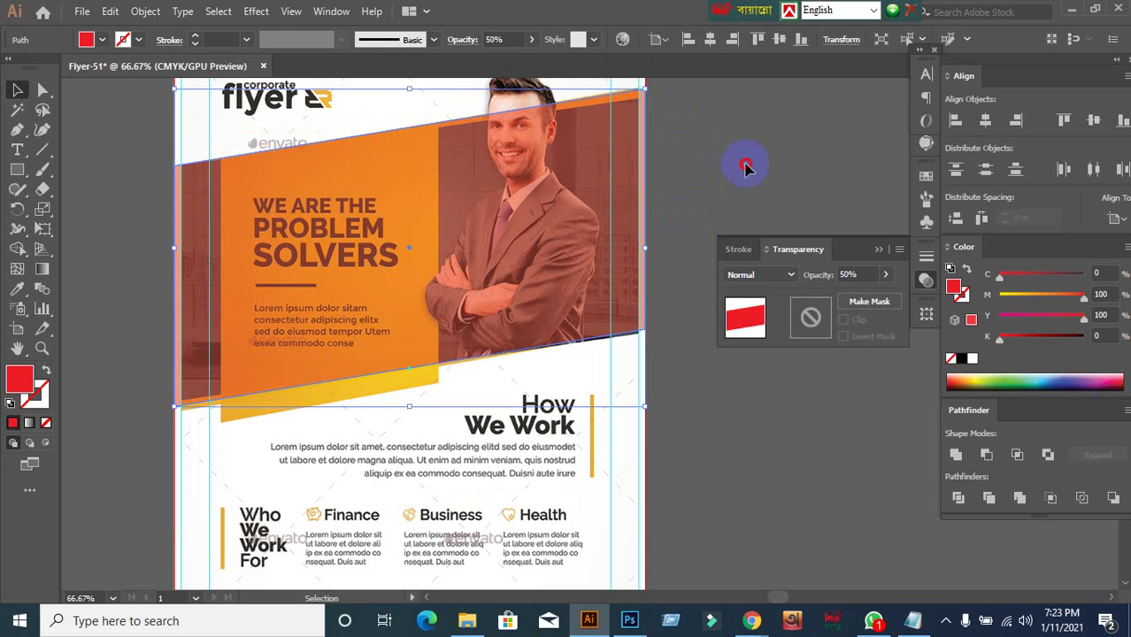
pyautogui.click(746, 168)
pyautogui.click(42, 150)
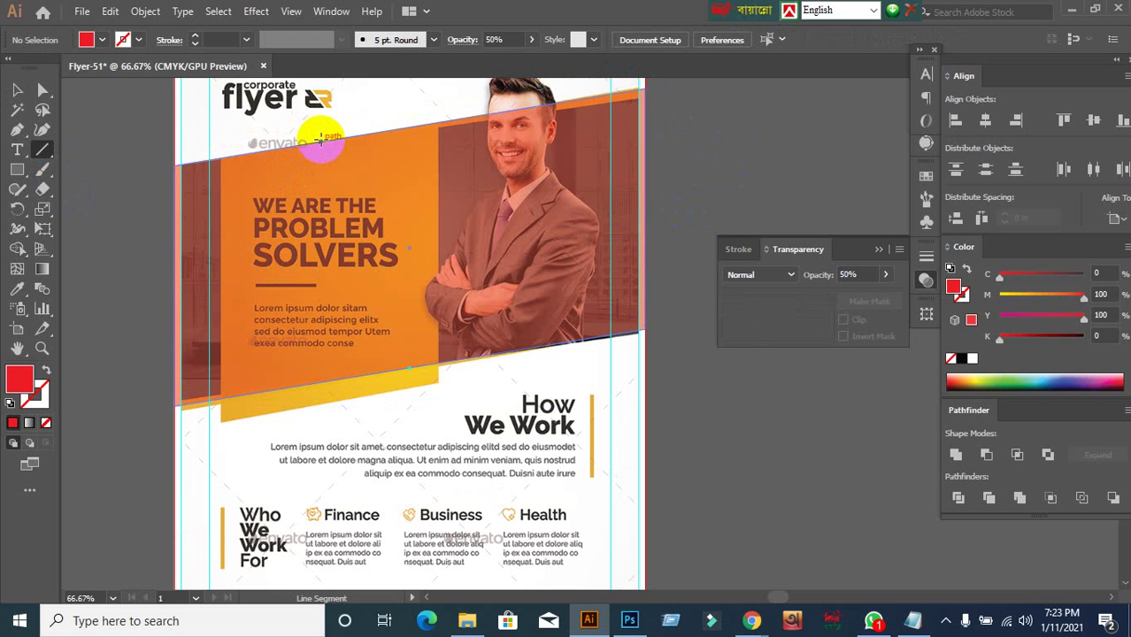
# - Draw a thin line along the red band's top edge past the flyer's right edge
pyautogui.moveTo(320, 139); pyautogui.dragTo(675, 94)
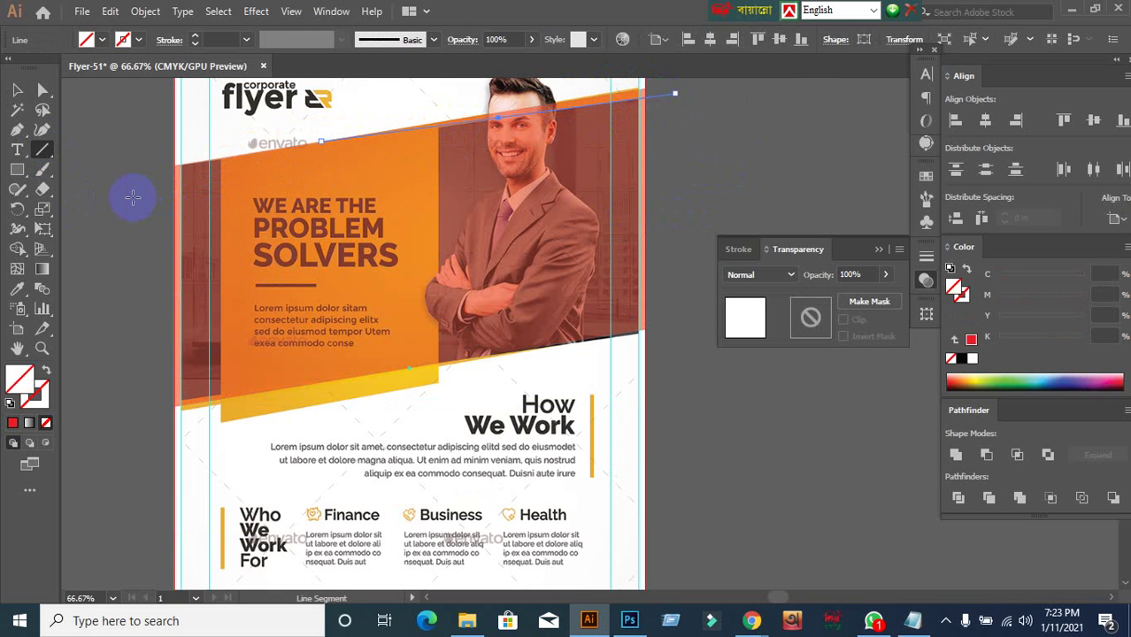
pyautogui.click(17, 89)
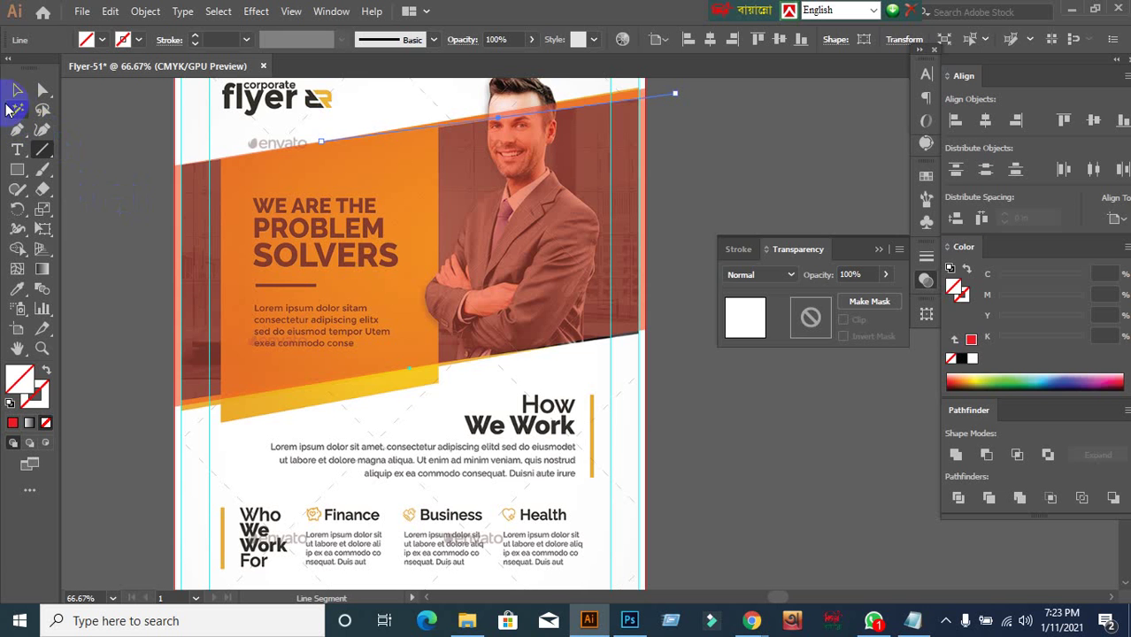
pyautogui.moveTo(307, 262); pyautogui.dragTo(312, 351)
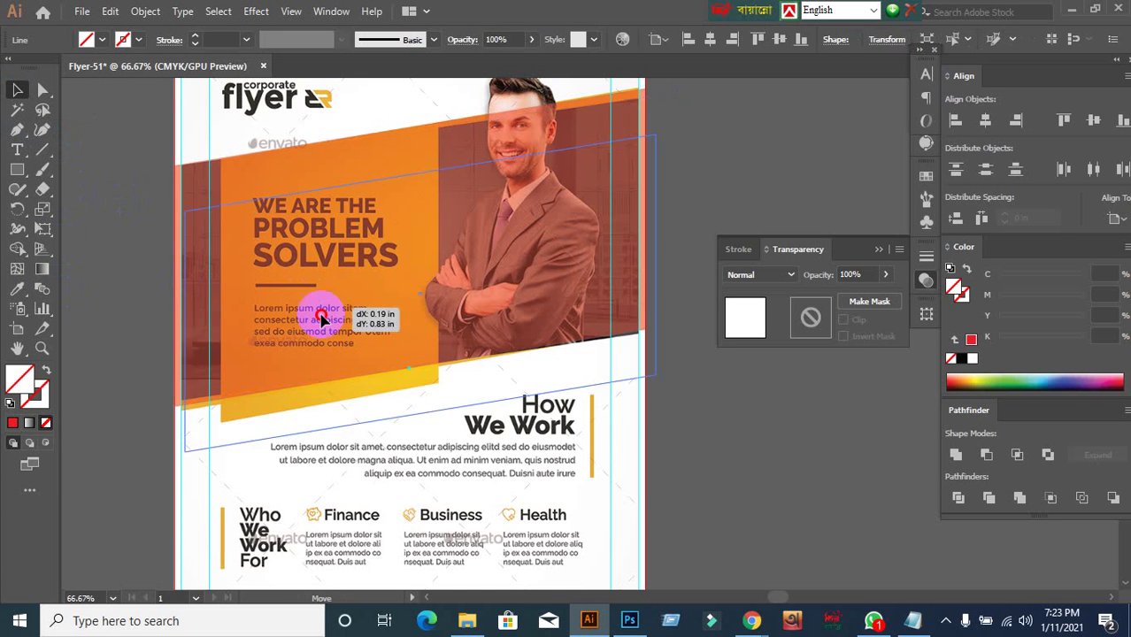
pyautogui.hotkey('ctrl', 'z')
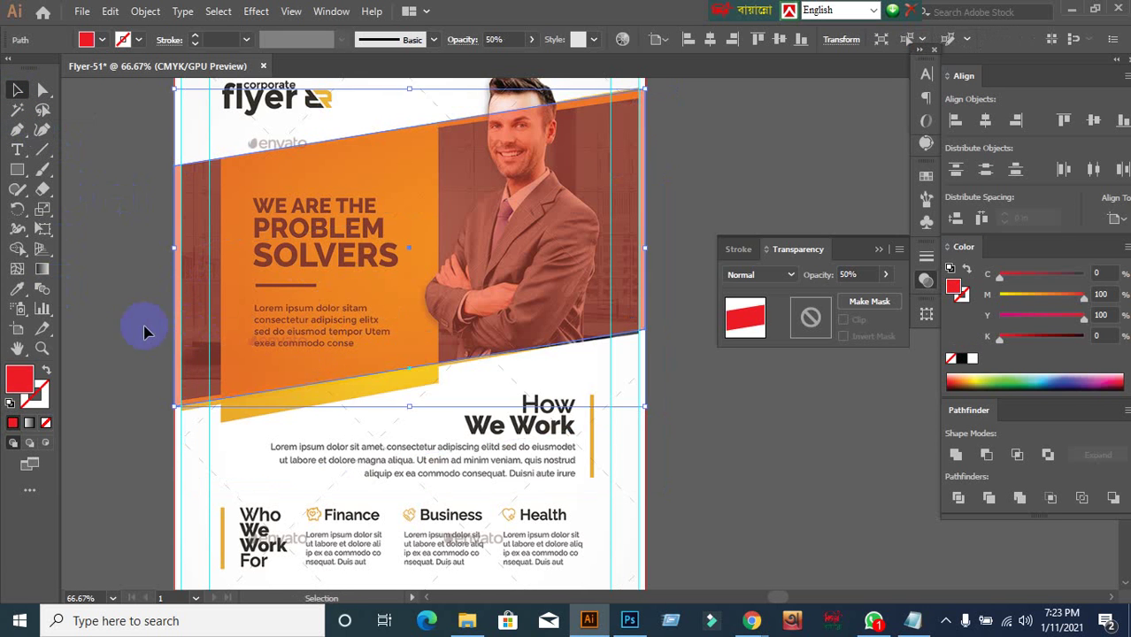
pyautogui.click(144, 328)
pyautogui.scroll(2, 660, 164)
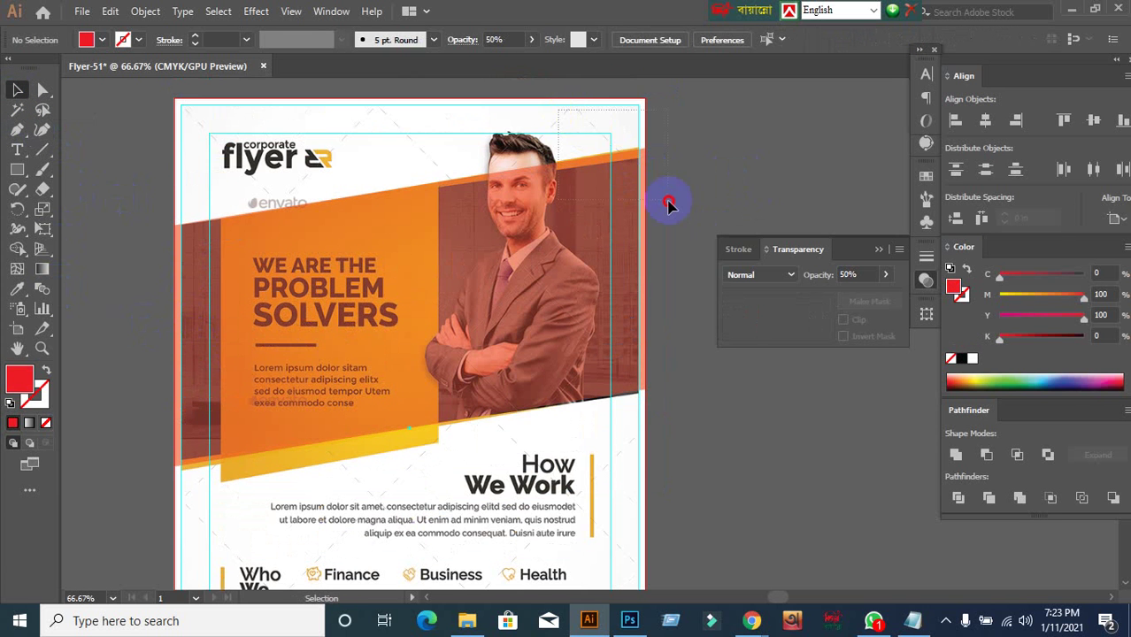
# - Try selecting and moving the red band and the line, undoing the move
pyautogui.hotkey('ctrl', 'a')
pyautogui.click(664, 160)
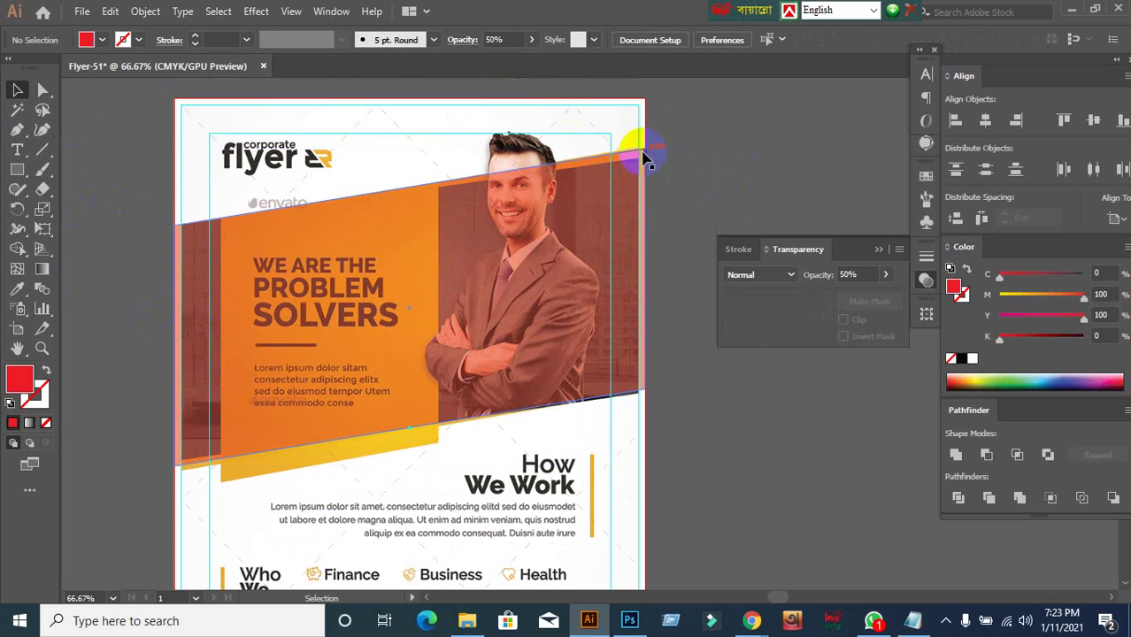
pyautogui.click(644, 159)
pyautogui.click(467, 151)
pyautogui.click(652, 272)
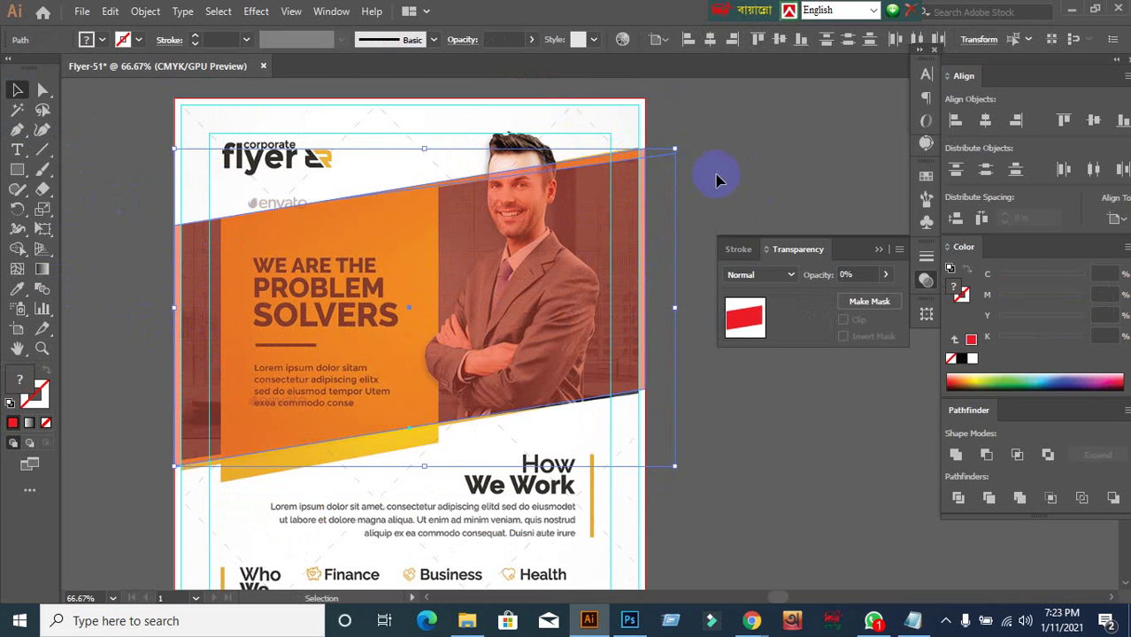
pyautogui.moveTo(538, 222); pyautogui.dragTo(551, 366)
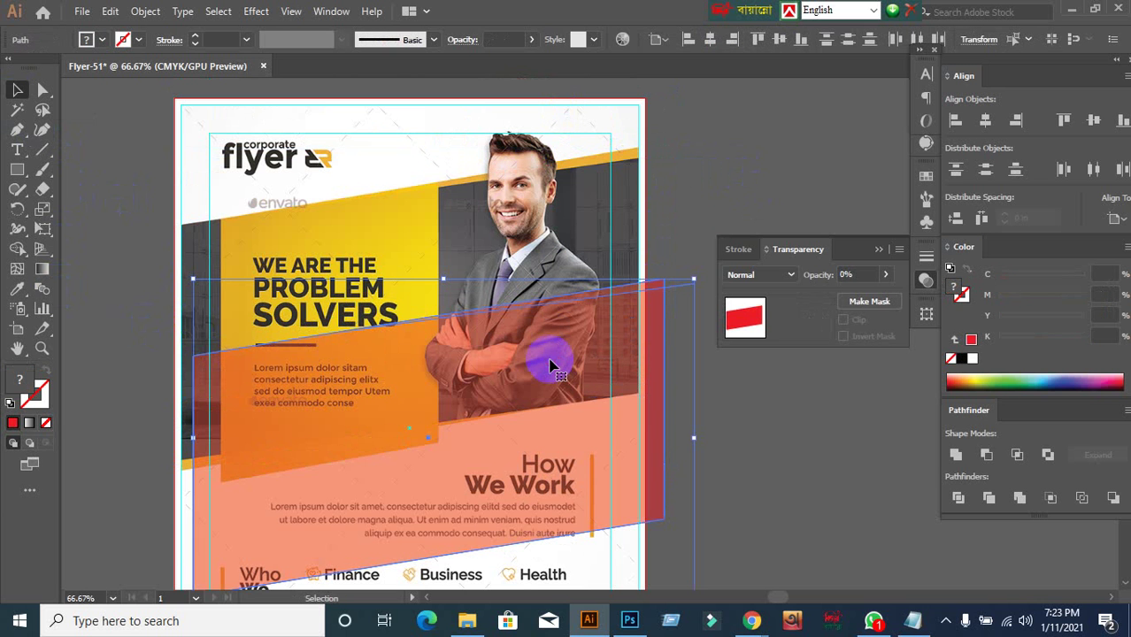
pyautogui.hotkey('ctrl', 'z')
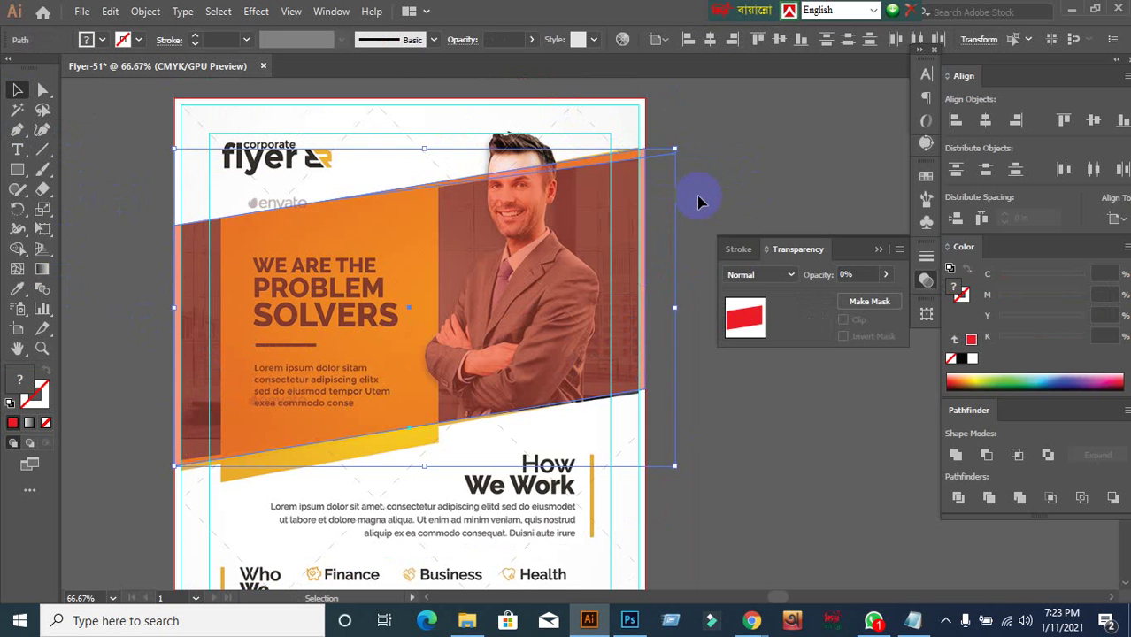
pyautogui.click(701, 200)
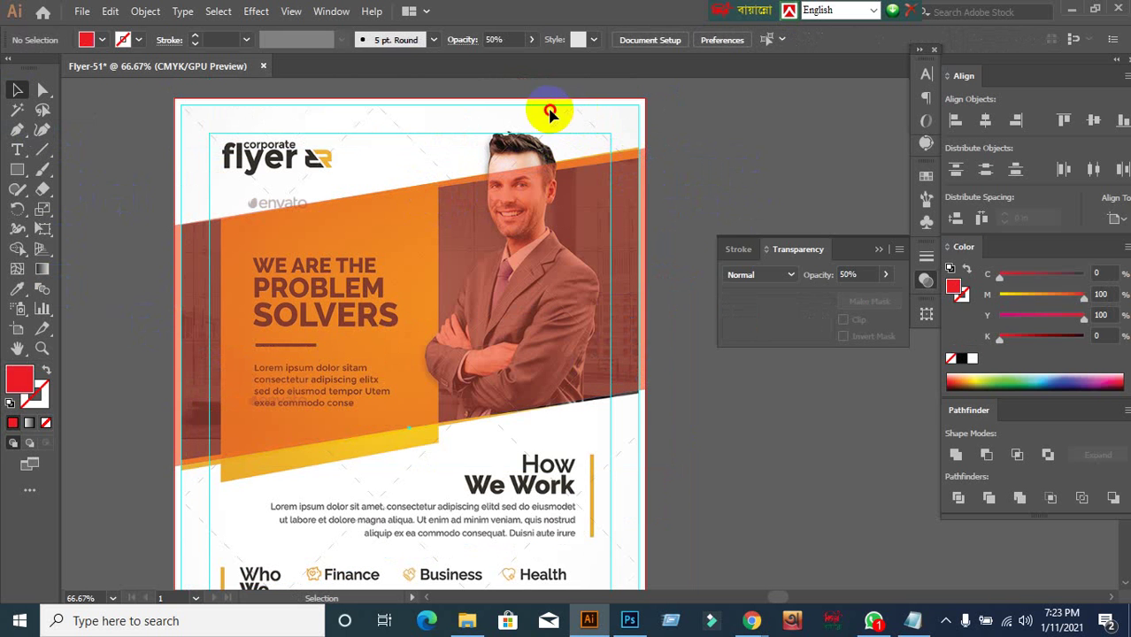
pyautogui.moveTo(543, 107); pyautogui.dragTo(729, 232)
pyautogui.click(706, 166)
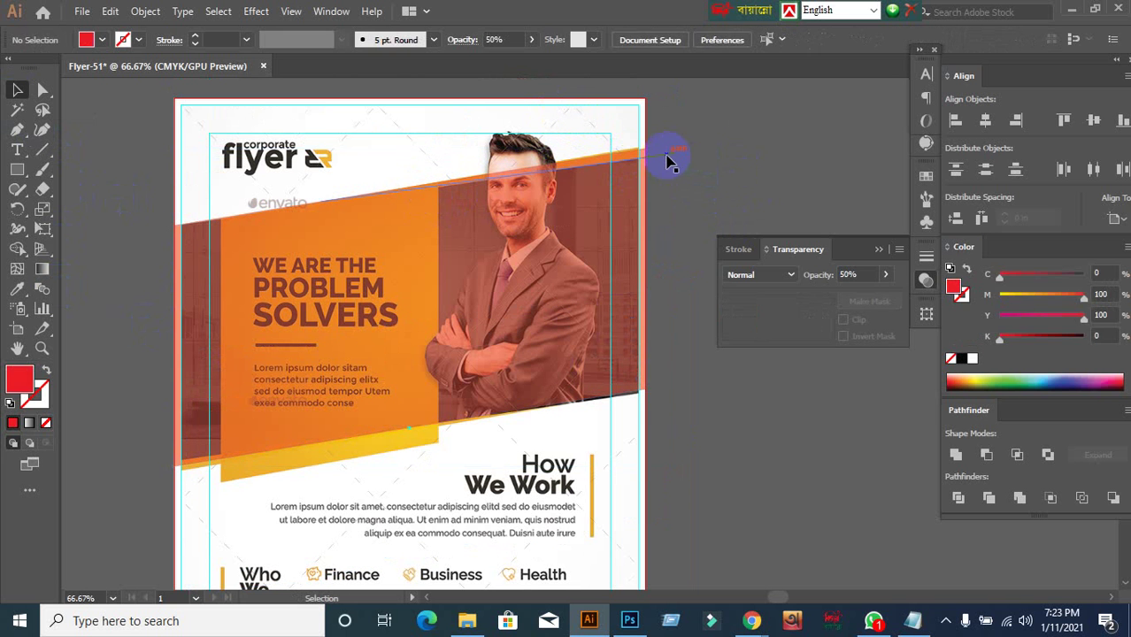
pyautogui.click(440, 226)
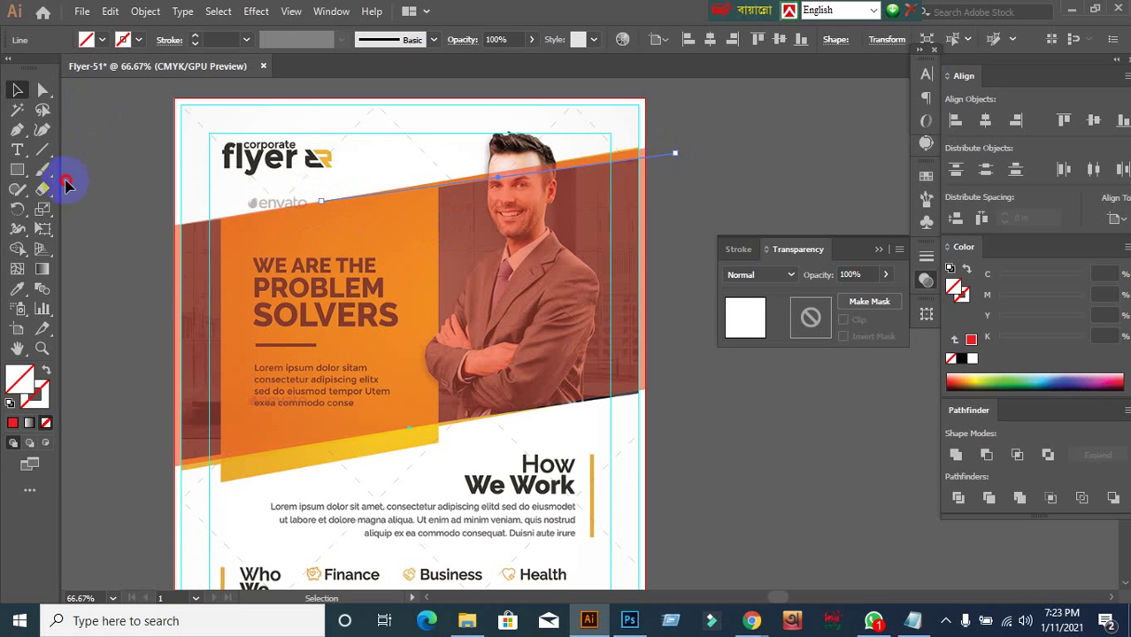
pyautogui.click(652, 197)
# - Drag the line's left anchor to the envato mark, then select line and band together
pyautogui.moveTo(671, 140); pyautogui.dragTo(669, 222)
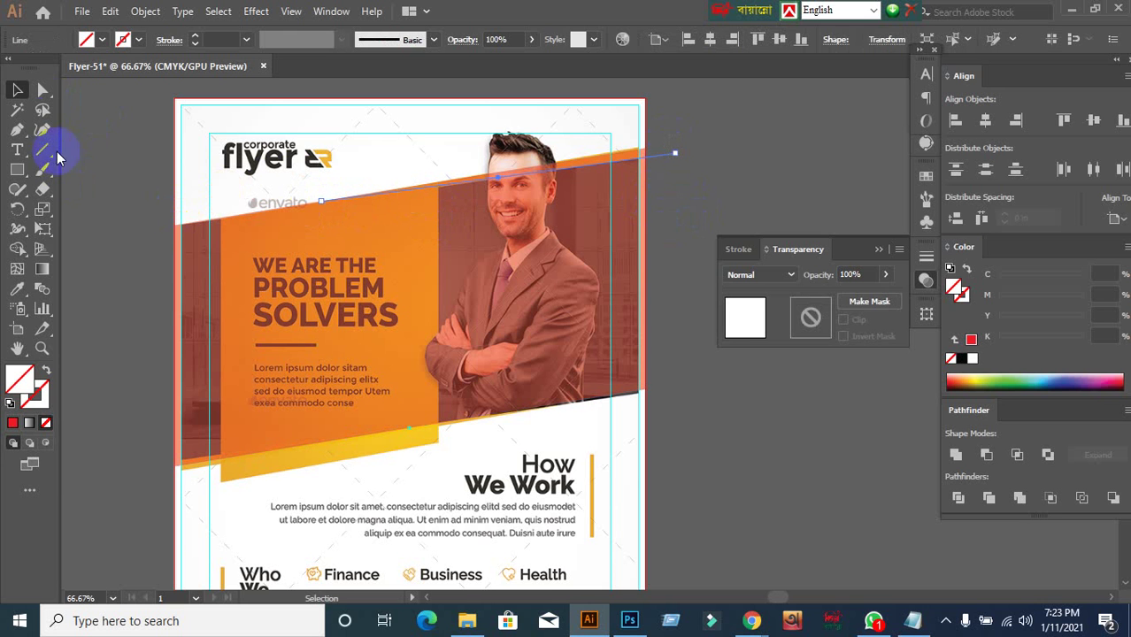
pyautogui.click(42, 90)
pyautogui.moveTo(311, 206); pyautogui.dragTo(247, 217)
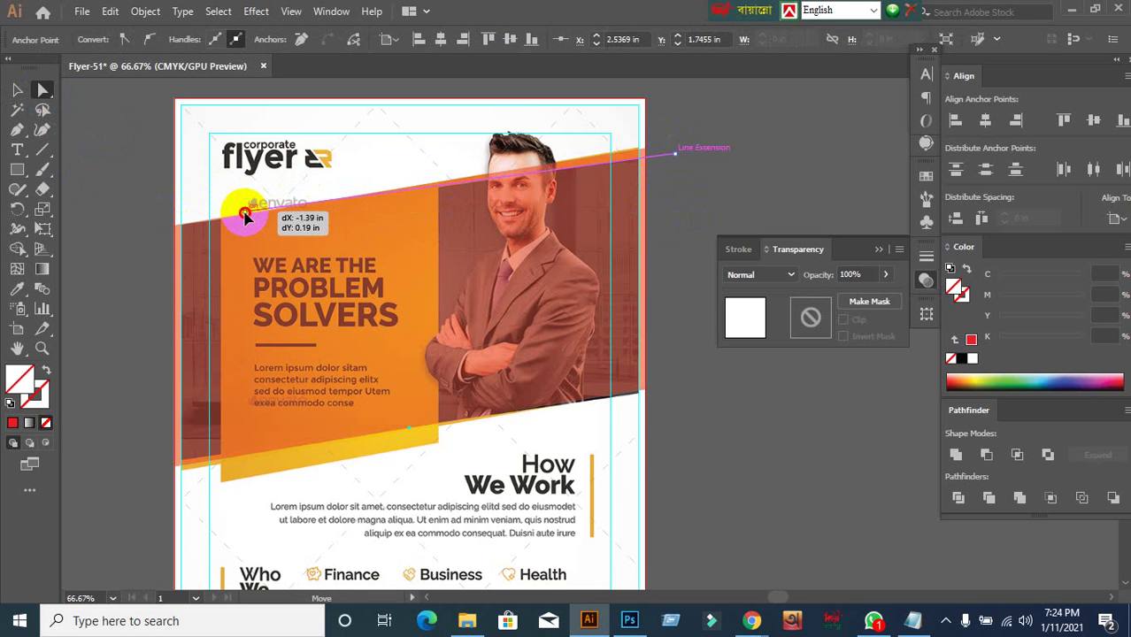
pyautogui.moveTo(245, 216); pyautogui.dragTo(244, 213)
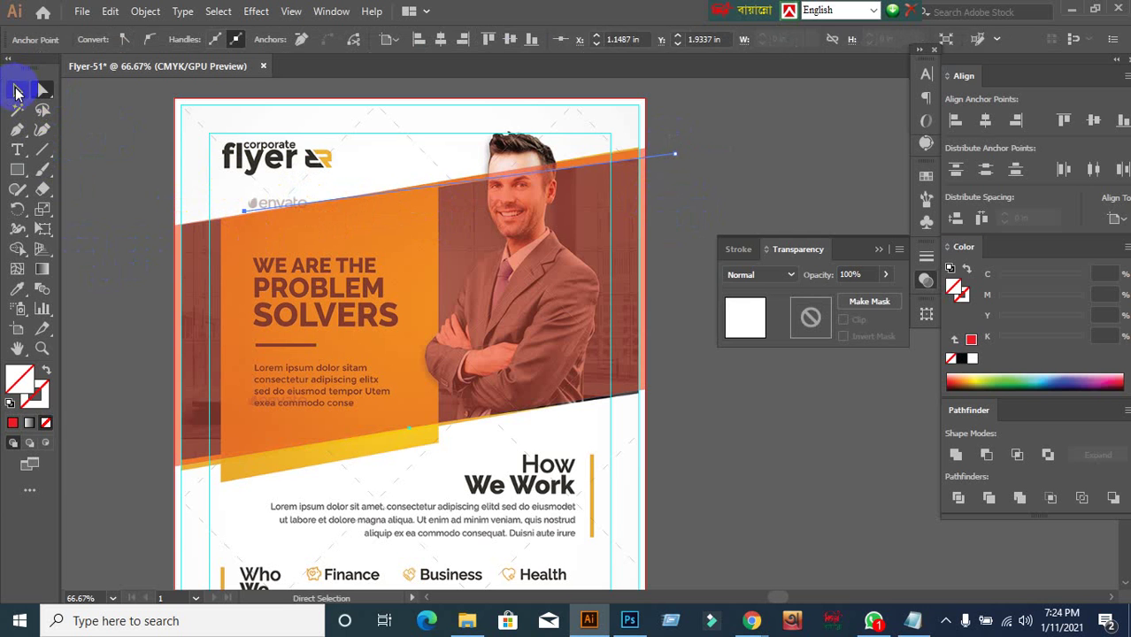
pyautogui.click(16, 91)
pyautogui.click(93, 320)
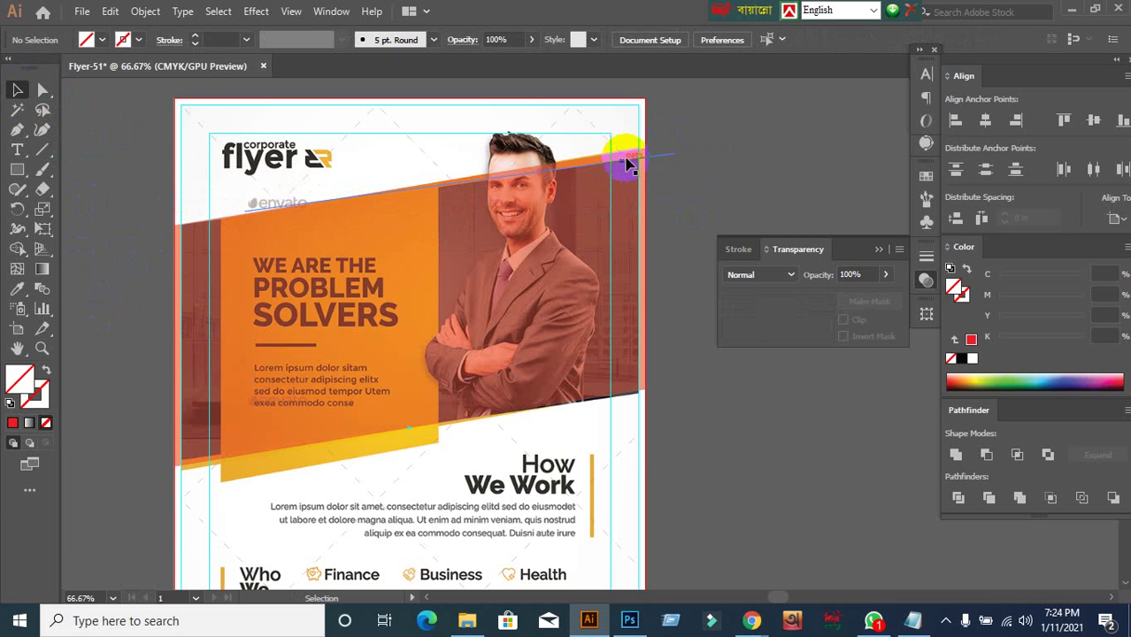
pyautogui.click(655, 244)
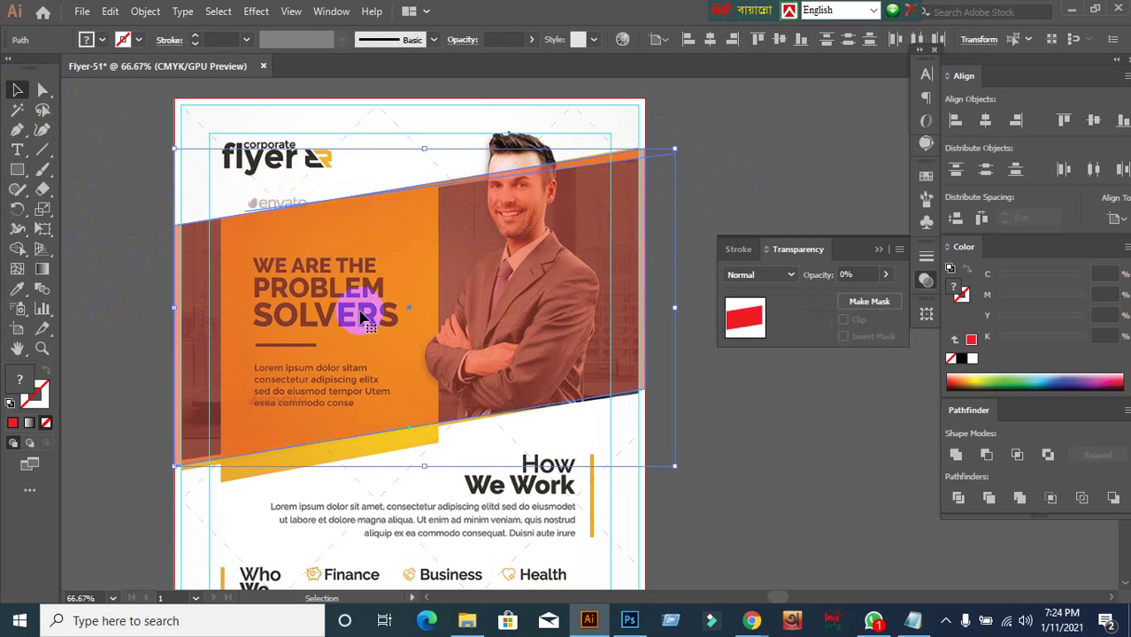
# - Divide the red band along the line with Pathfinder and ungroup the pieces
pyautogui.click(958, 500)
pyautogui.rightClick(563, 284)
pyautogui.click(616, 416)
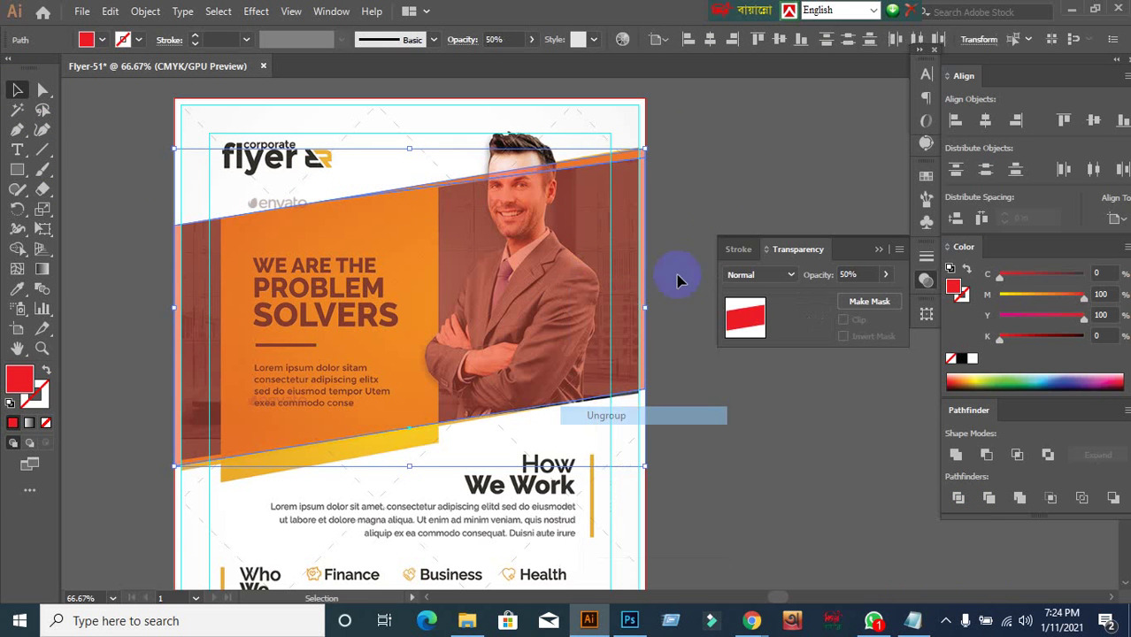
pyautogui.click(708, 212)
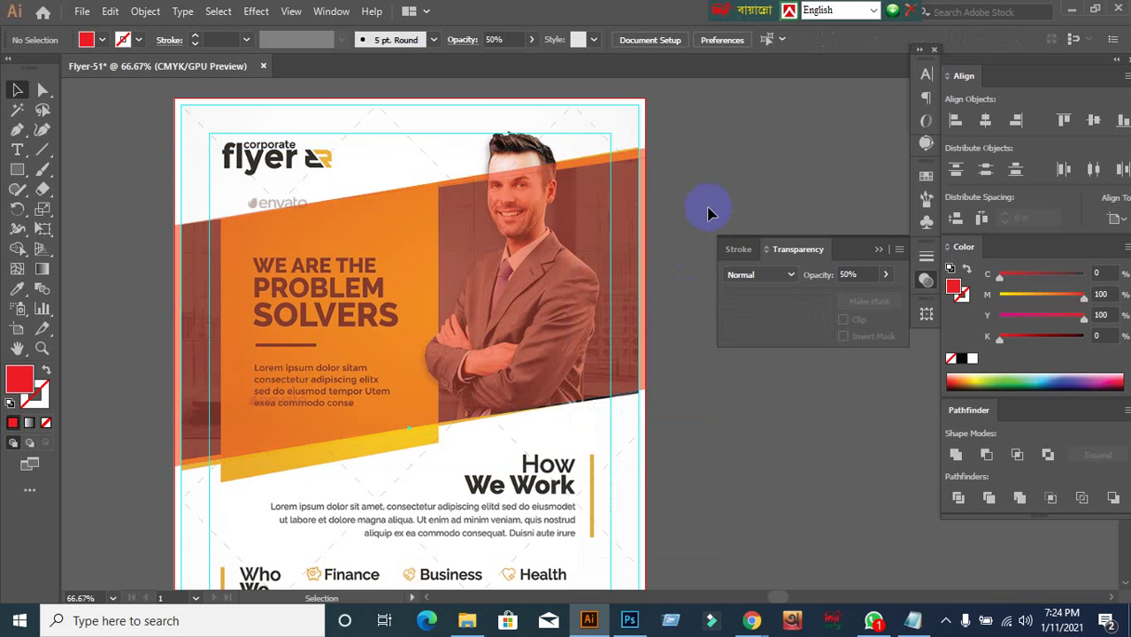
# - Select the divided pieces in turn, including the thin strip along the band's top
pyautogui.click(622, 159)
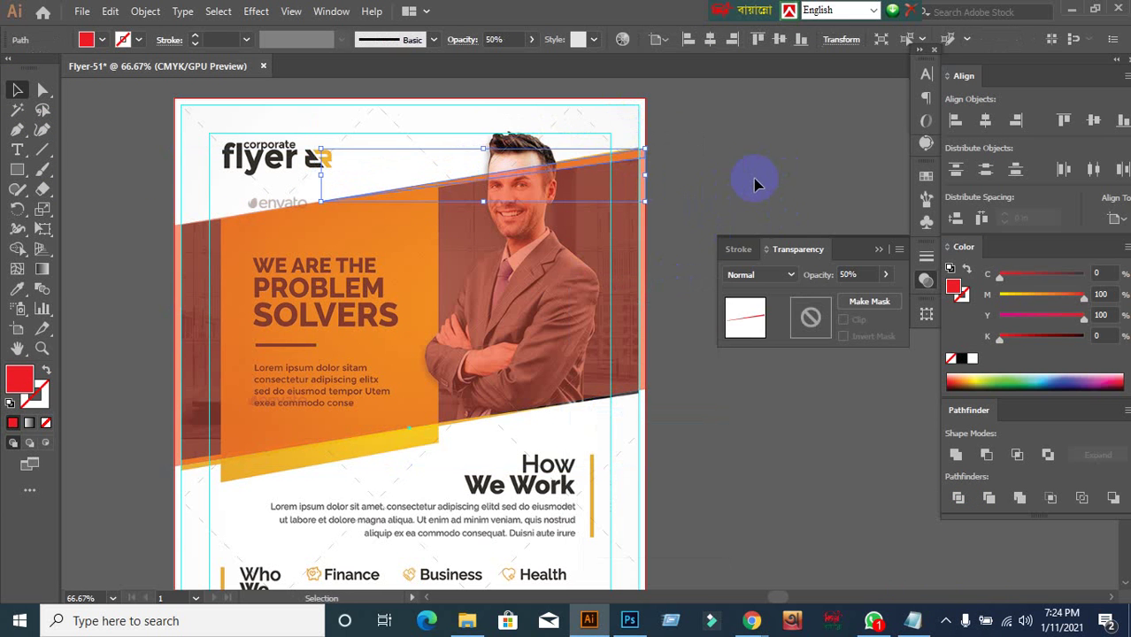
pyautogui.click(754, 182)
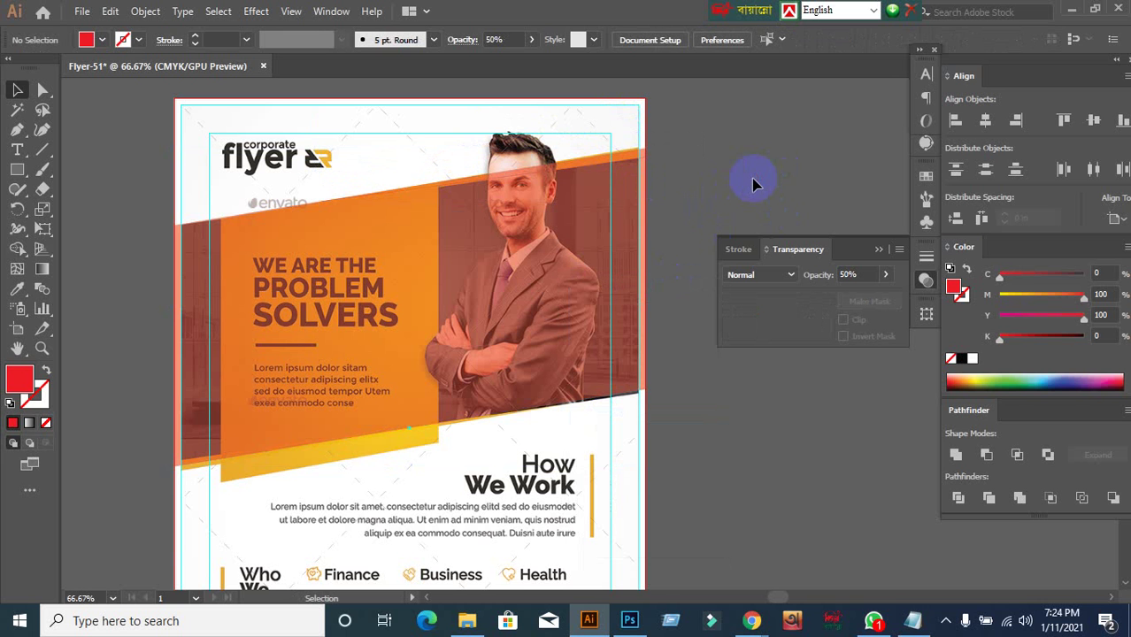
pyautogui.click(619, 170)
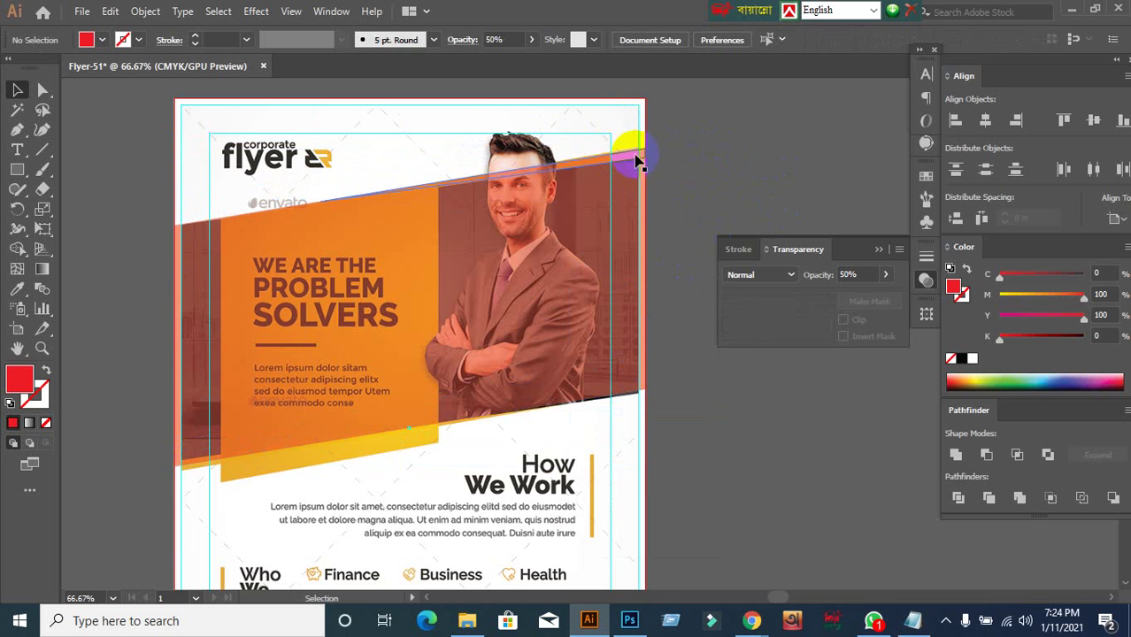
pyautogui.moveTo(650, 162); pyautogui.dragTo(319, 107)
pyautogui.click(740, 165)
pyautogui.scroll(-1, 742, 167)
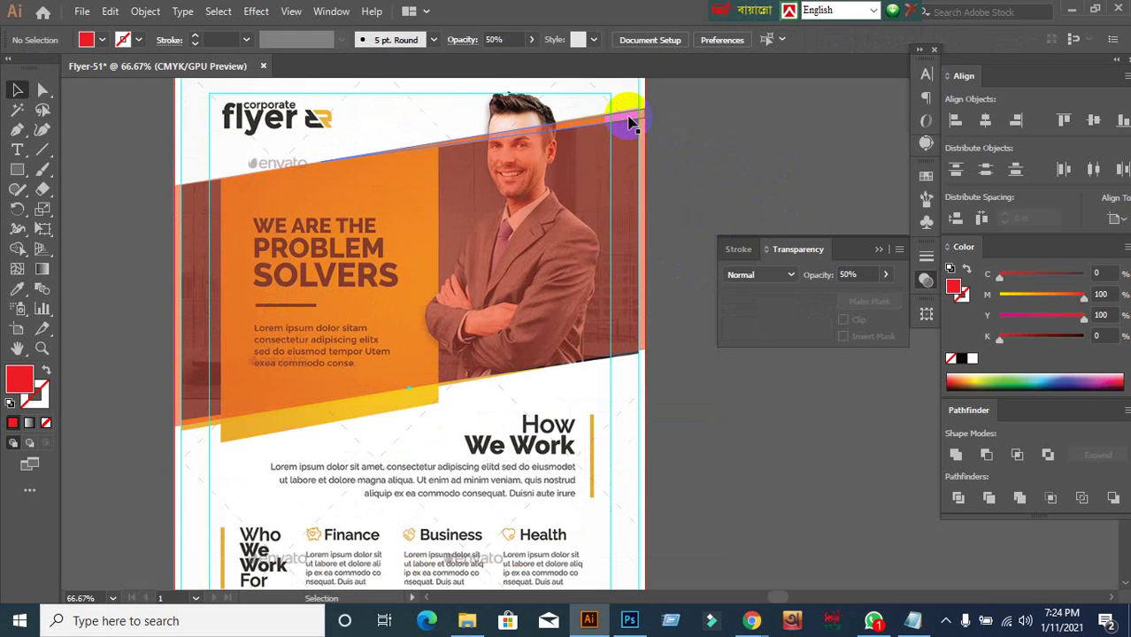
# - Move the thin strip down to How We Work and preview a reflection, then cancel it
pyautogui.moveTo(631, 122); pyautogui.dragTo(576, 429)
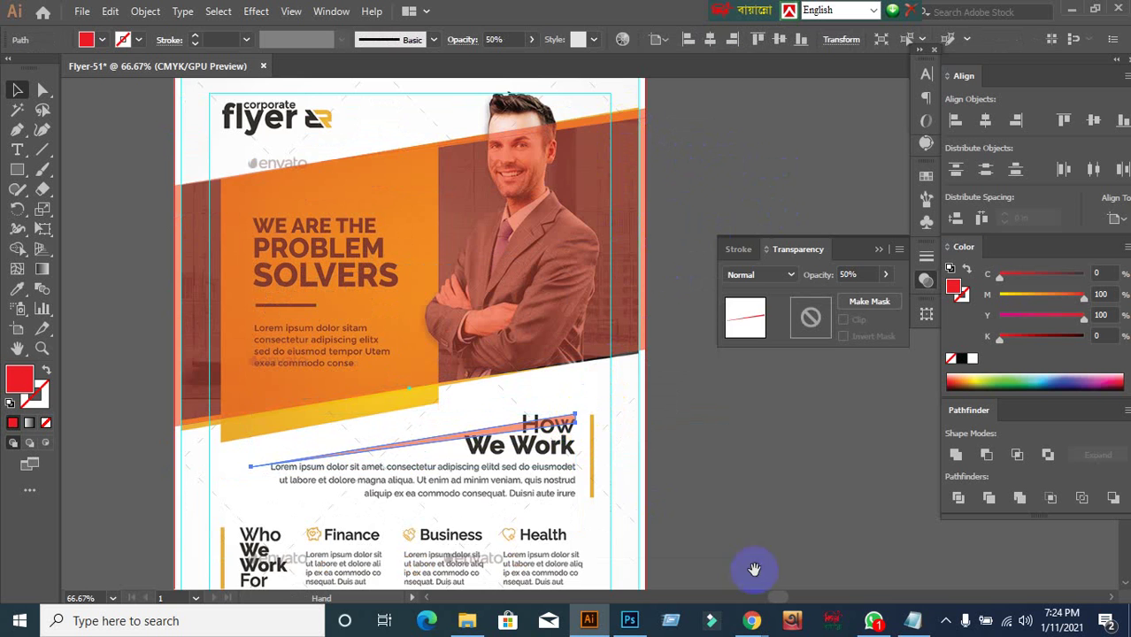
pyautogui.moveTo(755, 569); pyautogui.dragTo(728, 424)
pyautogui.click(446, 336)
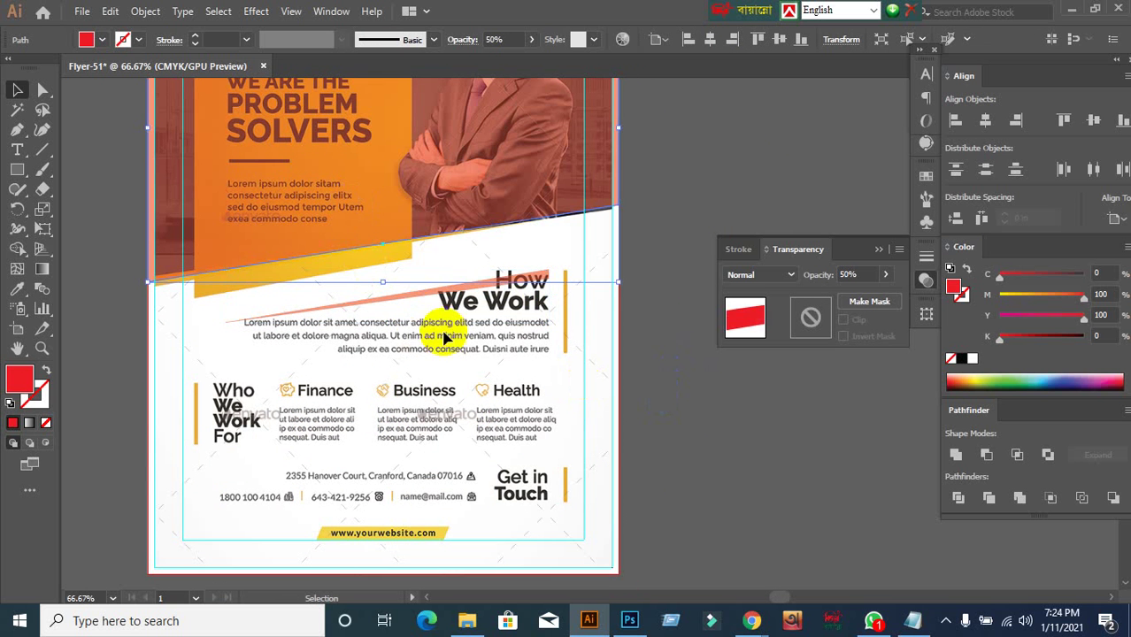
pyautogui.click(472, 285)
pyautogui.rightClick(469, 298)
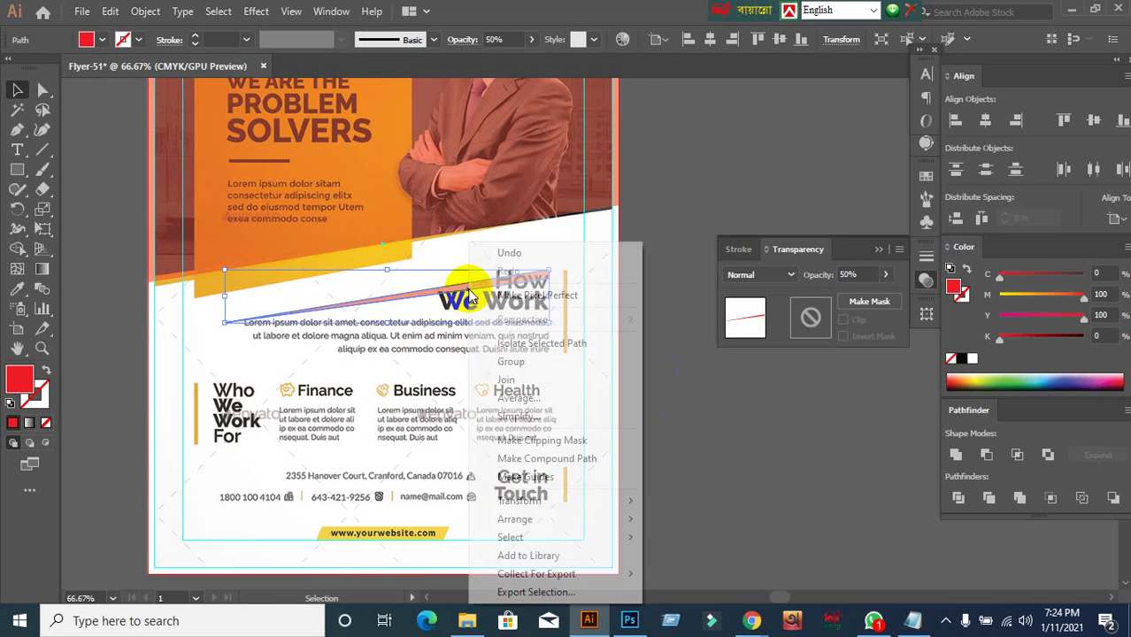
pyautogui.moveTo(519, 501)
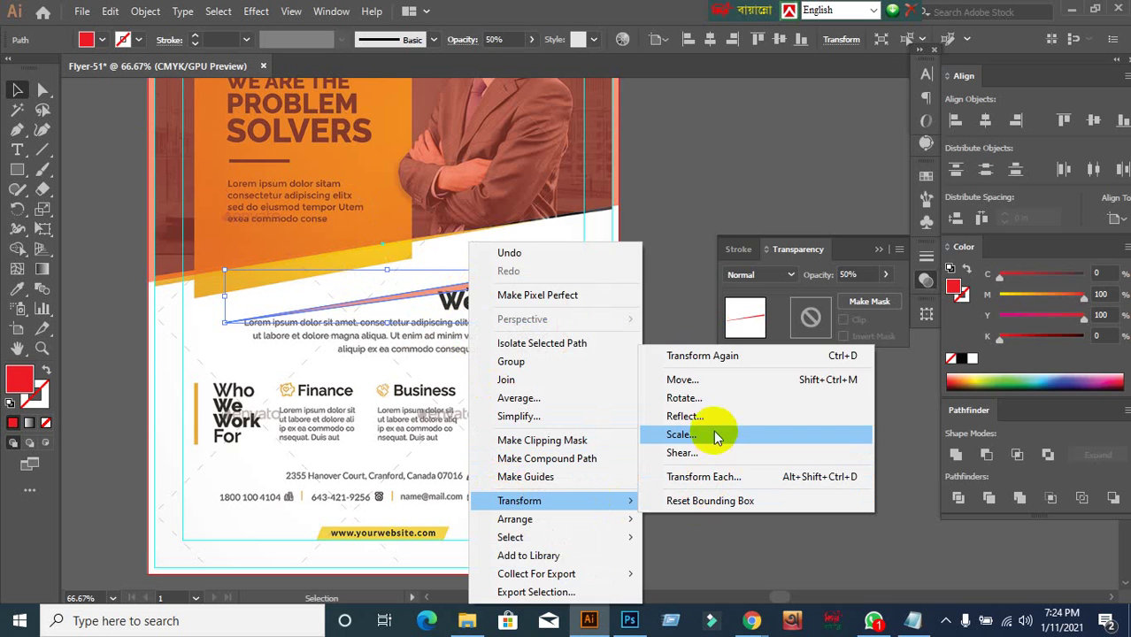
pyautogui.click(699, 417)
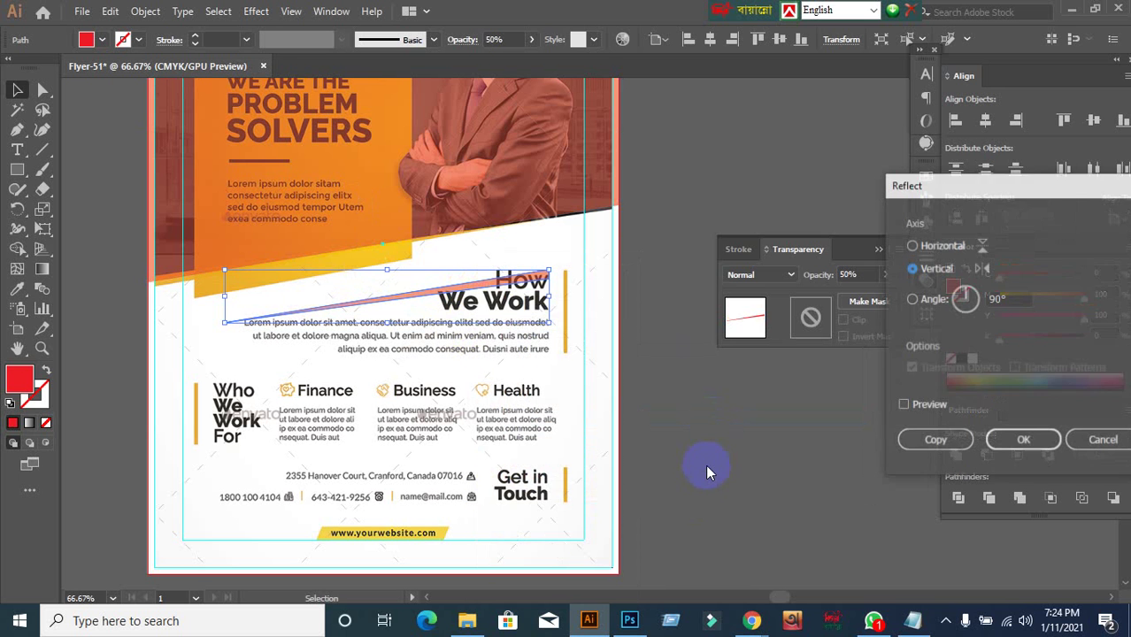
pyautogui.click(904, 407)
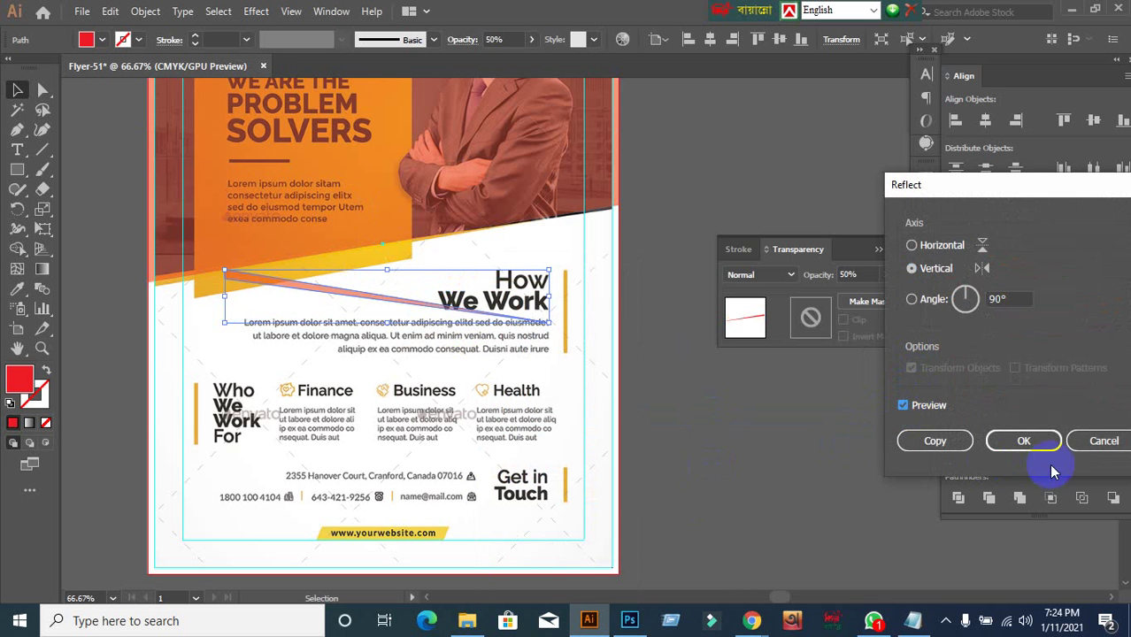
pyautogui.click(1031, 452)
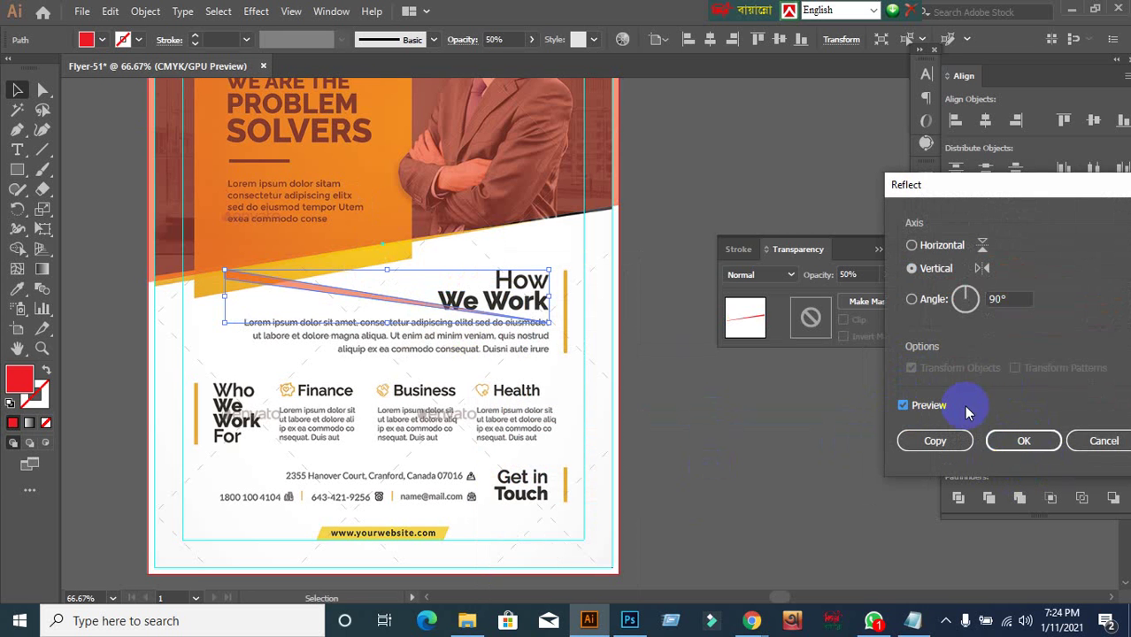
pyautogui.click(1030, 445)
pyautogui.click(1104, 441)
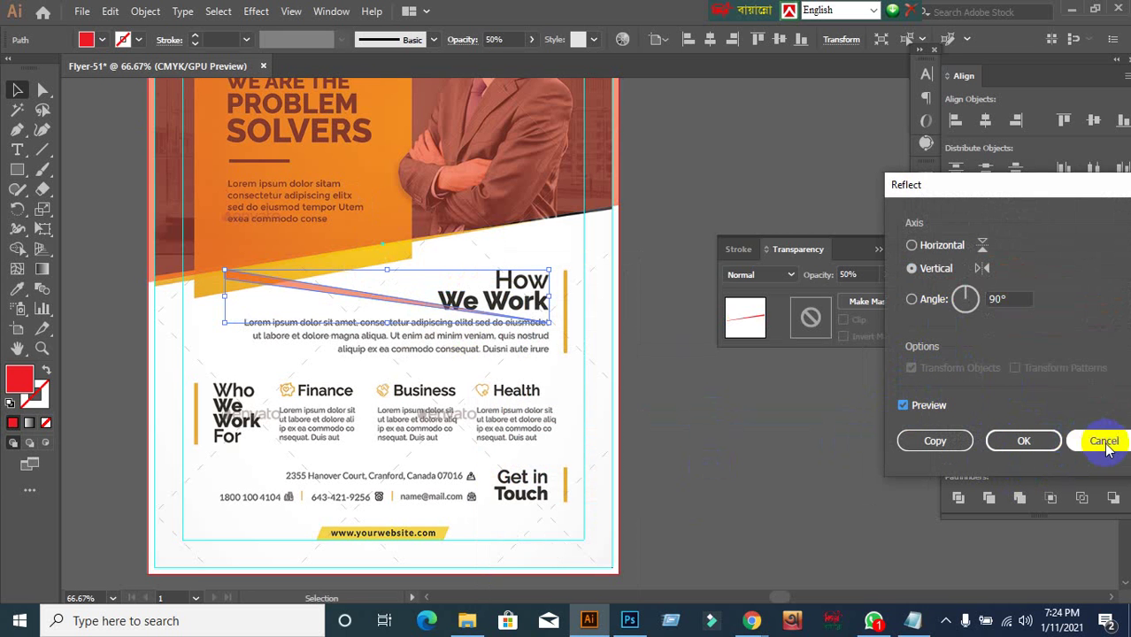
# - Align the red shape's top edge with the orange stripe, shifting it right and down
pyautogui.click(763, 151)
pyautogui.scroll(3, 620, 297)
pyautogui.scroll(2, 619, 297)
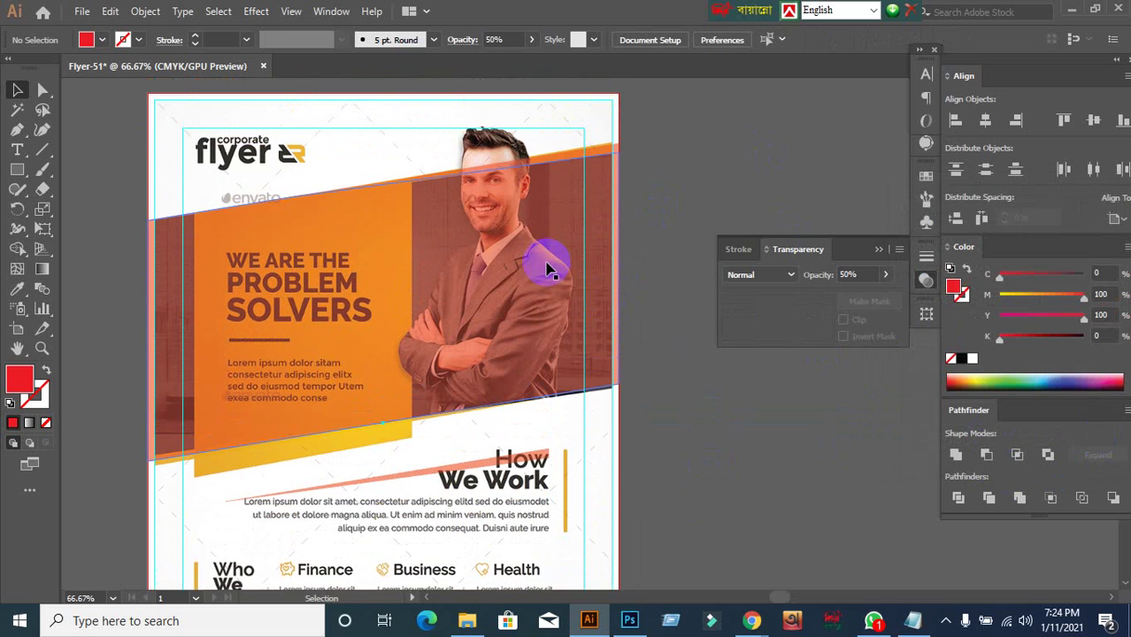
pyautogui.moveTo(543, 253); pyautogui.dragTo(664, 378)
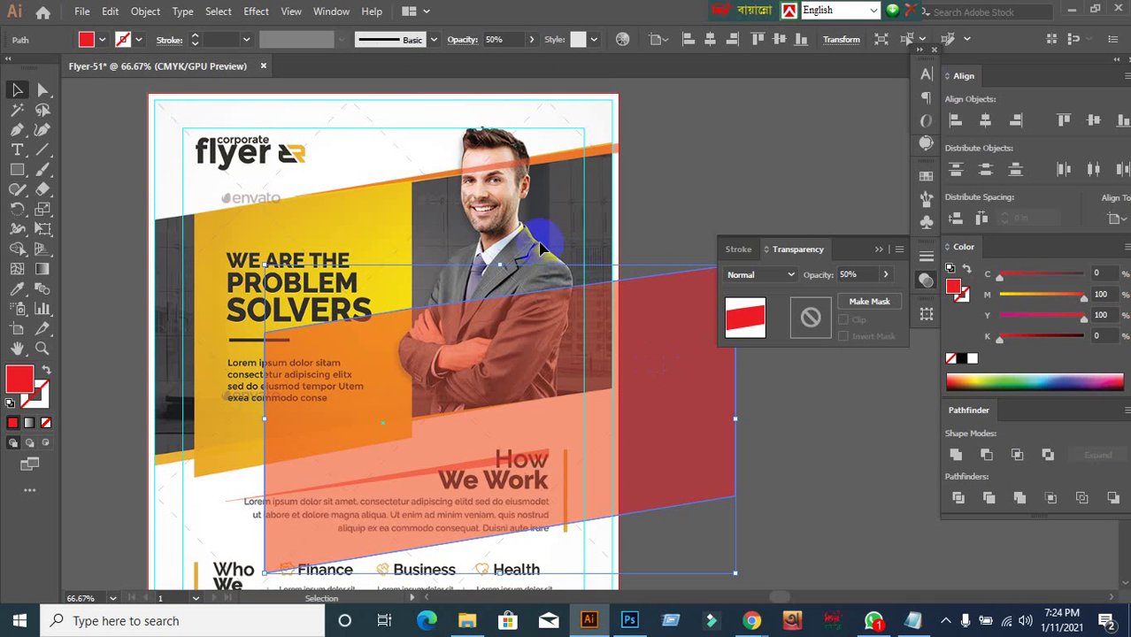
pyautogui.scroll(3, 417, 172)
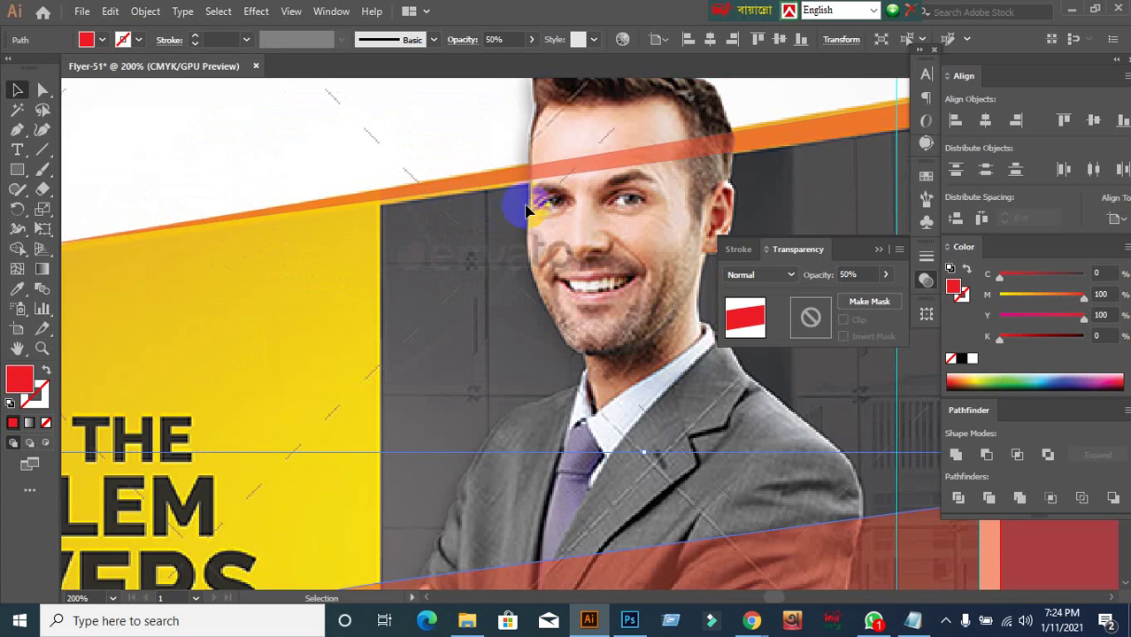
pyautogui.scroll(-1, 531, 205)
pyautogui.scroll(-1, 495, 209)
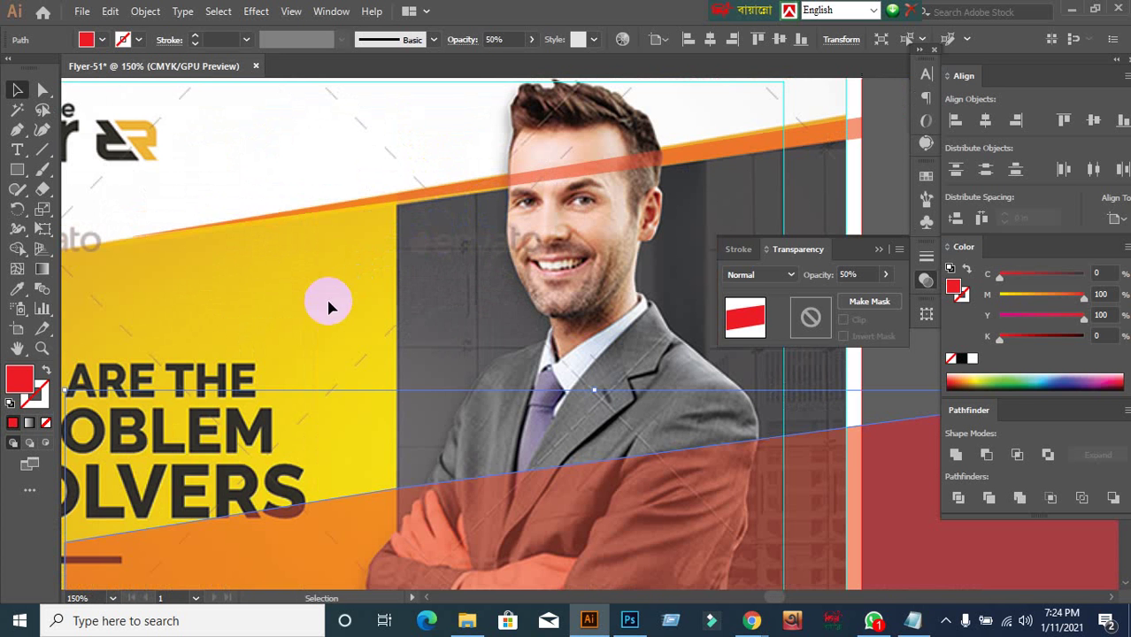
pyautogui.moveTo(497, 181); pyautogui.dragTo(412, 204)
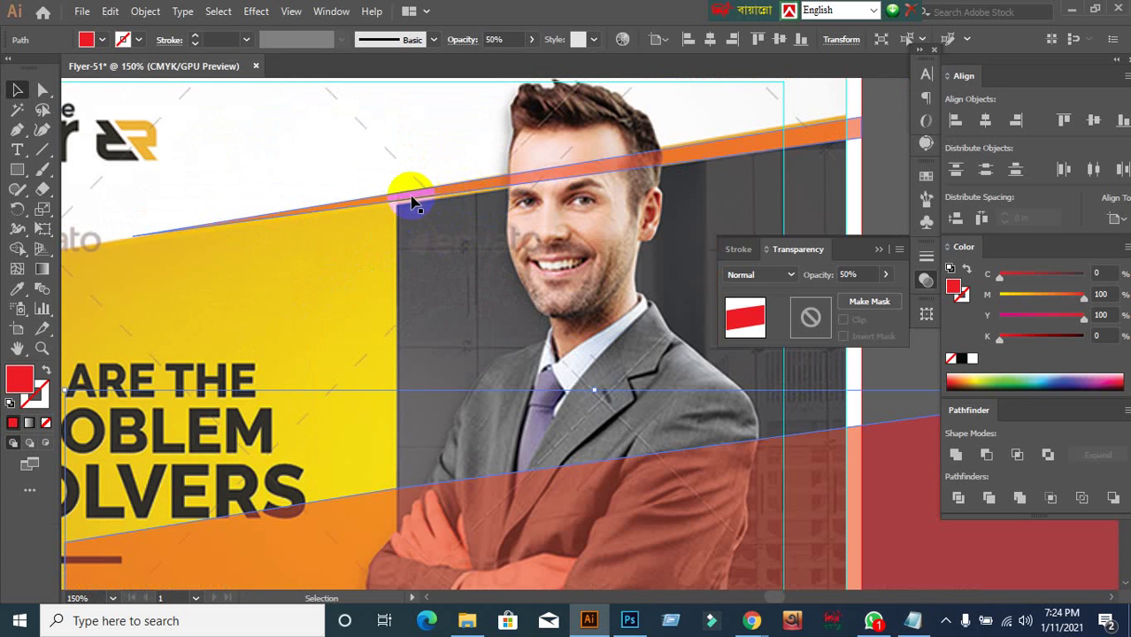
pyautogui.scroll(-2, 454, 245)
pyautogui.moveTo(639, 409); pyautogui.dragTo(751, 444)
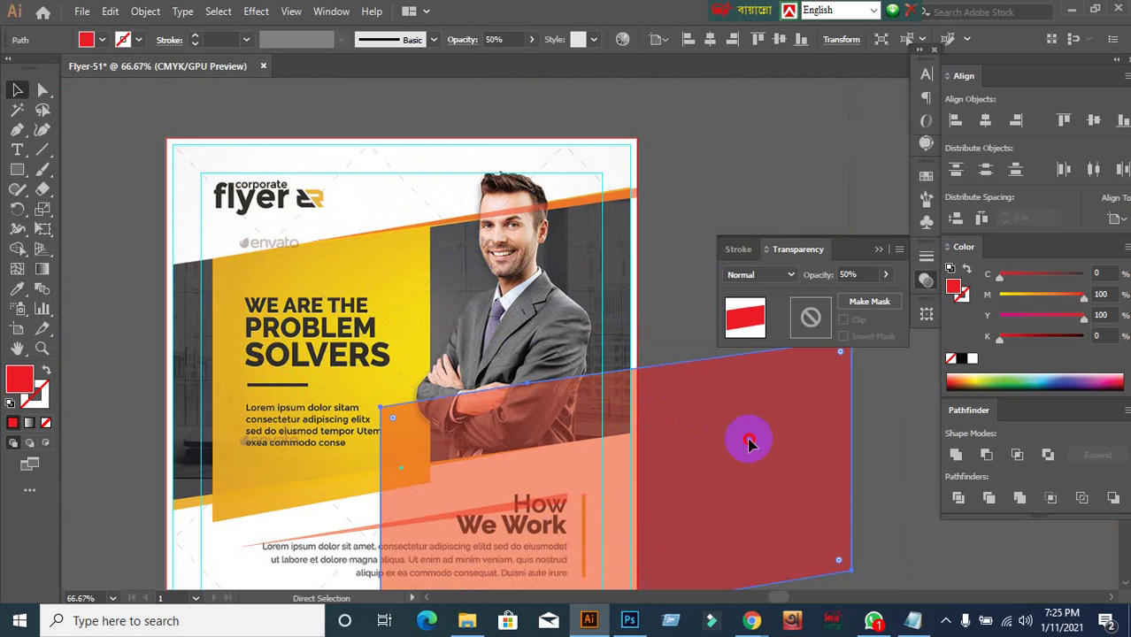
pyautogui.click(750, 439)
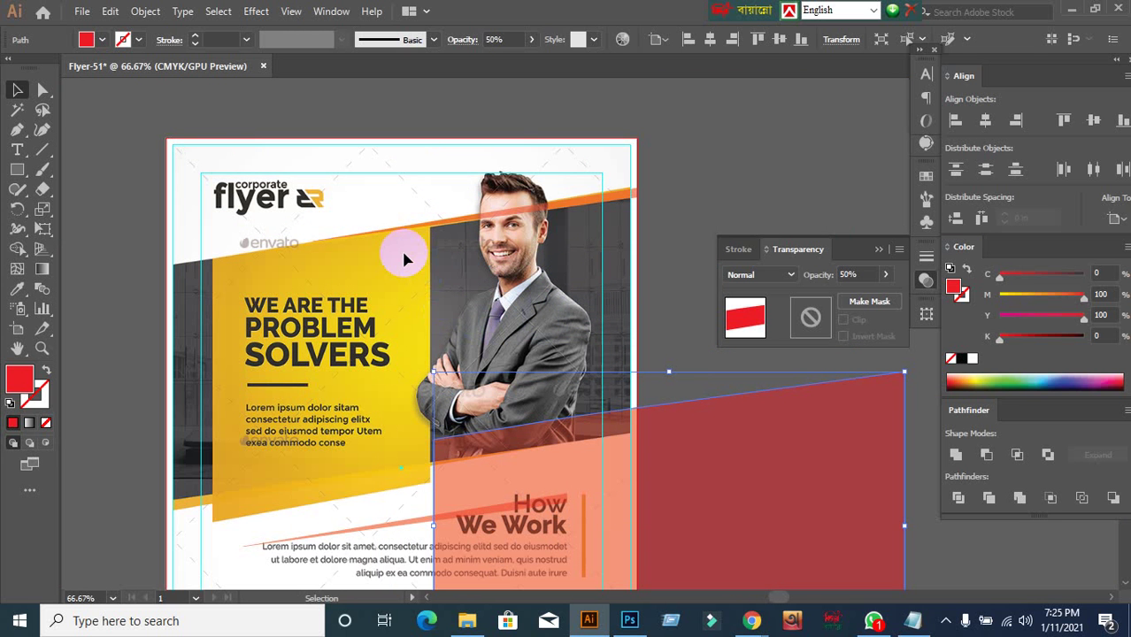
# - Move the thin red band up across the face in the photo
pyautogui.scroll(3, 556, 254)
pyautogui.scroll(-3, 560, 227)
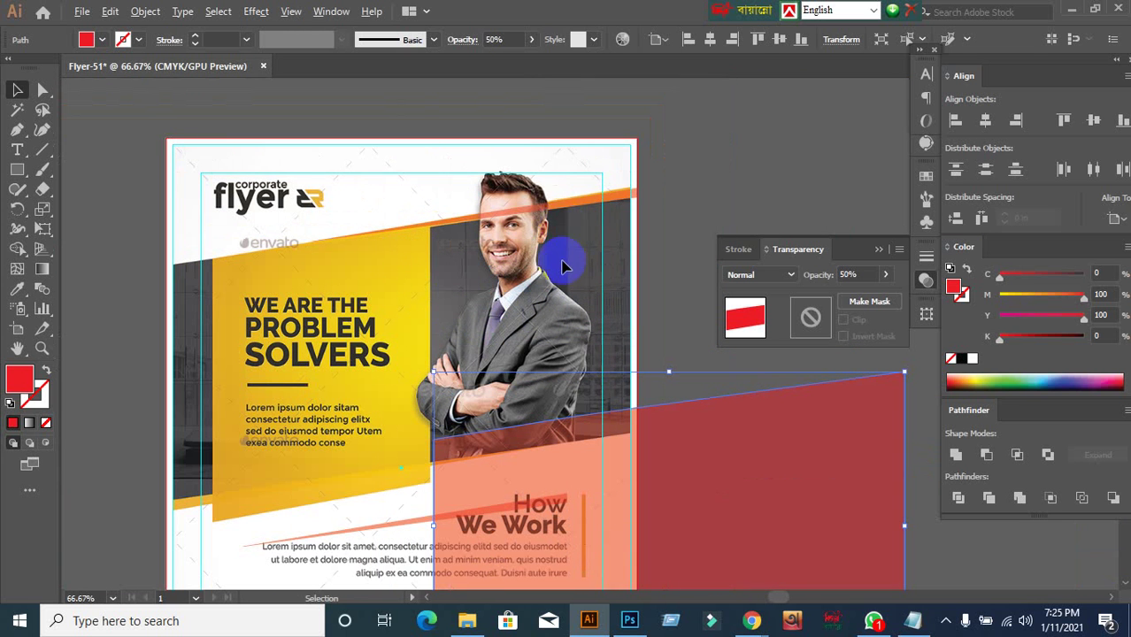
pyautogui.click(639, 183)
pyautogui.scroll(3, 619, 189)
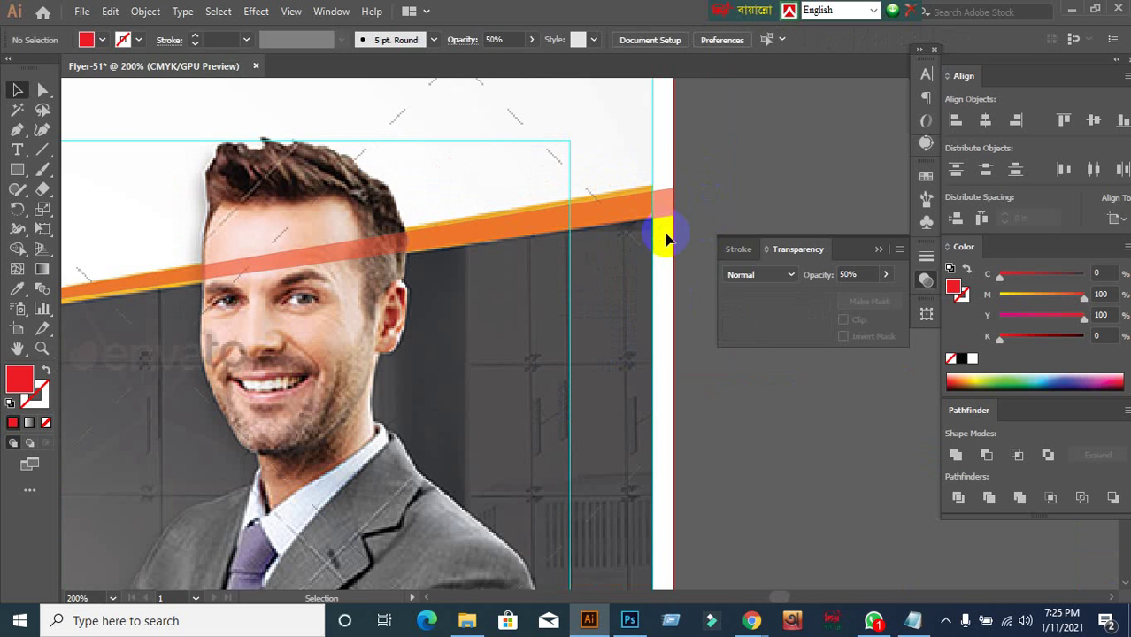
pyautogui.moveTo(627, 210); pyautogui.dragTo(629, 148)
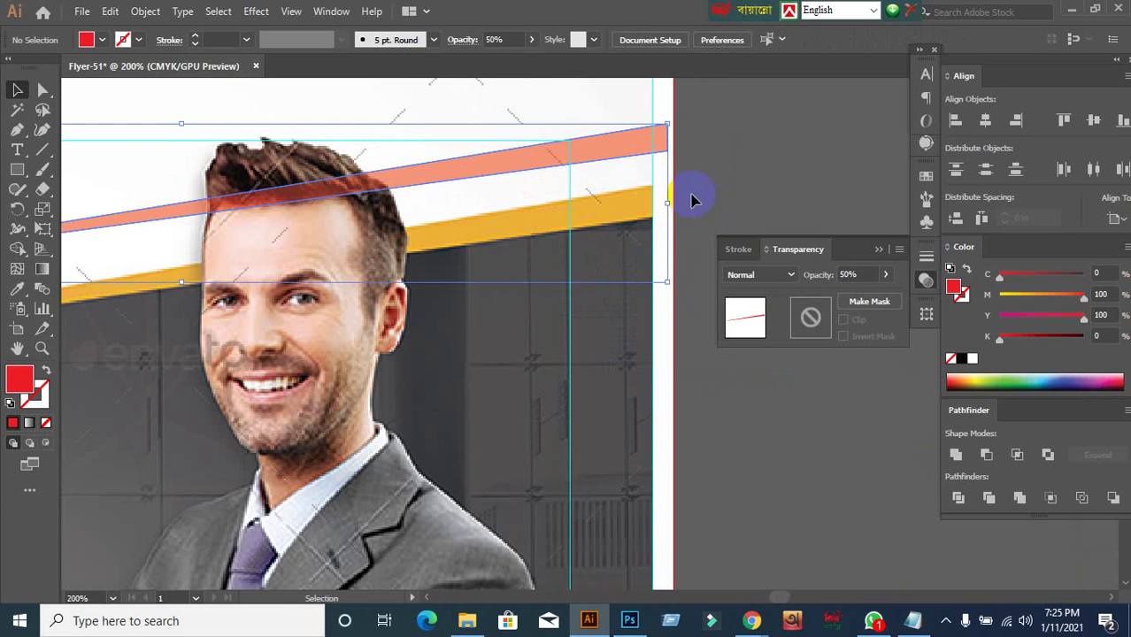
pyautogui.click(743, 189)
# - Bring the flyer's lower sections into view and select the thin stripe above How We Work
pyautogui.moveTo(520, 334); pyautogui.dragTo(813, 220)
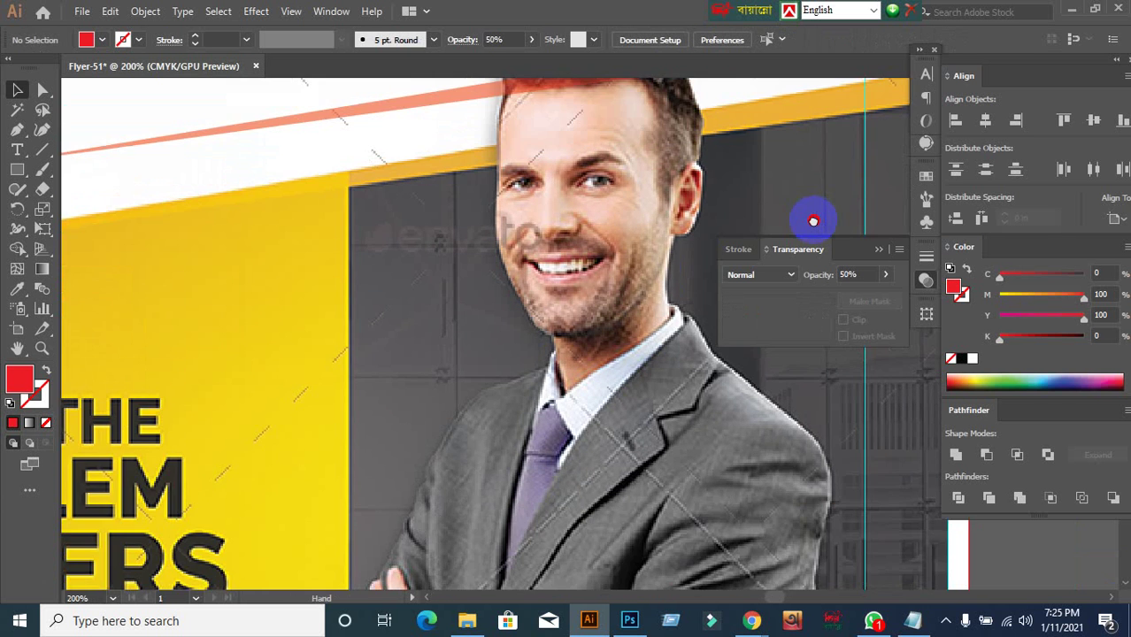
pyautogui.scroll(-3, 606, 253)
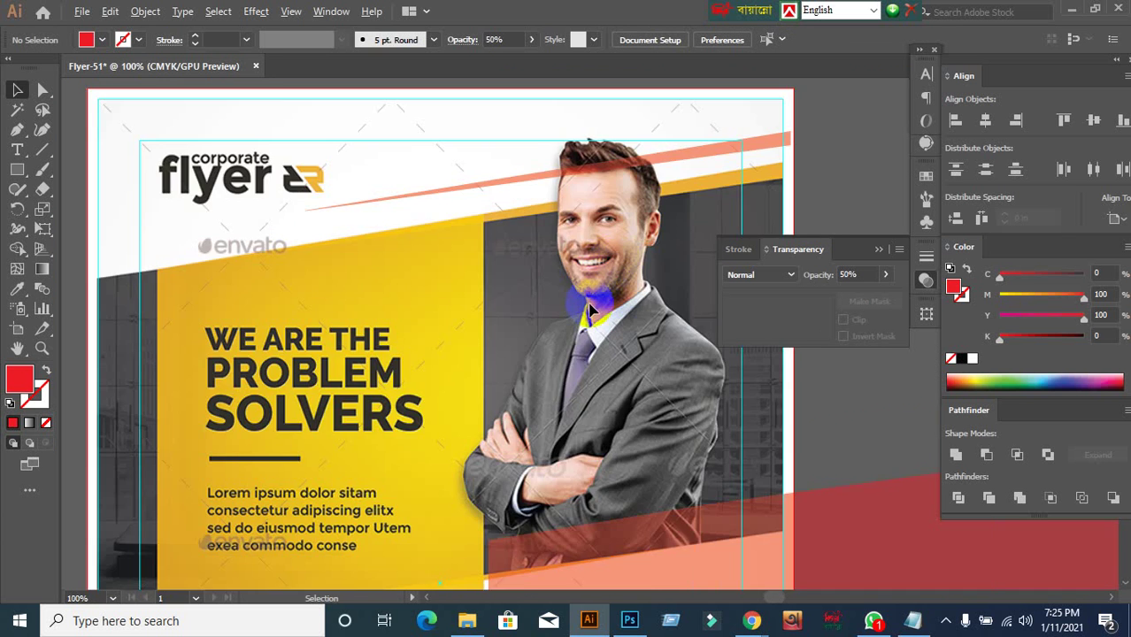
pyautogui.moveTo(605, 336); pyautogui.dragTo(498, 242)
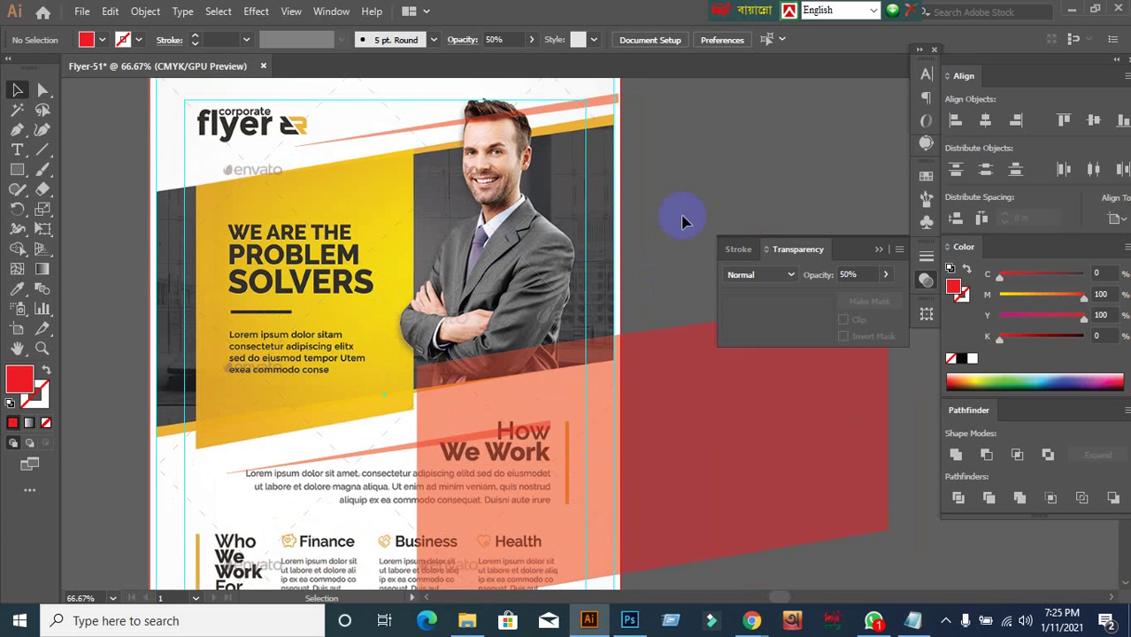
pyautogui.press('a')
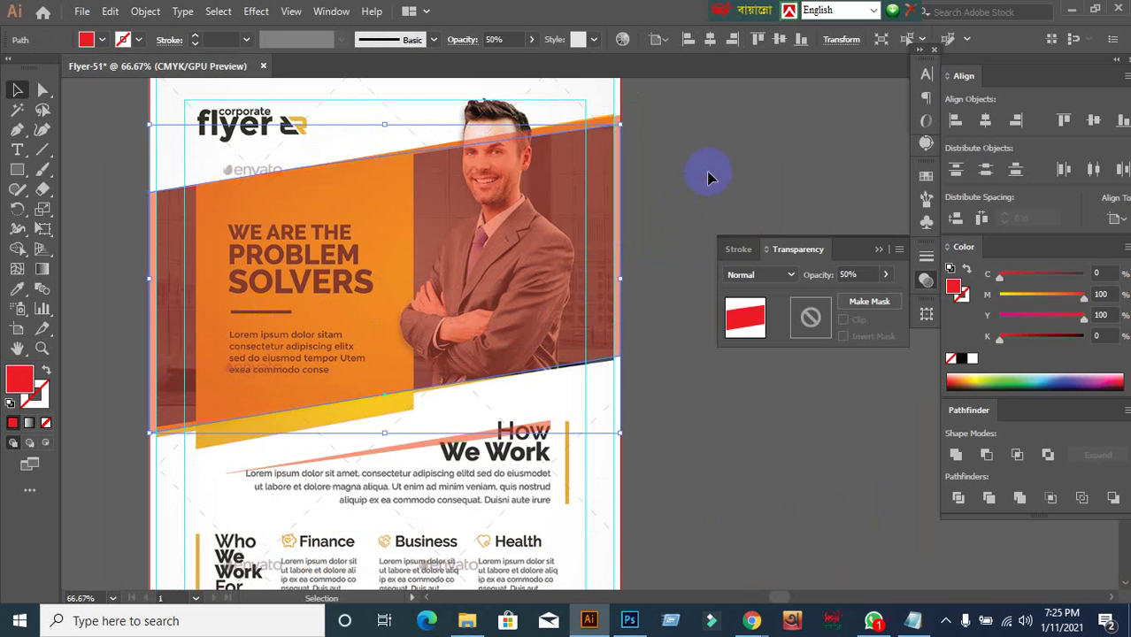
pyautogui.moveTo(440, 476); pyautogui.dragTo(456, 416)
pyautogui.click(419, 386)
pyautogui.scroll(2, 456, 434)
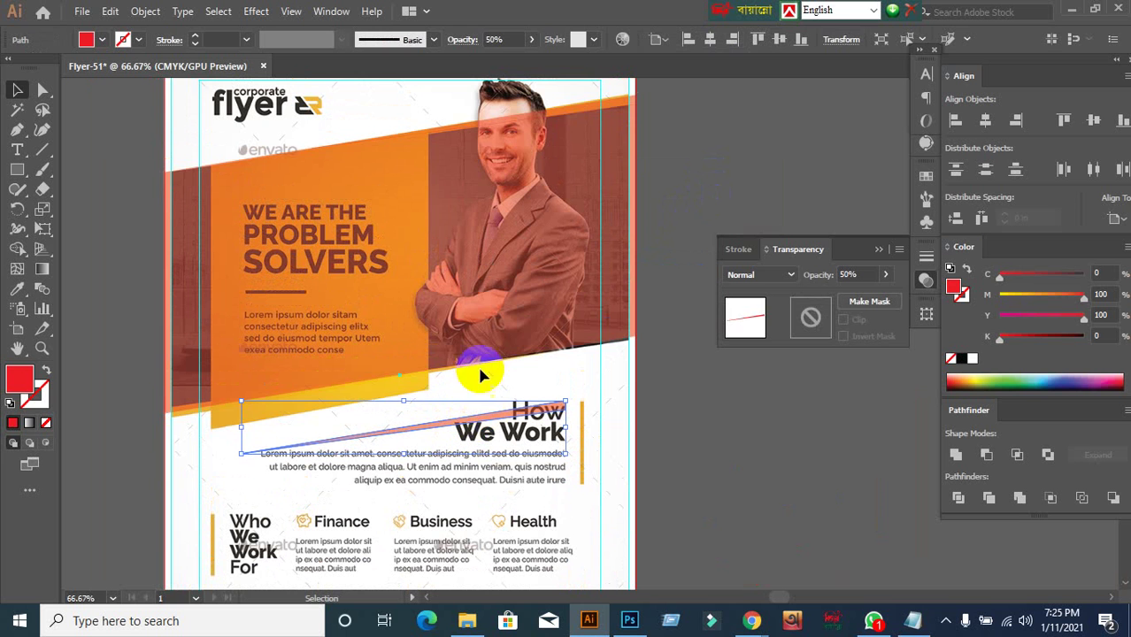
# - Reflect the stripe above How We Work across the vertical axis
pyautogui.click(732, 412)
pyautogui.click(468, 419)
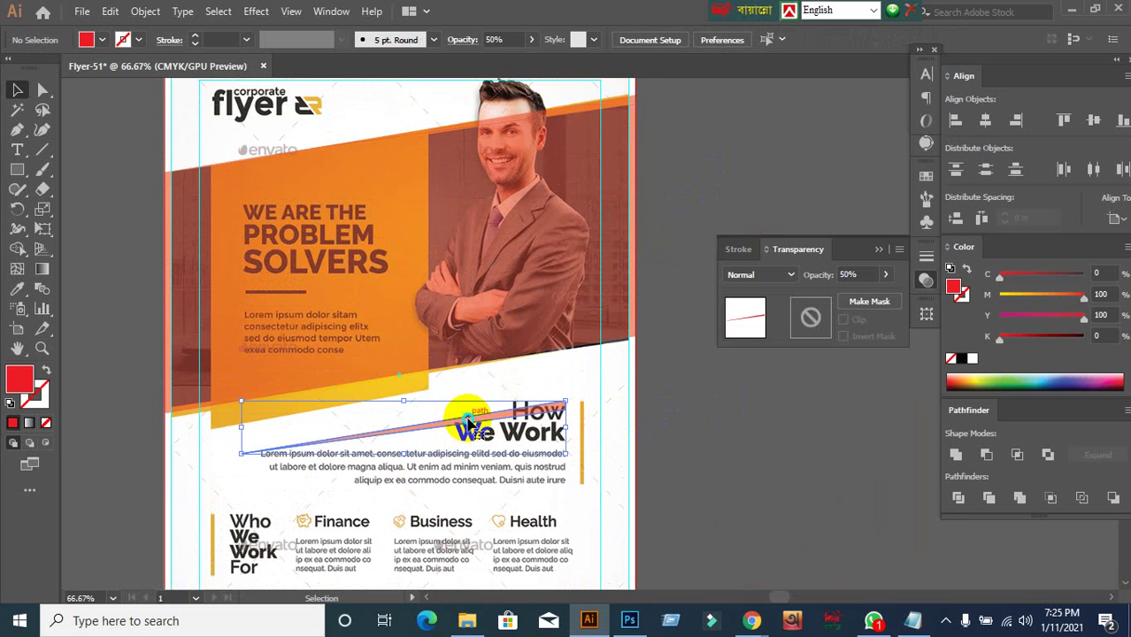
pyautogui.rightClick(466, 417)
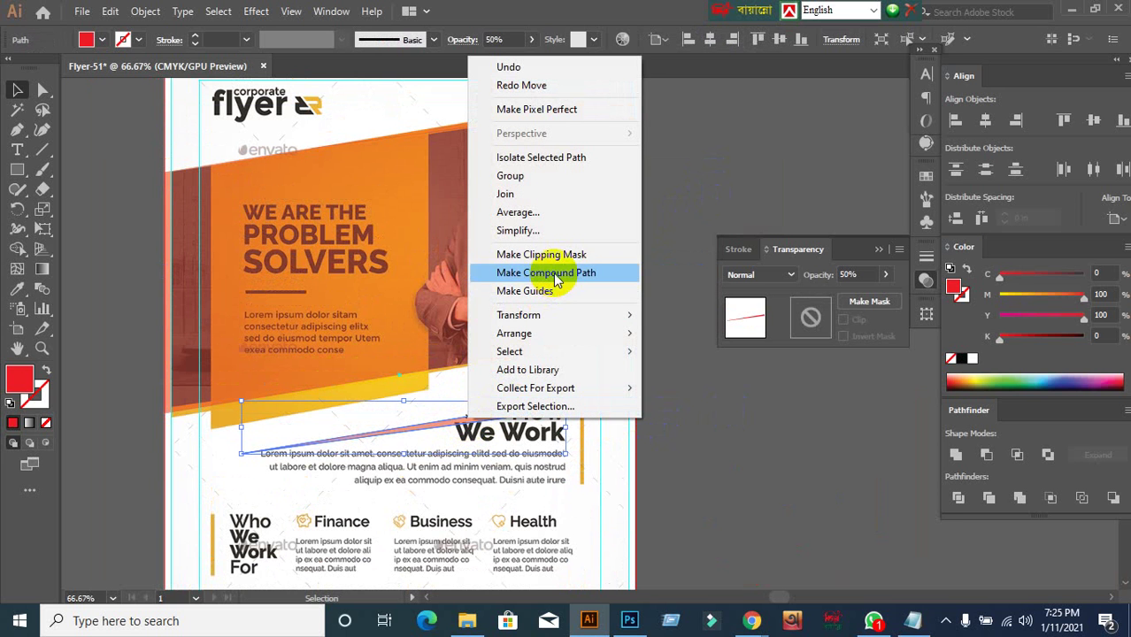
pyautogui.moveTo(519, 315)
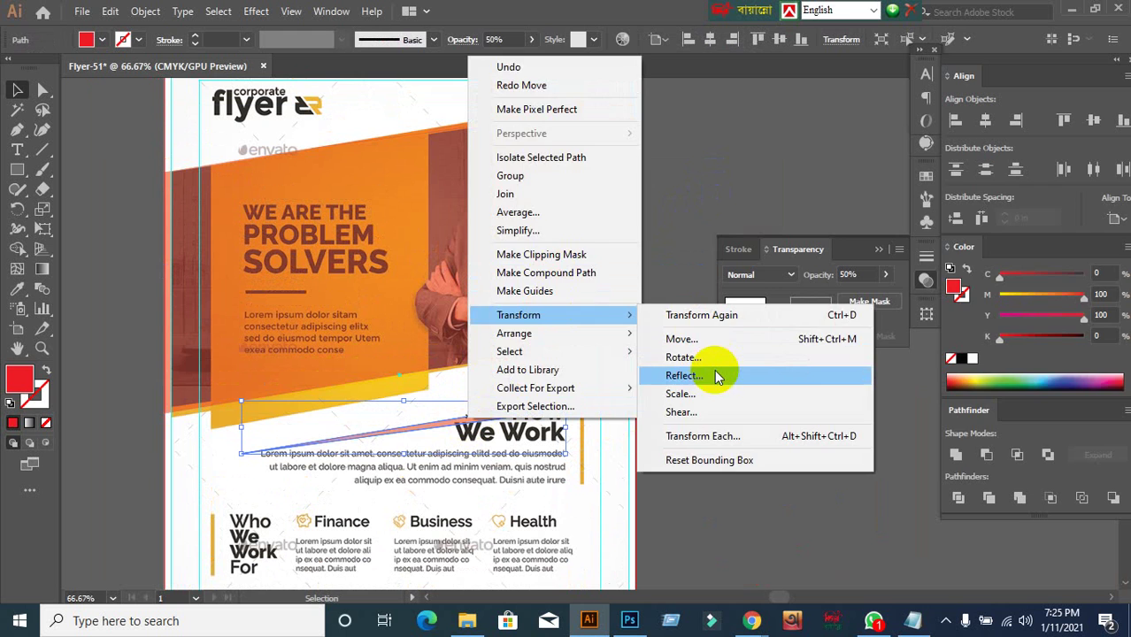
pyautogui.click(717, 376)
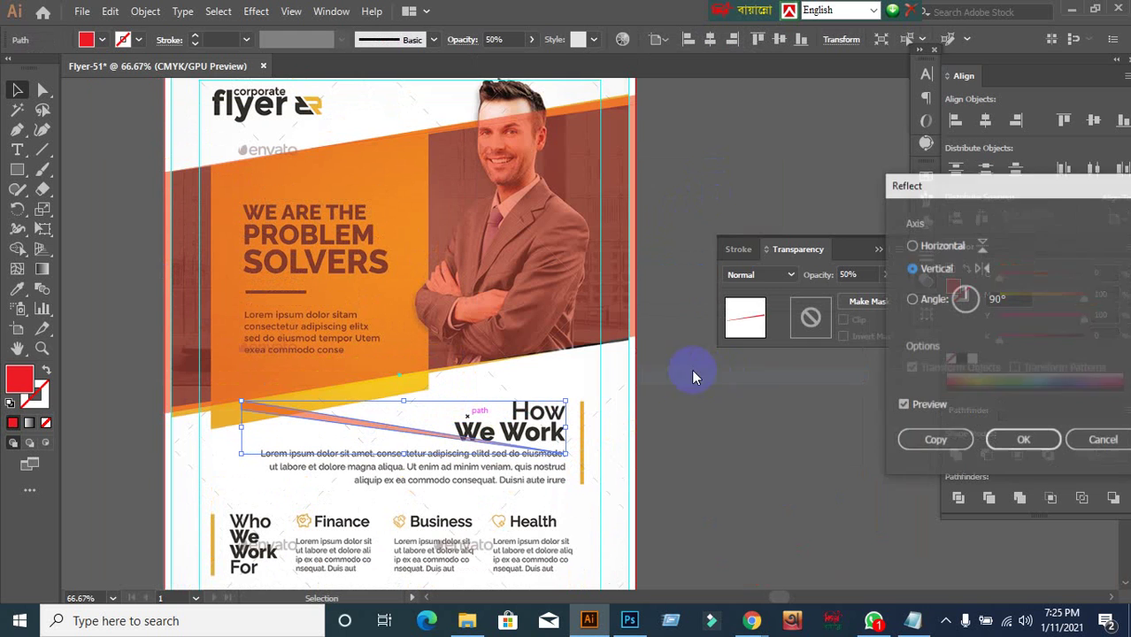
pyautogui.click(912, 247)
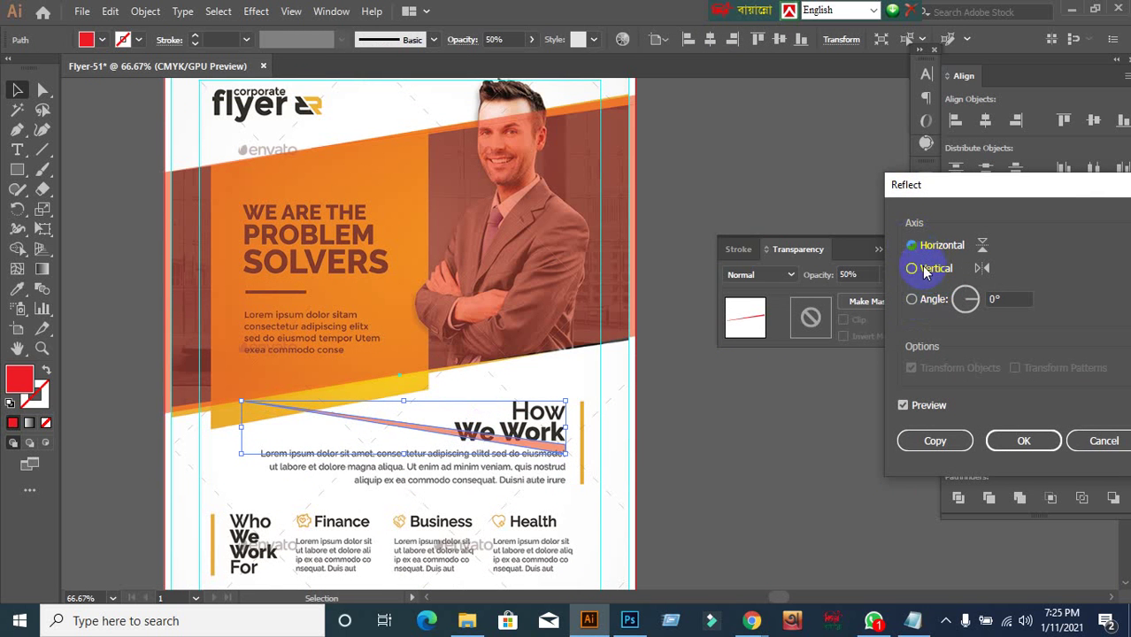
pyautogui.click(913, 270)
pyautogui.click(1023, 441)
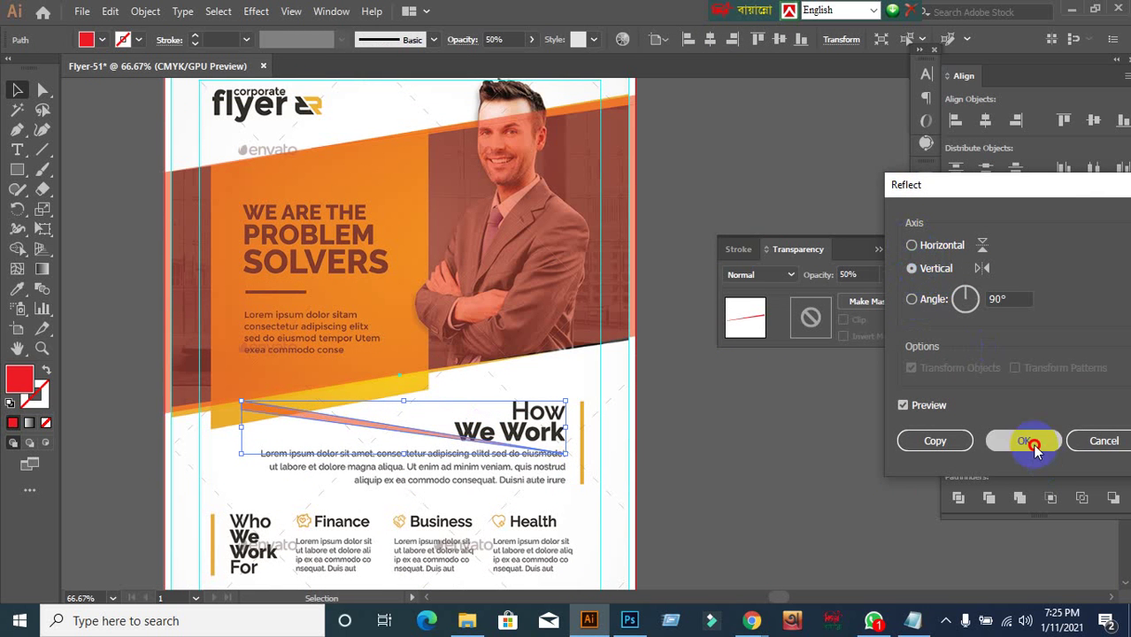
# - Reflect the stripe again across the horizontal axis so its wide end is on the left
pyautogui.rightClick(385, 425)
pyautogui.moveTo(434, 317)
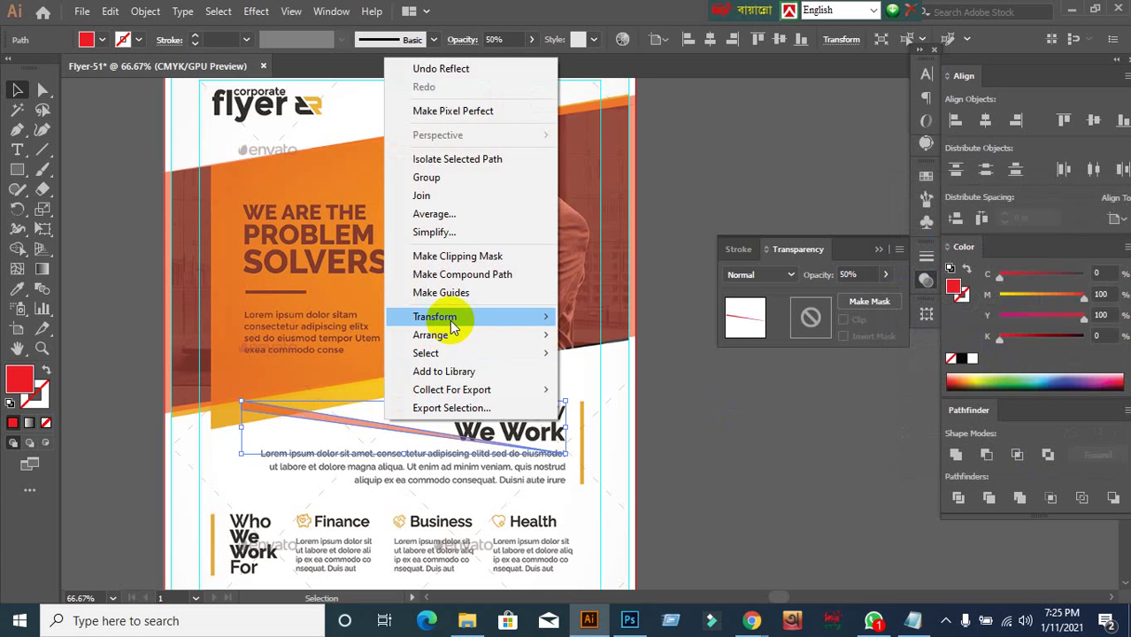
pyautogui.click(577, 377)
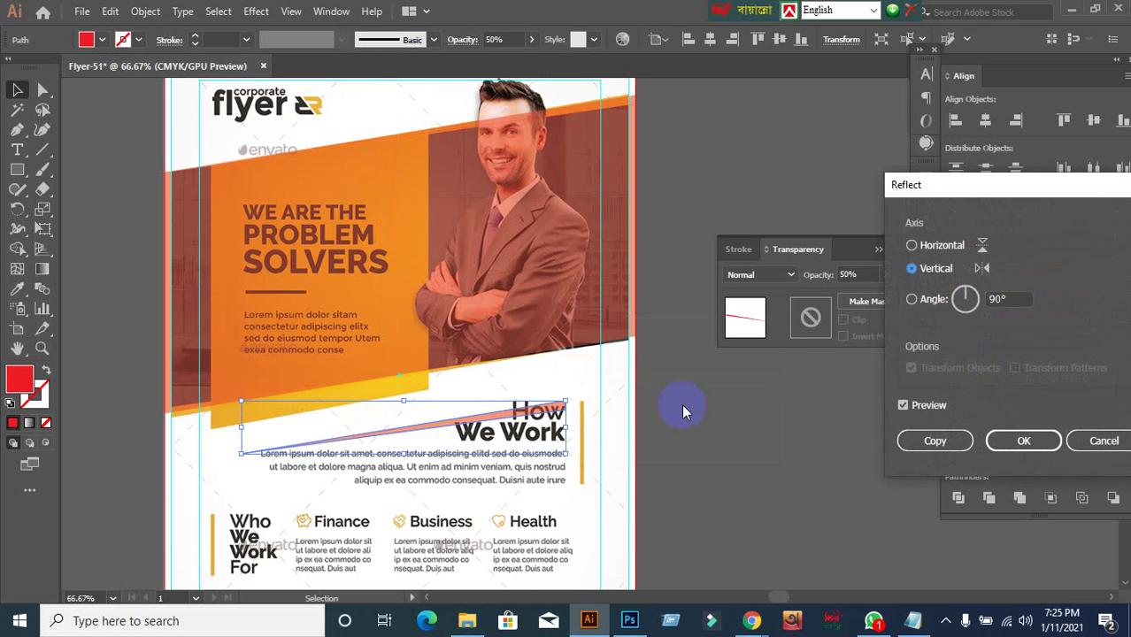
pyautogui.click(912, 247)
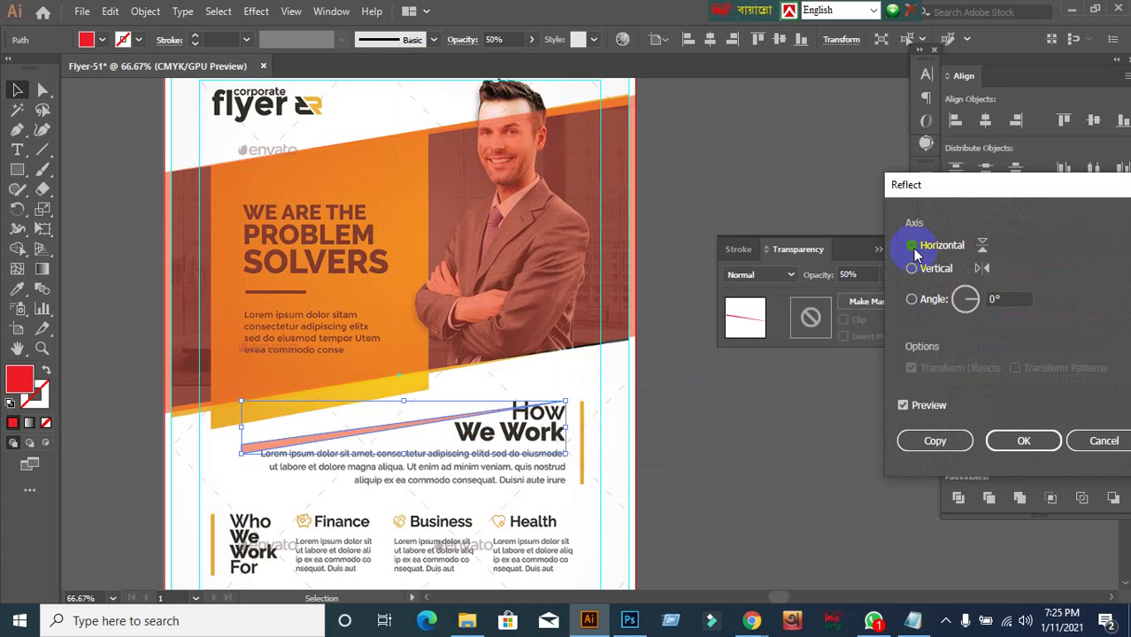
pyautogui.click(1030, 451)
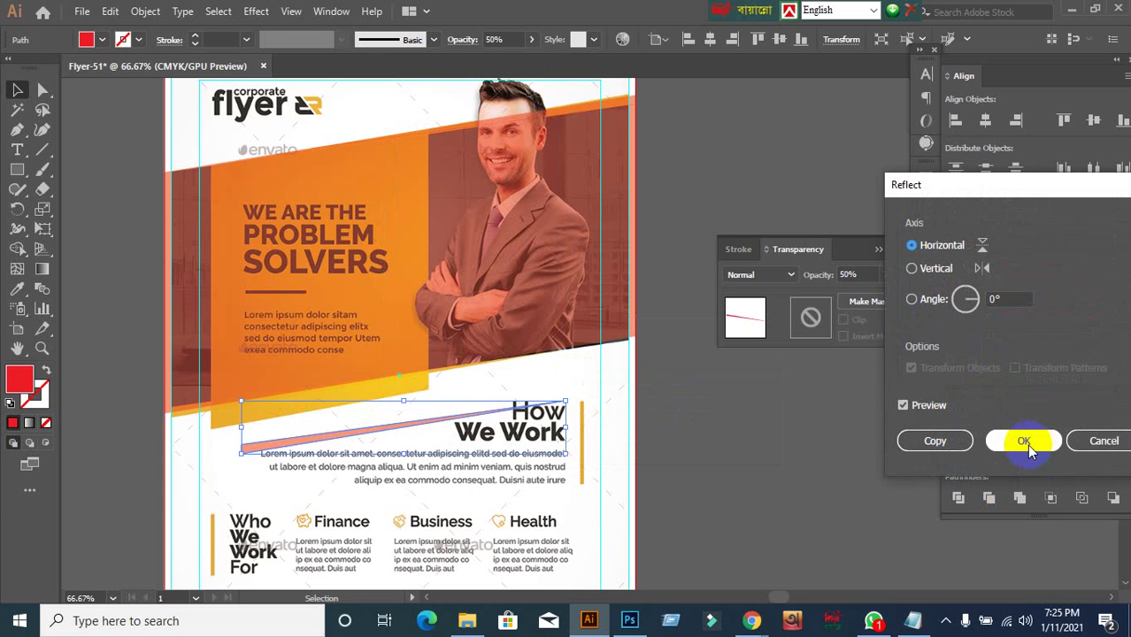
pyautogui.click(124, 495)
pyautogui.keyDown('ctrl'); pyautogui.click(171, 461); pyautogui.keyUp('ctrl')
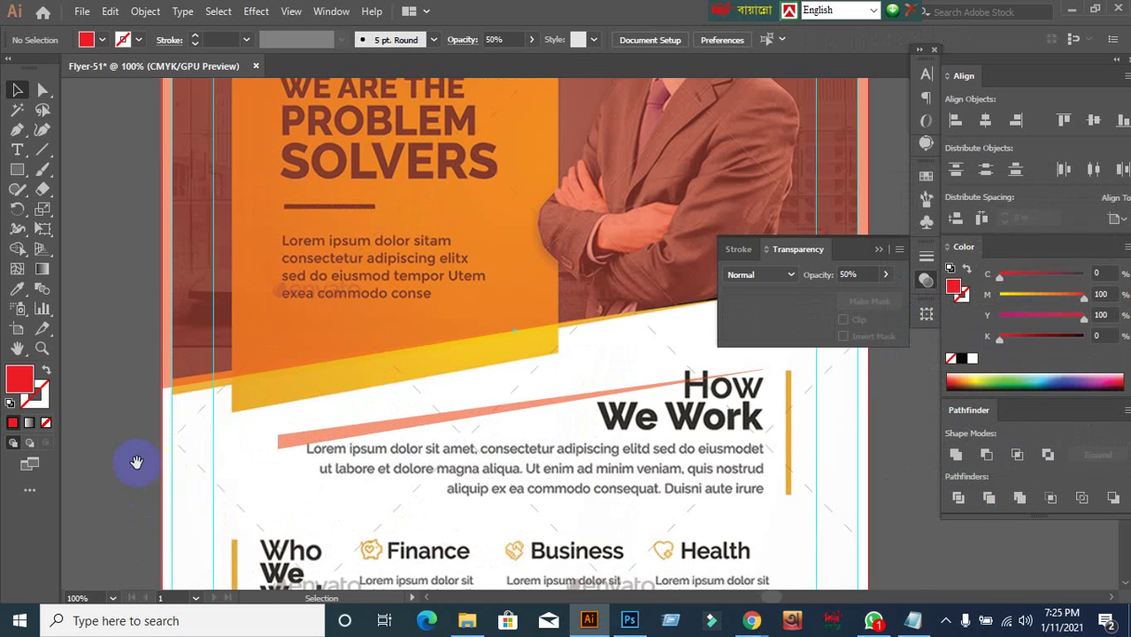
# - Move the salmon stripe to the flyer's left edge just under the slanted band
pyautogui.moveTo(136, 461); pyautogui.dragTo(184, 474)
pyautogui.moveTo(335, 458); pyautogui.dragTo(224, 421)
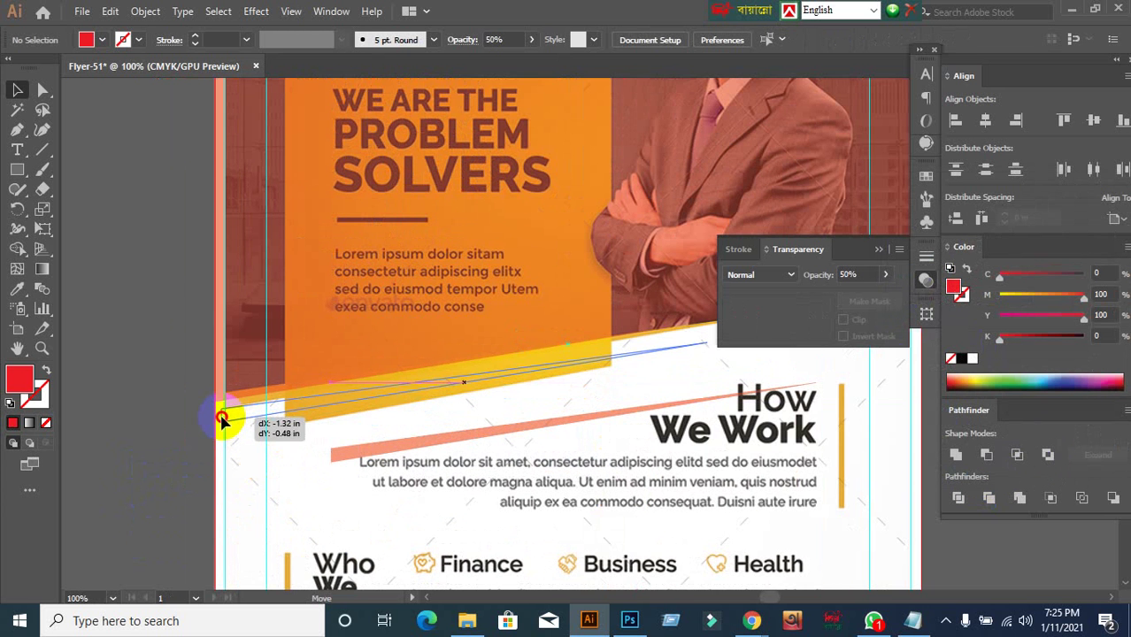
pyautogui.moveTo(223, 421); pyautogui.dragTo(215, 411)
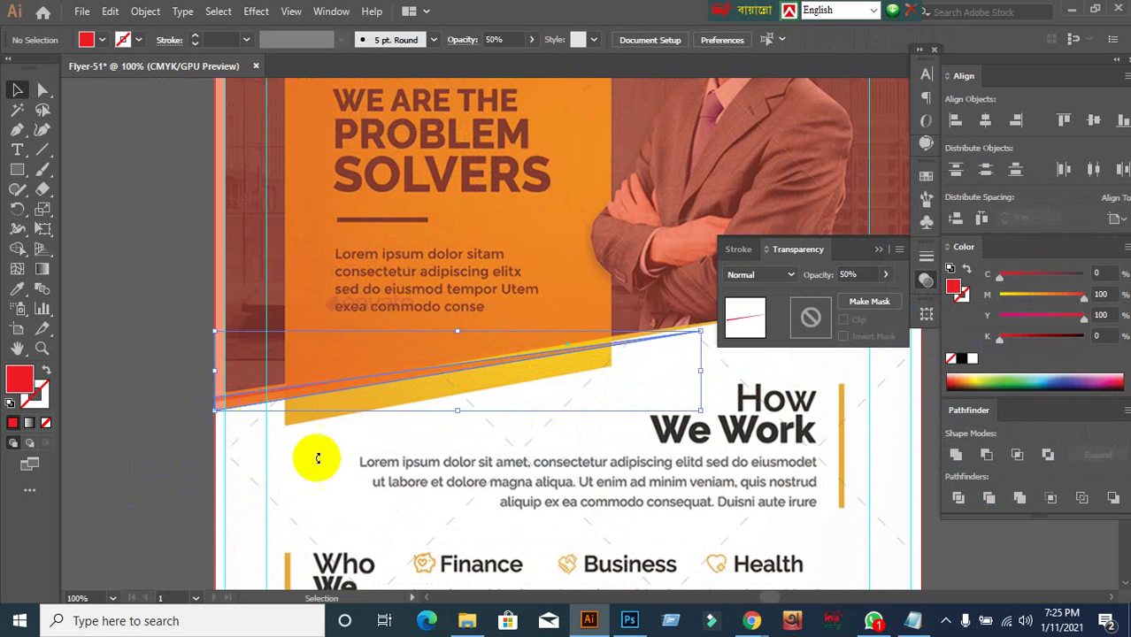
pyautogui.scroll(2, 433, 429)
pyautogui.scroll(-1, 457, 479)
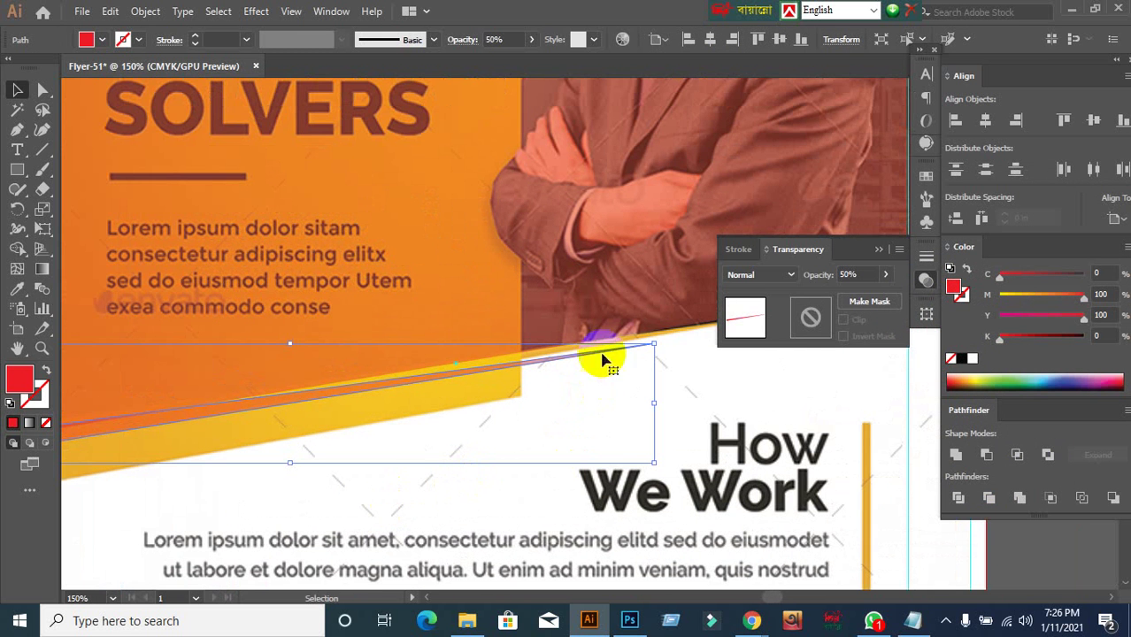
pyautogui.moveTo(575, 359); pyautogui.dragTo(576, 366)
pyautogui.scroll(-2, 588, 410)
pyautogui.scroll(-2, 412, 467)
# - Reposition the thin salmon stripe slightly and select the large slanted band
pyautogui.click(277, 484)
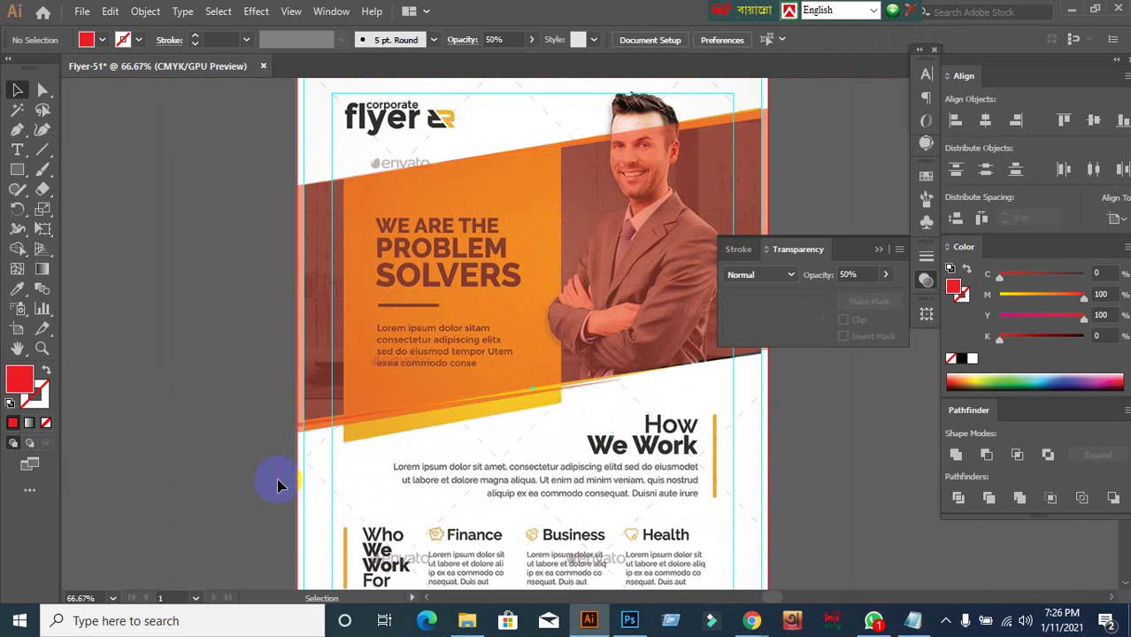
pyautogui.click(303, 434)
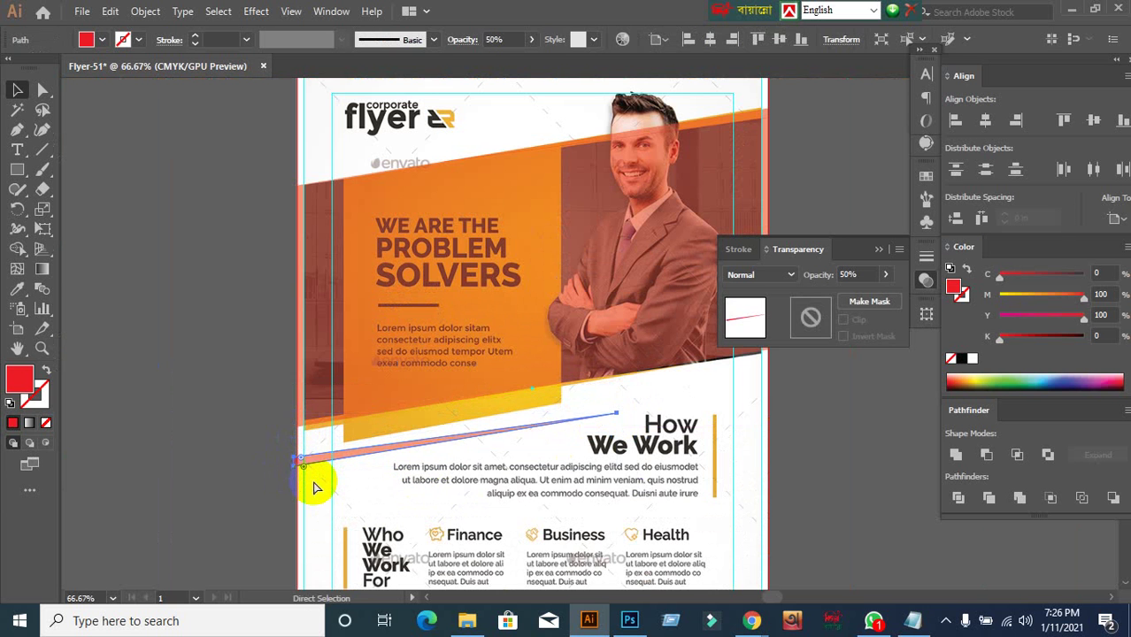
pyautogui.click(243, 487)
pyautogui.scroll(4, 386, 438)
pyautogui.scroll(-1, 381, 447)
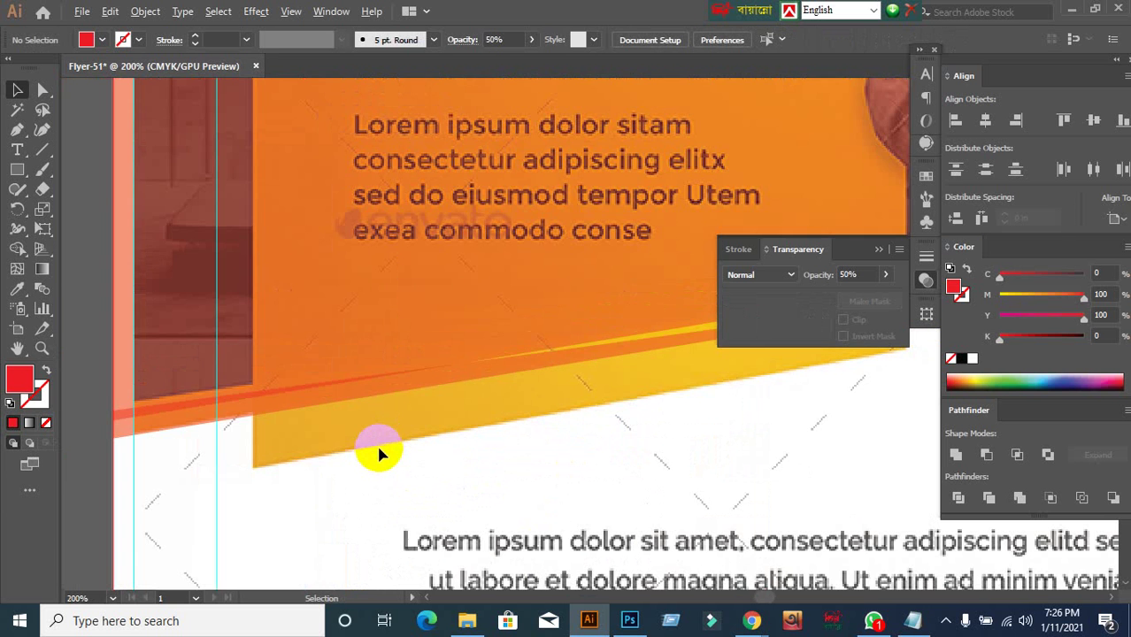
pyautogui.scroll(-1, 295, 440)
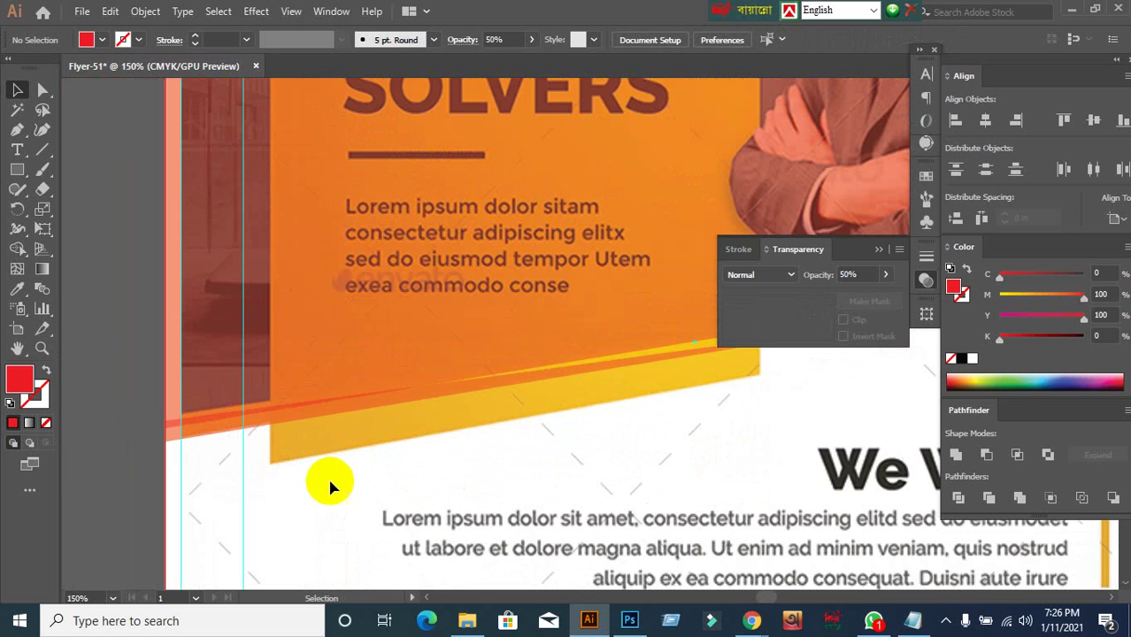
pyautogui.click(339, 414)
pyautogui.moveTo(316, 419)
pyautogui.mouseDown()
pyautogui.moveTo(315, 429)
pyautogui.moveTo(257, 424)
pyautogui.mouseUp()
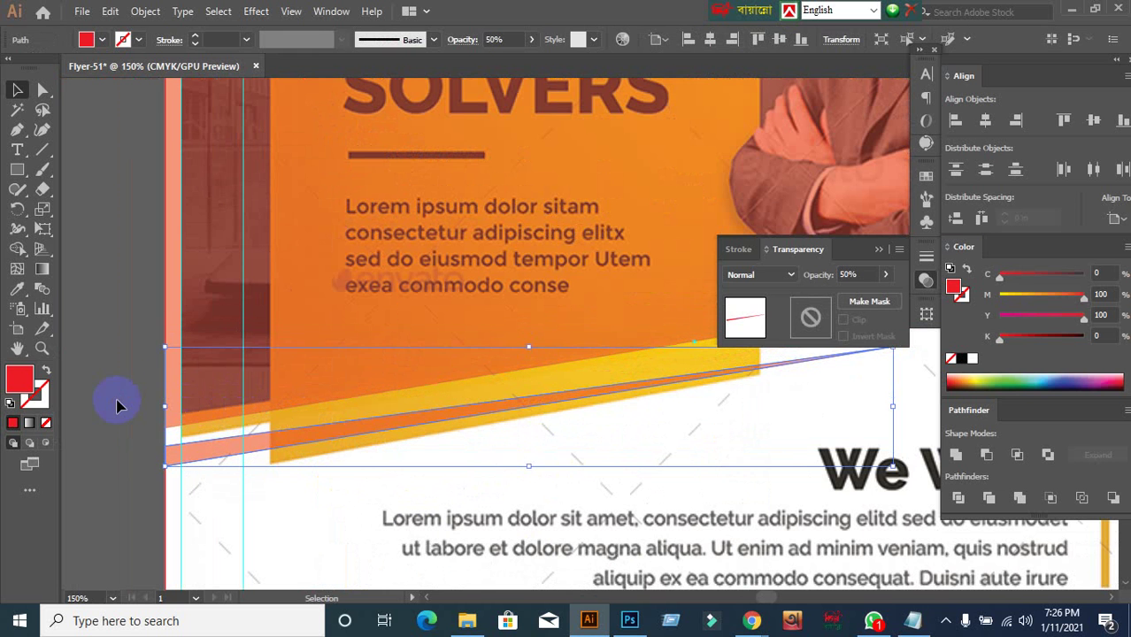
pyautogui.click(200, 323)
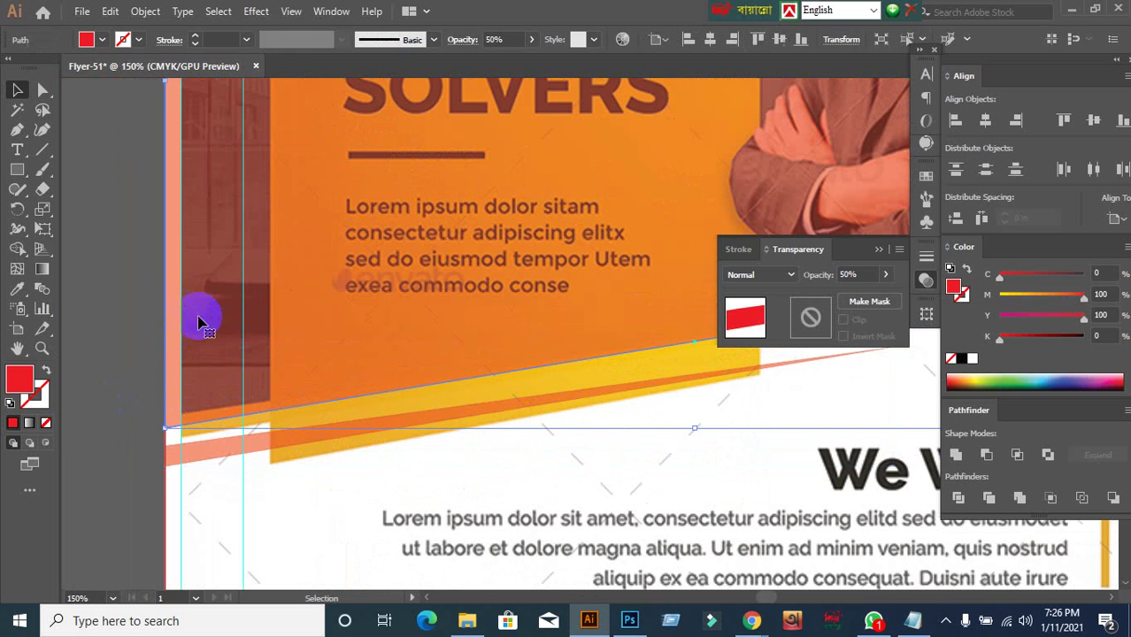
# - Set the band's opacity to 100
pyautogui.click(863, 275)
pyautogui.write('100')
pyautogui.press('Return')
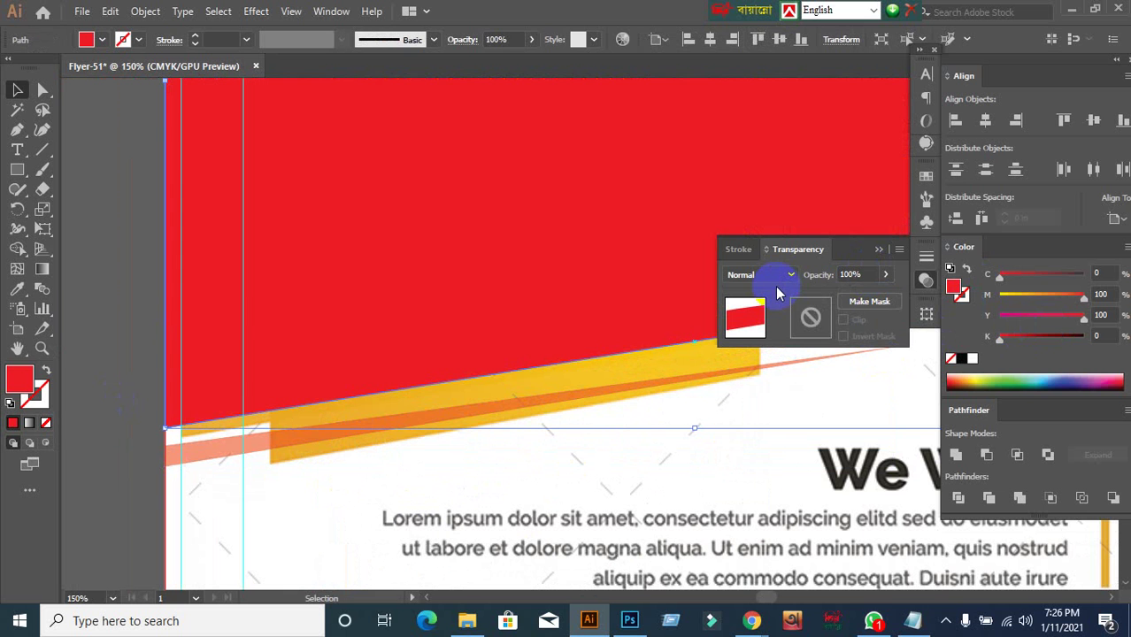
# - Nudge the thin orange stripe slightly upward
pyautogui.click(109, 393)
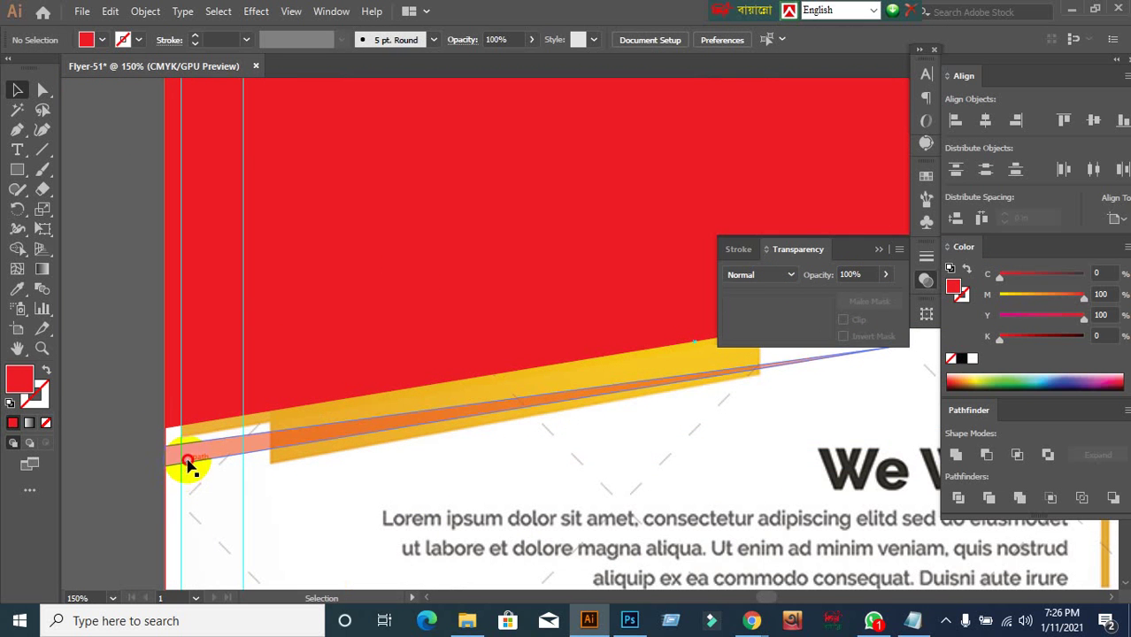
pyautogui.moveTo(188, 464); pyautogui.dragTo(188, 447)
pyautogui.click(95, 479)
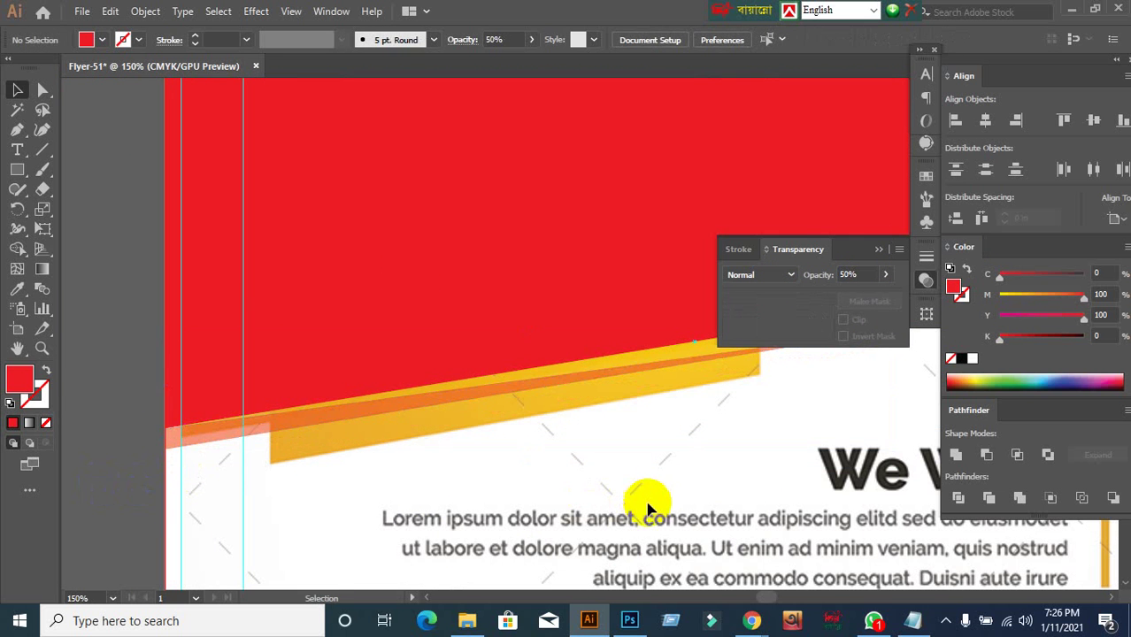
pyautogui.scroll(-1, 660, 486)
pyautogui.moveTo(659, 486); pyautogui.dragTo(524, 464)
# - Raise the strip's right anchor point to follow the band's bottom edge
pyautogui.click(554, 394)
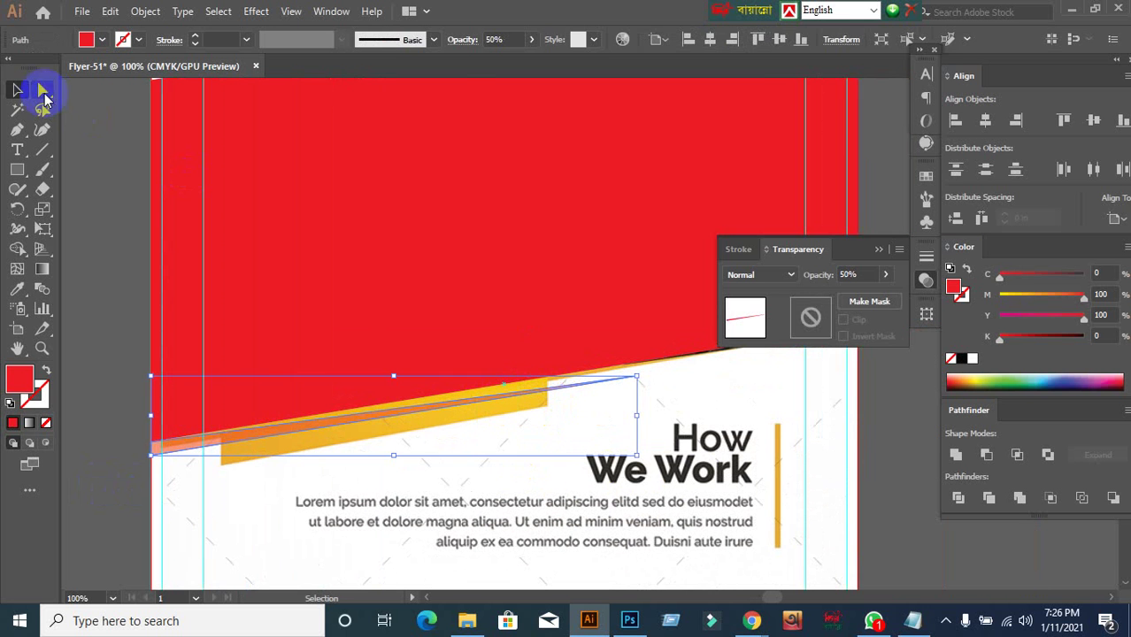
pyautogui.click(43, 89)
pyautogui.click(637, 379)
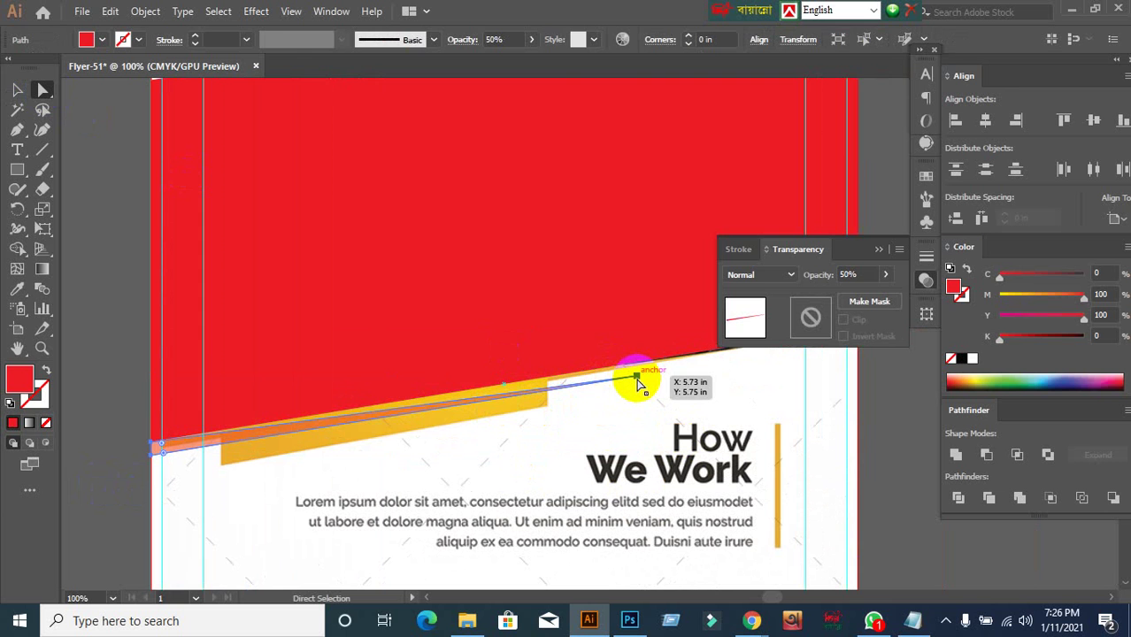
pyautogui.moveTo(638, 379); pyautogui.dragTo(636, 370)
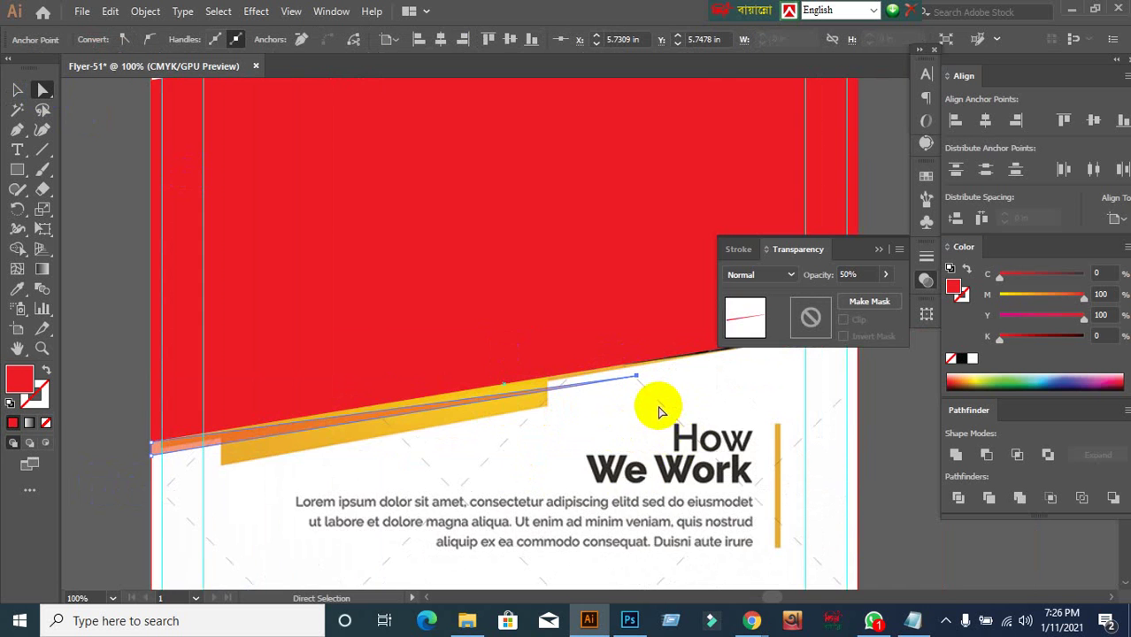
pyautogui.scroll(1, 657, 407)
pyautogui.scroll(-2, 586, 422)
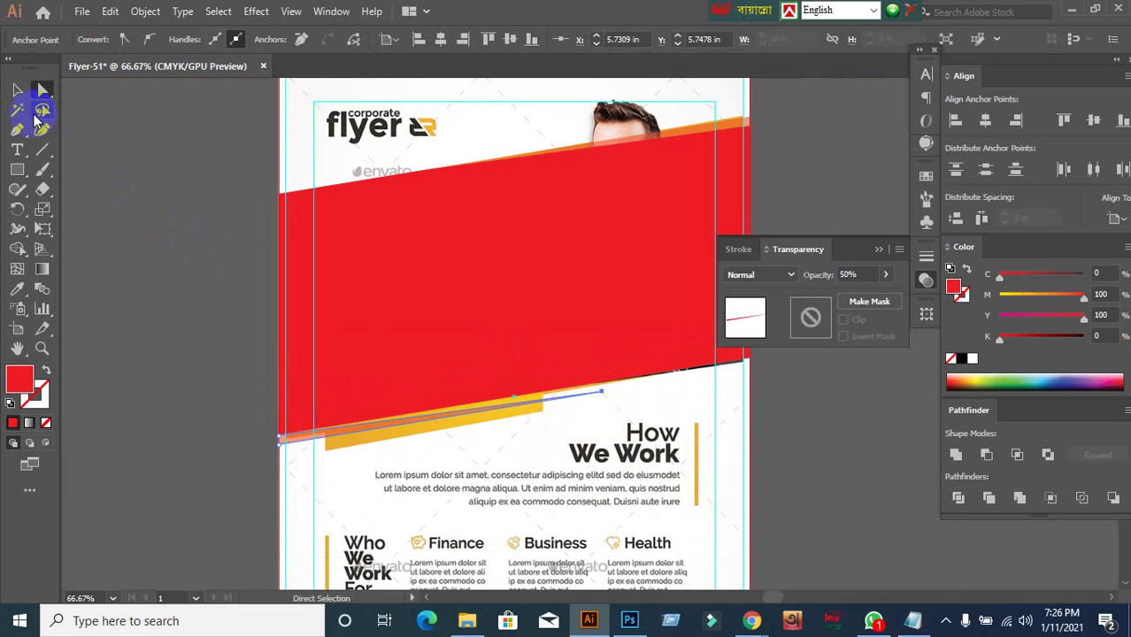
# - Close the Transparency panel and undo recent changes to reselect the red band
pyautogui.click(17, 89)
pyautogui.click(282, 464)
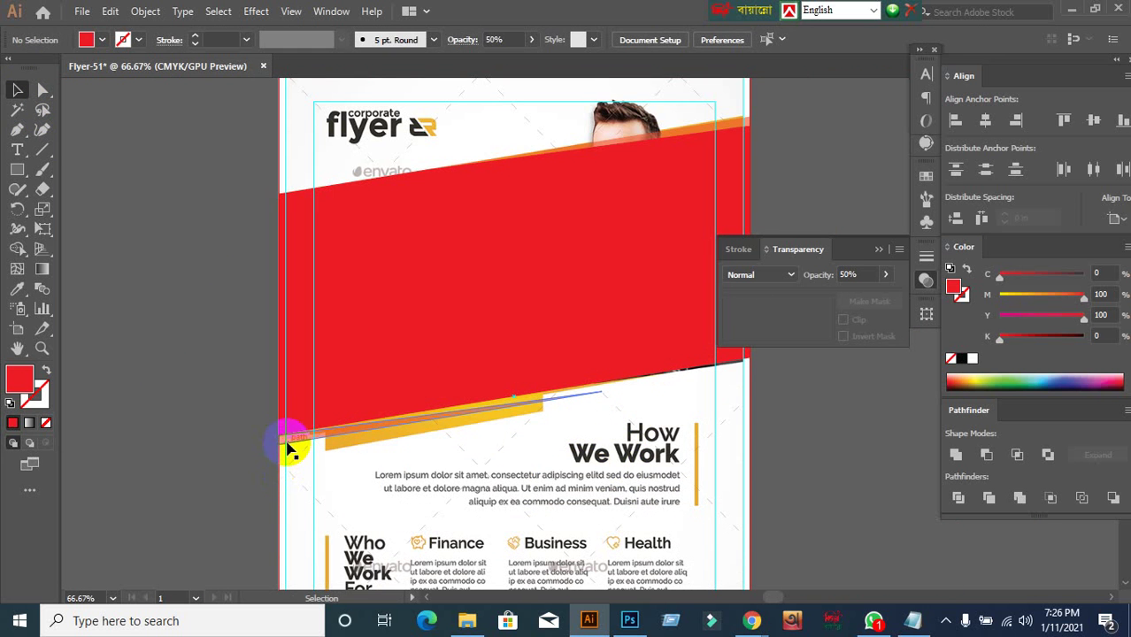
pyautogui.click(215, 472)
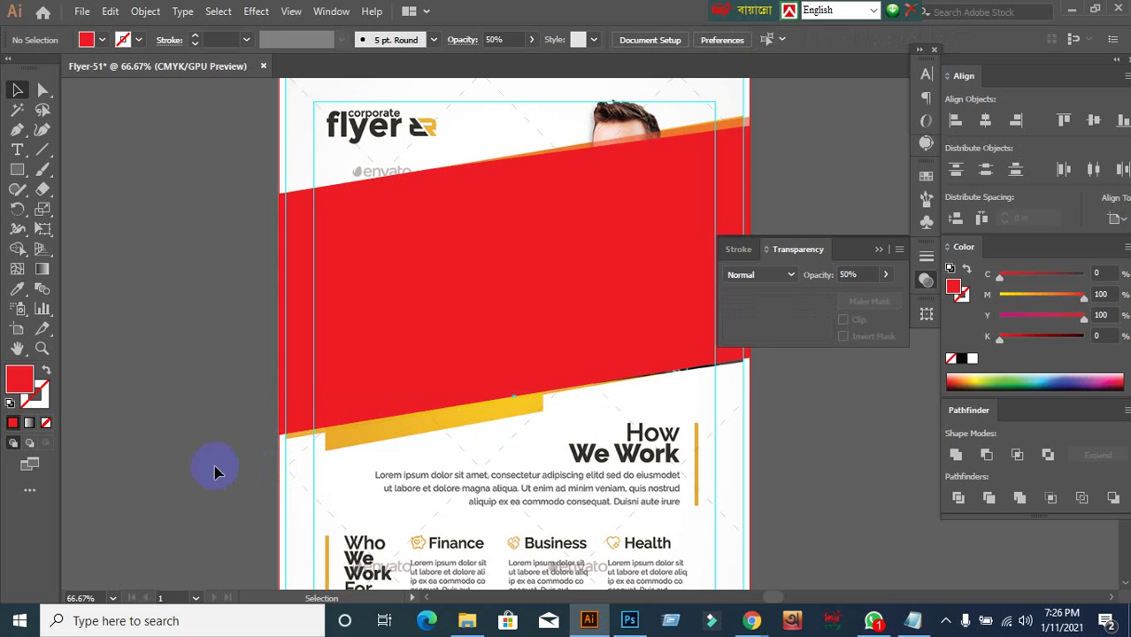
pyautogui.click(882, 251)
pyautogui.hotkey('ctrl', 'z')
pyautogui.hotkey('ctrl', 'z')
pyautogui.hotkey('ctrl', 'z')
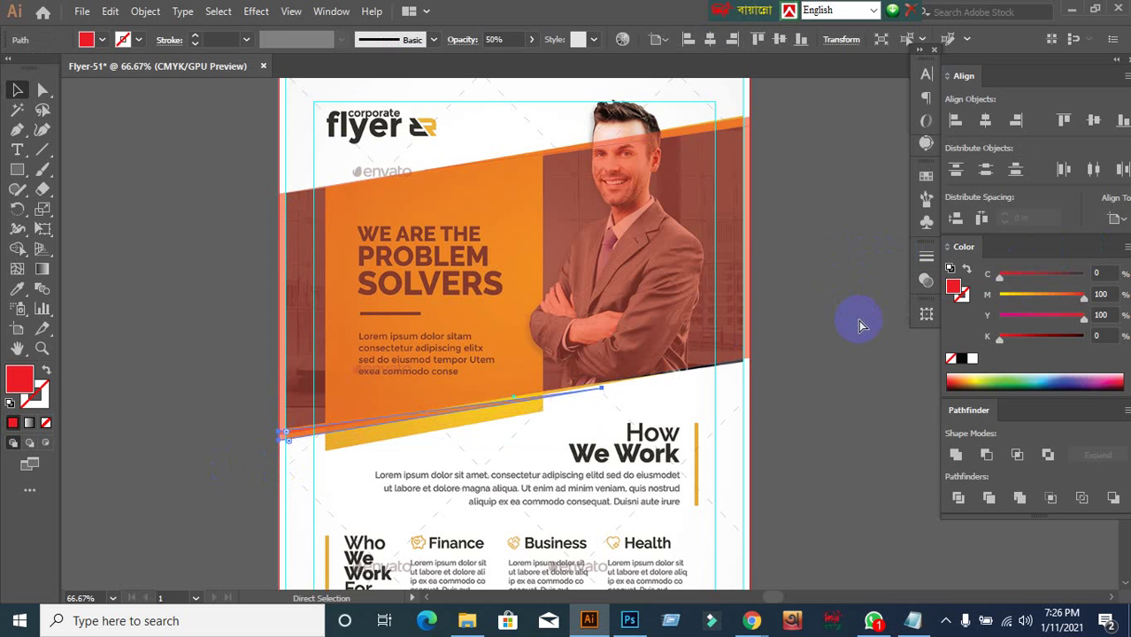
pyautogui.hotkey('ctrl', 'z')
pyautogui.click(862, 322)
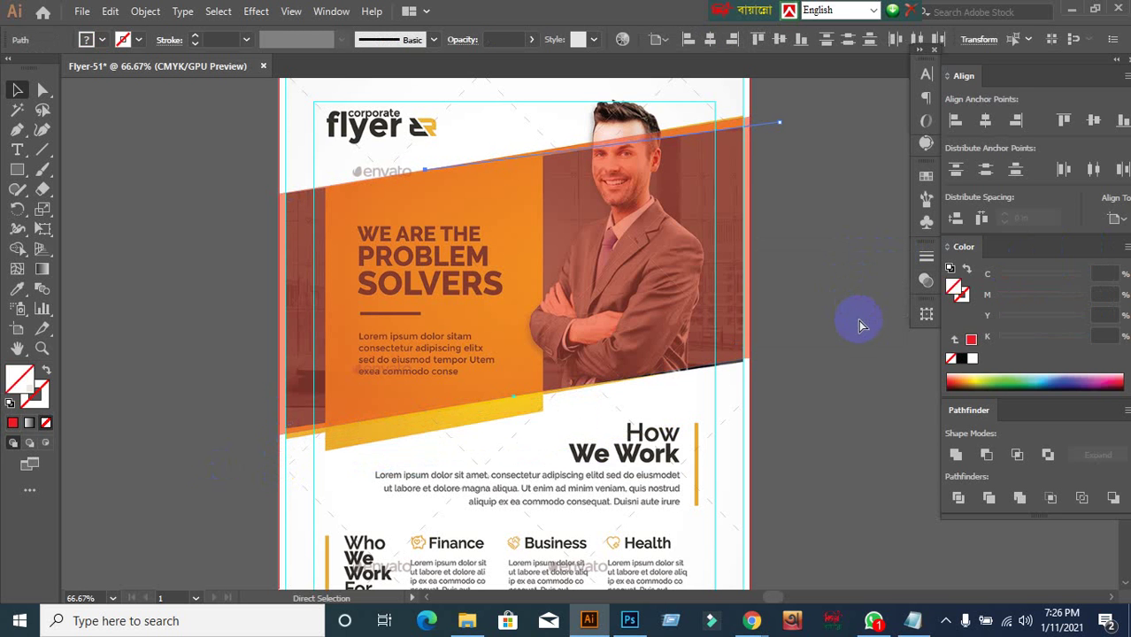
pyautogui.hotkey('ctrl', 'z')
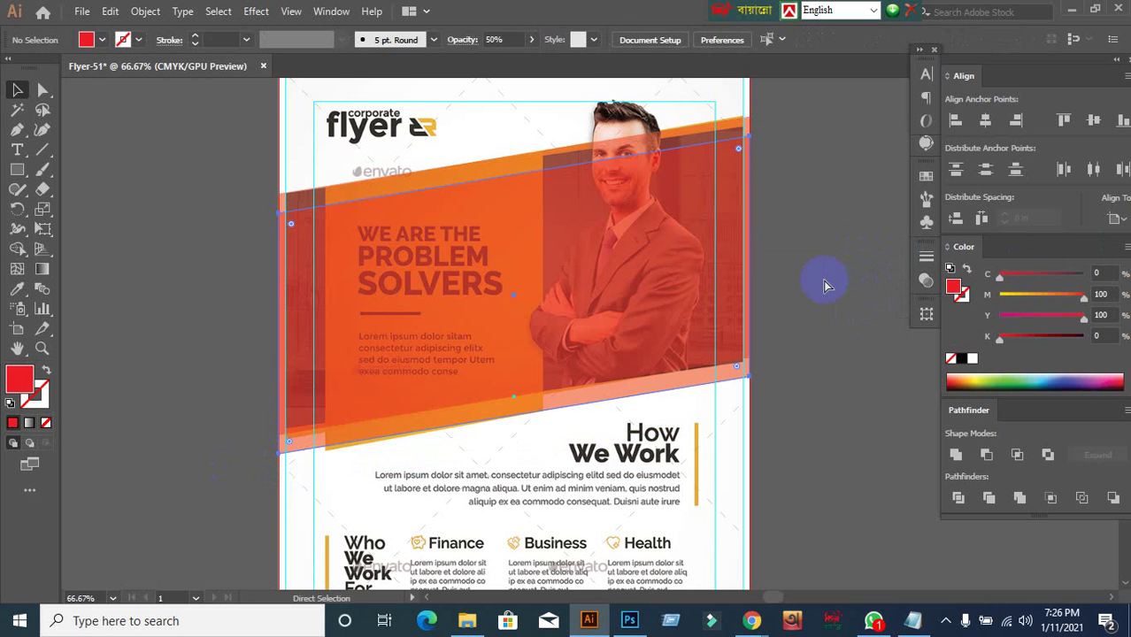
pyautogui.click(830, 306)
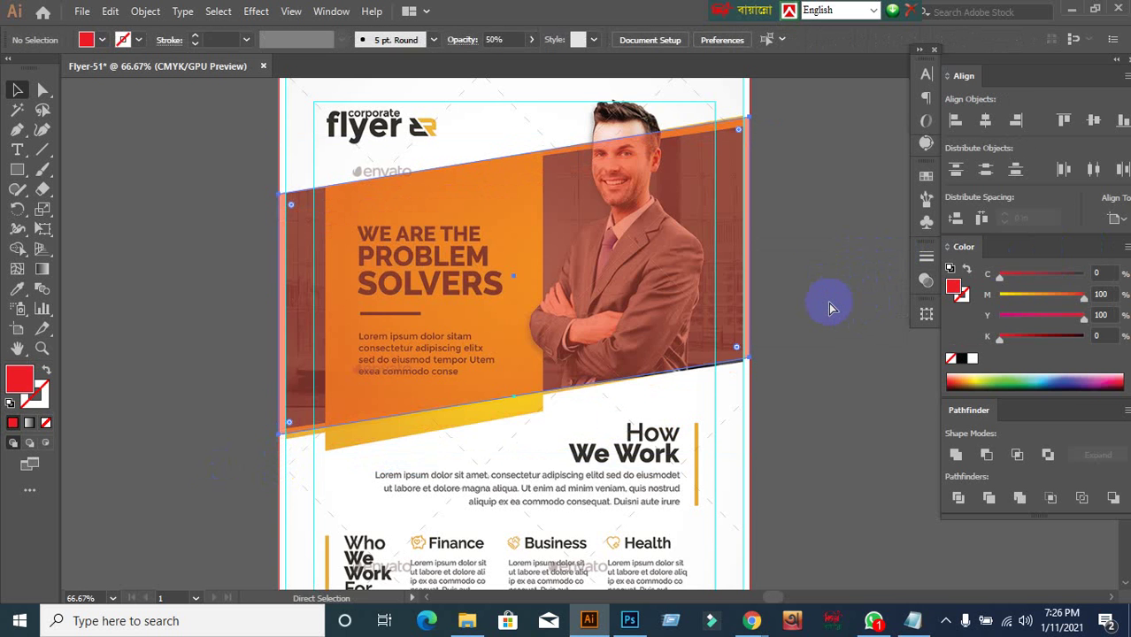
pyautogui.hotkey('ctrl', 'z')
# - Try moving the red band lower, then undo back to its original slanted position
pyautogui.moveTo(719, 272); pyautogui.dragTo(775, 335)
pyautogui.hotkey('ctrl', 'z')
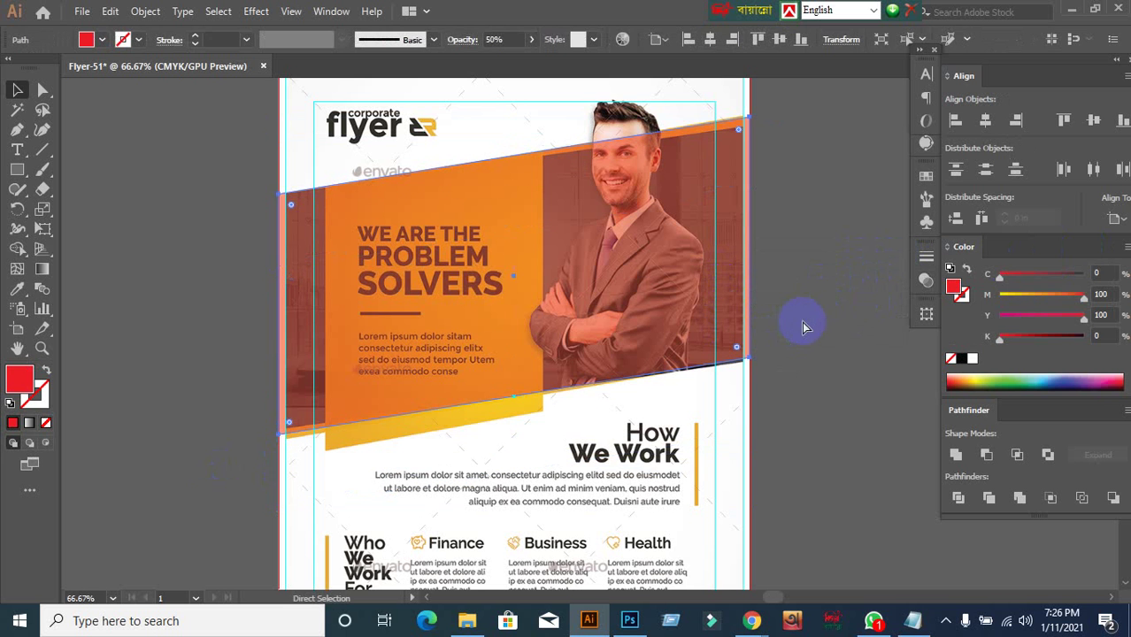
pyautogui.hotkey('ctrl', 'shift', 'z')
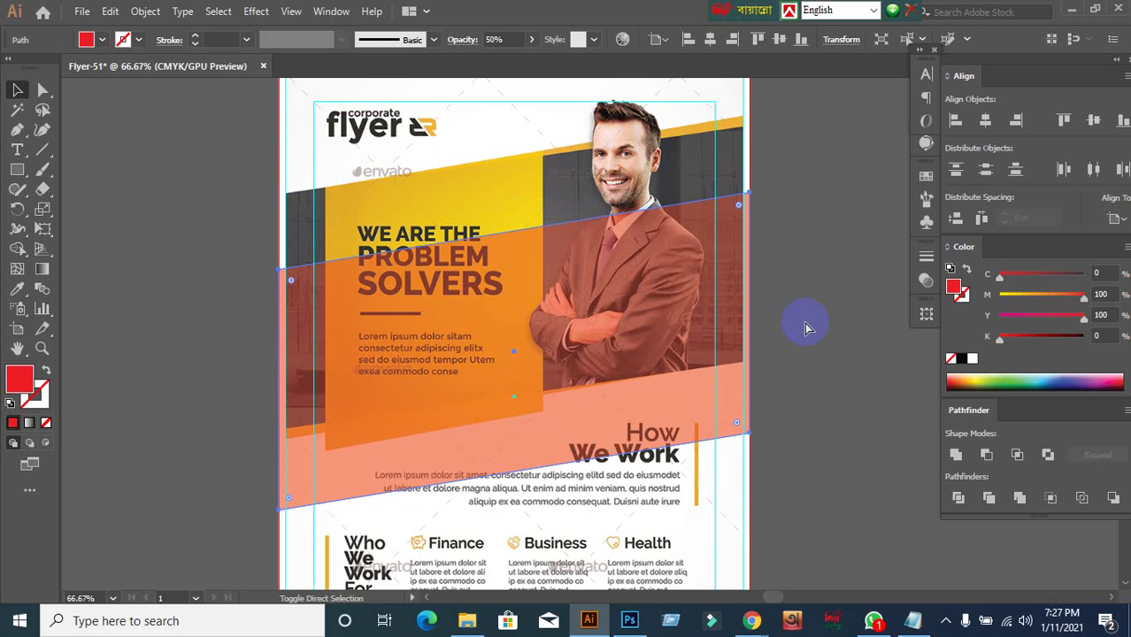
pyautogui.hotkey('ctrl', 'z')
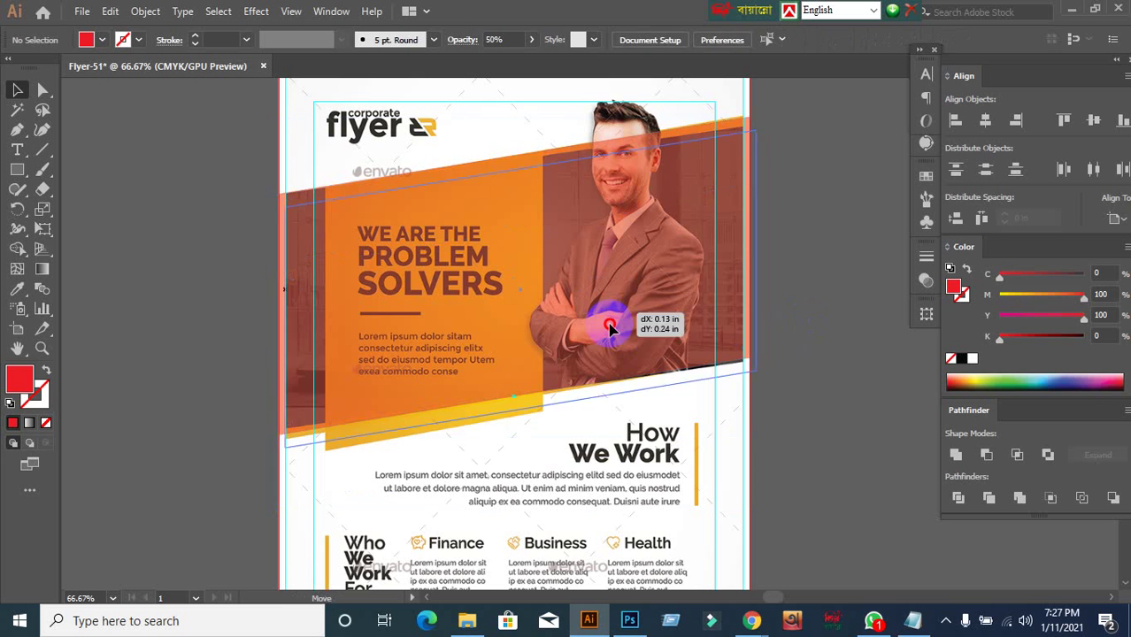
pyautogui.hotkey('ctrl', 'shift', 'z')
pyautogui.hotkey('ctrl', 'z')
pyautogui.hotkey('ctrl', 'z')
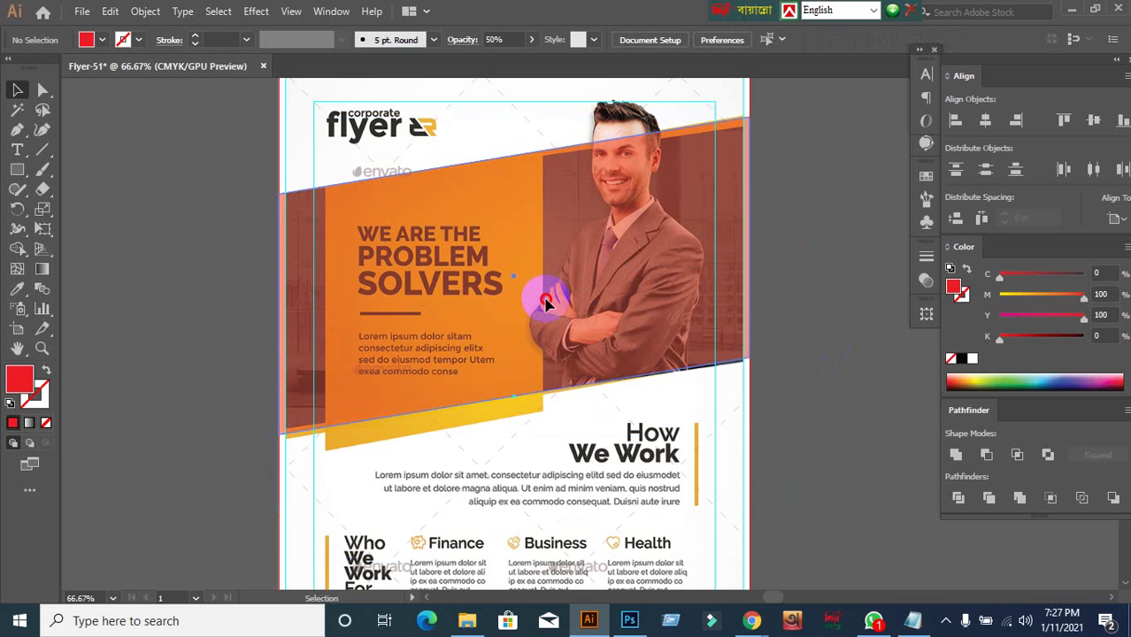
pyautogui.hotkey('ctrl', 'z')
pyautogui.hotkey('ctrl', 'shift', 'z')
pyautogui.click(807, 301)
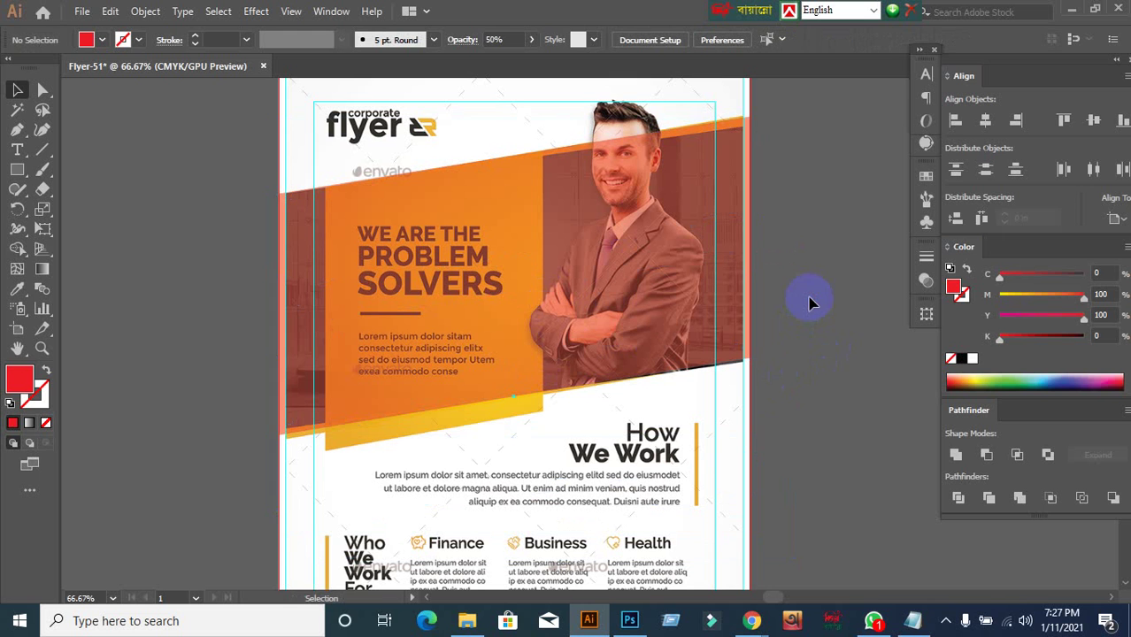
pyautogui.click(37, 150)
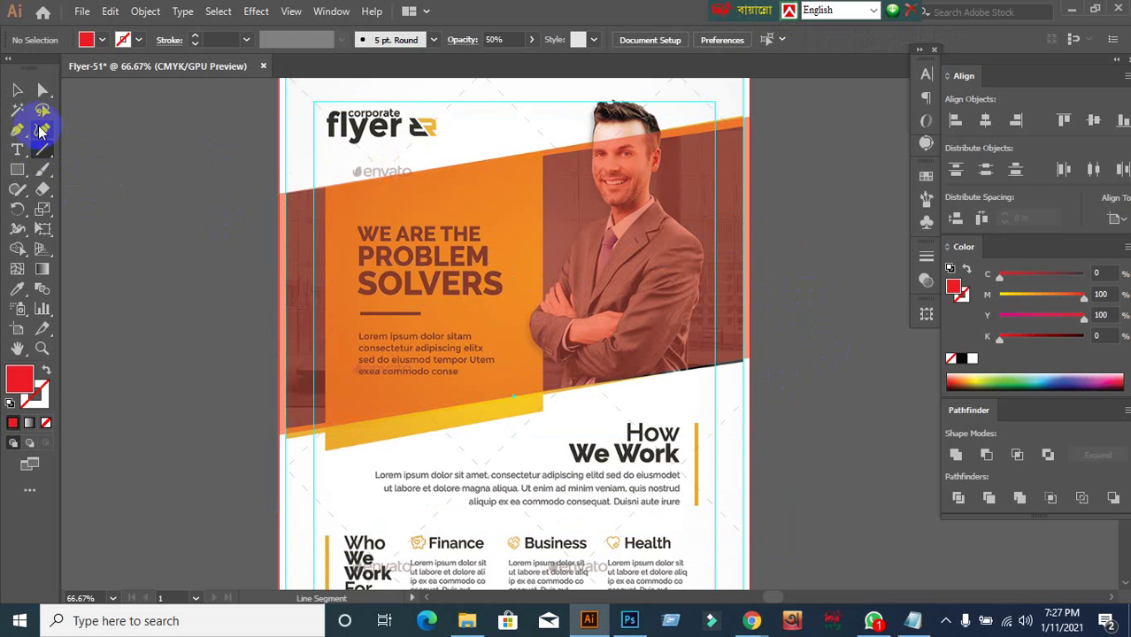
# - Draw a red no-fill stroke line along the band's top edge, past the flyer's right side
pyautogui.click(17, 129)
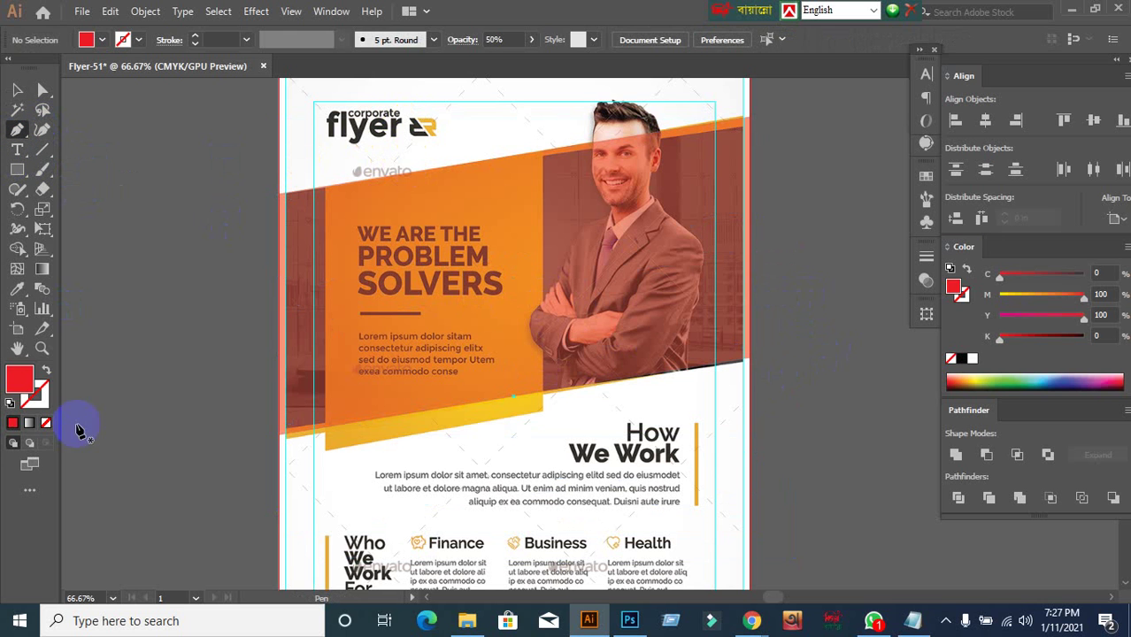
pyautogui.click(47, 373)
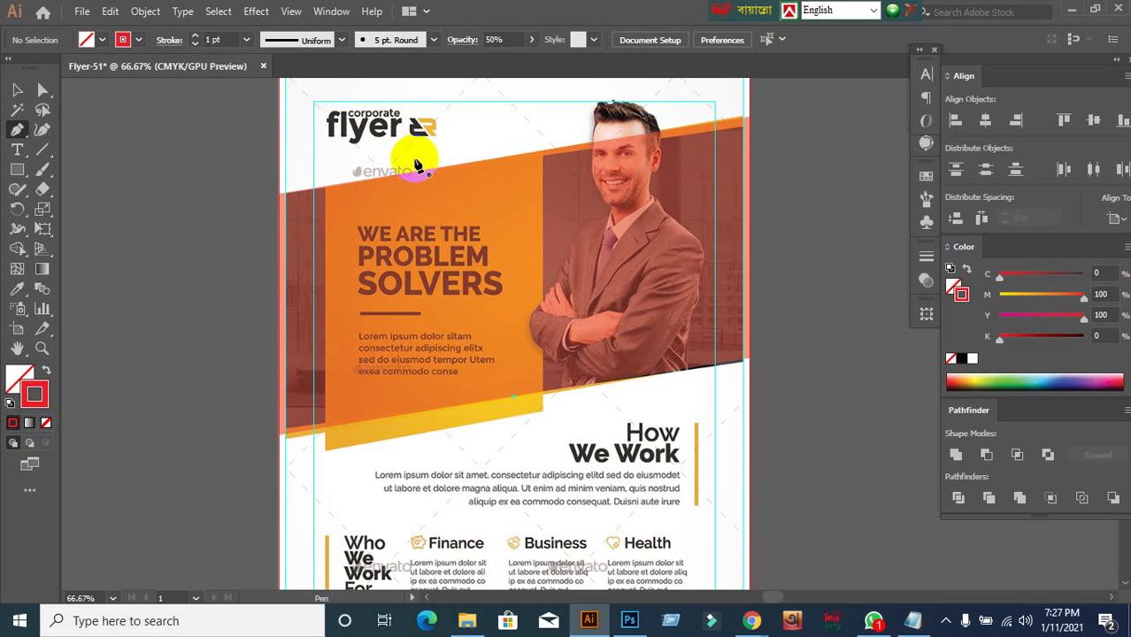
pyautogui.click(418, 166)
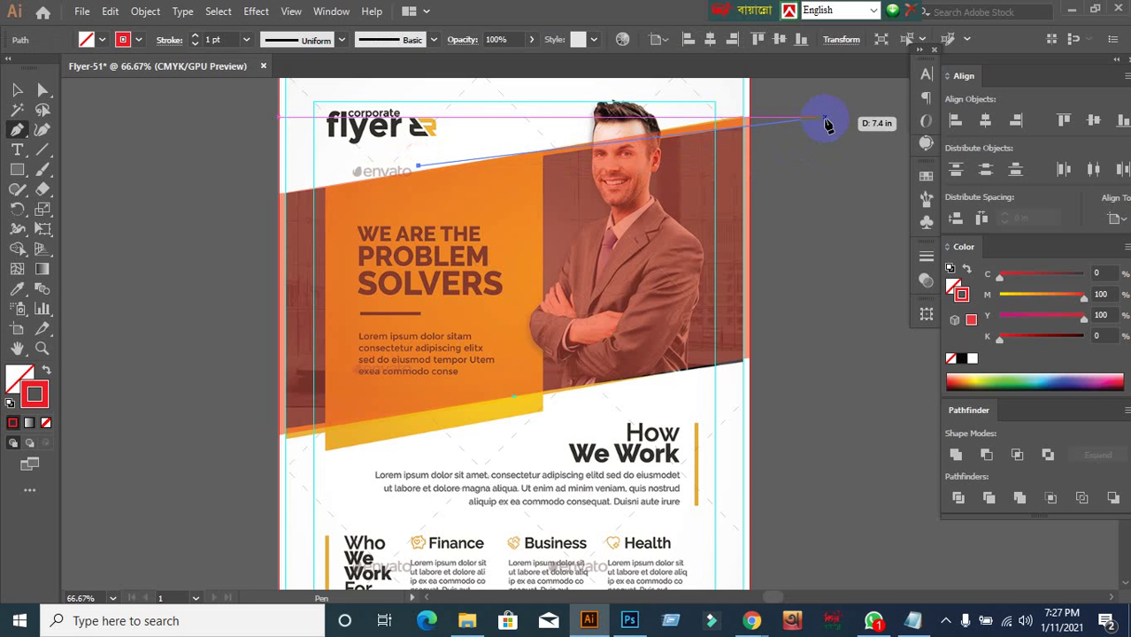
pyautogui.click(825, 117)
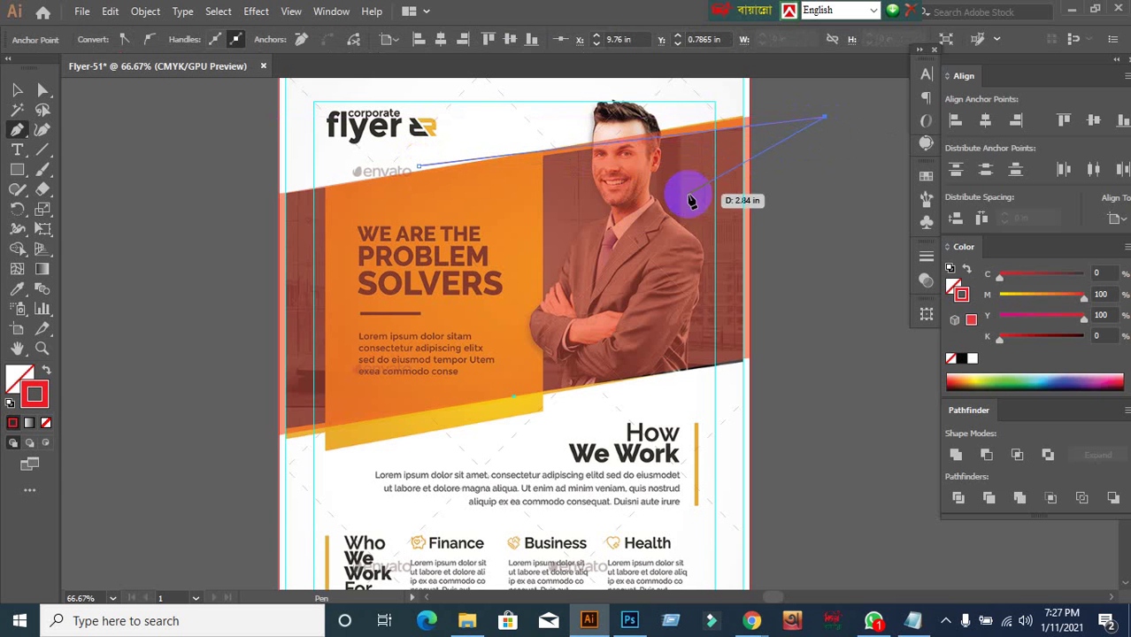
pyautogui.click(17, 90)
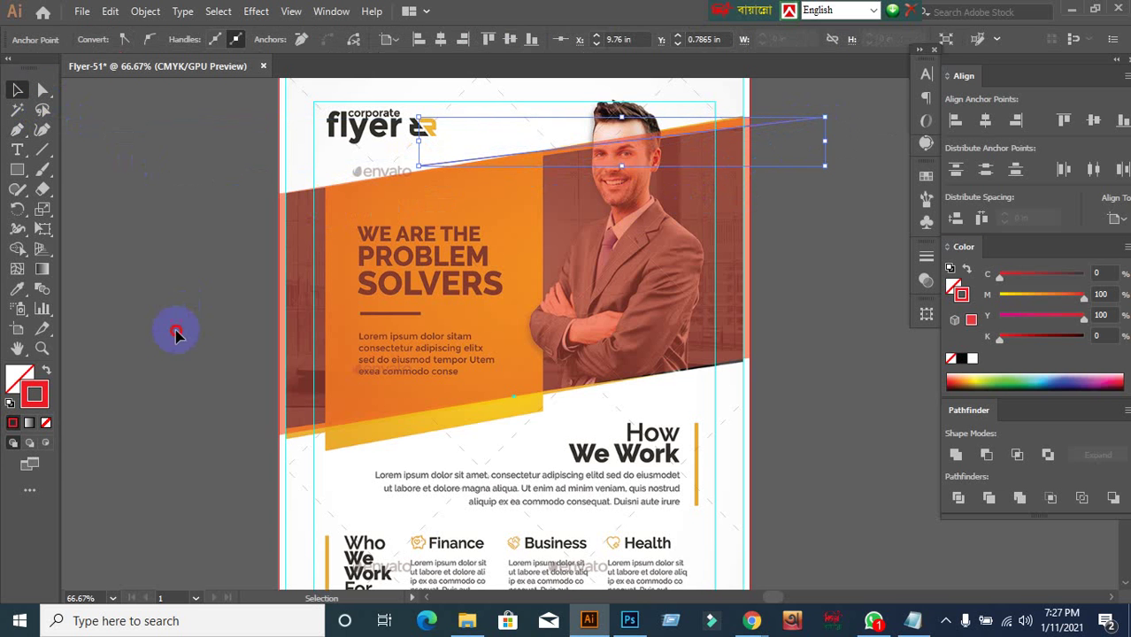
pyautogui.click(177, 328)
pyautogui.click(886, 288)
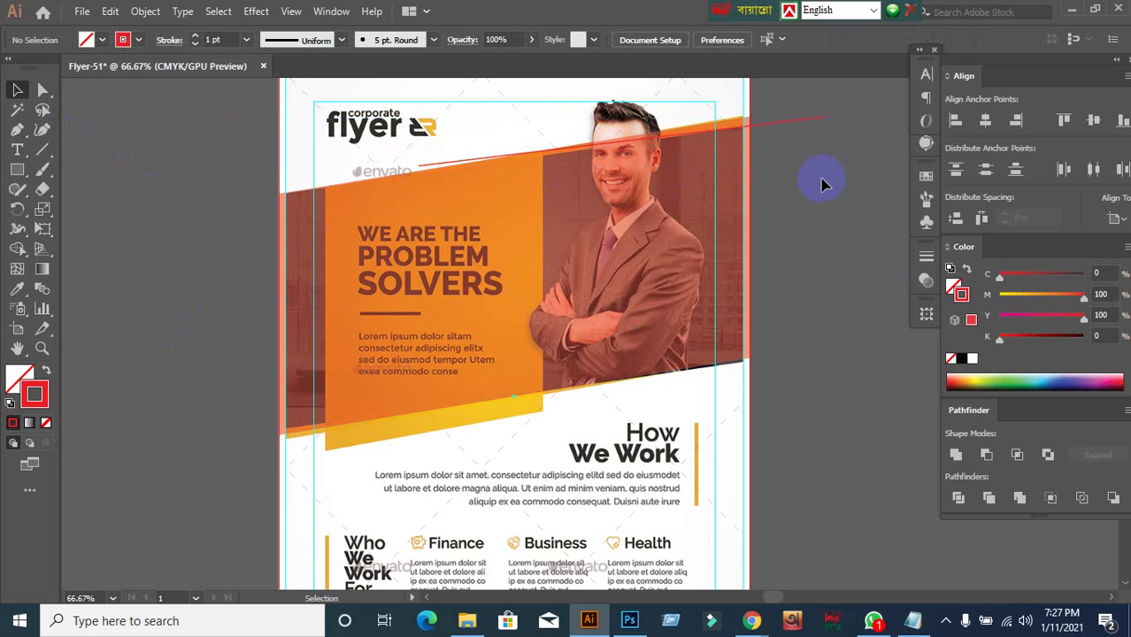
pyautogui.click(806, 120)
# - Copy the red line down and align it with the band's lower edge
pyautogui.moveTo(806, 124)
pyautogui.mouseDown()
pyautogui.moveTo(730, 255)
pyautogui.moveTo(480, 422)
pyautogui.mouseUp()
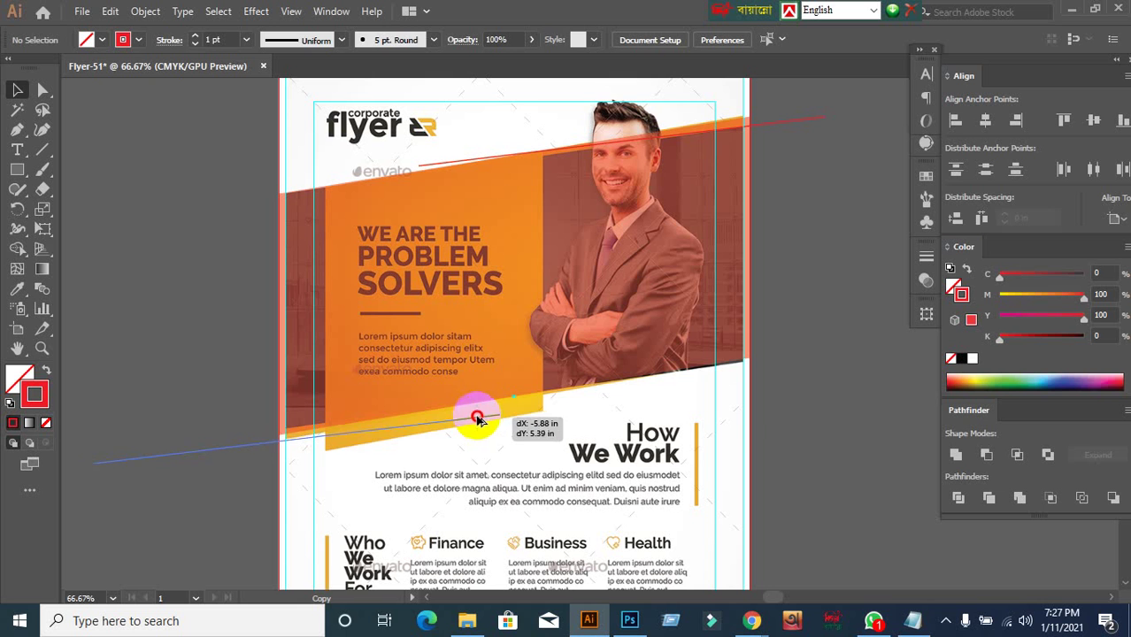
pyautogui.moveTo(481, 423); pyautogui.dragTo(486, 418)
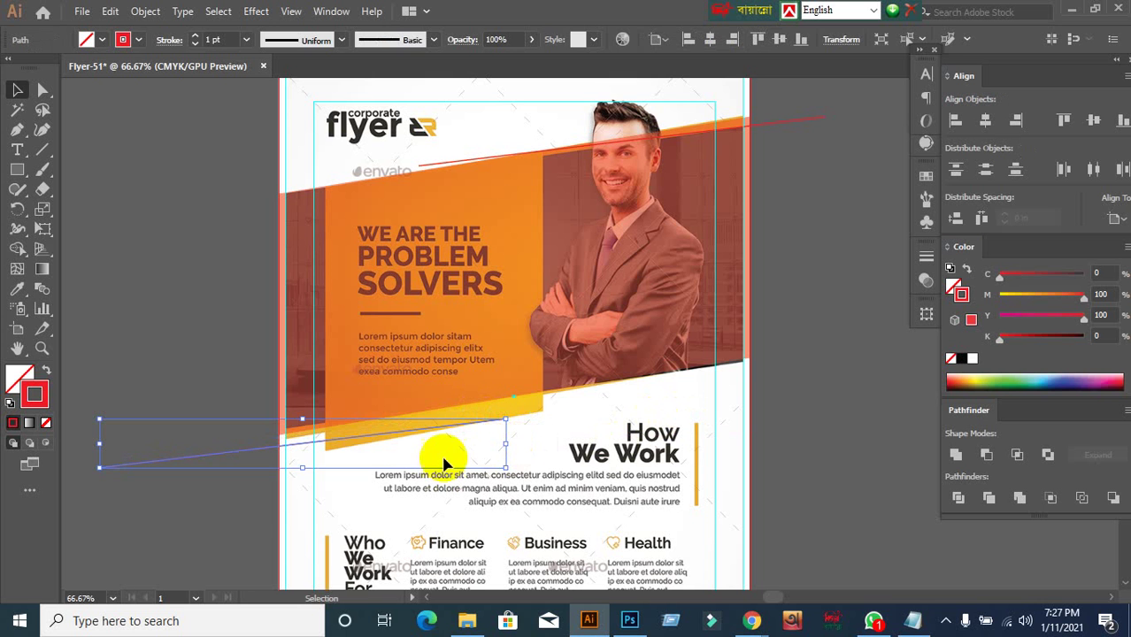
pyautogui.moveTo(180, 459); pyautogui.dragTo(185, 447)
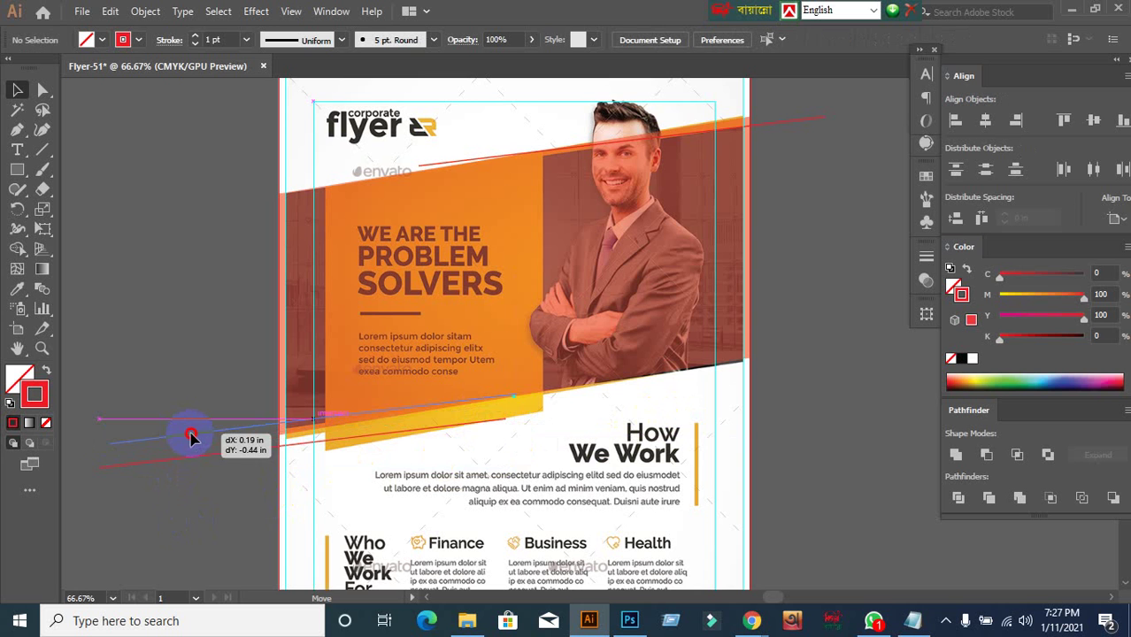
pyautogui.moveTo(185, 447); pyautogui.dragTo(232, 434)
pyautogui.hotkey('ctrl', '+')
pyautogui.hotkey('ctrl', '+')
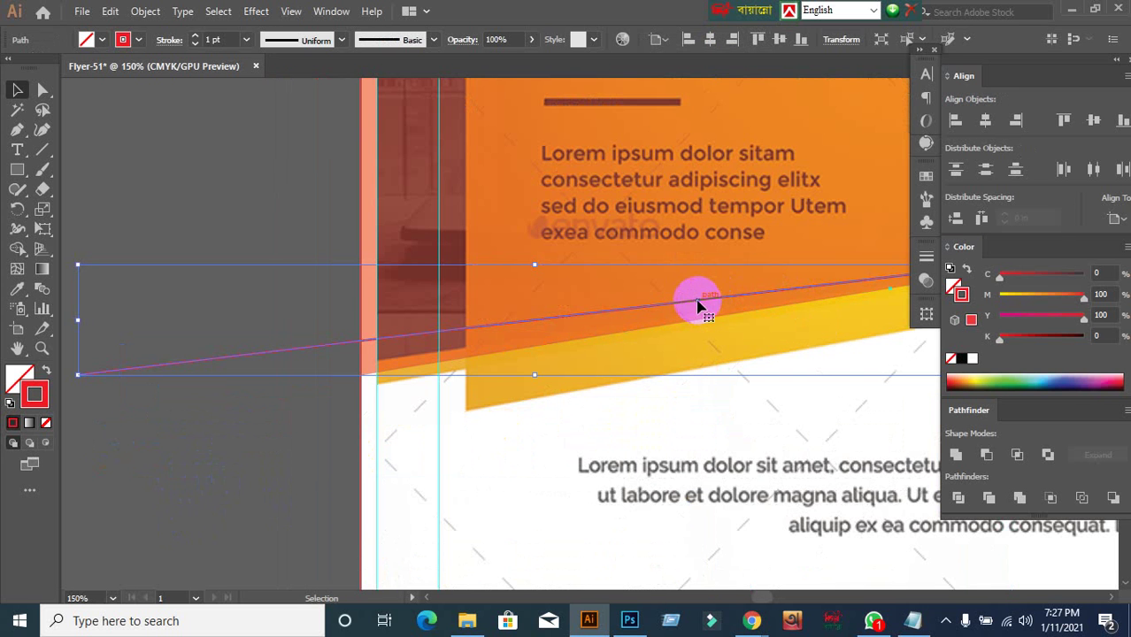
pyautogui.moveTo(697, 308); pyautogui.dragTo(695, 321)
# - Move the red line further down onto the orange band's lower edge above How We Work
pyautogui.click(201, 475)
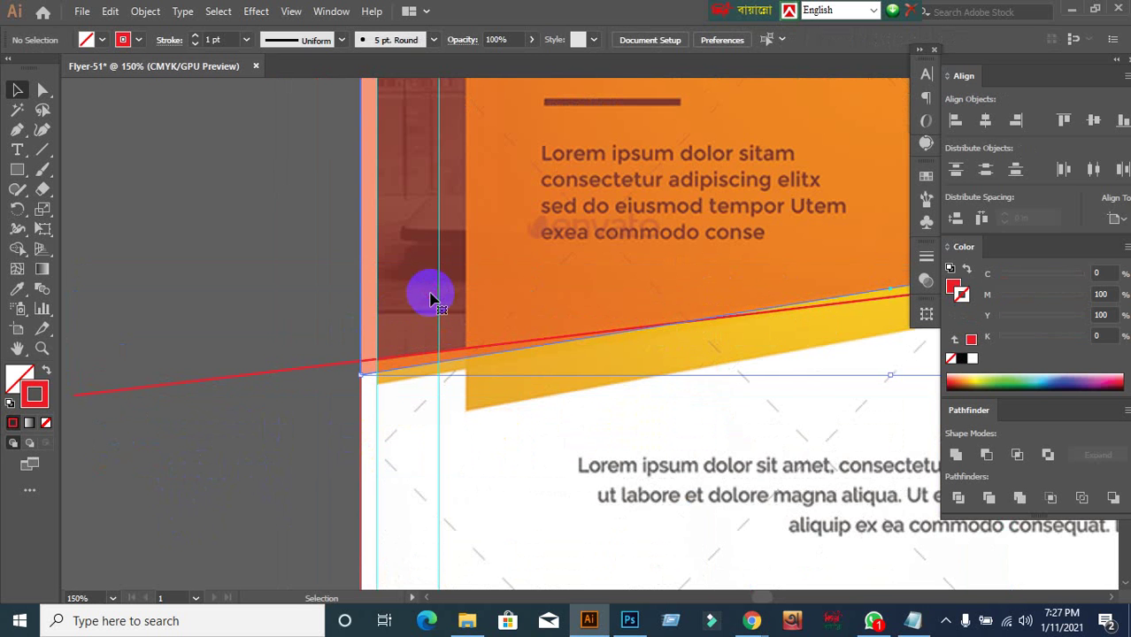
pyautogui.click(290, 303)
pyautogui.hotkey('ctrl', '-')
pyautogui.keyDown('alt'); pyautogui.scroll(-2, 301, 467); pyautogui.keyUp('alt')
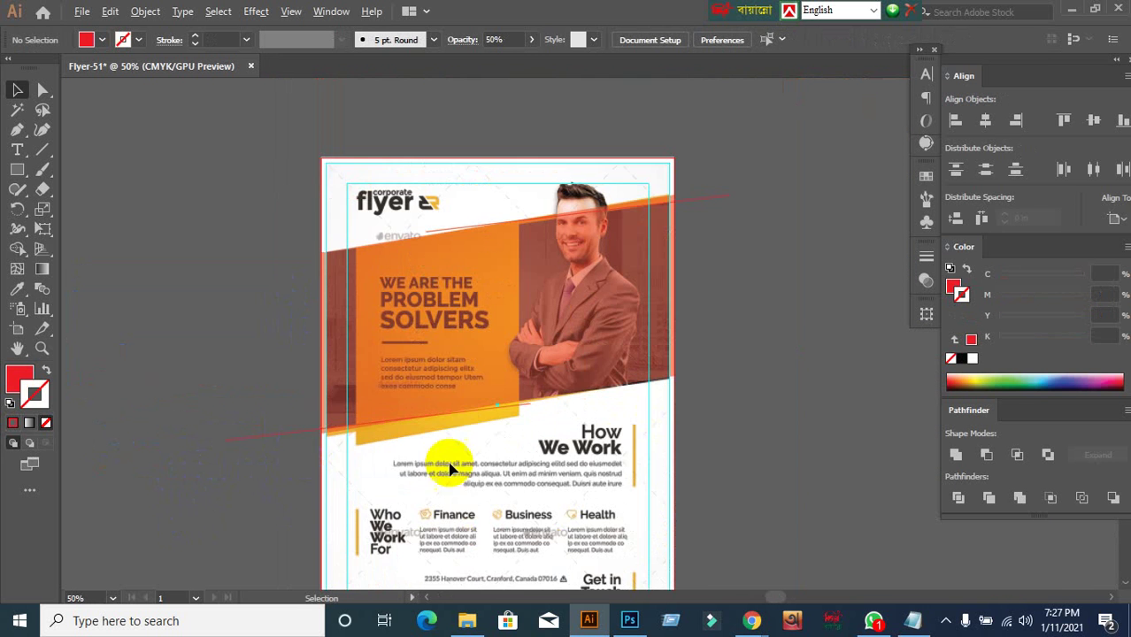
pyautogui.scroll(1, 449, 462)
pyautogui.scroll(1, 588, 429)
pyautogui.keyDown('alt'); pyautogui.scroll(1, 575, 434); pyautogui.keyUp('alt')
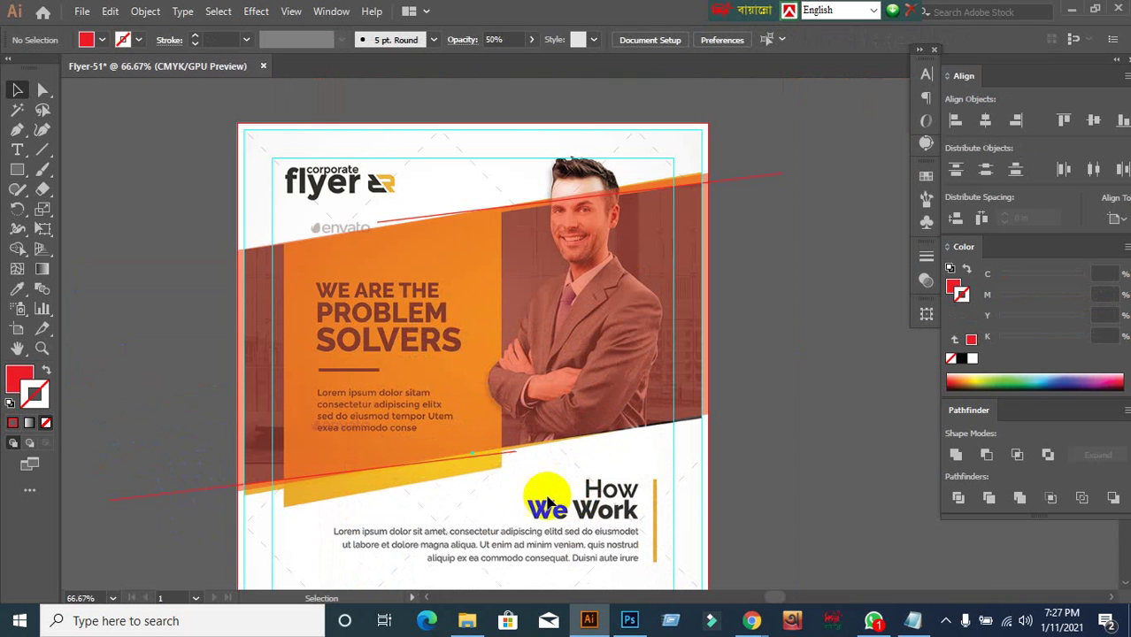
pyautogui.moveTo(212, 494); pyautogui.dragTo(305, 517)
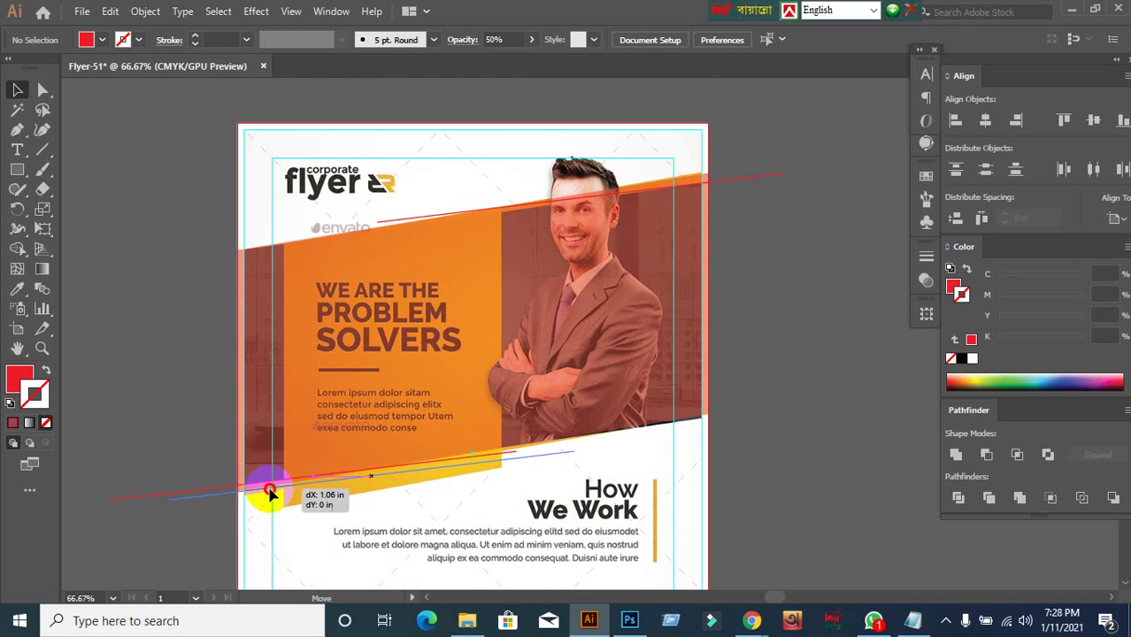
pyautogui.click(461, 409)
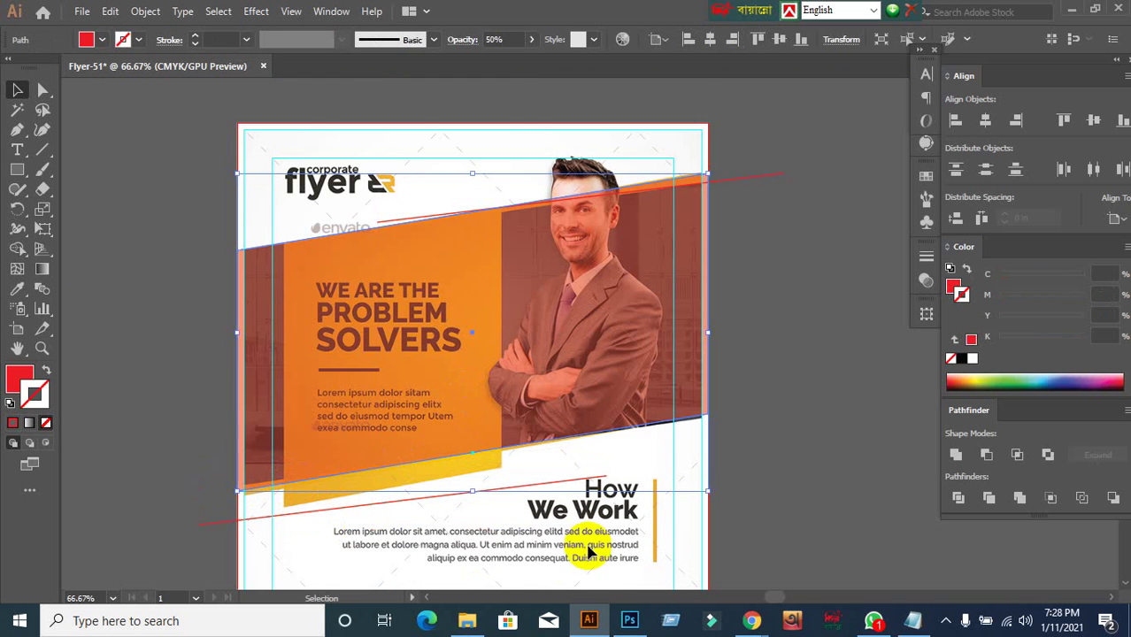
# - Place the lower red line beneath the How We Work paragraph
pyautogui.scroll(-2, 513, 545)
pyautogui.scroll(-1, 442, 539)
pyautogui.click(164, 480)
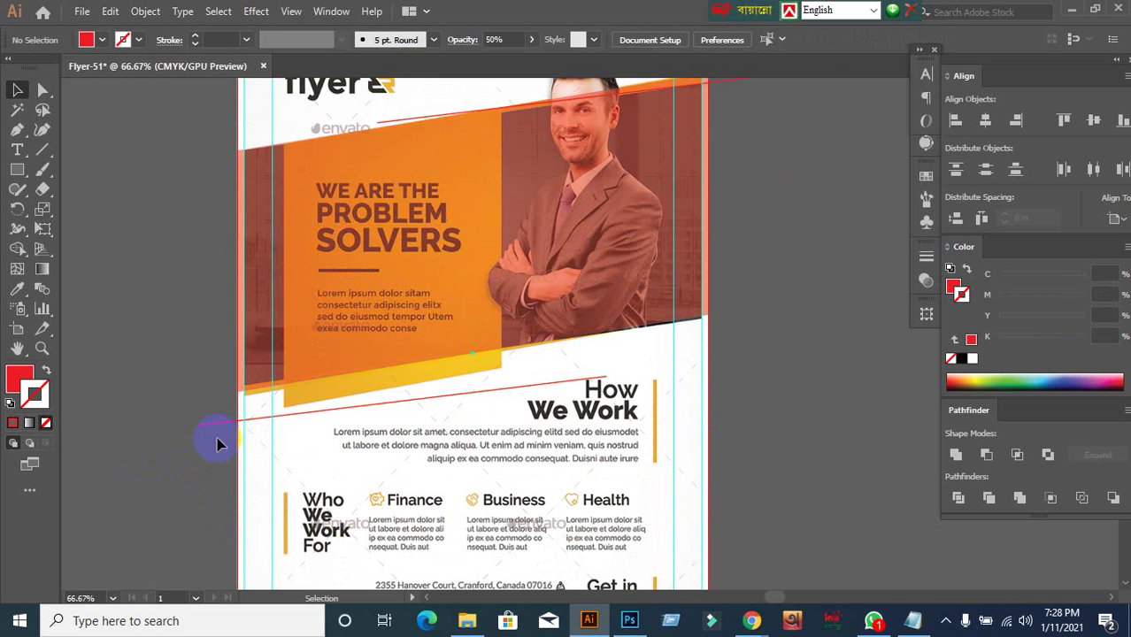
pyautogui.moveTo(223, 429); pyautogui.dragTo(353, 376)
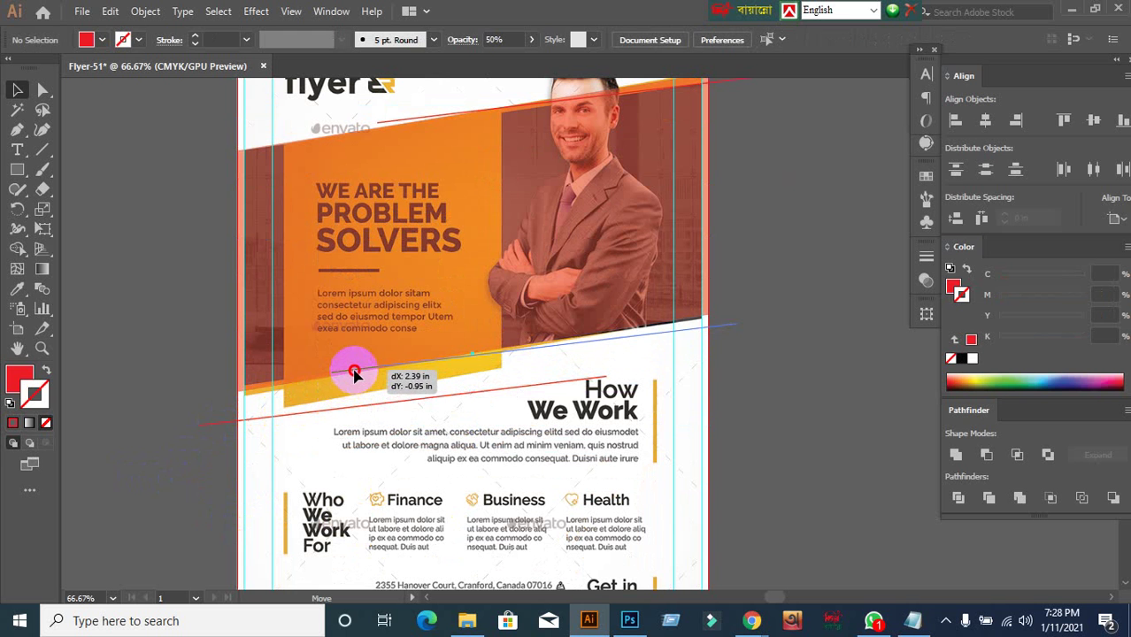
pyautogui.moveTo(353, 375); pyautogui.dragTo(521, 435)
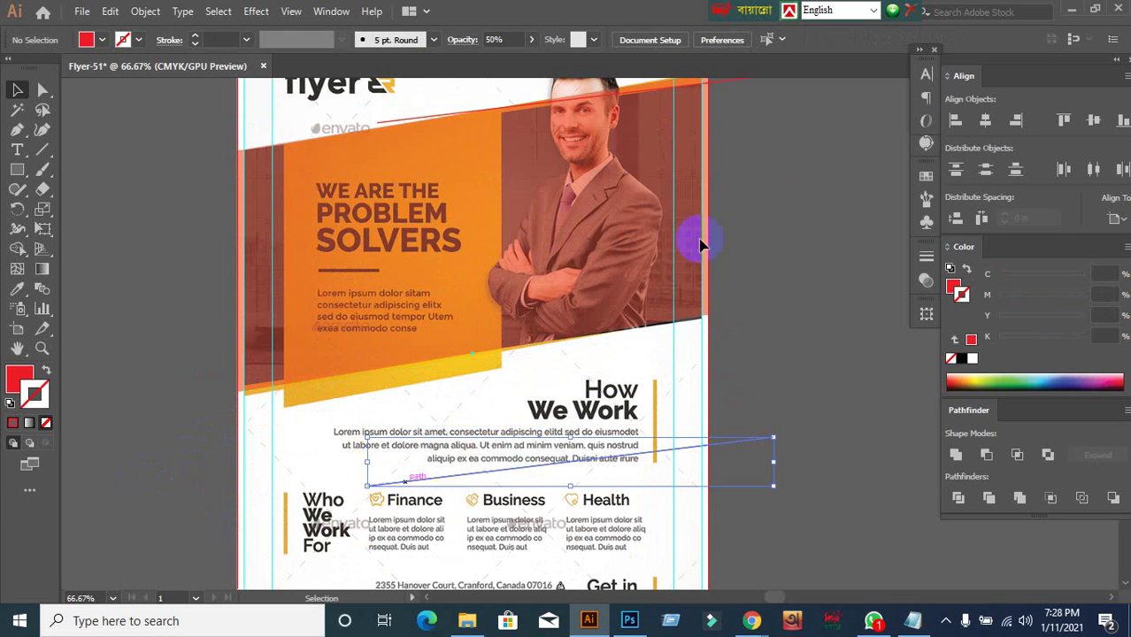
pyautogui.click(695, 314)
pyautogui.scroll(-1, 750, 293)
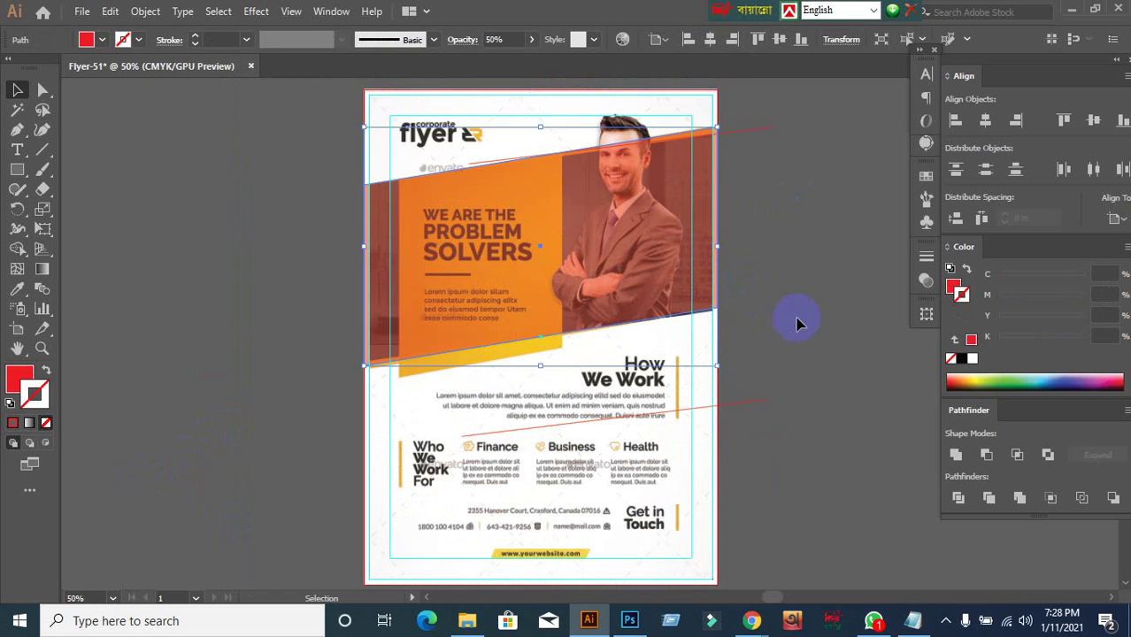
pyautogui.moveTo(801, 318); pyautogui.dragTo(828, 297)
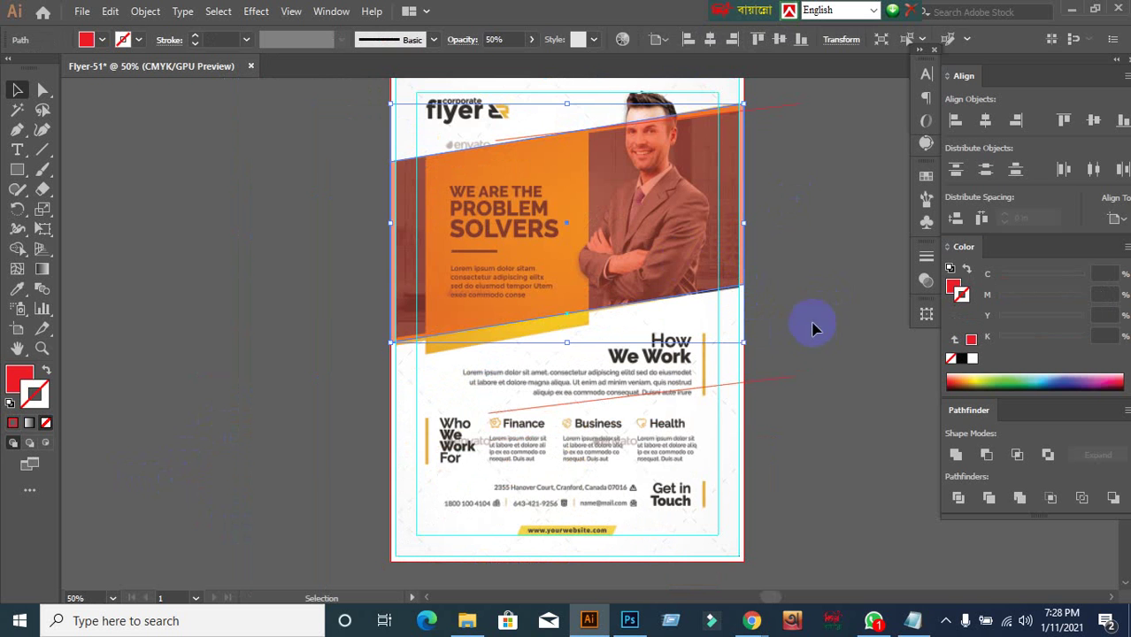
pyautogui.click(520, 436)
# - Check the top red line's 1 pt stroke and show rulers with Ctrl+R
pyautogui.scroll(2, 543, 397)
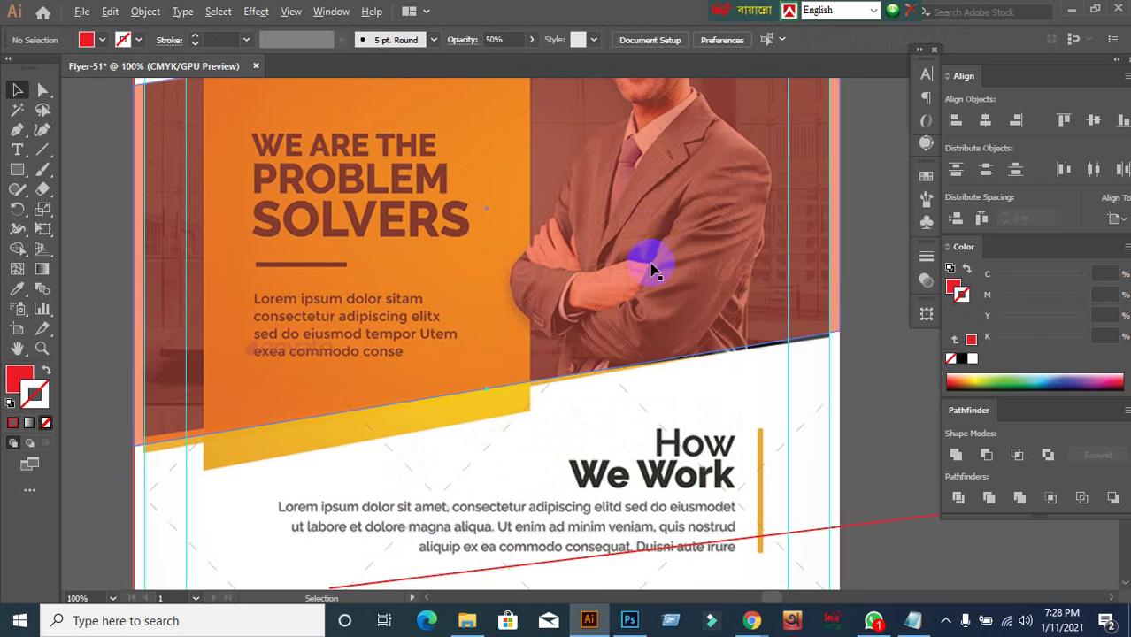
pyautogui.scroll(-1, 652, 266)
pyautogui.click(566, 234)
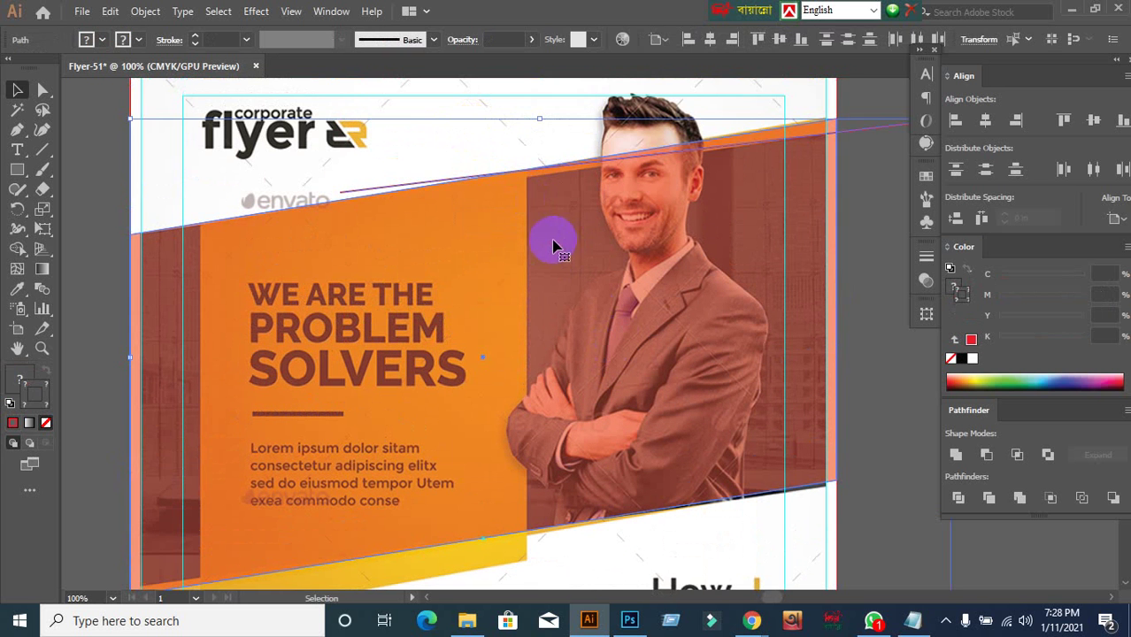
pyautogui.click(475, 175)
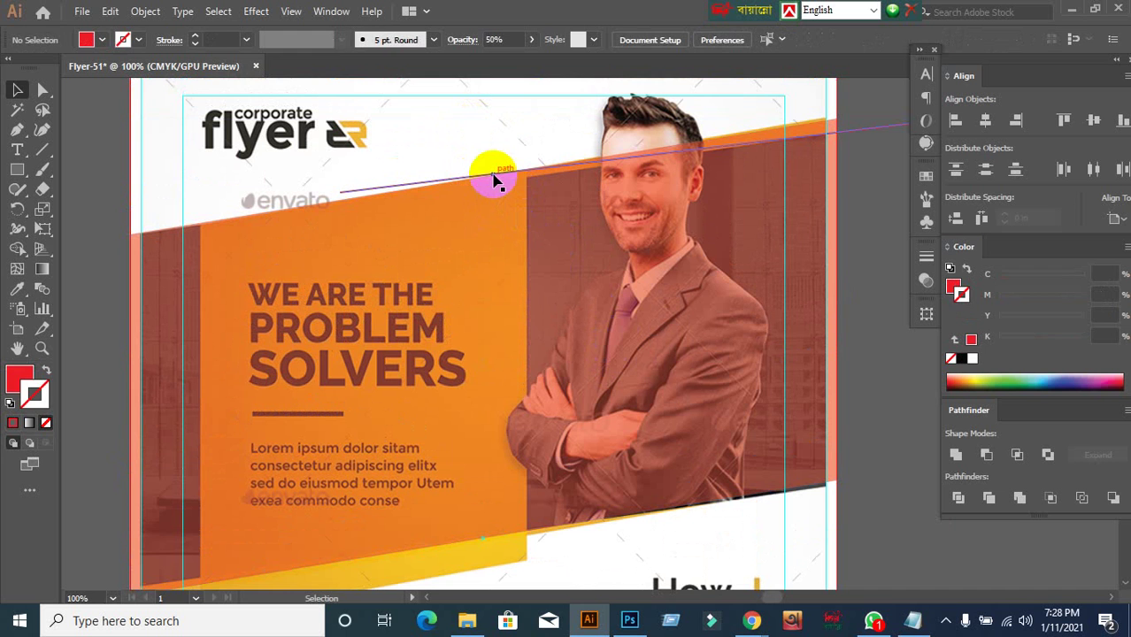
pyautogui.click(435, 180)
pyautogui.click(240, 190)
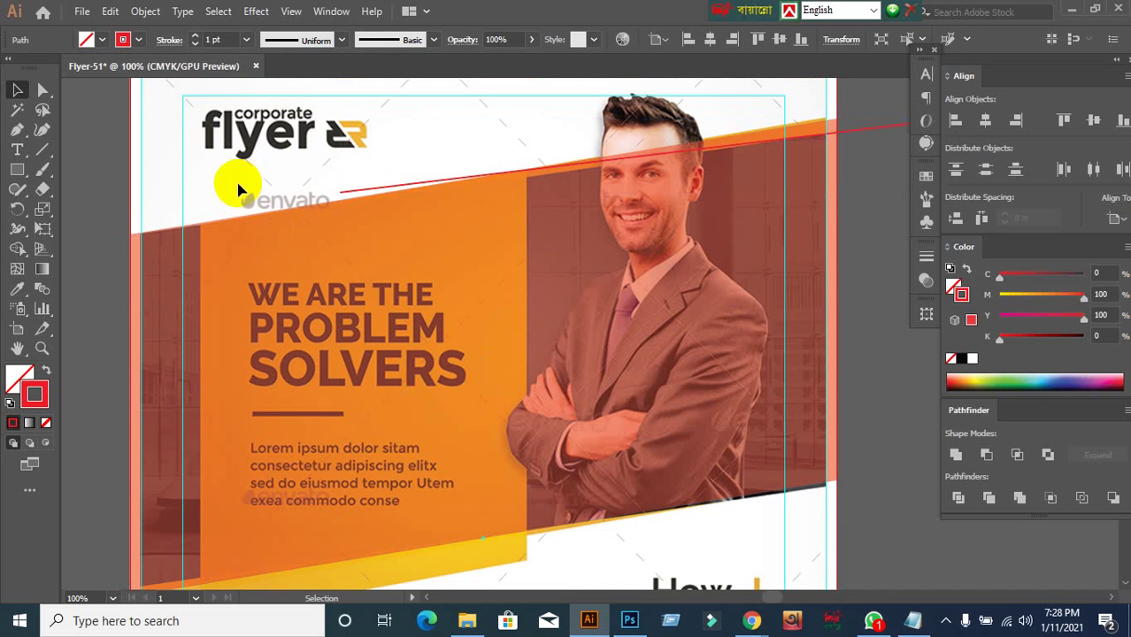
pyautogui.click(519, 181)
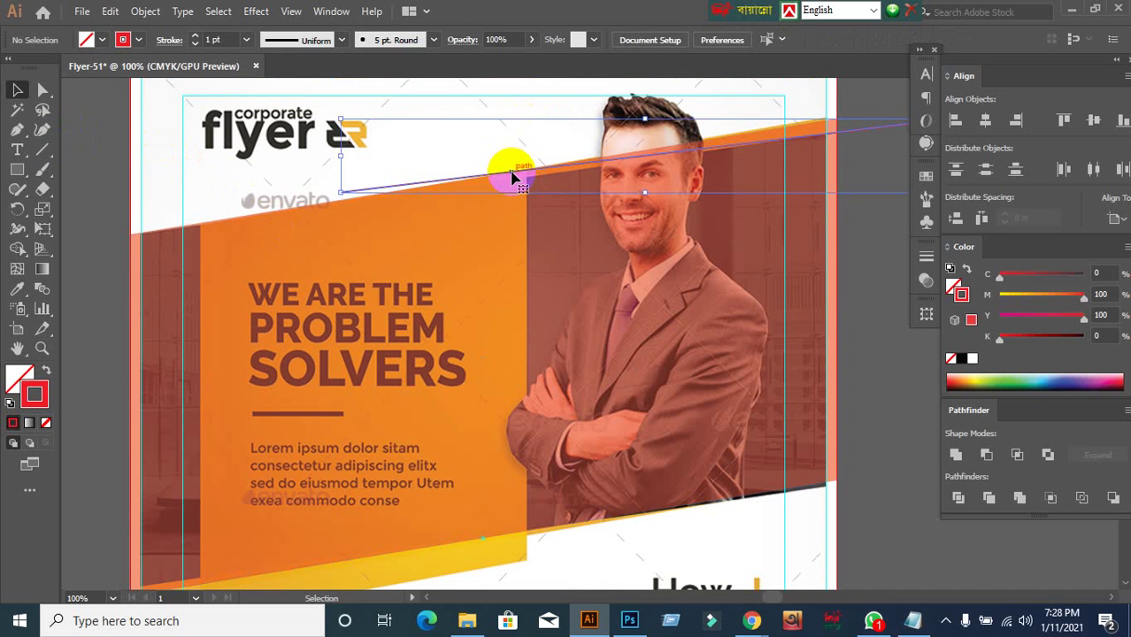
pyautogui.click(513, 178)
pyautogui.click(239, 174)
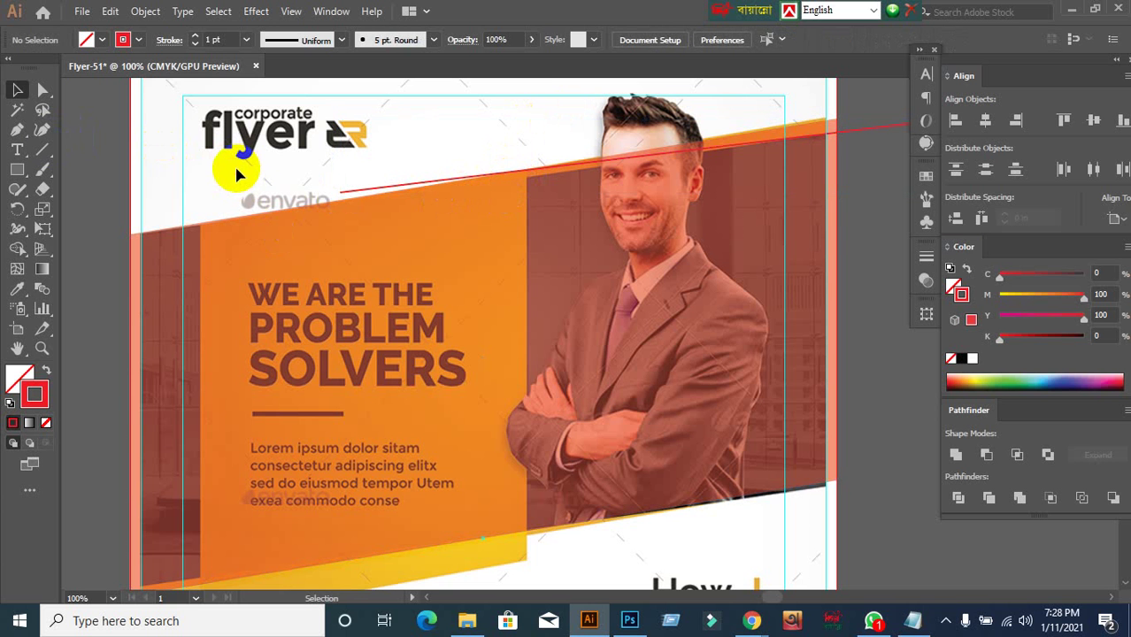
pyautogui.hotkey('ctrl', 'r')
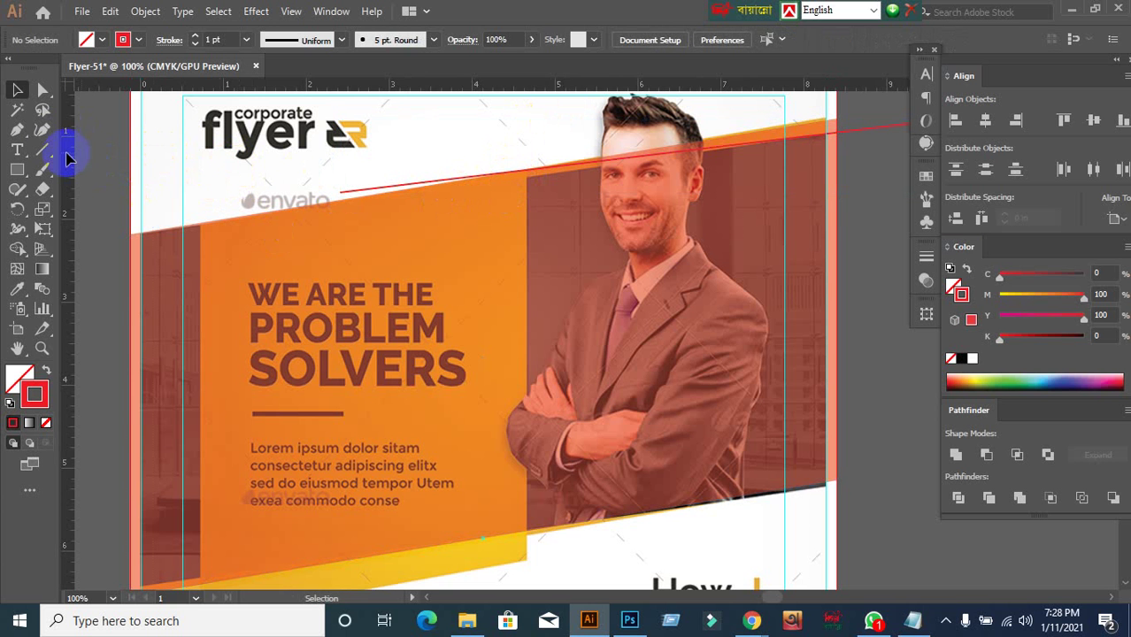
# - Add a vertical guide, unlock guides, and centre the guide on the flyer
pyautogui.moveTo(69, 158); pyautogui.dragTo(510, 169)
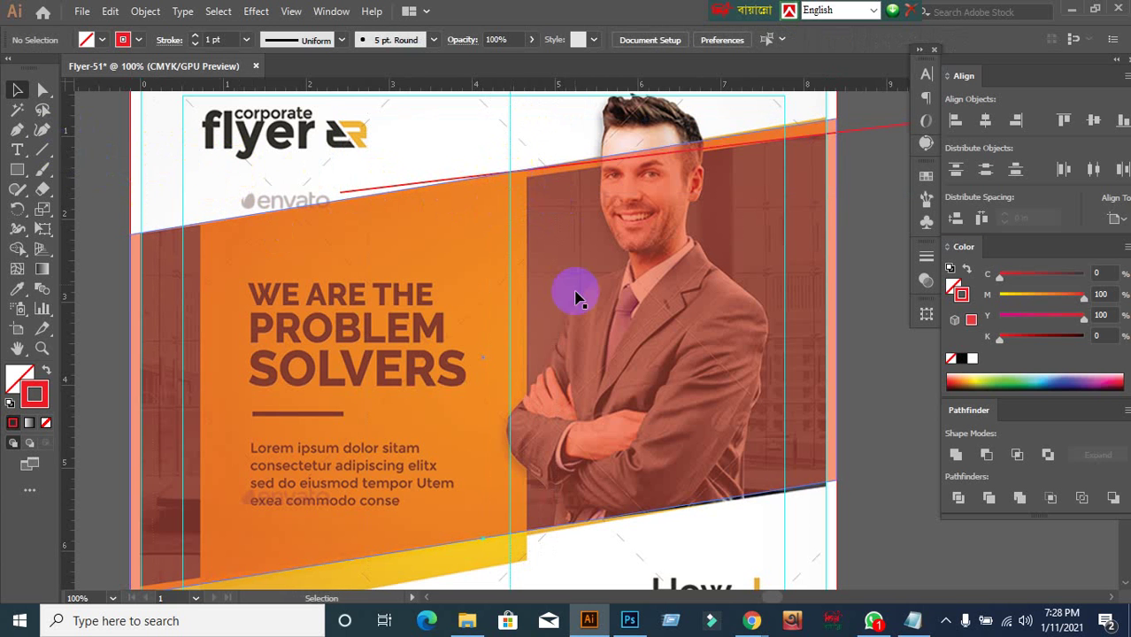
pyautogui.scroll(-2, 587, 303)
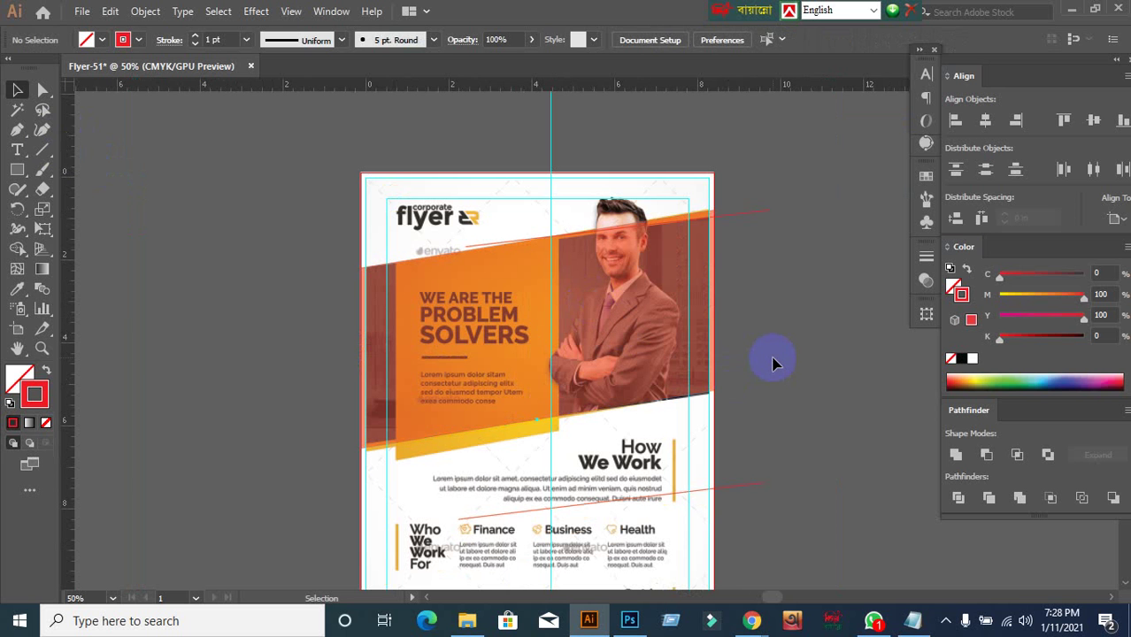
pyautogui.click(579, 193)
pyautogui.rightClick(596, 149)
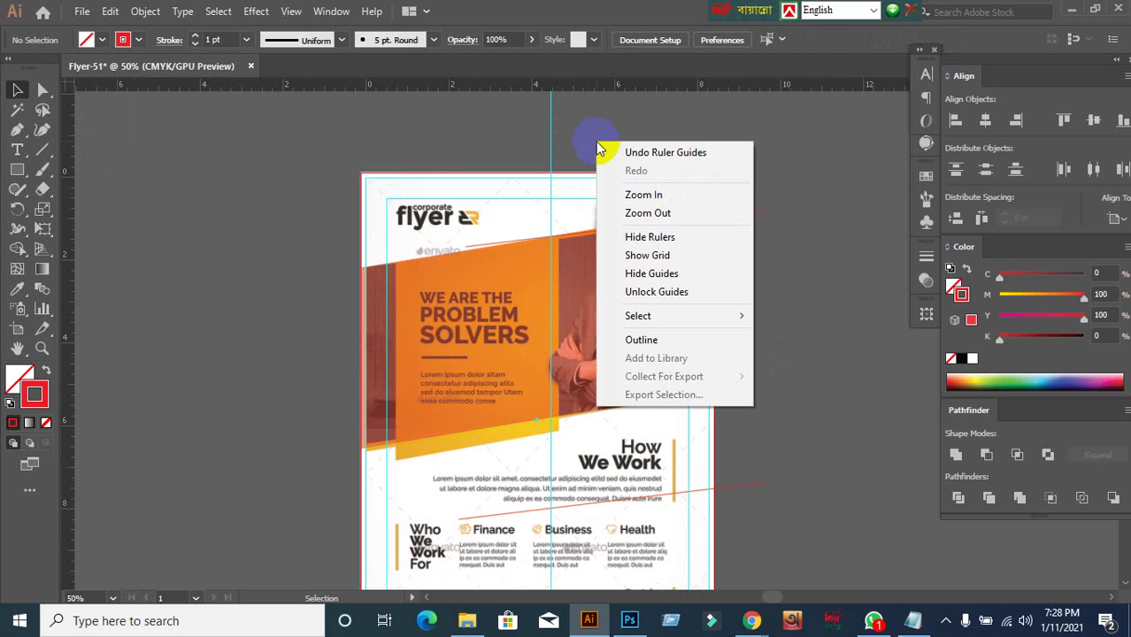
pyautogui.click(655, 292)
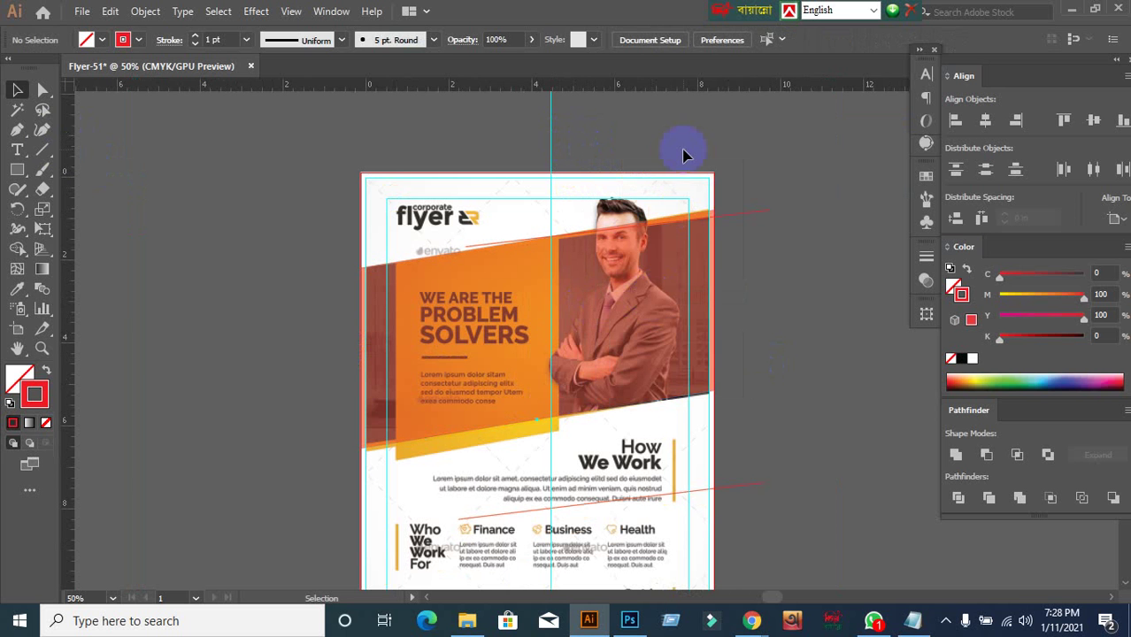
pyautogui.keyDown('alt'); pyautogui.scroll(1, 643, 148); pyautogui.keyUp('alt')
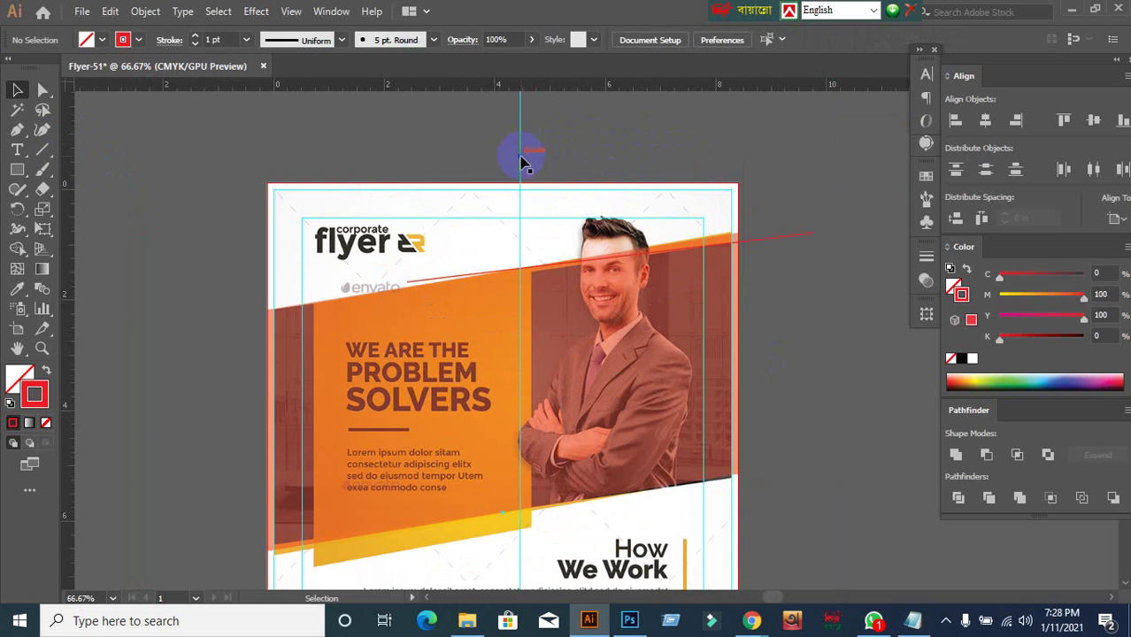
pyautogui.moveTo(522, 162); pyautogui.dragTo(505, 166)
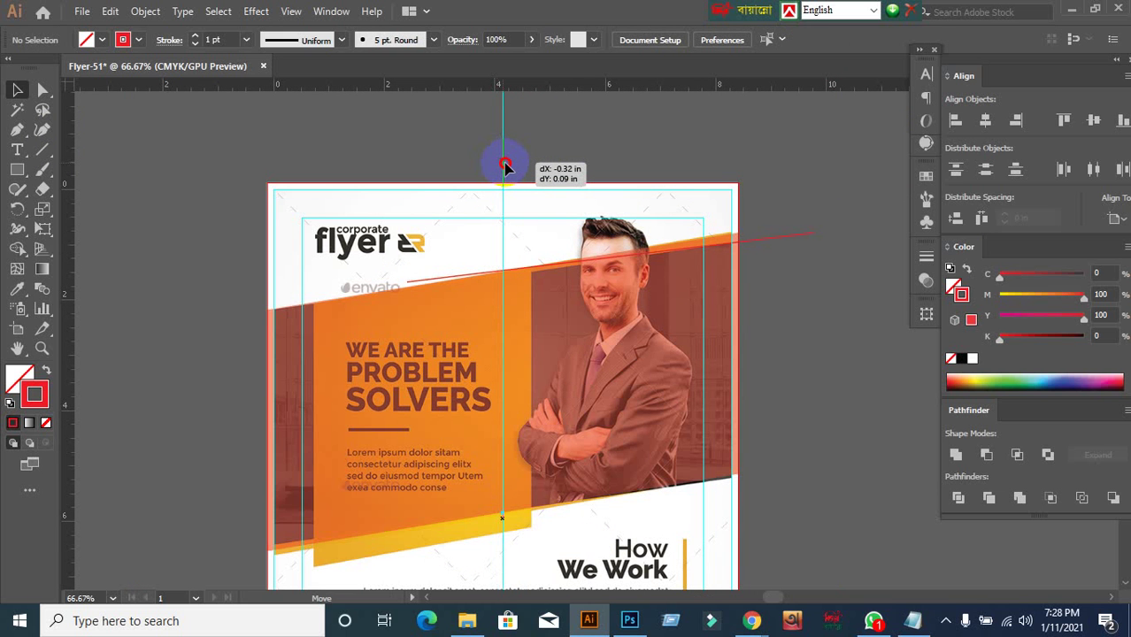
# - Move the lower red line below How We Work further right
pyautogui.scroll(-1, 853, 333)
pyautogui.scroll(-2, 853, 334)
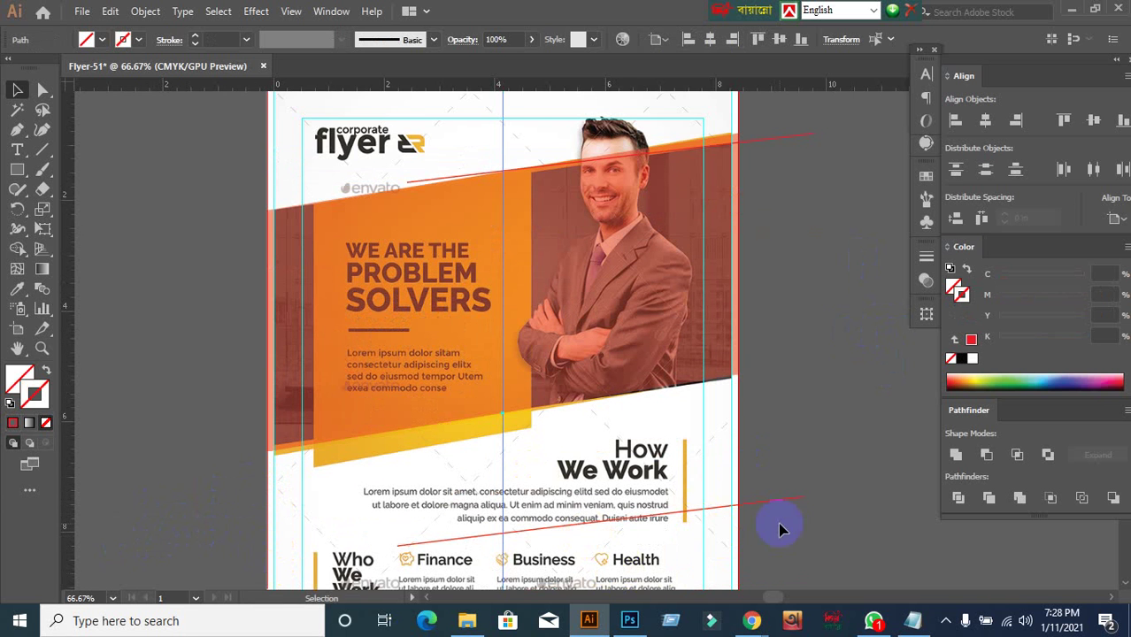
pyautogui.moveTo(740, 511); pyautogui.dragTo(801, 511)
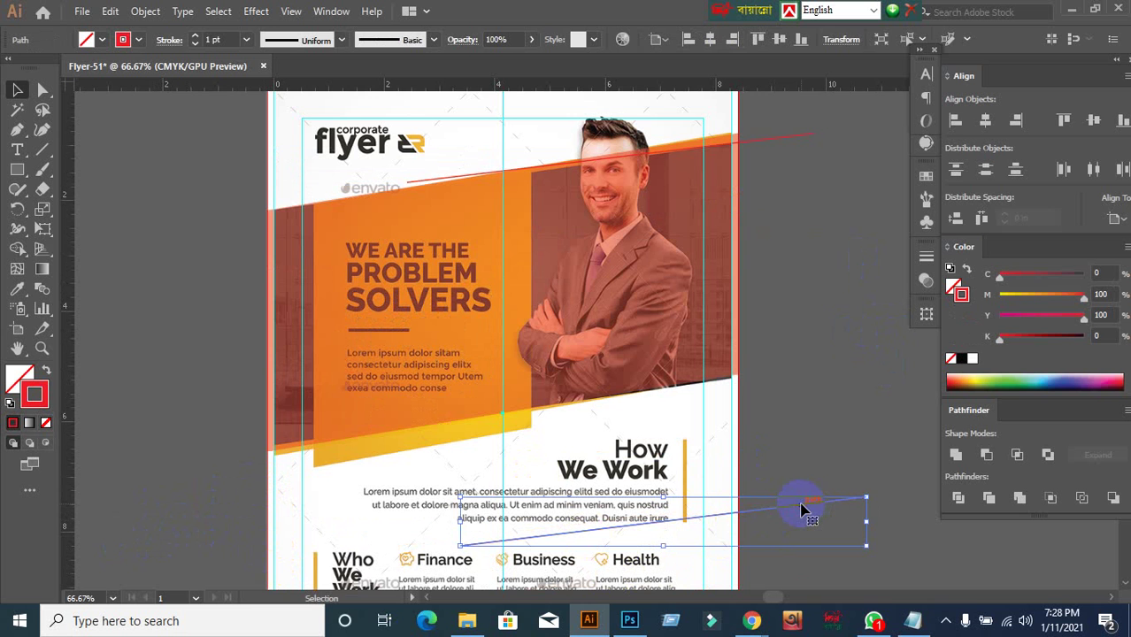
pyautogui.click(177, 268)
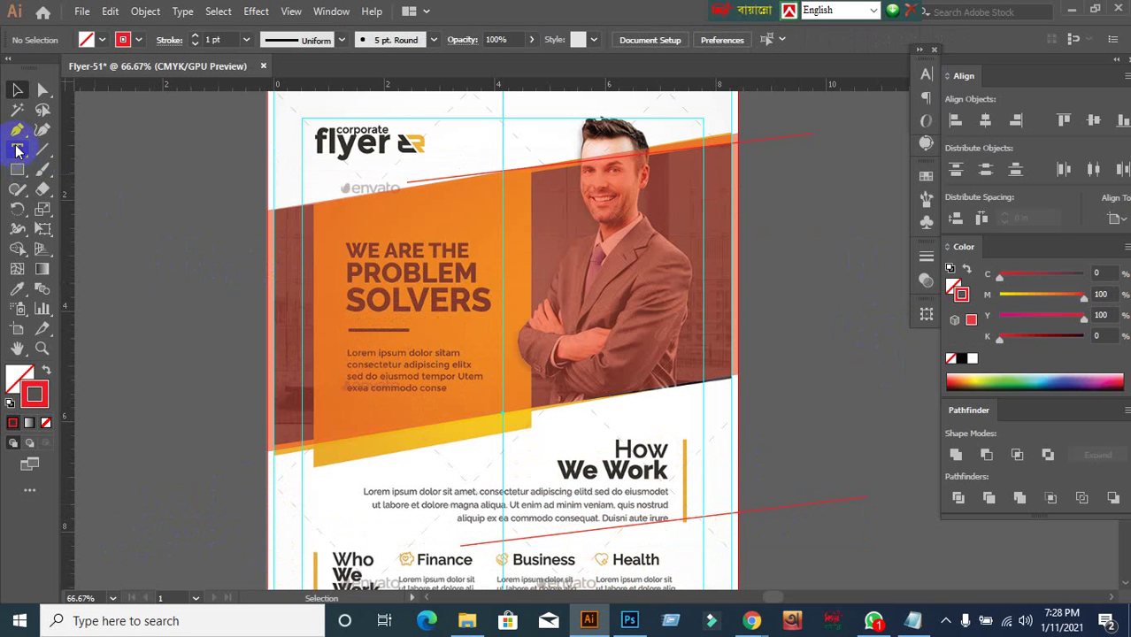
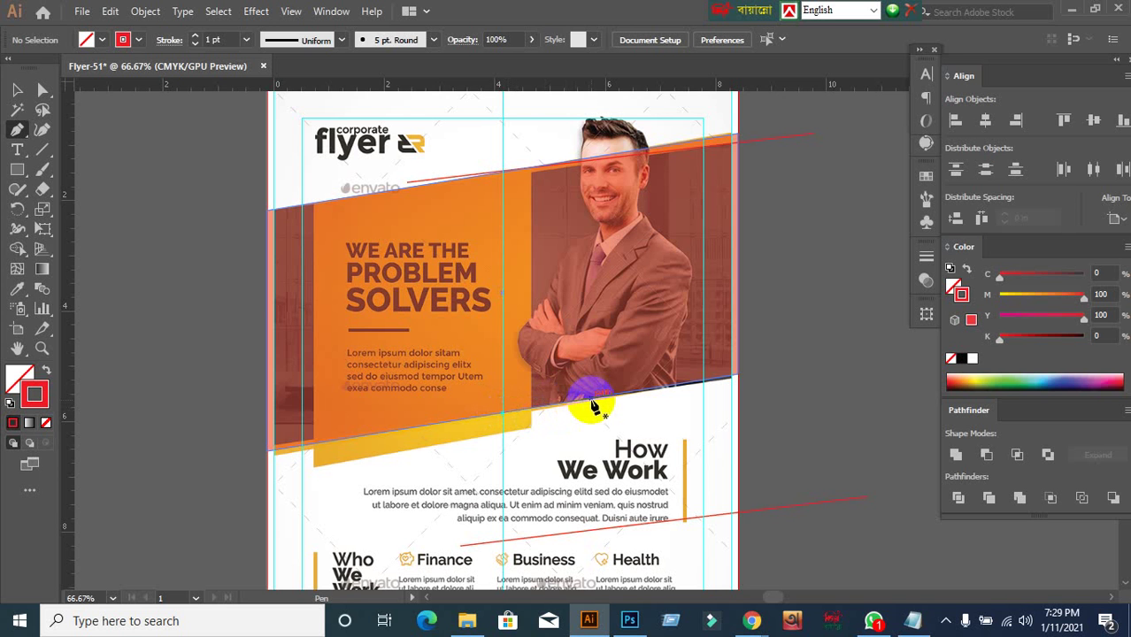
# - End the Pen path and drag the lower red line up onto the band's bottom edge
pyautogui.click(593, 404)
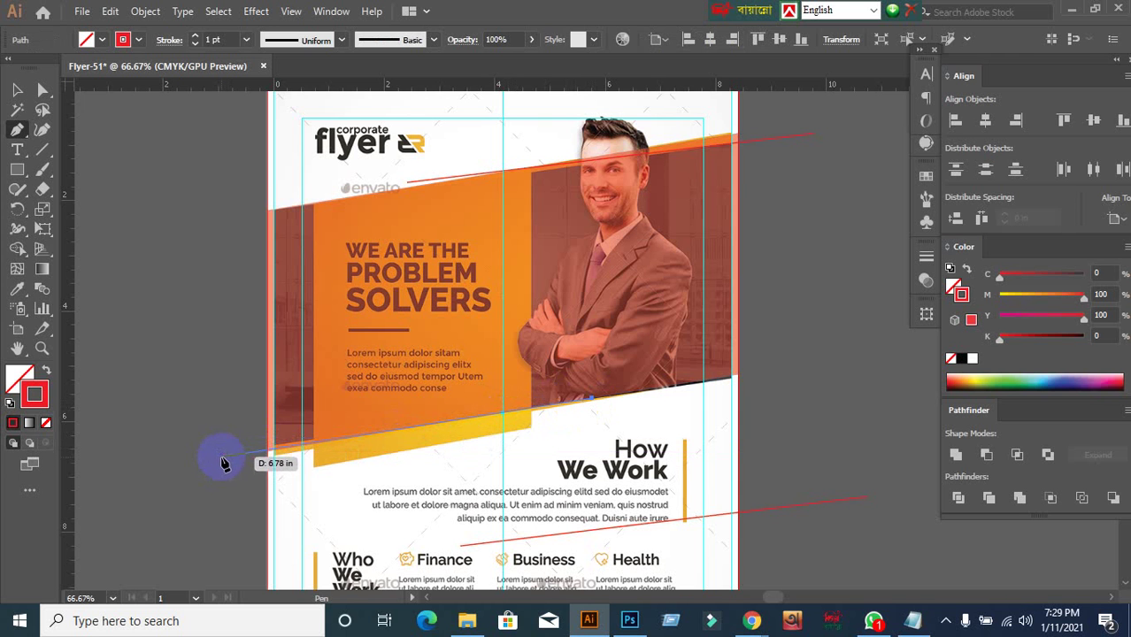
pyautogui.press('Escape')
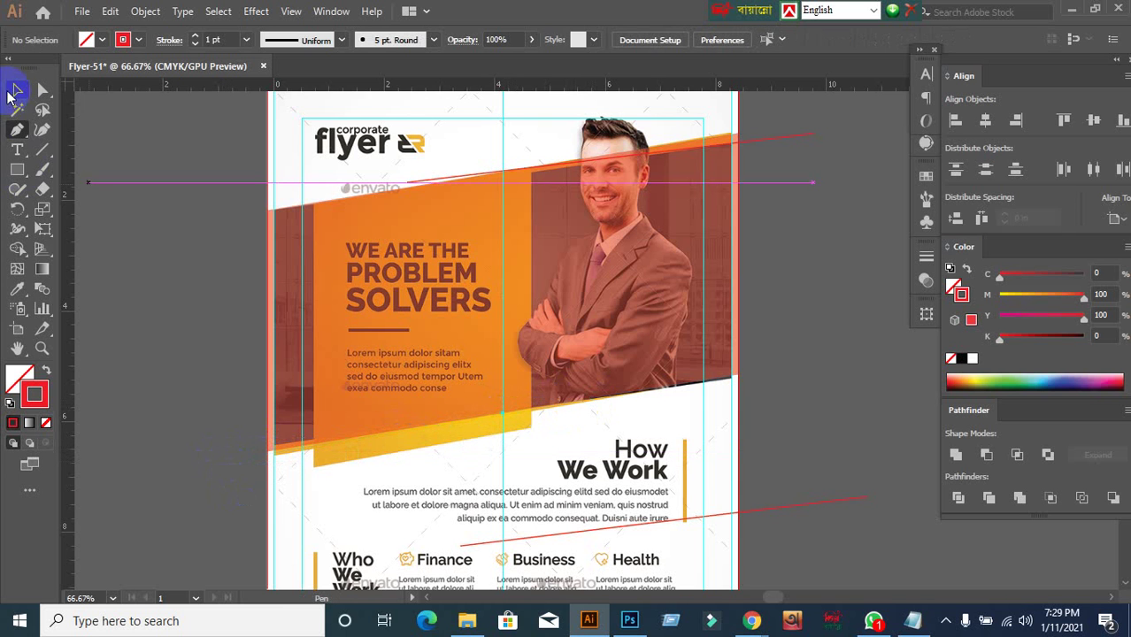
pyautogui.click(17, 89)
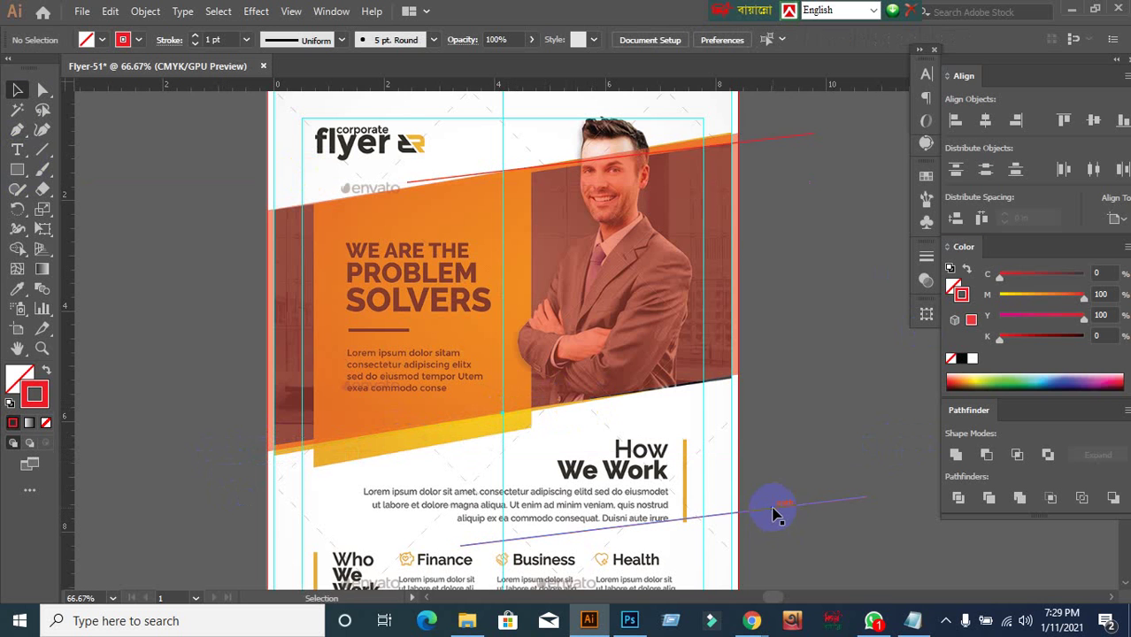
pyautogui.moveTo(774, 515); pyautogui.dragTo(542, 412)
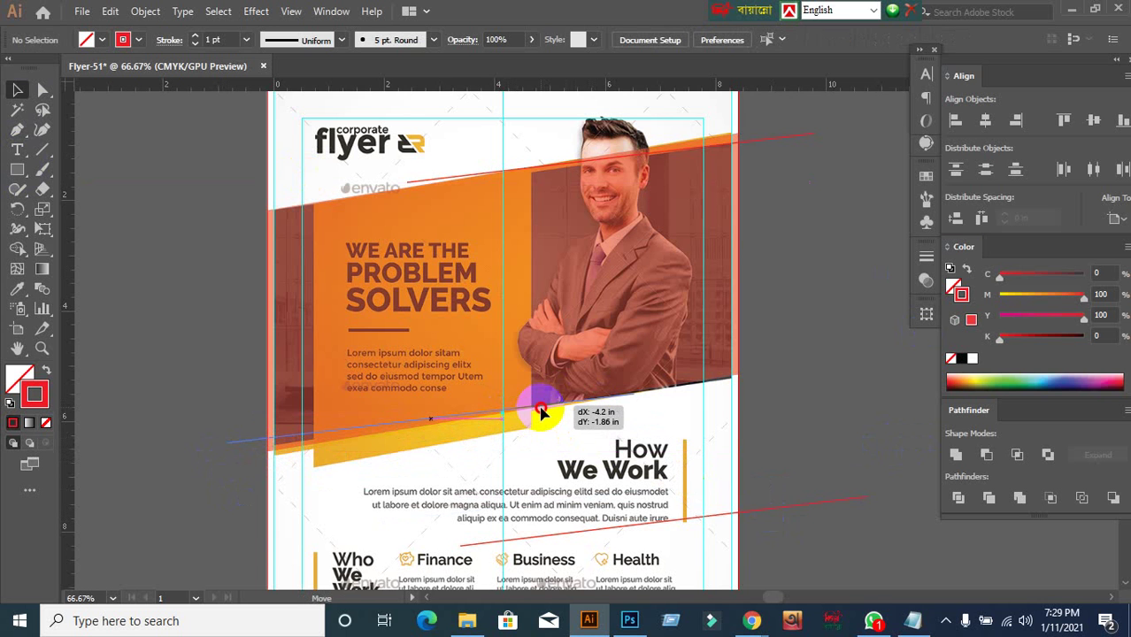
pyautogui.click(177, 523)
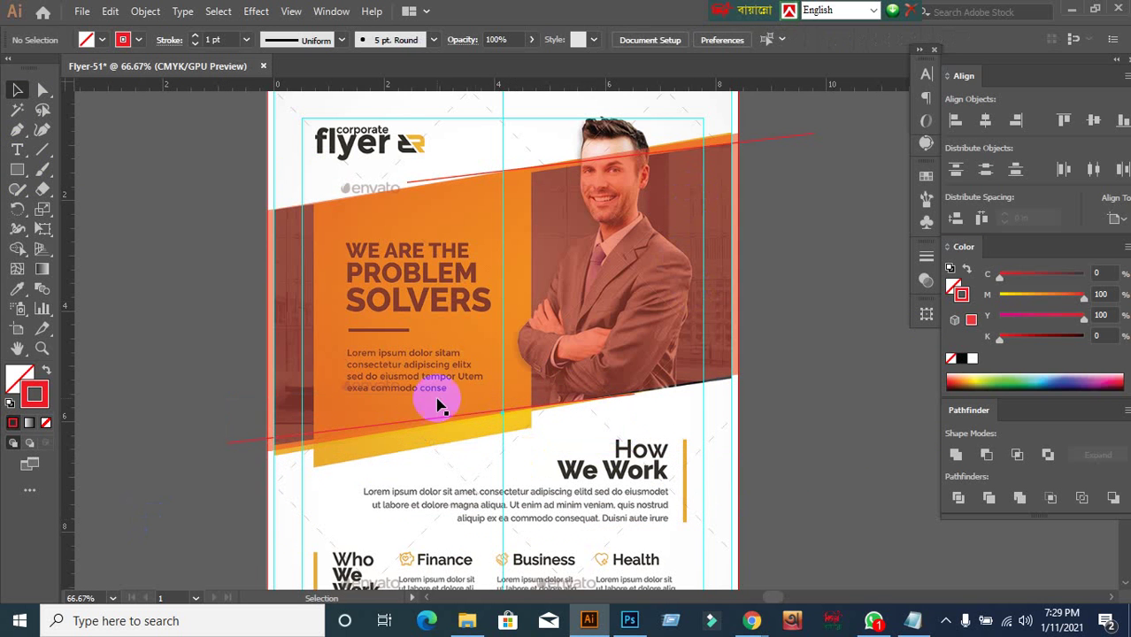
# - Nudge the sloped line slightly left so it aligns with the band's lower edge
pyautogui.click(620, 381)
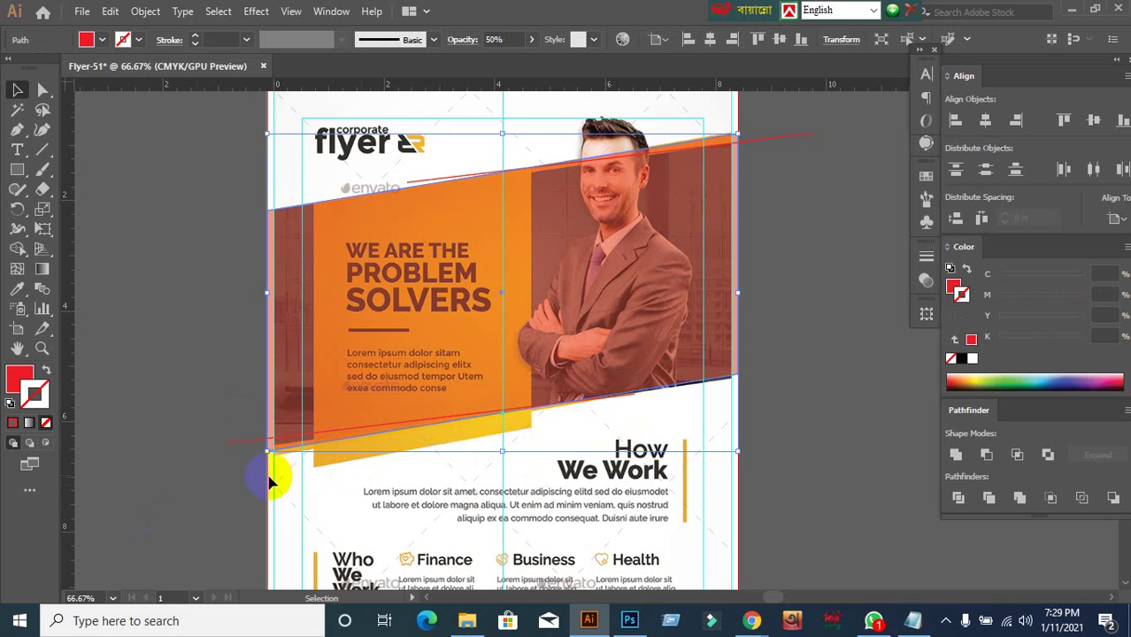
pyautogui.click(433, 460)
pyautogui.scroll(1, 546, 455)
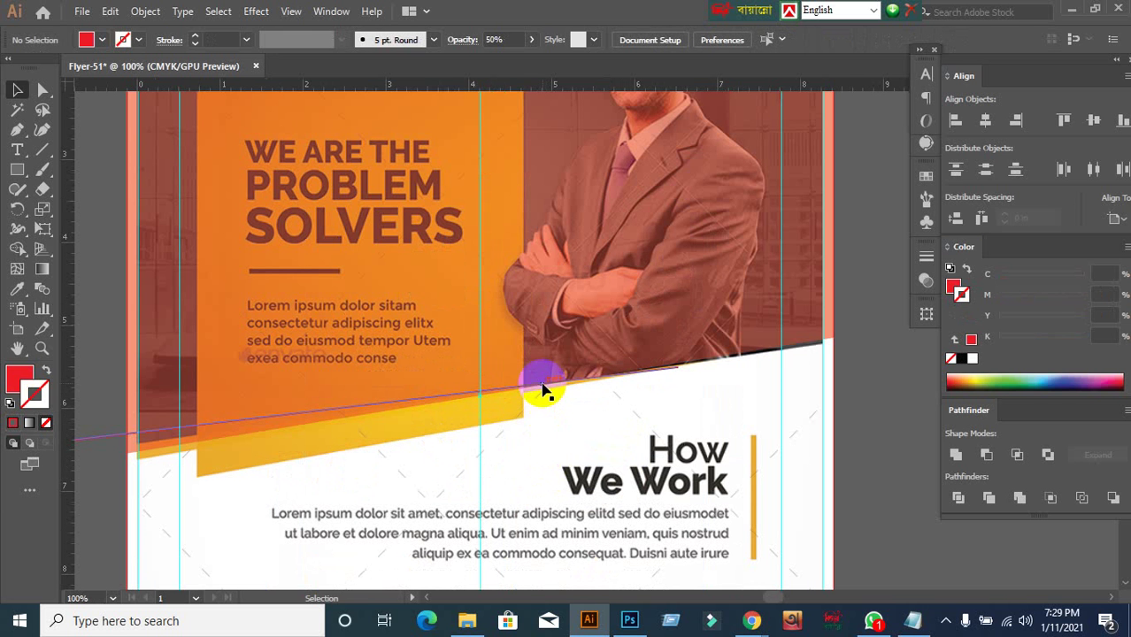
pyautogui.moveTo(544, 390); pyautogui.dragTo(515, 395)
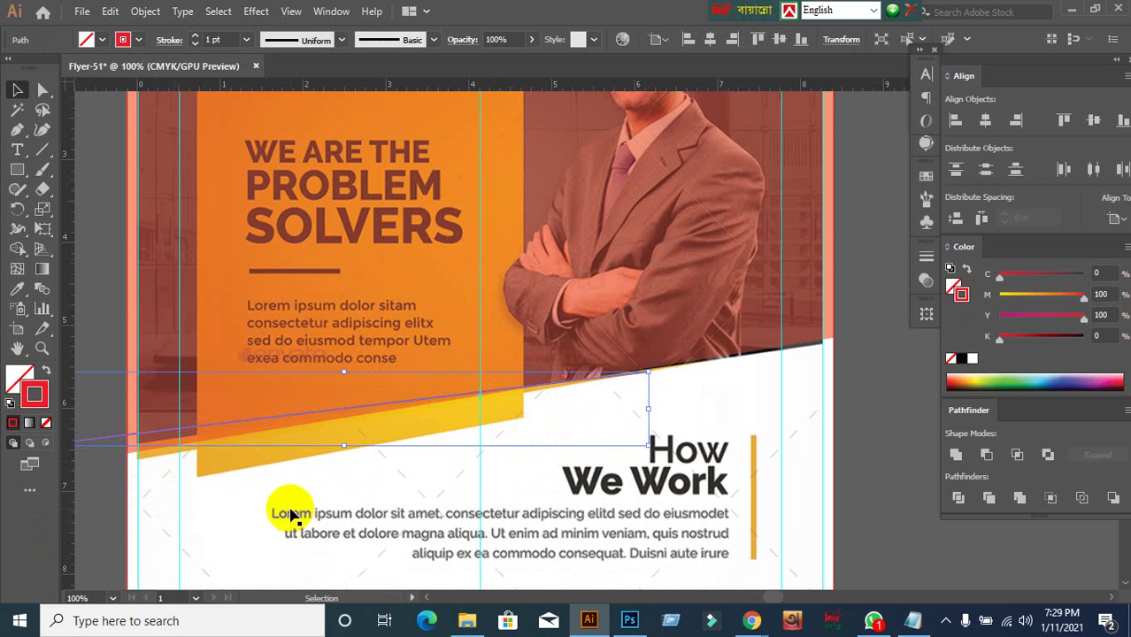
pyautogui.click(861, 406)
pyautogui.scroll(3, 744, 355)
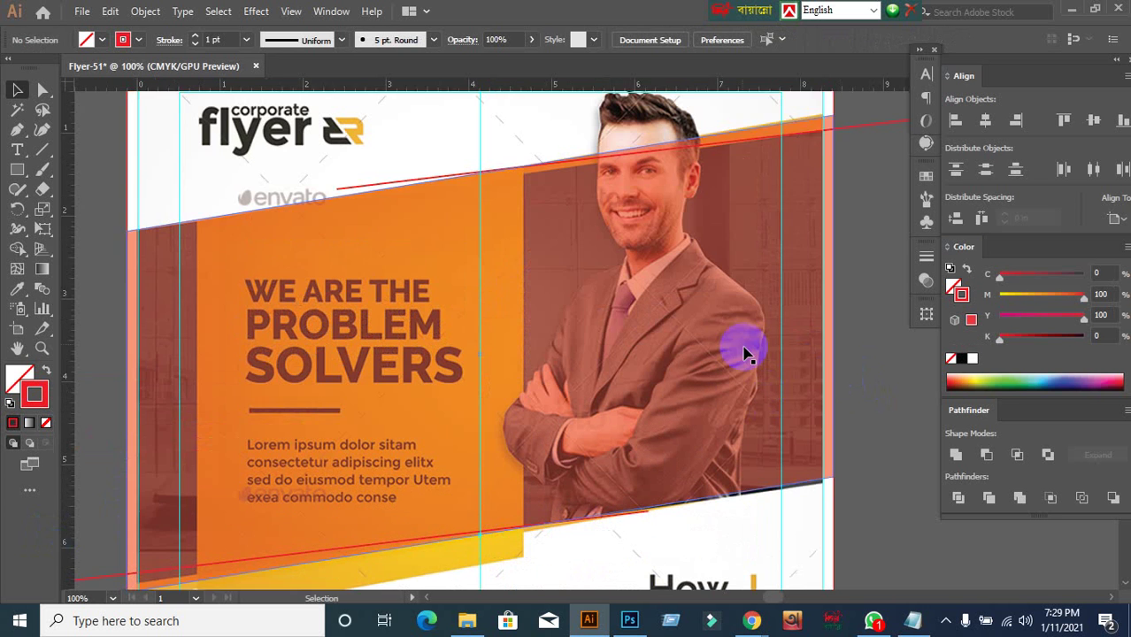
pyautogui.scroll(1, 743, 355)
pyautogui.scroll(-2, 673, 292)
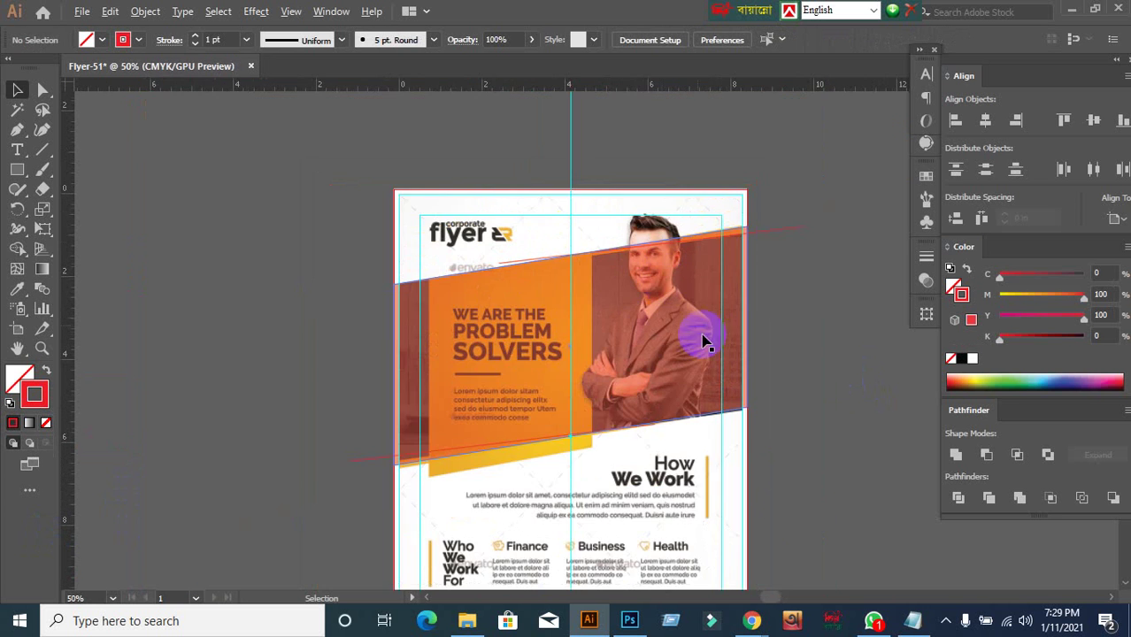
pyautogui.scroll(1, 801, 469)
pyautogui.click(522, 329)
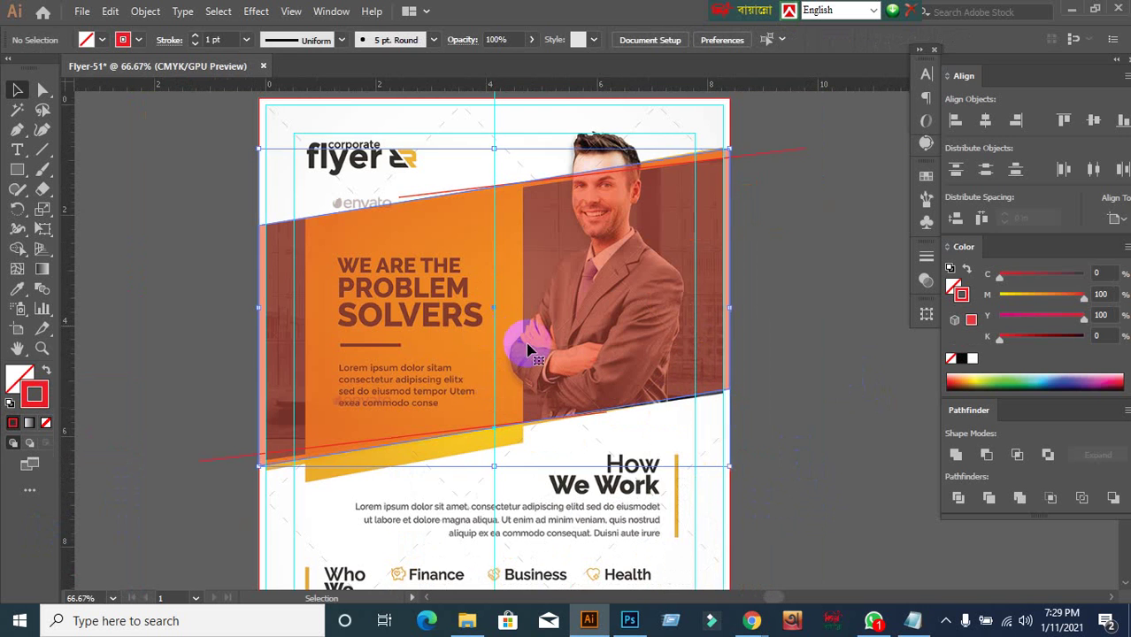
# - Lock and then unlock the guides from the canvas context menu
pyautogui.click(776, 411)
pyautogui.scroll(3, 496, 142)
pyautogui.rightClick(421, 129)
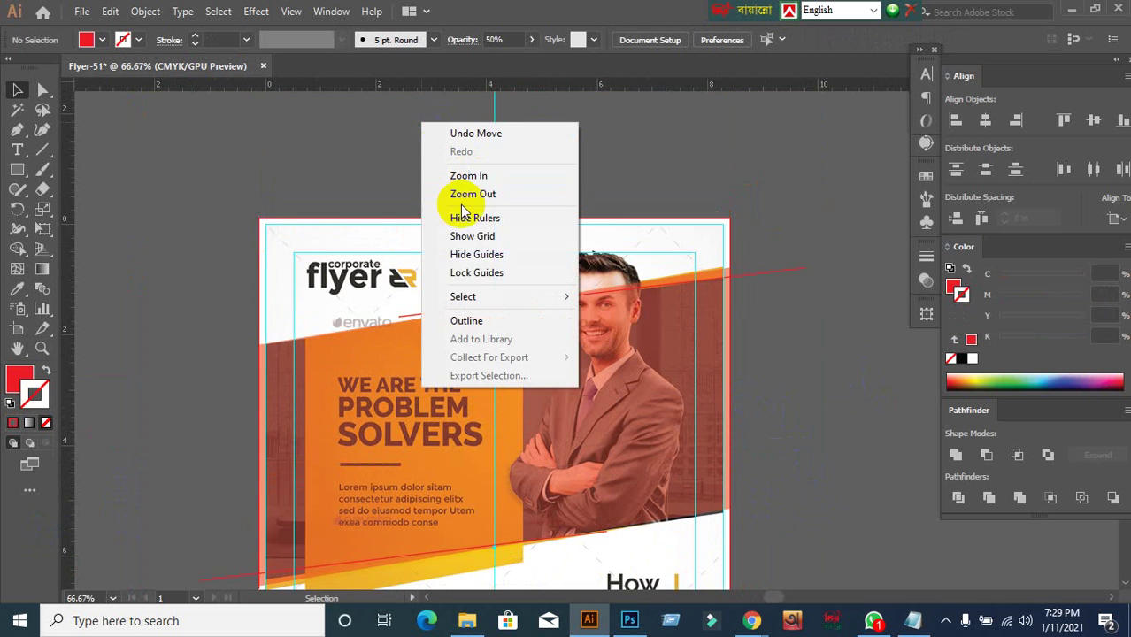
pyautogui.click(468, 269)
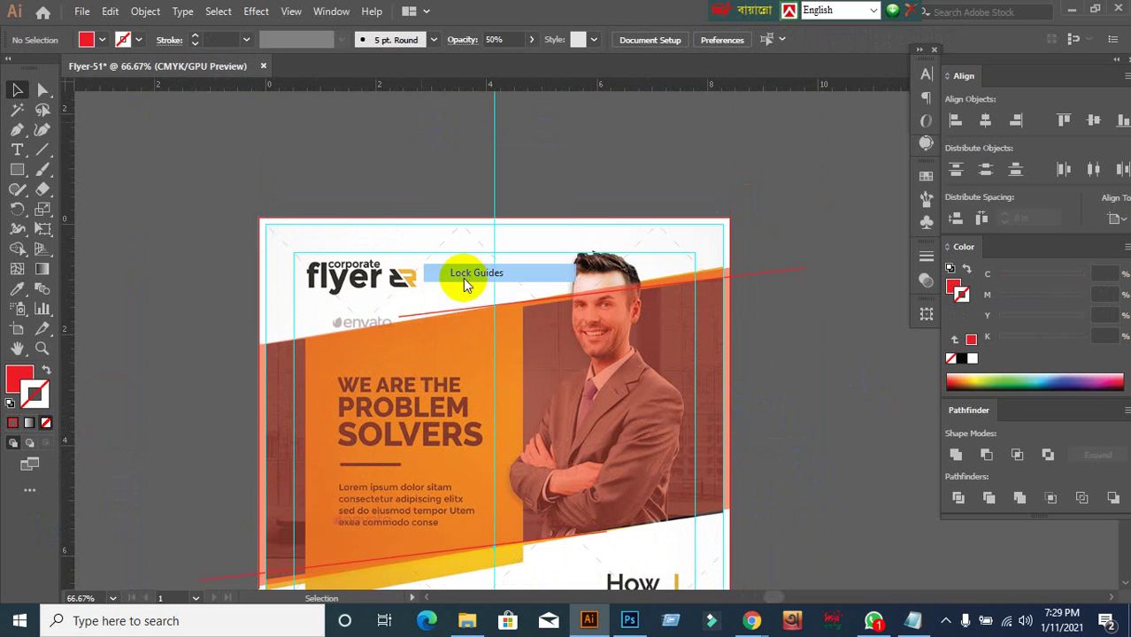
pyautogui.rightClick(606, 167)
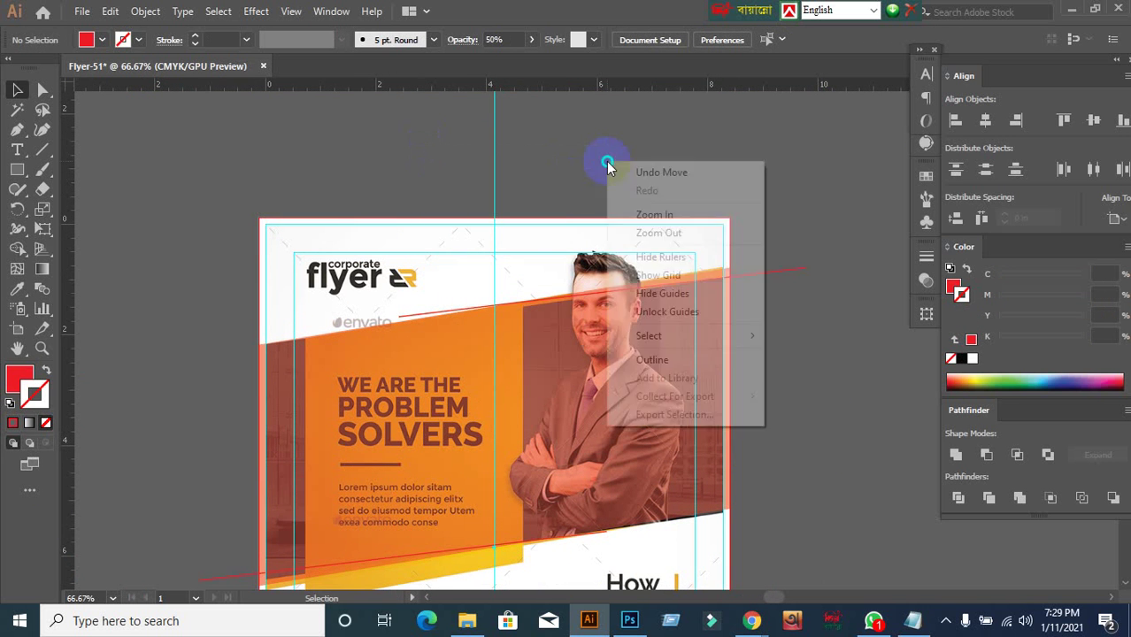
pyautogui.click(673, 312)
pyautogui.click(535, 168)
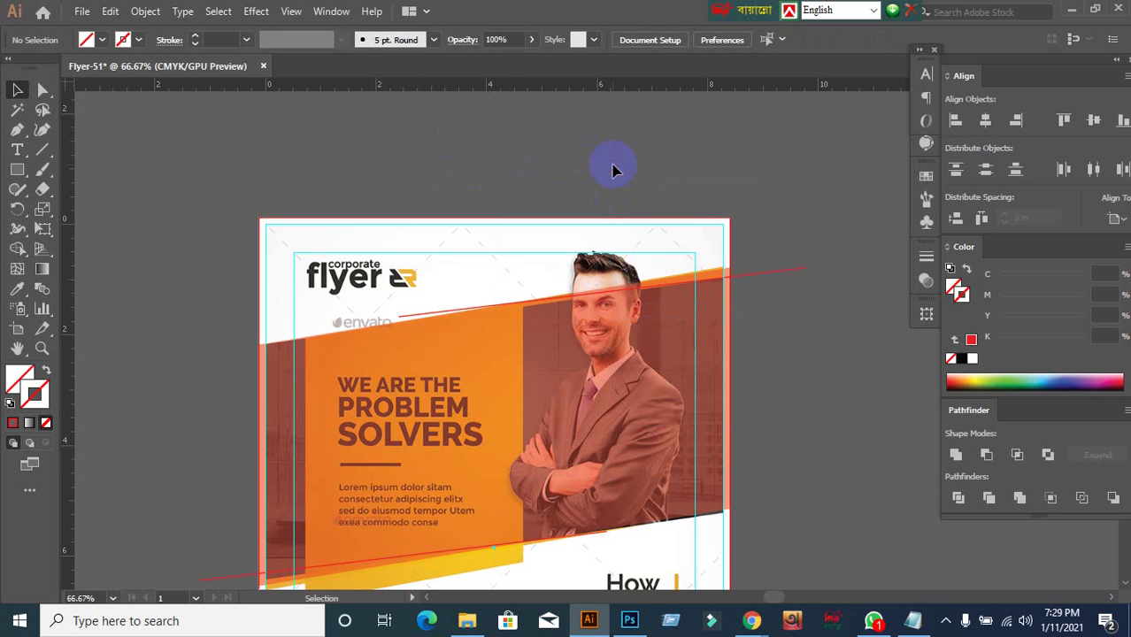
pyautogui.scroll(-3, 813, 365)
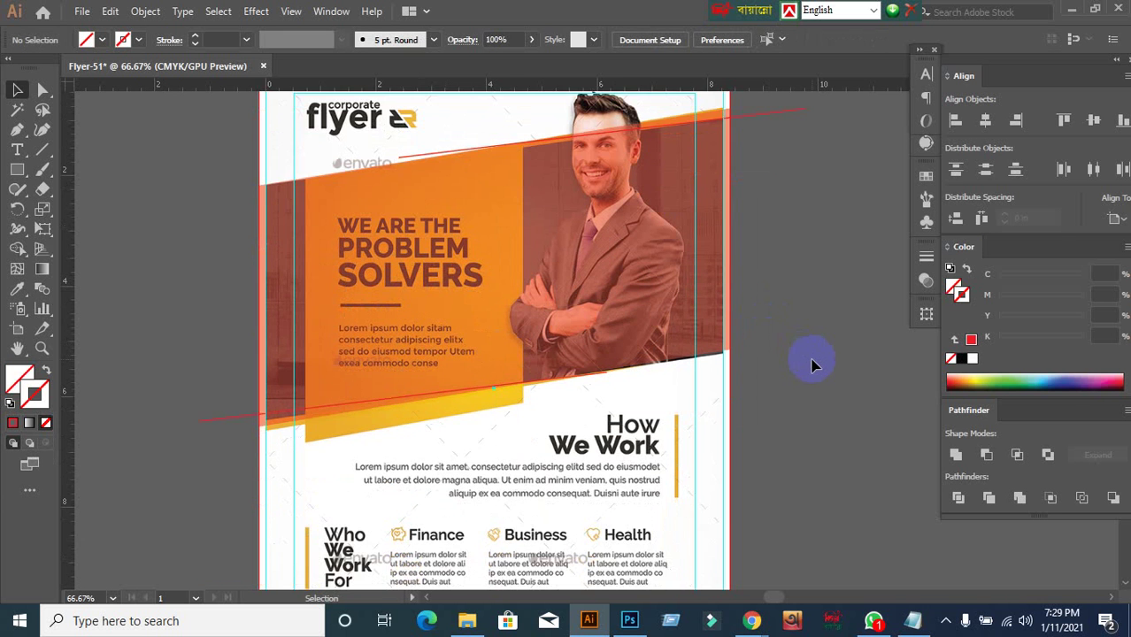
pyautogui.scroll(1, 813, 365)
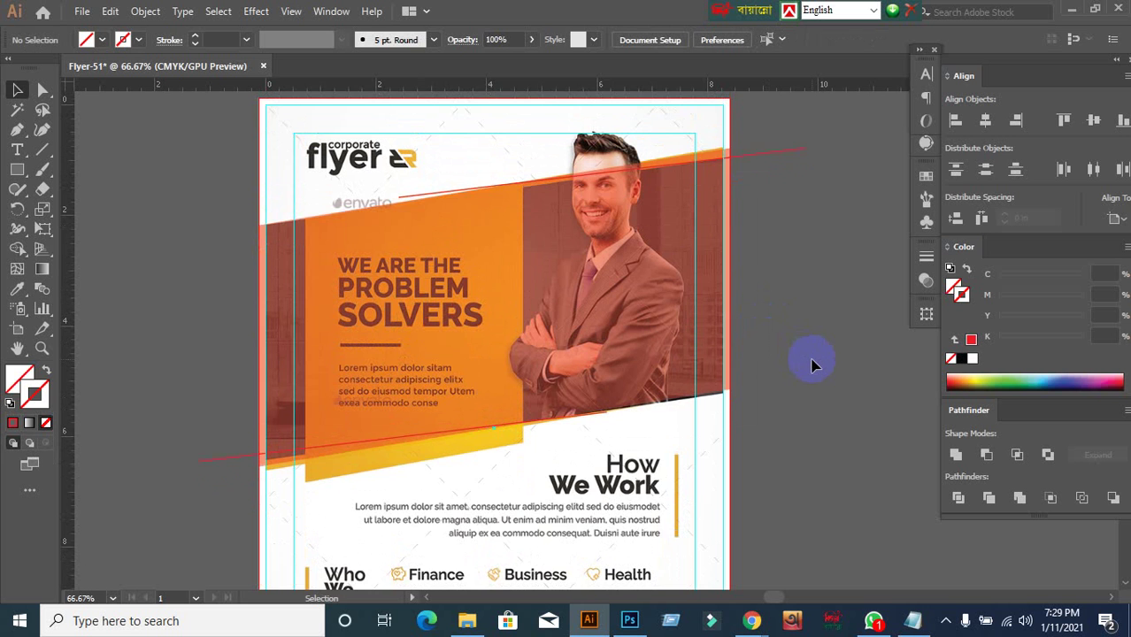
pyautogui.scroll(1, 813, 364)
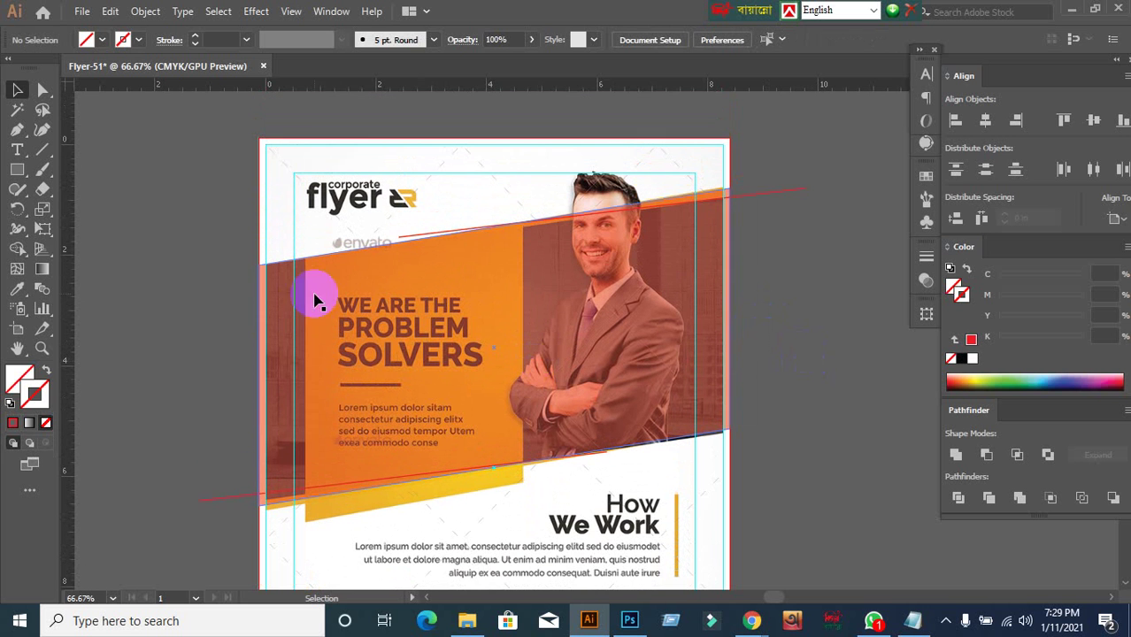
# - Delete a large stray path and lock the guides again
pyautogui.click(794, 501)
pyautogui.press('Delete')
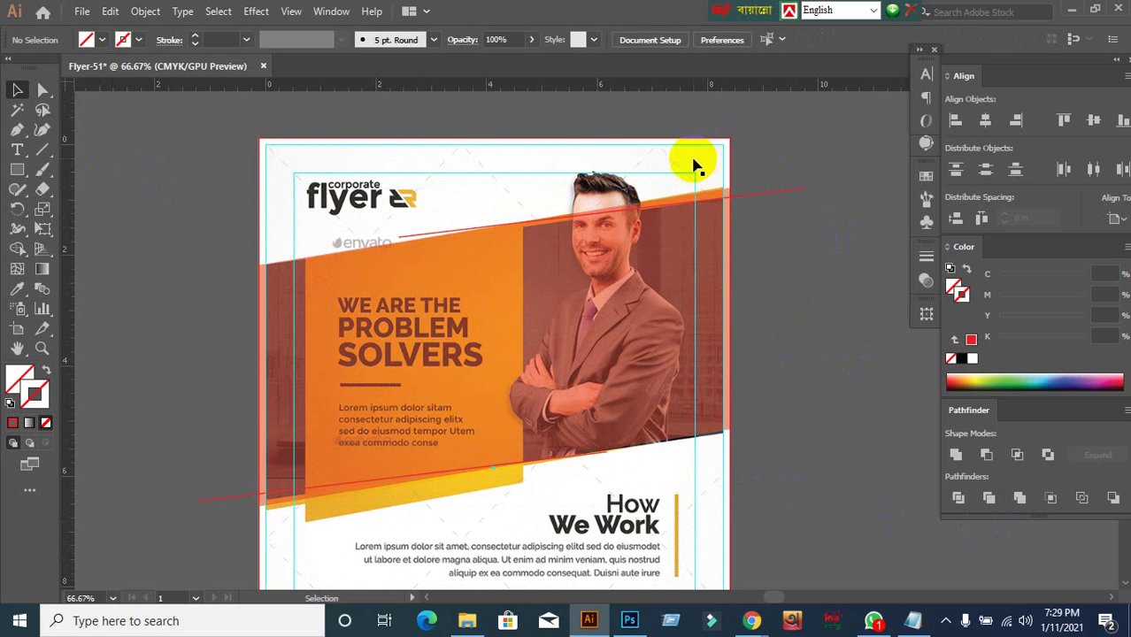
pyautogui.rightClick(818, 158)
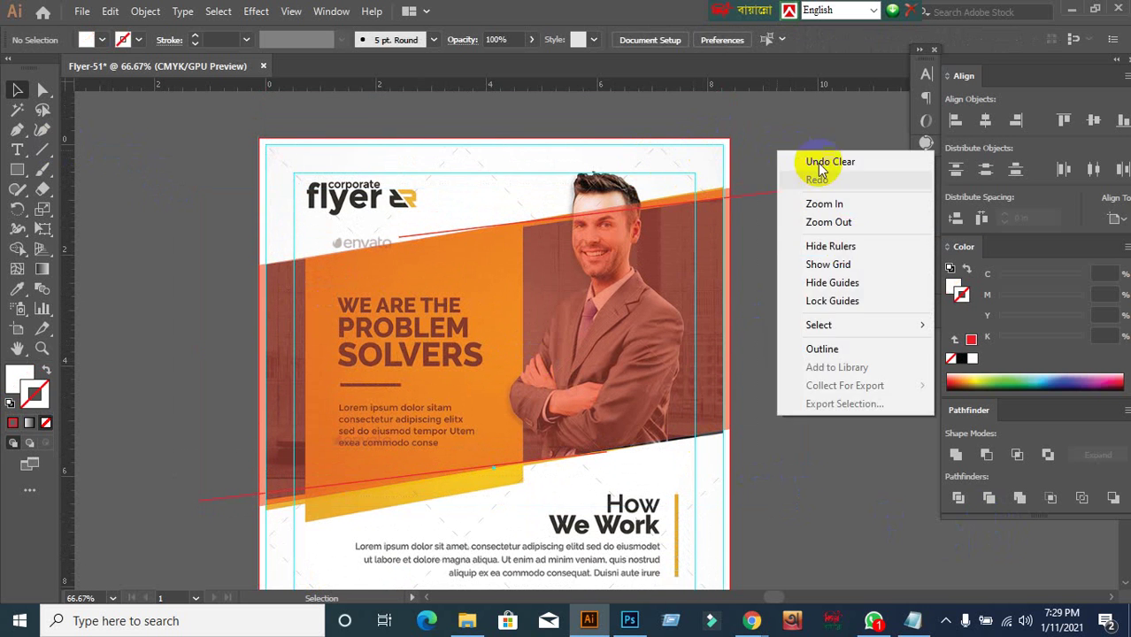
pyautogui.click(839, 303)
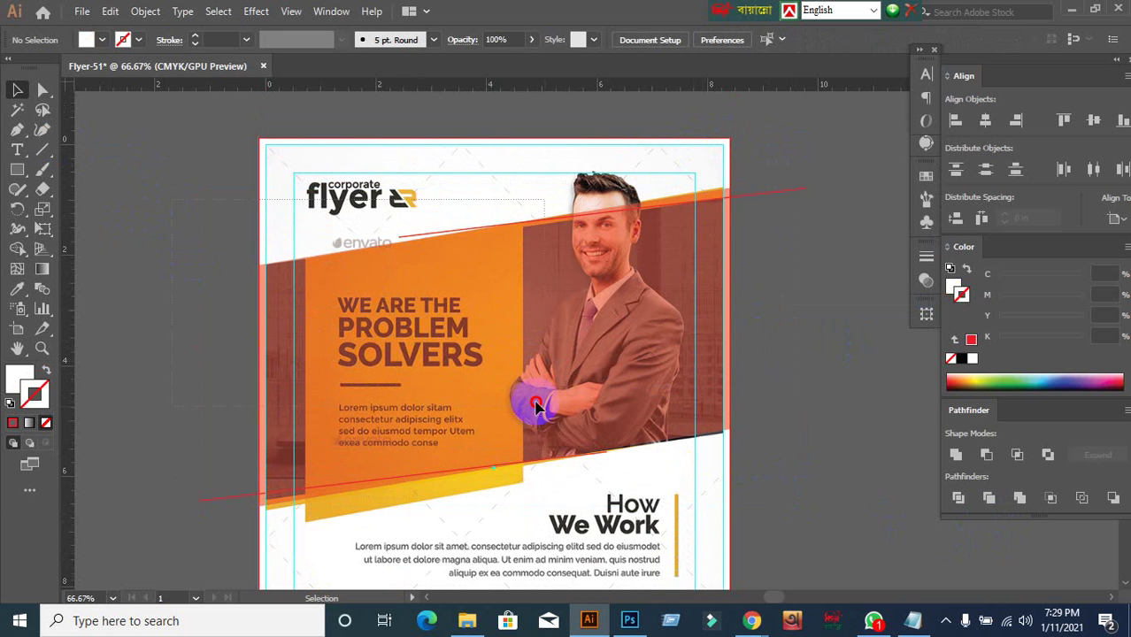
# - Divide the band along the slanted lines with Pathfinder and ungroup the resulting pieces
pyautogui.click(717, 505)
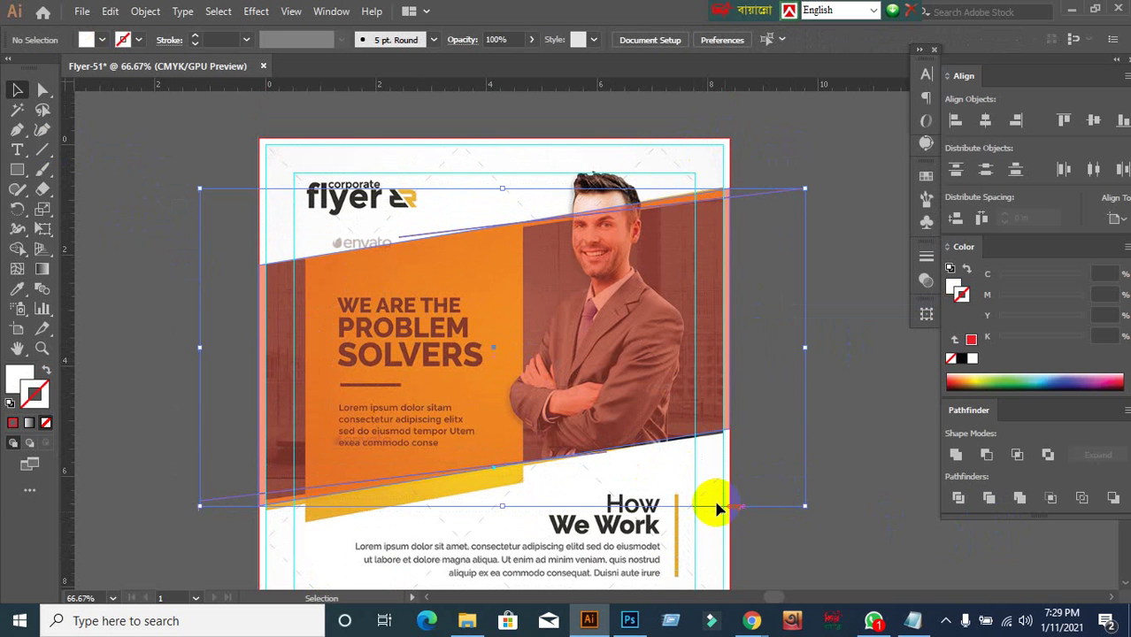
pyautogui.click(959, 498)
pyautogui.rightClick(570, 334)
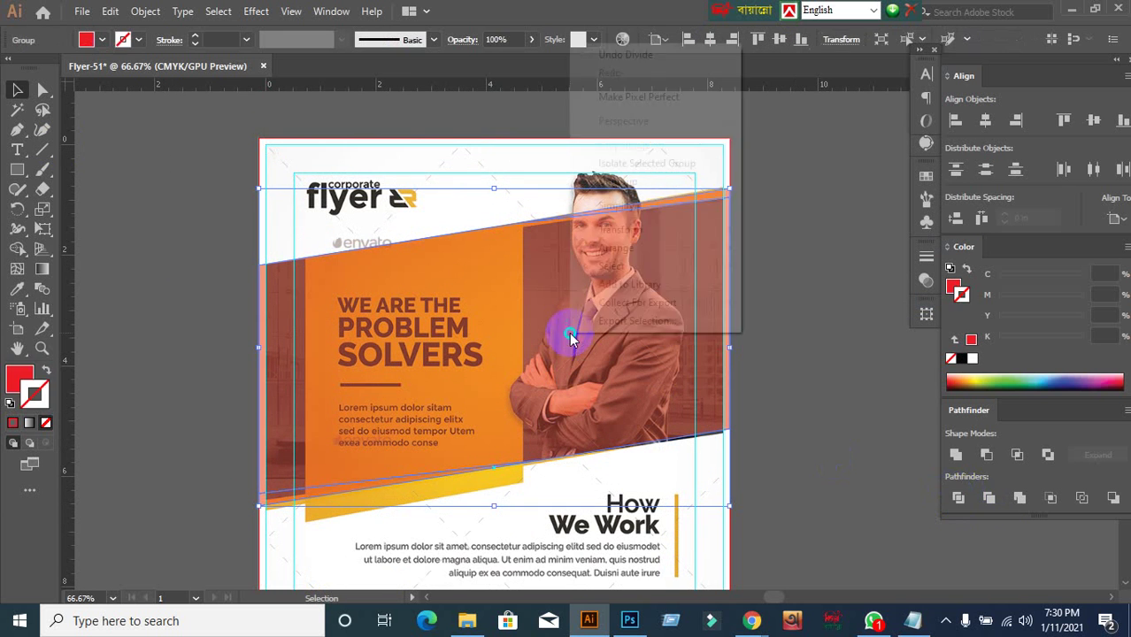
pyautogui.click(636, 182)
pyautogui.click(762, 295)
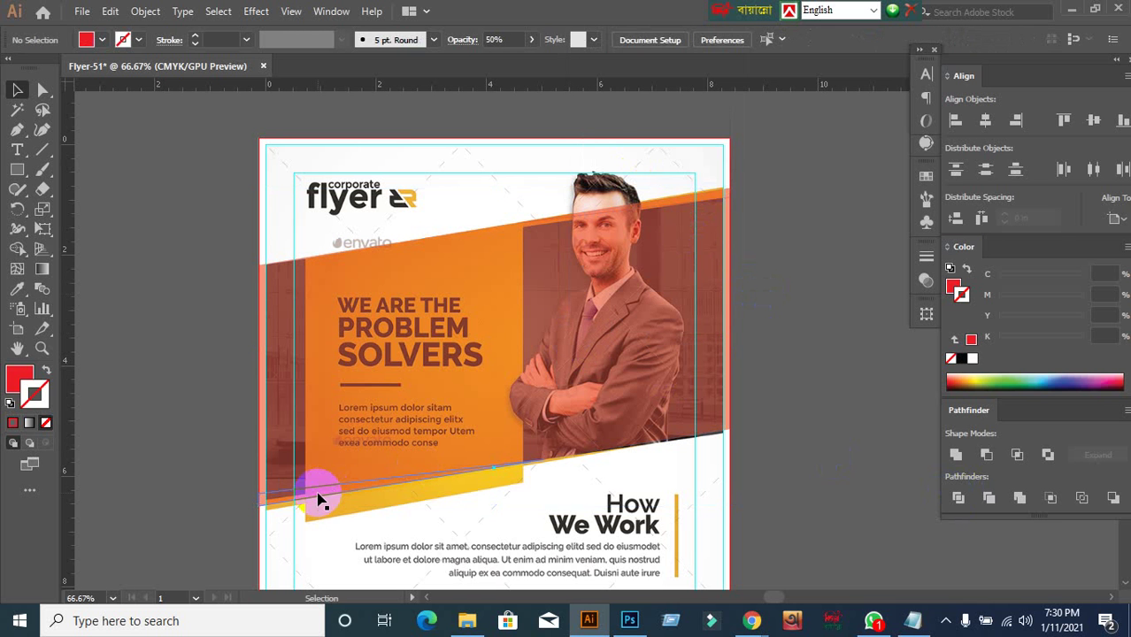
pyautogui.click(396, 490)
pyautogui.moveTo(739, 201); pyautogui.dragTo(714, 177)
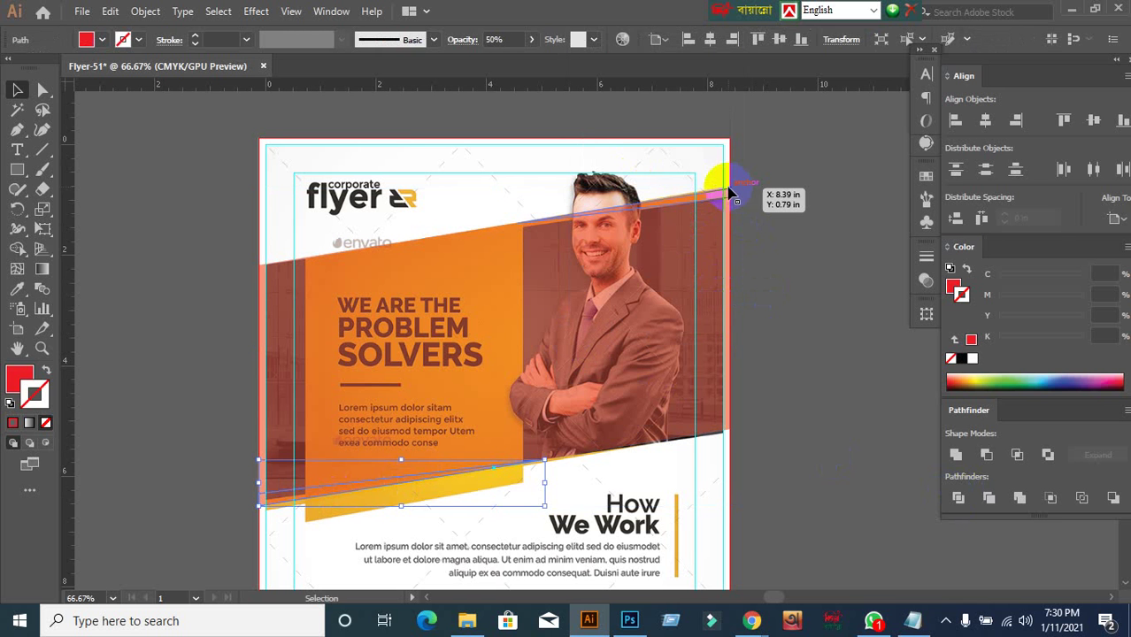
pyautogui.click(809, 245)
pyautogui.scroll(-1, 803, 333)
pyautogui.scroll(-2, 795, 328)
pyautogui.hscroll(3, 795, 329)
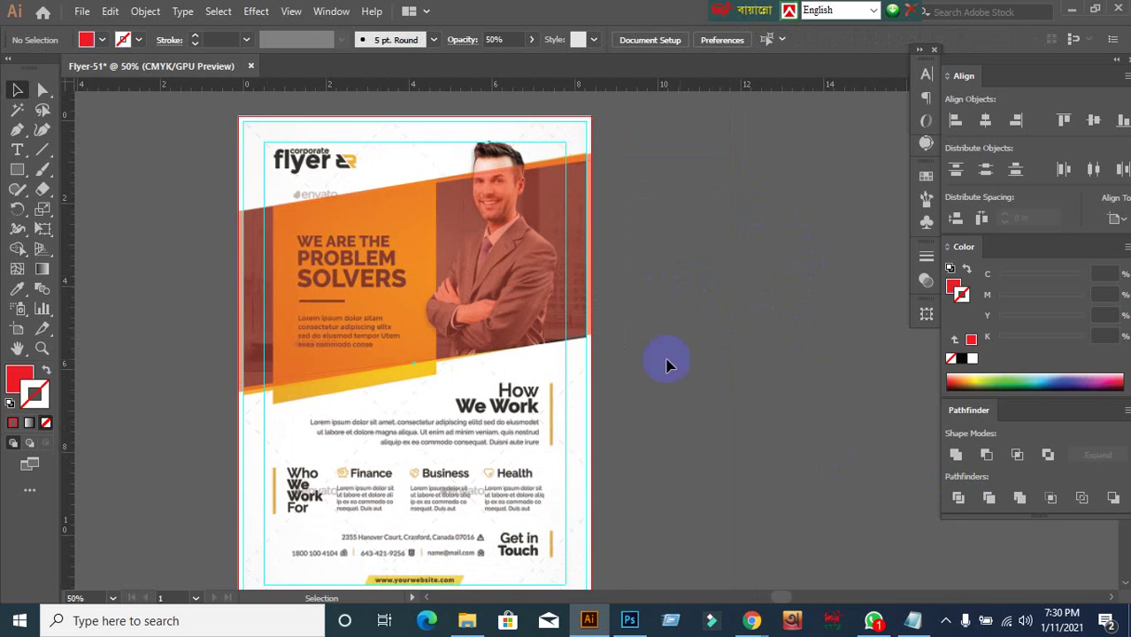
# - Move the red band off the artboard to the right and check its opacity
pyautogui.moveTo(442, 298); pyautogui.dragTo(820, 328)
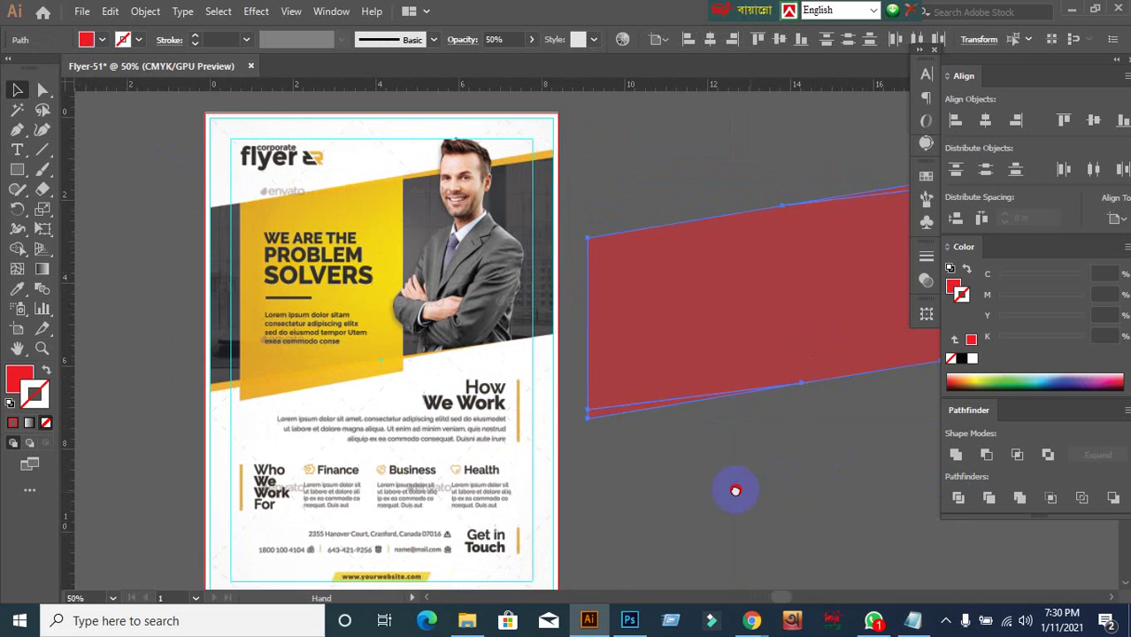
pyautogui.hscroll(4, 735, 487)
pyautogui.click(666, 474)
pyautogui.click(625, 296)
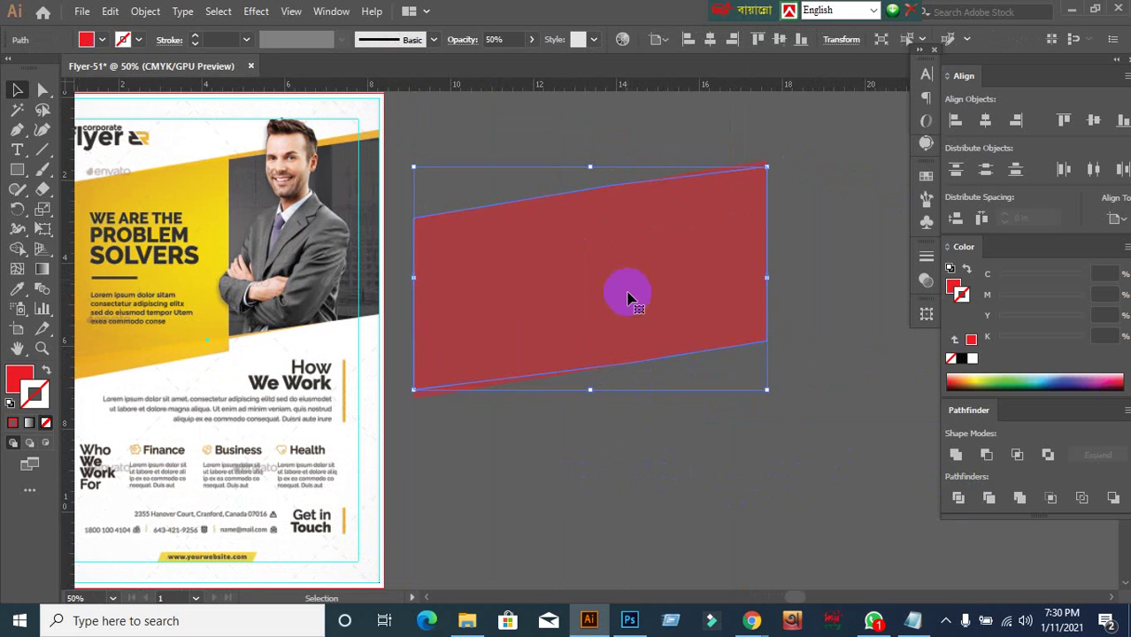
pyautogui.click(926, 279)
pyautogui.click(869, 275)
pyautogui.write('100')
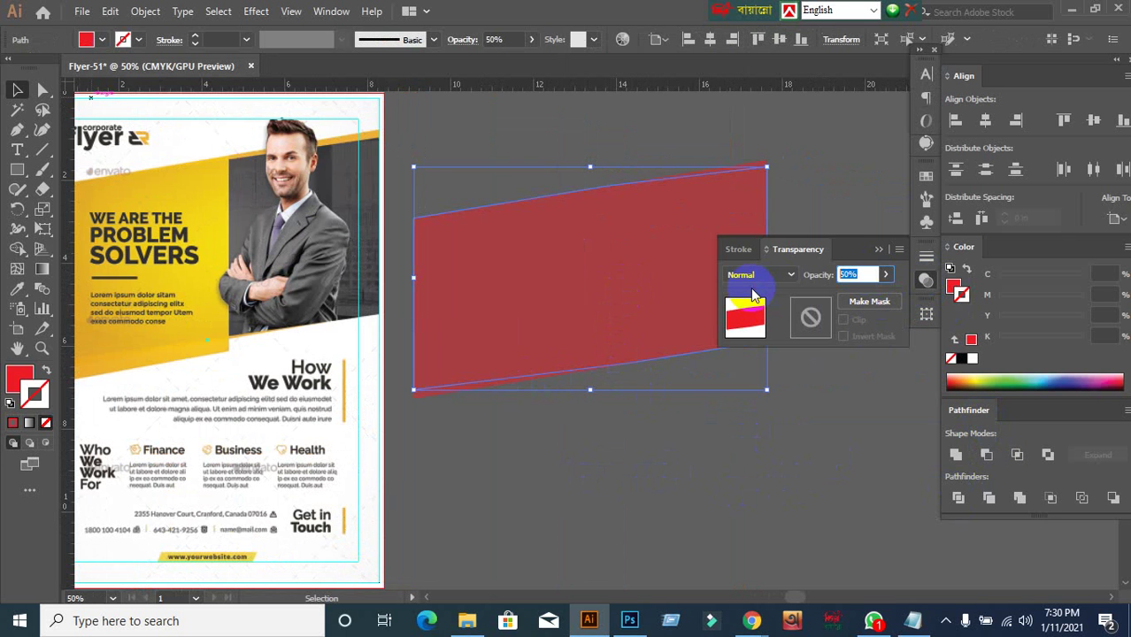
pyautogui.click(622, 495)
# - Fill the thin bottom sliver with the magenta swatch
pyautogui.click(440, 396)
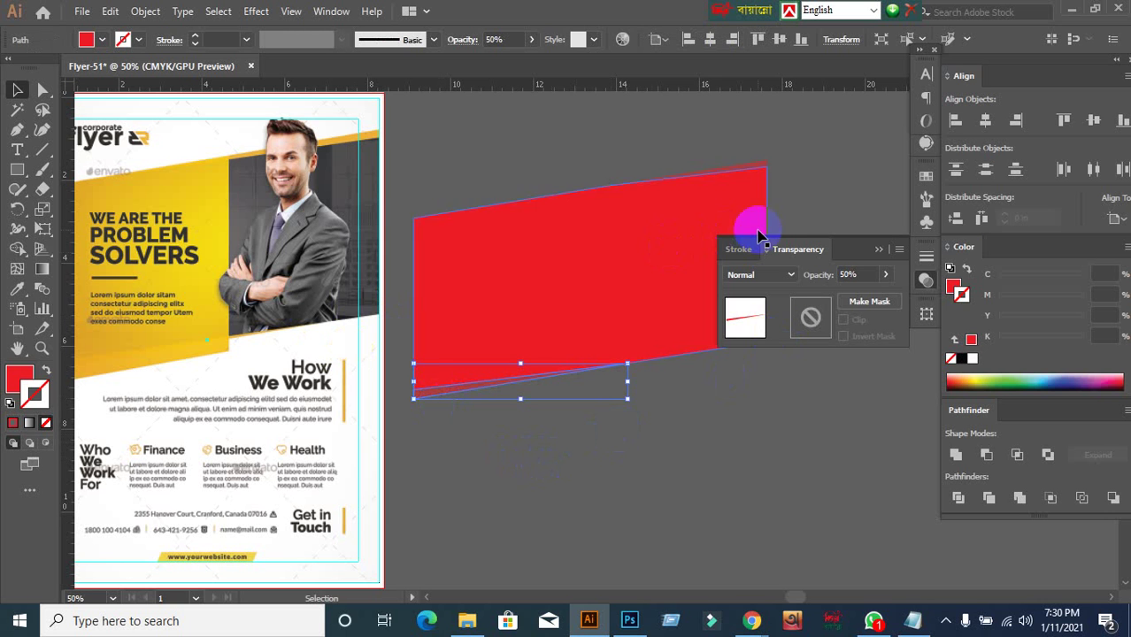
pyautogui.click(854, 273)
pyautogui.write('100')
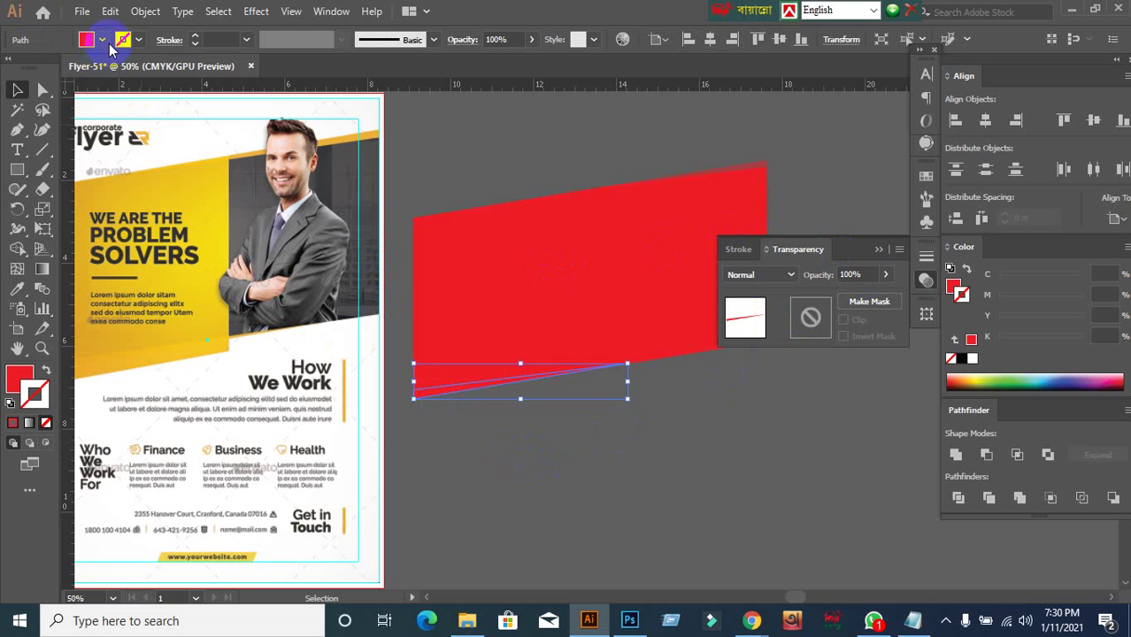
pyautogui.click(104, 40)
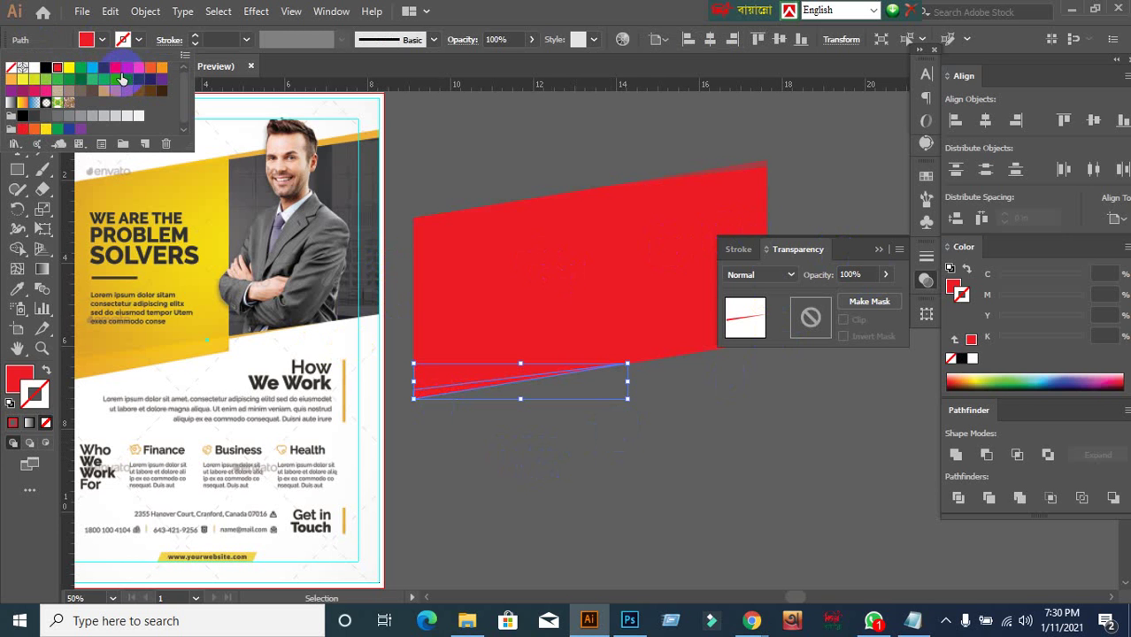
pyautogui.click(517, 473)
pyautogui.click(429, 416)
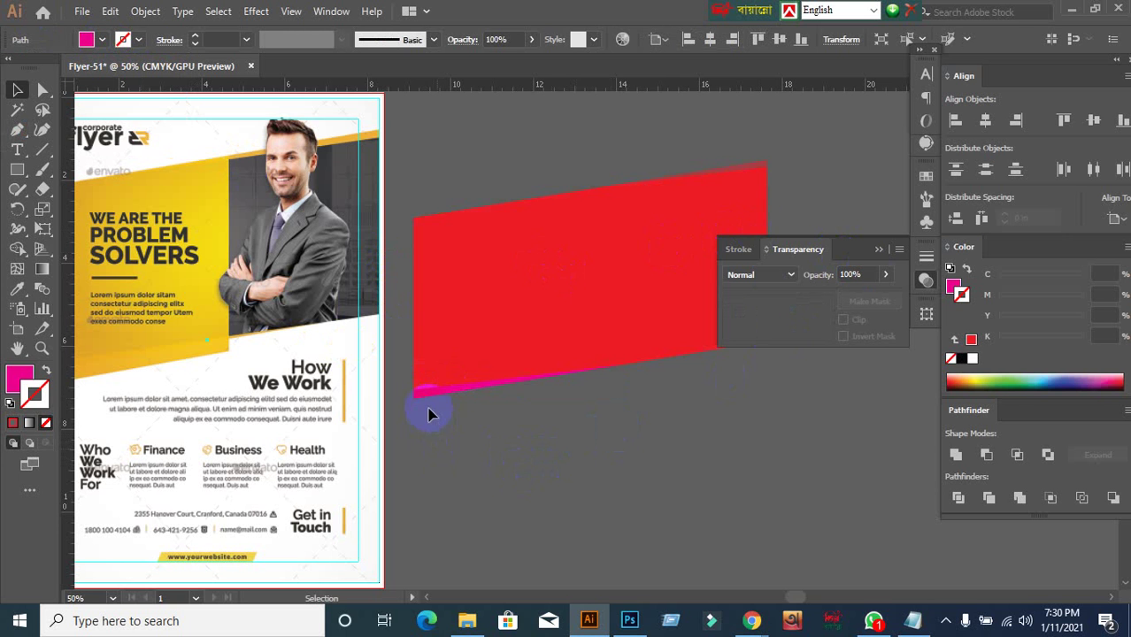
# - Fill the thin top-edge sliver with the magenta swatch
pyautogui.click(741, 168)
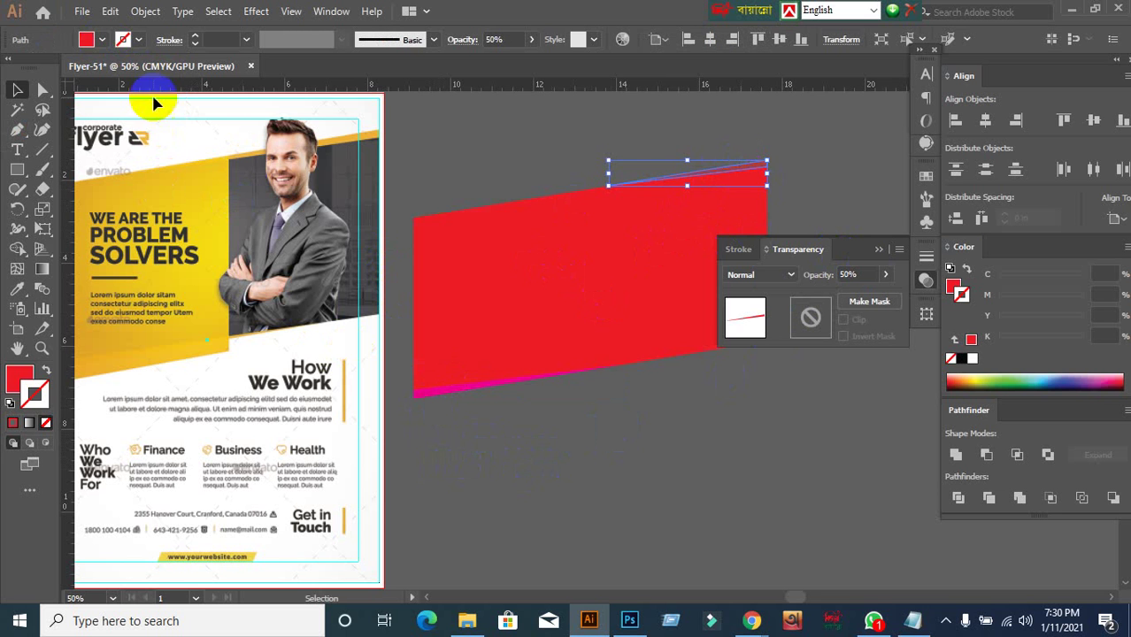
pyautogui.click(104, 41)
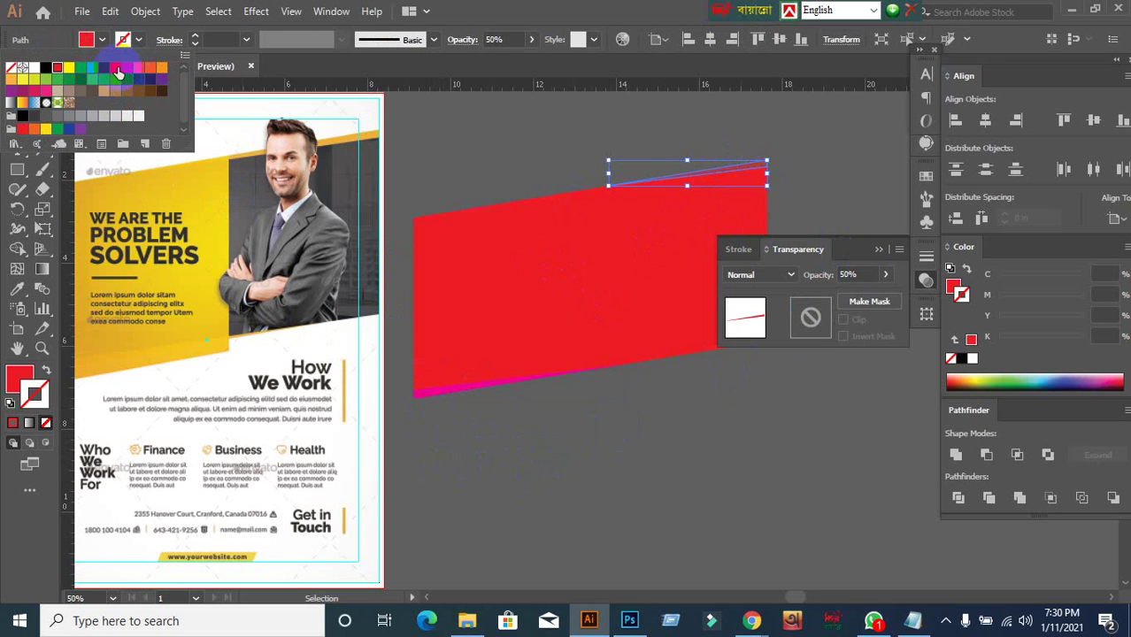
pyautogui.click(118, 67)
pyautogui.scroll(-1, 636, 442)
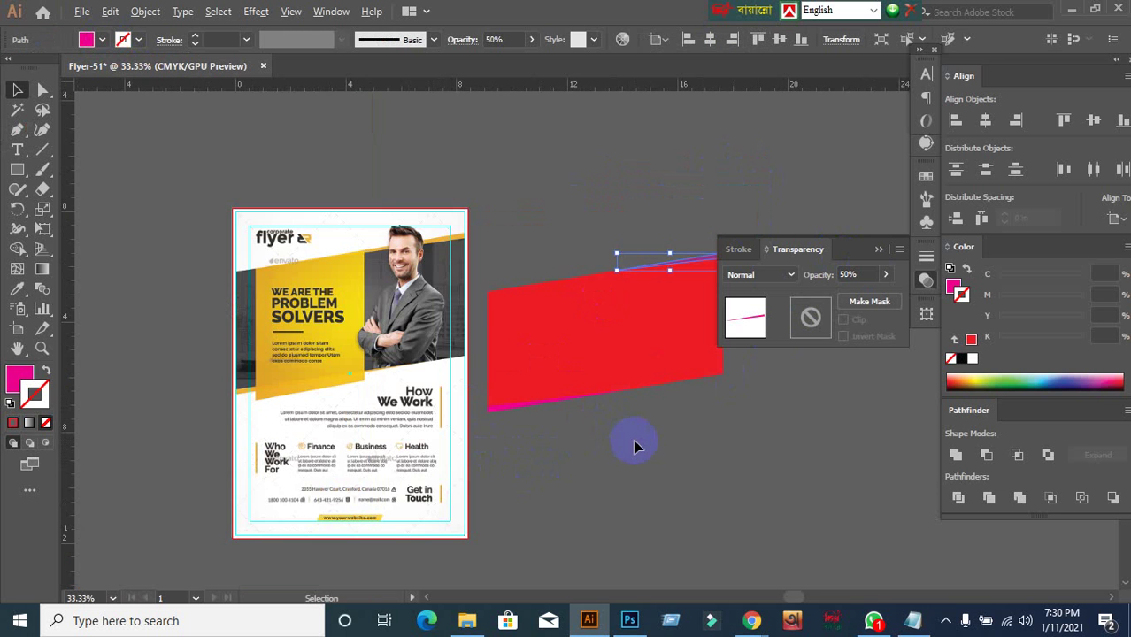
pyautogui.click(715, 447)
pyautogui.scroll(1, 673, 294)
pyautogui.scroll(1, 659, 276)
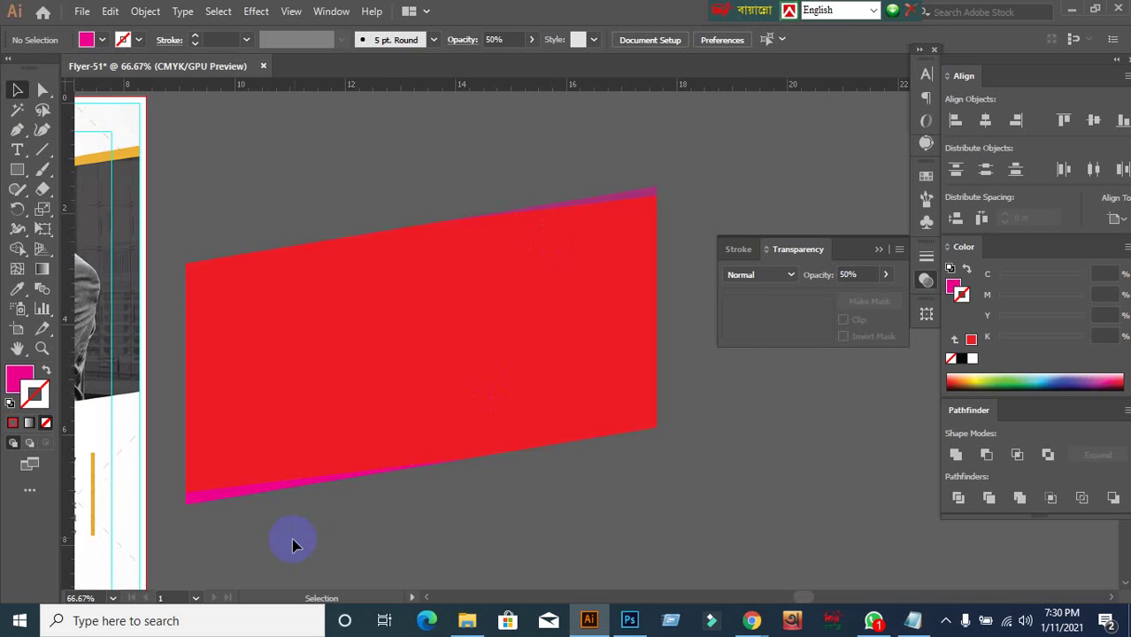
# - Set the top magenta sliver's opacity to 100%
pyautogui.click(648, 199)
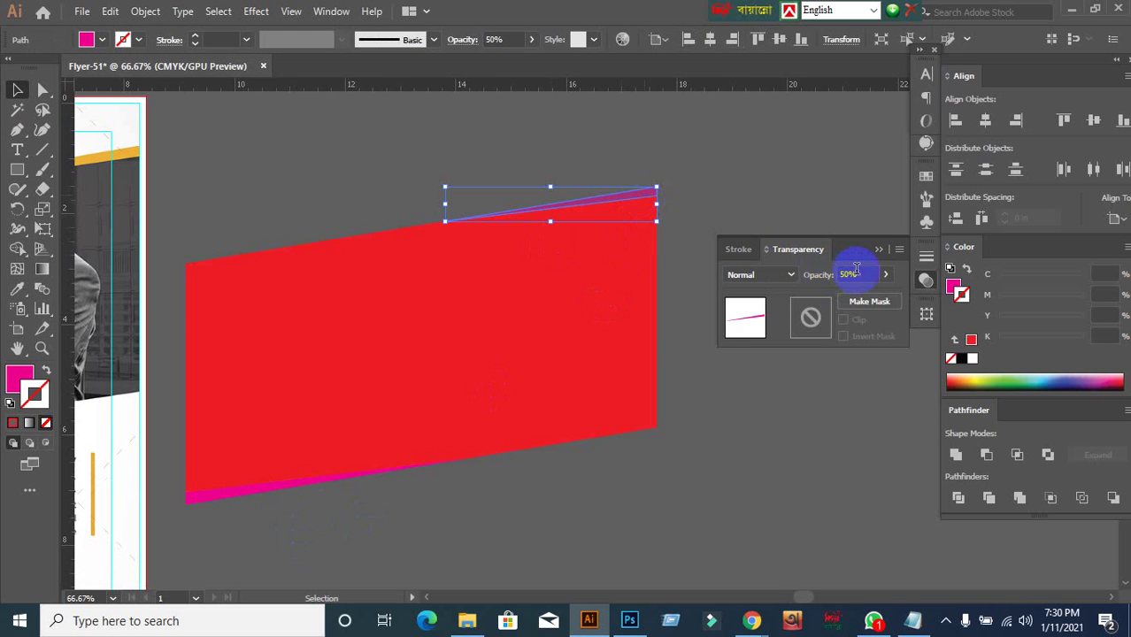
pyautogui.click(860, 274)
pyautogui.write('100')
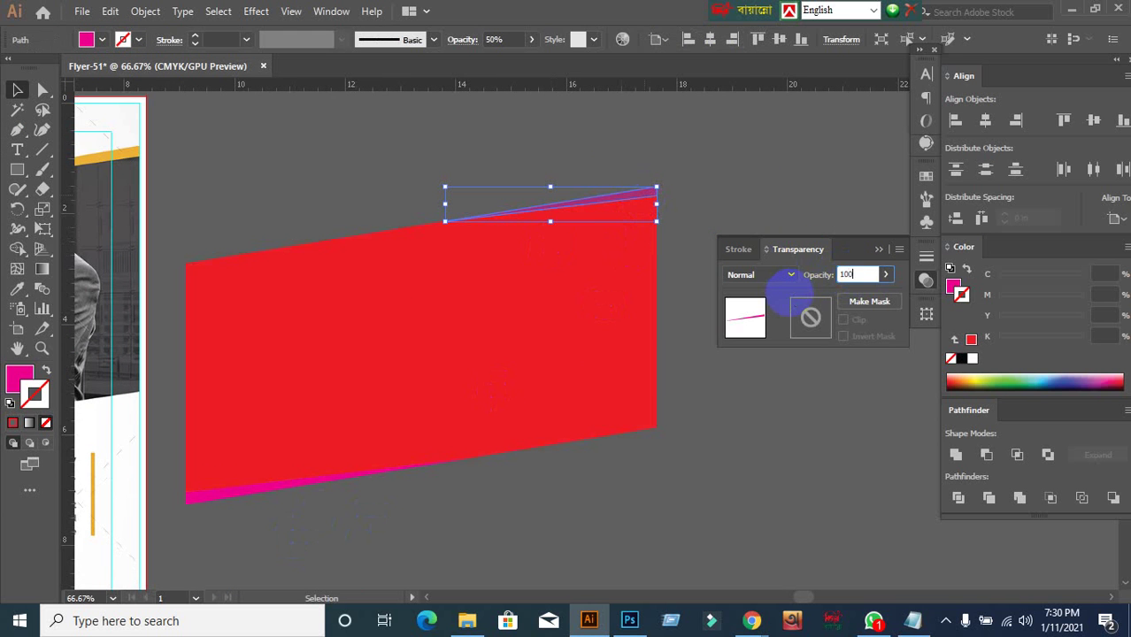
pyautogui.click(674, 448)
pyautogui.scroll(-1, 655, 460)
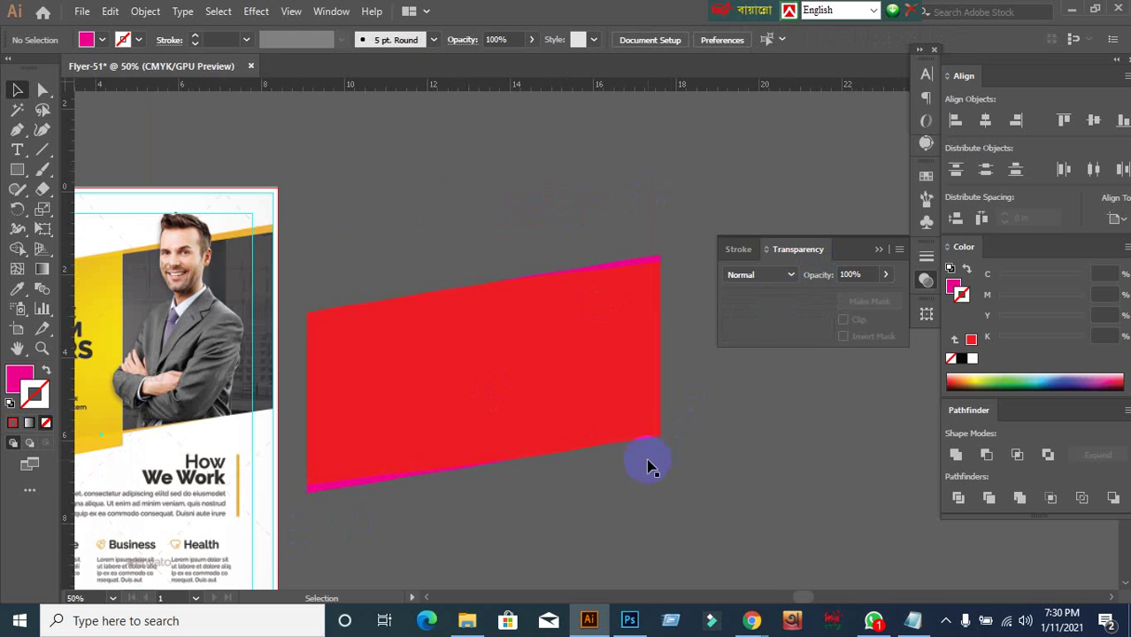
pyautogui.click(513, 477)
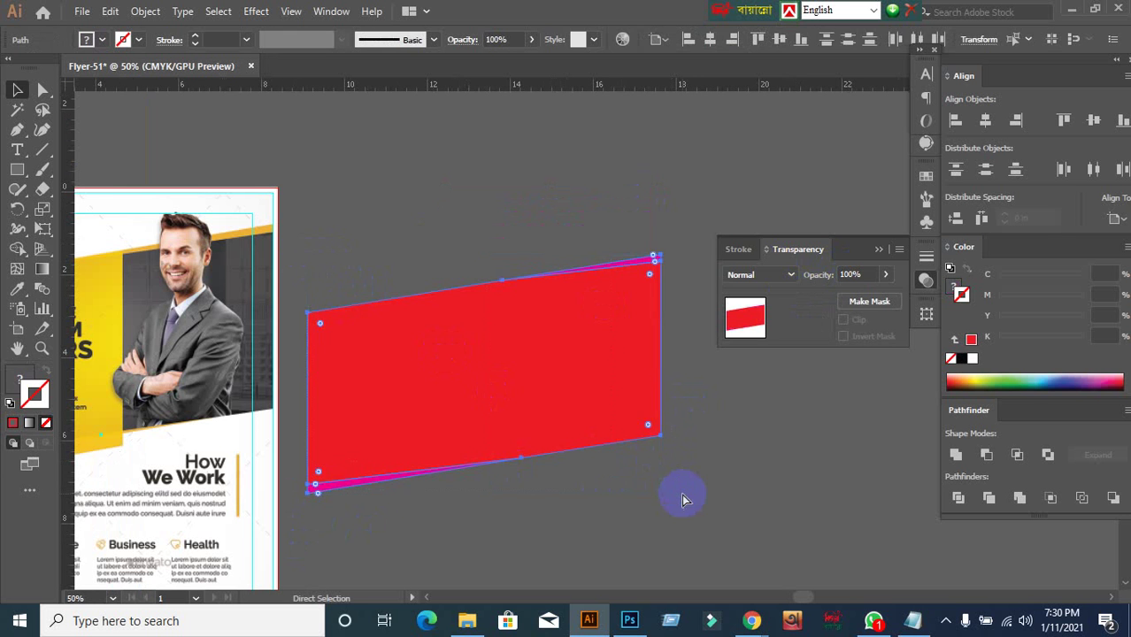
# - Pan to the flyer and move the red band over its top half
pyautogui.click(634, 509)
pyautogui.moveTo(505, 511); pyautogui.dragTo(606, 476)
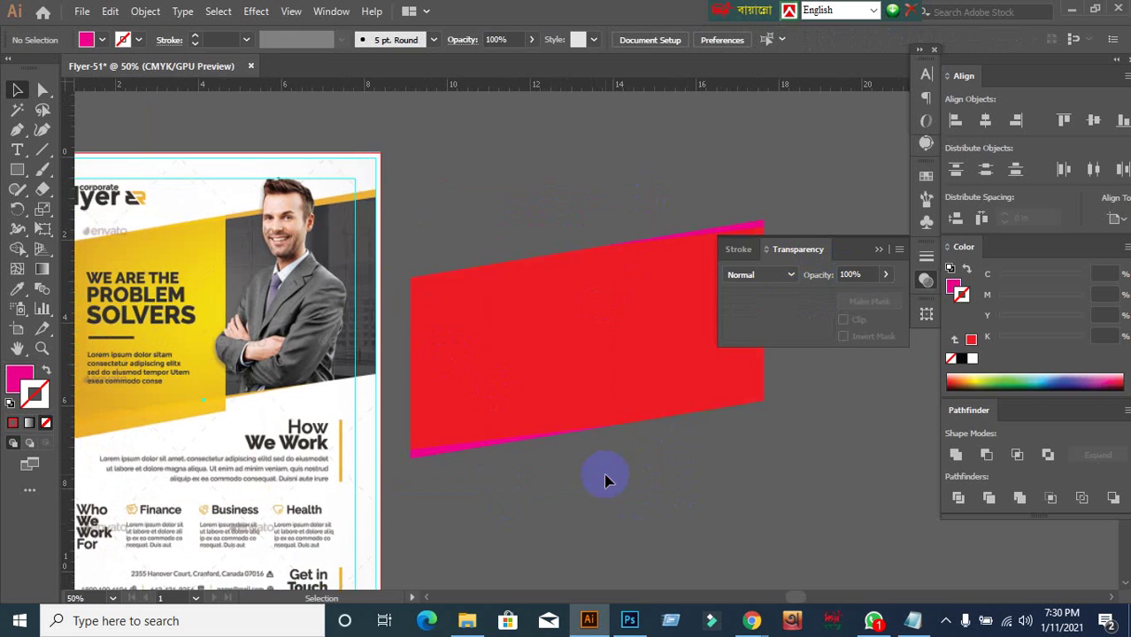
pyautogui.scroll(-1, 605, 480)
pyautogui.scroll(1, 538, 484)
pyautogui.moveTo(505, 460); pyautogui.dragTo(571, 435)
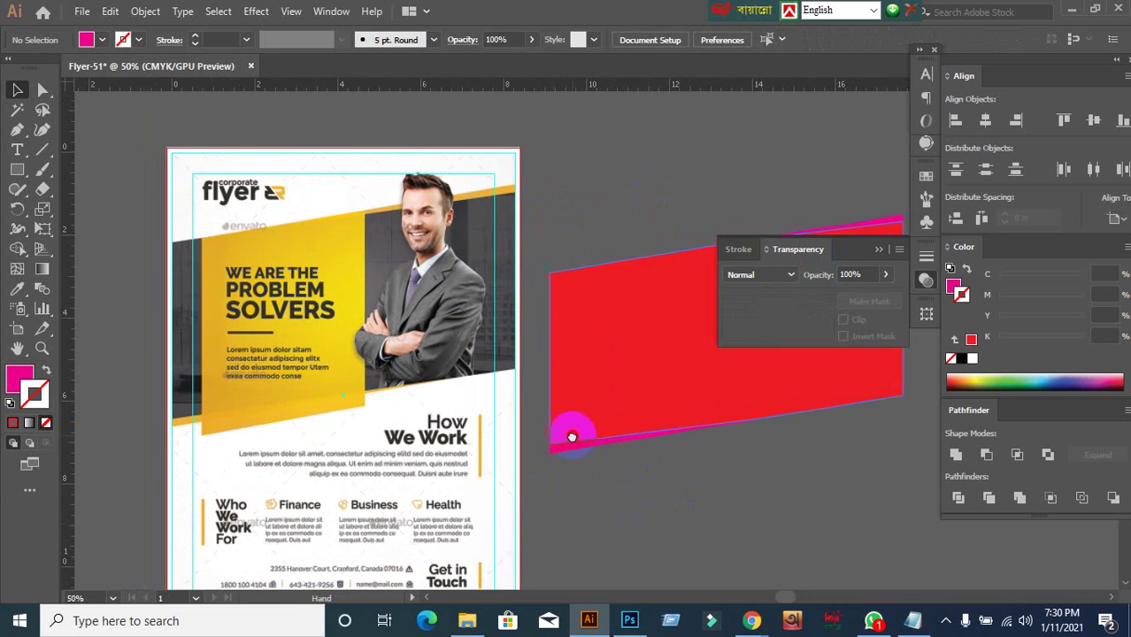
pyautogui.moveTo(695, 370)
pyautogui.mouseDown()
pyautogui.moveTo(304, 352)
pyautogui.moveTo(328, 324)
pyautogui.moveTo(322, 346)
pyautogui.mouseUp()
# - Nudge the red band group slightly down and back up into position
pyautogui.click(113, 411)
pyautogui.scroll(1, 104, 372)
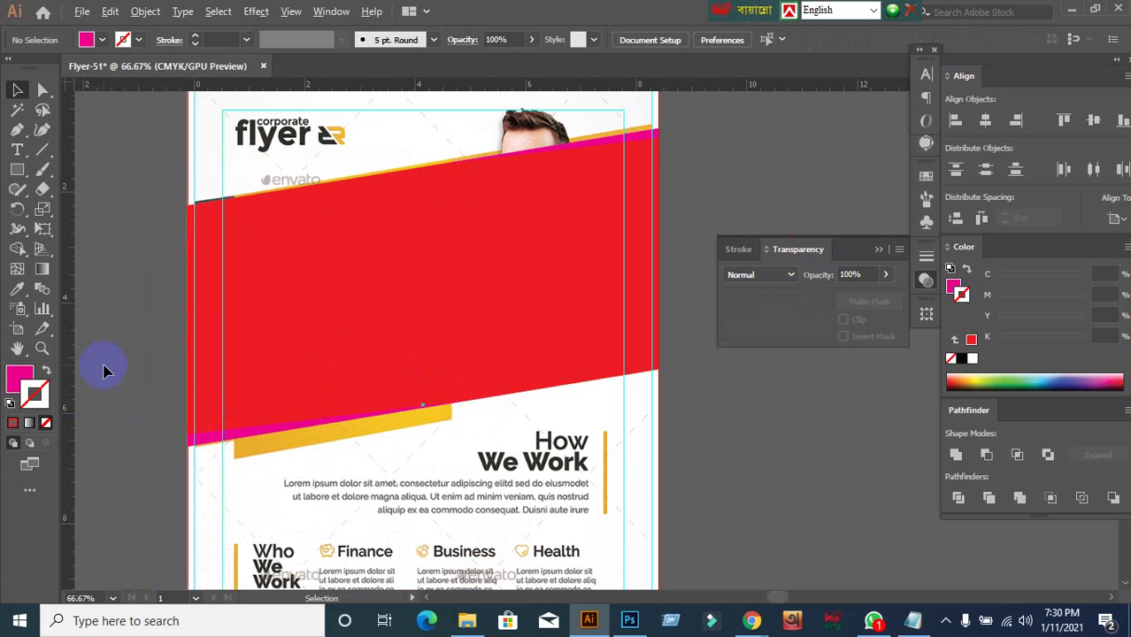
pyautogui.moveTo(474, 321); pyautogui.dragTo(474, 317)
pyautogui.click(447, 354)
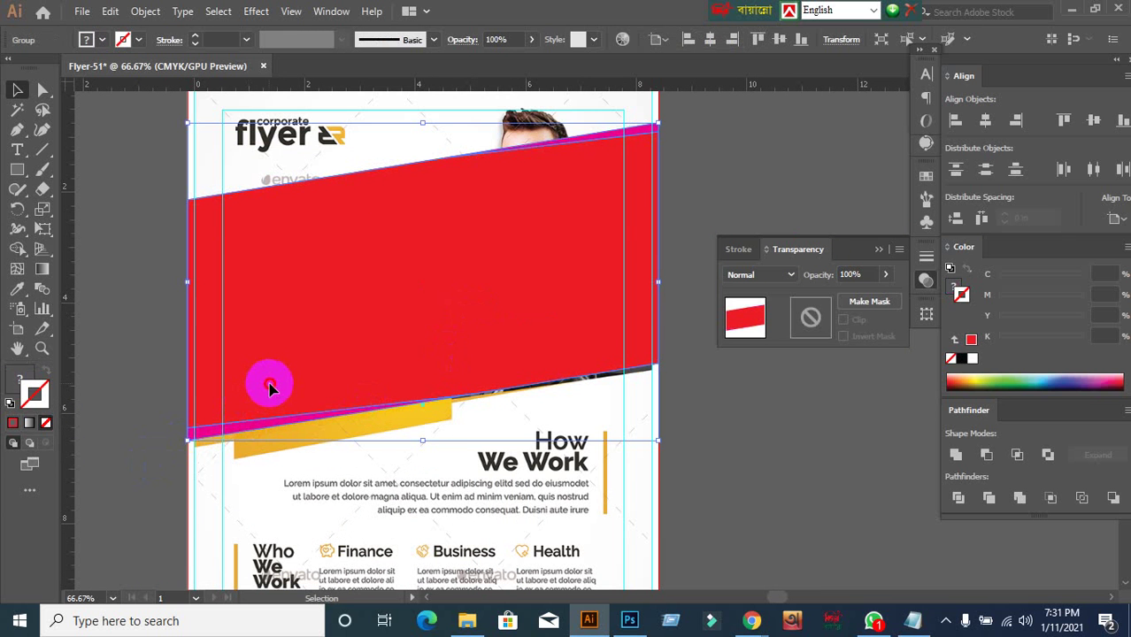
pyautogui.moveTo(270, 387); pyautogui.dragTo(270, 396)
pyautogui.moveTo(606, 262); pyautogui.dragTo(646, 240)
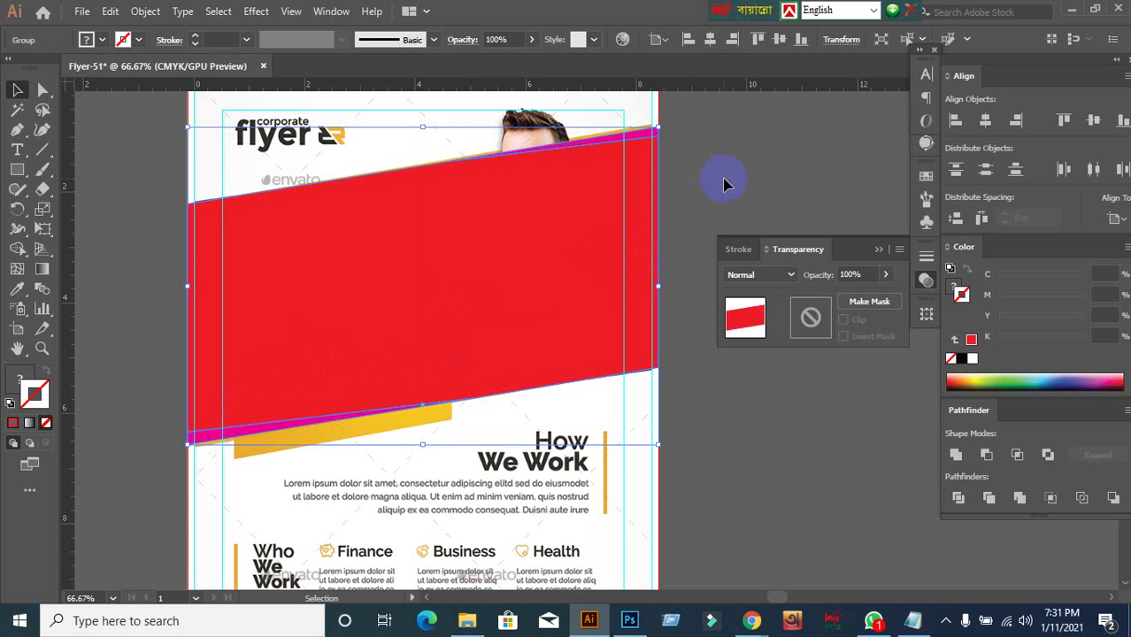
pyautogui.click(551, 253)
pyautogui.press('Delete')
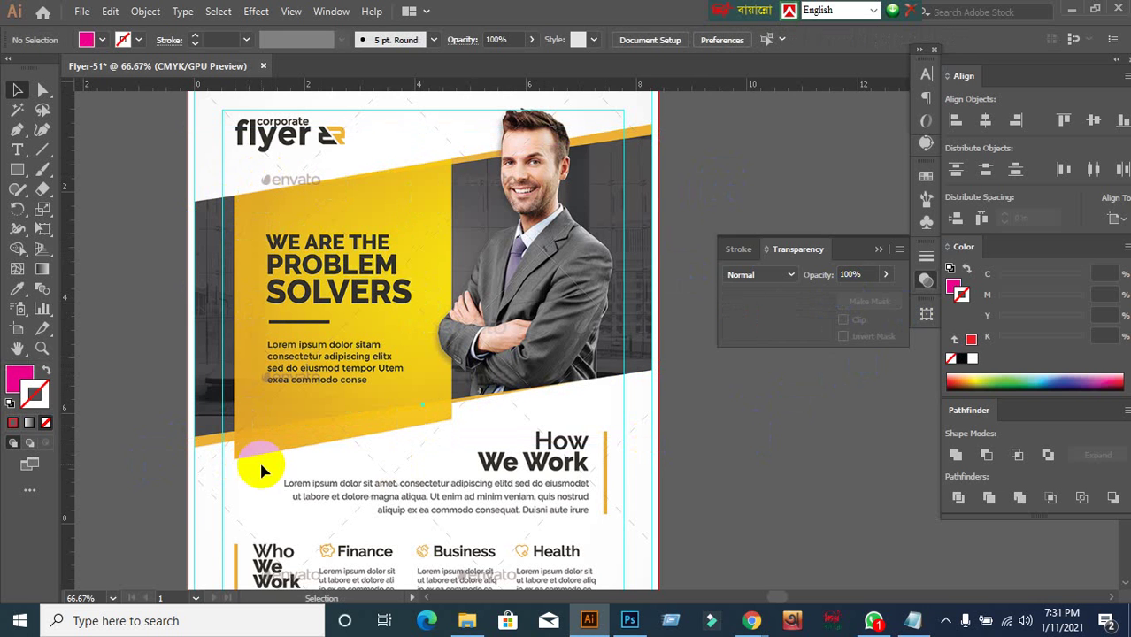
pyautogui.click(219, 328)
pyautogui.scroll(1, 399, 462)
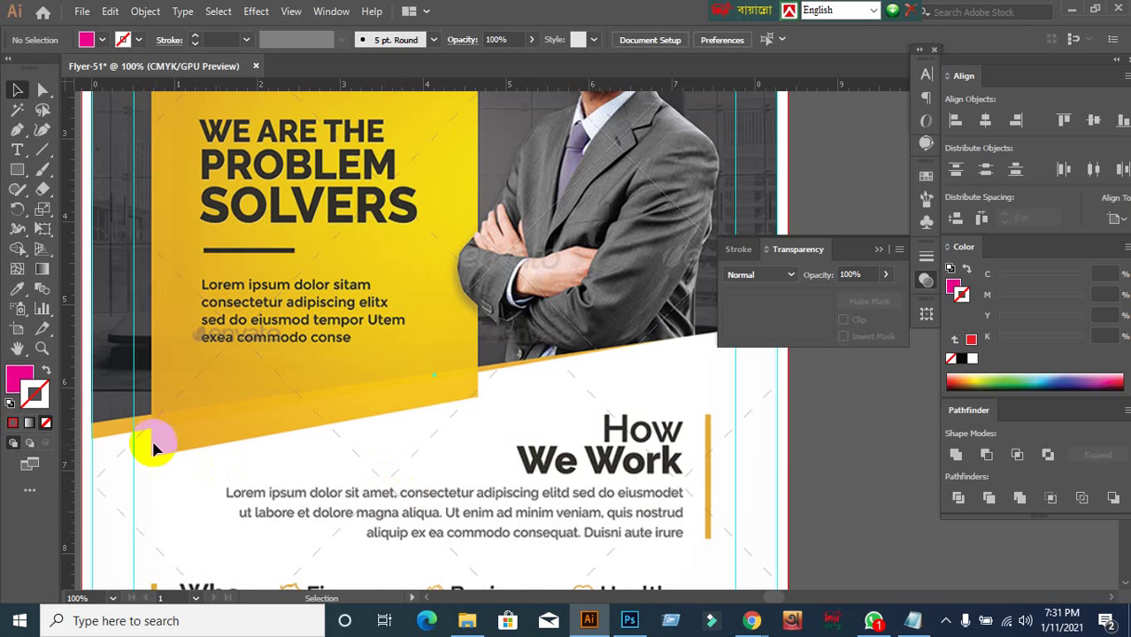
pyautogui.scroll(1, 157, 455)
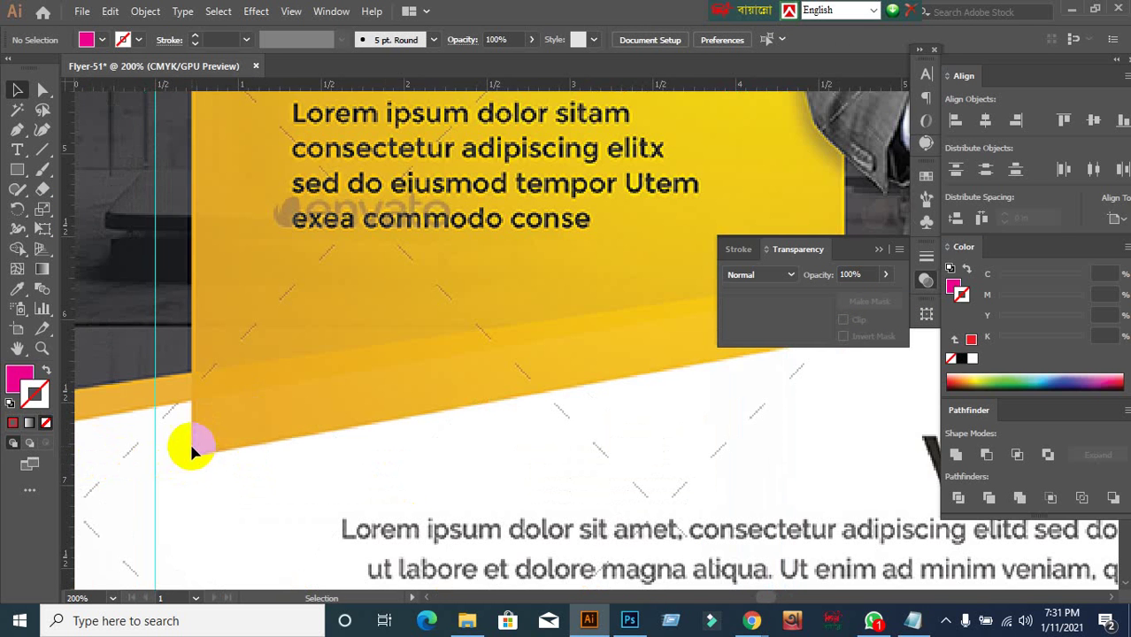
pyautogui.scroll(-1, 264, 416)
pyautogui.scroll(-1, 278, 436)
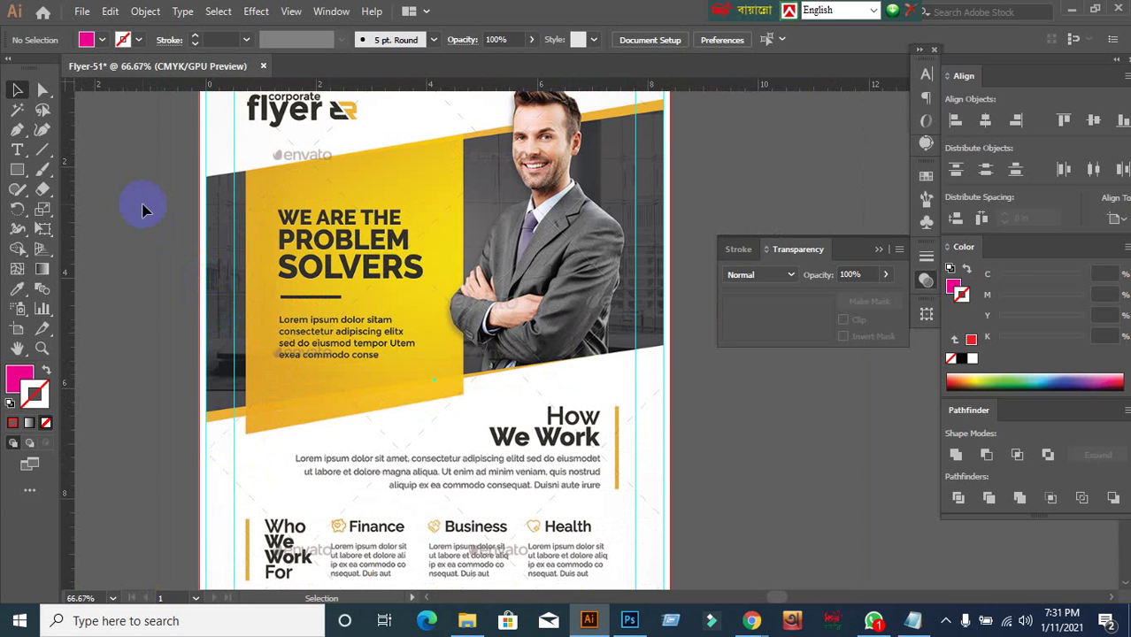
pyautogui.scroll(1, 193, 183)
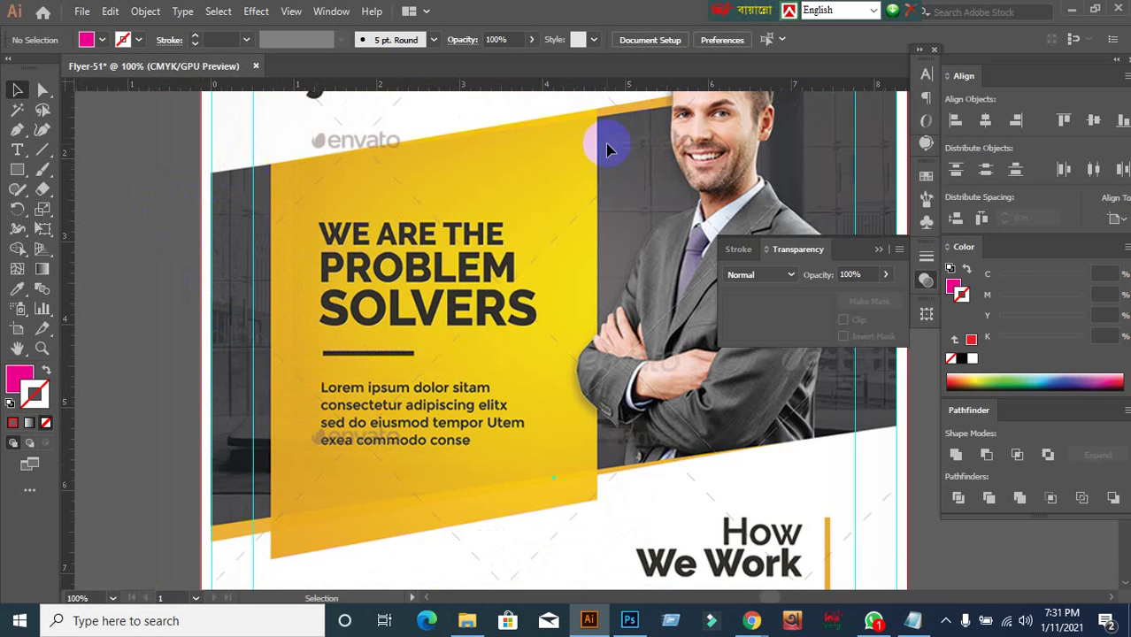
pyautogui.scroll(-2, 507, 212)
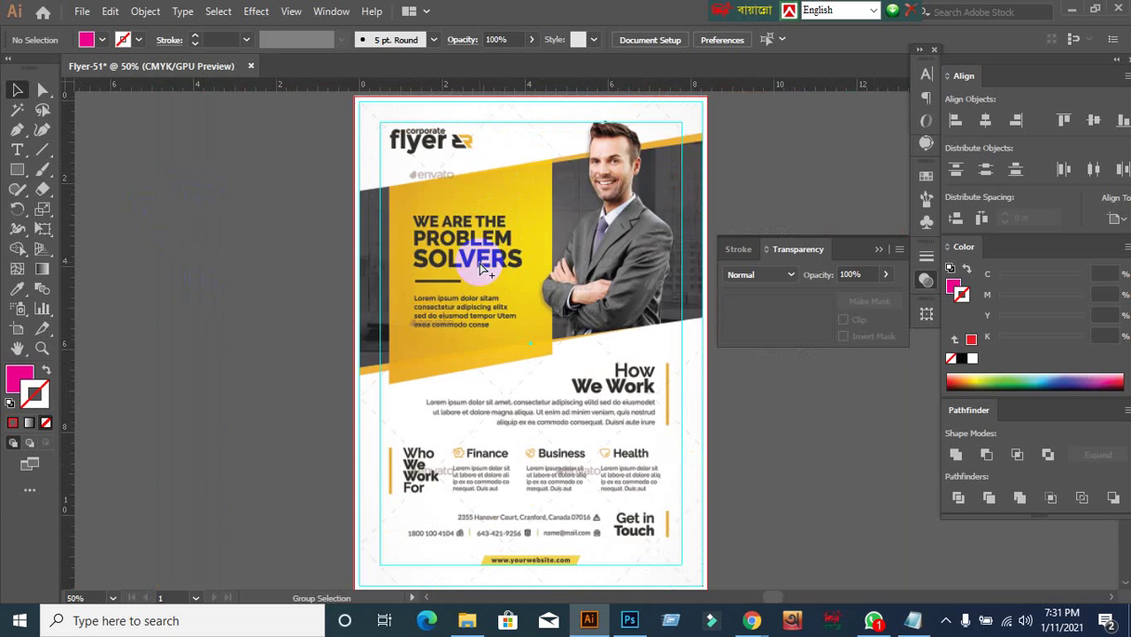
pyautogui.hotkey('ctrl', 'z')
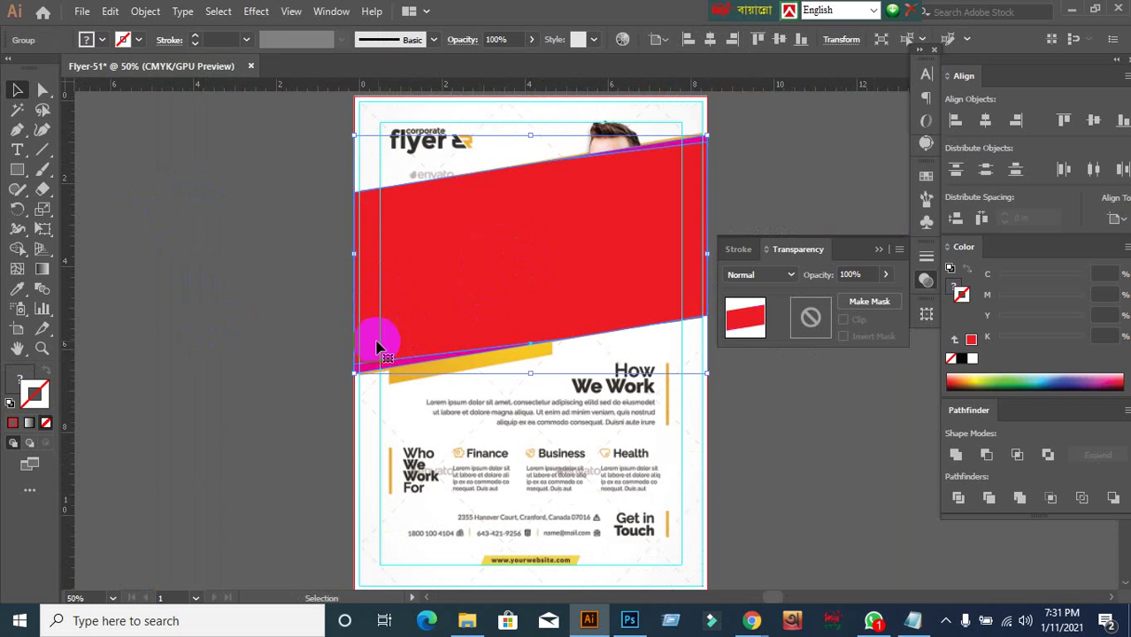
# - Duplicate the band left of the flyer, delete the original, and ungroup the copy
pyautogui.moveTo(563, 303); pyautogui.dragTo(170, 393)
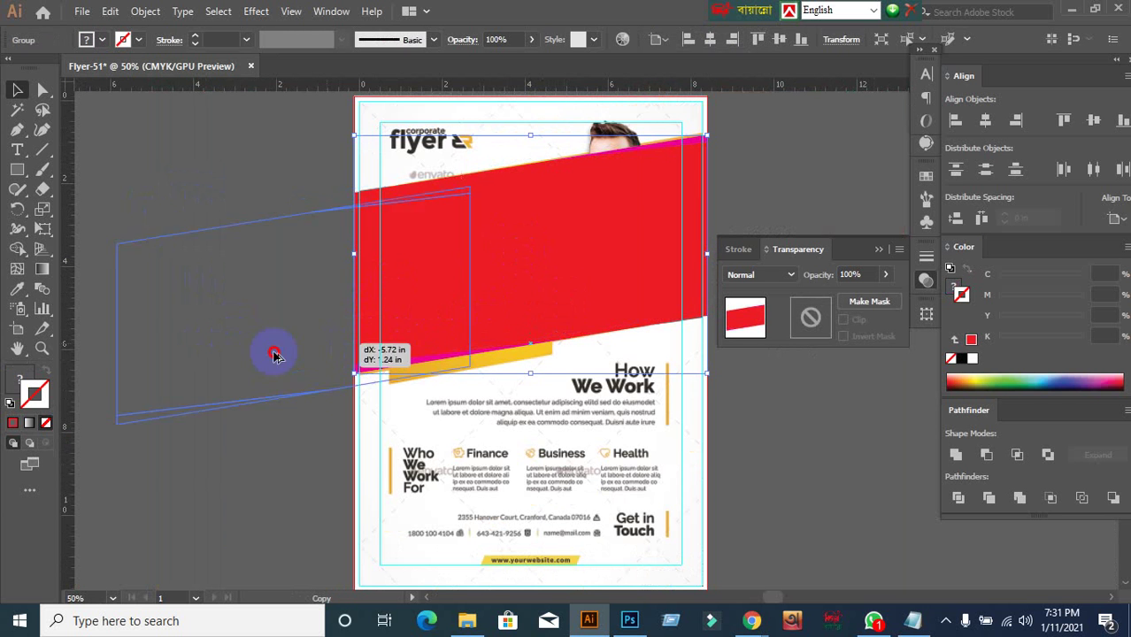
pyautogui.click(452, 308)
pyautogui.press('Delete')
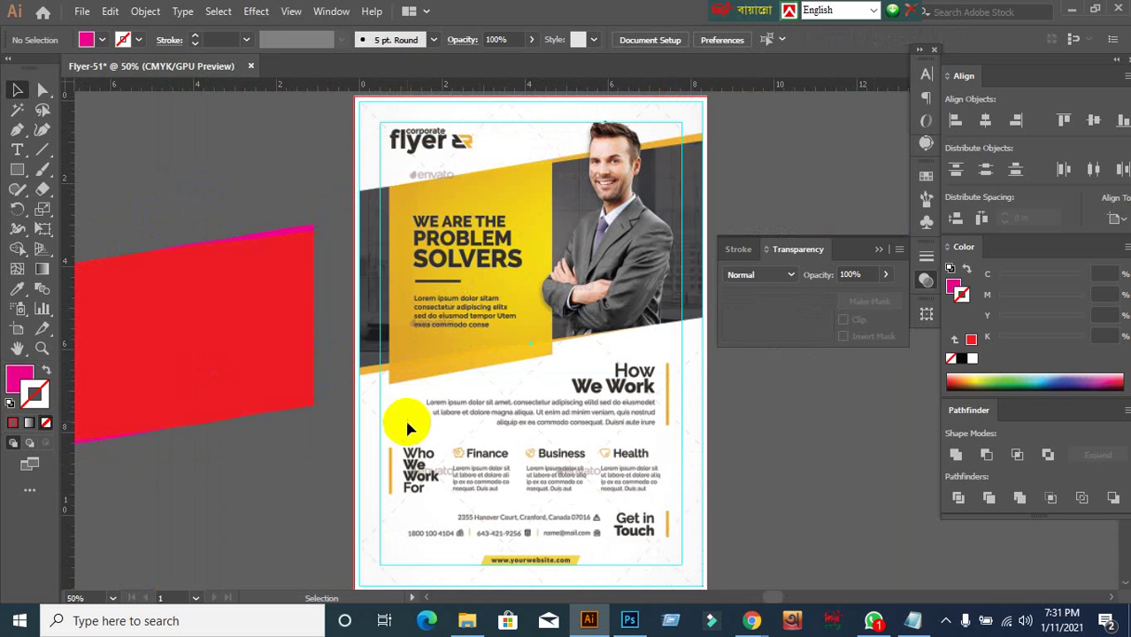
pyautogui.rightClick(207, 340)
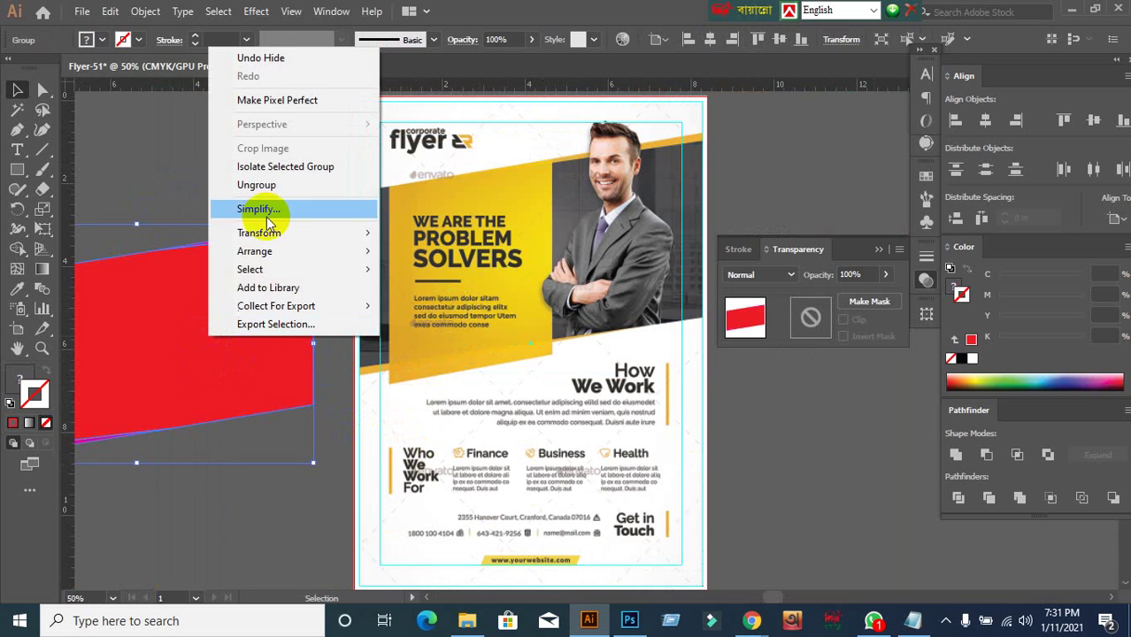
pyautogui.click(270, 186)
pyautogui.click(202, 152)
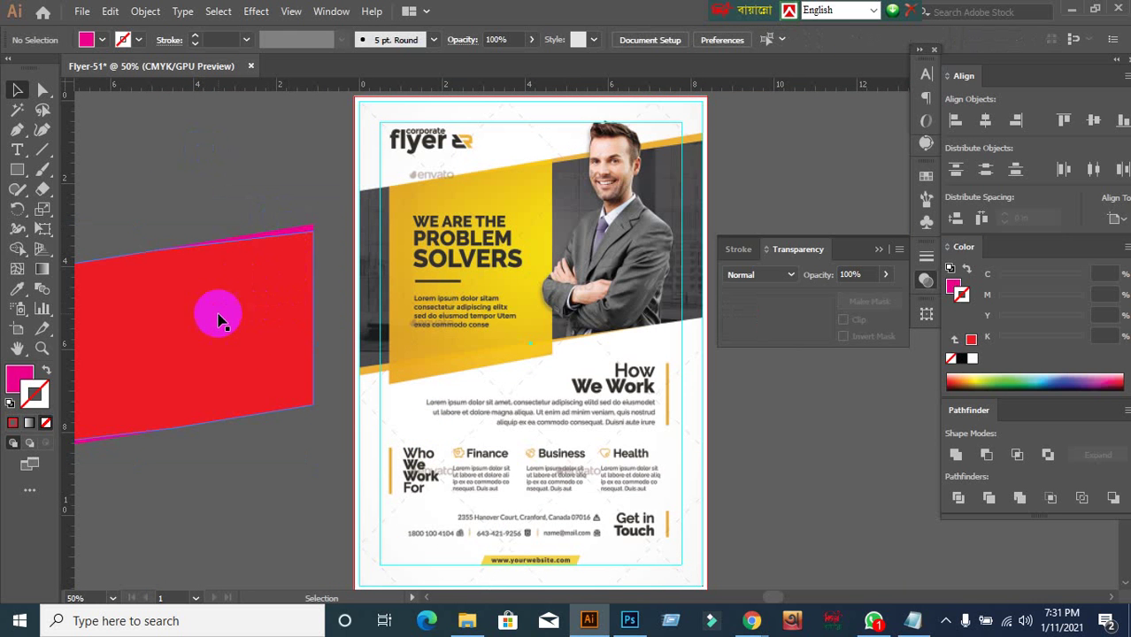
# - Move the red slanted shape back over the flyer's top and nudge it slightly up
pyautogui.keyDown('alt'); pyautogui.scroll(-1, 322, 320); pyautogui.keyUp('alt')
pyautogui.moveTo(200, 465); pyautogui.dragTo(279, 439)
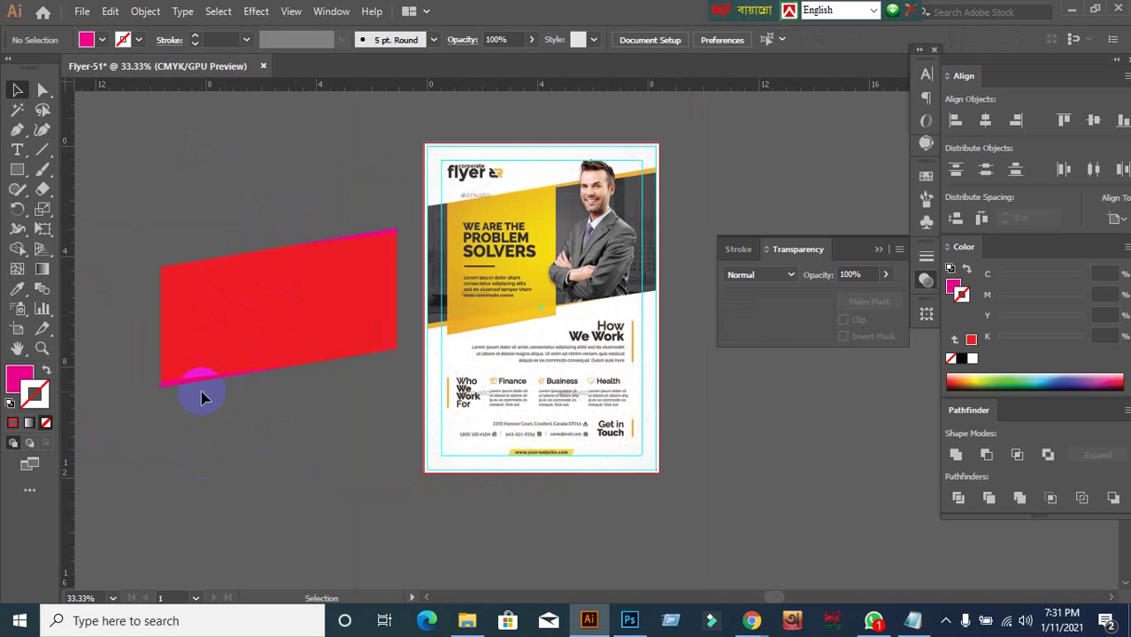
pyautogui.keyDown('alt'); pyautogui.scroll(1, 352, 429); pyautogui.keyUp('alt')
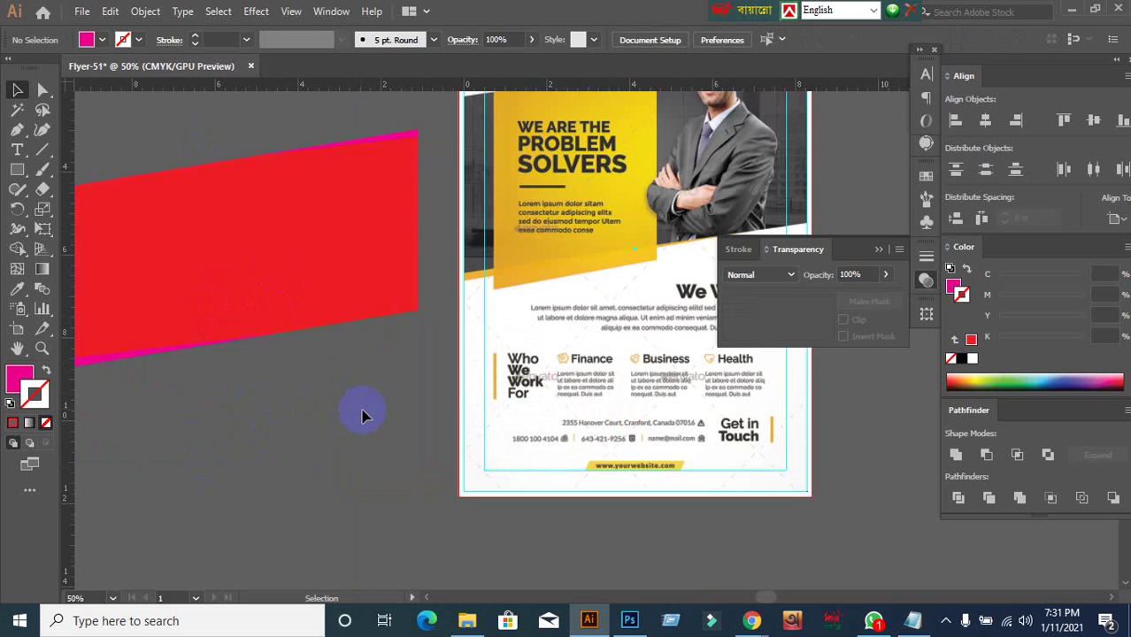
pyautogui.keyDown('alt'); pyautogui.scroll(-1, 363, 416); pyautogui.keyUp('alt')
pyautogui.moveTo(280, 335); pyautogui.dragTo(566, 272)
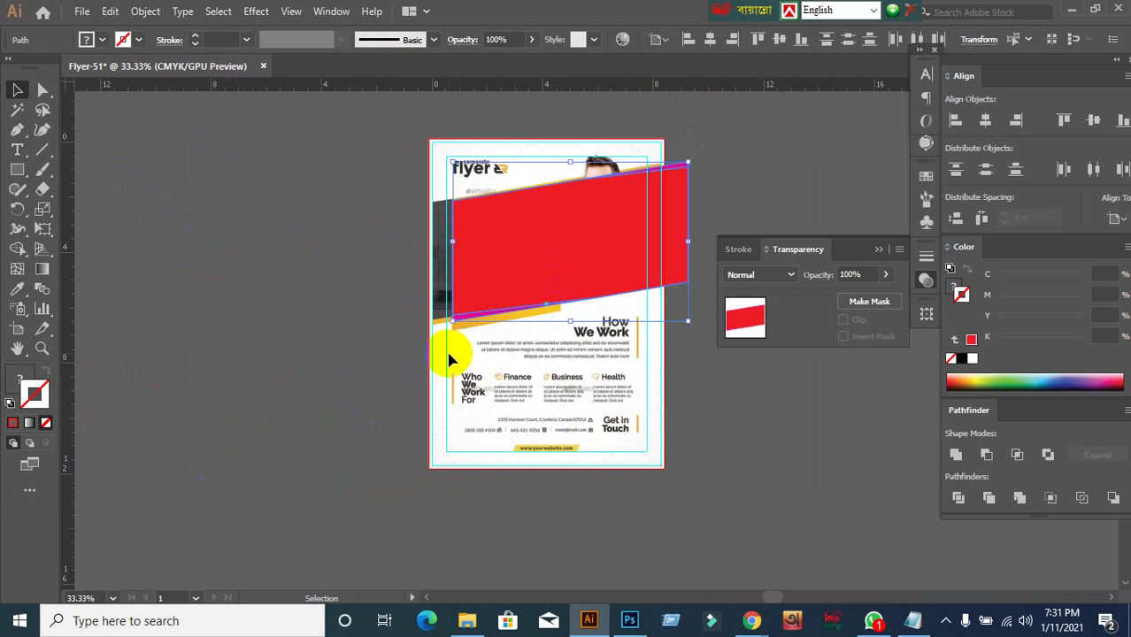
pyautogui.keyDown('alt'); pyautogui.scroll(1, 385, 352); pyautogui.keyUp('alt')
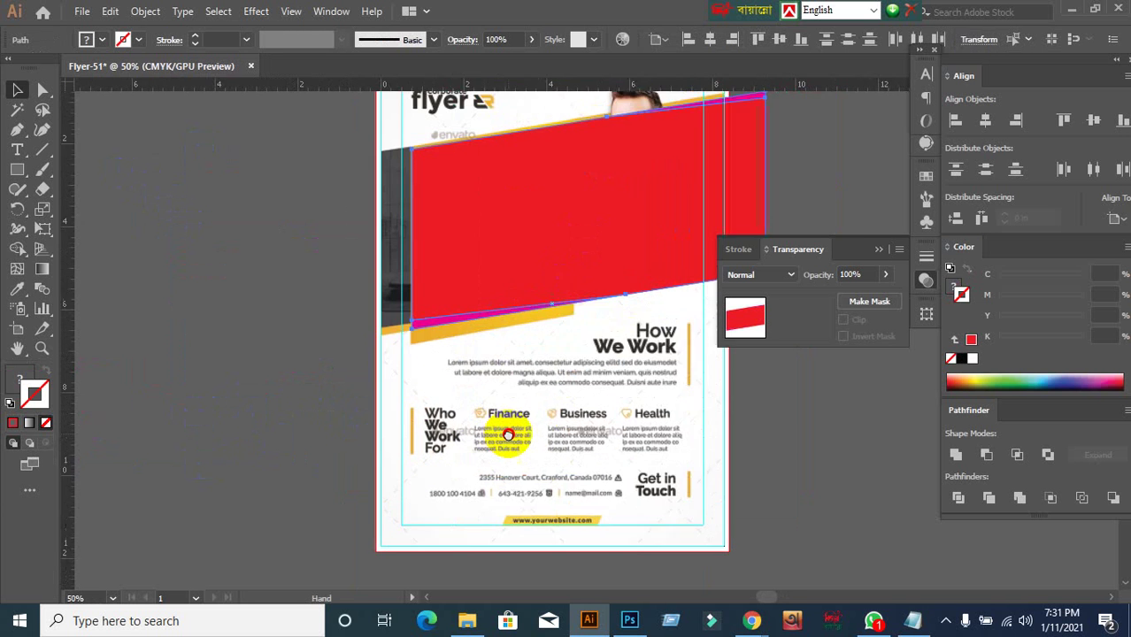
pyautogui.moveTo(385, 351); pyautogui.dragTo(208, 427)
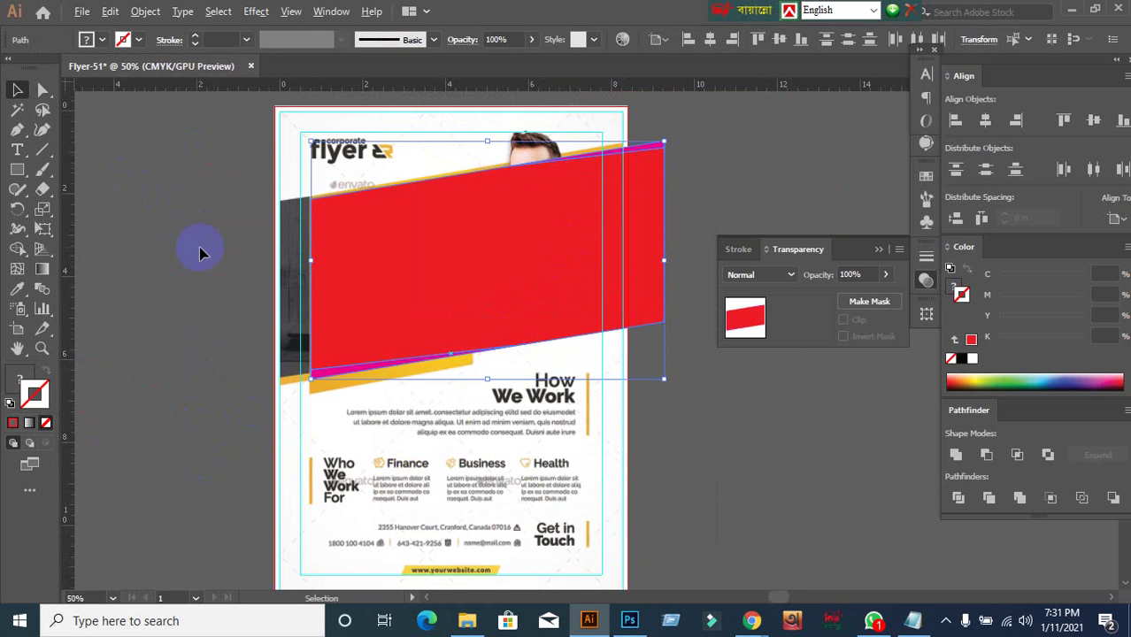
pyautogui.keyDown('alt'); pyautogui.scroll(1, 199, 254); pyautogui.keyUp('alt')
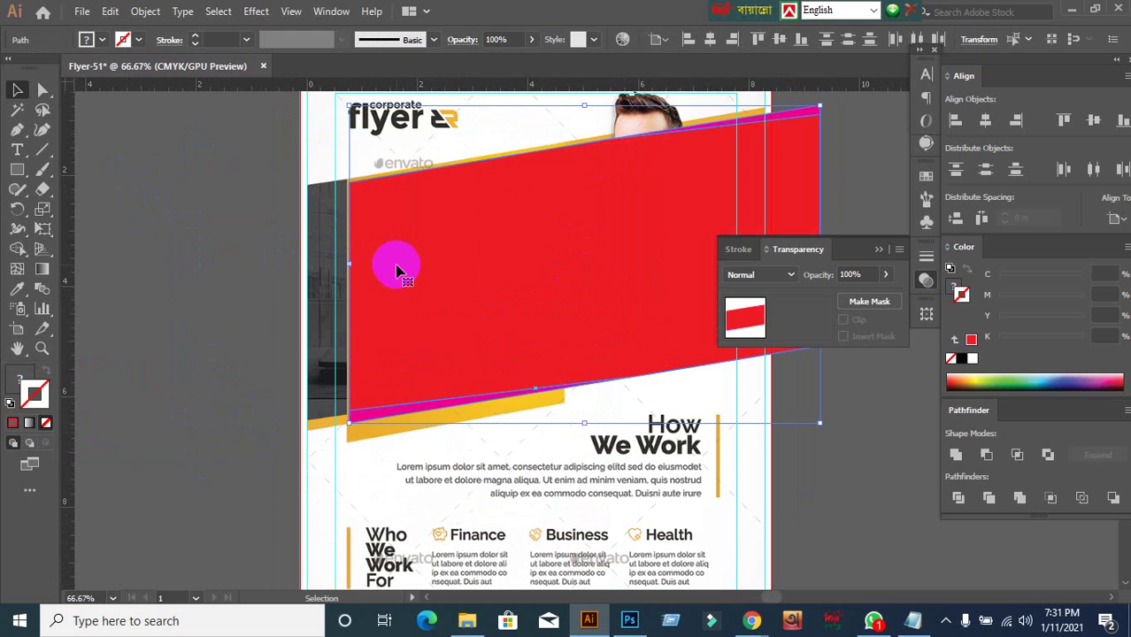
pyautogui.moveTo(396, 269); pyautogui.dragTo(392, 253)
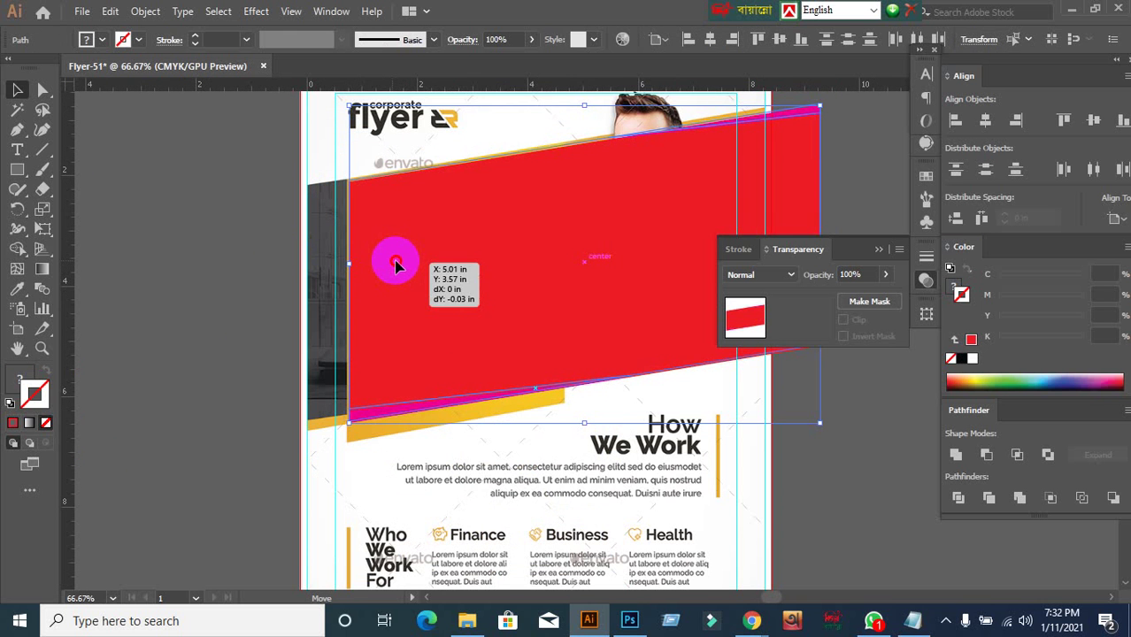
# - Marquee-select the large red slanted shape together with the thin magenta strip at top right
pyautogui.click(137, 290)
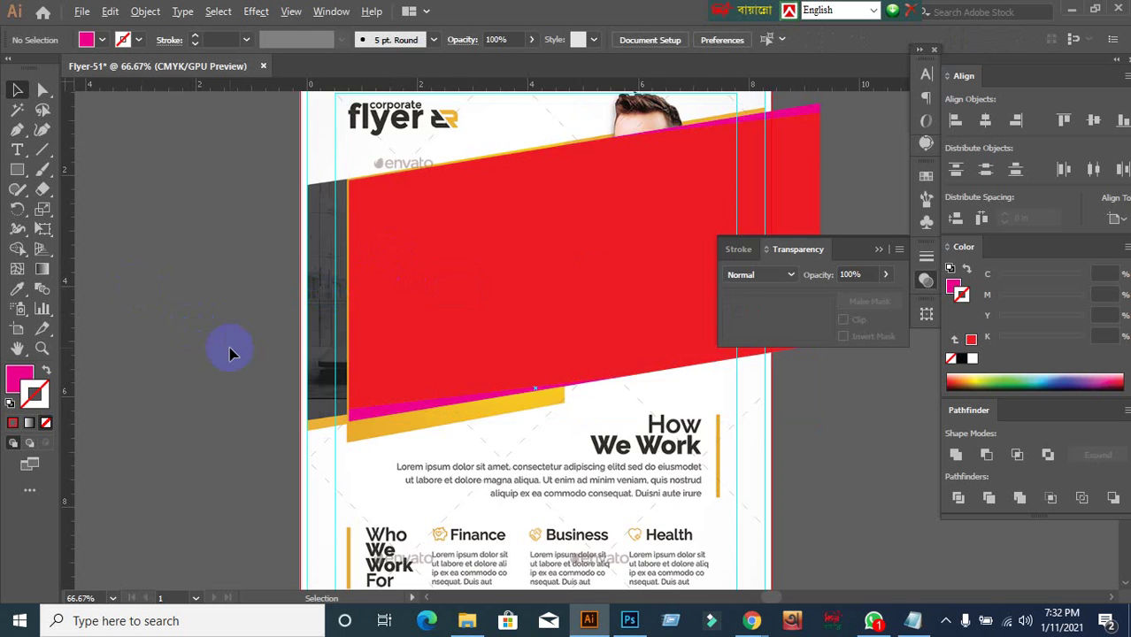
pyautogui.hotkey('ctrl', '-')
pyautogui.click(398, 383)
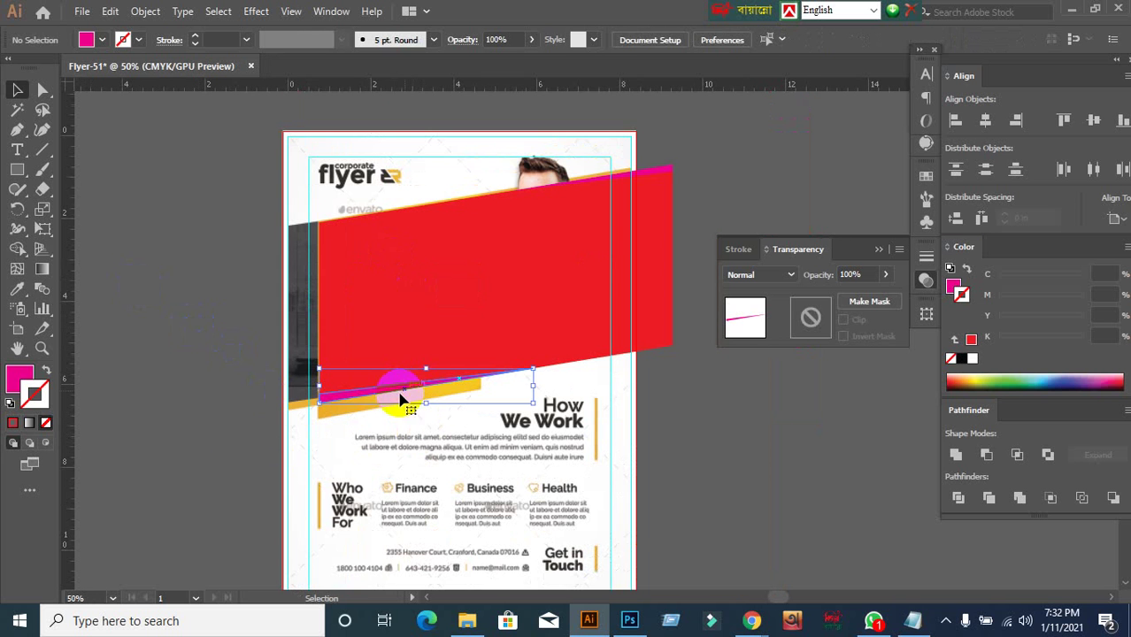
pyautogui.click(227, 476)
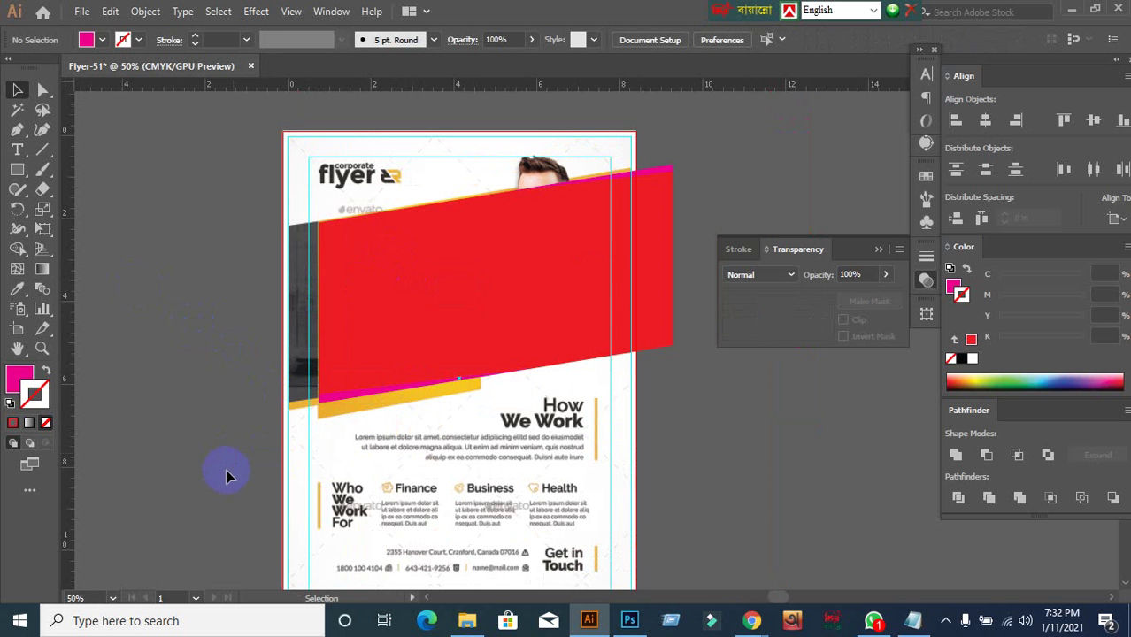
pyautogui.click(616, 285)
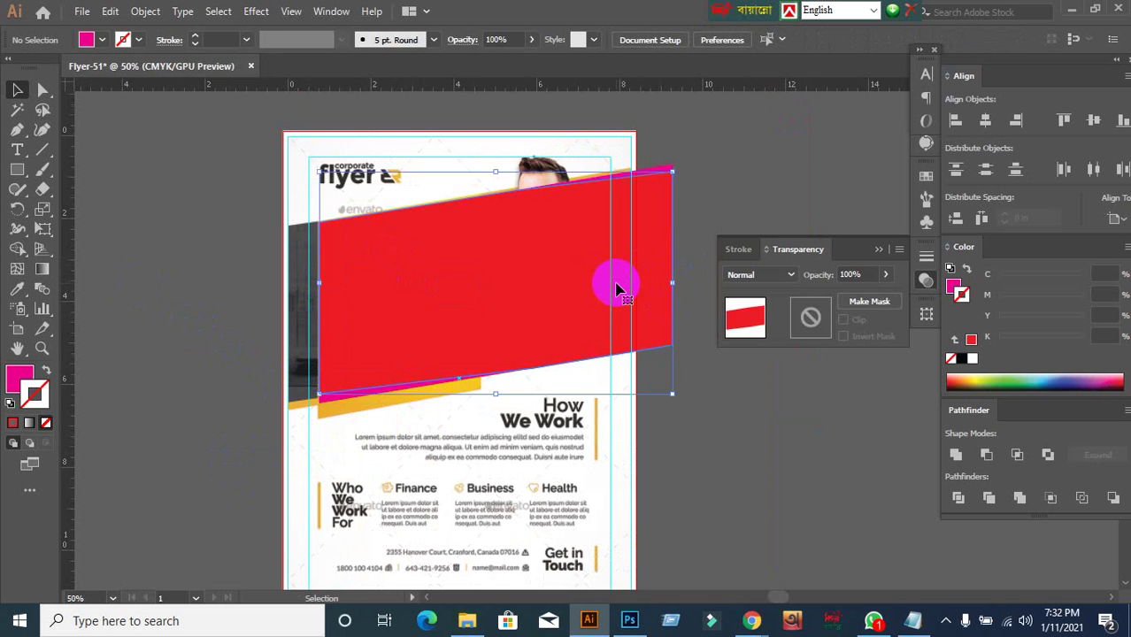
pyautogui.click(665, 167)
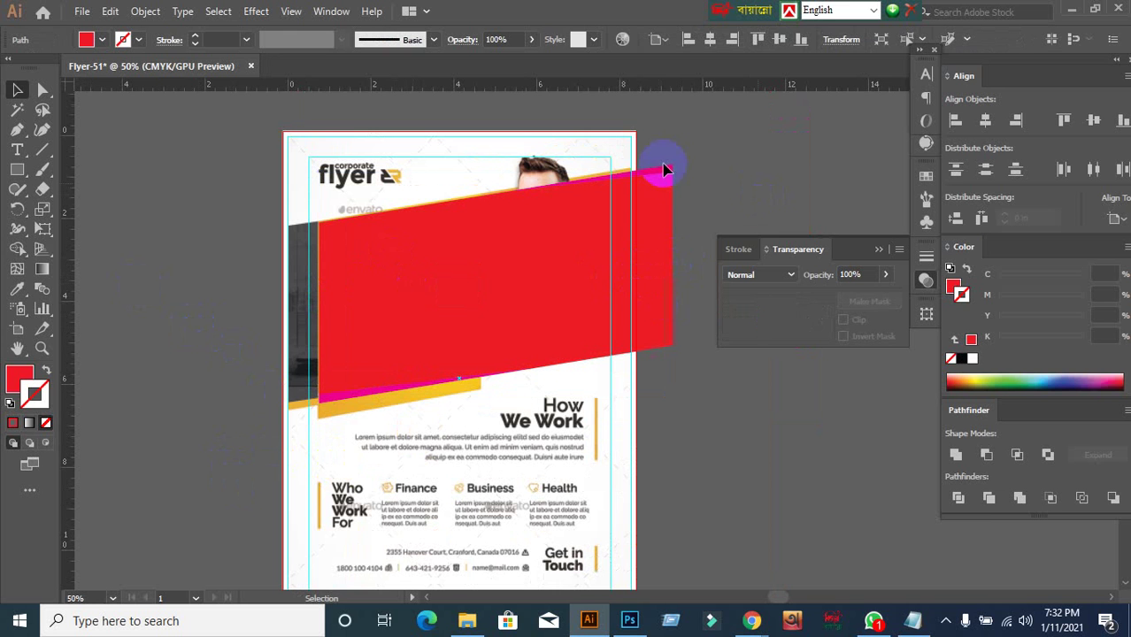
pyautogui.click(670, 170)
pyautogui.click(738, 160)
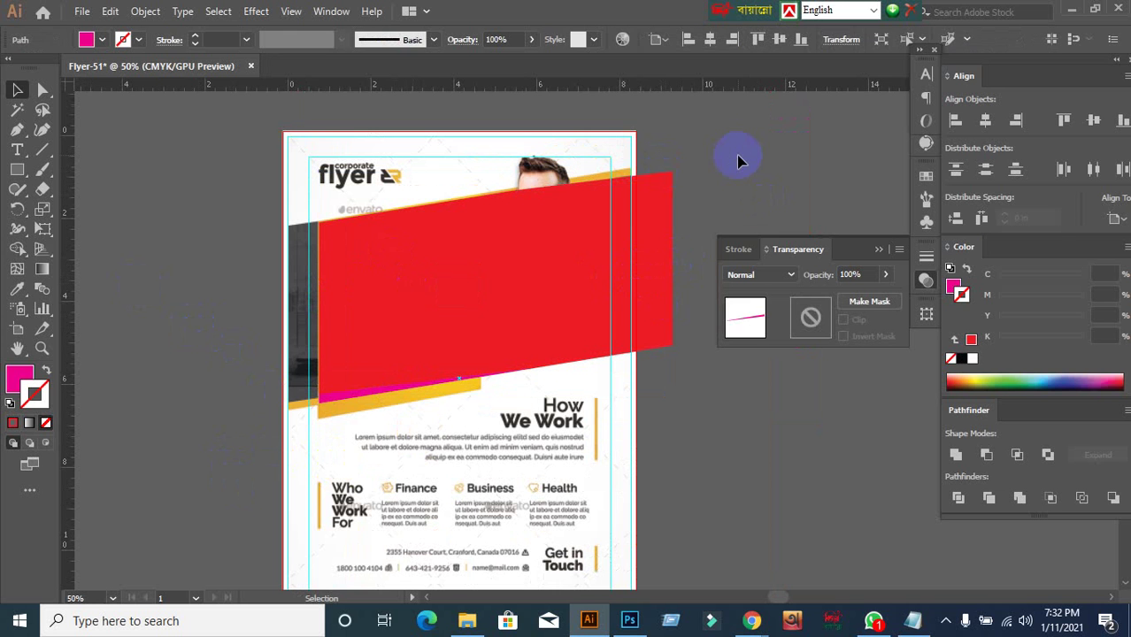
pyautogui.click(617, 265)
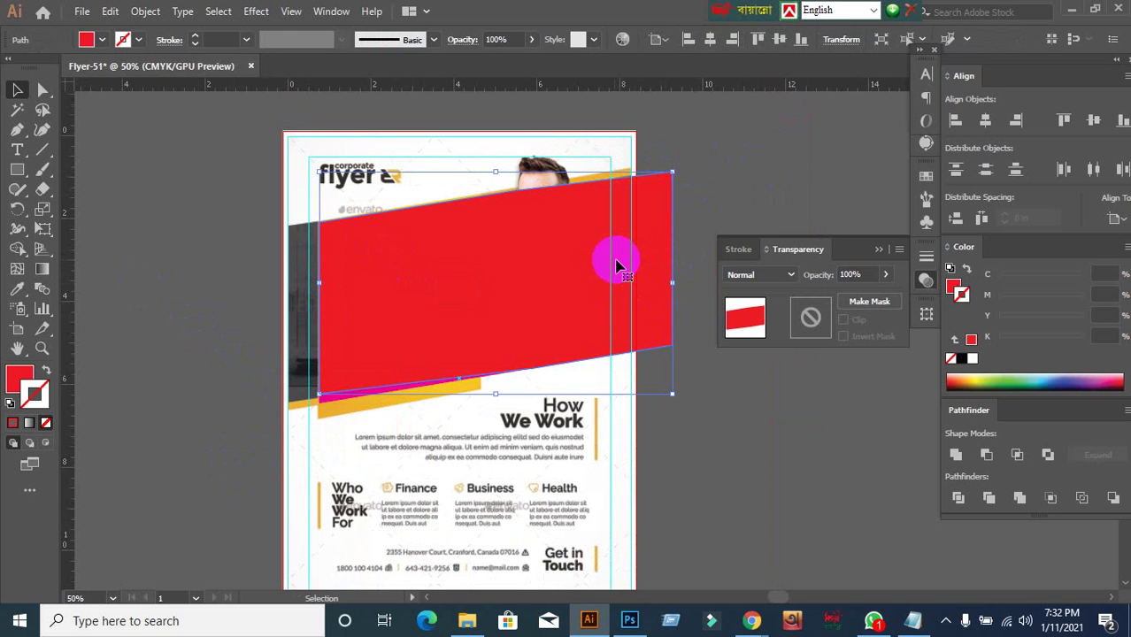
pyautogui.click(798, 177)
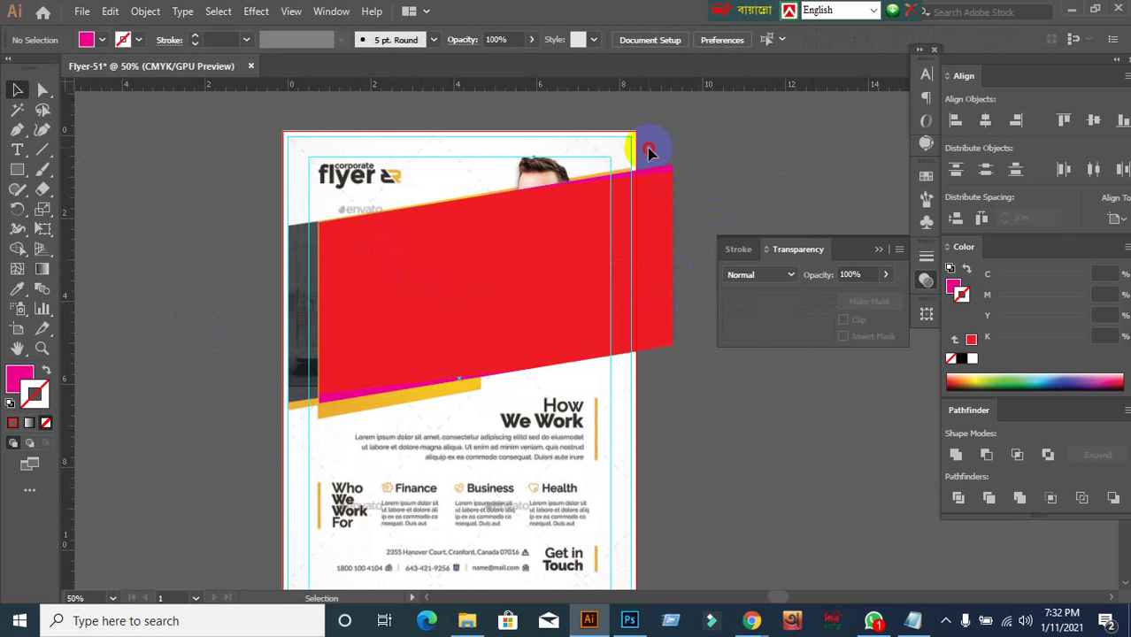
pyautogui.moveTo(649, 152); pyautogui.dragTo(686, 372)
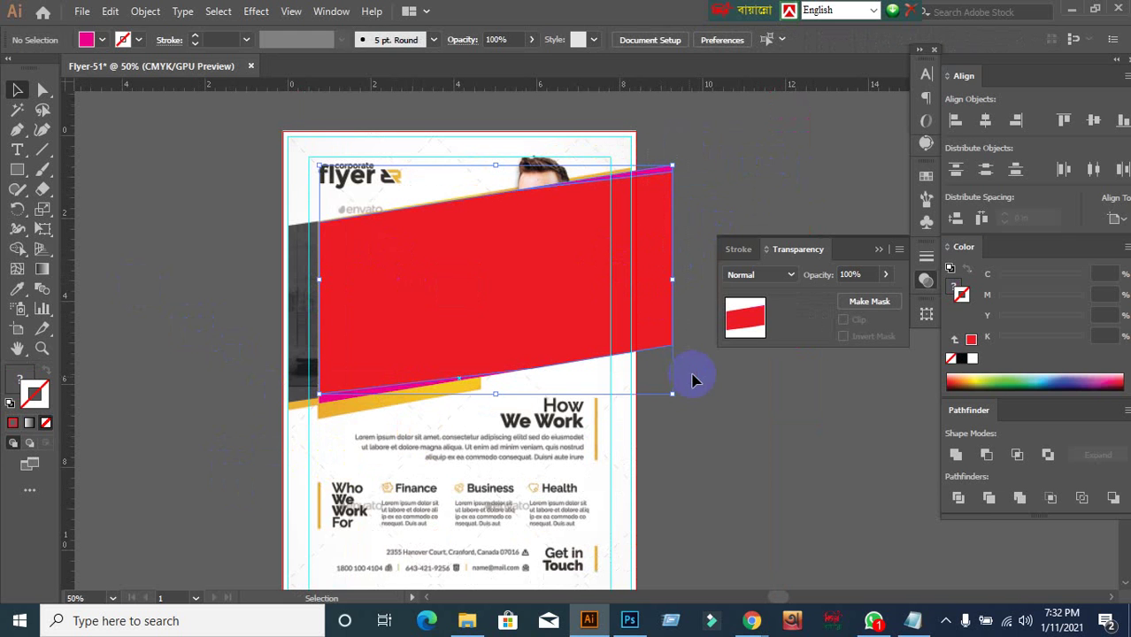
# - Unite and expand the shapes into one magenta slanted shape at 50% opacity
pyautogui.click(957, 456)
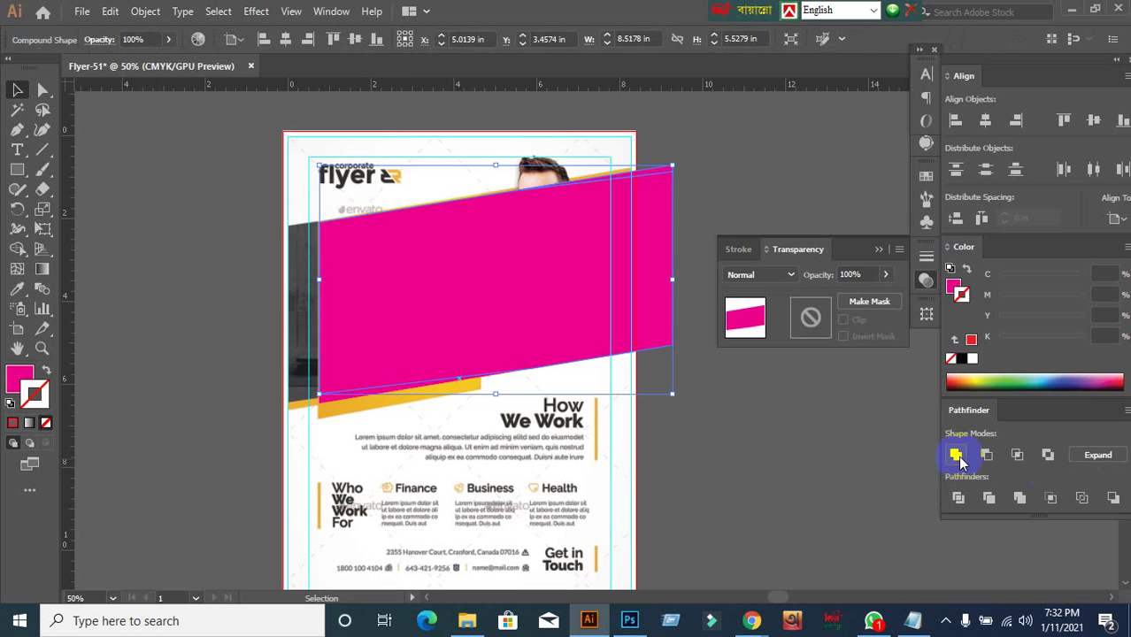
pyautogui.click(1096, 455)
pyautogui.click(750, 457)
pyautogui.click(602, 318)
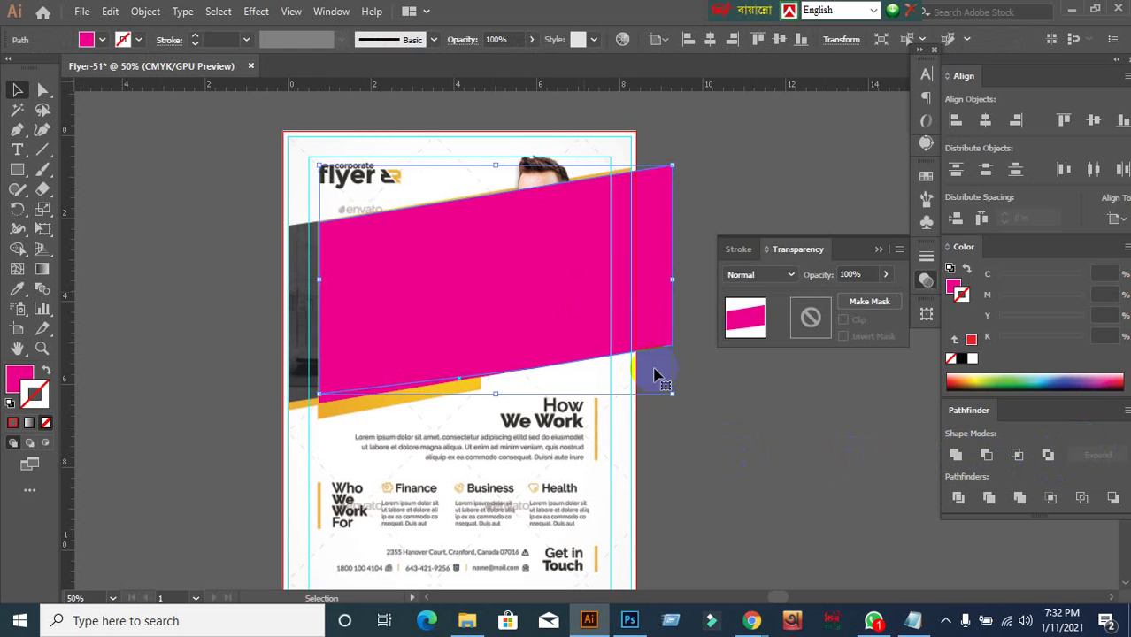
pyautogui.click(734, 445)
pyautogui.click(585, 335)
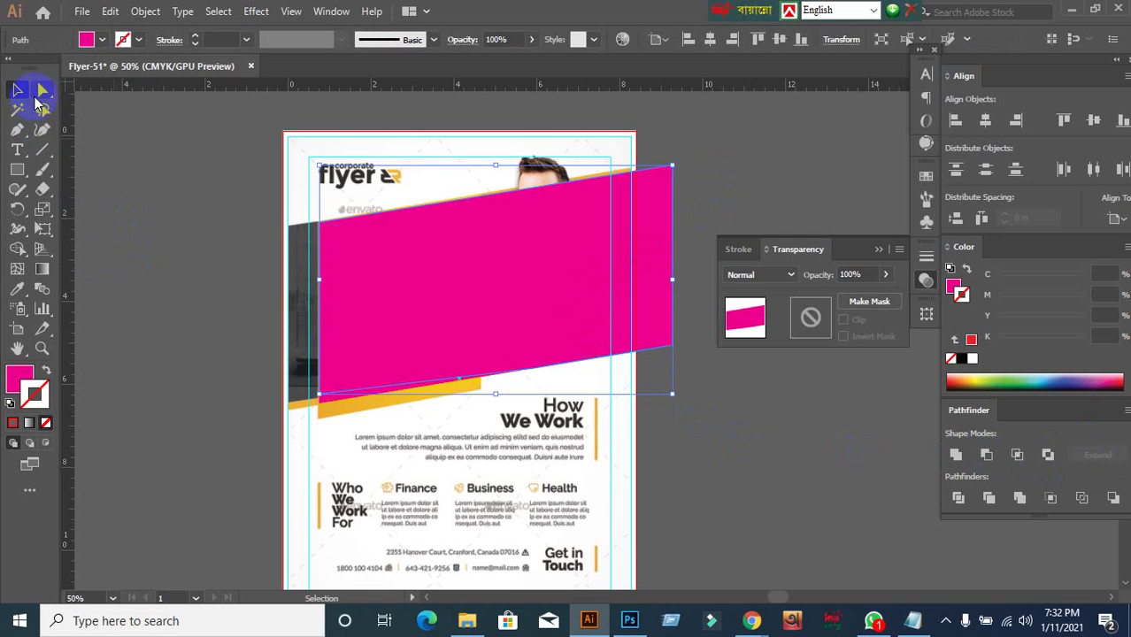
pyautogui.click(43, 89)
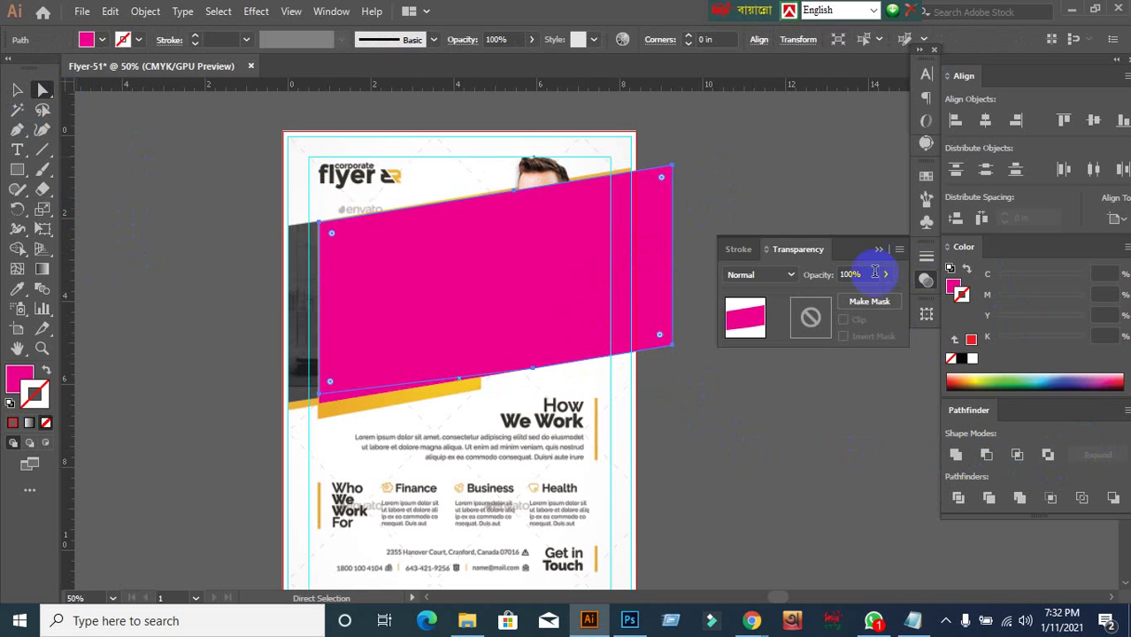
pyautogui.click(808, 275)
pyautogui.write('50')
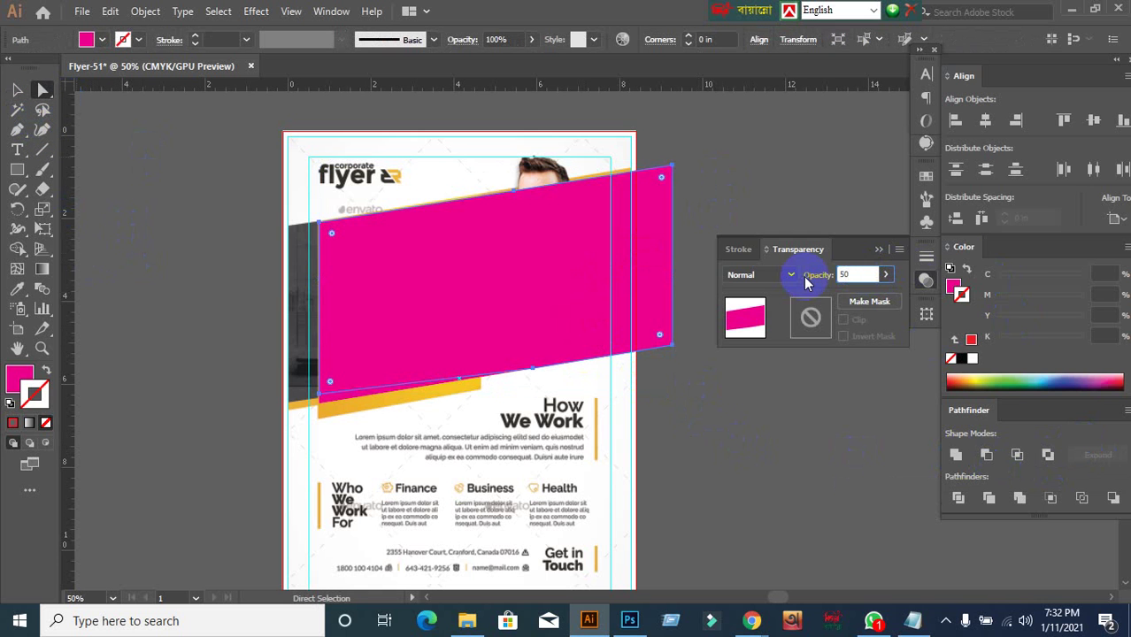
pyautogui.press('Return')
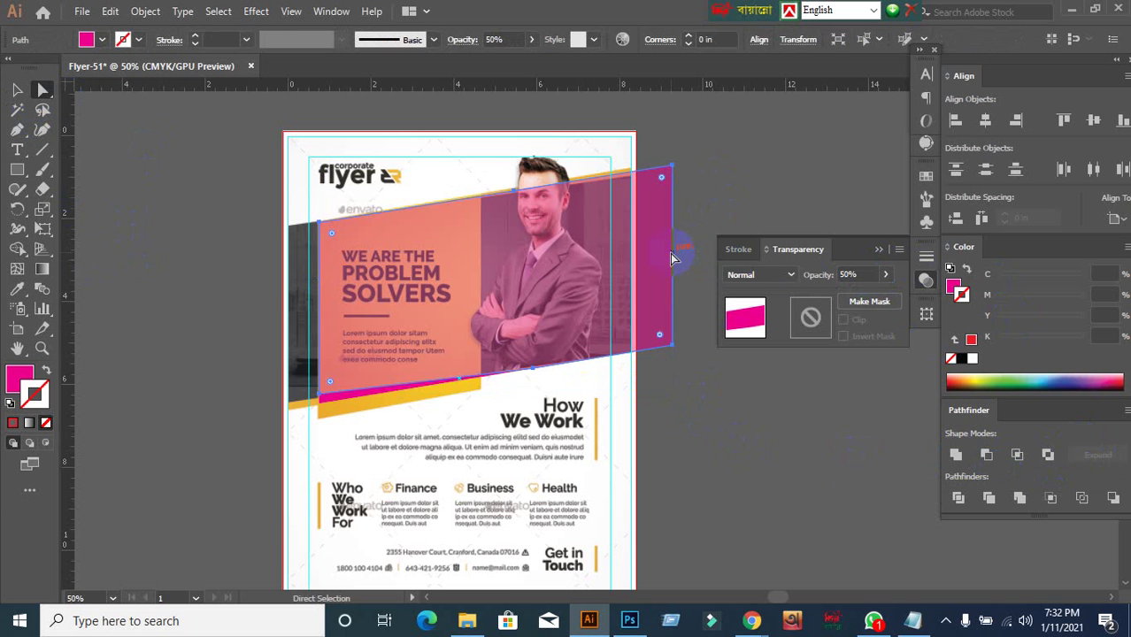
# - Try pulling the shape's right edge inward, undo it, and pick the Pen tool
pyautogui.moveTo(671, 258); pyautogui.dragTo(673, 257)
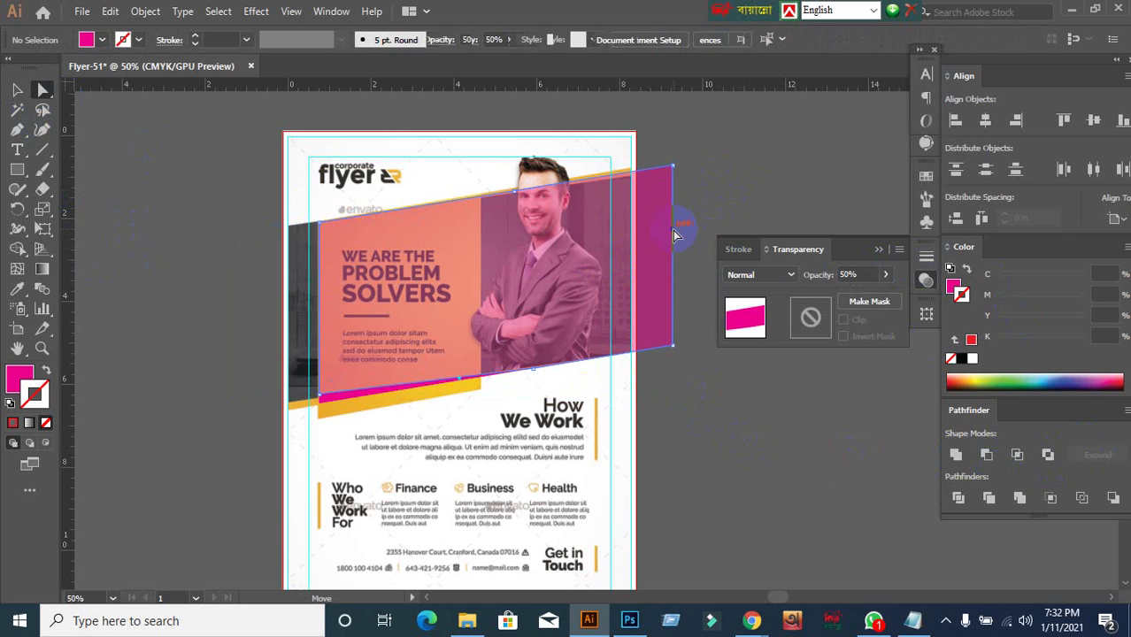
pyautogui.click(673, 233)
pyautogui.moveTo(673, 233); pyautogui.dragTo(618, 260)
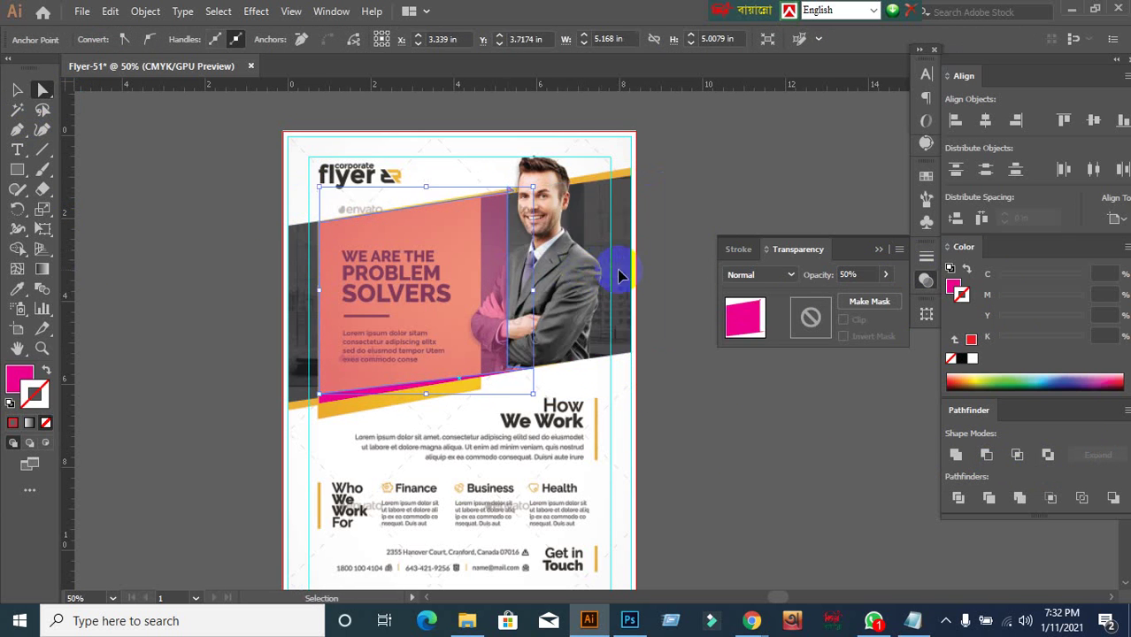
pyautogui.hotkey('ctrl', 'z')
pyautogui.click(15, 87)
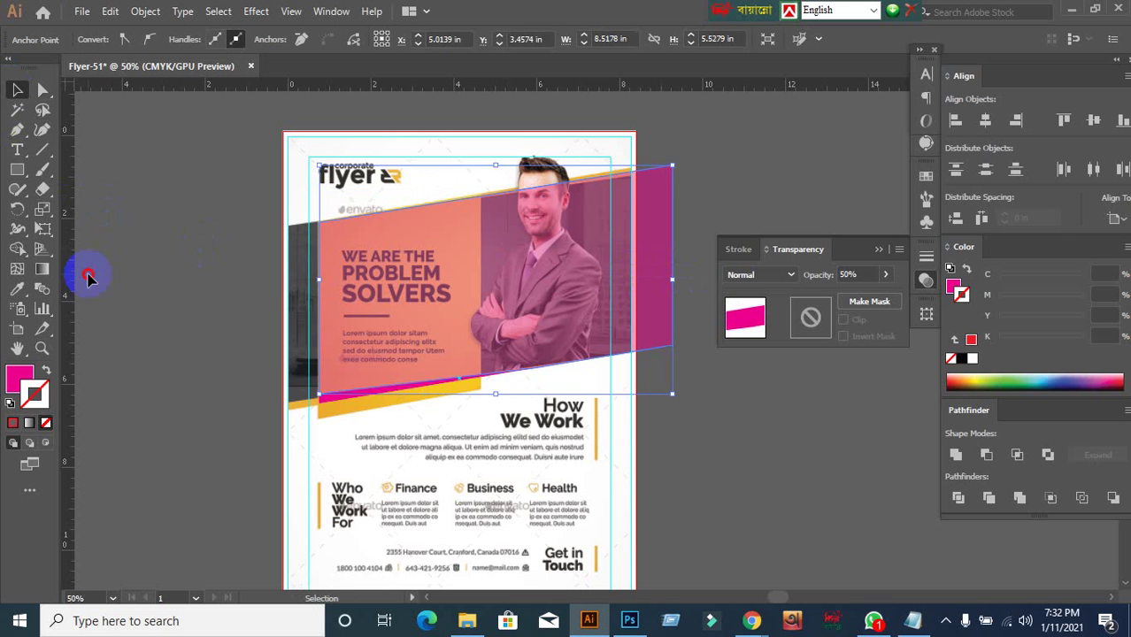
pyautogui.click(78, 265)
pyautogui.click(44, 150)
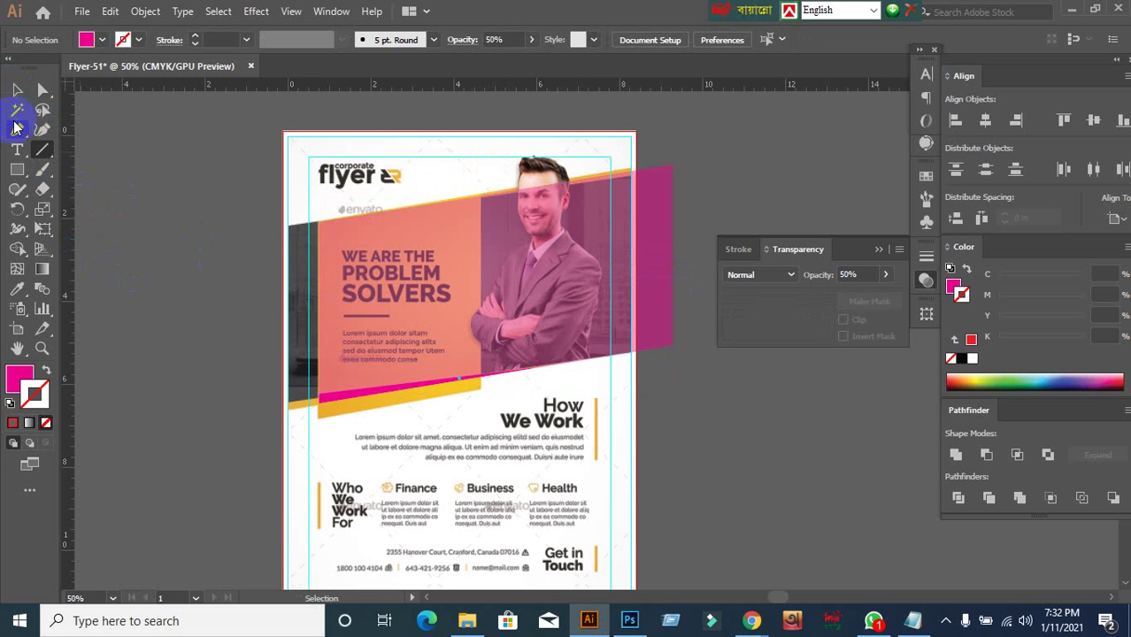
pyautogui.click(17, 129)
# - Draw a vertical magenta-stroked, unfilled line from above the photo down into the paragraph
pyautogui.click(44, 374)
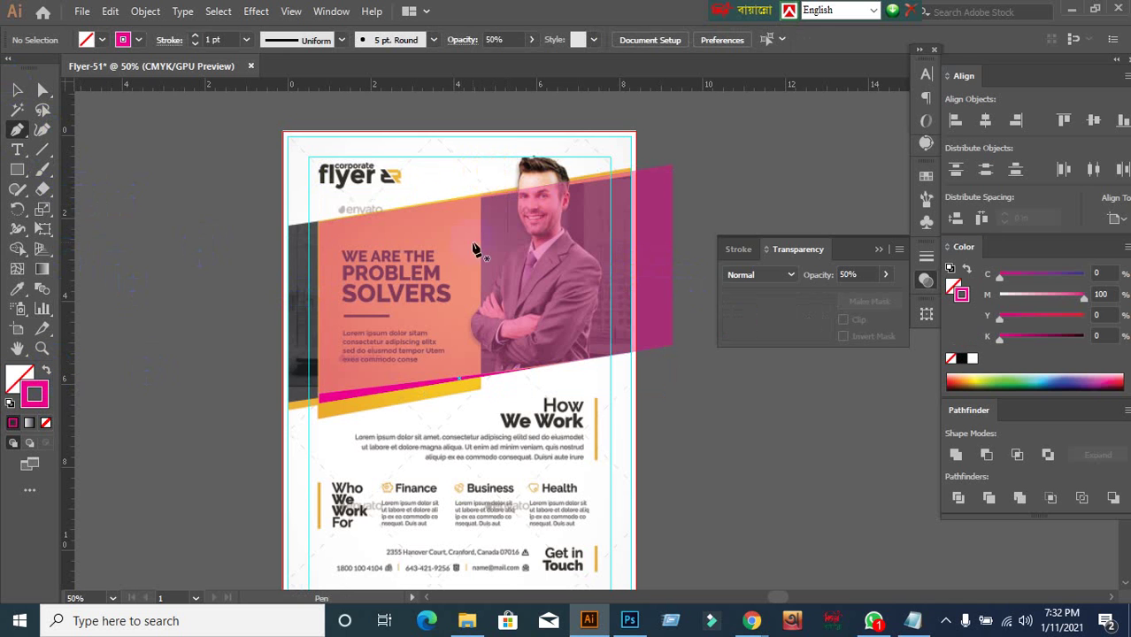
pyautogui.click(478, 177)
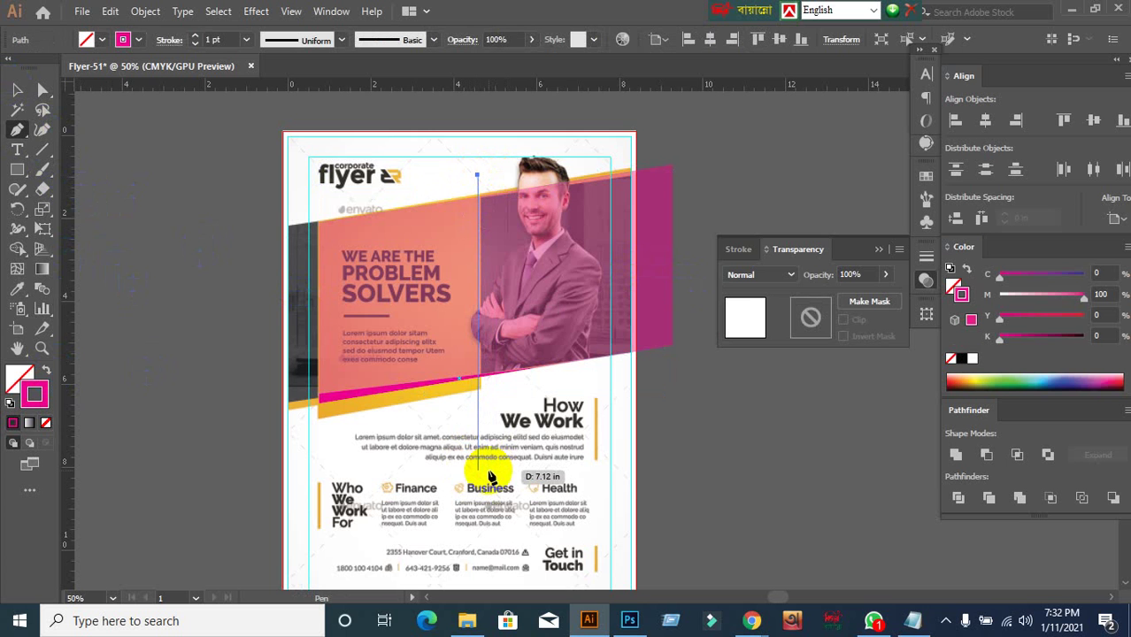
pyautogui.moveTo(482, 474); pyautogui.dragTo(508, 478)
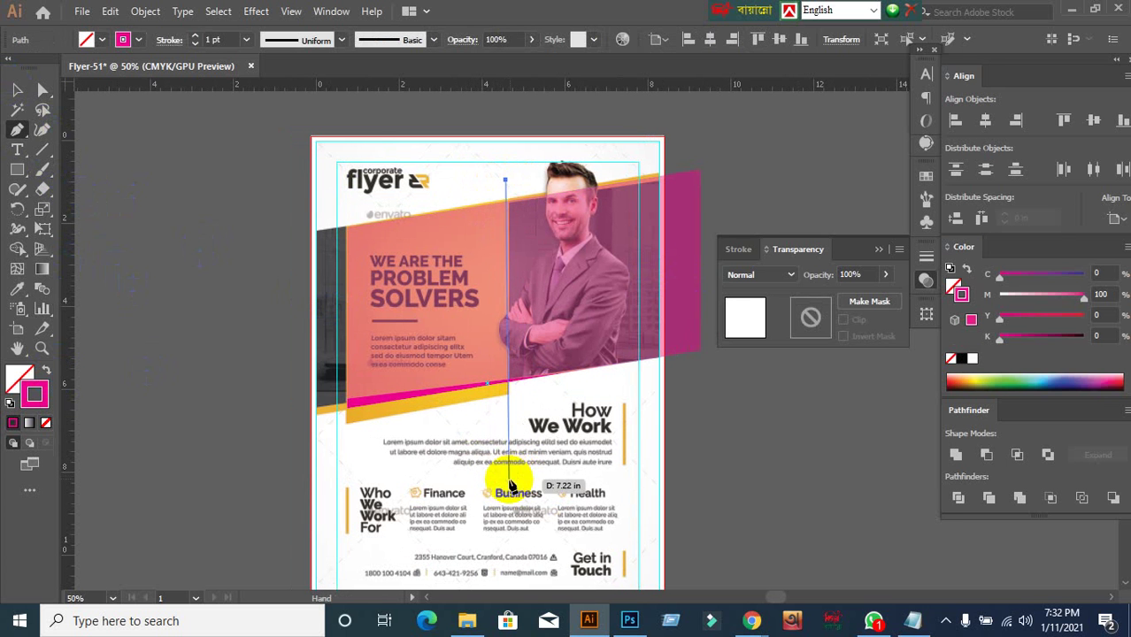
pyautogui.keyDown('ctrl'); pyautogui.click(483, 425); pyautogui.keyUp('ctrl')
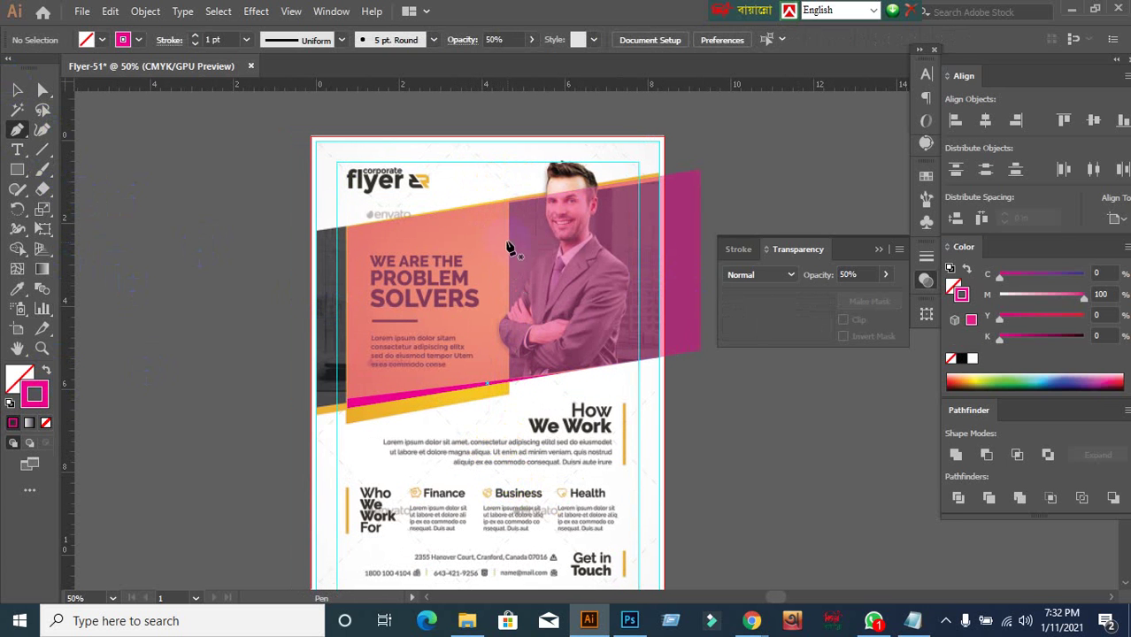
pyautogui.moveTo(530, 189); pyautogui.dragTo(537, 289)
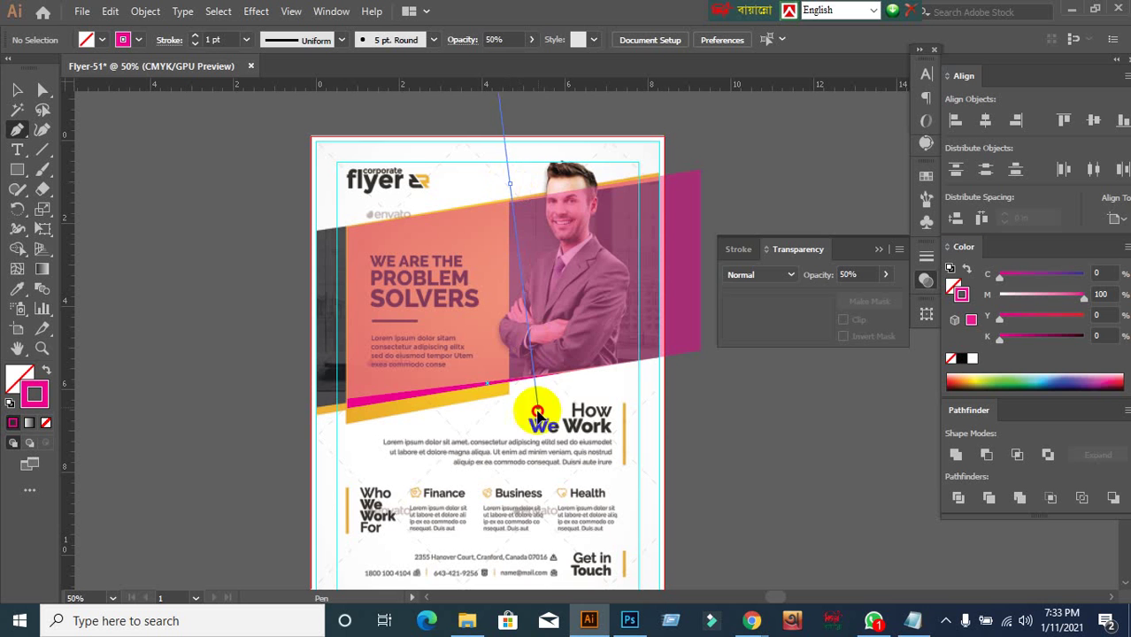
pyautogui.moveTo(547, 451)
pyautogui.mouseDown()
pyautogui.moveTo(640, 450)
pyautogui.moveTo(506, 480)
pyautogui.moveTo(468, 472)
pyautogui.moveTo(495, 470)
pyautogui.moveTo(467, 513)
pyautogui.moveTo(531, 513)
pyautogui.moveTo(518, 493)
pyautogui.moveTo(457, 464)
pyautogui.mouseUp()
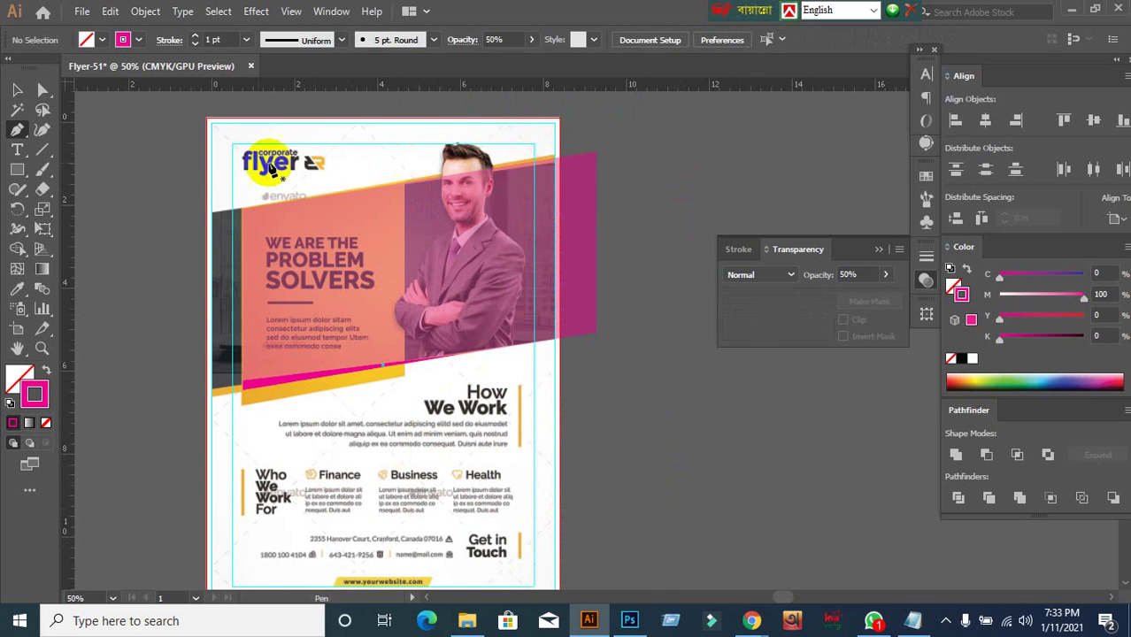
pyautogui.click(406, 175)
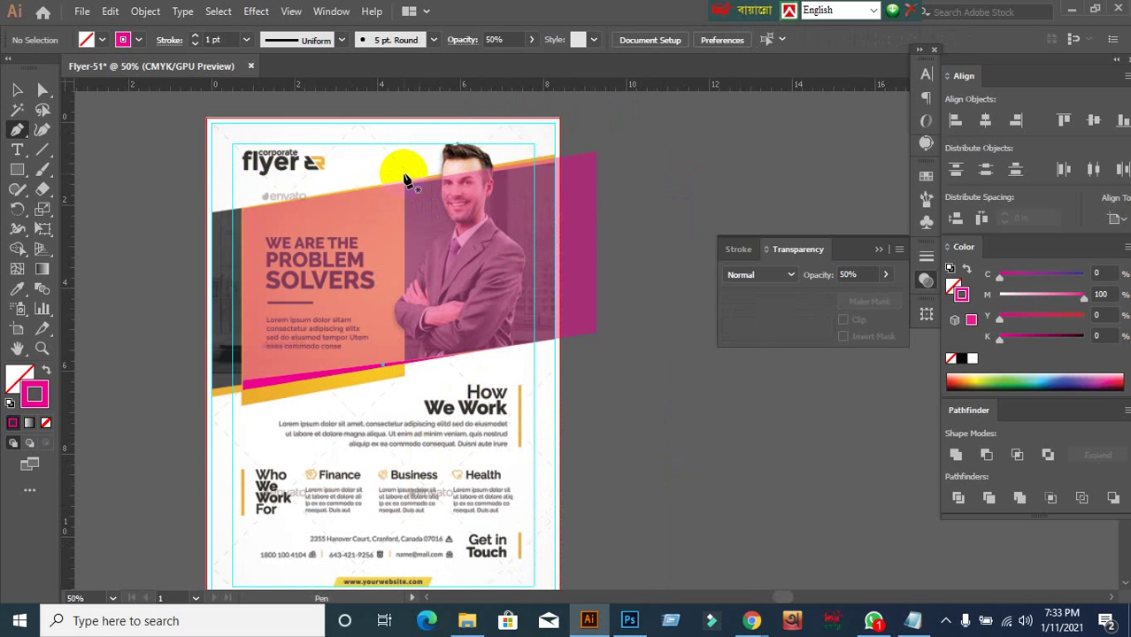
pyautogui.moveTo(404, 431); pyautogui.dragTo(407, 443)
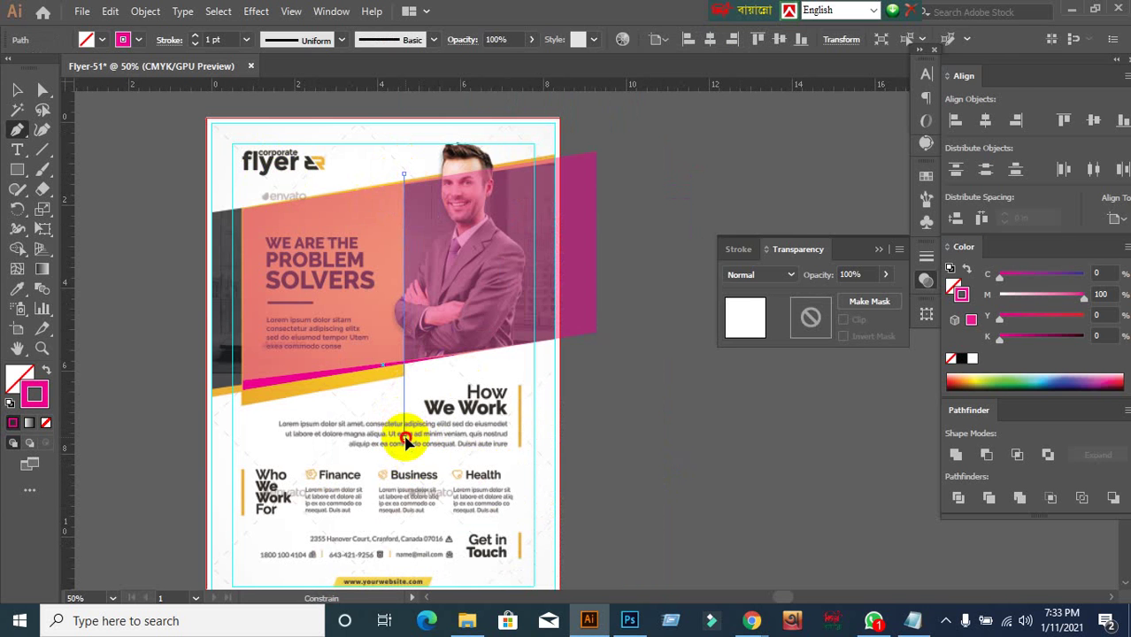
pyautogui.click(13, 89)
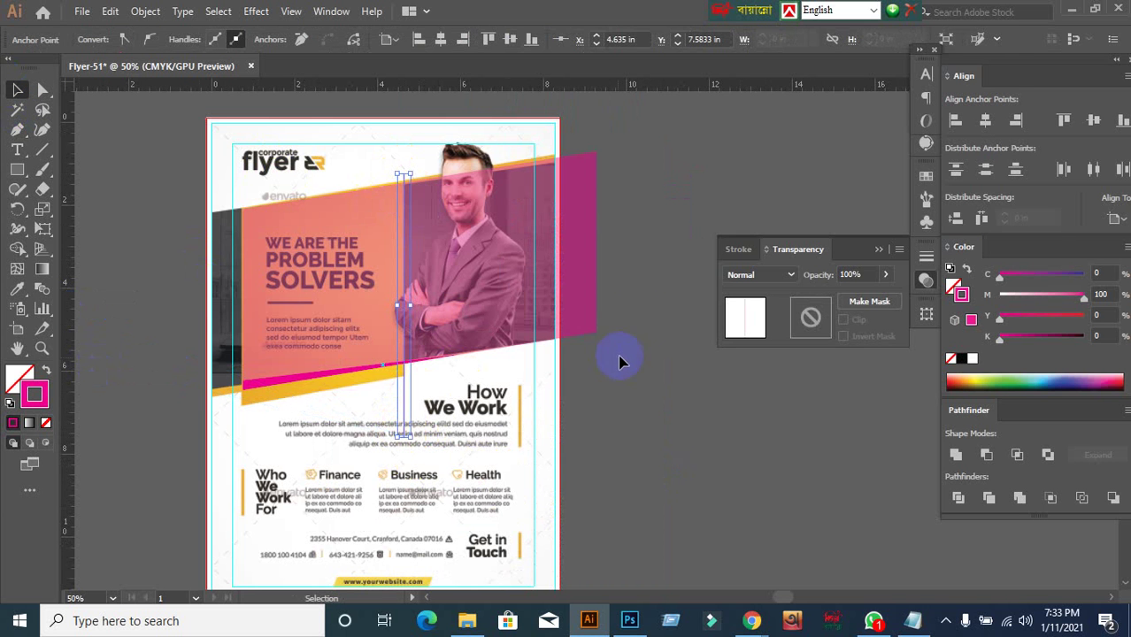
# - Divide the magenta shape along the drawn cutting path and ungroup the resulting pieces
pyautogui.keyDown('shift'); pyautogui.click(562, 261); pyautogui.keyUp('shift')
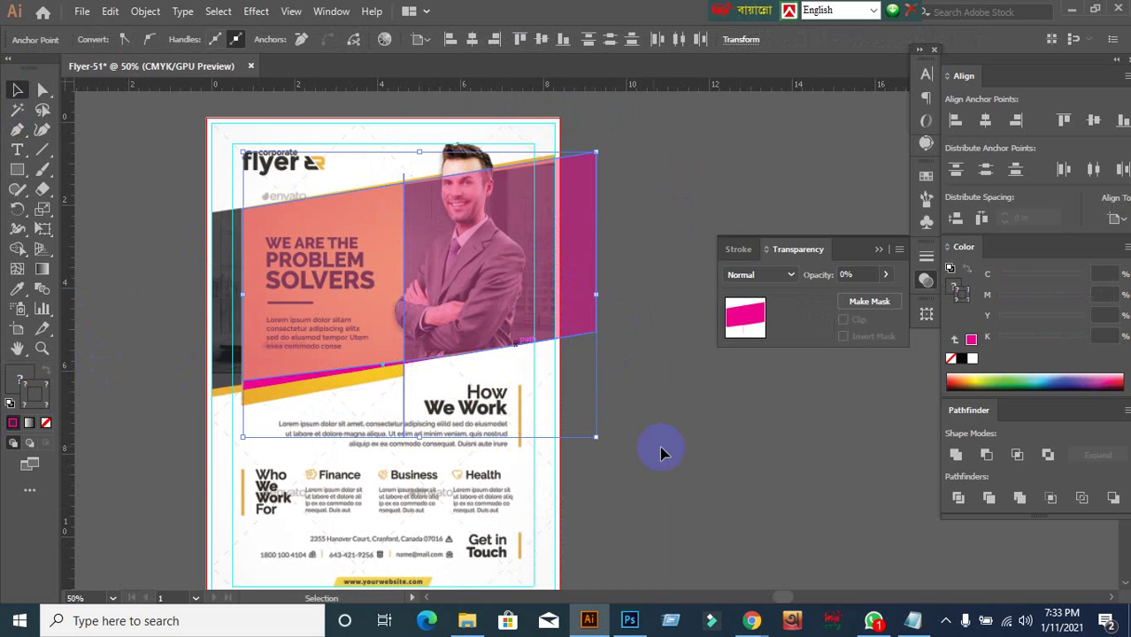
pyautogui.click(958, 498)
pyautogui.rightClick(506, 267)
pyautogui.click(555, 405)
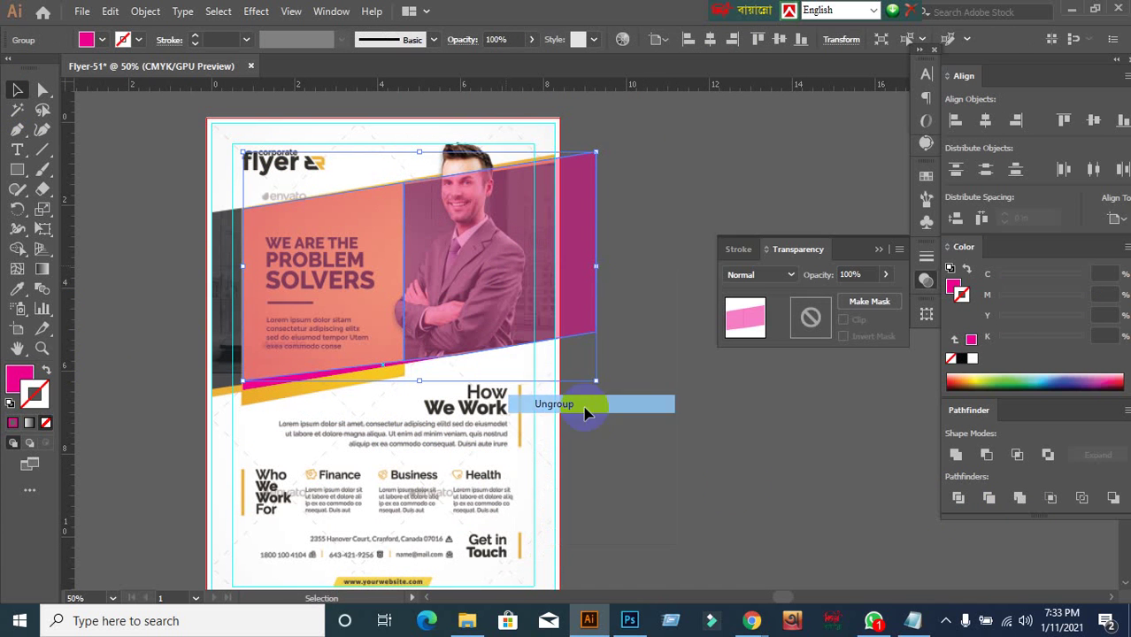
# - Delete the magenta piece covering the photo and the thin stripe below the panel
pyautogui.click(543, 326)
pyautogui.press('Delete')
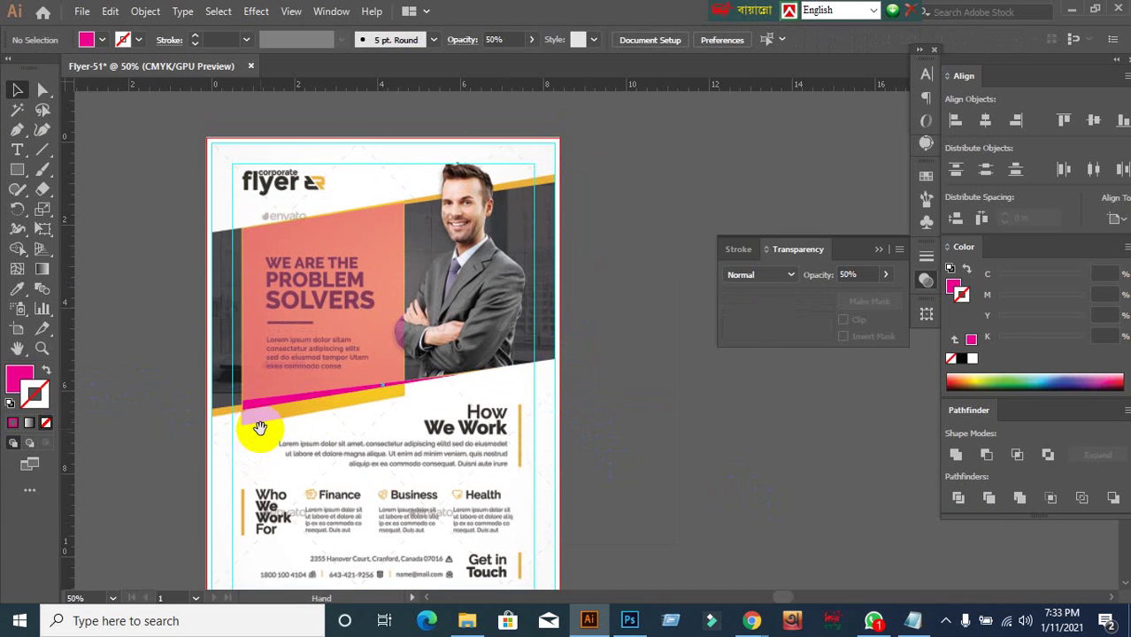
pyautogui.scroll(2, 259, 429)
pyautogui.scroll(-1, 310, 444)
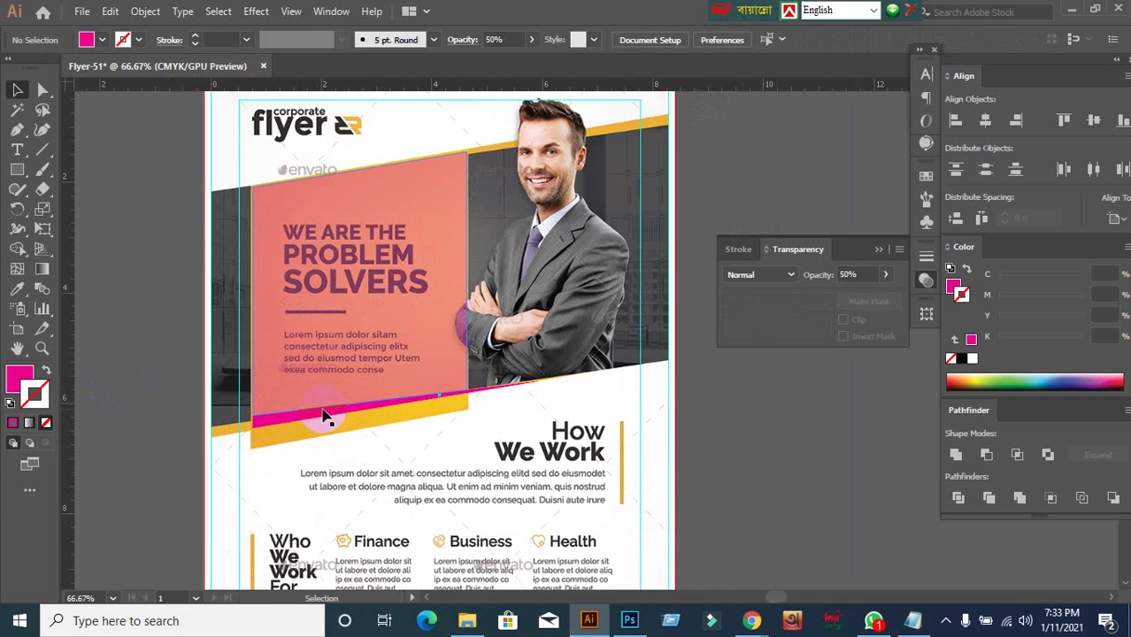
pyautogui.click(323, 415)
pyautogui.click(296, 465)
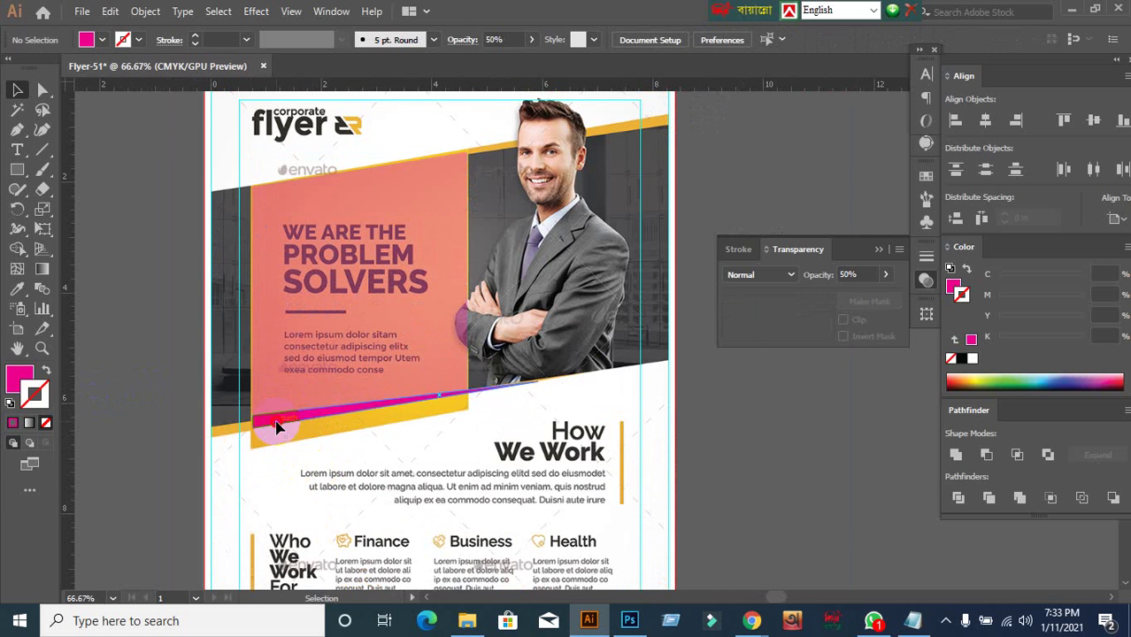
pyautogui.click(277, 428)
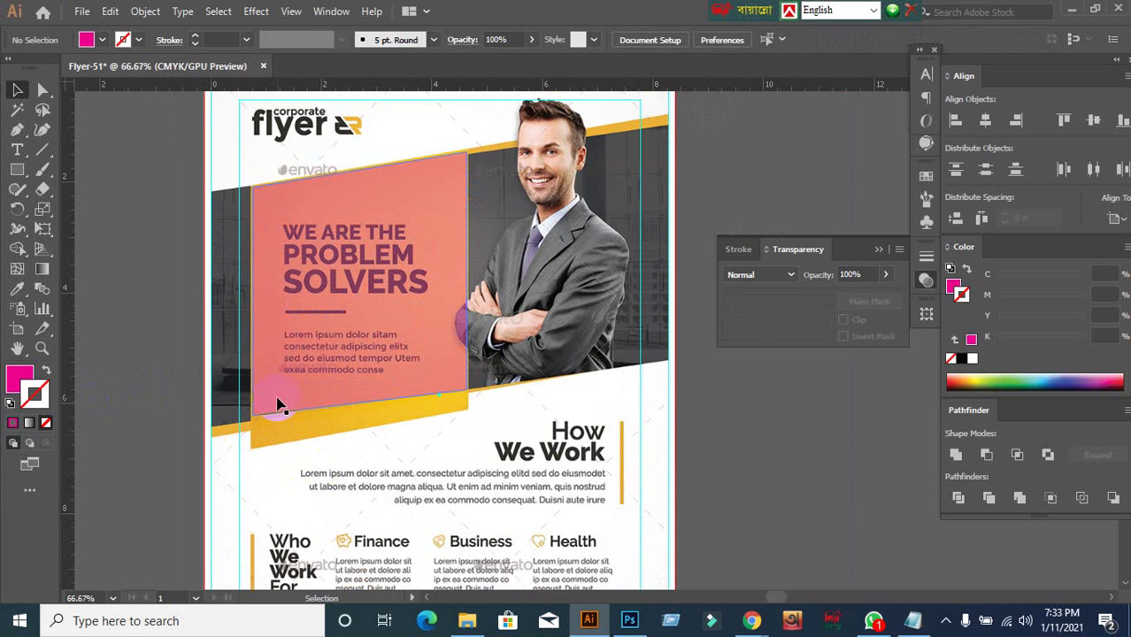
pyautogui.click(141, 406)
pyautogui.click(44, 89)
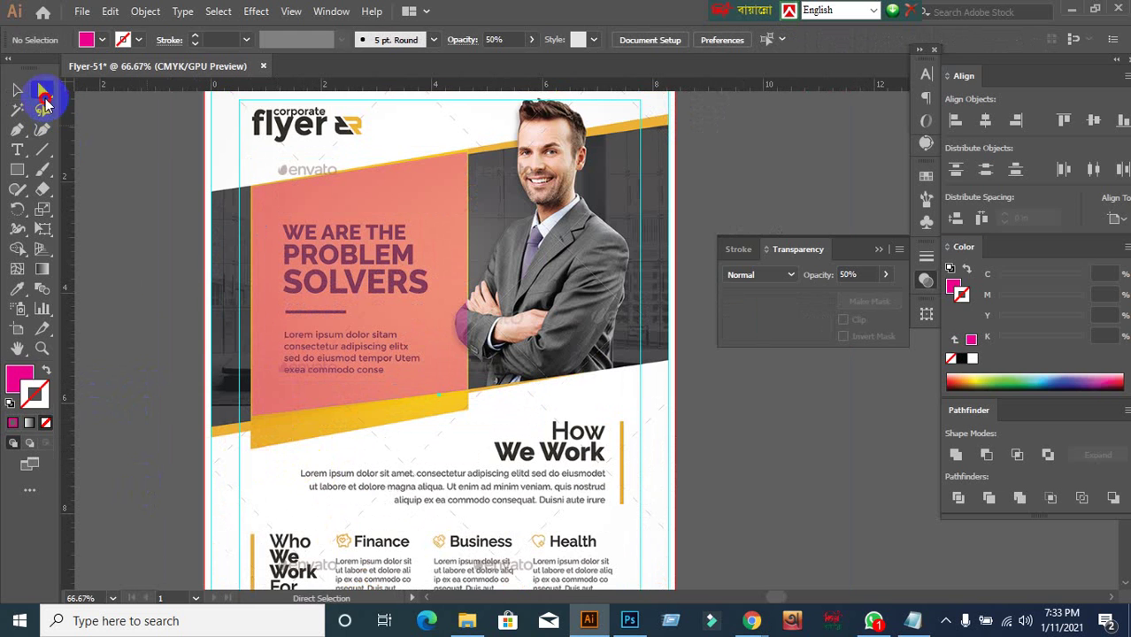
# - Lower the pink panel's bottom corners, the left one by about 0.58 in
pyautogui.click(253, 418)
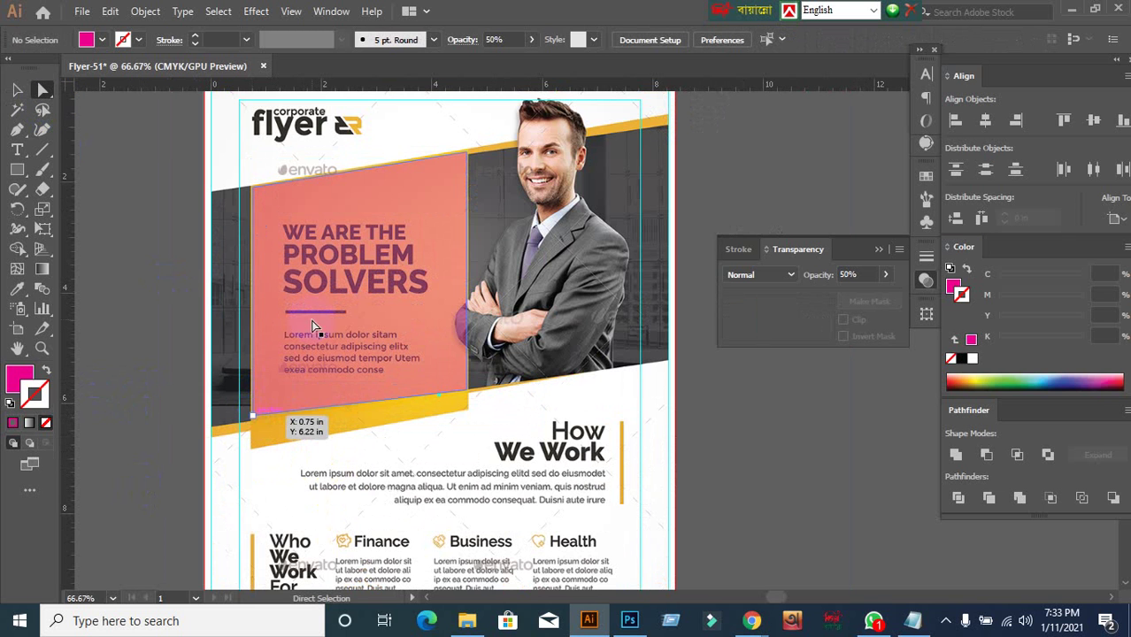
pyautogui.click(253, 417)
pyautogui.moveTo(255, 423); pyautogui.dragTo(256, 452)
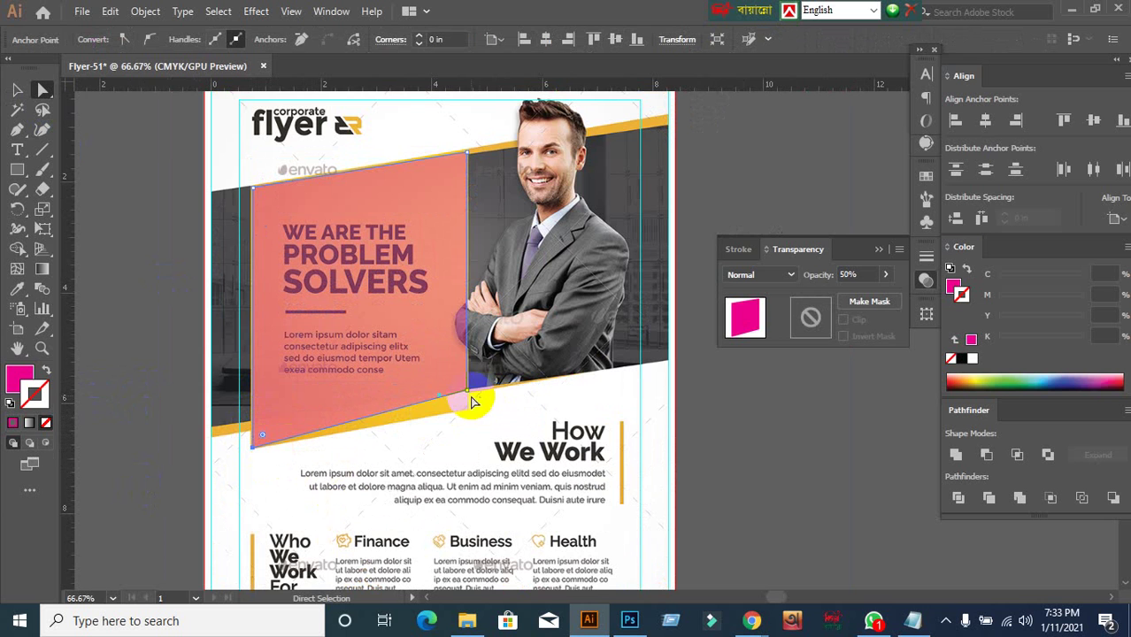
pyautogui.moveTo(467, 390); pyautogui.dragTo(467, 410)
pyautogui.click(17, 89)
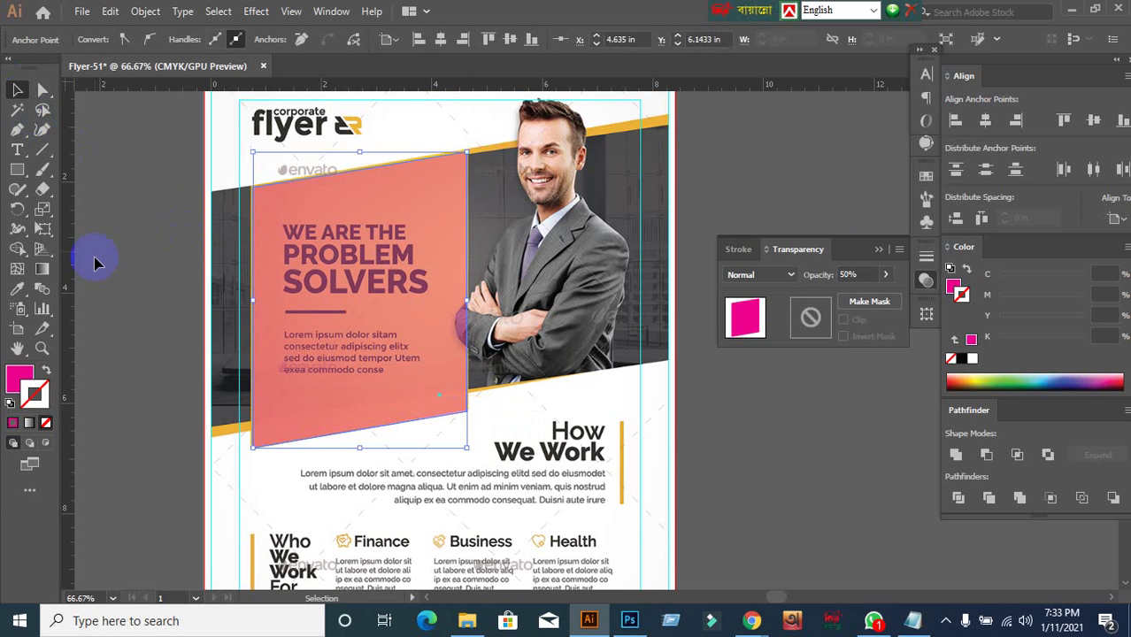
# - Bring the red slanted band back into view and set the pink panel's opacity to 100%
pyautogui.click(127, 314)
pyautogui.hotkey('ctrl', 'f')
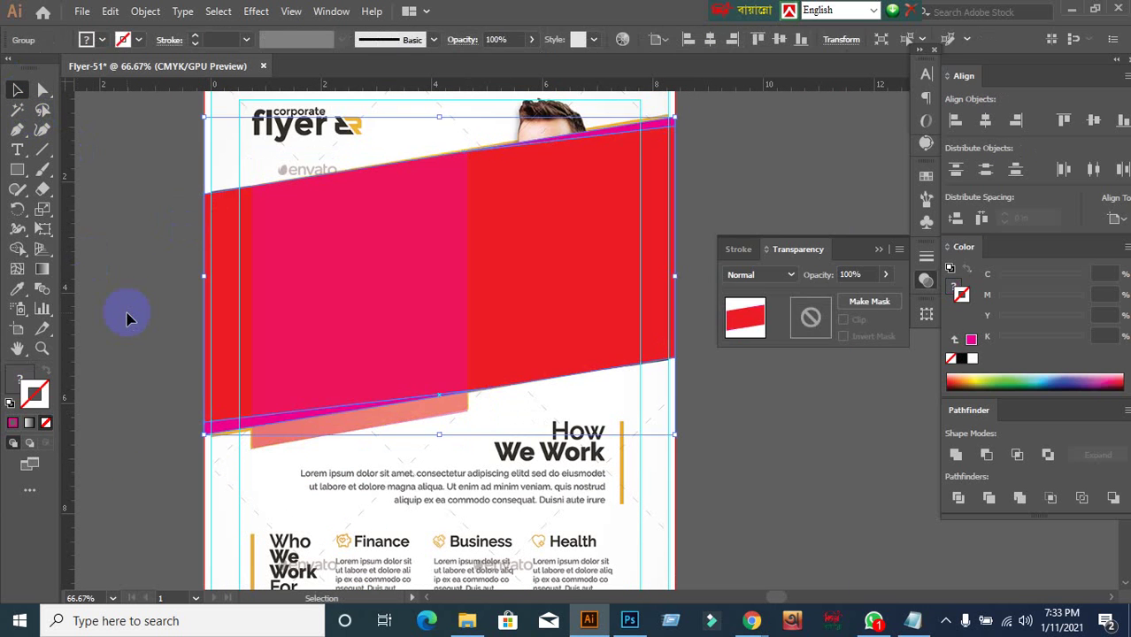
pyautogui.click(417, 311)
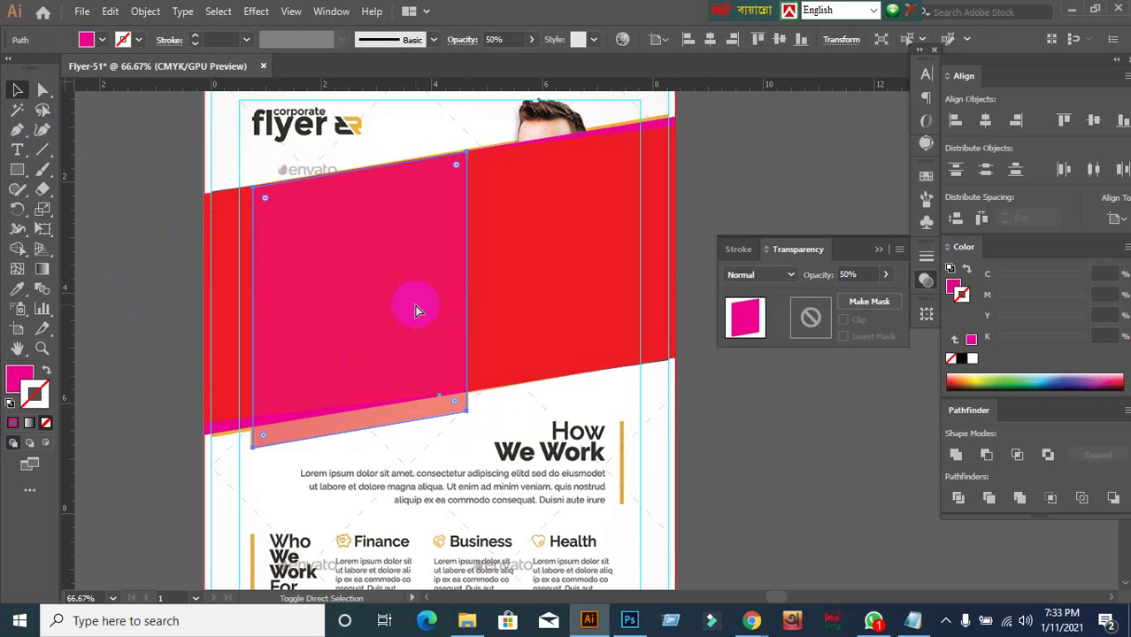
pyautogui.click(860, 275)
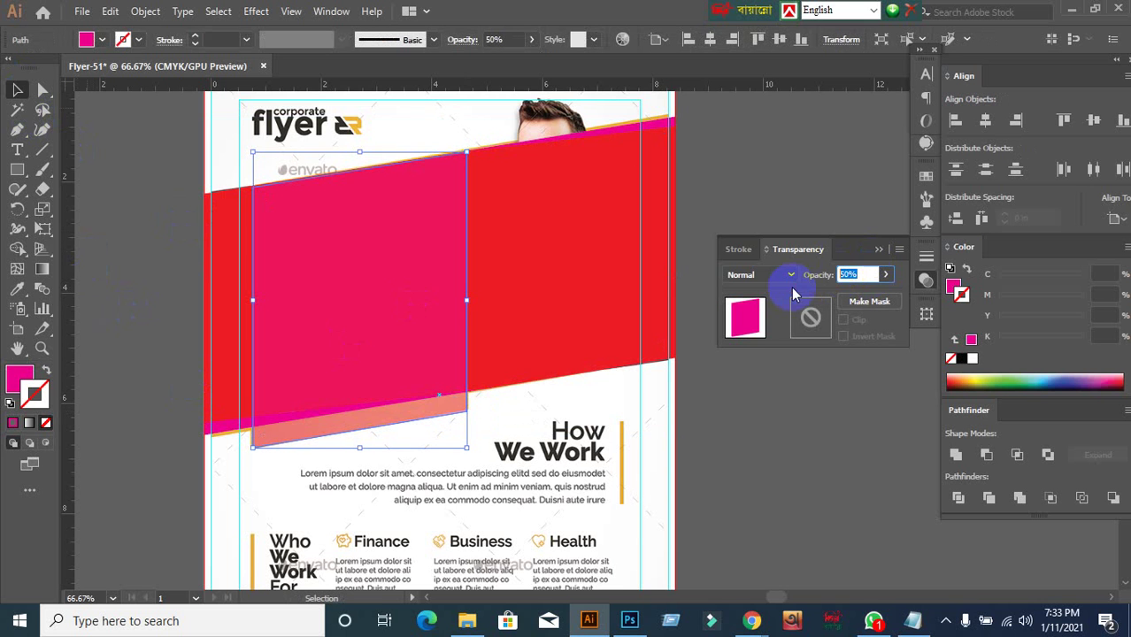
pyautogui.write('100')
pyautogui.press('Return')
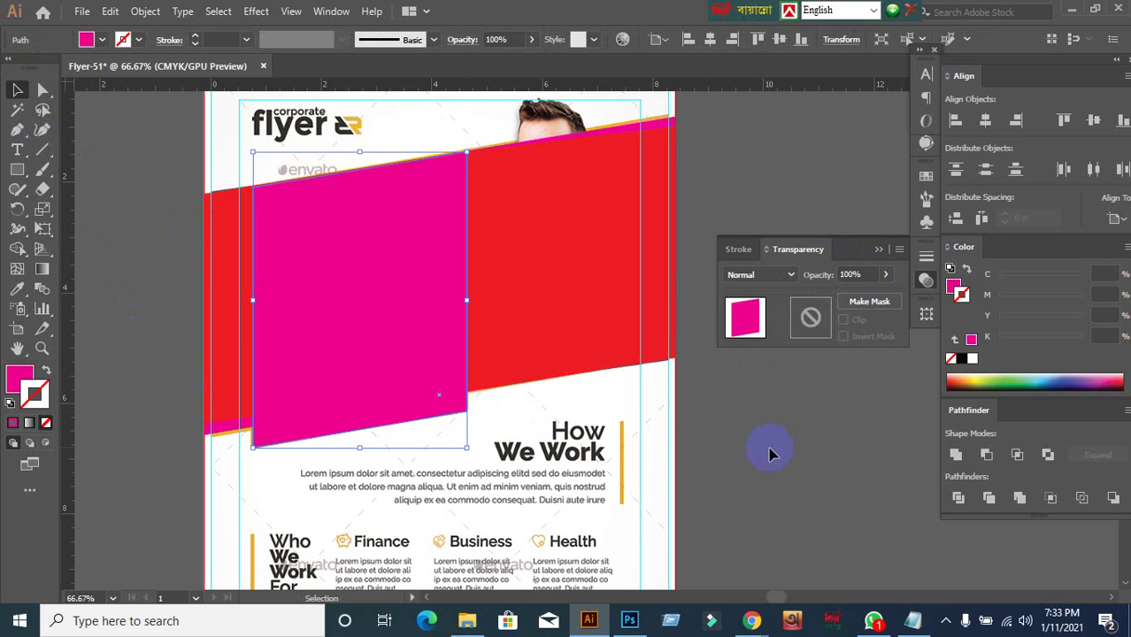
pyautogui.click(769, 454)
pyautogui.click(459, 283)
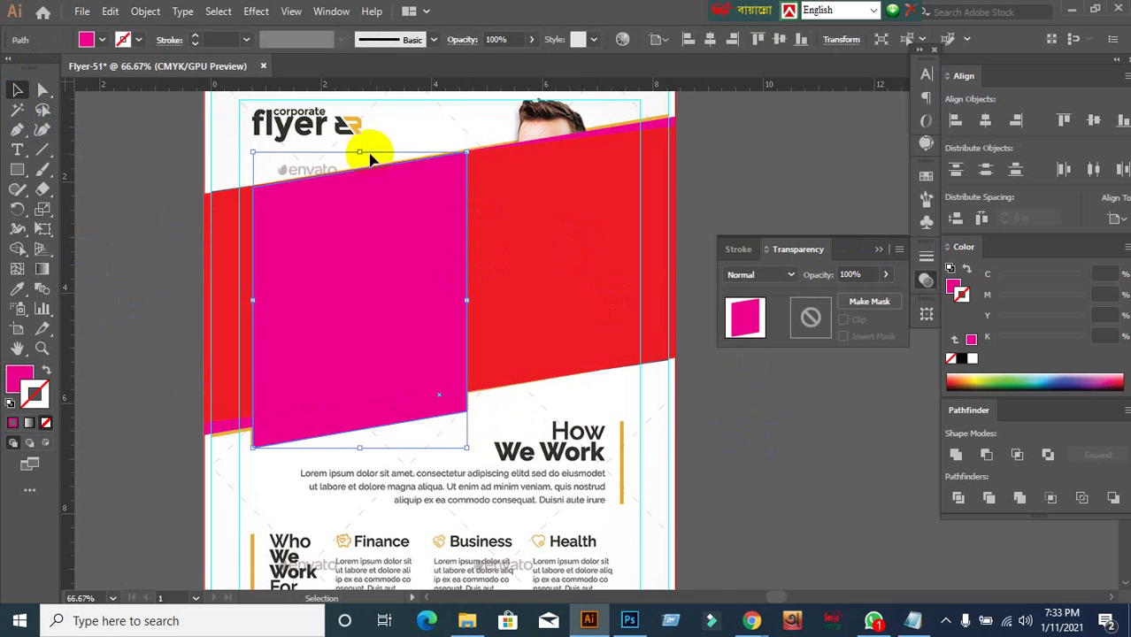
# - Zoom into the top-left corner and nudge the pink panel up 0.02 in to meet the band's slanted edge
pyautogui.click(131, 269)
pyautogui.scroll(1, 257, 151)
pyautogui.scroll(1, 265, 150)
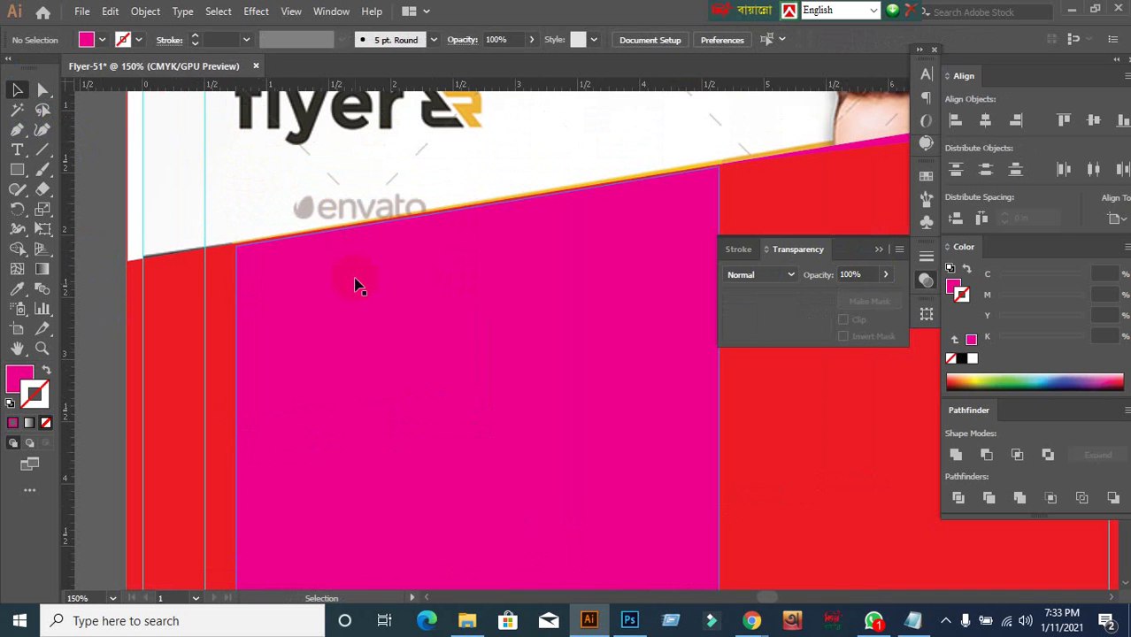
pyautogui.scroll(1, 217, 268)
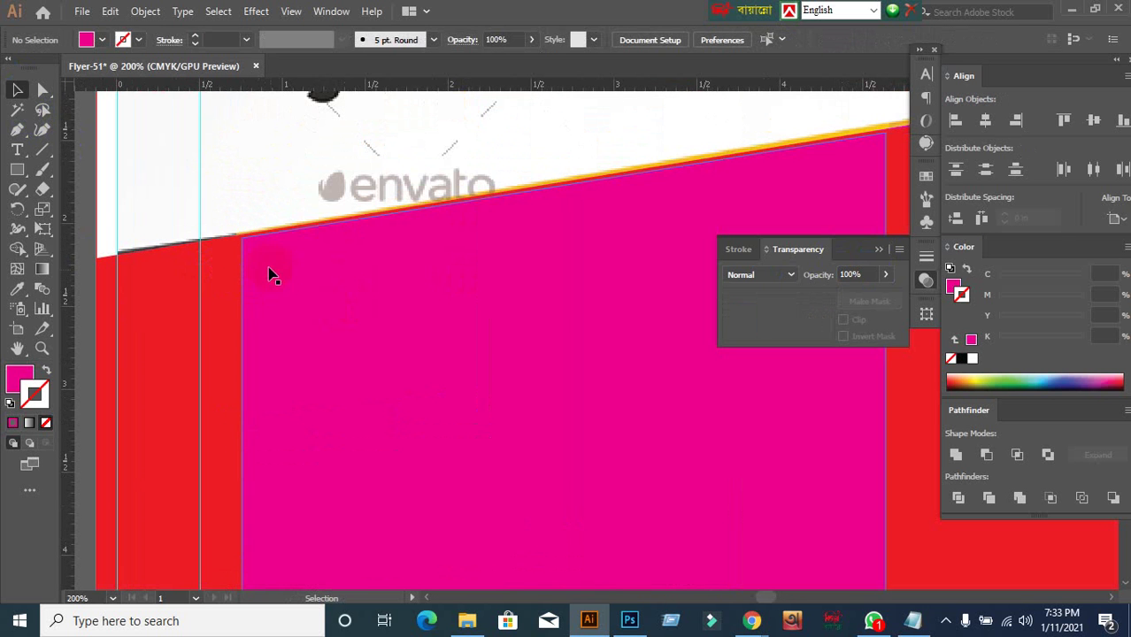
pyautogui.click(343, 301)
pyautogui.scroll(-4, 349, 296)
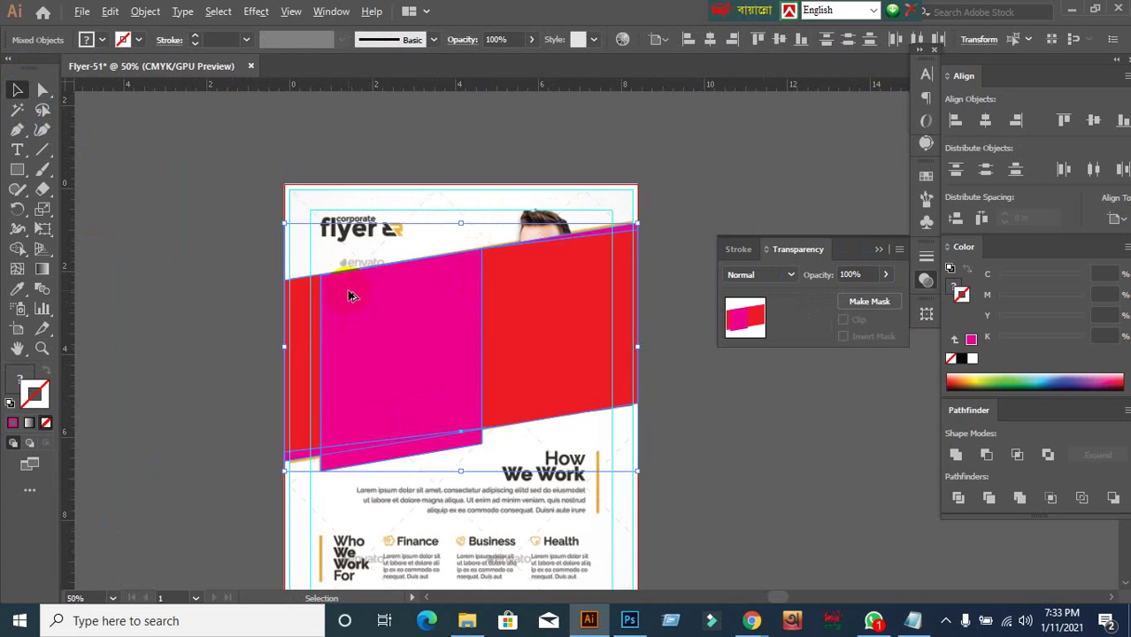
pyautogui.click(253, 329)
pyautogui.scroll(1, 343, 301)
pyautogui.scroll(1, 297, 311)
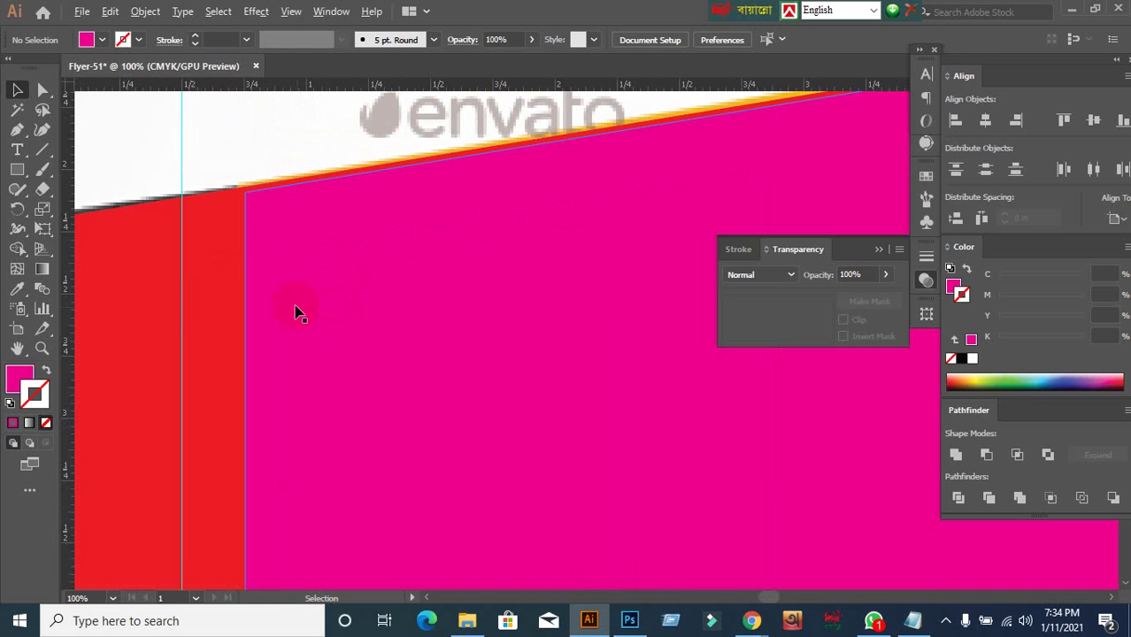
pyautogui.moveTo(265, 230); pyautogui.dragTo(266, 225)
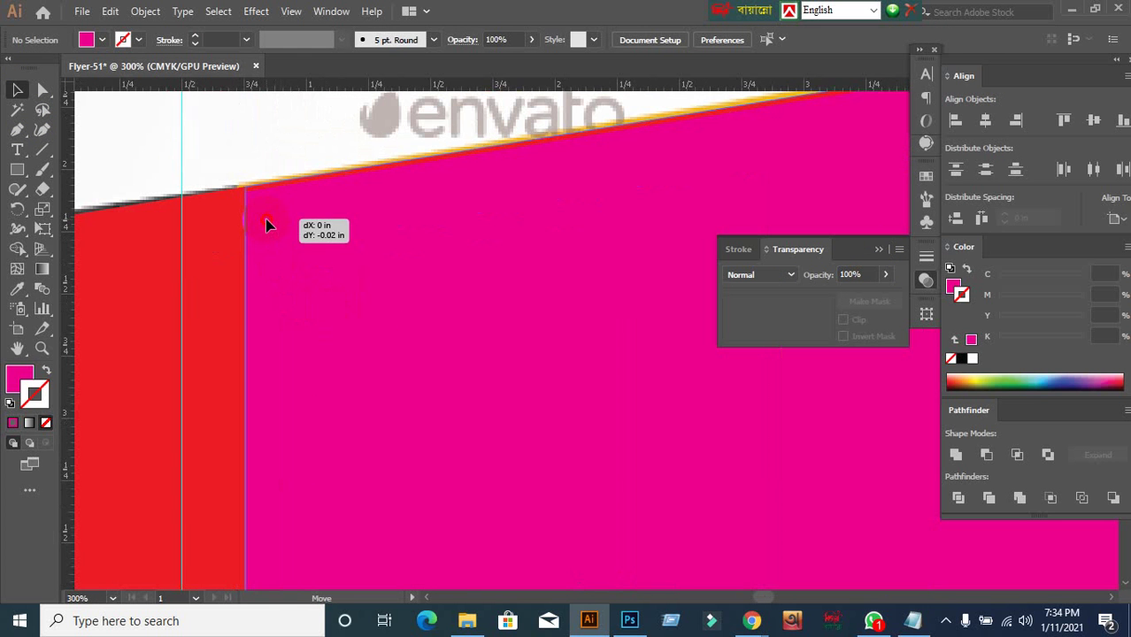
pyautogui.scroll(-3, 358, 263)
pyautogui.scroll(-1, 360, 262)
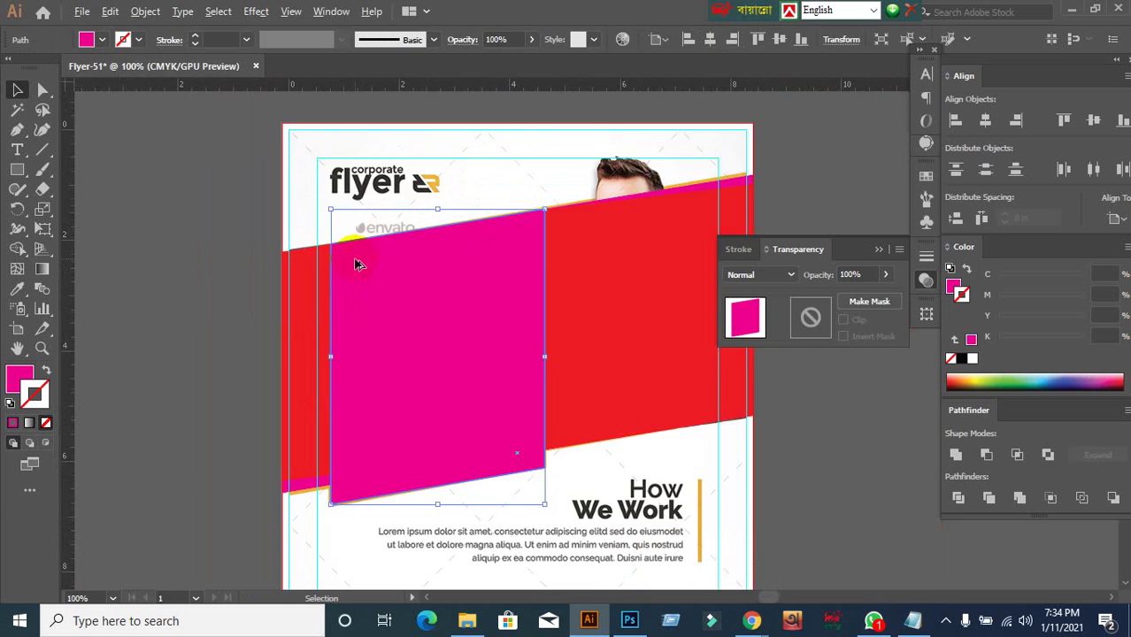
pyautogui.scroll(-1, 361, 263)
pyautogui.click(263, 320)
pyautogui.click(385, 305)
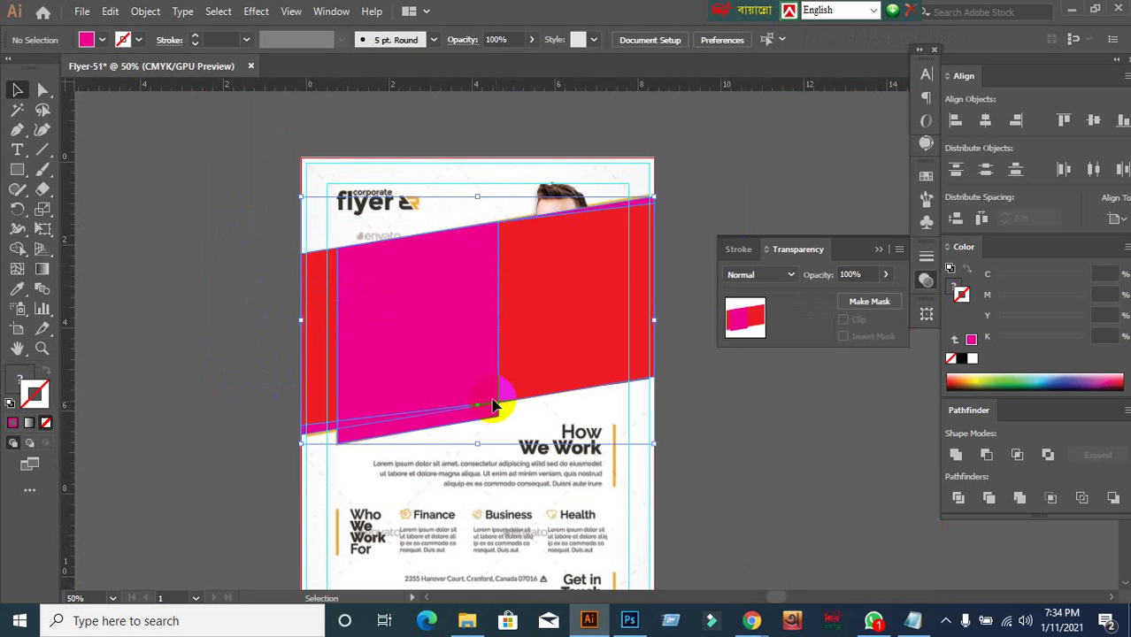
pyautogui.keyDown('shift'); pyautogui.click(492, 404); pyautogui.keyUp('shift')
pyautogui.press('Delete')
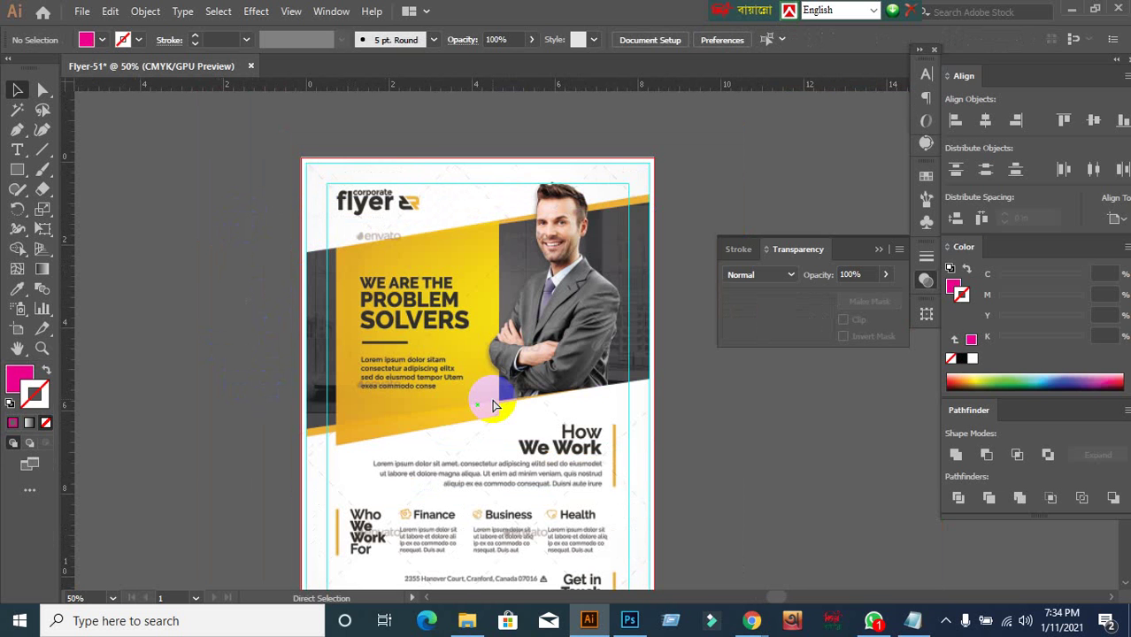
pyautogui.hotkey('ctrl', 'z')
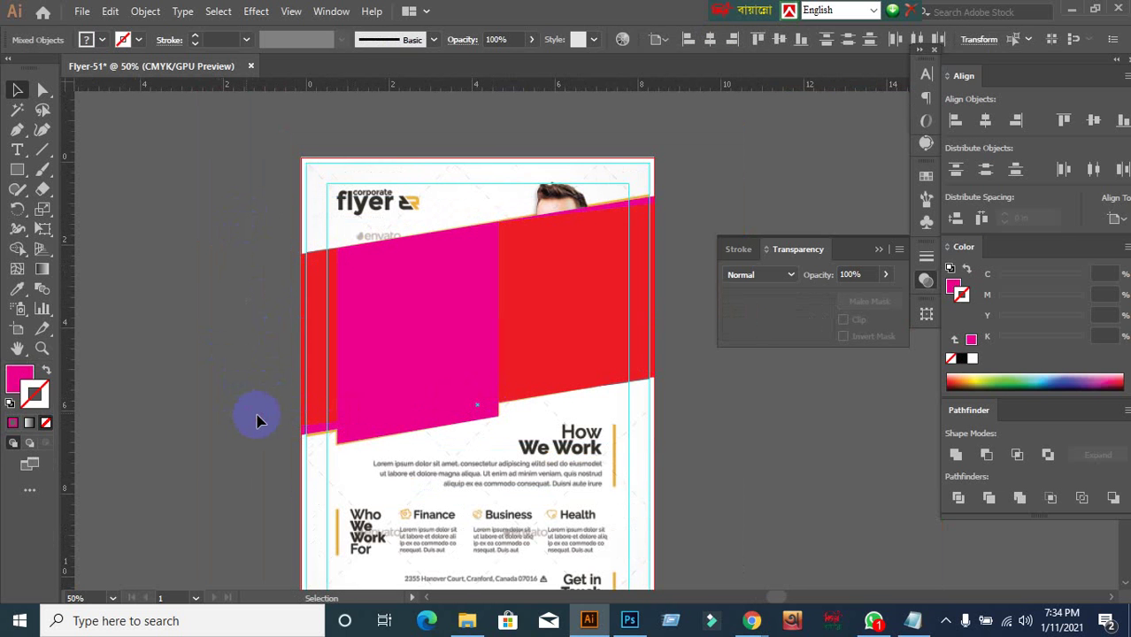
pyautogui.click(257, 421)
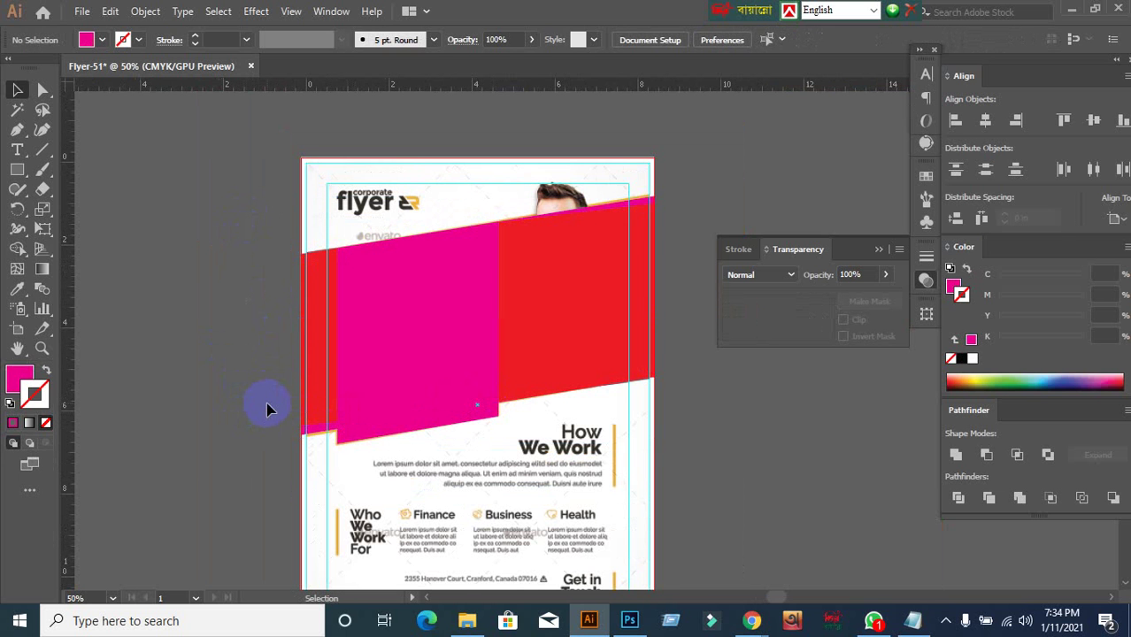
pyautogui.click(436, 355)
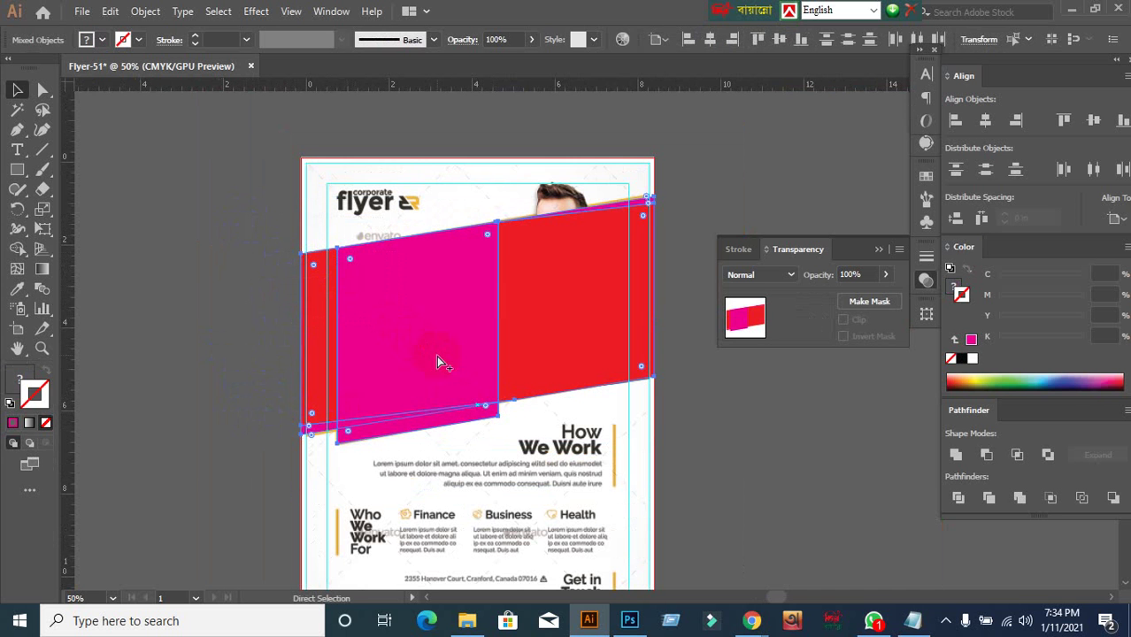
pyautogui.click(496, 345)
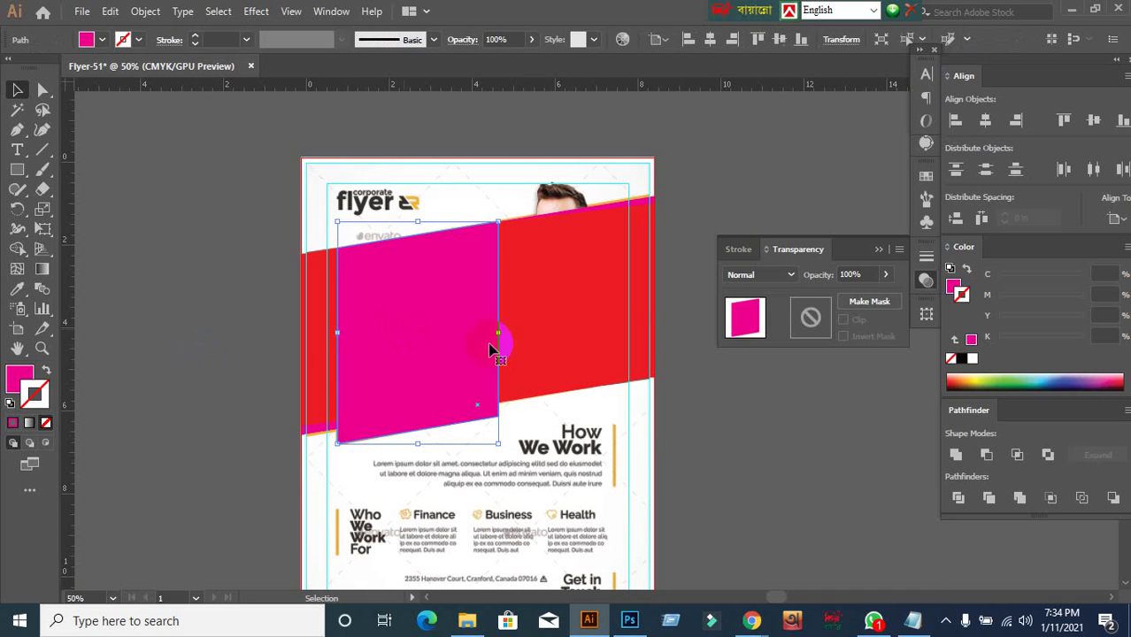
pyautogui.click(569, 329)
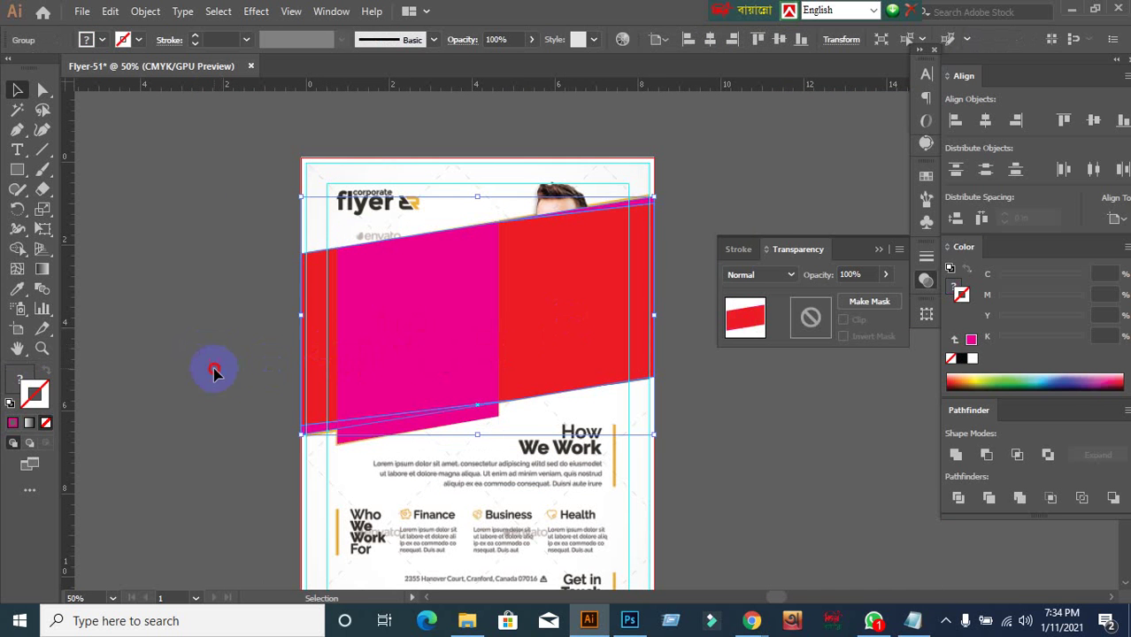
pyautogui.click(414, 372)
pyautogui.click(301, 386)
pyautogui.click(582, 457)
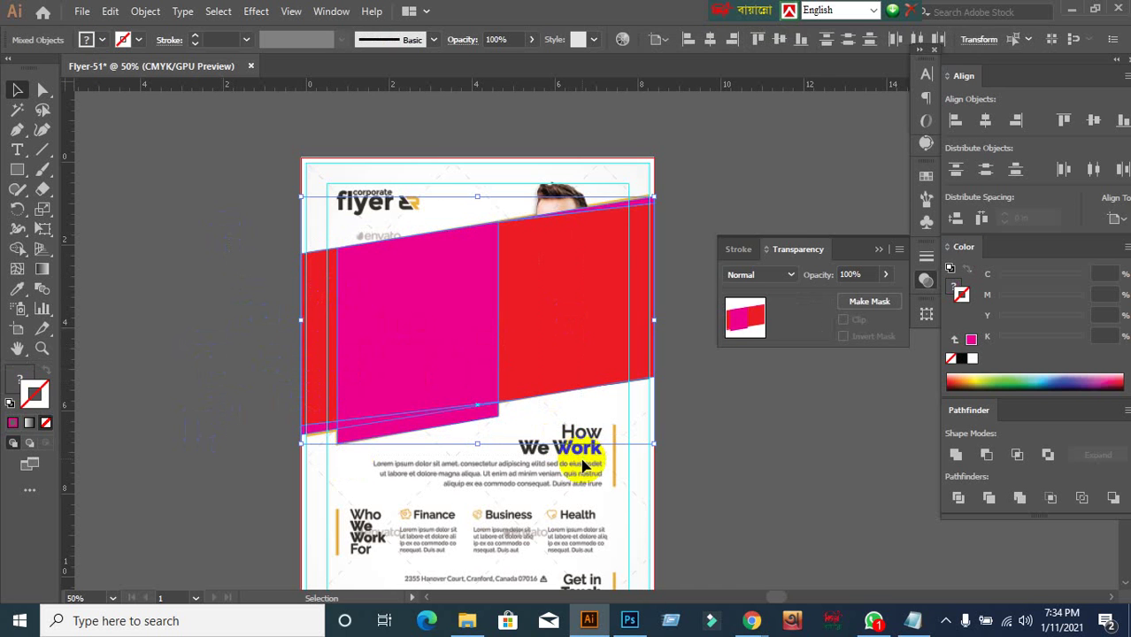
pyautogui.click(757, 455)
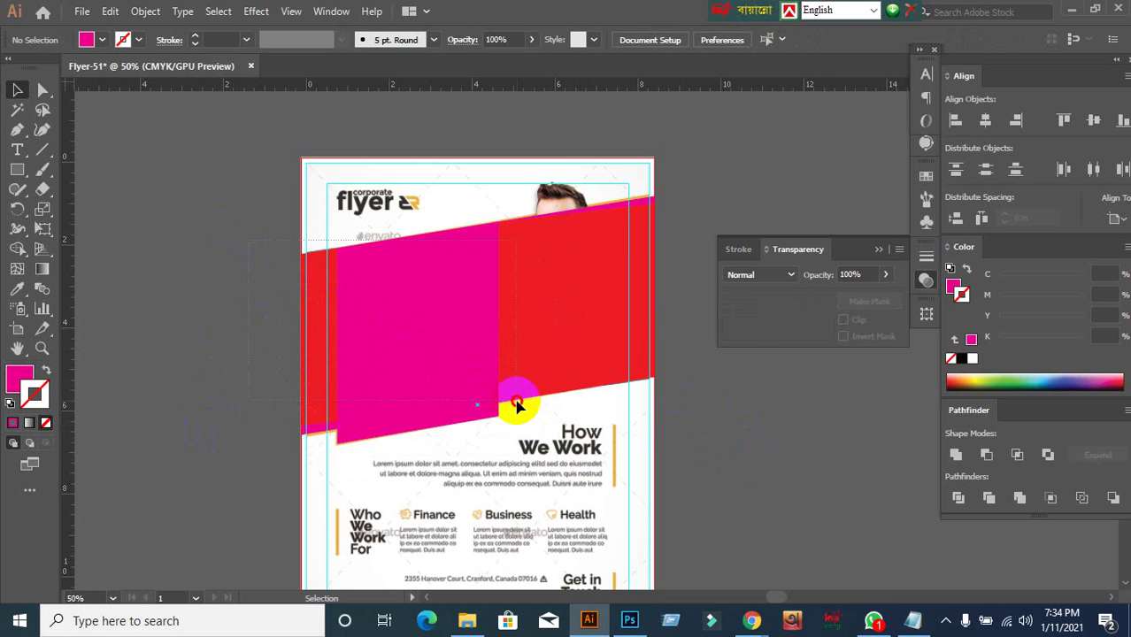
pyautogui.click(631, 392)
pyautogui.keyDown('shift'); pyautogui.click(407, 375); pyautogui.keyUp('shift')
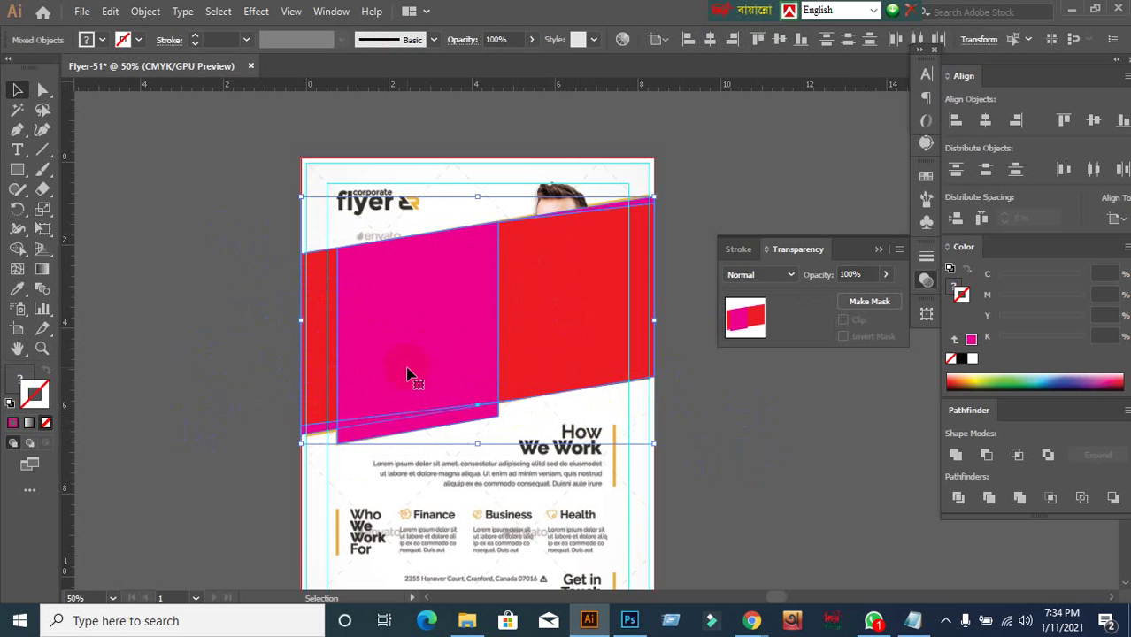
pyautogui.moveTo(407, 374); pyautogui.dragTo(260, 513)
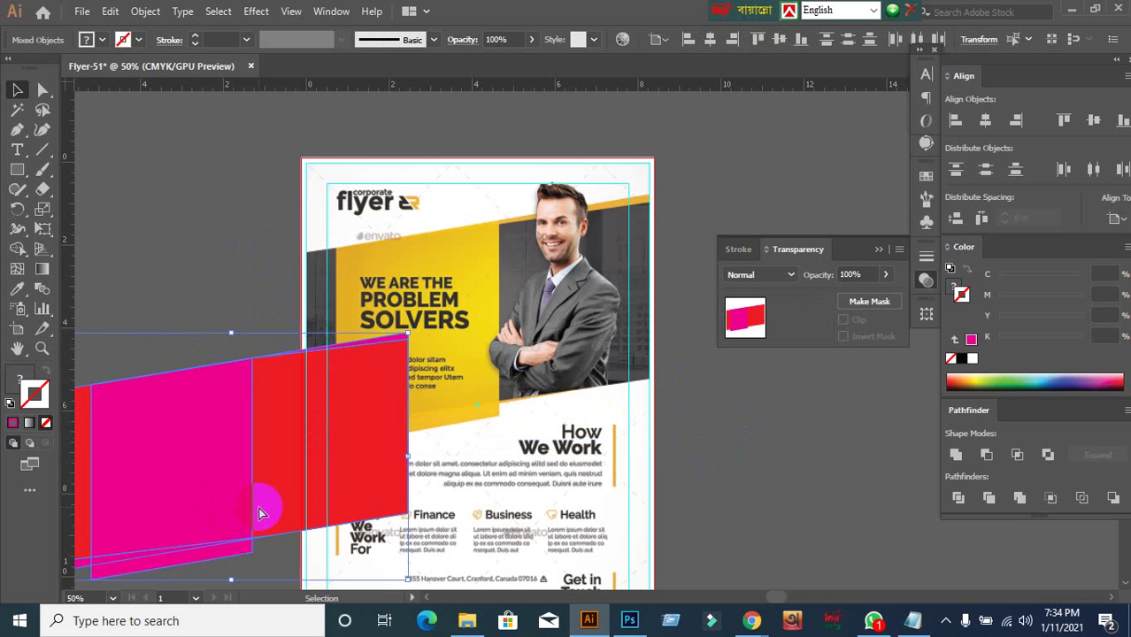
pyautogui.hotkey('ctrl', 'z')
pyautogui.click(190, 513)
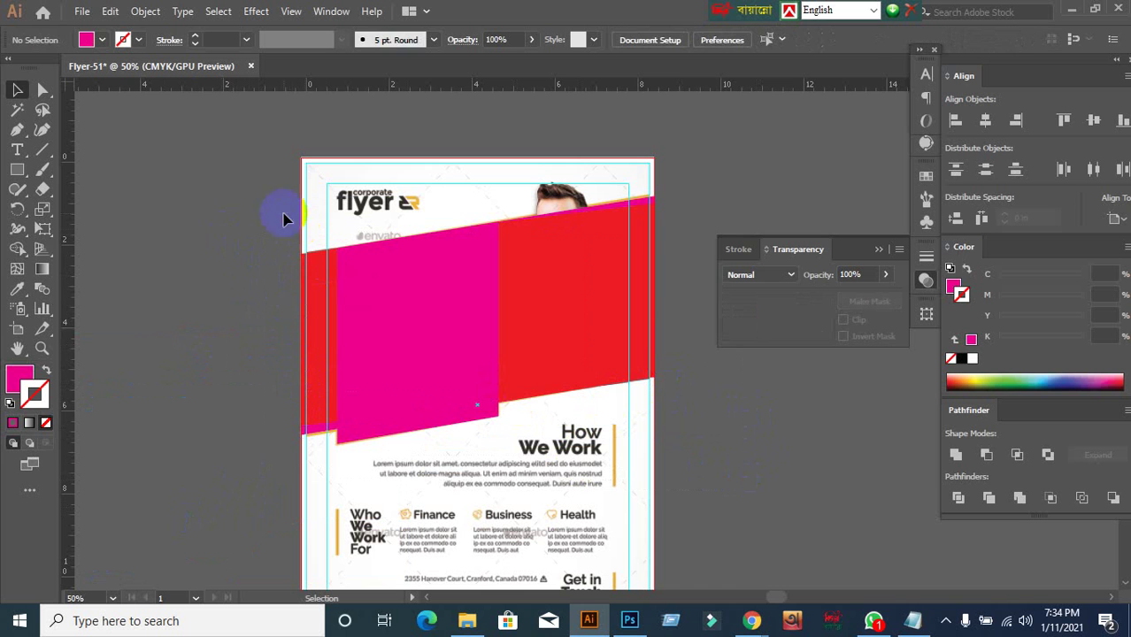
pyautogui.hotkey('ctrl', 'a')
pyautogui.click(497, 387)
pyautogui.click(280, 199)
pyautogui.hotkey('ctrl', 'a')
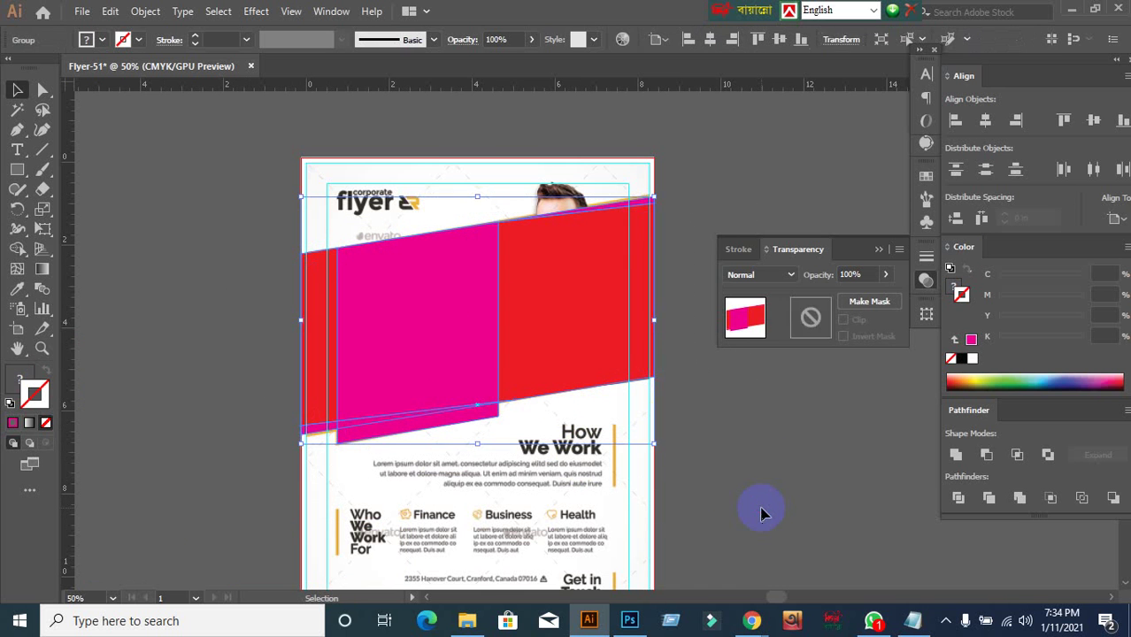
pyautogui.click(485, 348)
pyautogui.hotkey('ctrl', 'a')
pyautogui.click(728, 425)
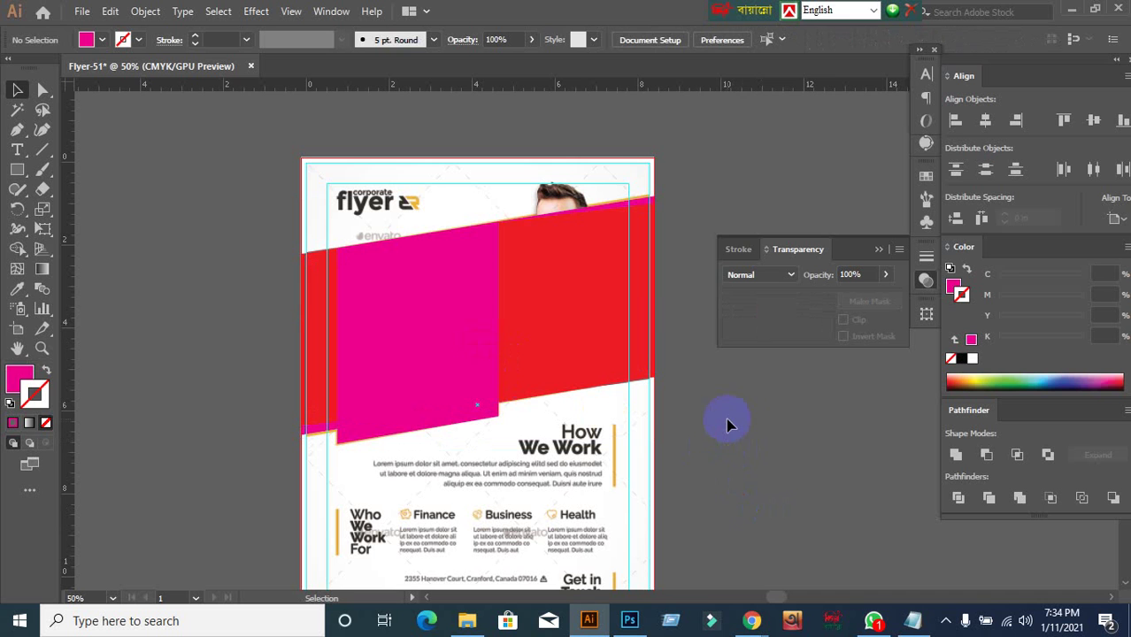
pyautogui.moveTo(752, 620)
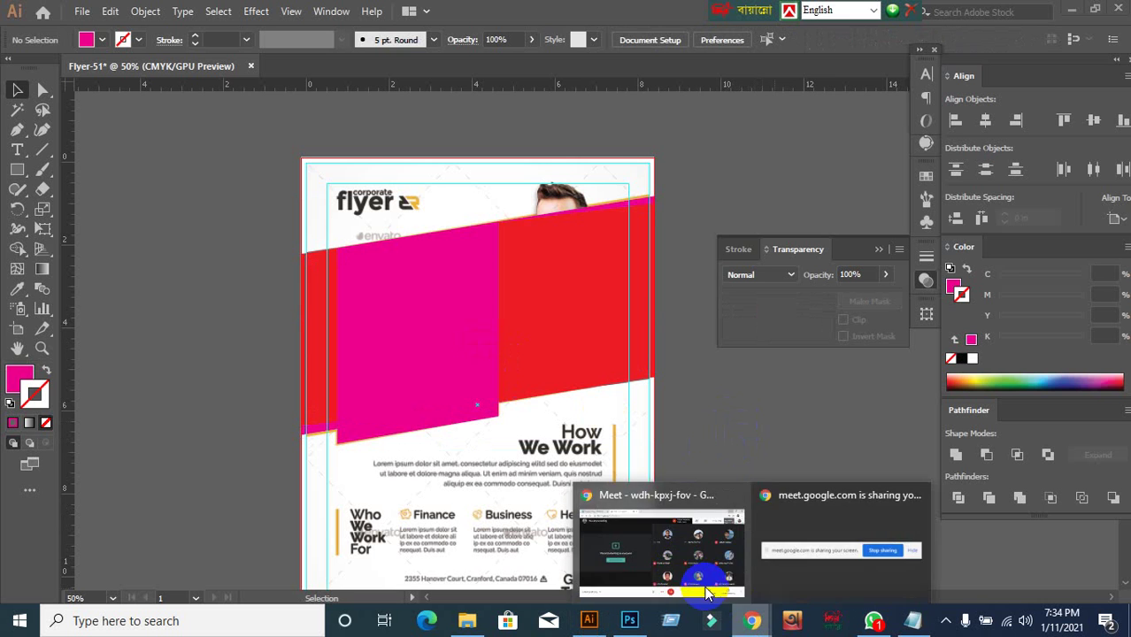
pyautogui.click(681, 566)
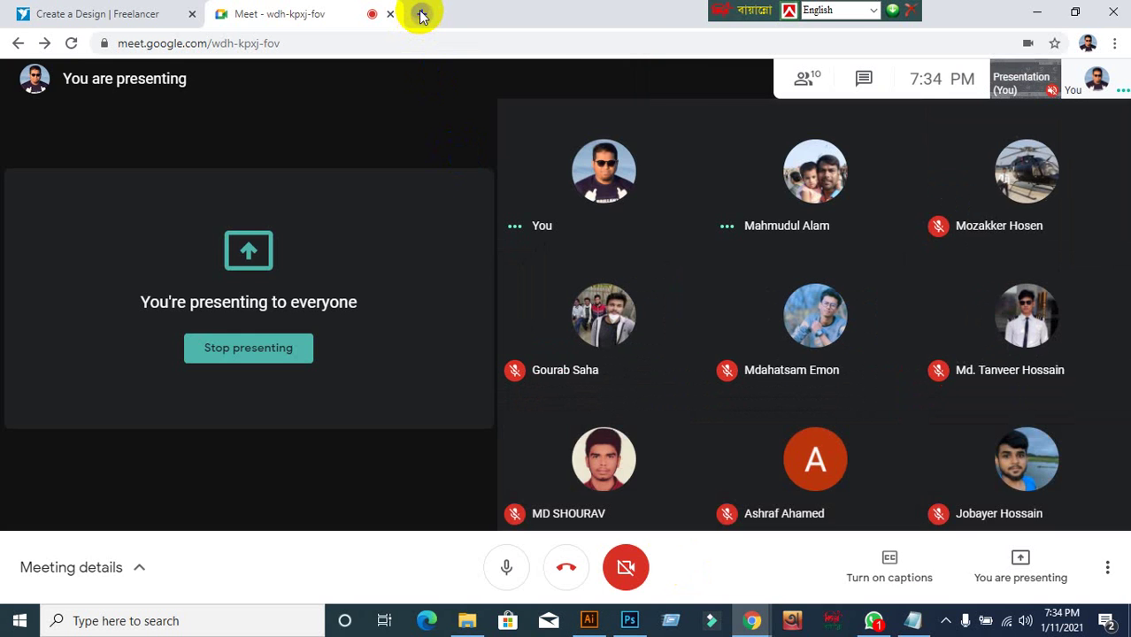
pyautogui.click(421, 15)
pyautogui.click(420, 535)
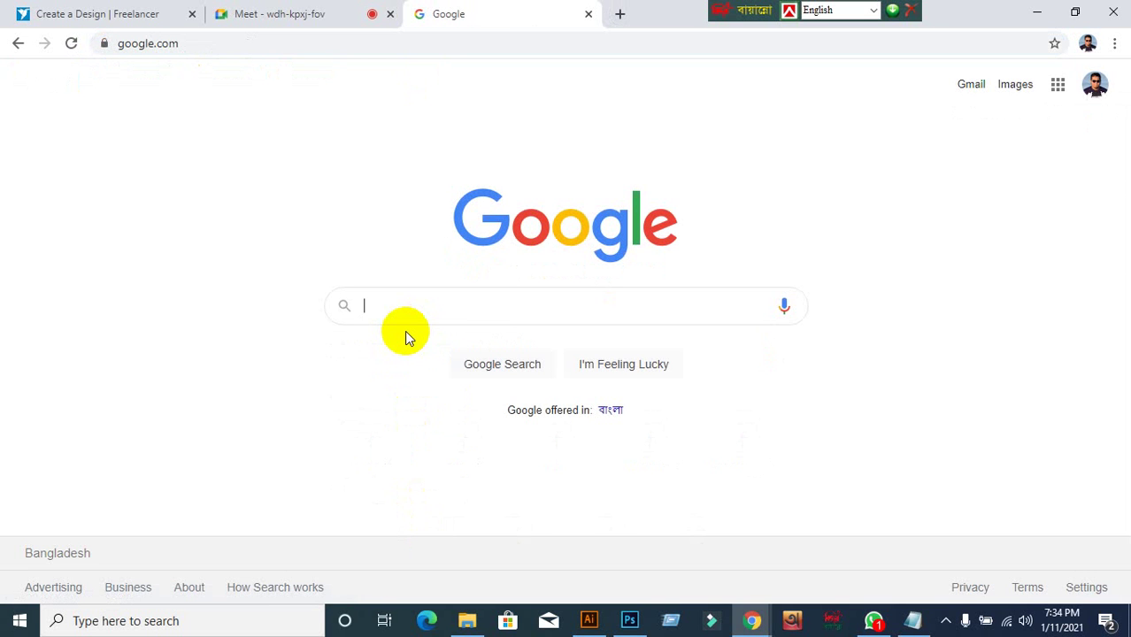
pyautogui.write('bu')
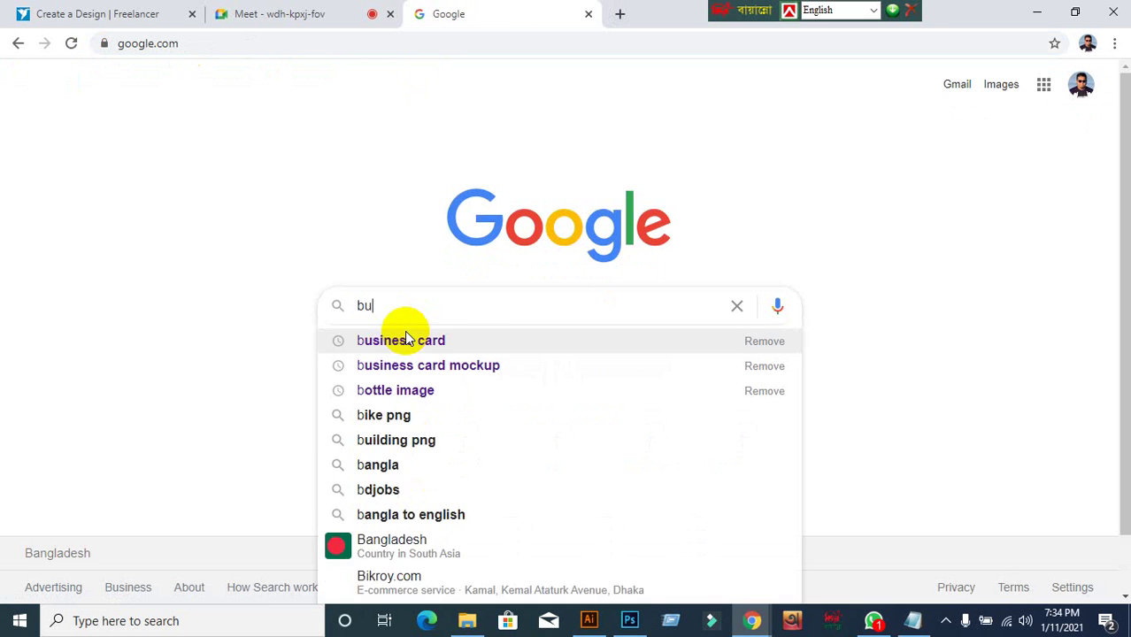
pyautogui.write('siness ')
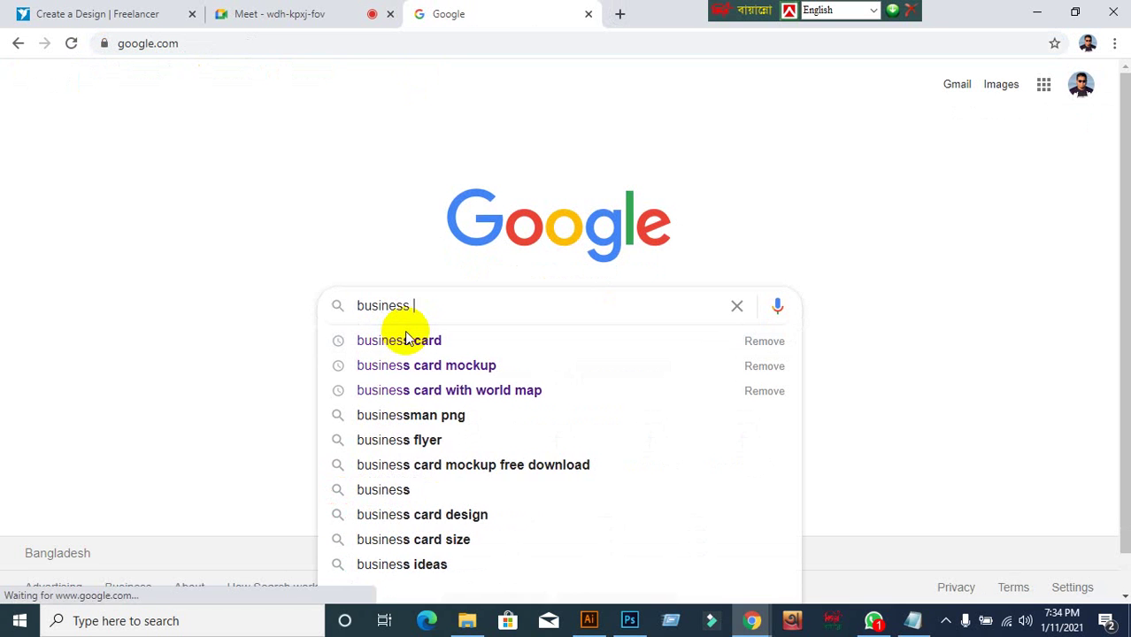
pyautogui.write('man ')
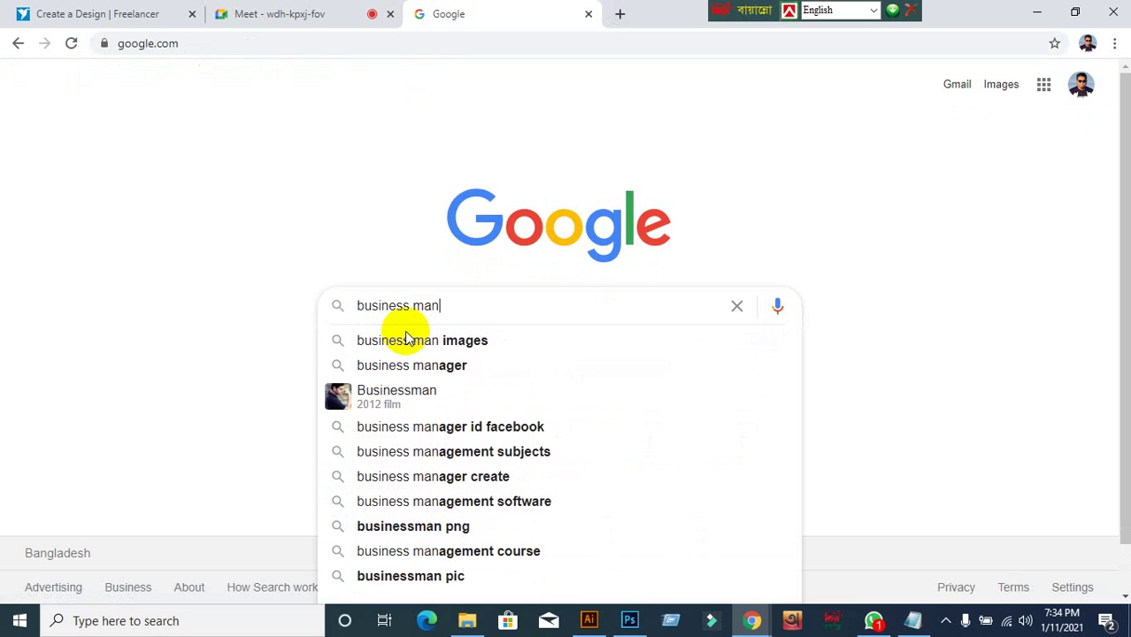
pyautogui.write('png ')
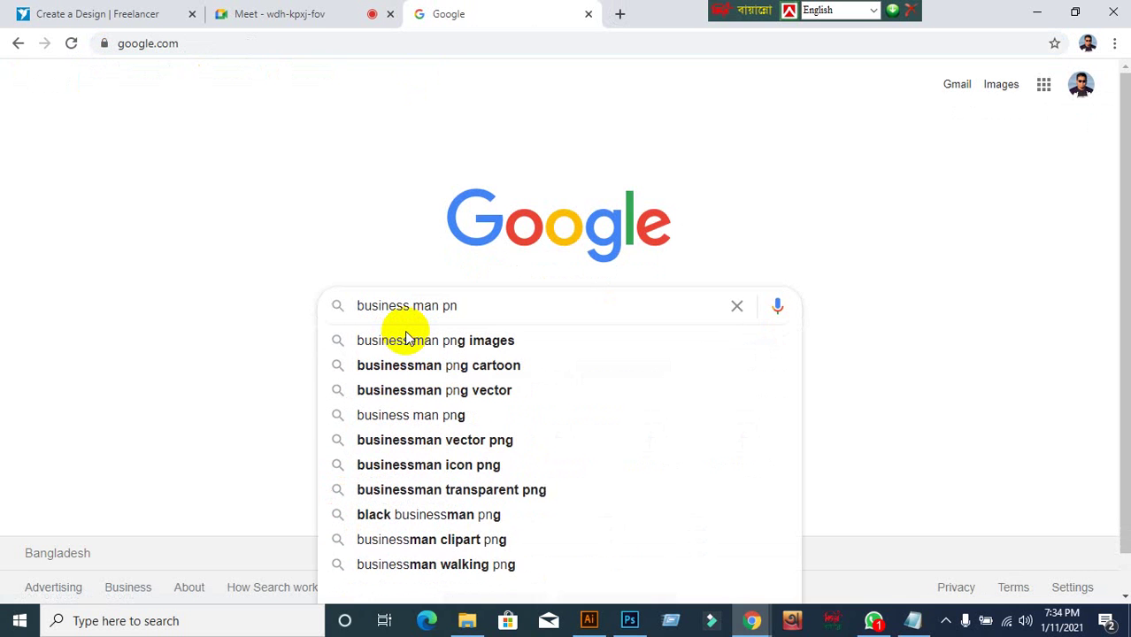
pyautogui.write('images ')
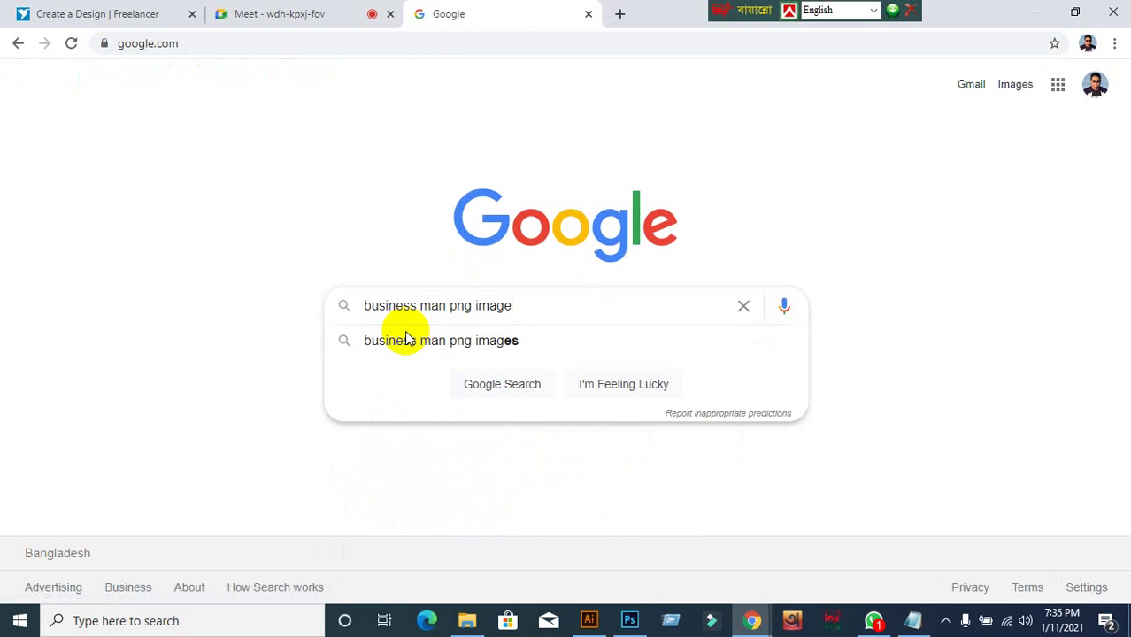
pyautogui.write('free')
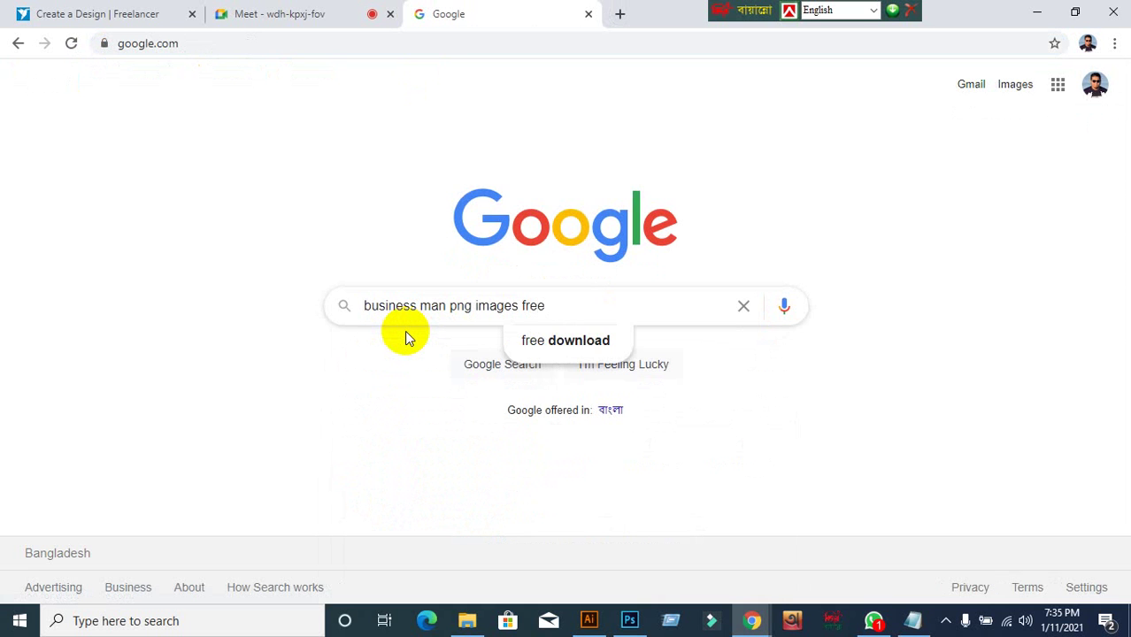
pyautogui.click(550, 340)
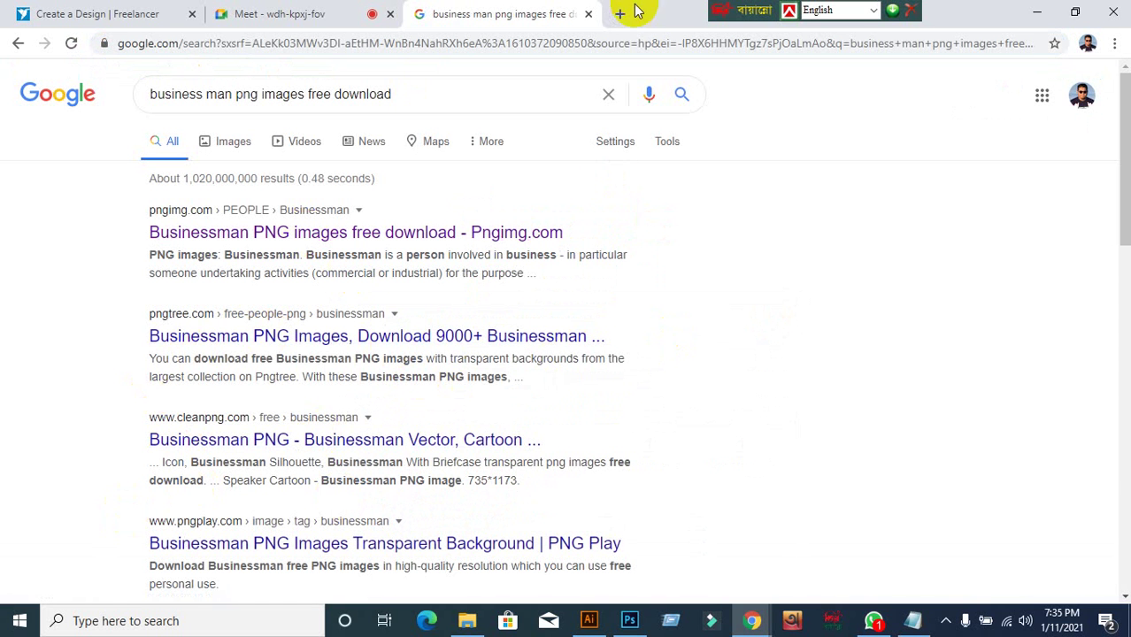
pyautogui.click(589, 14)
pyautogui.click(595, 623)
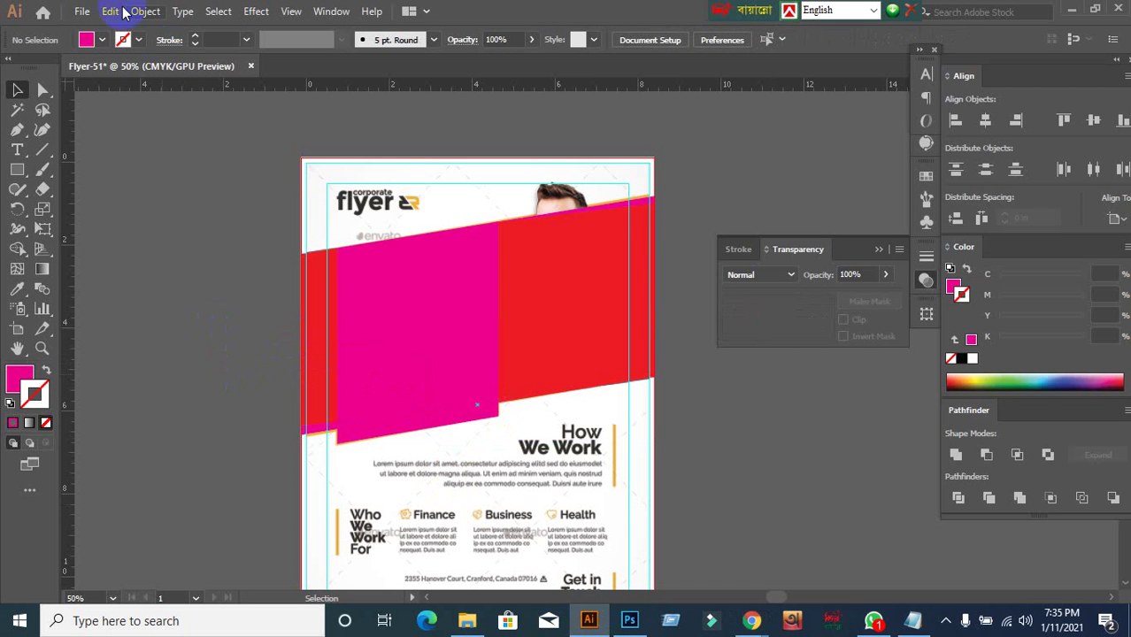
# - Place the 18-businessman-png-image photo into the document with File > Place
pyautogui.click(83, 10)
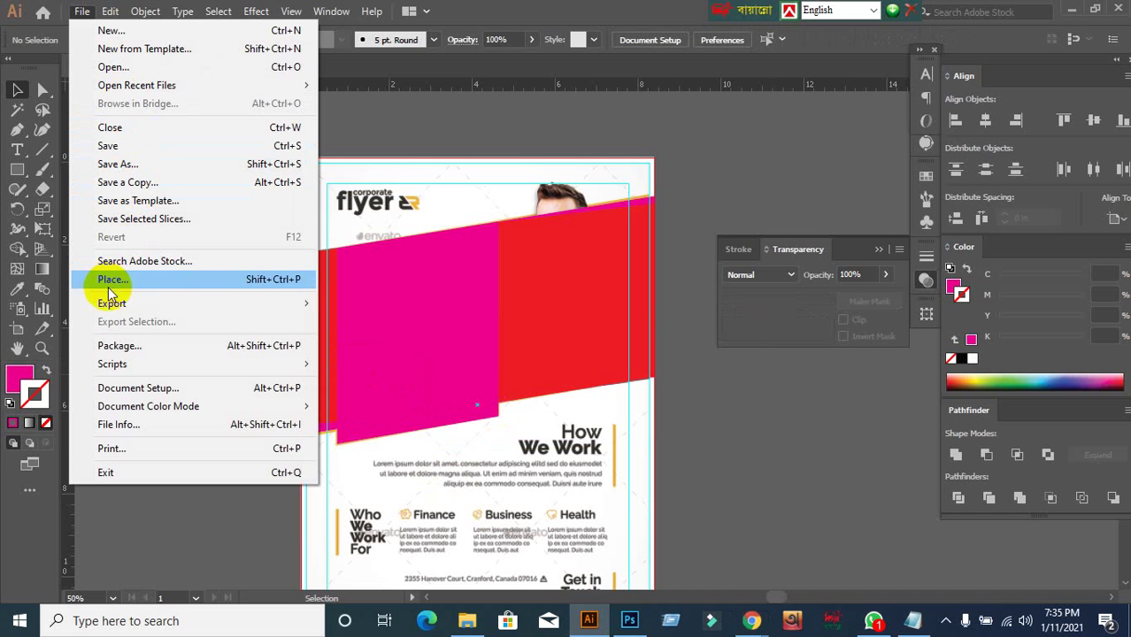
pyautogui.click(115, 279)
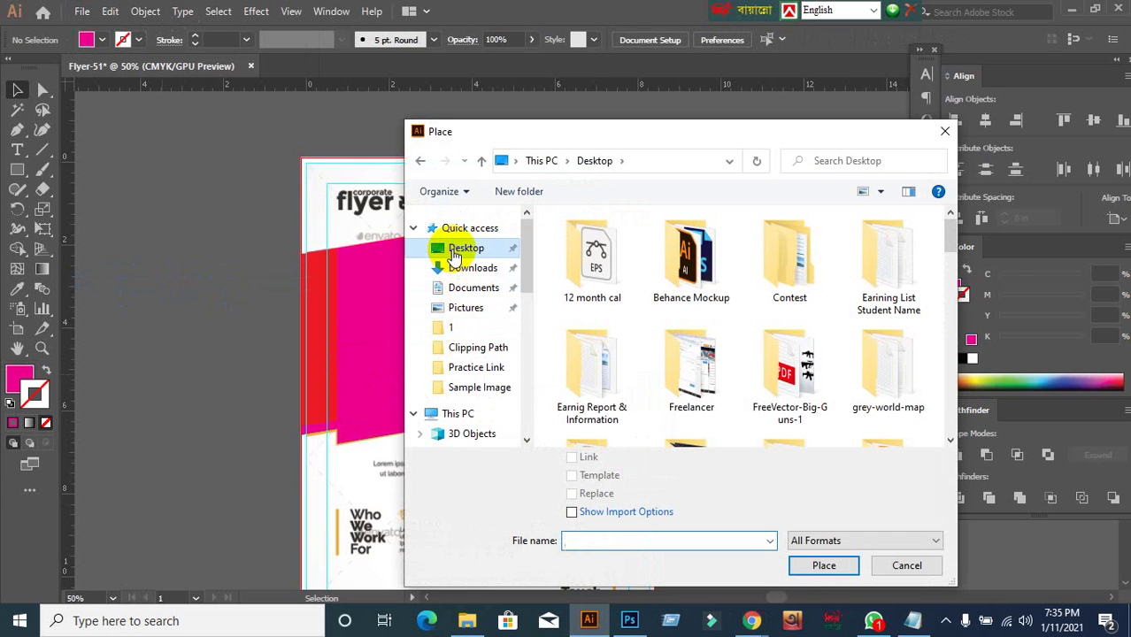
pyautogui.scroll(-3, 800, 341)
pyautogui.scroll(-3, 815, 313)
pyautogui.scroll(-3, 783, 320)
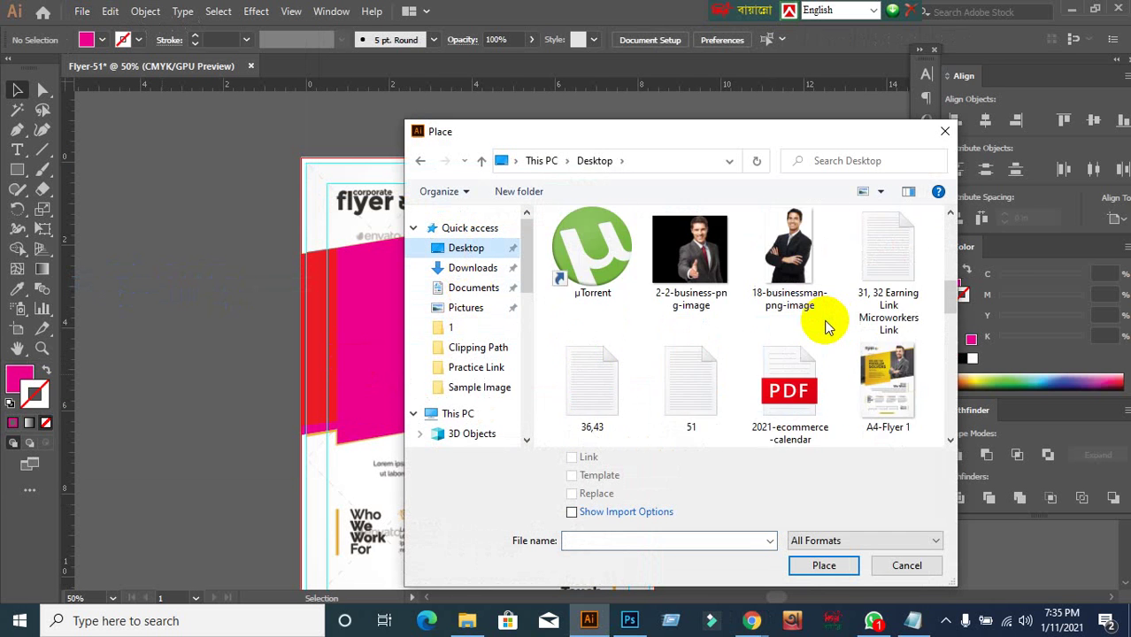
pyautogui.click(796, 274)
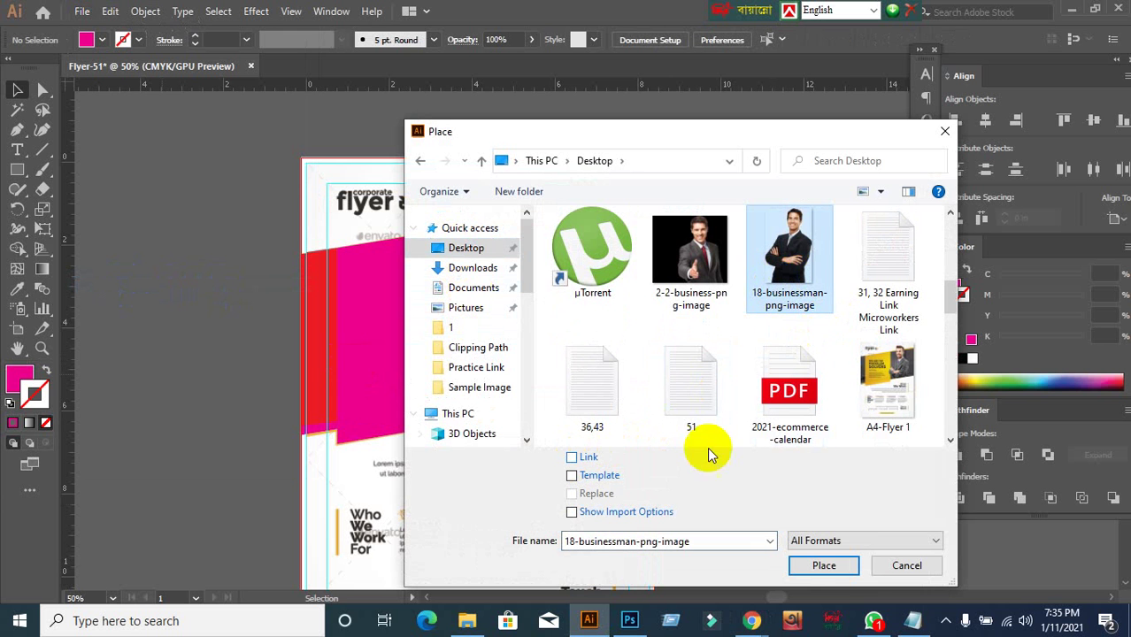
pyautogui.click(822, 564)
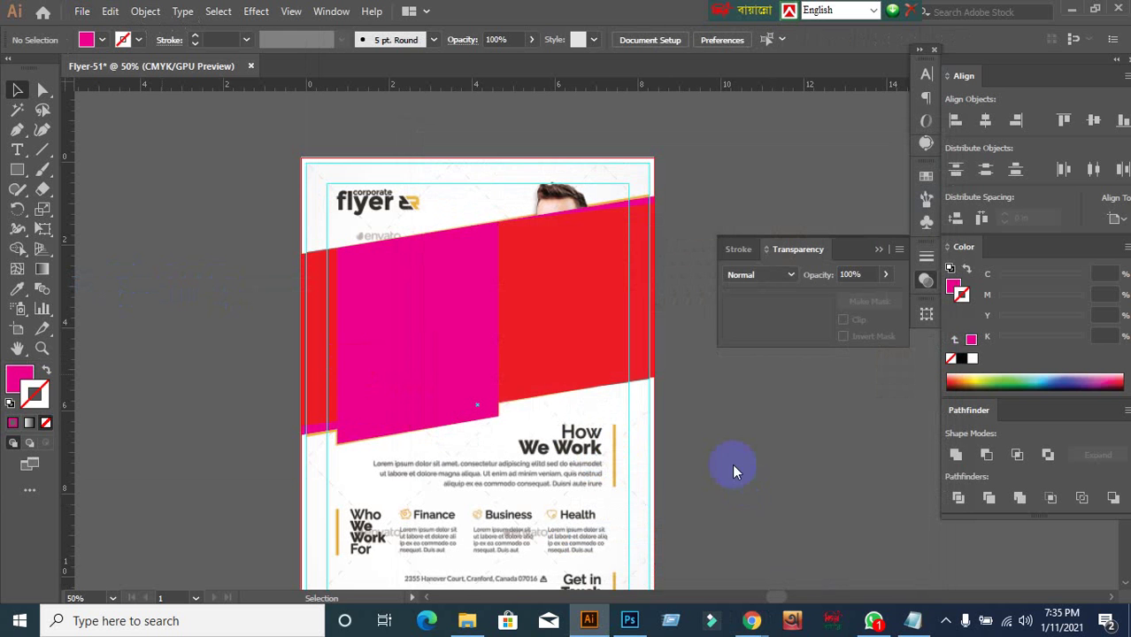
pyautogui.moveTo(135, 133); pyautogui.dragTo(434, 429)
pyautogui.click(18, 91)
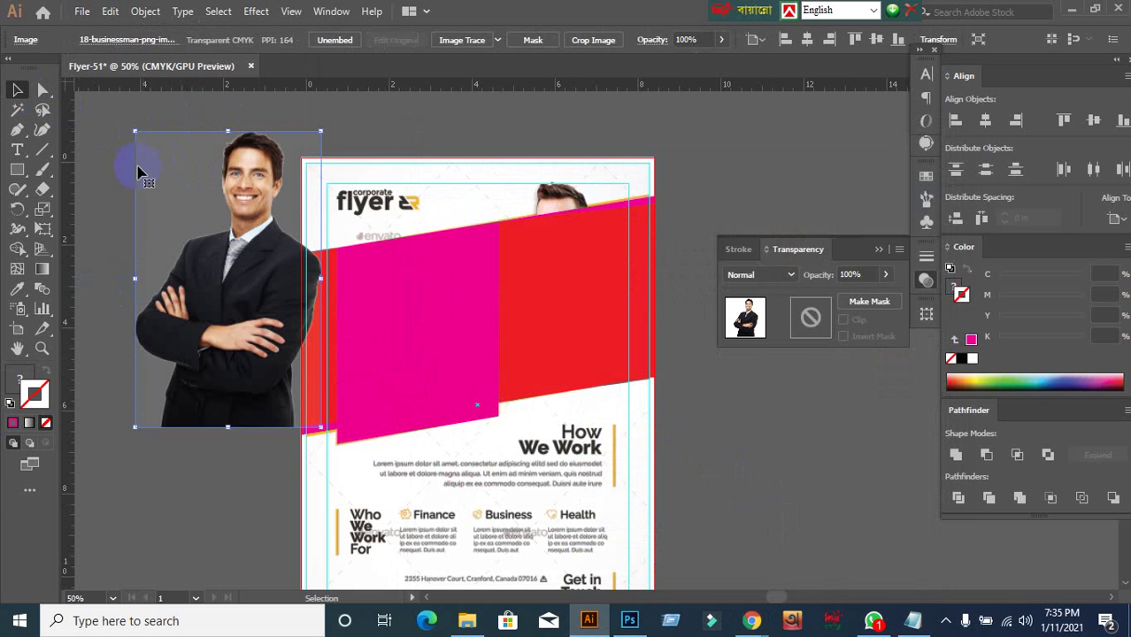
# - Move the businessman photo down and over to the flyer's right side
pyautogui.click(89, 359)
pyautogui.moveTo(149, 314)
pyautogui.mouseDown()
pyautogui.moveTo(145, 367)
pyautogui.moveTo(329, 332)
pyautogui.mouseUp()
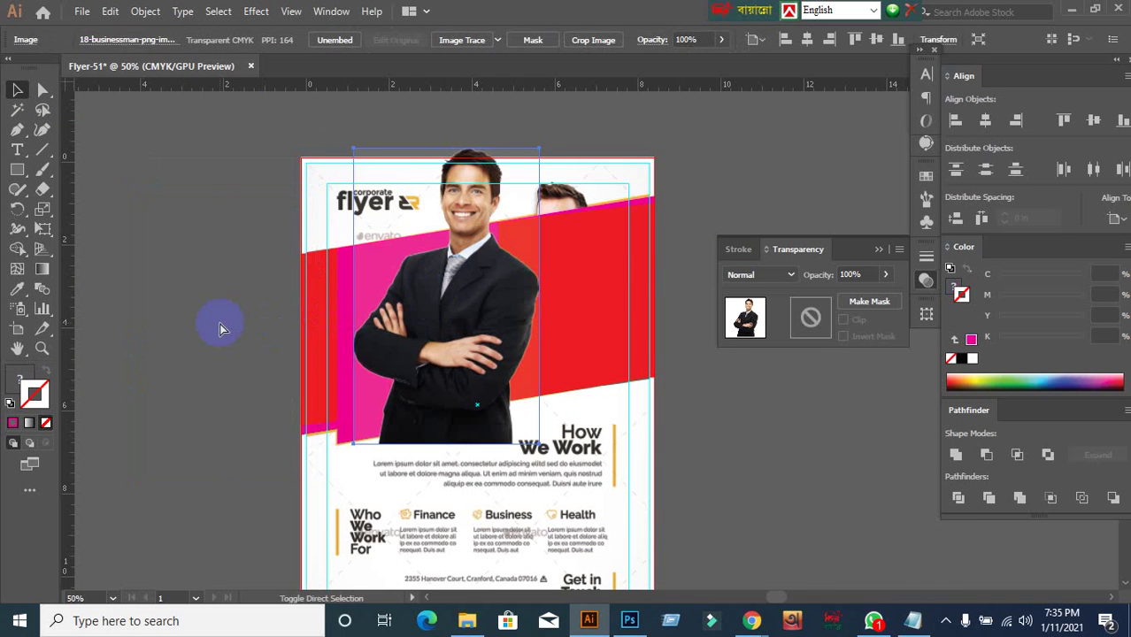
pyautogui.click(220, 328)
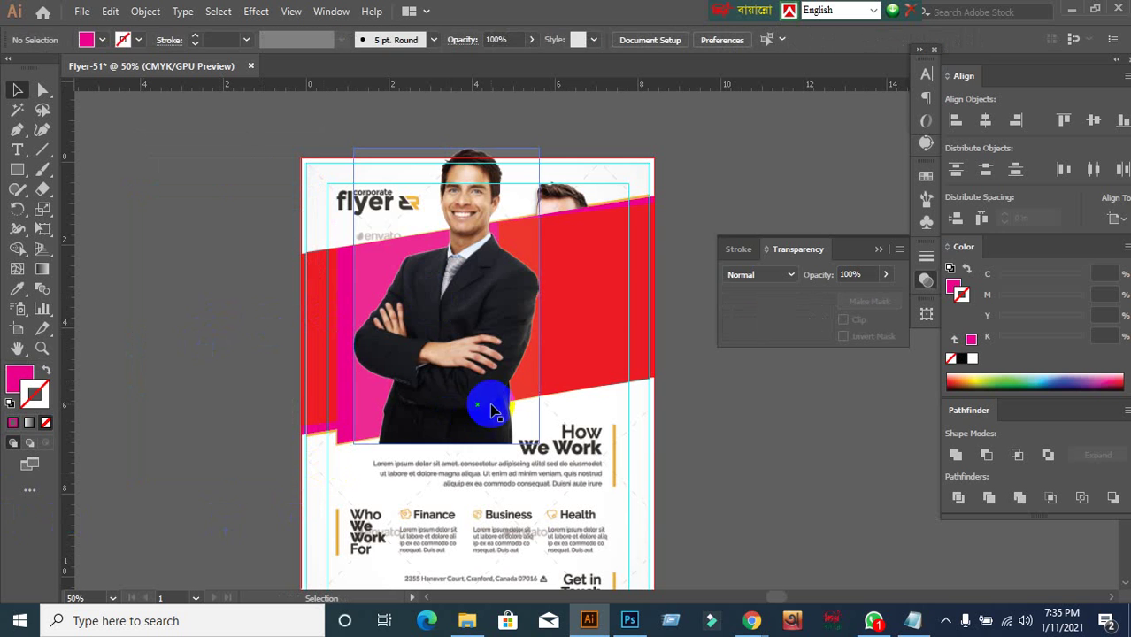
pyautogui.moveTo(528, 394)
pyautogui.mouseDown()
pyautogui.moveTo(724, 468)
pyautogui.moveTo(645, 416)
pyautogui.mouseUp()
# - Reposition the photo beside the flyer's left edge, then minimize Illustrator and Chrome
pyautogui.scroll(3, 657, 352)
pyautogui.scroll(-3, 706, 404)
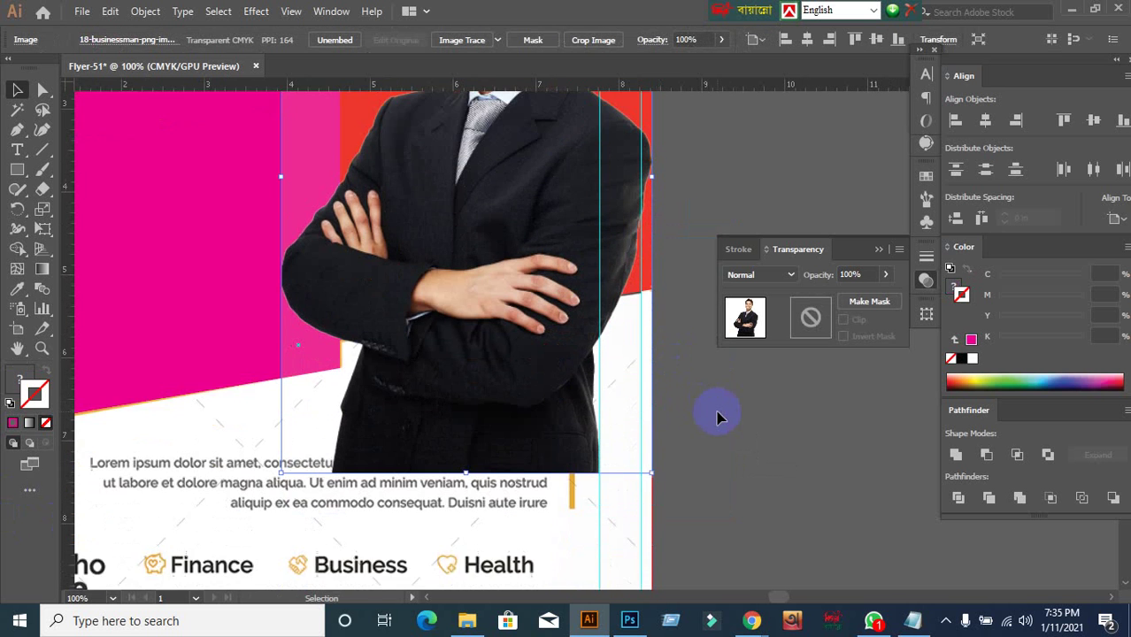
pyautogui.scroll(1, 720, 417)
pyautogui.scroll(-2, 717, 416)
pyautogui.scroll(2, 715, 421)
pyautogui.scroll(1, 716, 425)
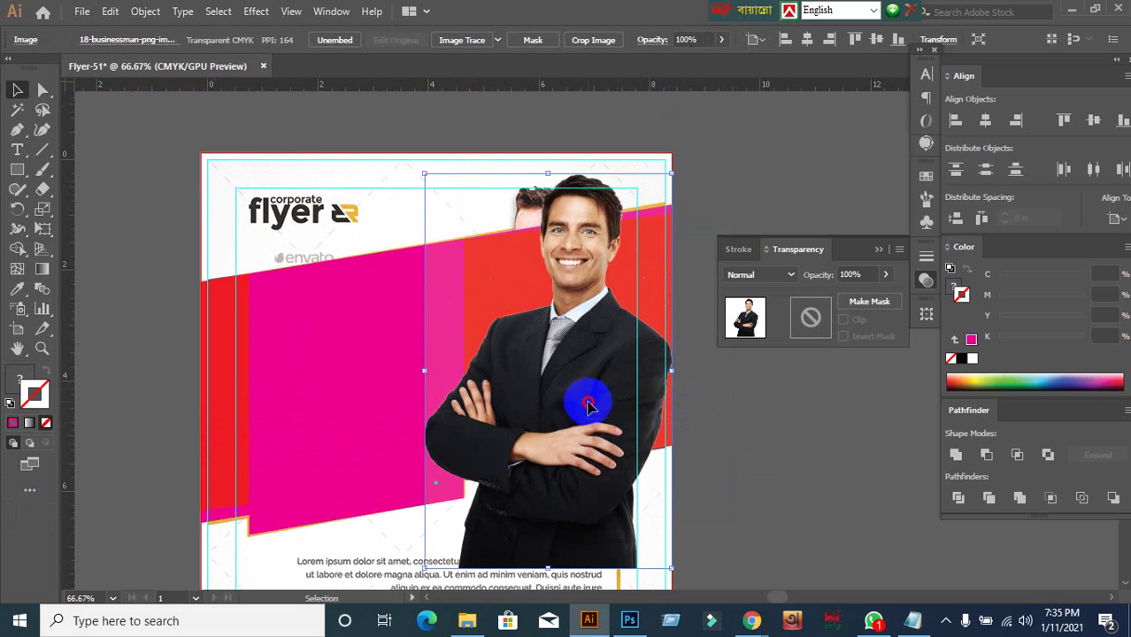
pyautogui.moveTo(586, 397)
pyautogui.mouseDown()
pyautogui.moveTo(285, 366)
pyautogui.moveTo(596, 371)
pyautogui.mouseUp()
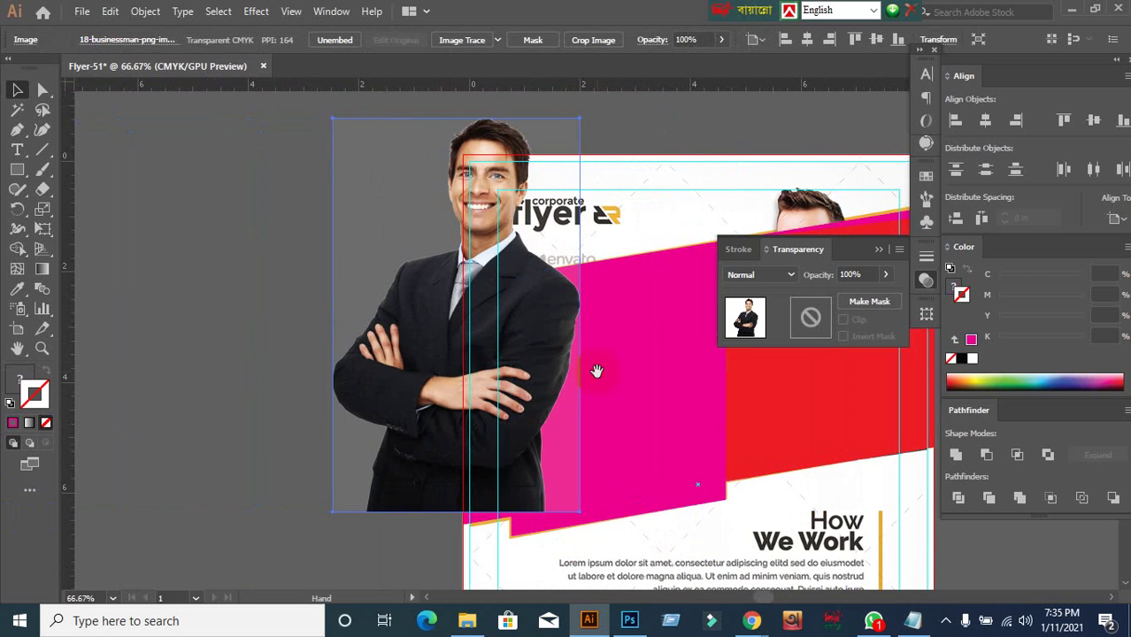
pyautogui.moveTo(379, 354); pyautogui.dragTo(254, 337)
pyautogui.hotkey('ctrl', 'shift', 'a')
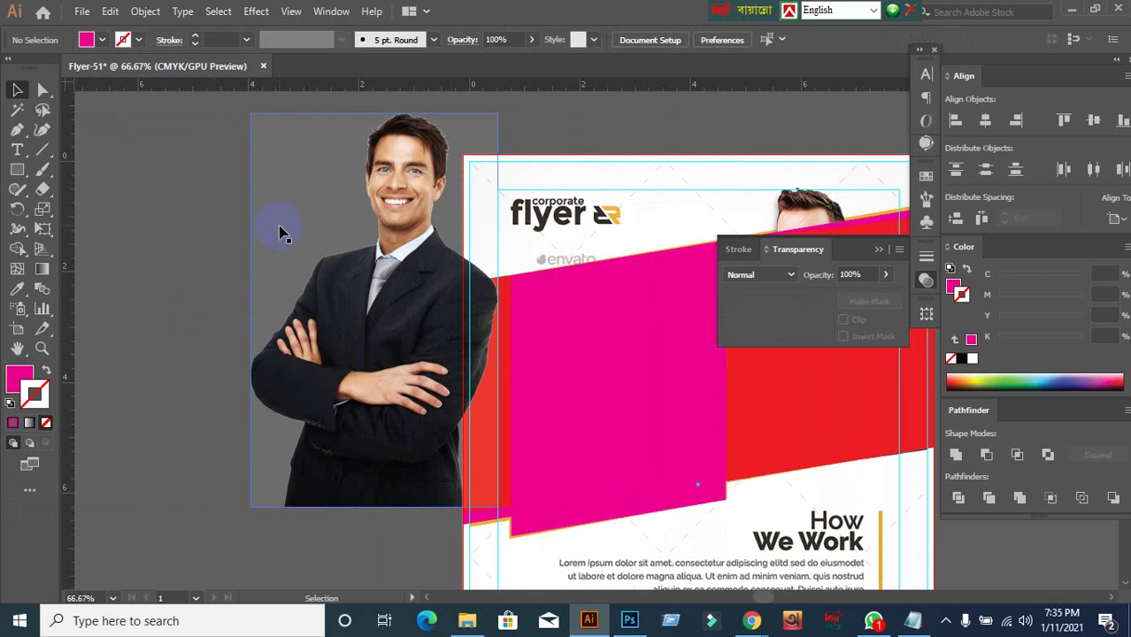
pyautogui.moveTo(352, 391); pyautogui.dragTo(278, 384)
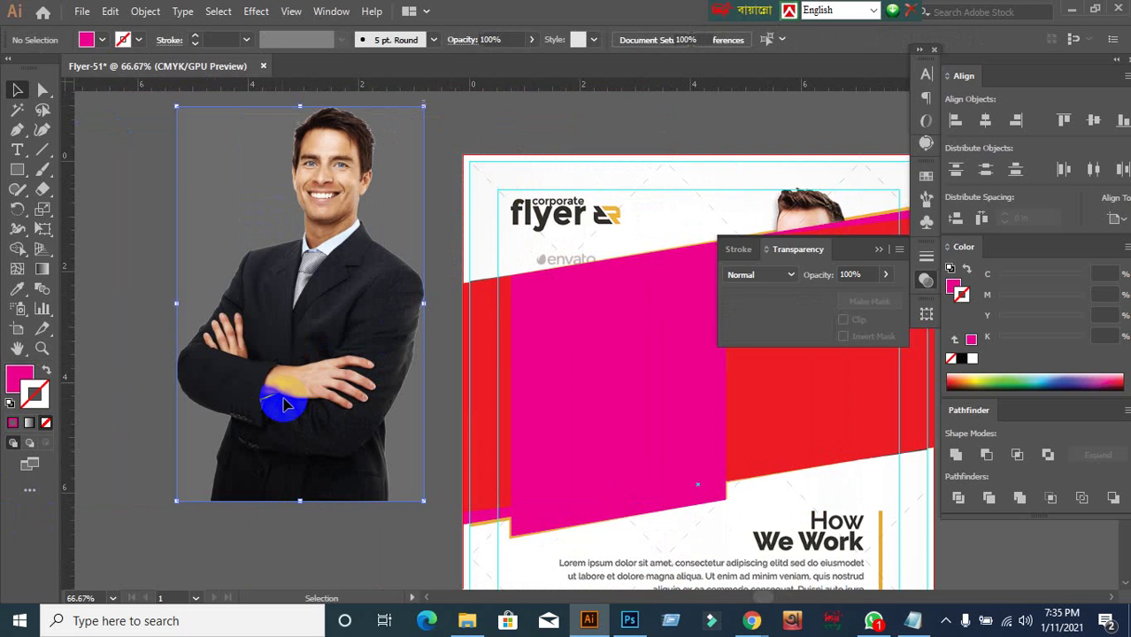
pyautogui.click(1075, 14)
pyautogui.click(1047, 14)
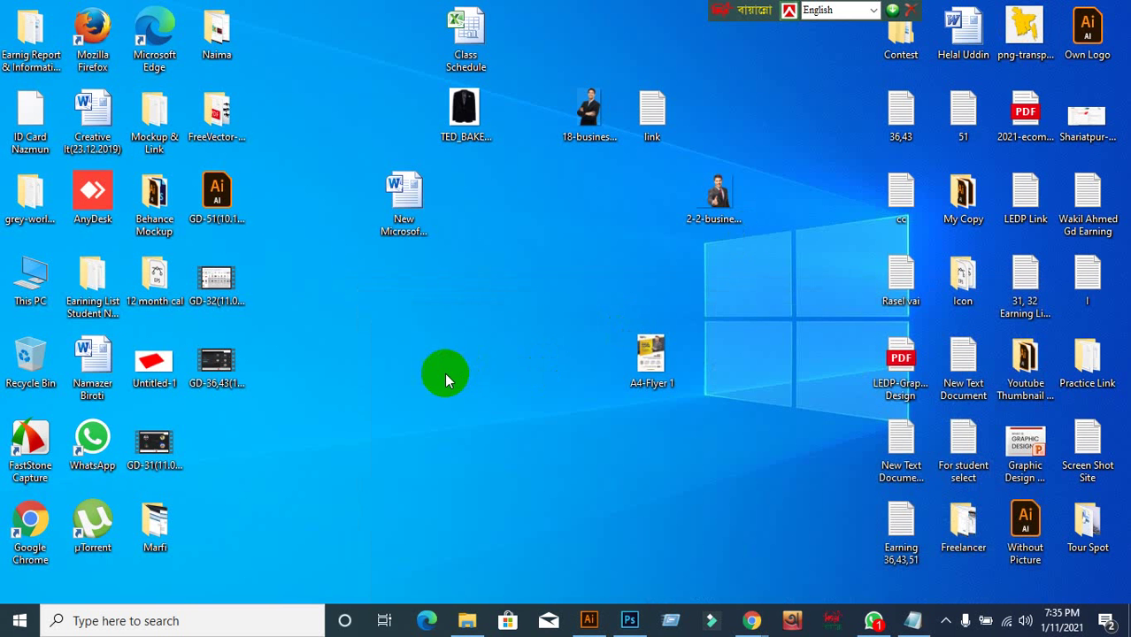
# - Drag 2-2-business-png-image from the desktop into Illustrator and position it left of the first photo
pyautogui.moveTo(718, 193)
pyautogui.mouseDown()
pyautogui.moveTo(723, 414)
pyautogui.moveTo(590, 622)
pyautogui.mouseUp()
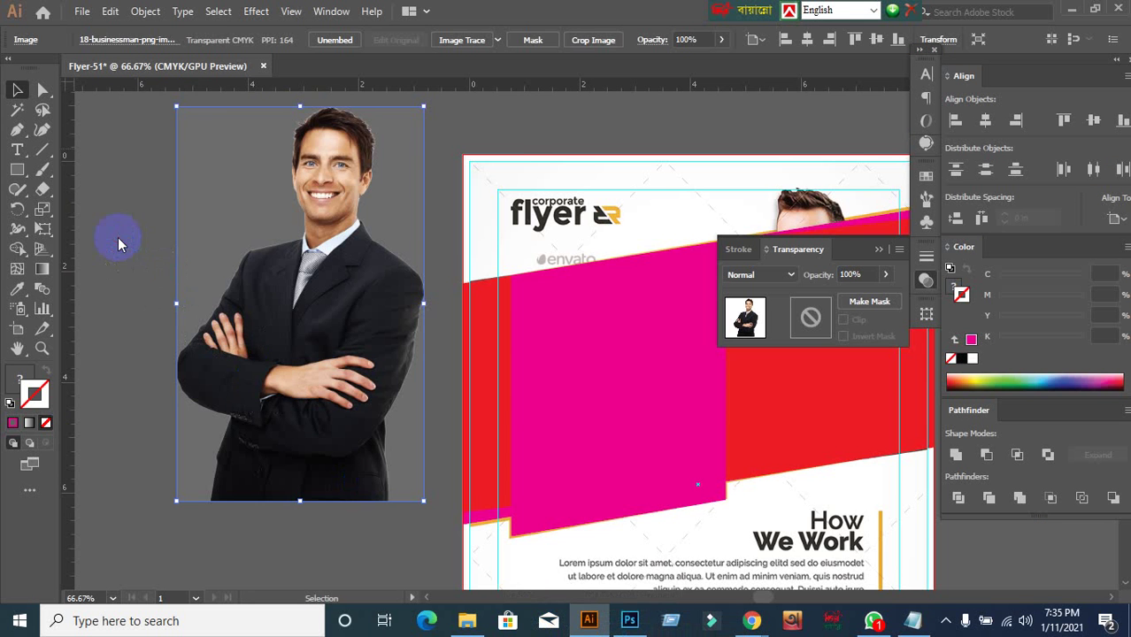
pyautogui.moveTo(591, 623); pyautogui.dragTo(116, 240)
pyautogui.moveTo(139, 261); pyautogui.dragTo(376, 314)
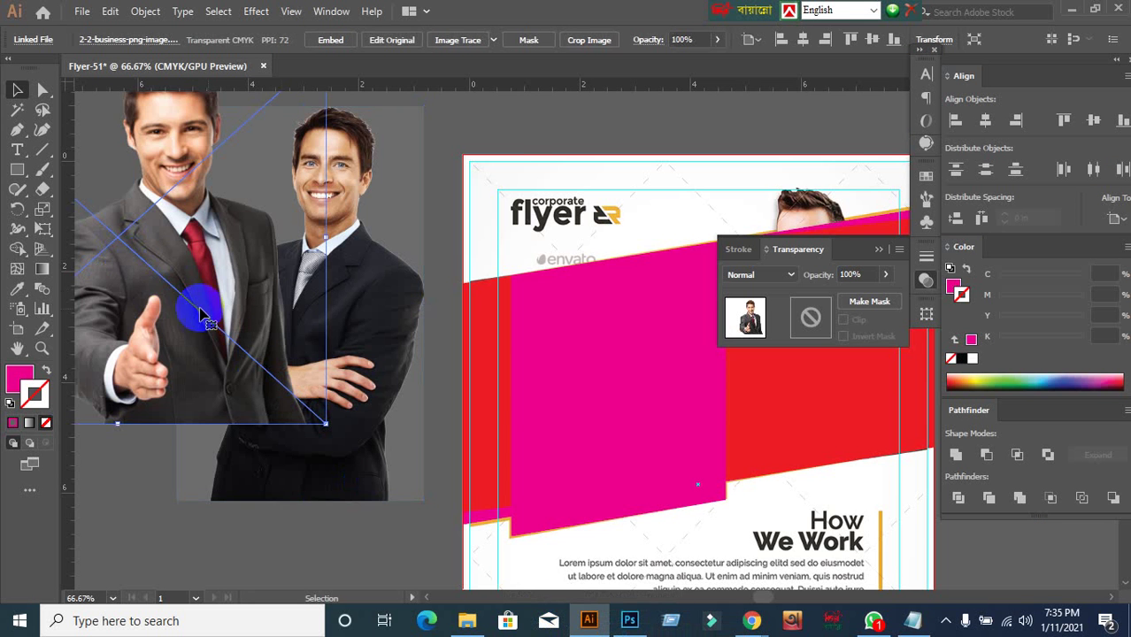
pyautogui.hscroll(-3, 377, 314)
pyautogui.hscroll(-3, 588, 328)
pyautogui.moveTo(504, 290); pyautogui.dragTo(328, 266)
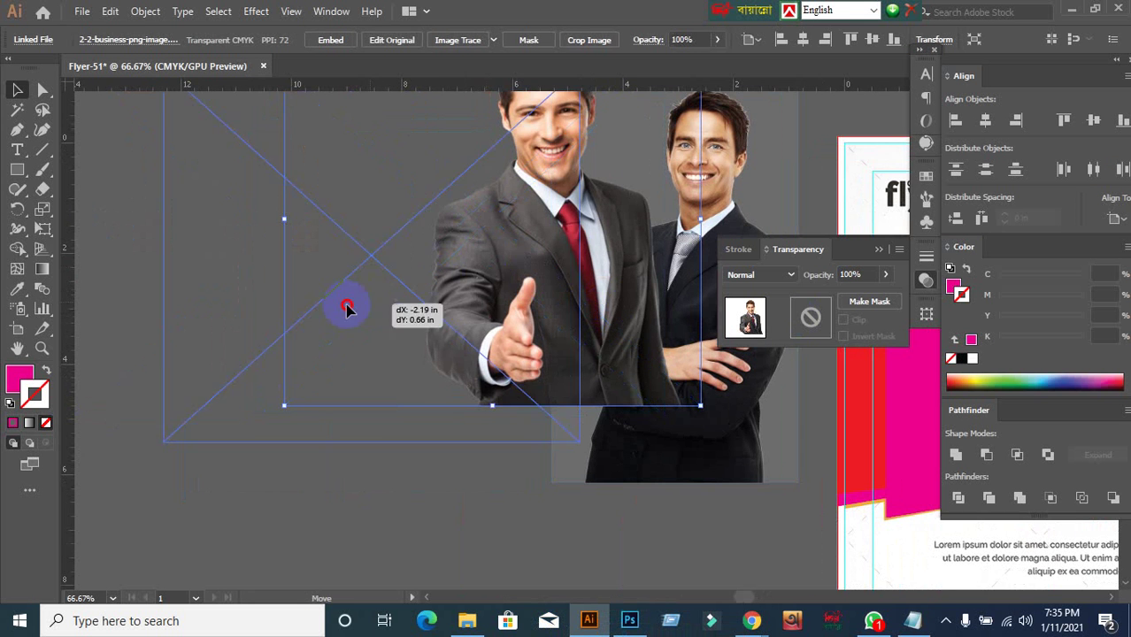
pyautogui.scroll(-2, 328, 266)
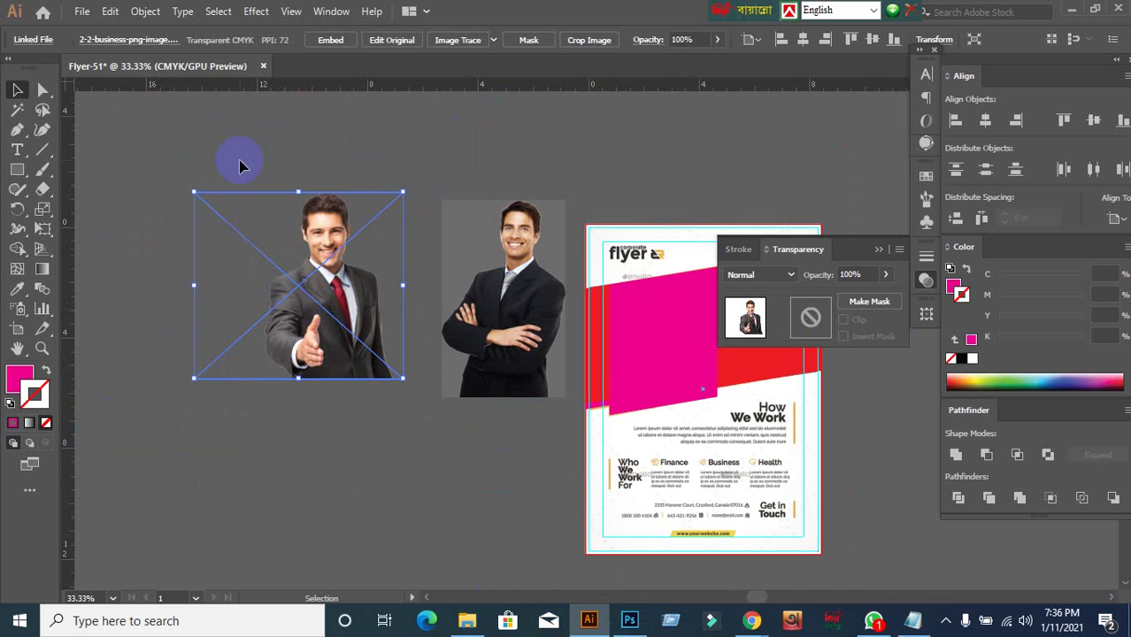
# - Embed the placed businessman photos into the document
pyautogui.click(330, 39)
pyautogui.click(96, 405)
pyautogui.click(309, 339)
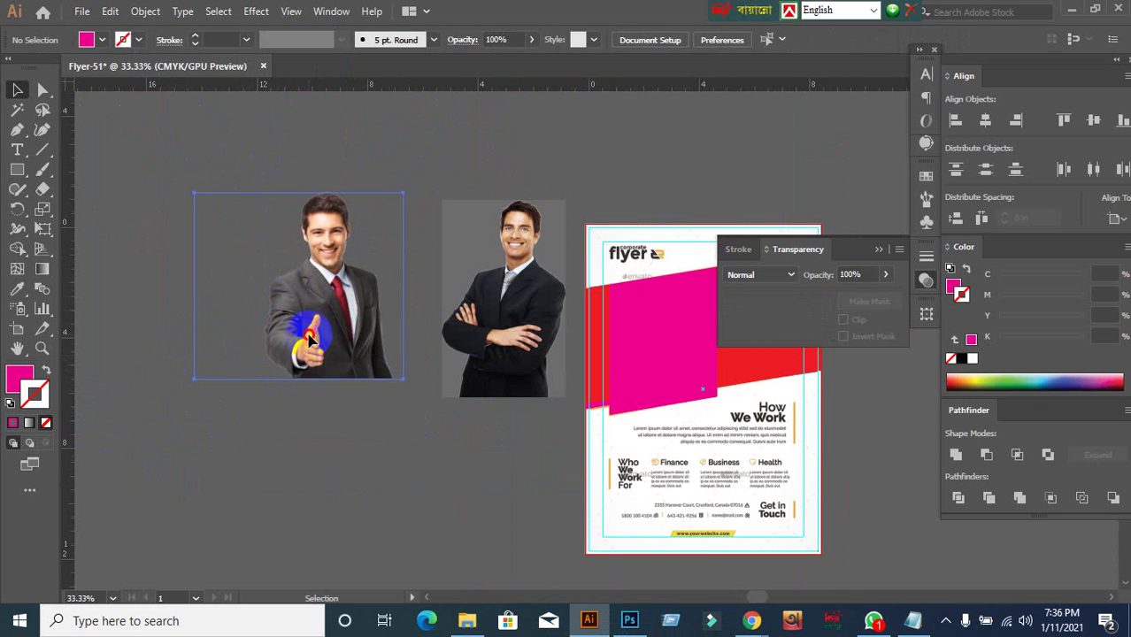
pyautogui.click(528, 375)
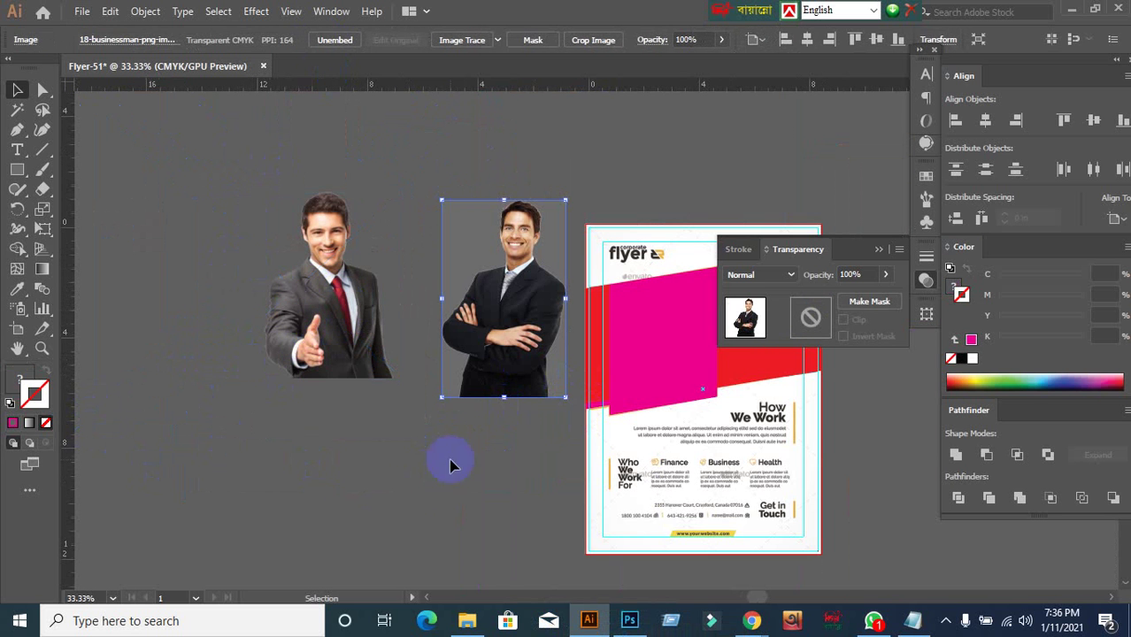
pyautogui.click(337, 348)
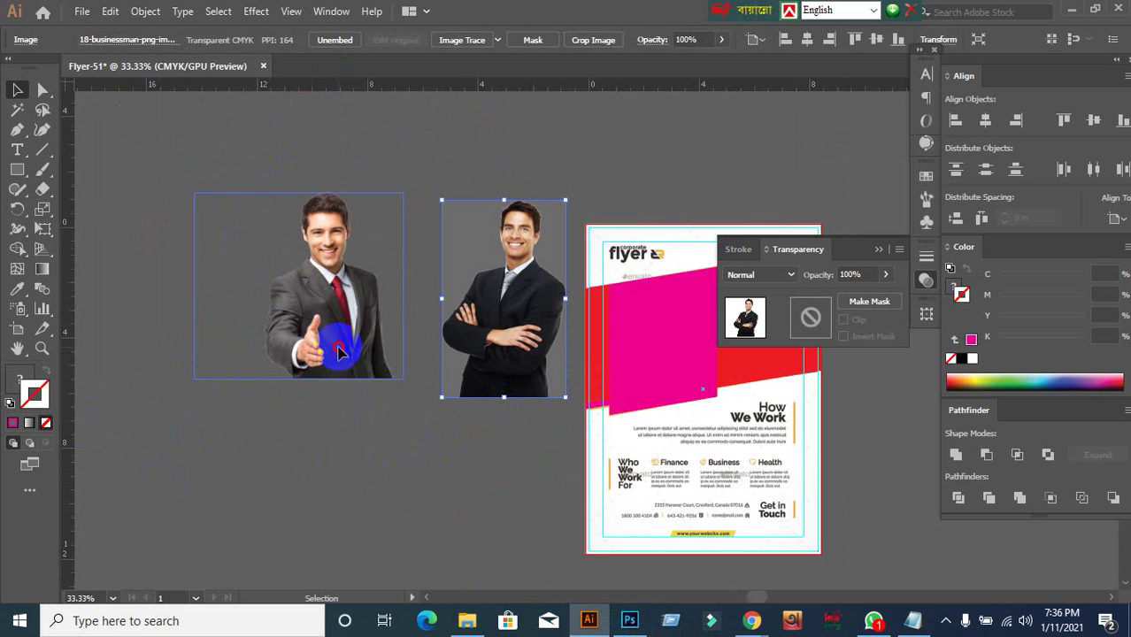
pyautogui.click(497, 395)
pyautogui.click(330, 376)
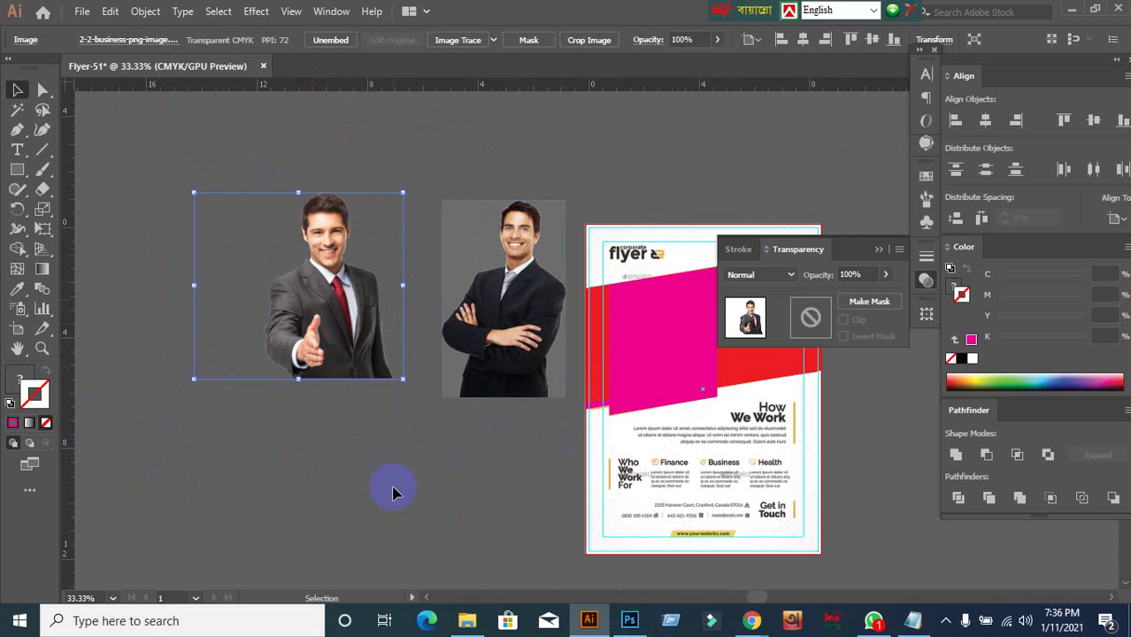
# - Delete the crossed-arms businessman photo, keeping the pink and red band intact
pyautogui.moveTo(496, 493); pyautogui.dragTo(329, 475)
pyautogui.click(496, 379)
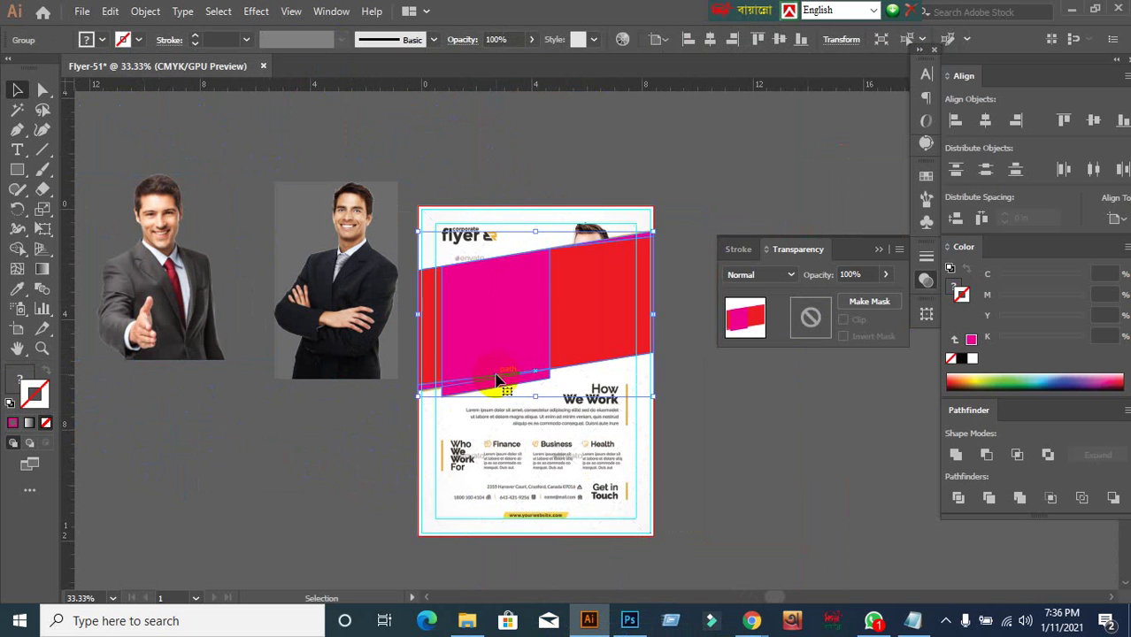
pyautogui.press('Delete')
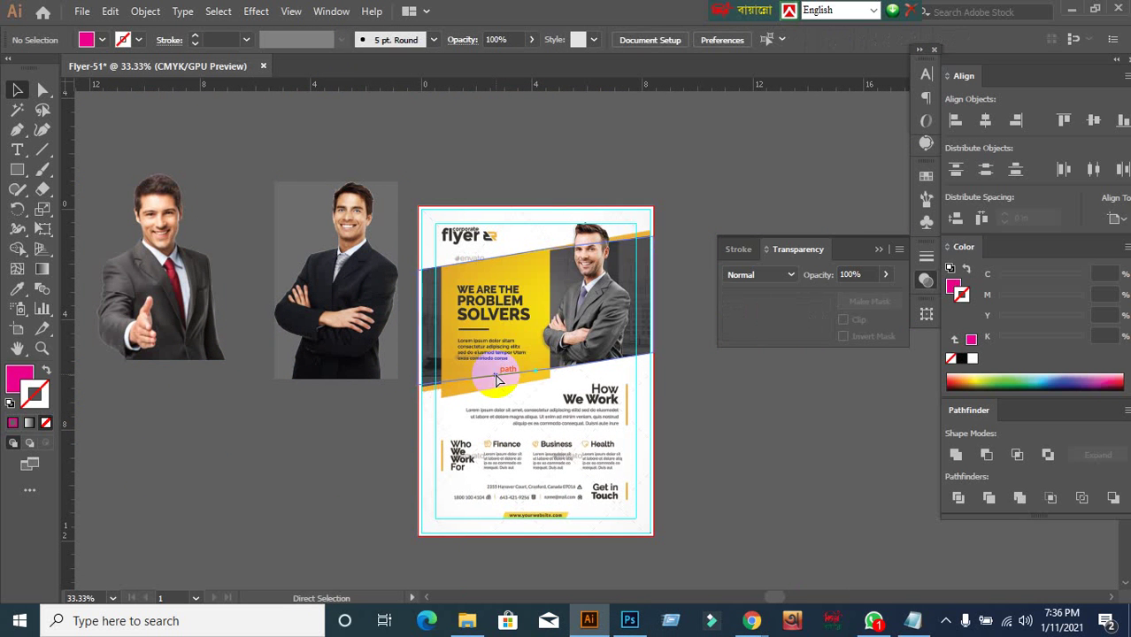
pyautogui.hotkey('ctrl', 'z')
pyautogui.click(321, 326)
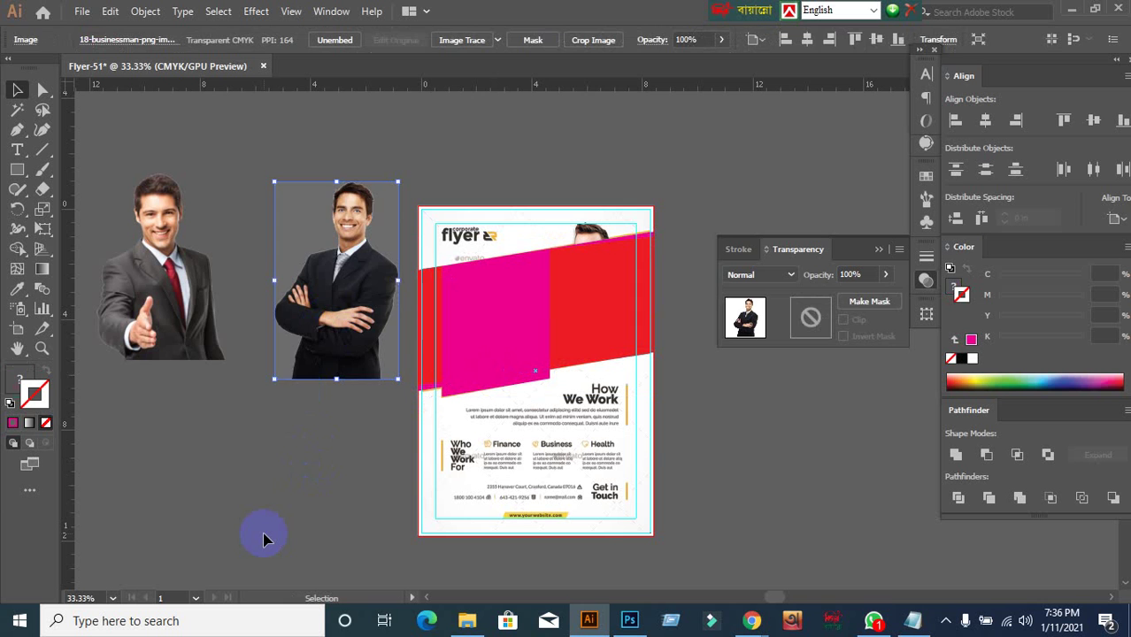
pyautogui.press('Delete')
# - Reflect the handshake photo across the vertical axis and shift it right
pyautogui.click(174, 330)
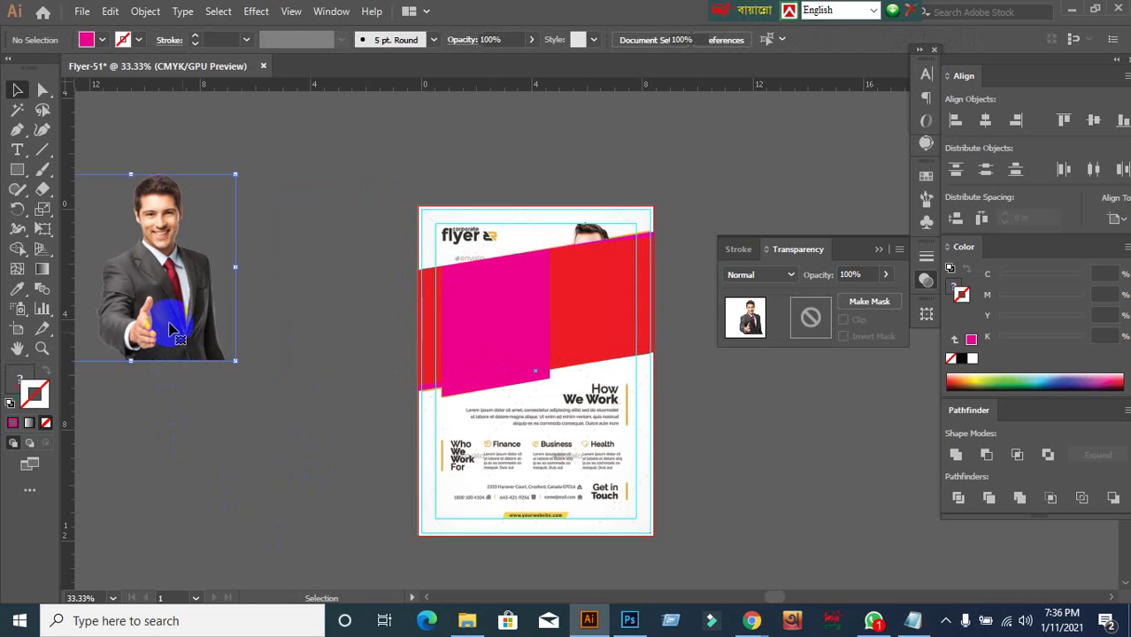
pyautogui.rightClick(174, 330)
pyautogui.moveTo(217, 438)
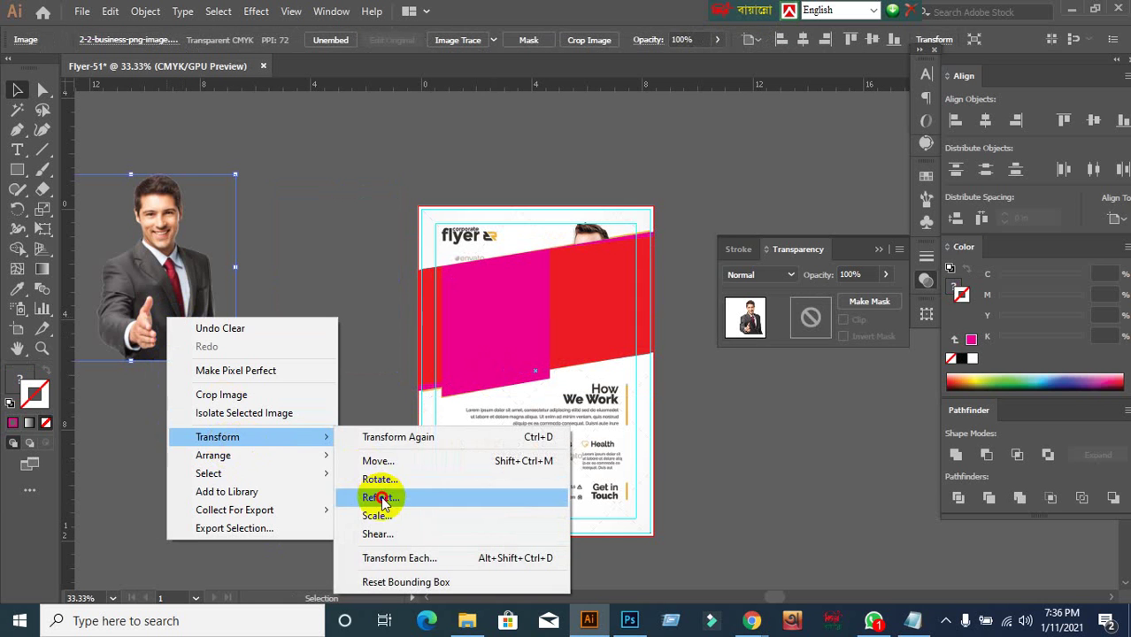
pyautogui.click(381, 498)
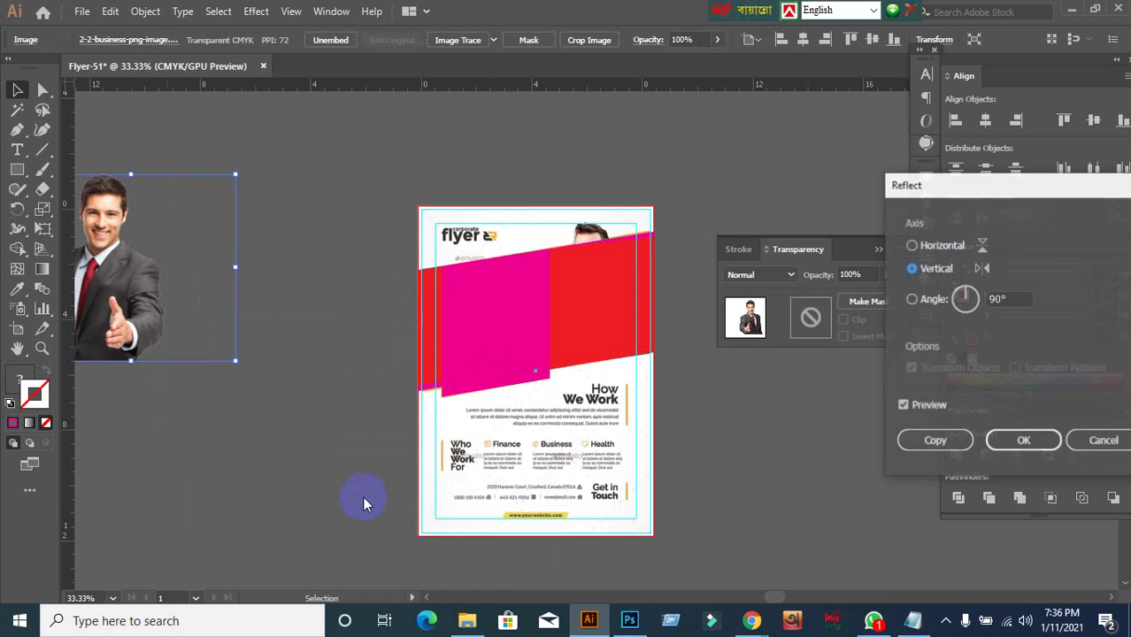
pyautogui.click(1018, 441)
pyautogui.moveTo(124, 283); pyautogui.dragTo(289, 257)
pyautogui.click(298, 441)
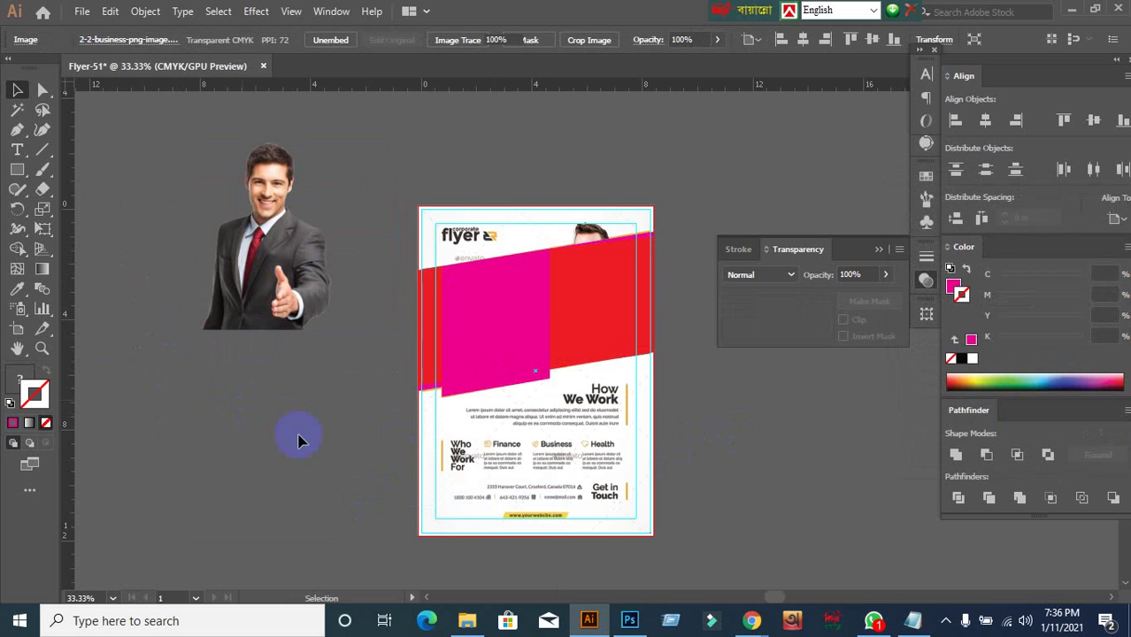
pyautogui.click(449, 373)
pyautogui.click(223, 455)
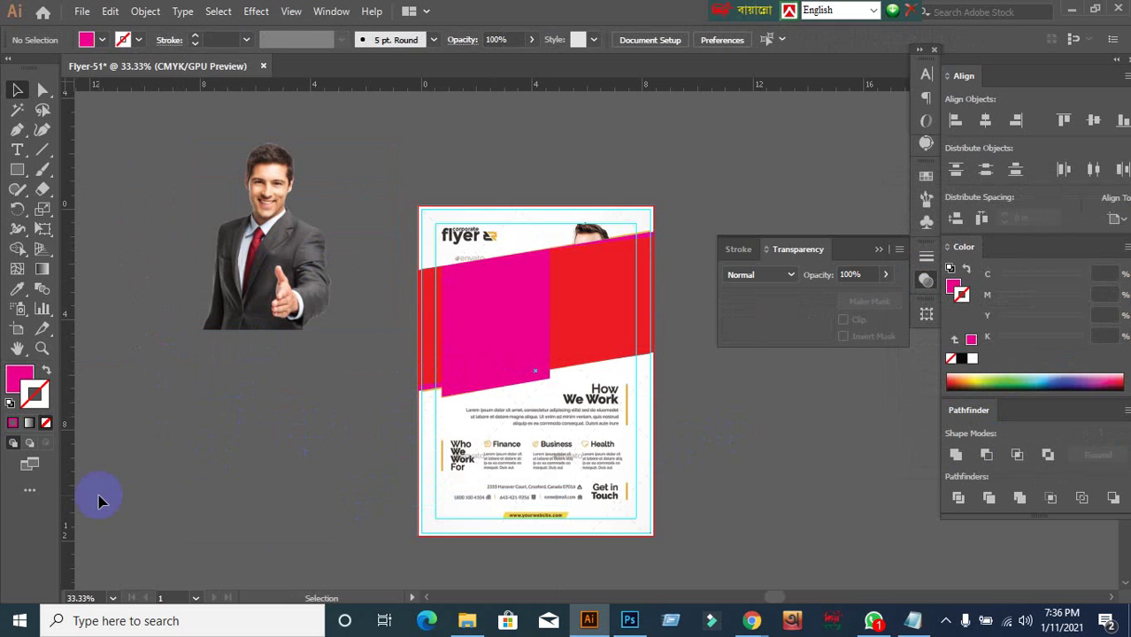
pyautogui.click(531, 352)
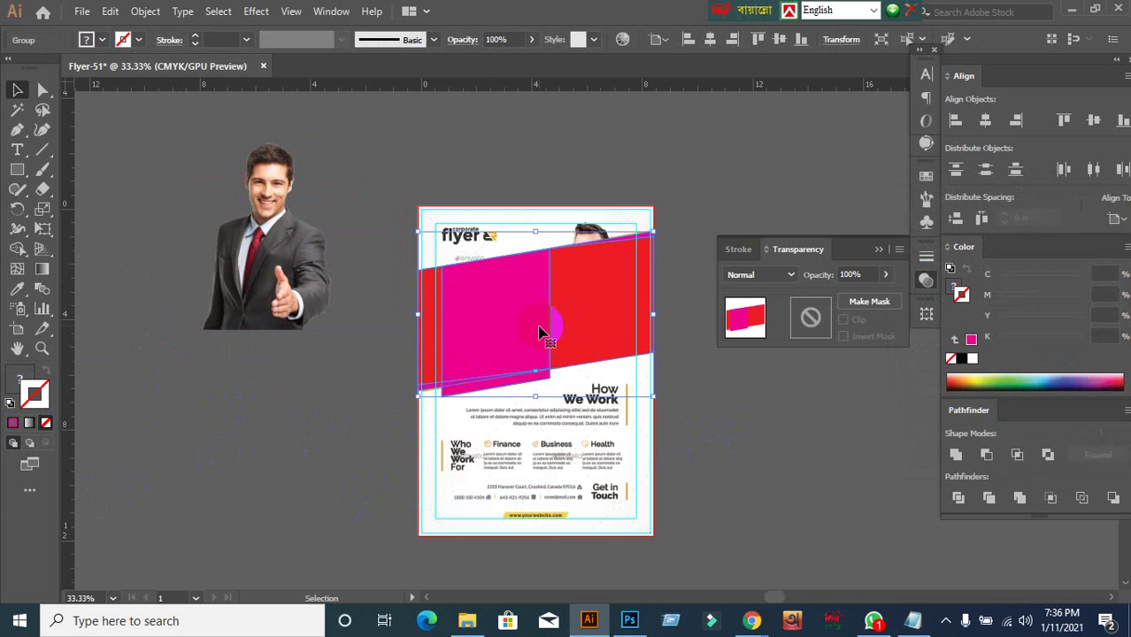
# - Alt-drag a copy of the band group left of the flyer, ungroup it, and delete its magenta piece
pyautogui.moveTo(541, 328); pyautogui.dragTo(257, 447)
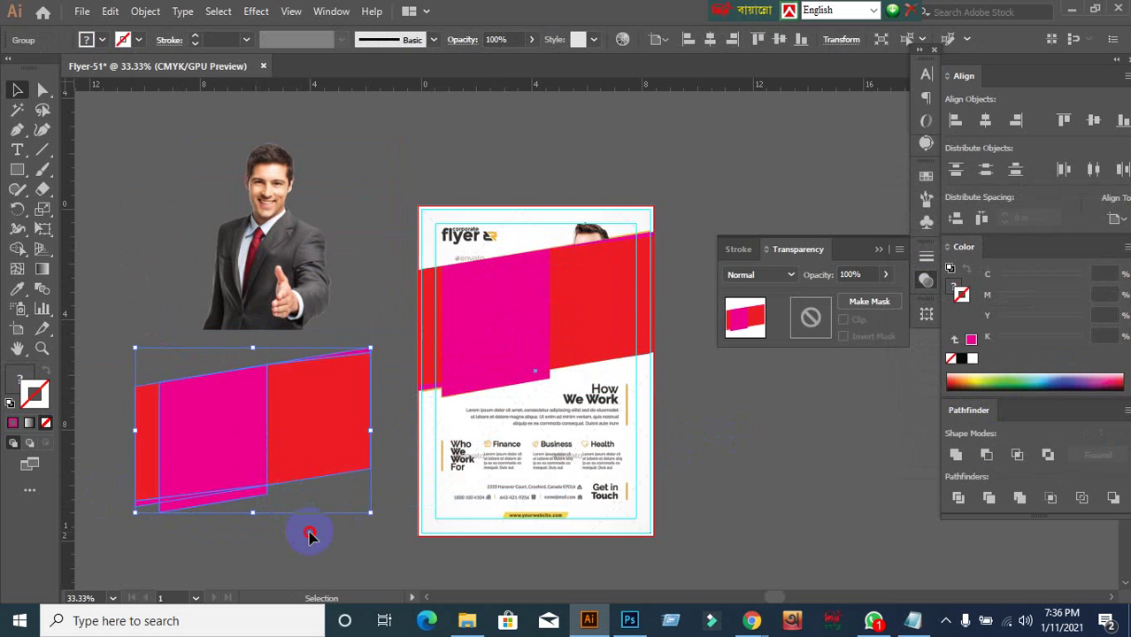
pyautogui.click(309, 536)
pyautogui.rightClick(231, 448)
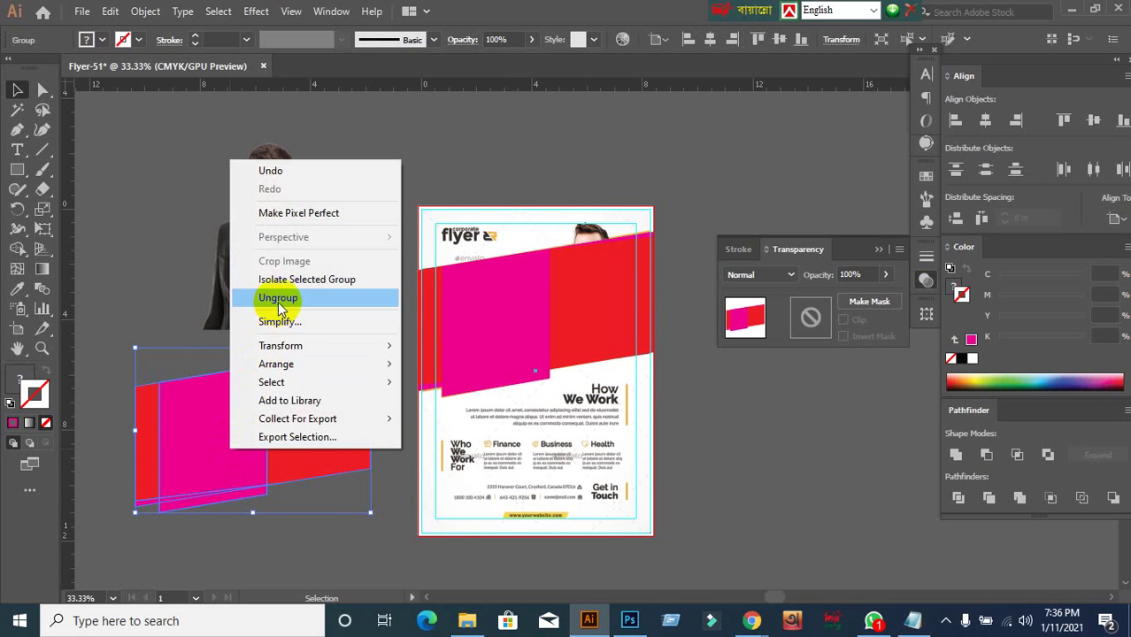
pyautogui.click(278, 298)
pyautogui.click(114, 335)
pyautogui.click(265, 454)
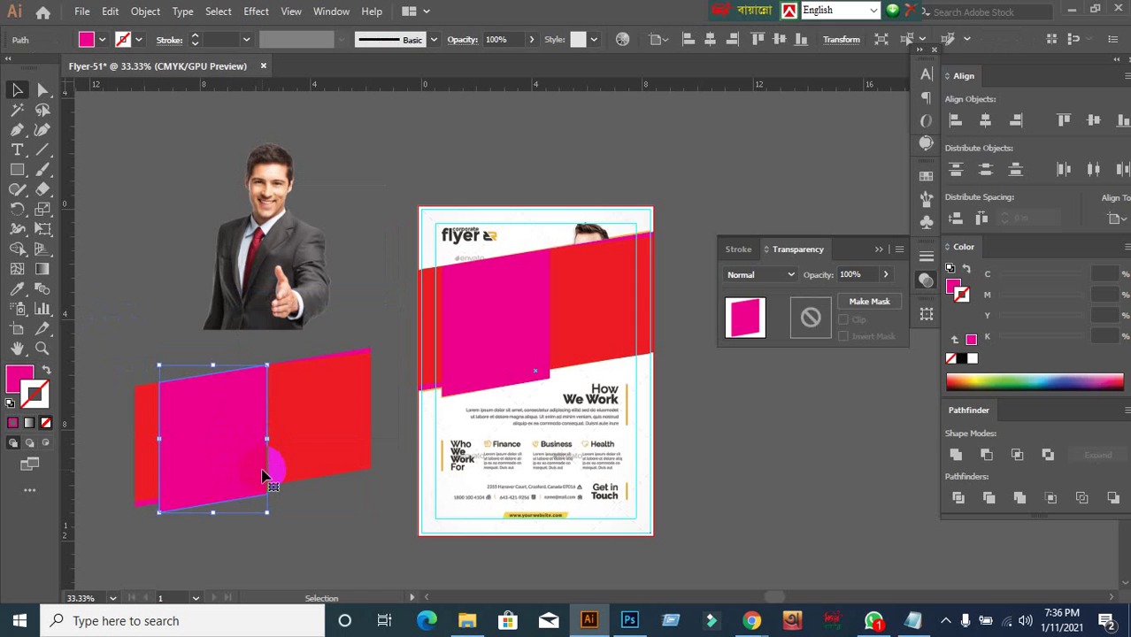
pyautogui.press('Delete')
# - Select the copy's red shape with its magenta edge, nudge them down-right, and separate them
pyautogui.scroll(1, 281, 547)
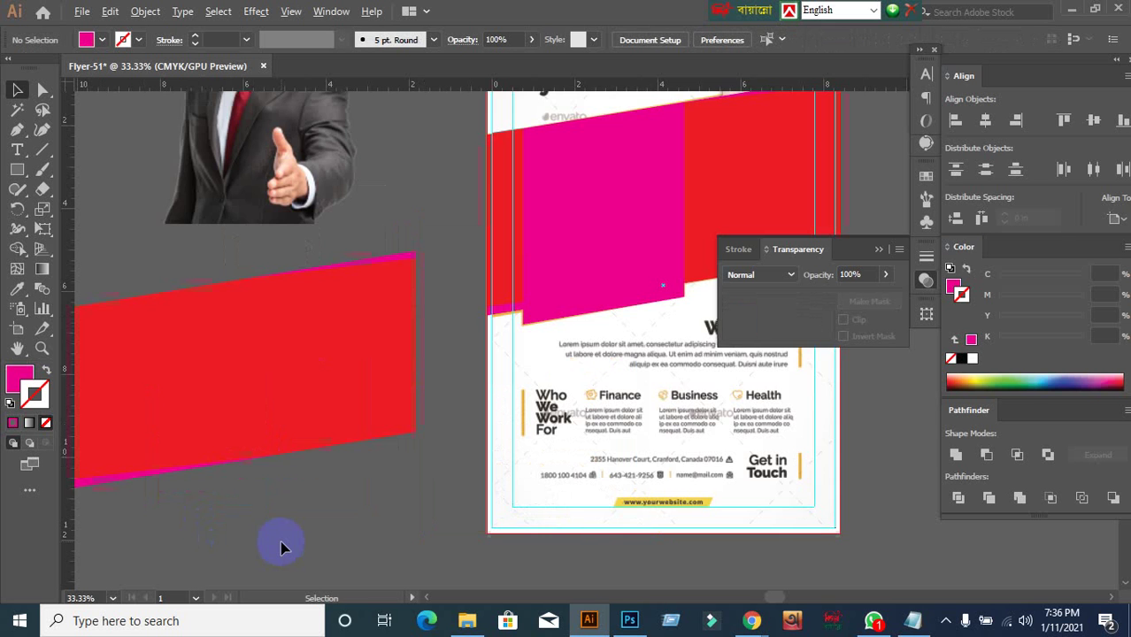
pyautogui.scroll(-1, 277, 526)
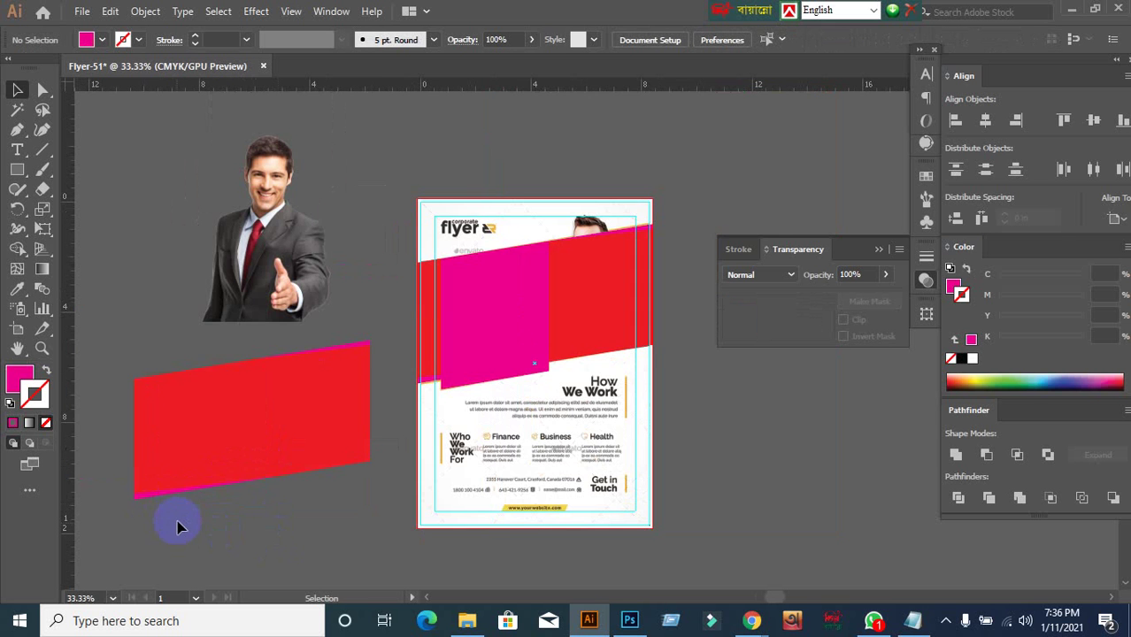
pyautogui.scroll(1, 177, 526)
pyautogui.moveTo(96, 452); pyautogui.dragTo(266, 531)
pyautogui.click(221, 515)
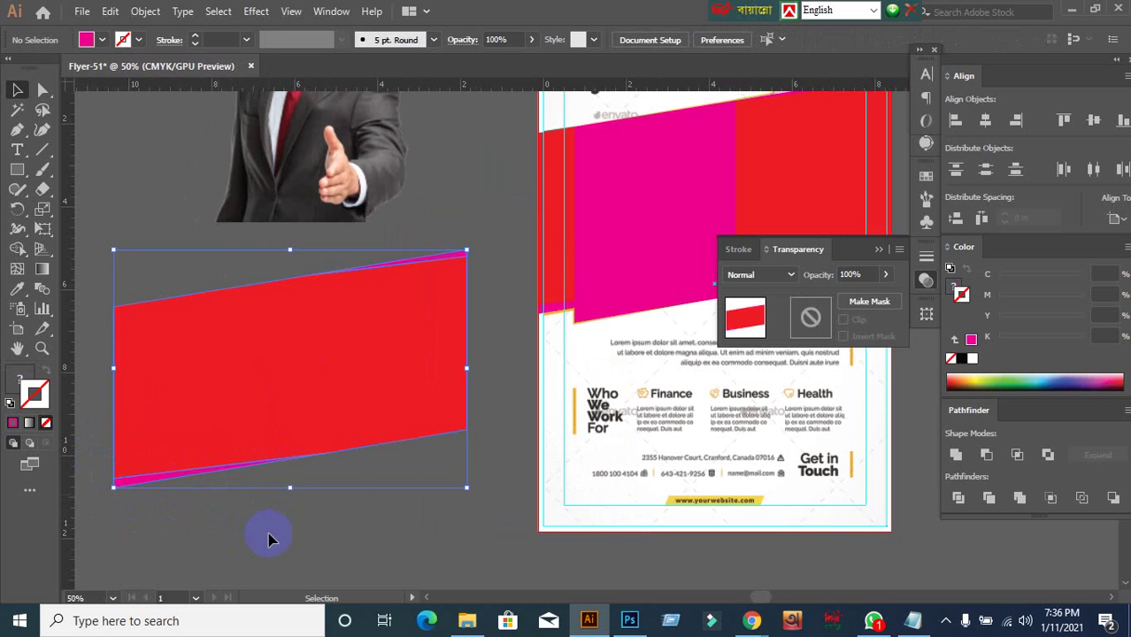
pyautogui.click(266, 531)
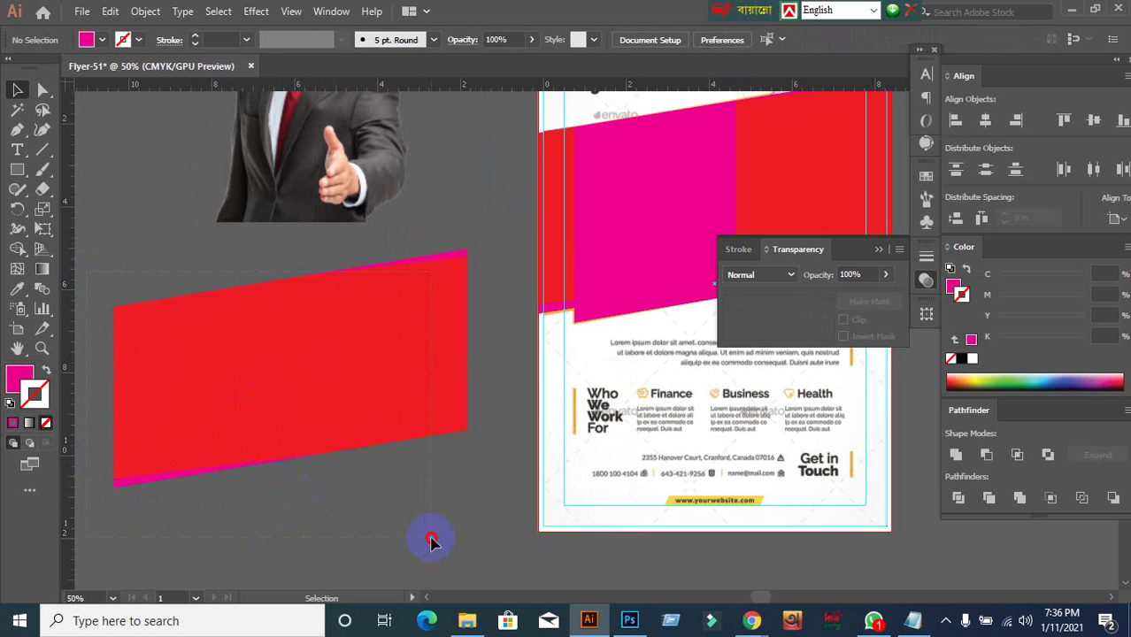
pyautogui.moveTo(431, 542)
pyautogui.mouseDown()
pyautogui.moveTo(442, 522)
pyautogui.moveTo(235, 391)
pyautogui.mouseUp()
pyautogui.moveTo(469, 524); pyautogui.dragTo(462, 535)
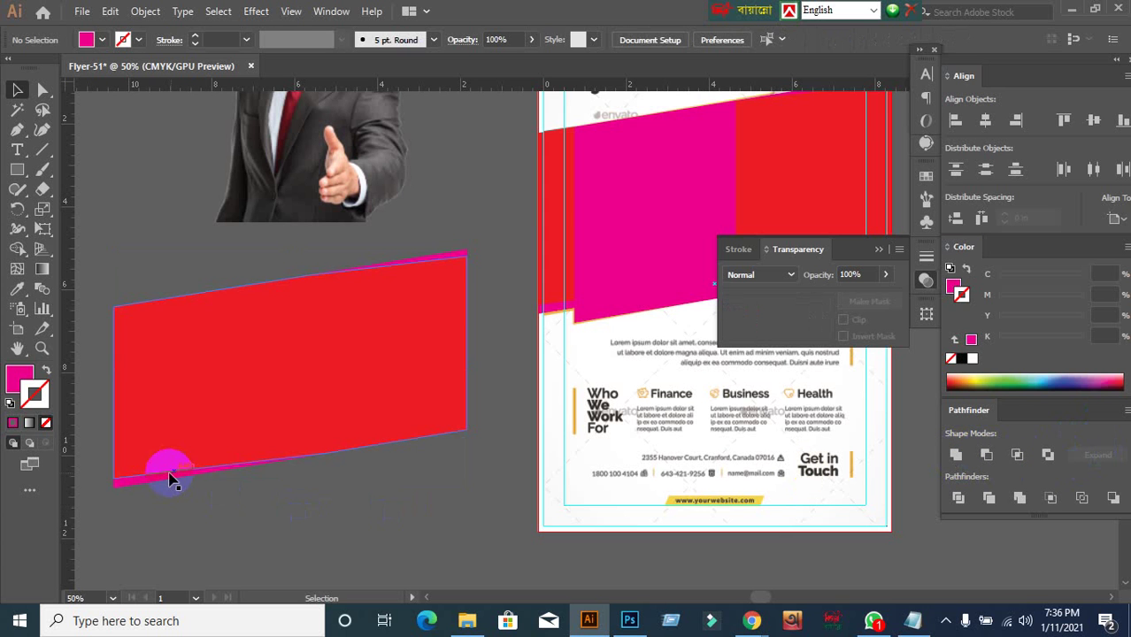
pyautogui.moveTo(172, 480); pyautogui.dragTo(187, 515)
pyautogui.rightClick(219, 453)
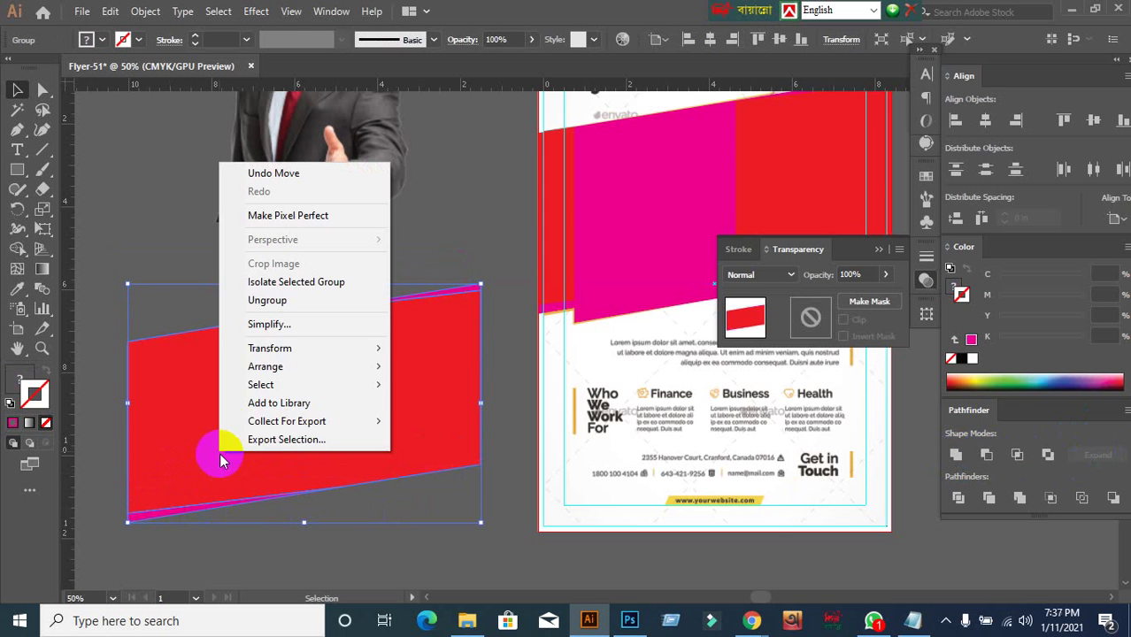
pyautogui.click(265, 300)
pyautogui.click(128, 290)
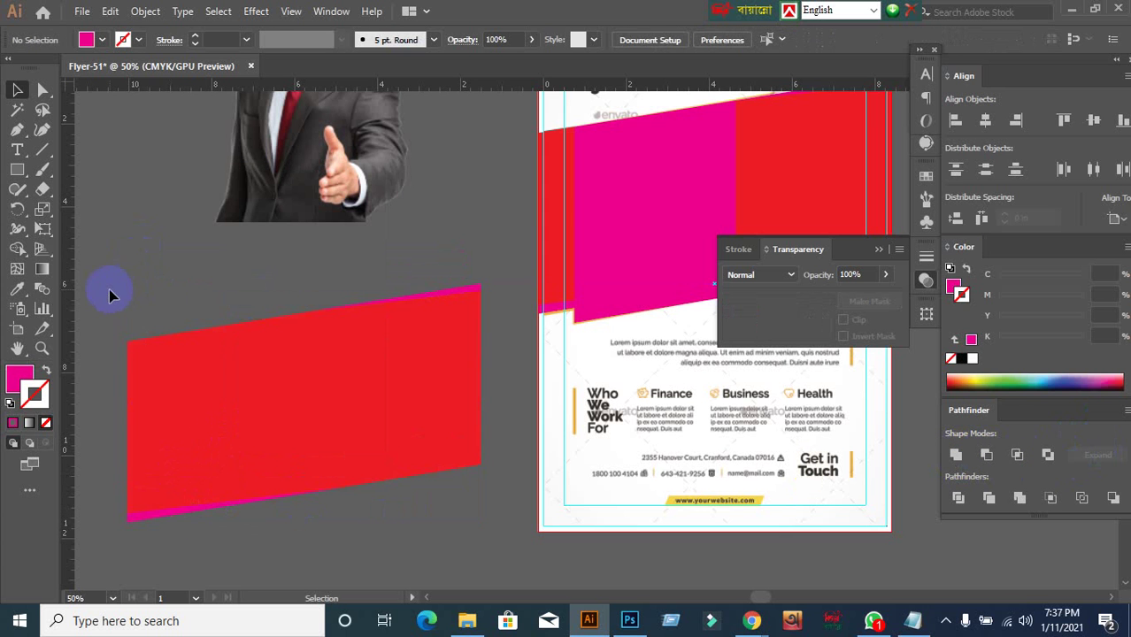
# - Fill the copied red shape and strip magenta and merge them into one compound path
pyautogui.click(436, 528)
pyautogui.scroll(-1, 478, 487)
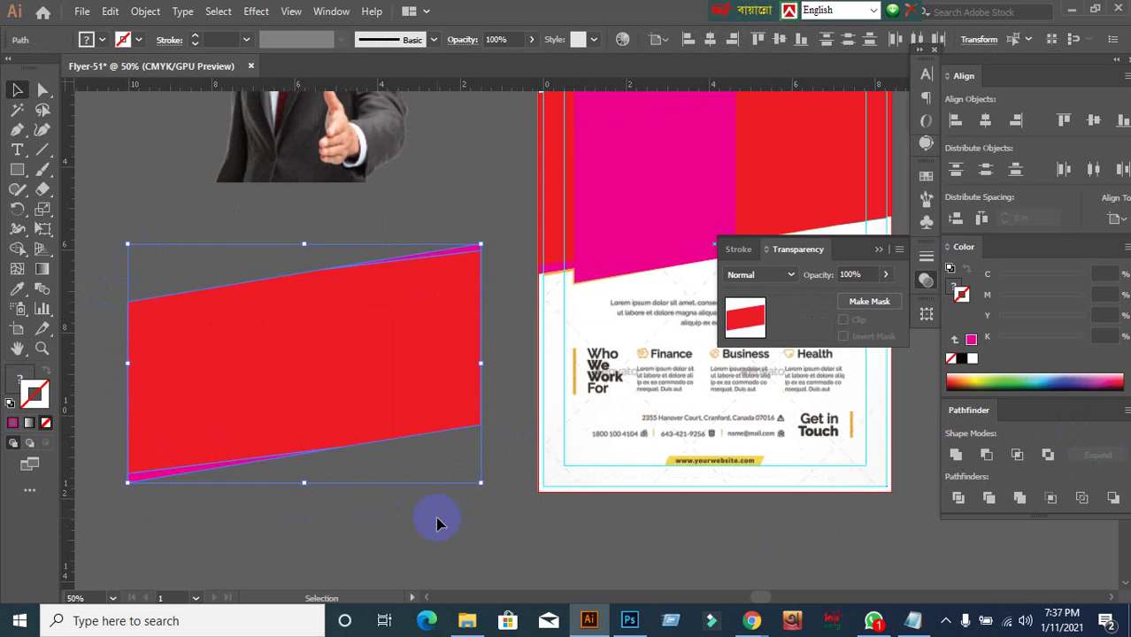
pyautogui.click(436, 523)
pyautogui.click(214, 457)
pyautogui.click(296, 518)
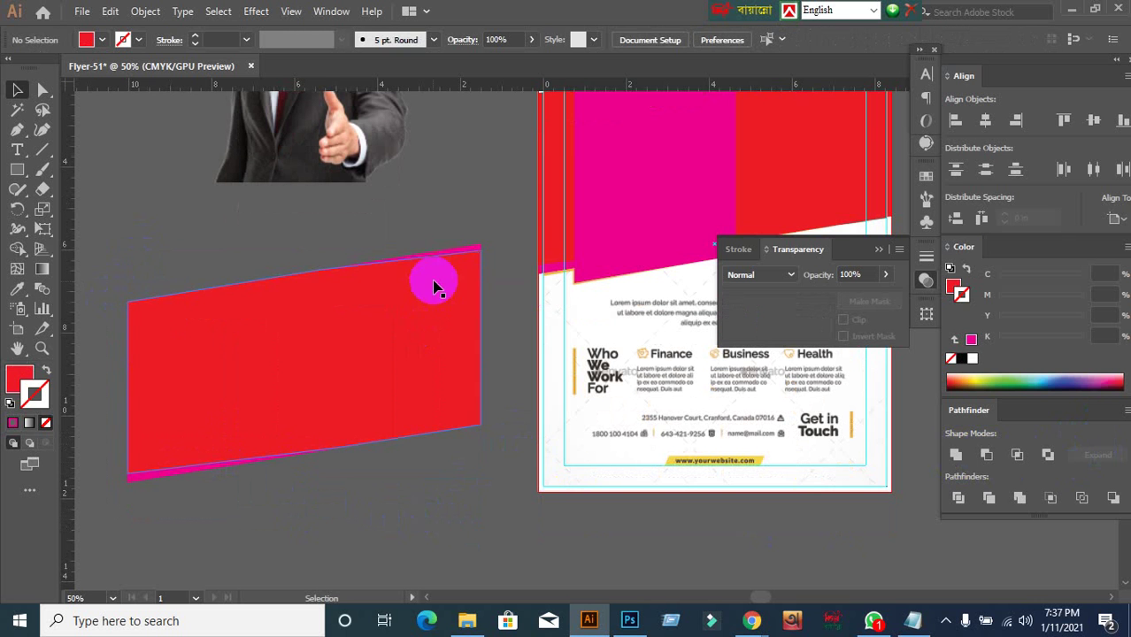
pyautogui.click(188, 273)
pyautogui.click(97, 235)
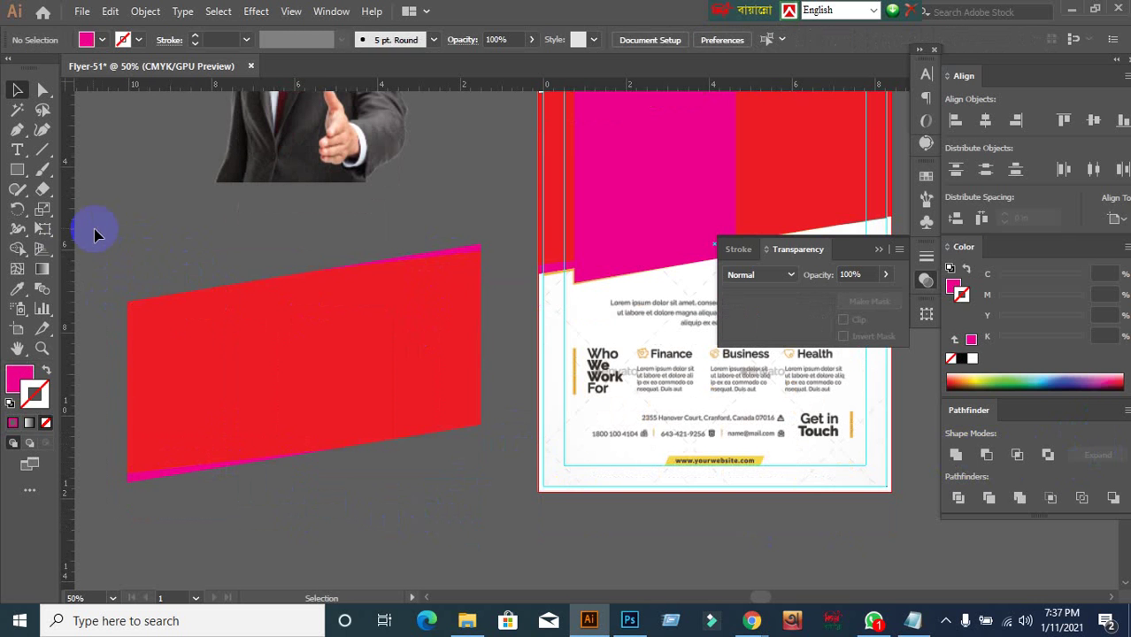
pyautogui.click(308, 397)
pyautogui.rightClick(310, 398)
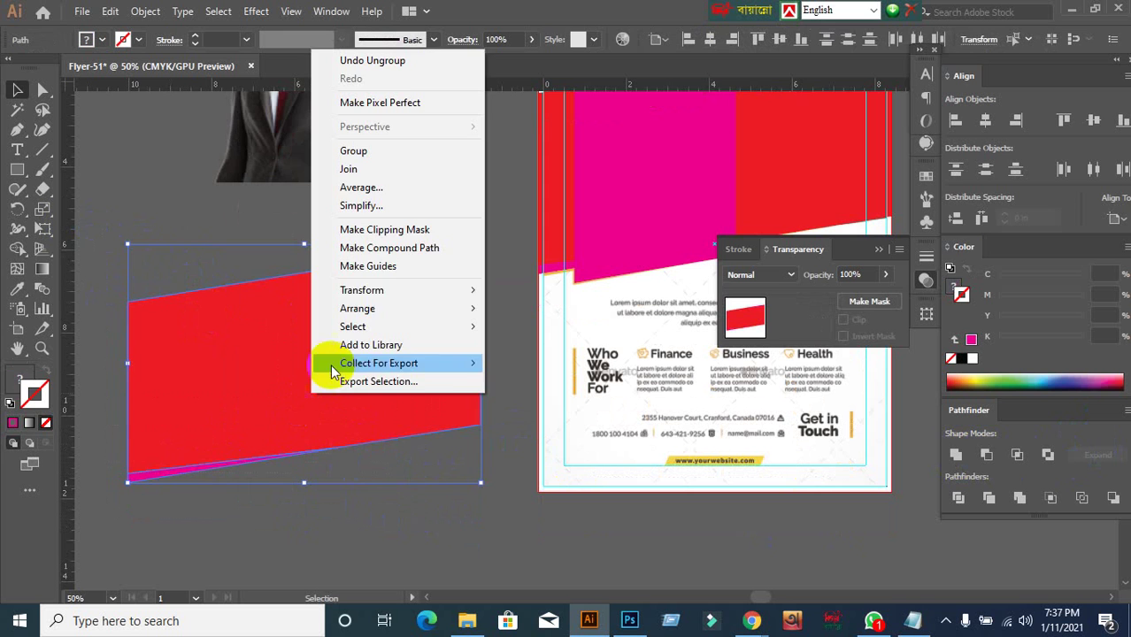
pyautogui.click(382, 250)
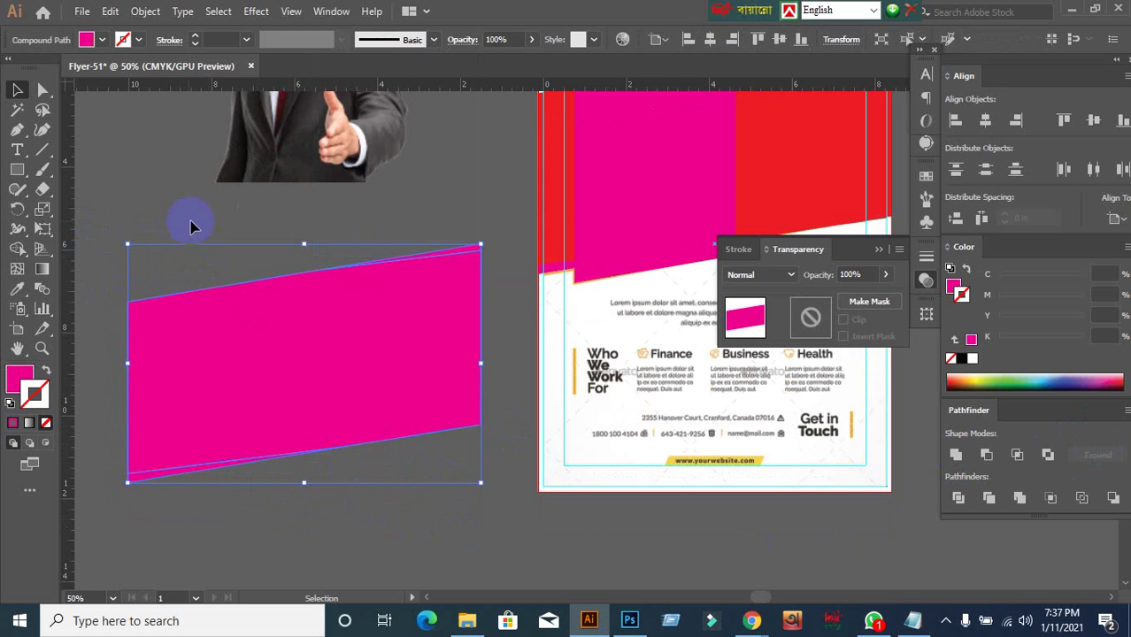
# - Move the handshake businessman photo onto the slanted magenta shape
pyautogui.click(324, 518)
pyautogui.click(338, 391)
pyautogui.rightClick(318, 363)
pyautogui.click(331, 498)
pyautogui.scroll(2, 387, 247)
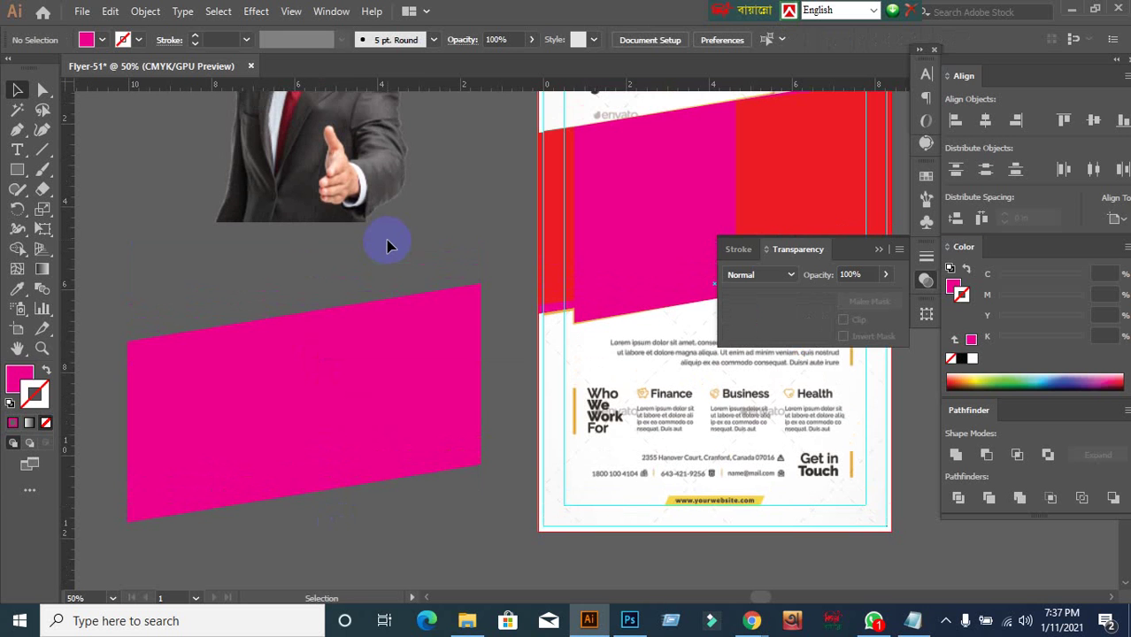
pyautogui.moveTo(340, 173)
pyautogui.mouseDown()
pyautogui.moveTo(357, 434)
pyautogui.moveTo(389, 411)
pyautogui.moveTo(379, 365)
pyautogui.mouseUp()
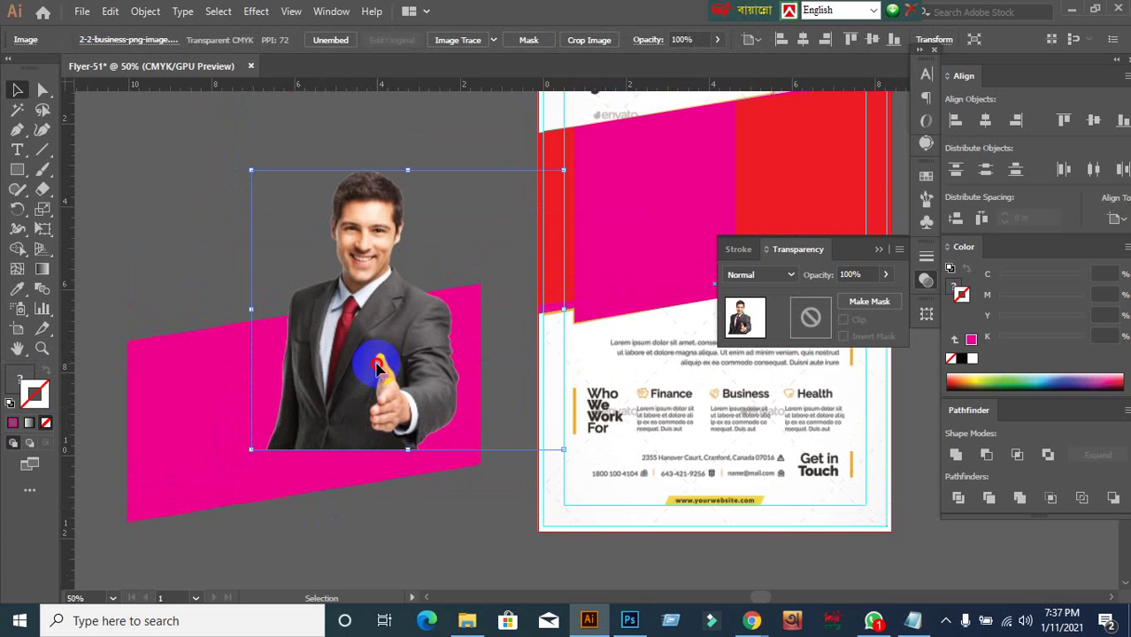
# - Revert the photo's last move and bring the pink slanted shape in front of the photo
pyautogui.hotkey('ctrl', 'z')
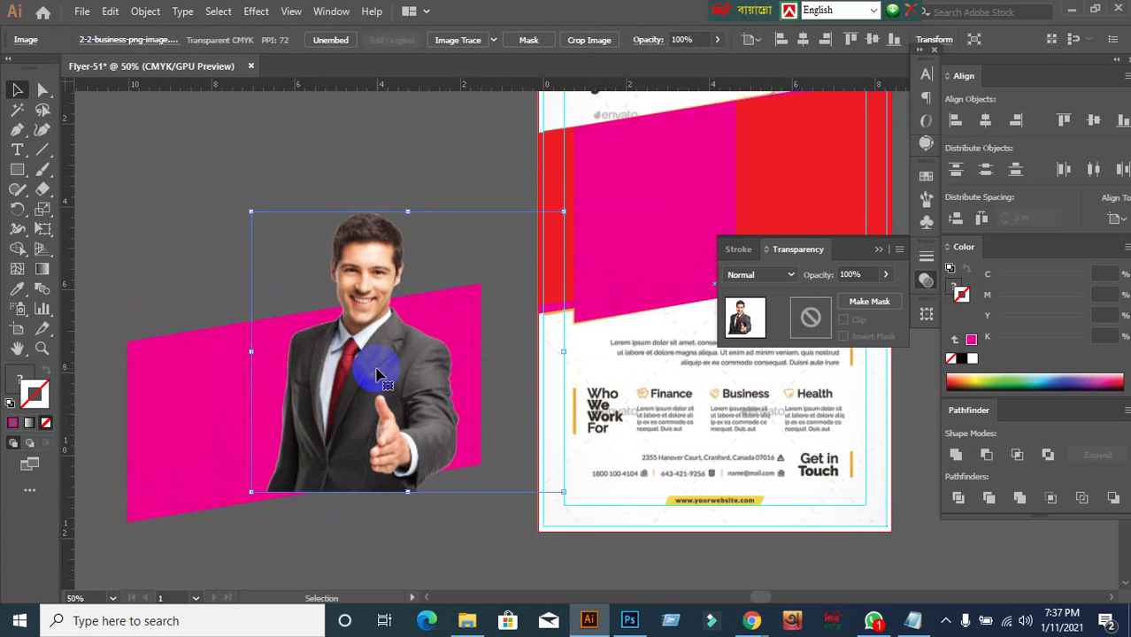
pyautogui.click(217, 324)
pyautogui.click(196, 403)
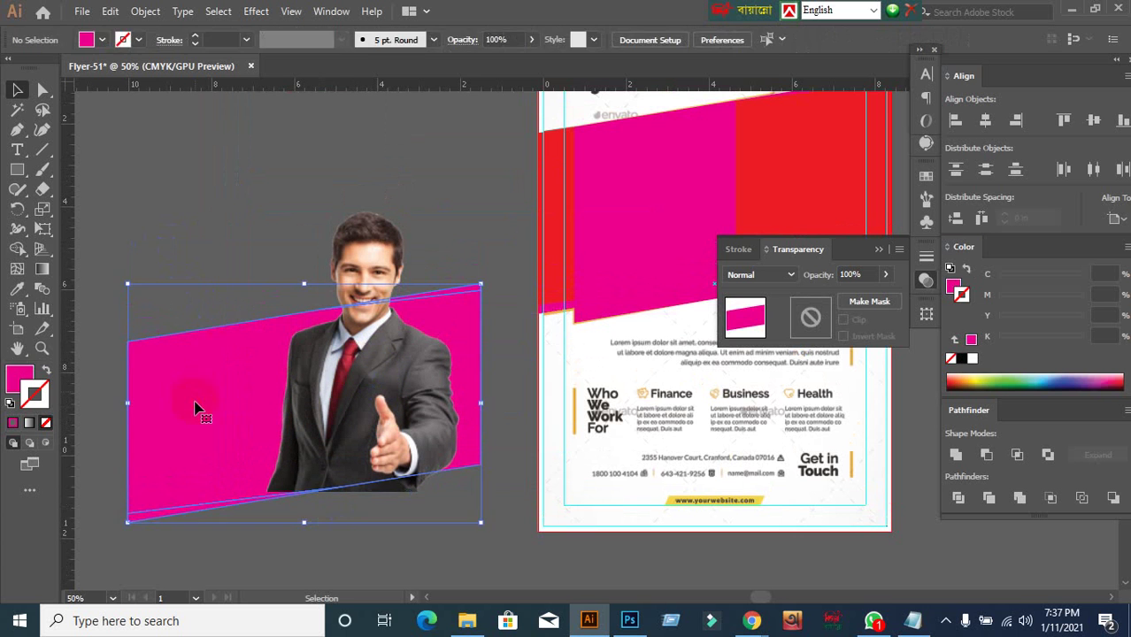
pyautogui.hotkey('ctrl', 'shift', ']')
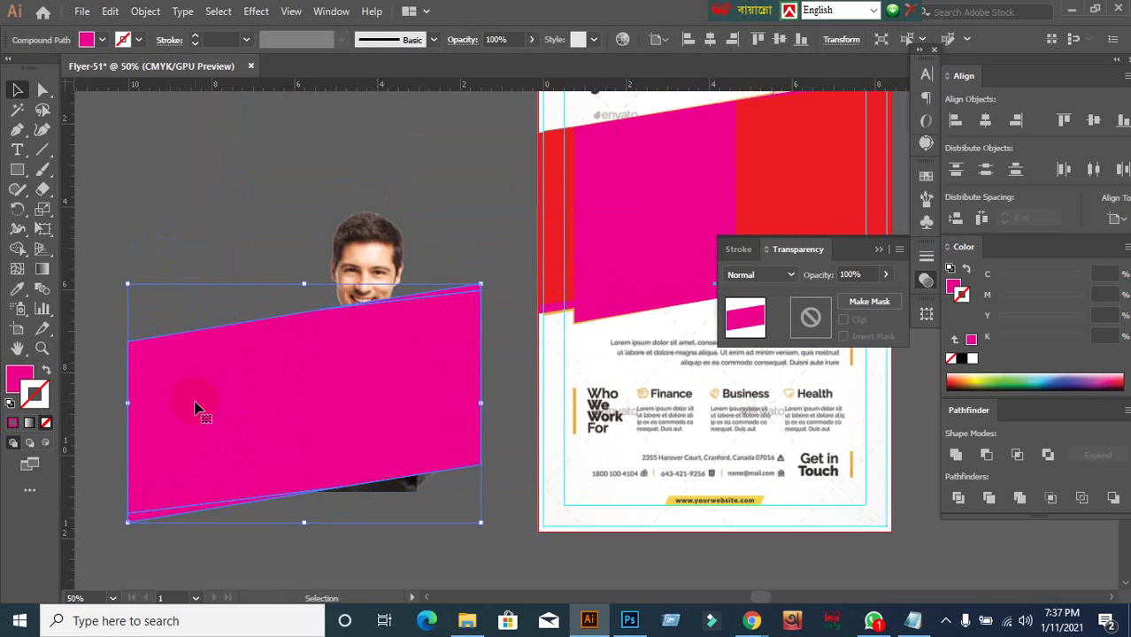
pyautogui.click(248, 243)
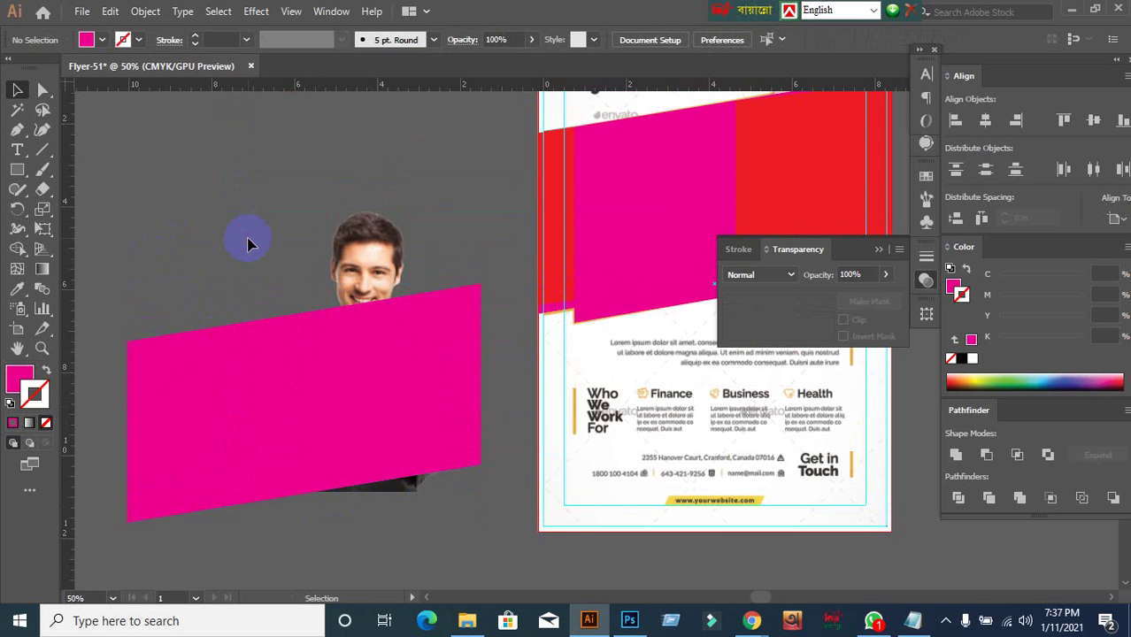
pyautogui.click(345, 393)
# - Clip the photo inside the pink shape with a clipping mask, then undo the clip
pyautogui.moveTo(214, 227); pyautogui.dragTo(371, 434)
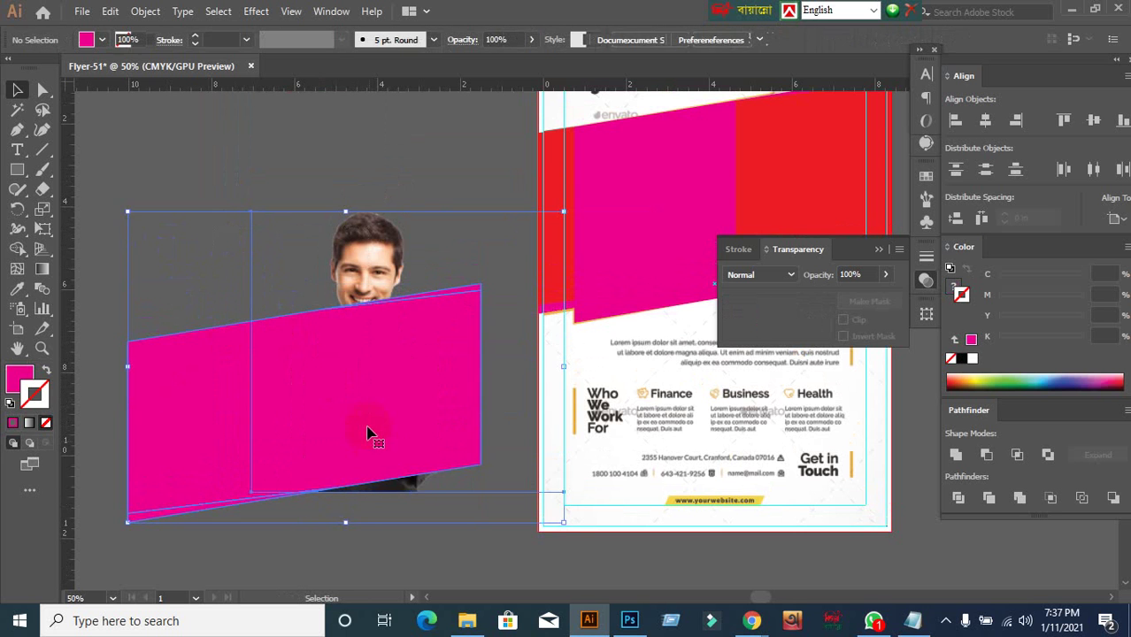
pyautogui.rightClick(370, 428)
pyautogui.click(354, 563)
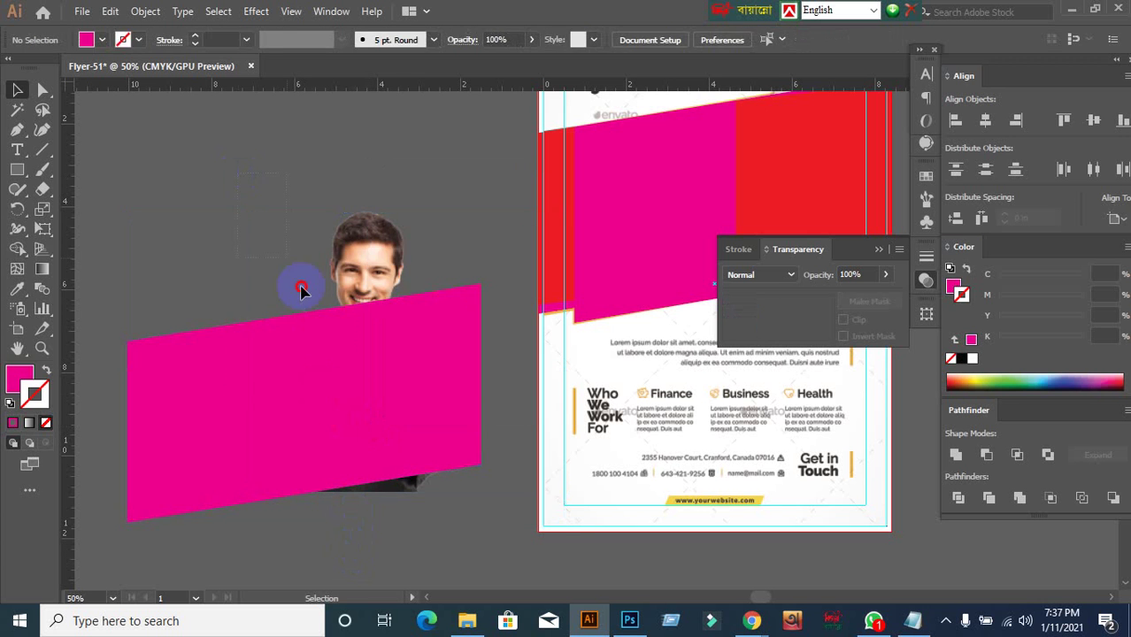
pyautogui.moveTo(299, 284); pyautogui.dragTo(327, 385)
pyautogui.rightClick(327, 385)
pyautogui.click(403, 259)
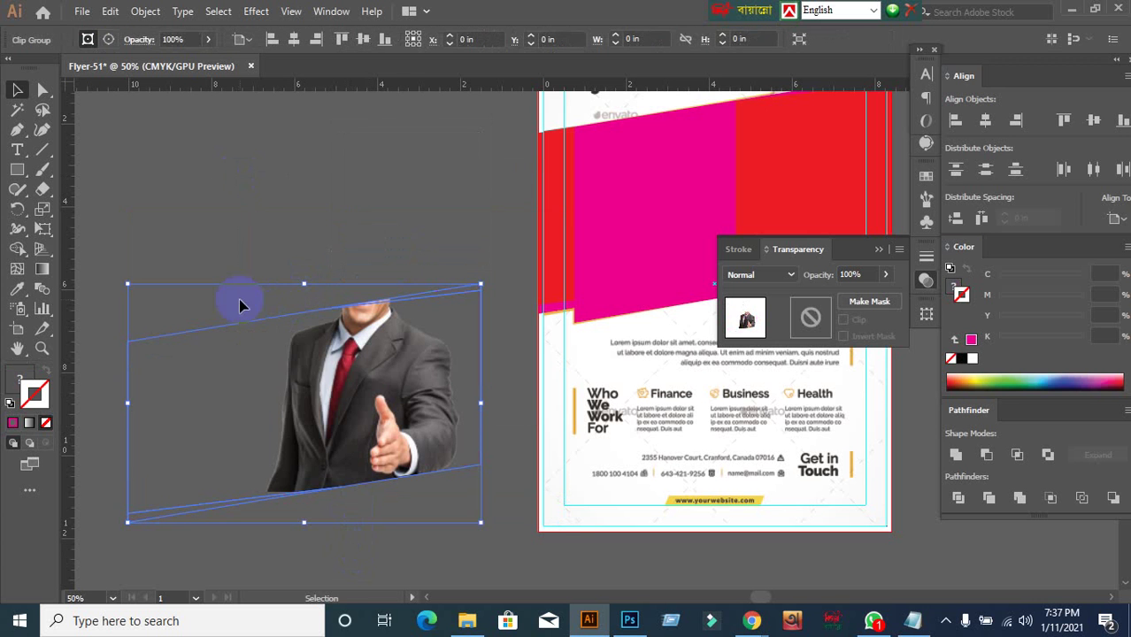
pyautogui.press('a')
# - Move the businessman photo away and apply Release Compound Path to the pink shape
pyautogui.click(306, 231)
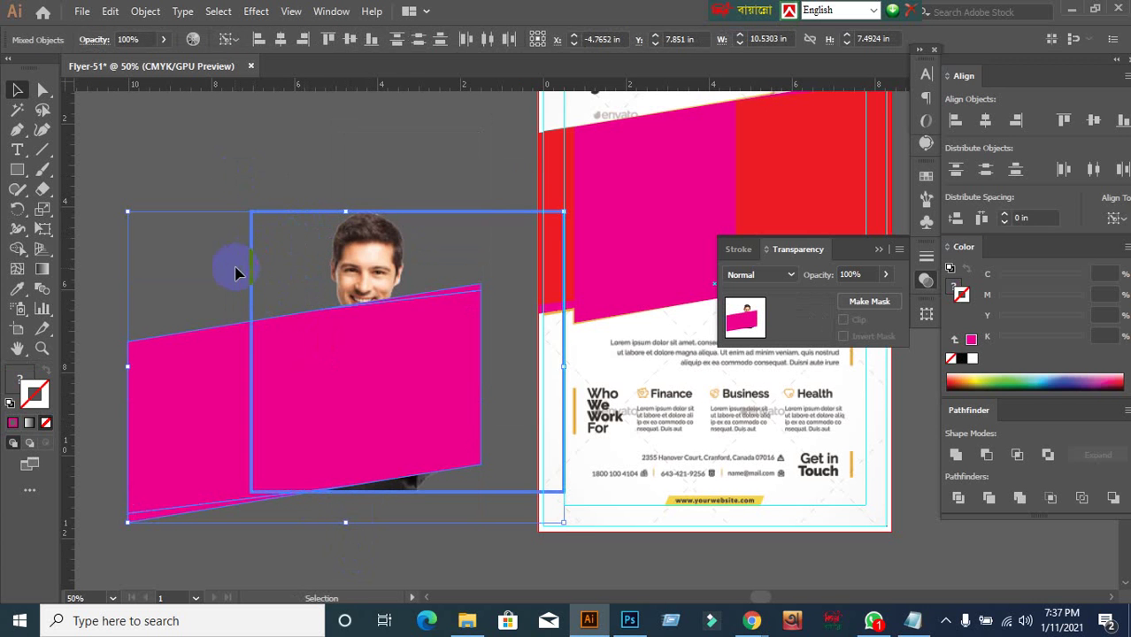
pyautogui.click(299, 168)
pyautogui.moveTo(434, 416); pyautogui.dragTo(392, 315)
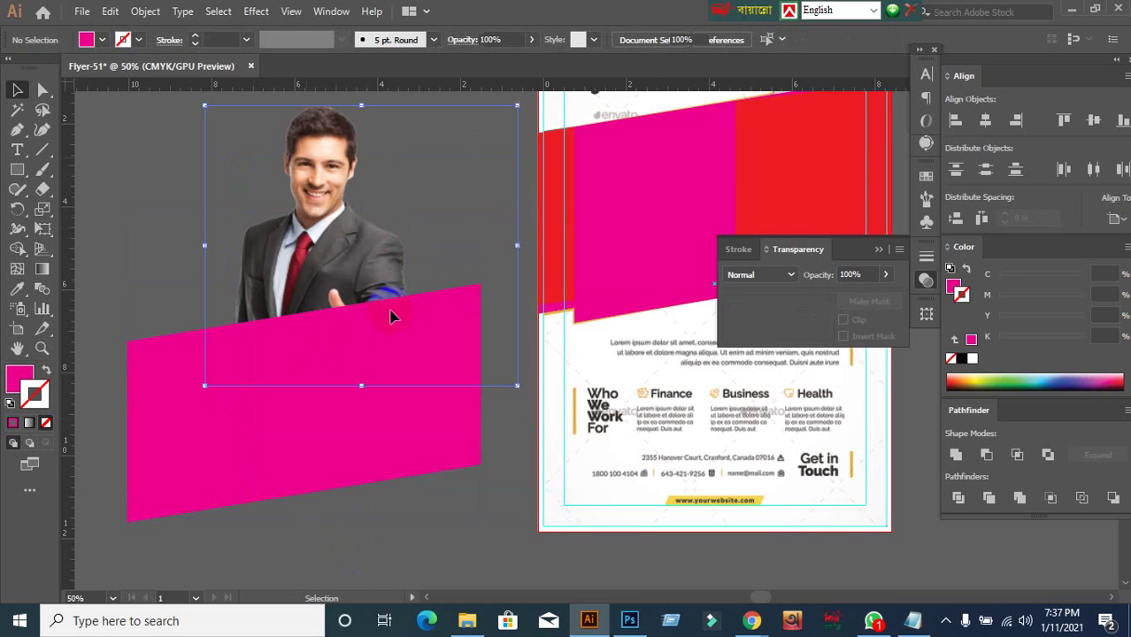
pyautogui.scroll(-2, 387, 431)
pyautogui.scroll(-2, 387, 432)
pyautogui.moveTo(236, 269); pyautogui.dragTo(273, 478)
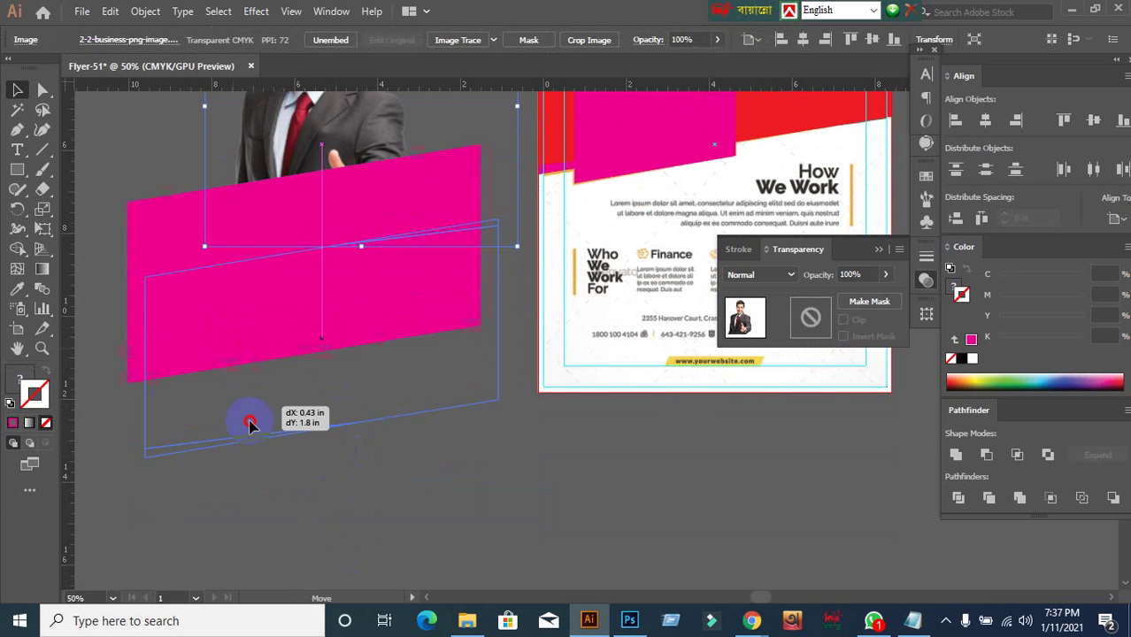
pyautogui.rightClick(273, 478)
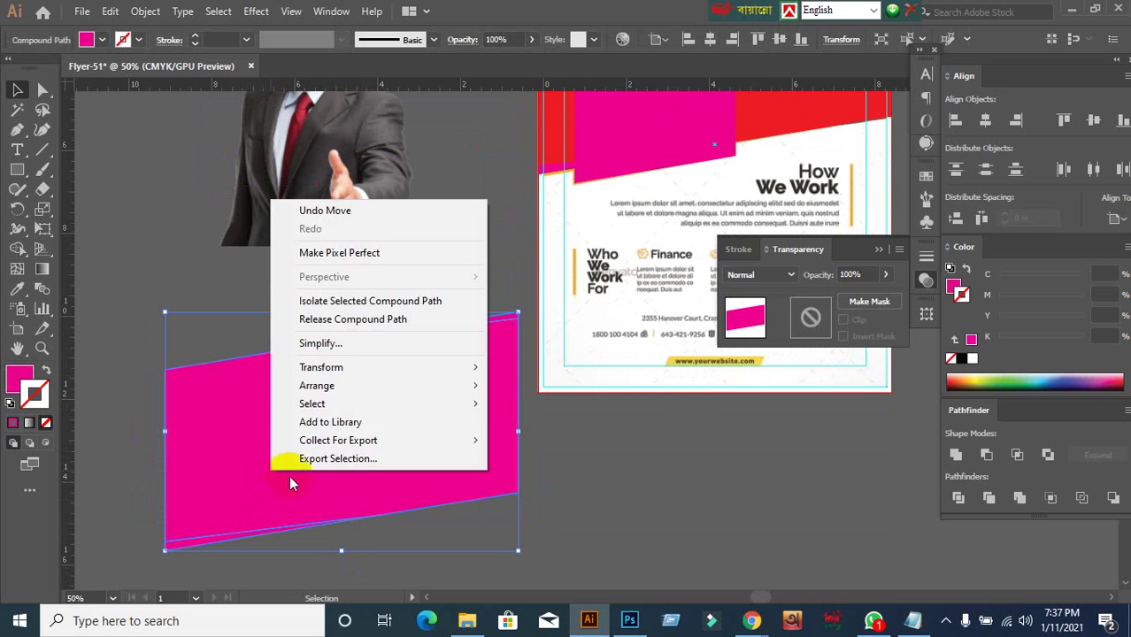
pyautogui.click(341, 321)
# - Nudge the pink shape slightly right and delete the thin sliver path below it
pyautogui.rightClick(245, 418)
pyautogui.click(293, 286)
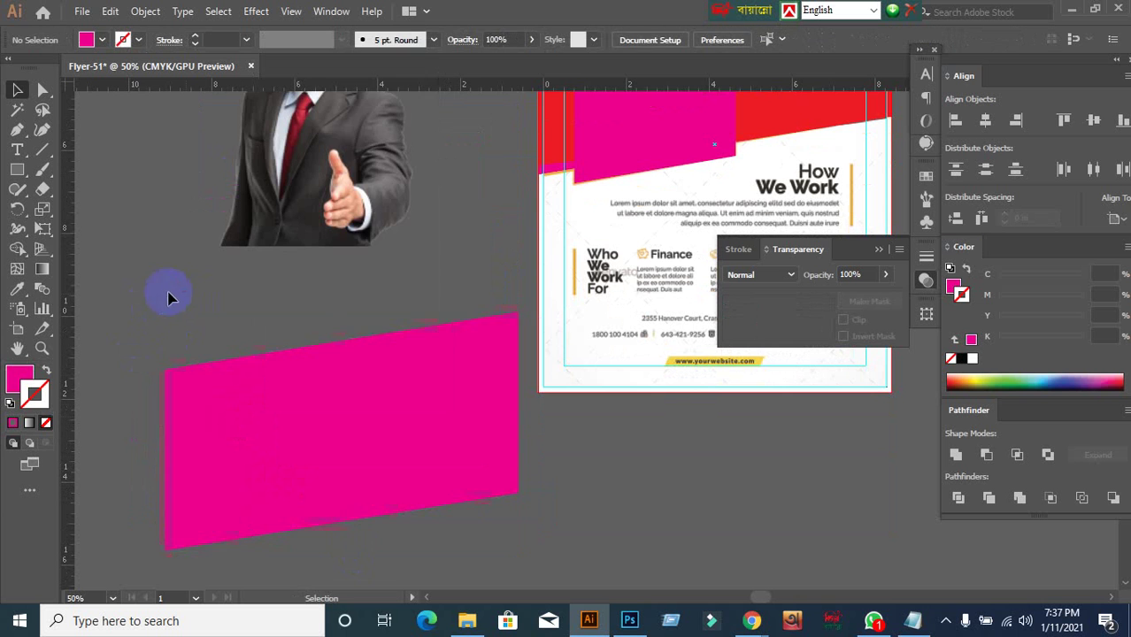
pyautogui.click(346, 385)
pyautogui.rightClick(346, 386)
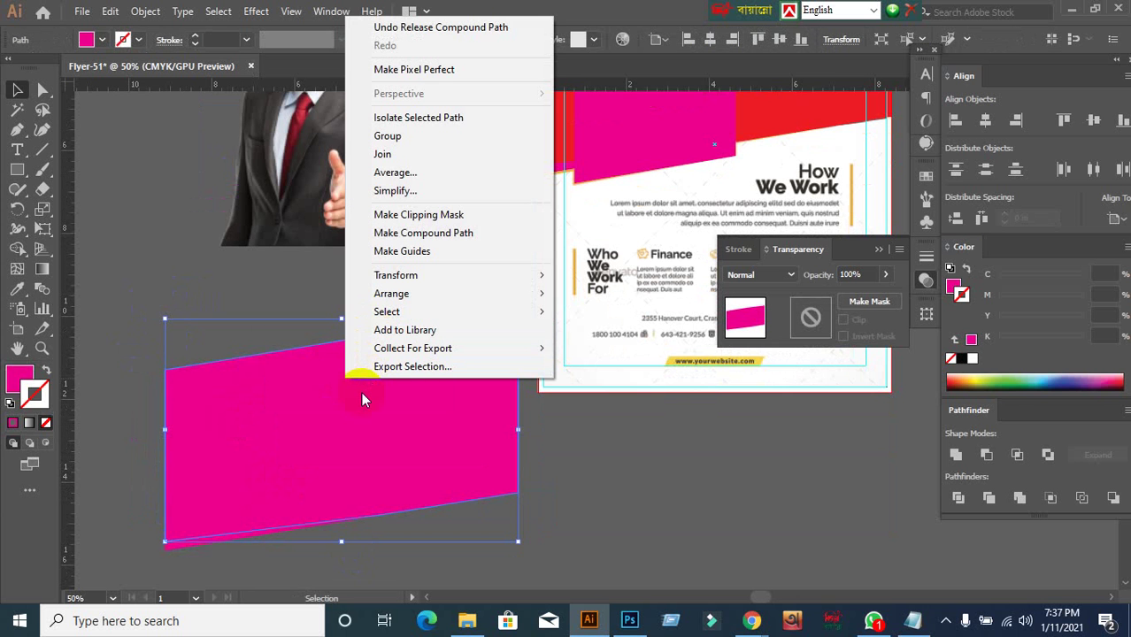
pyautogui.click(359, 396)
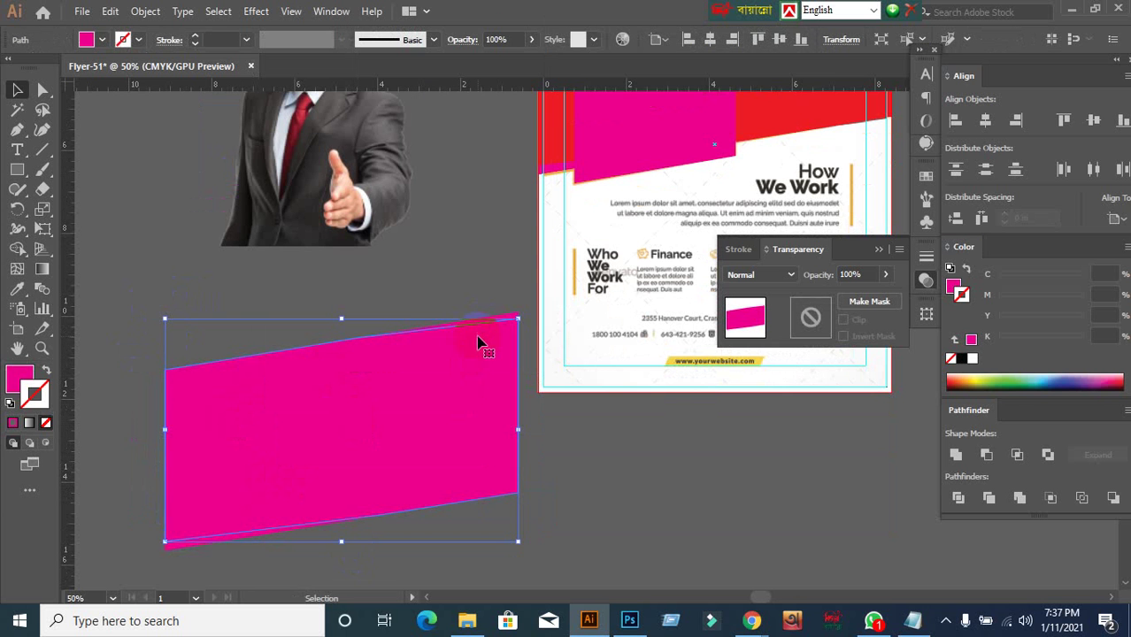
pyautogui.hotkey('shift', 'Right')
pyautogui.click(717, 510)
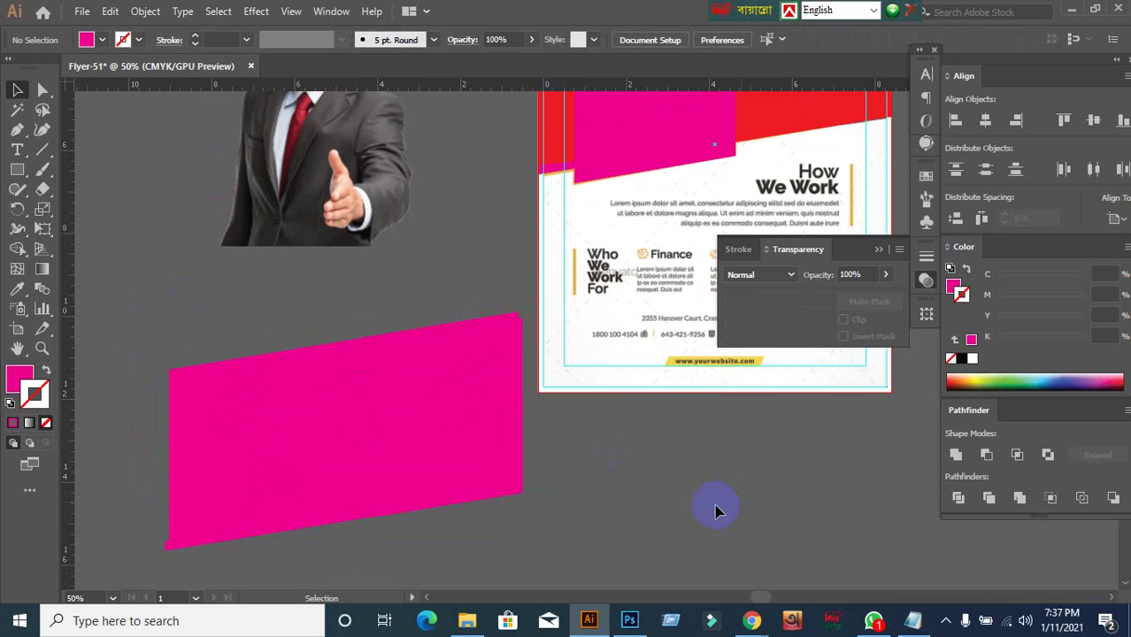
pyautogui.click(511, 321)
pyautogui.press('Delete')
pyautogui.scroll(-1, 438, 534)
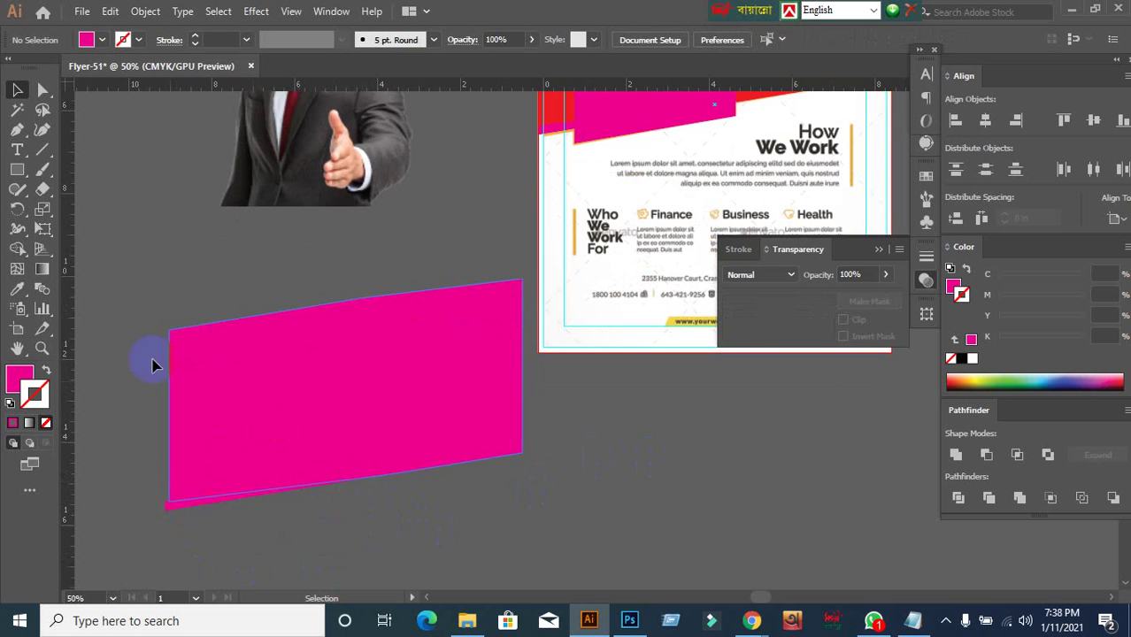
# - Draw a vertical line through the pink shape's middle and split the shape along it with Pathfinder Divide
pyautogui.click(44, 154)
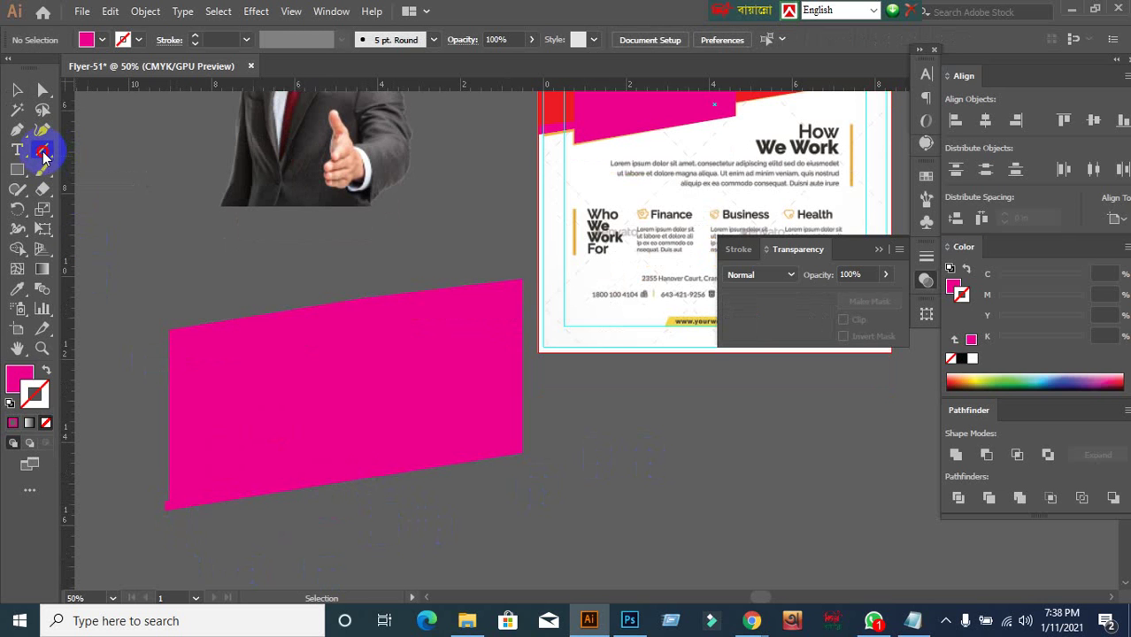
pyautogui.moveTo(379, 264); pyautogui.dragTo(385, 539)
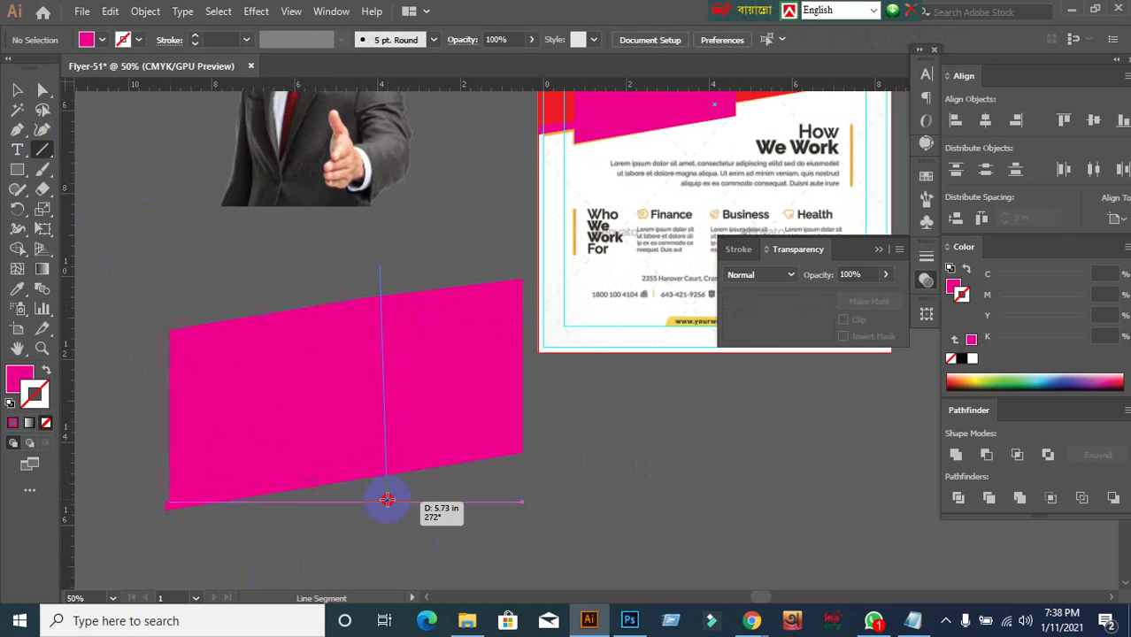
pyautogui.click(17, 89)
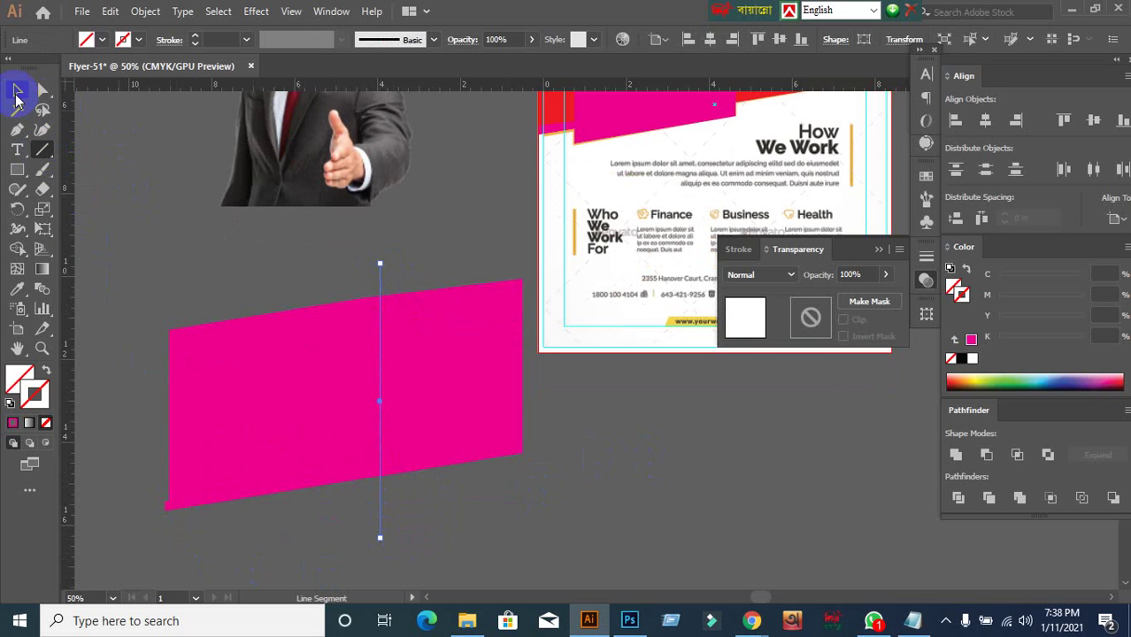
pyautogui.moveTo(229, 281); pyautogui.dragTo(489, 514)
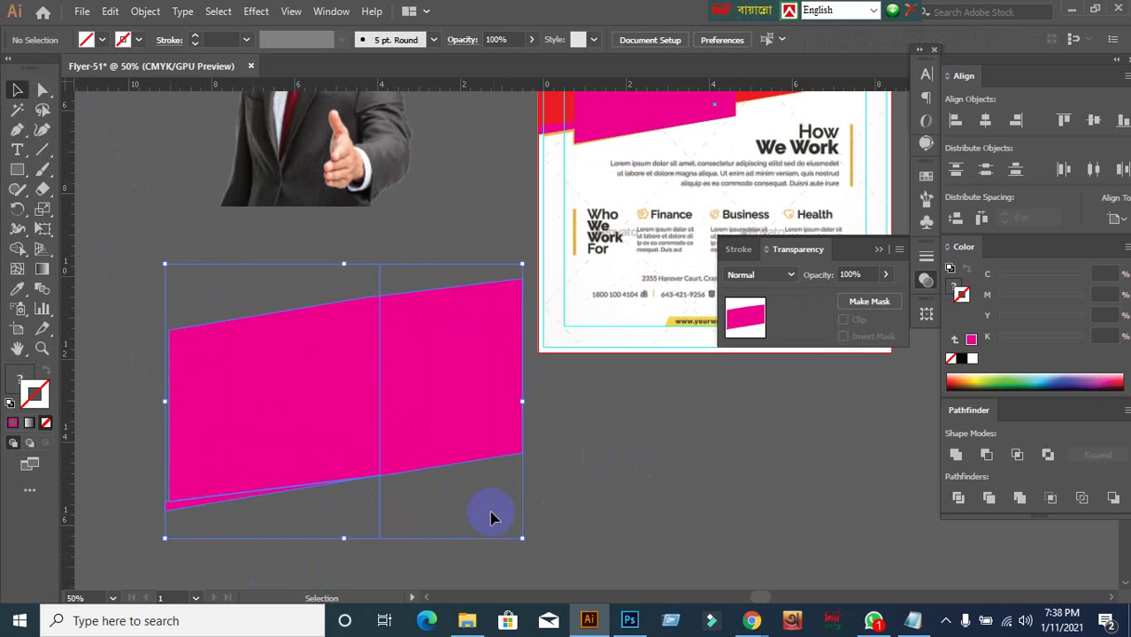
pyautogui.click(962, 502)
# - Ungroup the divided pieces, then delete the left pink piece and the thin bottom sliver
pyautogui.rightClick(346, 412)
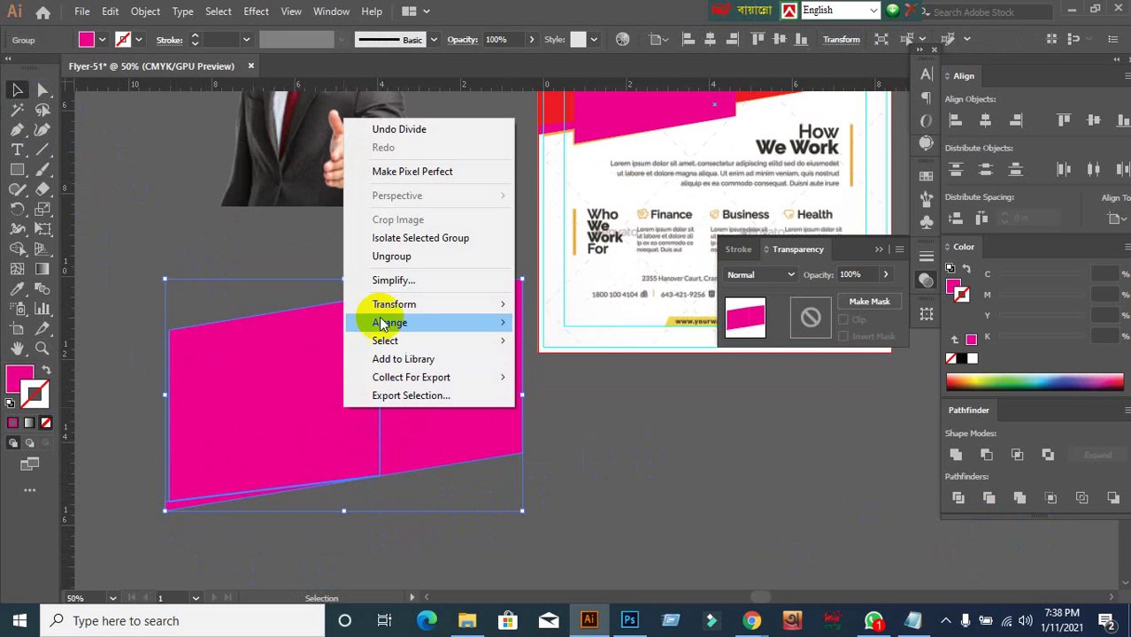
pyautogui.click(377, 260)
pyautogui.click(225, 429)
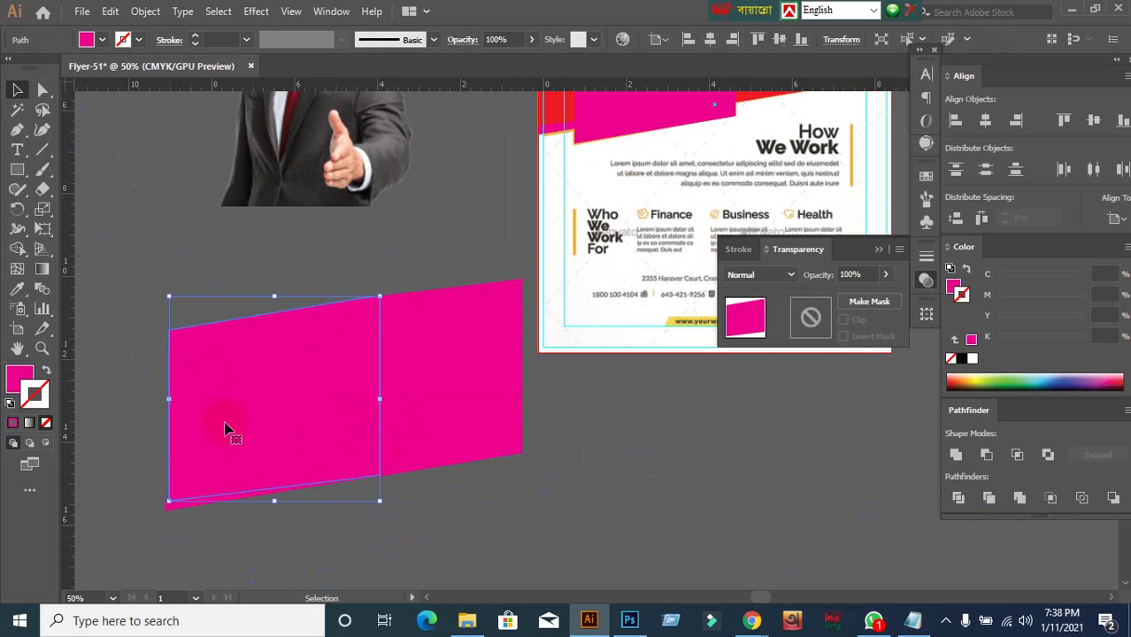
pyautogui.press('Delete')
pyautogui.moveTo(148, 435); pyautogui.dragTo(226, 525)
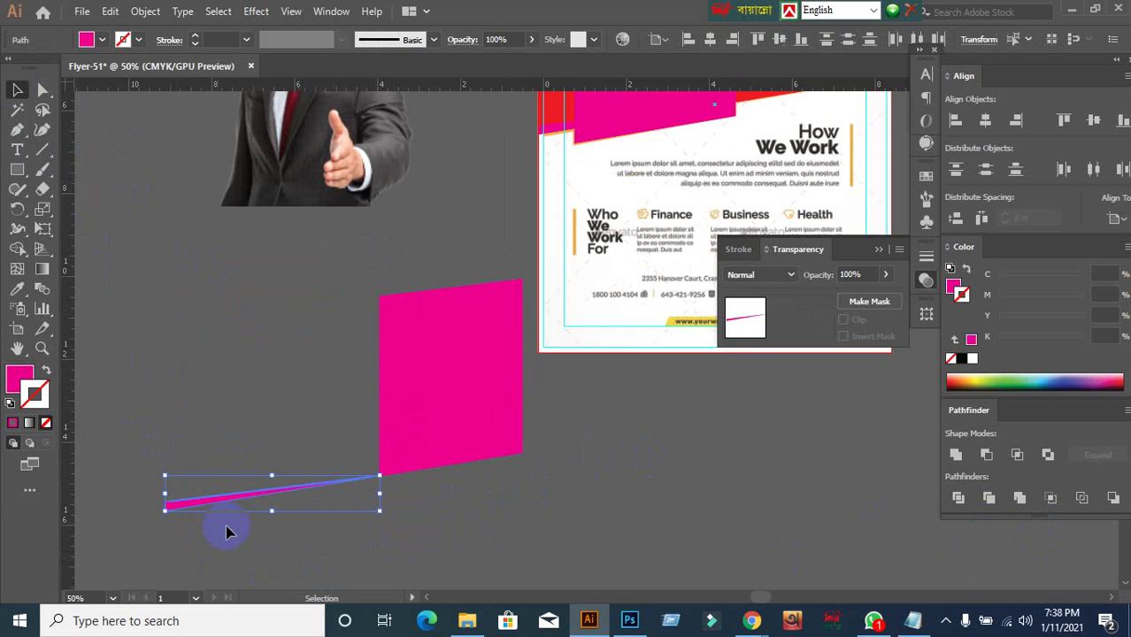
pyautogui.press('Delete')
pyautogui.scroll(3, 225, 525)
pyautogui.scroll(3, 225, 525)
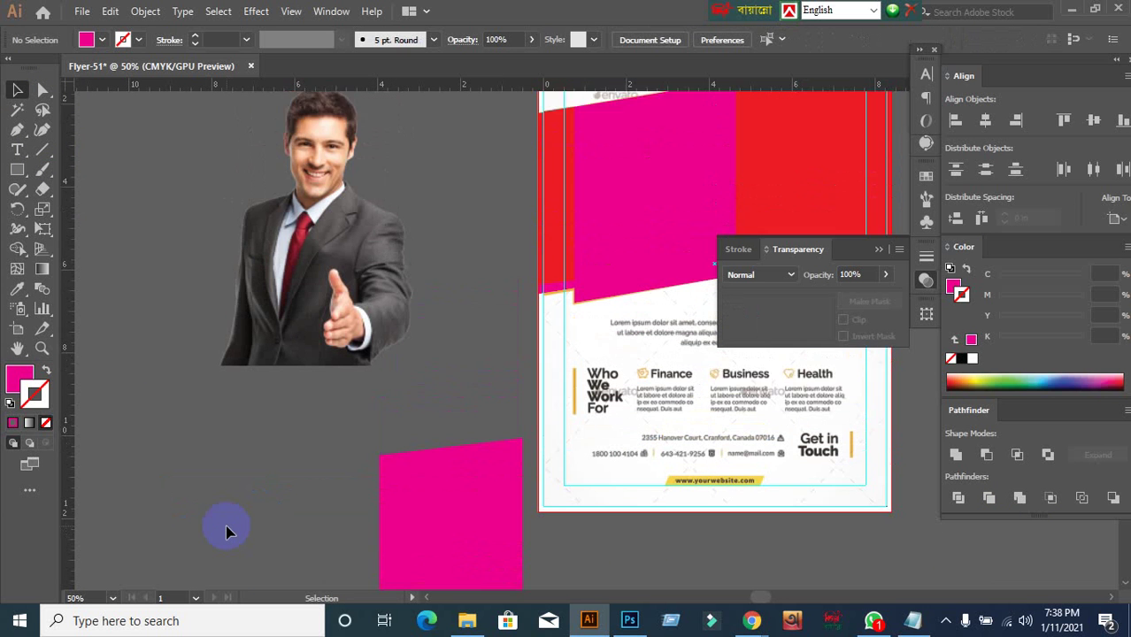
# - Move the businessman photo over the right pink piece, clip it inside, then undo the clipping mask
pyautogui.moveTo(315, 317); pyautogui.dragTo(346, 479)
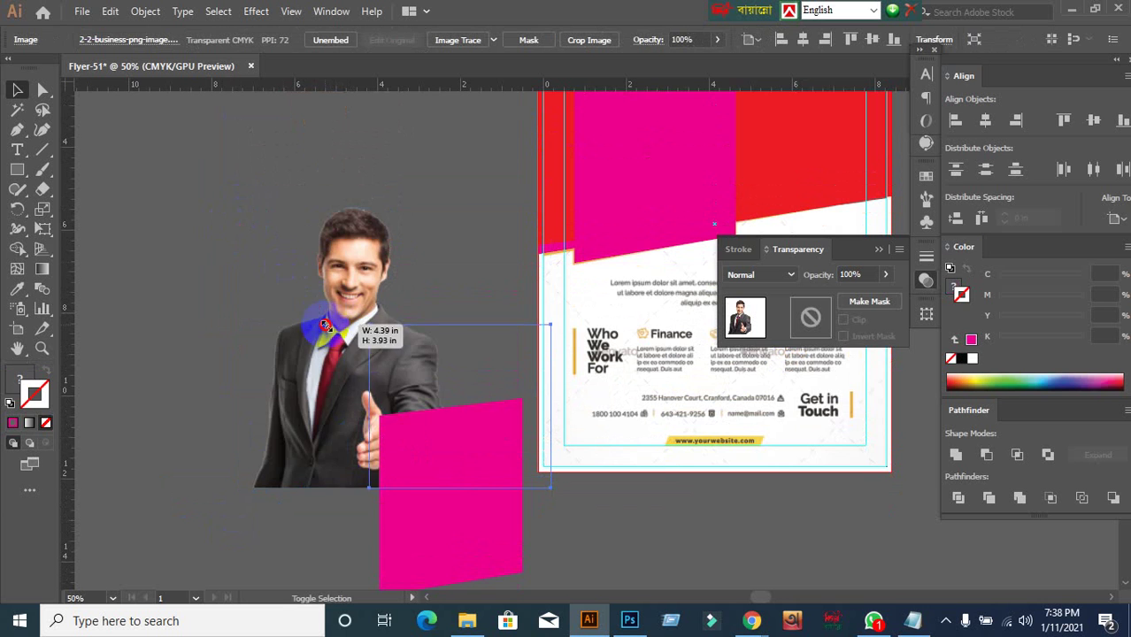
pyautogui.moveTo(239, 209); pyautogui.dragTo(375, 335)
pyautogui.scroll(-3, 308, 412)
pyautogui.moveTo(434, 305); pyautogui.dragTo(429, 406)
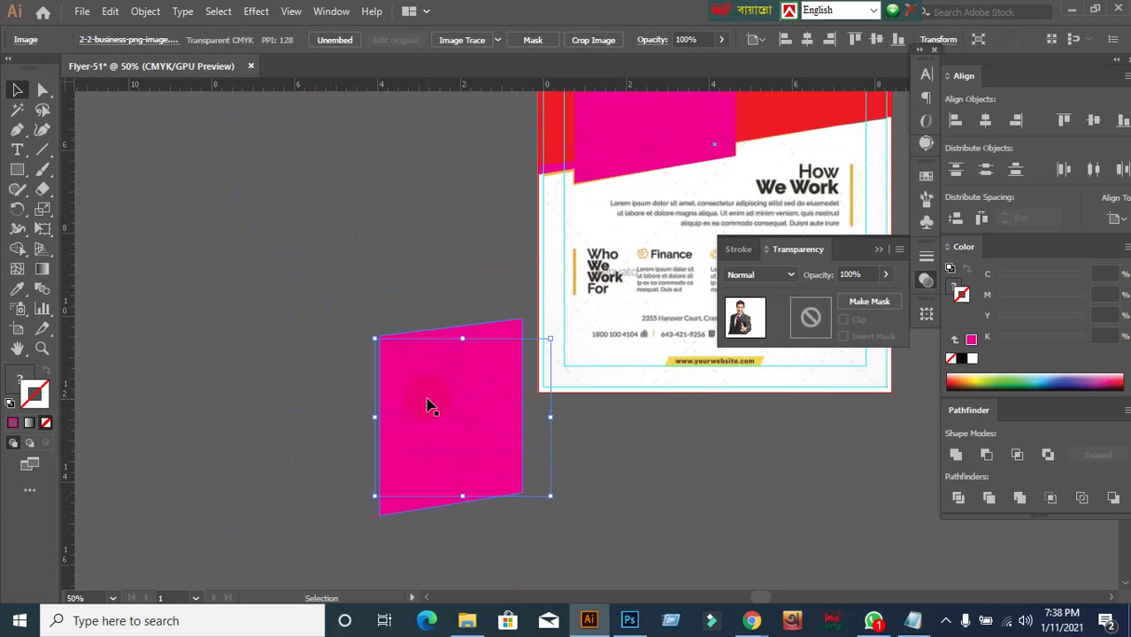
pyautogui.click(454, 554)
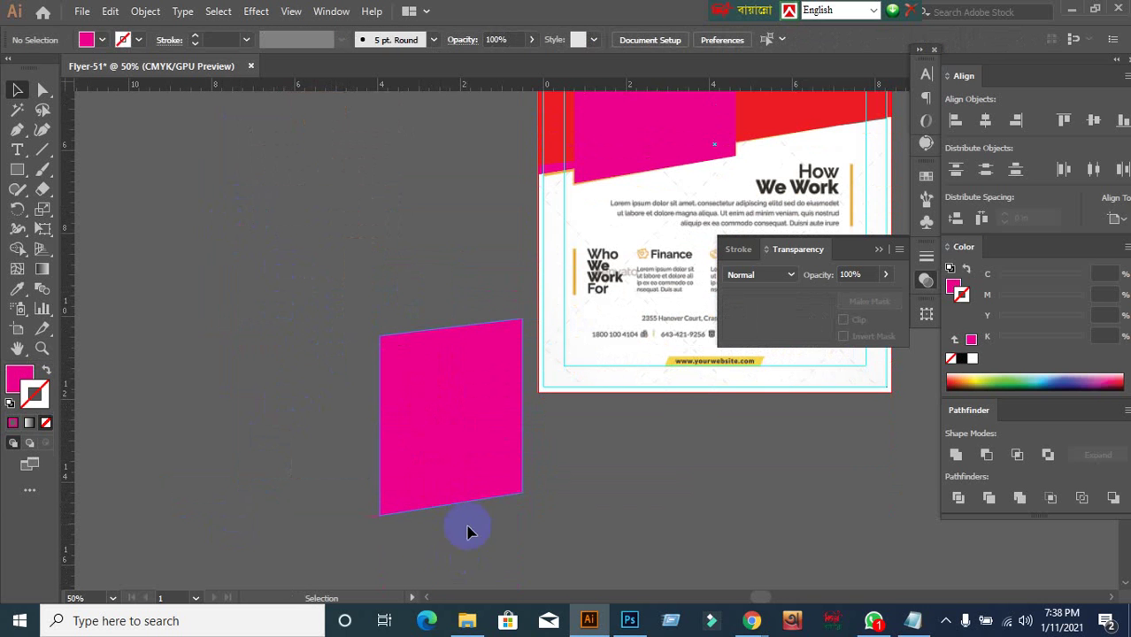
pyautogui.moveTo(420, 547); pyautogui.dragTo(417, 475)
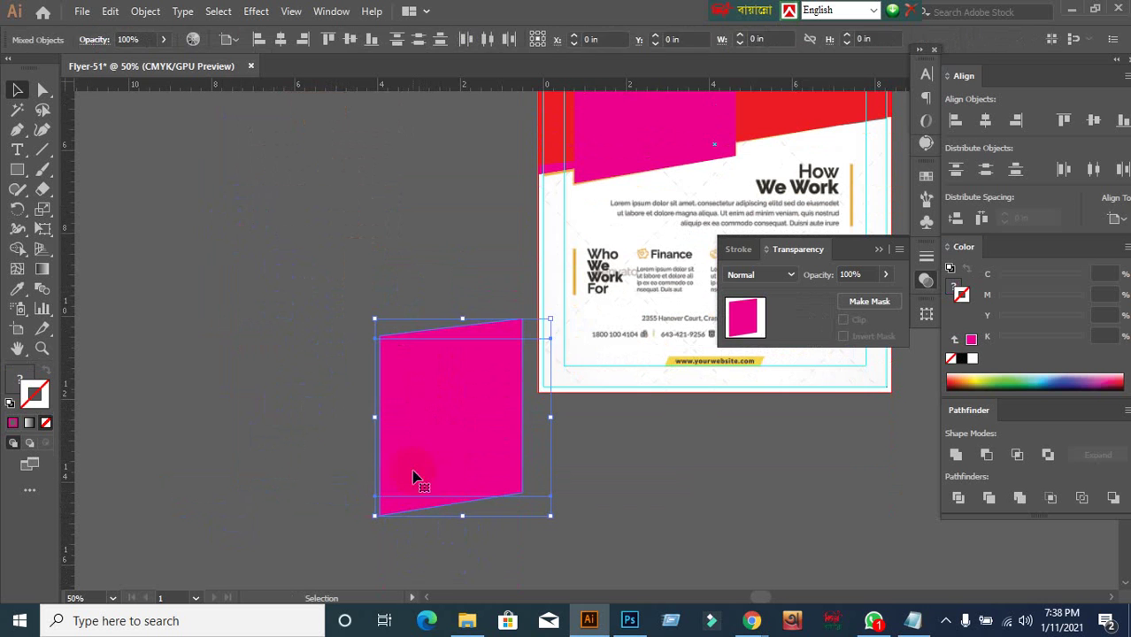
pyautogui.rightClick(409, 467)
pyautogui.click(481, 336)
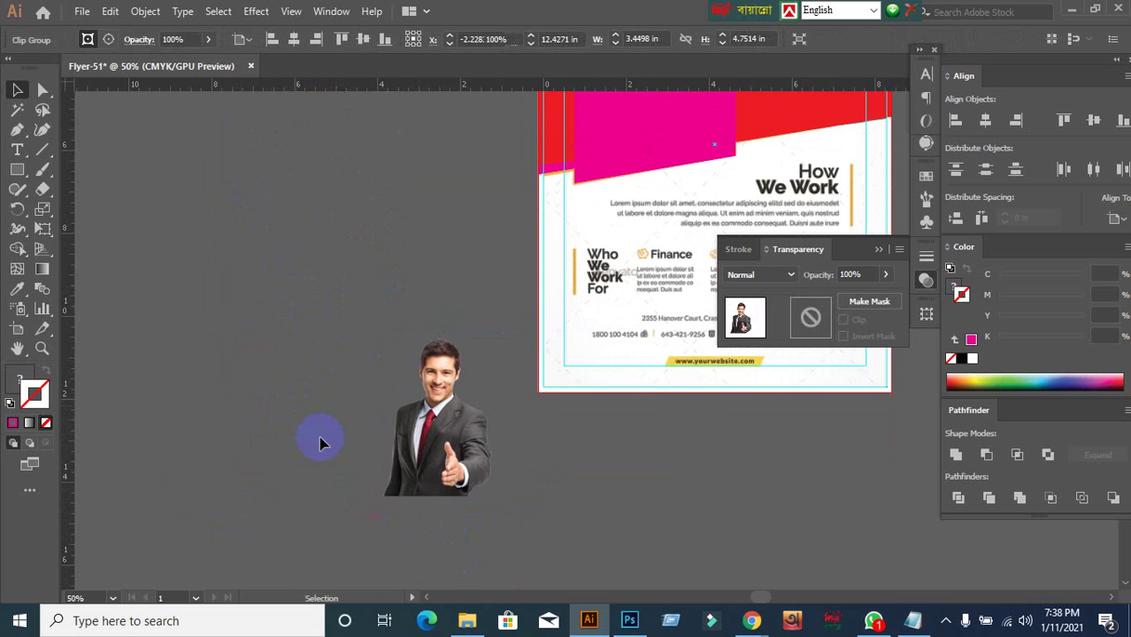
pyautogui.click(549, 472)
pyautogui.hotkey('ctrl', 'z')
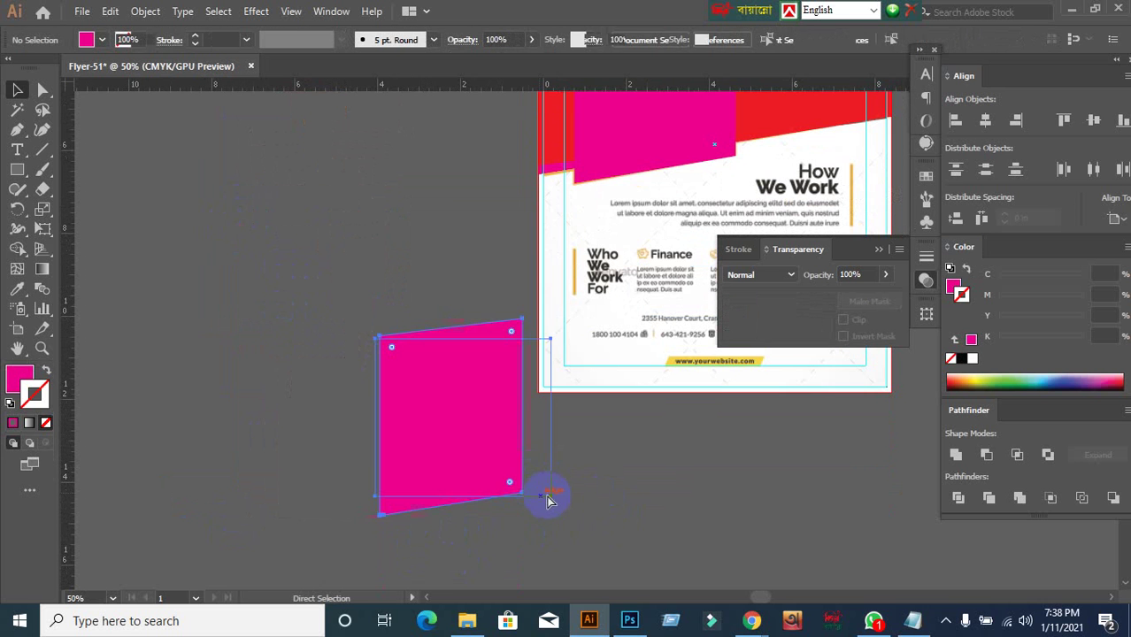
# - Paste the businessman photo in back with Ctrl+B
pyautogui.click(620, 505)
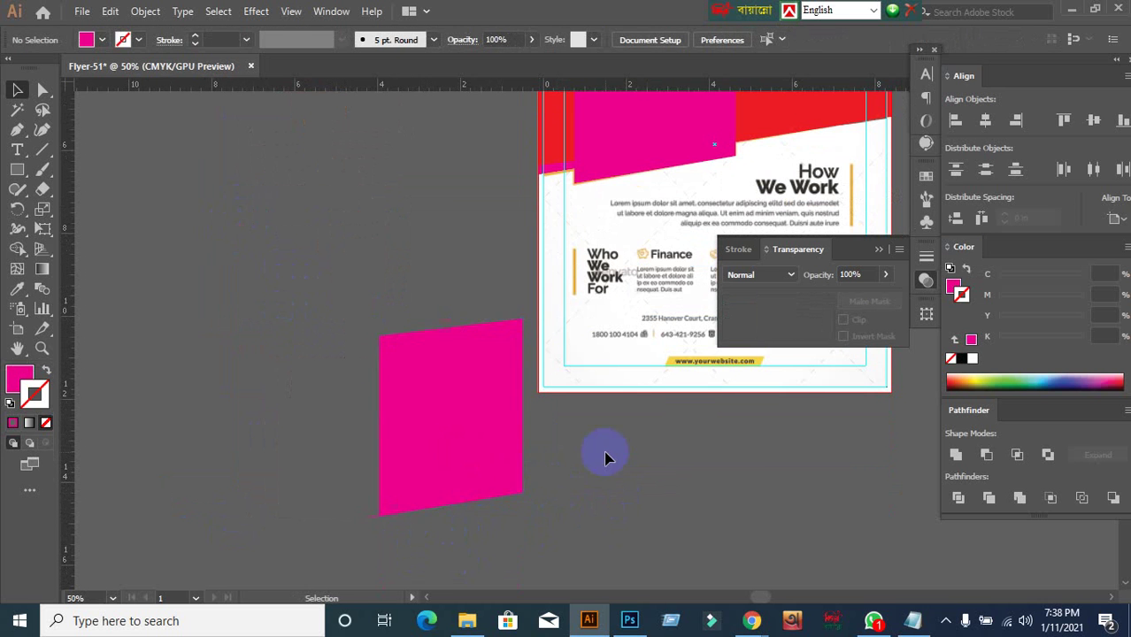
pyautogui.scroll(2, 606, 455)
pyautogui.scroll(-3, 531, 460)
pyautogui.click(435, 469)
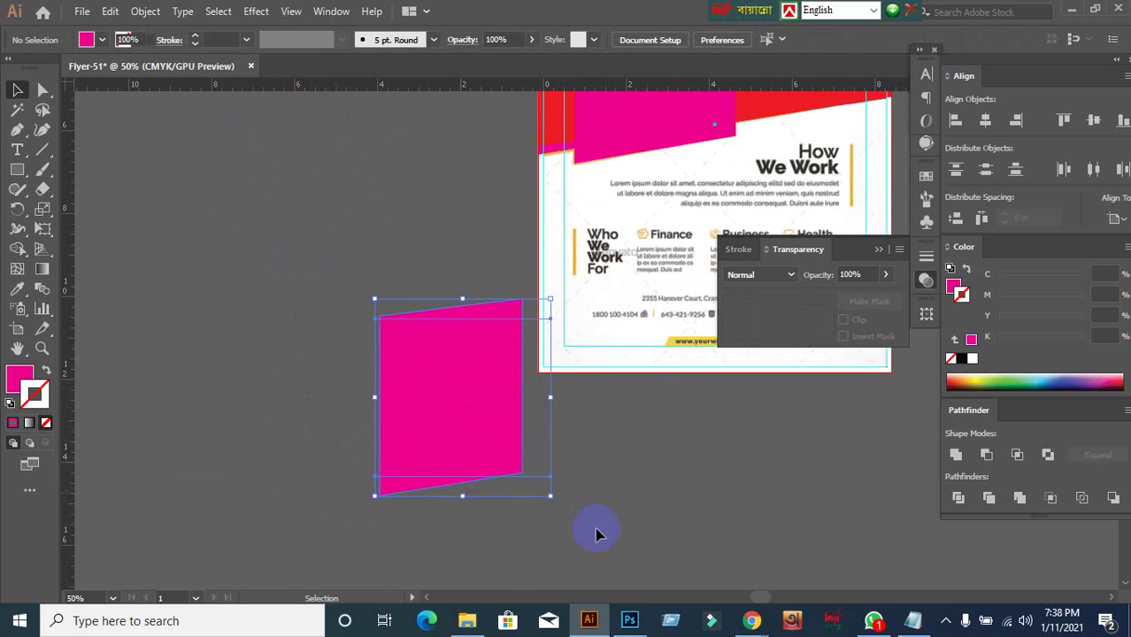
pyautogui.click(589, 520)
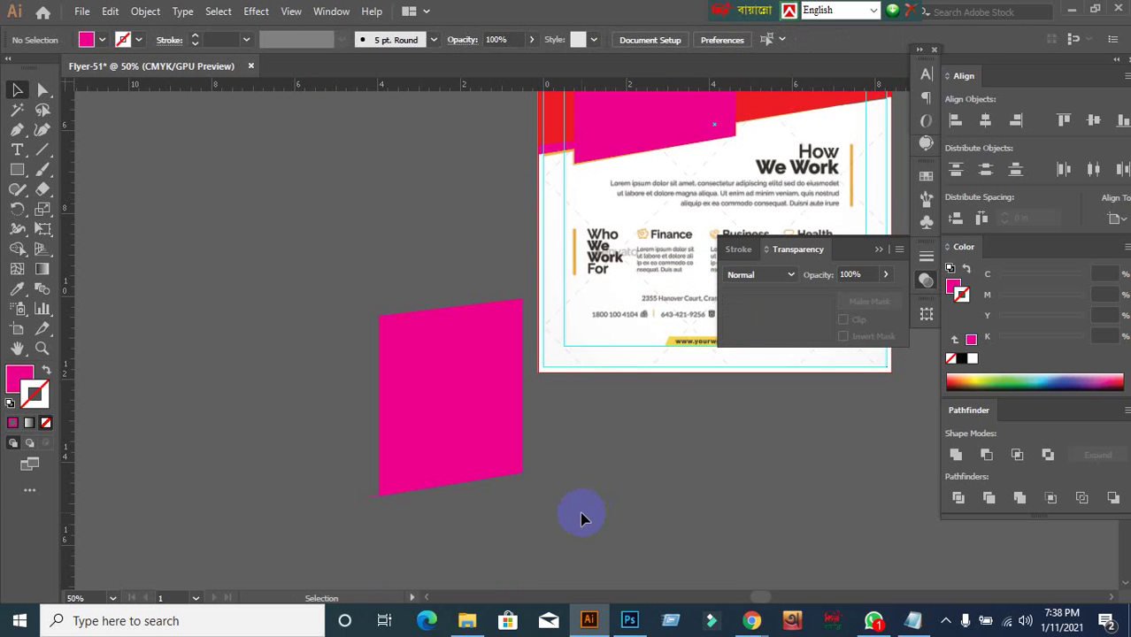
pyautogui.hotkey('ctrl', 'b')
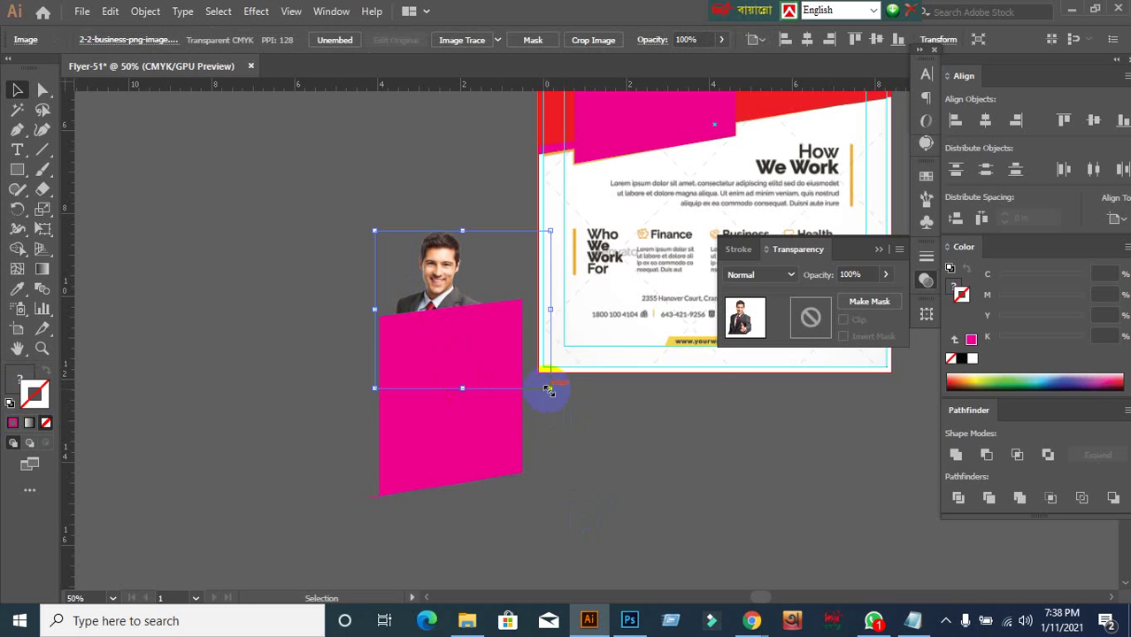
# - Resize the businessman photo and position it over the pink shape
pyautogui.moveTo(549, 390); pyautogui.dragTo(719, 541)
pyautogui.click(796, 502)
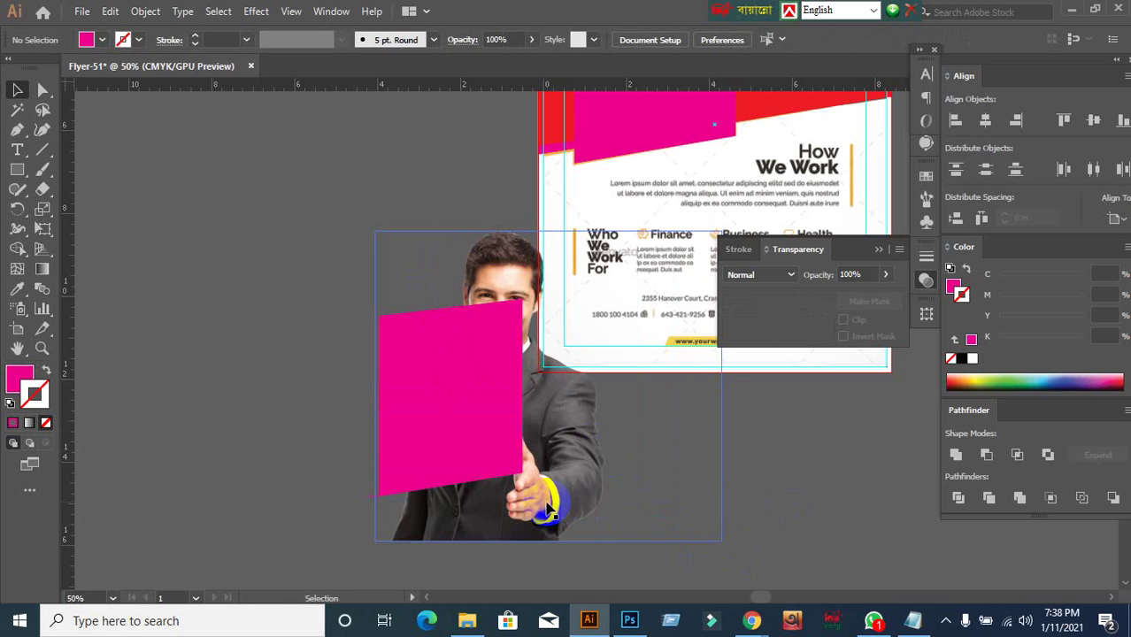
pyautogui.moveTo(549, 509); pyautogui.dragTo(502, 501)
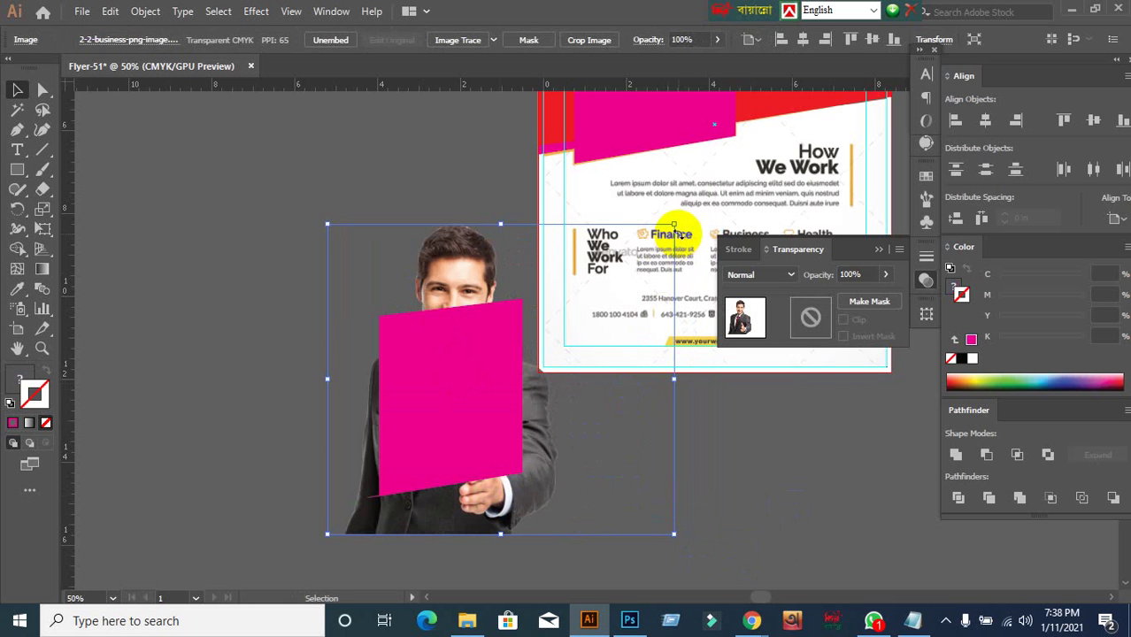
pyautogui.moveTo(675, 225)
pyautogui.mouseDown()
pyautogui.moveTo(615, 332)
pyautogui.moveTo(613, 317)
pyautogui.mouseUp()
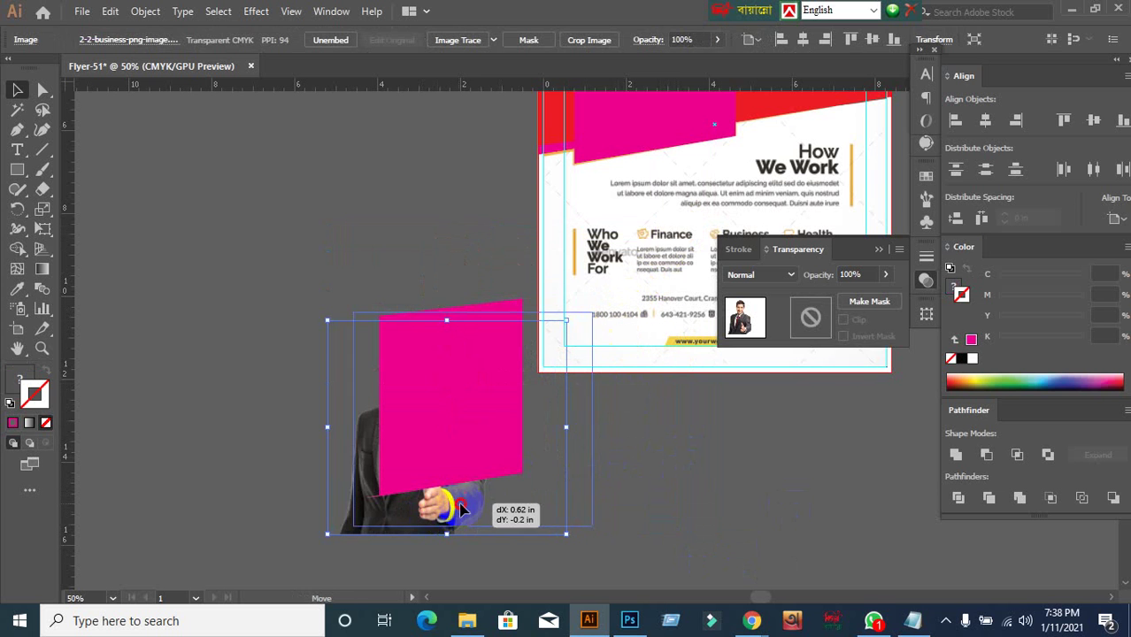
pyautogui.moveTo(467, 508); pyautogui.dragTo(466, 507)
pyautogui.click(715, 487)
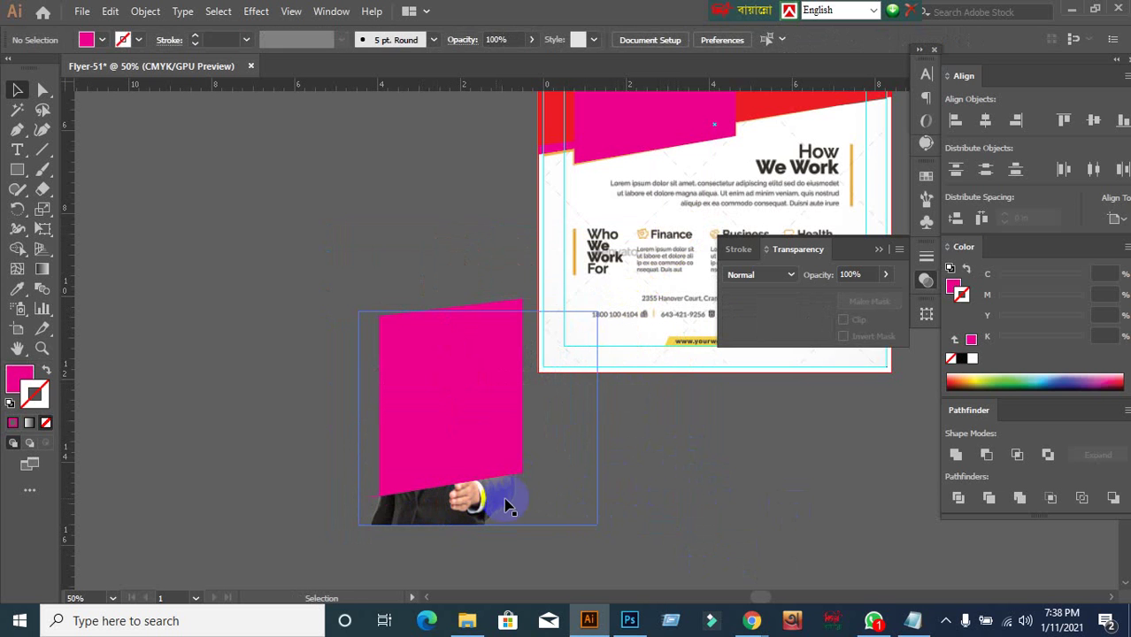
pyautogui.moveTo(470, 488); pyautogui.dragTo(479, 490)
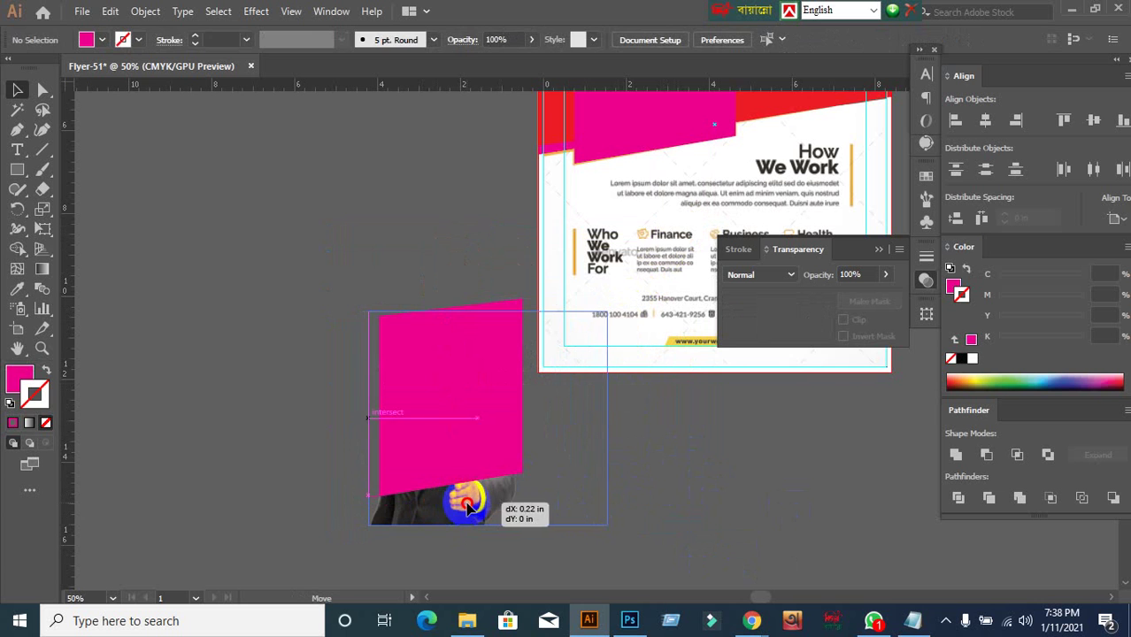
pyautogui.click(609, 530)
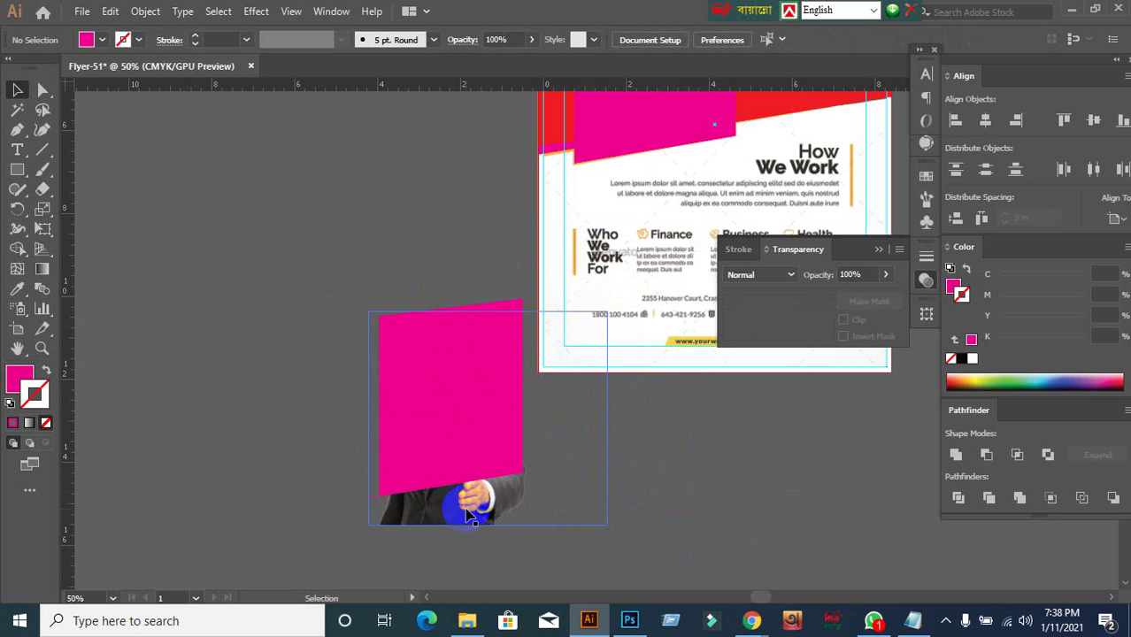
pyautogui.moveTo(470, 515); pyautogui.dragTo(464, 515)
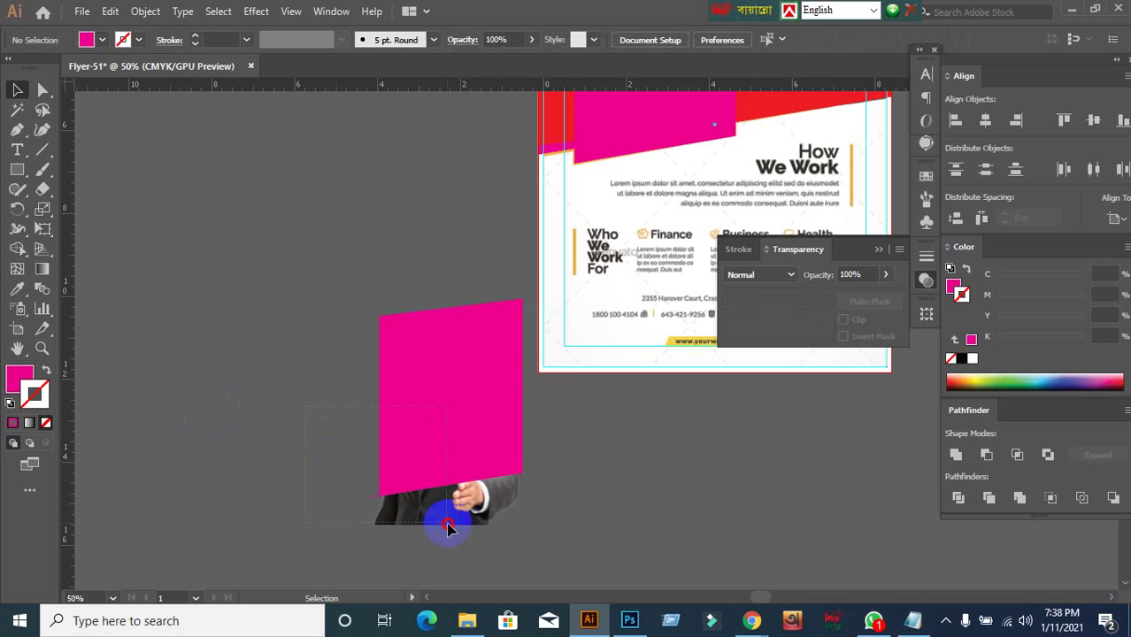
# - Make a clipping mask from the photo and the pink shape
pyautogui.moveTo(196, 418); pyautogui.dragTo(449, 519)
pyautogui.rightClick(420, 467)
pyautogui.click(487, 339)
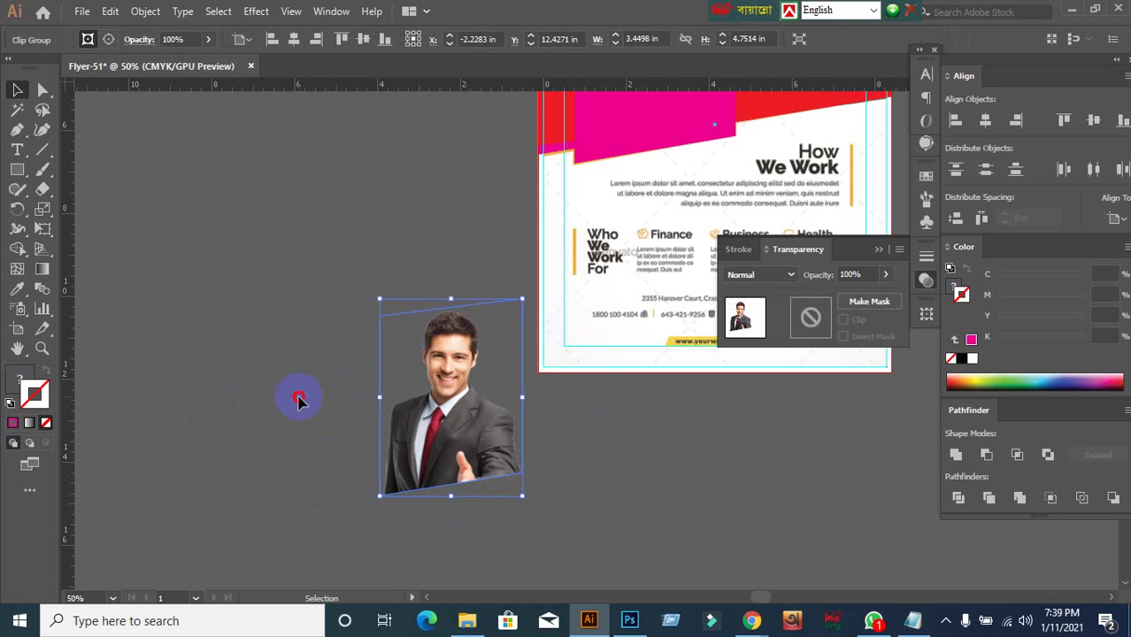
pyautogui.click(250, 445)
# - Move the clipped photo group up onto the flyer and enlarge it by a corner handle
pyautogui.click(414, 443)
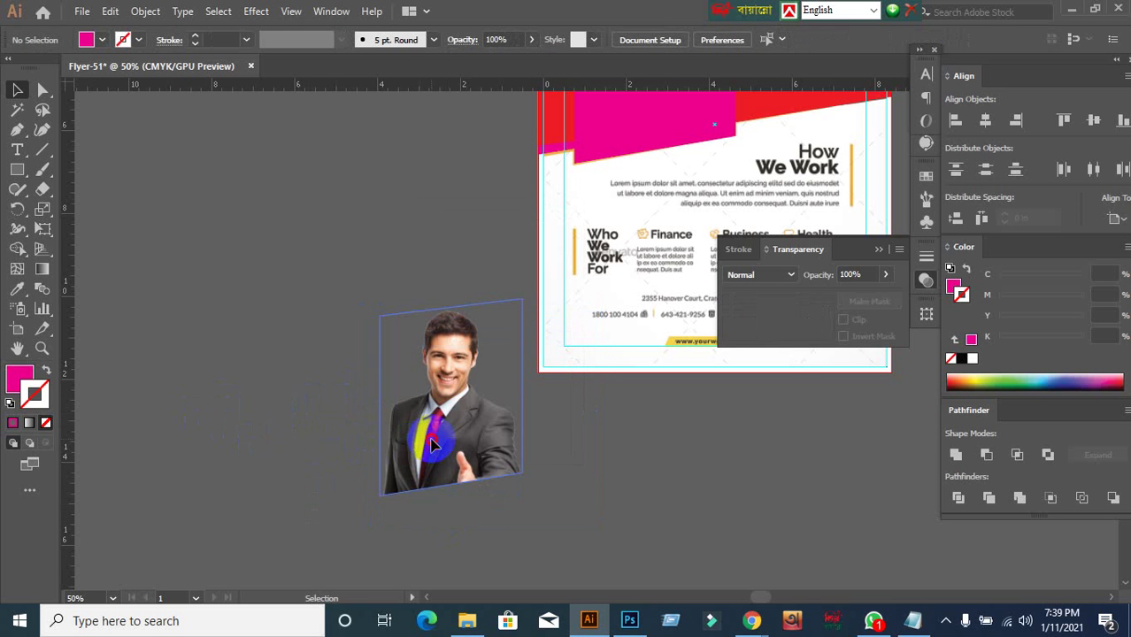
pyautogui.scroll(-2, 619, 420)
pyautogui.hscroll(3, 531, 434)
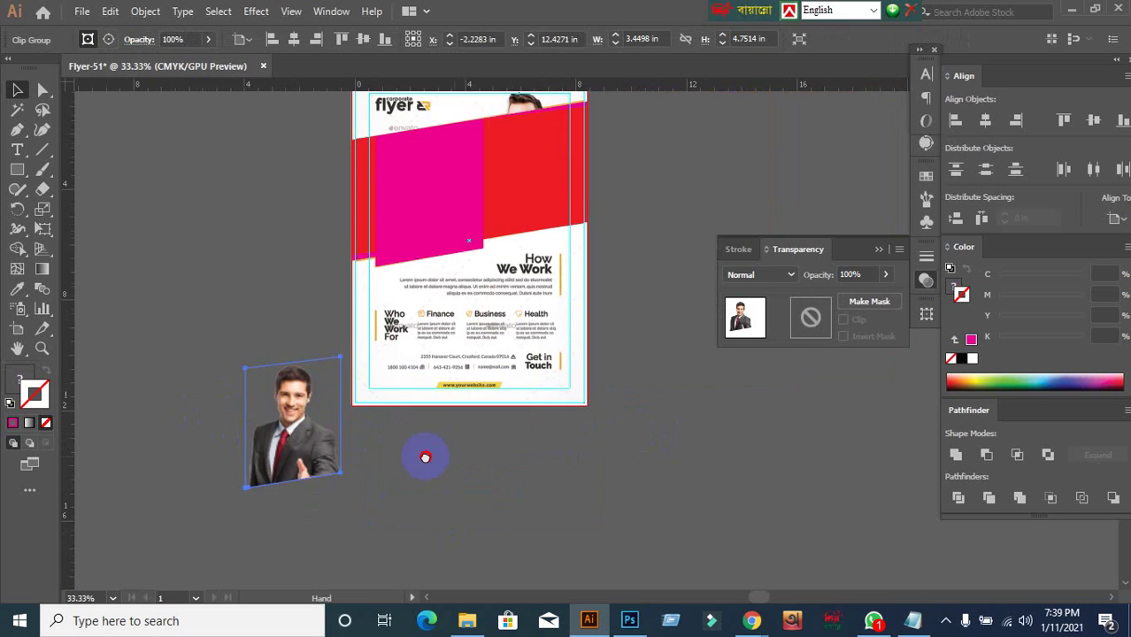
pyautogui.moveTo(241, 442)
pyautogui.mouseDown()
pyautogui.moveTo(422, 287)
pyautogui.moveTo(483, 205)
pyautogui.mouseUp()
pyautogui.scroll(1, 611, 194)
pyautogui.scroll(1, 601, 200)
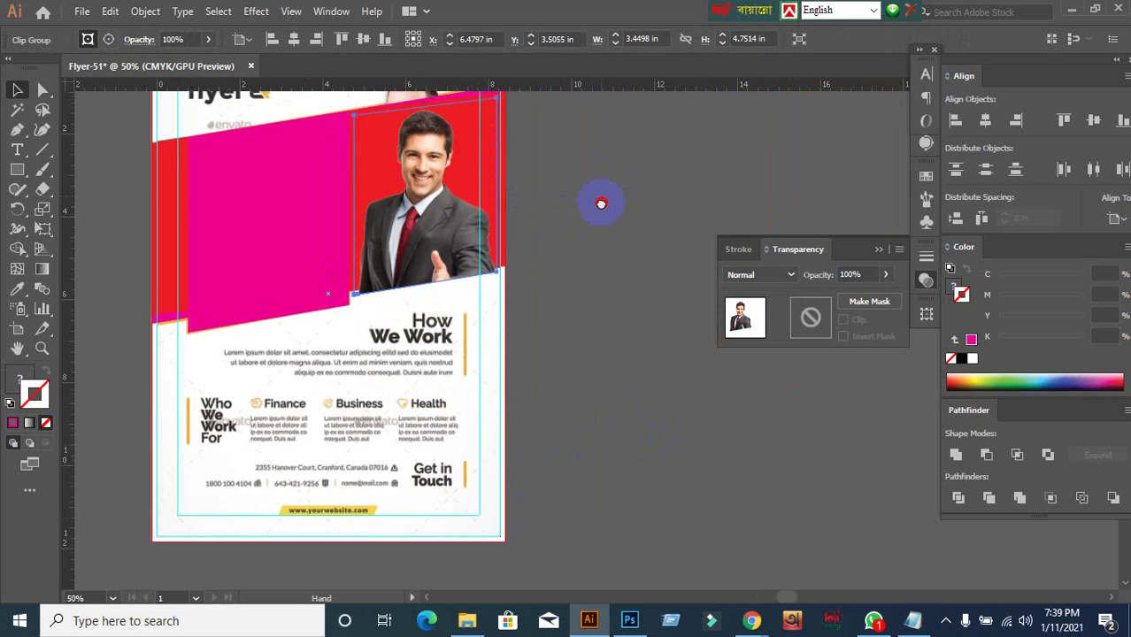
pyautogui.scroll(3, 548, 239)
pyautogui.moveTo(505, 179)
pyautogui.mouseDown()
pyautogui.moveTo(580, 114)
pyautogui.moveTo(565, 97)
pyautogui.mouseUp()
pyautogui.click(619, 215)
pyautogui.scroll(-1, 621, 237)
pyautogui.scroll(2, 599, 293)
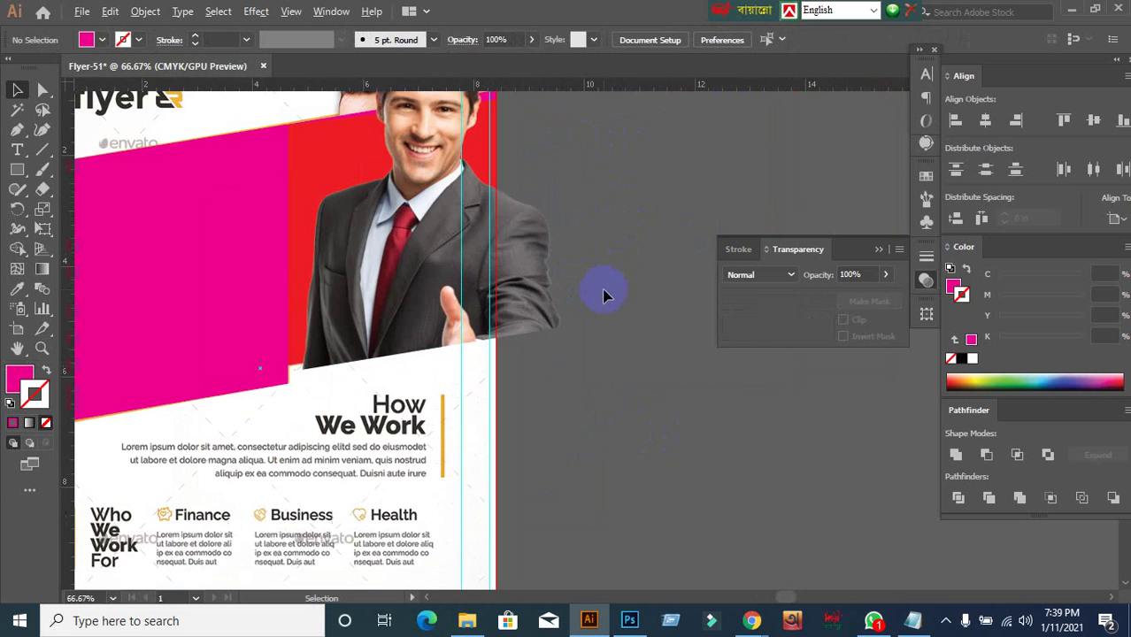
pyautogui.scroll(-1, 637, 293)
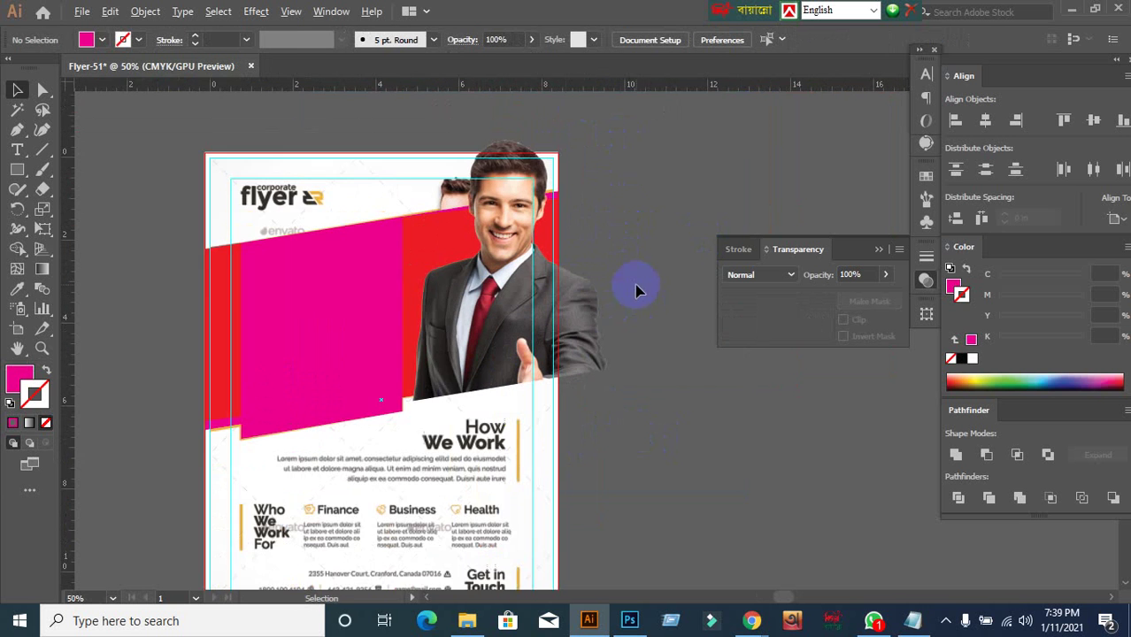
pyautogui.scroll(-1, 654, 418)
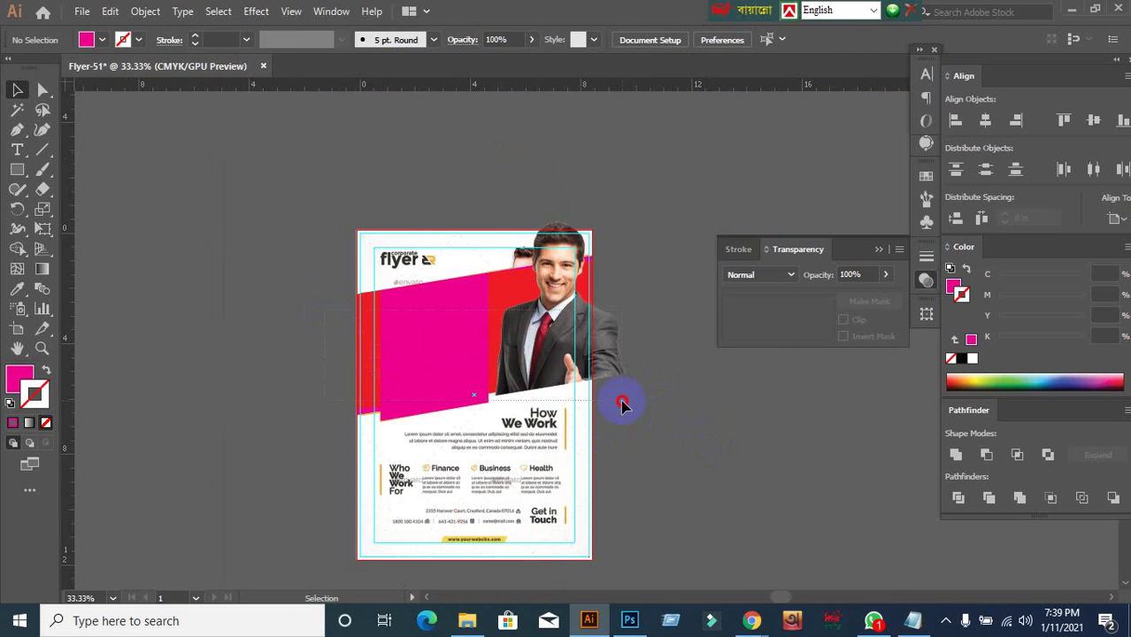
# - Move the band and photo group left off the page and reposition the businessman over the band
pyautogui.moveTo(622, 404); pyautogui.dragTo(395, 407)
pyautogui.hscroll(-2, 437, 470)
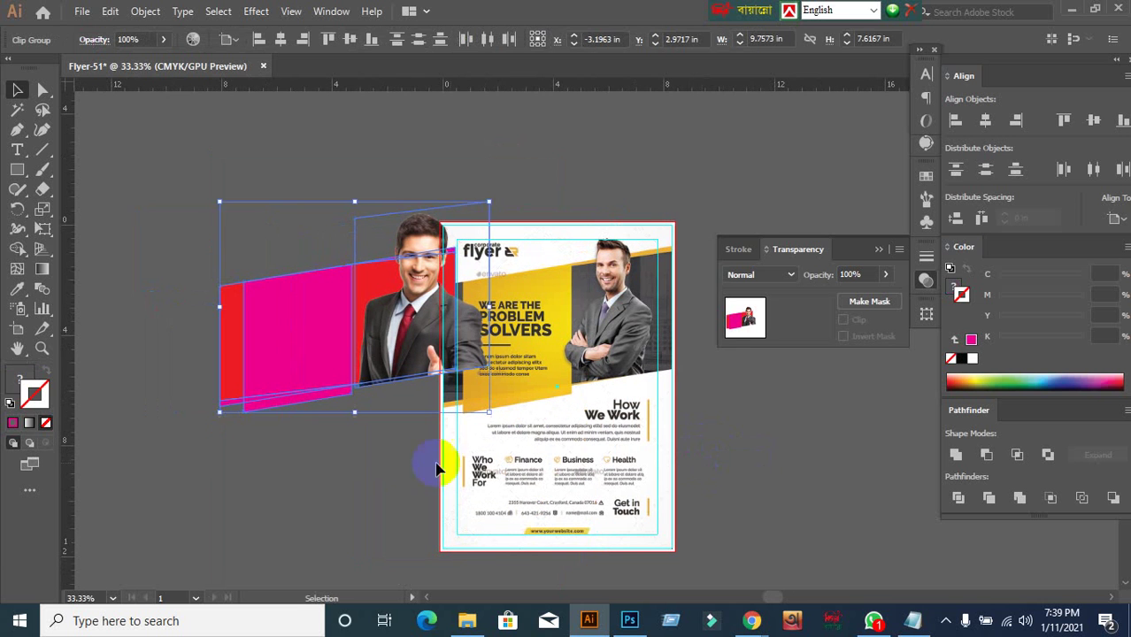
pyautogui.moveTo(375, 343); pyautogui.dragTo(317, 343)
pyautogui.click(301, 469)
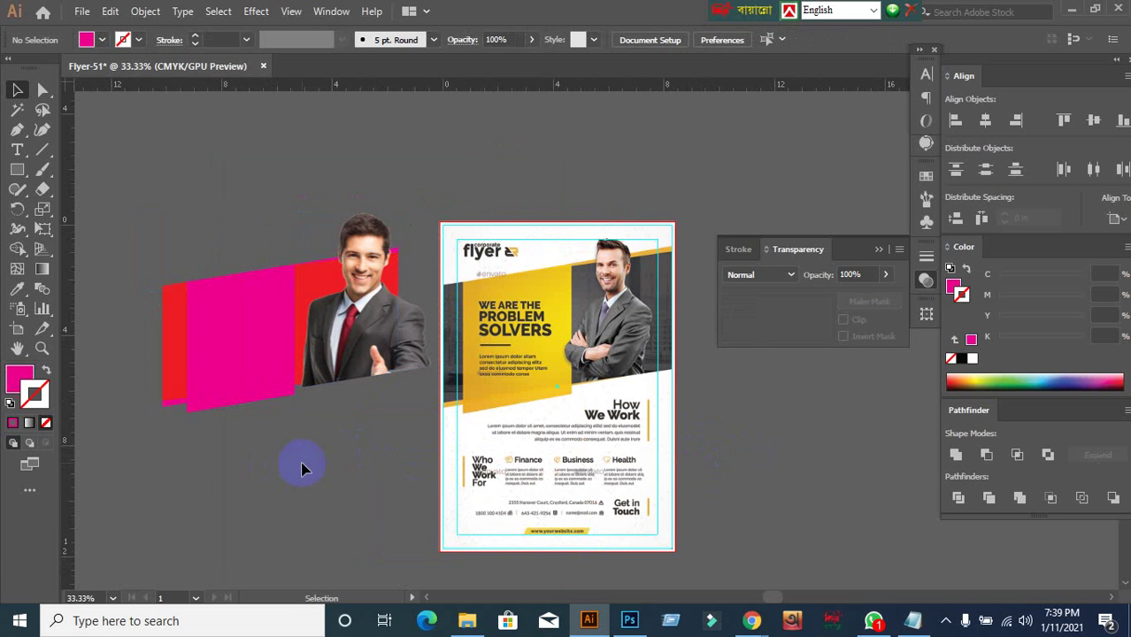
pyautogui.moveTo(401, 356); pyautogui.dragTo(382, 350)
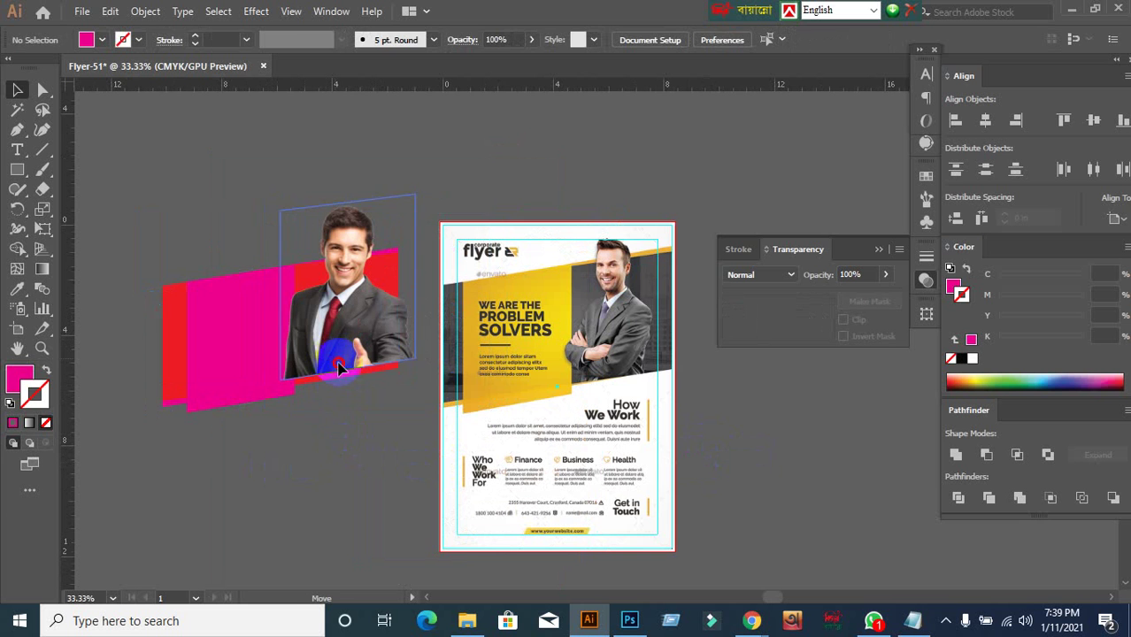
pyautogui.moveTo(336, 392); pyautogui.dragTo(416, 382)
pyautogui.click(357, 365)
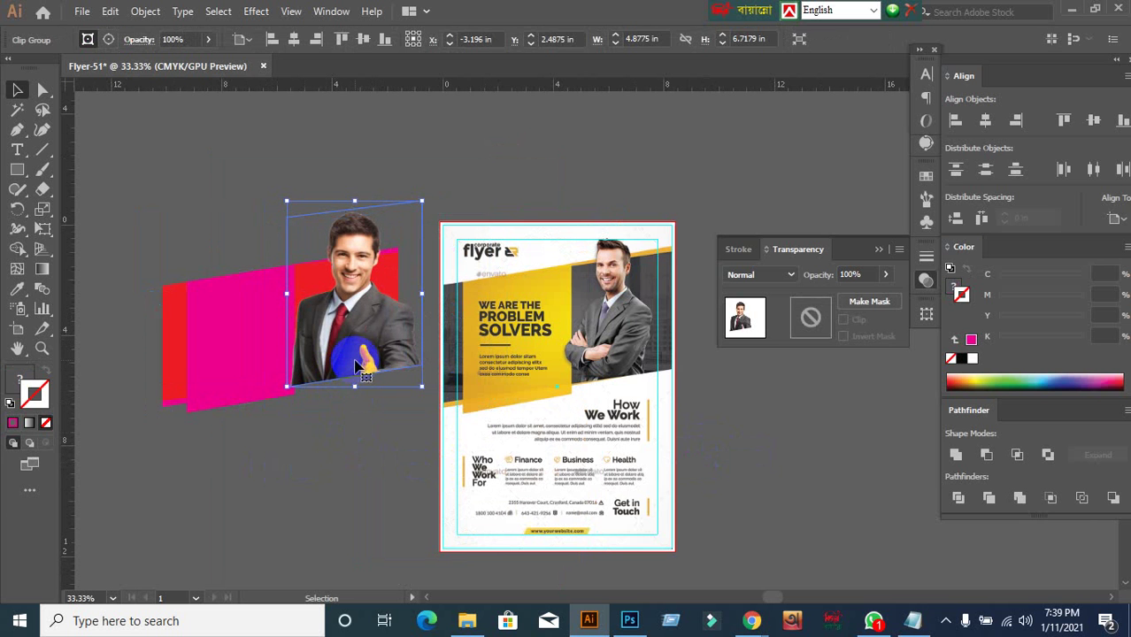
pyautogui.click(356, 430)
pyautogui.scroll(1, 376, 367)
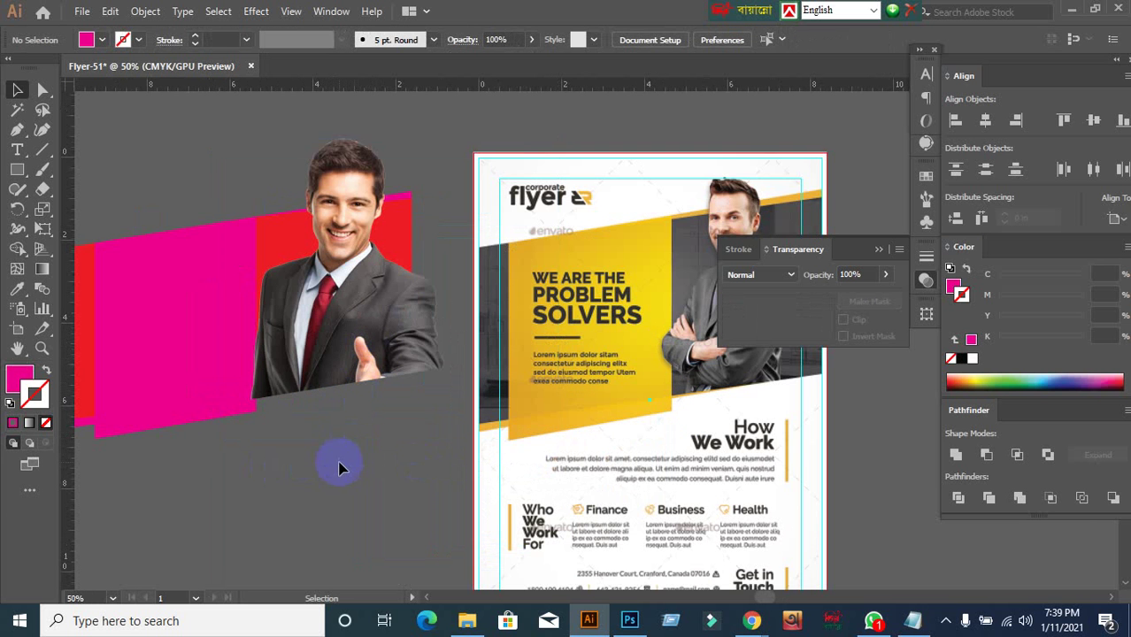
pyautogui.click(343, 354)
# - Enter the clip group's isolation mode and shrink the photo inside to about 7 × 6.31 in
pyautogui.doubleClick(347, 356)
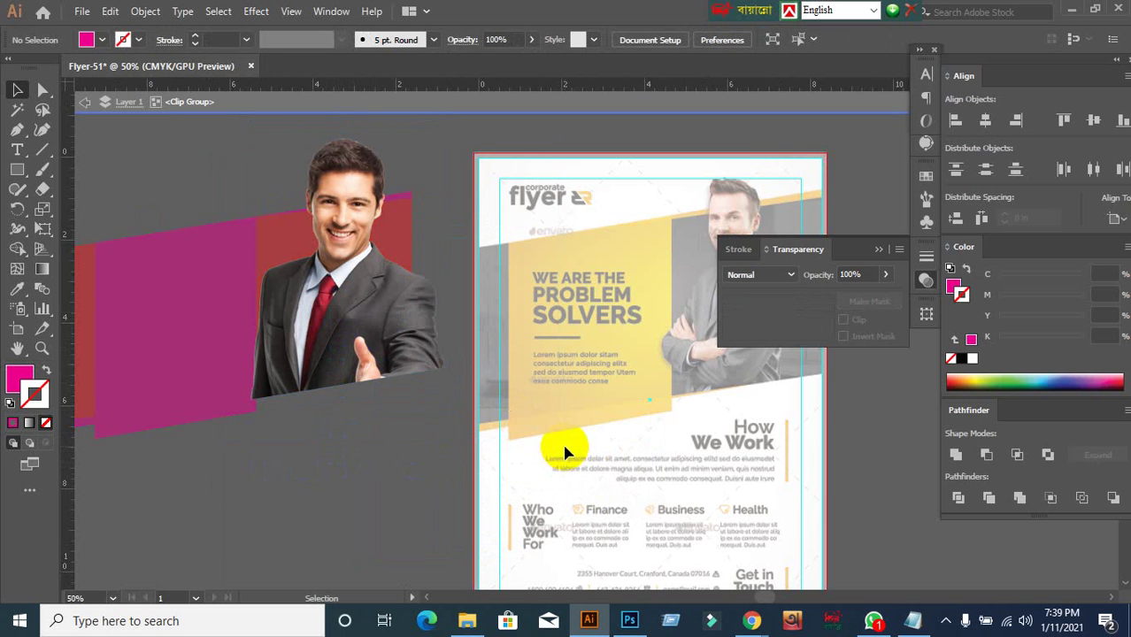
pyautogui.moveTo(563, 447); pyautogui.dragTo(398, 459)
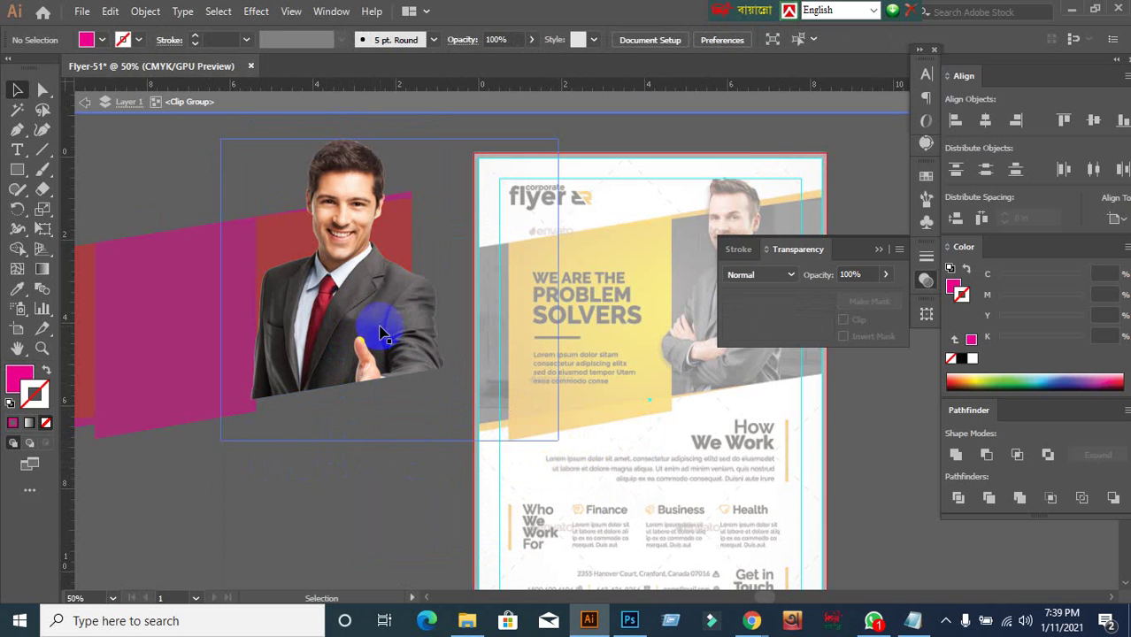
pyautogui.click(396, 443)
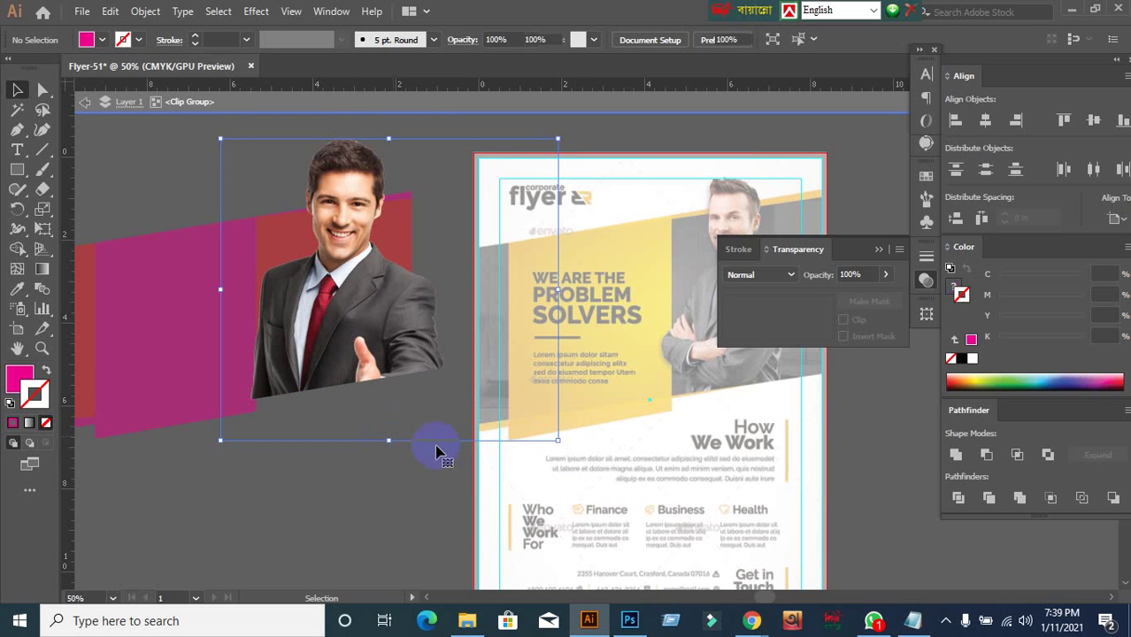
pyautogui.moveTo(559, 440); pyautogui.dragTo(525, 414)
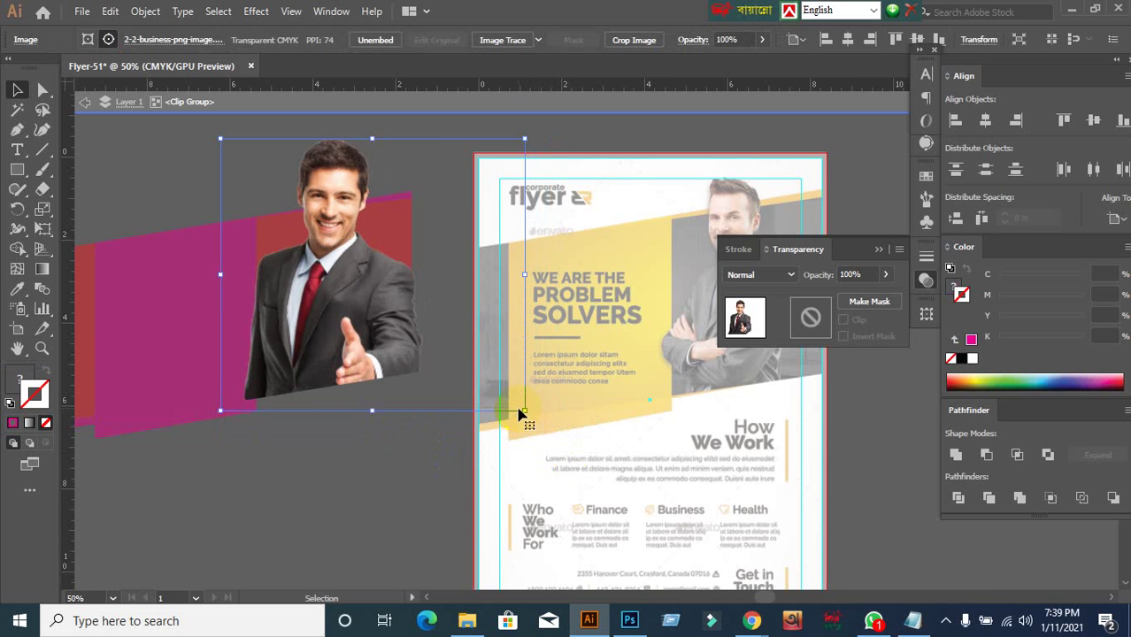
pyautogui.moveTo(522, 410); pyautogui.dragTo(515, 400)
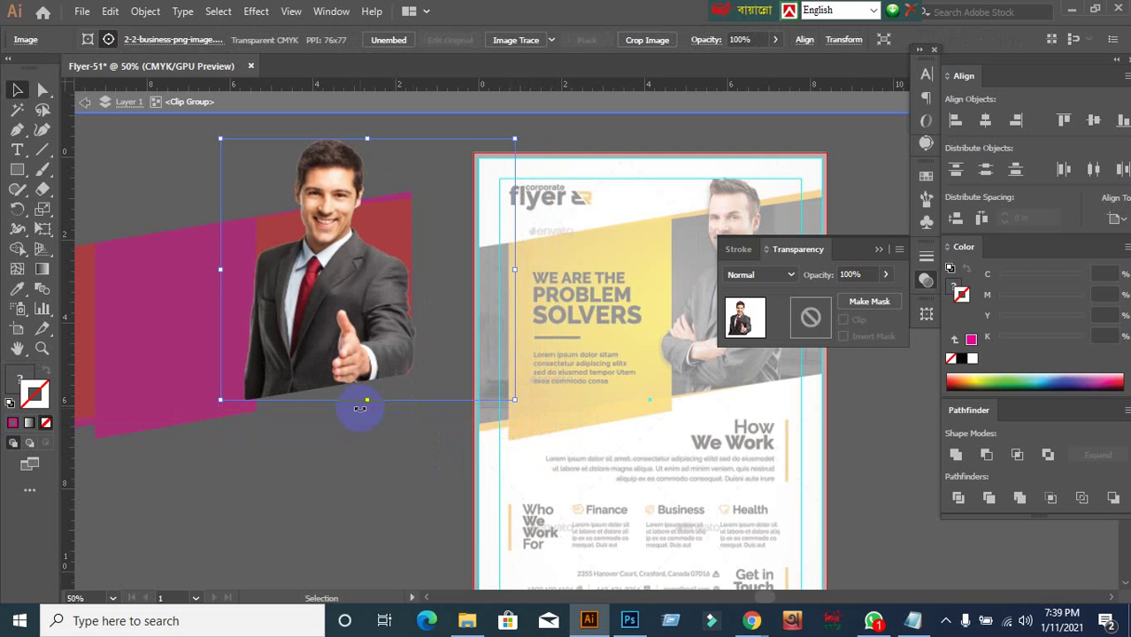
pyautogui.moveTo(221, 400); pyautogui.dragTo(222, 401)
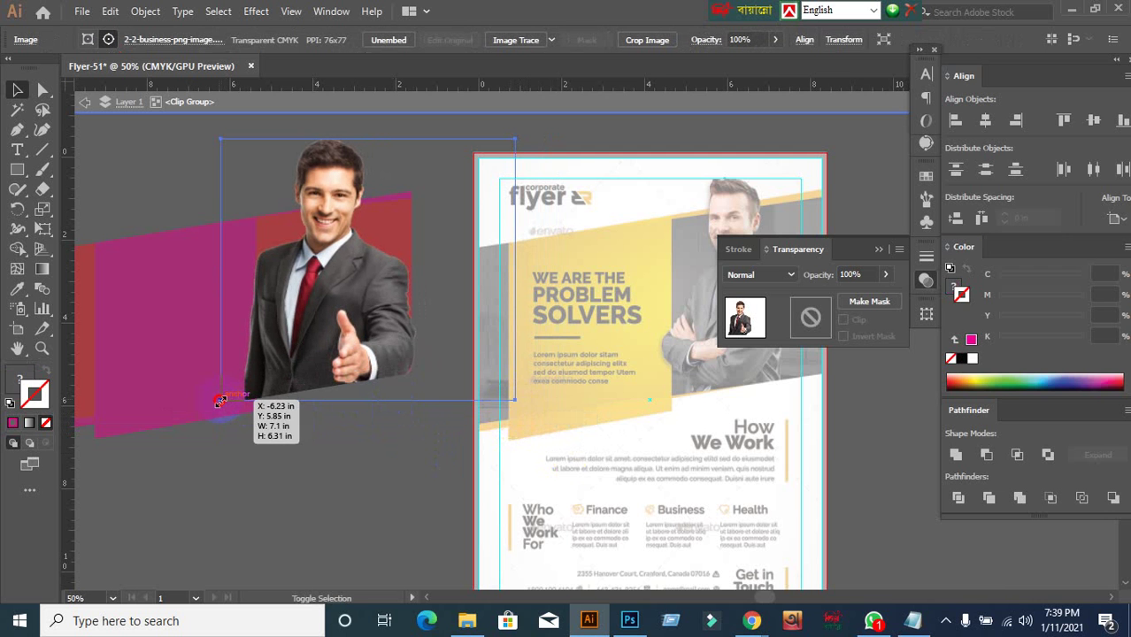
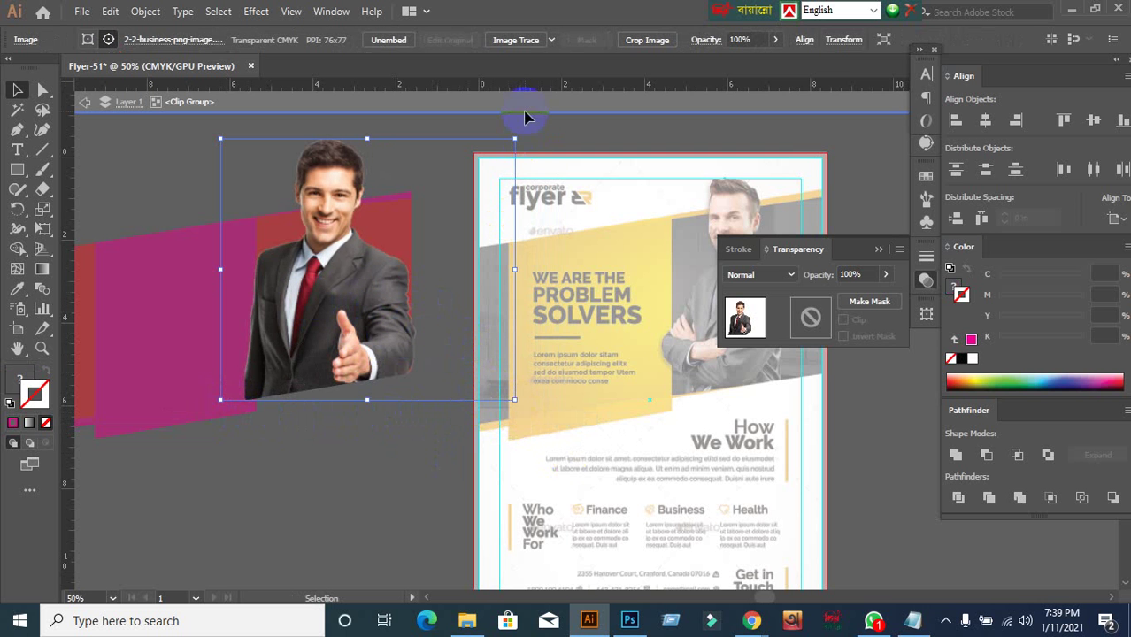
# - Select the man photo's clip group, undoing an accidental enlargement and leaving isolation mode
pyautogui.doubleClick(436, 232)
pyautogui.click(315, 314)
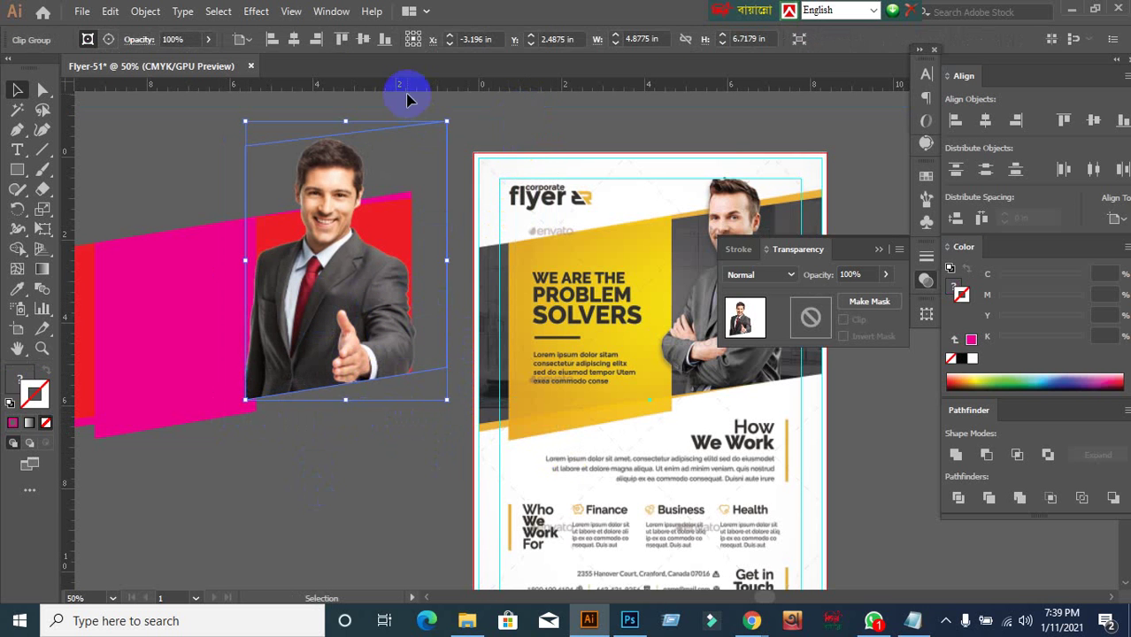
pyautogui.moveTo(447, 123); pyautogui.dragTo(533, 58)
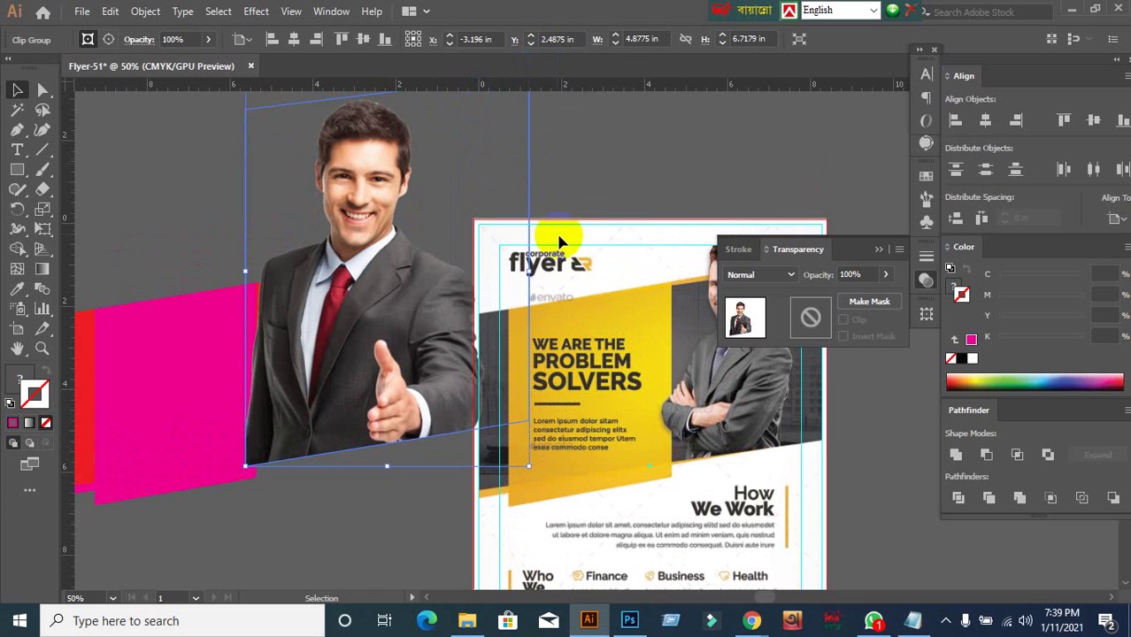
pyautogui.click(423, 393)
pyautogui.hotkey('ctrl', 'z')
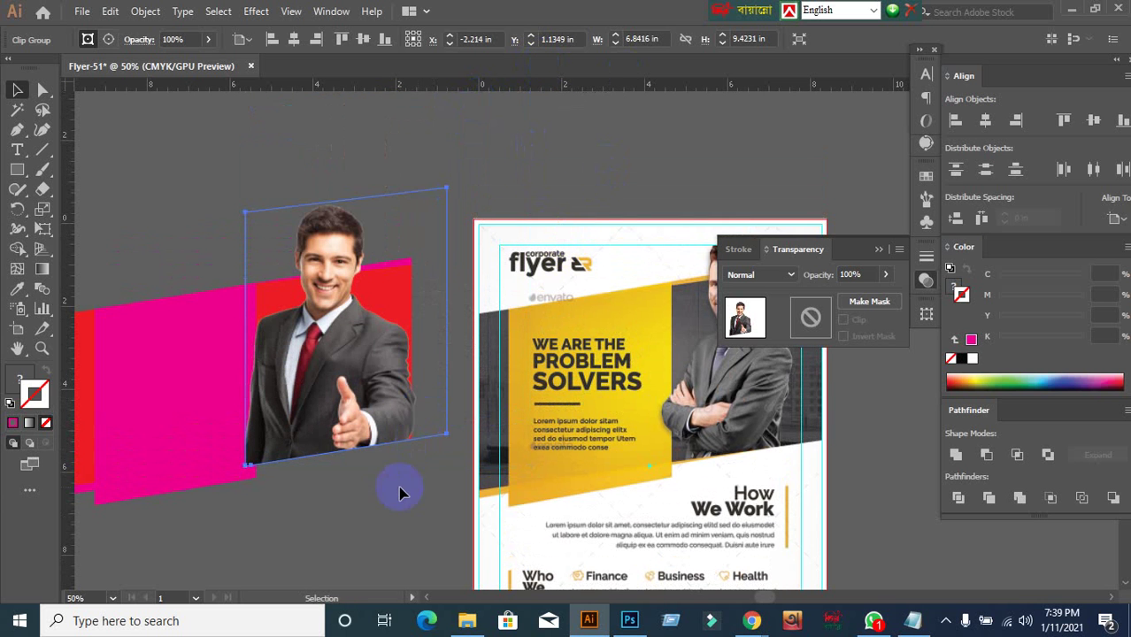
pyautogui.click(361, 362)
pyautogui.moveTo(449, 191); pyautogui.dragTo(505, 157)
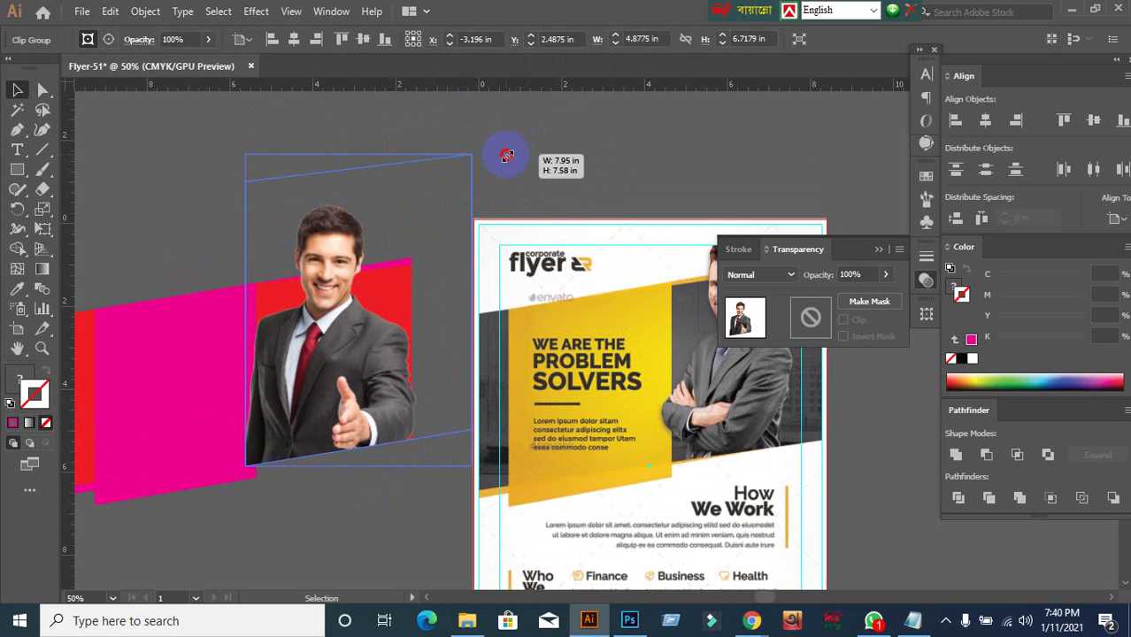
pyautogui.click(303, 373)
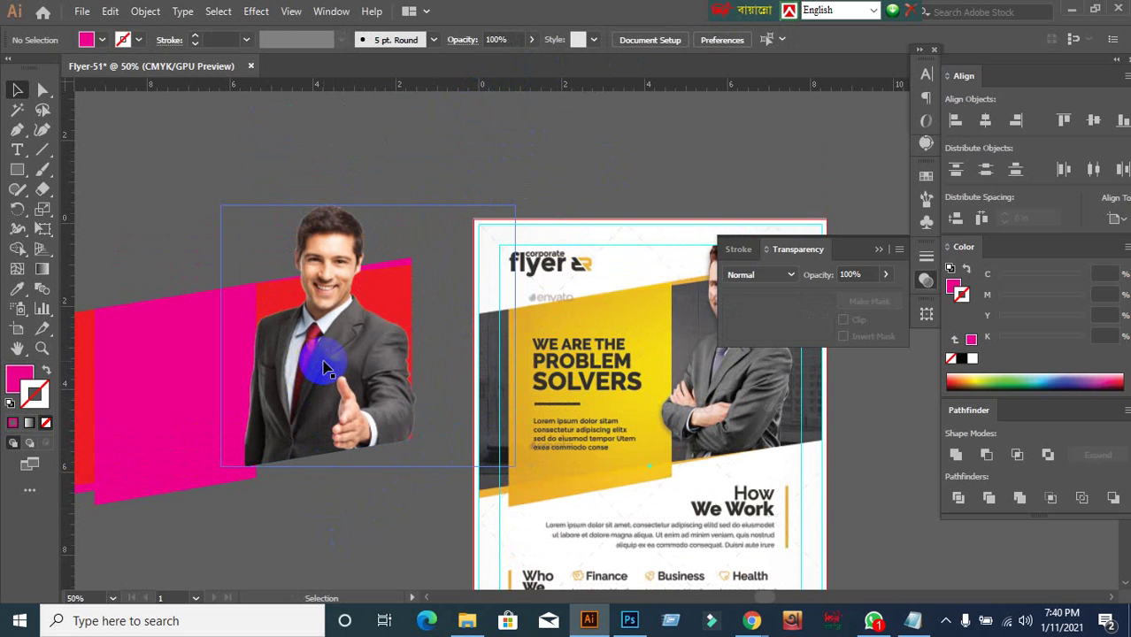
pyautogui.doubleClick(325, 367)
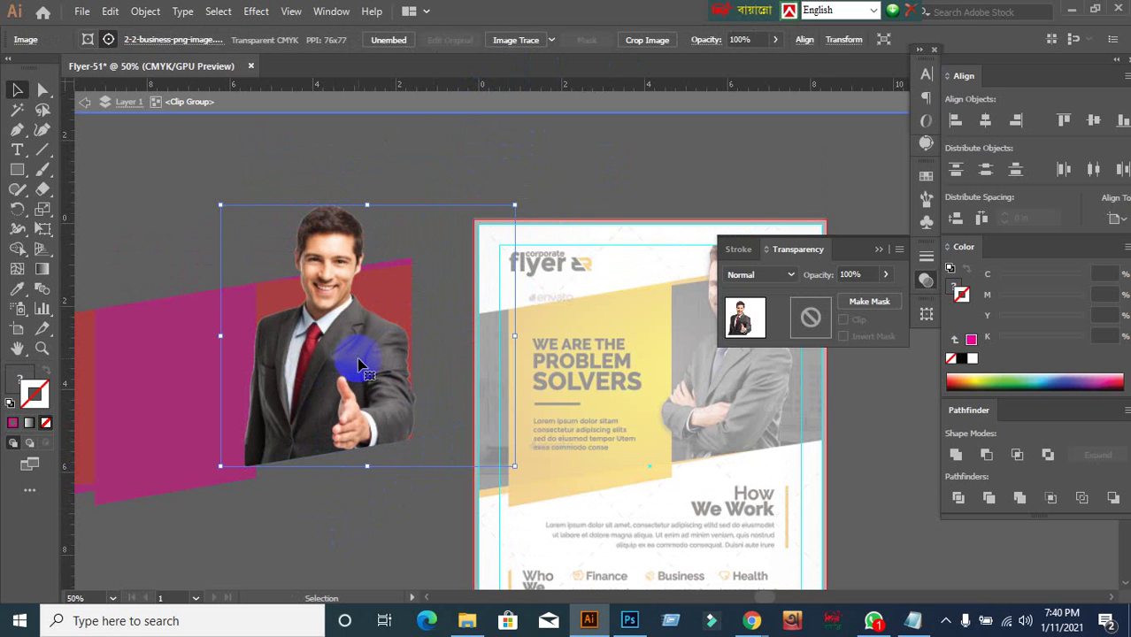
pyautogui.click(442, 110)
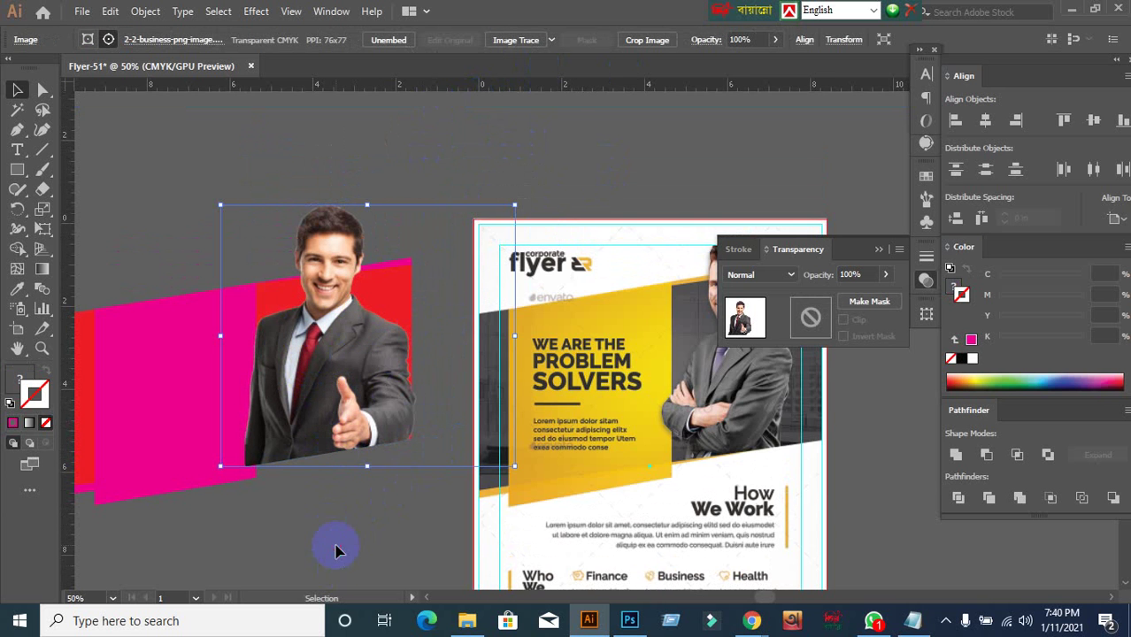
pyautogui.click(336, 549)
# - Shrink the man photo from its corner and lower it onto the slanted red edge
pyautogui.click(355, 412)
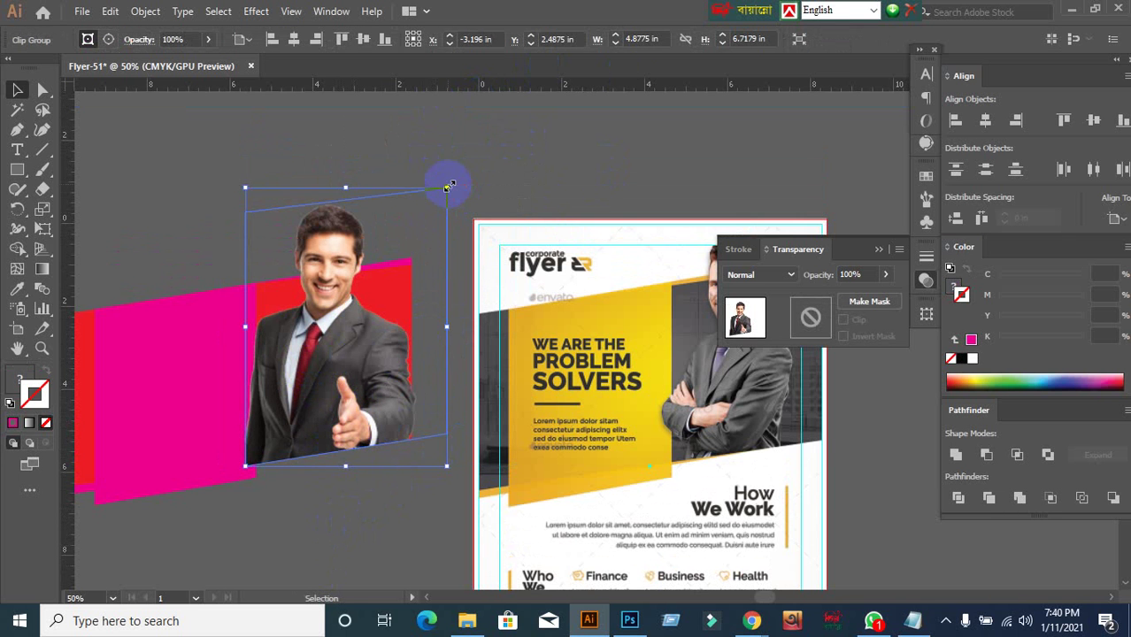
pyautogui.moveTo(448, 187)
pyautogui.mouseDown()
pyautogui.moveTo(427, 201)
pyautogui.moveTo(416, 232)
pyautogui.mouseUp()
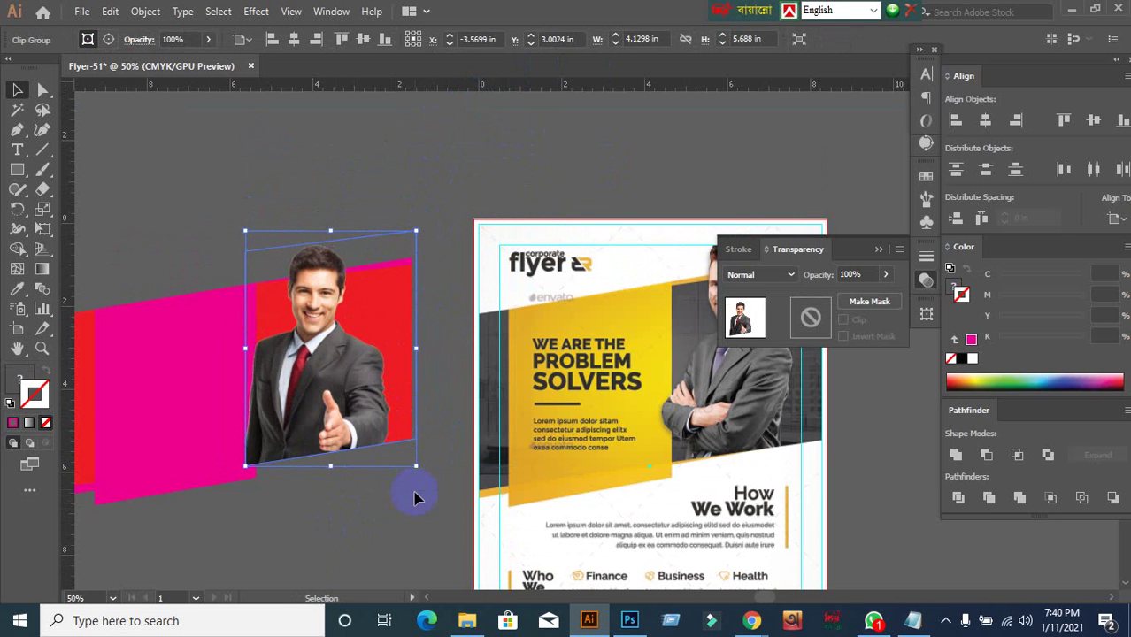
pyautogui.moveTo(382, 515); pyautogui.dragTo(322, 478)
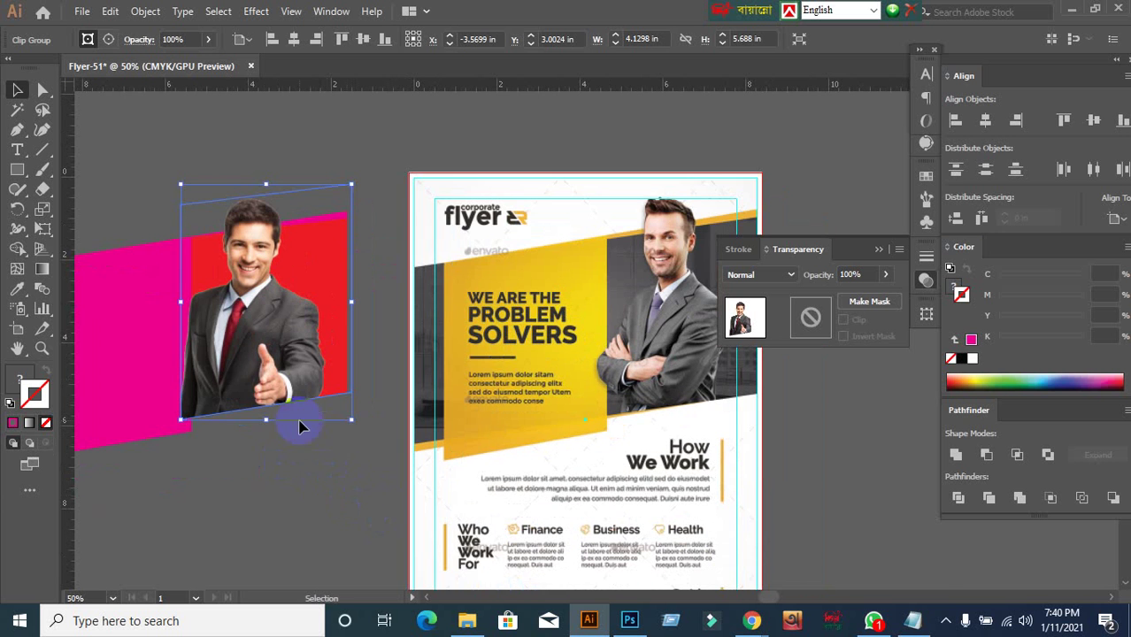
pyautogui.moveTo(299, 427); pyautogui.dragTo(316, 428)
pyautogui.scroll(1, 202, 462)
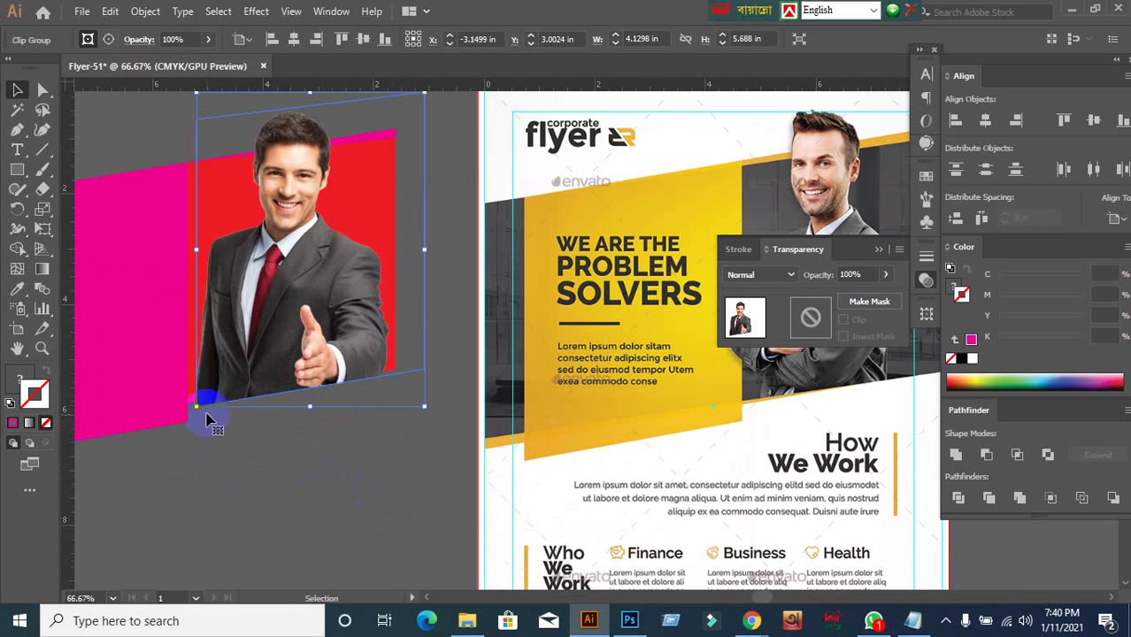
pyautogui.moveTo(223, 375); pyautogui.dragTo(214, 356)
pyautogui.scroll(2, 198, 426)
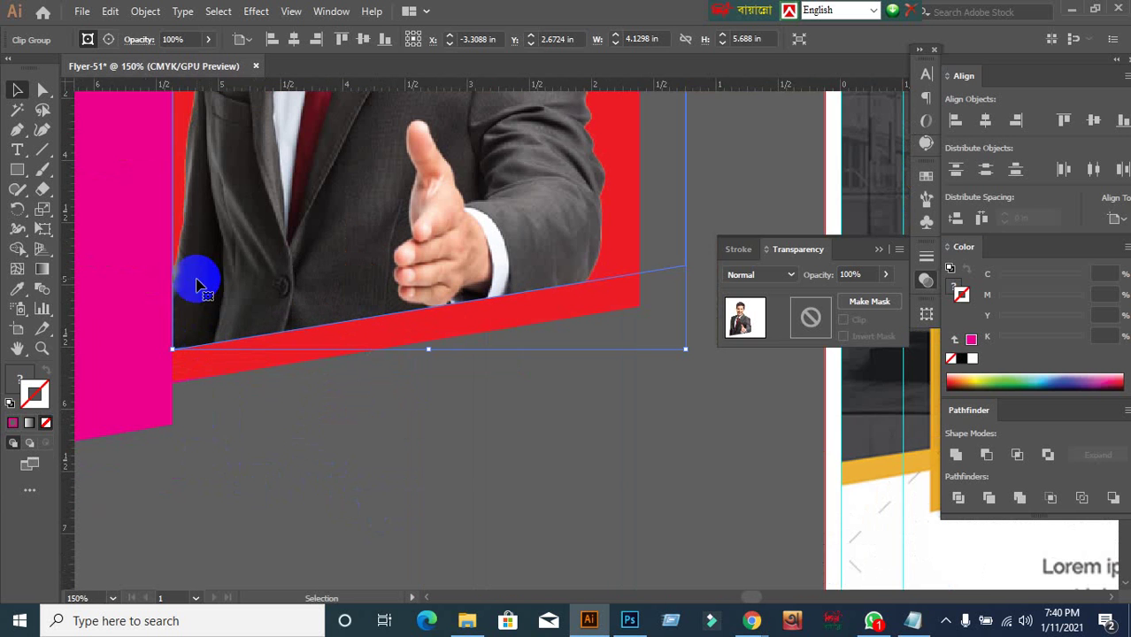
pyautogui.moveTo(210, 308); pyautogui.dragTo(215, 333)
pyautogui.scroll(-1, 272, 472)
pyautogui.scroll(-2, 272, 471)
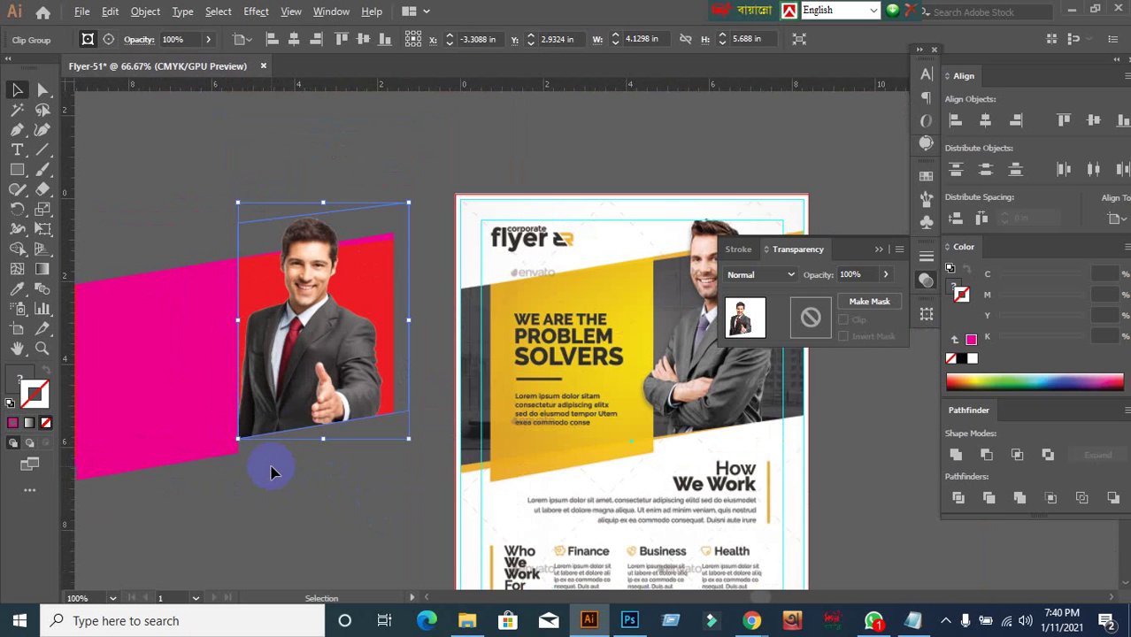
pyautogui.scroll(1, 273, 473)
# - Tweak the slanted bottom edge of the man photo's clipping shape
pyautogui.click(310, 496)
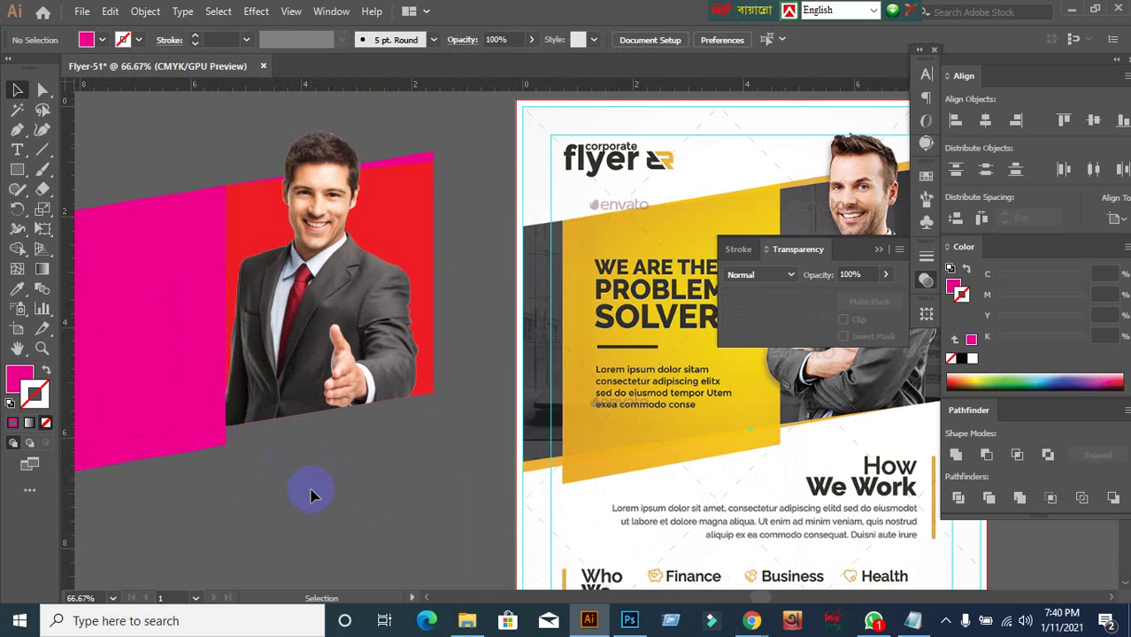
pyautogui.scroll(4, 306, 452)
pyautogui.moveTo(196, 279); pyautogui.dragTo(194, 280)
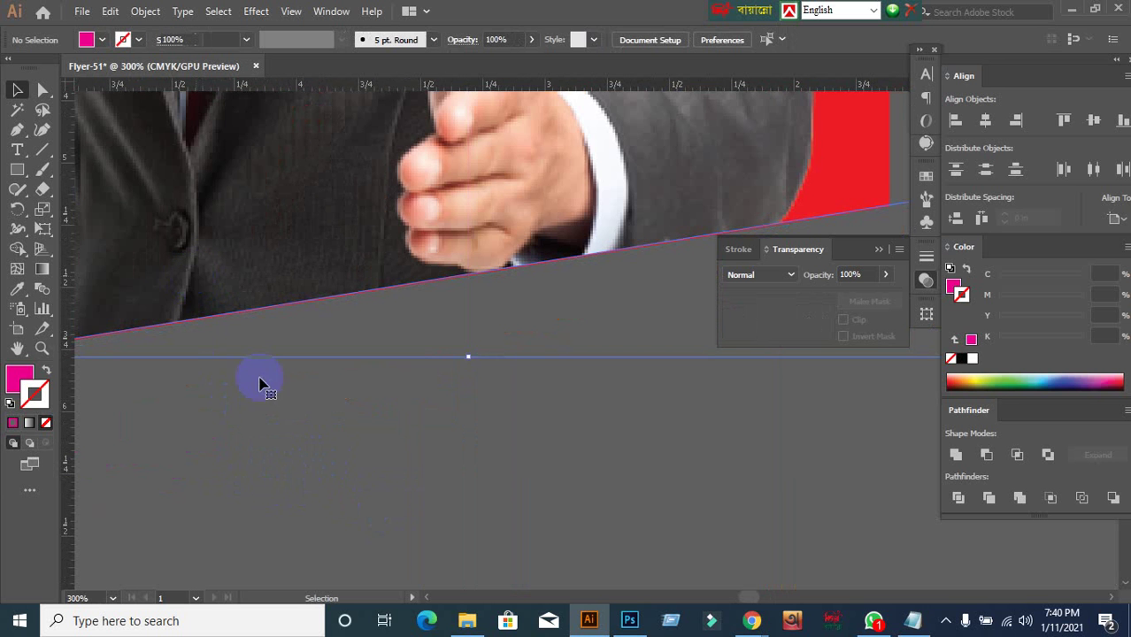
pyautogui.click(270, 445)
pyautogui.scroll(-3, 270, 445)
pyautogui.scroll(-1, 270, 444)
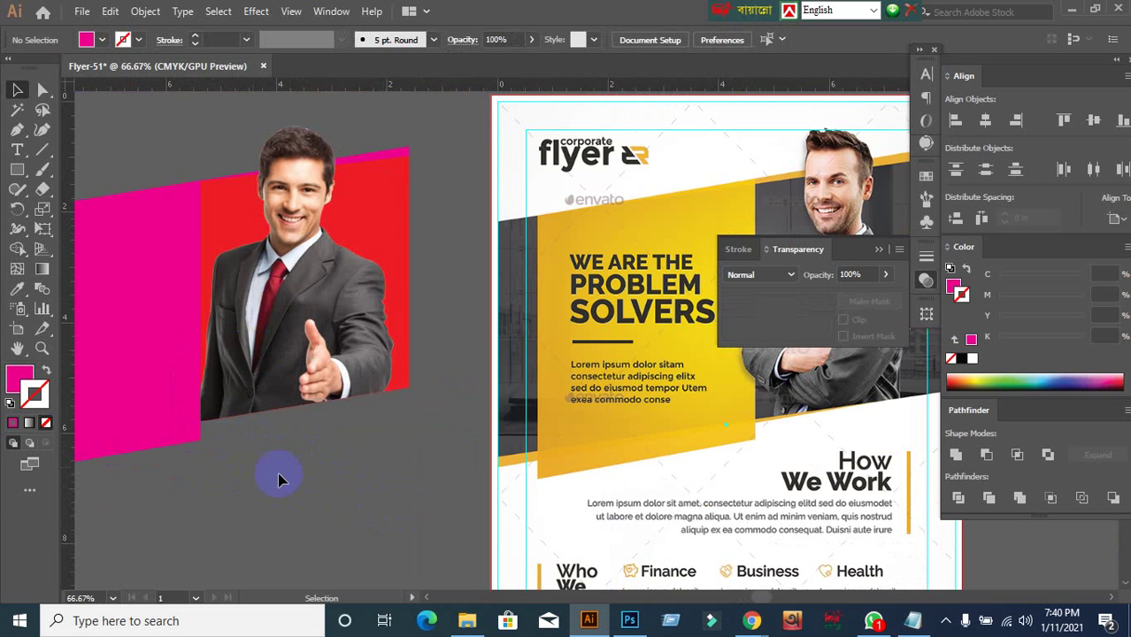
pyautogui.scroll(-1, 303, 530)
pyautogui.moveTo(303, 530); pyautogui.dragTo(344, 465)
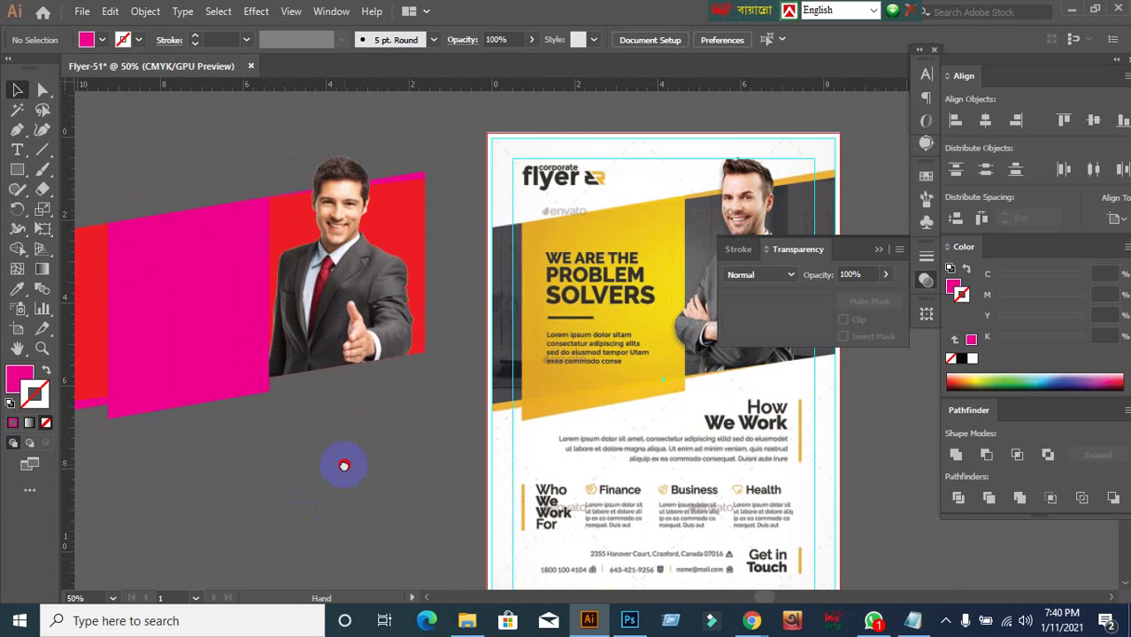
pyautogui.scroll(-1, 350, 478)
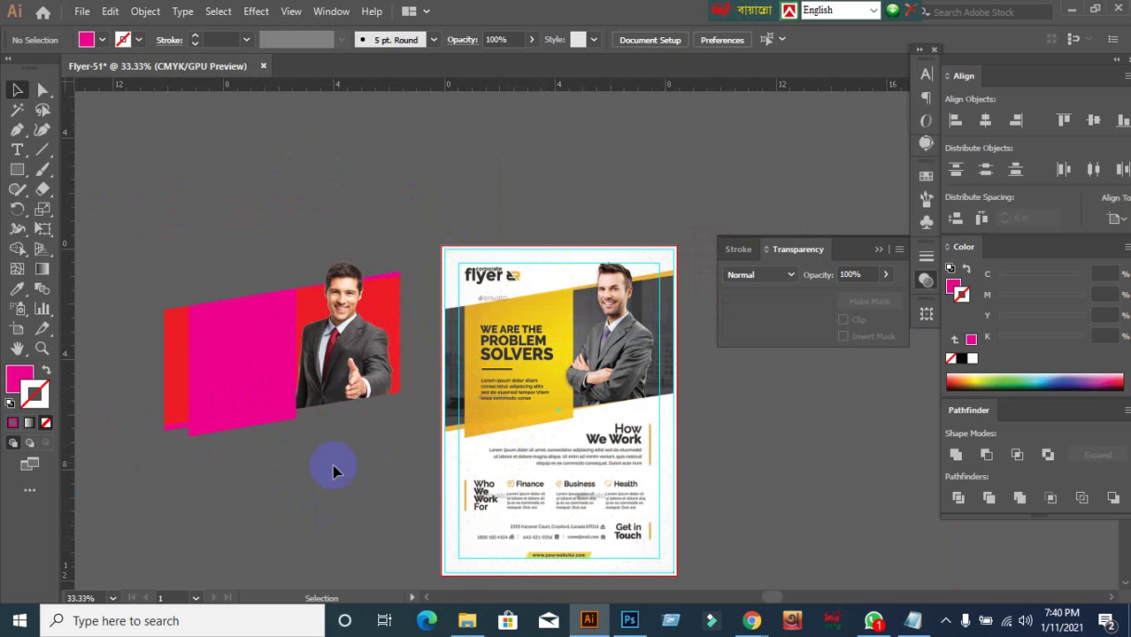
# - Drag the man and pink panel artwork onto the flyer header
pyautogui.click(333, 434)
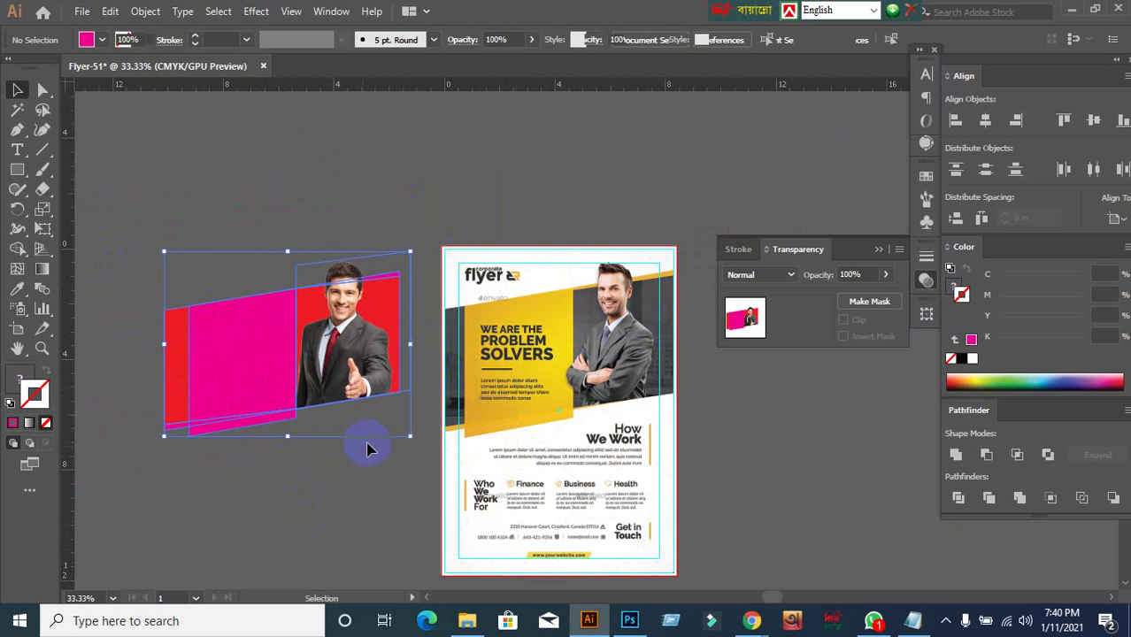
pyautogui.moveTo(342, 358); pyautogui.dragTo(617, 358)
pyautogui.click(753, 456)
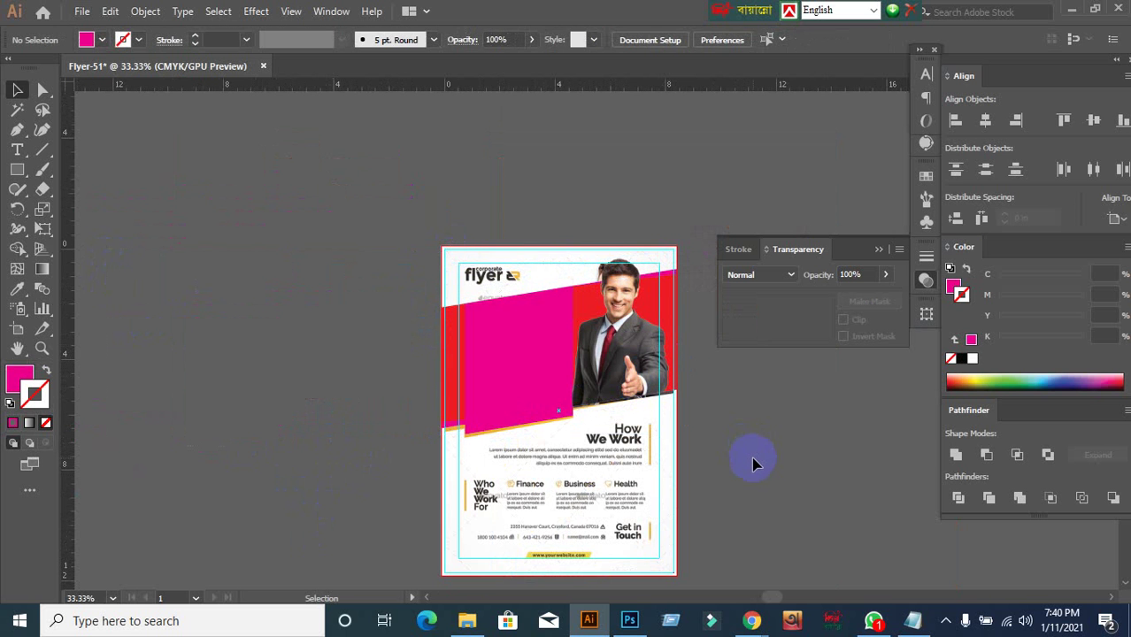
pyautogui.scroll(1, 752, 463)
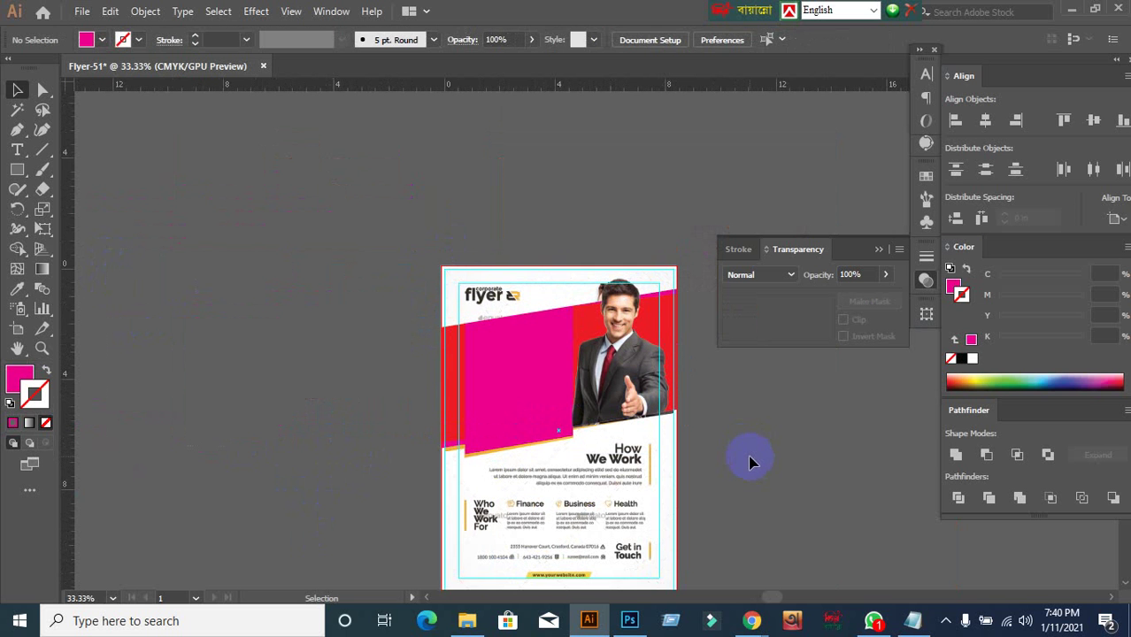
# - Select the whole man and panel group, delete it, and zoom into the header
pyautogui.click(611, 390)
pyautogui.click(785, 424)
pyautogui.click(668, 406)
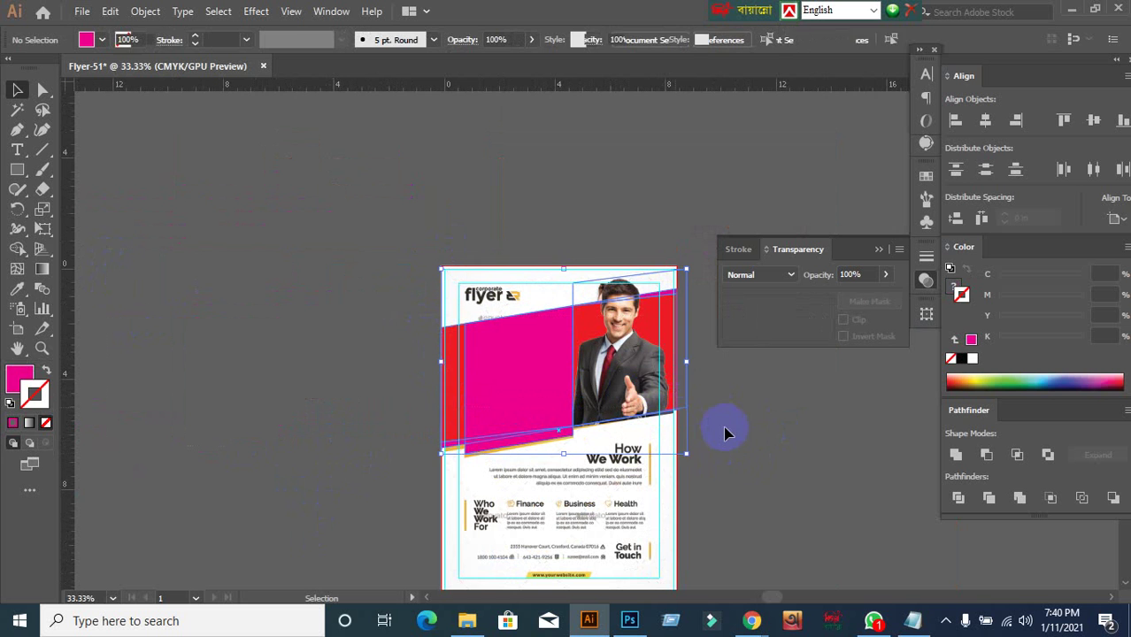
pyautogui.click(725, 431)
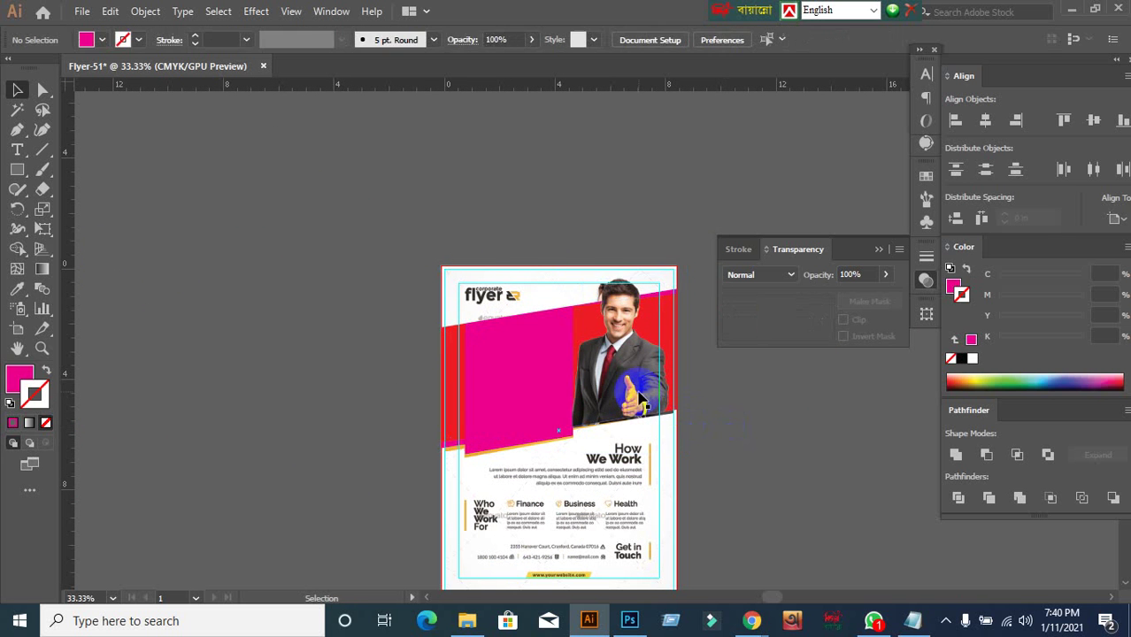
pyautogui.click(636, 404)
pyautogui.press('Delete')
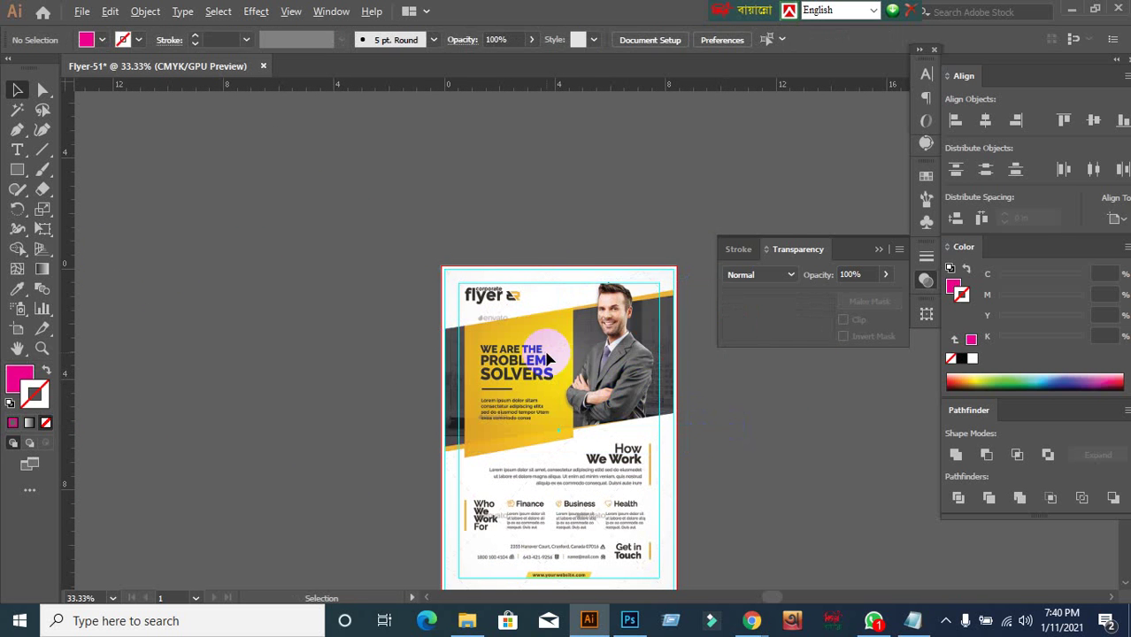
pyautogui.hotkey('ctrl', '1')
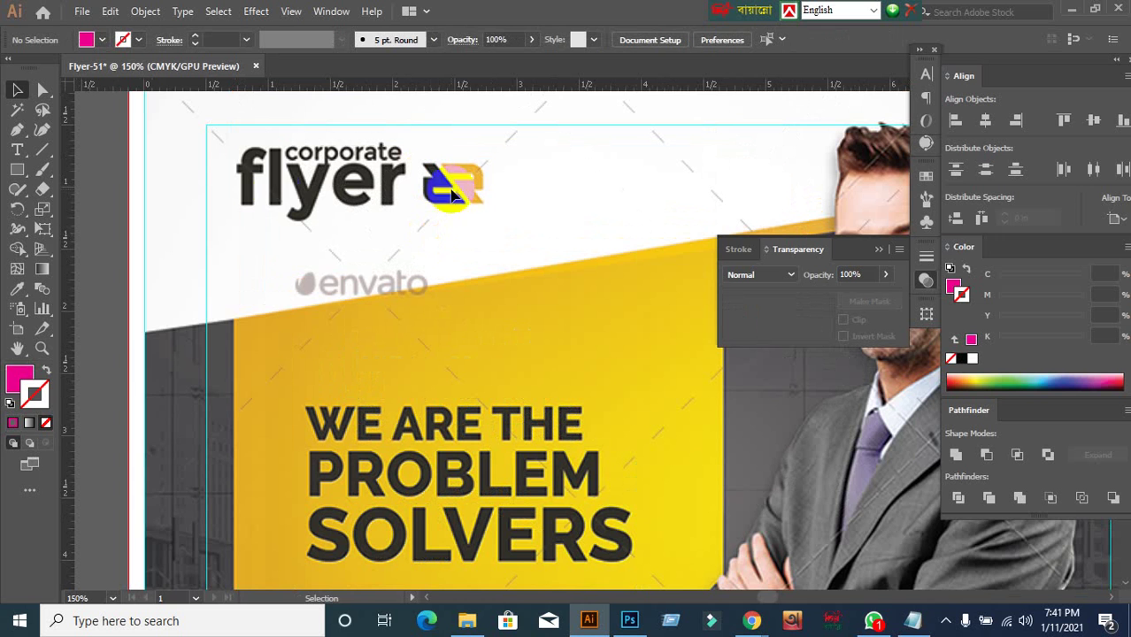
# - Draw a magenta square over the ER logo mark with a 3 pt outline and no fill
pyautogui.click(317, 326)
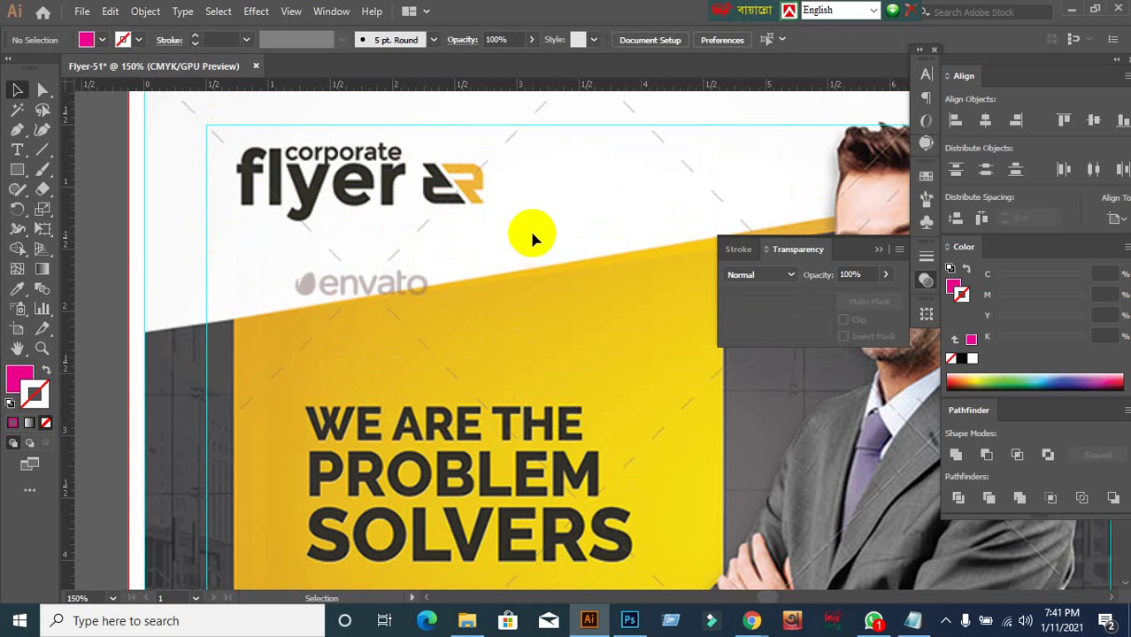
pyautogui.click(470, 179)
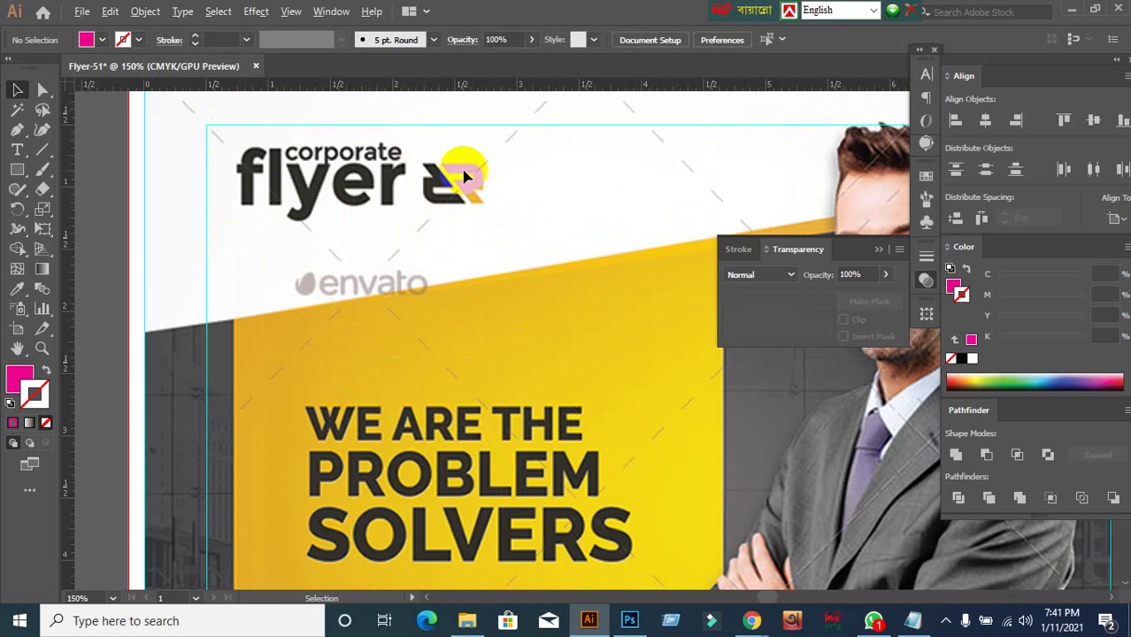
pyautogui.scroll(1, 466, 177)
pyautogui.scroll(-1, 466, 182)
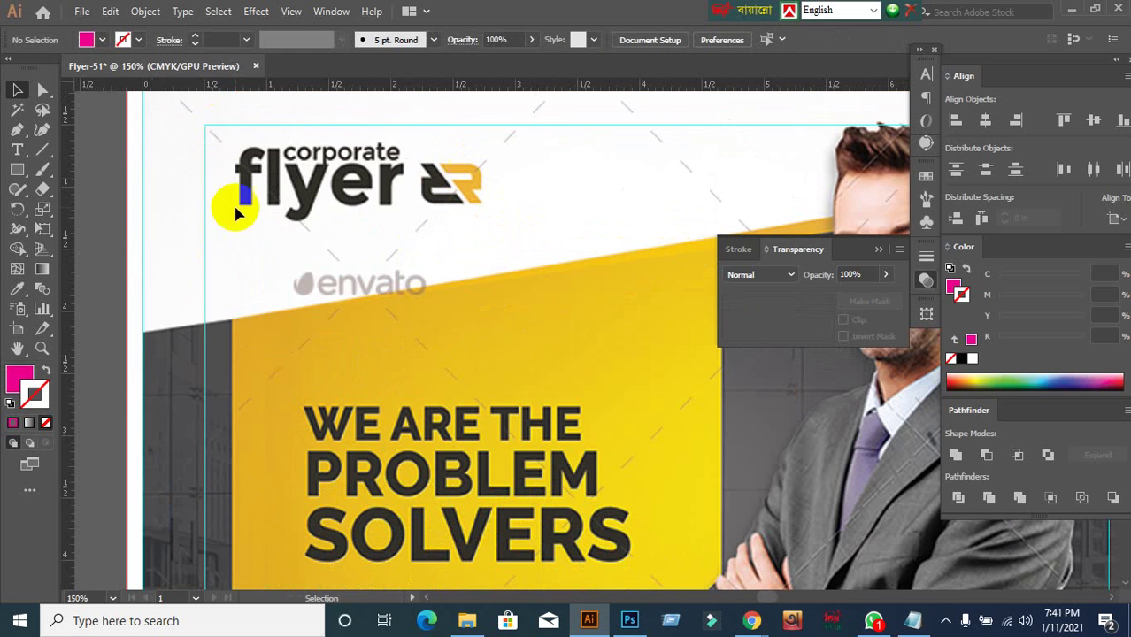
pyautogui.click(11, 172)
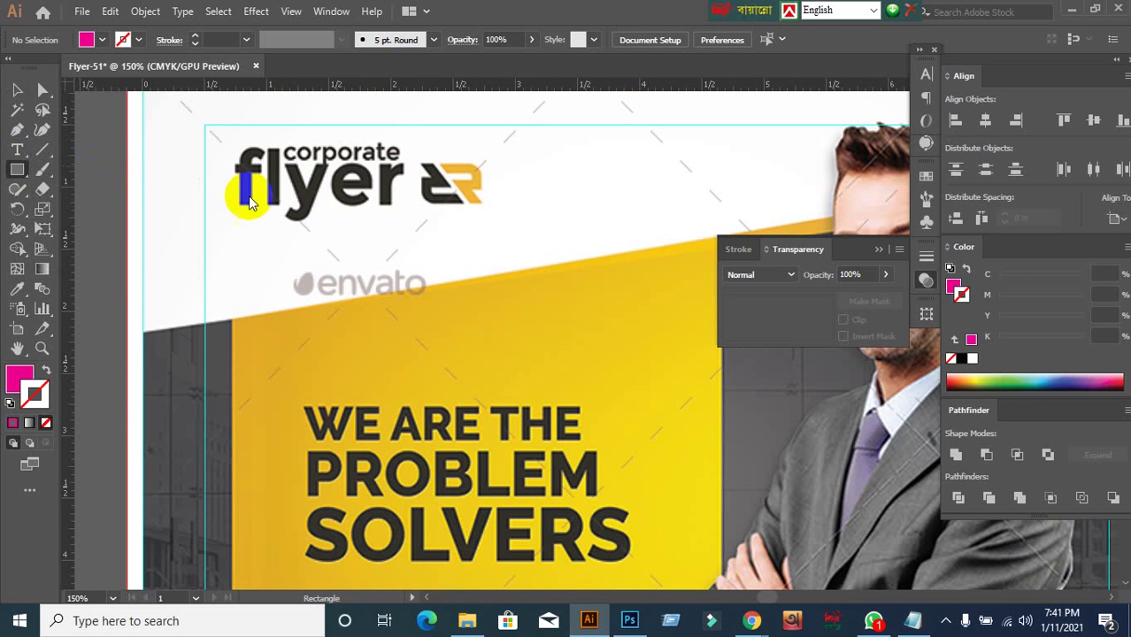
pyautogui.moveTo(426, 157); pyautogui.dragTo(476, 205)
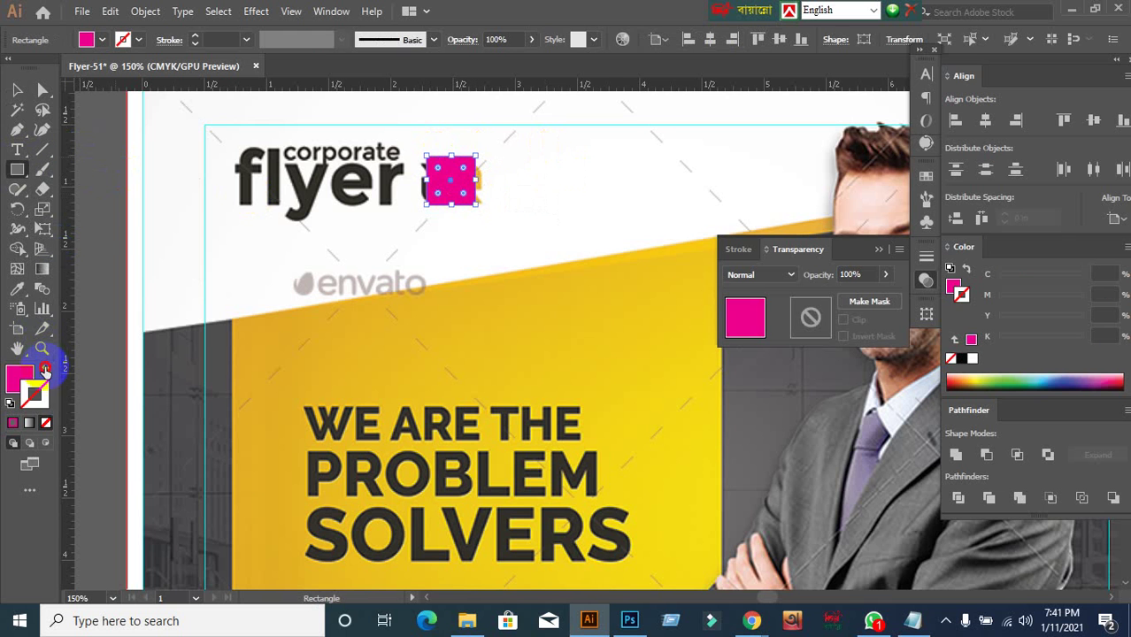
pyautogui.click(44, 370)
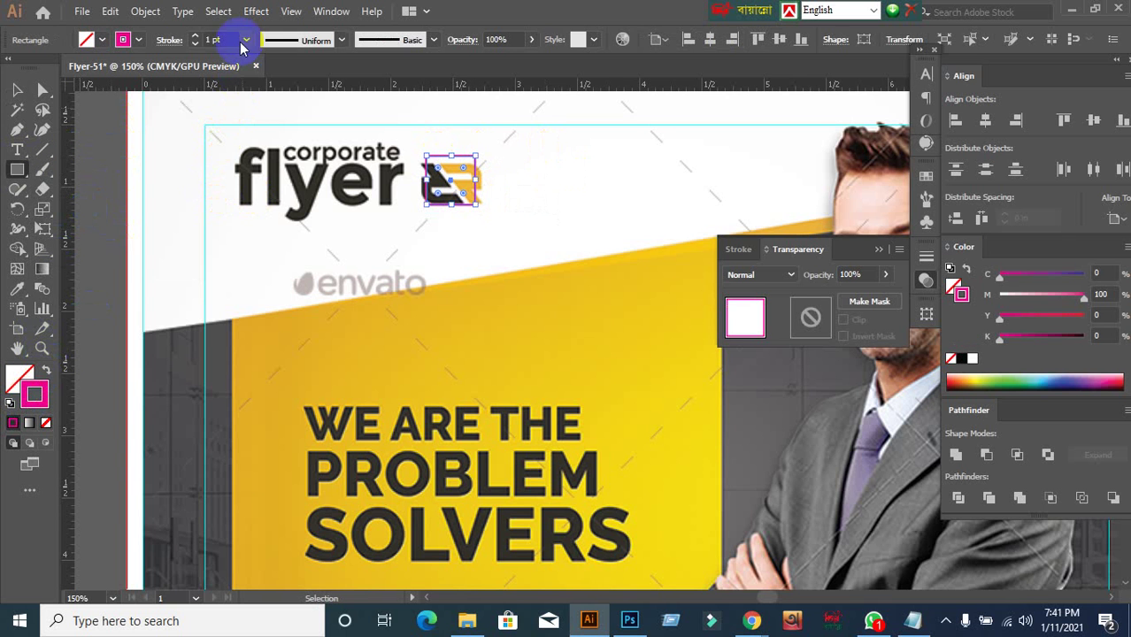
pyautogui.write('3')
pyautogui.press('Return')
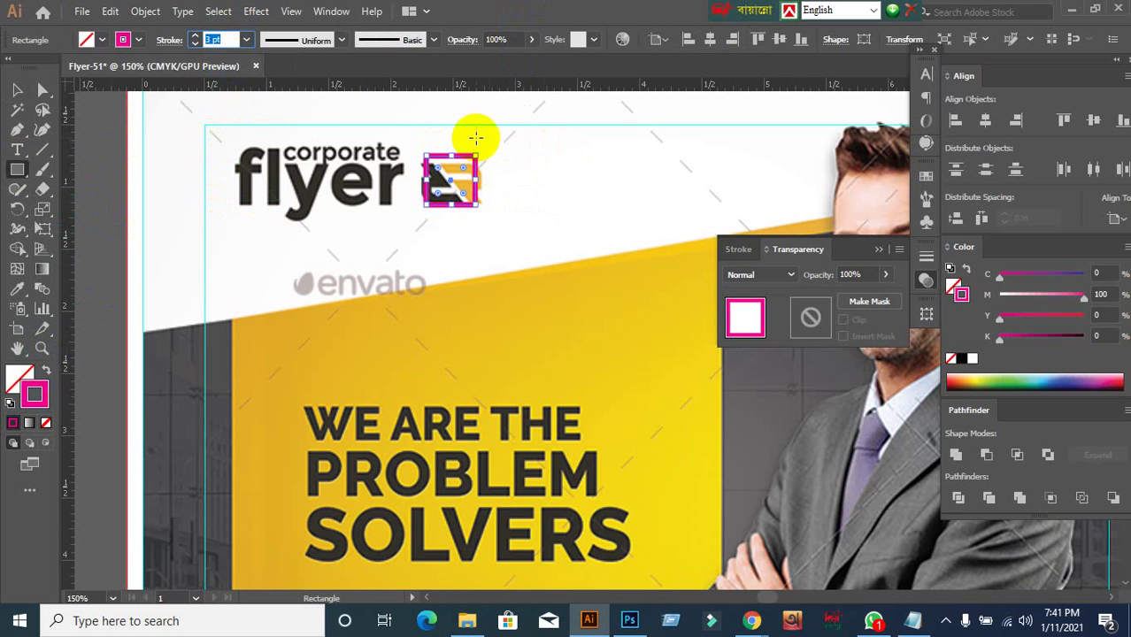
# - Expand the outlined square's fill and stroke into shapes
pyautogui.click(27, 93)
pyautogui.click(30, 93)
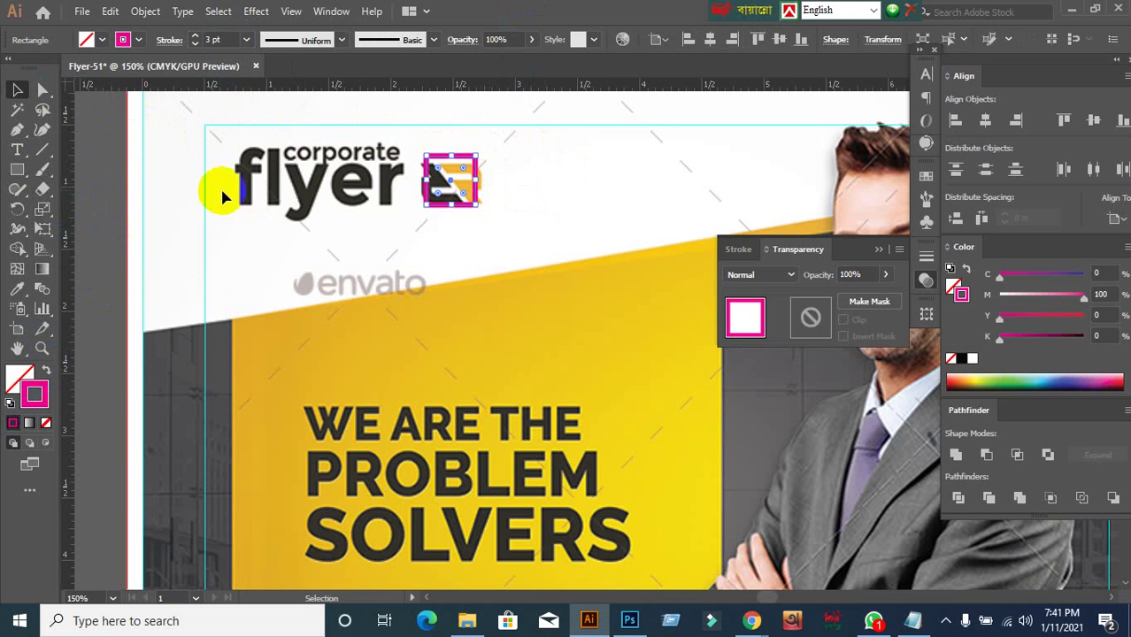
pyautogui.click(146, 11)
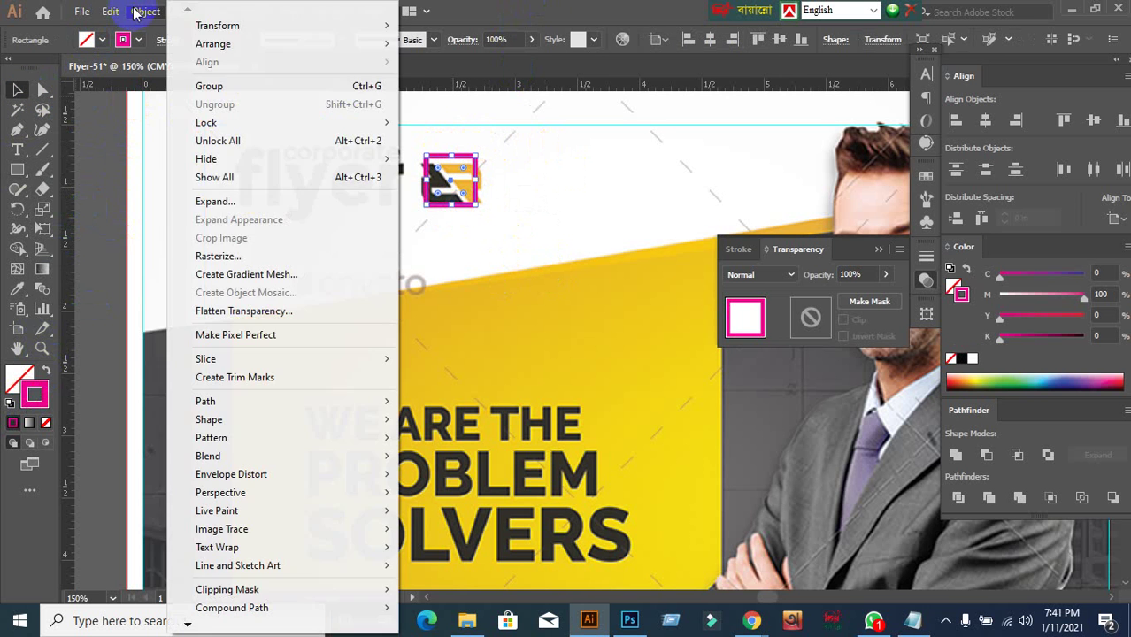
pyautogui.click(206, 204)
pyautogui.click(770, 354)
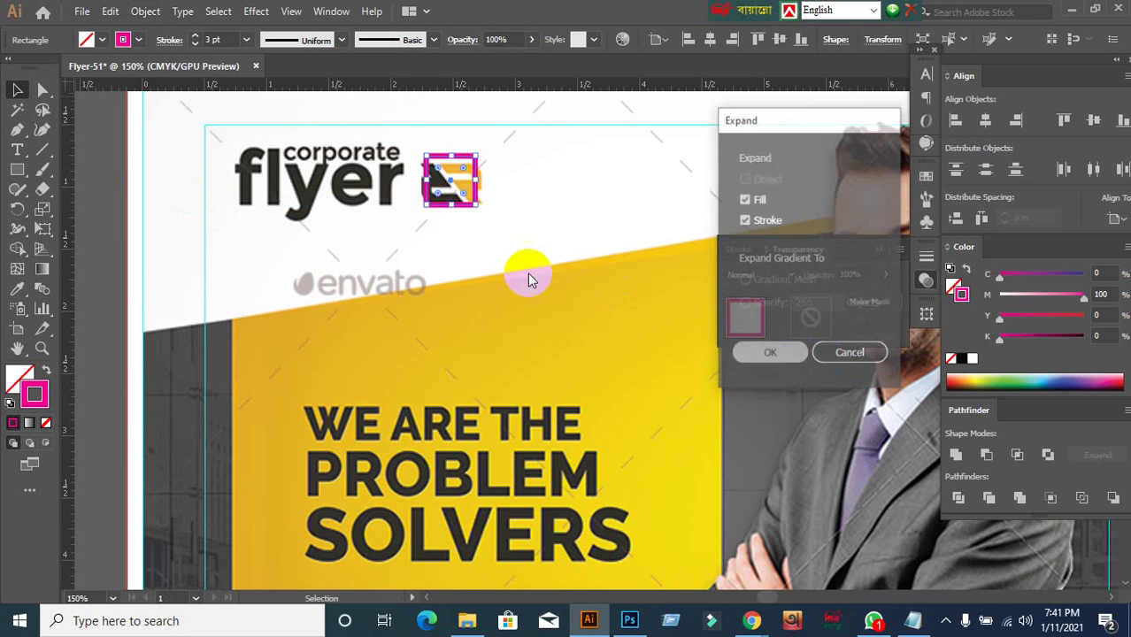
# - Duplicate the expanded square offset down-right and scale the pair down together
pyautogui.click(480, 222)
pyautogui.moveTo(463, 207); pyautogui.dragTo(476, 223)
pyautogui.click(581, 214)
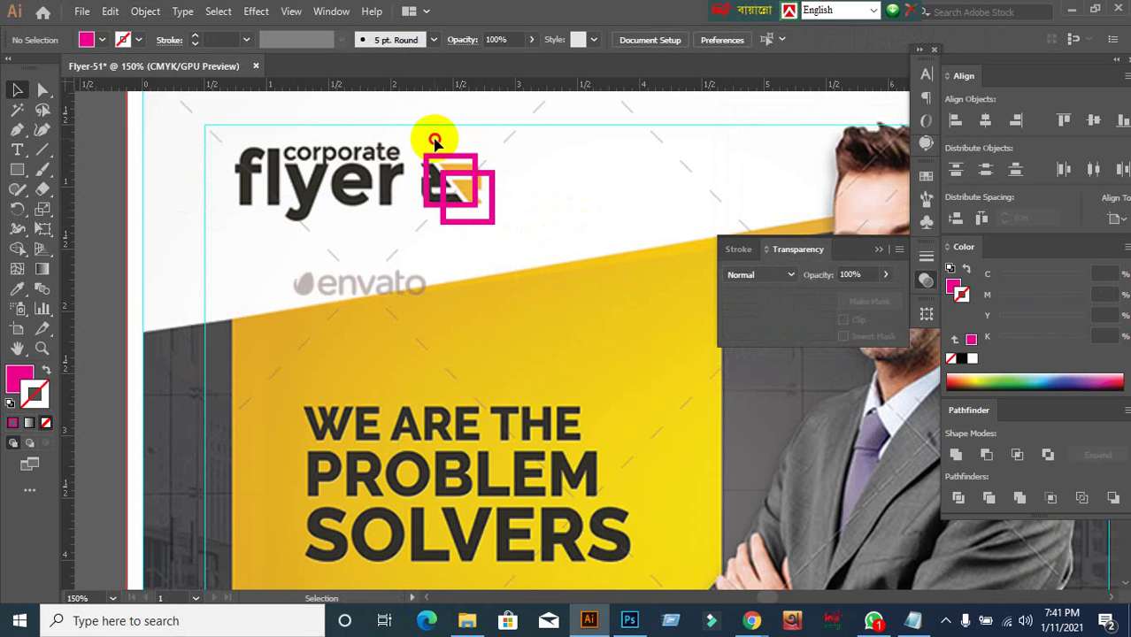
pyautogui.moveTo(435, 139); pyautogui.dragTo(507, 220)
pyautogui.press('v')
pyautogui.click(508, 226)
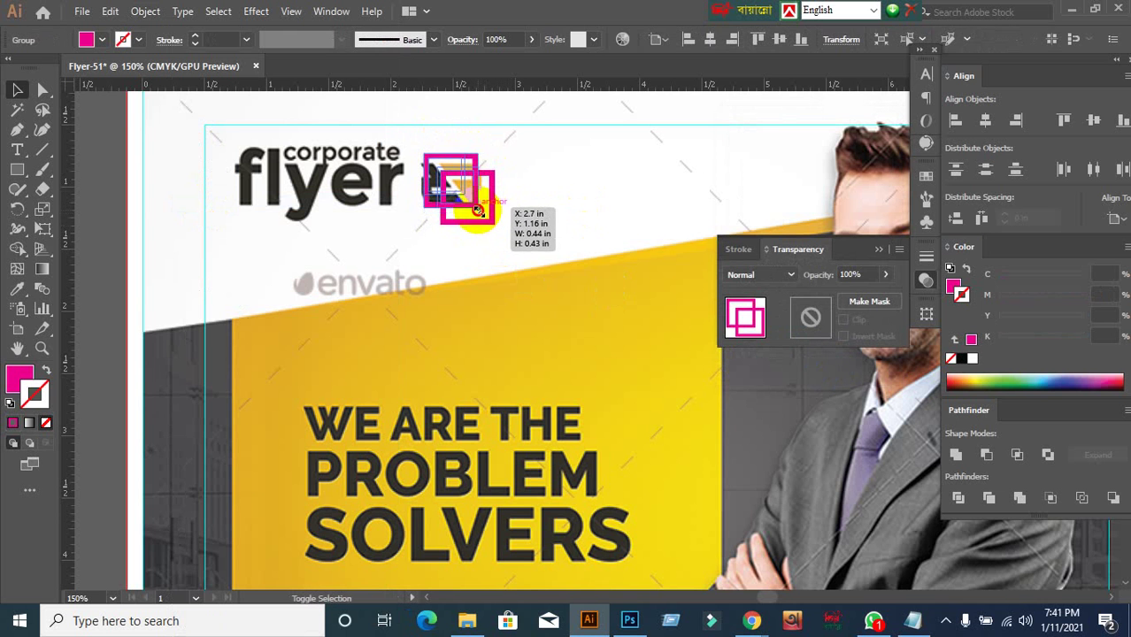
pyautogui.moveTo(497, 224); pyautogui.dragTo(480, 207)
pyautogui.click(525, 263)
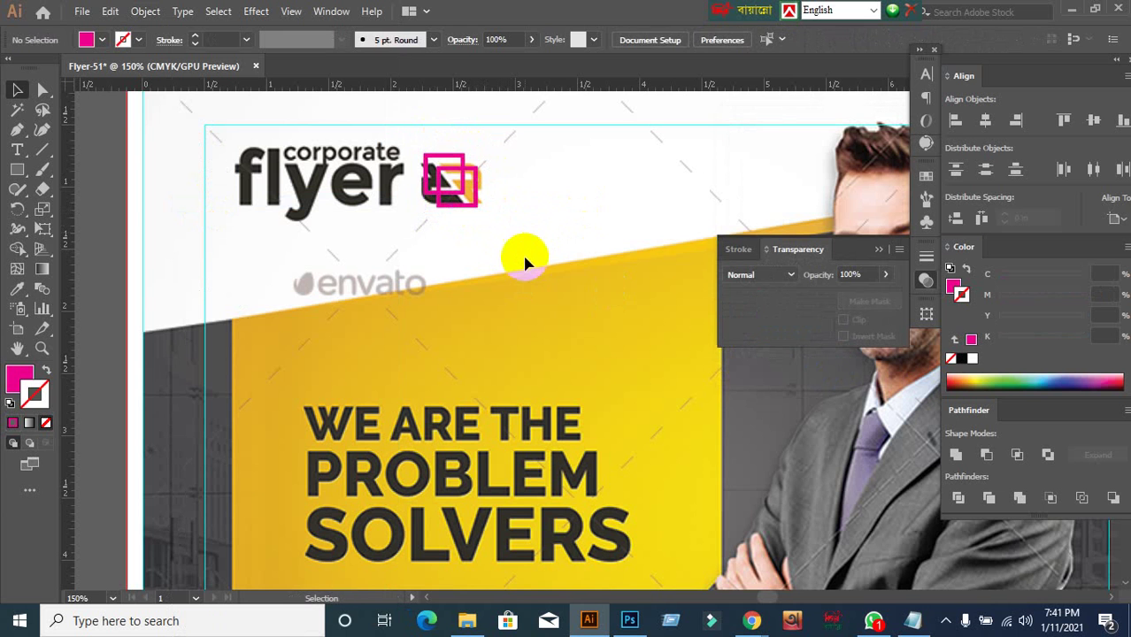
pyautogui.click(446, 198)
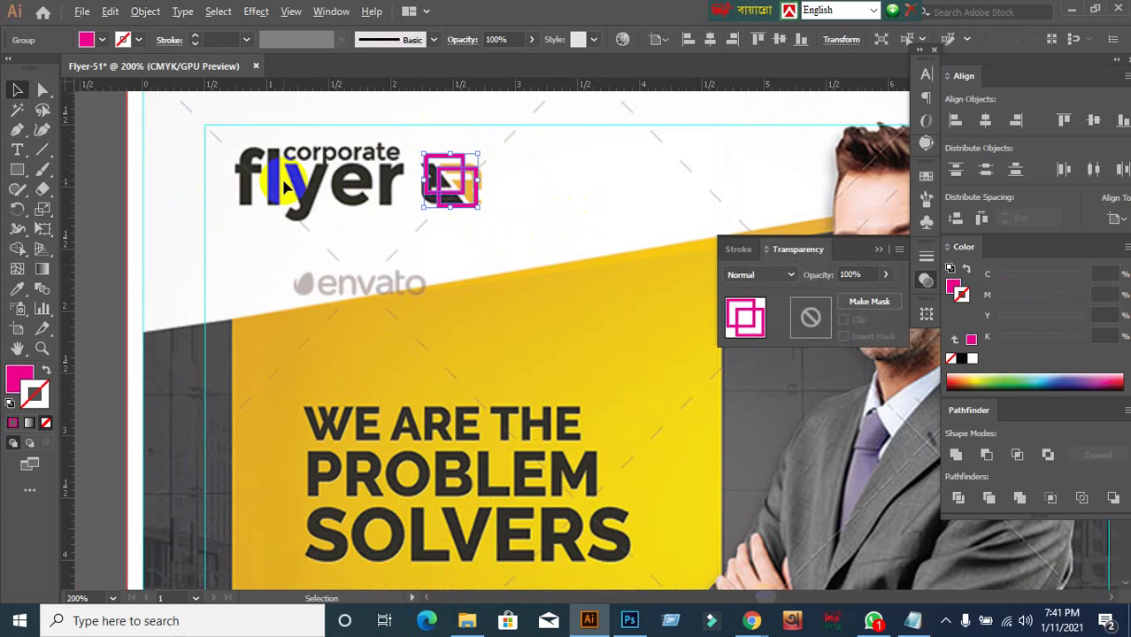
pyautogui.click(179, 256)
pyautogui.moveTo(309, 213); pyautogui.dragTo(391, 239)
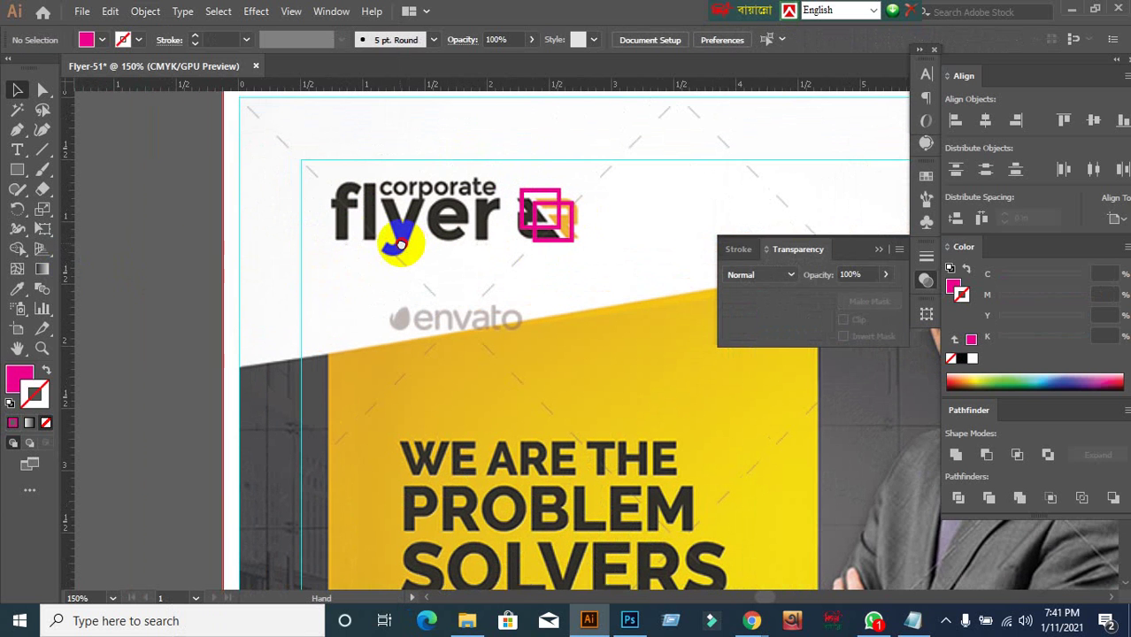
# - Type the word 'flyer' as a new text object below the logo
pyautogui.click(20, 152)
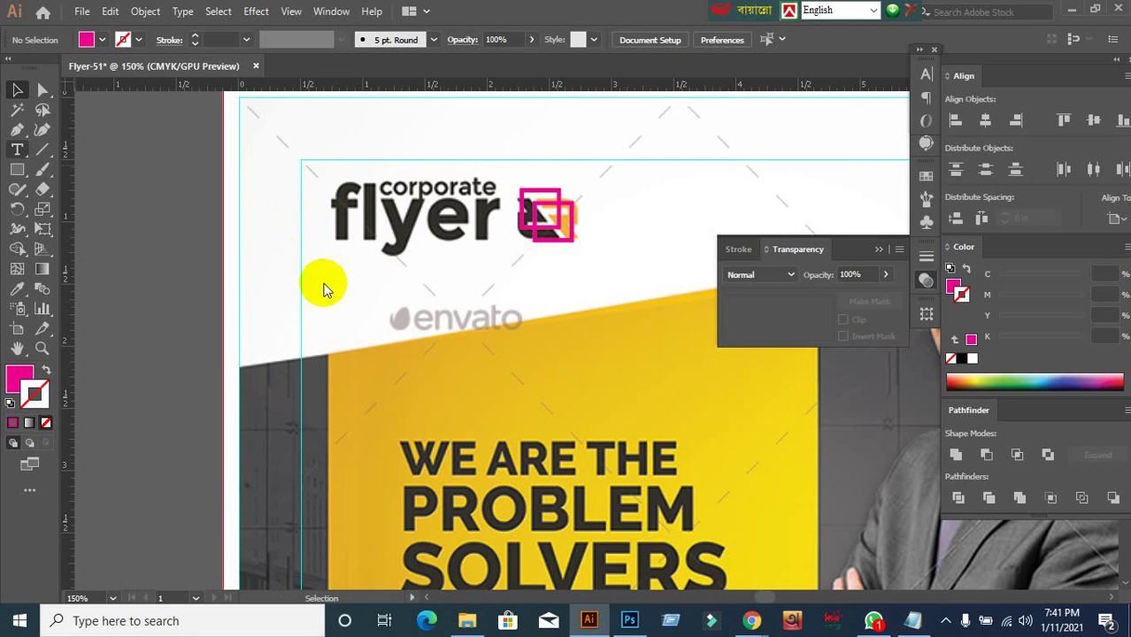
pyautogui.click(333, 292)
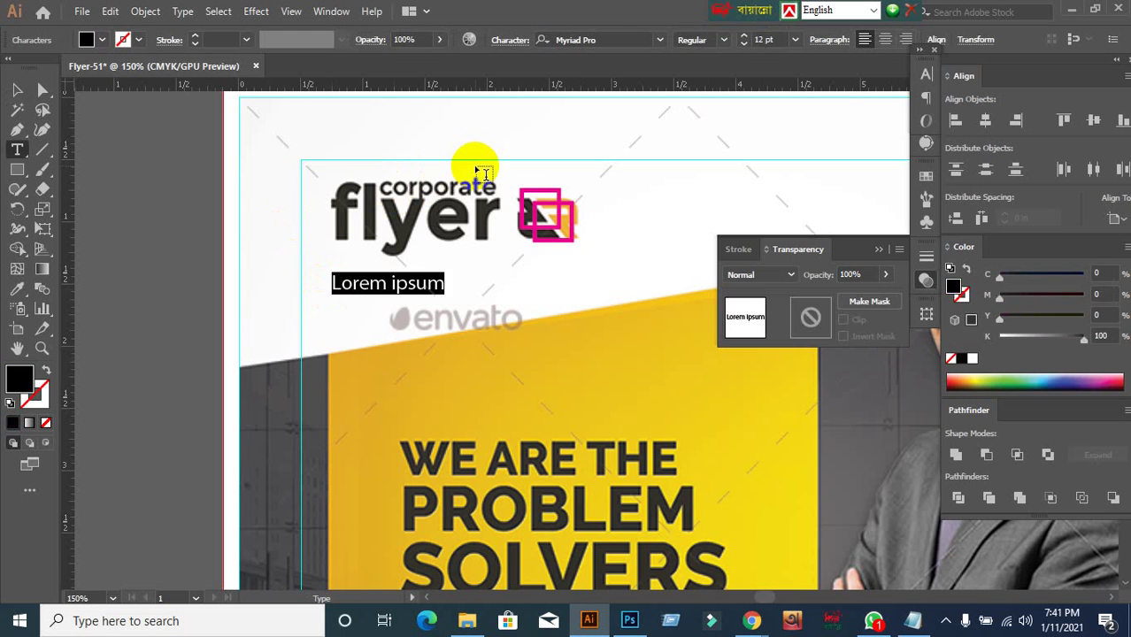
pyautogui.write('flyer')
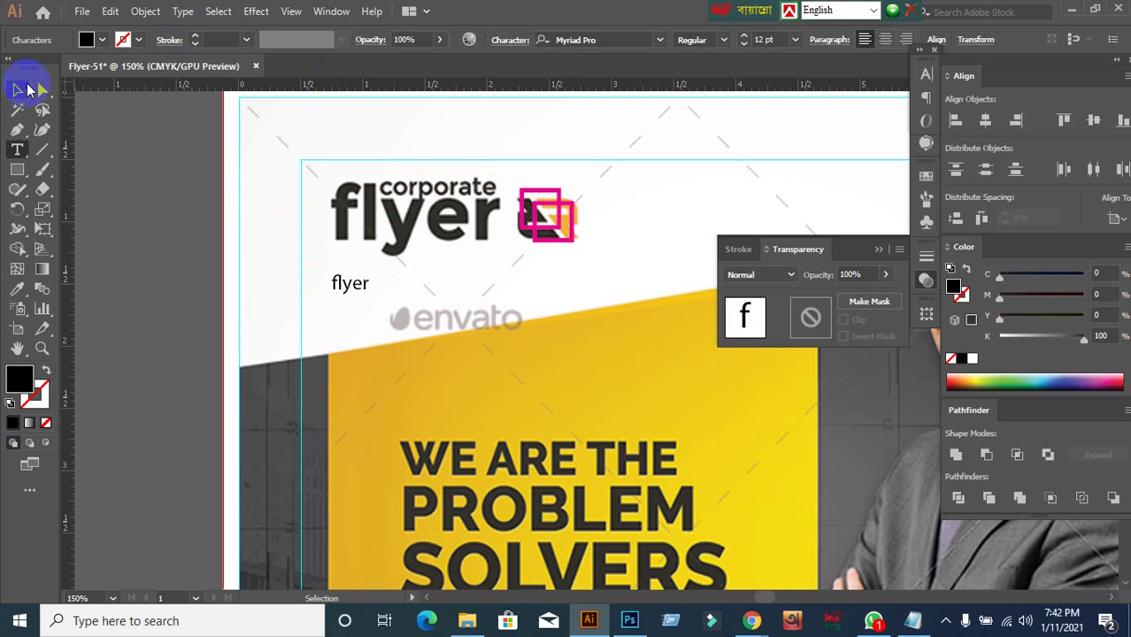
pyautogui.click(18, 90)
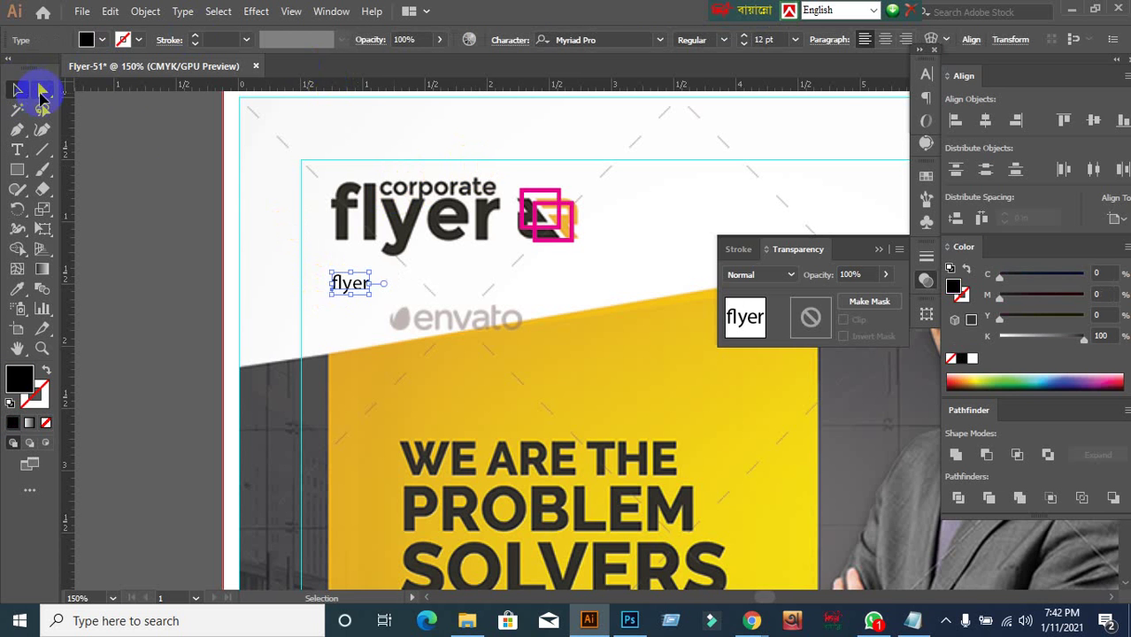
# - Set 'flyer' in Montserrat, trying bolder weights up to ExtraBold
pyautogui.click(926, 74)
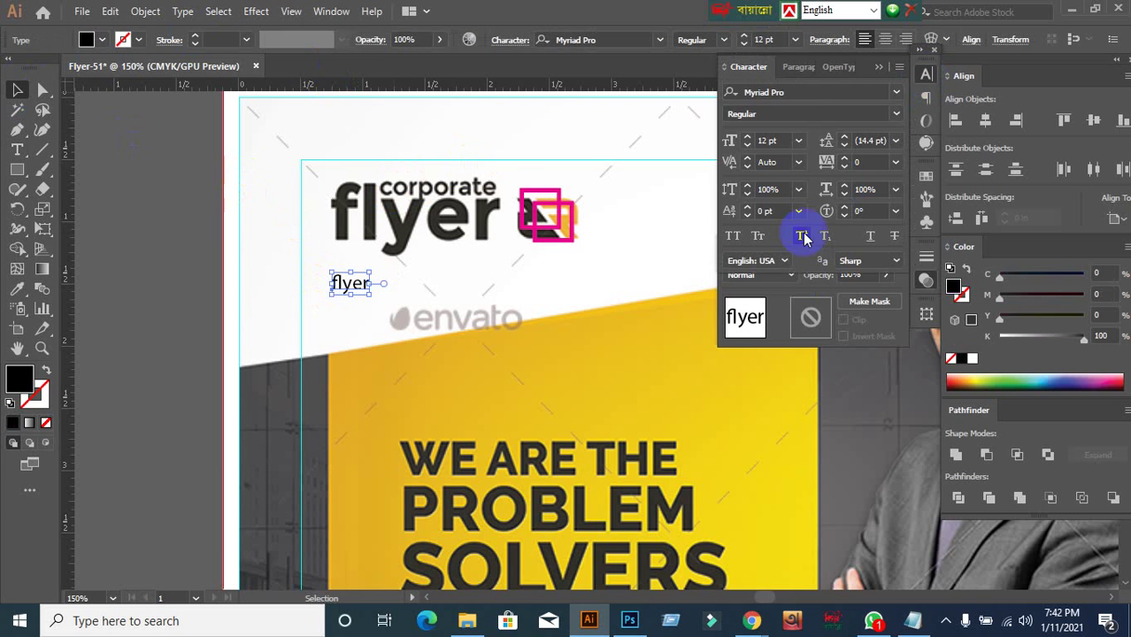
pyautogui.click(807, 92)
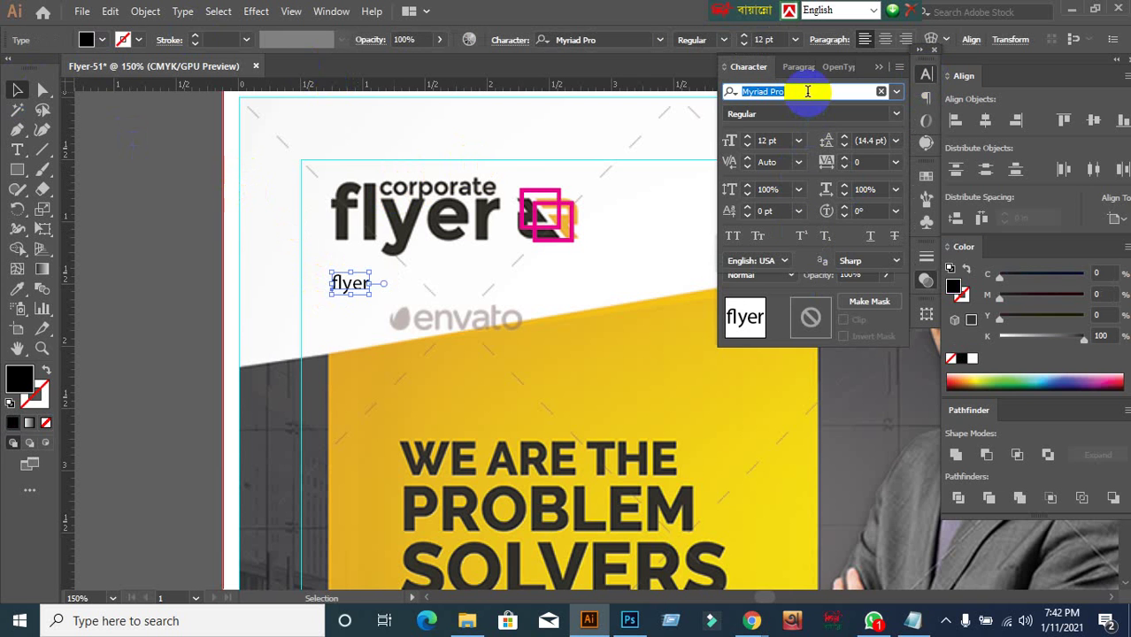
pyautogui.write('mon')
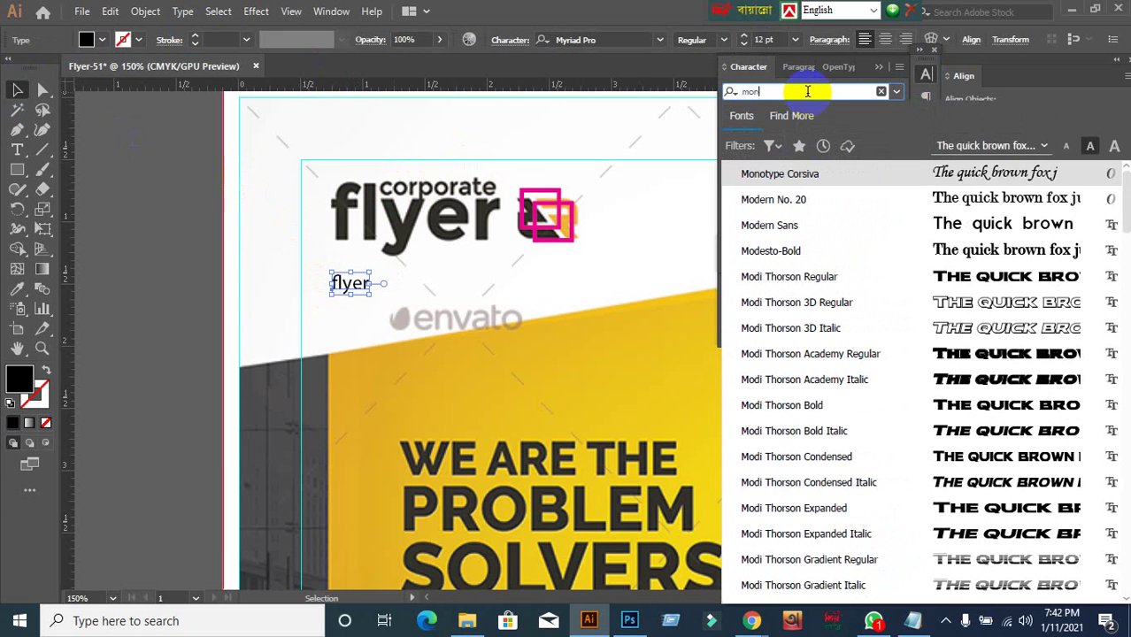
pyautogui.click(784, 483)
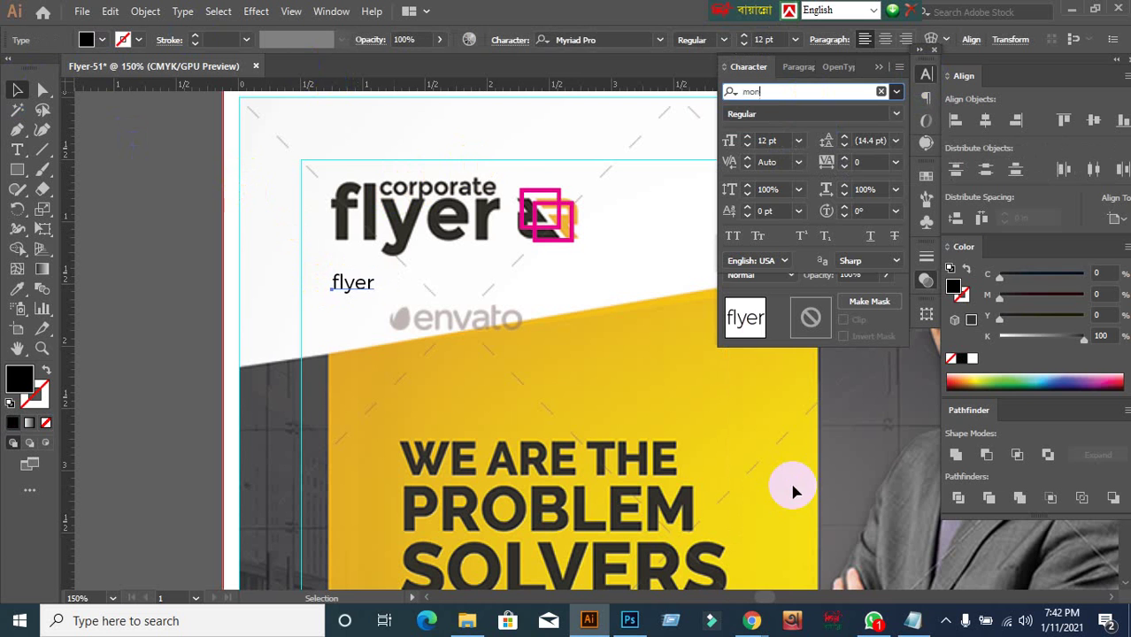
pyautogui.click(897, 113)
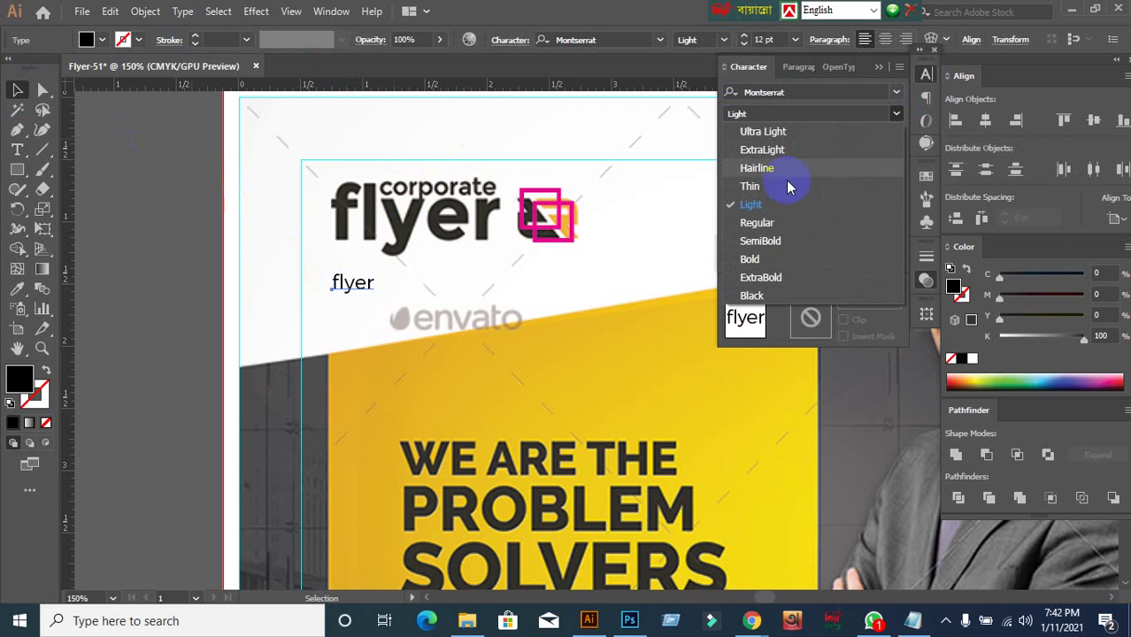
pyautogui.click(754, 259)
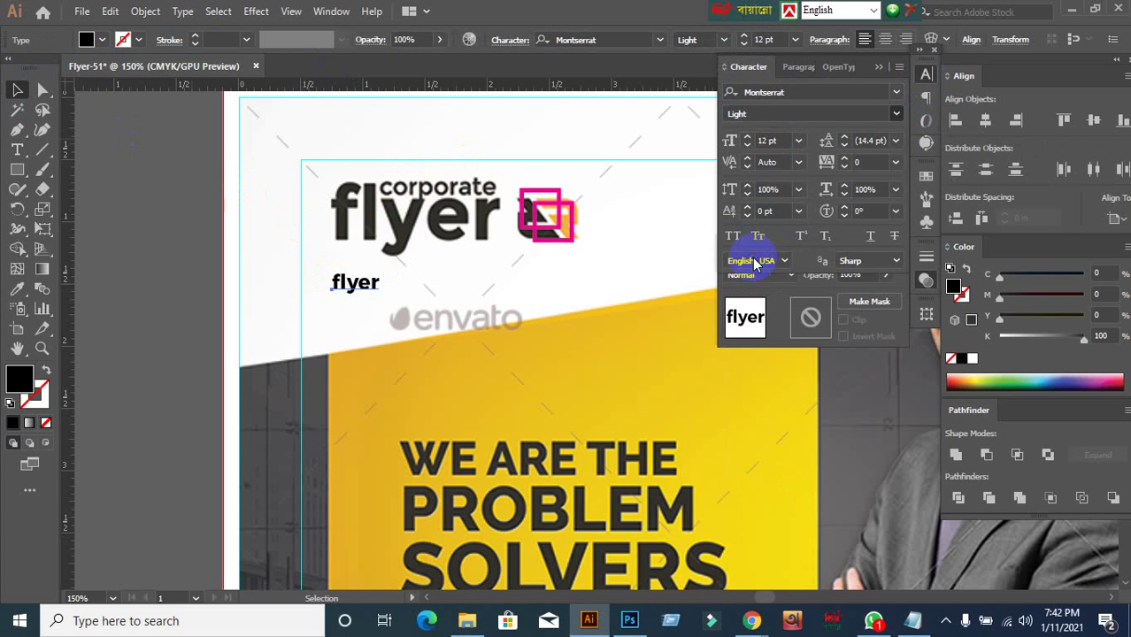
pyautogui.click(897, 113)
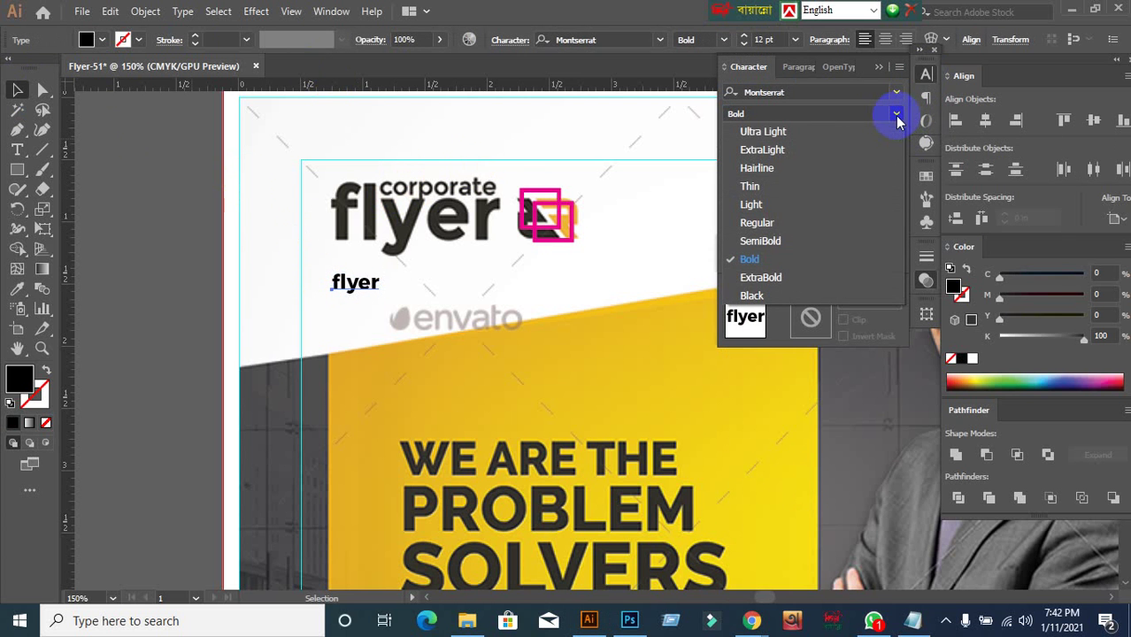
pyautogui.click(786, 277)
# - Move 'flyer' onto the logo and set it to Montserrat SemiBold at 49 pt
pyautogui.moveTo(442, 302)
pyautogui.mouseDown()
pyautogui.moveTo(410, 306)
pyautogui.moveTo(589, 396)
pyautogui.mouseUp()
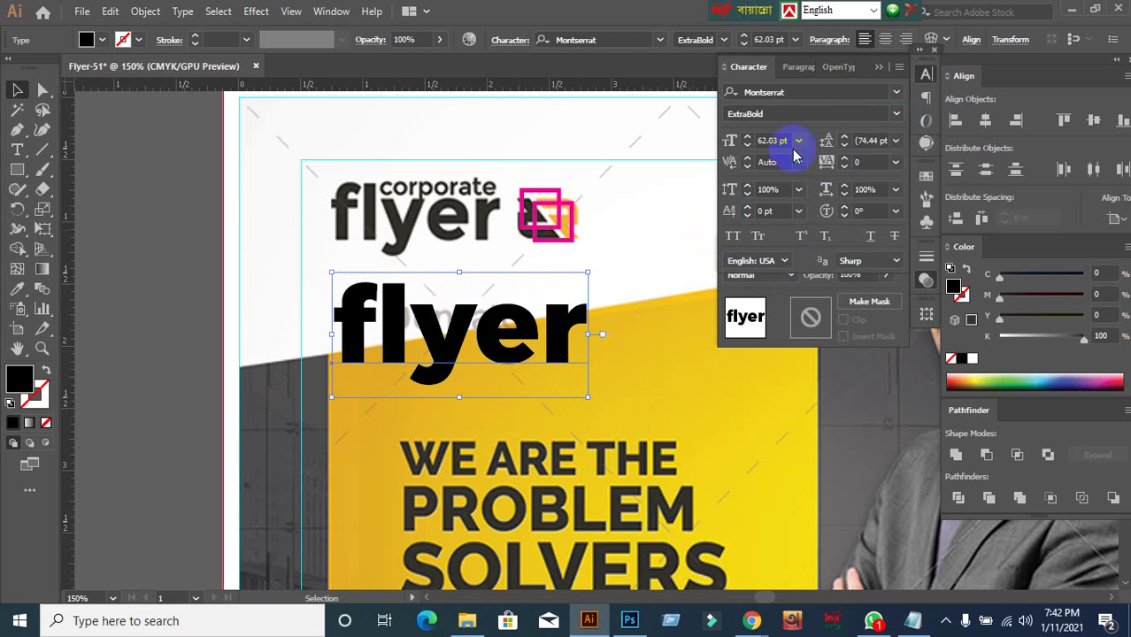
pyautogui.moveTo(459, 357); pyautogui.dragTo(472, 237)
pyautogui.click(896, 113)
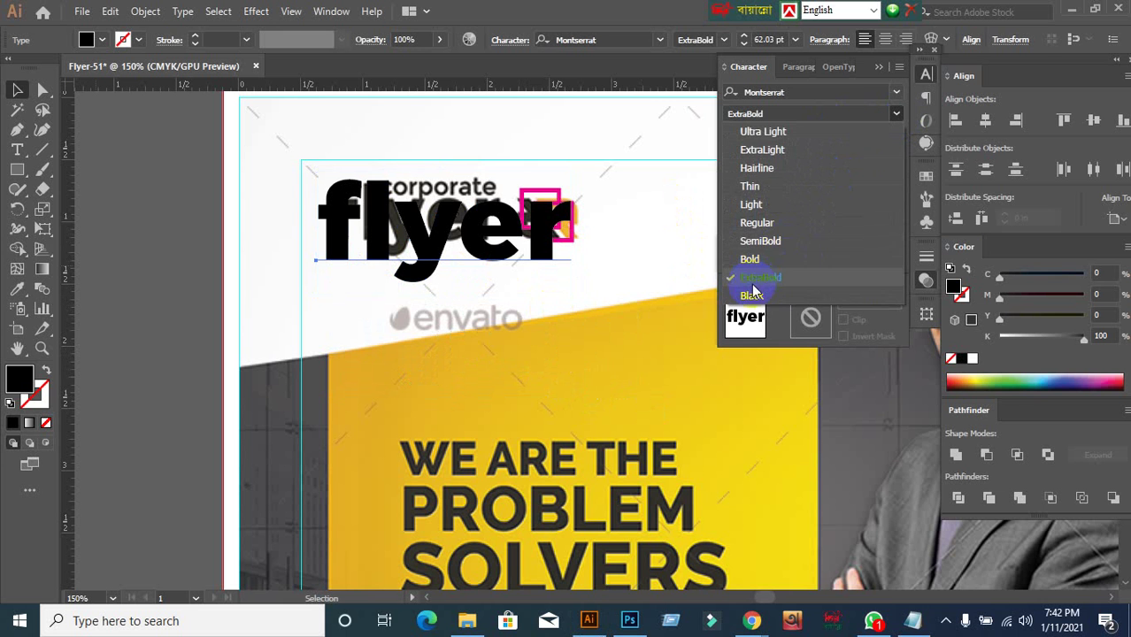
pyautogui.click(759, 241)
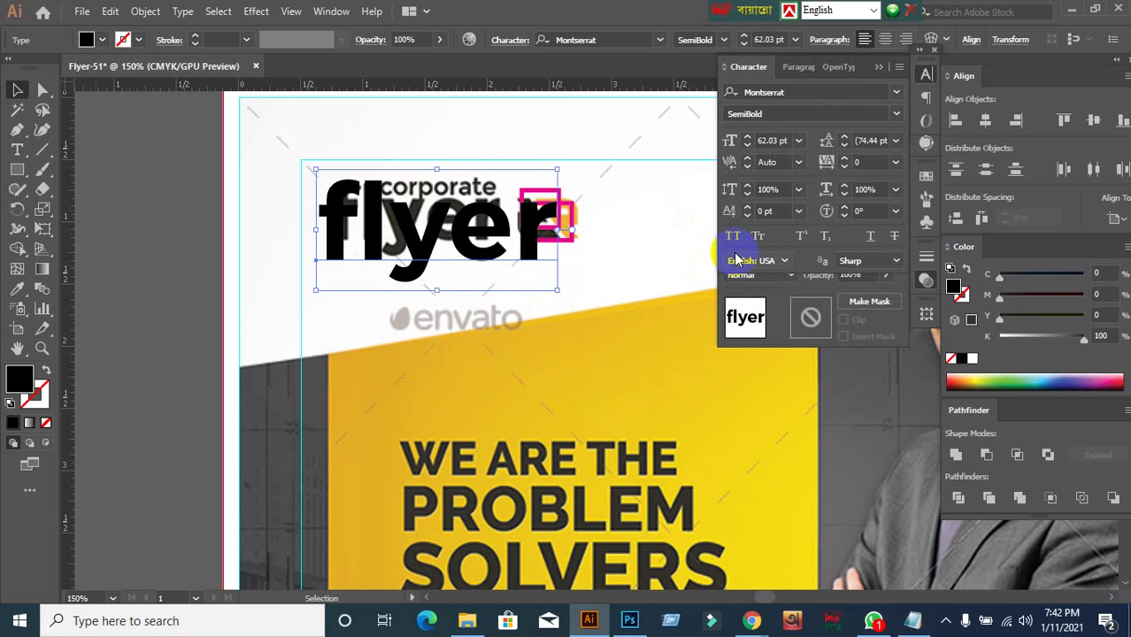
pyautogui.moveTo(558, 288); pyautogui.dragTo(510, 265)
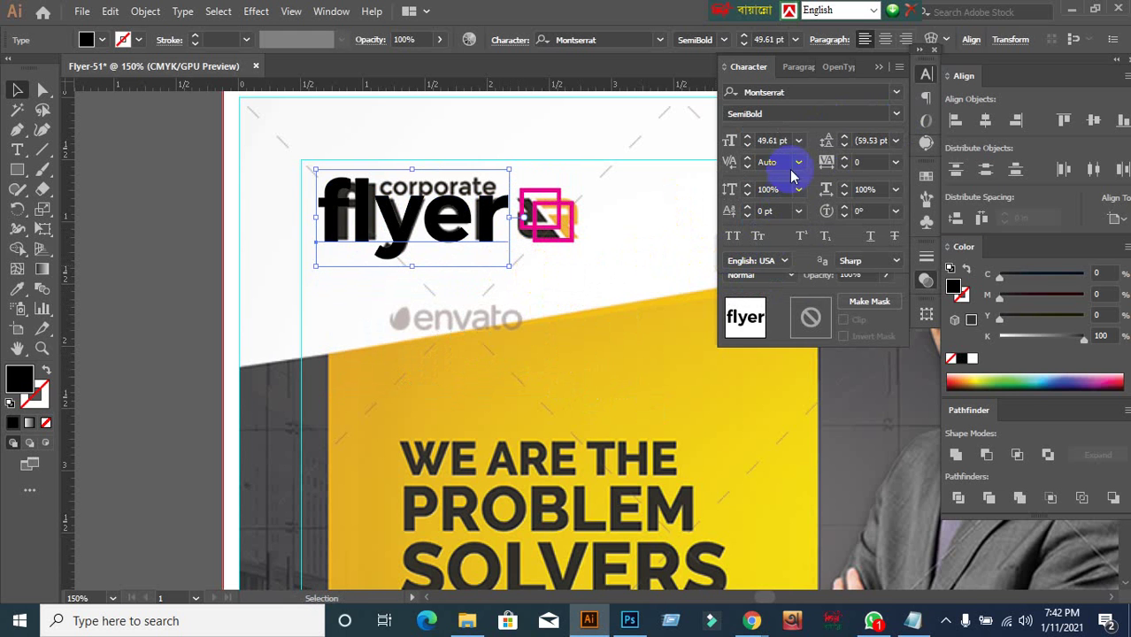
pyautogui.write('49')
pyautogui.press('Return')
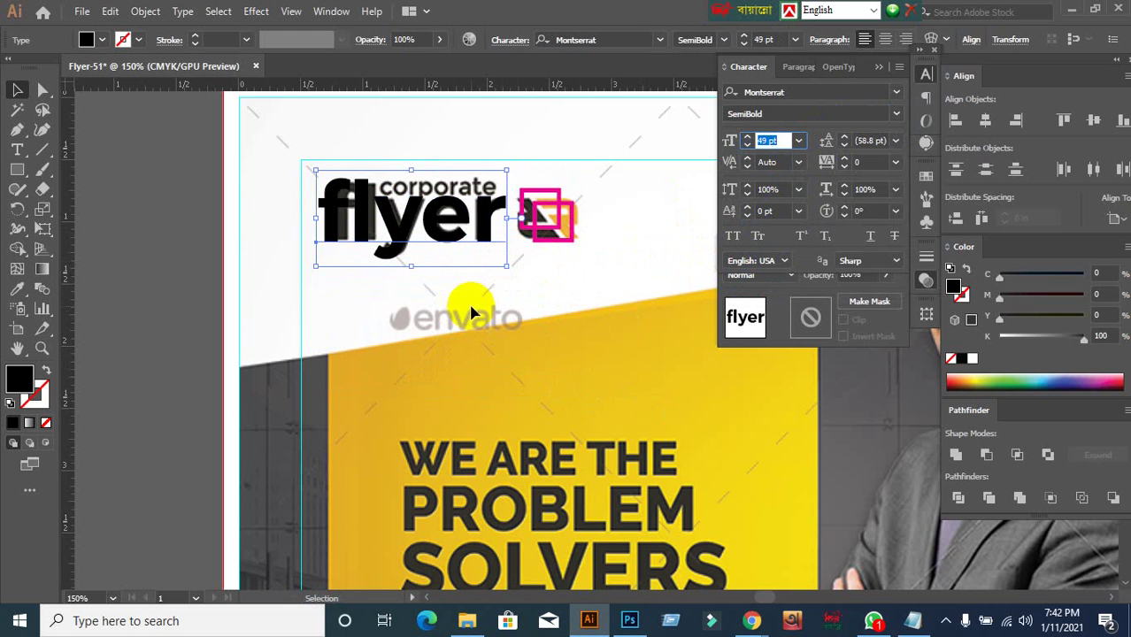
# - Convert 'flyer' to outlines and fill it red
pyautogui.rightClick(435, 229)
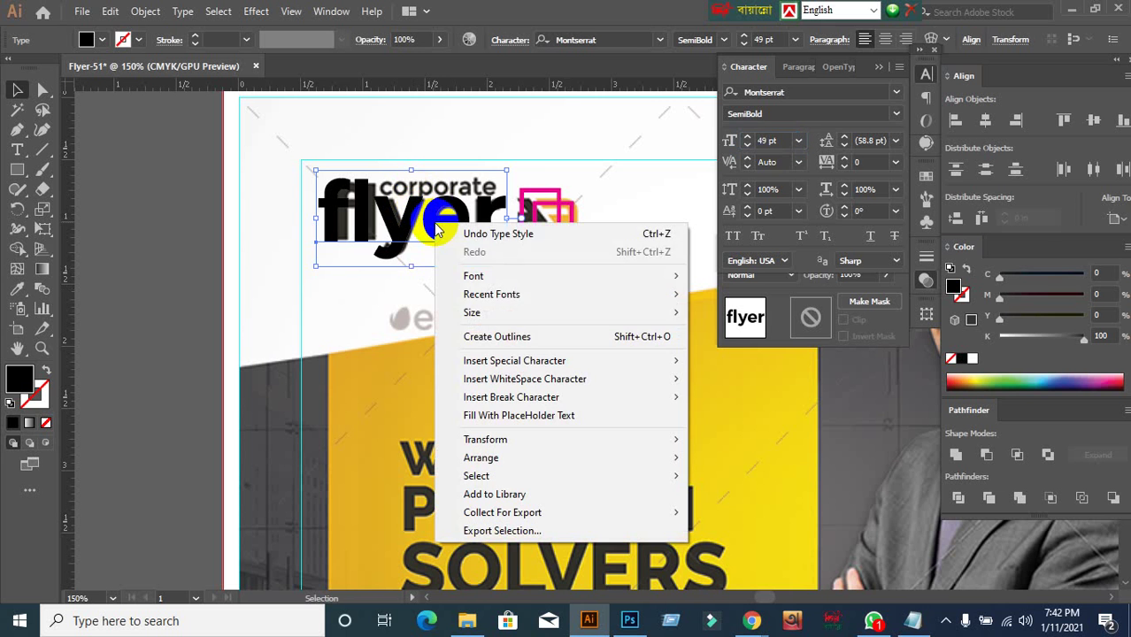
pyautogui.click(498, 337)
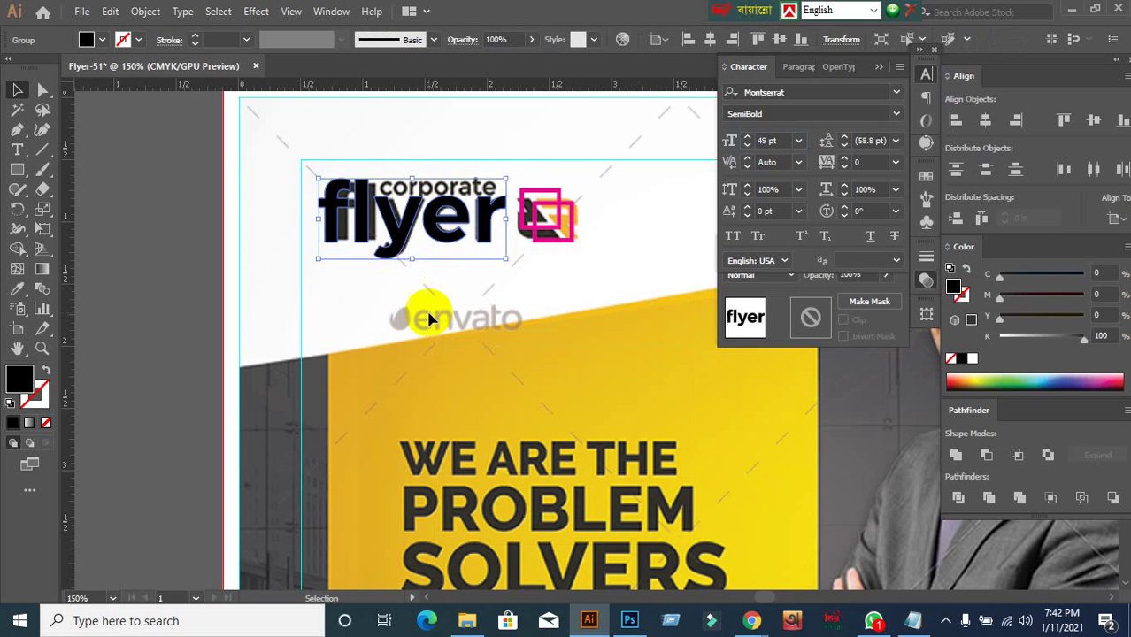
pyautogui.click(100, 40)
pyautogui.click(58, 69)
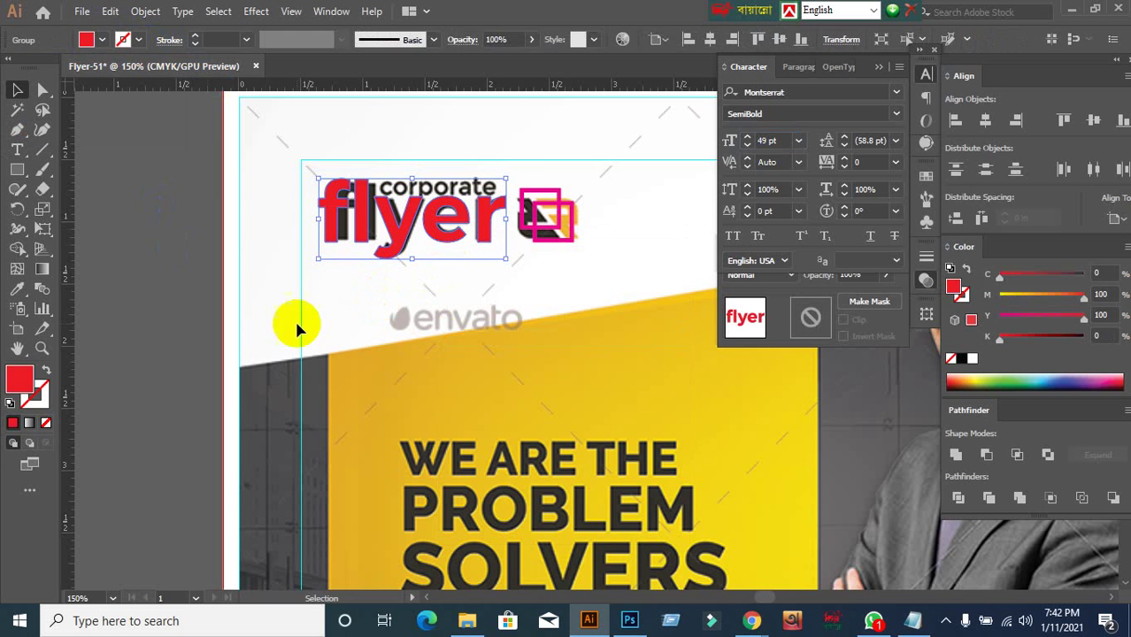
pyautogui.click(425, 296)
# - Add a 'corporate' text object below 'flyer', keeping it as live text
pyautogui.click(386, 310)
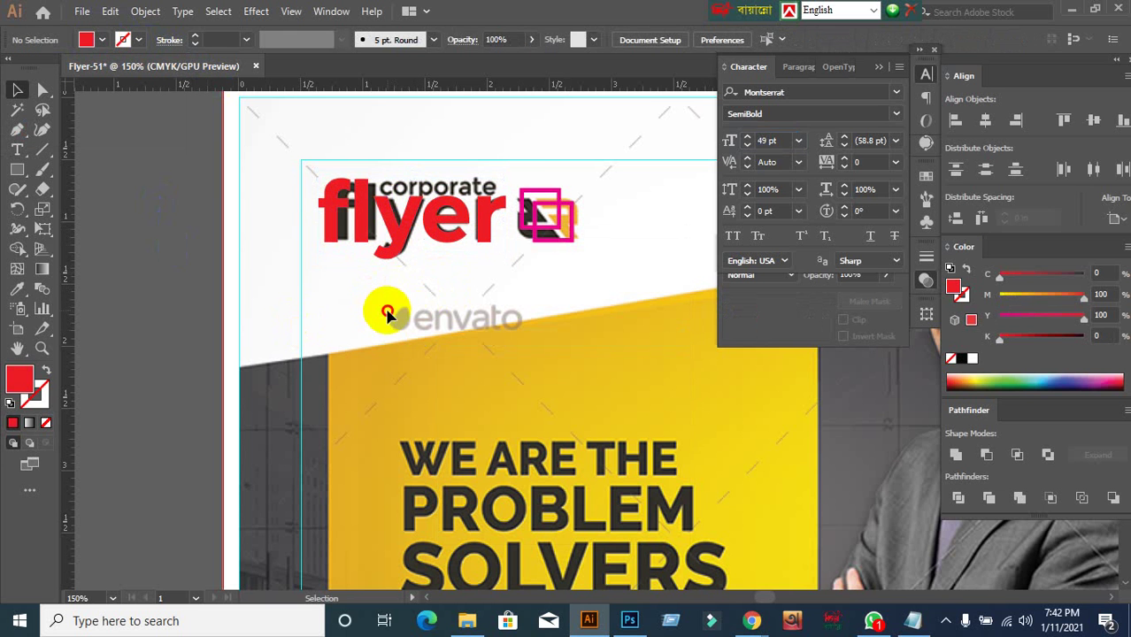
pyautogui.click(292, 296)
pyautogui.click(20, 150)
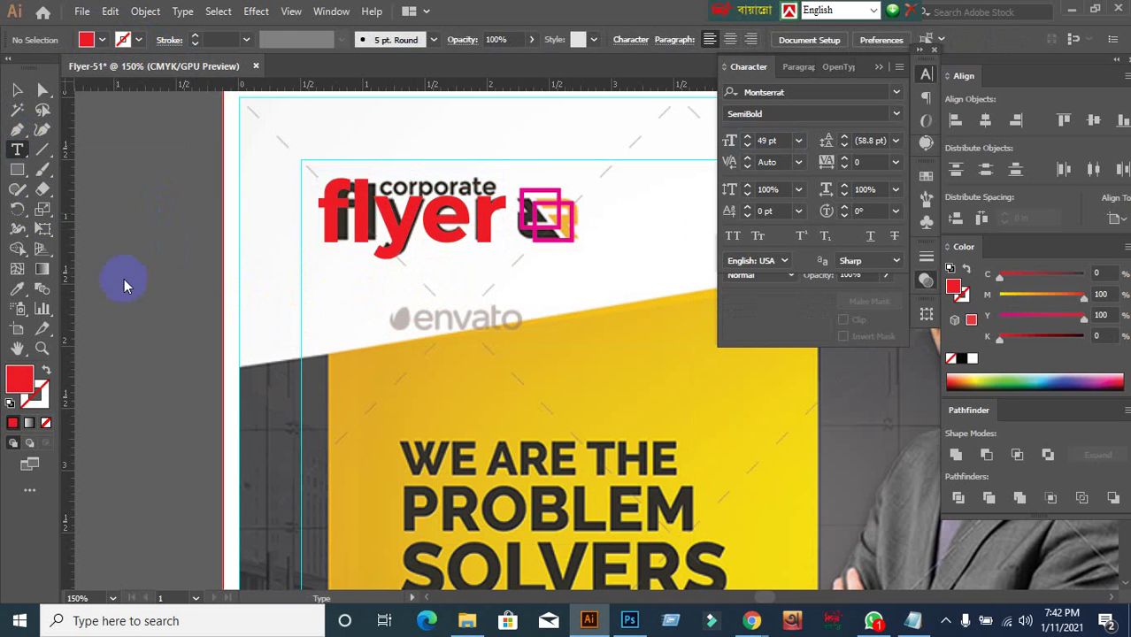
pyautogui.click(356, 325)
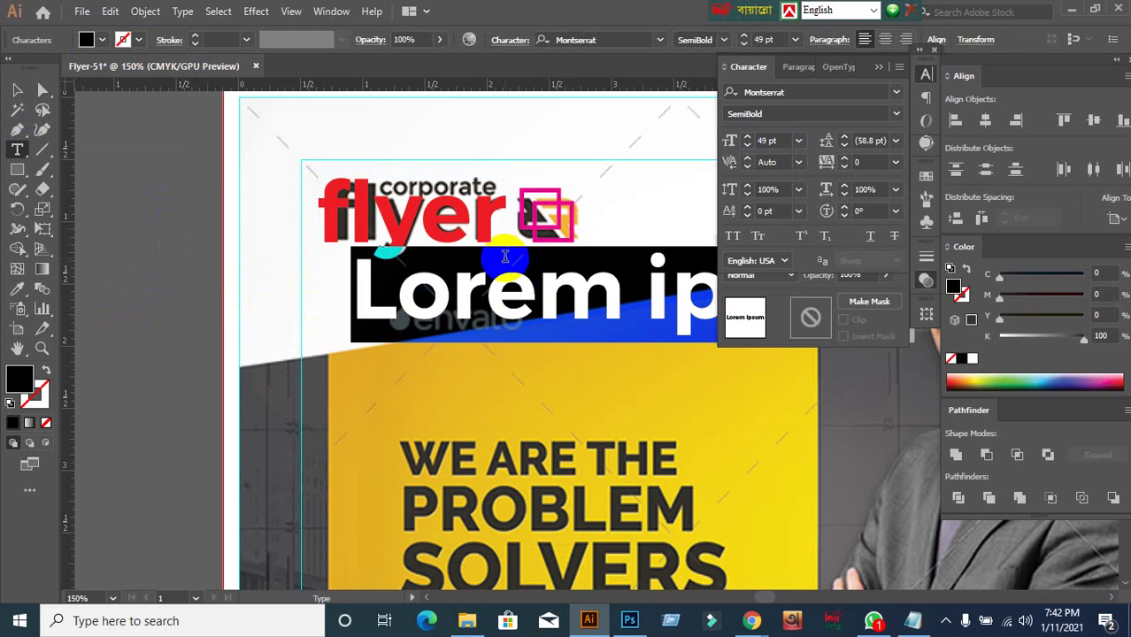
pyautogui.write('co')
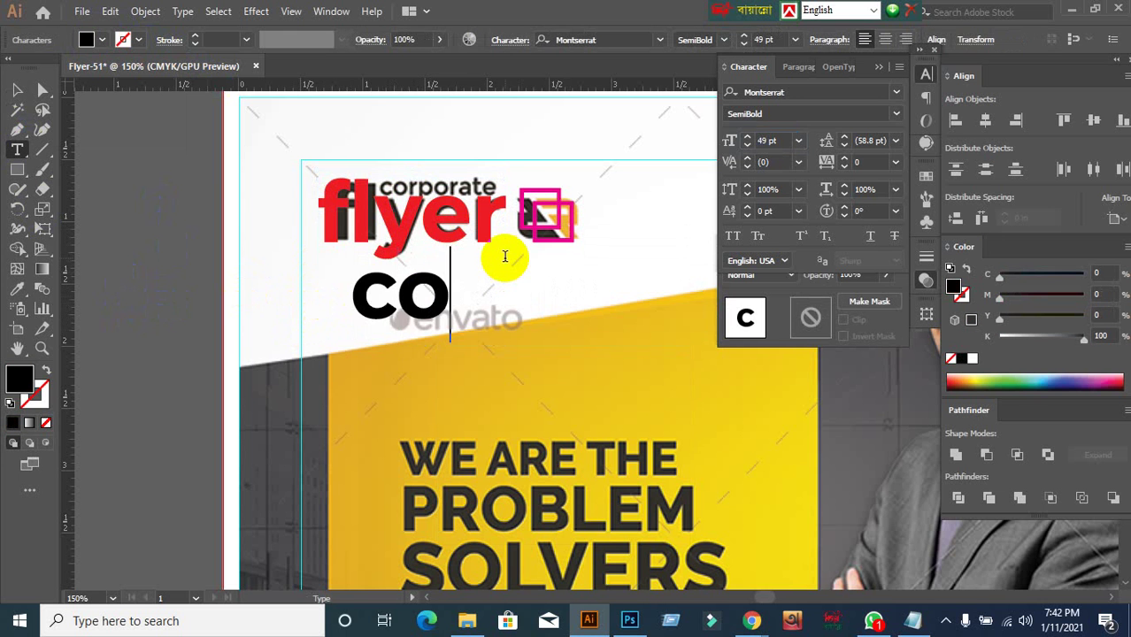
pyautogui.write('rporat')
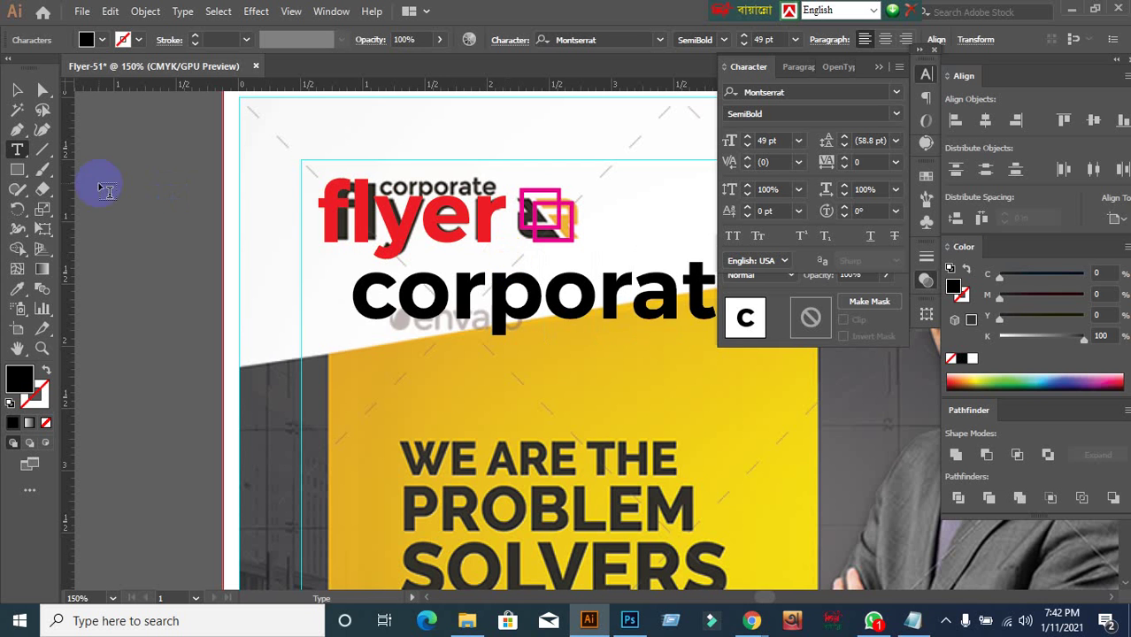
pyautogui.click(16, 89)
pyautogui.click(379, 285)
pyautogui.rightClick(420, 301)
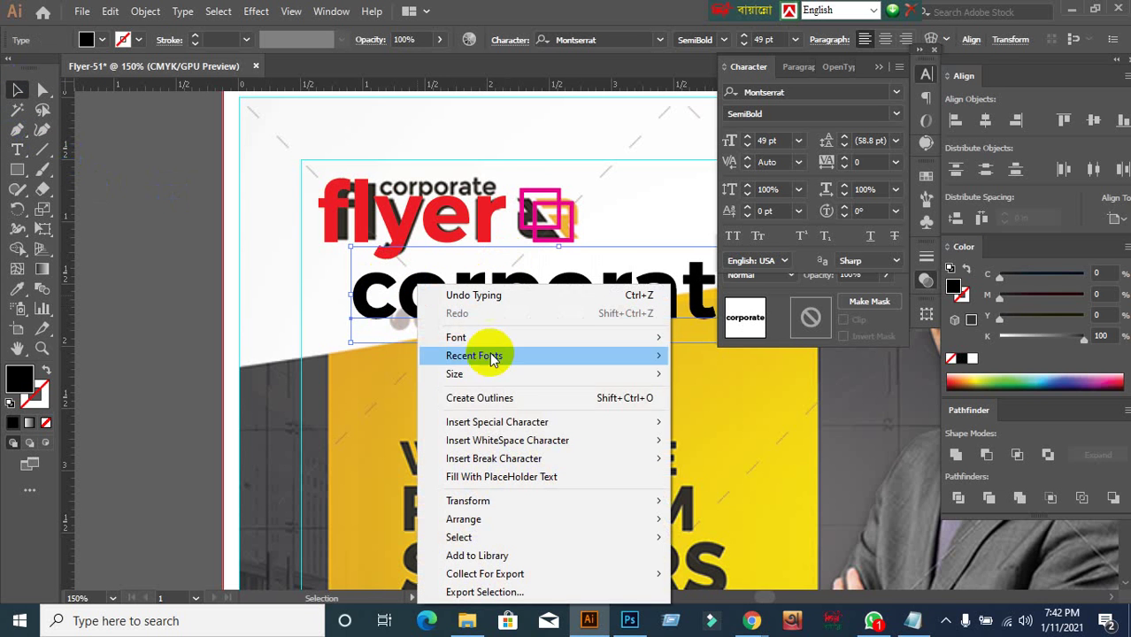
pyautogui.click(480, 397)
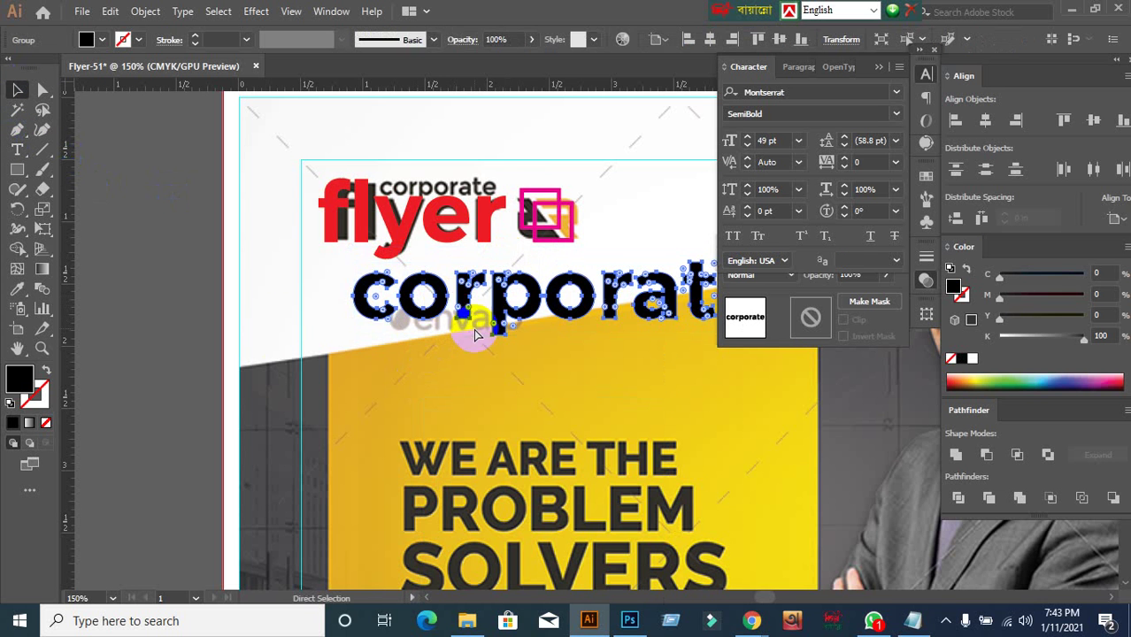
pyautogui.hotkey('ctrl', 'z')
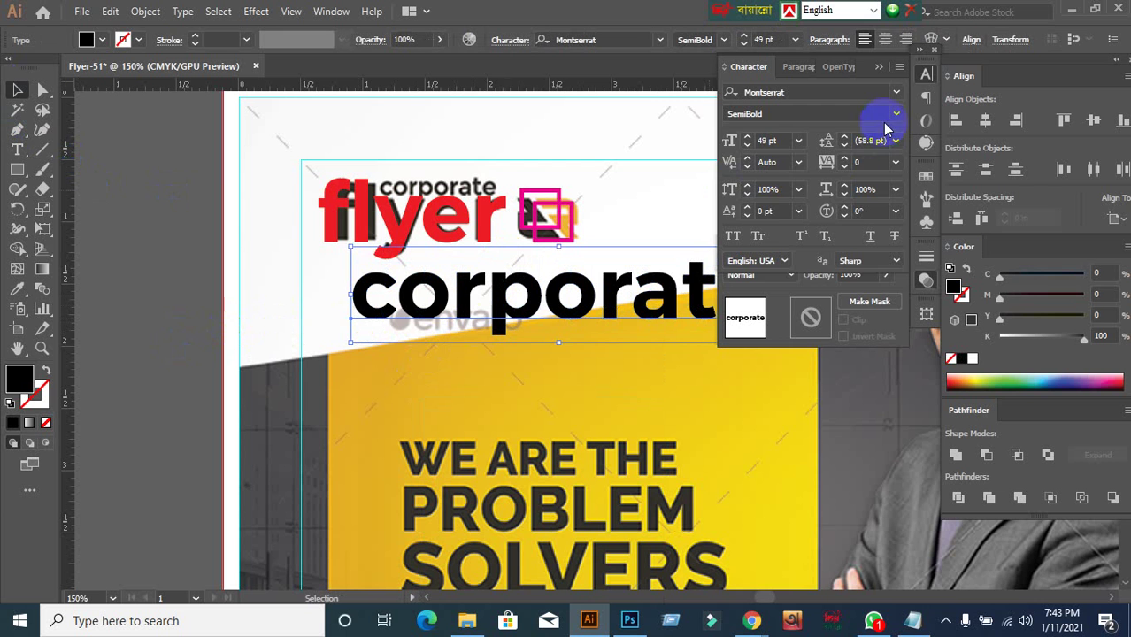
# - Change the 'corporate' text weight to Montserrat Light
pyautogui.click(896, 114)
pyautogui.click(778, 223)
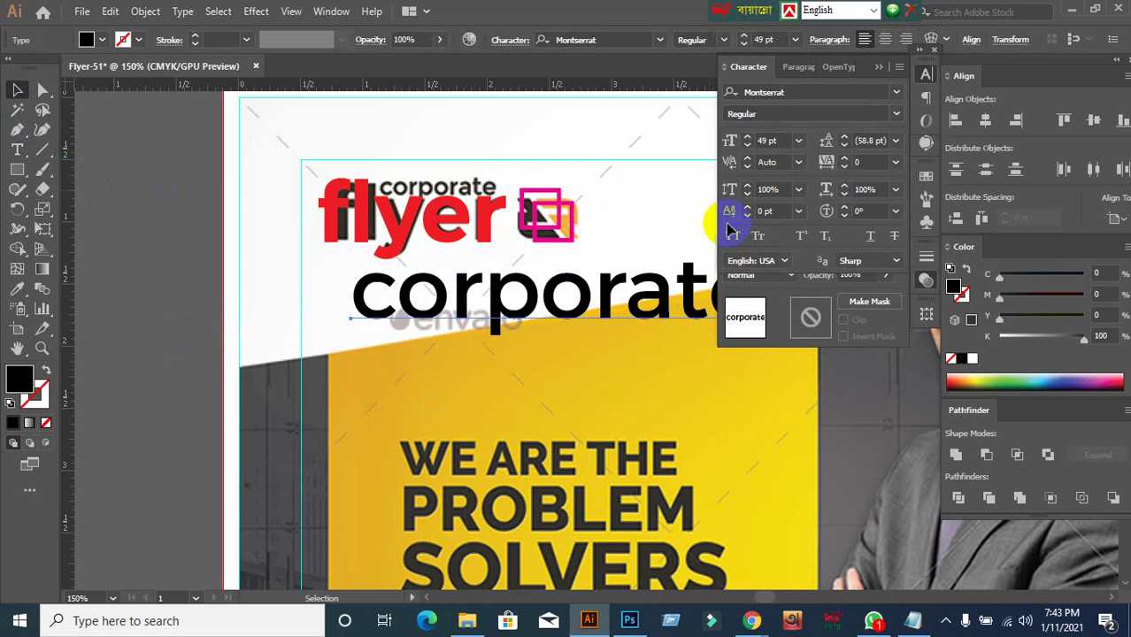
pyautogui.click(888, 113)
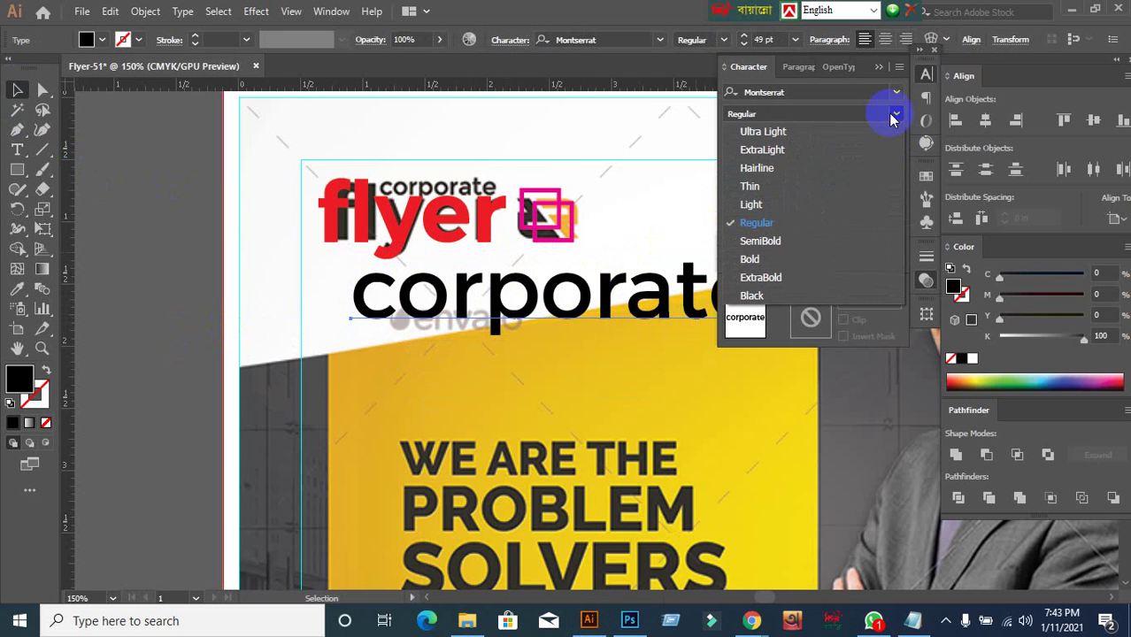
pyautogui.click(750, 204)
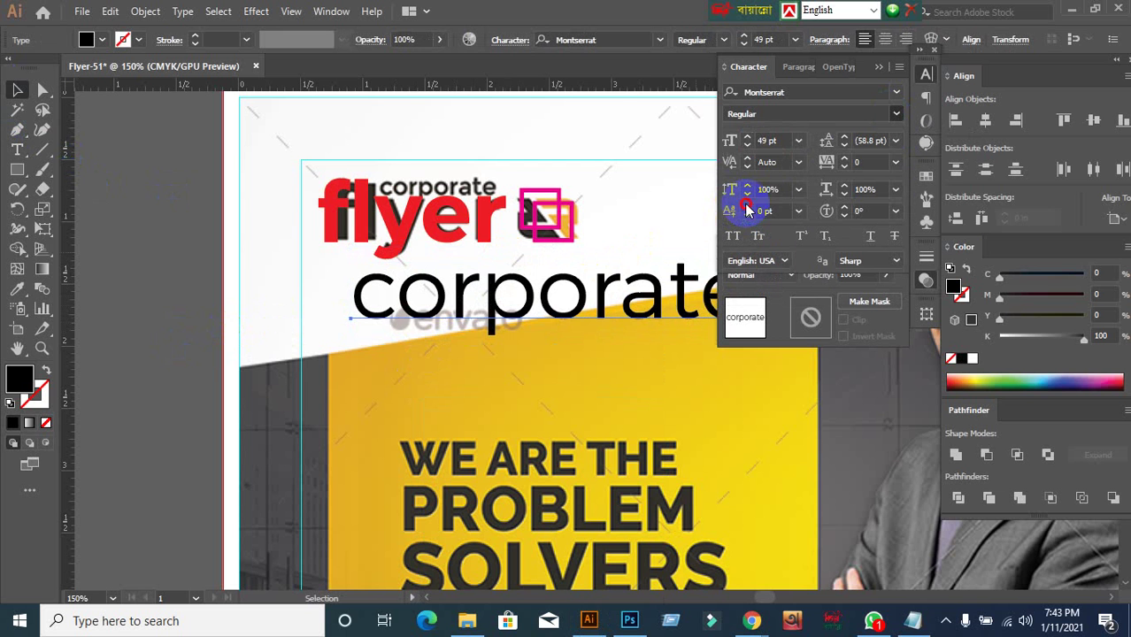
pyautogui.click(780, 140)
pyautogui.scroll(-5, 782, 140)
pyautogui.scroll(-6, 783, 140)
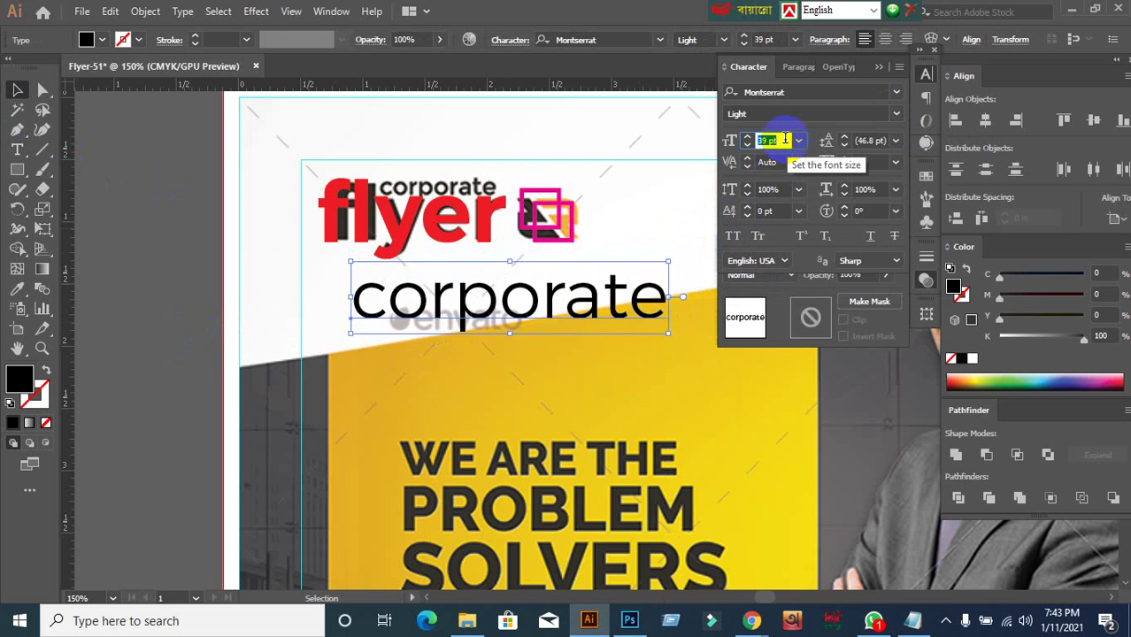
pyautogui.scroll(-8, 786, 140)
pyautogui.scroll(-3, 785, 140)
pyautogui.scroll(-3, 786, 140)
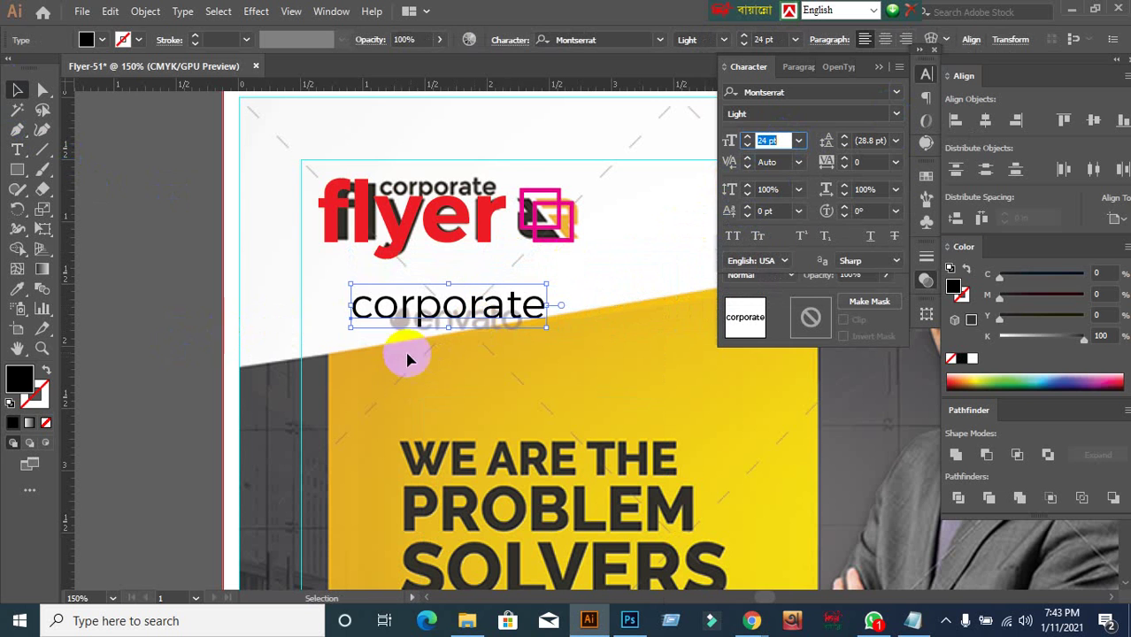
# - Move 'flyer' left and down, and place 'corporate' just above it
pyautogui.click(372, 246)
pyautogui.moveTo(366, 231); pyautogui.dragTo(241, 285)
pyautogui.moveTo(448, 322); pyautogui.dragTo(348, 257)
pyautogui.click(770, 141)
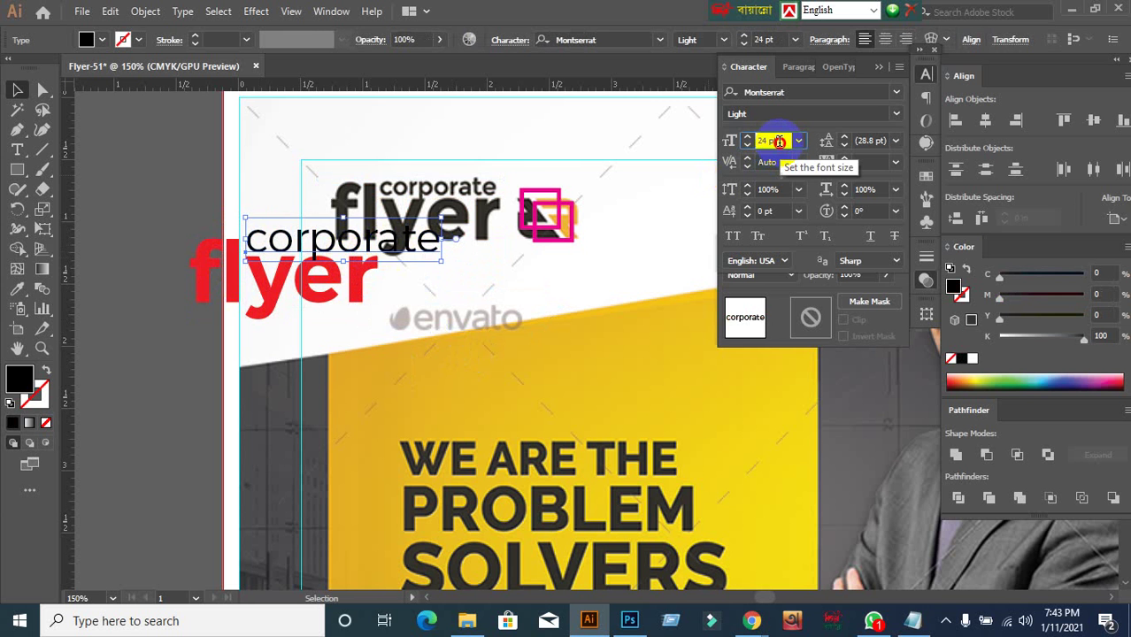
pyautogui.scroll(-4, 771, 141)
pyautogui.scroll(-4, 778, 142)
pyautogui.scroll(-2, 778, 141)
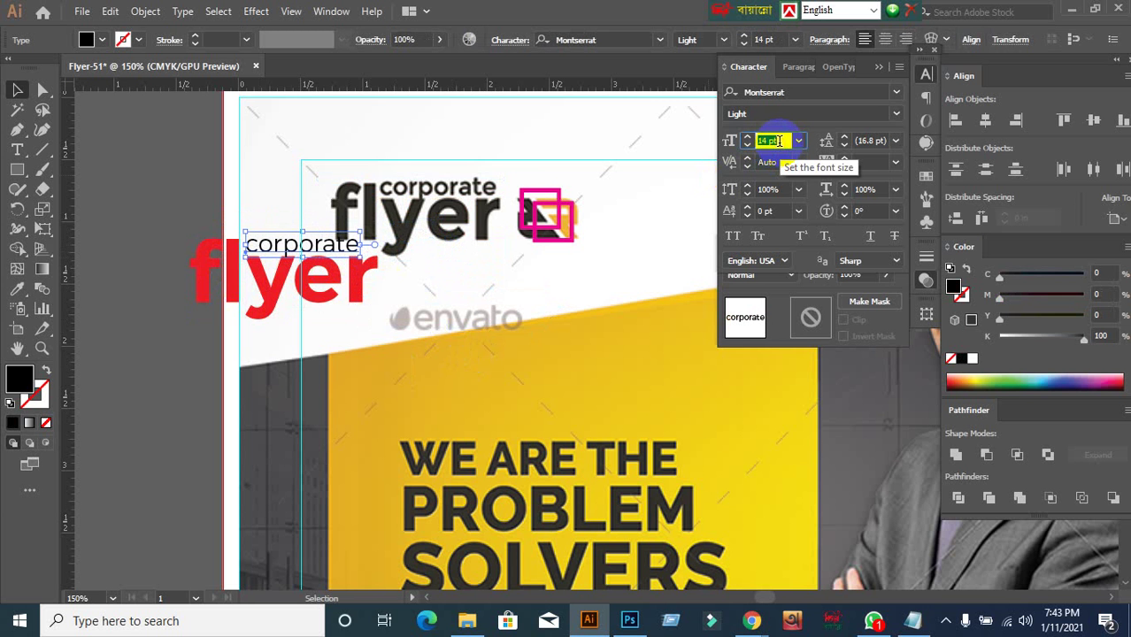
pyautogui.keyDown('alt'); pyautogui.scroll(2, 232, 298); pyautogui.keyUp('alt')
pyautogui.scroll(1, 345, 291)
# - Reduce the 'corporate' font size to 16 pt
pyautogui.click(310, 303)
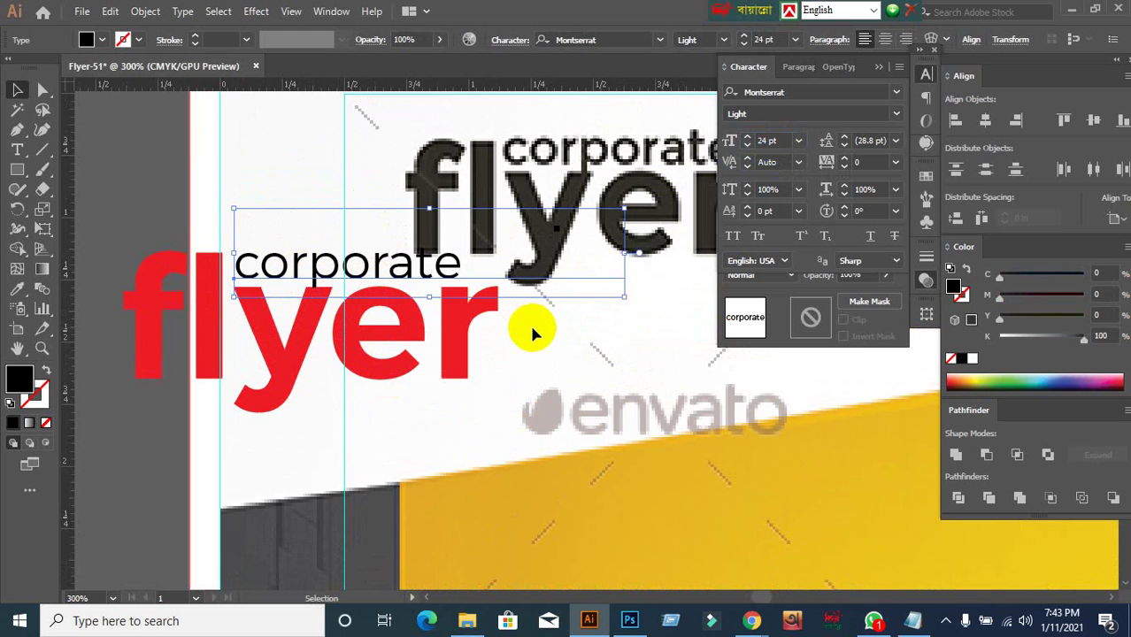
pyautogui.keyDown('alt'); pyautogui.scroll(-1, 531, 332); pyautogui.keyUp('alt')
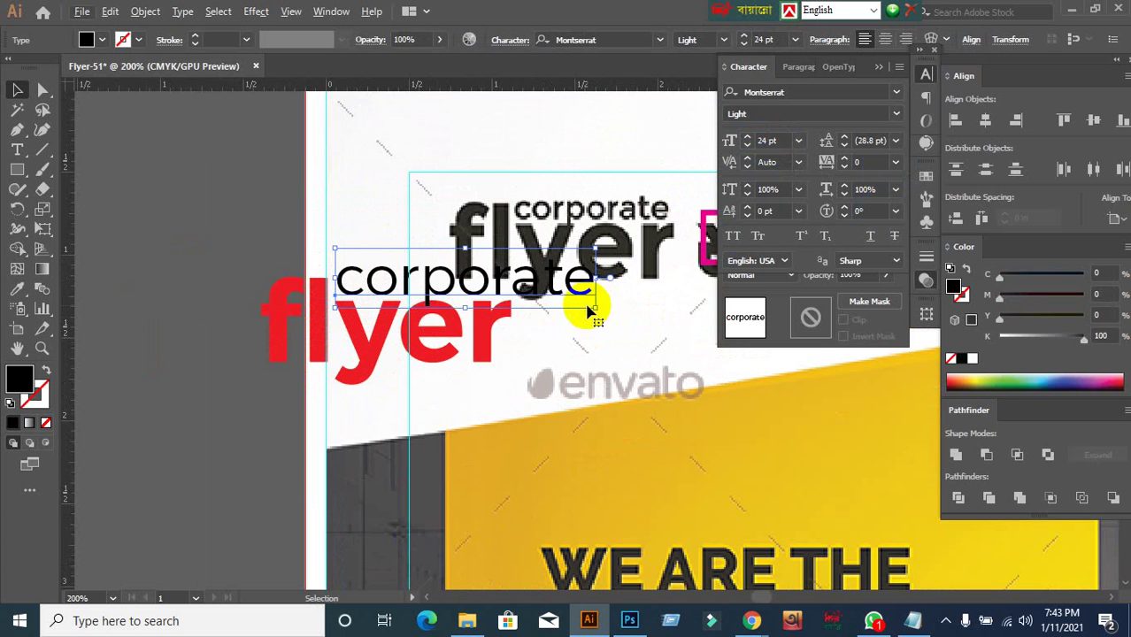
pyautogui.keyDown('alt'); pyautogui.scroll(1, 556, 308); pyautogui.keyUp('alt')
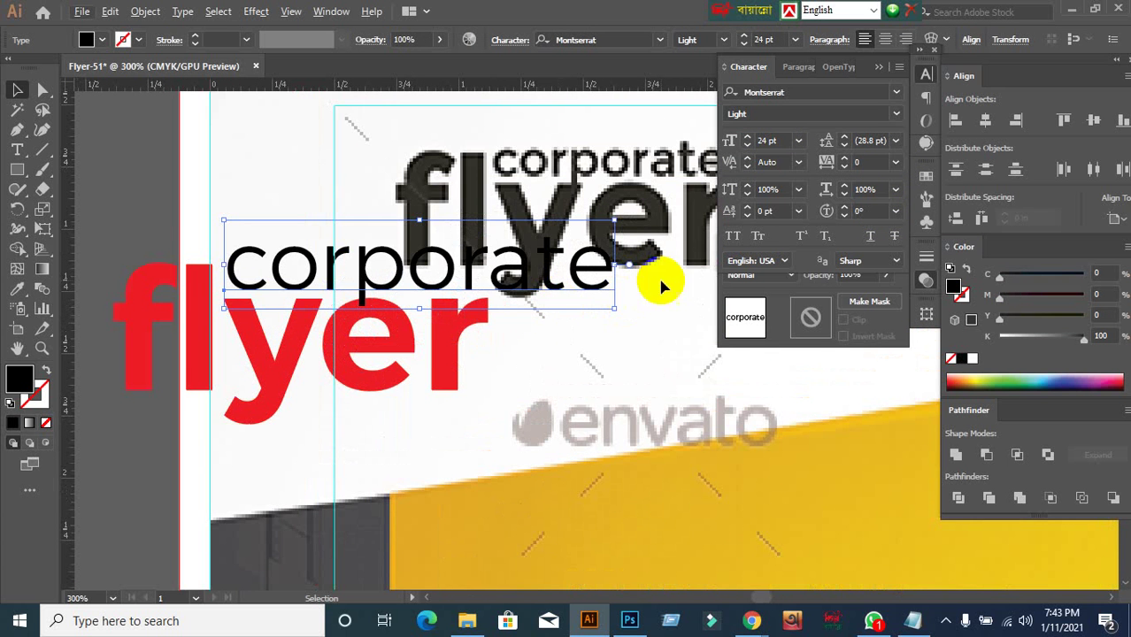
pyautogui.click(799, 143)
pyautogui.press('Down')
pyautogui.press('Down')
pyautogui.press('Down')
pyautogui.press('Down')
pyautogui.press('Down')
pyautogui.press('Down')
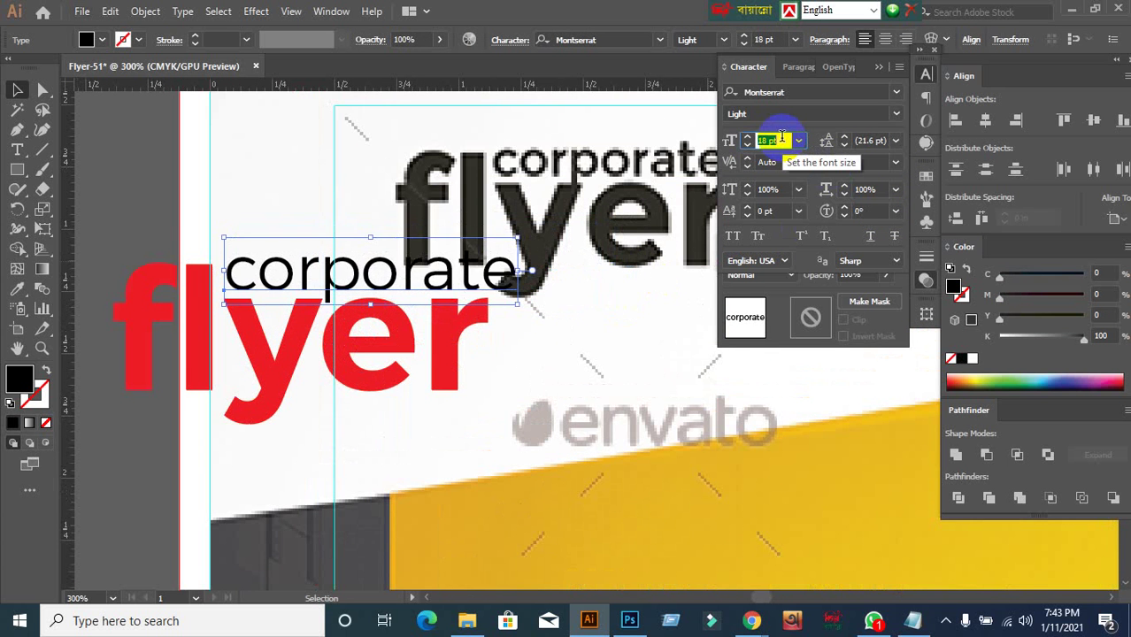
pyautogui.press('Down')
pyautogui.press('Down')
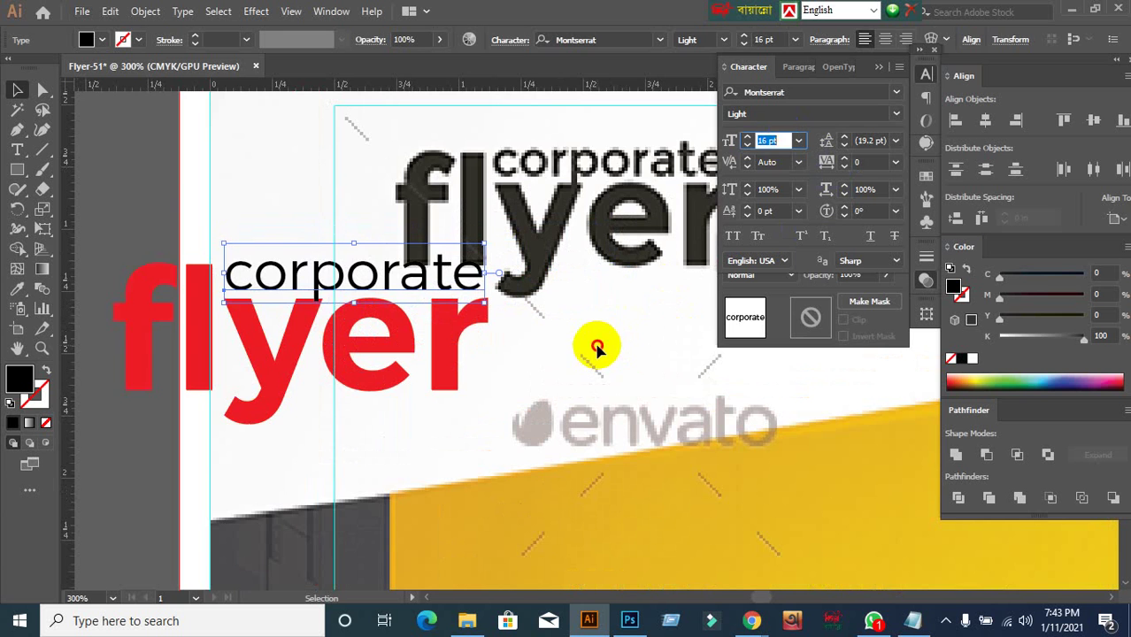
pyautogui.click(597, 349)
pyautogui.scroll(-1, 598, 349)
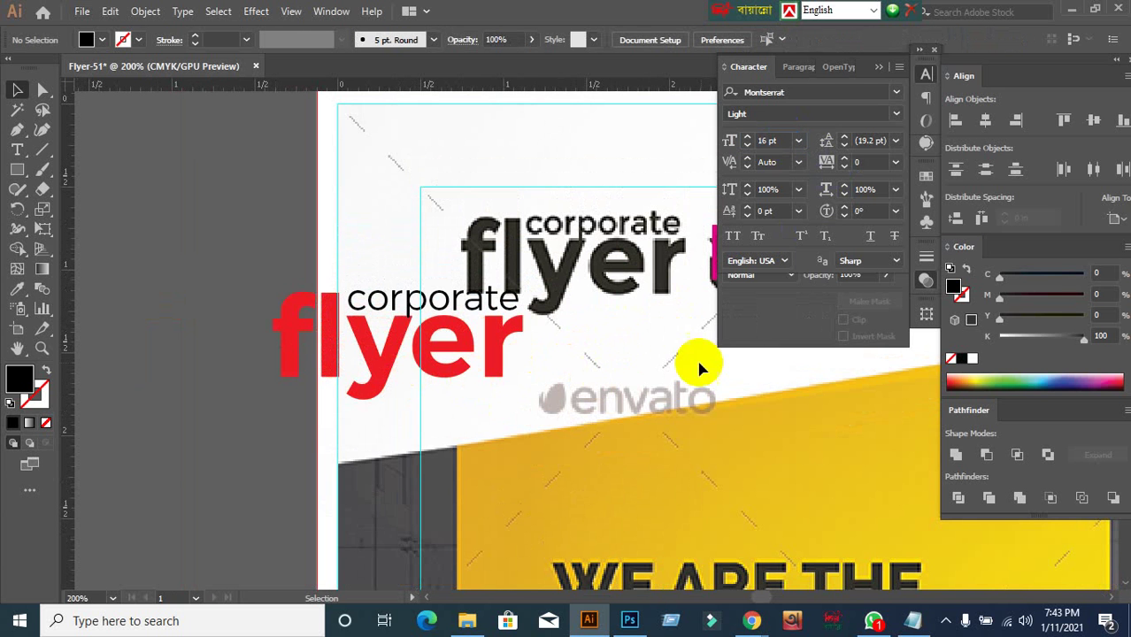
pyautogui.click(420, 305)
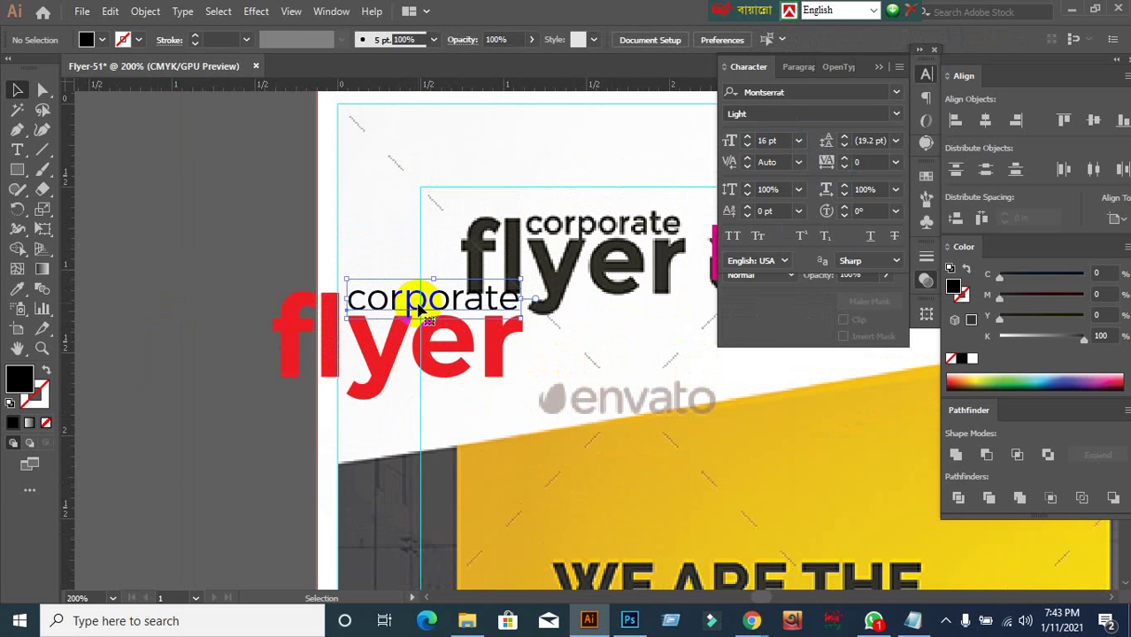
# - Outline the 'corporate' text, group it with the red flyer copy, and move it over the dark logo
pyautogui.rightClick(420, 305)
pyautogui.click(482, 394)
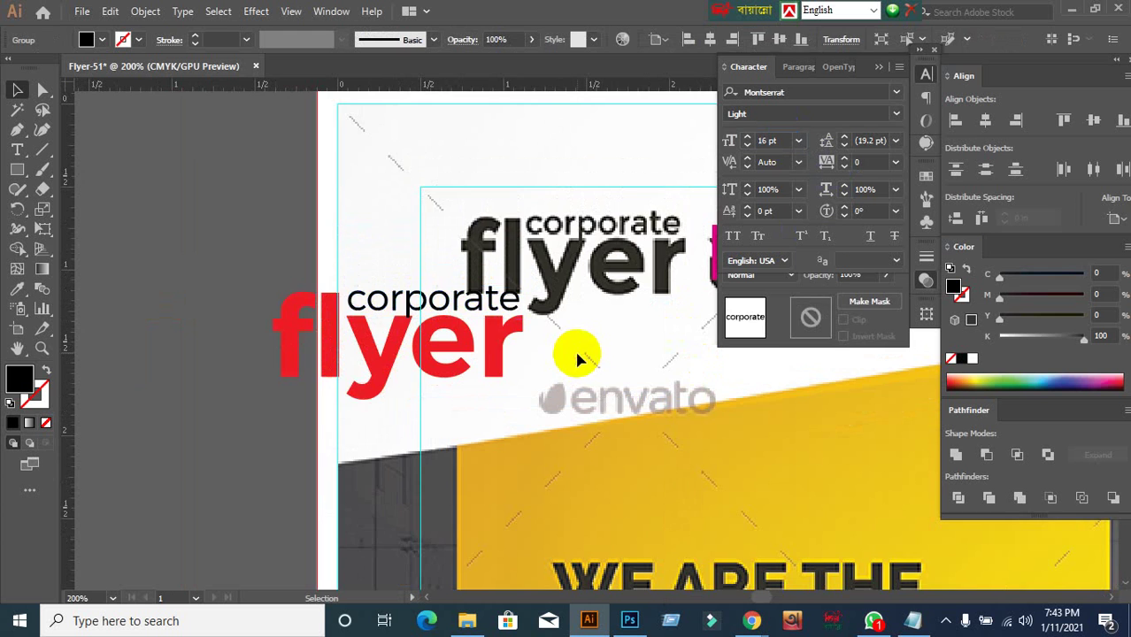
pyautogui.scroll(-1, 576, 359)
pyautogui.click(481, 381)
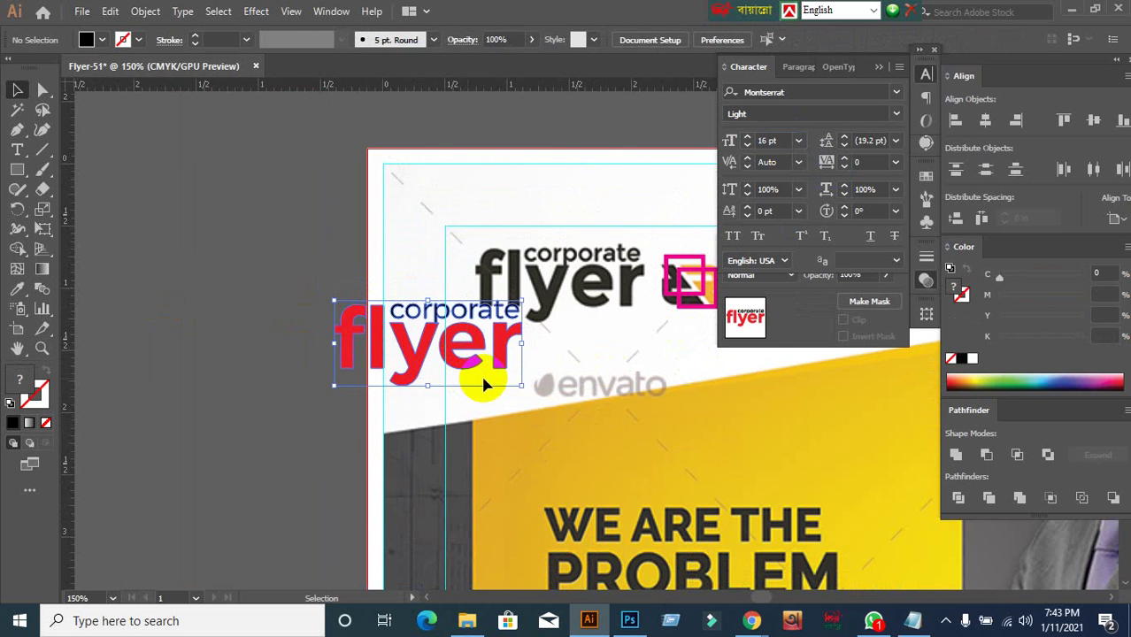
pyautogui.hotkey('ctrl', 'h')
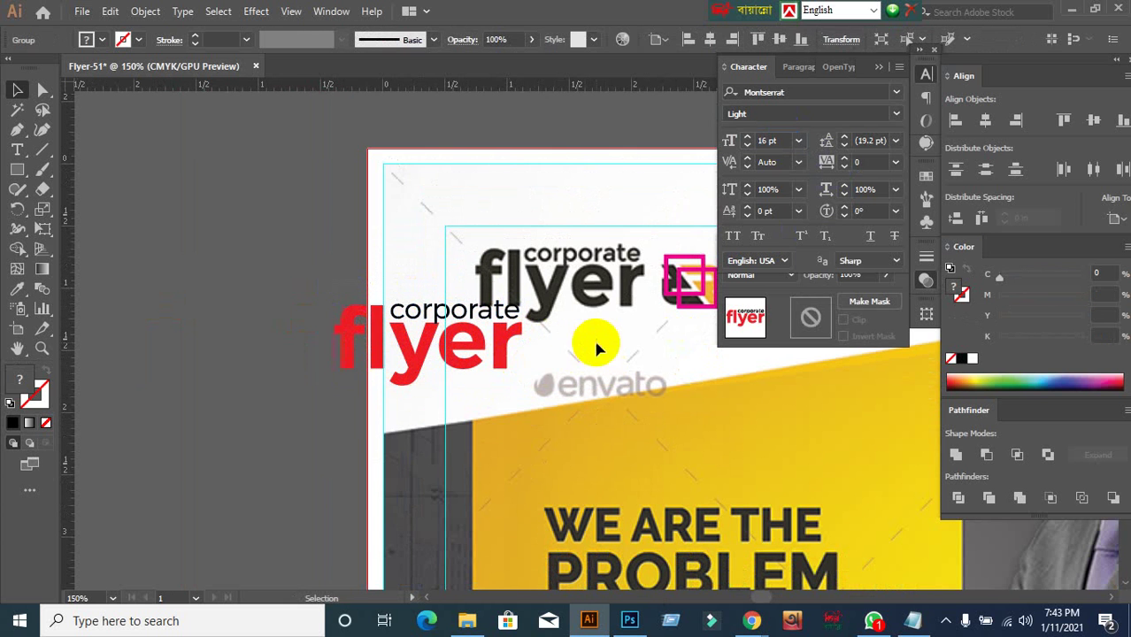
pyautogui.click(595, 348)
pyautogui.click(510, 355)
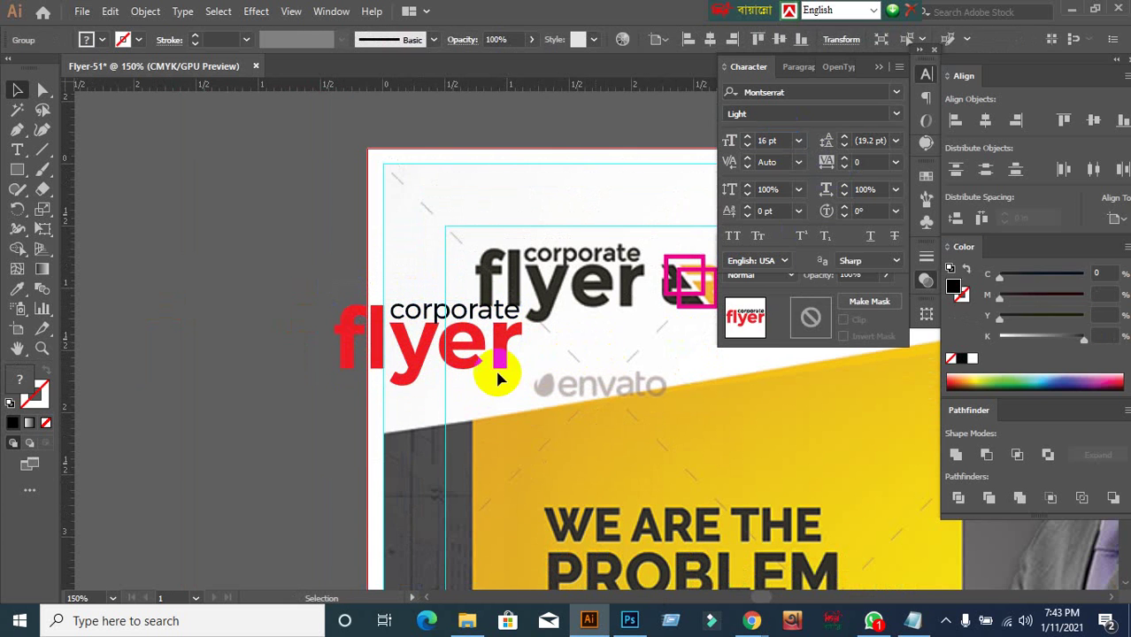
pyautogui.moveTo(494, 363)
pyautogui.mouseDown()
pyautogui.moveTo(620, 305)
pyautogui.moveTo(627, 345)
pyautogui.mouseUp()
# - Zoom and pan around the whole flyer to review the new logo and sections
pyautogui.hotkey('ctrl', '-')
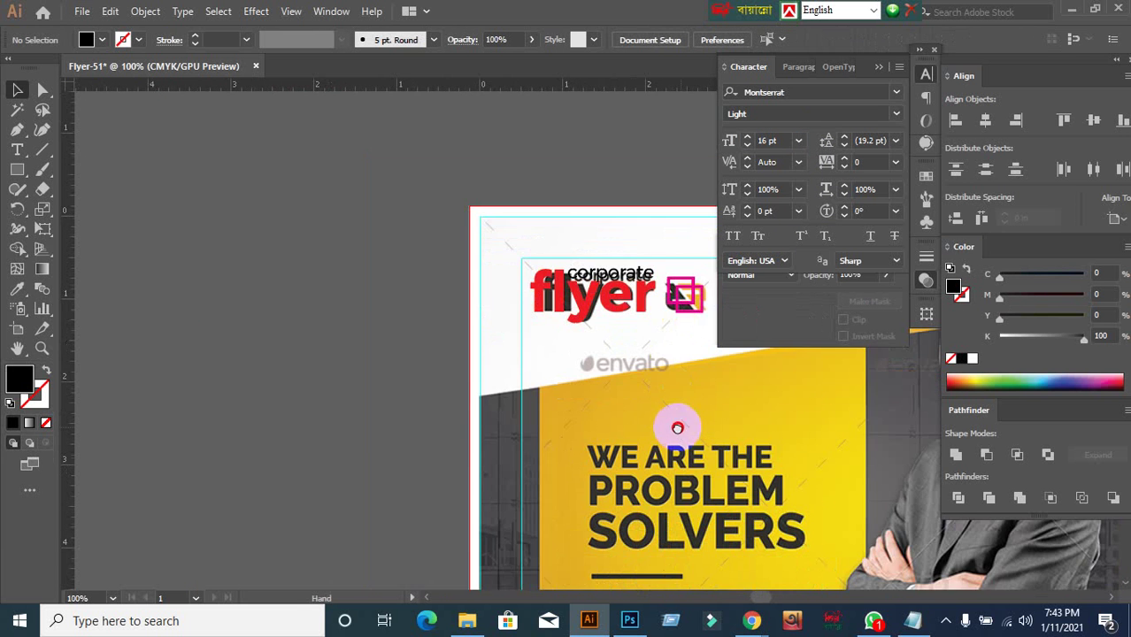
pyautogui.moveTo(678, 429); pyautogui.dragTo(456, 257)
pyautogui.hotkey('ctrl', '-')
pyautogui.hotkey('ctrl', '-')
pyautogui.moveTo(613, 491)
pyautogui.mouseDown()
pyautogui.moveTo(560, 361)
pyautogui.moveTo(582, 390)
pyautogui.mouseUp()
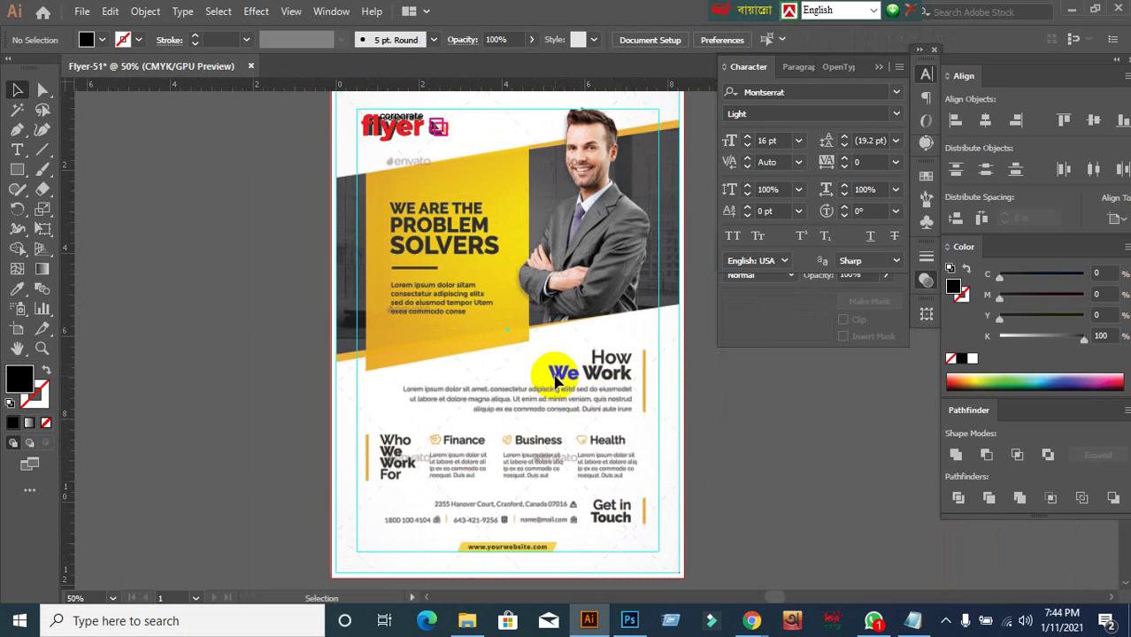
pyautogui.hotkey('ctrl', '+')
pyautogui.hotkey('ctrl', '+')
pyautogui.moveTo(460, 277); pyautogui.dragTo(397, 248)
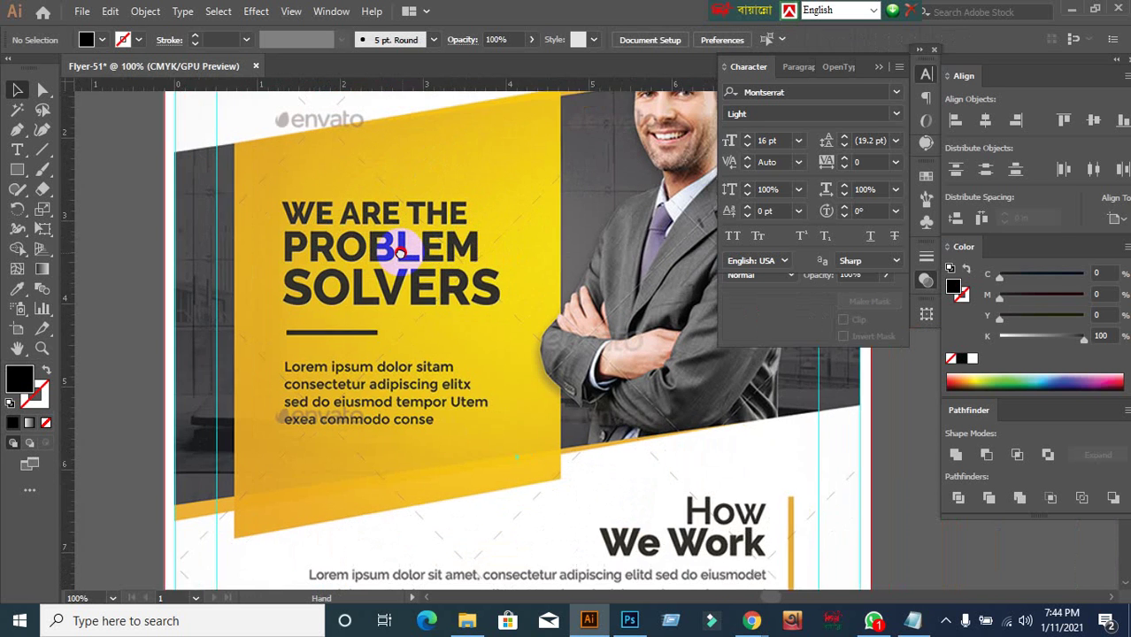
pyautogui.hotkey('ctrl', '-')
pyautogui.hotkey('ctrl', '-')
pyautogui.moveTo(577, 462); pyautogui.dragTo(499, 334)
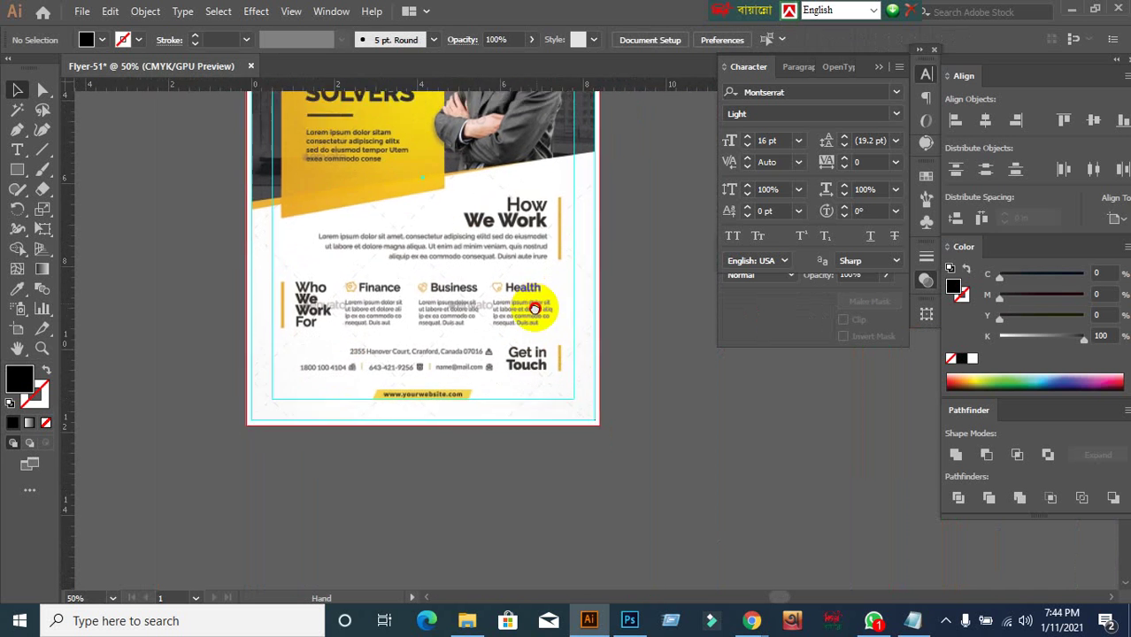
pyautogui.scroll(1, 544, 261)
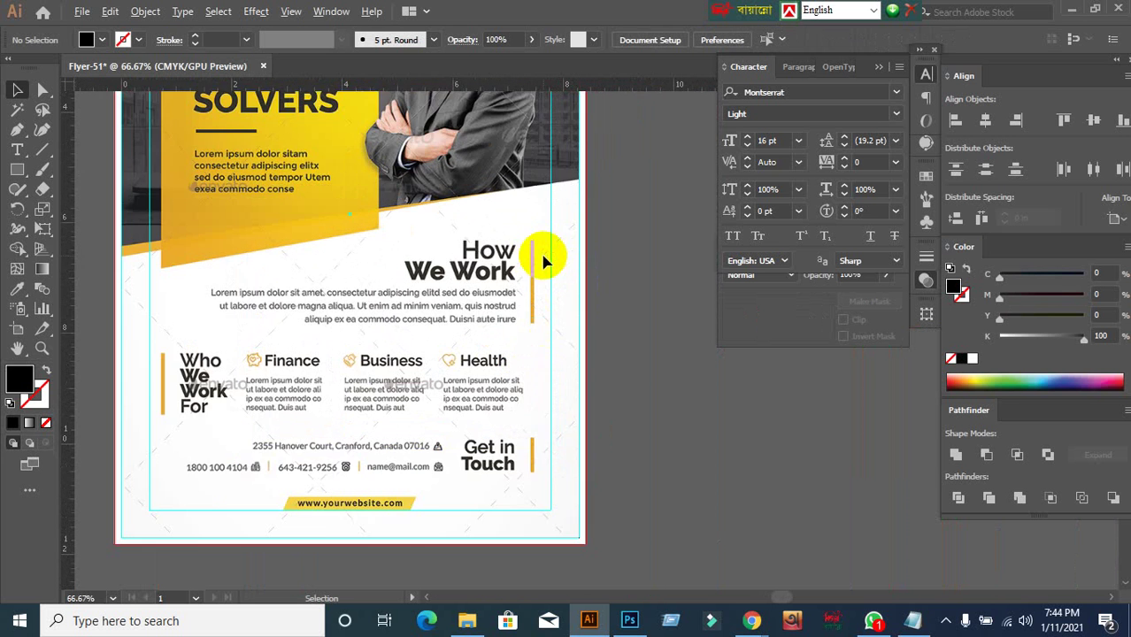
pyautogui.scroll(1, 521, 258)
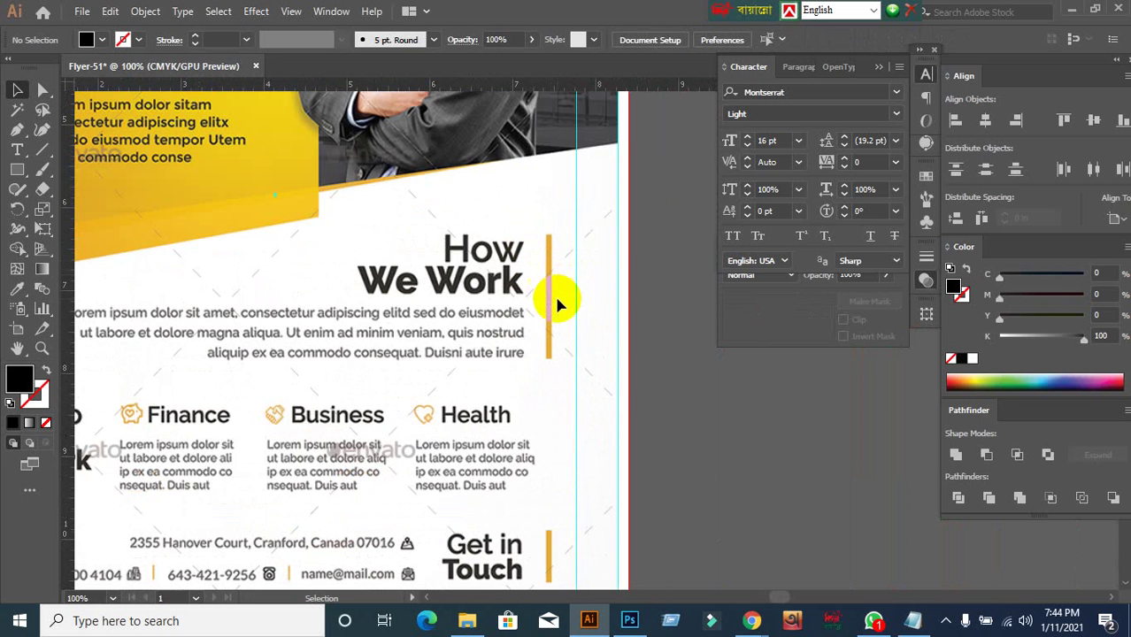
pyautogui.click(17, 166)
pyautogui.scroll(1, 573, 293)
pyautogui.scroll(1, 561, 291)
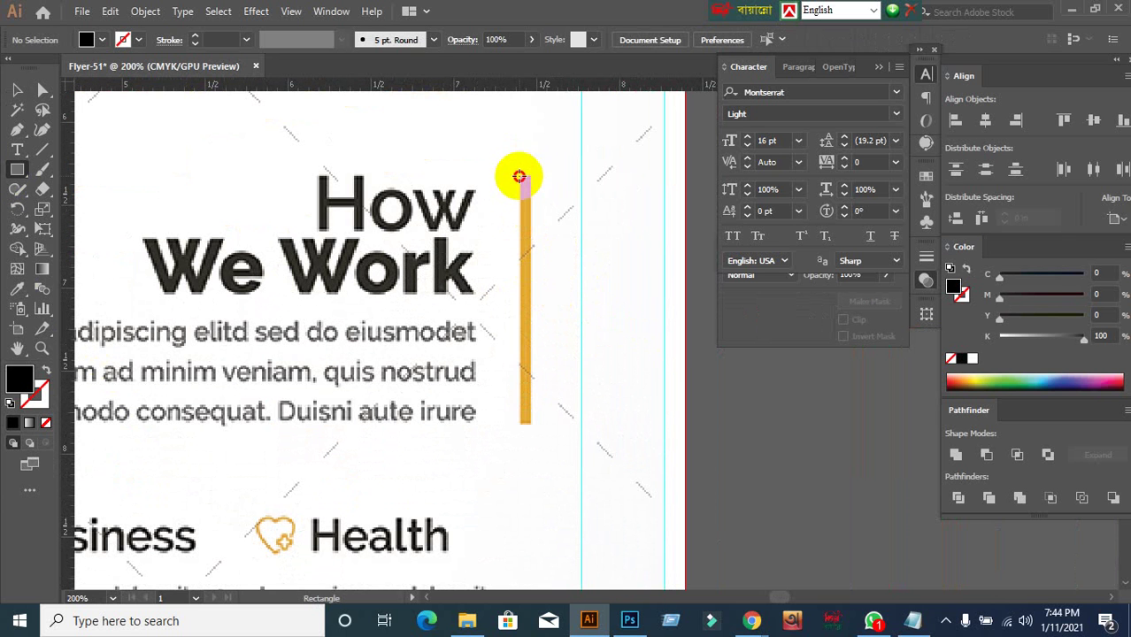
pyautogui.moveTo(520, 176); pyautogui.dragTo(529, 422)
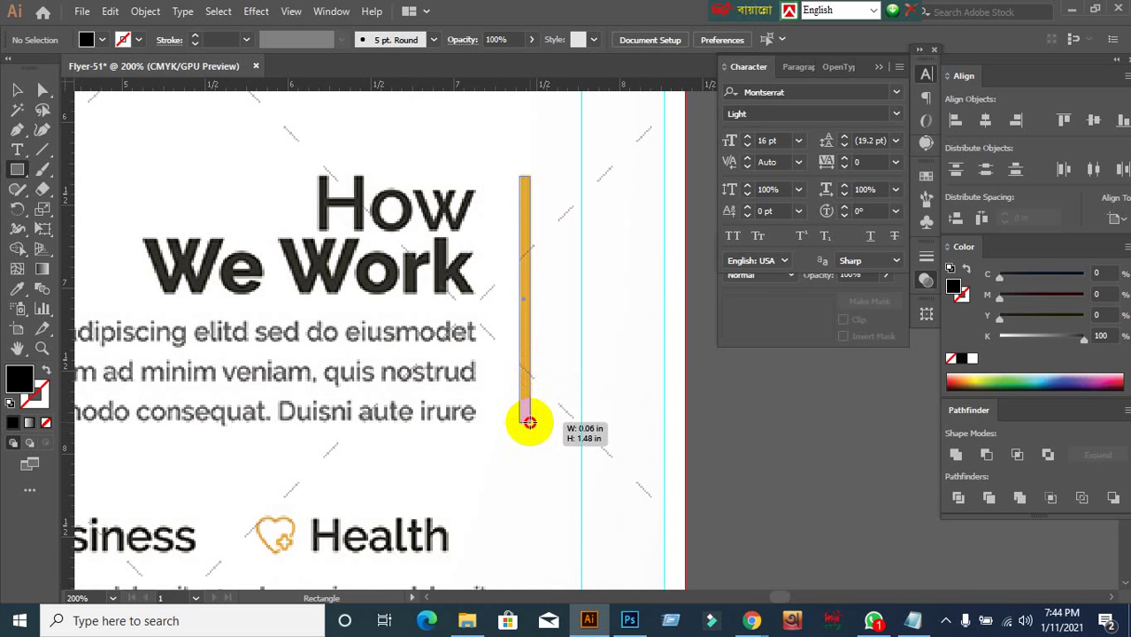
pyautogui.moveTo(530, 423); pyautogui.dragTo(530, 423)
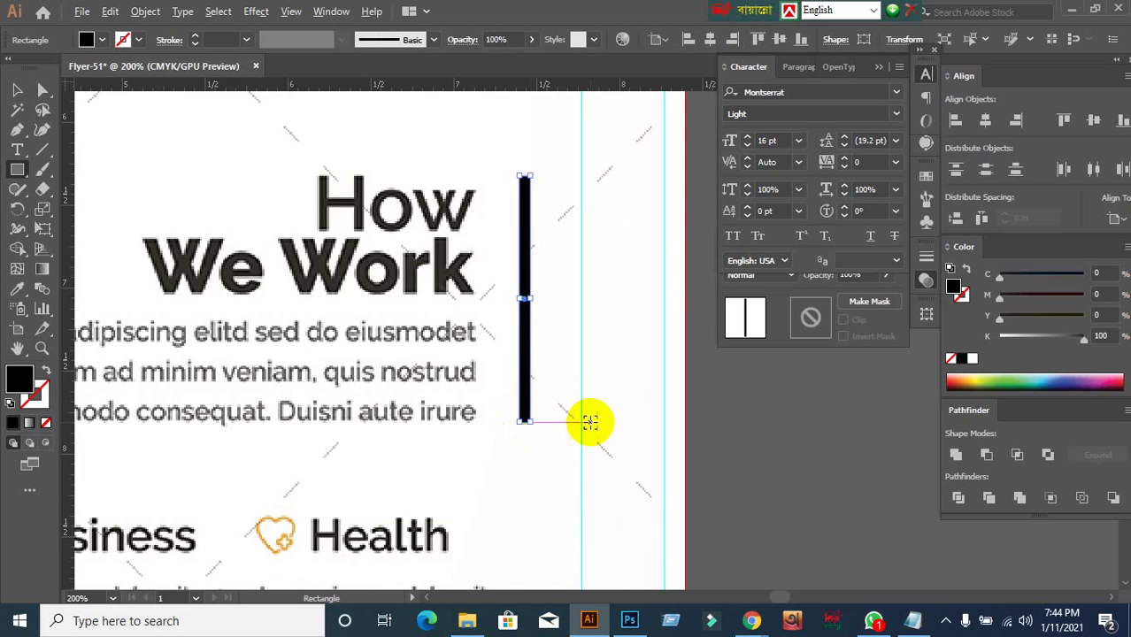
pyautogui.scroll(-2, 591, 423)
pyautogui.scroll(-1, 590, 422)
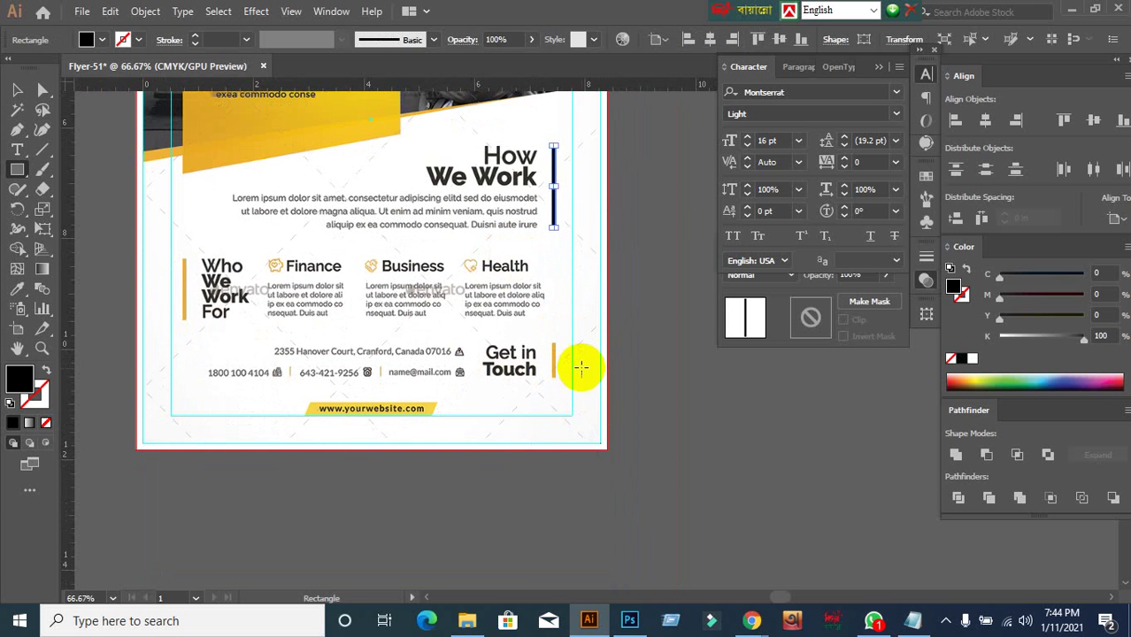
pyautogui.scroll(1, 182, 318)
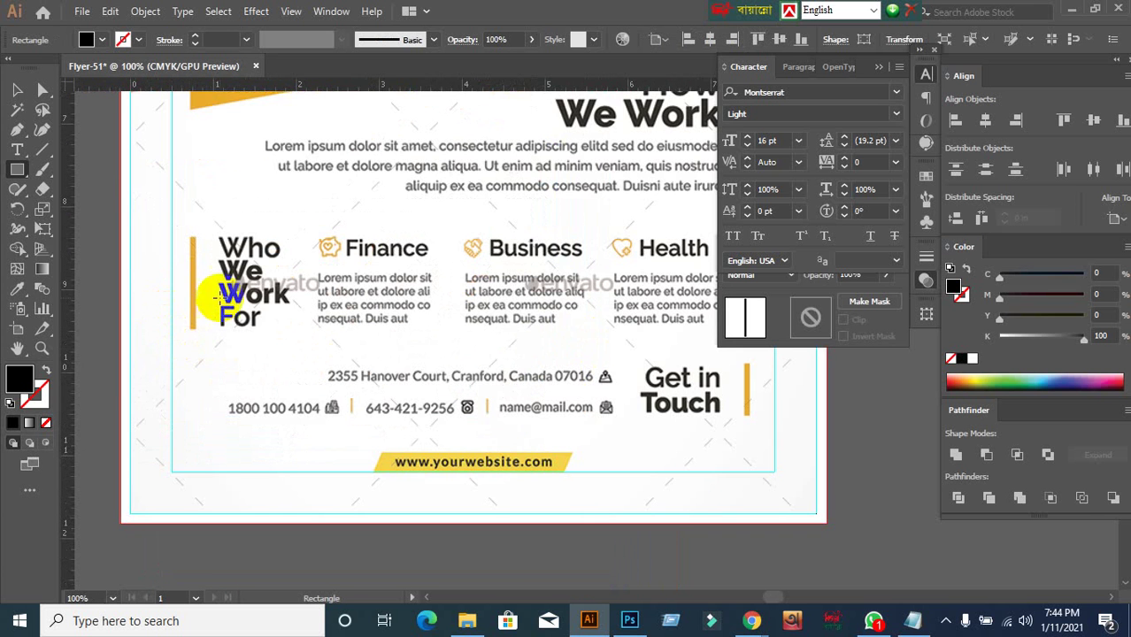
pyautogui.scroll(2, 203, 247)
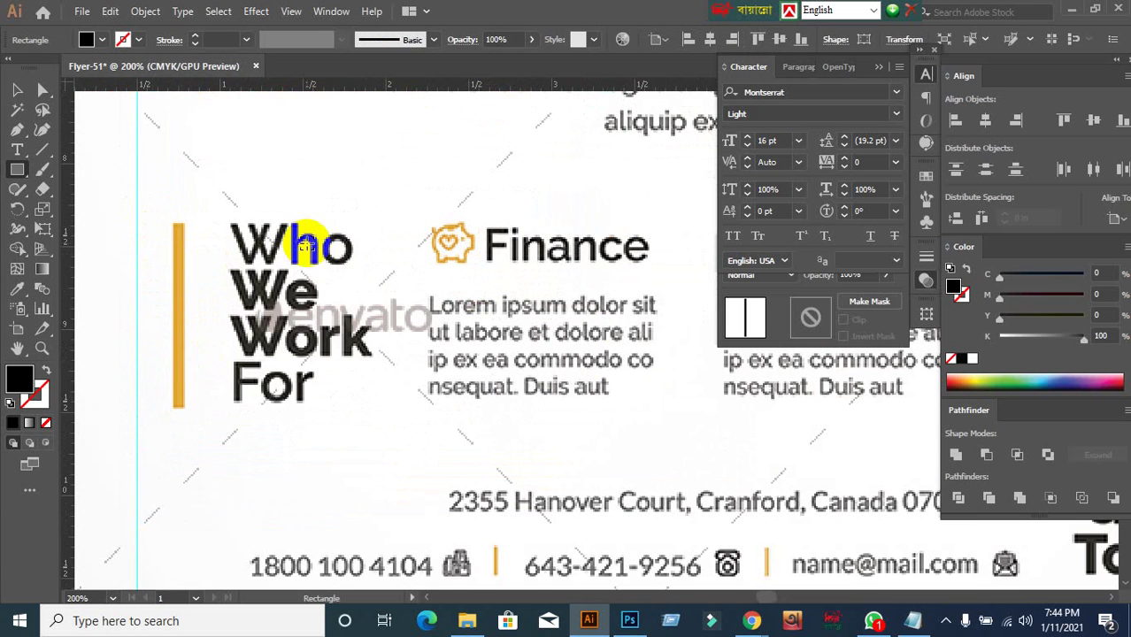
pyautogui.scroll(-3, 303, 248)
pyautogui.click(15, 91)
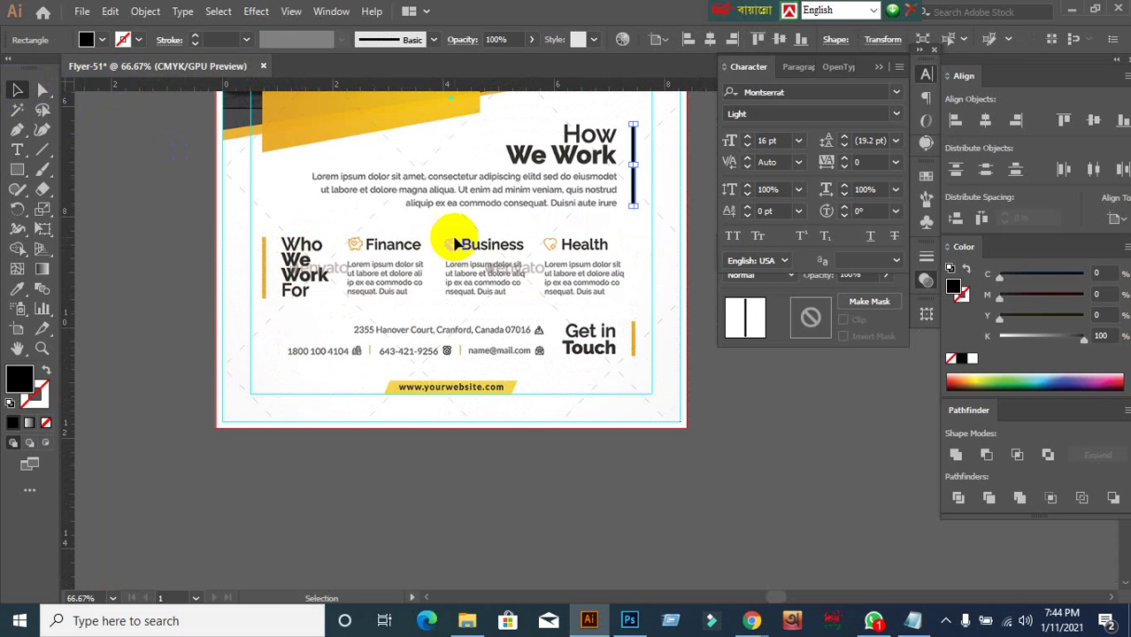
pyautogui.click(674, 224)
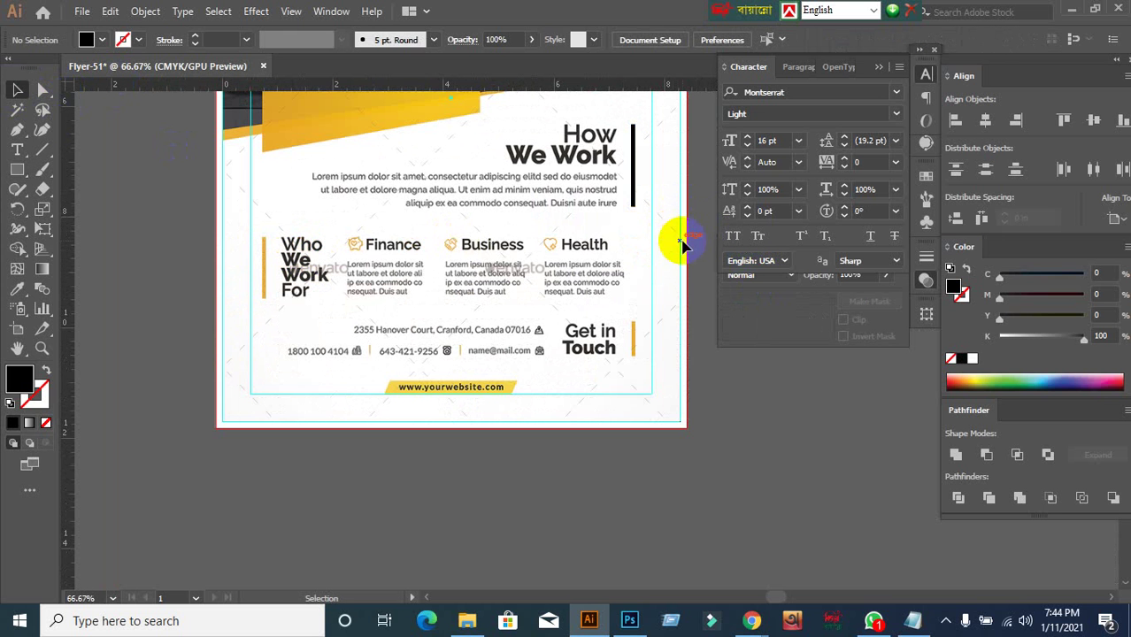
pyautogui.click(634, 193)
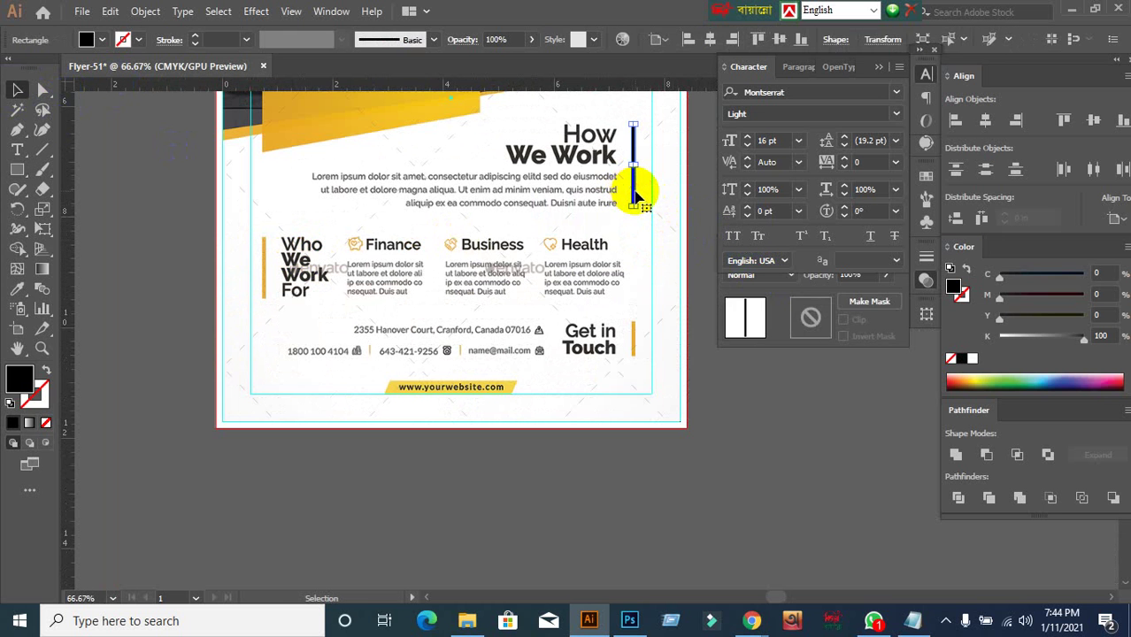
# - Copy the black bar beside Who We Work For and align it on the orange bar
pyautogui.moveTo(634, 193); pyautogui.dragTo(262, 306)
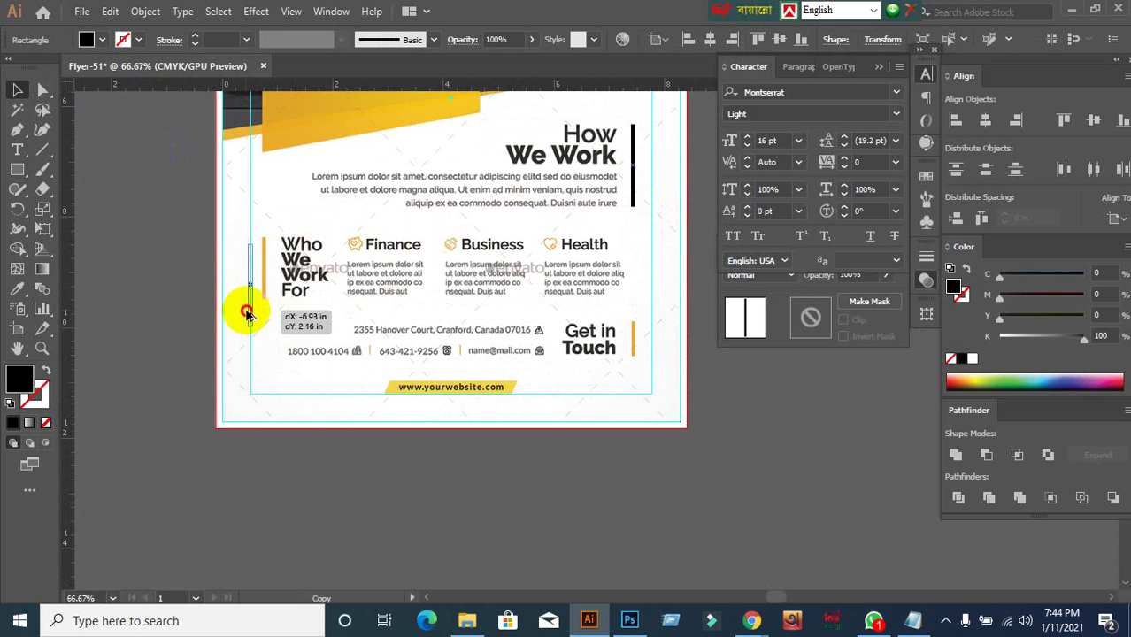
pyautogui.scroll(4, 262, 306)
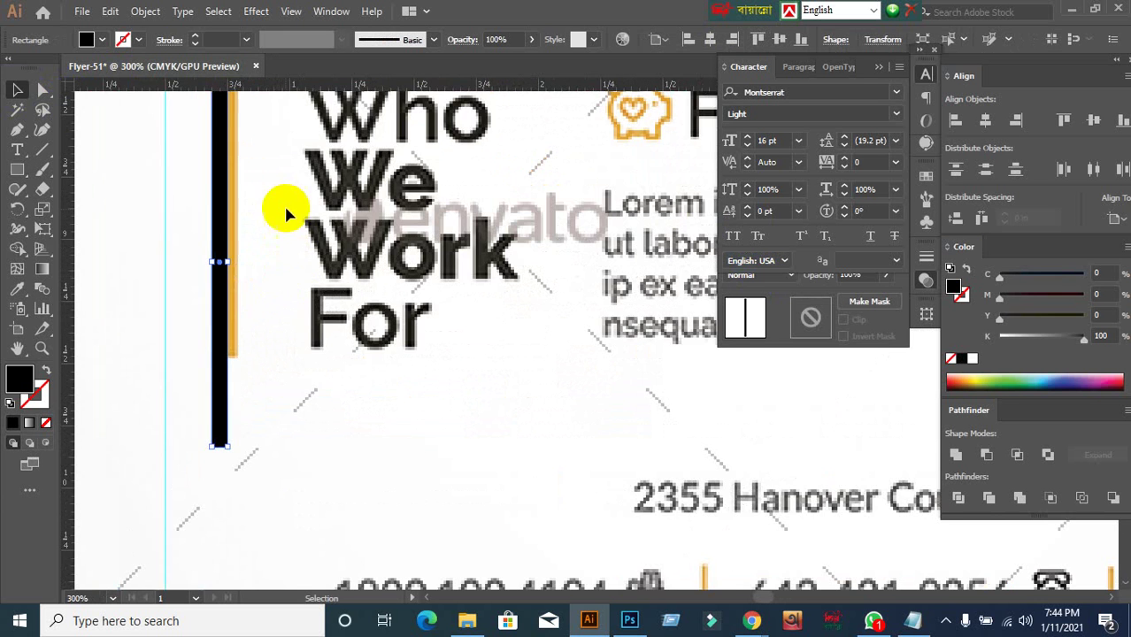
pyautogui.click(42, 89)
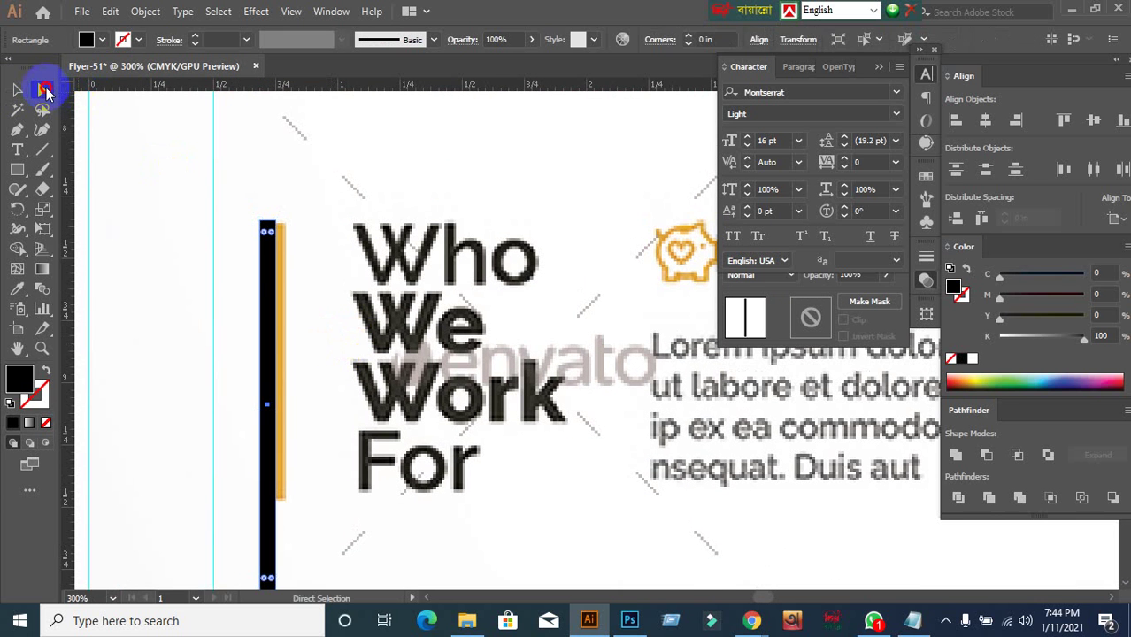
pyautogui.moveTo(276, 282)
pyautogui.mouseDown()
pyautogui.moveTo(280, 304)
pyautogui.moveTo(280, 284)
pyautogui.mouseUp()
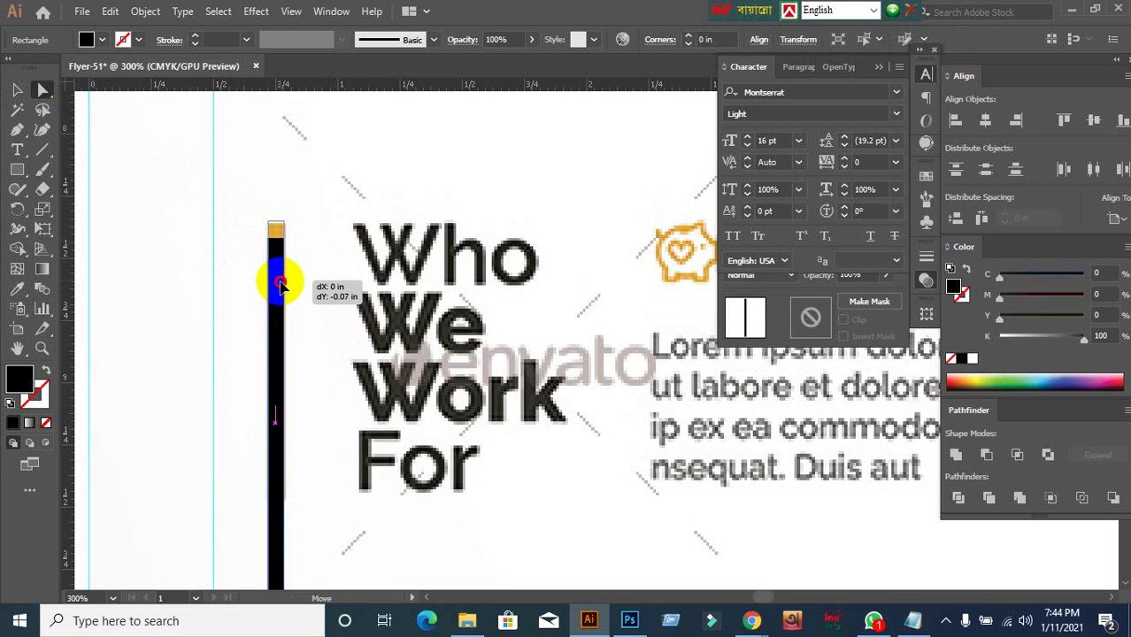
pyautogui.moveTo(279, 285); pyautogui.dragTo(280, 284)
pyautogui.scroll(-2, 308, 293)
pyautogui.scroll(-2, 314, 416)
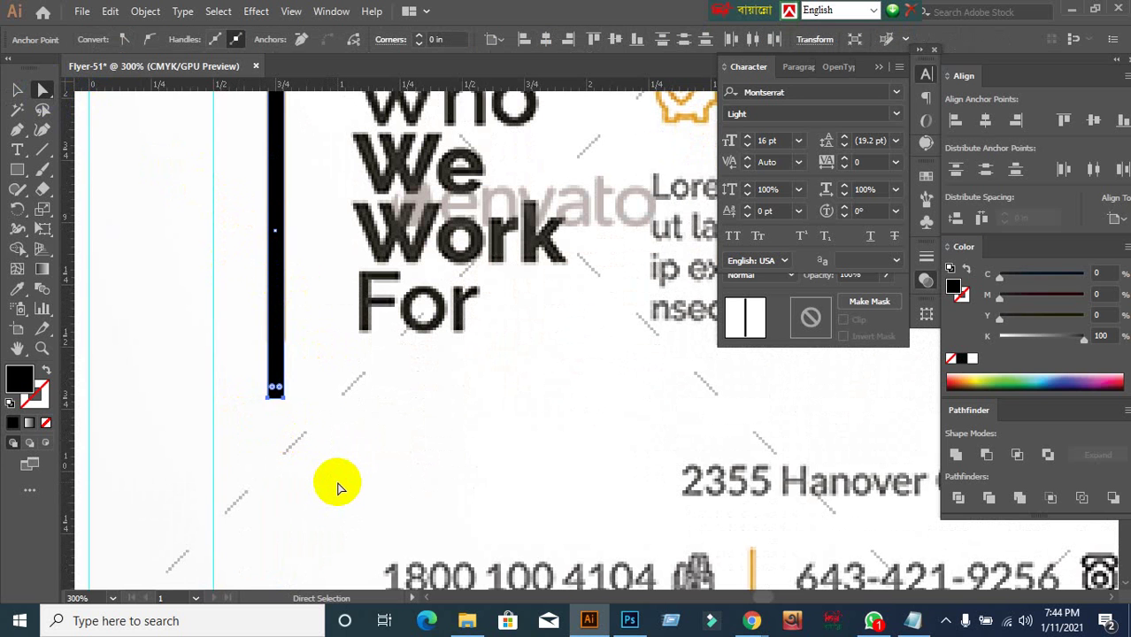
# - Shorten the copied bar's bottom end to match the orange bar's length
pyautogui.hotkey('shift', 'Up')
pyautogui.hotkey('shift', 'Up')
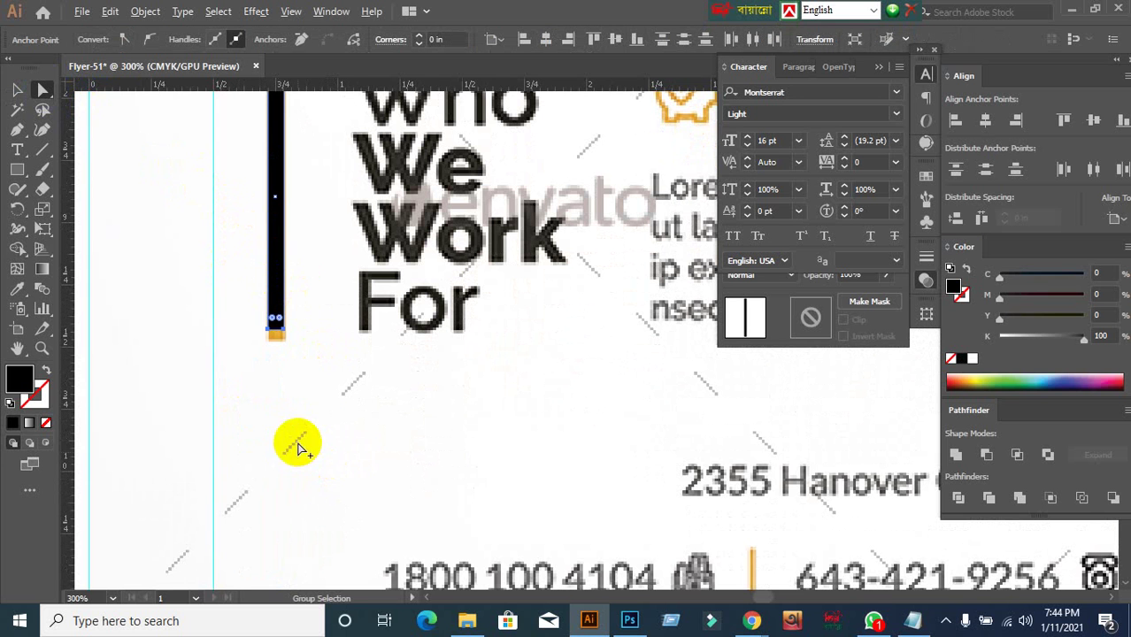
pyautogui.scroll(3, 284, 416)
pyautogui.moveTo(235, 200); pyautogui.dragTo(235, 226)
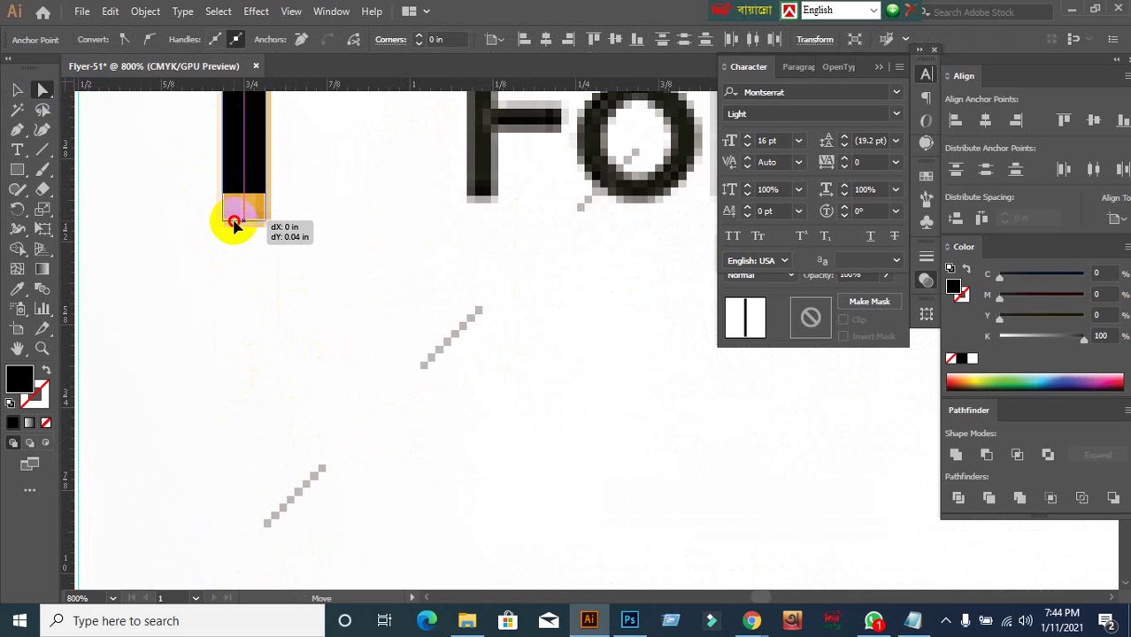
pyautogui.moveTo(235, 226); pyautogui.dragTo(235, 226)
pyautogui.scroll(-3, 338, 314)
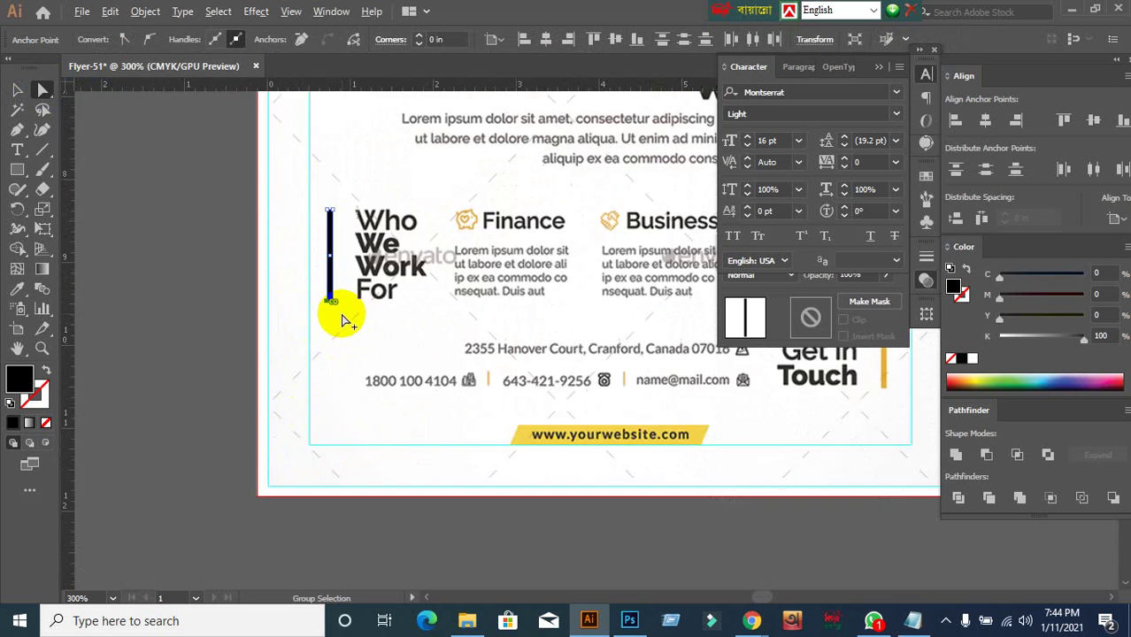
pyautogui.click(18, 89)
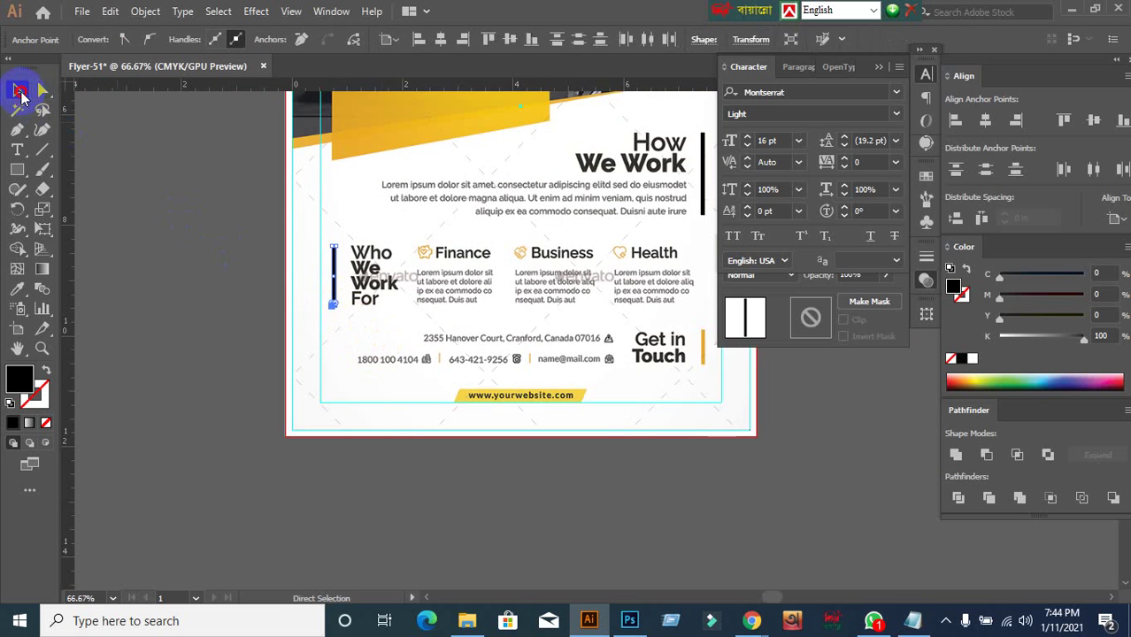
pyautogui.click(257, 316)
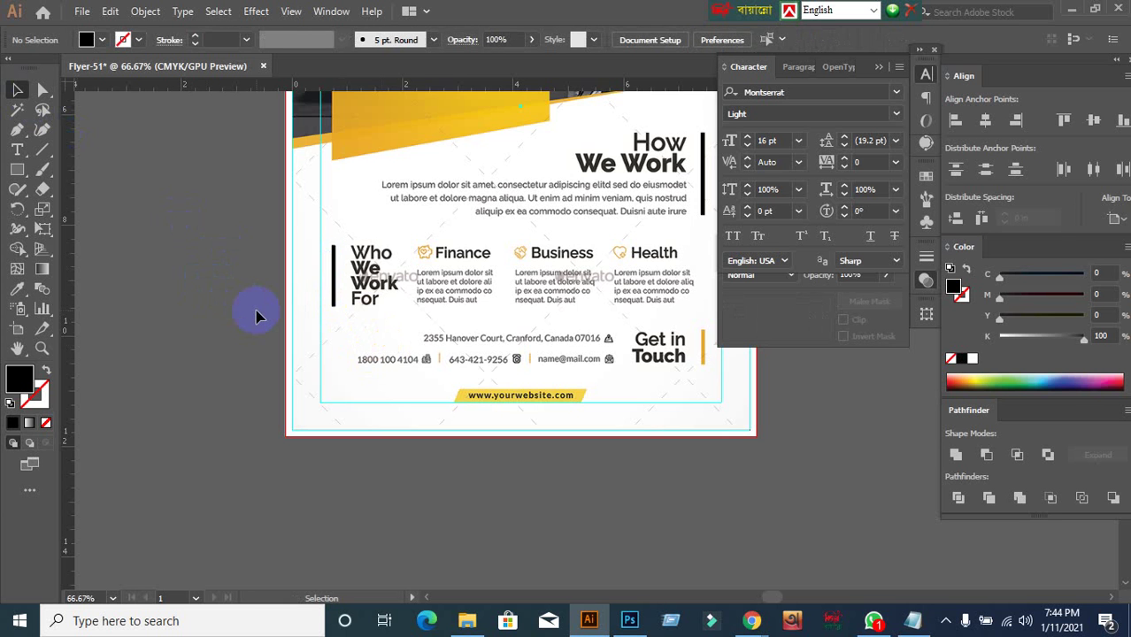
pyautogui.scroll(3, 257, 316)
pyautogui.scroll(2, 257, 316)
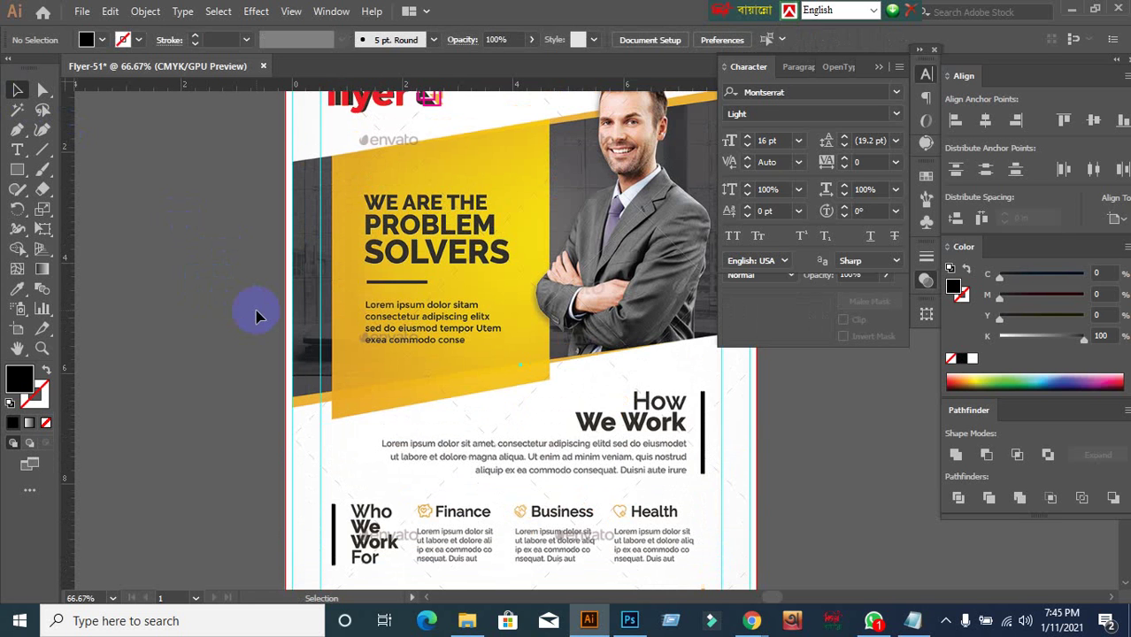
# - Copy the How We Work black bar down beside the Get in Touch heading
pyautogui.scroll(-2, 256, 316)
pyautogui.scroll(-2, 260, 305)
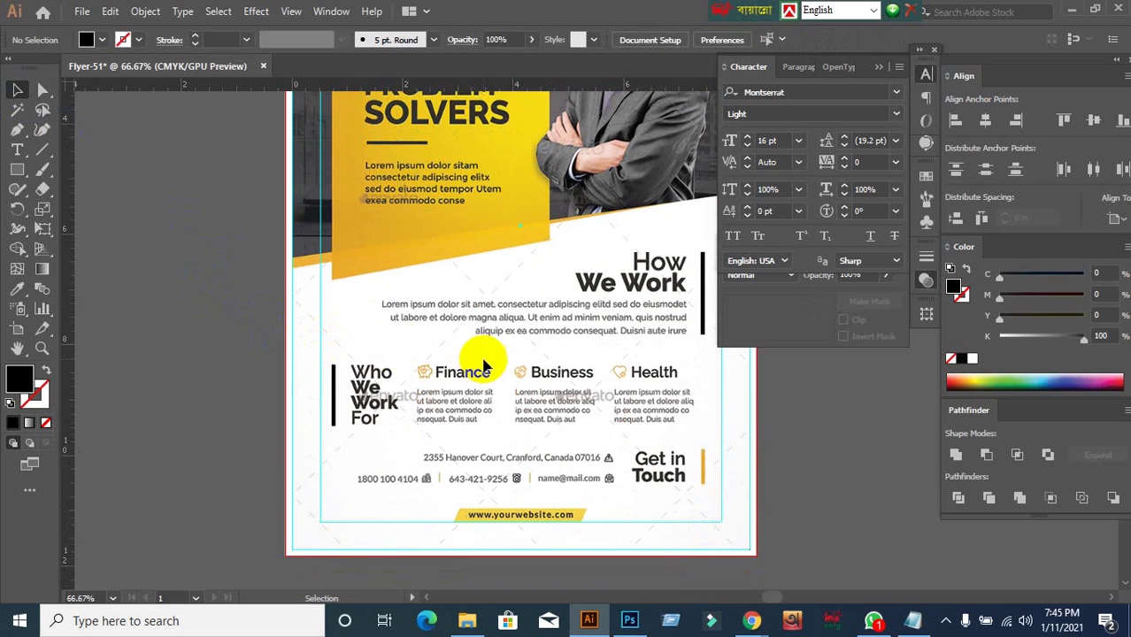
pyautogui.moveTo(486, 358); pyautogui.dragTo(369, 301)
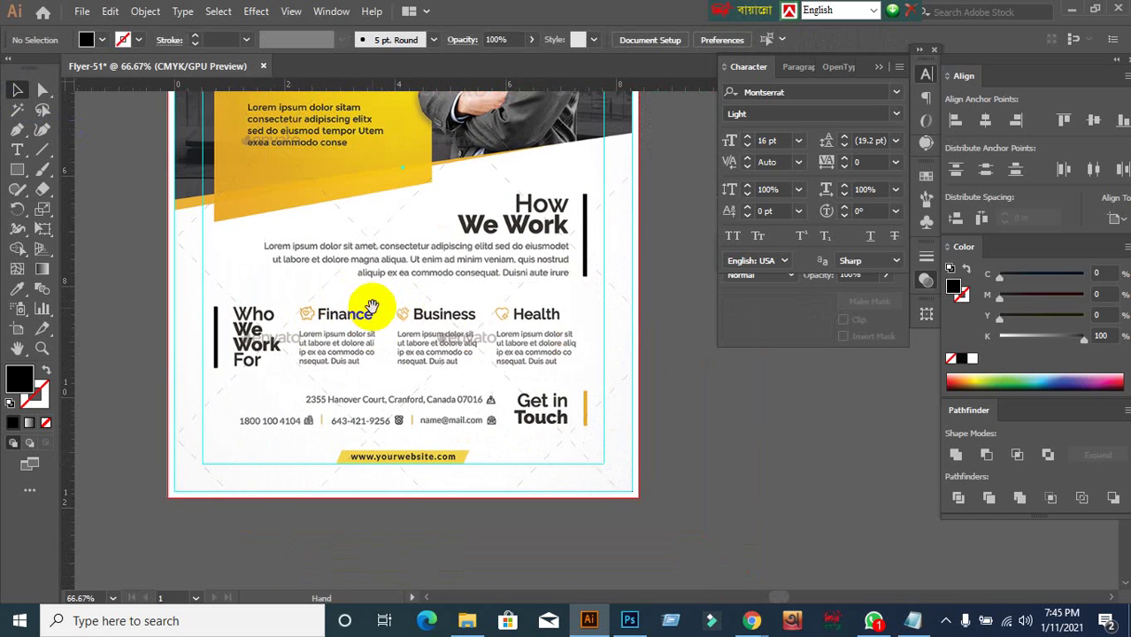
pyautogui.click(213, 354)
pyautogui.click(584, 250)
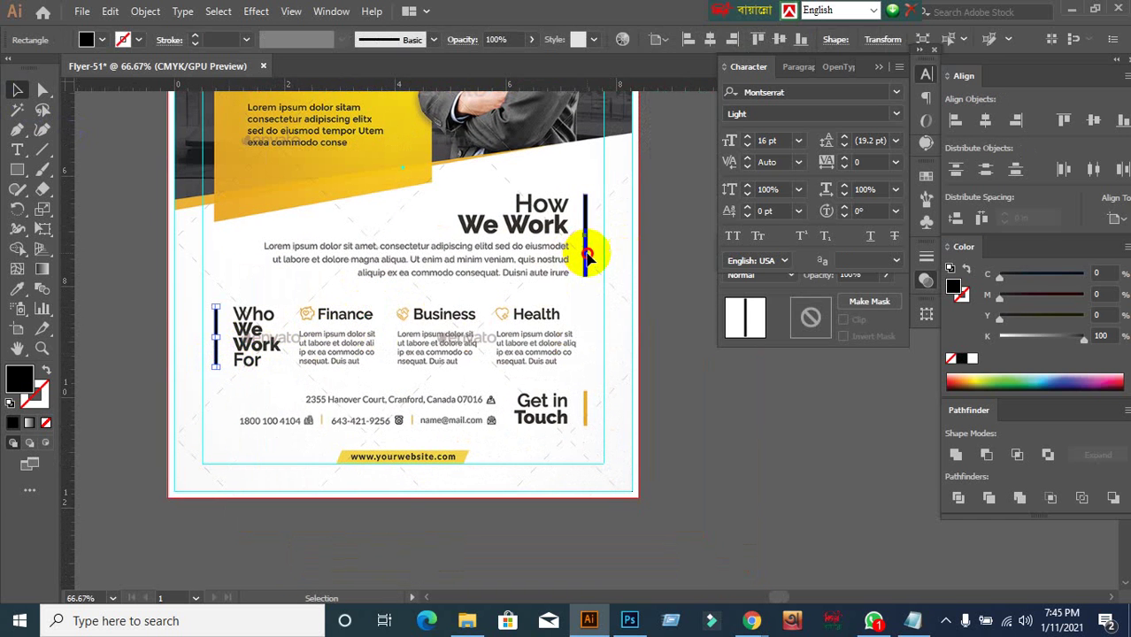
pyautogui.click(579, 343)
pyautogui.scroll(-2, 593, 359)
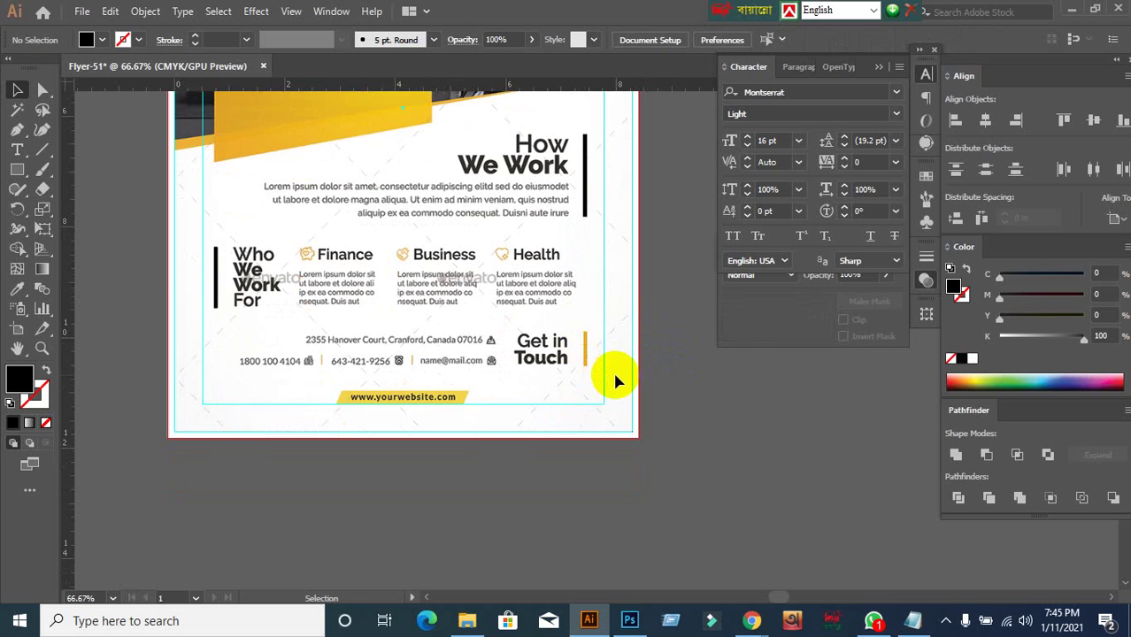
pyautogui.keyDown('alt'); pyautogui.scroll(1, 623, 290); pyautogui.keyUp('alt')
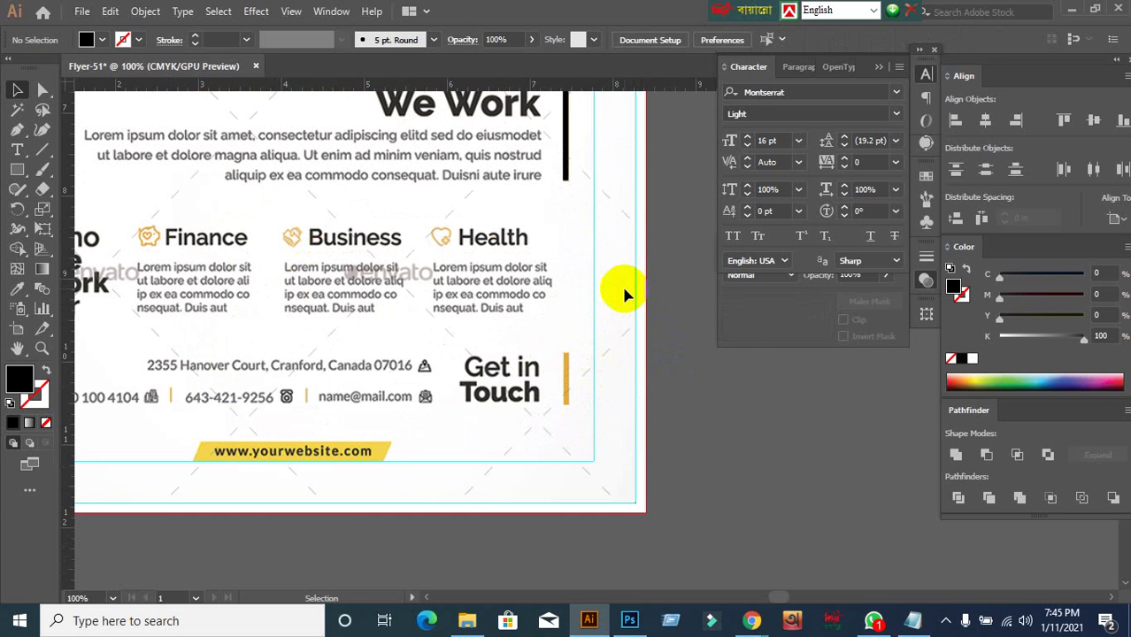
pyautogui.click(569, 154)
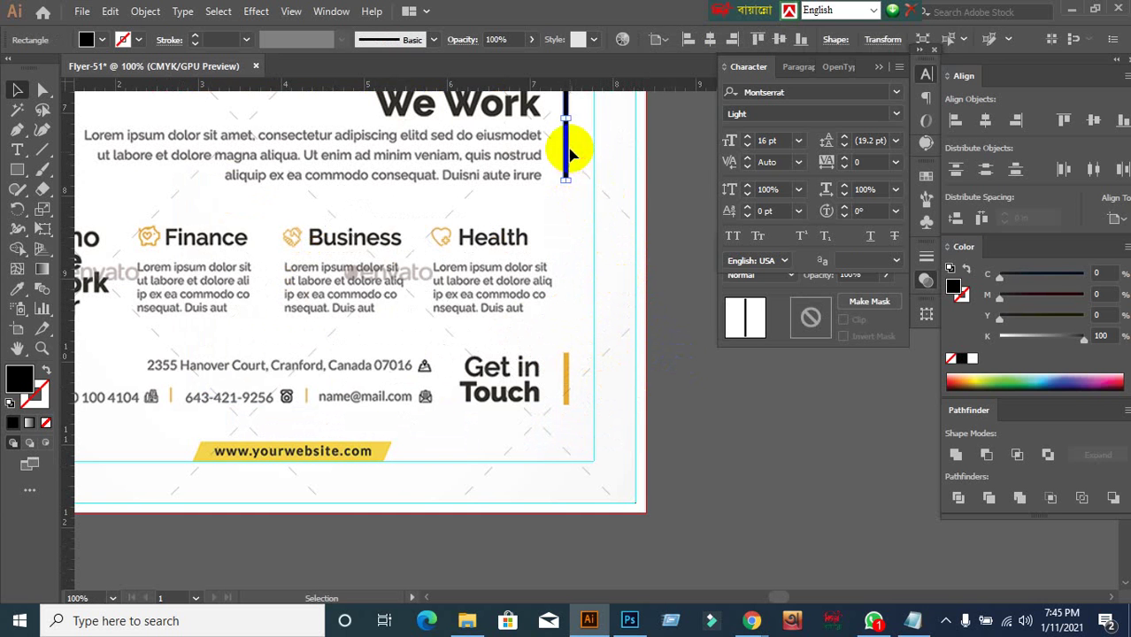
pyautogui.moveTo(569, 153); pyautogui.dragTo(568, 456)
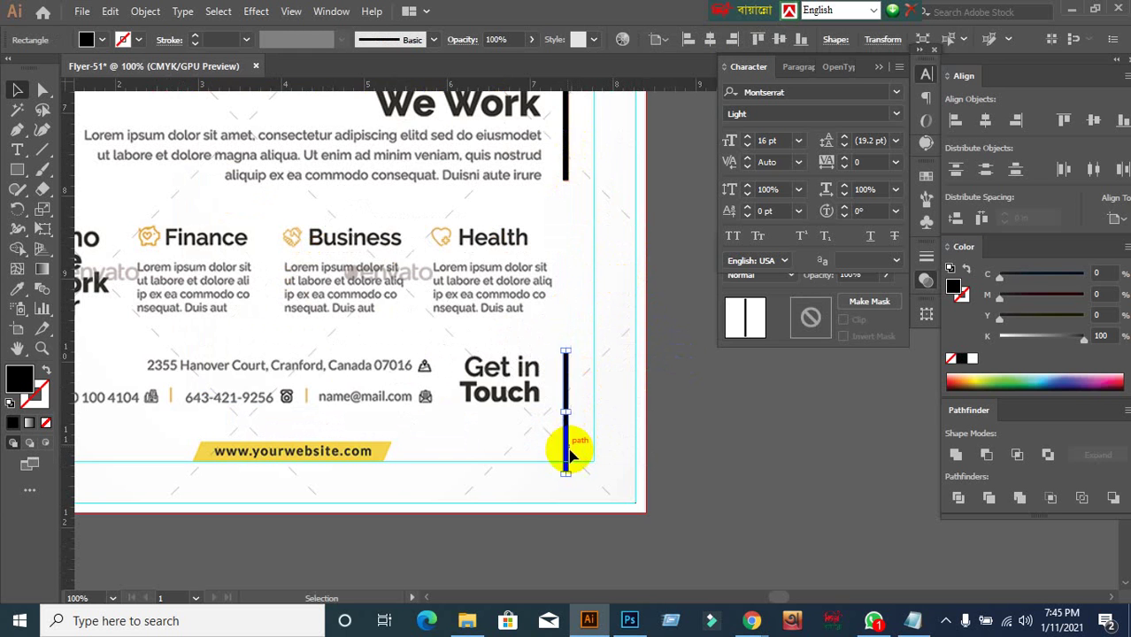
# - Position the copied bar precisely over the Get in Touch orange bar
pyautogui.hotkey('ctrl', '+')
pyautogui.hotkey('ctrl', '+')
pyautogui.hotkey('ctrl', '+')
pyautogui.moveTo(497, 323)
pyautogui.mouseDown()
pyautogui.moveTo(504, 343)
pyautogui.moveTo(498, 328)
pyautogui.mouseUp()
pyautogui.hotkey('ctrl', '-')
pyautogui.hotkey('ctrl', '-')
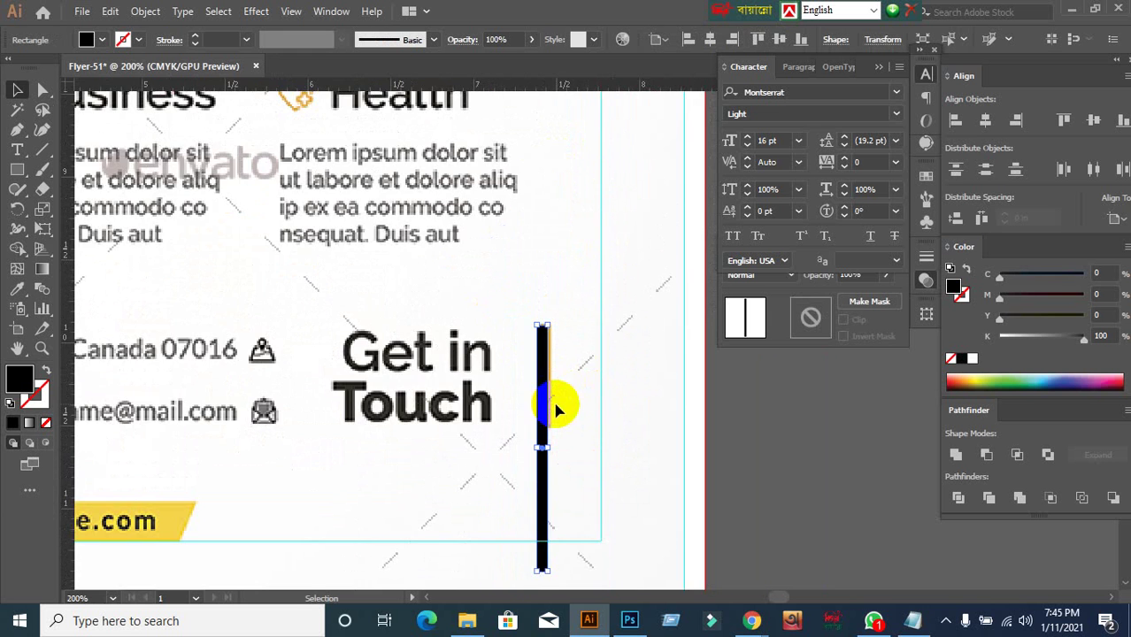
pyautogui.hotkey('ctrl', '-')
pyautogui.hotkey('ctrl', '-')
pyautogui.hotkey('ctrl', '-')
pyautogui.scroll(2, 573, 498)
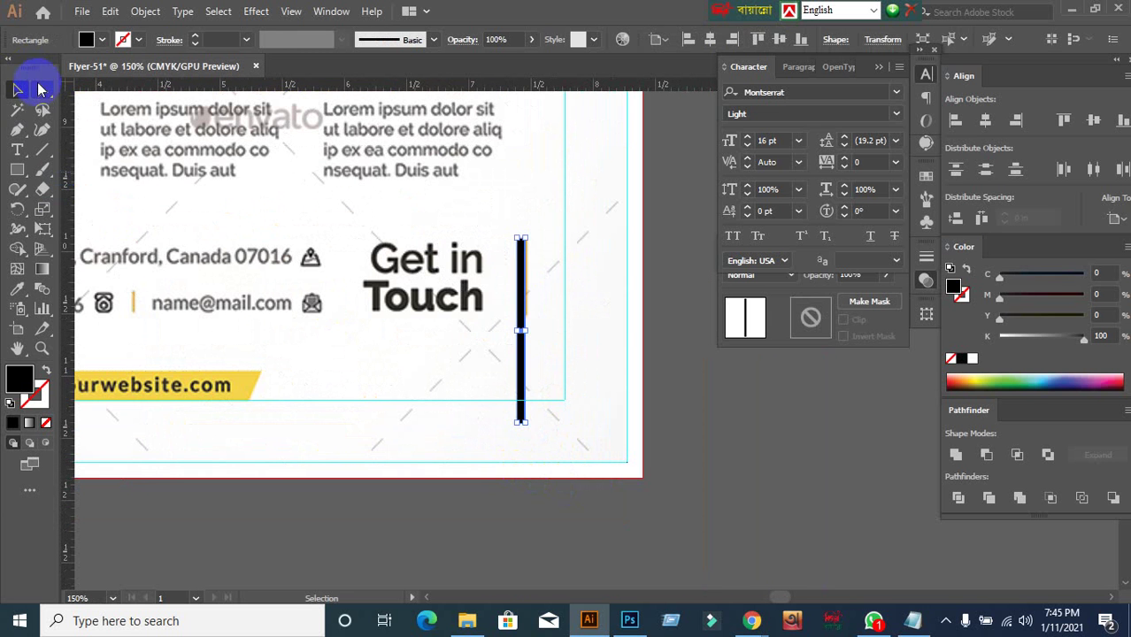
# - Shorten the bar's bottom end with Shift+Up nudges to match the heading
pyautogui.click(43, 90)
pyautogui.moveTo(475, 394); pyautogui.dragTo(589, 469)
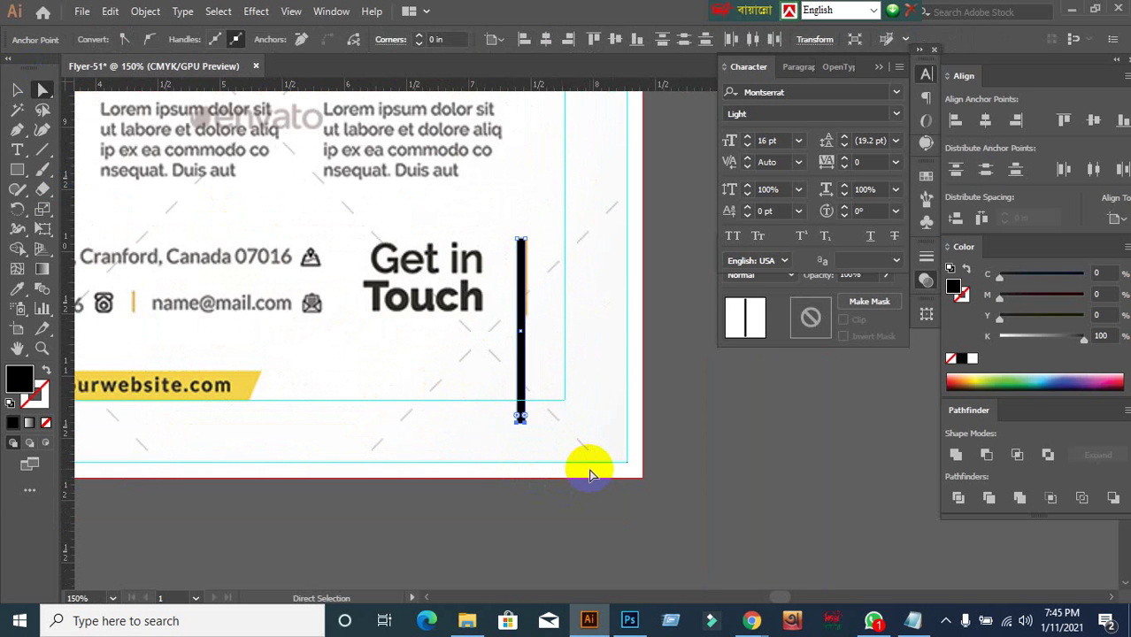
pyautogui.hotkey('shift', 'Up')
pyautogui.hotkey('shift', 'Up')
pyautogui.hotkey('shift', 'Up')
pyautogui.hotkey('shift', 'Up')
pyautogui.hotkey('shift', 'Up')
pyautogui.hotkey('shift', 'Up')
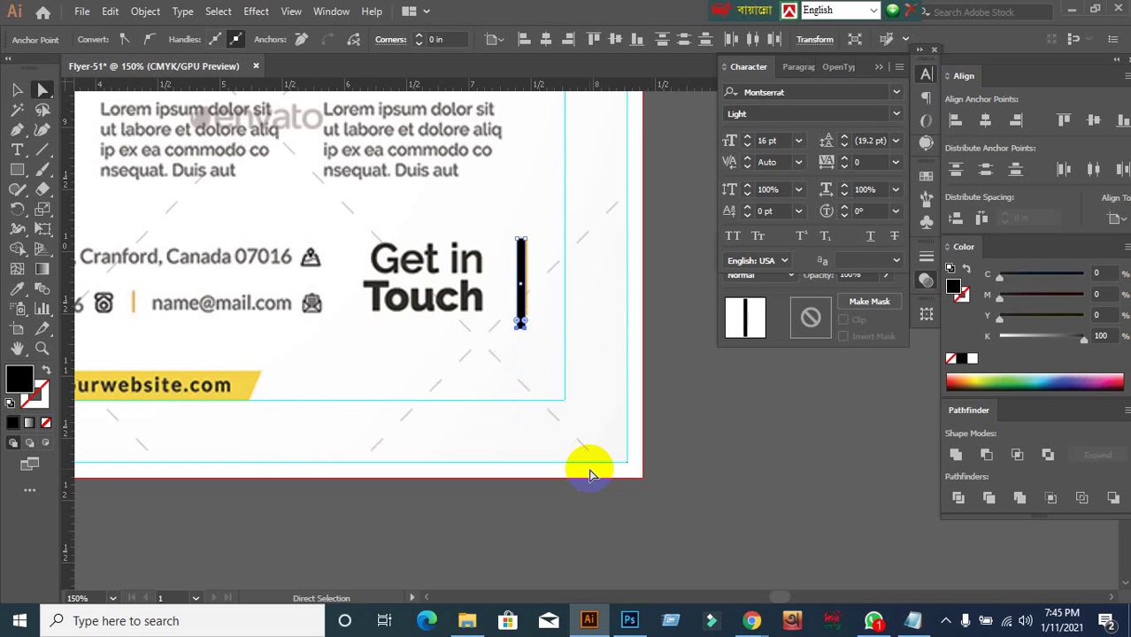
pyautogui.hotkey('shift', 'Up')
pyautogui.scroll(2, 573, 262)
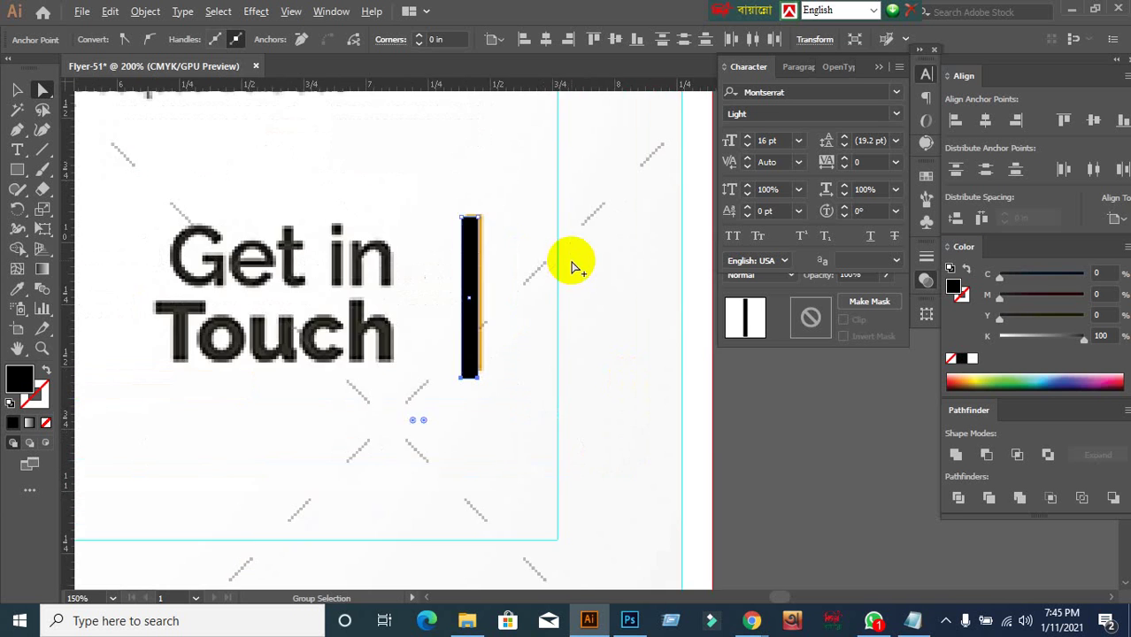
pyautogui.scroll(3, 571, 260)
pyautogui.scroll(-2, 372, 511)
pyautogui.moveTo(299, 490); pyautogui.dragTo(302, 471)
pyautogui.scroll(-3, 428, 498)
pyautogui.scroll(-2, 428, 491)
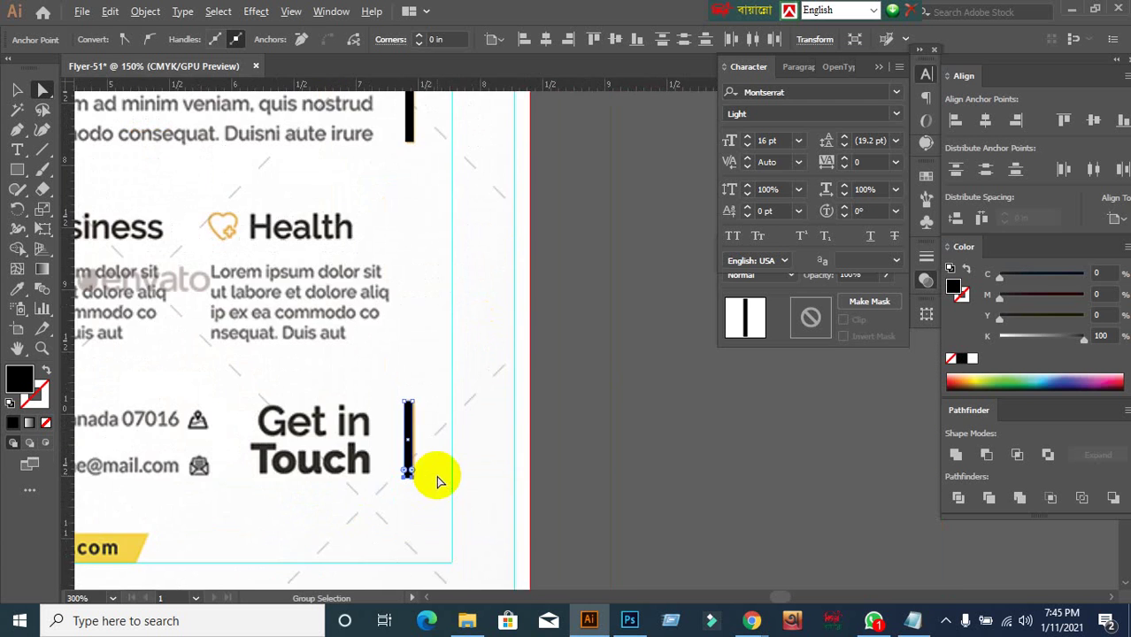
pyautogui.scroll(-2, 429, 487)
pyautogui.scroll(-2, 429, 487)
pyautogui.hscroll(-4, 429, 487)
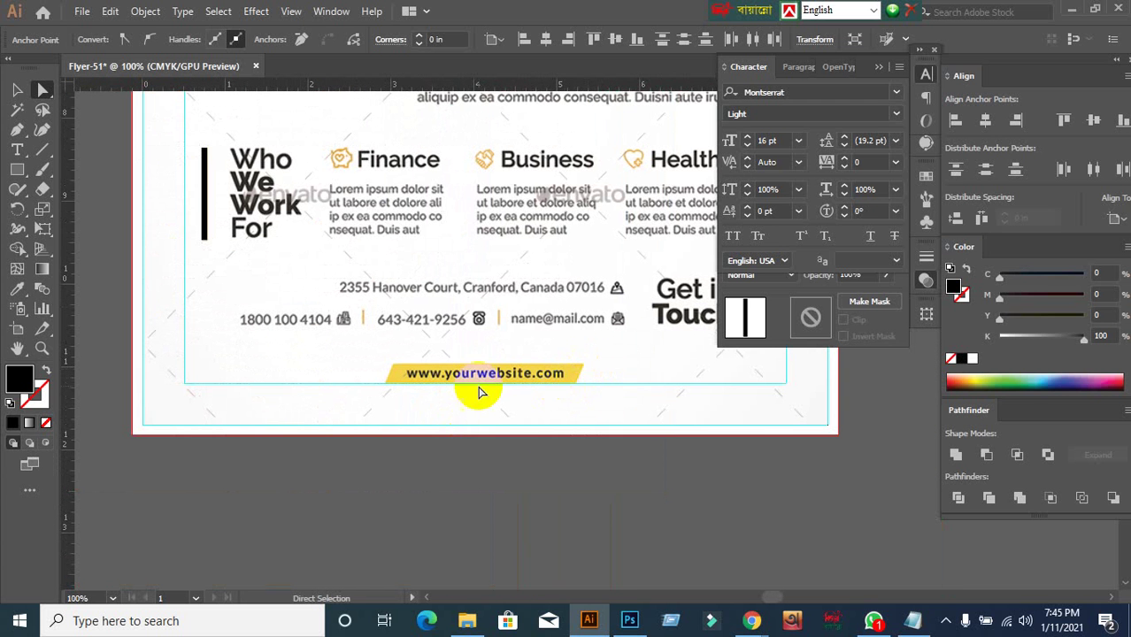
pyautogui.click(17, 89)
pyautogui.click(362, 457)
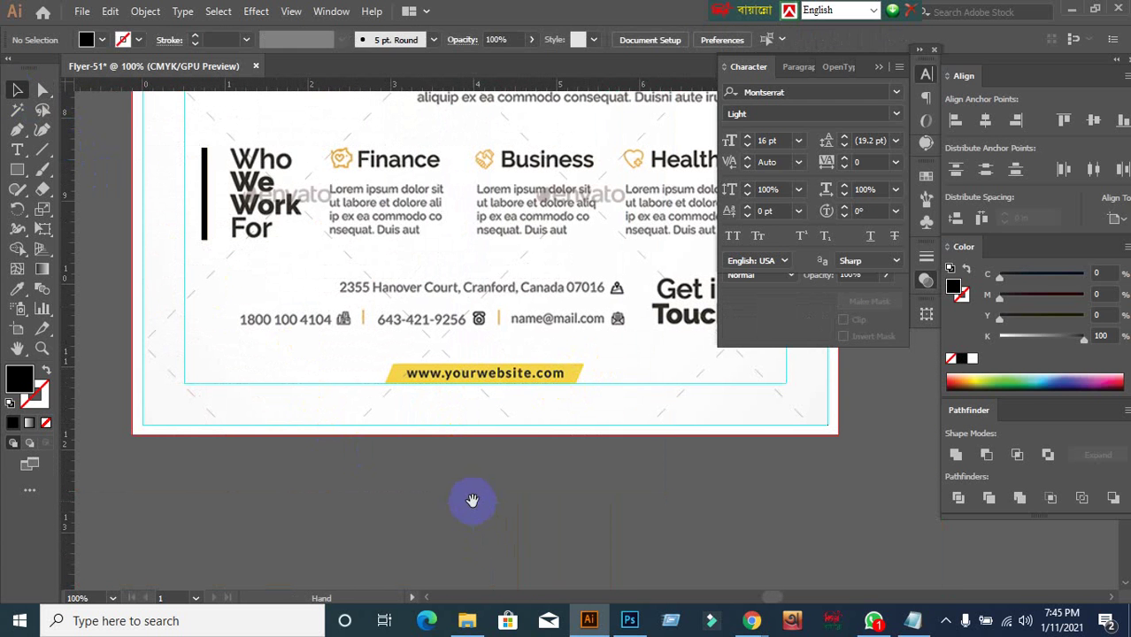
# - Draw a thin black rectangle about 2.21 in wide below the contact line
pyautogui.scroll(-1, 467, 506)
pyautogui.click(16, 169)
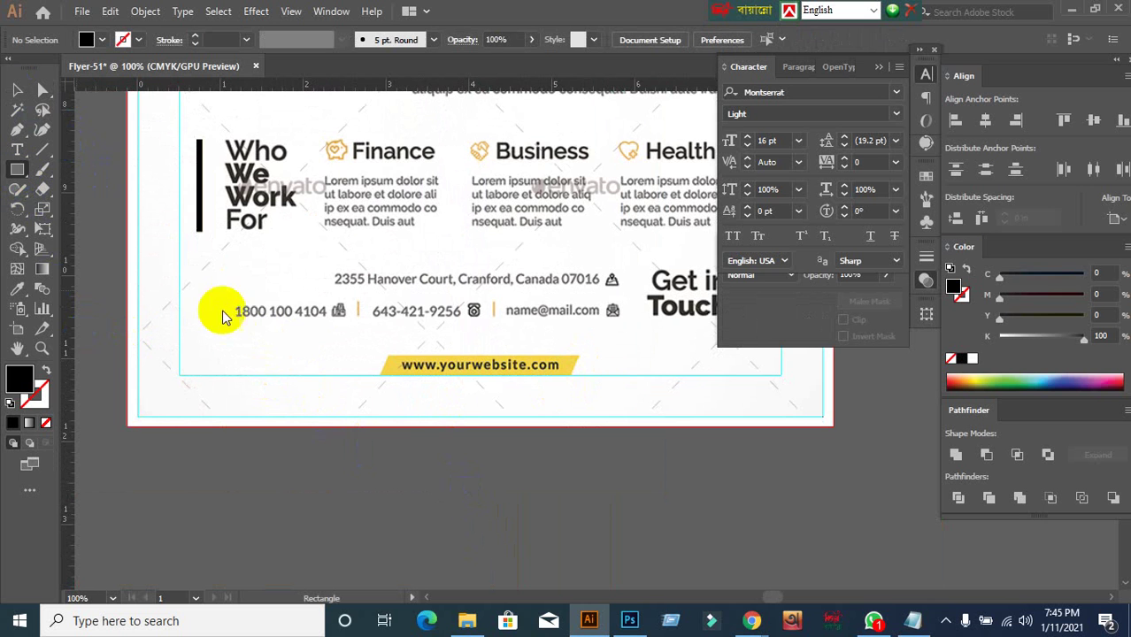
pyautogui.moveTo(388, 356)
pyautogui.mouseDown()
pyautogui.moveTo(454, 379)
pyautogui.moveTo(574, 375)
pyautogui.mouseUp()
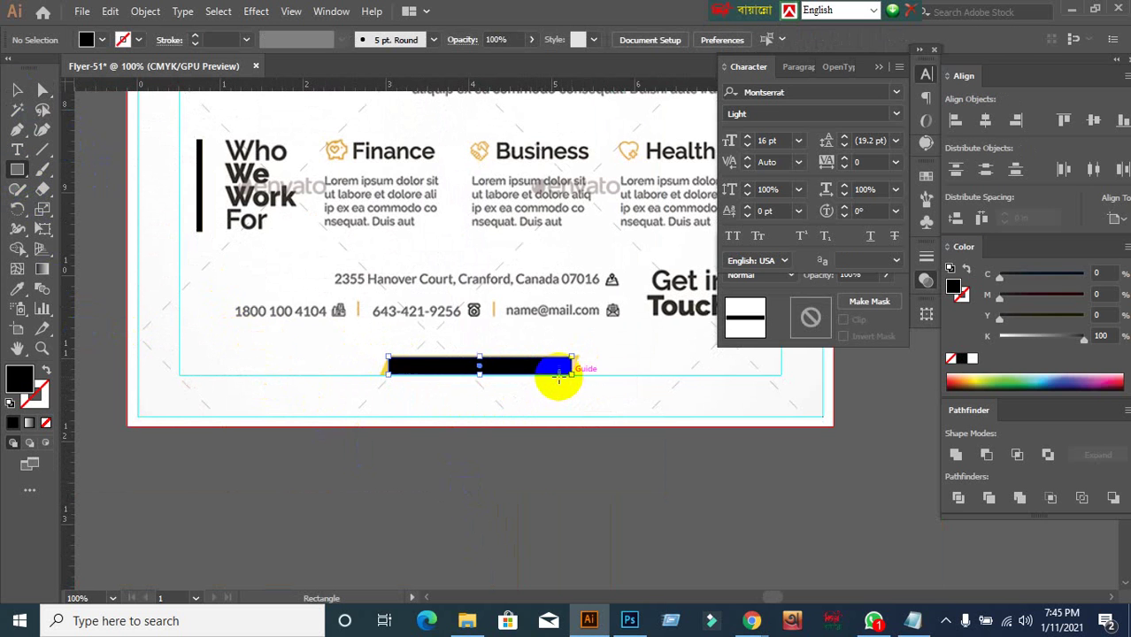
pyautogui.click(17, 89)
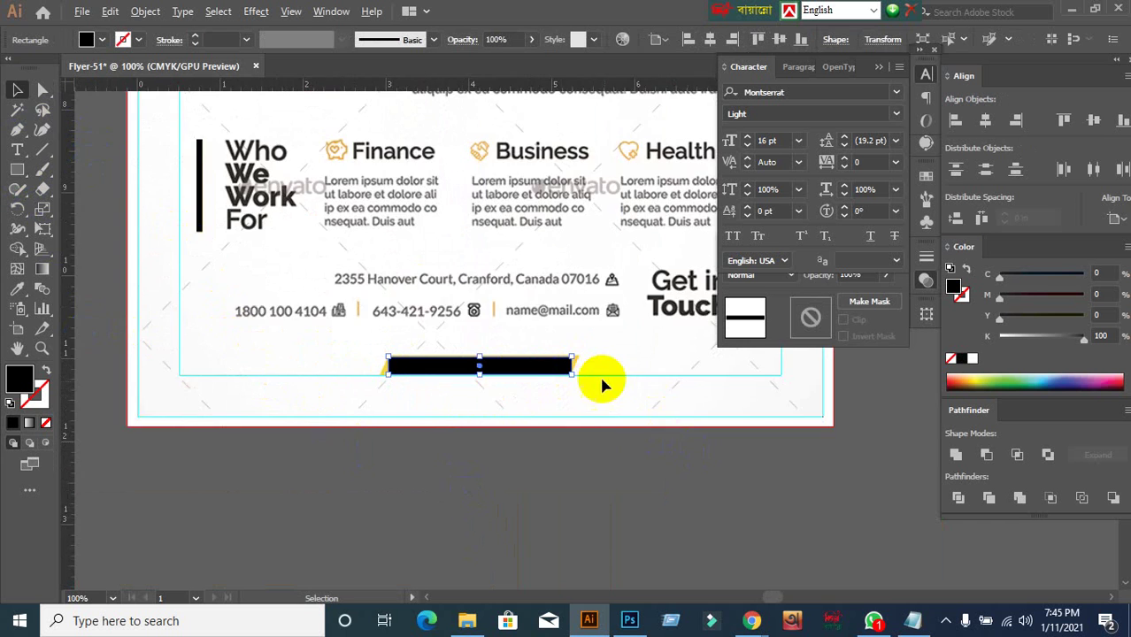
pyautogui.scroll(2, 599, 374)
# - Slant both bar ends by nudging its top-right and bottom-left anchor points
pyautogui.click(42, 89)
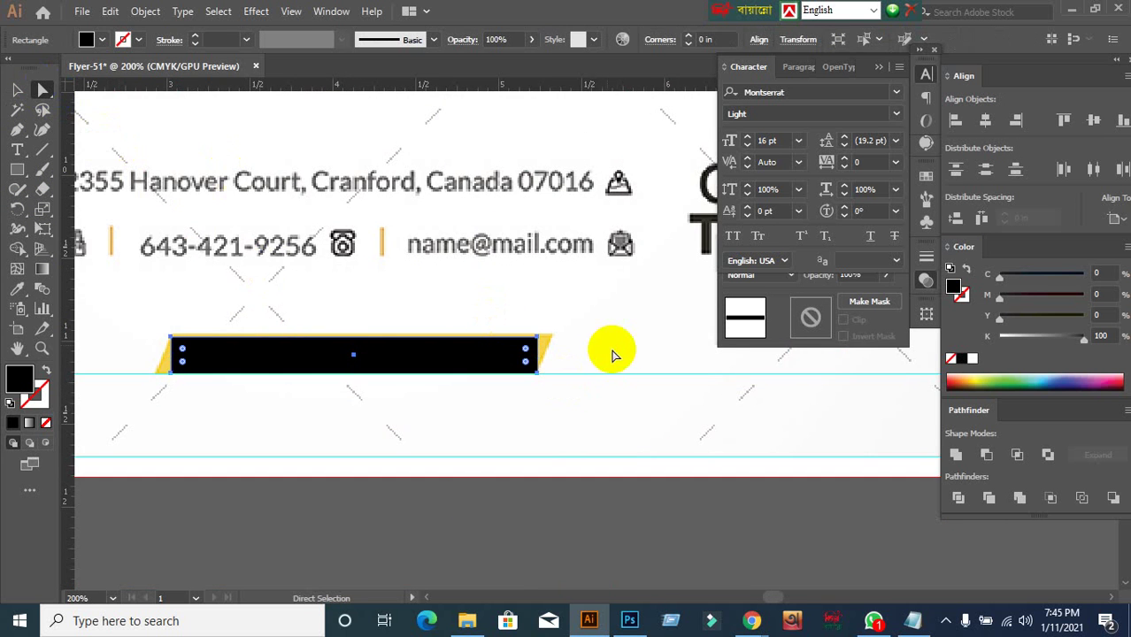
pyautogui.scroll(3, 598, 358)
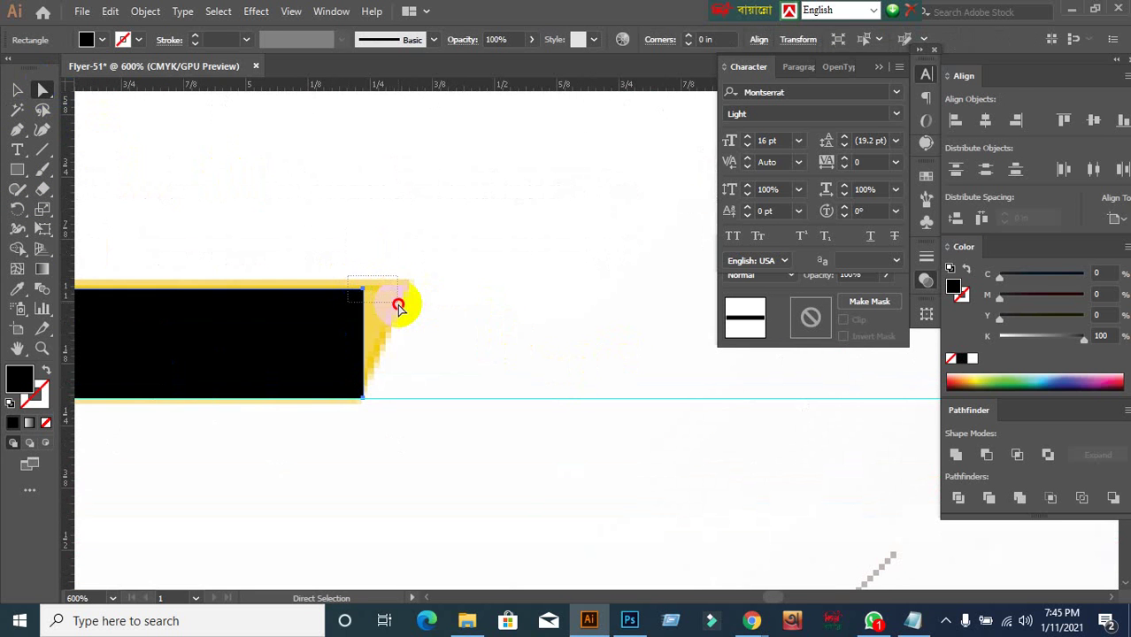
pyautogui.moveTo(384, 295); pyautogui.dragTo(401, 310)
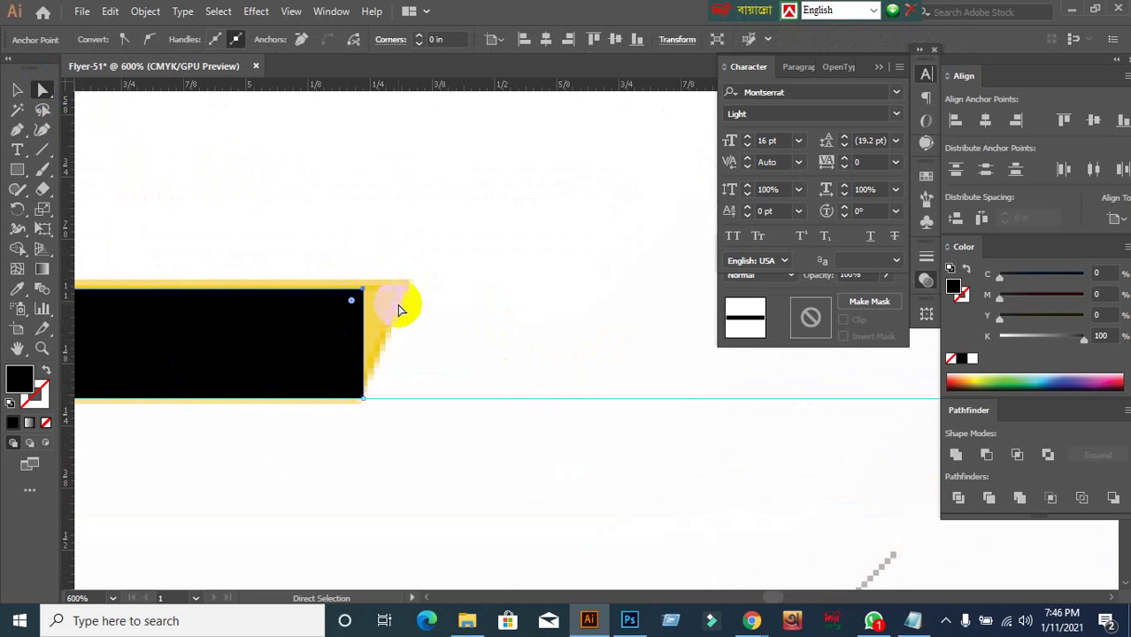
pyautogui.press('Right')
pyautogui.press('Right')
pyautogui.press('Right')
pyautogui.press('Right')
pyautogui.press('Right')
pyautogui.press('Right')
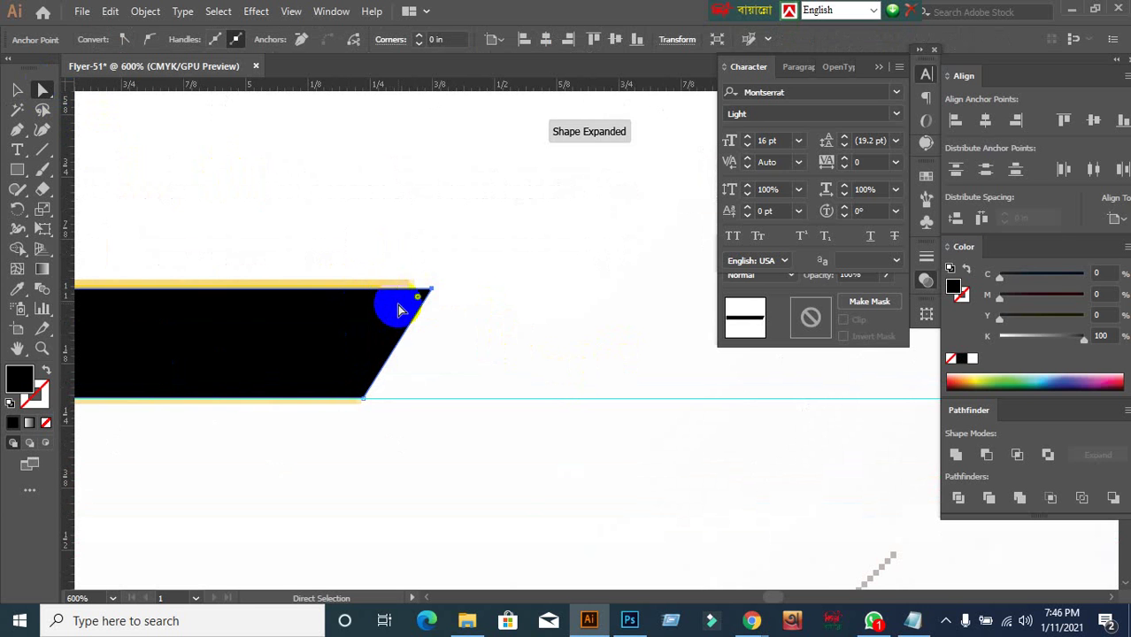
pyautogui.hotkey('ctrl', 'z')
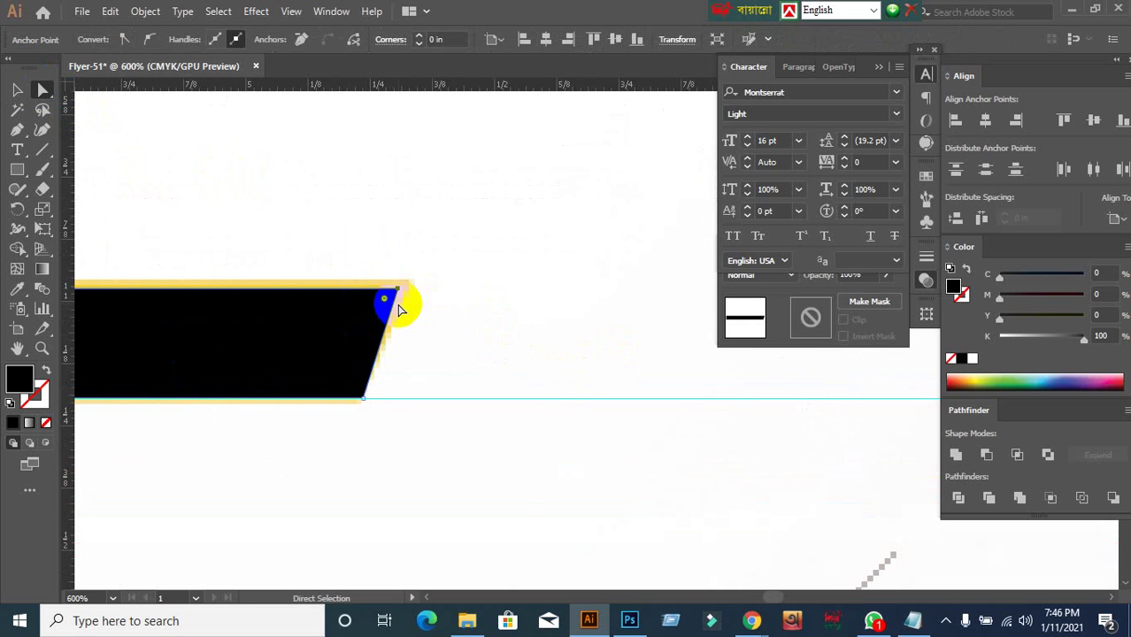
pyautogui.scroll(-3, 400, 308)
pyautogui.scroll(-2, 442, 310)
pyautogui.scroll(4, 248, 347)
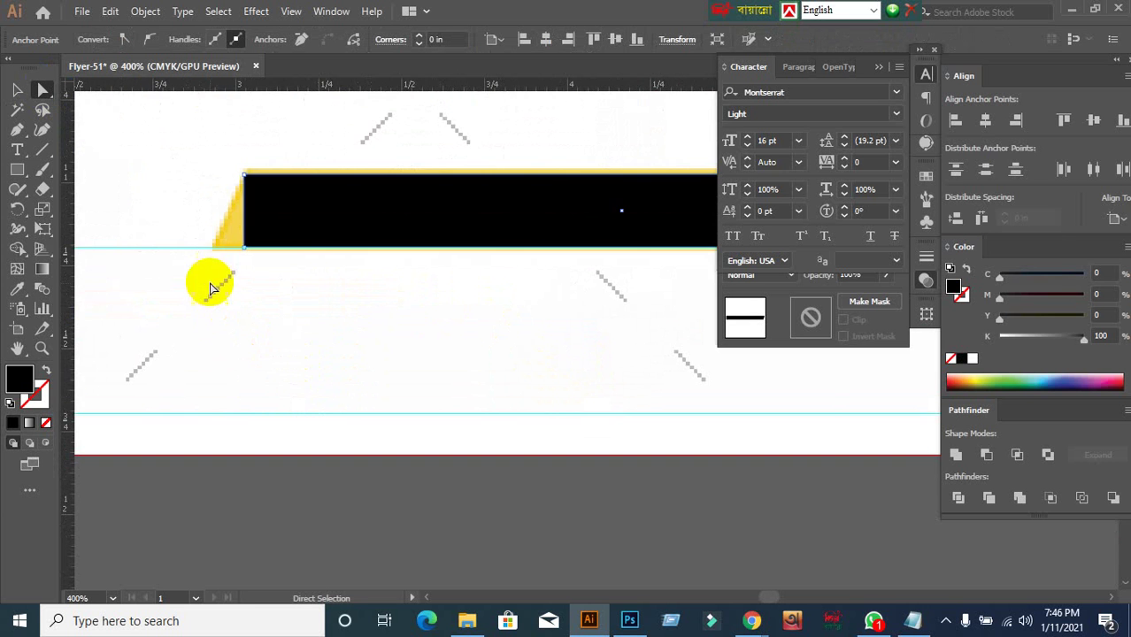
pyautogui.moveTo(224, 232); pyautogui.dragTo(292, 312)
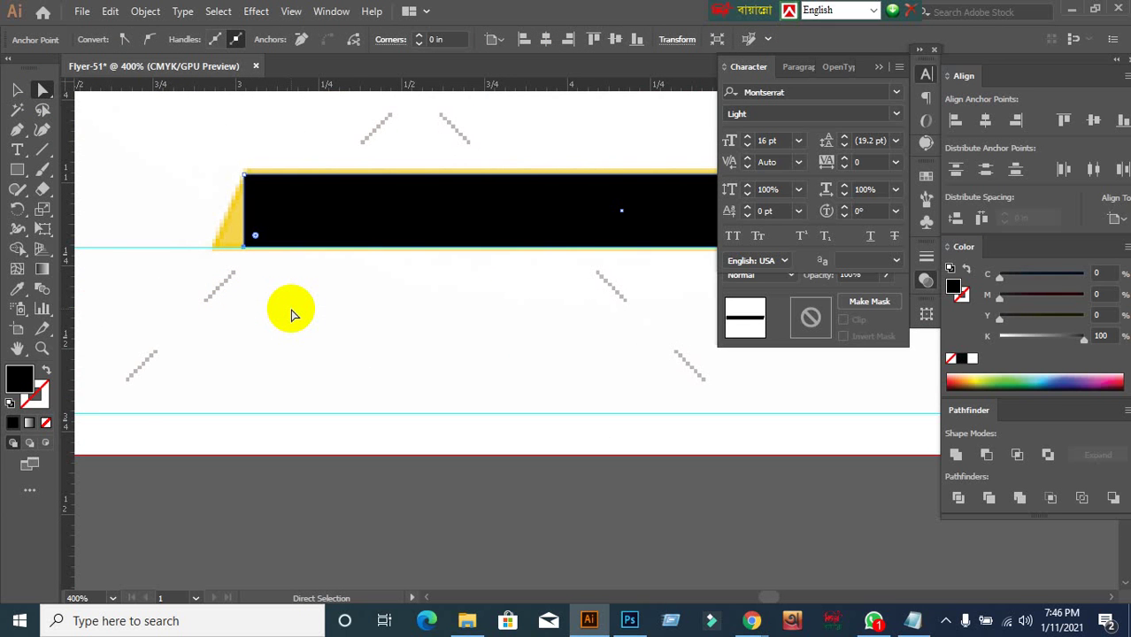
pyautogui.hotkey('shift', 'Left')
pyautogui.keyDown('alt'); pyautogui.scroll(-2, 292, 314); pyautogui.keyUp('alt')
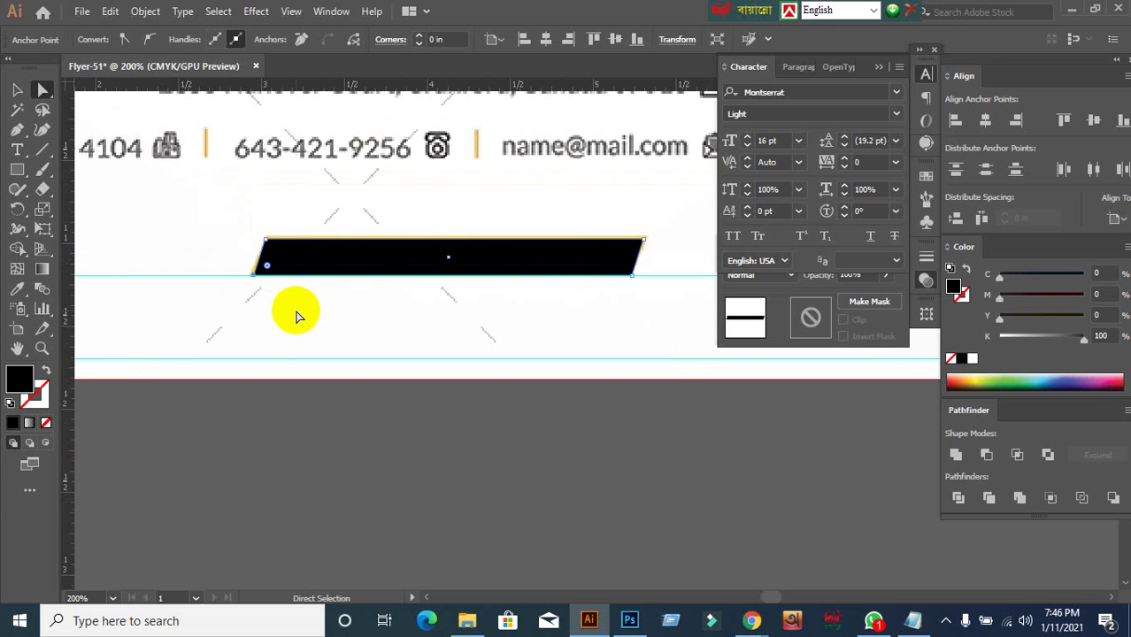
pyautogui.hotkey('ctrl', 'k')
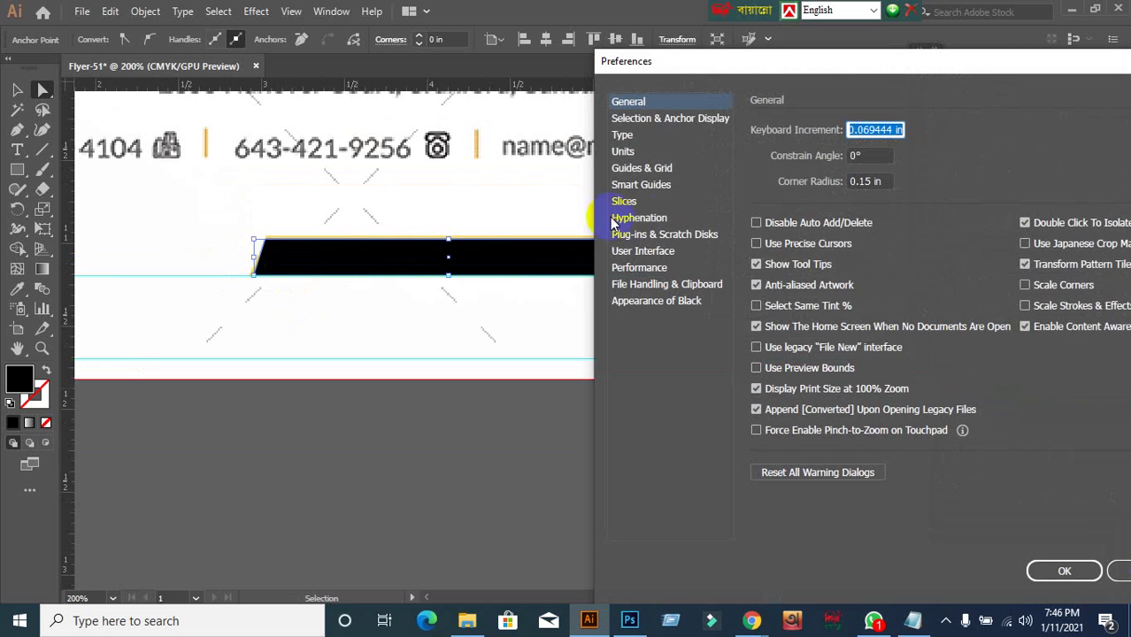
pyautogui.click(886, 131)
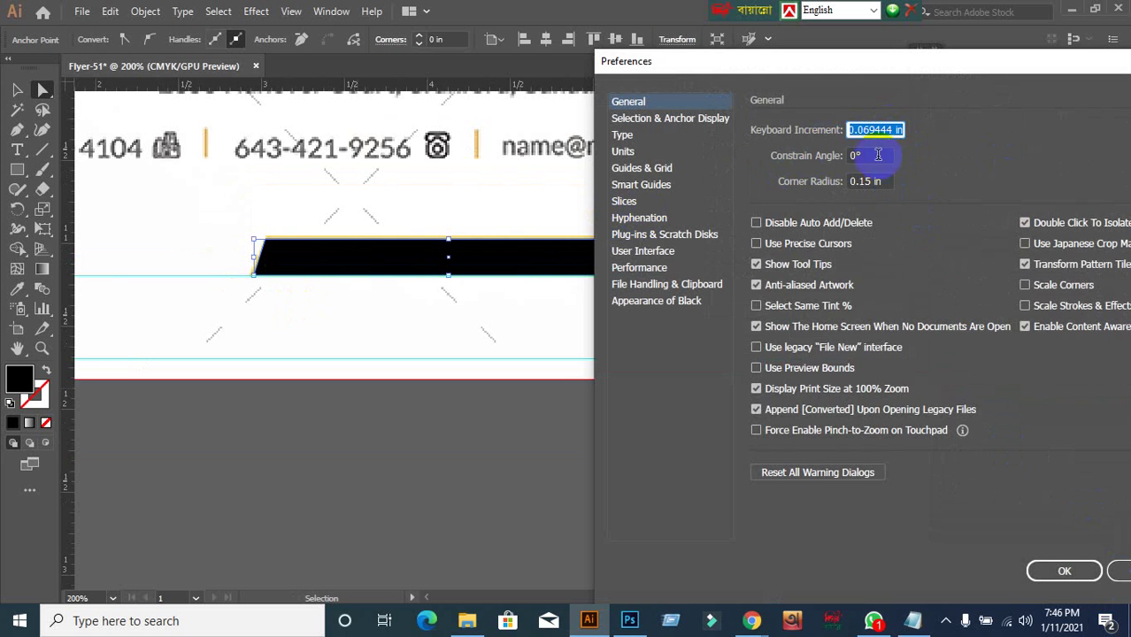
pyautogui.click(622, 153)
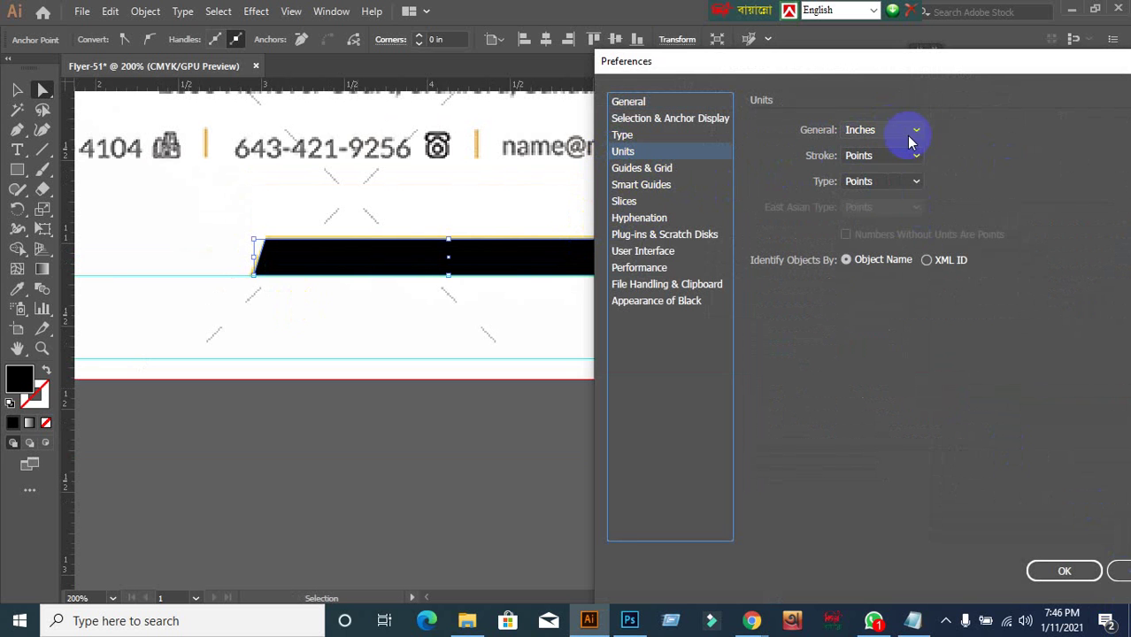
pyautogui.click(912, 133)
pyautogui.click(871, 240)
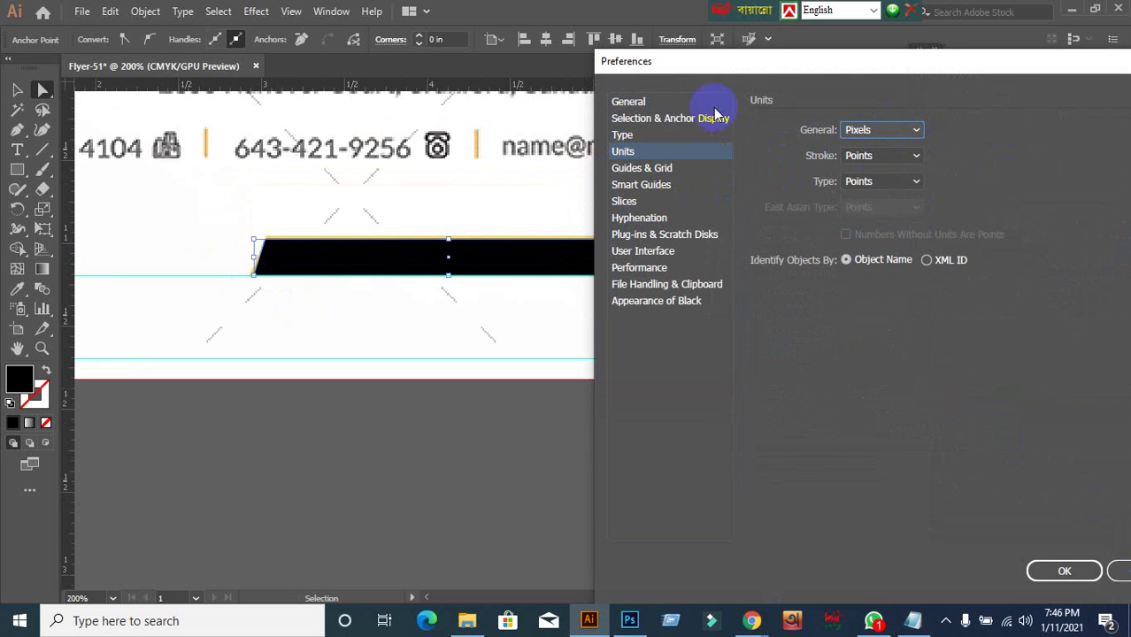
pyautogui.click(677, 103)
pyautogui.doubleClick(868, 129)
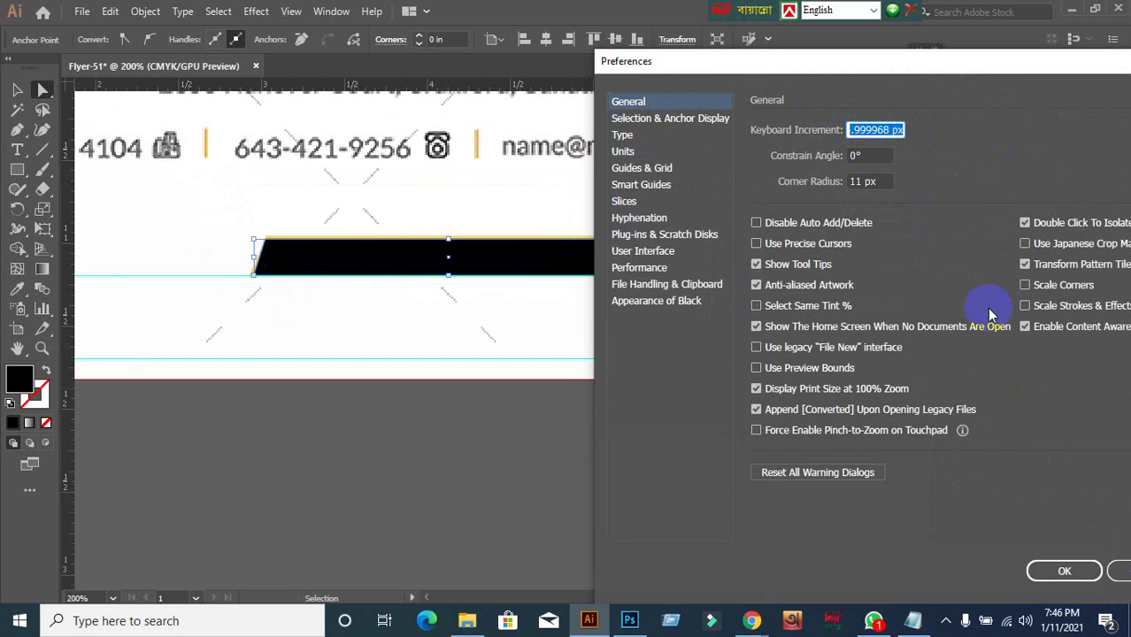
pyautogui.click(1117, 574)
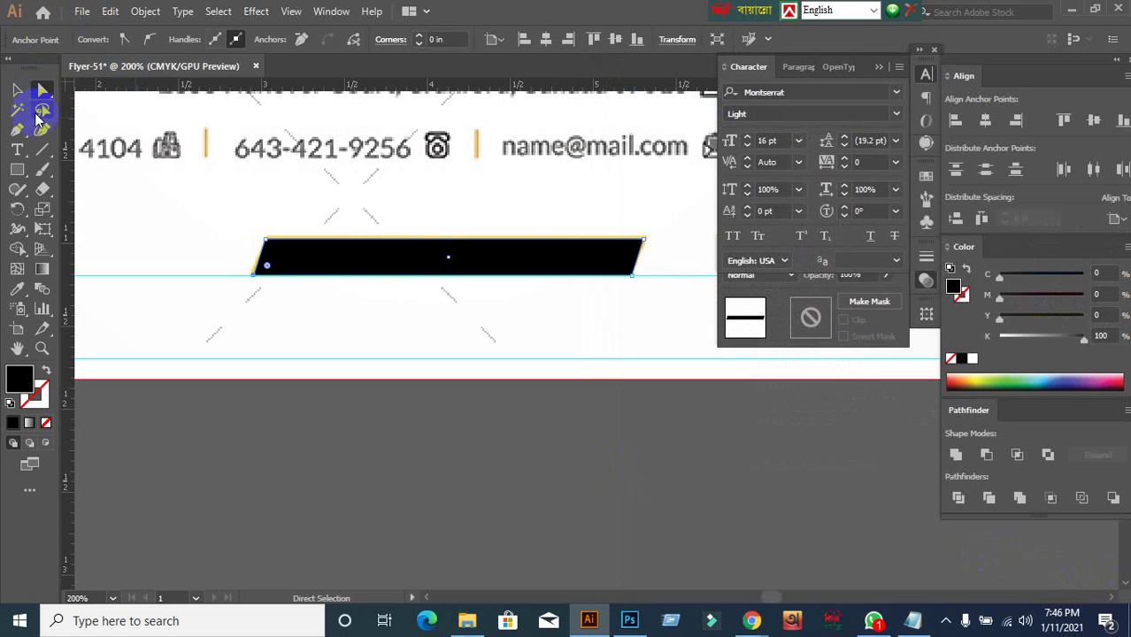
# - Pan around the flyer with the Selection tool to check the phone-number line
pyautogui.click(18, 94)
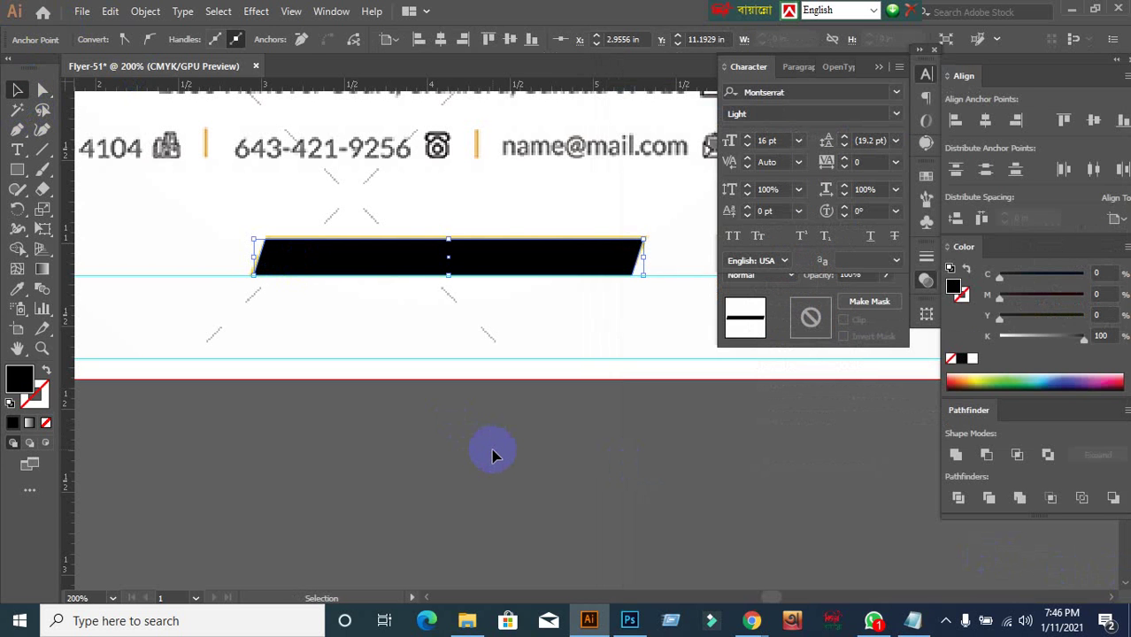
pyautogui.moveTo(538, 379); pyautogui.dragTo(392, 263)
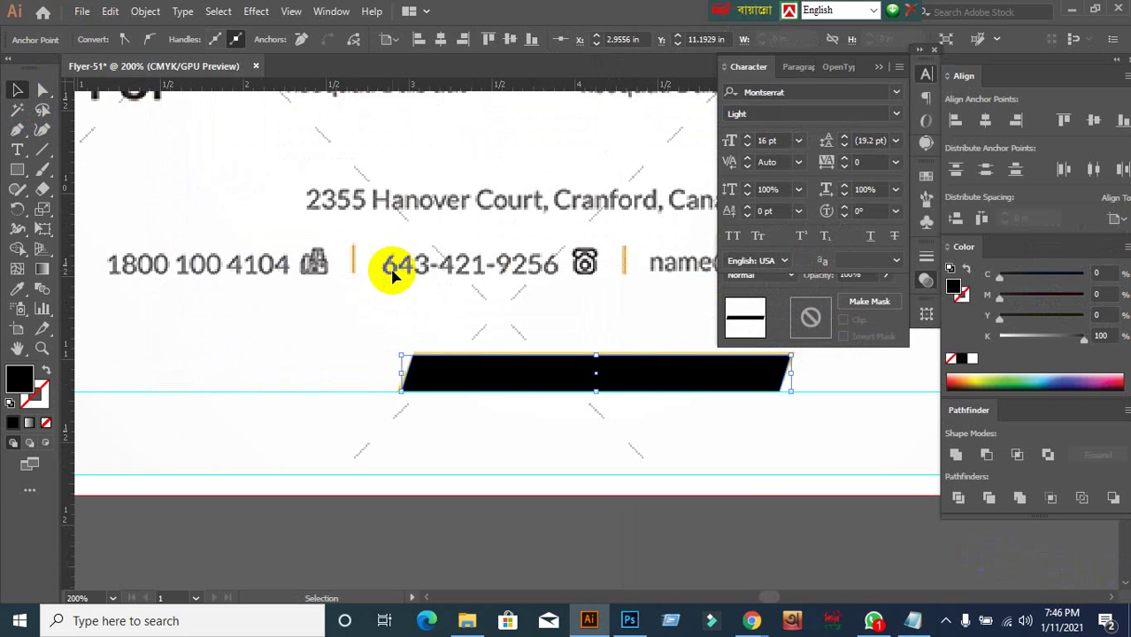
pyautogui.scroll(-2, 392, 275)
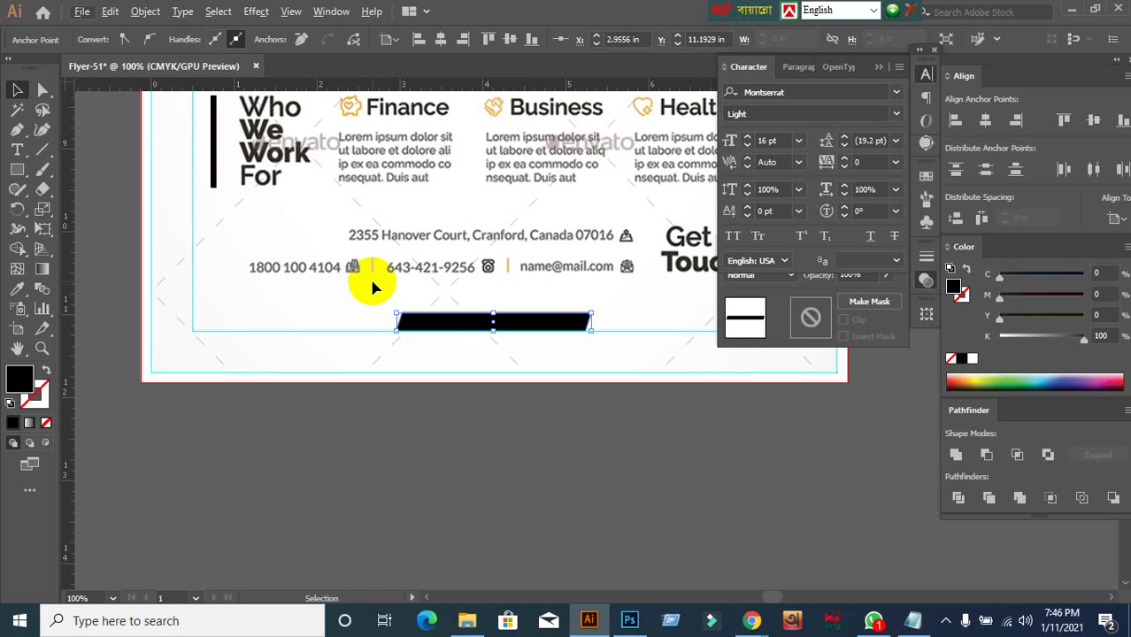
pyautogui.scroll(1, 372, 285)
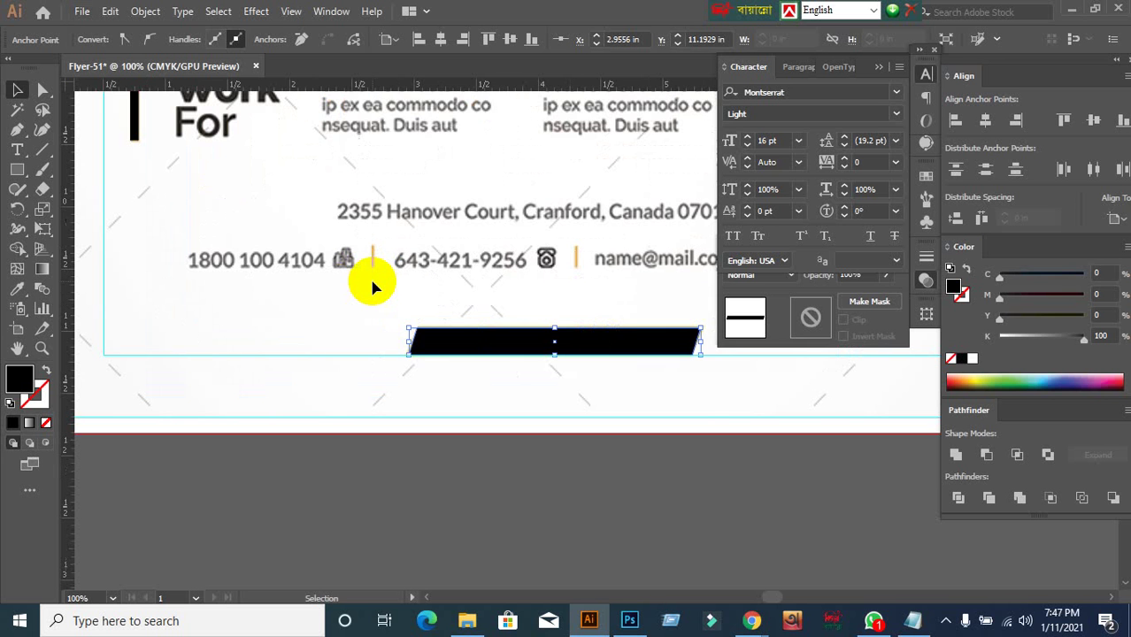
pyautogui.scroll(-2, 495, 293)
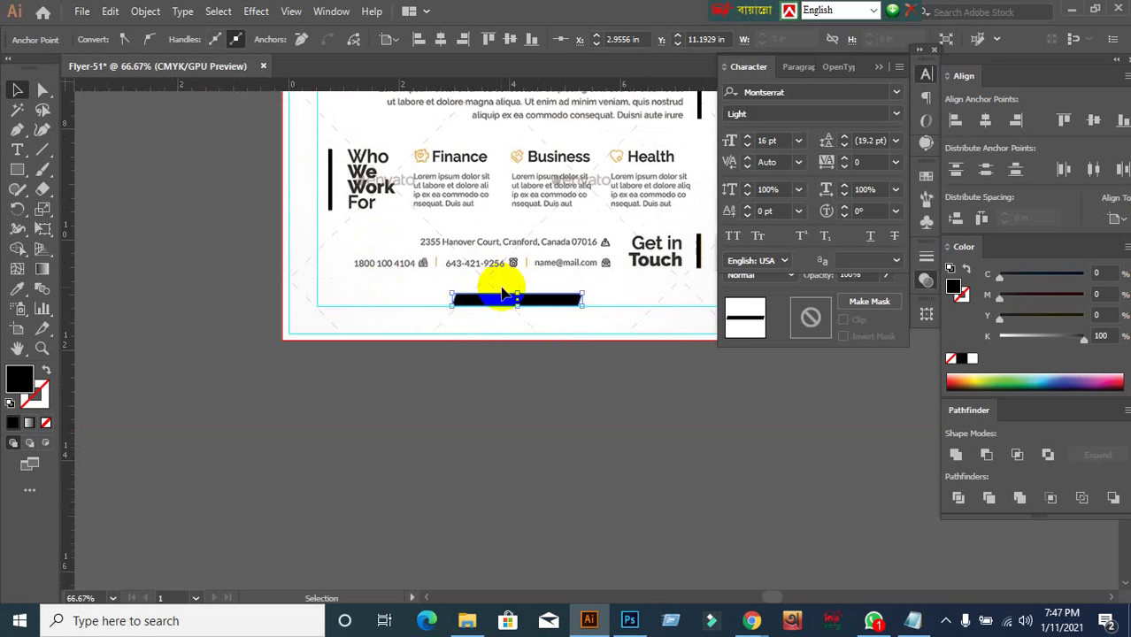
pyautogui.scroll(2, 520, 318)
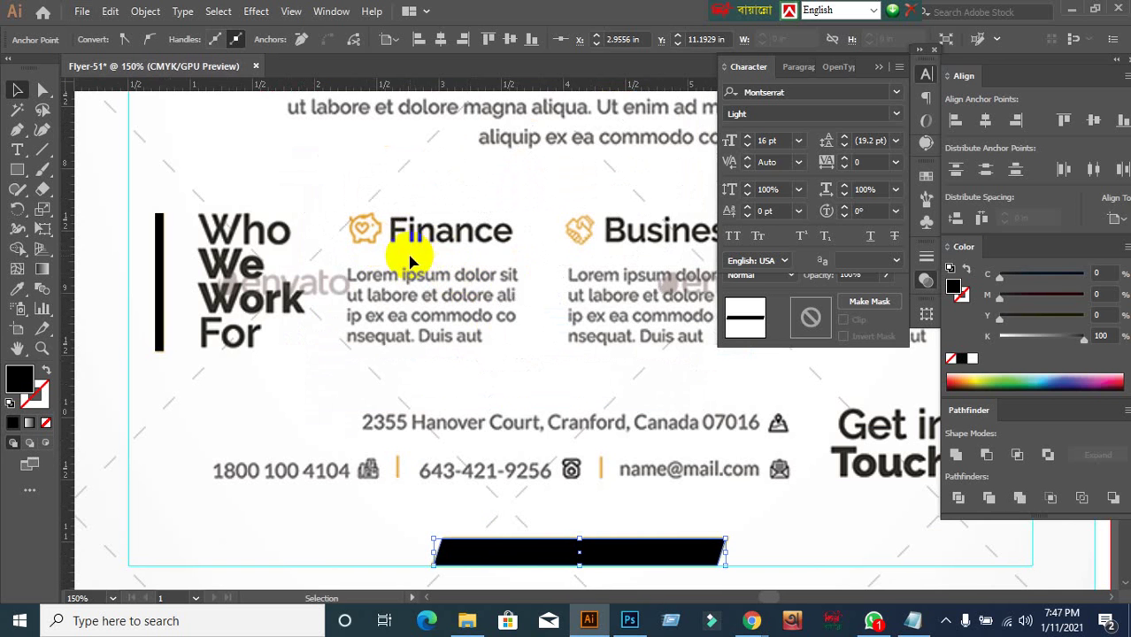
pyautogui.moveTo(428, 254)
pyautogui.mouseDown()
pyautogui.moveTo(177, 298)
pyautogui.moveTo(335, 321)
pyautogui.moveTo(310, 324)
pyautogui.mouseUp()
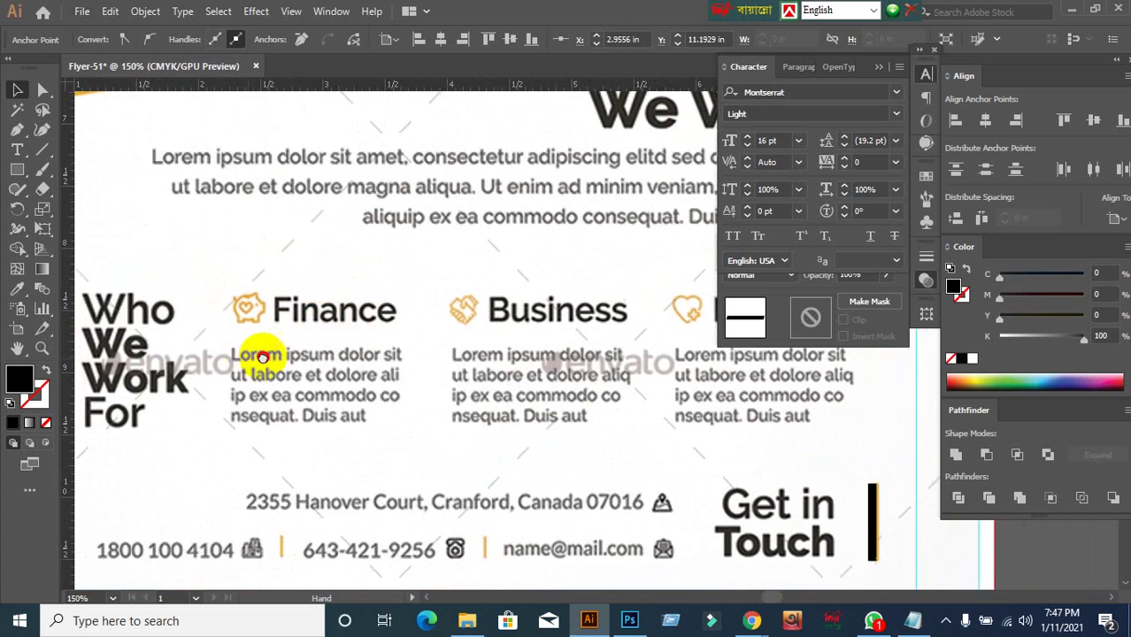
# - Inspect the Finance heading and icon, then switch over to the browser windows
pyautogui.moveTo(252, 361); pyautogui.dragTo(290, 308)
pyautogui.scroll(2, 293, 318)
pyautogui.scroll(-1, 285, 302)
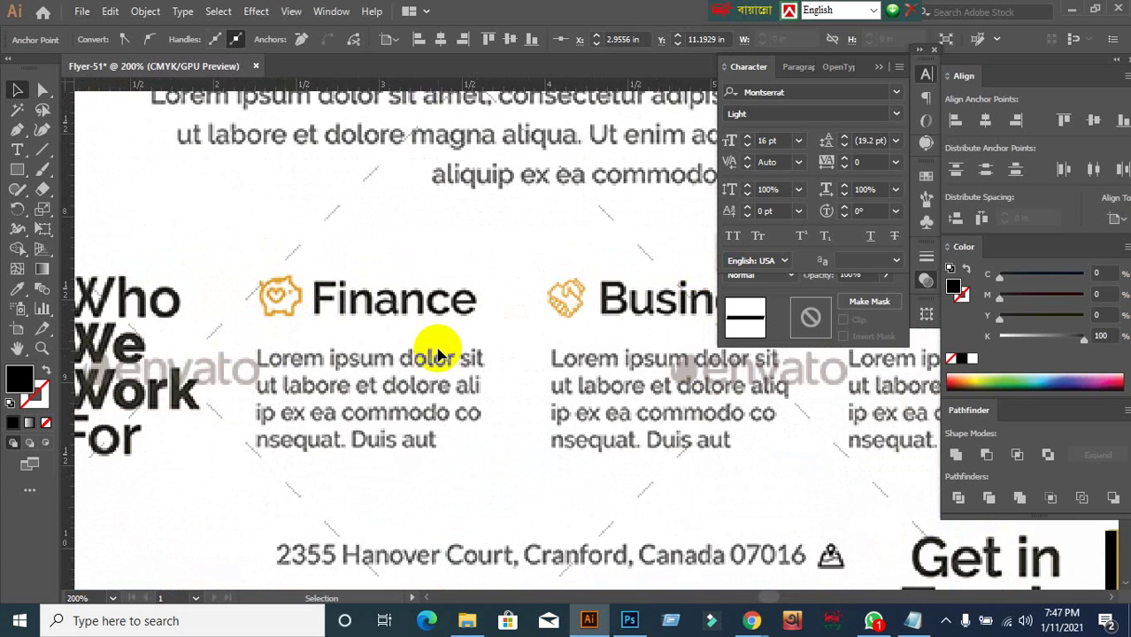
pyautogui.hscroll(2, 435, 353)
pyautogui.hscroll(1, 575, 373)
pyautogui.scroll(-1, 476, 310)
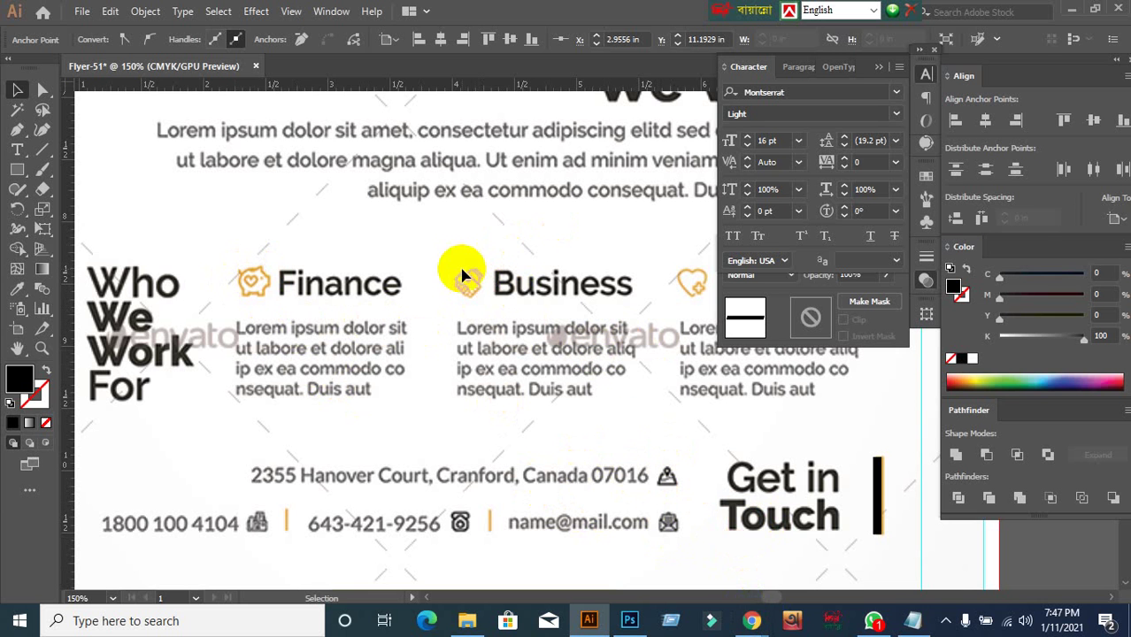
pyautogui.click(737, 615)
# - Bring up the meeting browser window and go to the Flaticon website in a new tab
pyautogui.click(699, 557)
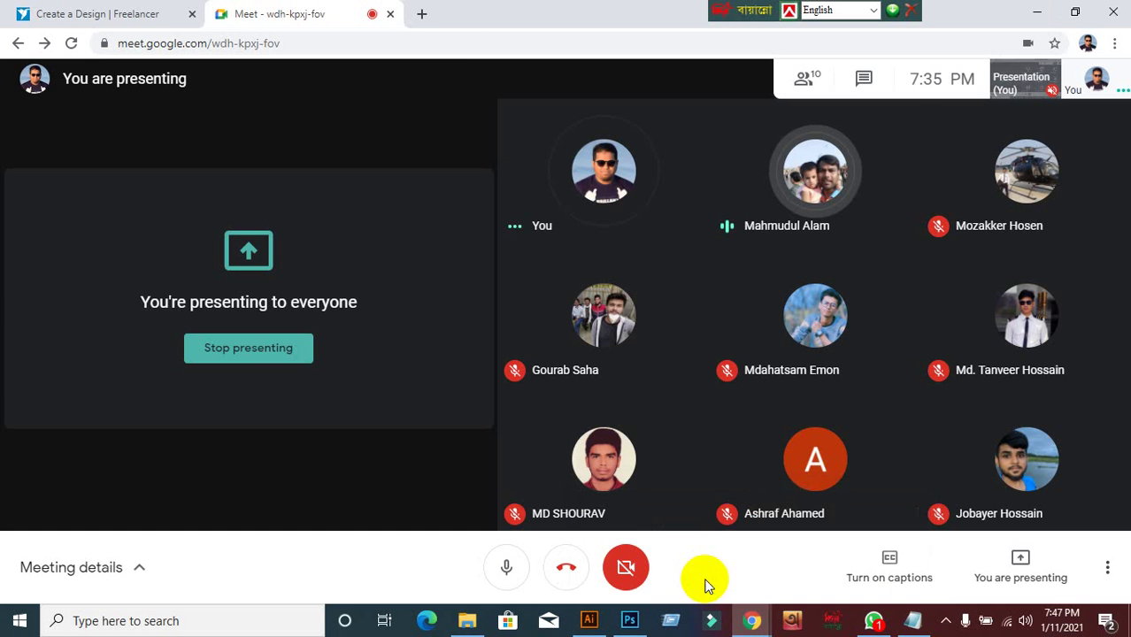
pyautogui.click(424, 12)
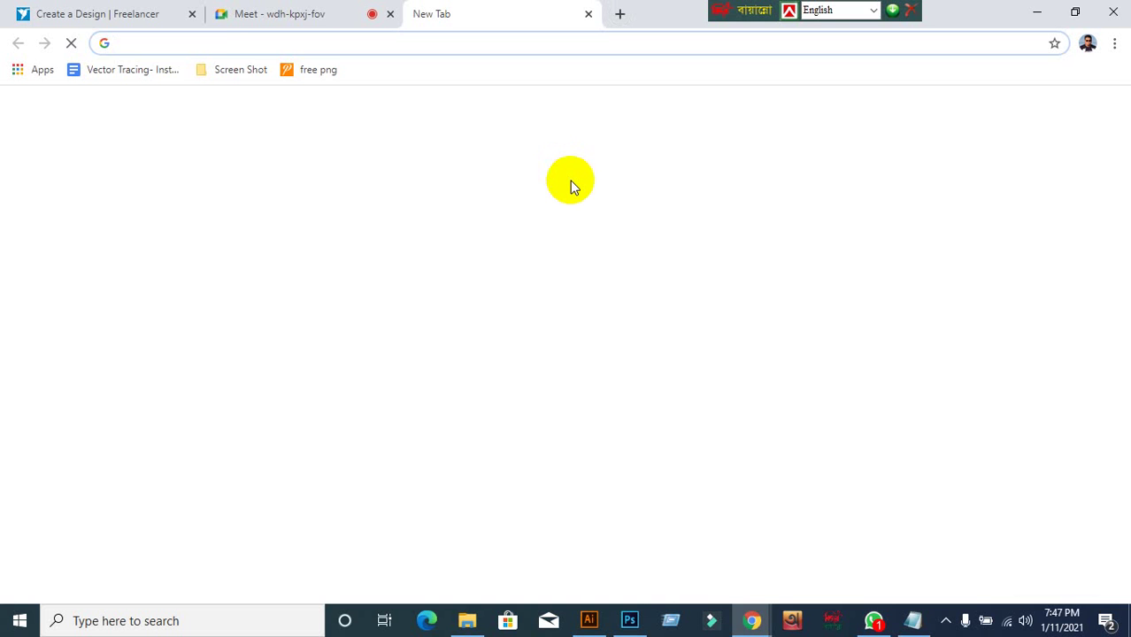
pyautogui.write('w')
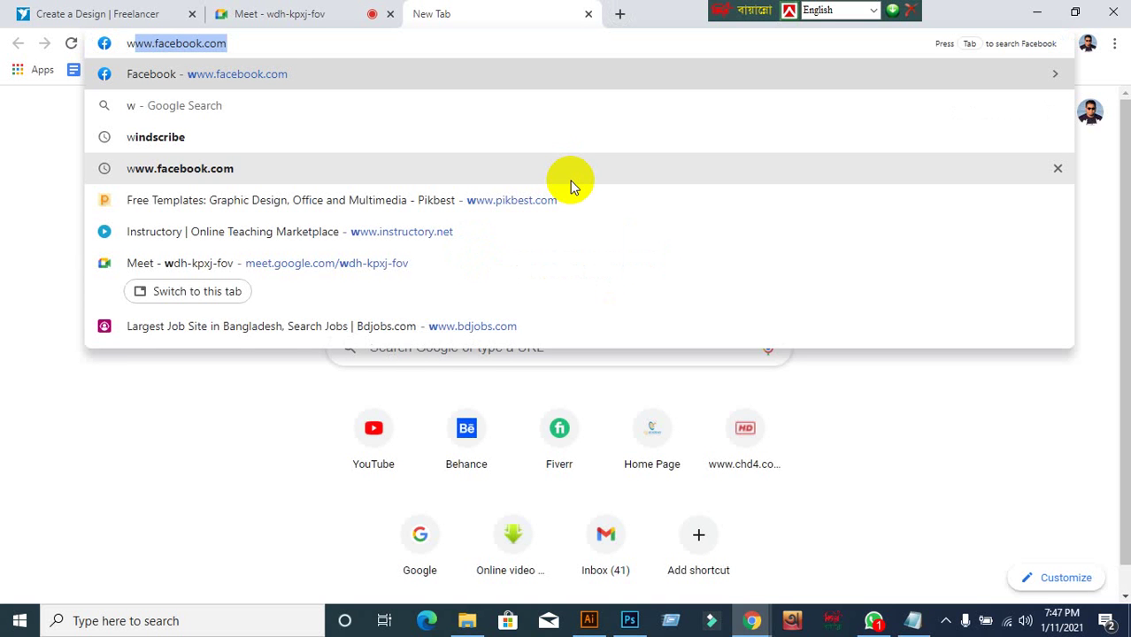
pyautogui.write('ww.')
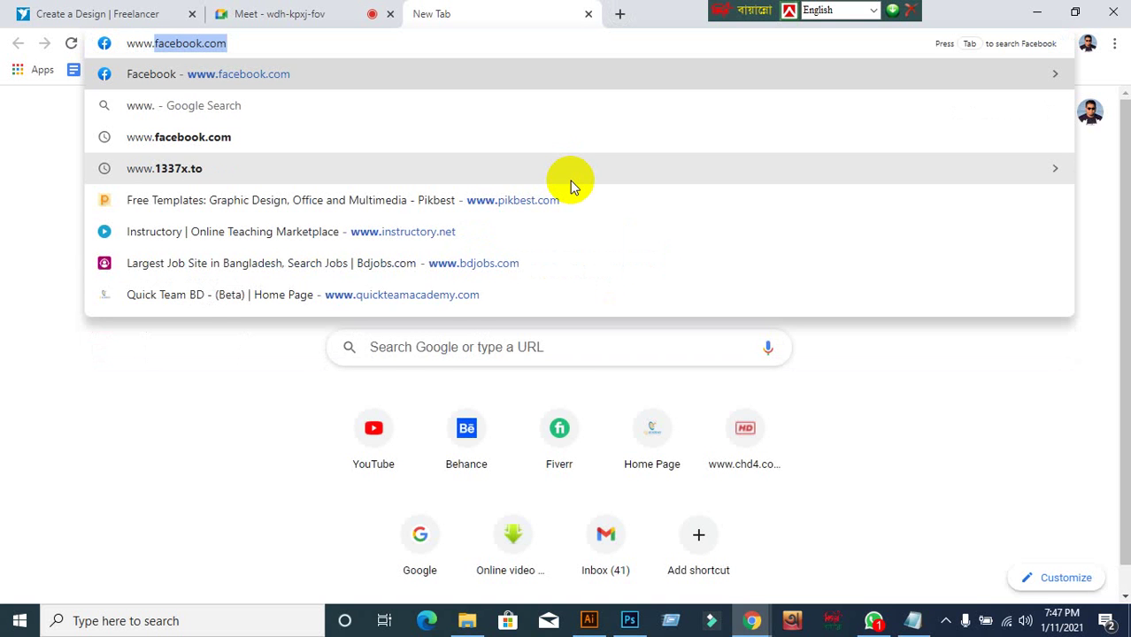
pyautogui.write('p')
pyautogui.press('BackSpace')
pyautogui.press('BackSpace')
pyautogui.write('flaticon')
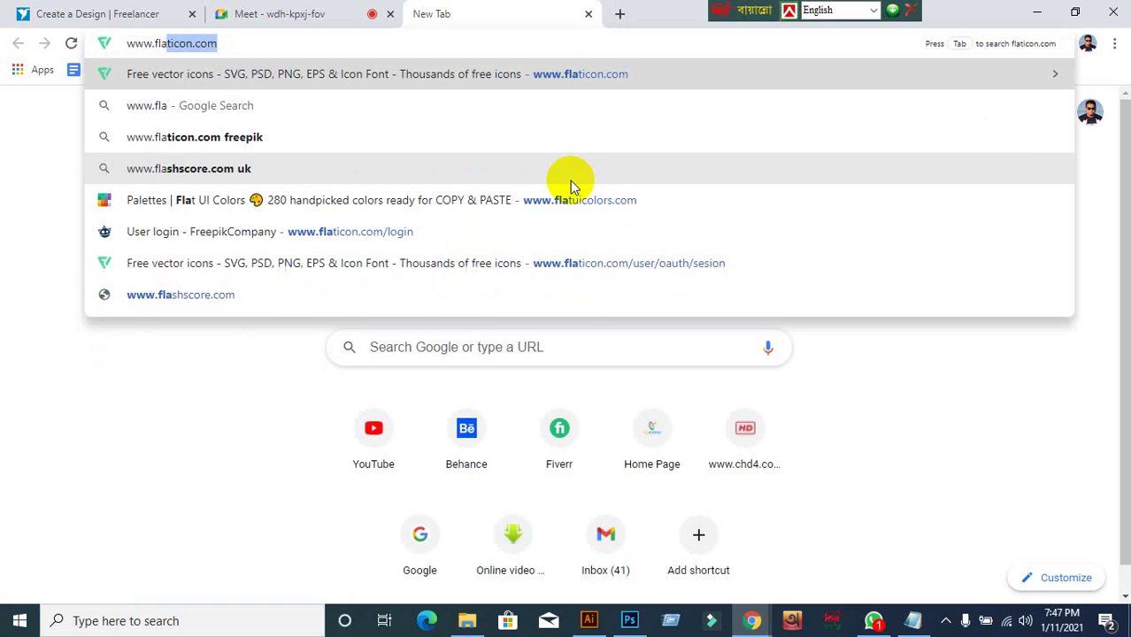
pyautogui.press('Return')
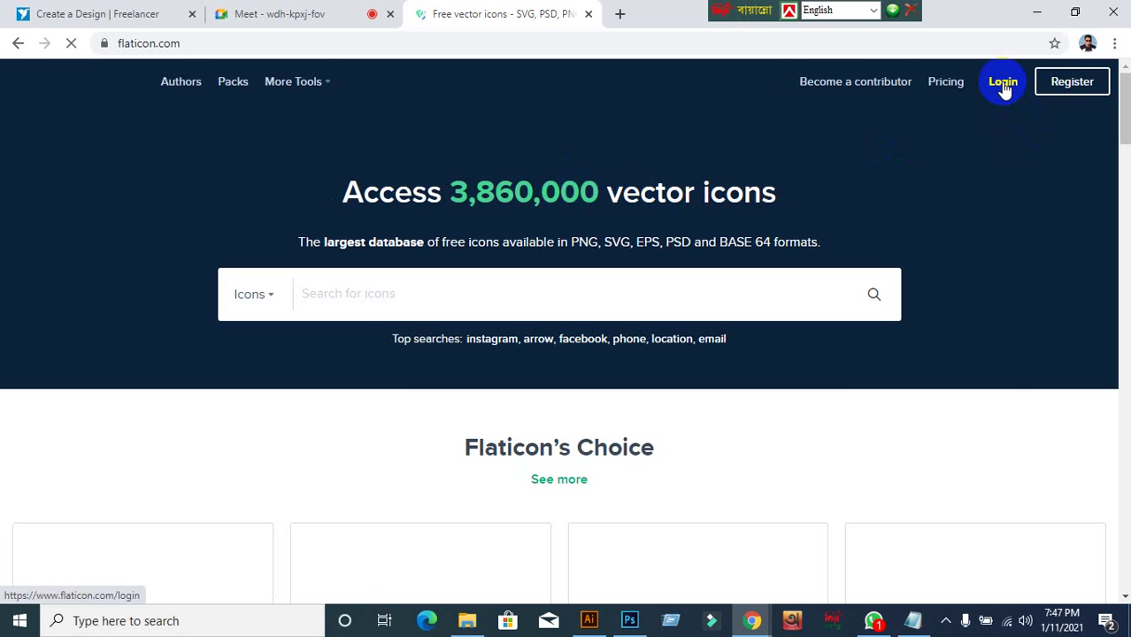
# - Visit the Flaticon login page, then close the Freepik sign-in tab
pyautogui.click(1003, 83)
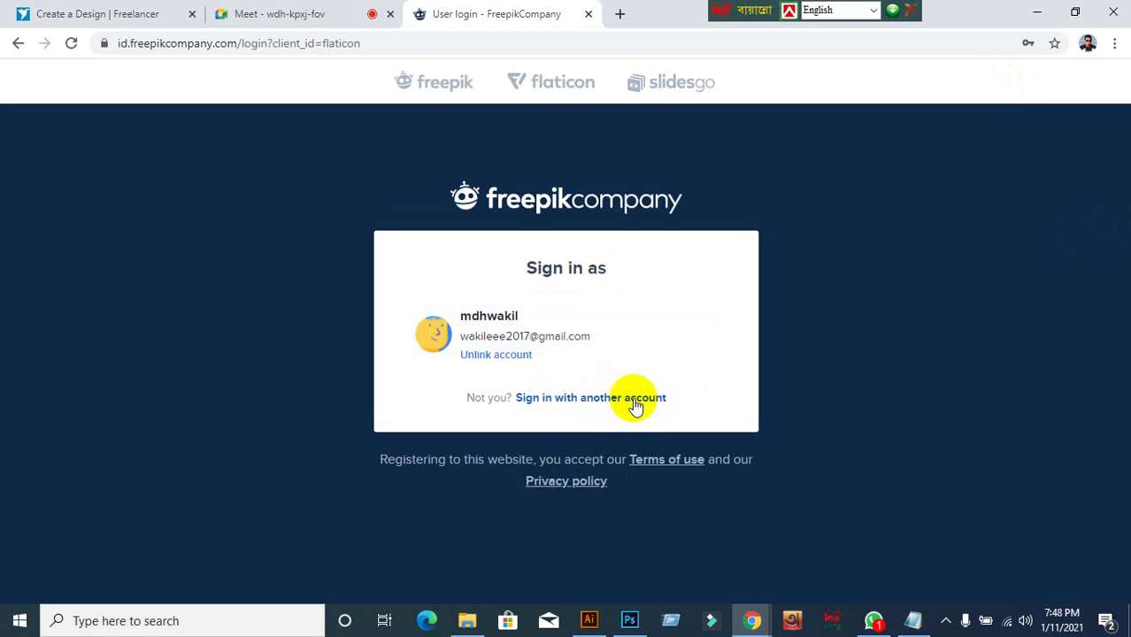
pyautogui.click(73, 46)
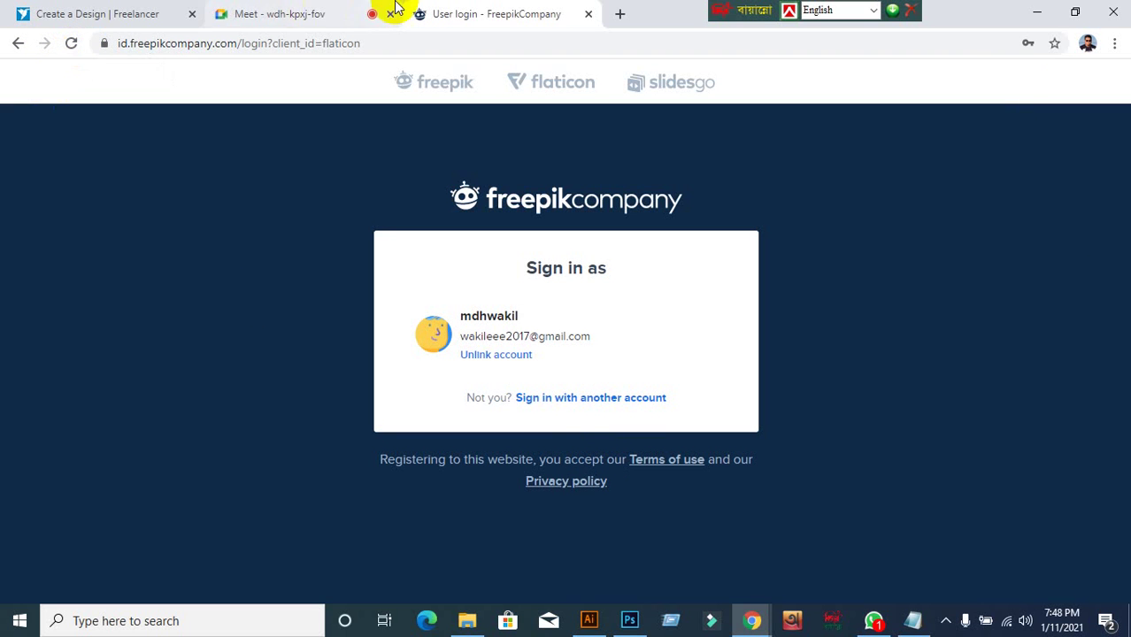
pyautogui.click(588, 18)
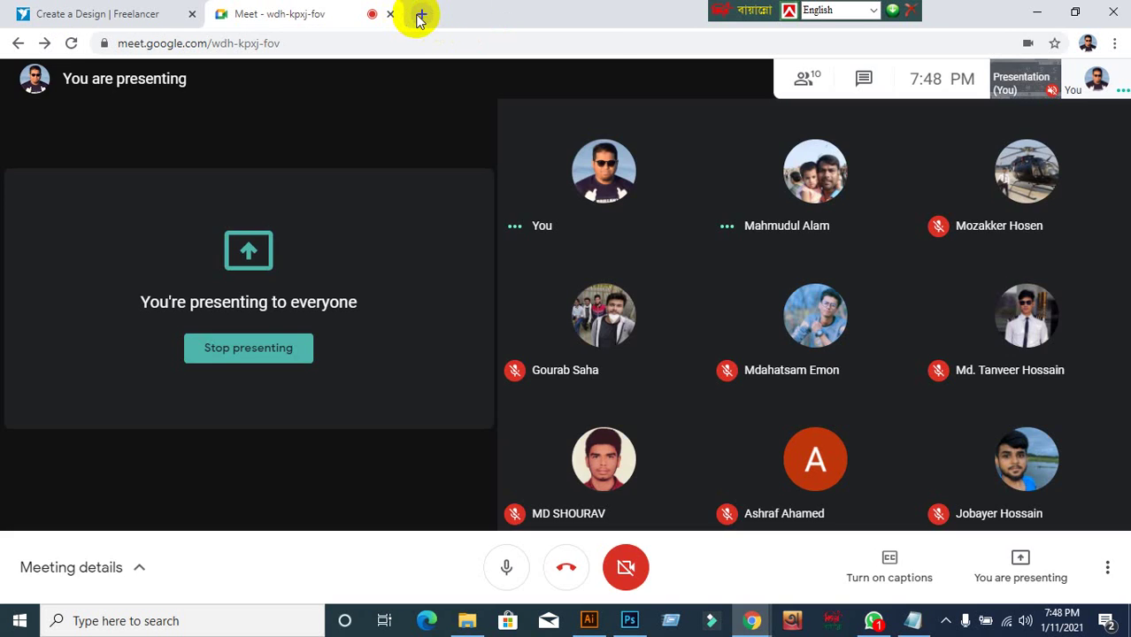
pyautogui.click(422, 18)
pyautogui.write('www.facebook.com')
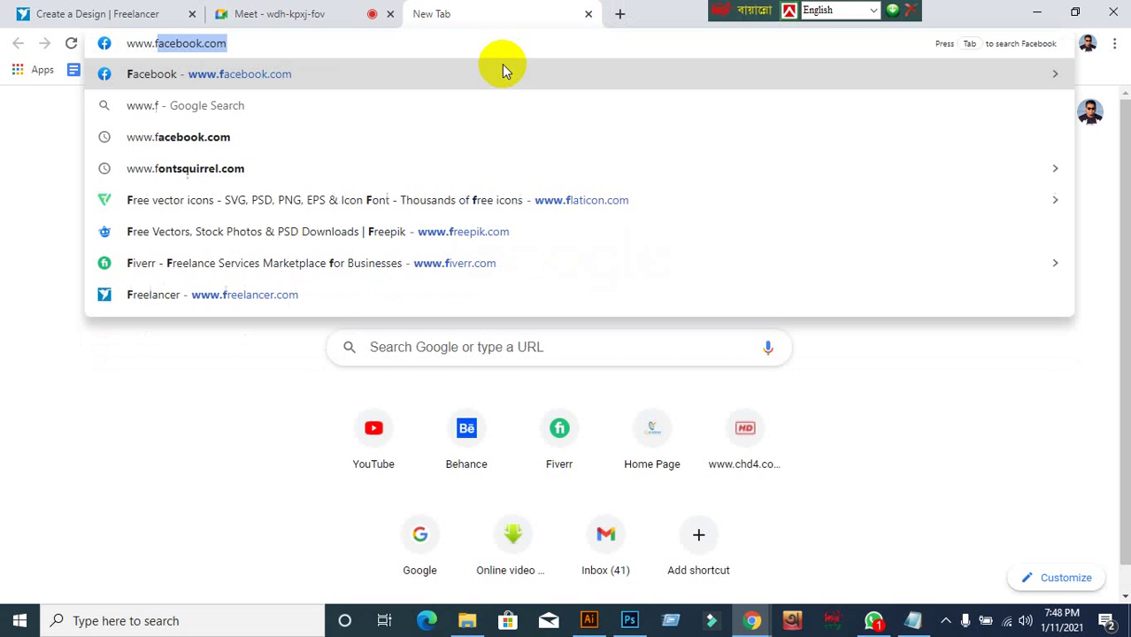
pyautogui.write('a')
pyautogui.press('BackSpace')
pyautogui.press('BackSpace')
pyautogui.write('la')
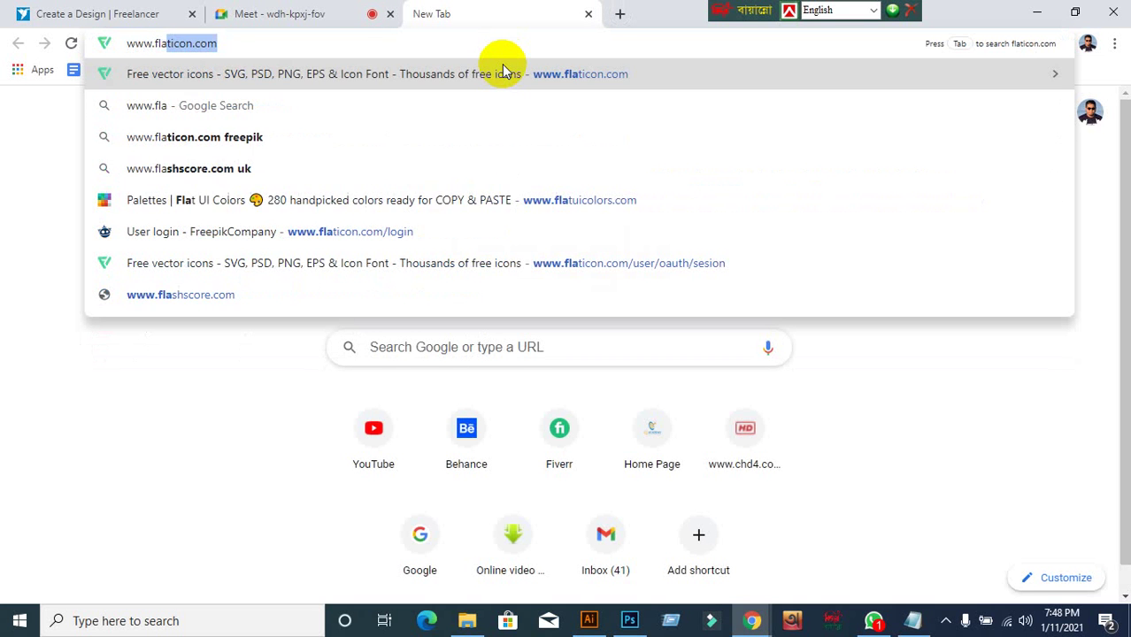
pyautogui.click(503, 67)
pyautogui.write('hand')
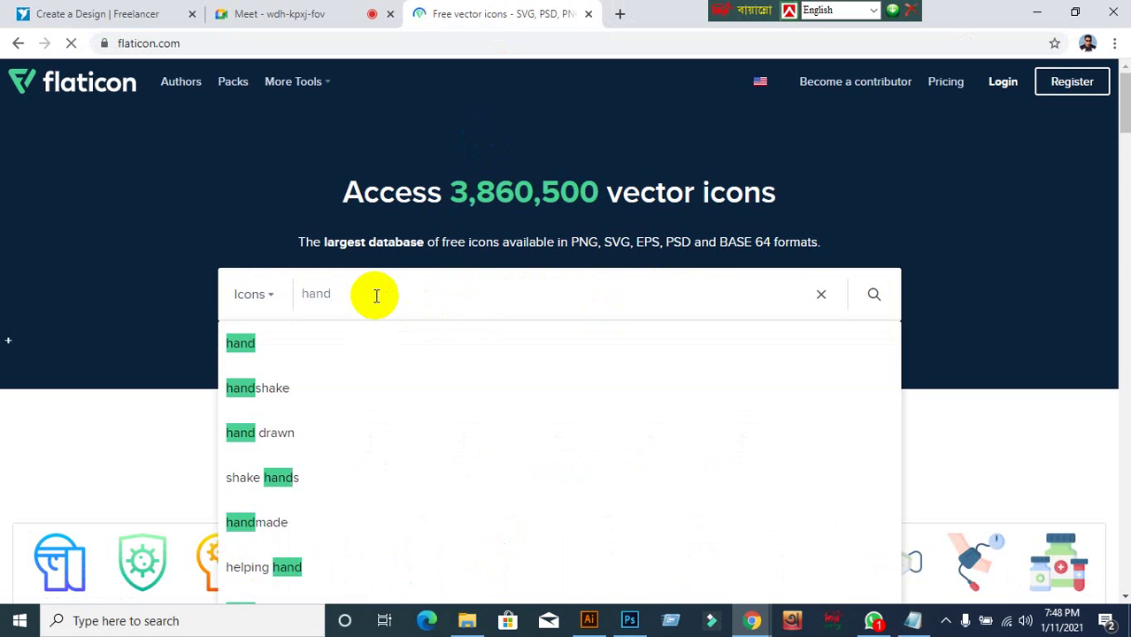
pyautogui.click(271, 387)
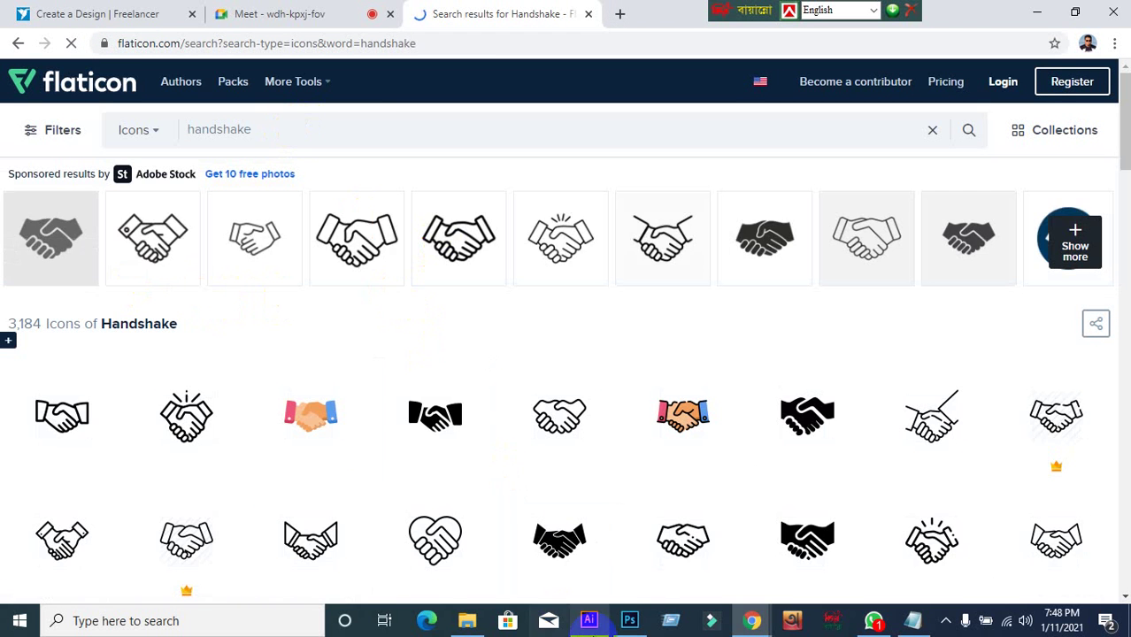
# - Check the flyer in Illustrator, then browse the 3,184 handshake results
pyautogui.click(589, 621)
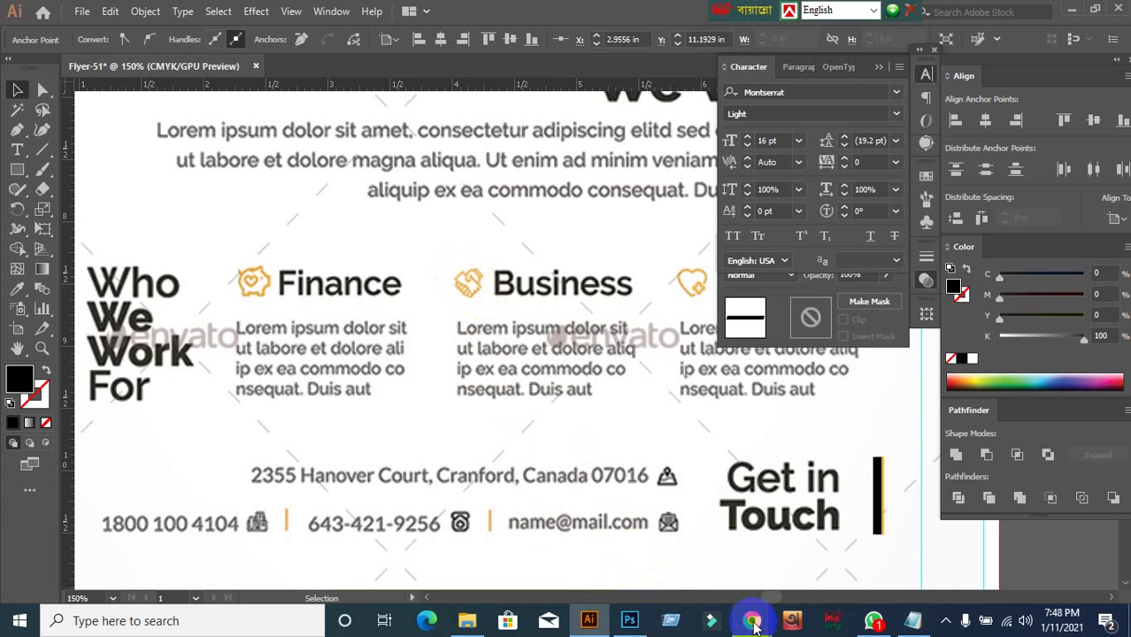
pyautogui.click(621, 536)
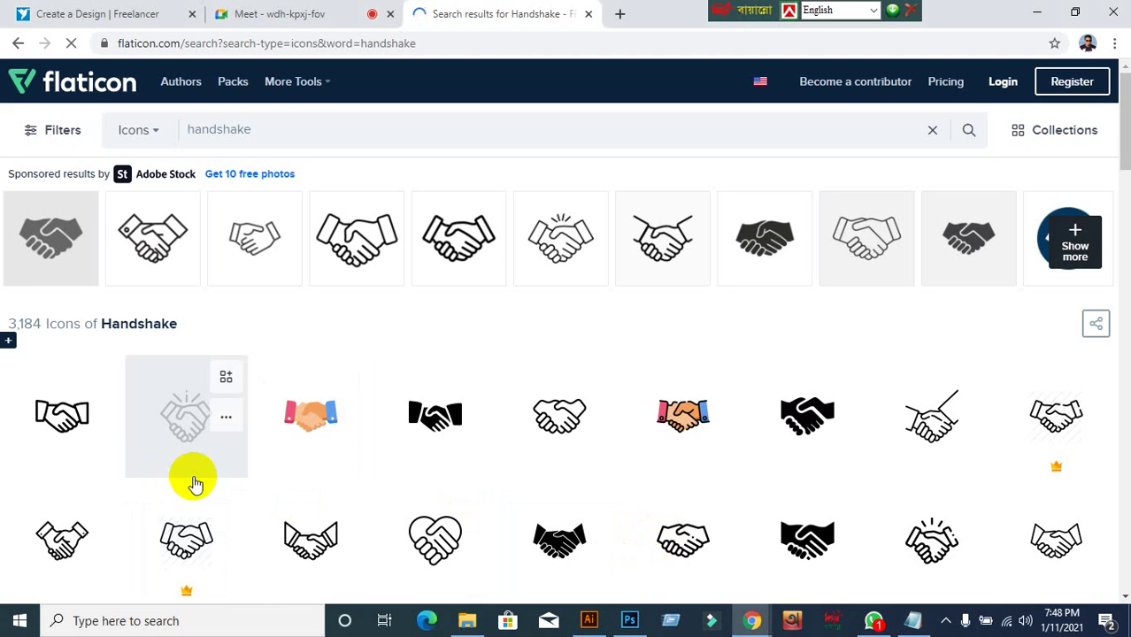
pyautogui.moveTo(61, 416)
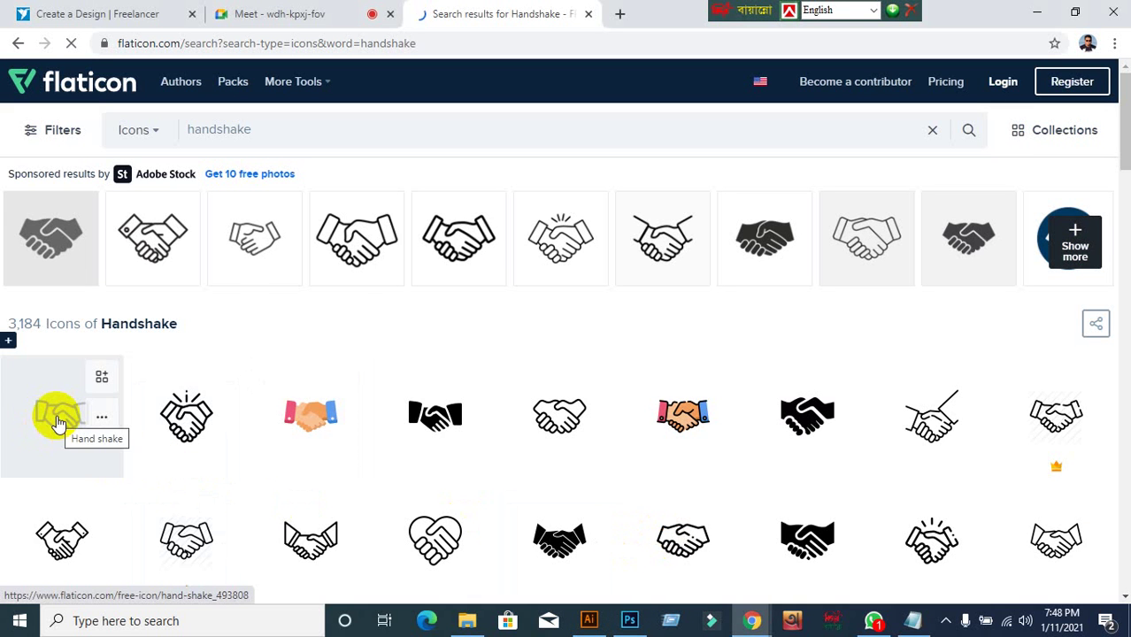
pyautogui.scroll(-2, 821, 493)
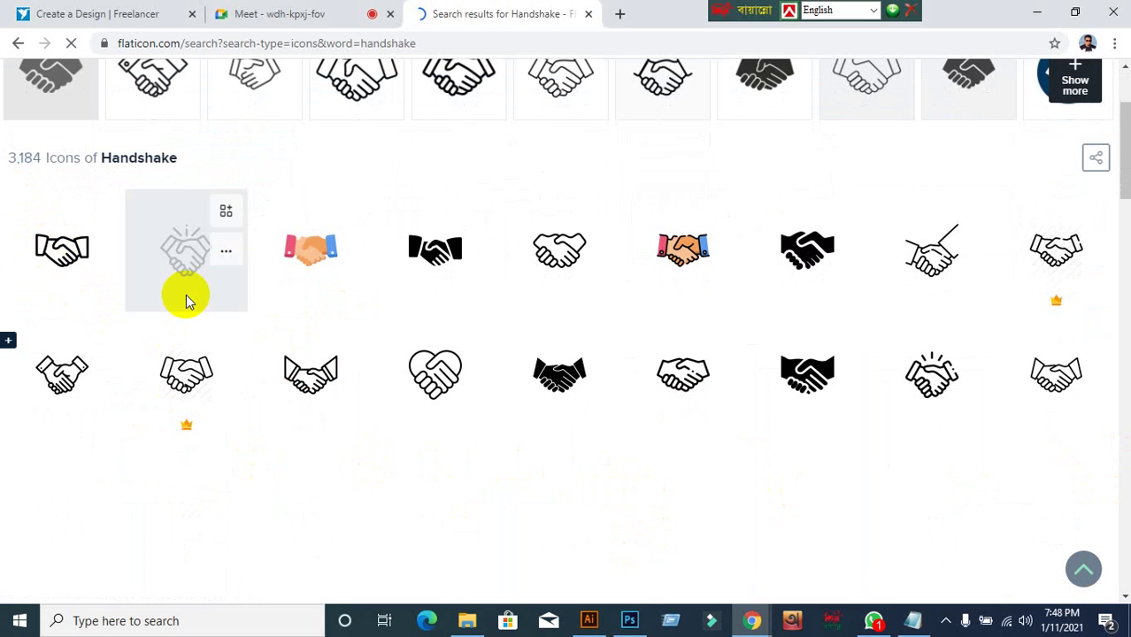
pyautogui.scroll(-1, 184, 299)
pyautogui.scroll(2, 199, 327)
pyautogui.scroll(1, 218, 352)
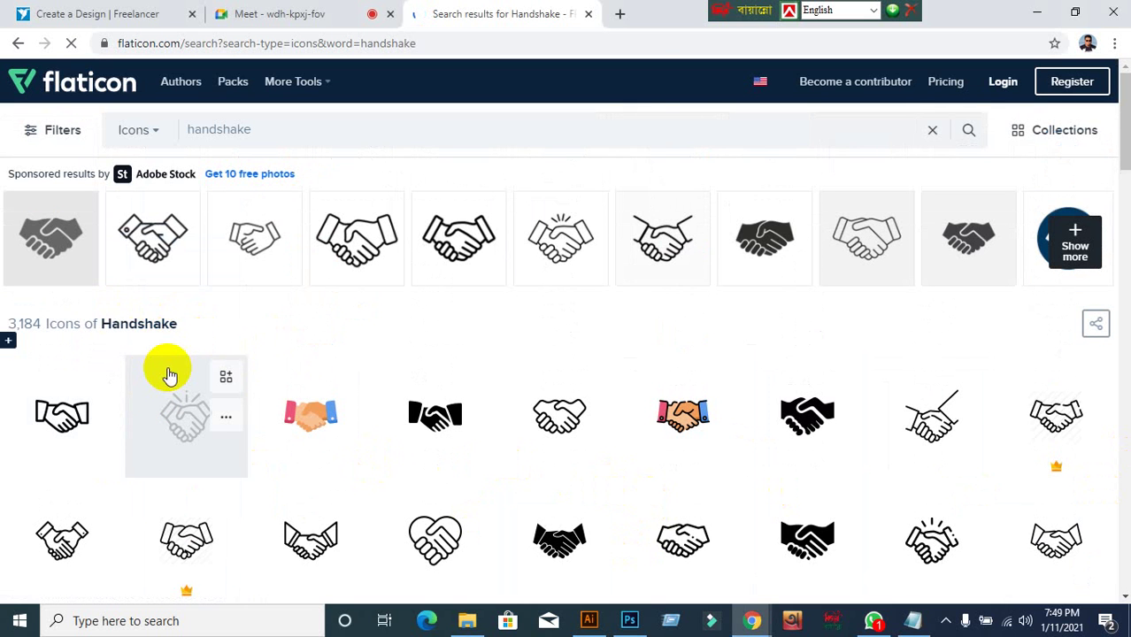
# - Download the outline Hand Shake icon as an EPS via the free download with attribution
pyautogui.click(73, 418)
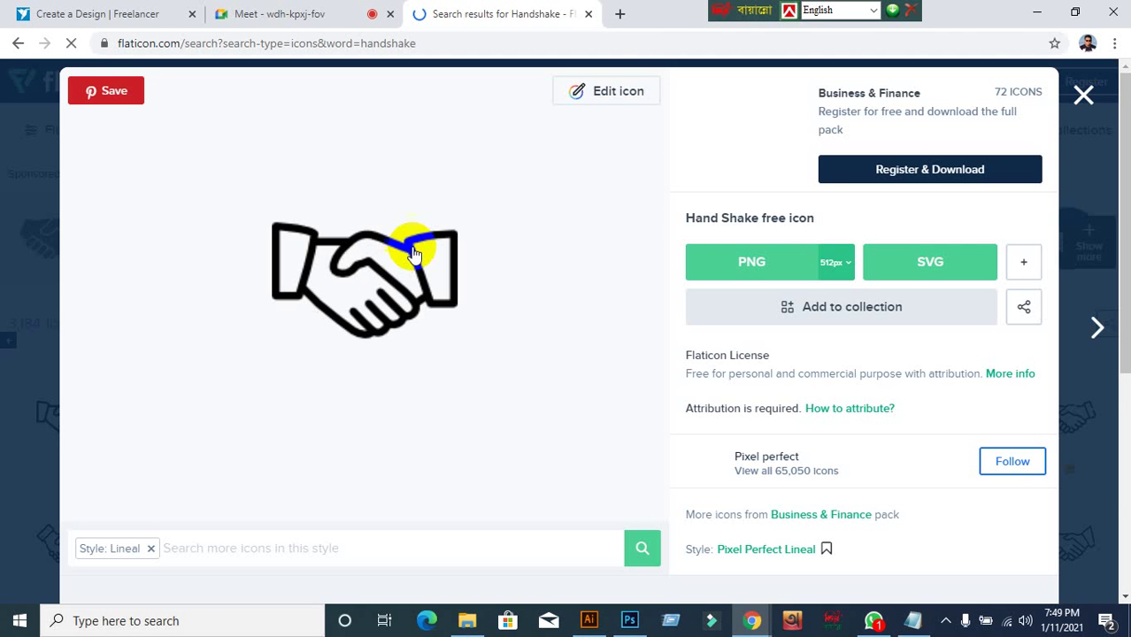
pyautogui.click(1025, 264)
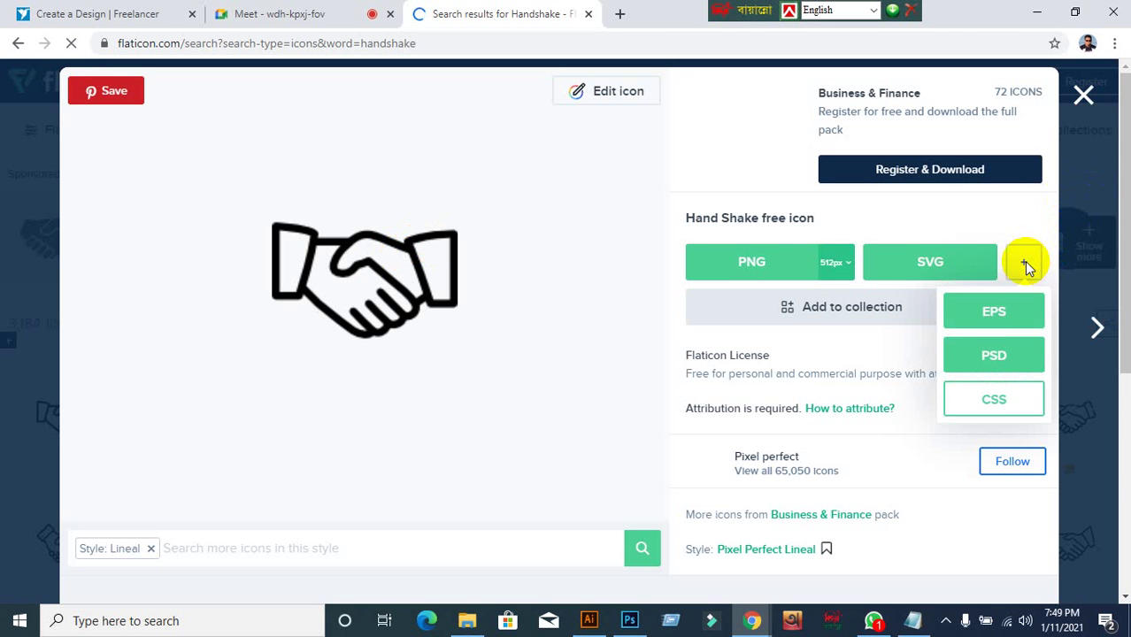
pyautogui.click(1010, 317)
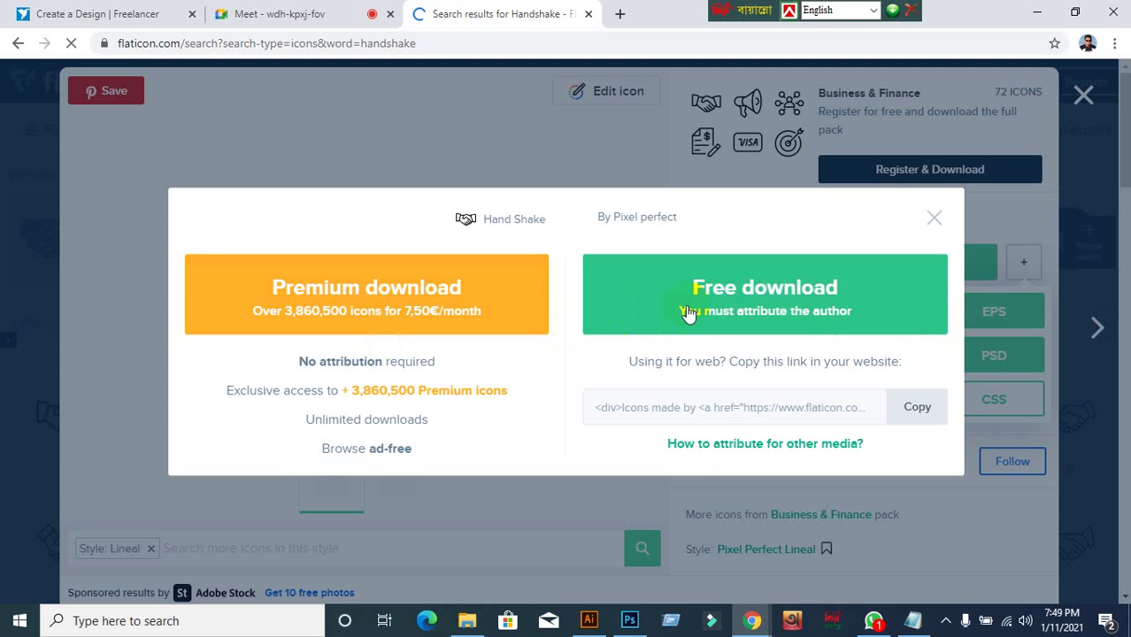
pyautogui.click(691, 312)
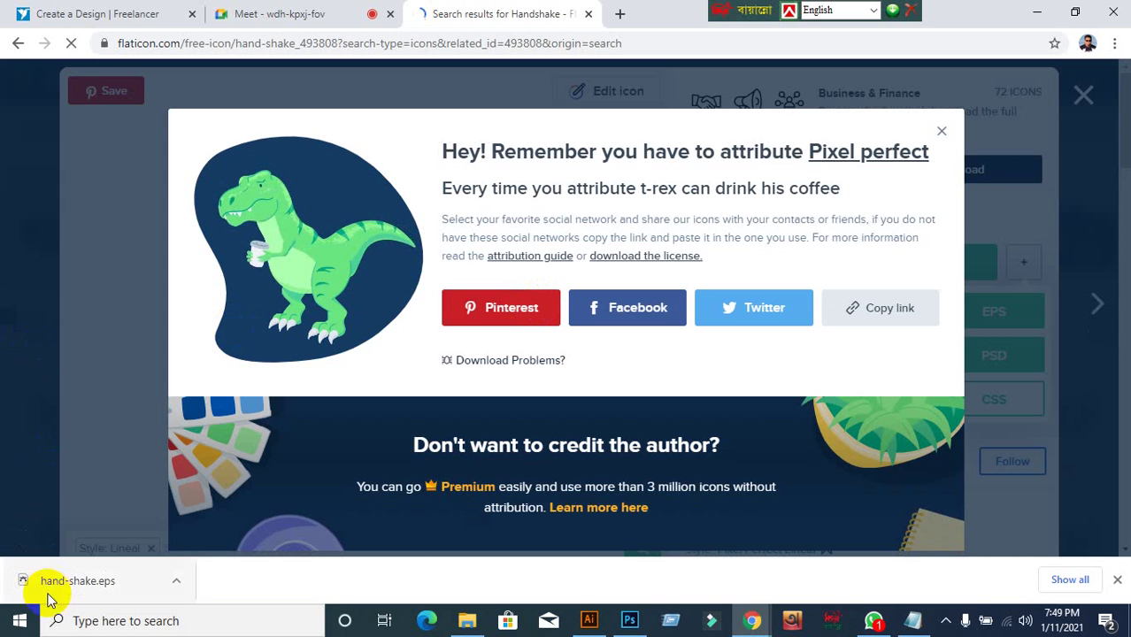
# - Place hand-shake.eps from the download bar into the flyer and embed it
pyautogui.moveTo(65, 600)
pyautogui.mouseDown()
pyautogui.moveTo(611, 500)
pyautogui.moveTo(537, 577)
pyautogui.moveTo(423, 355)
pyautogui.mouseUp()
pyautogui.hotkey('ctrl', '-')
pyautogui.hotkey('ctrl', '-')
pyautogui.hotkey('ctrl', '-')
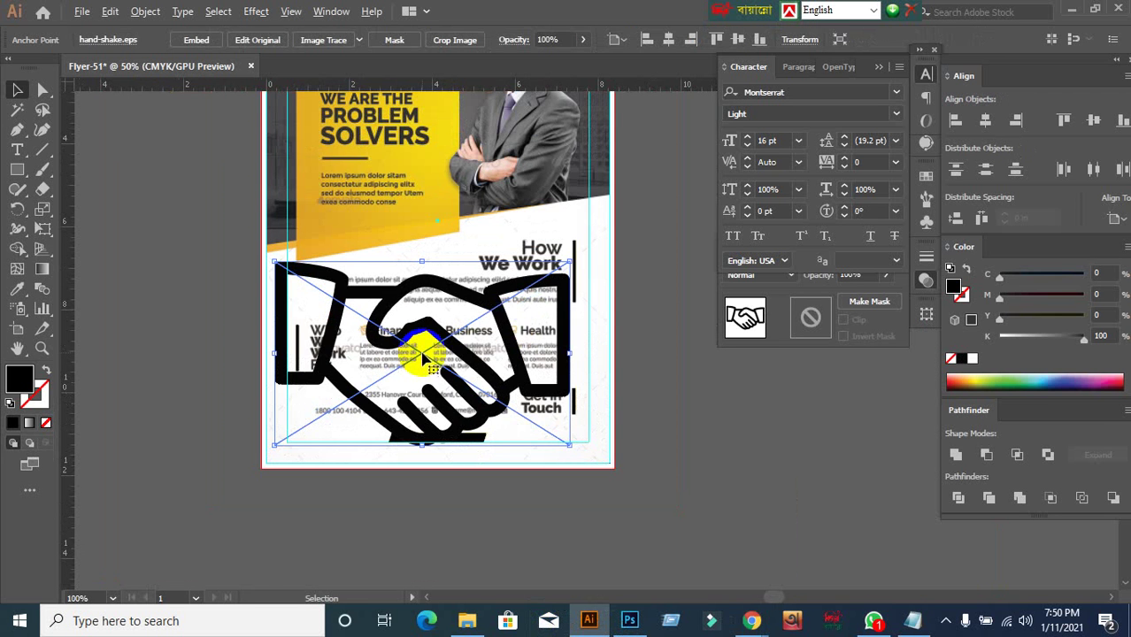
pyautogui.click(201, 43)
pyautogui.click(255, 314)
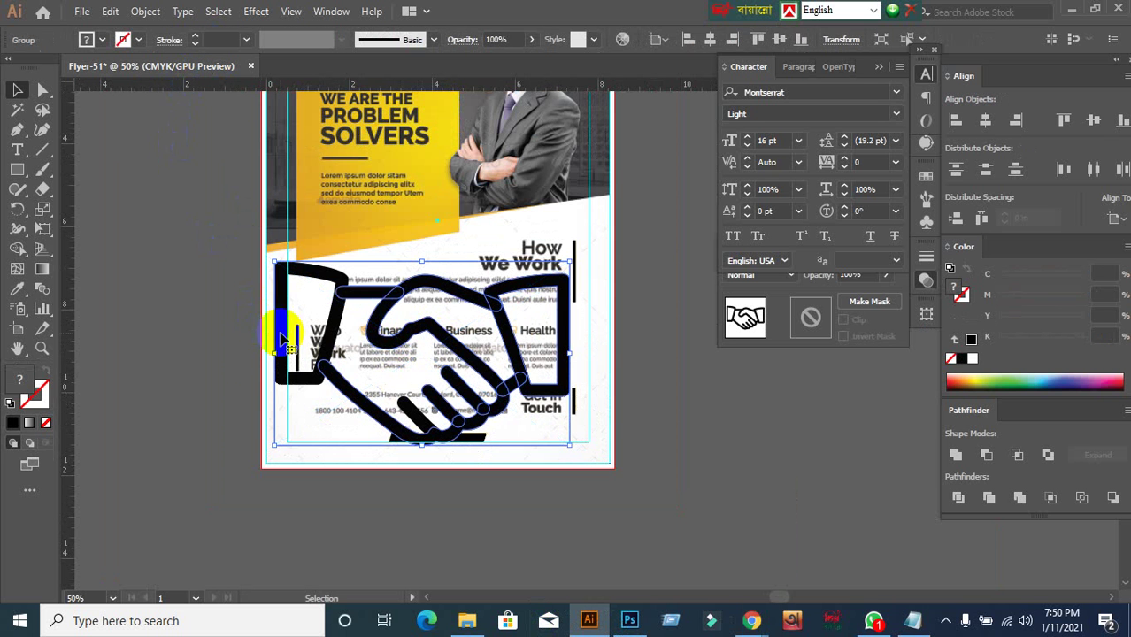
# - Scale the handshake down to a small icon and place it left of the Business heading
pyautogui.click(456, 378)
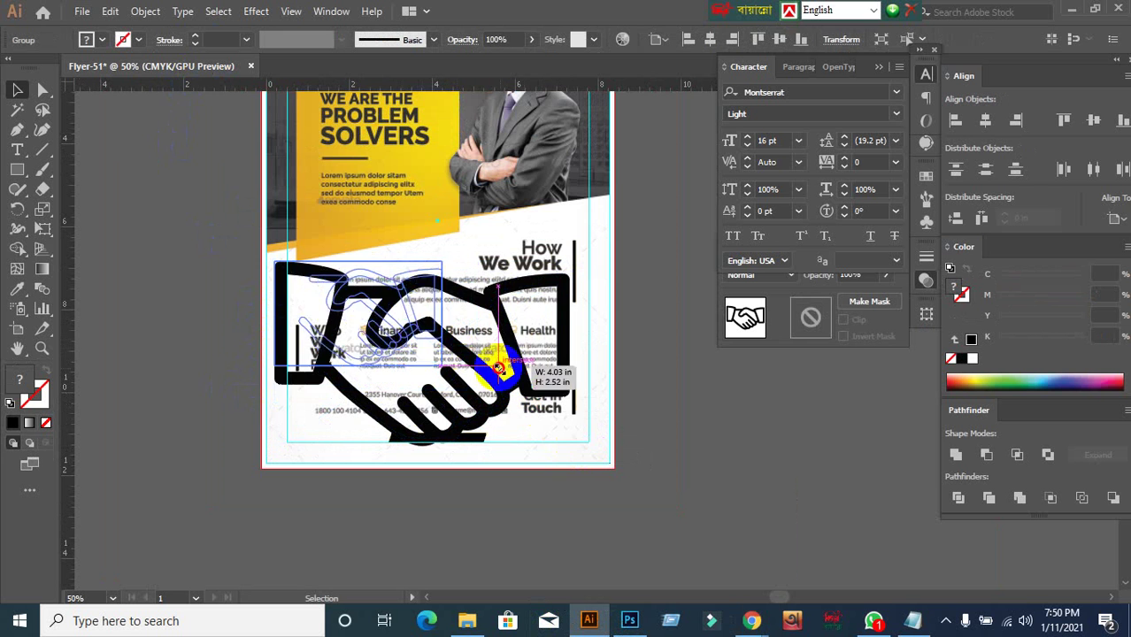
pyautogui.moveTo(574, 445); pyautogui.dragTo(406, 342)
pyautogui.scroll(1, 368, 336)
pyautogui.scroll(1, 367, 336)
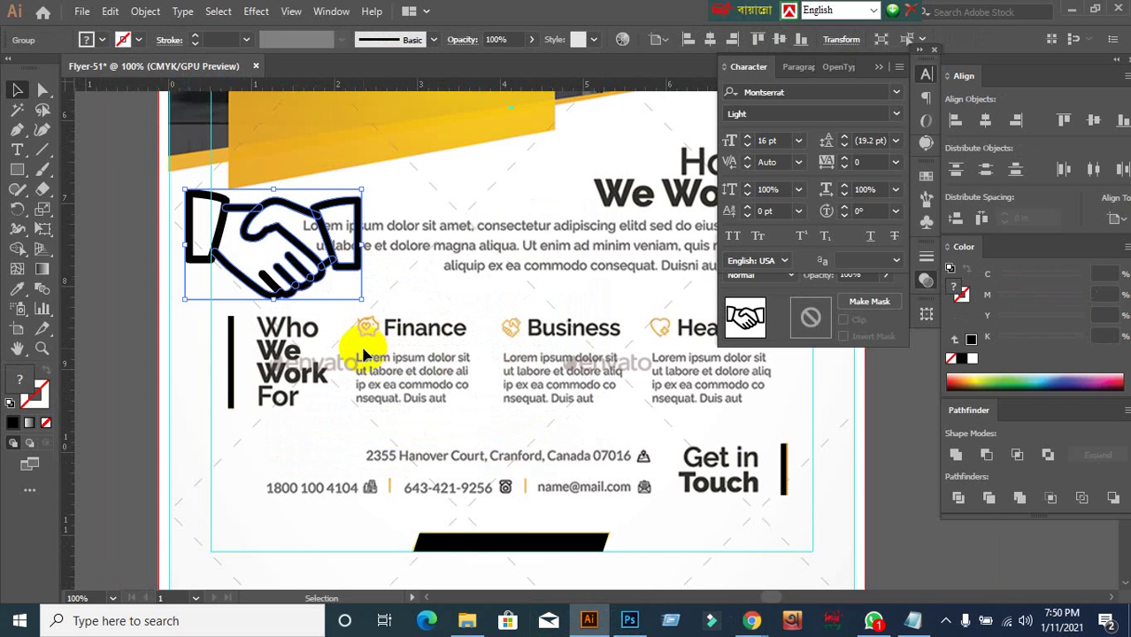
pyautogui.moveTo(301, 287)
pyautogui.mouseDown()
pyautogui.moveTo(539, 400)
pyautogui.moveTo(480, 335)
pyautogui.mouseUp()
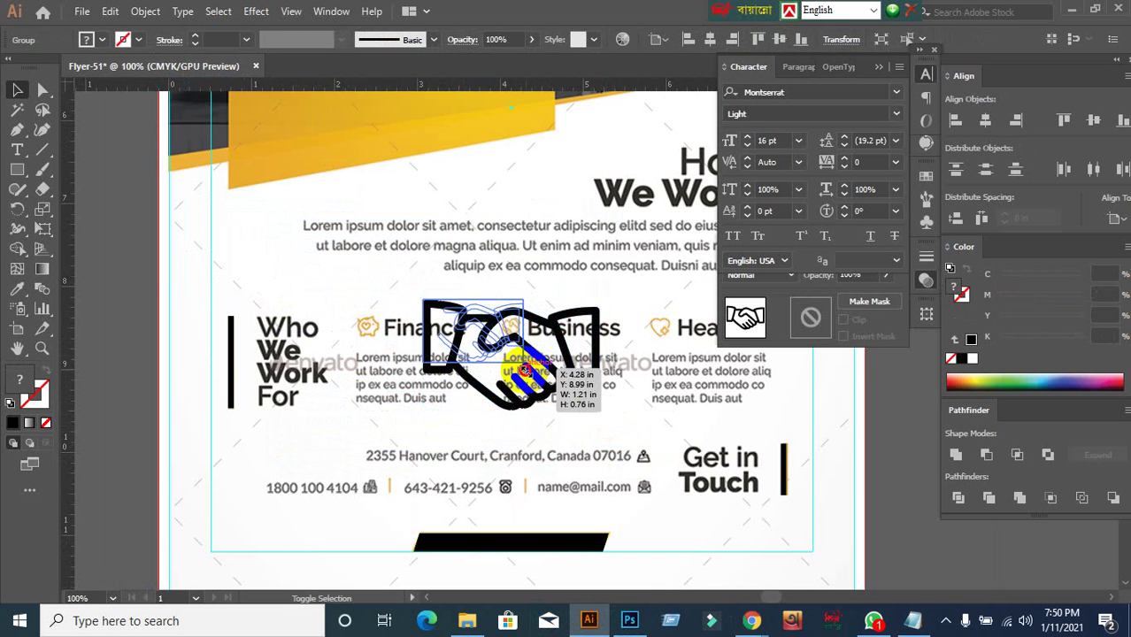
pyautogui.scroll(2, 480, 329)
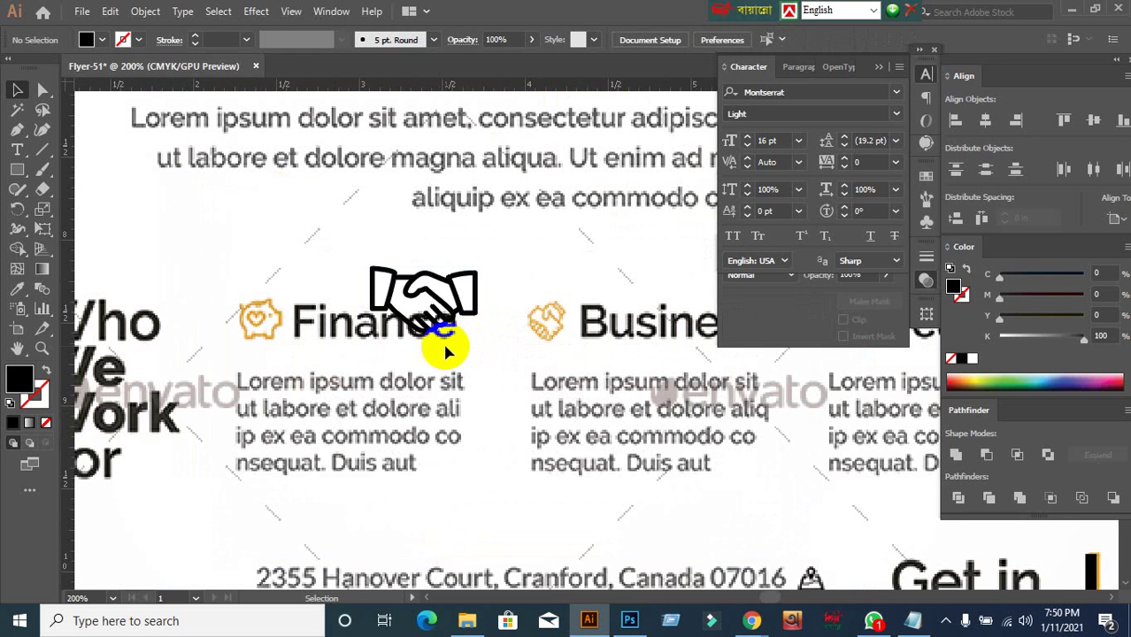
pyautogui.moveTo(428, 326)
pyautogui.mouseDown()
pyautogui.moveTo(552, 349)
pyautogui.moveTo(548, 323)
pyautogui.mouseUp()
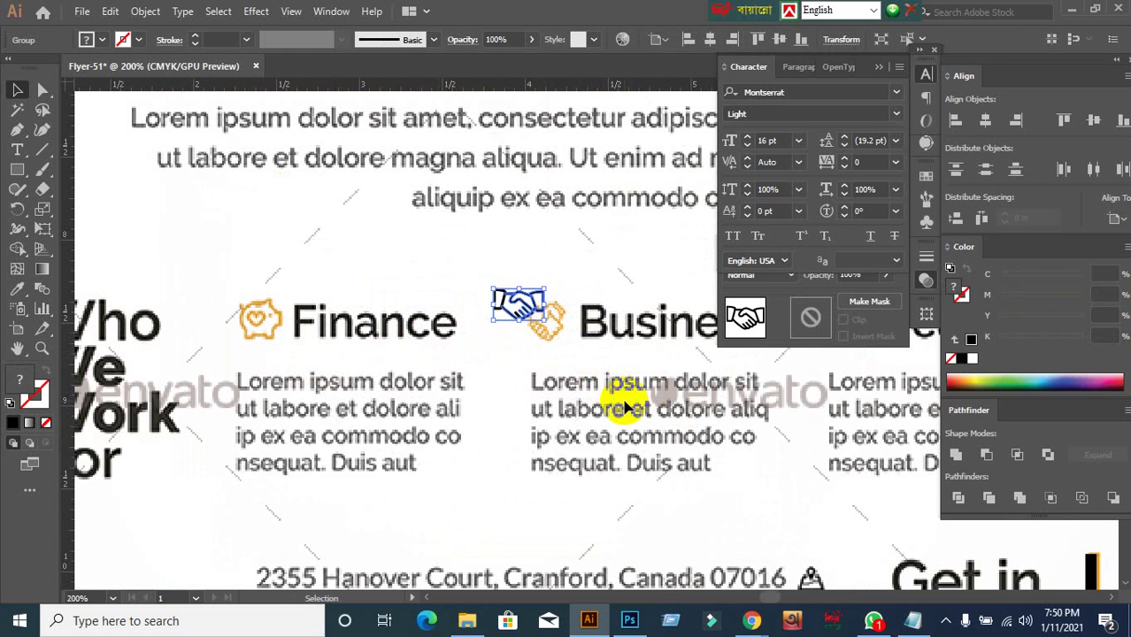
pyautogui.moveTo(521, 305); pyautogui.dragTo(546, 324)
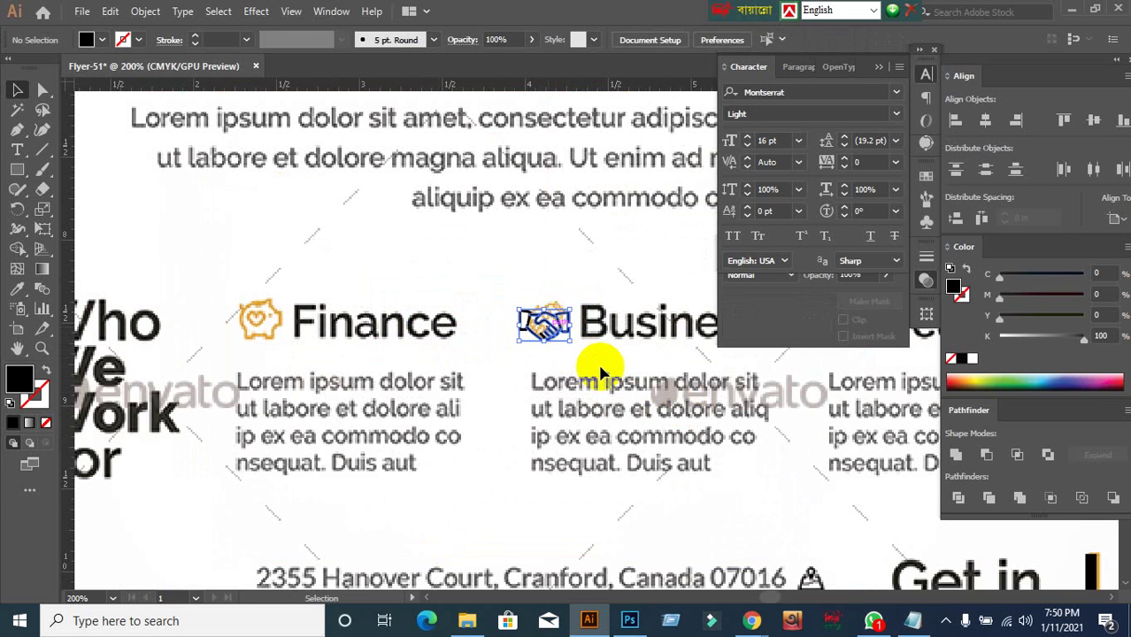
# - Deselect the icon and return to the Flaticon handshake search results
pyautogui.click(340, 352)
pyautogui.scroll(1, 253, 349)
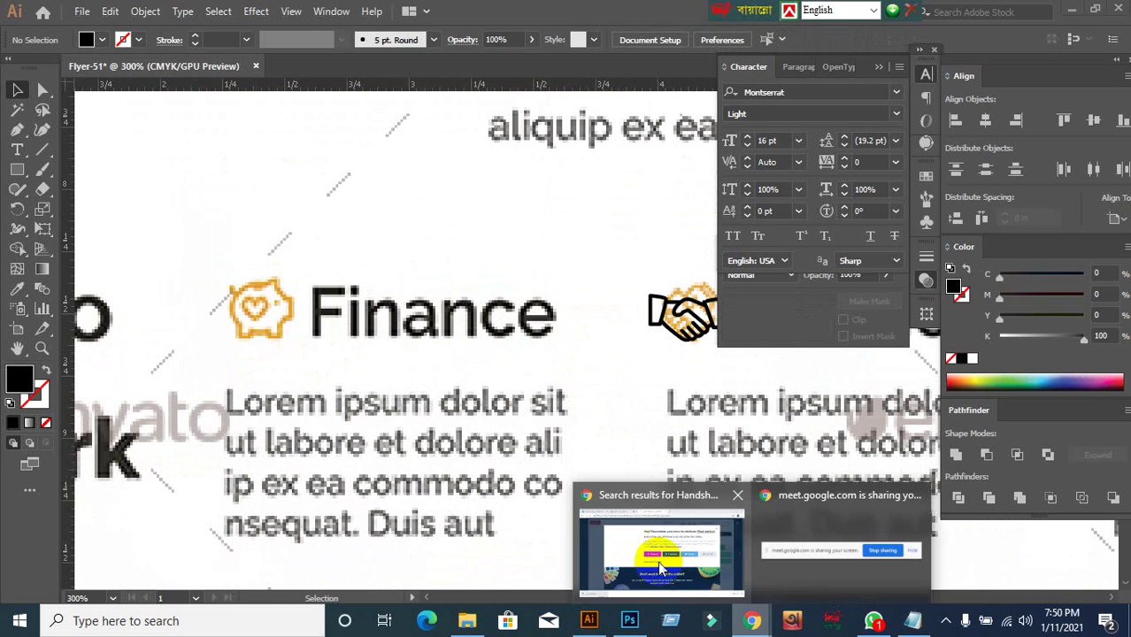
pyautogui.click(663, 540)
pyautogui.click(16, 41)
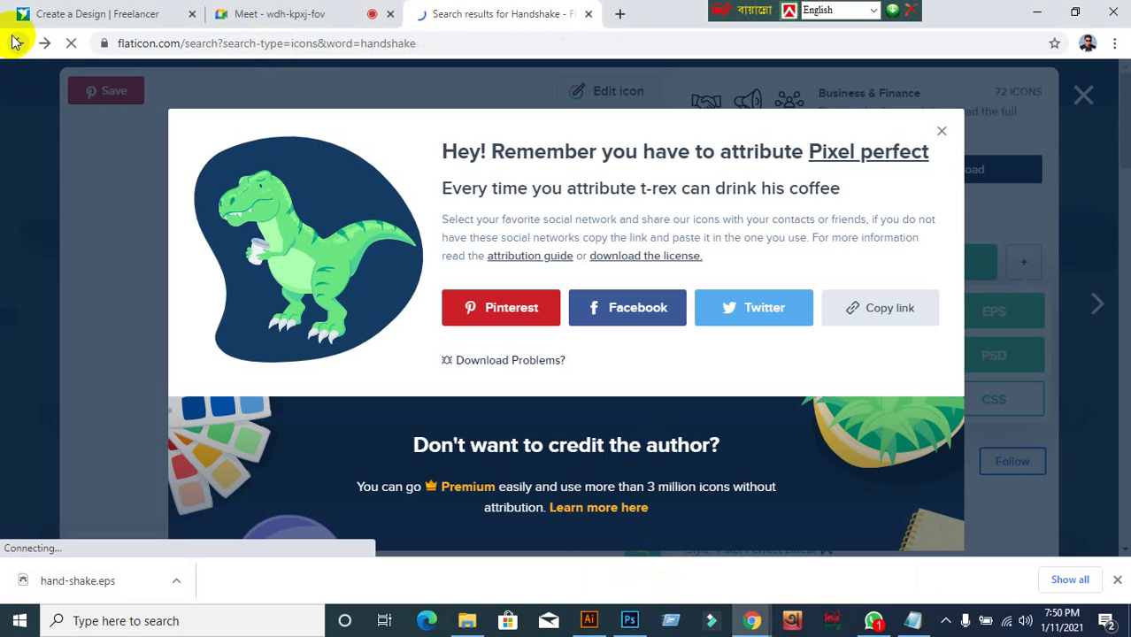
# - Close the handshake popups and search Flaticon for finance icons
pyautogui.click(1085, 95)
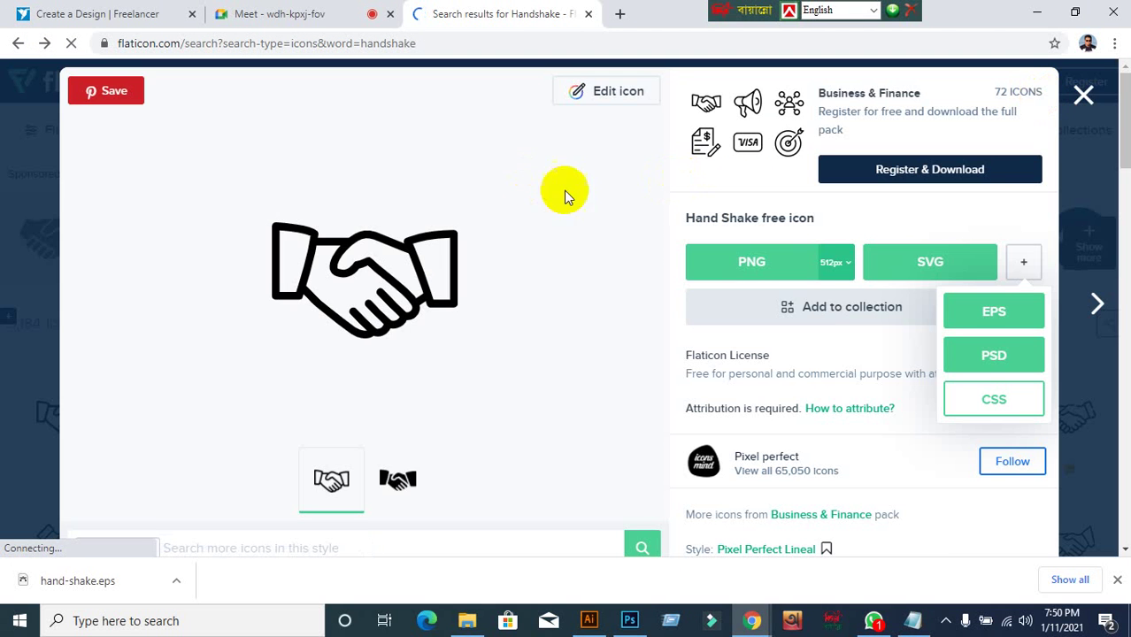
pyautogui.click(1085, 95)
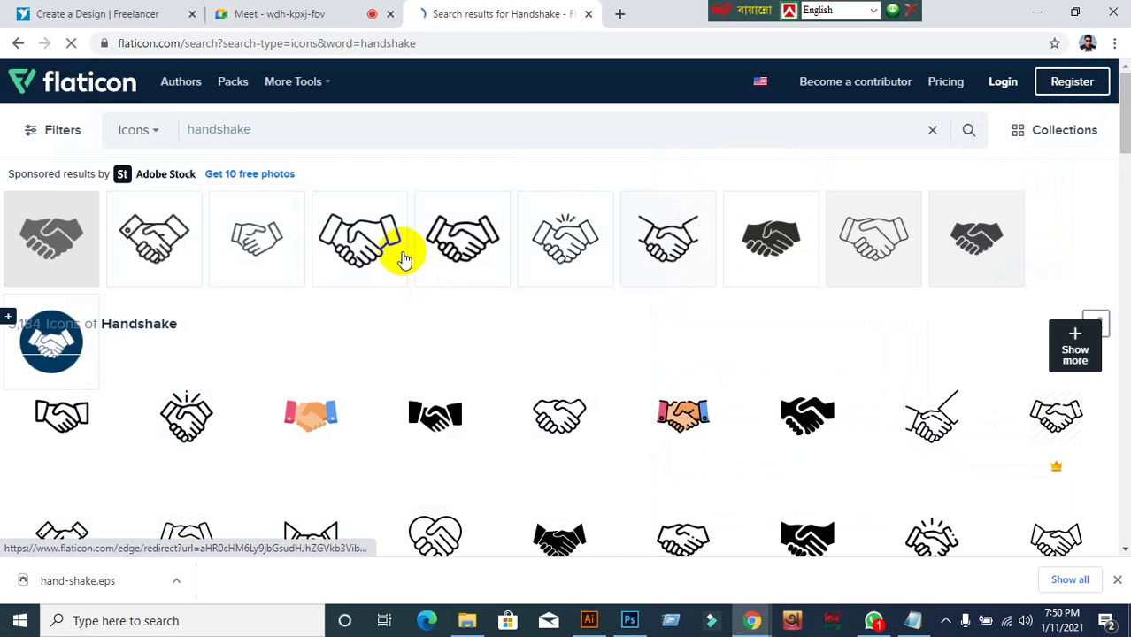
pyautogui.click(276, 131)
pyautogui.press('BackSpace')
pyautogui.write('fin')
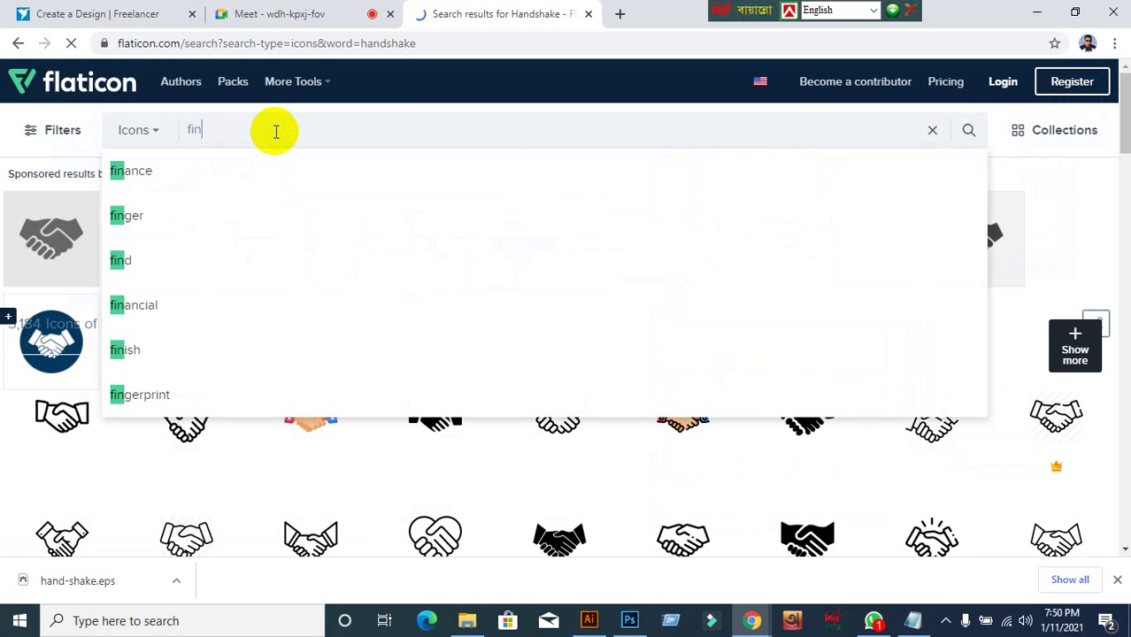
pyautogui.click(133, 171)
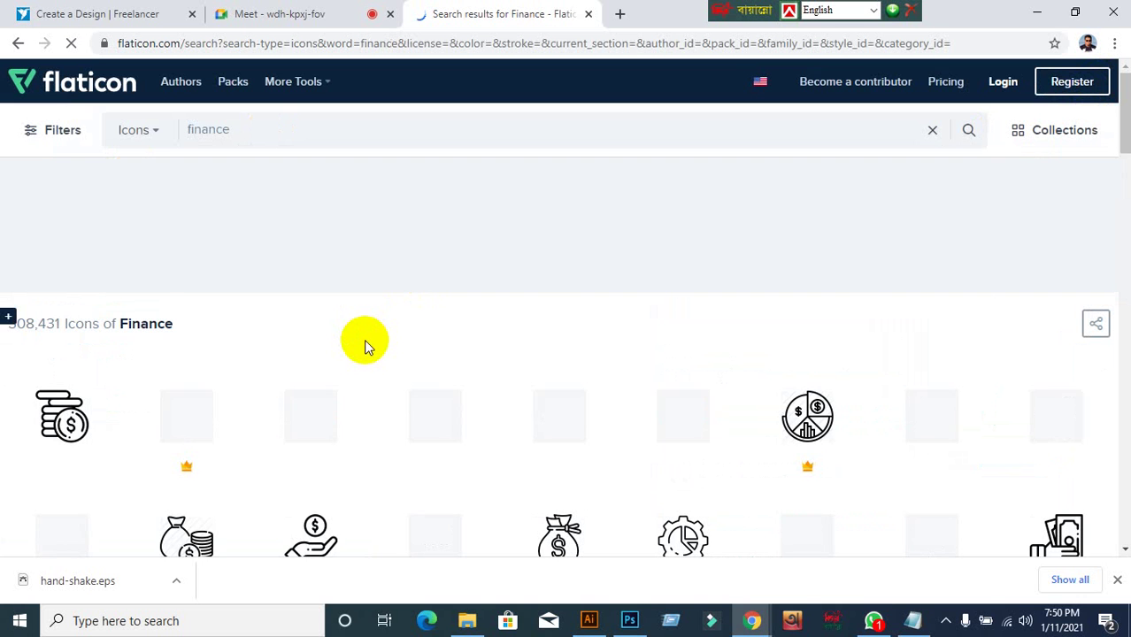
pyautogui.scroll(-3, 404, 366)
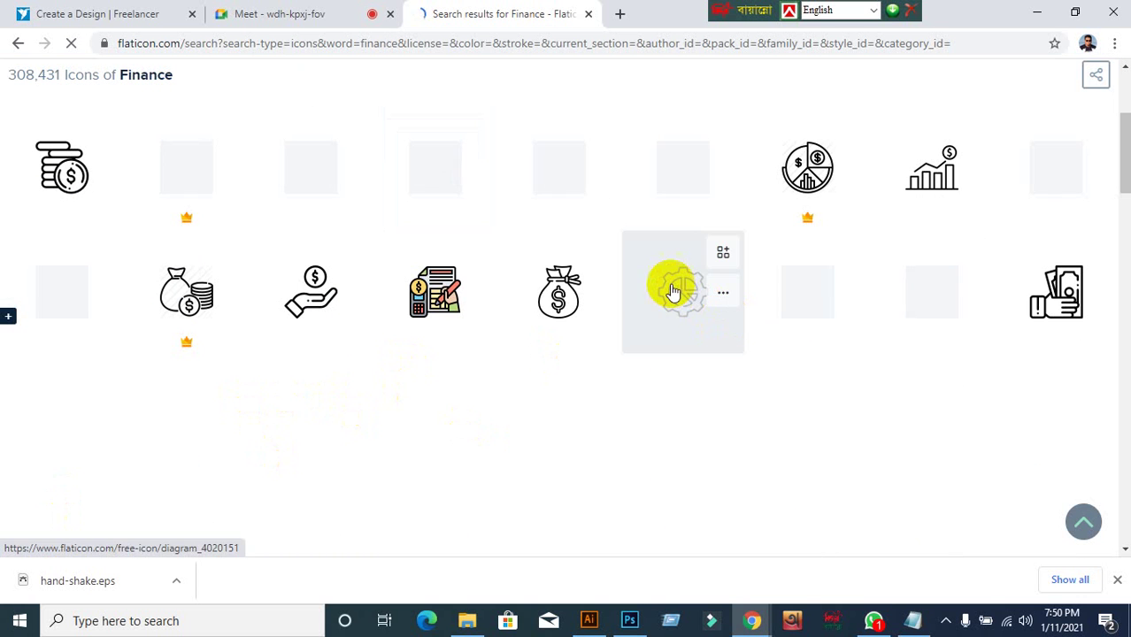
pyautogui.moveTo(683, 292)
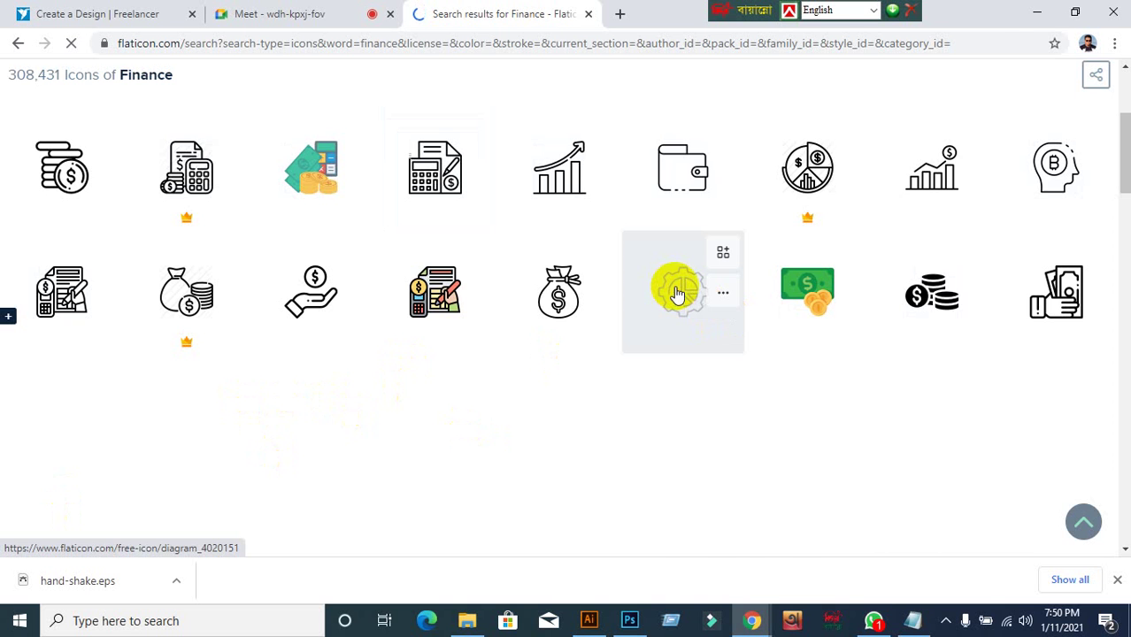
# - Download the gear-and-pie-chart Diagram icon as diagram.eps via free download
pyautogui.click(677, 294)
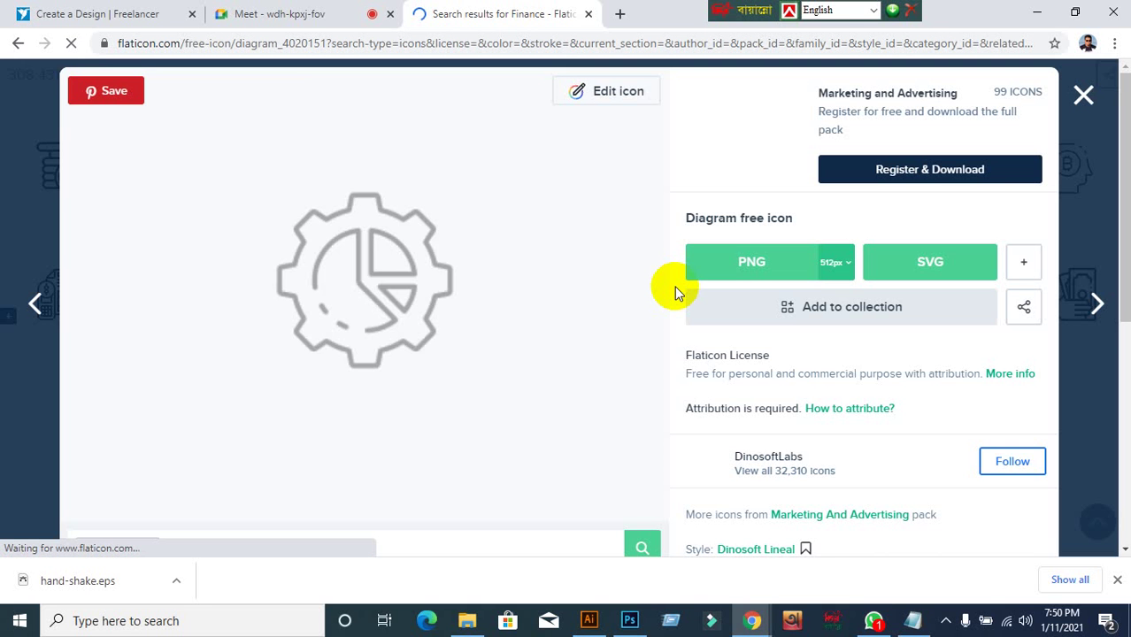
pyautogui.click(1020, 264)
pyautogui.click(1005, 318)
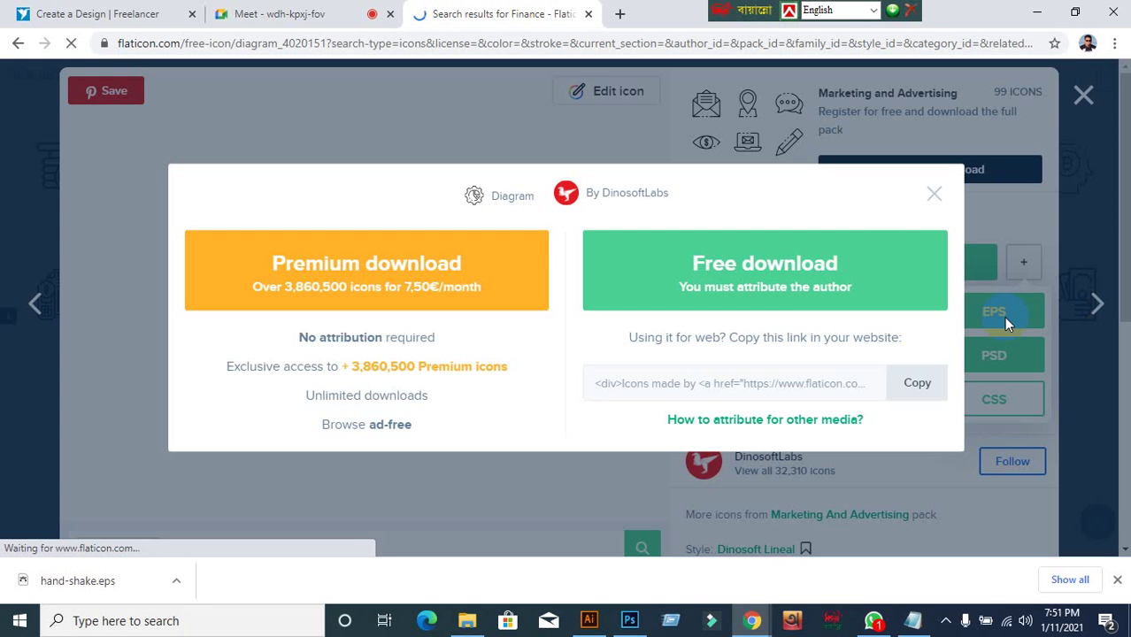
pyautogui.click(781, 272)
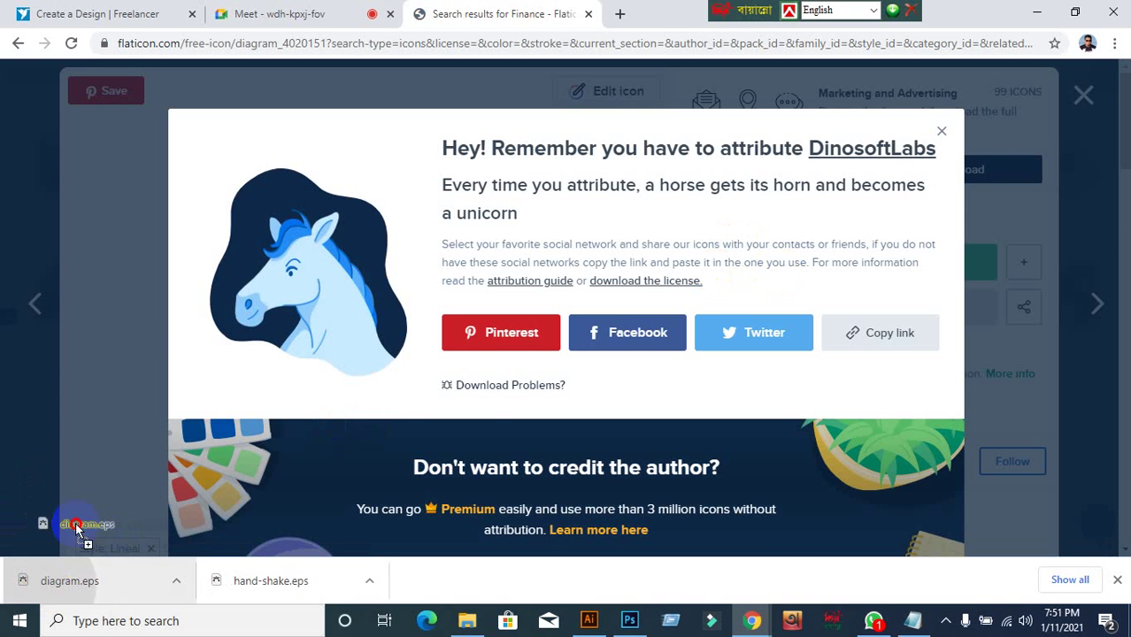
# - Place diagram.eps into the flyer, shrink it and embed the artwork
pyautogui.click(590, 622)
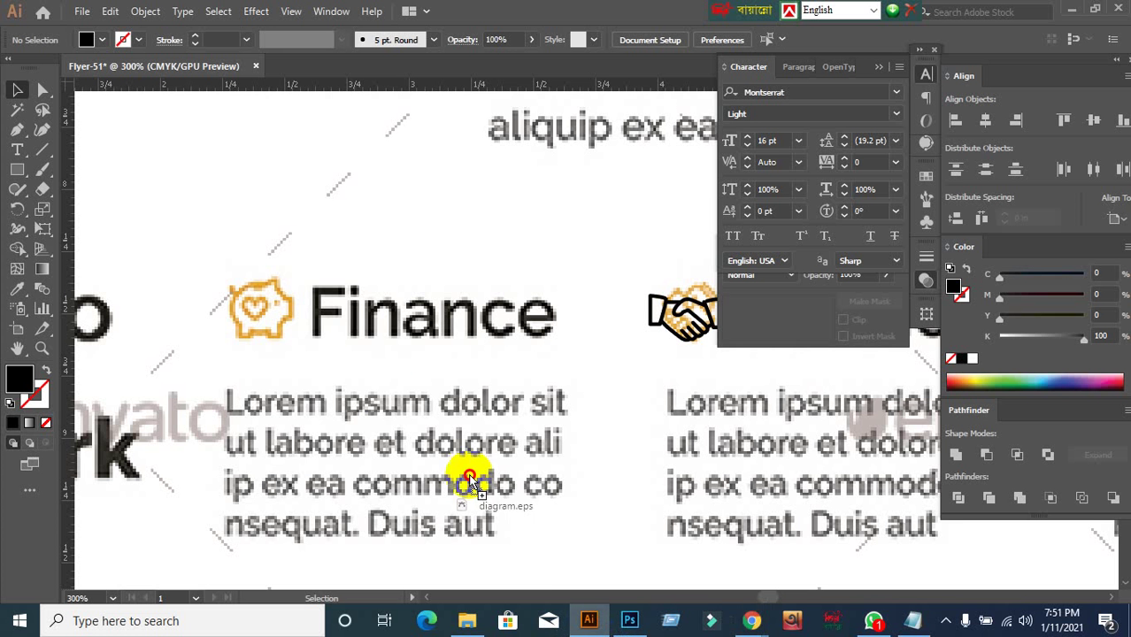
pyautogui.moveTo(593, 633); pyautogui.dragTo(335, 336)
pyautogui.hotkey('ctrl', '1')
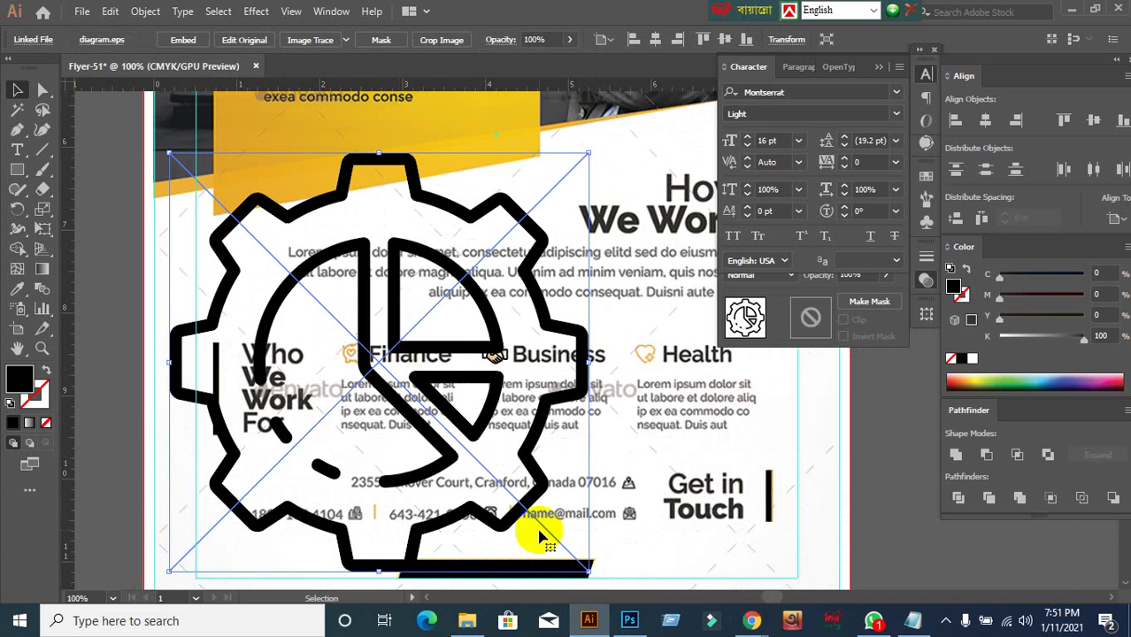
pyautogui.moveTo(588, 571); pyautogui.dragTo(273, 257)
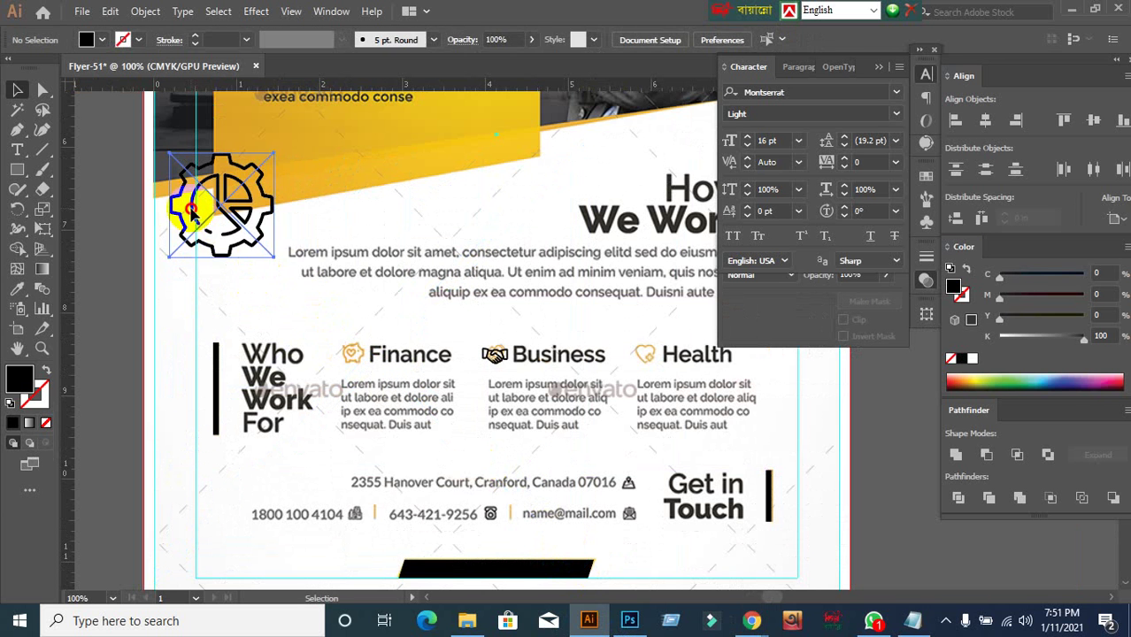
pyautogui.moveTo(193, 229); pyautogui.dragTo(240, 265)
pyautogui.click(180, 46)
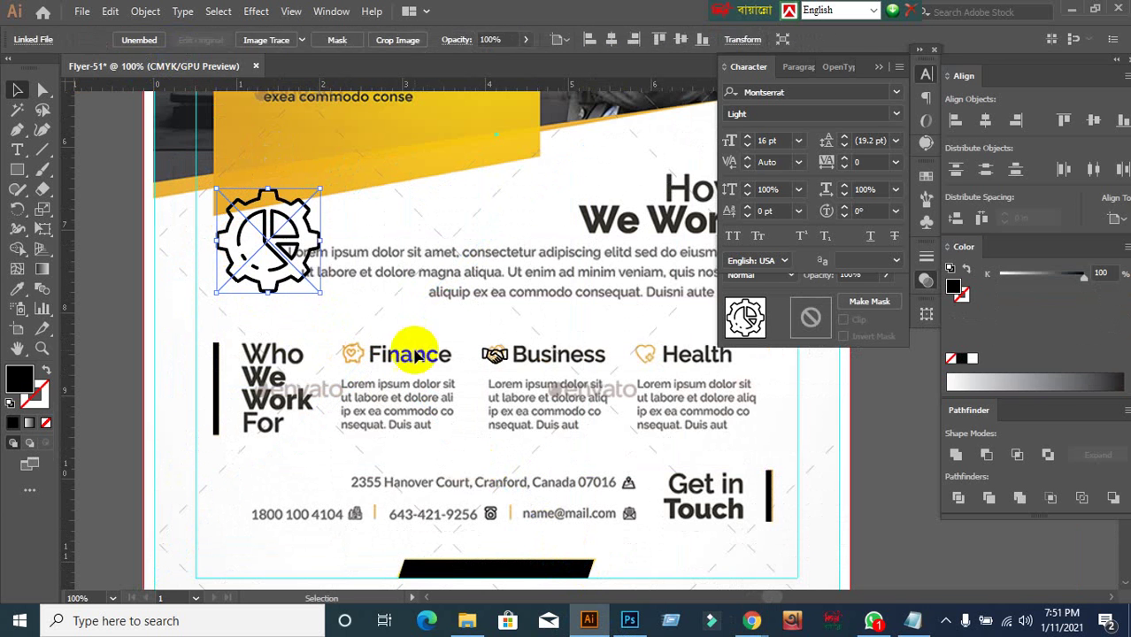
# - Shrink the gear icon further and position it beside the Finance heading
pyautogui.moveTo(321, 295); pyautogui.dragTo(298, 278)
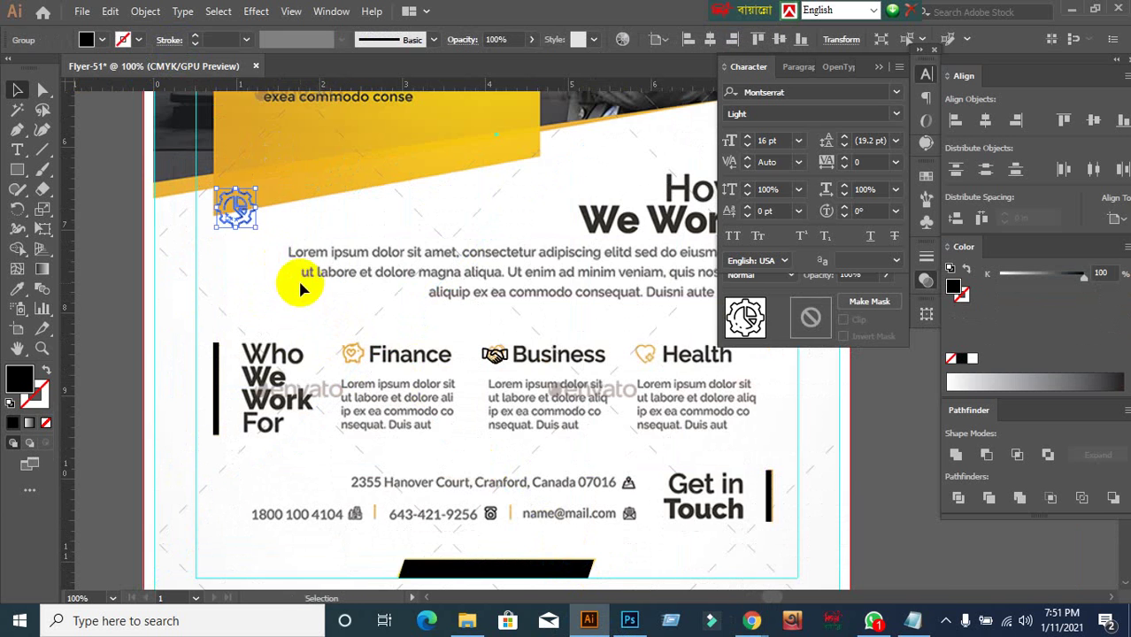
pyautogui.scroll(1, 297, 278)
pyautogui.moveTo(206, 177)
pyautogui.mouseDown()
pyautogui.moveTo(372, 409)
pyautogui.moveTo(368, 401)
pyautogui.mouseUp()
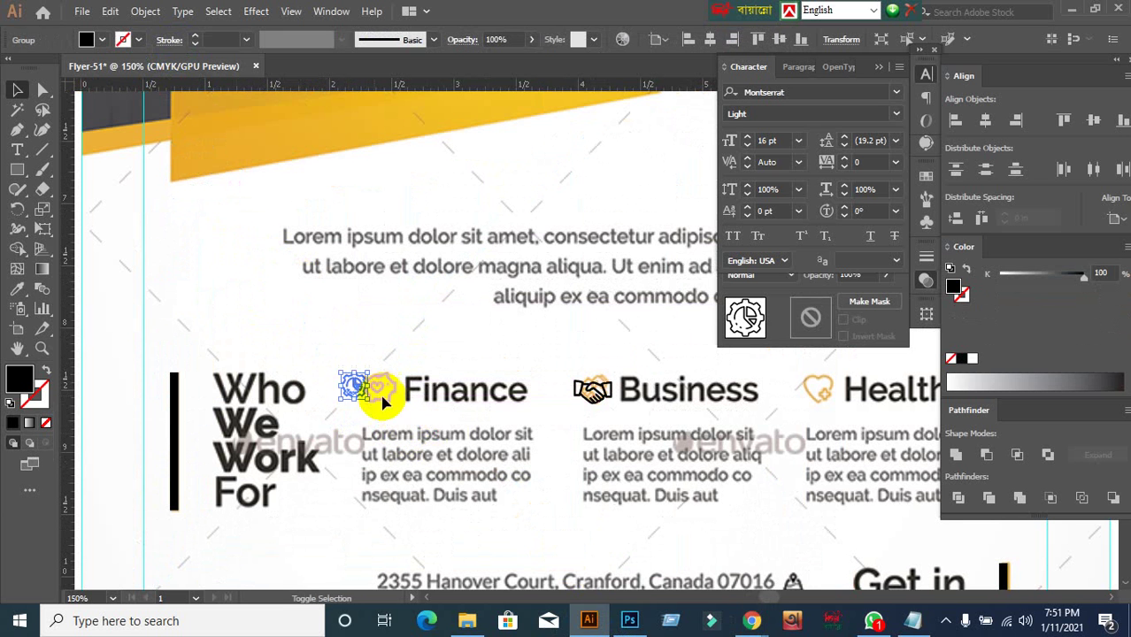
pyautogui.click(370, 417)
pyautogui.scroll(-1, 434, 424)
pyautogui.scroll(-1, 595, 457)
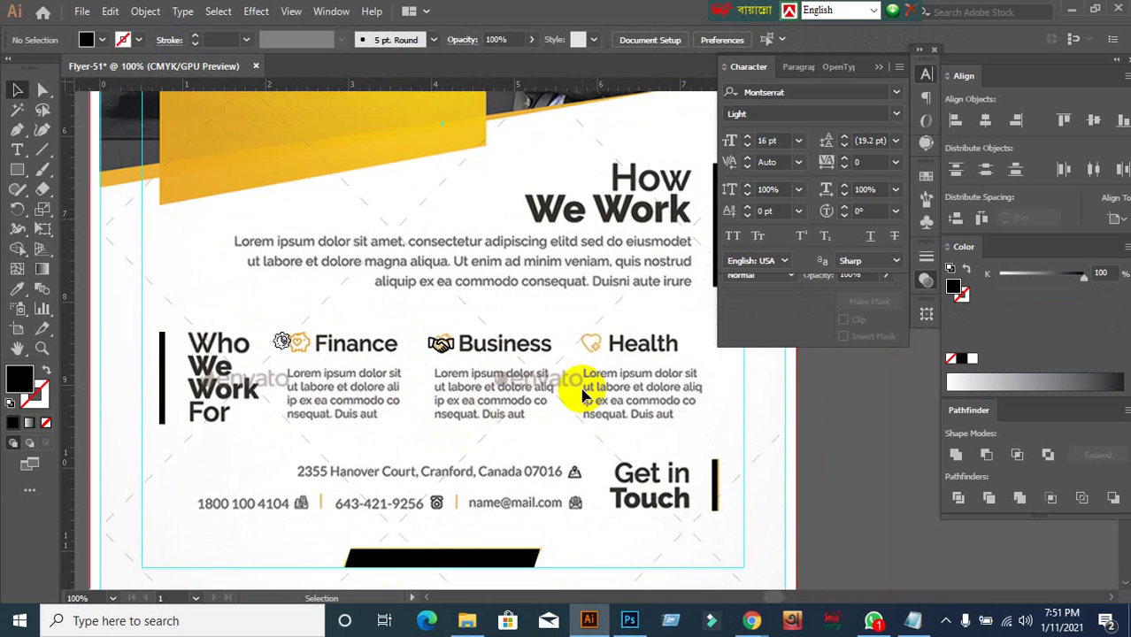
pyautogui.scroll(2, 618, 346)
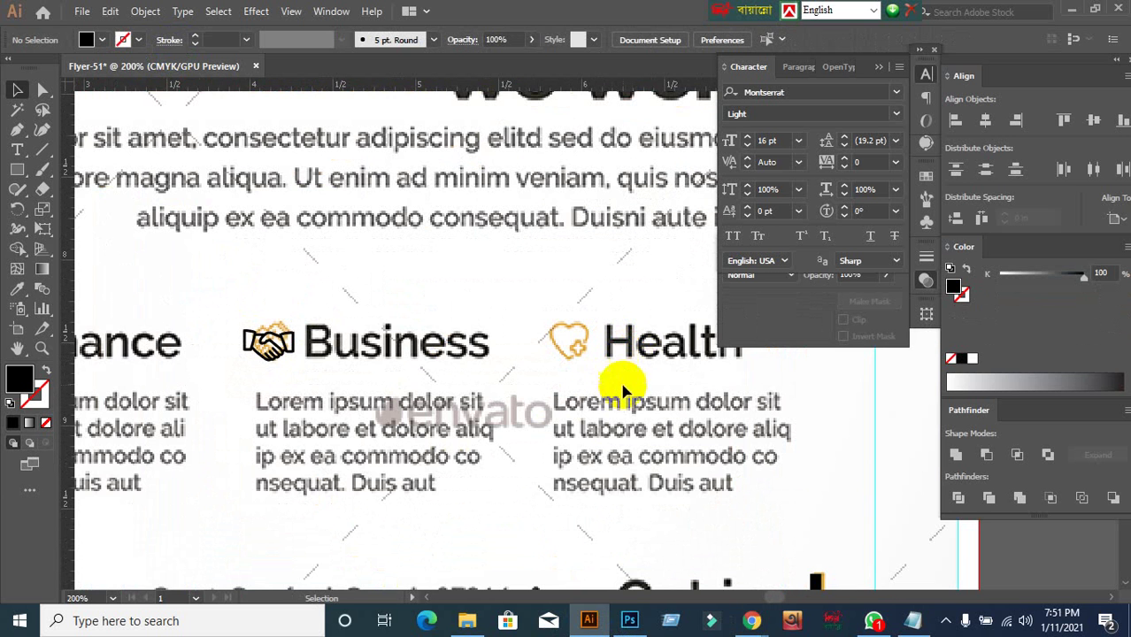
pyautogui.scroll(-1, 606, 389)
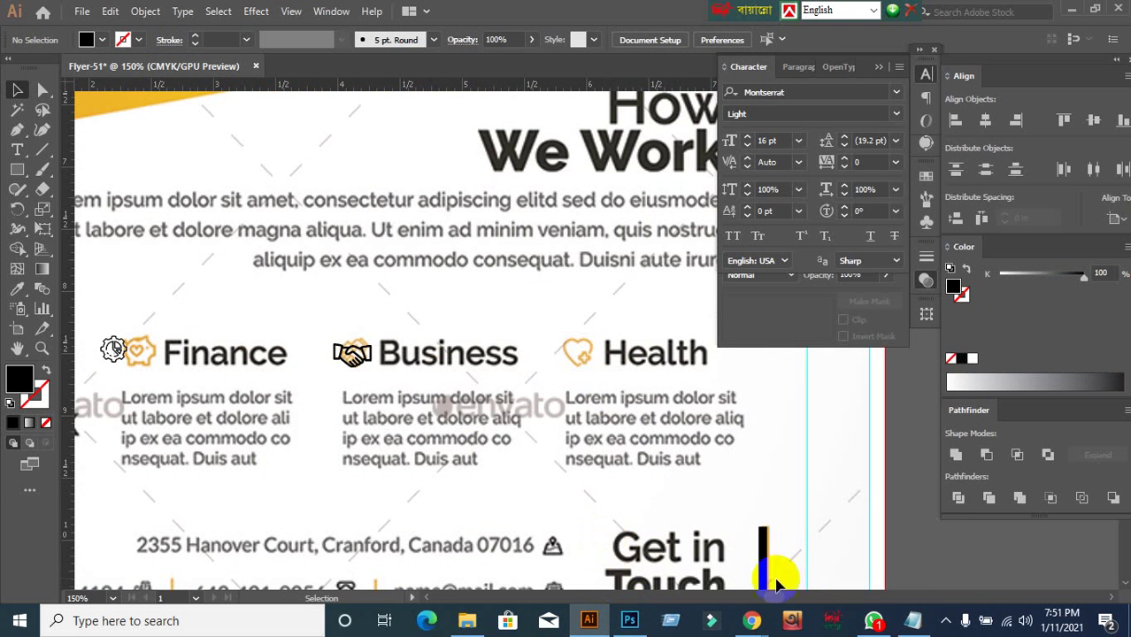
pyautogui.moveTo(752, 620)
pyautogui.click(660, 558)
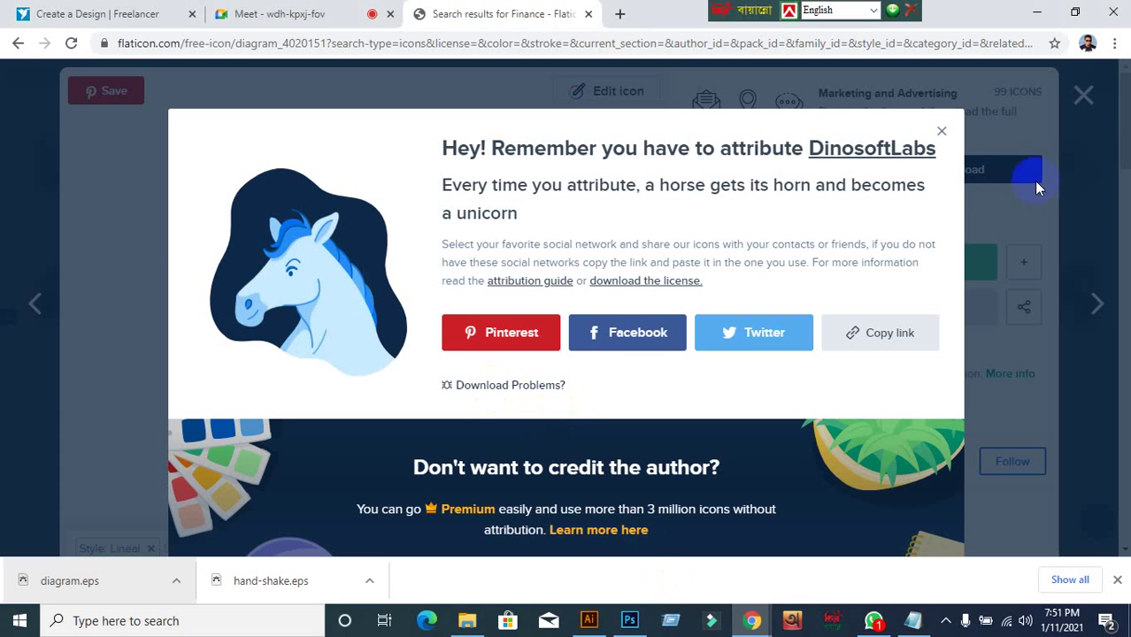
# - Go back to the earlier search results and search Flaticon for 'heart'
pyautogui.click(12, 43)
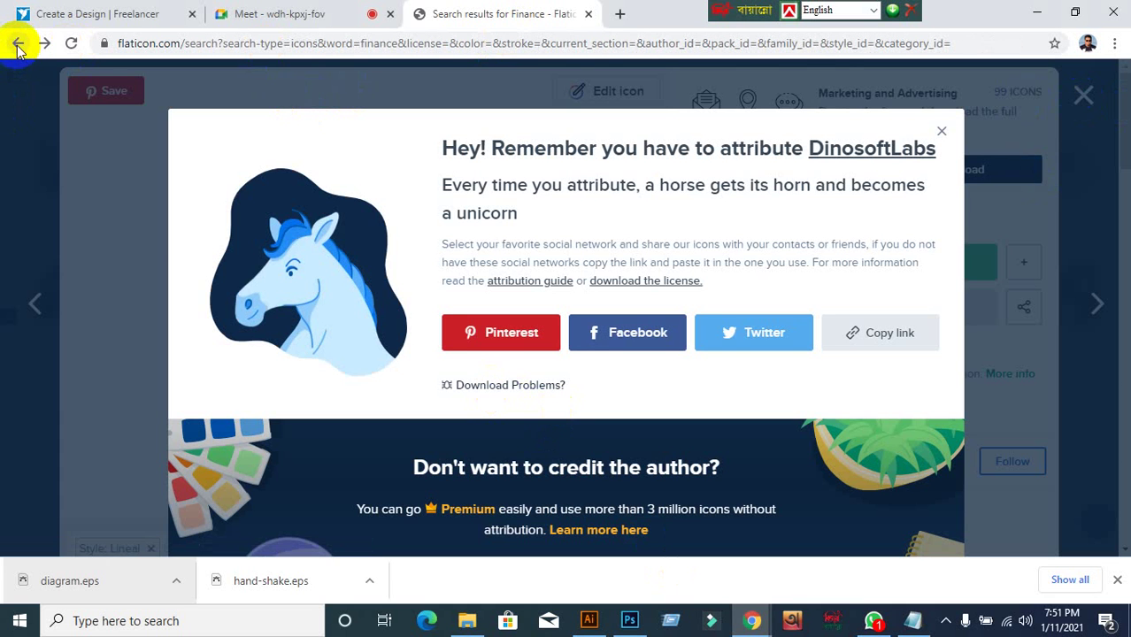
pyautogui.click(16, 44)
pyautogui.click(18, 45)
pyautogui.write('heart')
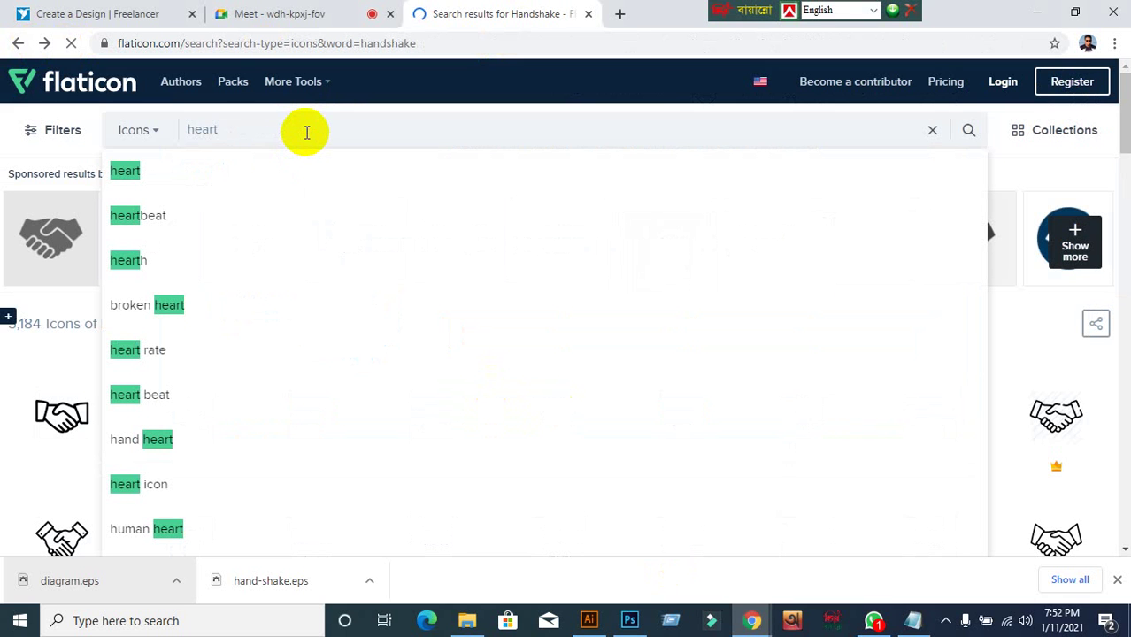
pyautogui.click(122, 173)
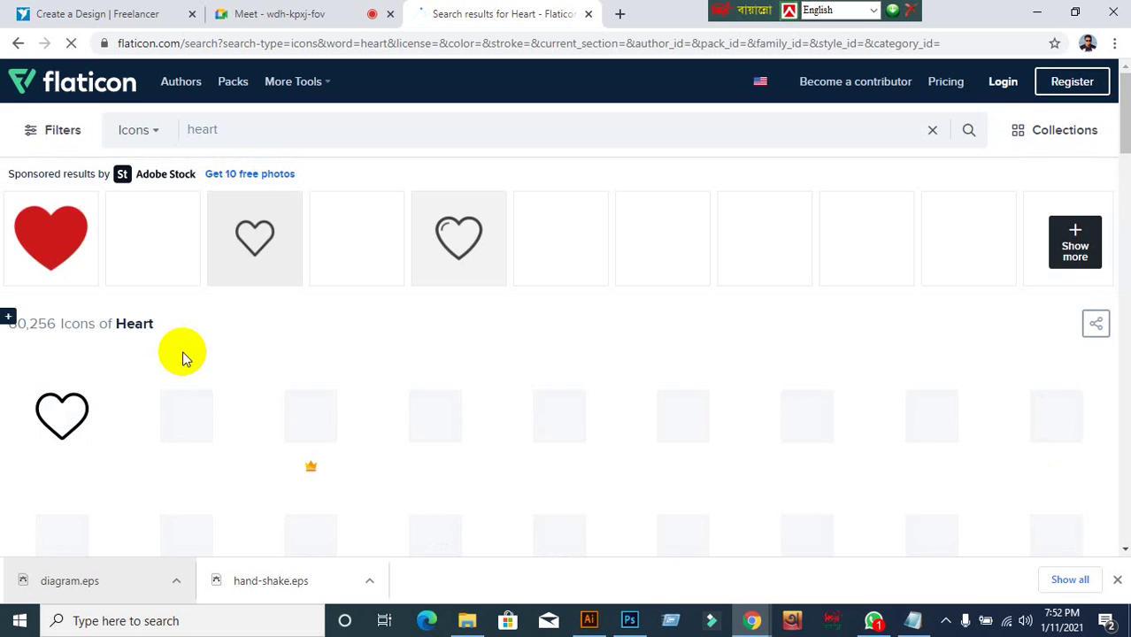
# - Browse the heart results, comparing outline, filled and heartbeat hearts
pyautogui.scroll(-2, 196, 355)
pyautogui.scroll(-2, 196, 355)
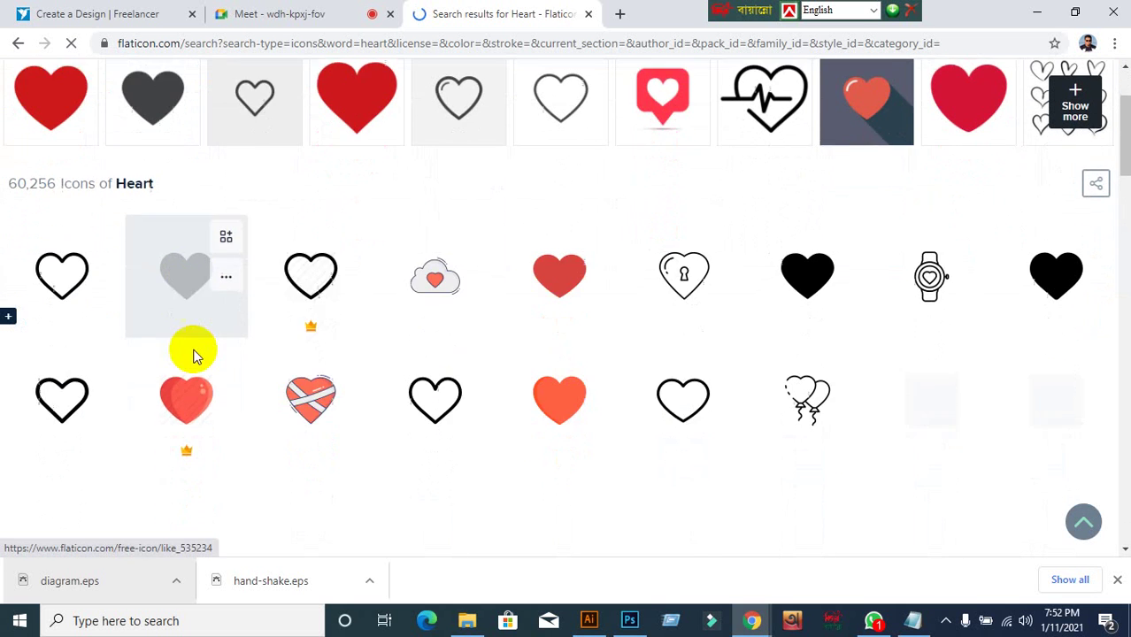
pyautogui.scroll(-2, 186, 354)
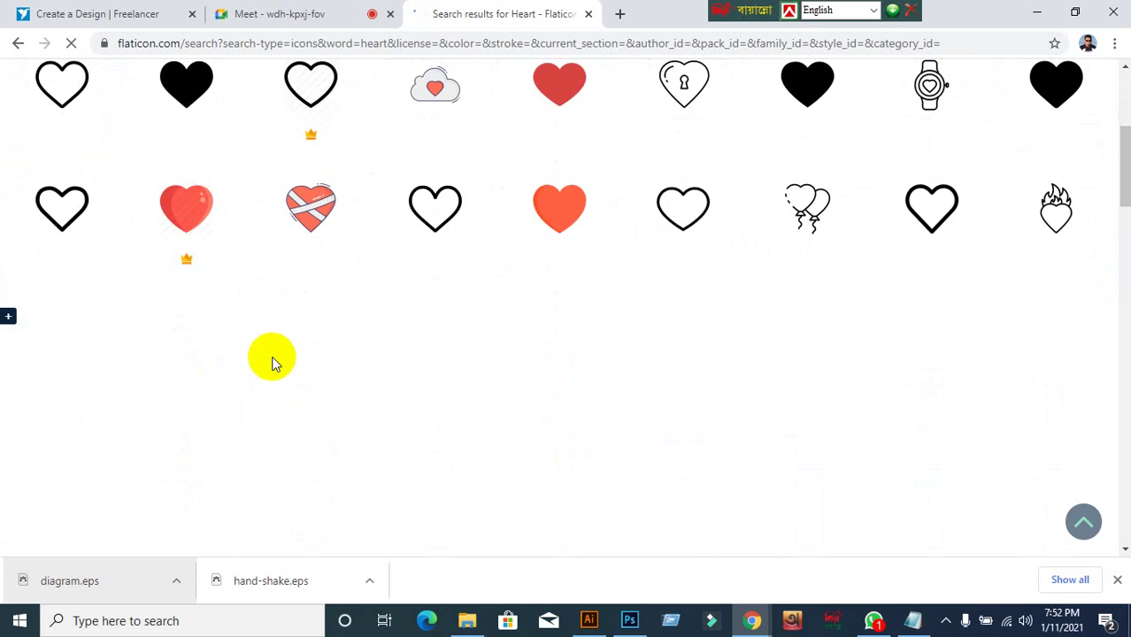
pyautogui.scroll(1, 271, 360)
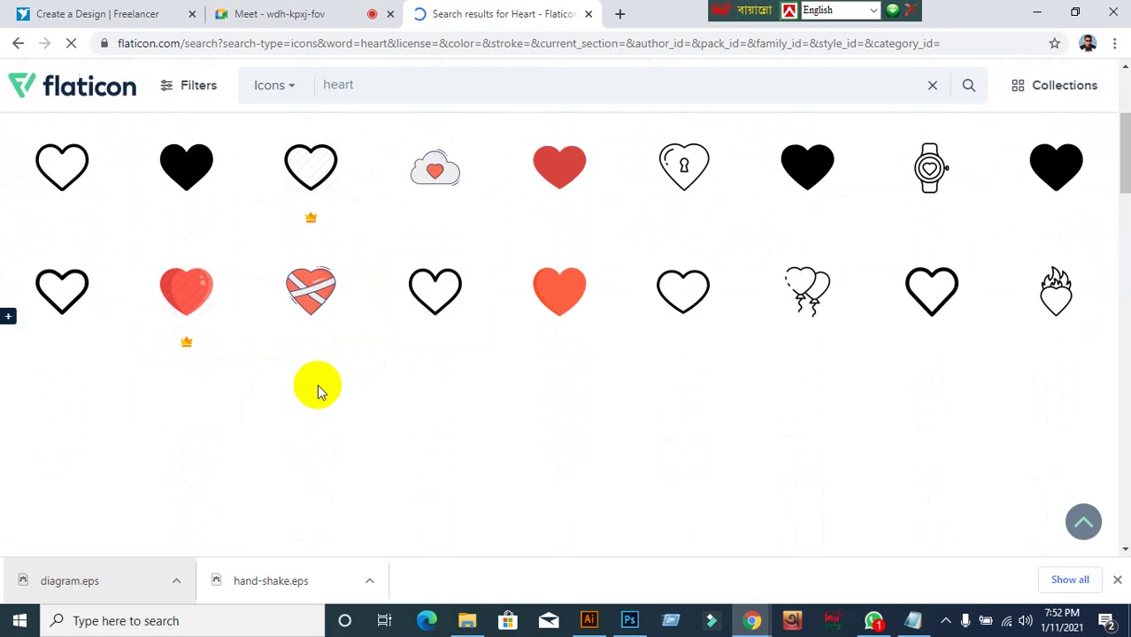
pyautogui.moveTo(310, 208)
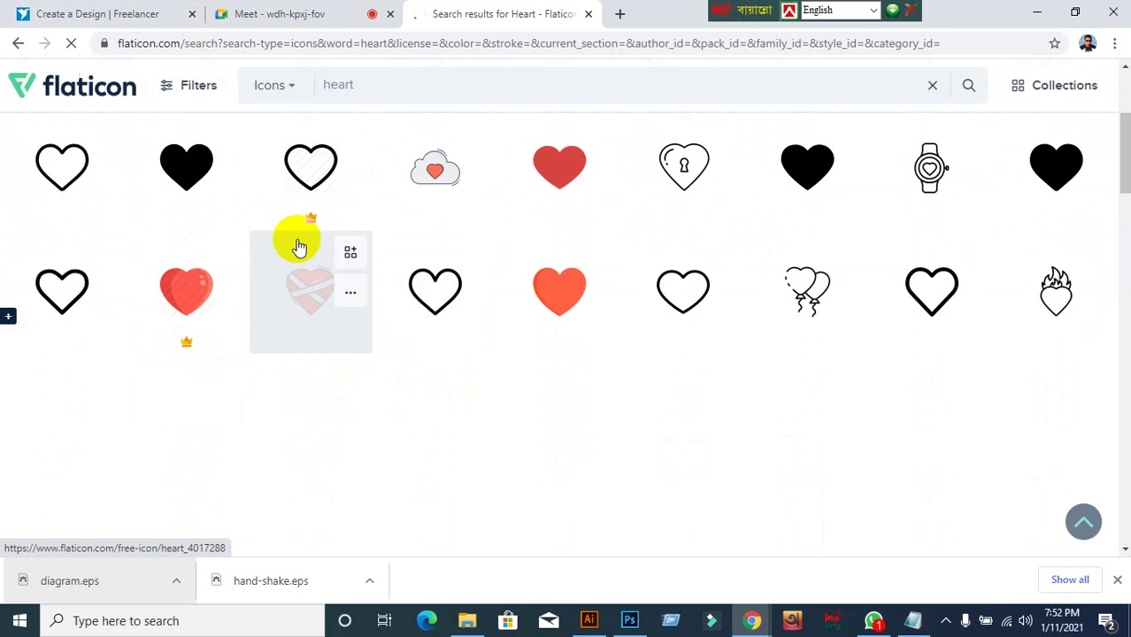
pyautogui.scroll(-2, 416, 330)
pyautogui.scroll(3, 412, 329)
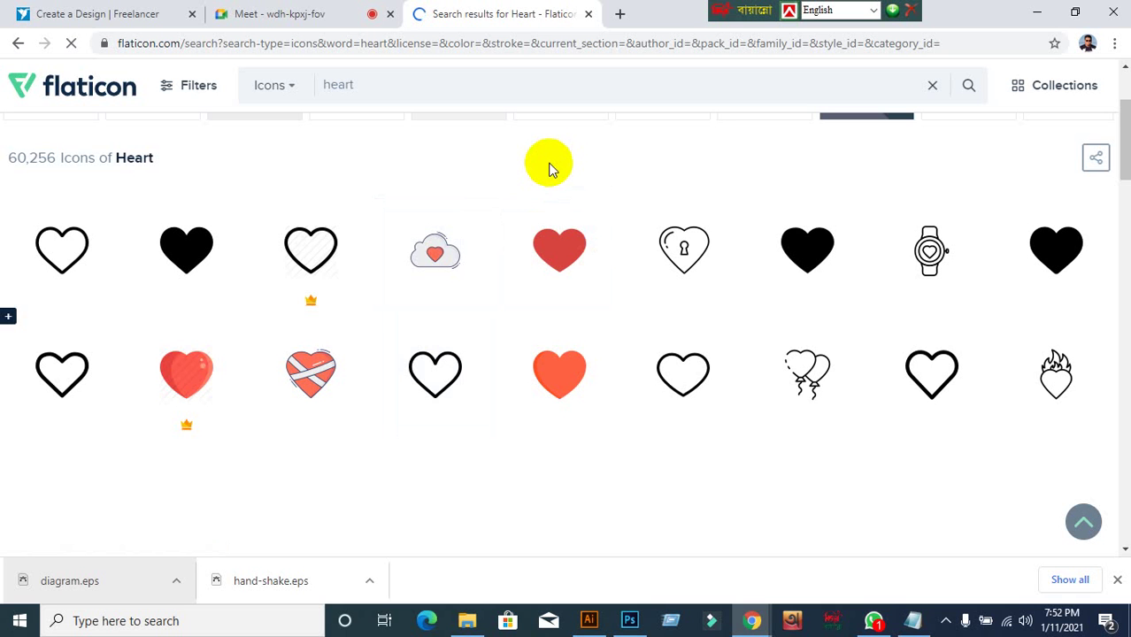
pyautogui.scroll(-1, 545, 226)
pyautogui.scroll(-3, 472, 253)
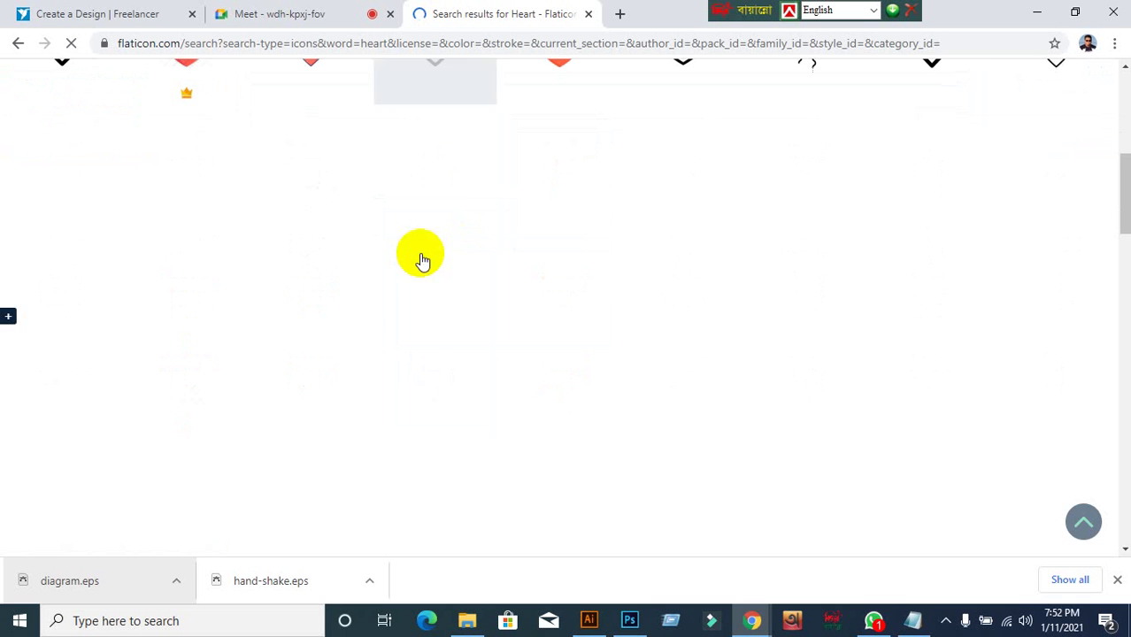
pyautogui.scroll(-3, 460, 277)
pyautogui.scroll(-2, 469, 270)
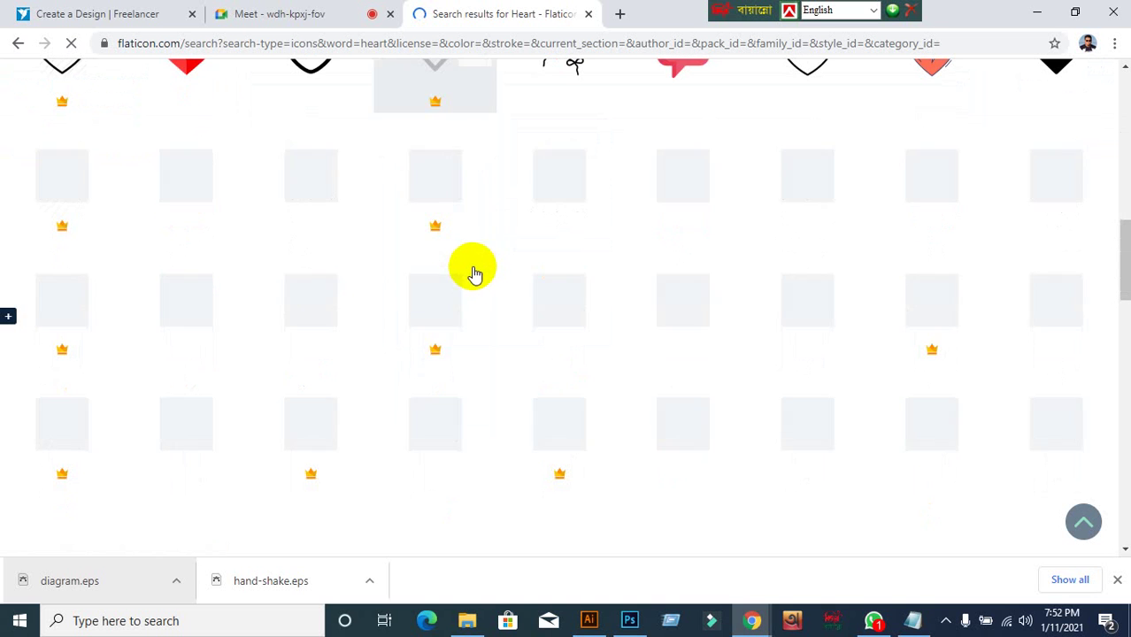
pyautogui.moveTo(435, 299)
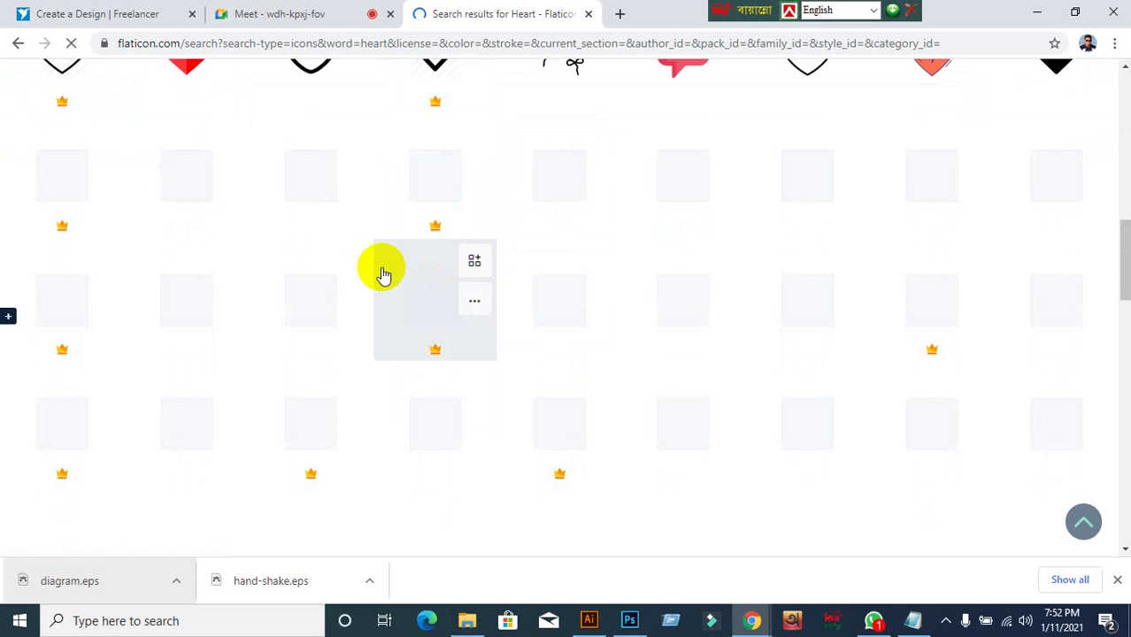
pyautogui.scroll(2, 1123, 255)
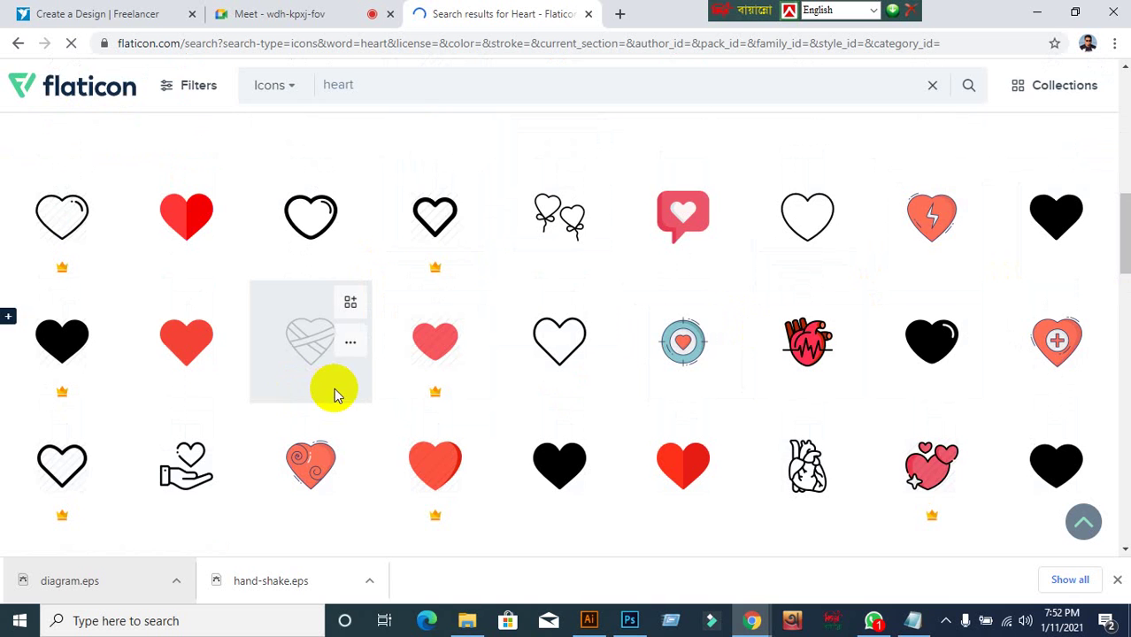
pyautogui.scroll(-2, 339, 396)
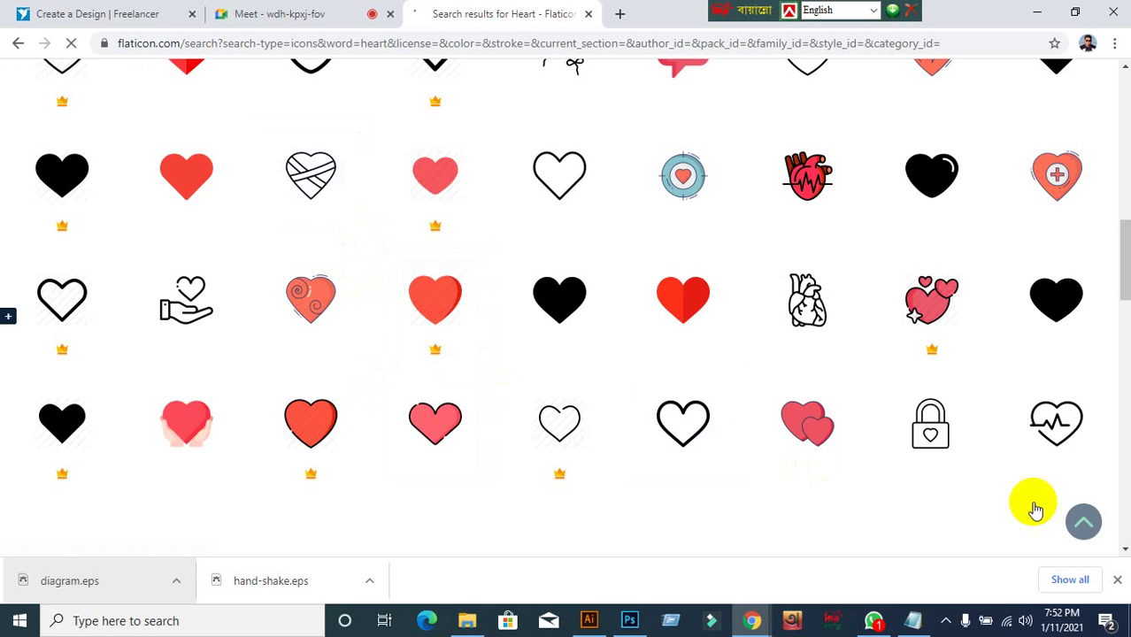
pyautogui.scroll(-1, 1041, 470)
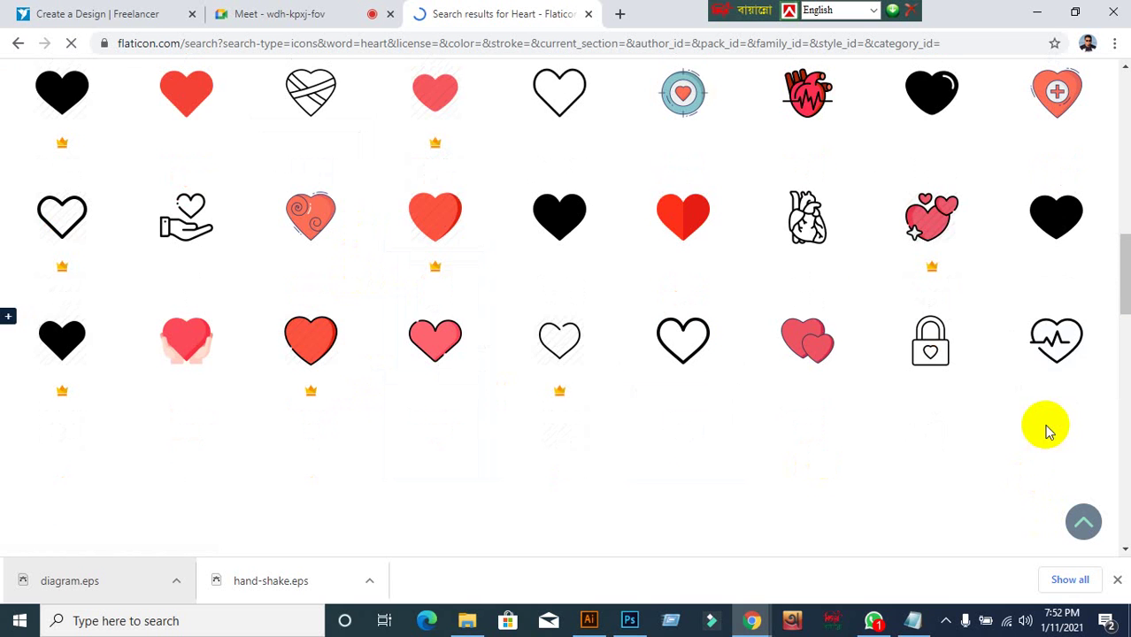
# - Download the Heart Shape Outline With Lifeline icon as EPS and open it in Illustrator
pyautogui.click(1067, 328)
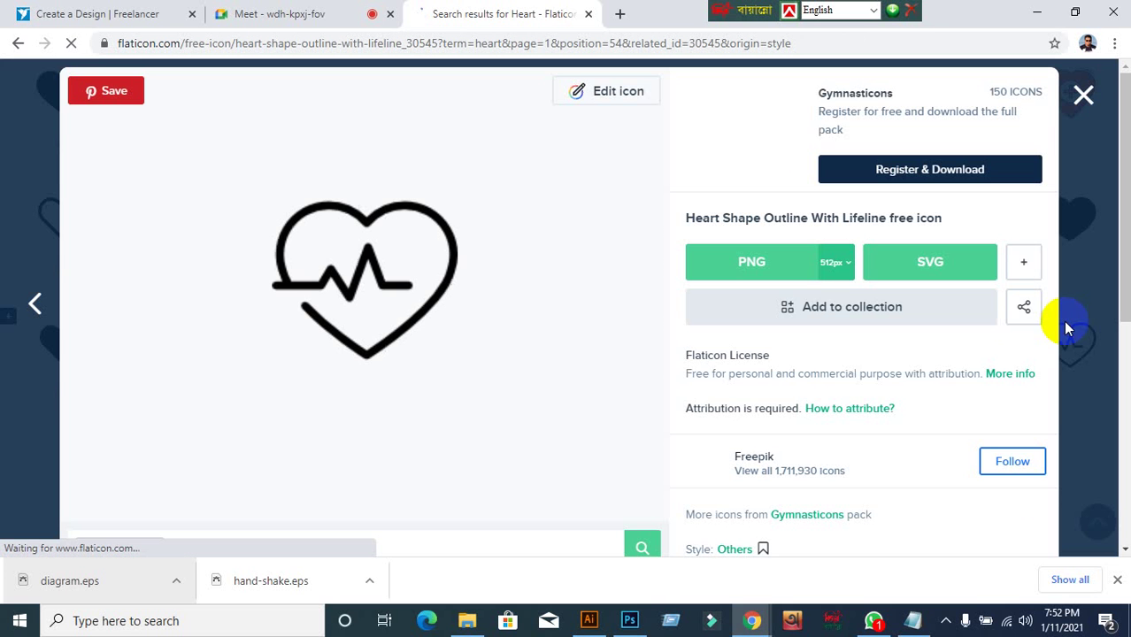
pyautogui.click(1021, 266)
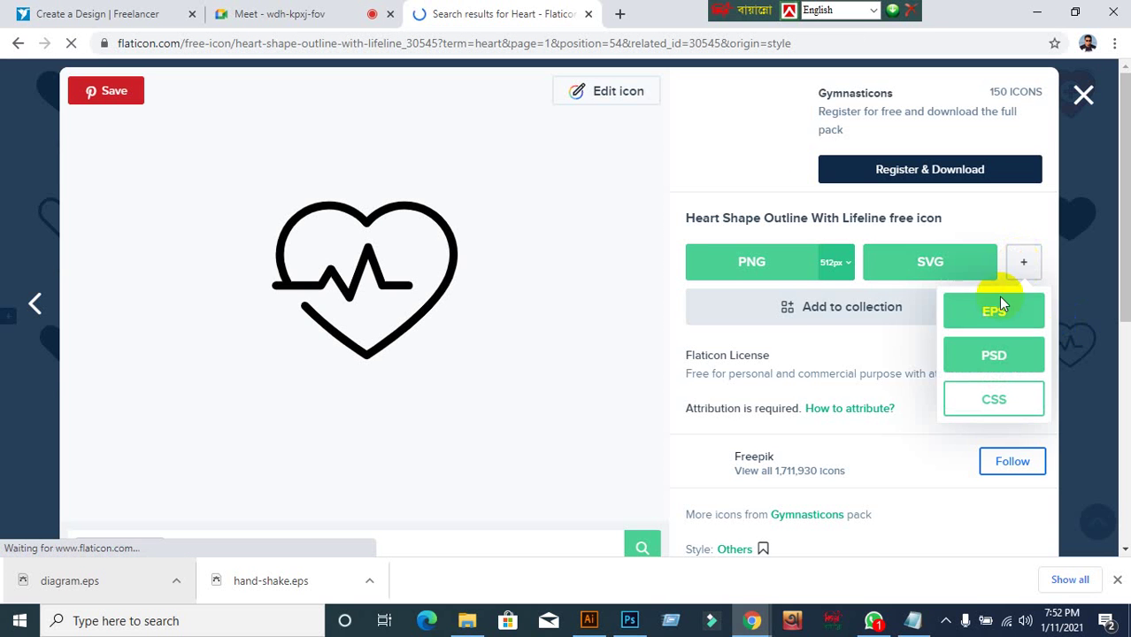
pyautogui.click(992, 310)
pyautogui.click(820, 306)
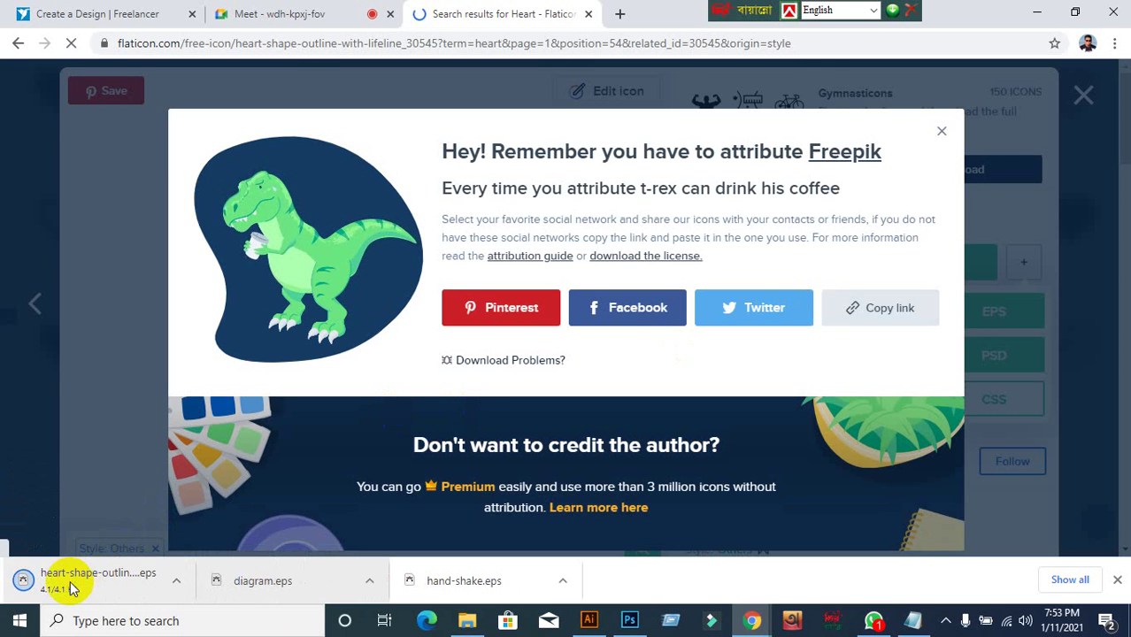
pyautogui.click(625, 545)
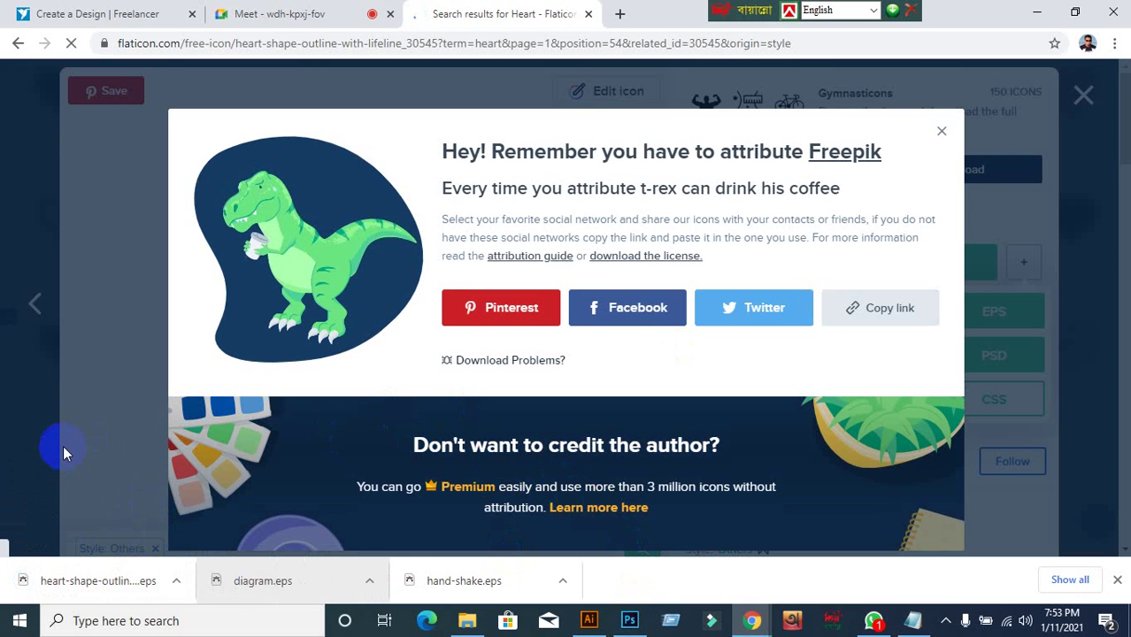
pyautogui.click(44, 584)
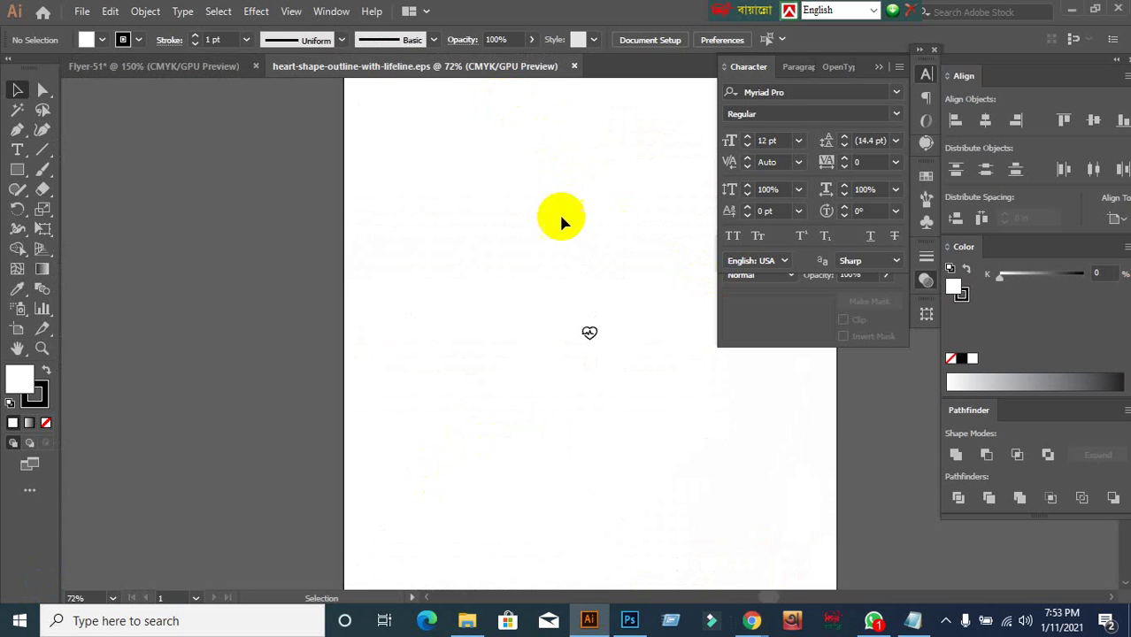
# - Select the lifeline heart artwork and bring it into the flyer near the Health heading
pyautogui.moveTo(561, 301); pyautogui.dragTo(659, 412)
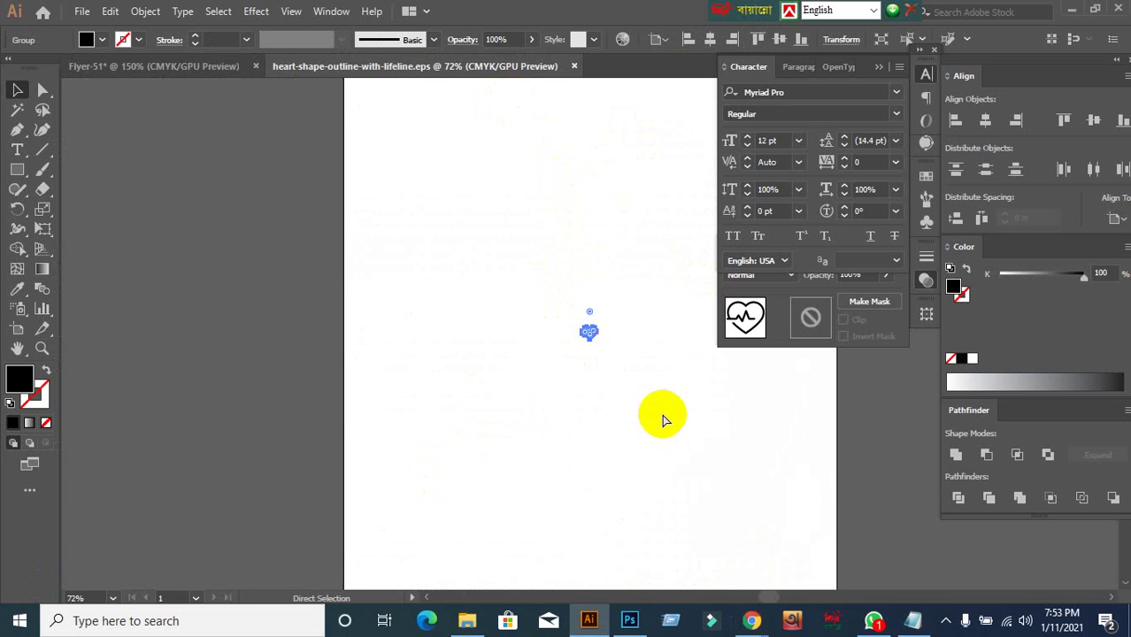
pyautogui.press('v')
pyautogui.click(168, 69)
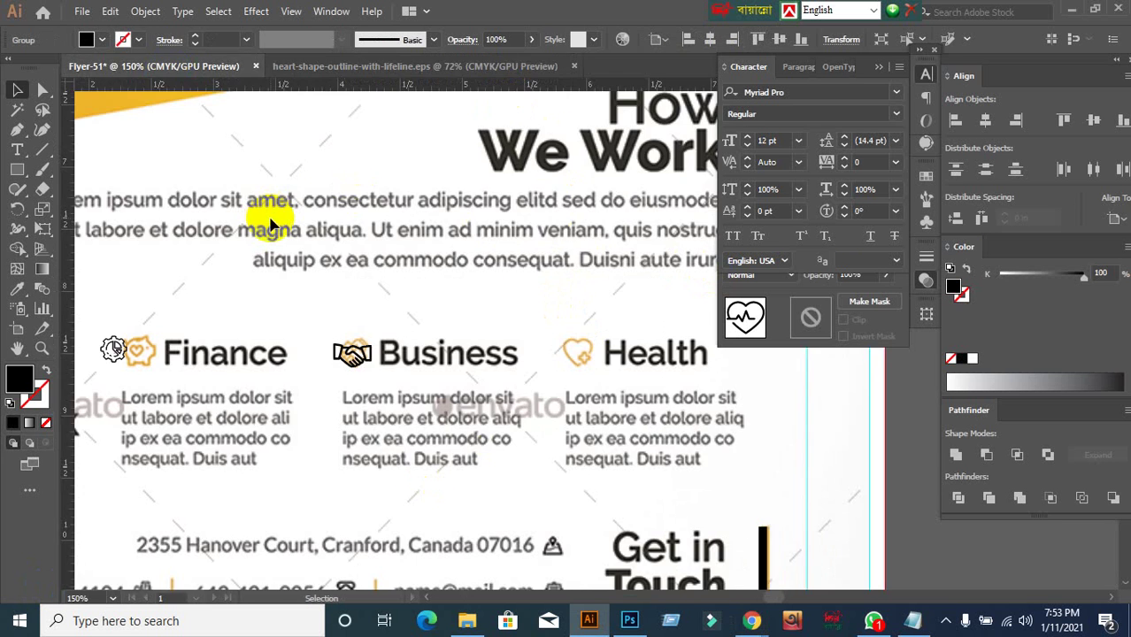
pyautogui.click(596, 339)
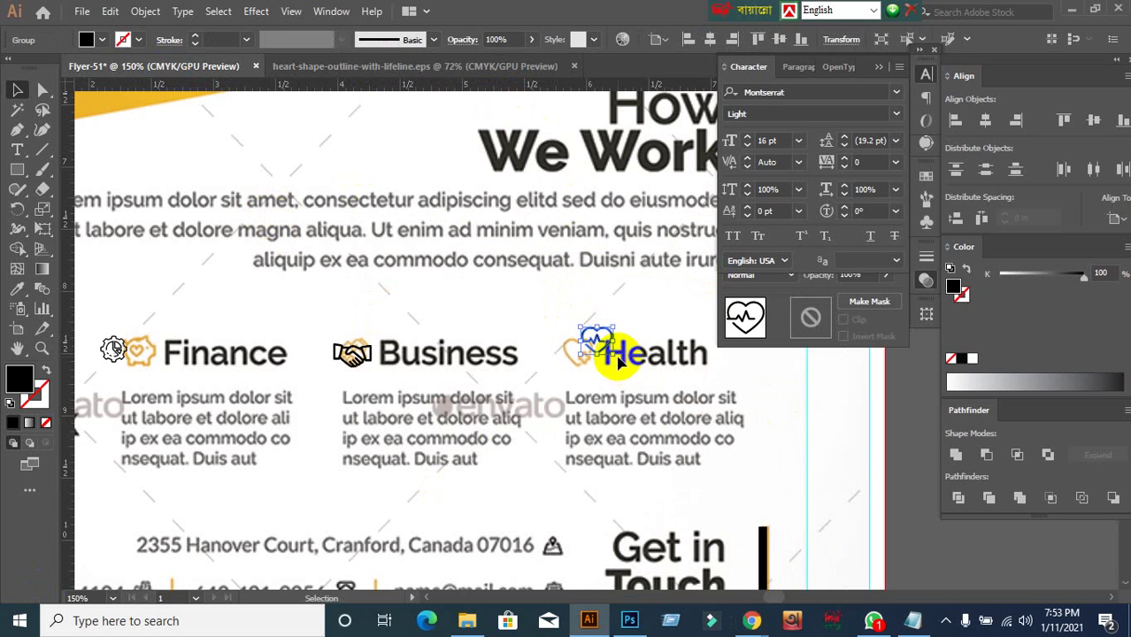
pyautogui.moveTo(612, 352); pyautogui.dragTo(686, 418)
pyautogui.hotkey('ctrl', '-')
pyautogui.hotkey('ctrl', '-')
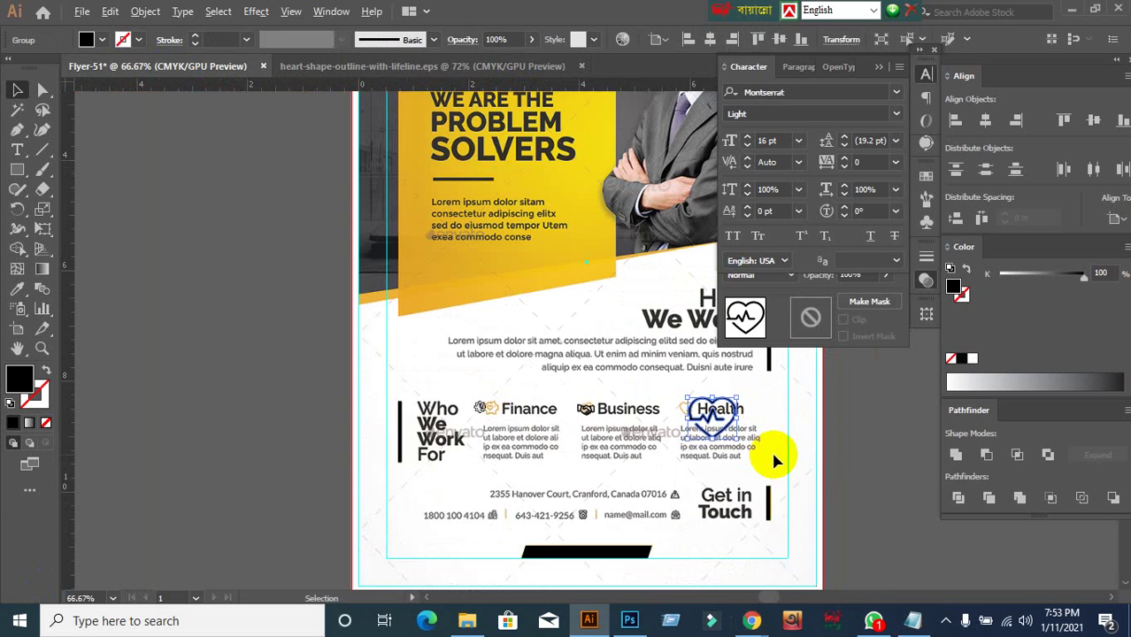
pyautogui.scroll(1, 771, 448)
pyautogui.scroll(2, 771, 449)
pyautogui.scroll(-1, 771, 456)
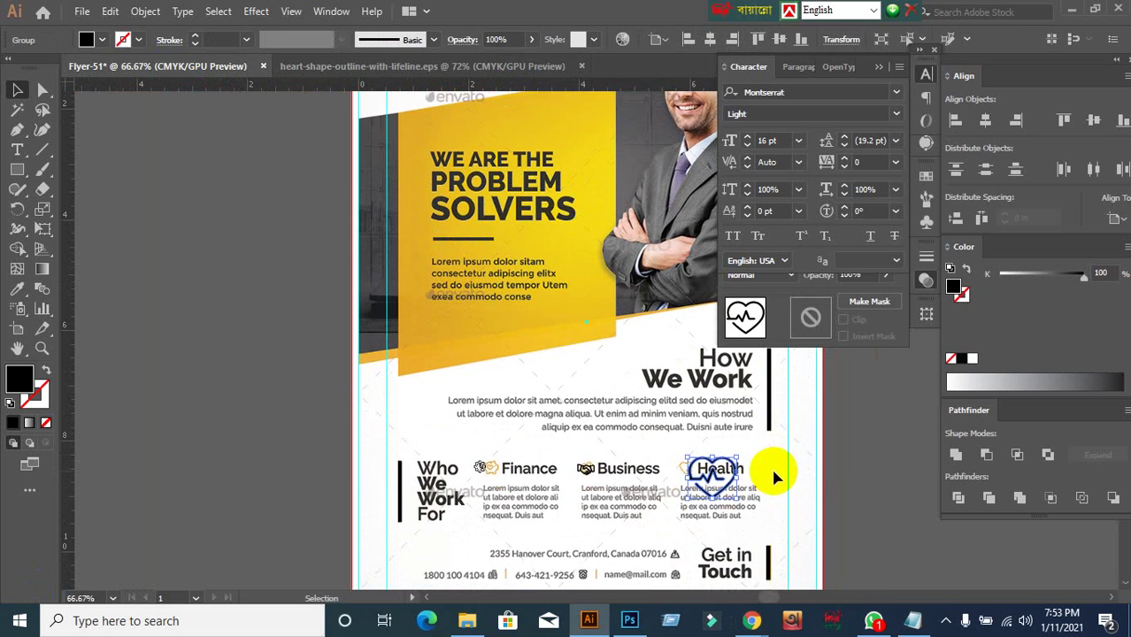
pyautogui.click(771, 474)
# - Shrink the heart to icon size and move it over the old orange Health icon
pyautogui.hotkey('ctrl', '+')
pyautogui.hotkey('ctrl', '+')
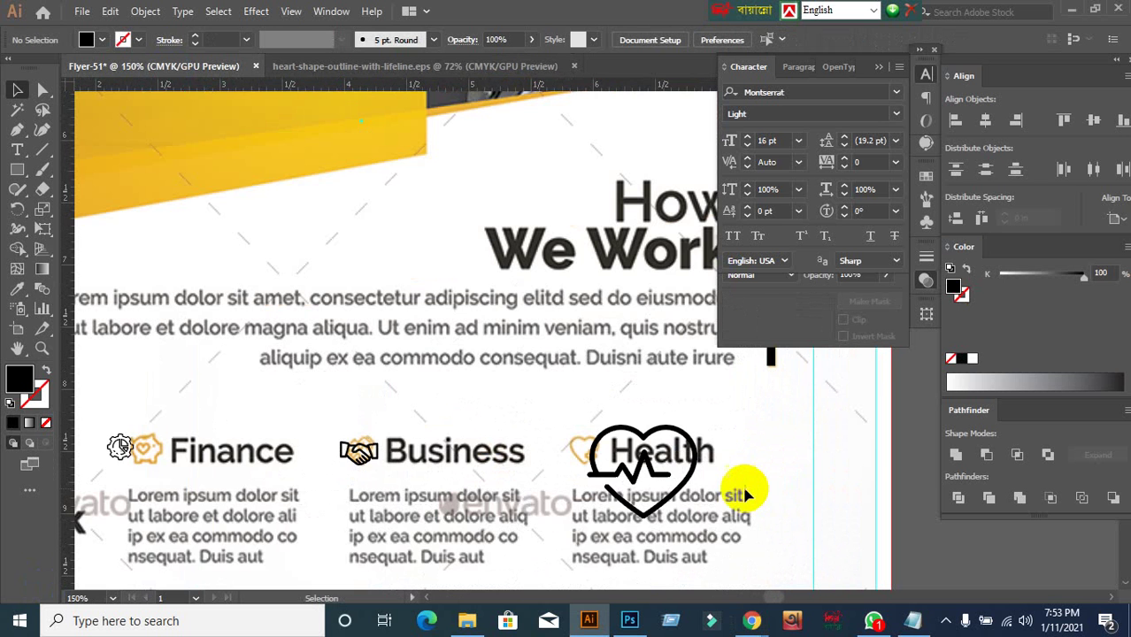
pyautogui.moveTo(750, 486)
pyautogui.mouseDown()
pyautogui.moveTo(748, 405)
pyautogui.moveTo(686, 411)
pyautogui.moveTo(652, 400)
pyautogui.mouseUp()
pyautogui.click(652, 396)
pyautogui.click(710, 435)
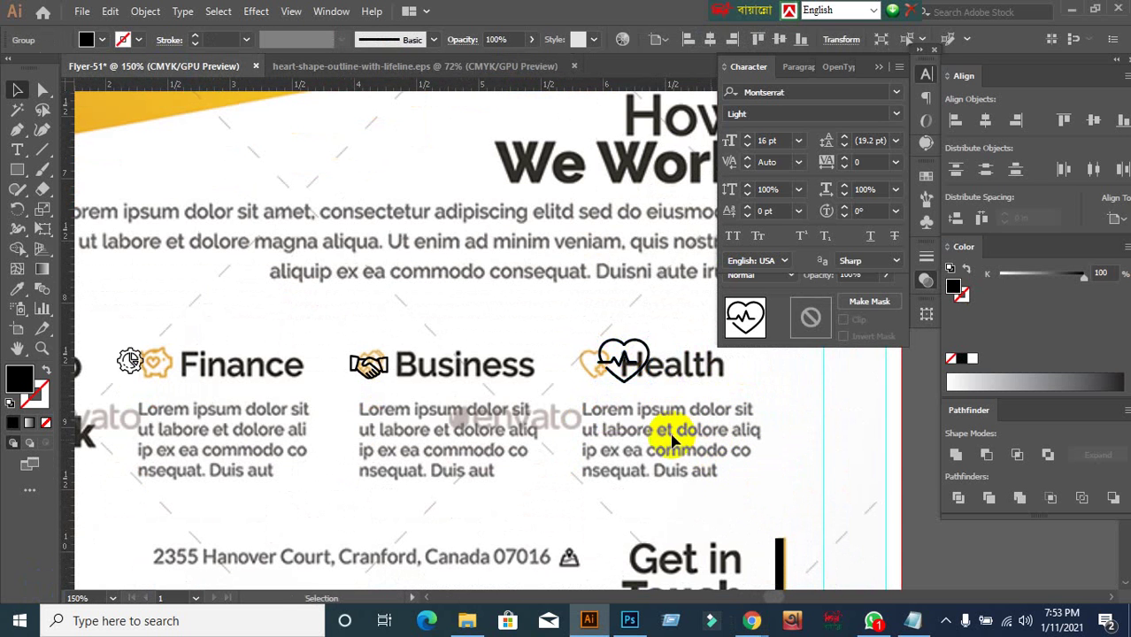
pyautogui.scroll(2, 669, 429)
pyautogui.moveTo(571, 339); pyautogui.dragTo(518, 355)
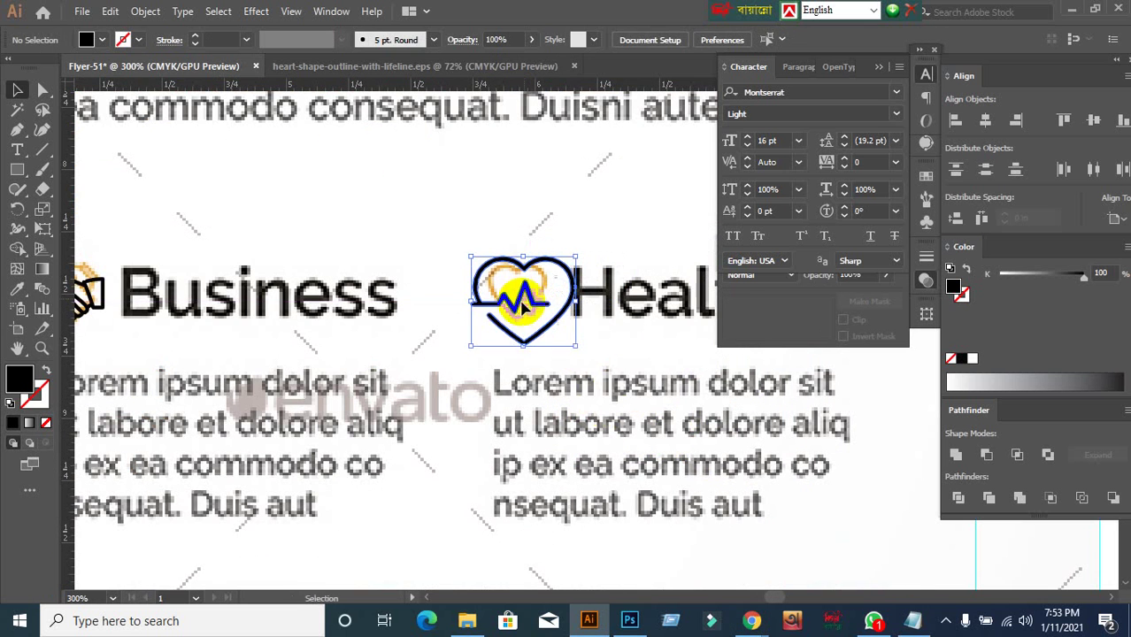
pyautogui.click(549, 335)
pyautogui.moveTo(577, 348)
pyautogui.mouseDown()
pyautogui.moveTo(523, 302)
pyautogui.moveTo(548, 317)
pyautogui.mouseUp()
pyautogui.click(560, 356)
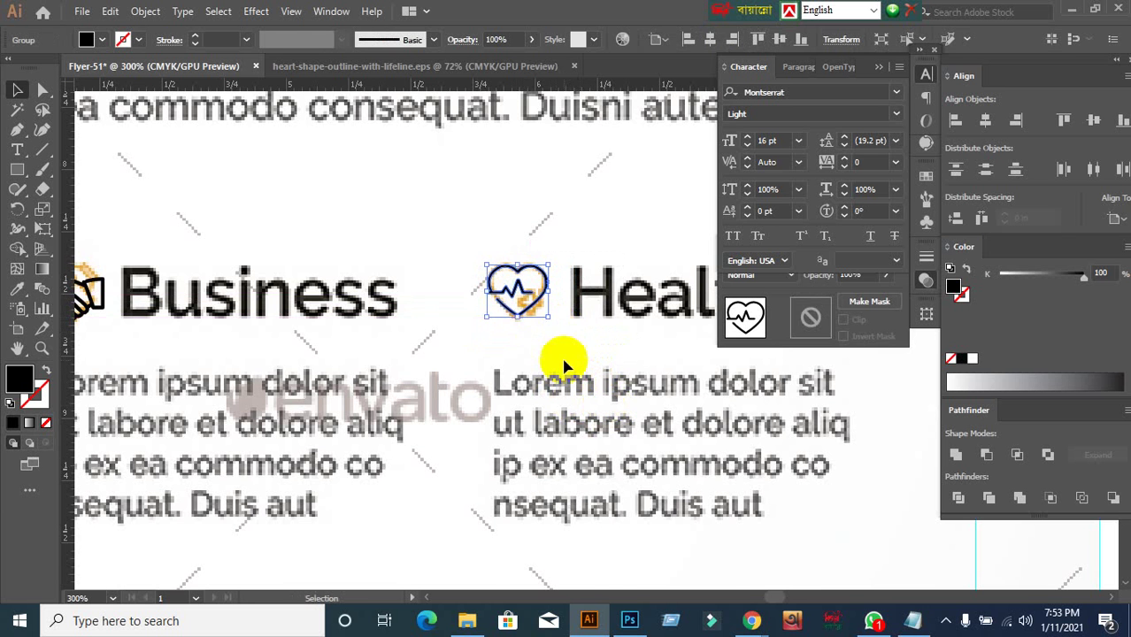
pyautogui.scroll(-1, 576, 387)
pyautogui.scroll(-1, 354, 442)
pyautogui.moveTo(355, 442); pyautogui.dragTo(467, 435)
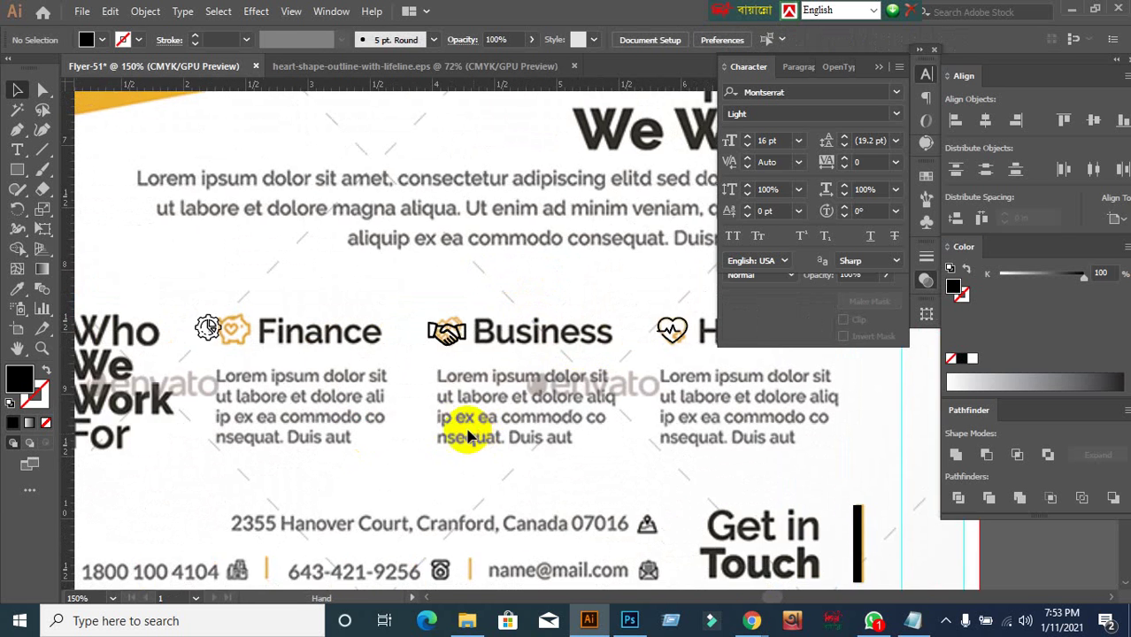
pyautogui.scroll(-1, 456, 433)
pyautogui.scroll(1, 606, 425)
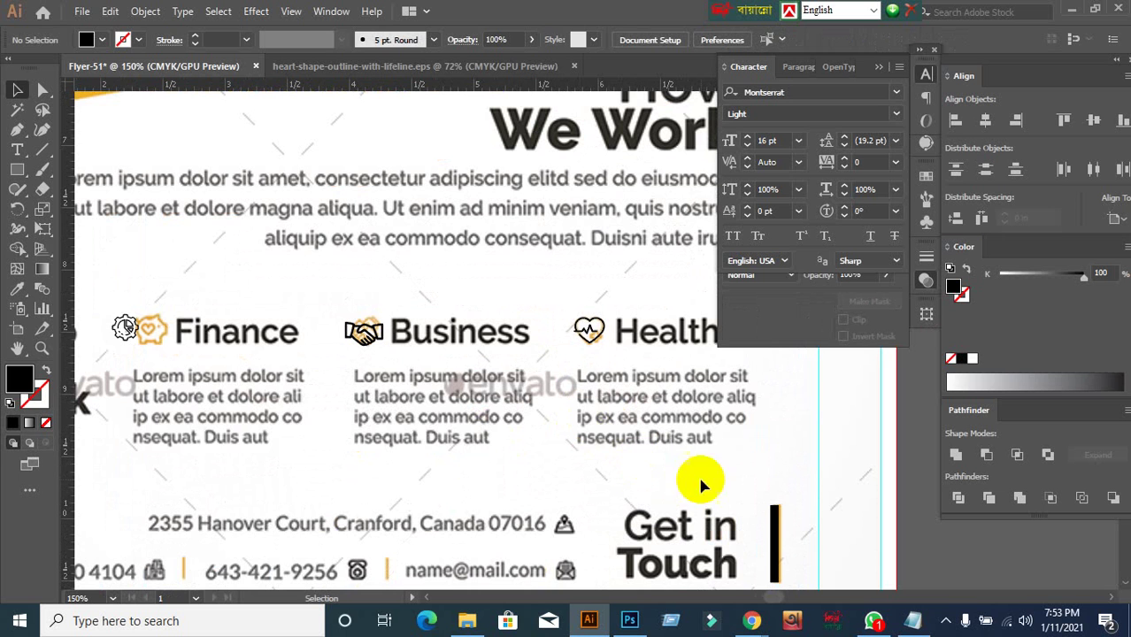
# - Nudge the Finance gear icon closer to its heading
pyautogui.moveTo(124, 332); pyautogui.dragTo(169, 346)
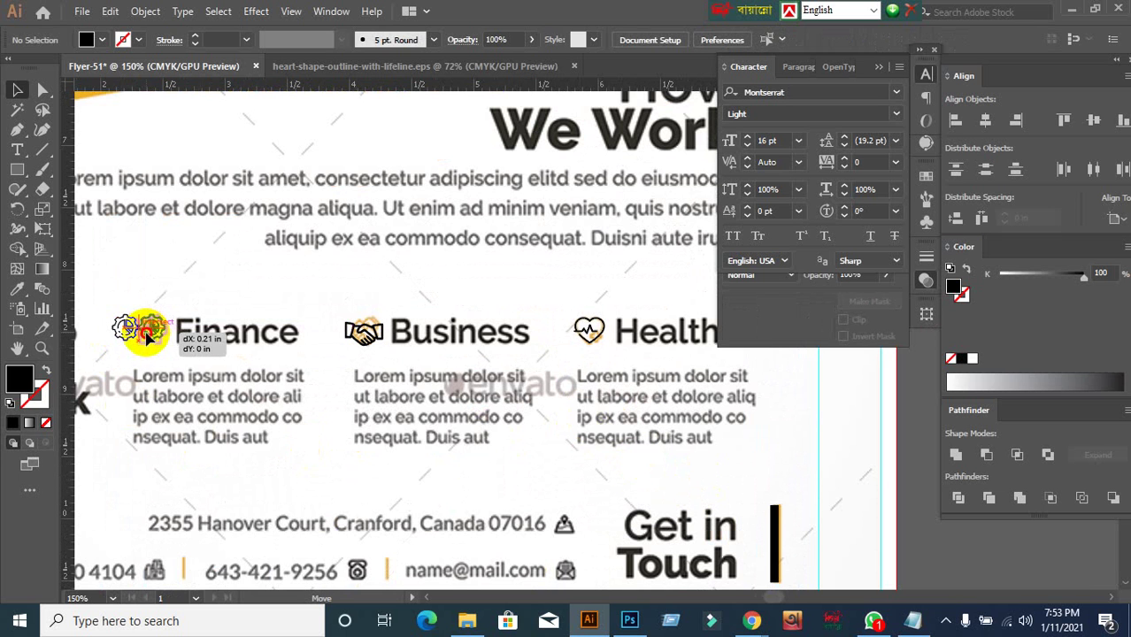
pyautogui.click(202, 379)
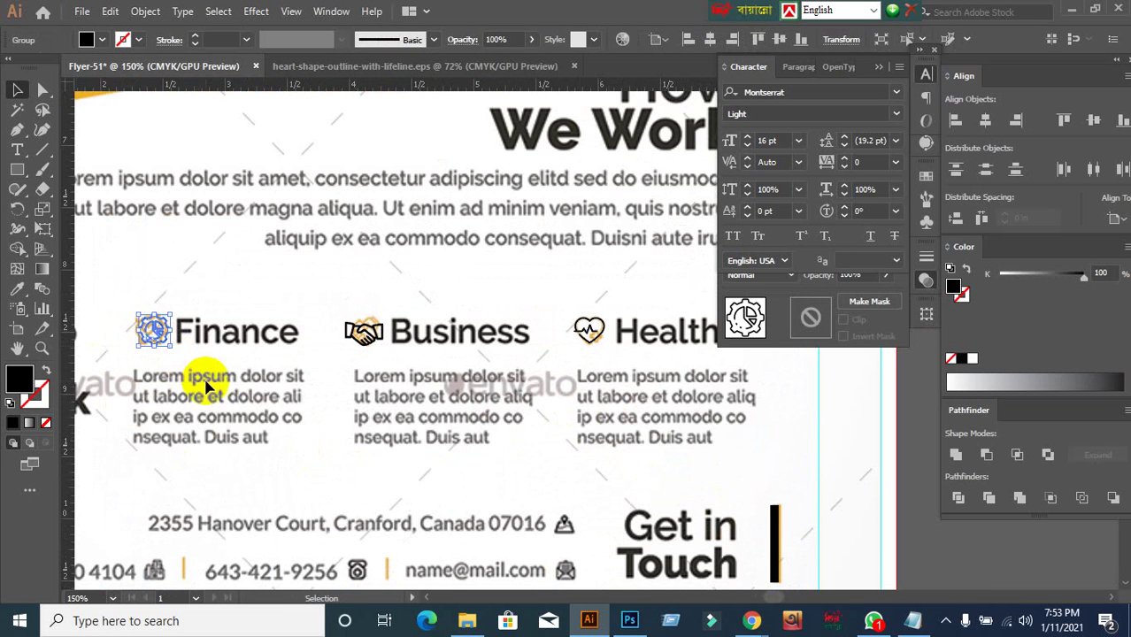
pyautogui.click(158, 341)
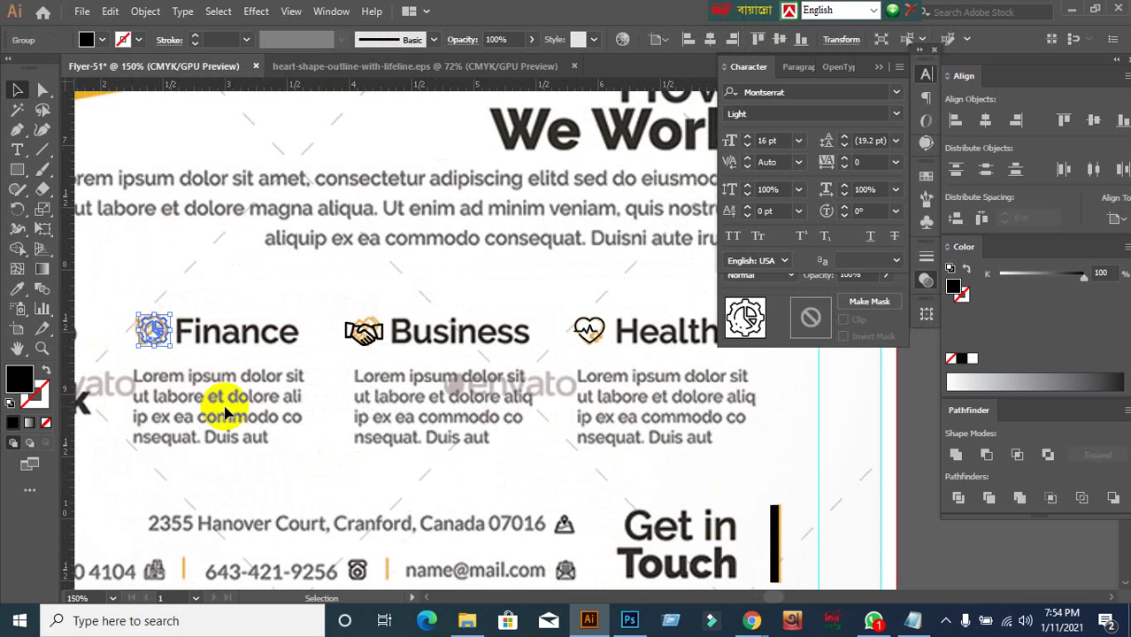
pyautogui.click(126, 317)
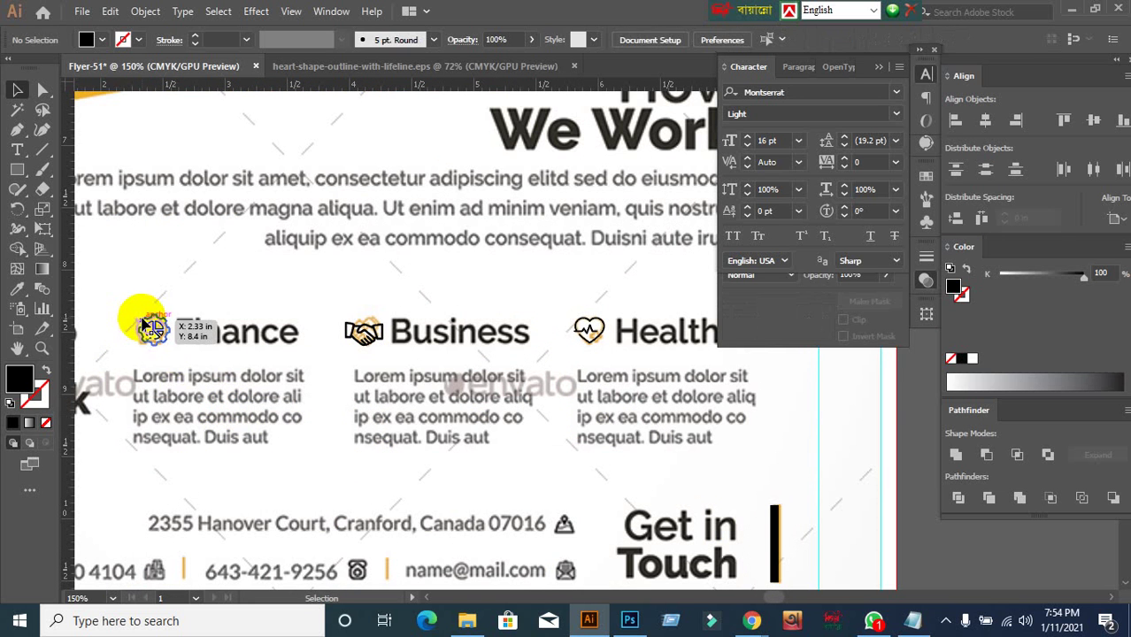
pyautogui.moveTo(174, 376); pyautogui.dragTo(186, 389)
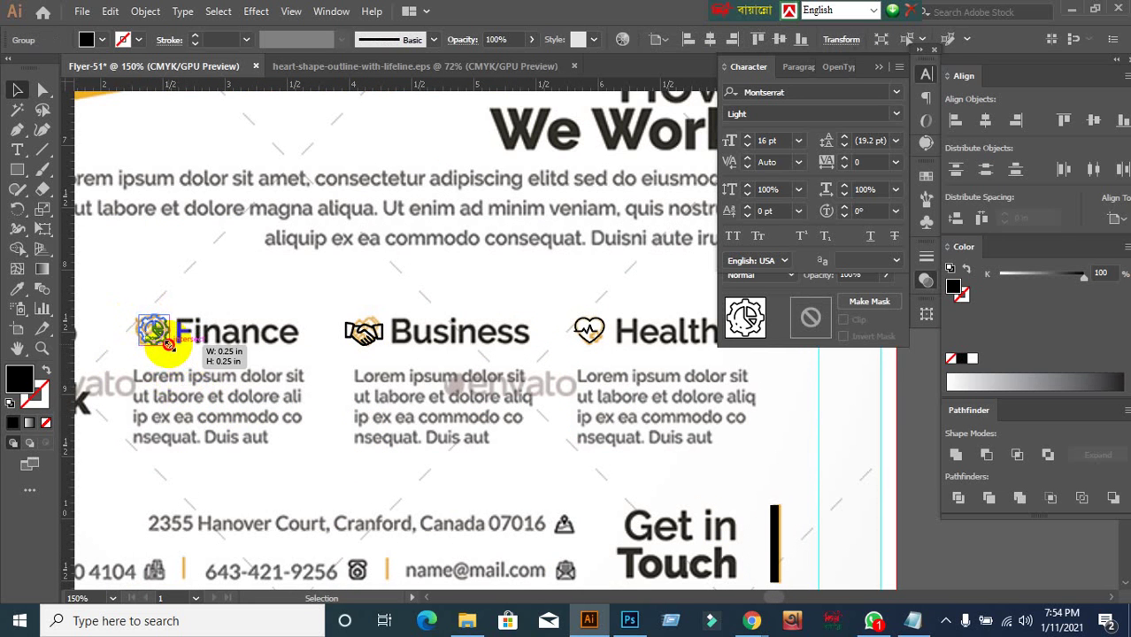
pyautogui.moveTo(168, 345); pyautogui.dragTo(170, 347)
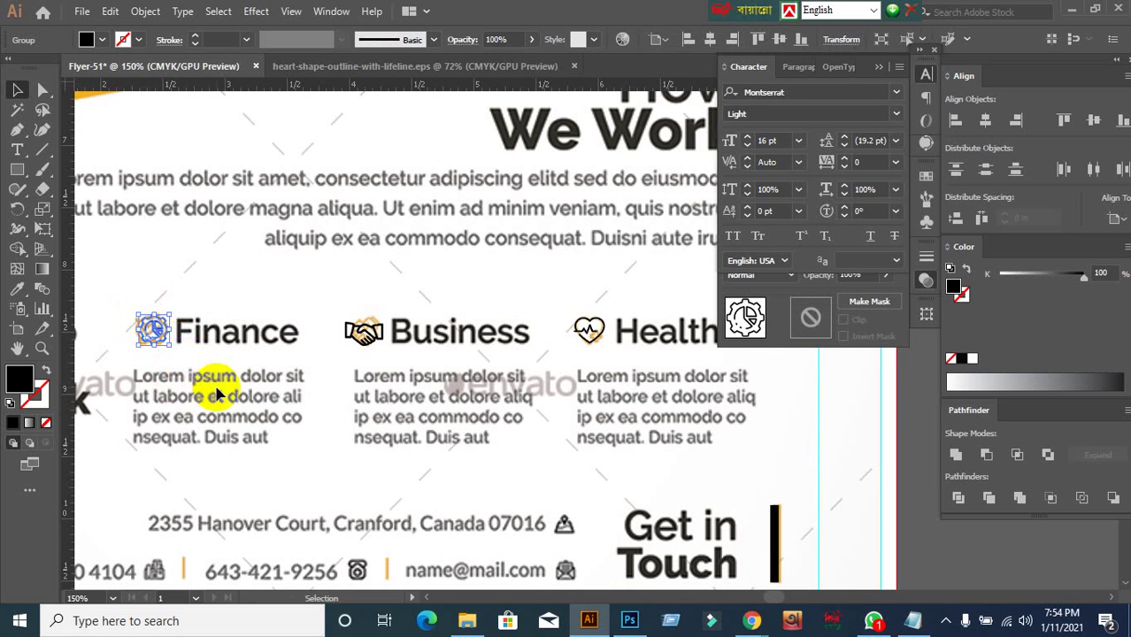
pyautogui.keyDown('shift'); pyautogui.click(142, 326); pyautogui.keyUp('shift')
pyautogui.click(153, 329)
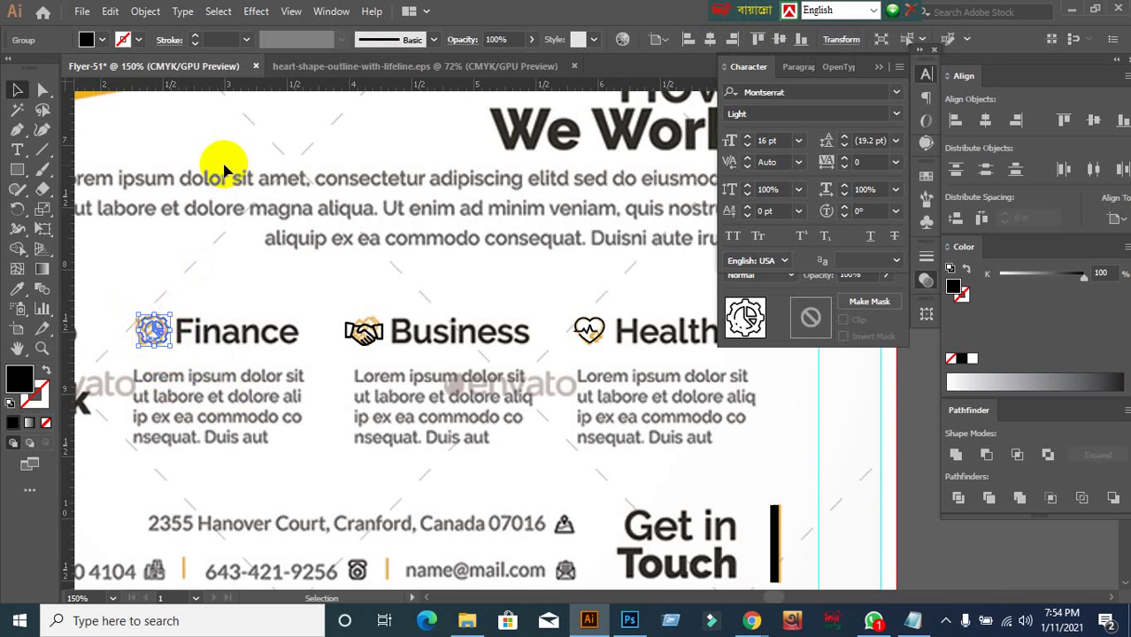
# - Add horizontal guides above and below the heading row, then reposition the handshake icon
pyautogui.moveTo(166, 196); pyautogui.dragTo(134, 311)
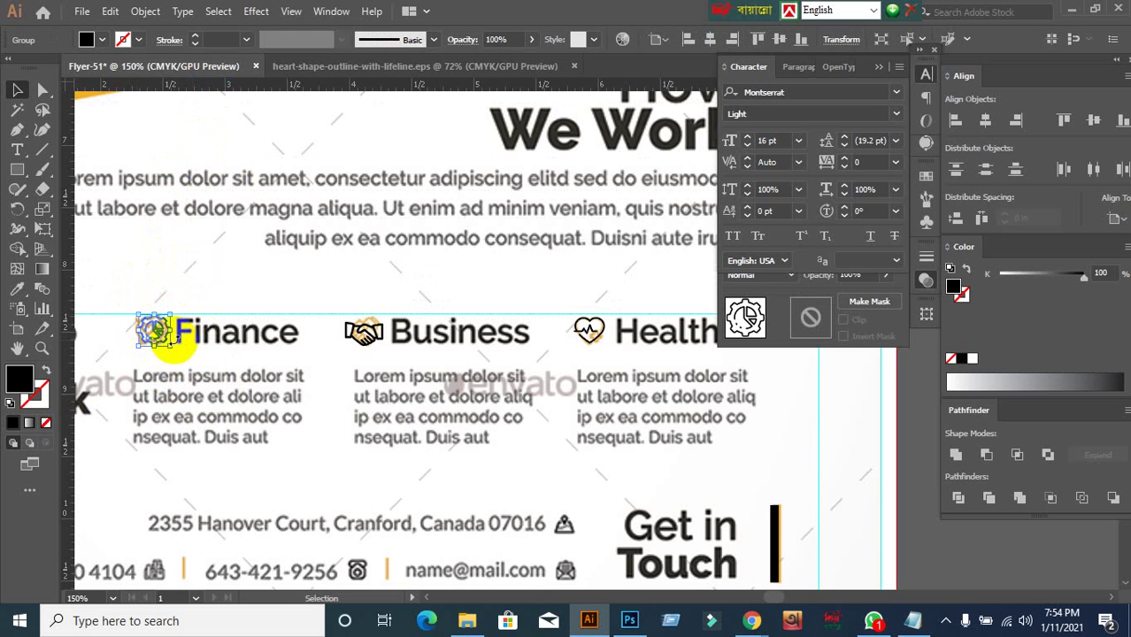
pyautogui.moveTo(201, 86)
pyautogui.mouseDown()
pyautogui.moveTo(139, 253)
pyautogui.moveTo(133, 354)
pyautogui.mouseUp()
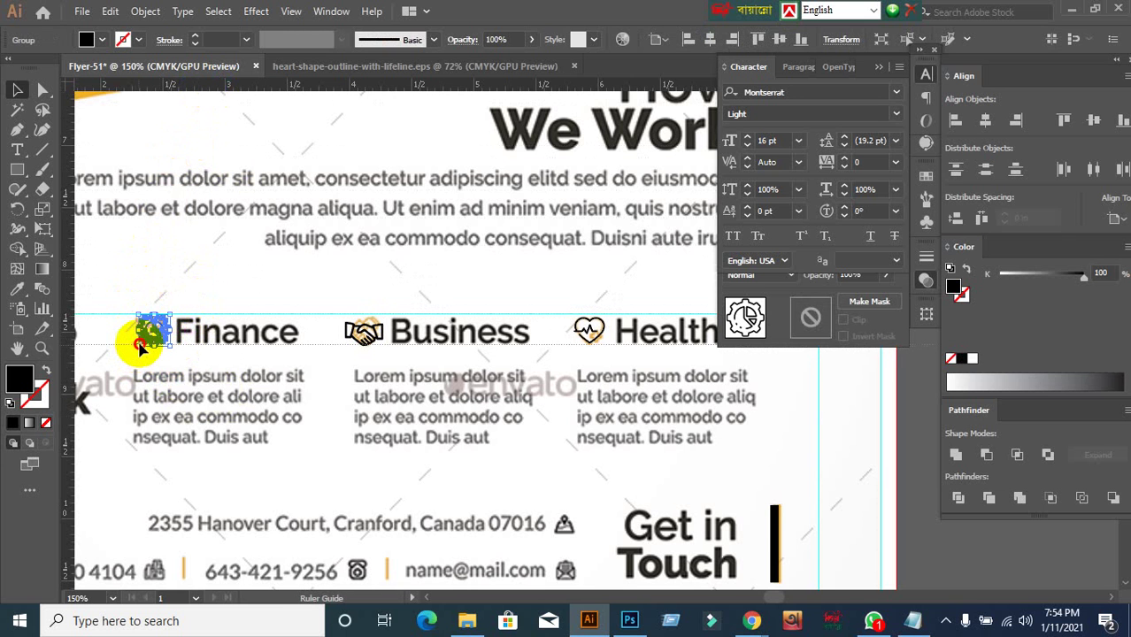
pyautogui.click(282, 437)
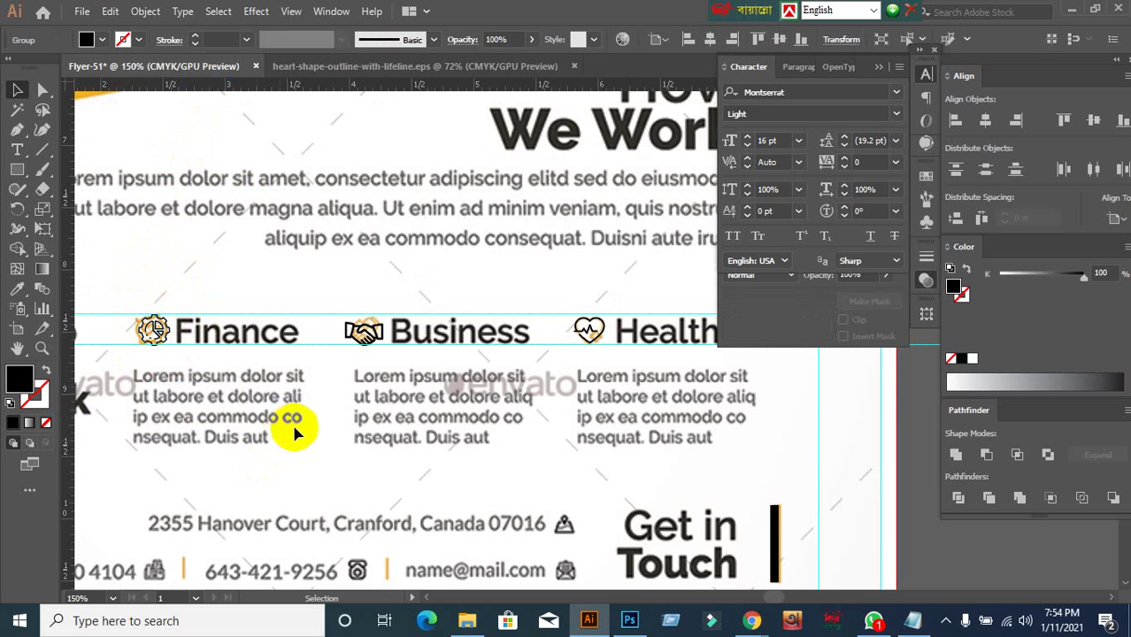
pyautogui.moveTo(366, 329)
pyautogui.mouseDown()
pyautogui.moveTo(400, 333)
pyautogui.moveTo(392, 341)
pyautogui.moveTo(432, 376)
pyautogui.mouseUp()
pyautogui.click(371, 329)
pyautogui.scroll(2, 365, 336)
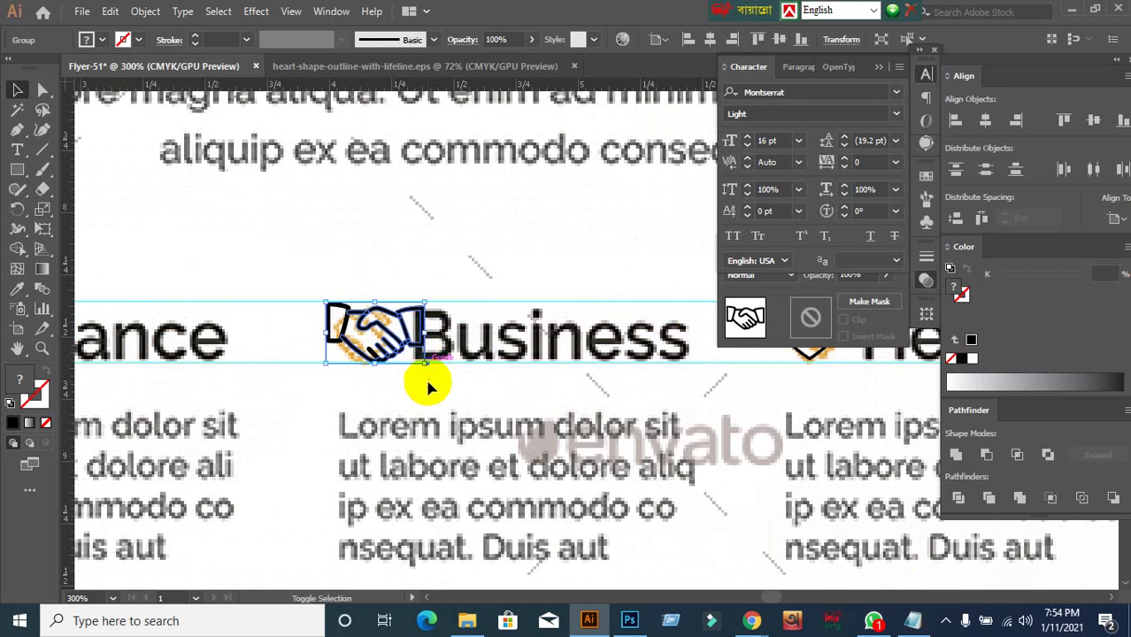
# - Move the handshake icon snugly beside the Business heading
pyautogui.click(407, 385)
pyautogui.moveTo(373, 348)
pyautogui.mouseDown()
pyautogui.moveTo(353, 359)
pyautogui.moveTo(409, 371)
pyautogui.mouseUp()
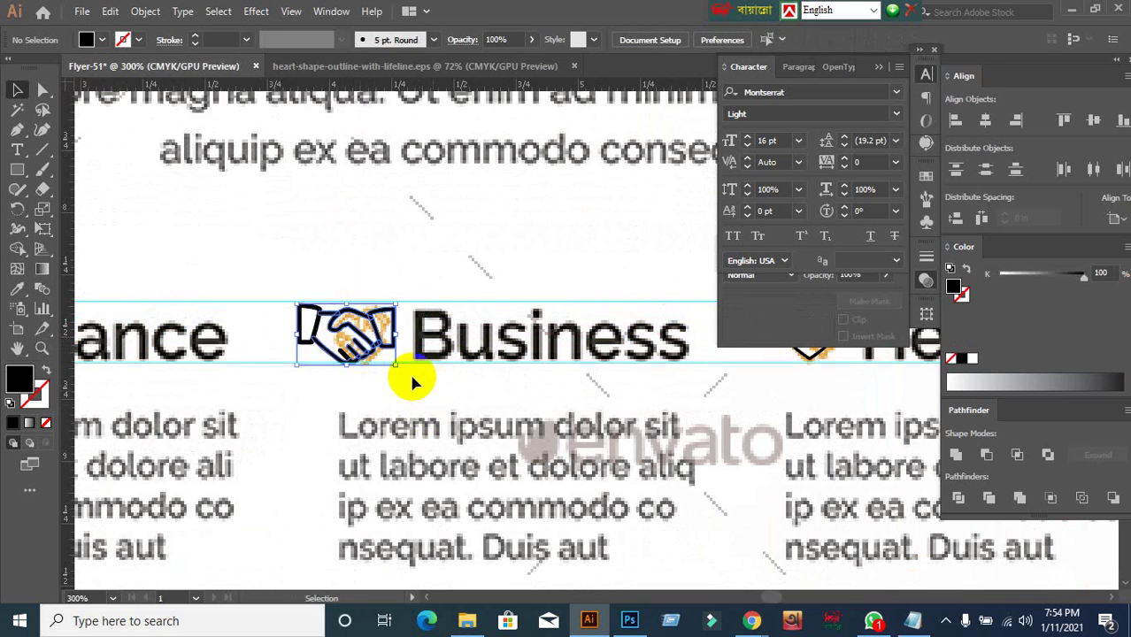
pyautogui.click(424, 425)
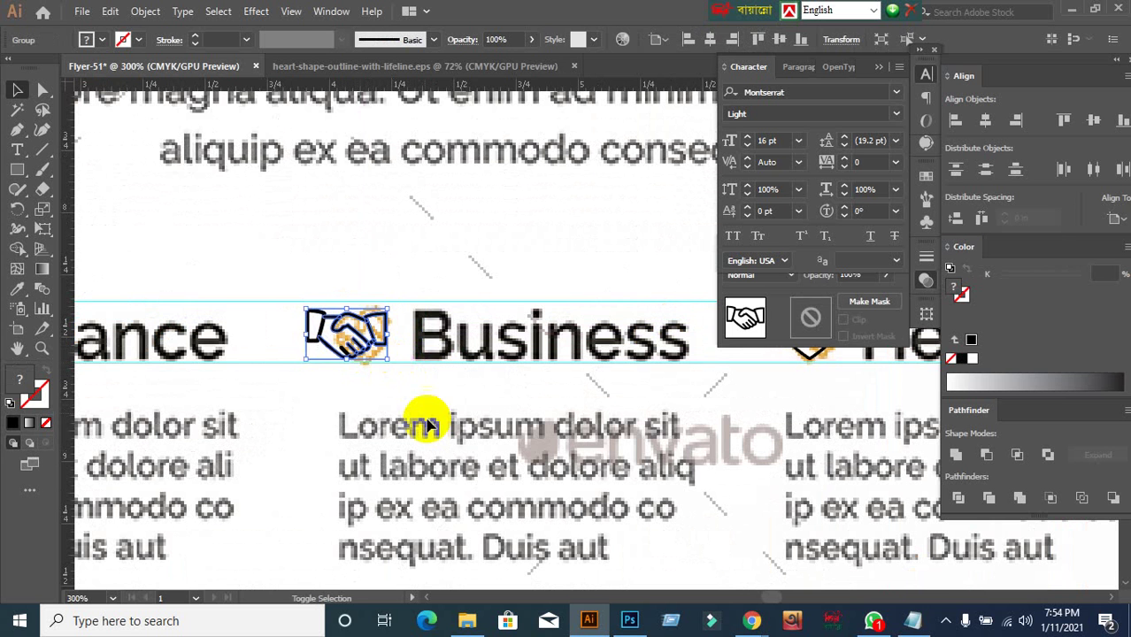
pyautogui.moveTo(353, 349); pyautogui.dragTo(376, 335)
pyautogui.click(424, 430)
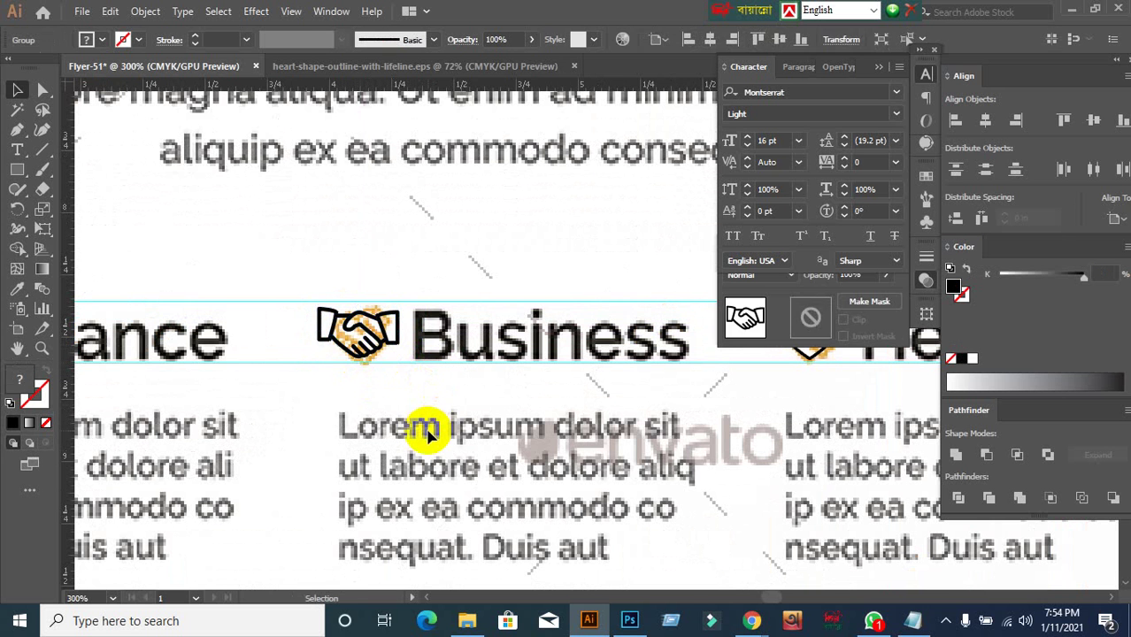
pyautogui.scroll(-1, 424, 430)
pyautogui.moveTo(424, 430)
pyautogui.mouseDown()
pyautogui.moveTo(382, 396)
pyautogui.moveTo(359, 395)
pyautogui.mouseUp()
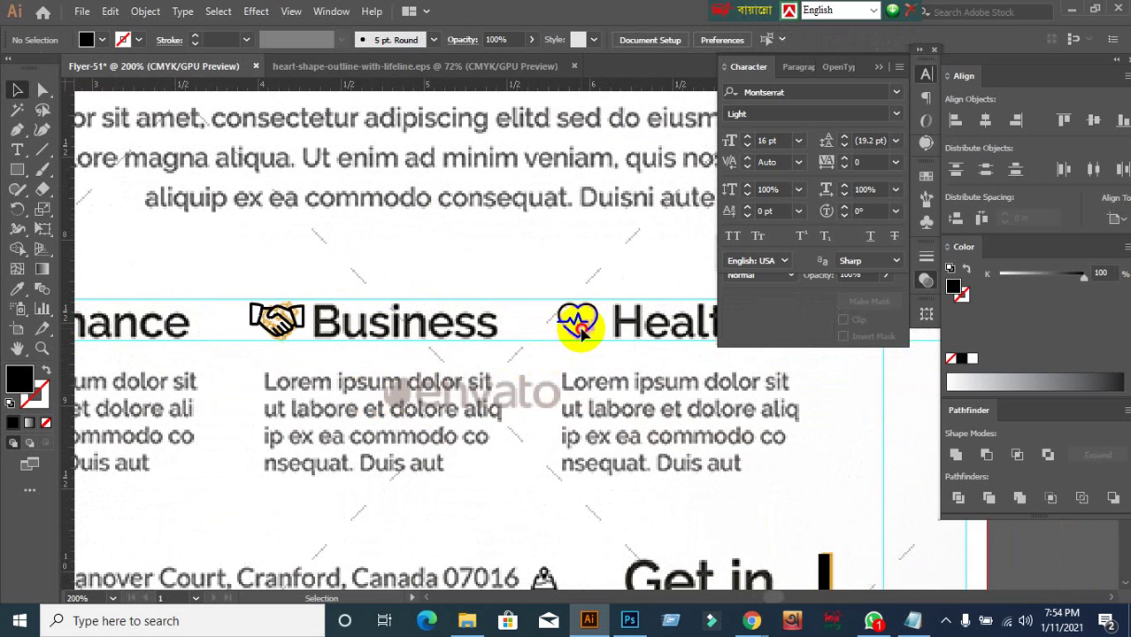
pyautogui.scroll(-1, 555, 426)
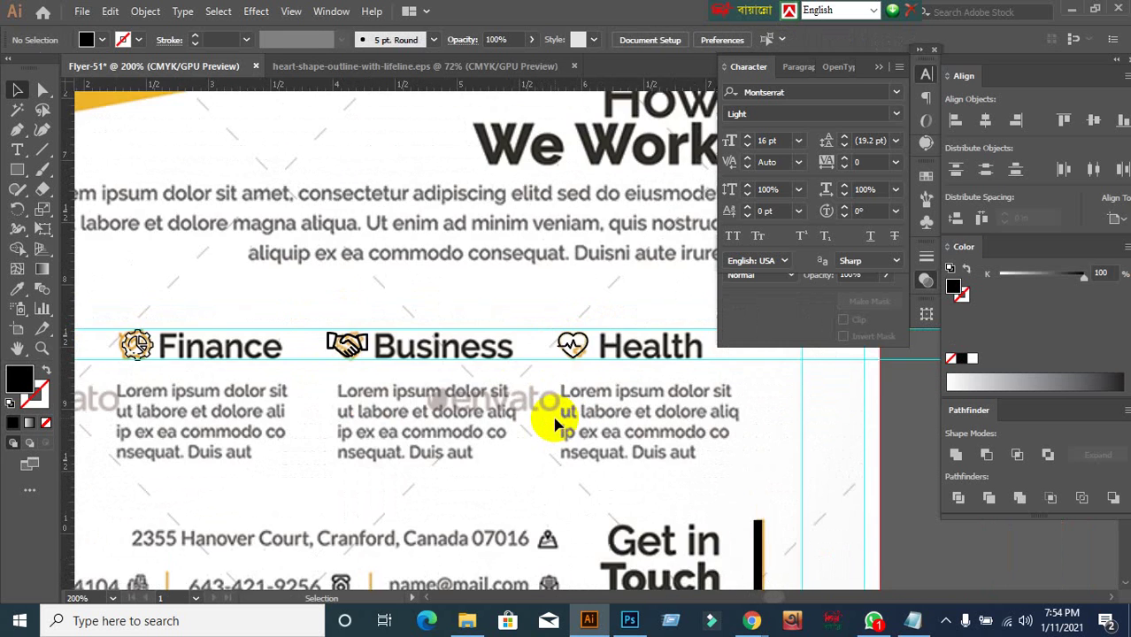
pyautogui.scroll(-1, 550, 424)
pyautogui.scroll(-1, 549, 424)
# - Unlock guides and resize the heart icon beside Health to about 0.29 × 0.24 in
pyautogui.rightClick(792, 445)
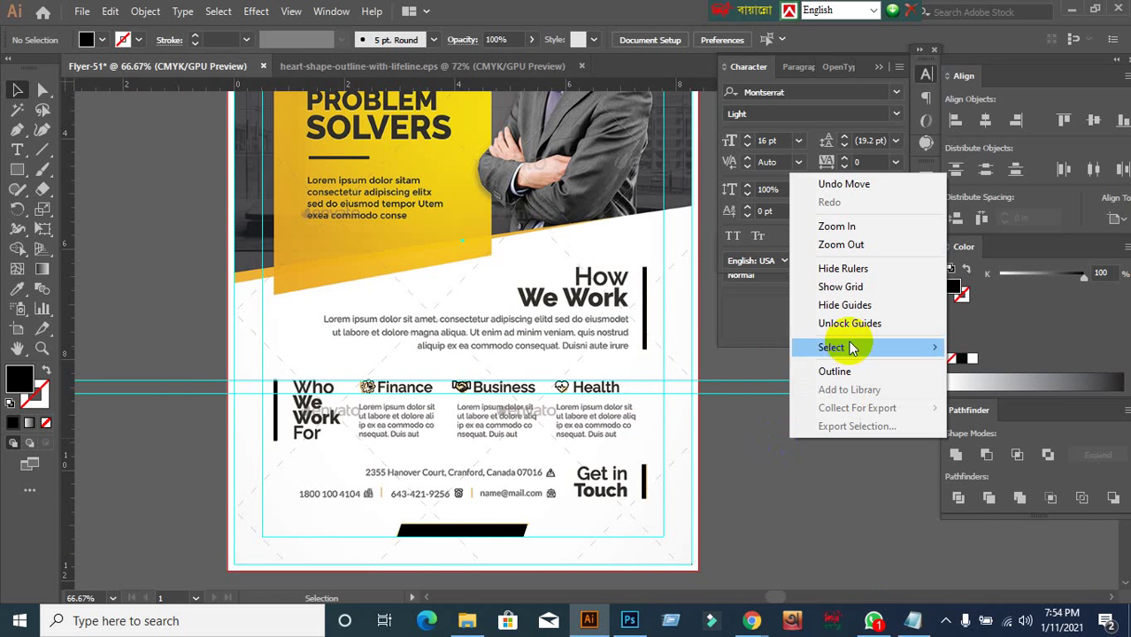
pyautogui.click(707, 453)
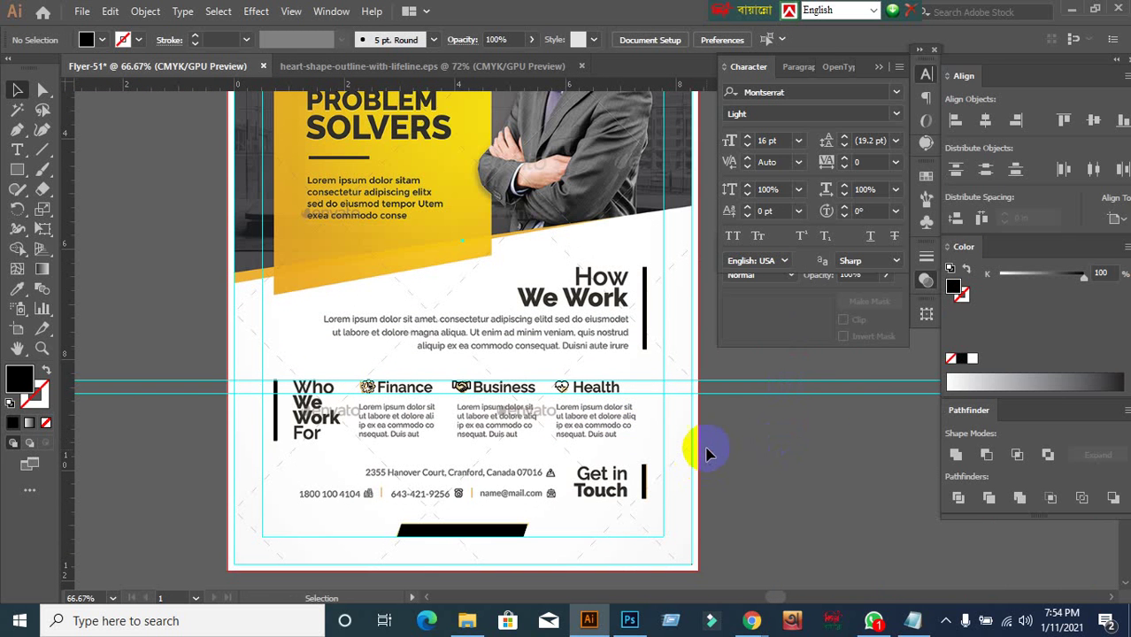
pyautogui.rightClick(726, 453)
pyautogui.click(797, 331)
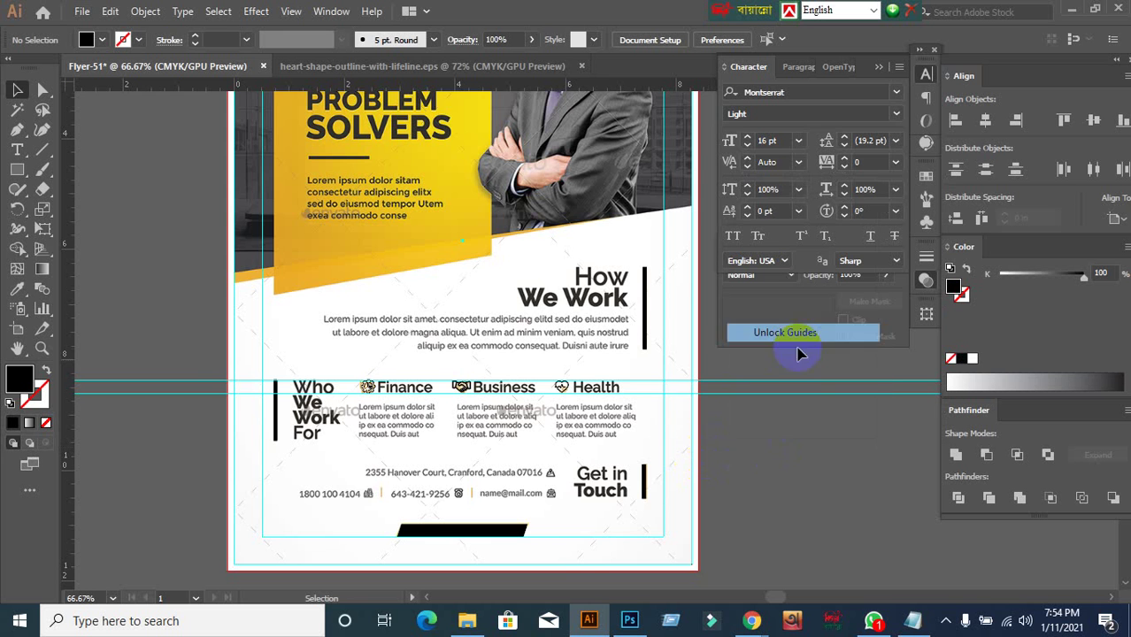
pyautogui.scroll(1, 526, 382)
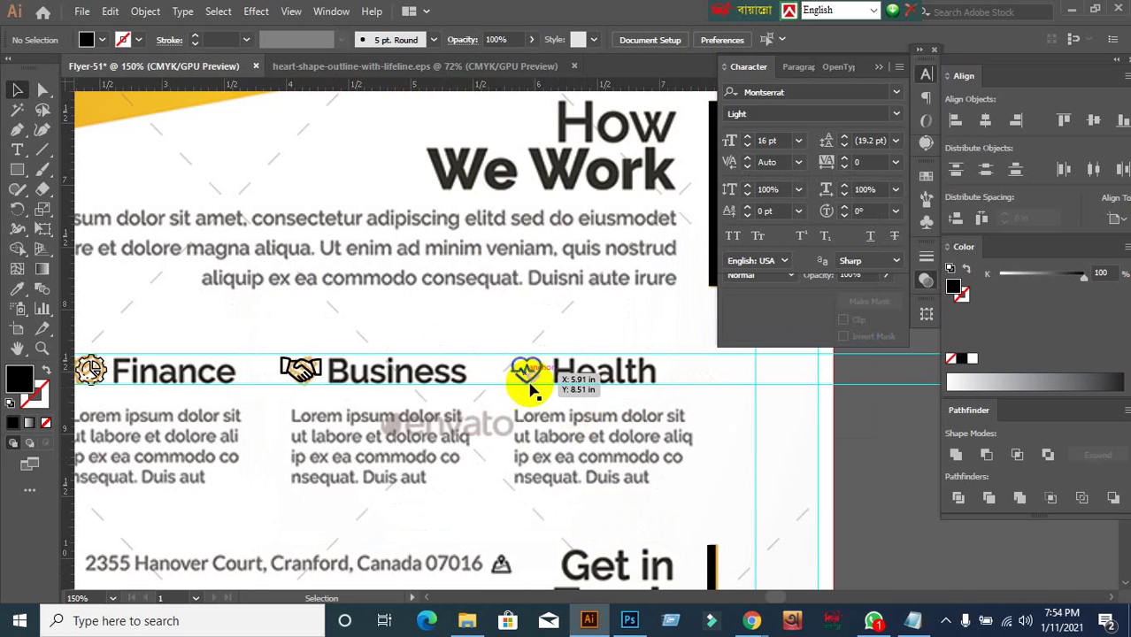
pyautogui.scroll(2, 527, 376)
pyautogui.click(516, 346)
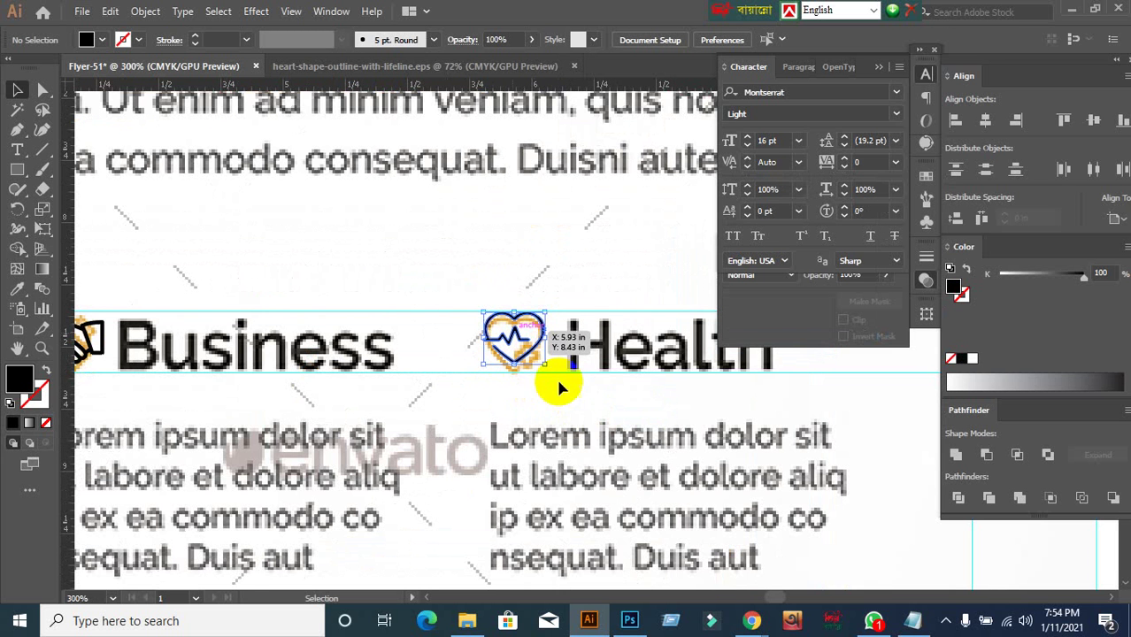
pyautogui.moveTo(545, 370)
pyautogui.mouseDown()
pyautogui.moveTo(556, 376)
pyautogui.moveTo(551, 367)
pyautogui.mouseUp()
# - Release the heading-row guides, delete them, and lock the remaining guides
pyautogui.click(568, 454)
pyautogui.scroll(-1, 571, 456)
pyautogui.scroll(-2, 568, 455)
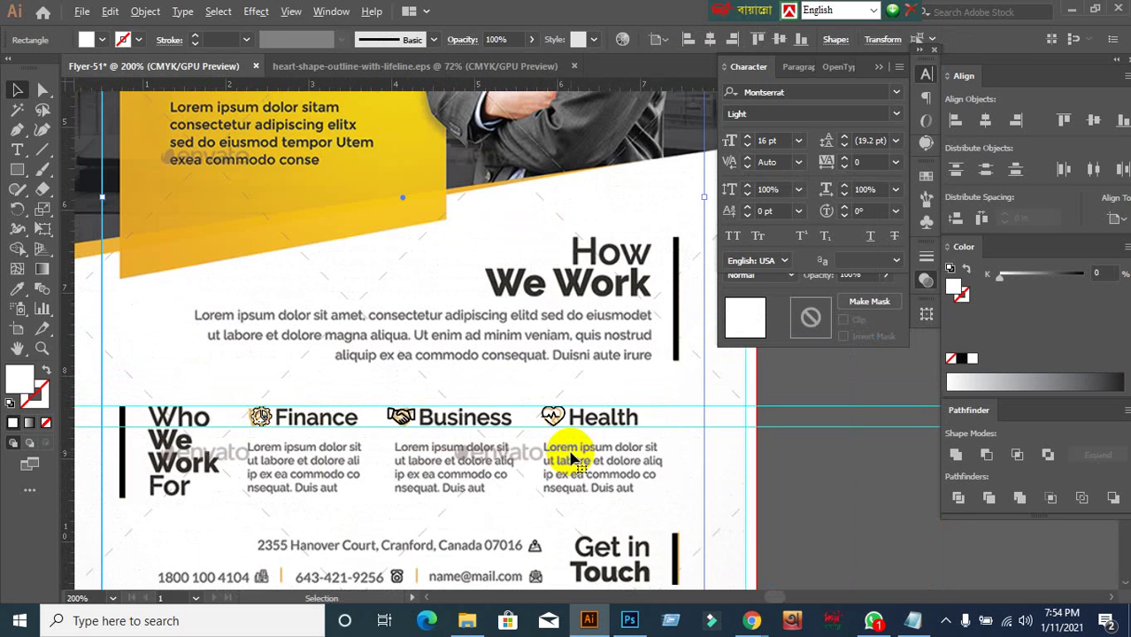
pyautogui.moveTo(568, 455)
pyautogui.mouseDown()
pyautogui.moveTo(435, 392)
pyautogui.moveTo(382, 389)
pyautogui.mouseUp()
pyautogui.rightClick(671, 449)
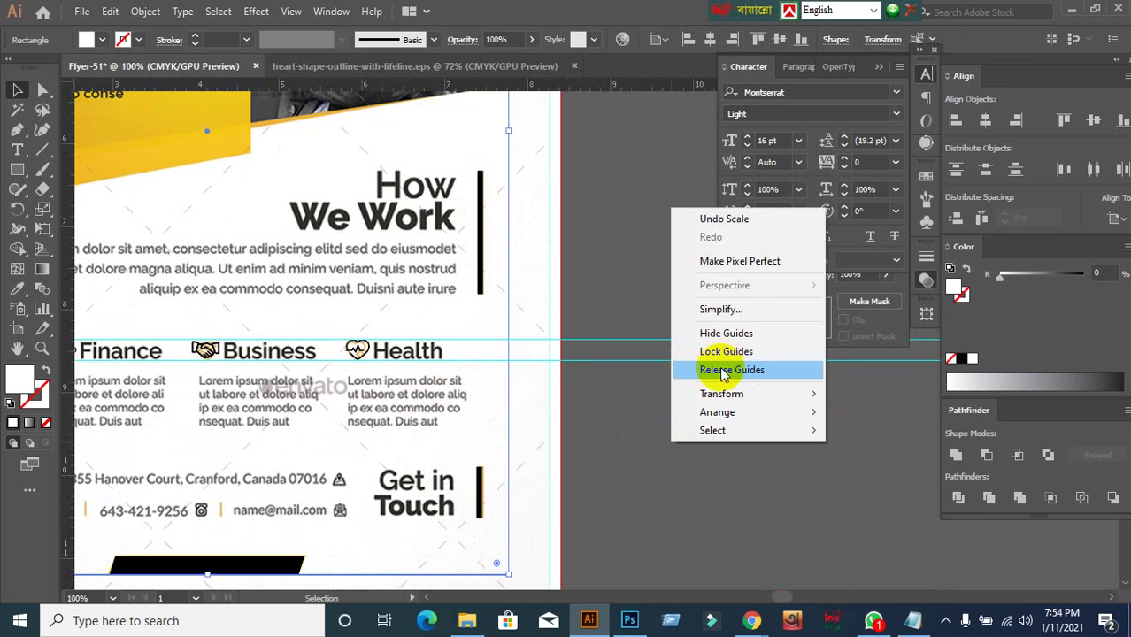
pyautogui.click(662, 430)
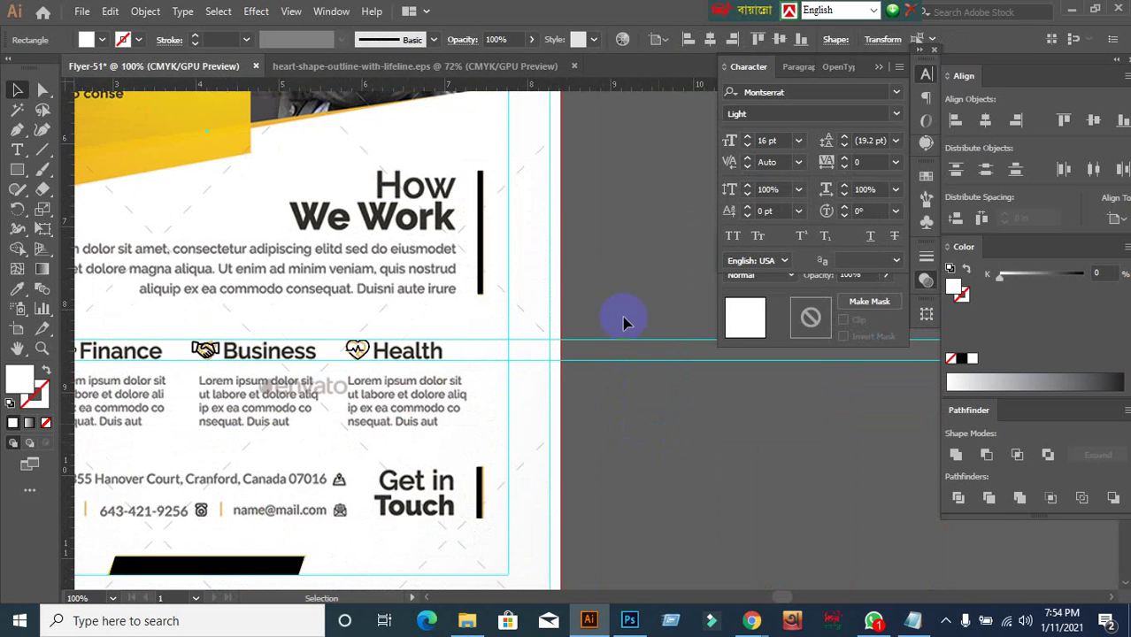
pyautogui.press('Delete')
pyautogui.rightClick(661, 458)
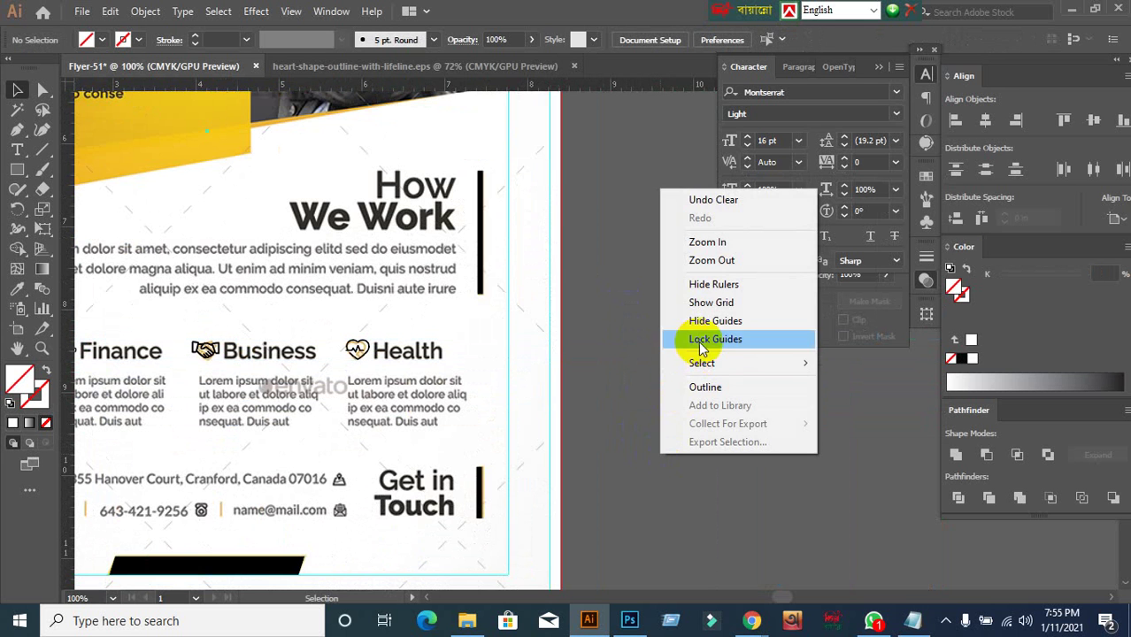
pyautogui.click(653, 453)
pyautogui.keyDown('alt'); pyautogui.scroll(-2, 602, 420); pyautogui.keyUp('alt')
# - Undo to restore the pink-and-red header artwork with the handshake photo
pyautogui.scroll(-1, 523, 446)
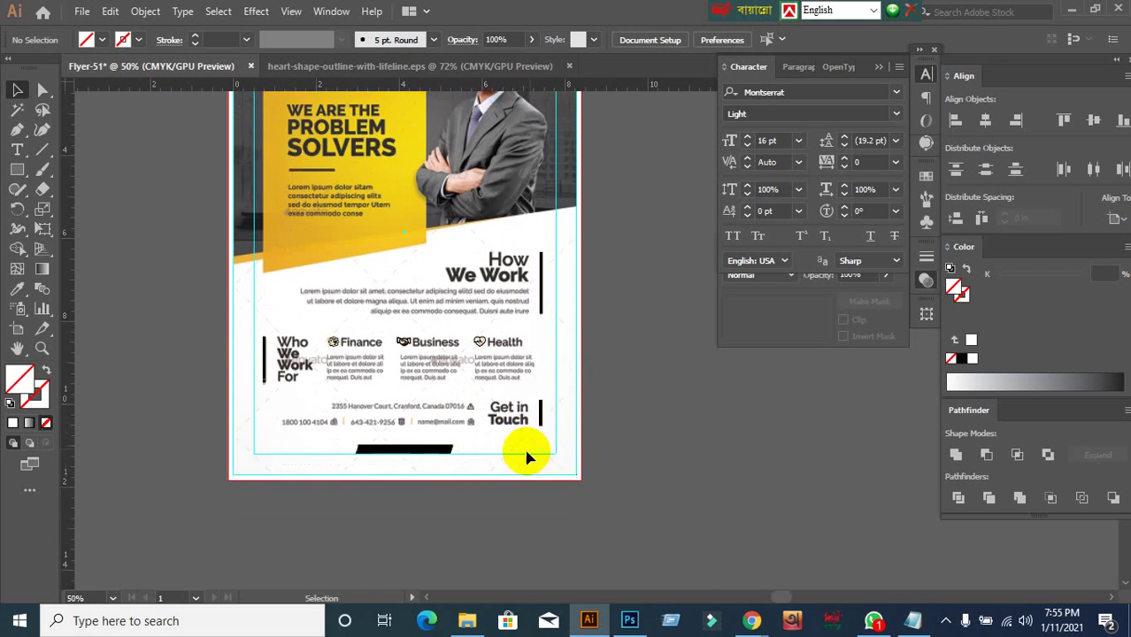
pyautogui.click(401, 439)
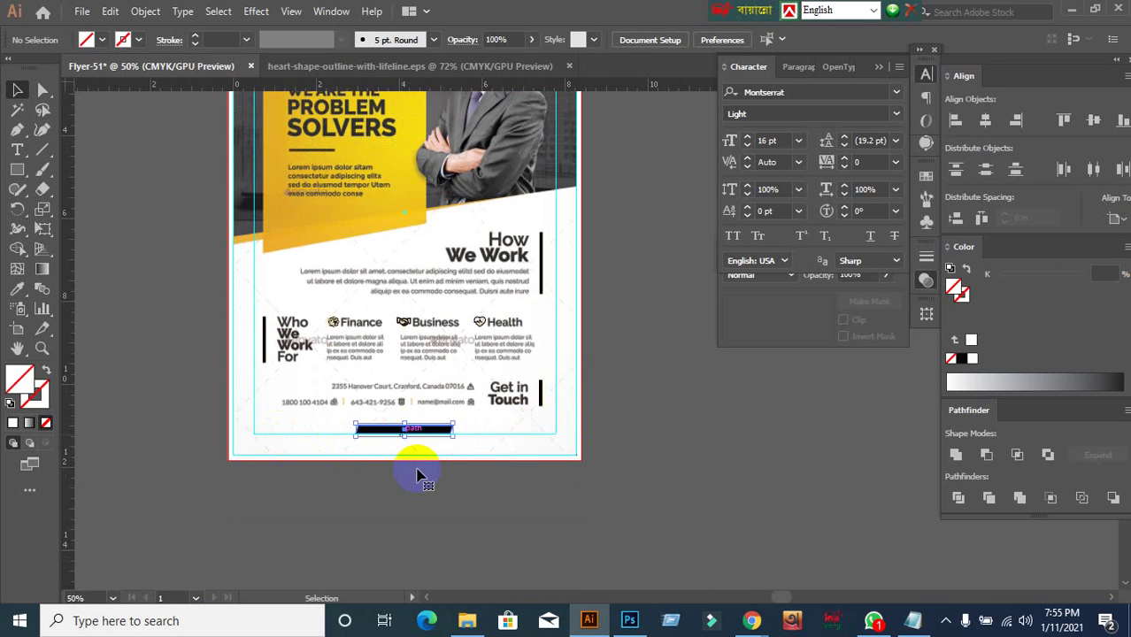
pyautogui.click(420, 475)
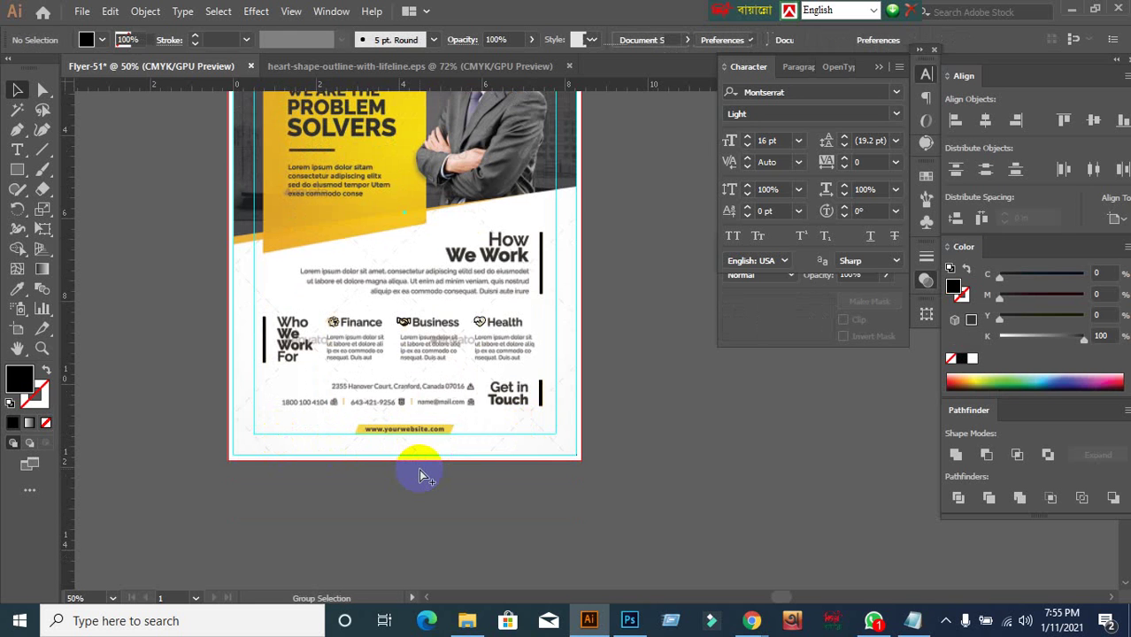
pyautogui.hotkey('ctrl', 'z')
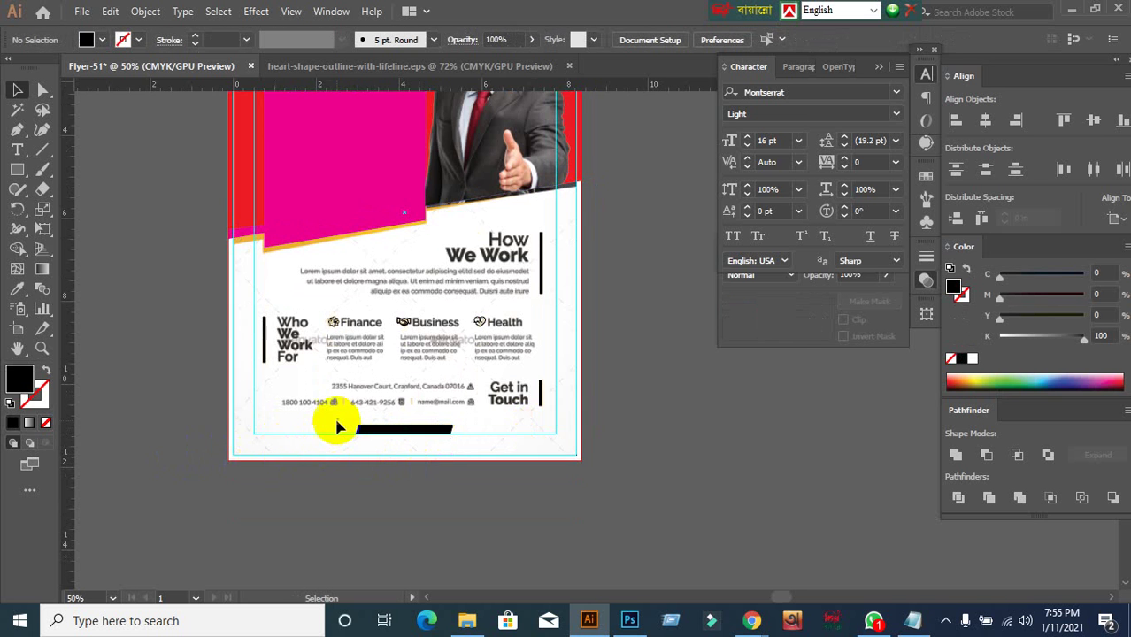
pyautogui.scroll(3, 334, 415)
pyautogui.scroll(1, 323, 382)
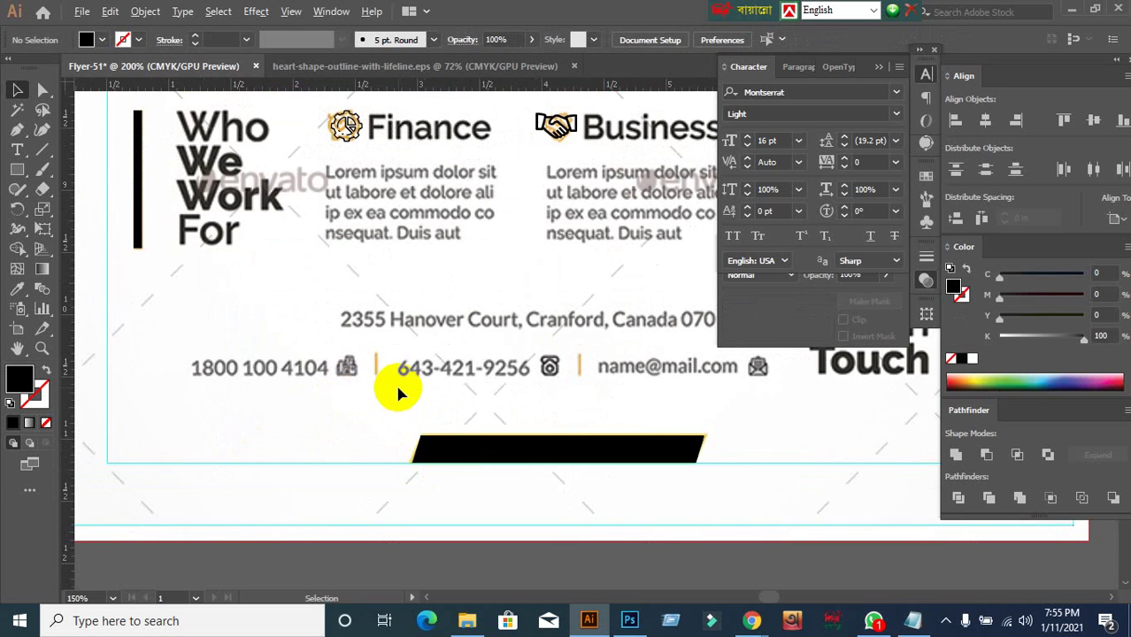
pyautogui.scroll(-1, 398, 394)
pyautogui.moveTo(626, 400)
pyautogui.mouseDown()
pyautogui.moveTo(446, 424)
pyautogui.moveTo(459, 438)
pyautogui.moveTo(442, 409)
pyautogui.mouseUp()
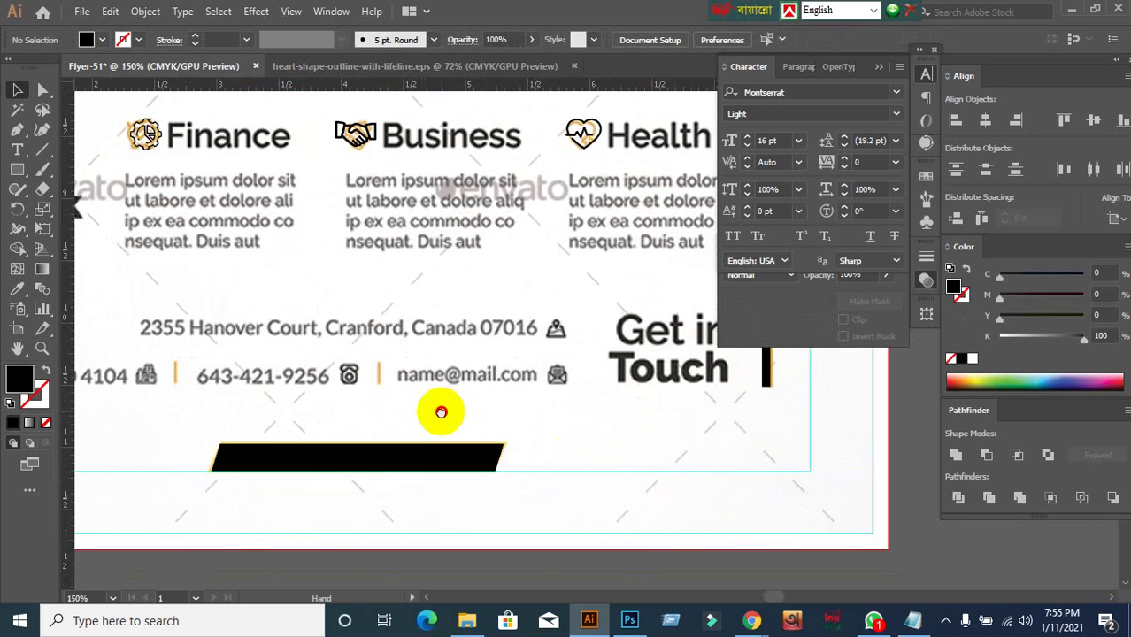
# - Drag a copy of the Health heart icon below the Health text
pyautogui.click(587, 139)
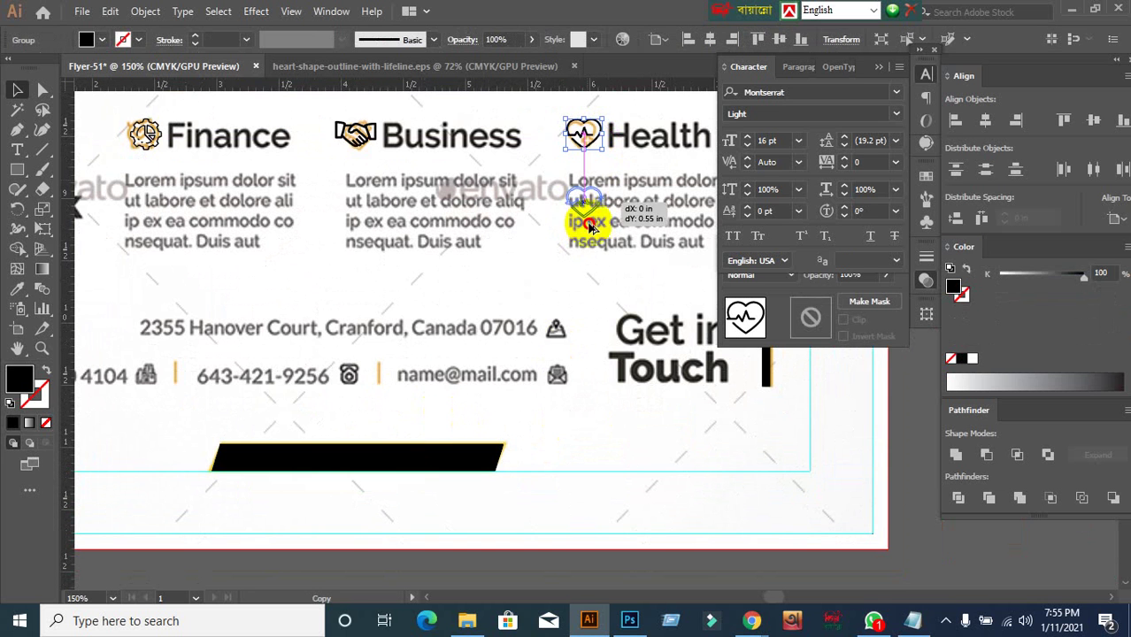
pyautogui.moveTo(587, 139); pyautogui.dragTo(569, 283)
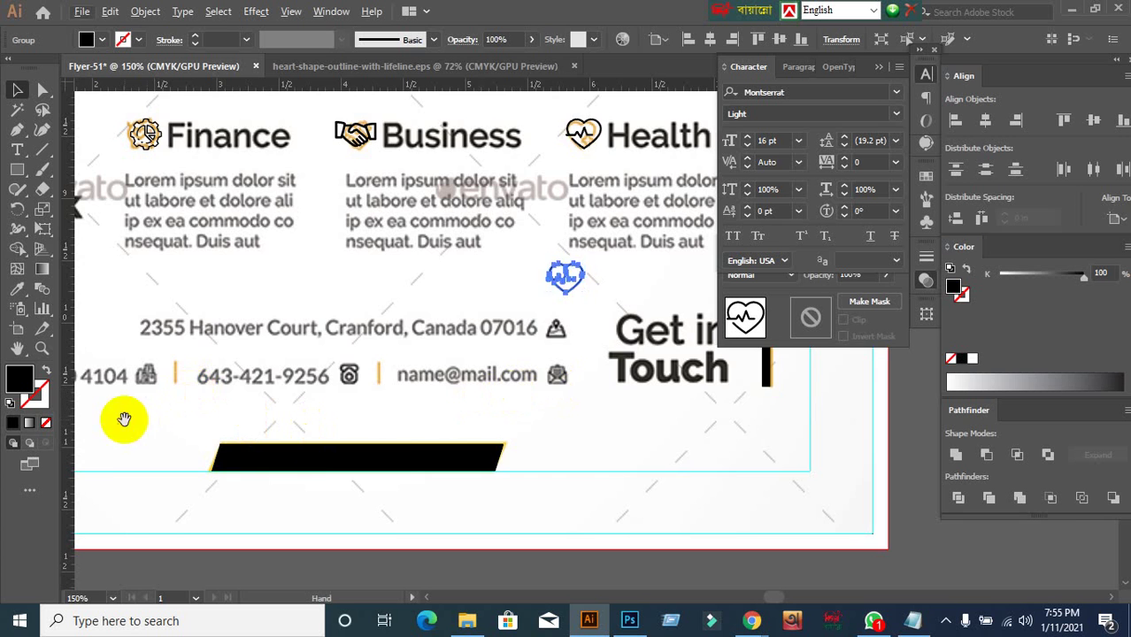
pyautogui.moveTo(119, 417); pyautogui.dragTo(317, 417)
pyautogui.scroll(1, 341, 399)
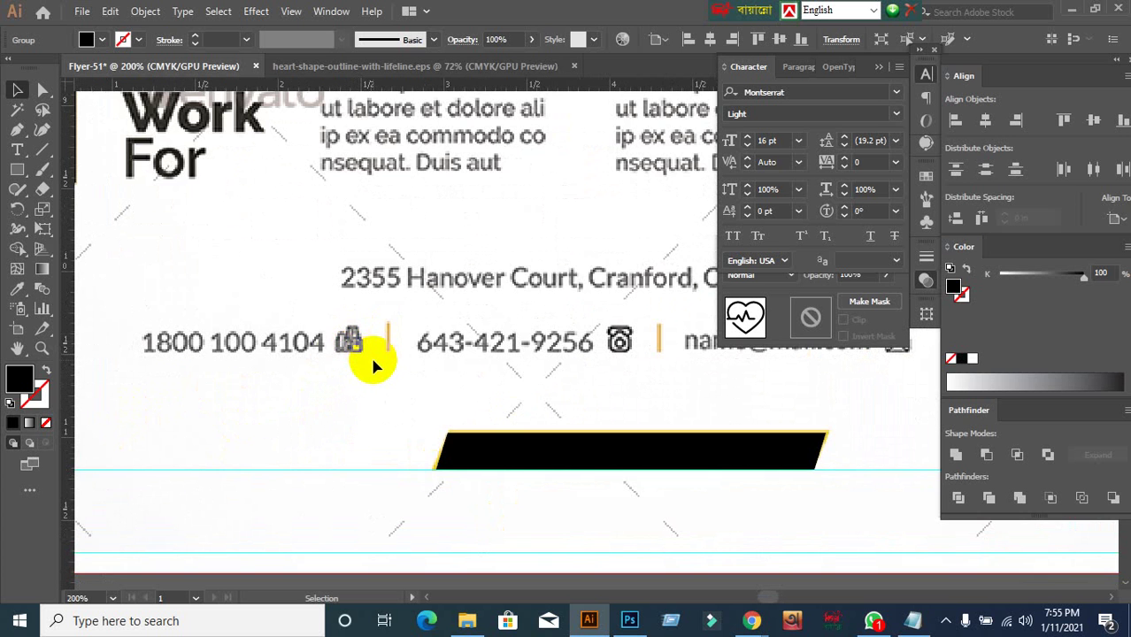
pyautogui.scroll(-2, 370, 354)
pyautogui.hscroll(2, 432, 370)
pyautogui.hscroll(2, 430, 369)
pyautogui.click(505, 387)
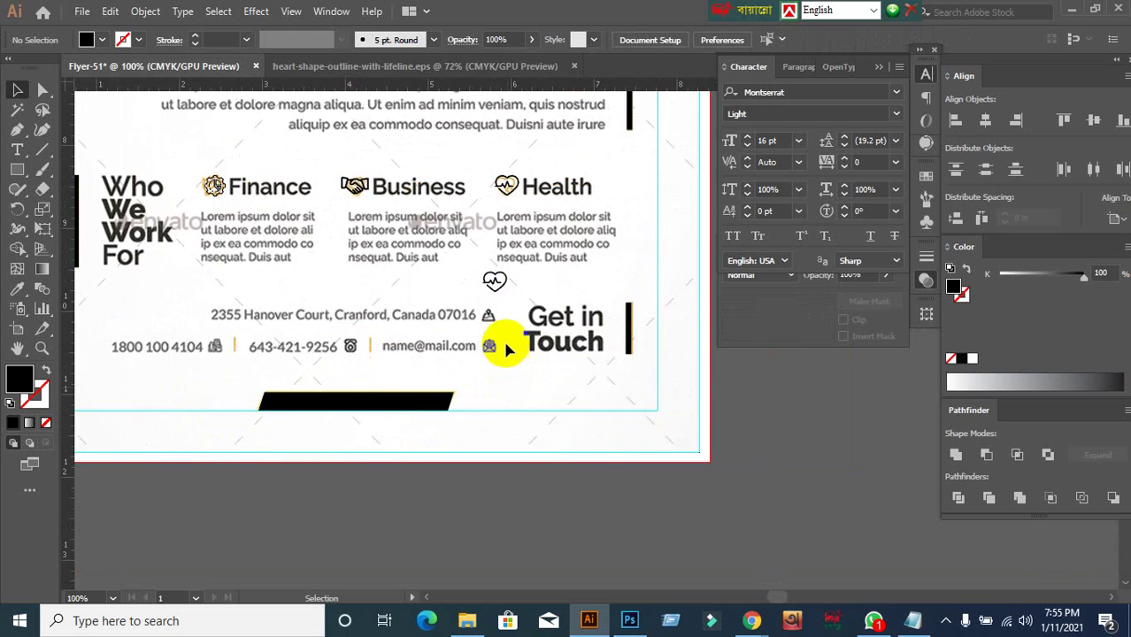
pyautogui.scroll(2, 503, 338)
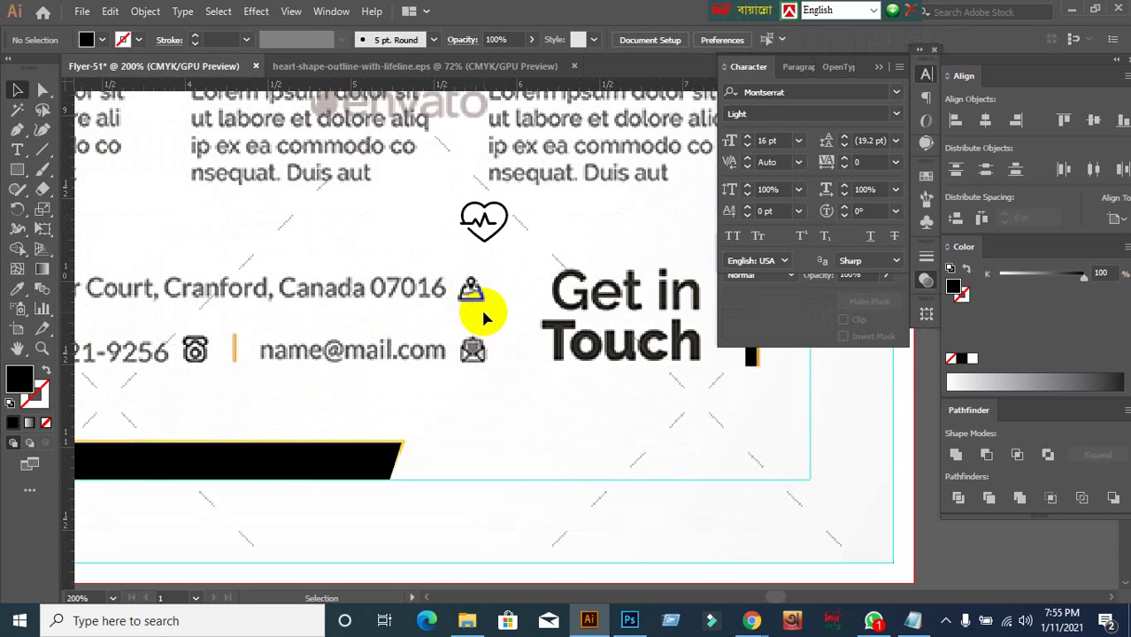
# - Delete the duplicated heart icon, leaving the three heading icons clean
pyautogui.click(502, 225)
pyautogui.press('Delete')
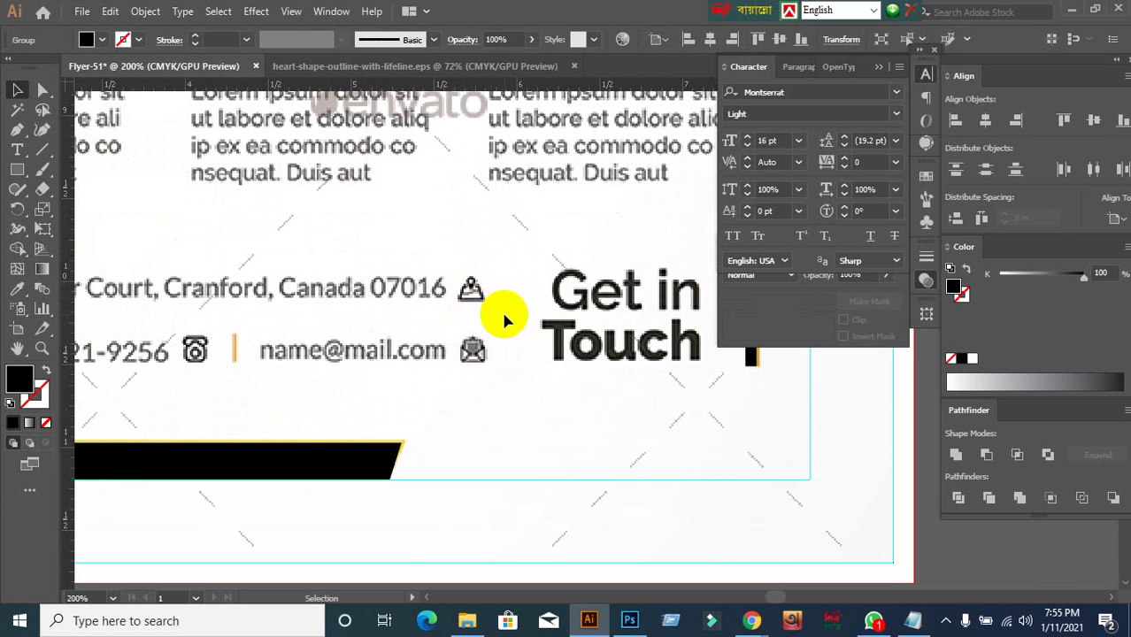
pyautogui.scroll(-1, 501, 309)
pyautogui.scroll(1, 458, 307)
pyautogui.scroll(-1, 453, 301)
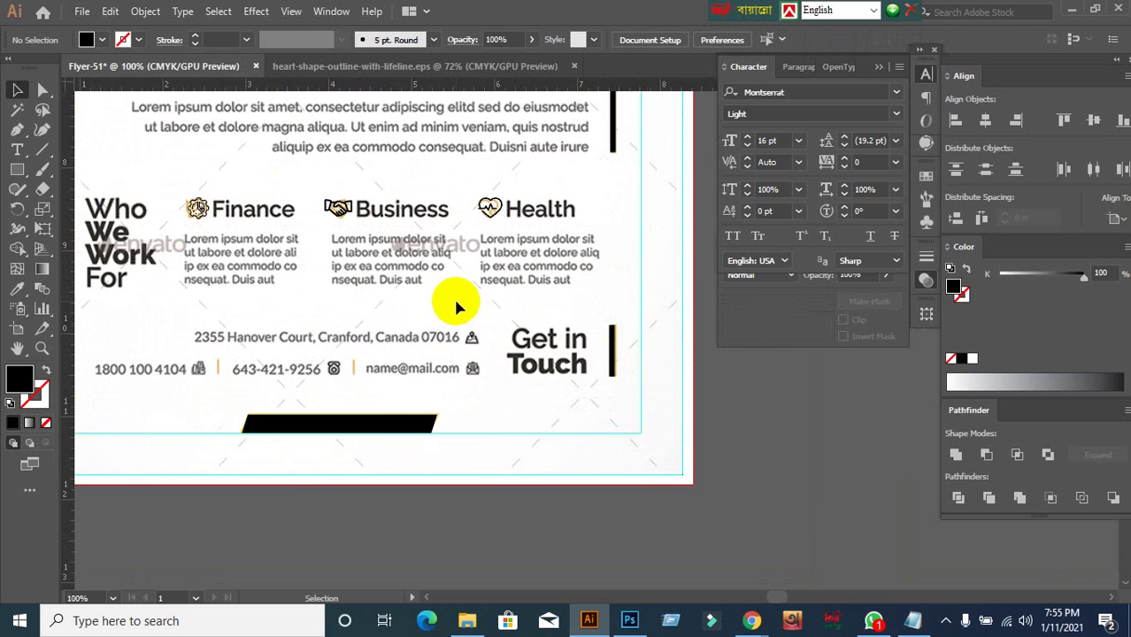
pyautogui.moveTo(377, 231); pyautogui.dragTo(518, 467)
pyautogui.moveTo(468, 266); pyautogui.dragTo(515, 439)
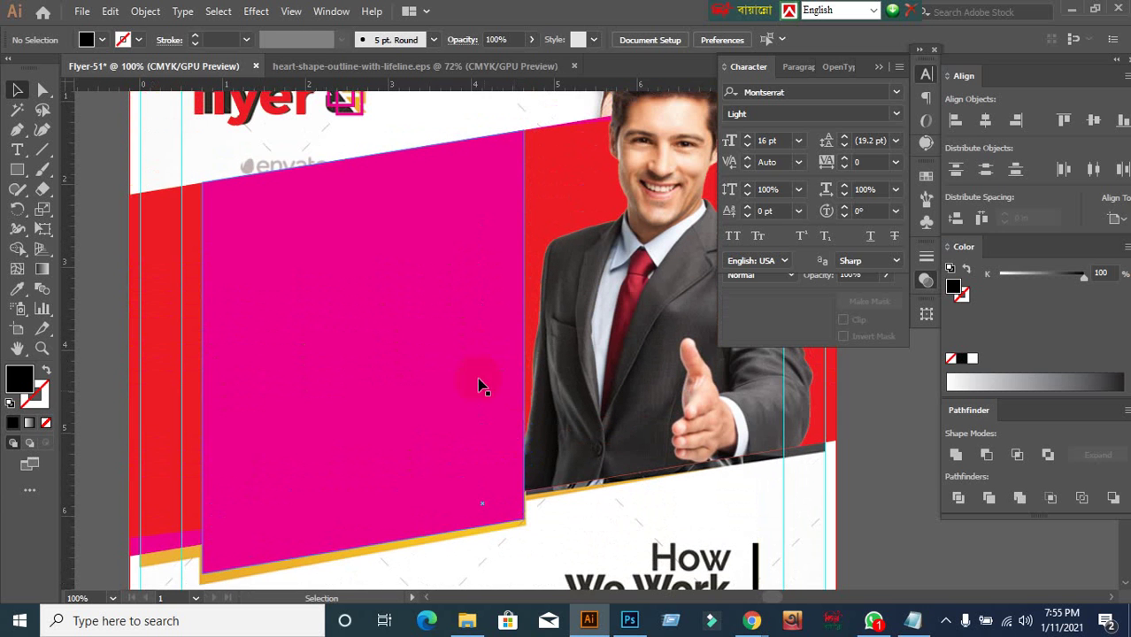
# - Select the pink header artwork, then deselect and scroll to inspect the How We Work section
pyautogui.click(487, 256)
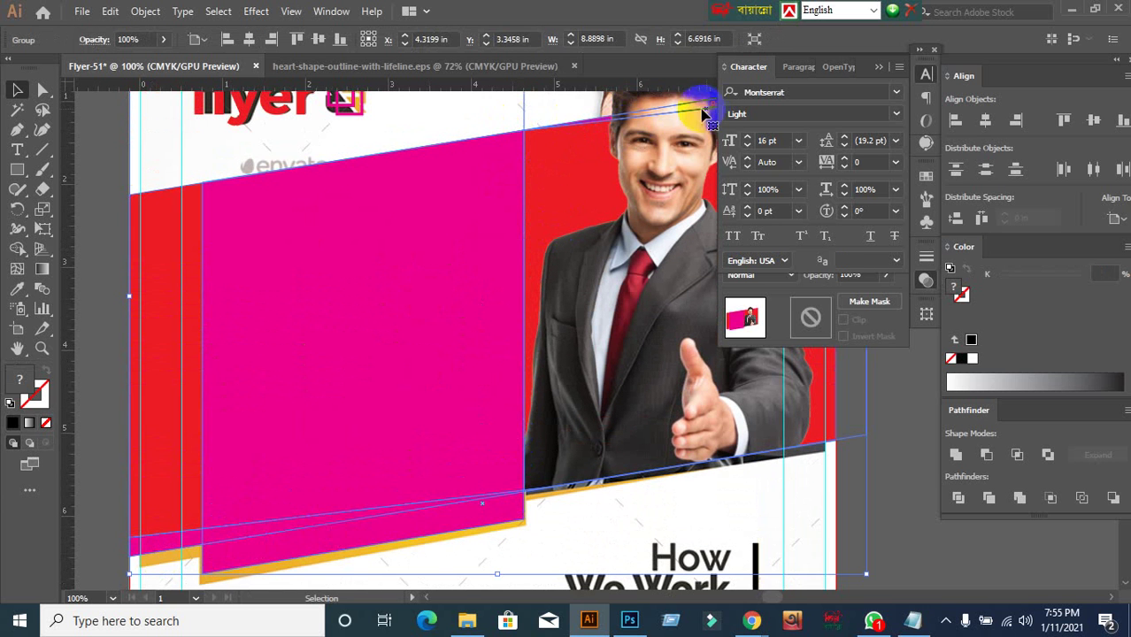
pyautogui.scroll(-2, 460, 318)
pyautogui.scroll(-2, 460, 319)
pyautogui.click(576, 449)
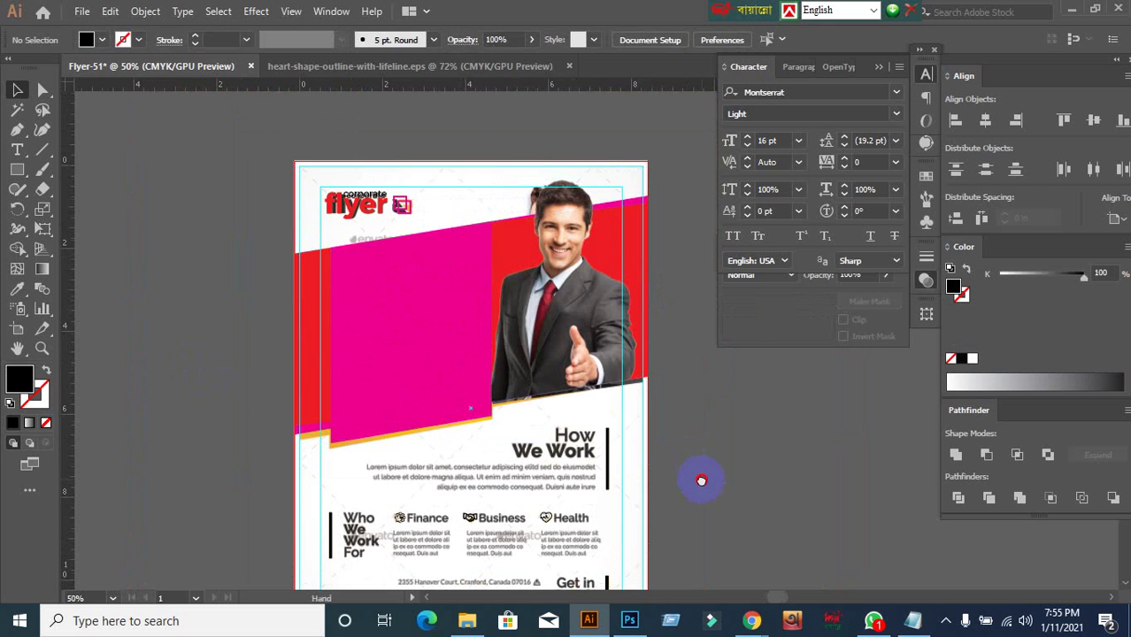
pyautogui.scroll(1, 637, 425)
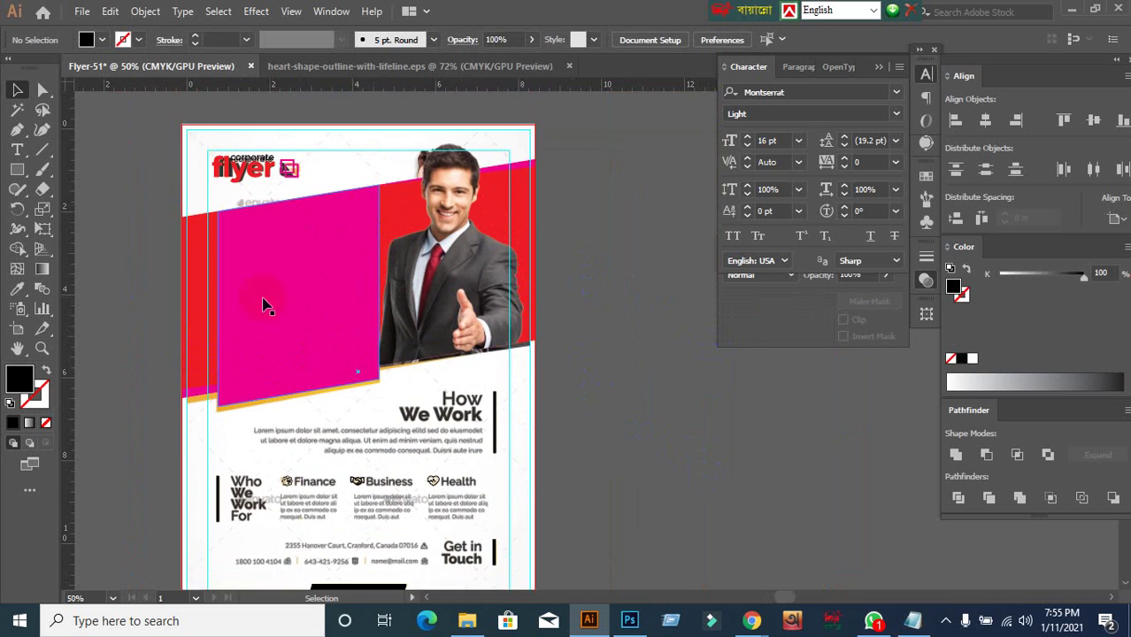
pyautogui.scroll(-2, 161, 378)
pyautogui.scroll(-1, 161, 379)
pyautogui.scroll(2, 509, 288)
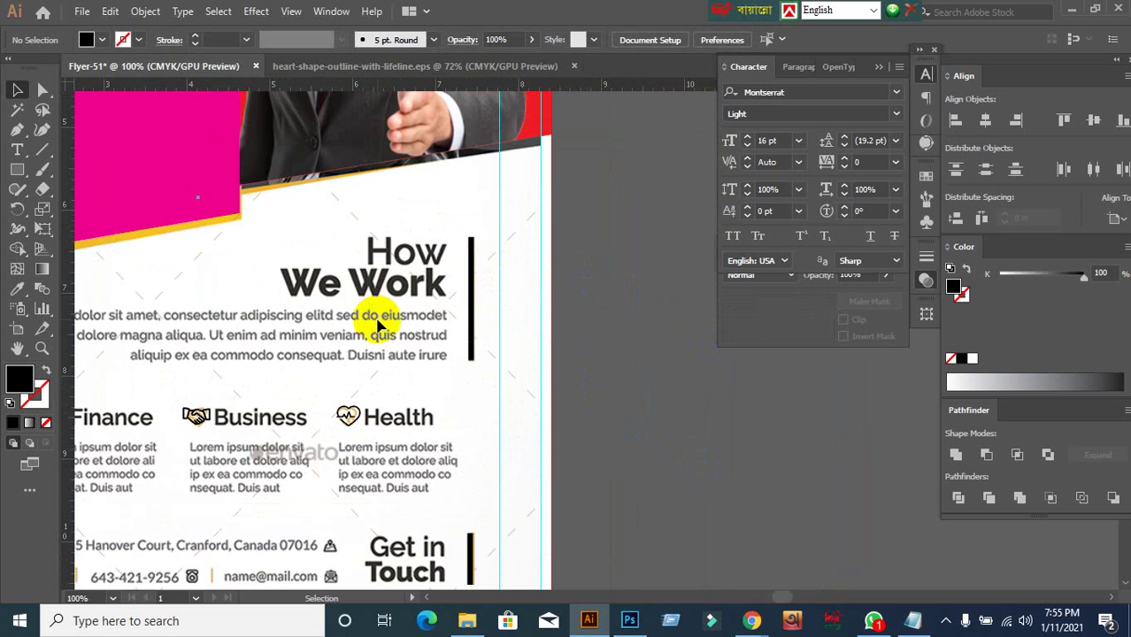
pyautogui.moveTo(379, 323); pyautogui.dragTo(454, 298)
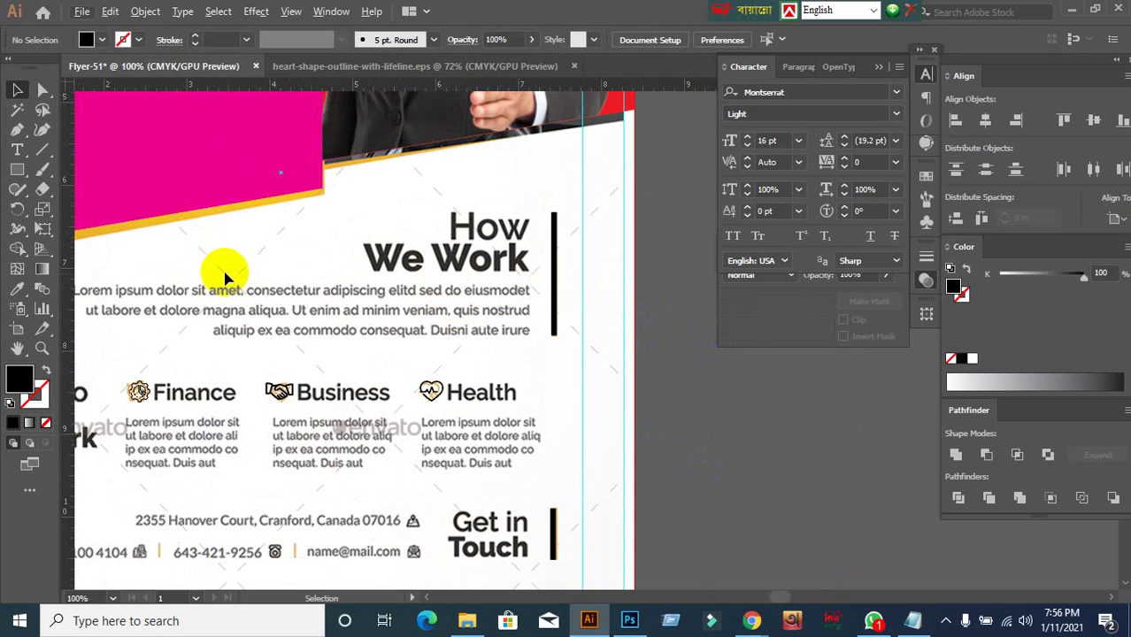
# - Check the text-creation modes, then select and delete the pink cover artwork group
pyautogui.rightClick(17, 150)
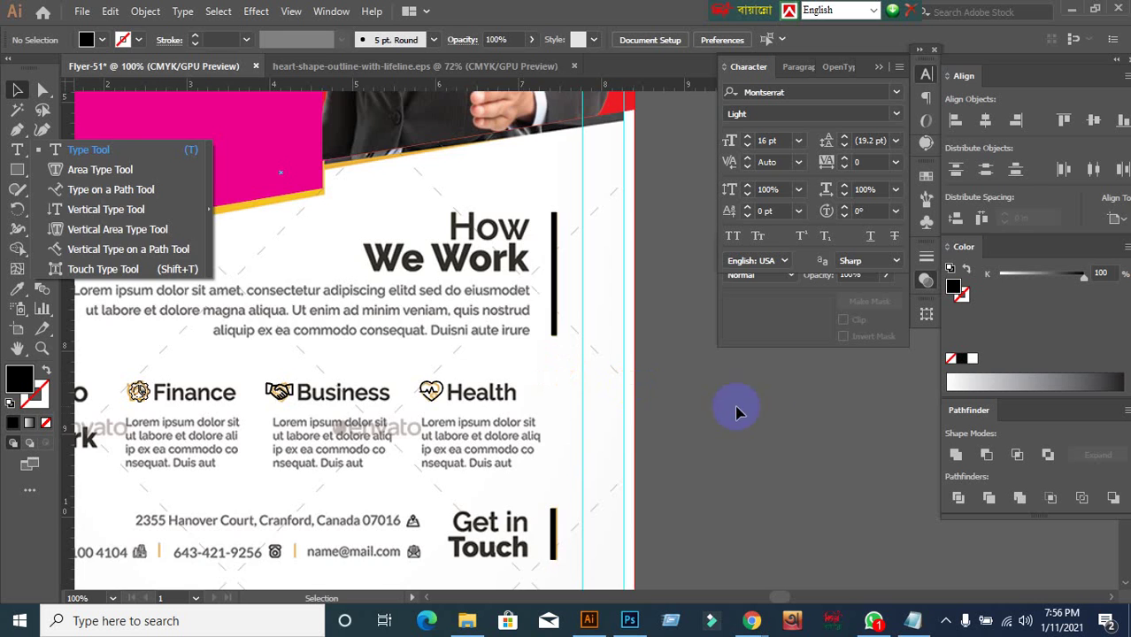
pyautogui.click(551, 369)
pyautogui.scroll(-2, 551, 369)
pyautogui.click(409, 298)
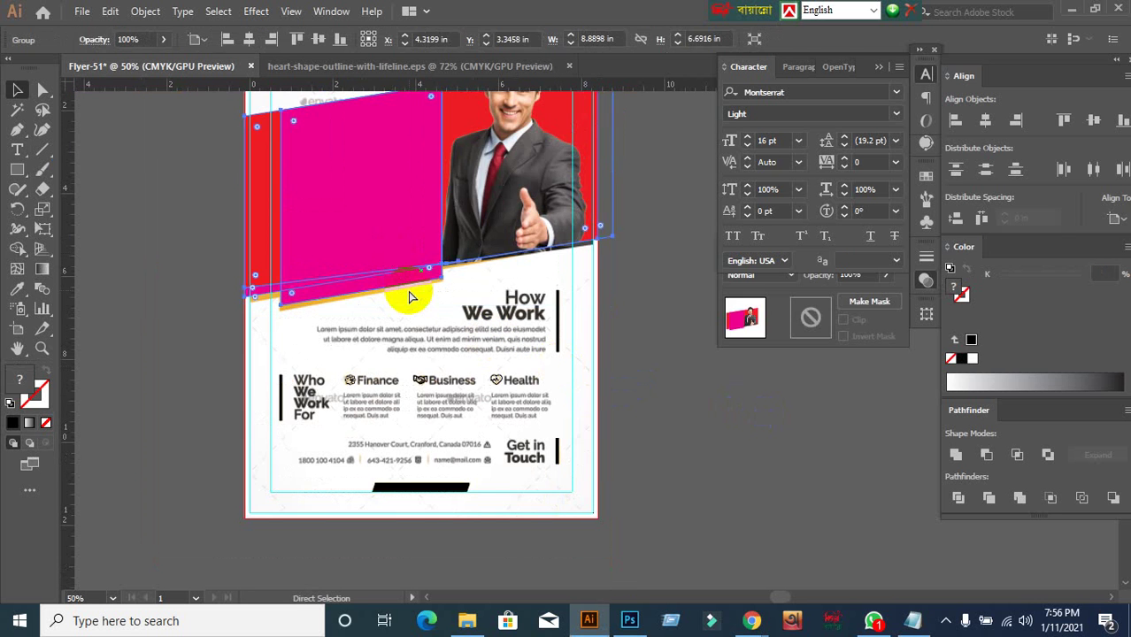
pyautogui.press('Delete')
pyautogui.scroll(2, 344, 183)
pyautogui.scroll(2, 343, 184)
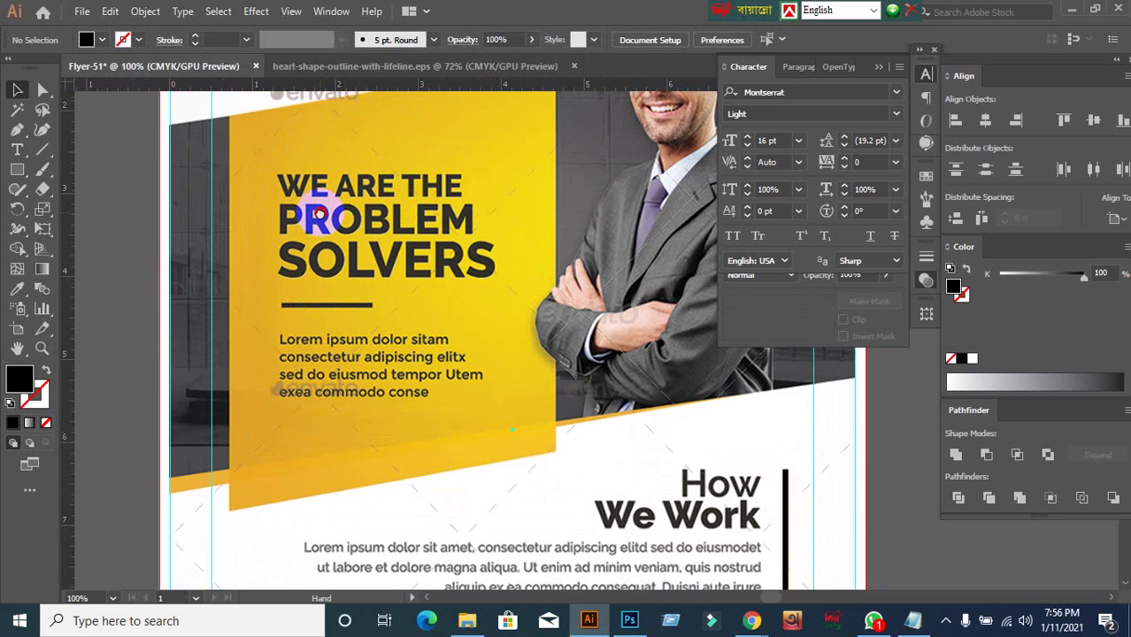
# - Start a new Type tool line above the PROBLEM SOLVERS headline, typing 'W'
pyautogui.click(16, 151)
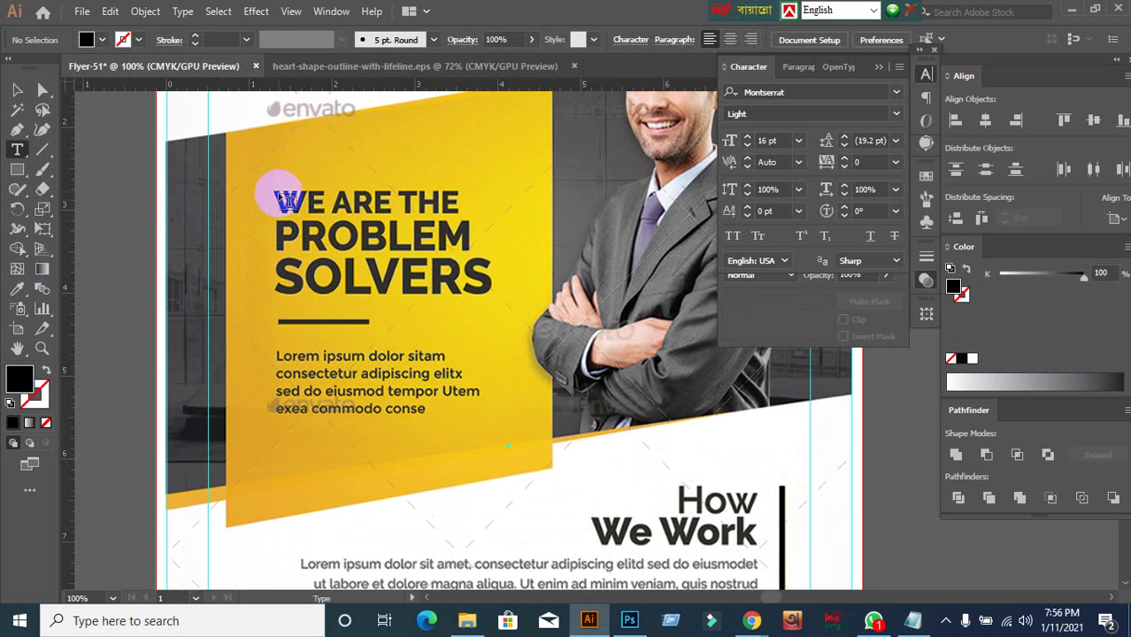
pyautogui.moveTo(281, 215); pyautogui.dragTo(289, 164)
pyautogui.click(280, 155)
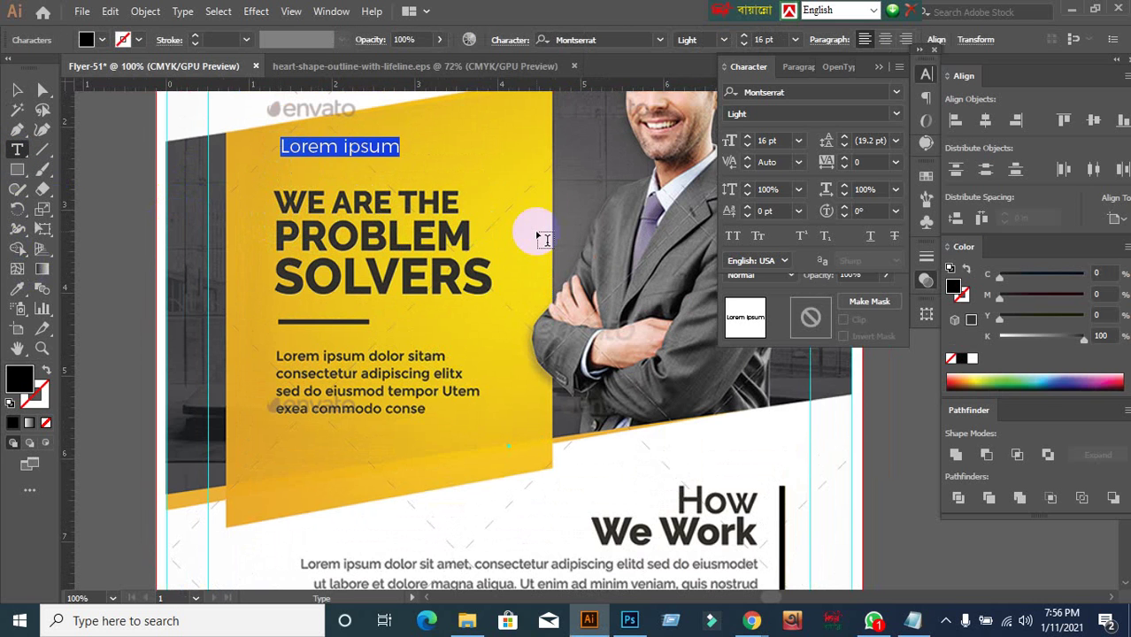
pyautogui.write('We are the')
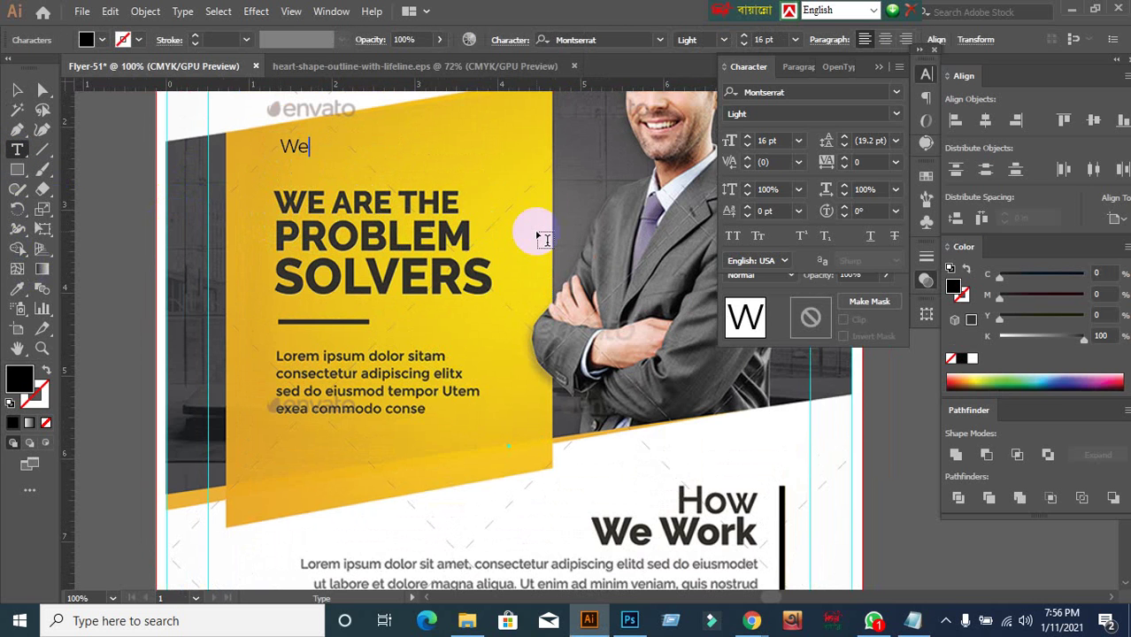
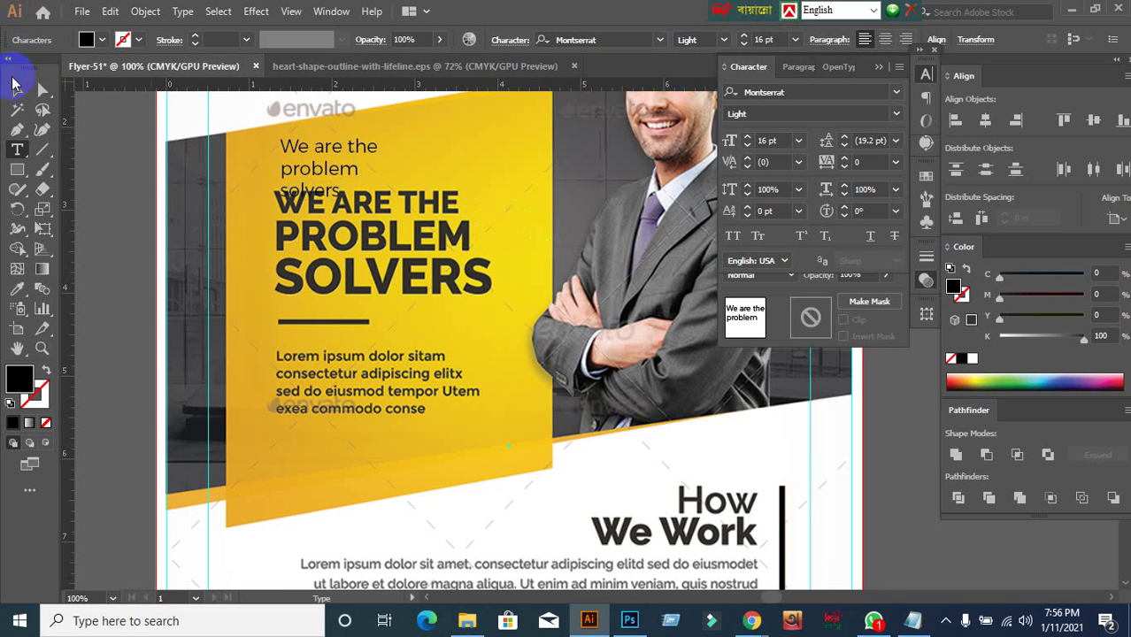
# - Set the small 'We are the problem solvers' text in Raleway Bold
pyautogui.click(17, 90)
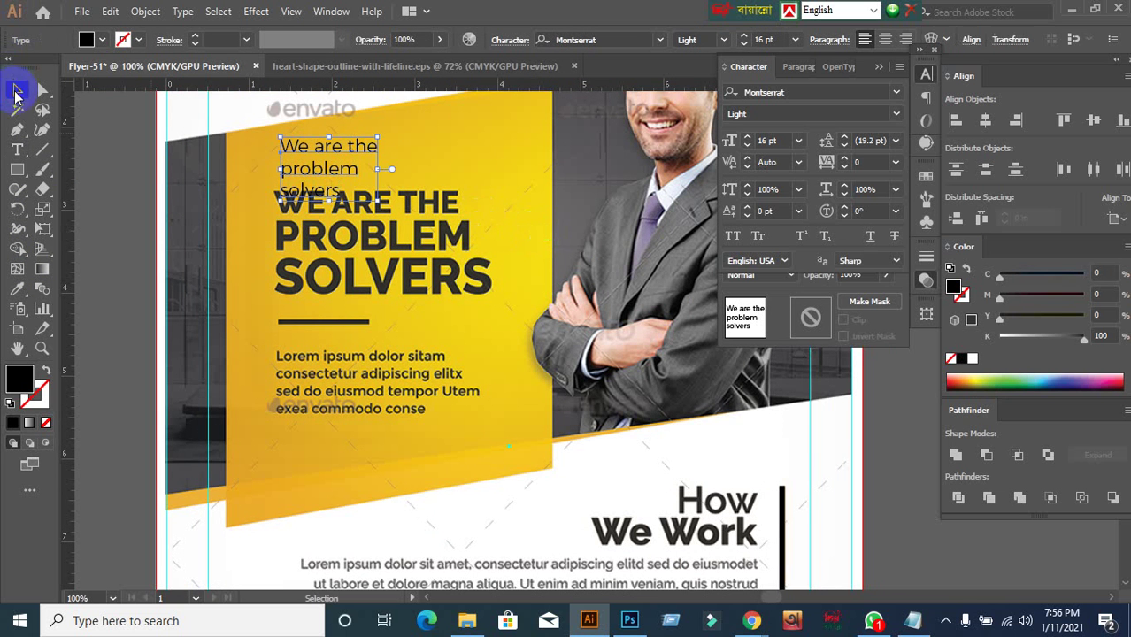
pyautogui.click(810, 91)
pyautogui.write('R')
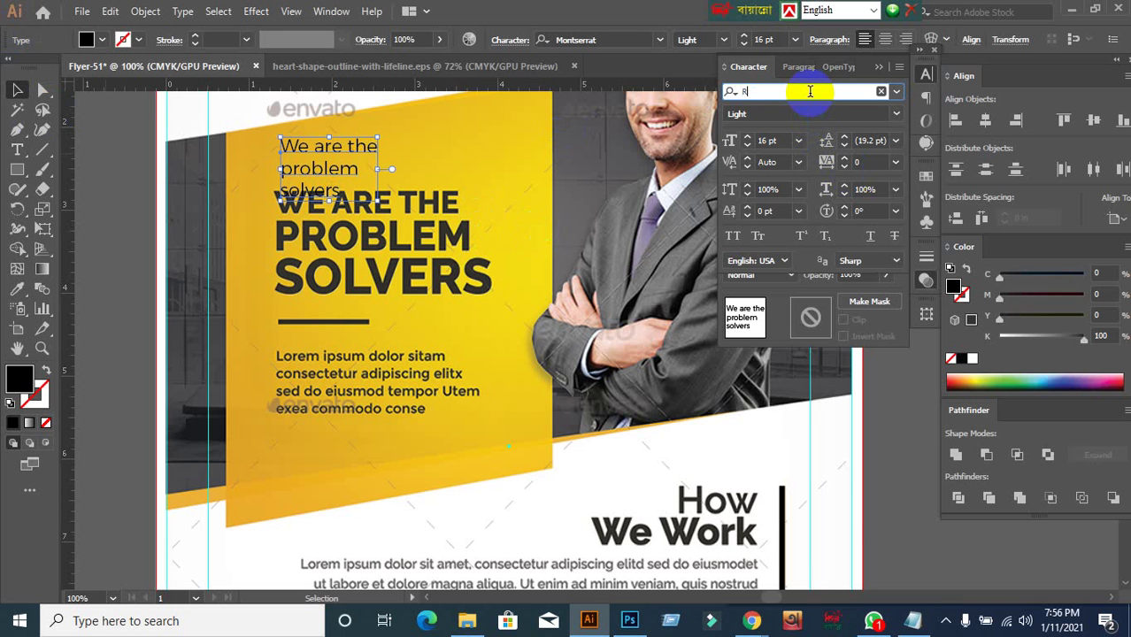
pyautogui.write('a')
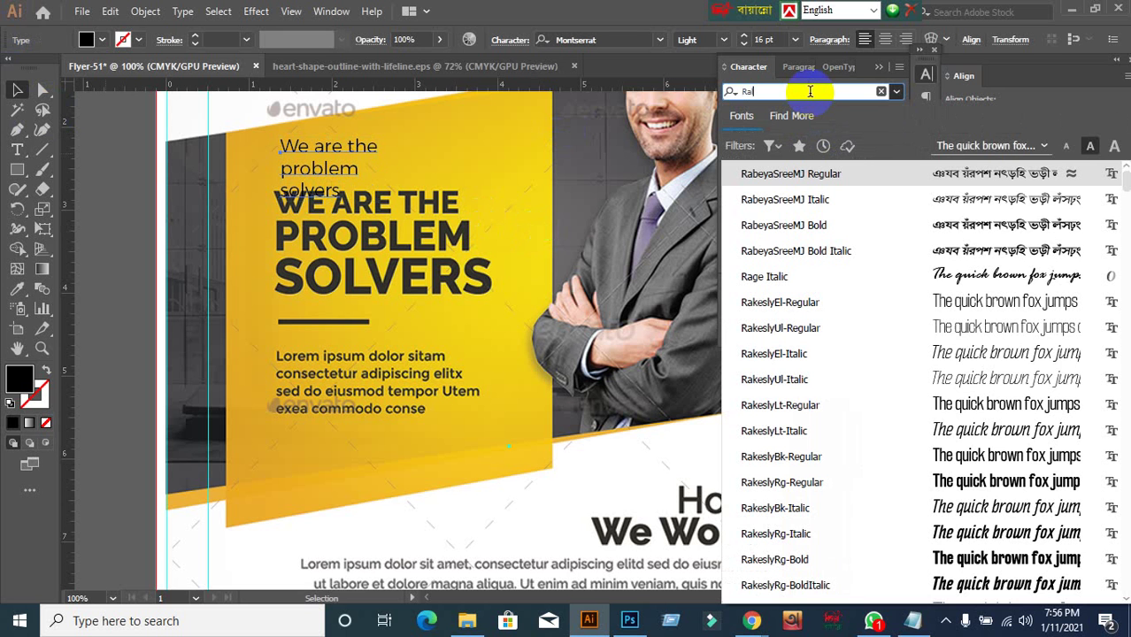
pyautogui.write('l')
pyautogui.click(788, 480)
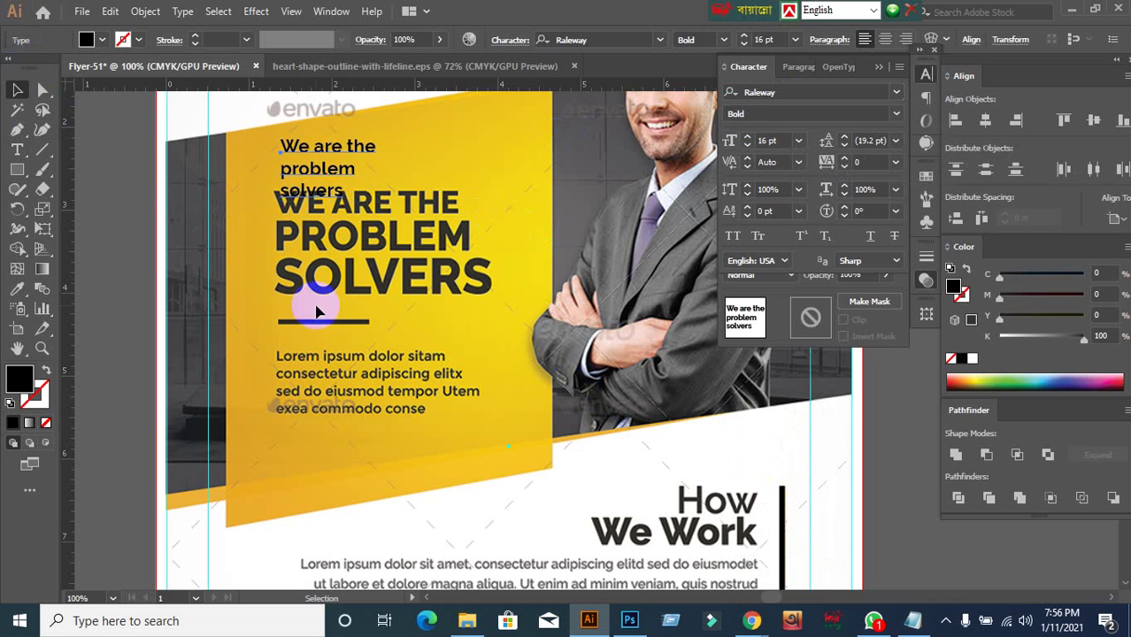
# - Fill the small text red and move it over the large black headline
pyautogui.moveTo(337, 162); pyautogui.dragTo(403, 146)
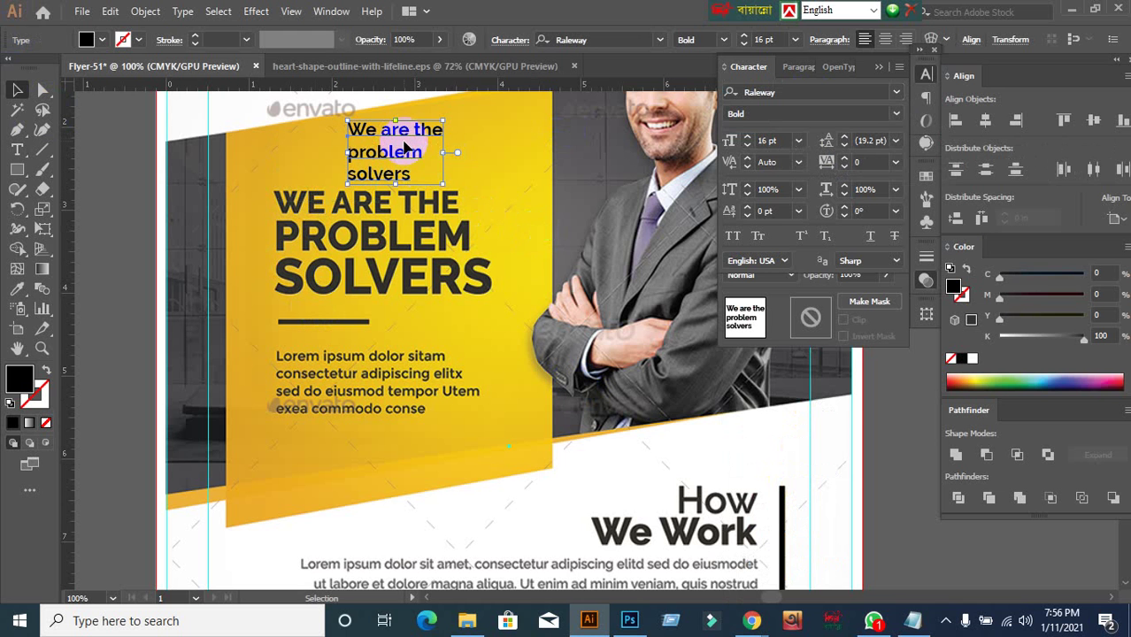
pyautogui.click(380, 181)
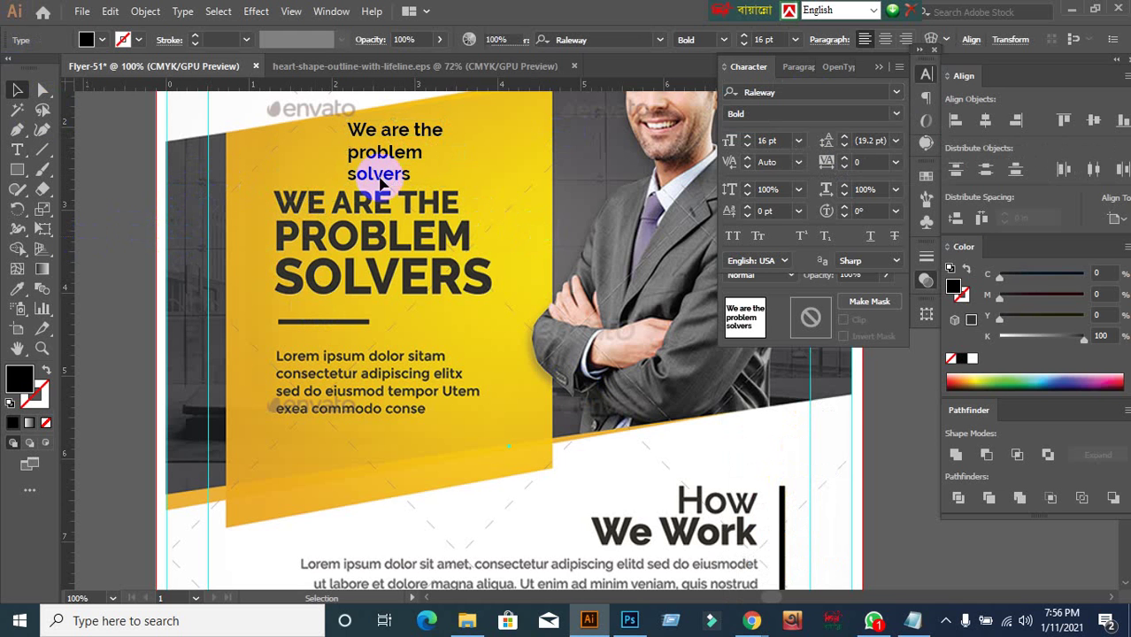
pyautogui.moveTo(380, 182); pyautogui.dragTo(313, 202)
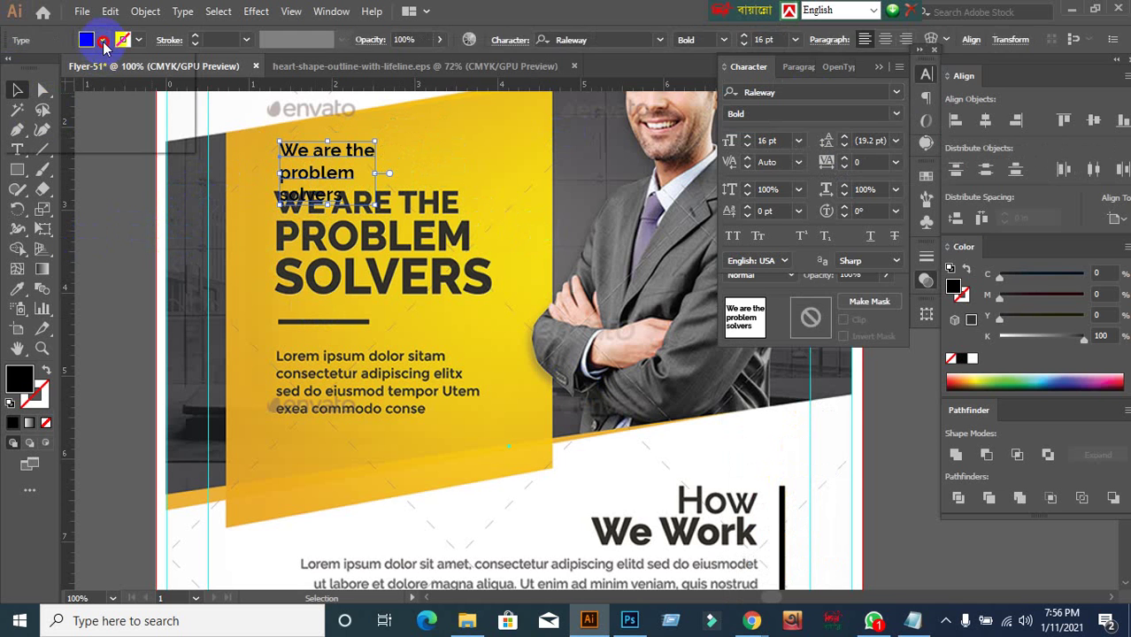
pyautogui.click(104, 41)
pyautogui.click(56, 68)
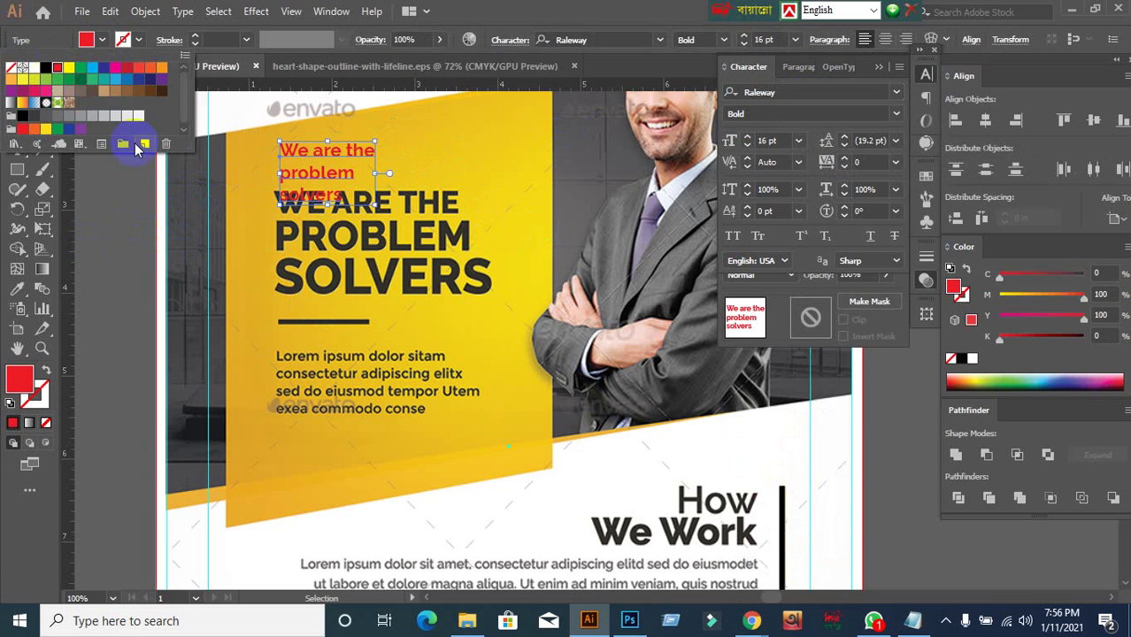
pyautogui.click(107, 256)
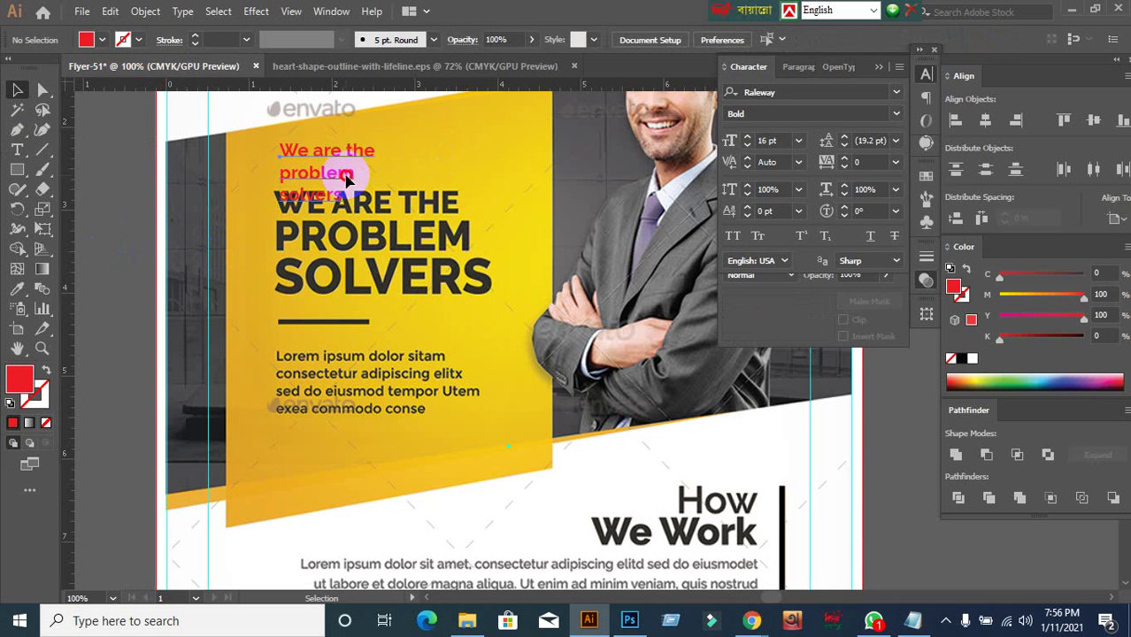
pyautogui.moveTo(347, 179); pyautogui.dragTo(342, 222)
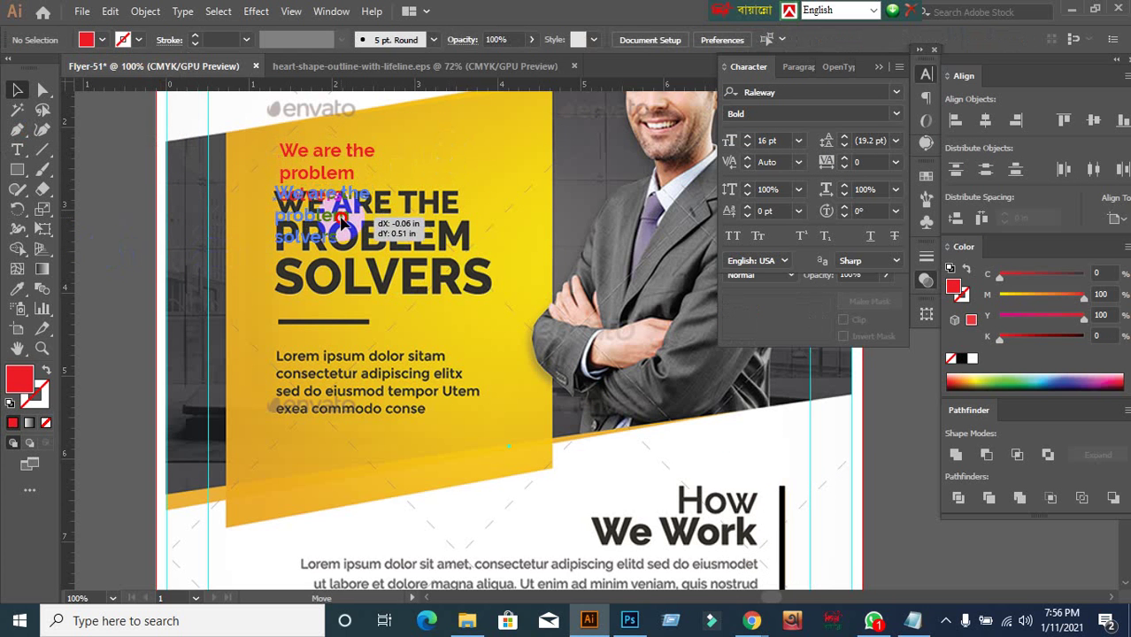
# - Switch the red text to the Raleway ExtraBold weight
pyautogui.click(898, 121)
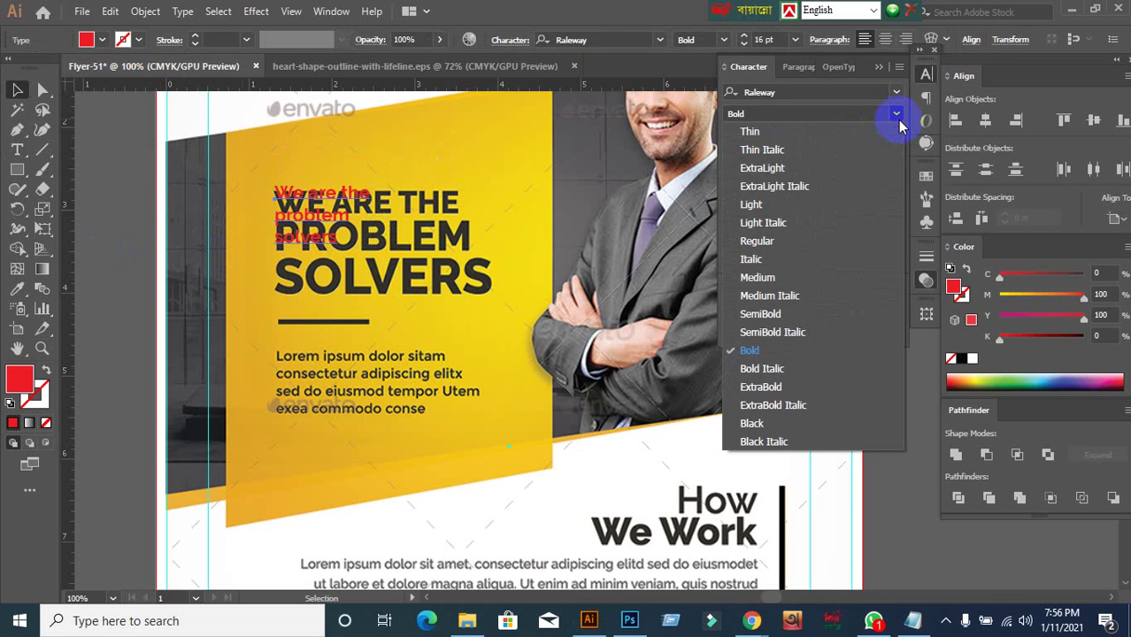
pyautogui.click(763, 387)
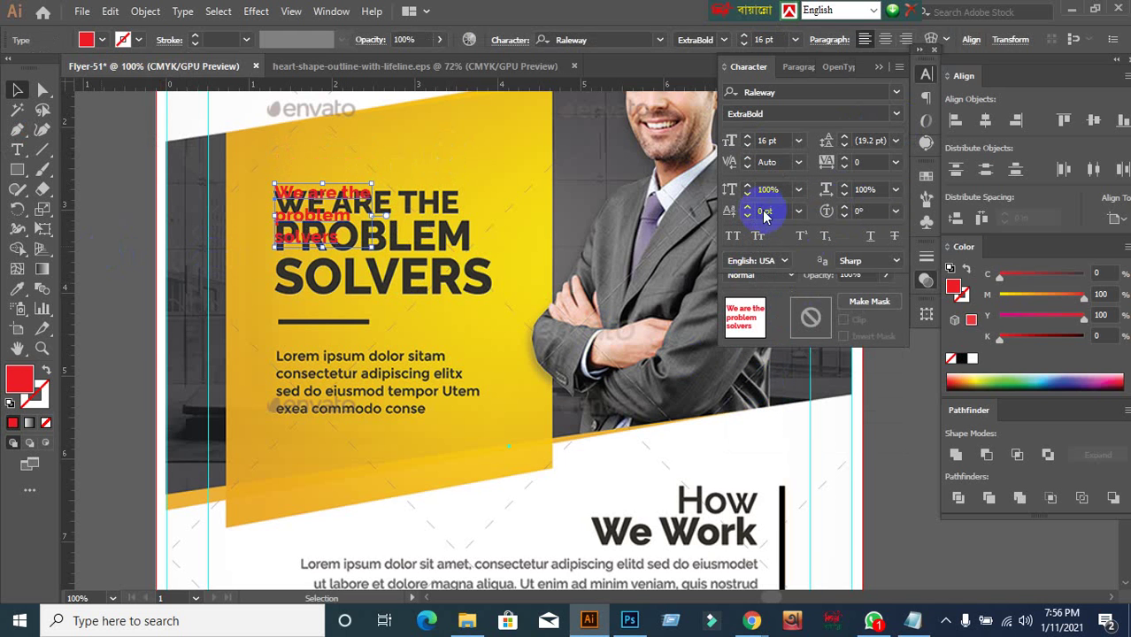
pyautogui.moveTo(330, 203)
pyautogui.mouseDown()
pyautogui.moveTo(341, 205)
pyautogui.moveTo(330, 204)
pyautogui.mouseUp()
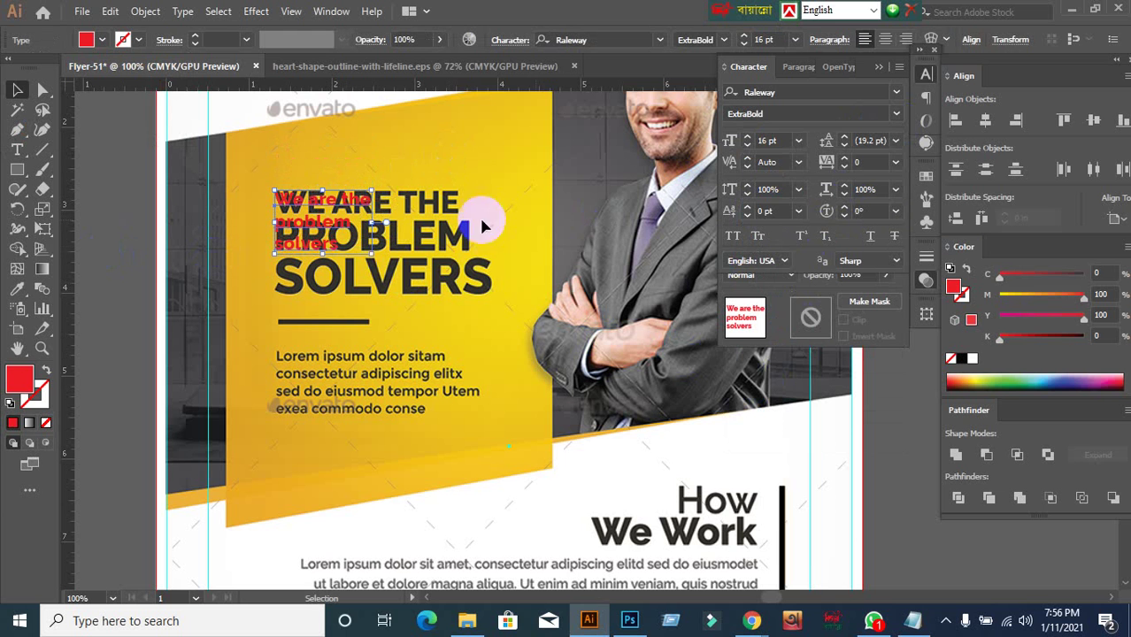
pyautogui.scroll(3, 783, 142)
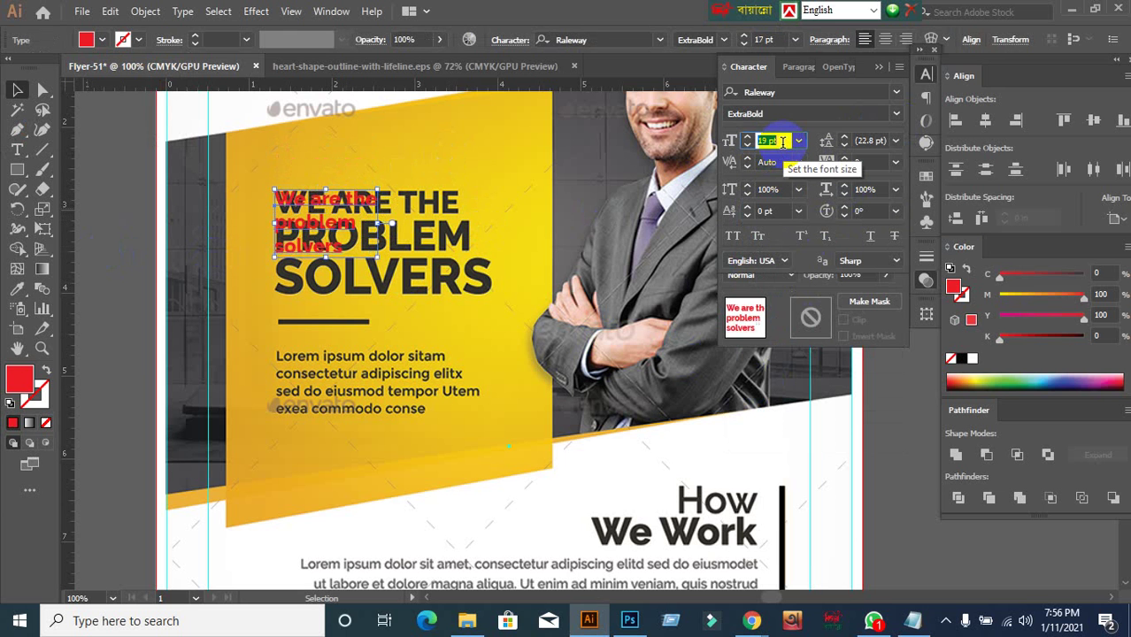
pyautogui.scroll(4, 782, 142)
pyautogui.scroll(5, 783, 142)
pyautogui.scroll(5, 783, 142)
pyautogui.scroll(-2, 783, 142)
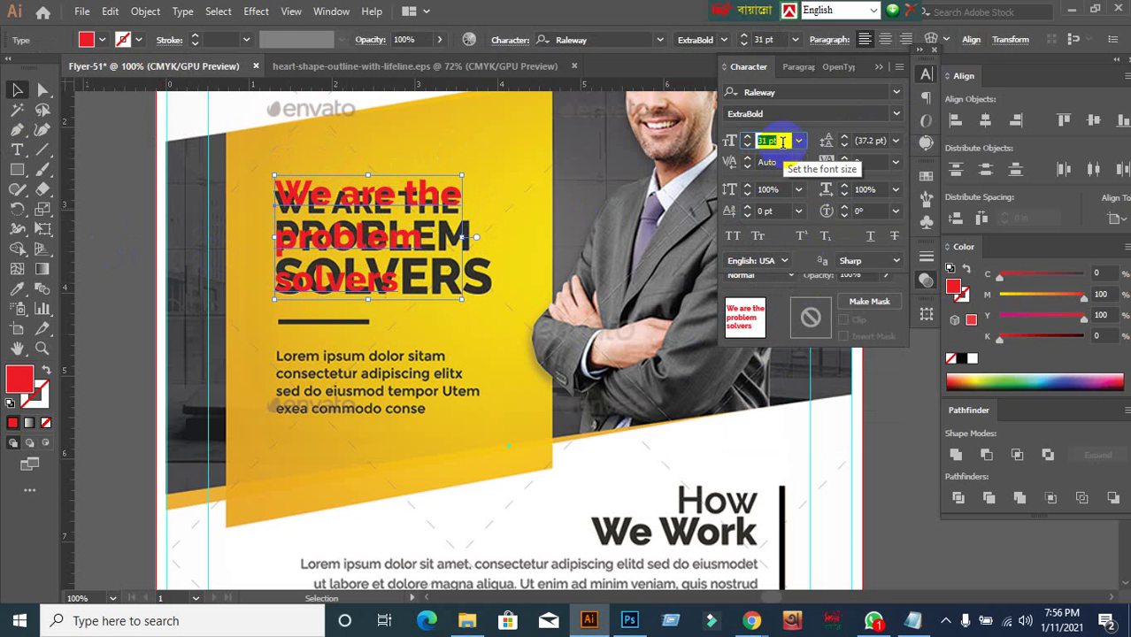
pyautogui.scroll(-2, 783, 142)
pyautogui.scroll(1, 782, 142)
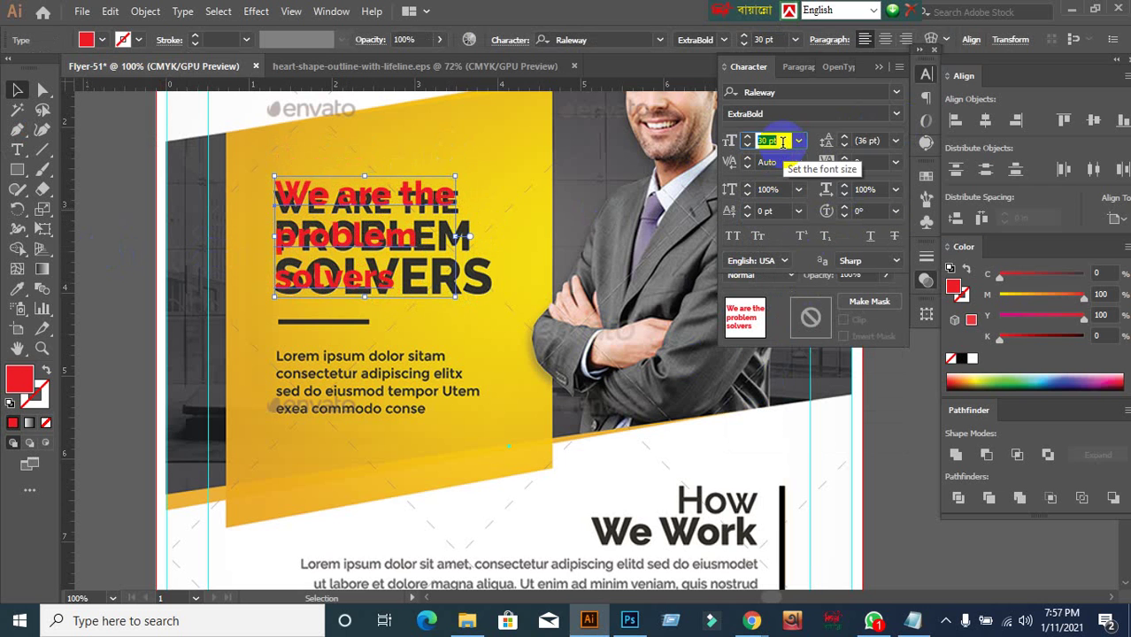
pyautogui.scroll(-2, 885, 138)
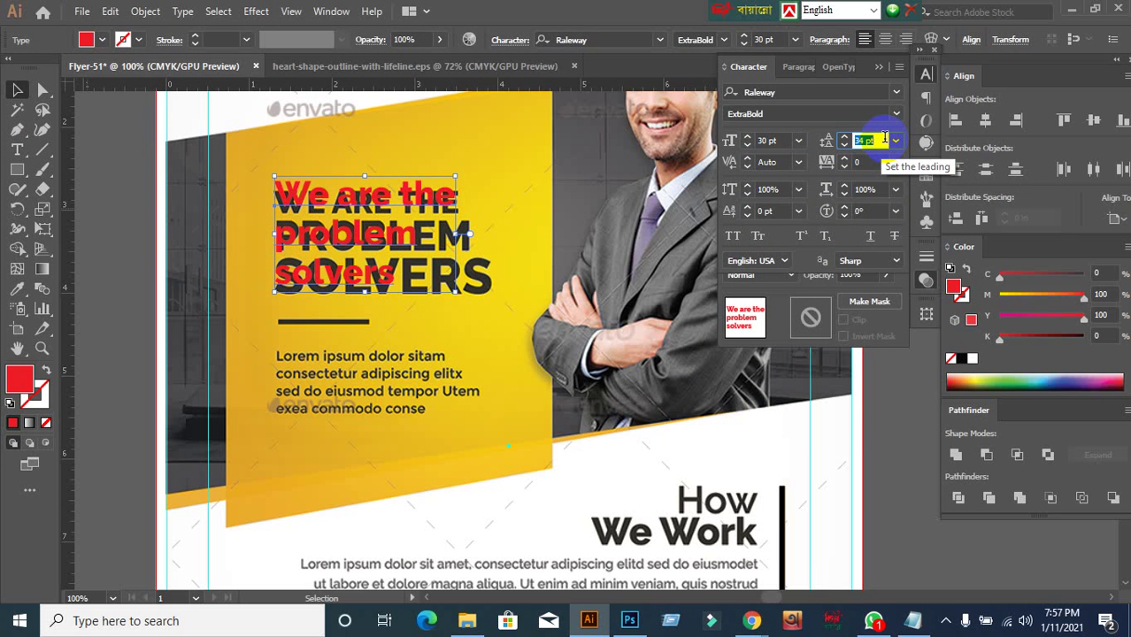
pyautogui.scroll(-3, 884, 138)
pyautogui.scroll(-1, 884, 138)
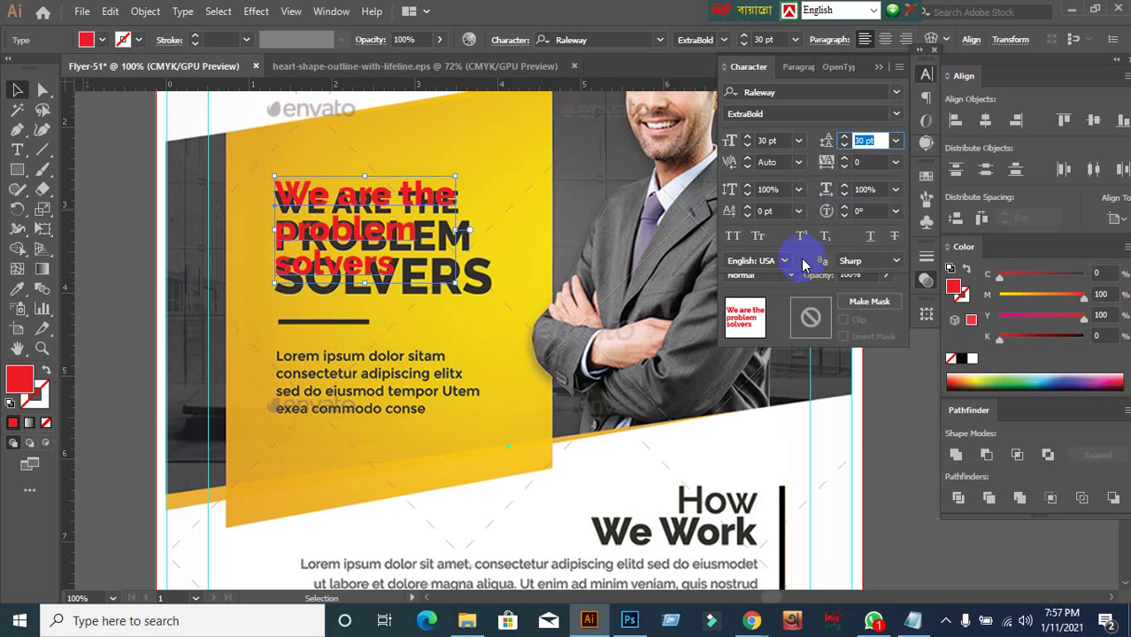
# - Make the red text All Caps, leaving its horizontal and vertical scale unchanged
pyautogui.click(733, 236)
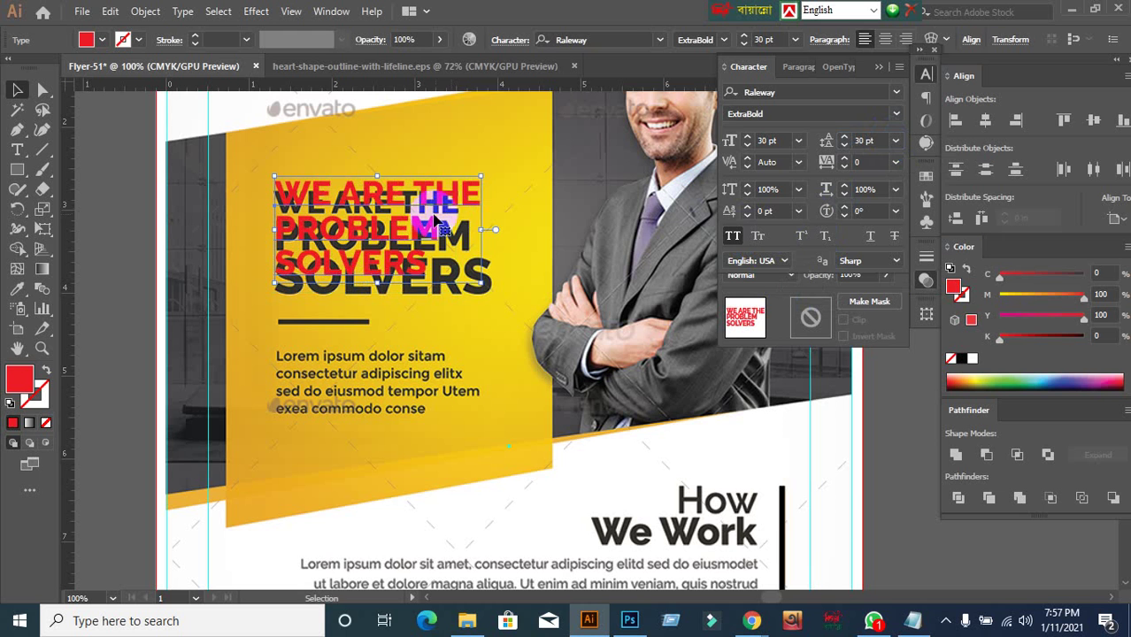
pyautogui.moveTo(404, 229); pyautogui.dragTo(405, 239)
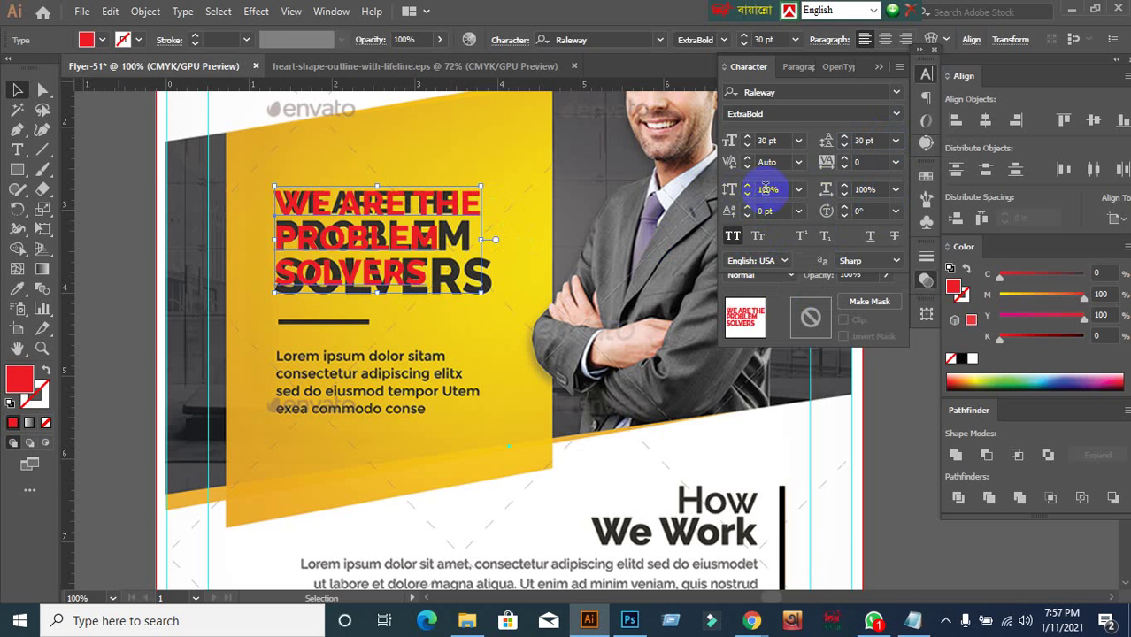
pyautogui.moveTo(782, 189); pyautogui.dragTo(722, 197)
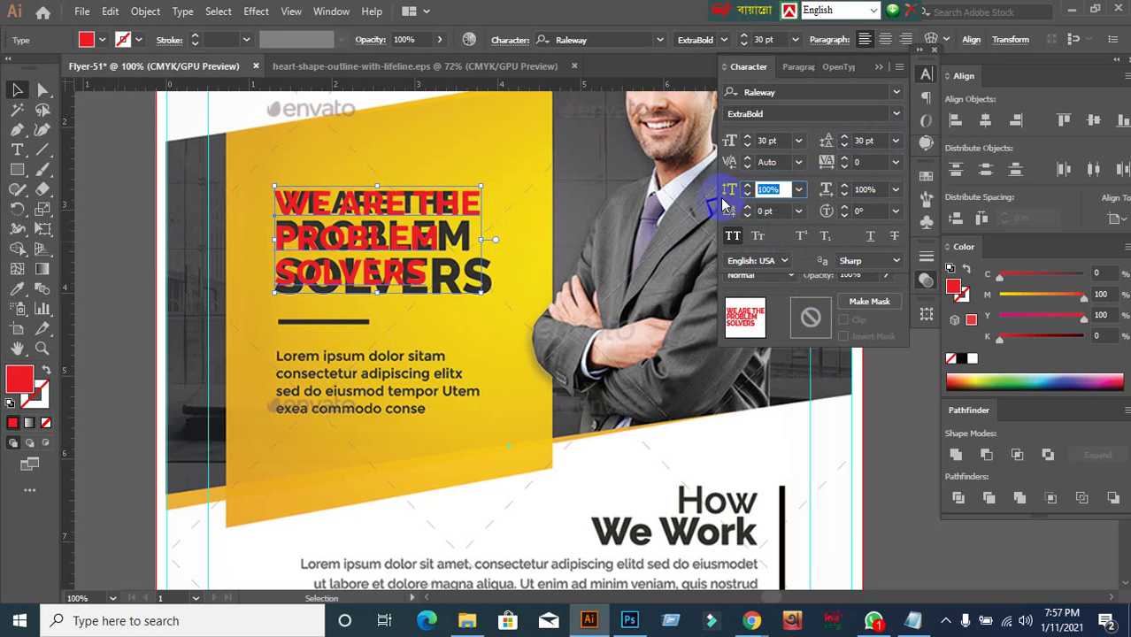
pyautogui.click(773, 196)
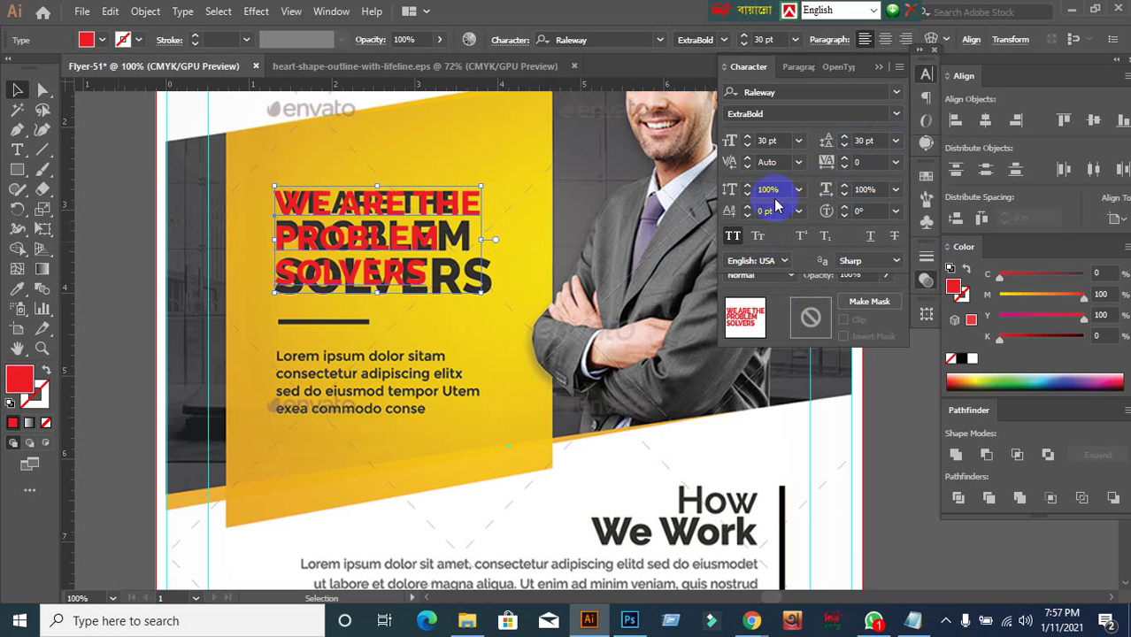
pyautogui.click(873, 189)
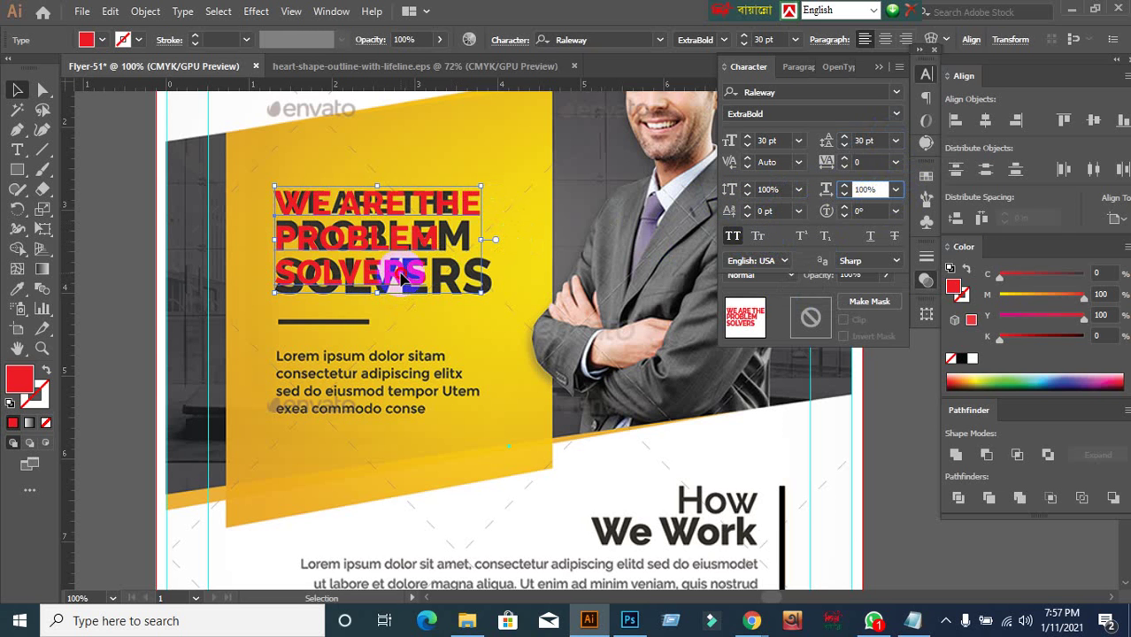
pyautogui.click(407, 257)
# - Enlarge the red text to 36 pt and lay it over the black headline
pyautogui.press('Up')
pyautogui.press('Up')
pyautogui.press('Up')
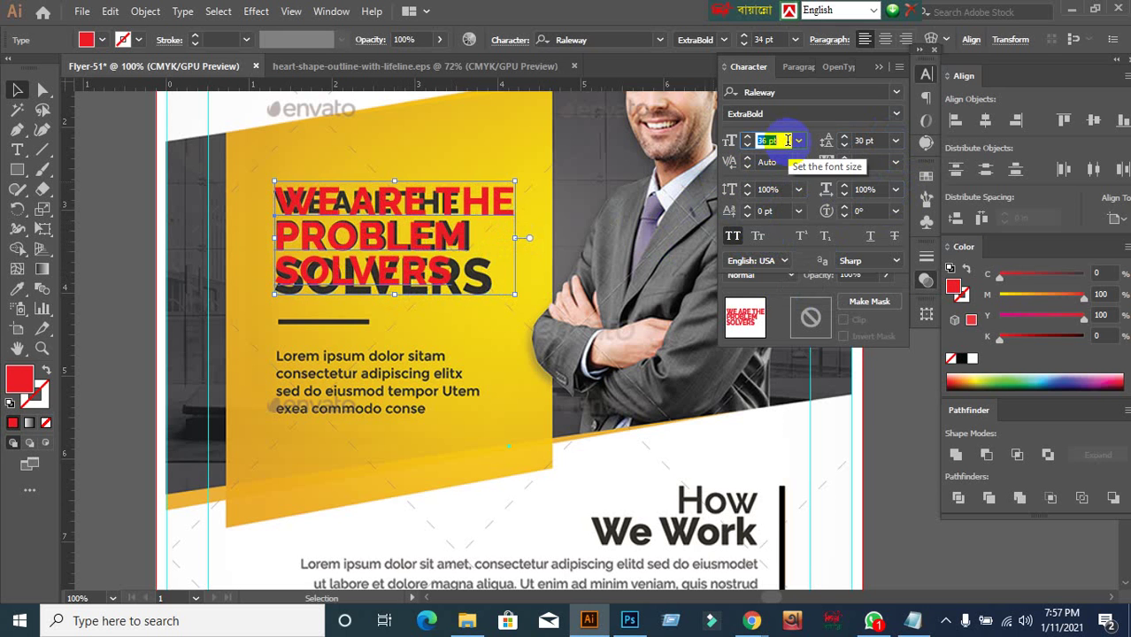
pyautogui.press('Up')
pyautogui.press('Up')
pyautogui.moveTo(438, 258)
pyautogui.mouseDown()
pyautogui.moveTo(427, 363)
pyautogui.moveTo(418, 285)
pyautogui.moveTo(372, 257)
pyautogui.mouseUp()
pyautogui.press('a')
pyautogui.click(387, 336)
# - Shrink the 'WE ARE THE' line and realign the red headline over the dark heading
pyautogui.doubleClick(334, 234)
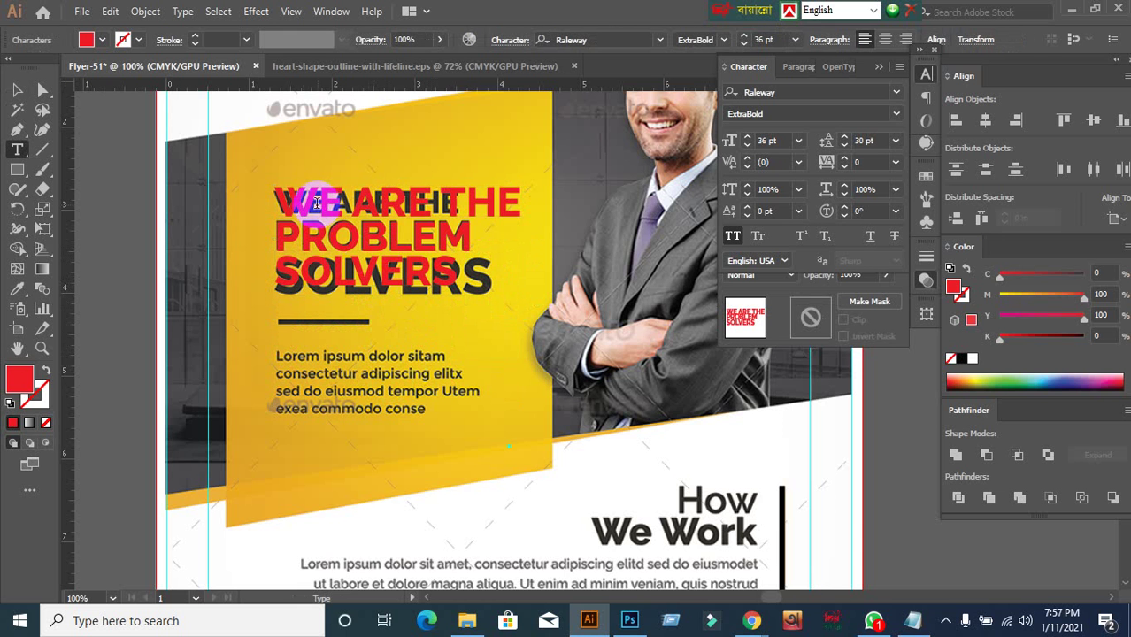
pyautogui.moveTo(276, 195); pyautogui.dragTo(522, 197)
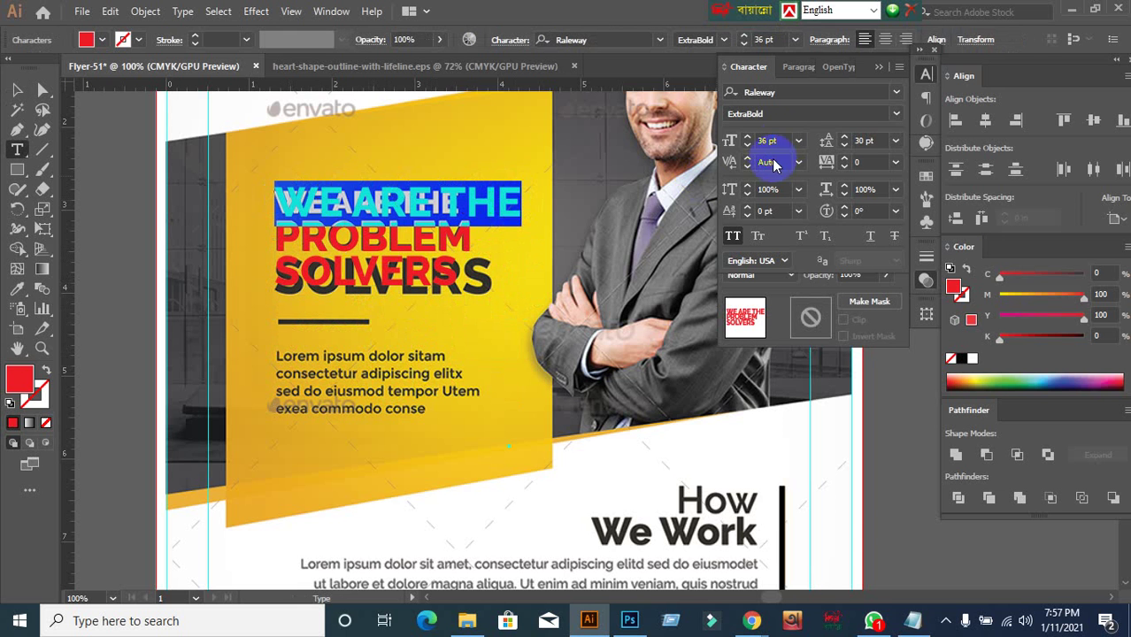
pyautogui.press('Down')
pyautogui.press('Down')
pyautogui.press('Down')
pyautogui.press('Down')
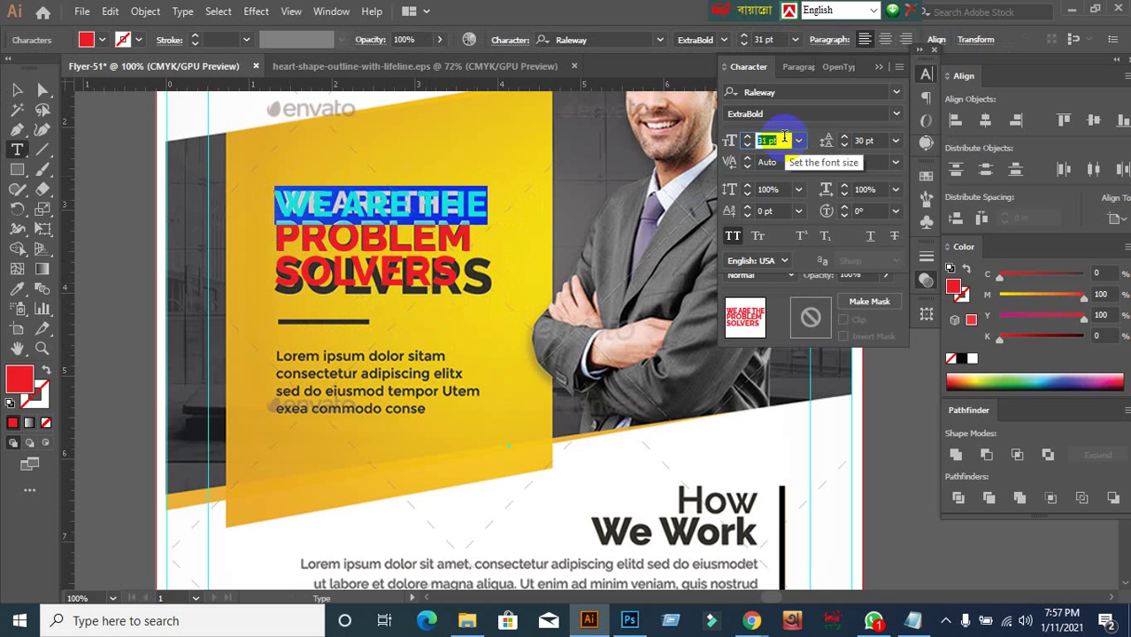
pyautogui.press('Down')
pyautogui.press('Down')
pyautogui.press('Down')
pyautogui.press('Down')
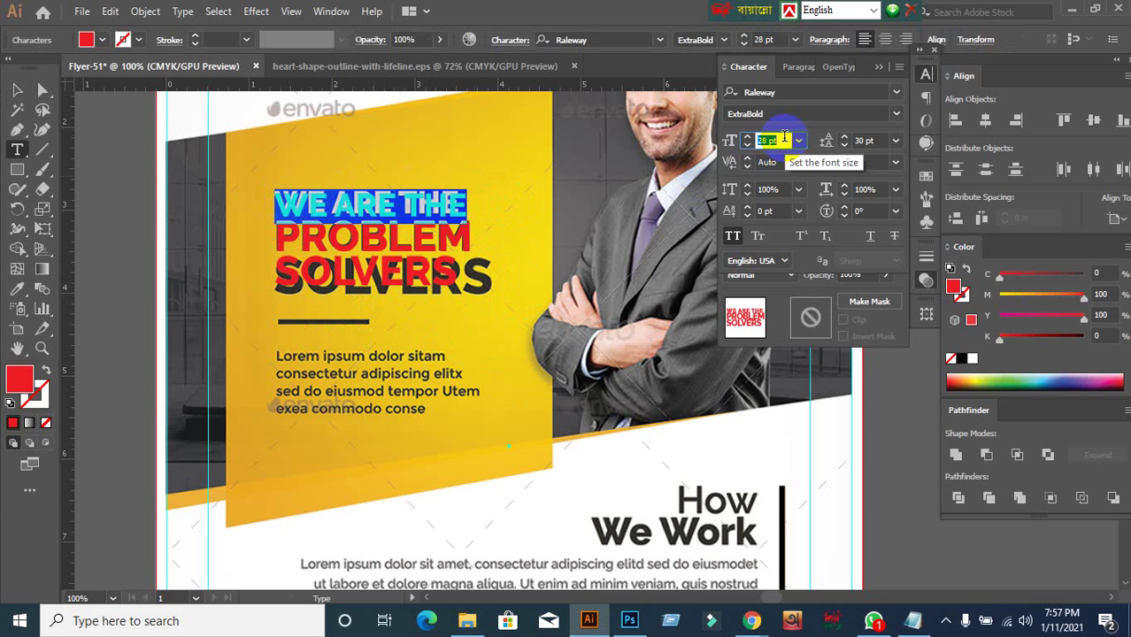
pyautogui.click(17, 89)
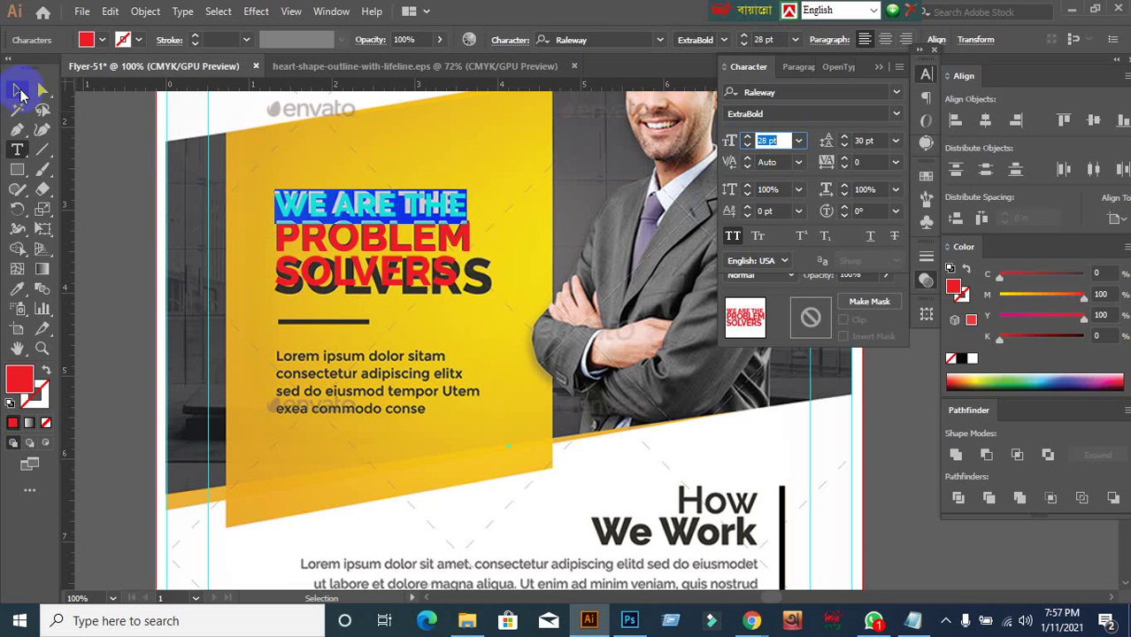
pyautogui.moveTo(450, 255); pyautogui.dragTo(479, 345)
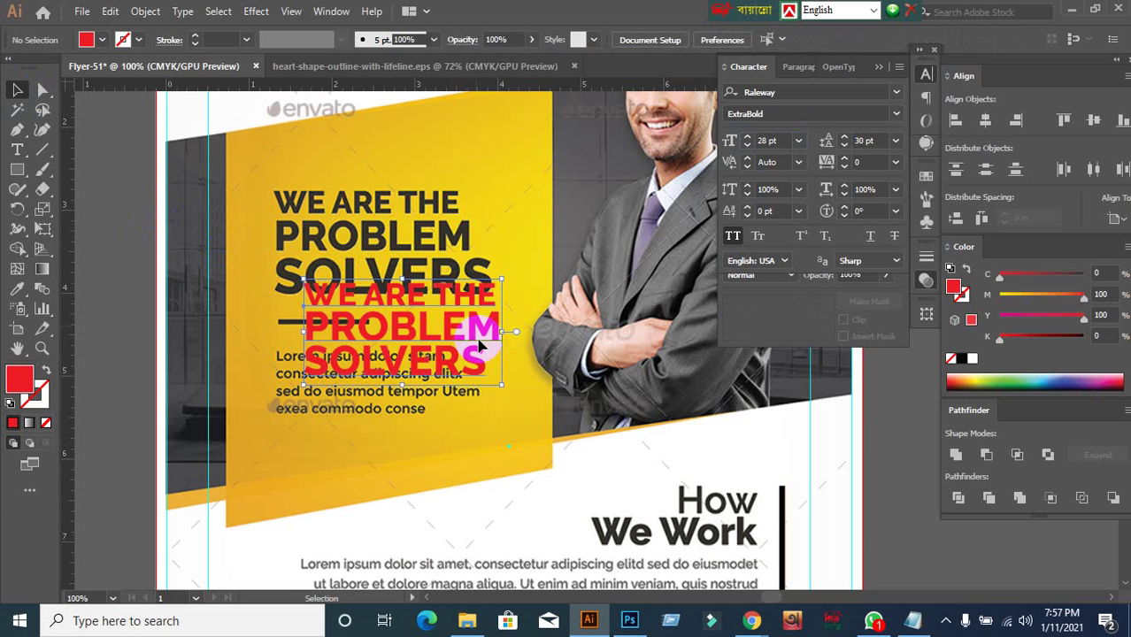
pyautogui.moveTo(509, 383); pyautogui.dragTo(478, 380)
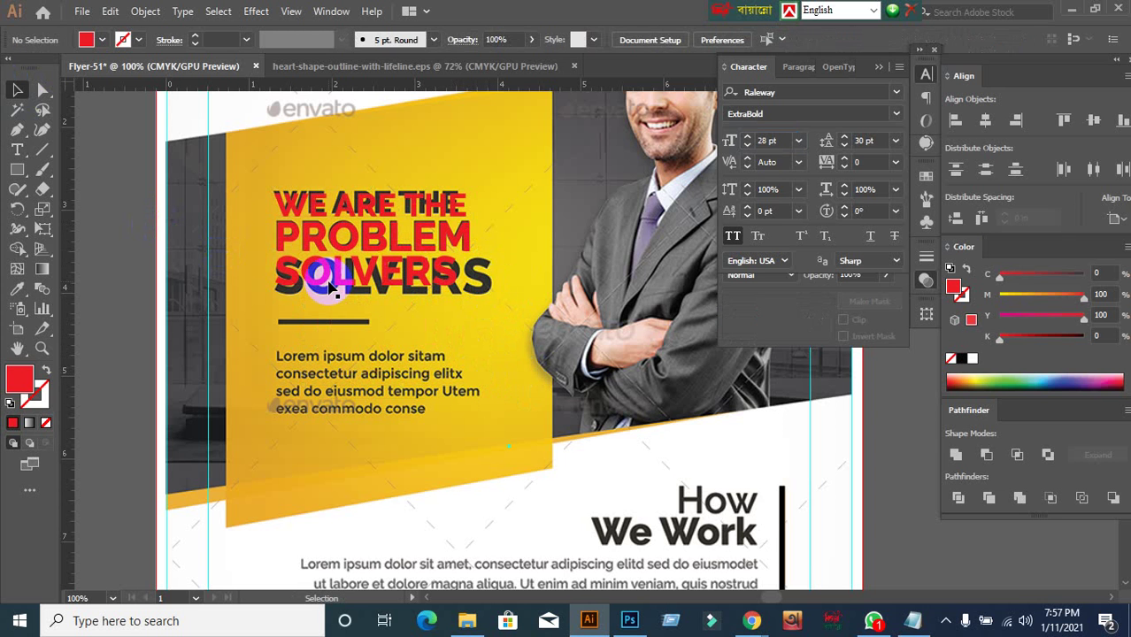
pyautogui.moveTo(478, 380)
pyautogui.mouseDown()
pyautogui.moveTo(309, 292)
pyautogui.moveTo(518, 278)
pyautogui.mouseUp()
# - Set the word SOLVERS to 41 pt with 33 pt leading
pyautogui.doubleClick(281, 266)
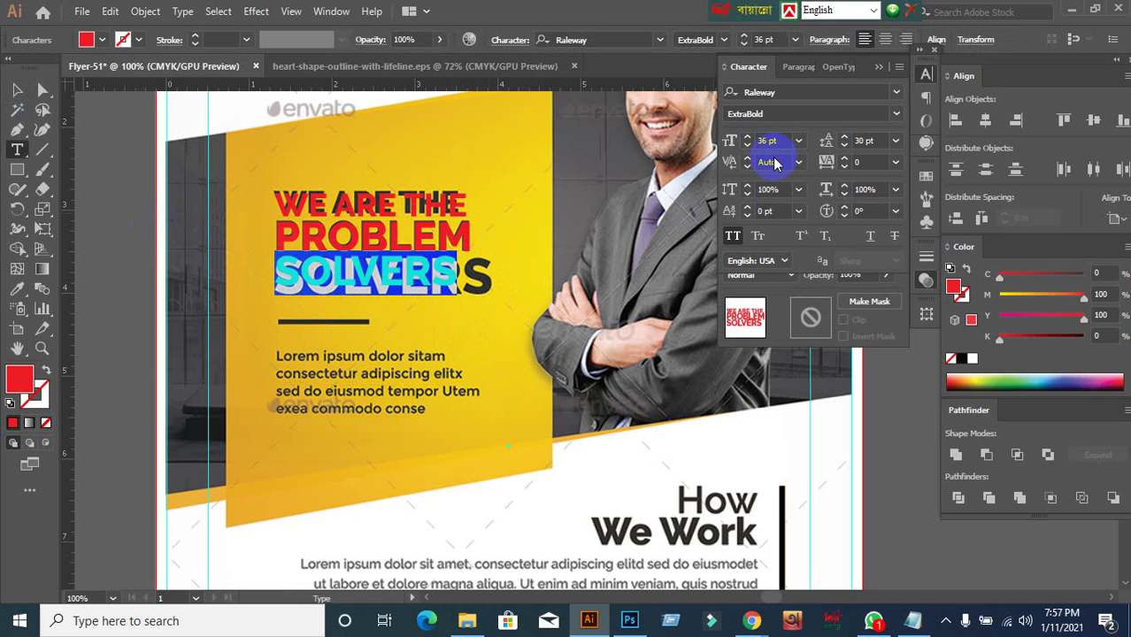
pyautogui.scroll(2, 785, 142)
pyautogui.scroll(2, 785, 142)
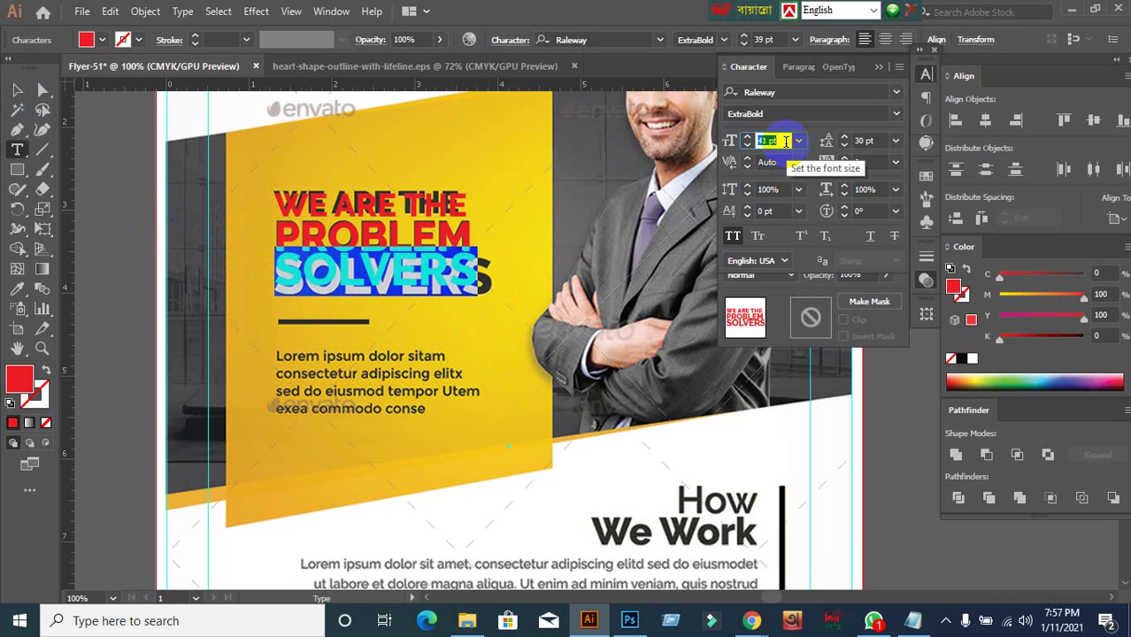
pyautogui.scroll(1, 785, 141)
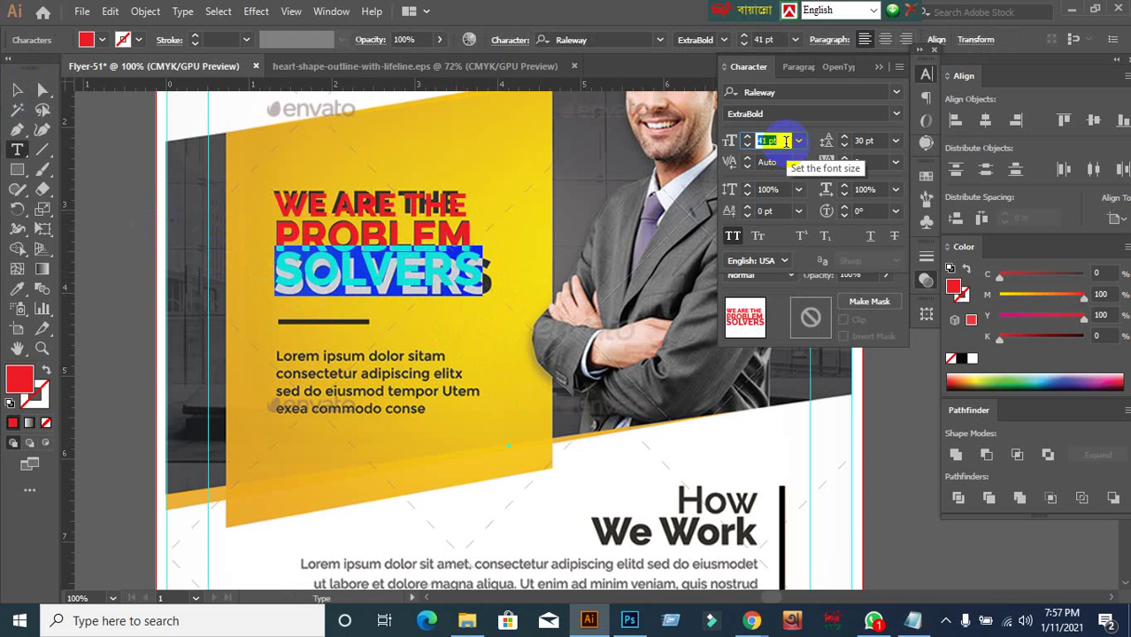
pyautogui.click(879, 140)
pyautogui.scroll(1, 879, 140)
pyautogui.scroll(2, 879, 140)
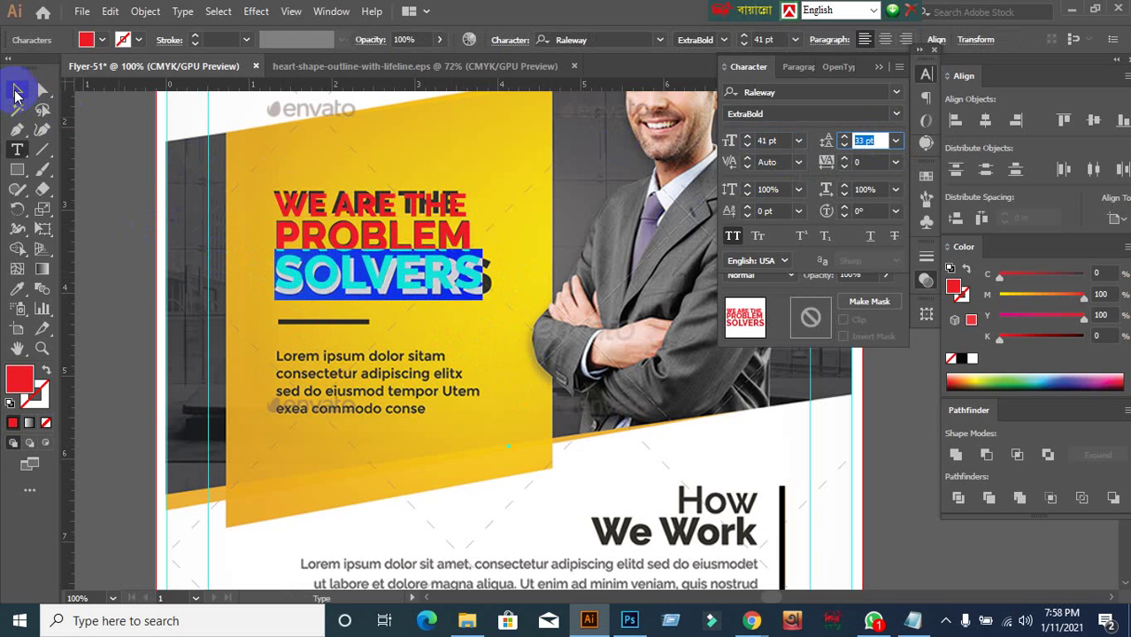
pyautogui.click(17, 89)
pyautogui.click(122, 272)
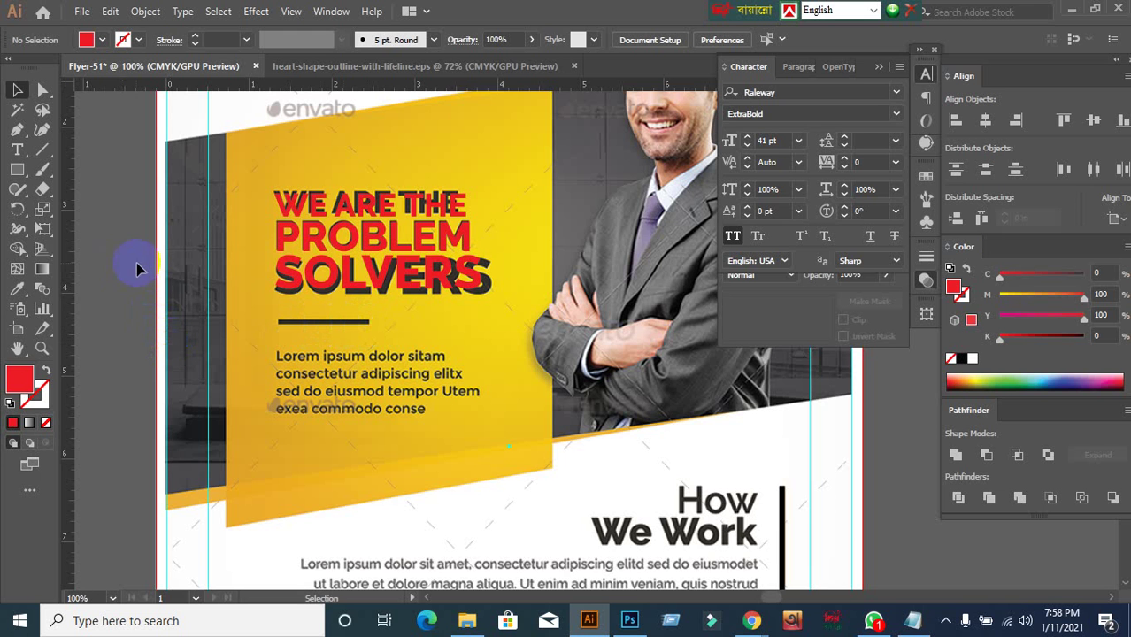
# - Draw a red rectangle bar over the black rule beneath the headline
pyautogui.click(19, 171)
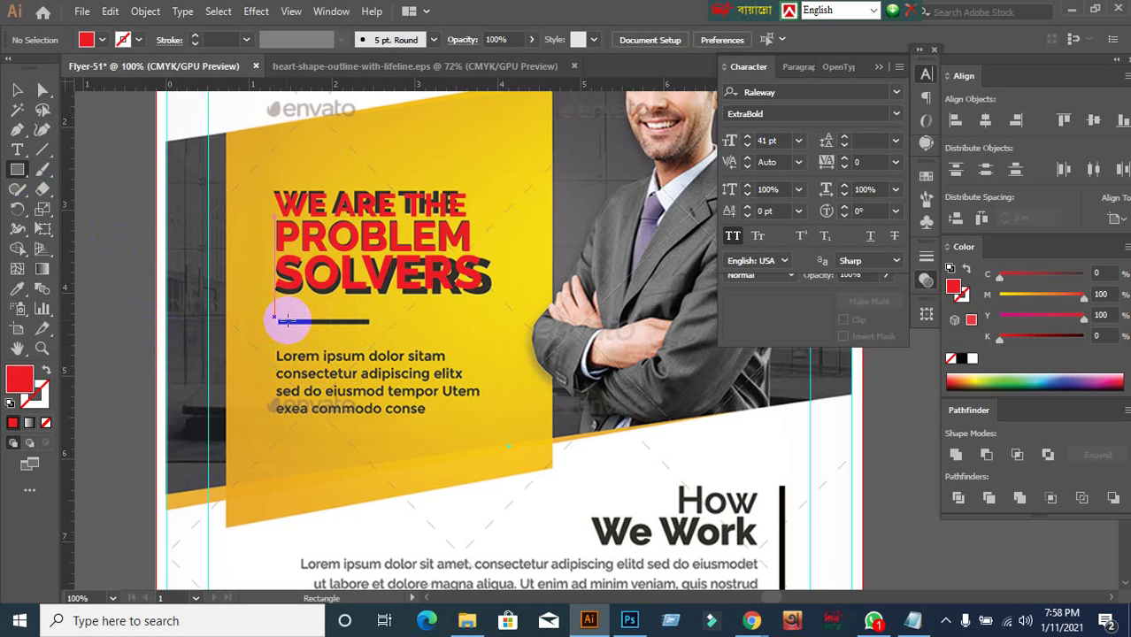
pyautogui.moveTo(276, 320); pyautogui.dragTo(374, 327)
pyautogui.click(17, 90)
pyautogui.scroll(-2, 275, 352)
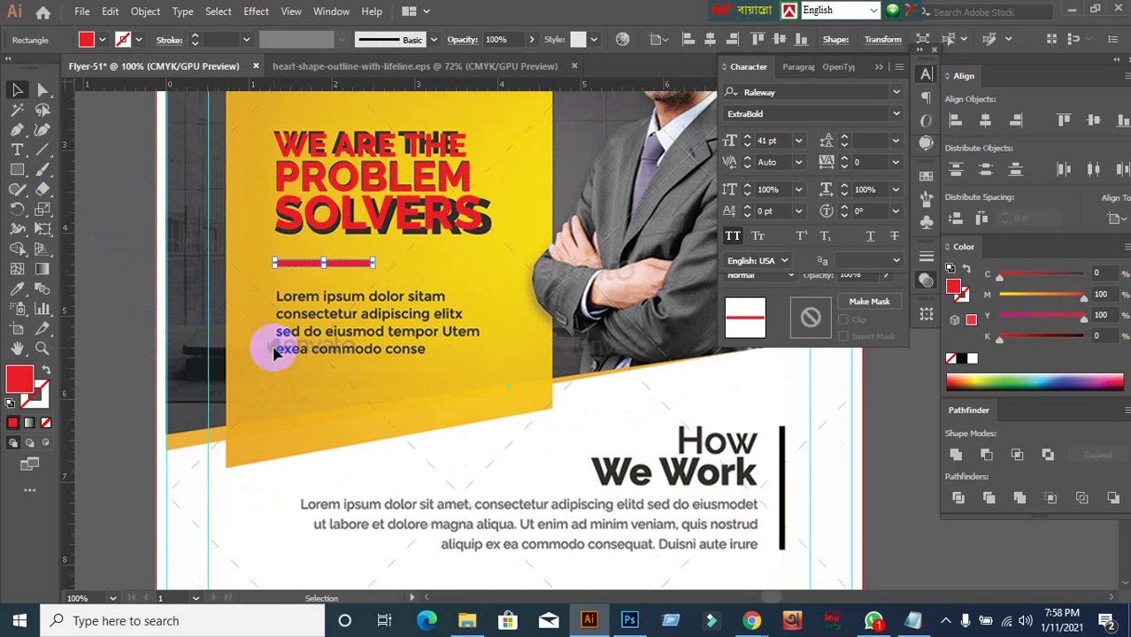
pyautogui.click(320, 373)
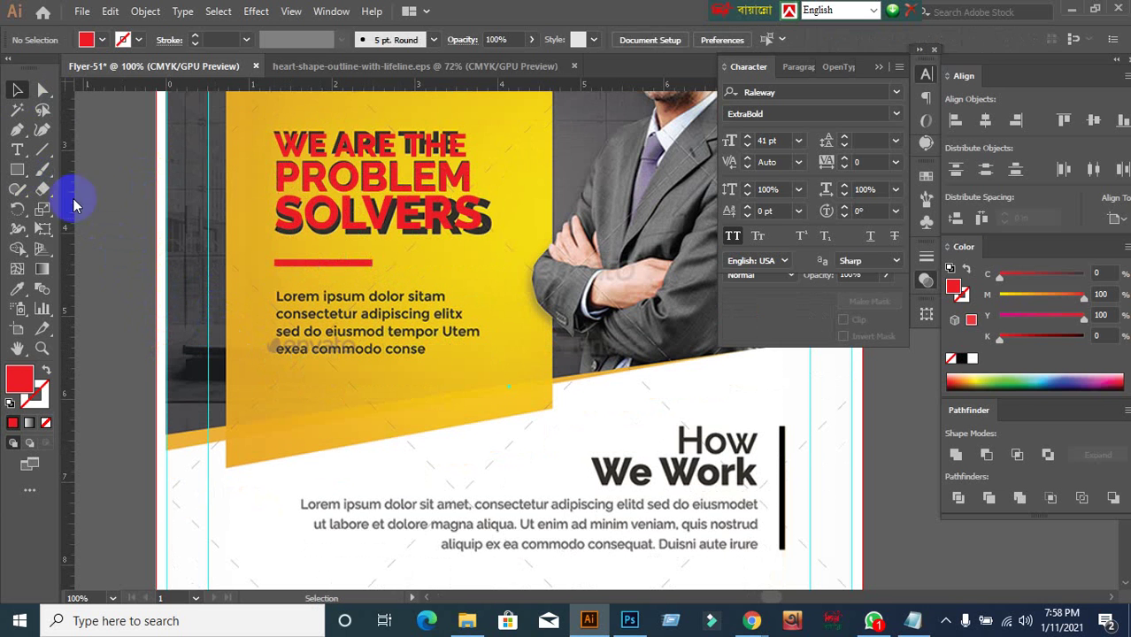
# - Add a new 8 pt text box over the Lorem paragraph
pyautogui.click(17, 150)
pyautogui.click(279, 299)
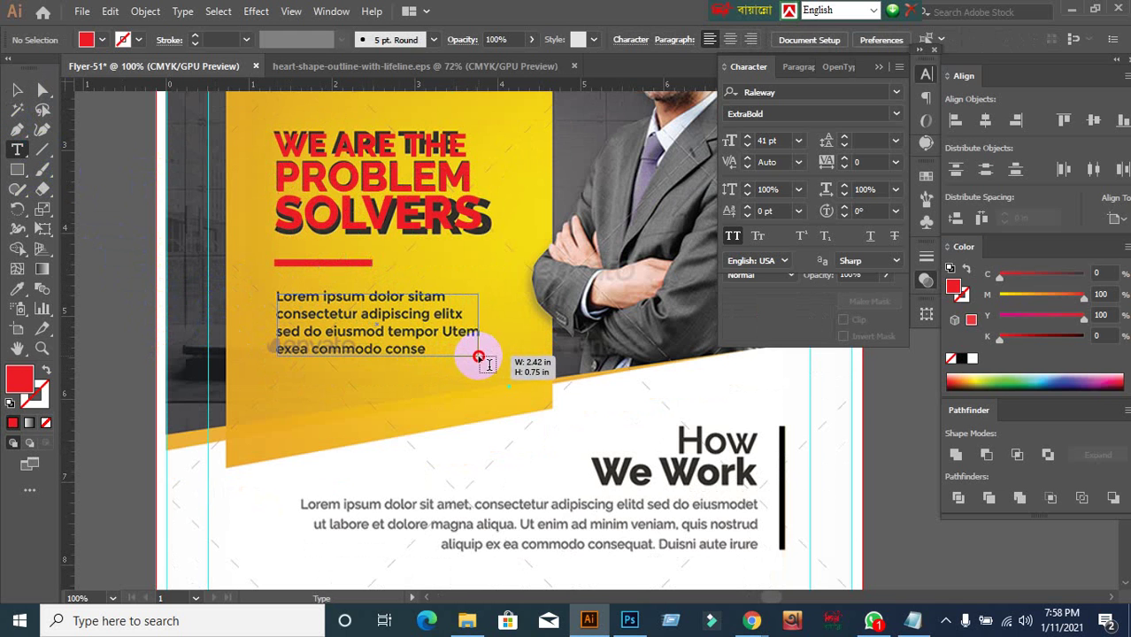
pyautogui.moveTo(285, 303); pyautogui.dragTo(478, 354)
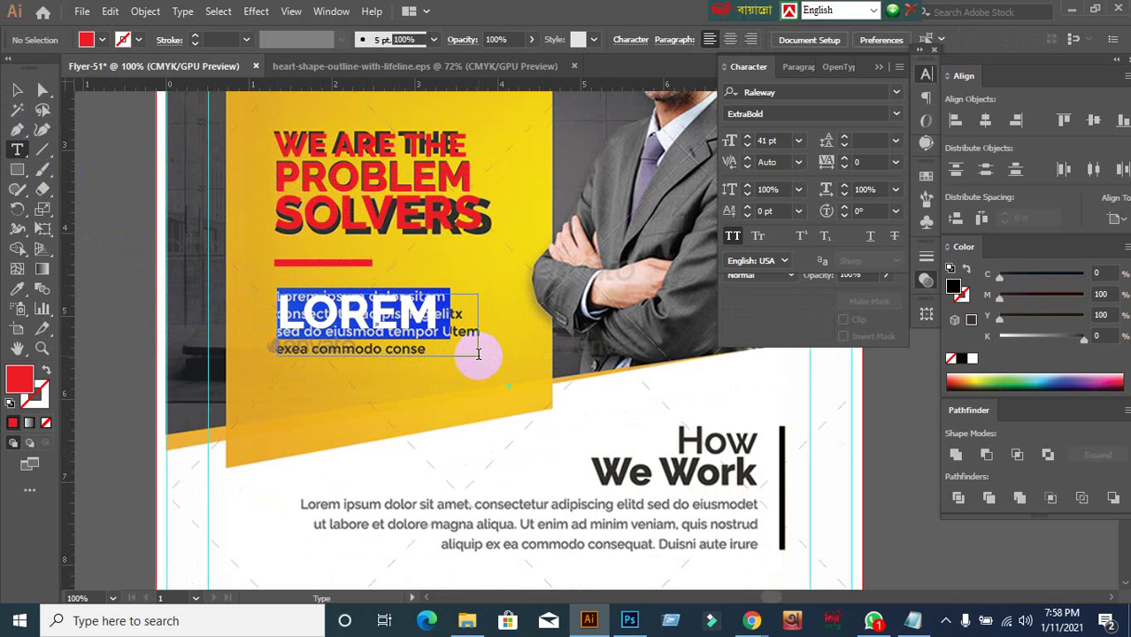
pyautogui.click(777, 143)
pyautogui.write('8')
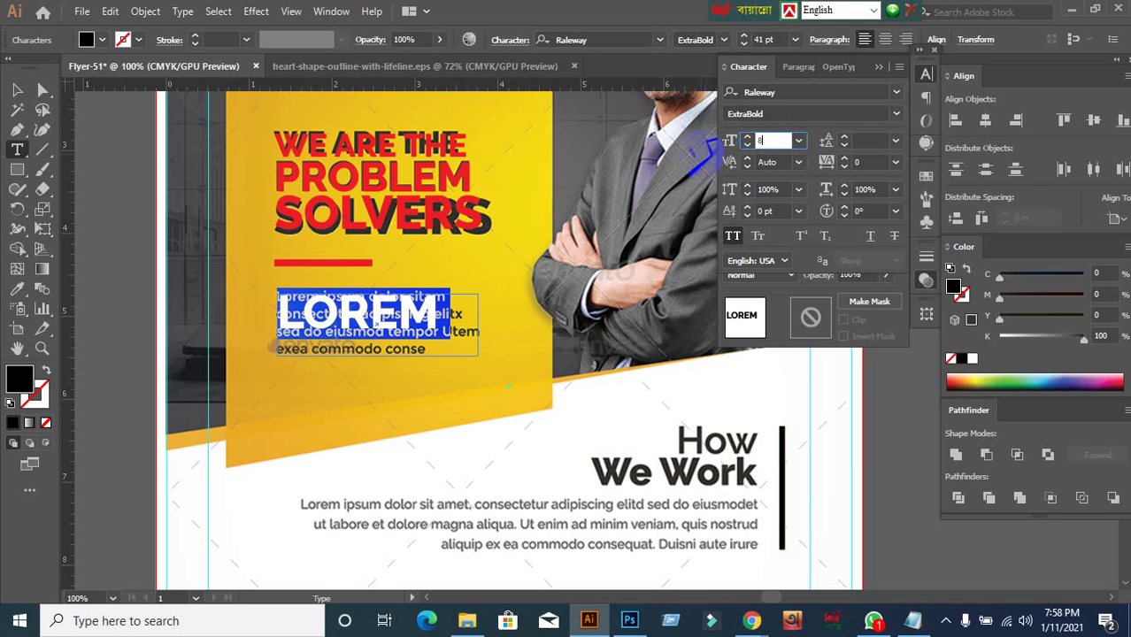
pyautogui.press('Return')
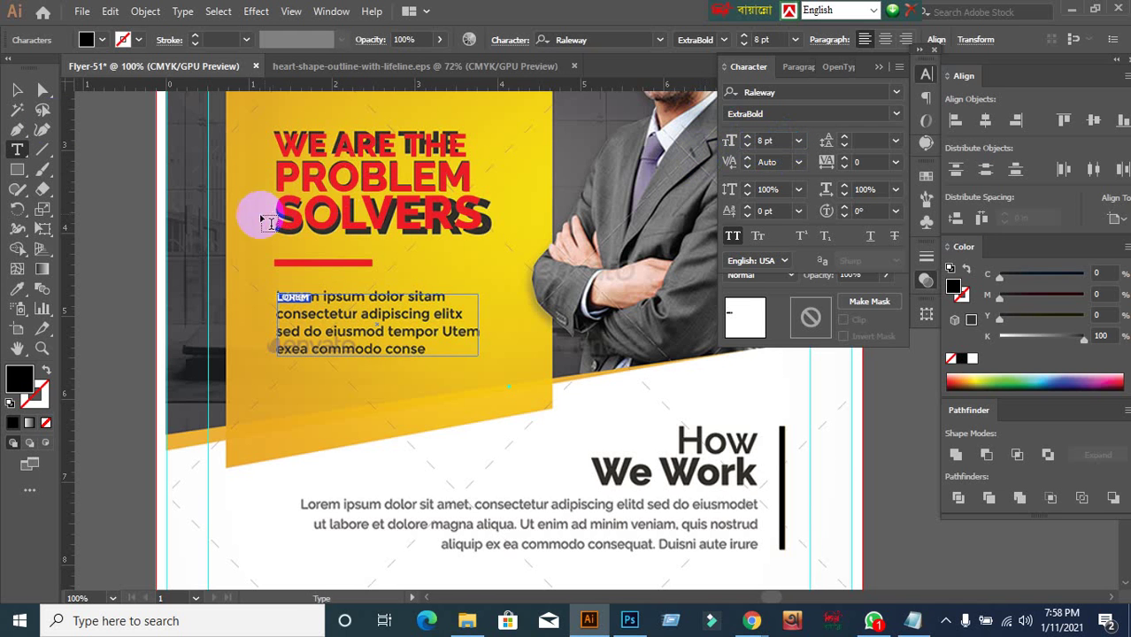
pyautogui.click(18, 92)
pyautogui.click(163, 298)
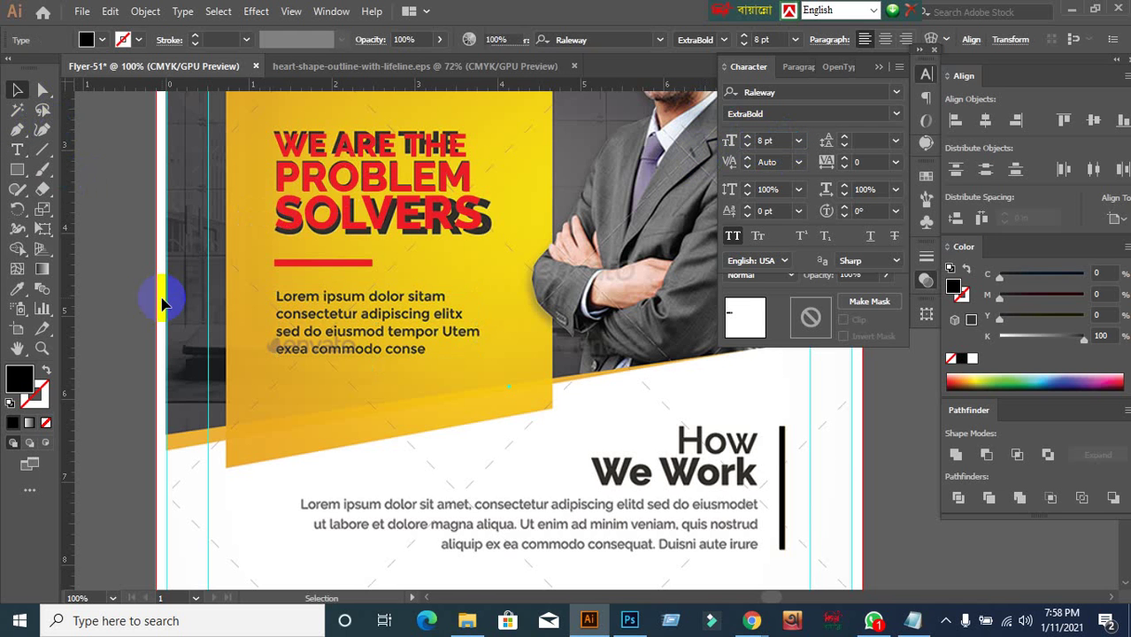
# - Close Chrome's Flaticon attribution tab, open a new tab, and return to Illustrator
pyautogui.moveTo(751, 620)
pyautogui.click(660, 540)
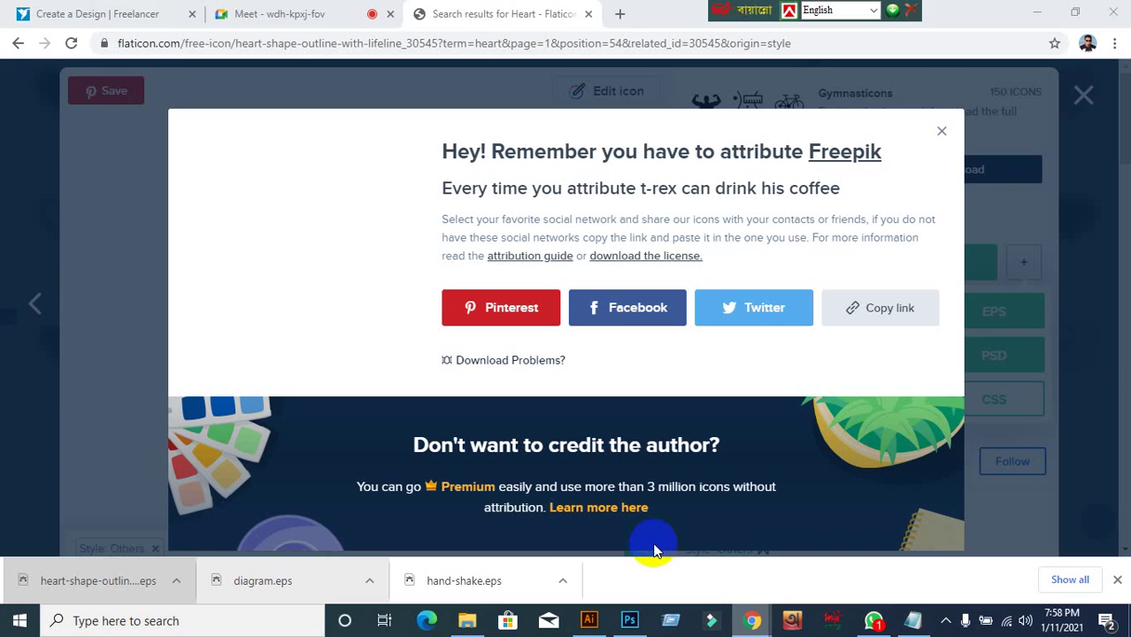
pyautogui.click(589, 15)
pyautogui.click(589, 15)
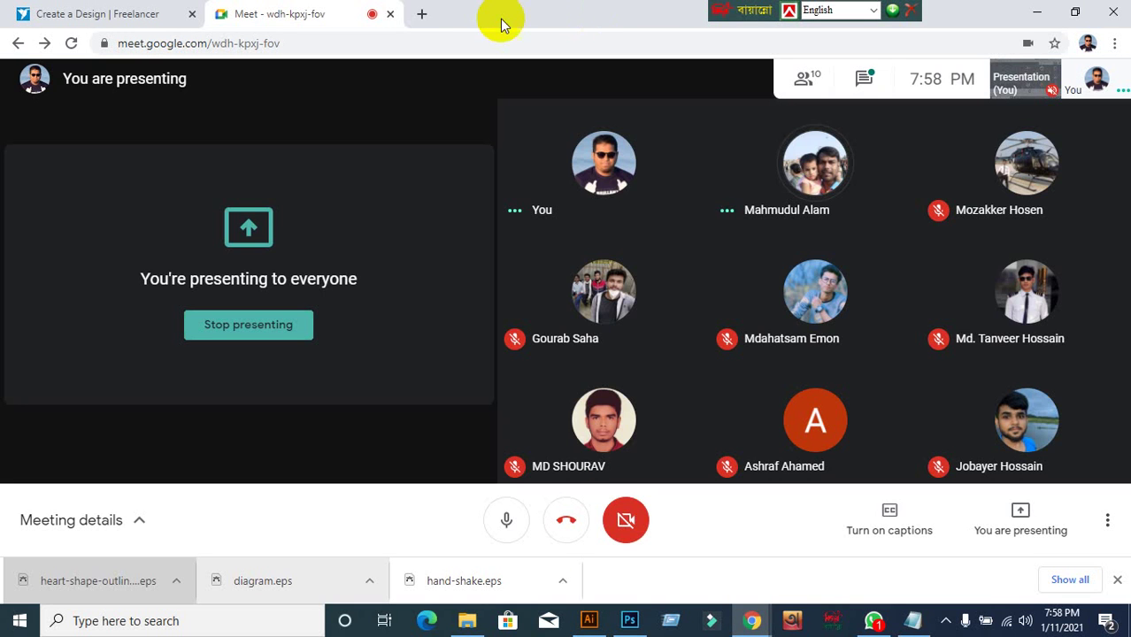
pyautogui.click(424, 15)
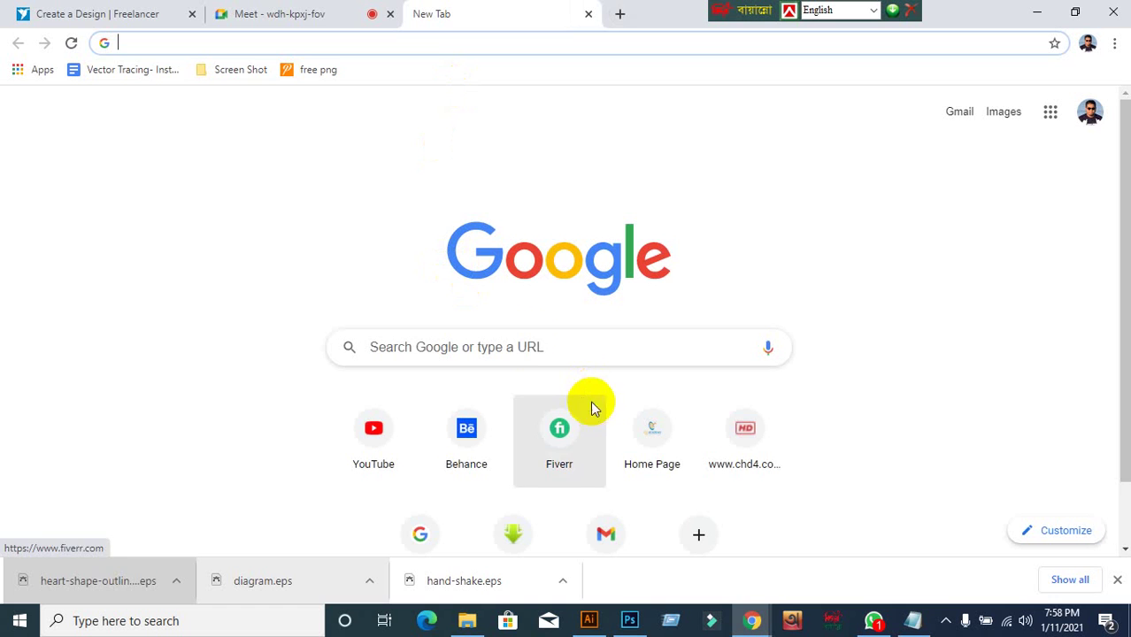
pyautogui.click(591, 621)
# - Try moving the red headline down and right, then undo the move
pyautogui.scroll(3, 390, 363)
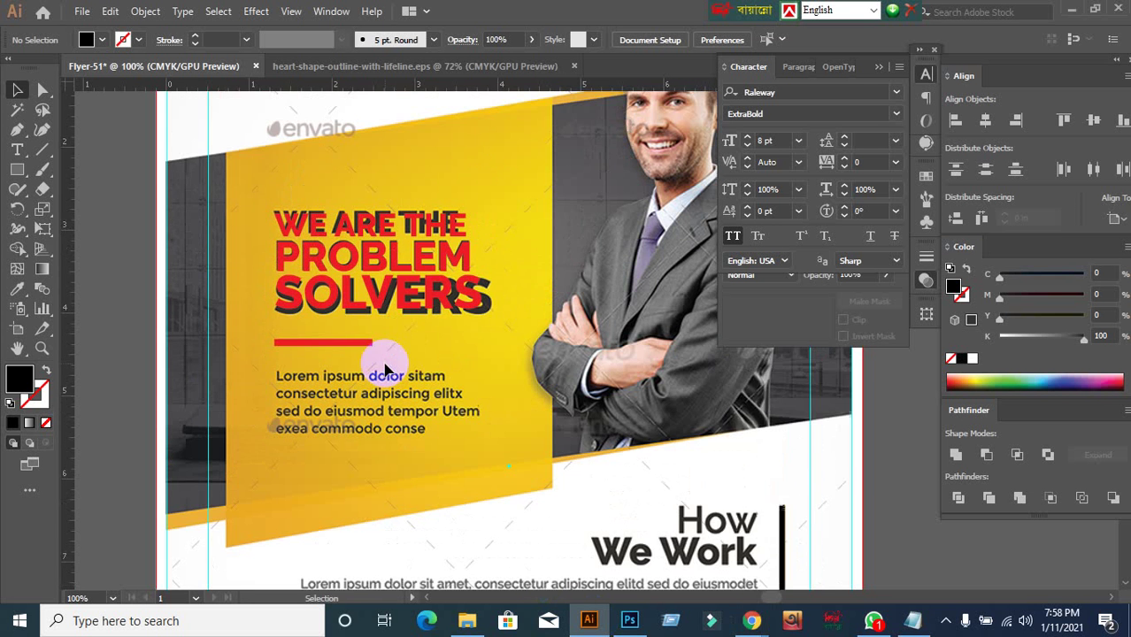
pyautogui.scroll(2, 391, 354)
pyautogui.scroll(-2, 525, 260)
pyautogui.scroll(-2, 536, 285)
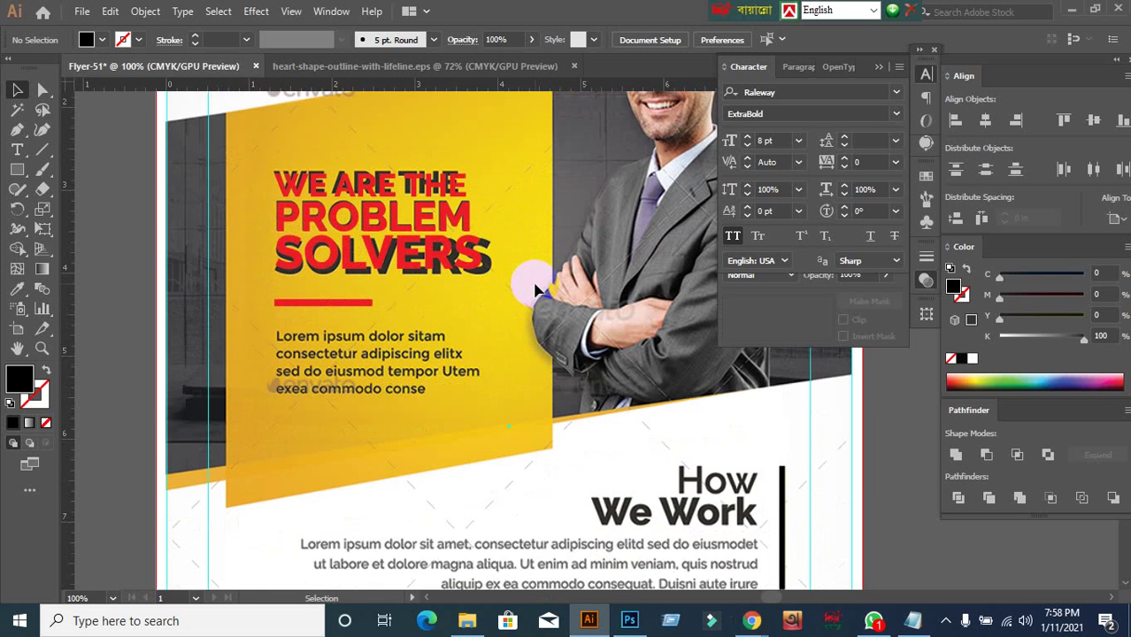
pyautogui.scroll(-2, 535, 290)
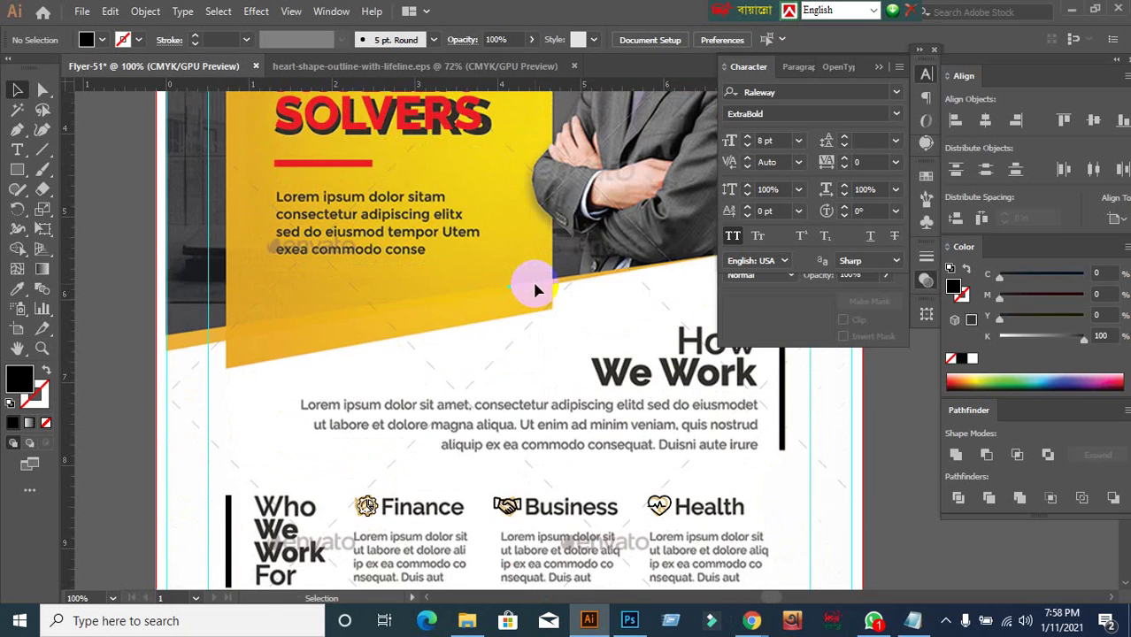
pyautogui.scroll(1, 532, 279)
pyautogui.scroll(1, 535, 289)
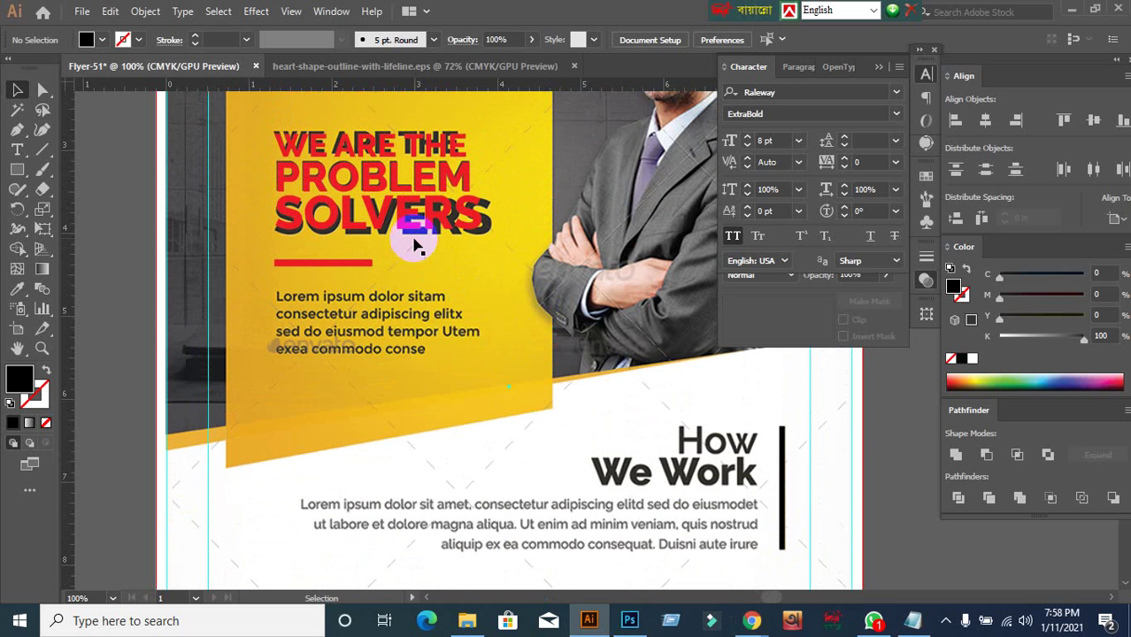
pyautogui.moveTo(406, 216); pyautogui.dragTo(473, 274)
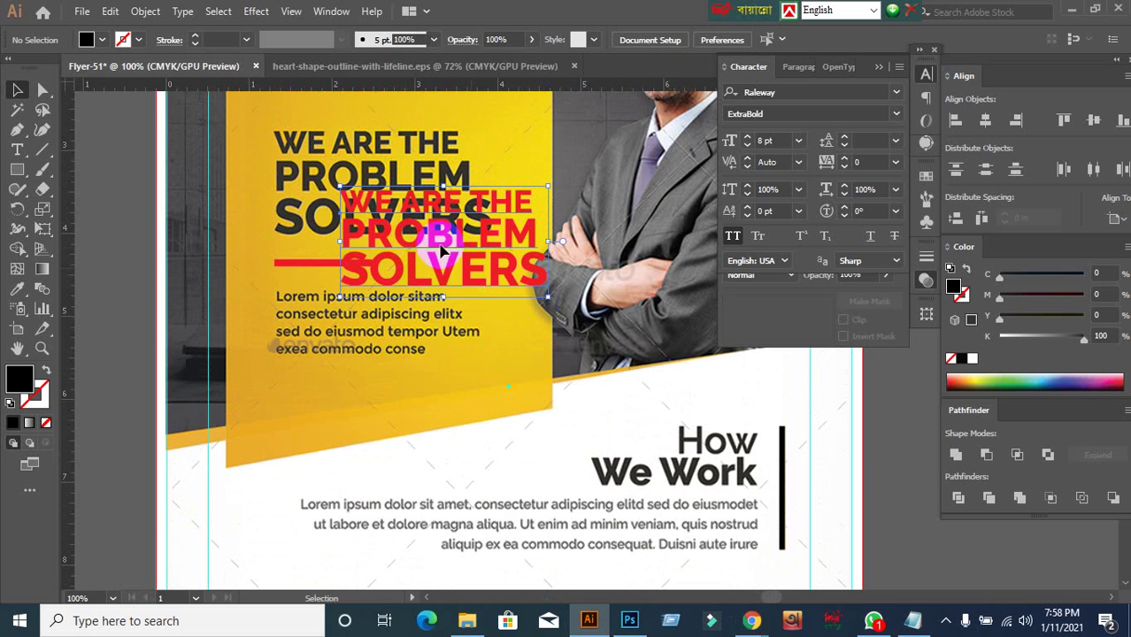
pyautogui.click(556, 381)
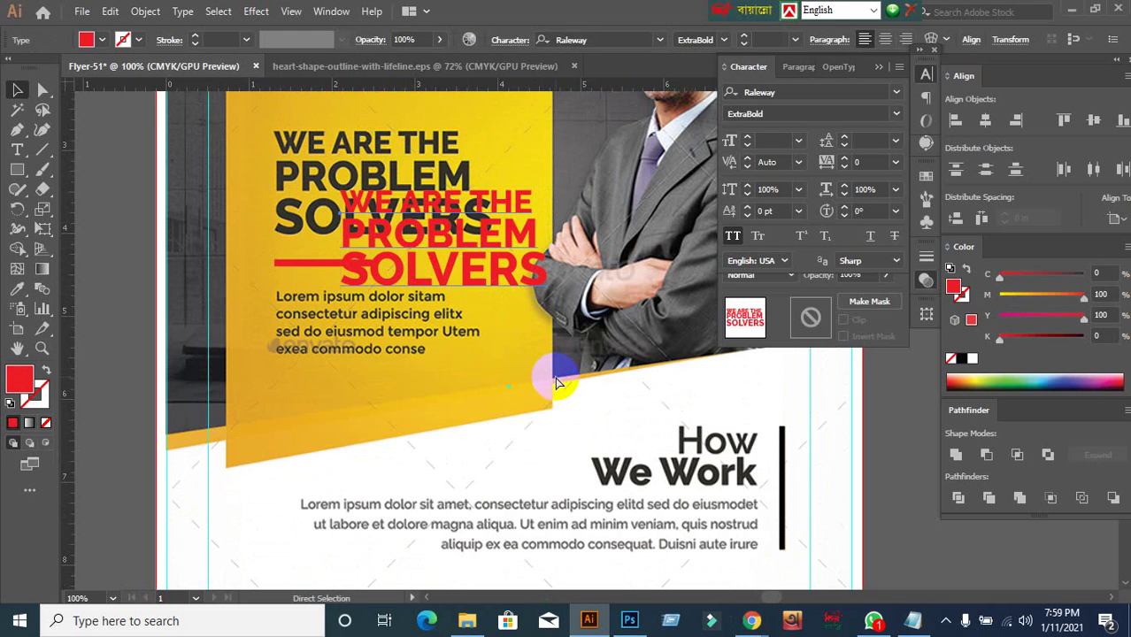
pyautogui.hotkey('ctrl', 'z')
pyautogui.press('v')
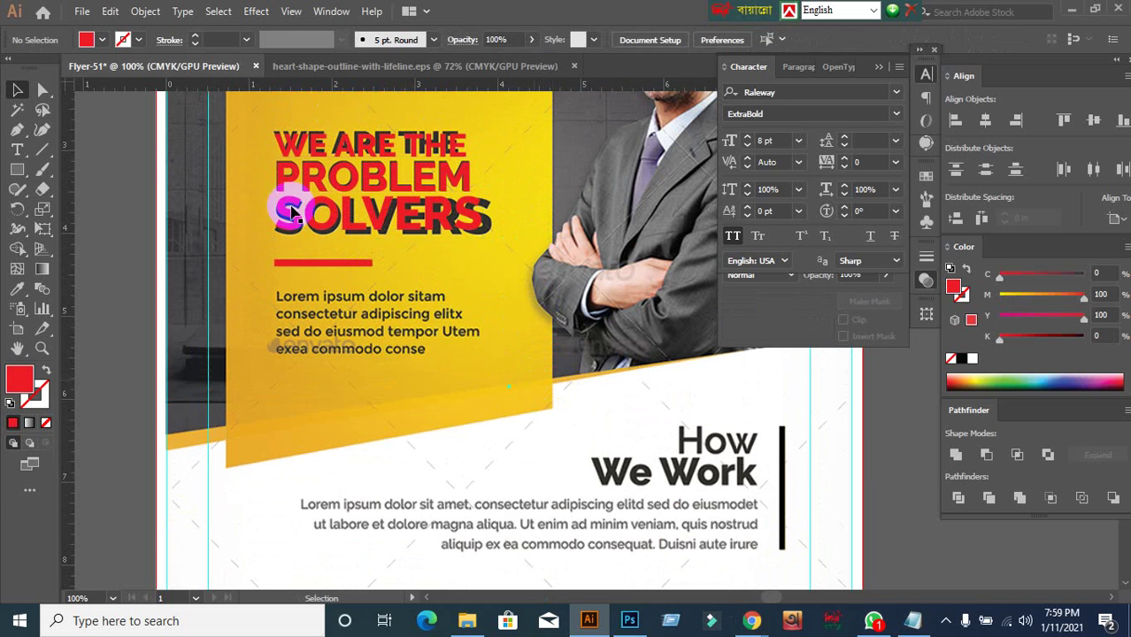
# - Scroll around the flyer to review the red headline and bar
pyautogui.scroll(-3, 404, 215)
pyautogui.scroll(-2, 405, 228)
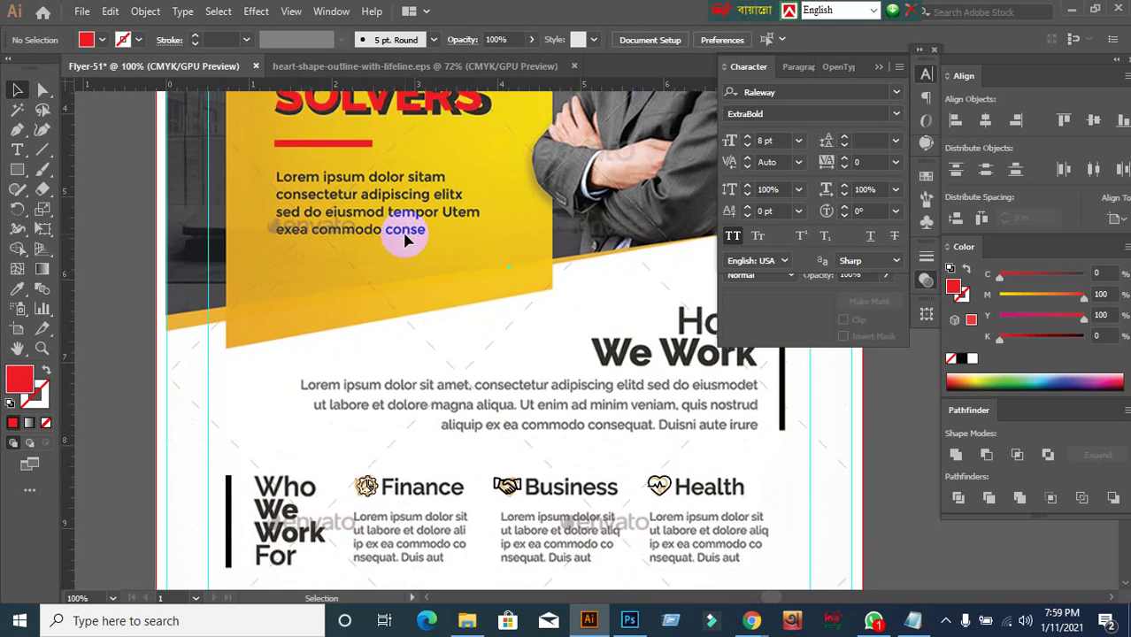
pyautogui.scroll(-3, 417, 240)
pyautogui.scroll(-2, 410, 266)
pyautogui.scroll(3, 410, 303)
pyautogui.scroll(2, 411, 306)
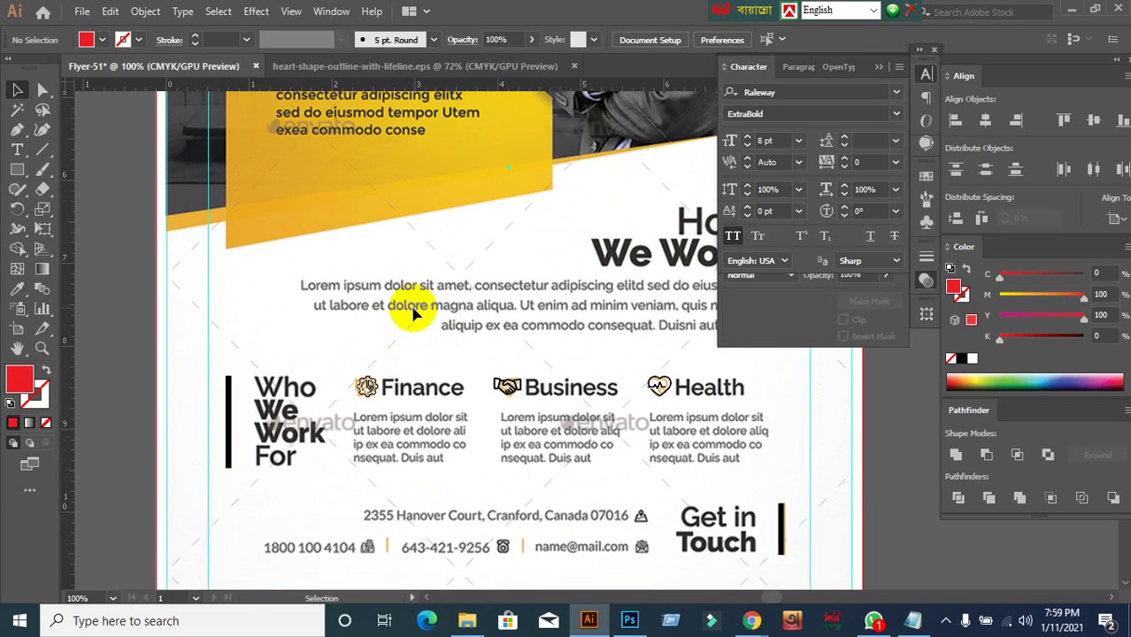
pyautogui.scroll(3, 412, 309)
pyautogui.scroll(2, 413, 313)
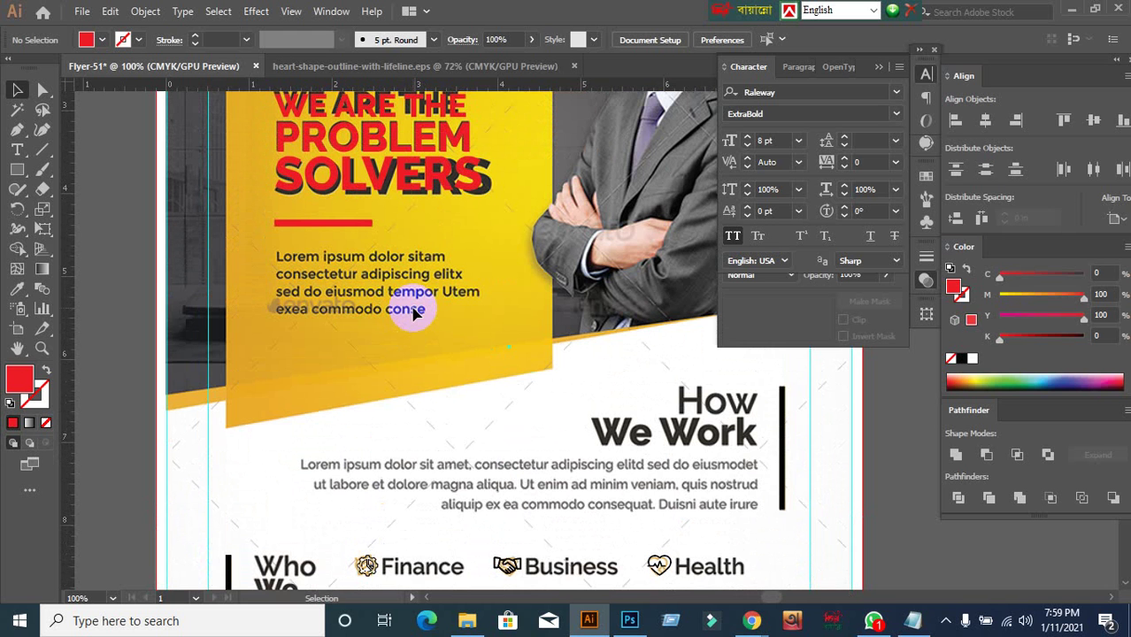
pyautogui.scroll(2, 413, 312)
pyautogui.scroll(-1, 416, 310)
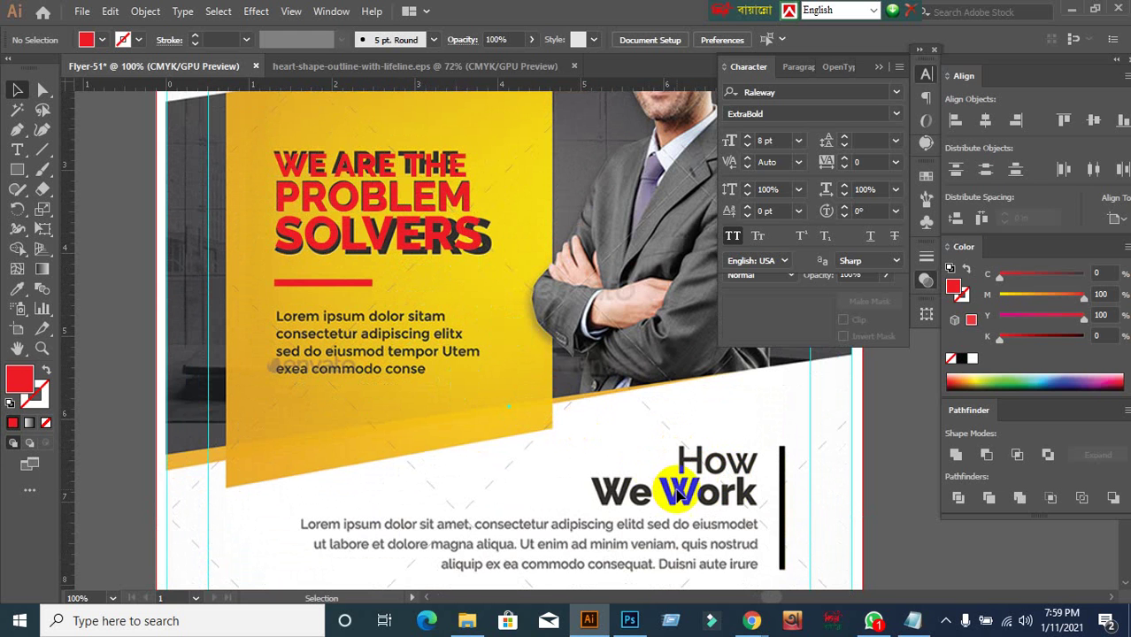
pyautogui.click(439, 403)
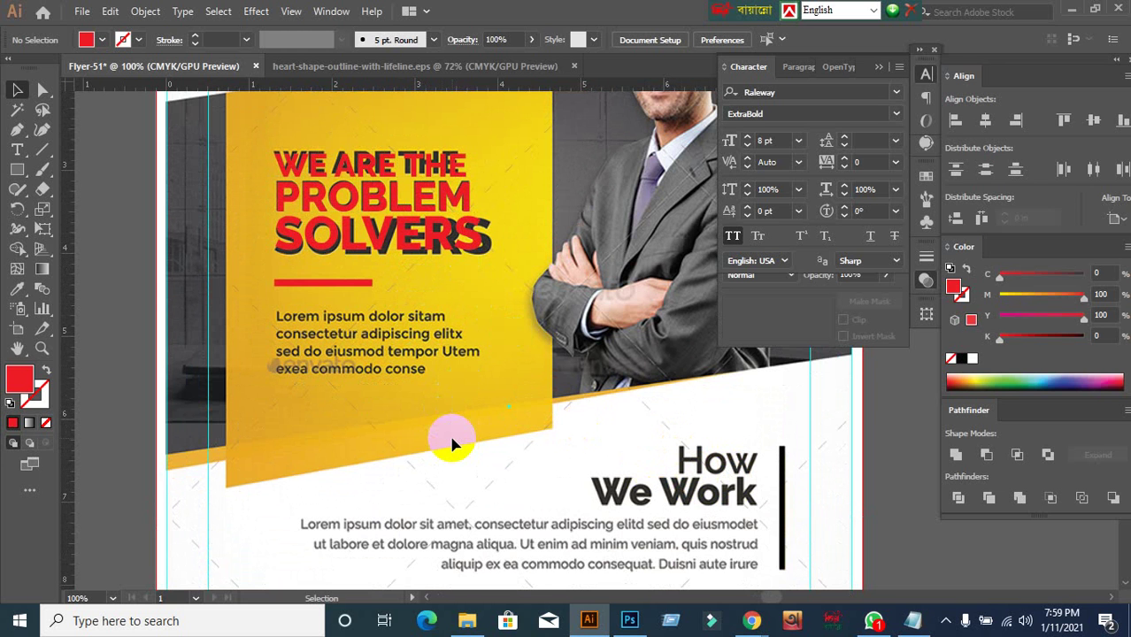
pyautogui.scroll(-1, 405, 332)
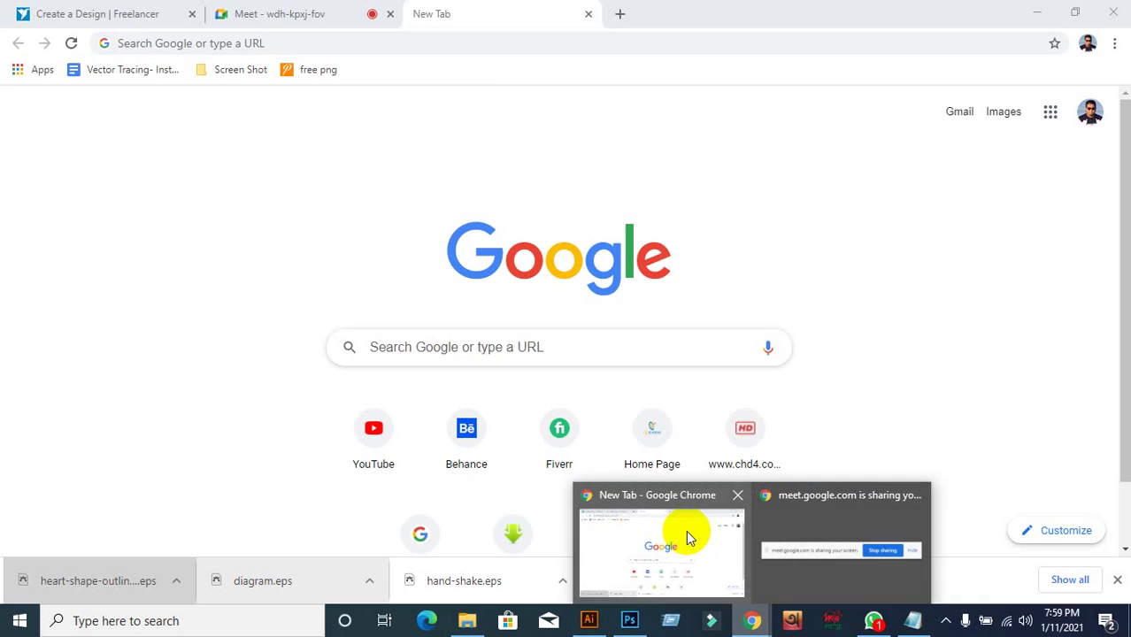
# - Search Google for 'lorem ipsum', open lipsum.com, and select the 'Why do we use it?' opening sentences
pyautogui.moveTo(751, 621)
pyautogui.click(687, 539)
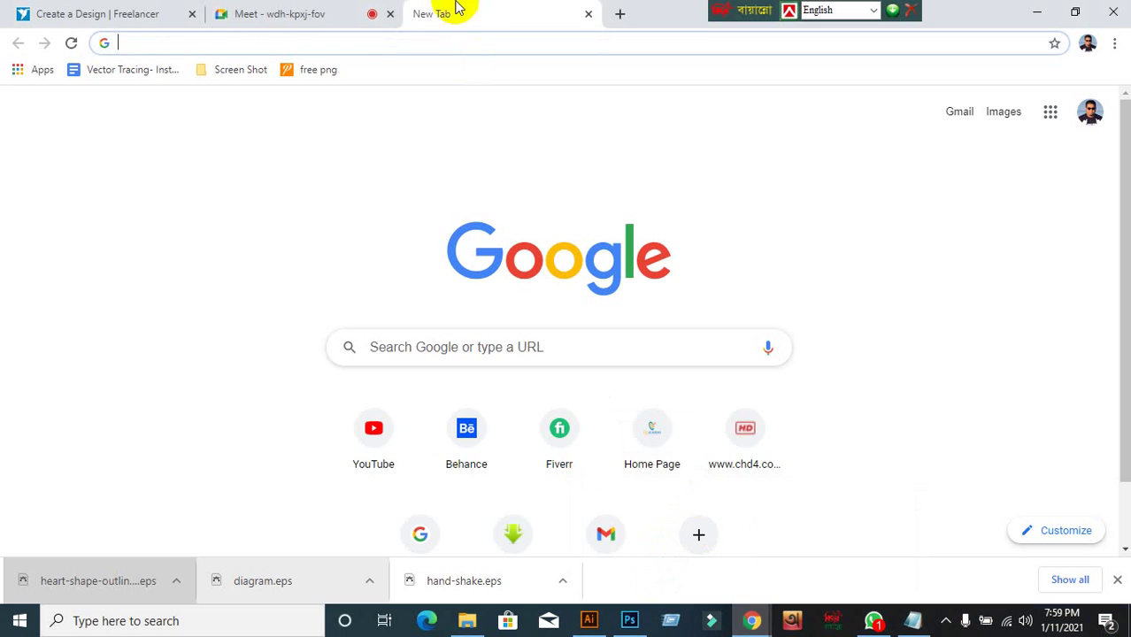
pyautogui.click(418, 522)
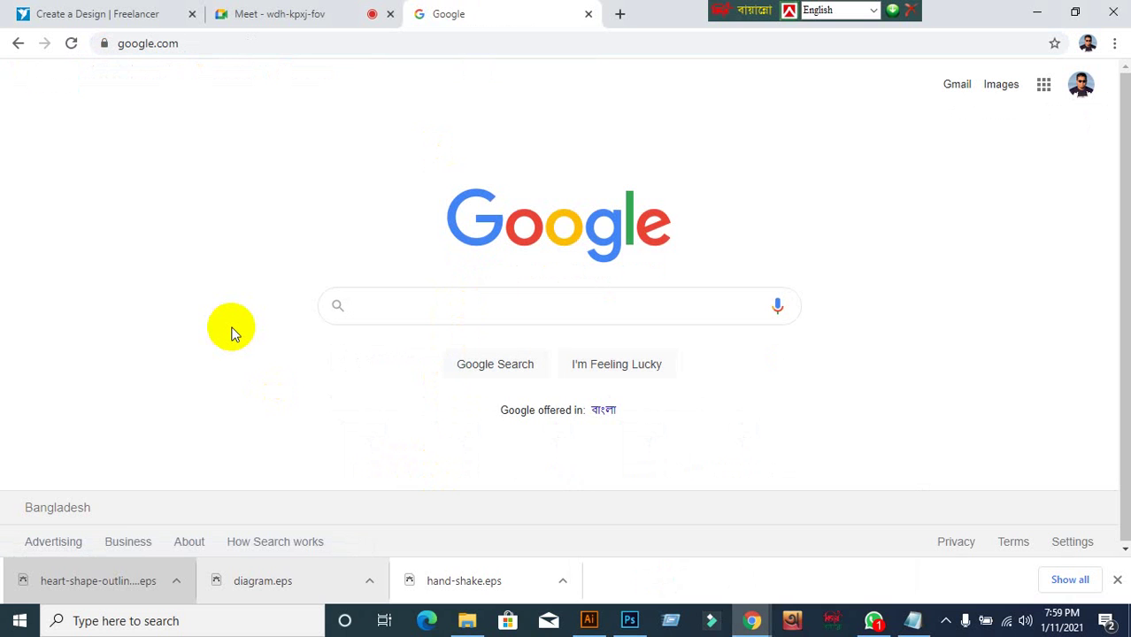
pyautogui.write('lore')
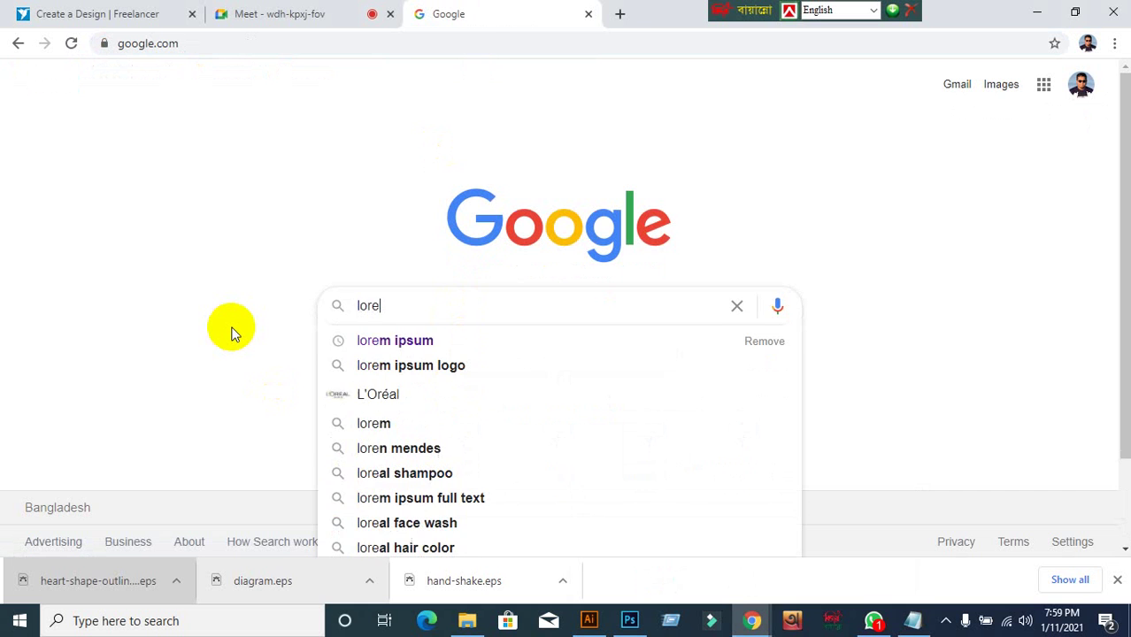
pyautogui.click(401, 339)
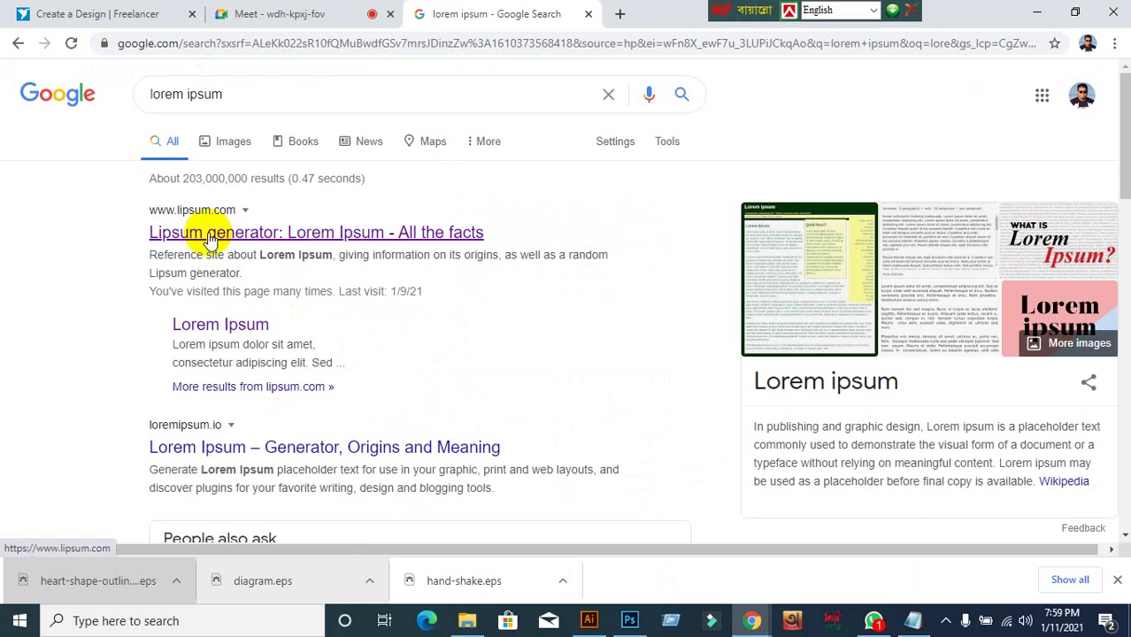
pyautogui.click(209, 236)
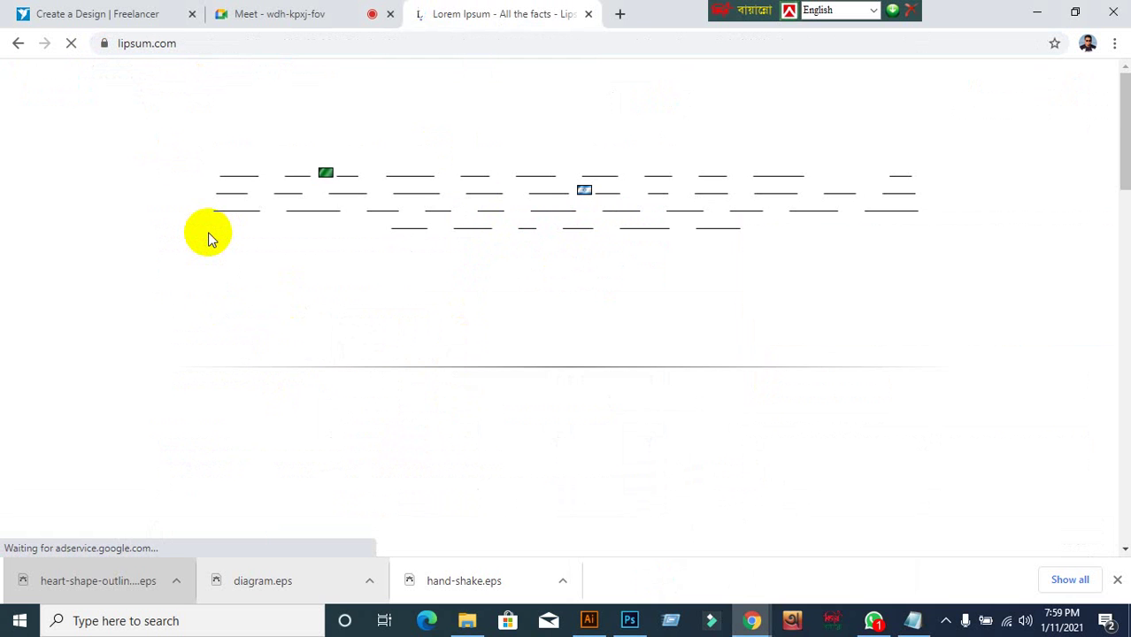
pyautogui.scroll(-2, 469, 222)
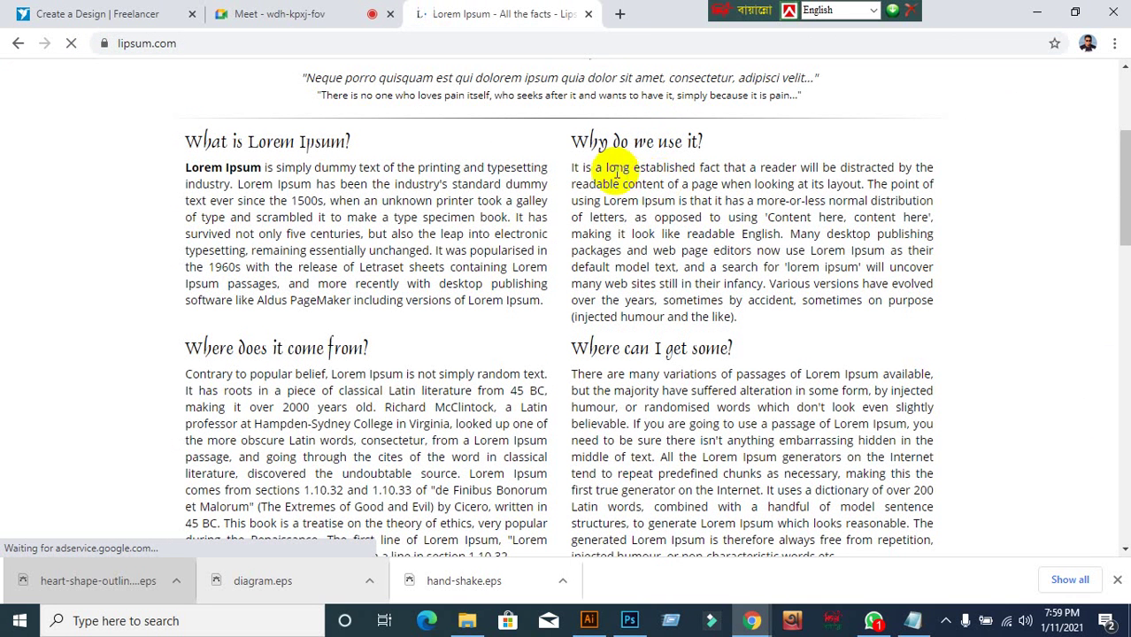
pyautogui.moveTo(567, 169); pyautogui.dragTo(938, 226)
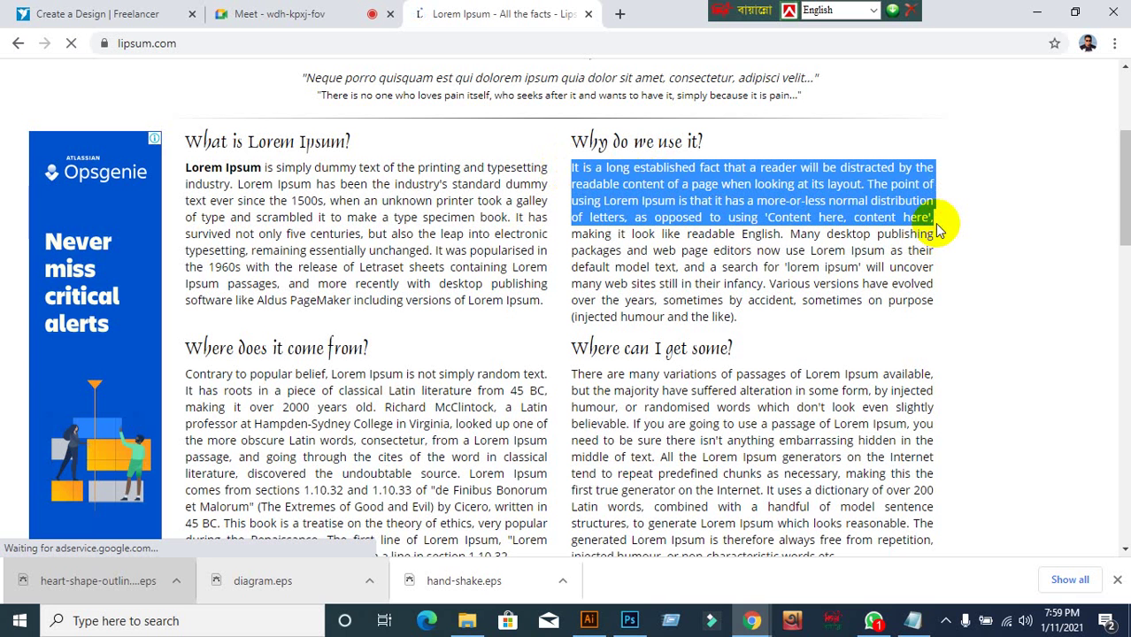
# - Replace the first body paragraph's text with the copied lipsum sentences
pyautogui.click(589, 621)
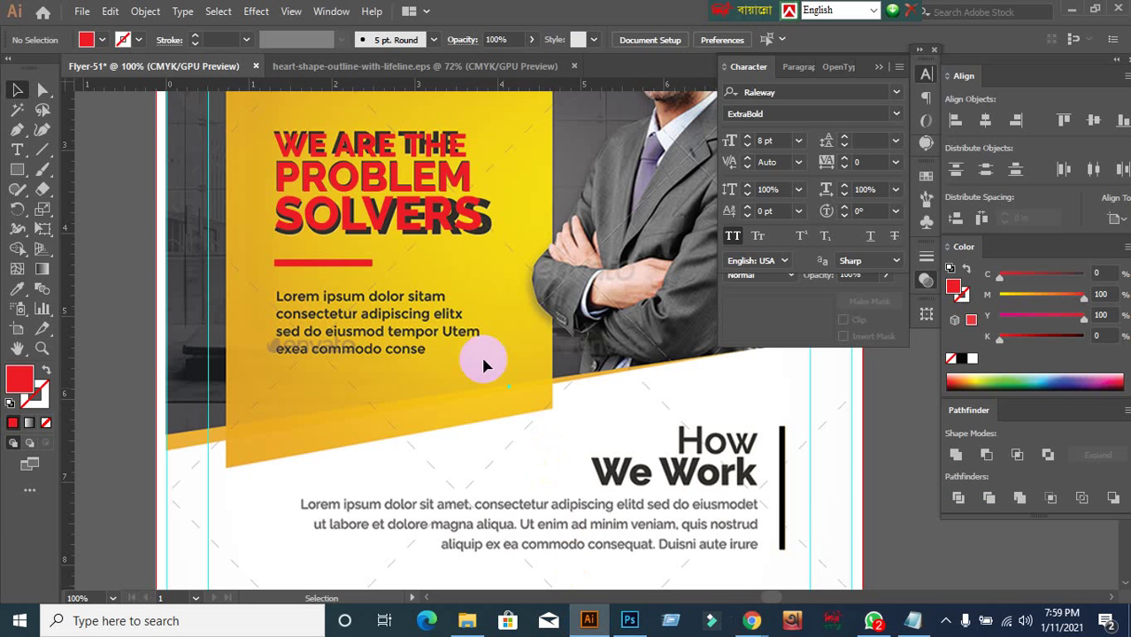
pyautogui.click(18, 150)
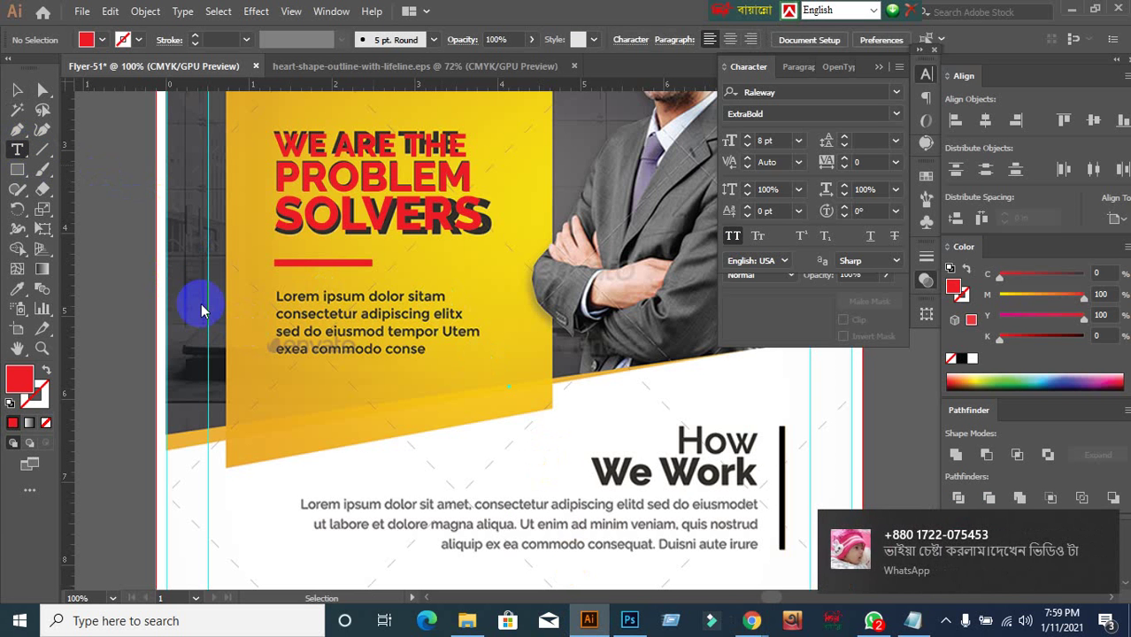
pyautogui.moveTo(274, 298); pyautogui.dragTo(486, 357)
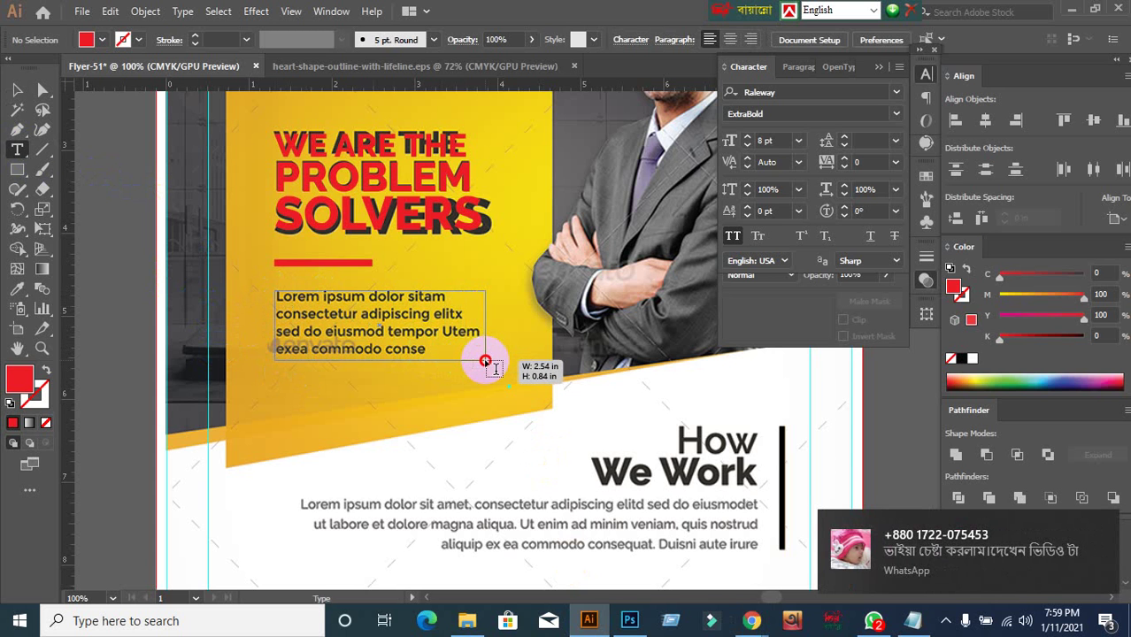
pyautogui.hotkey('ctrl', 'v')
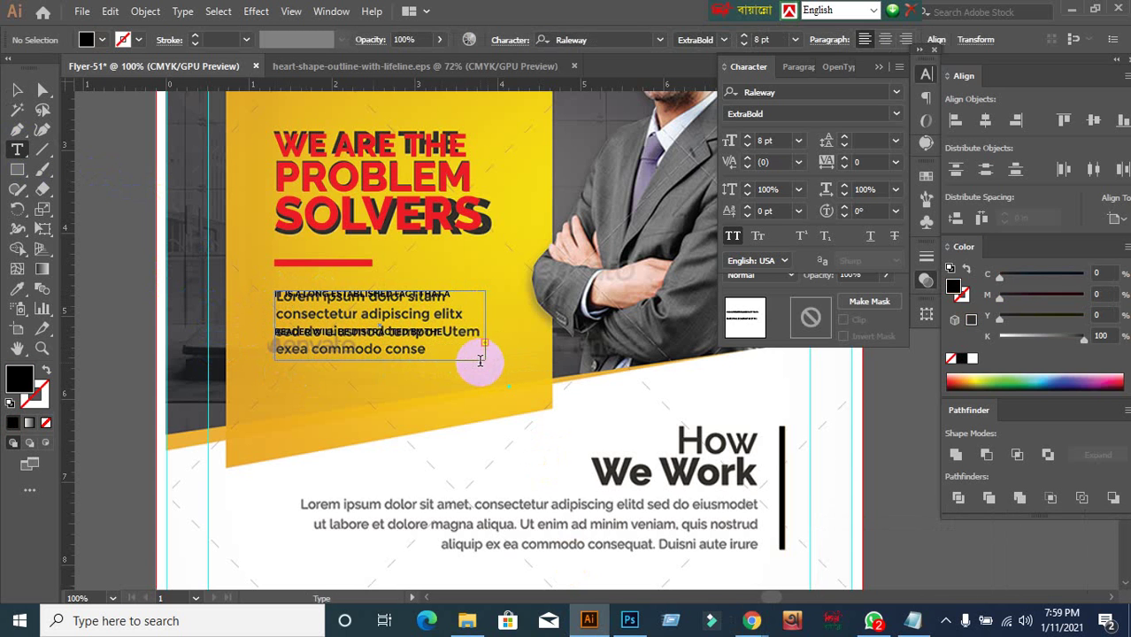
pyautogui.click(16, 90)
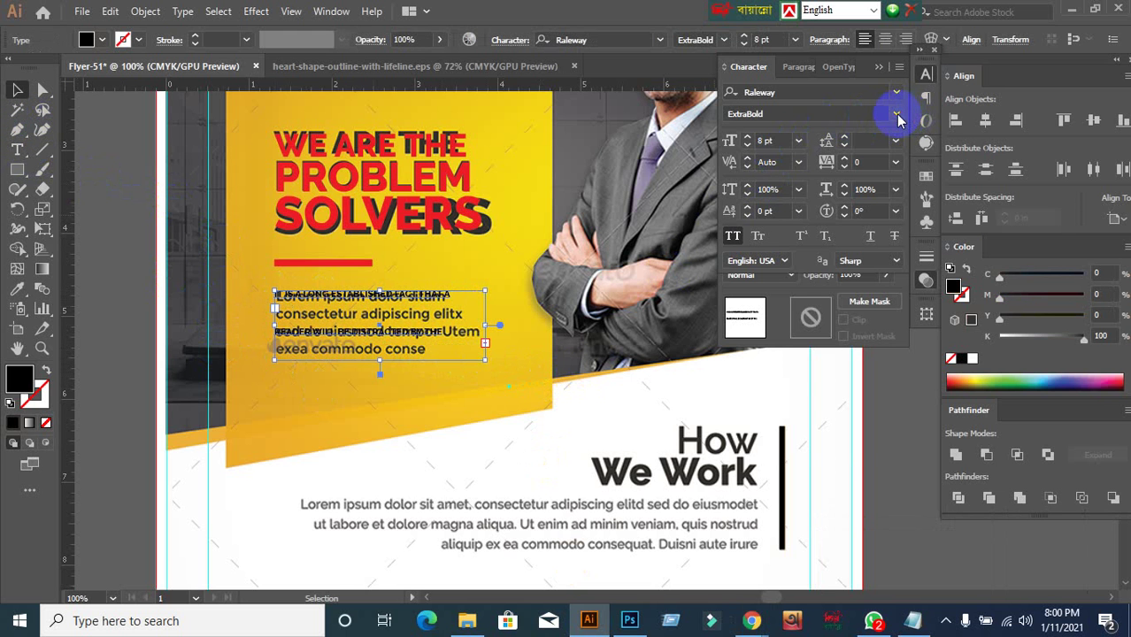
# - Set the pasted text to Raleway Medium with 16 pt leading
pyautogui.click(896, 116)
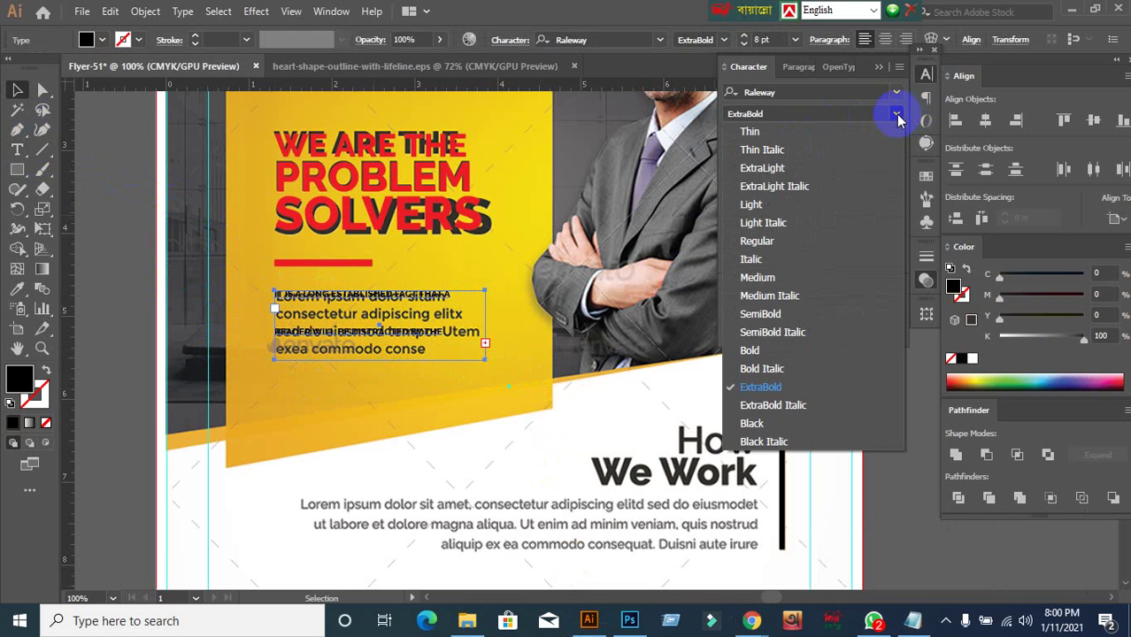
pyautogui.click(757, 280)
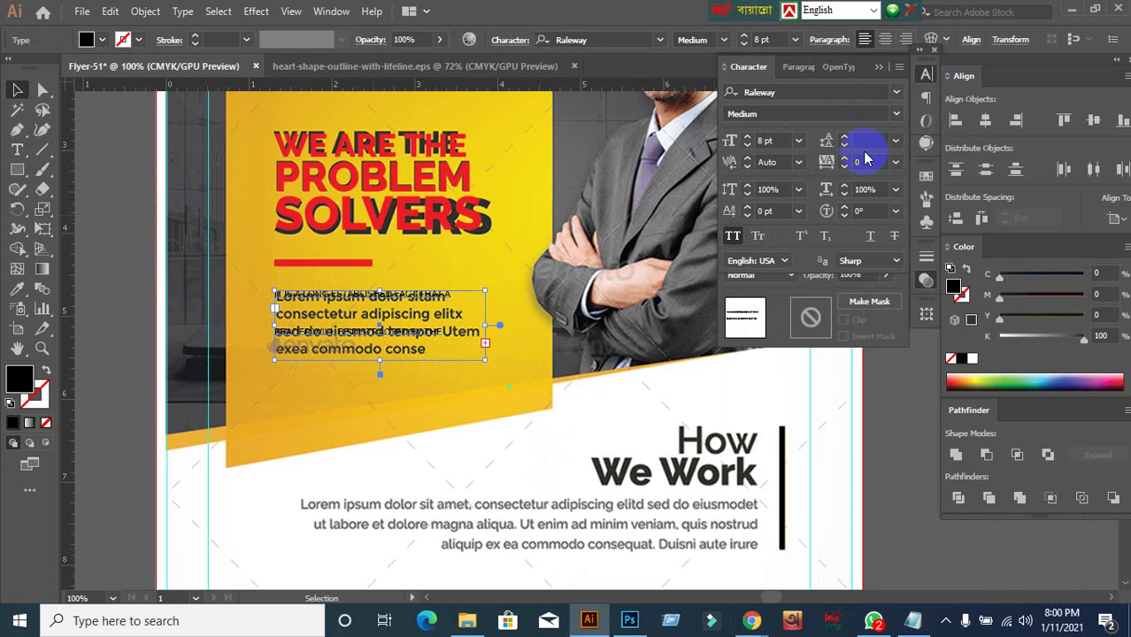
pyautogui.write('10')
pyautogui.press('Return')
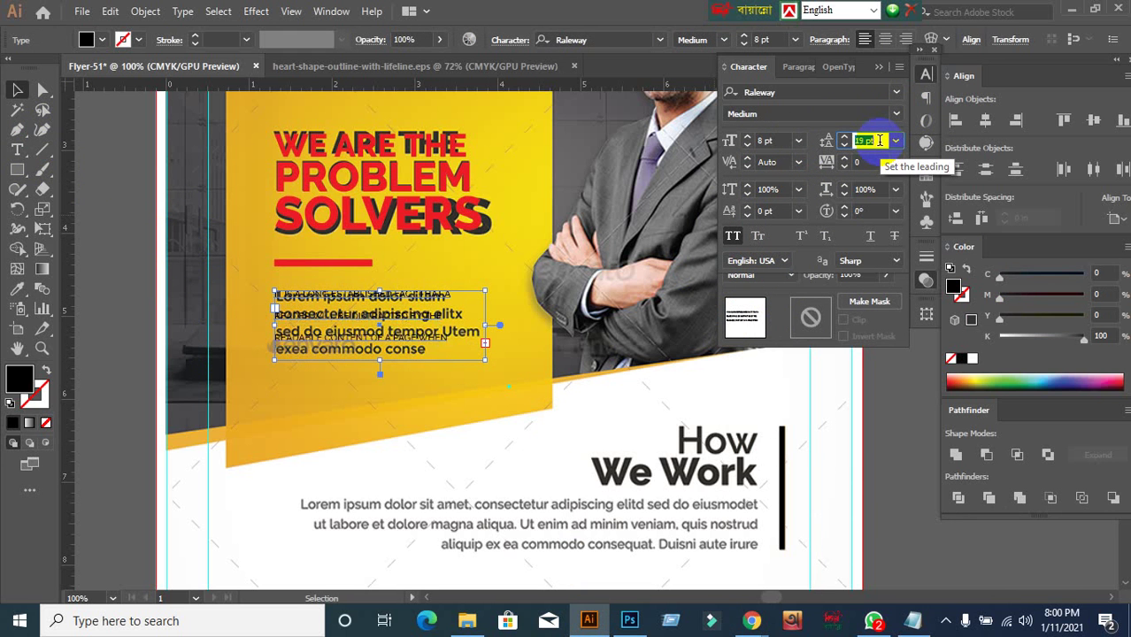
pyautogui.press('Up')
pyautogui.press('Up')
pyautogui.press('Up')
pyautogui.press('Up')
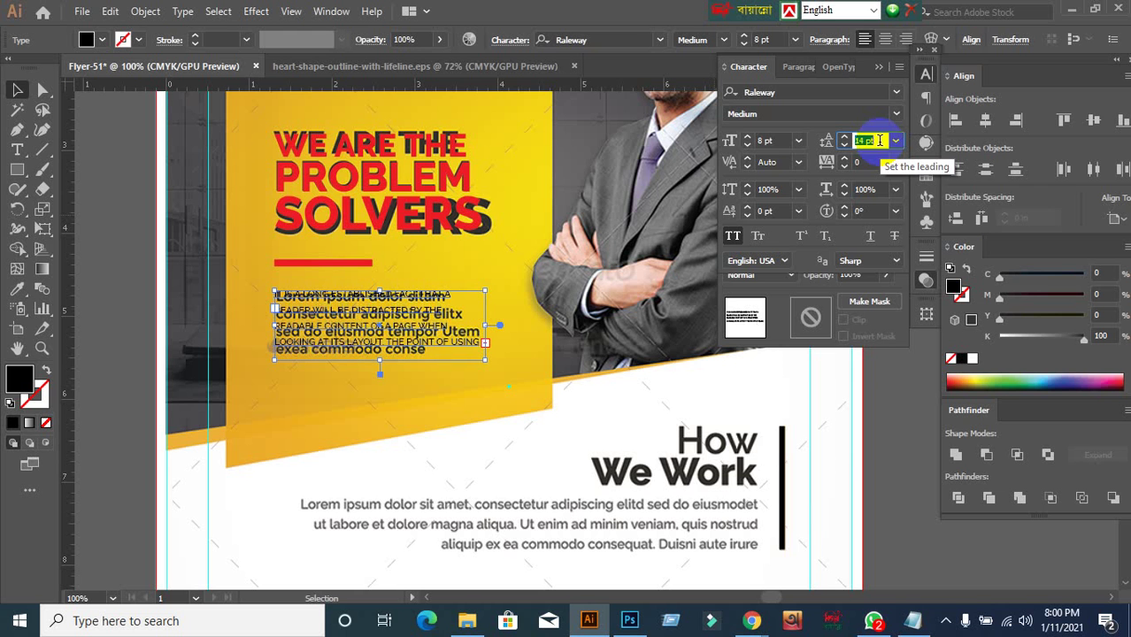
pyautogui.press('Up')
pyautogui.press('Up')
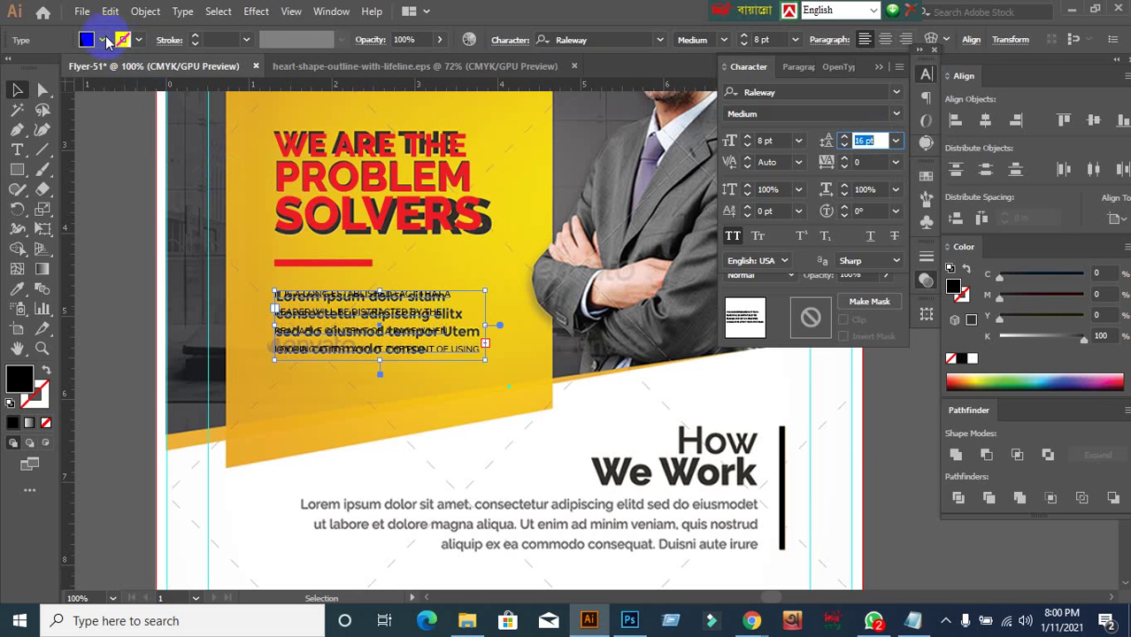
# - Colour the pasted body text red
pyautogui.click(103, 40)
pyautogui.click(56, 69)
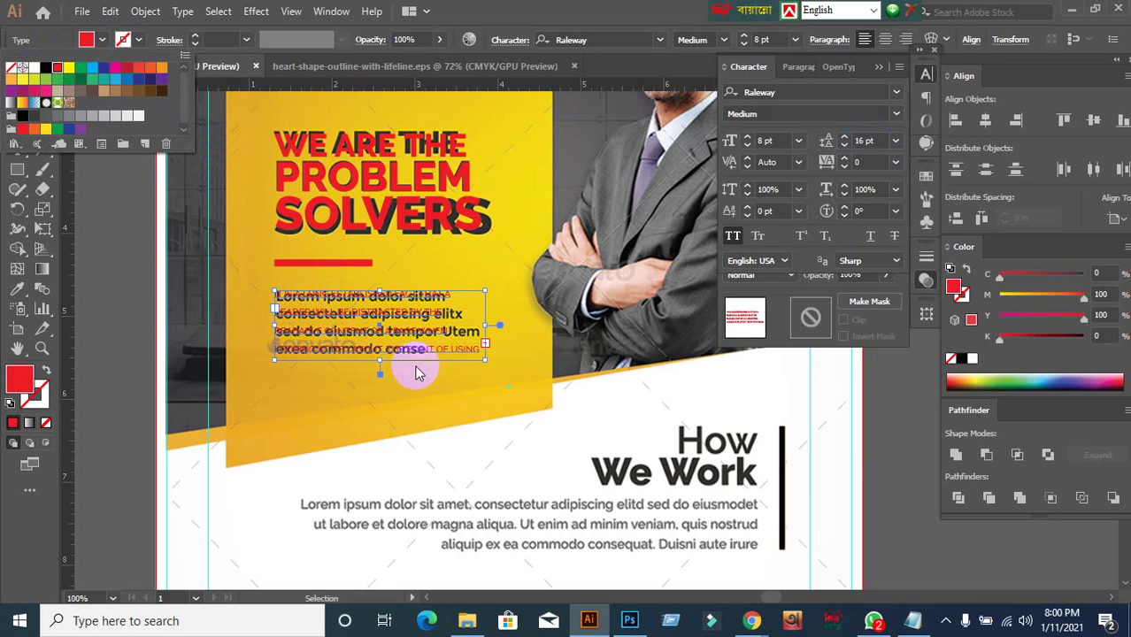
pyautogui.click(141, 366)
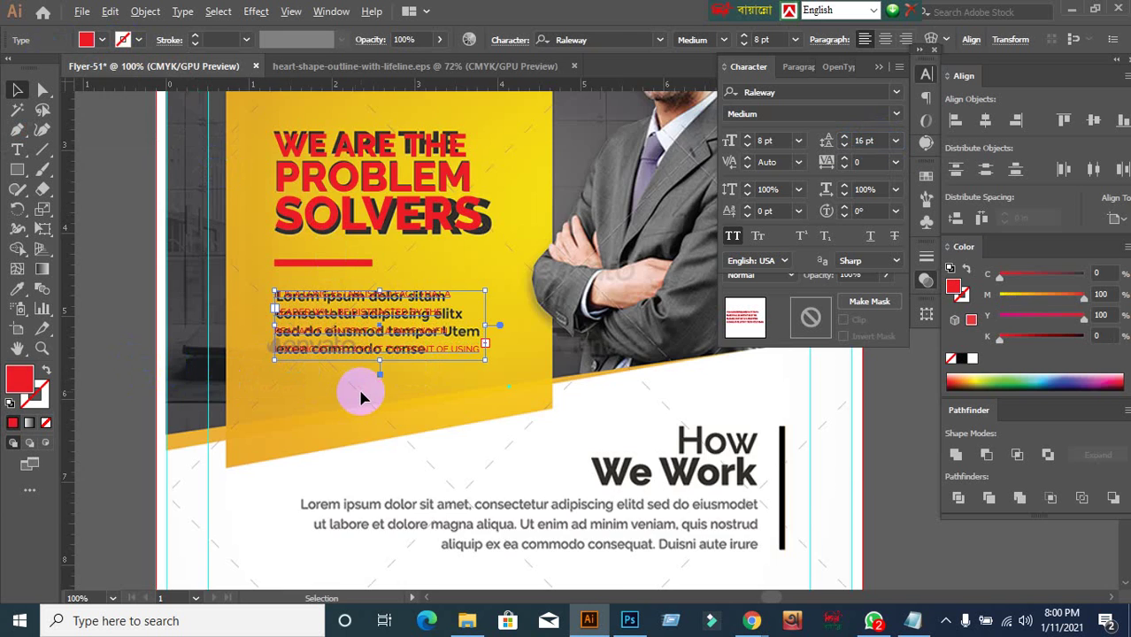
pyautogui.scroll(1, 363, 397)
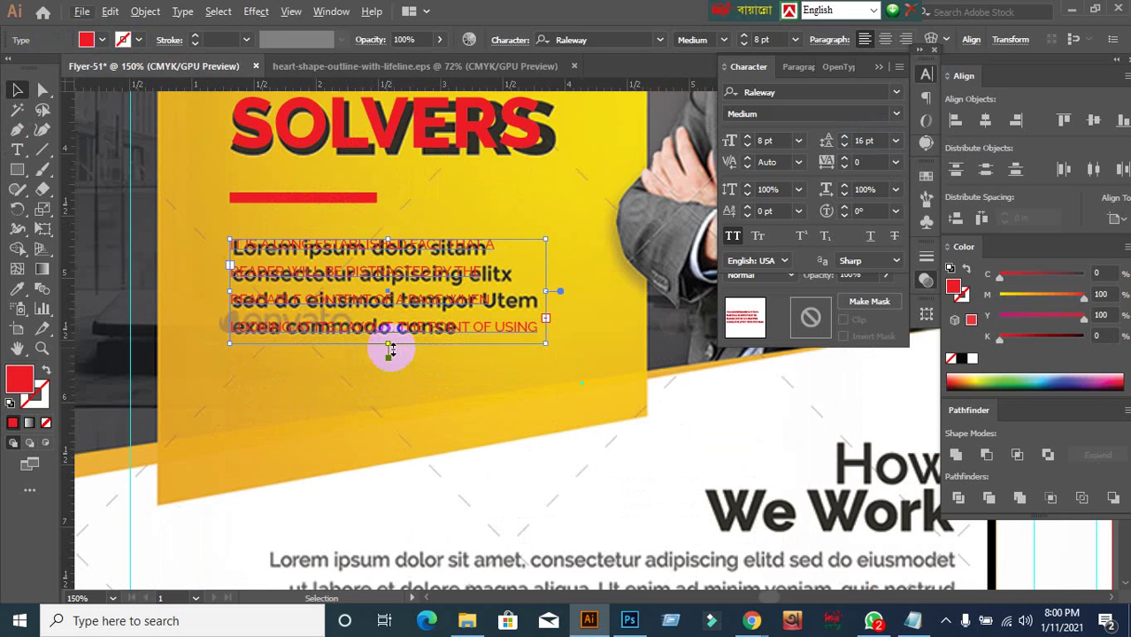
# - Reveal the overflow text and delete the extra sentences and the trailing words OF USING
pyautogui.moveTo(391, 351); pyautogui.dragTo(387, 467)
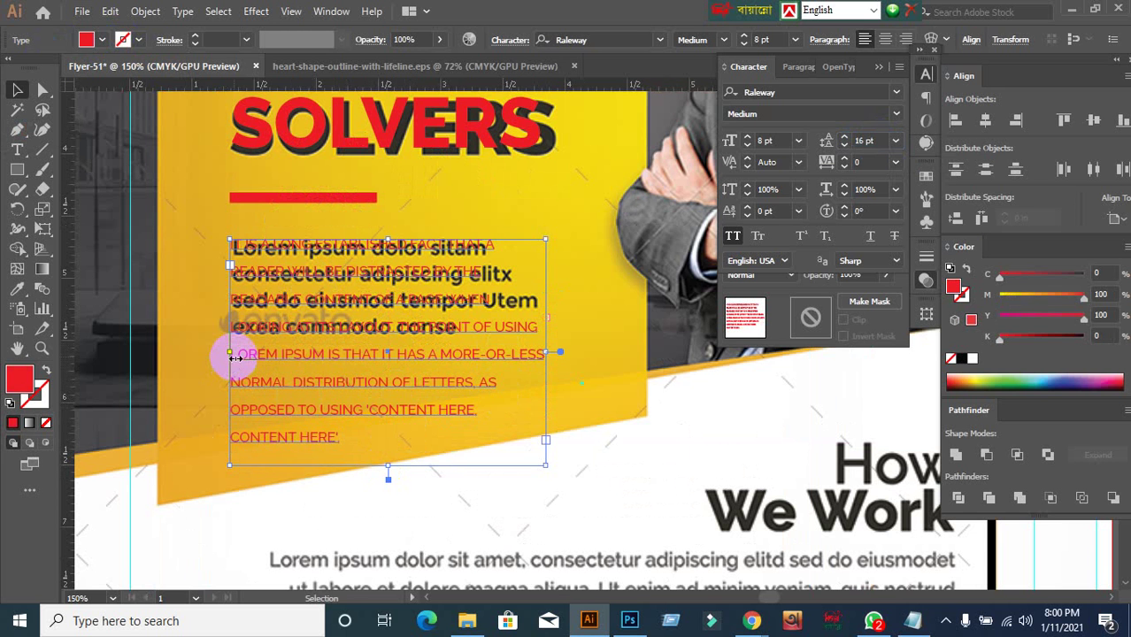
pyautogui.scroll(1, 245, 364)
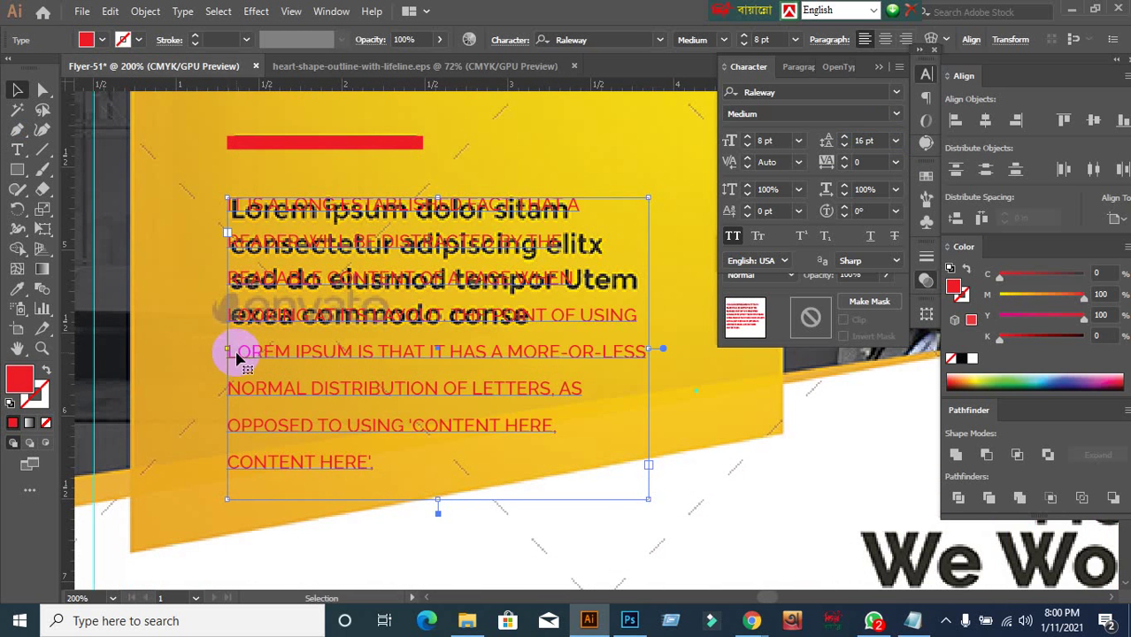
pyautogui.doubleClick(235, 353)
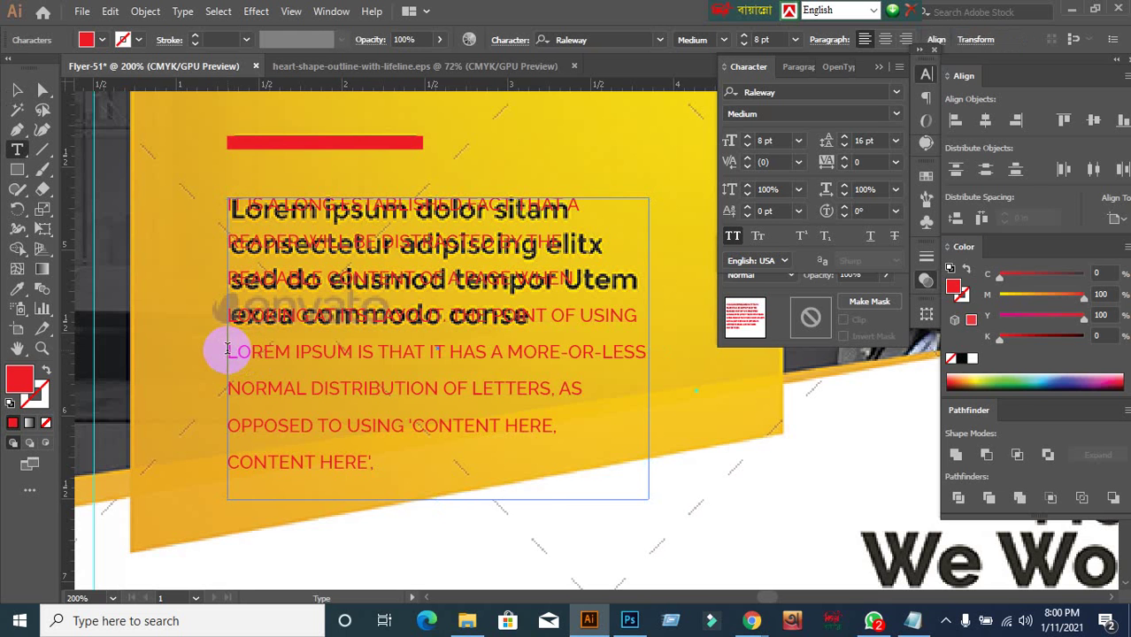
pyautogui.moveTo(227, 350); pyautogui.dragTo(472, 481)
pyautogui.press('BackSpace')
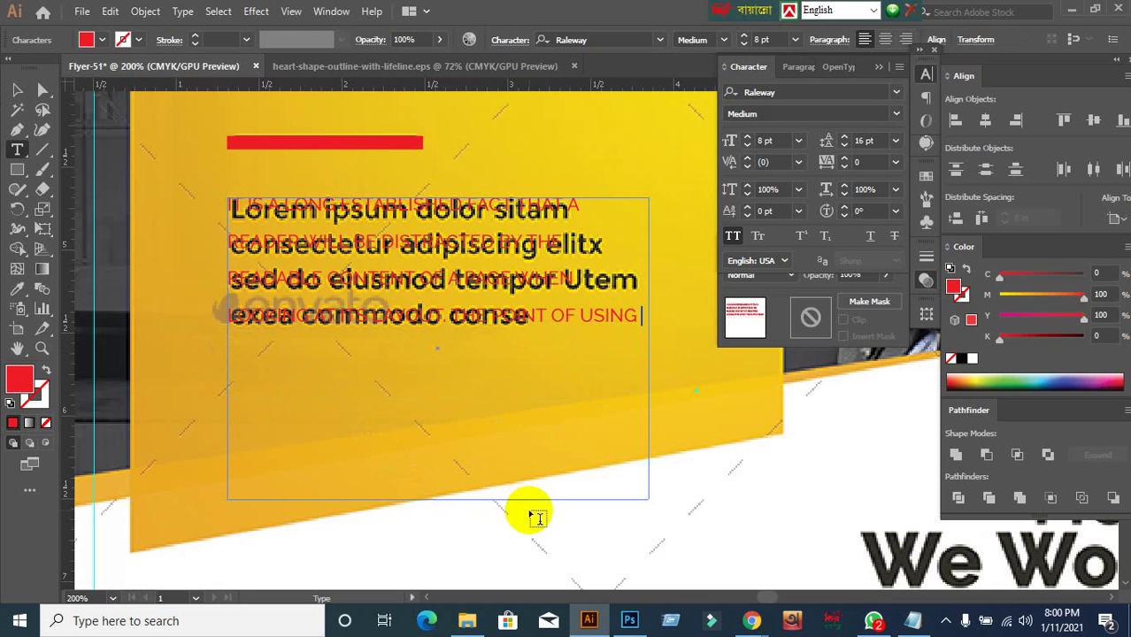
pyautogui.moveTo(549, 316); pyautogui.dragTo(657, 316)
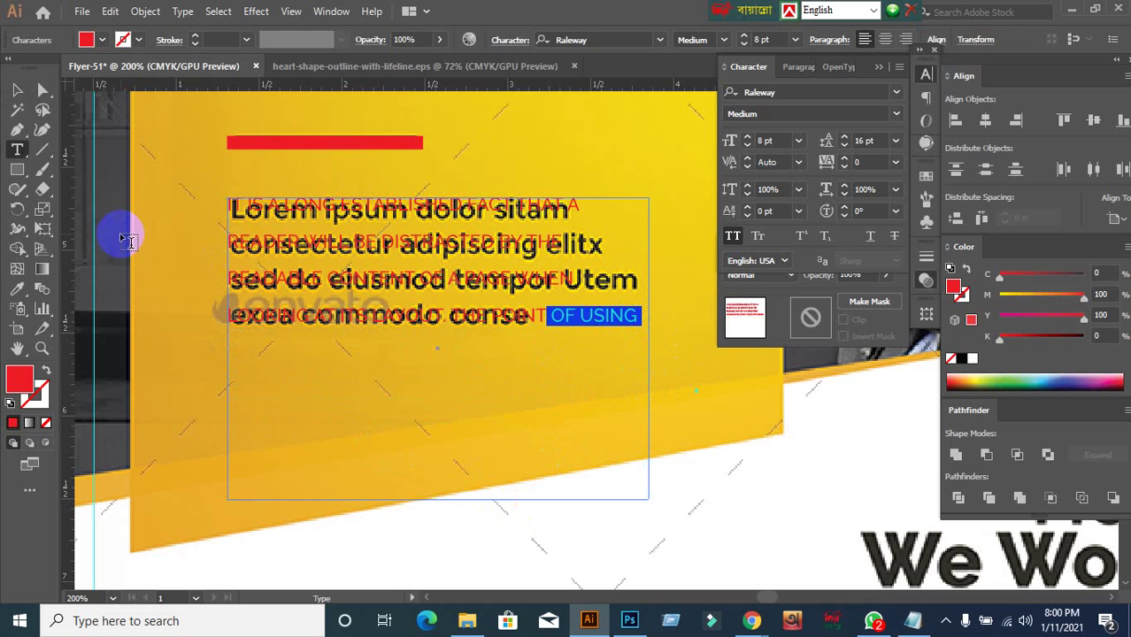
pyautogui.press('BackSpace')
# - Shorten and narrow the red text frame to fit the remaining text
pyautogui.click(17, 110)
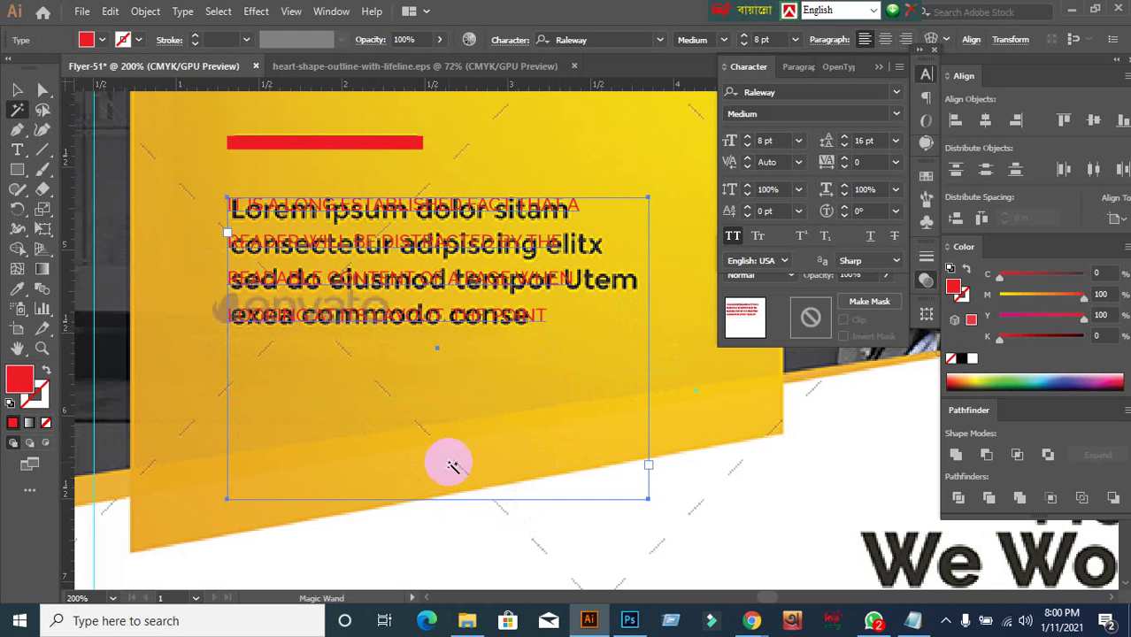
pyautogui.click(18, 90)
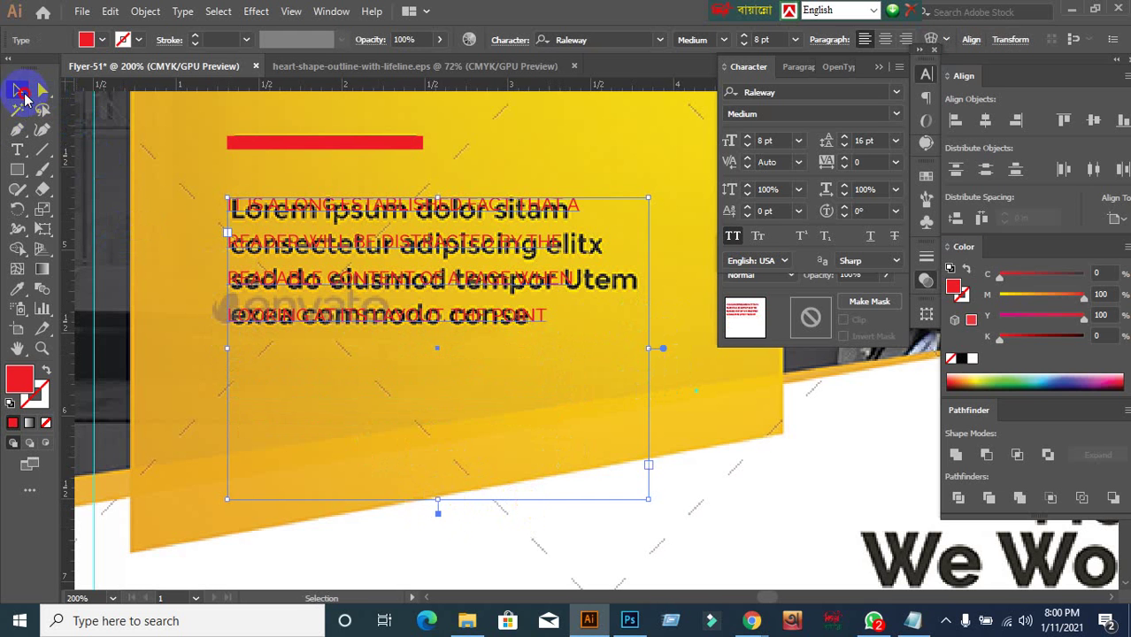
pyautogui.moveTo(438, 499); pyautogui.dragTo(445, 371)
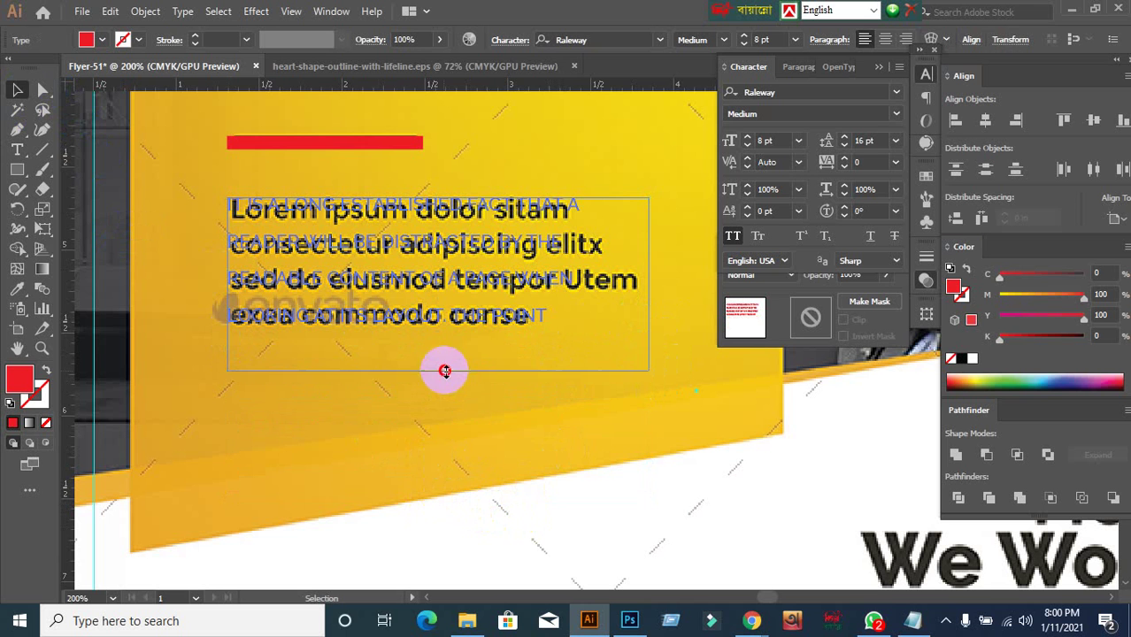
pyautogui.moveTo(445, 371); pyautogui.dragTo(447, 326)
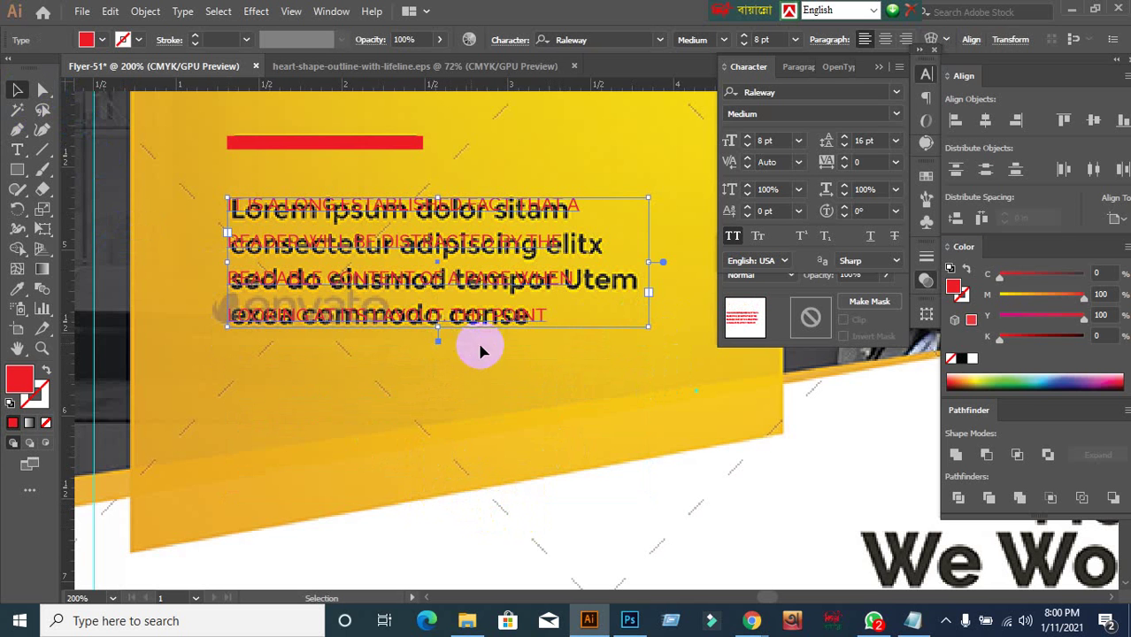
pyautogui.moveTo(650, 268)
pyautogui.mouseDown()
pyautogui.moveTo(585, 275)
pyautogui.moveTo(715, 253)
pyautogui.moveTo(687, 265)
pyautogui.mouseUp()
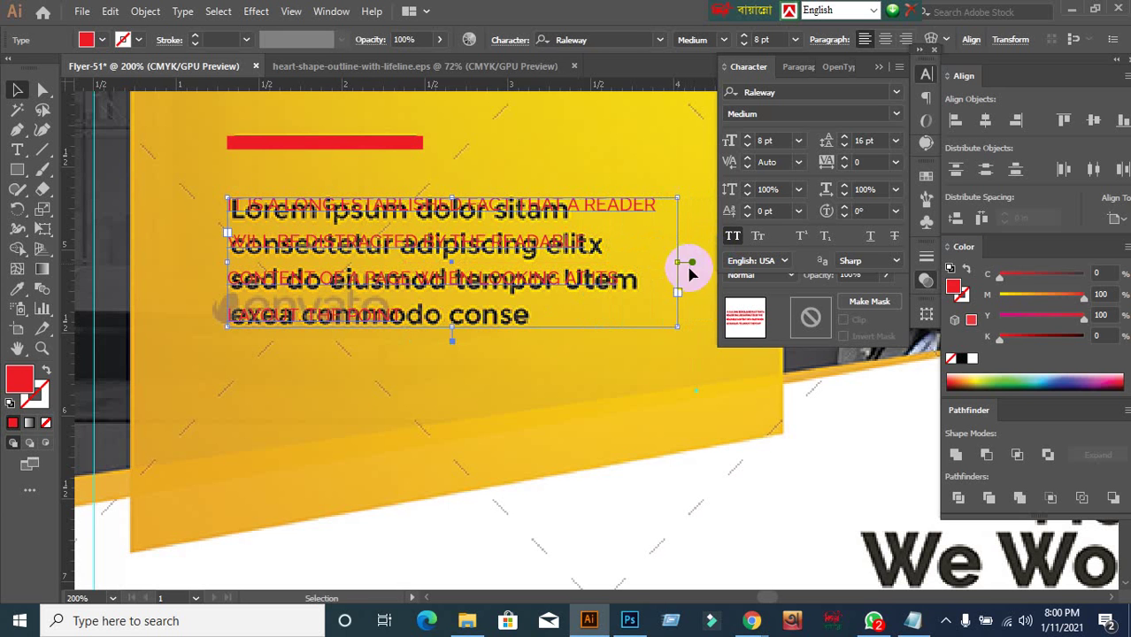
pyautogui.click(765, 397)
# - Delete the words A READER from the red paragraph and reposition its frame
pyautogui.click(576, 209)
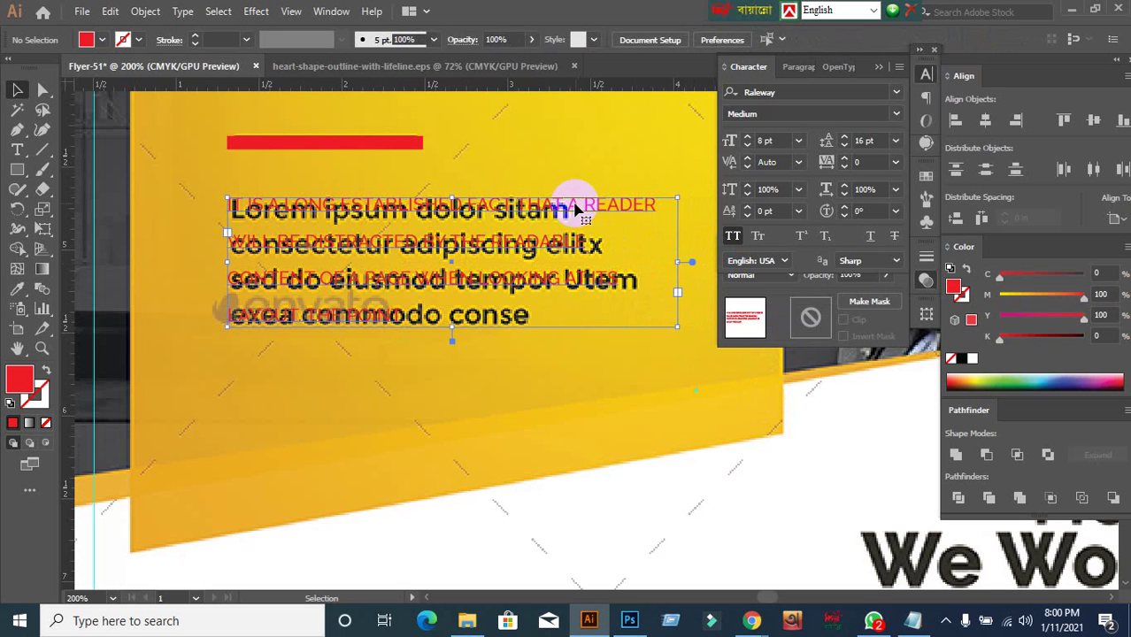
pyautogui.doubleClick(576, 209)
pyautogui.moveTo(572, 205); pyautogui.dragTo(679, 203)
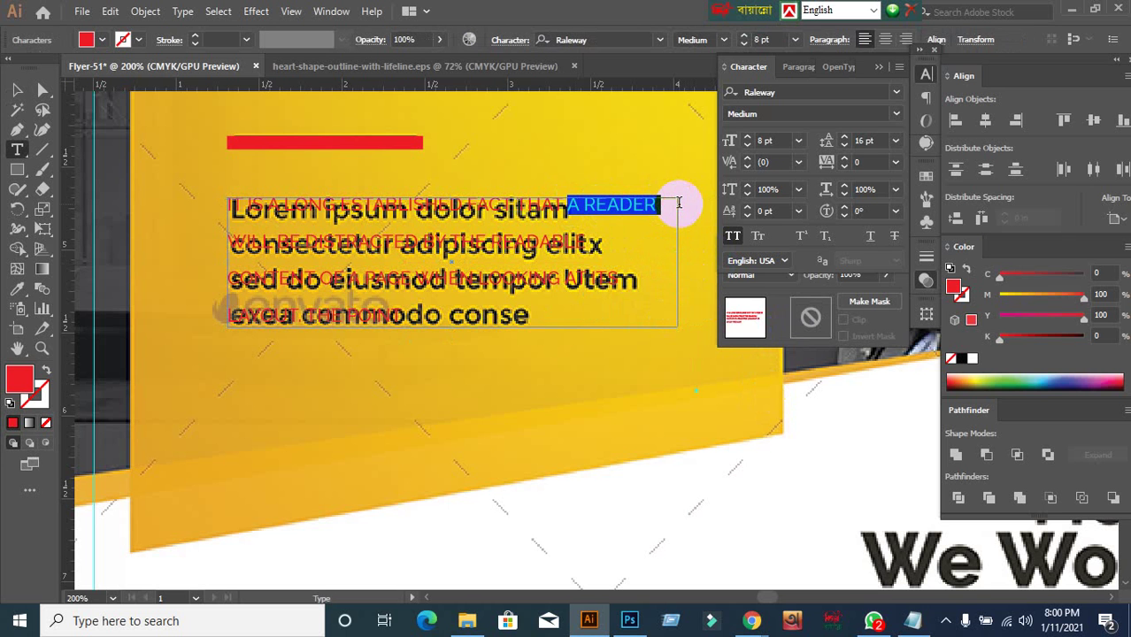
pyautogui.press('BackSpace')
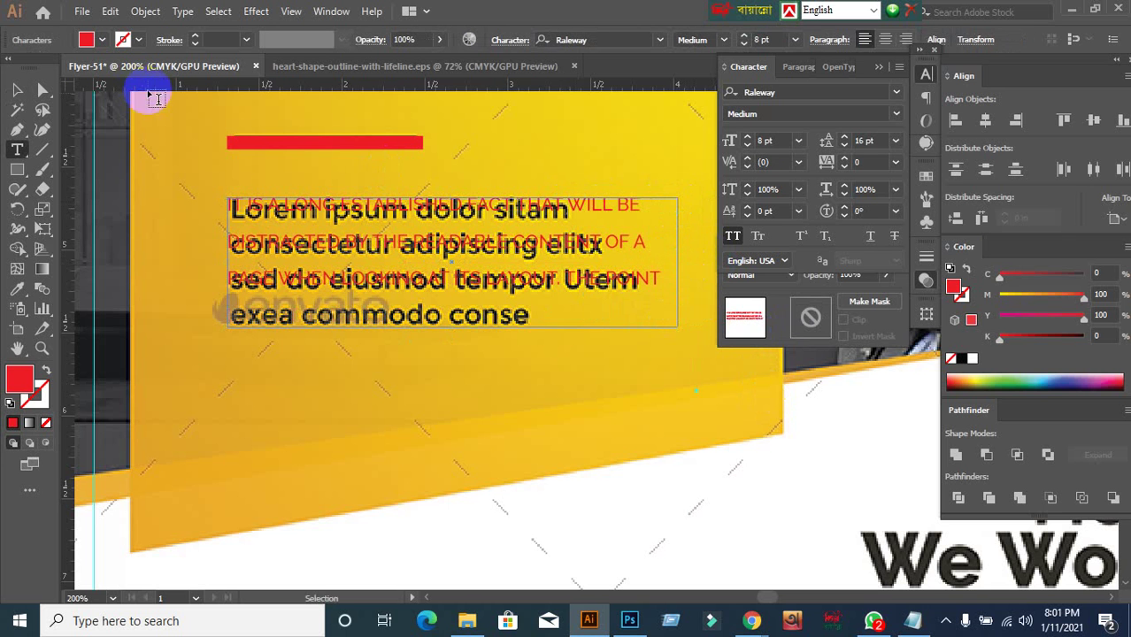
pyautogui.click(17, 90)
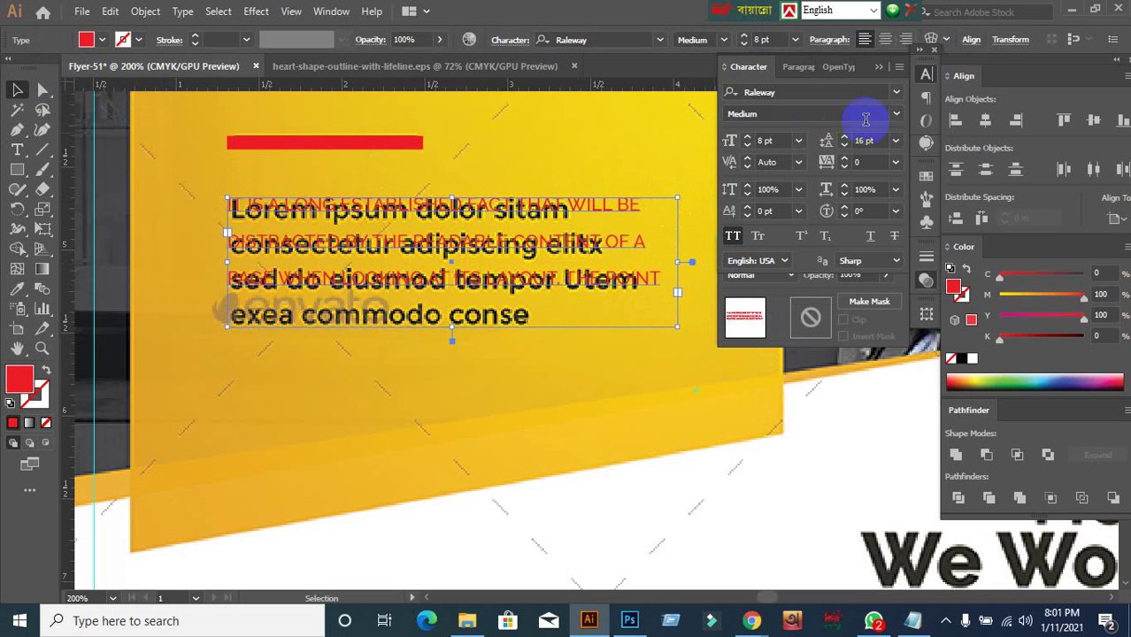
pyautogui.click(342, 205)
pyautogui.moveTo(342, 206)
pyautogui.mouseDown()
pyautogui.moveTo(361, 318)
pyautogui.moveTo(364, 222)
pyautogui.mouseUp()
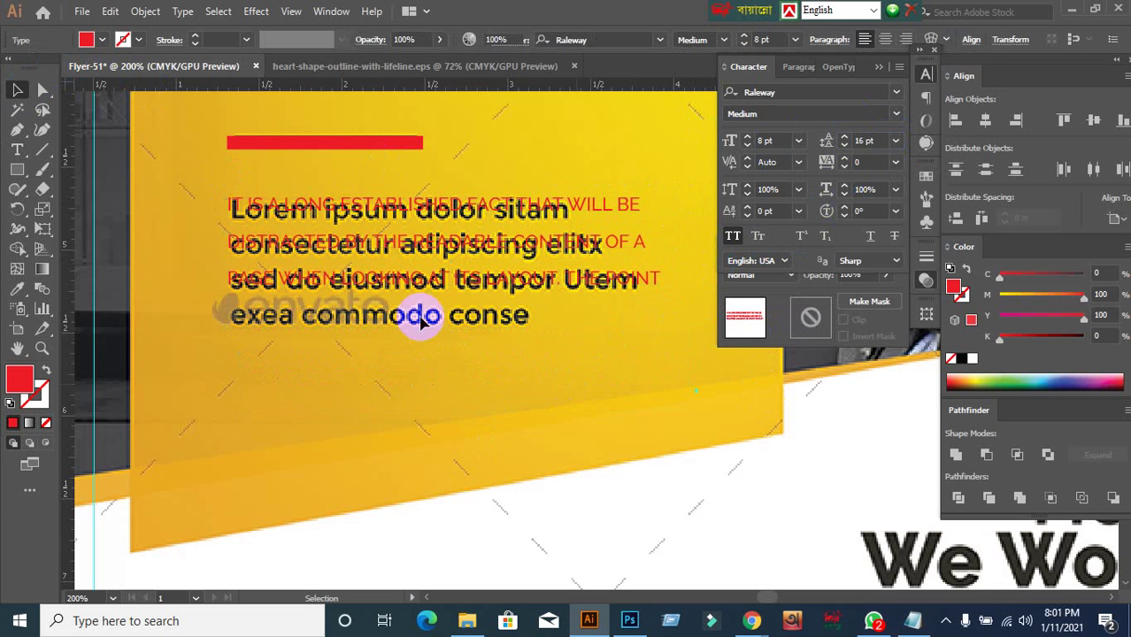
pyautogui.click(414, 270)
# - Check the red paragraph's third line and undo a trial move of the frame
pyautogui.click(240, 276)
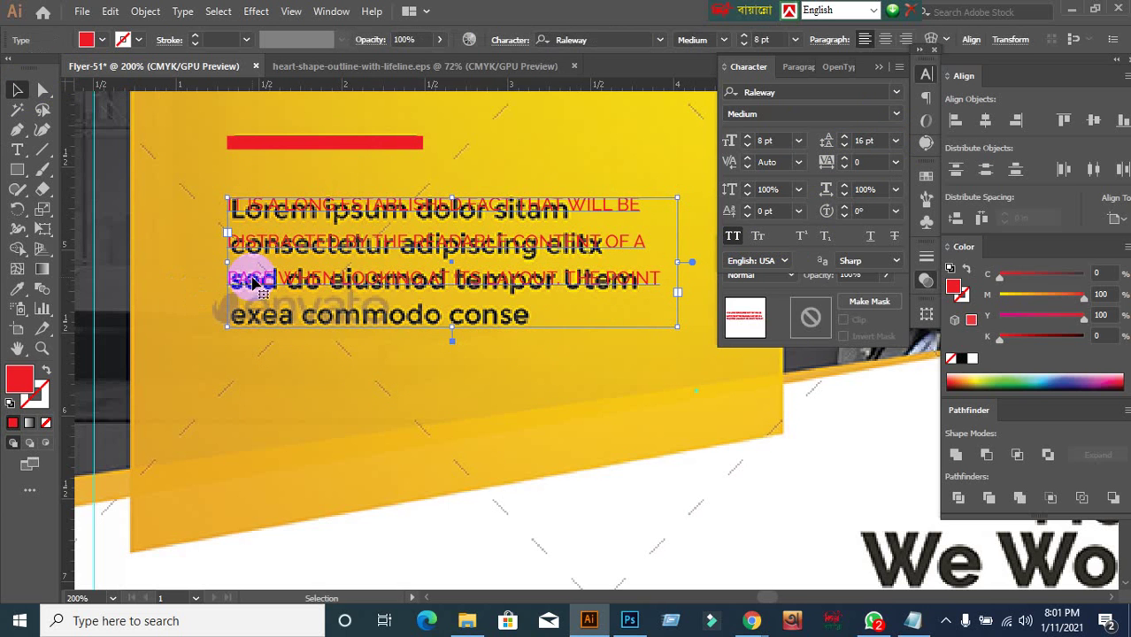
pyautogui.doubleClick(453, 279)
pyautogui.moveTo(456, 282); pyautogui.dragTo(680, 277)
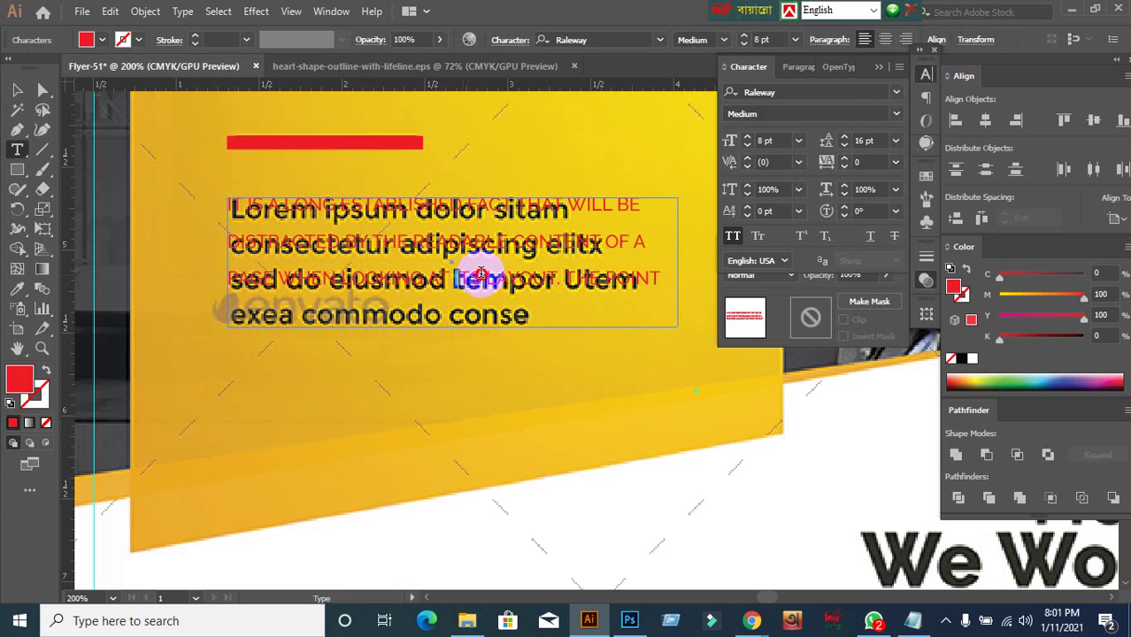
pyautogui.click(664, 279)
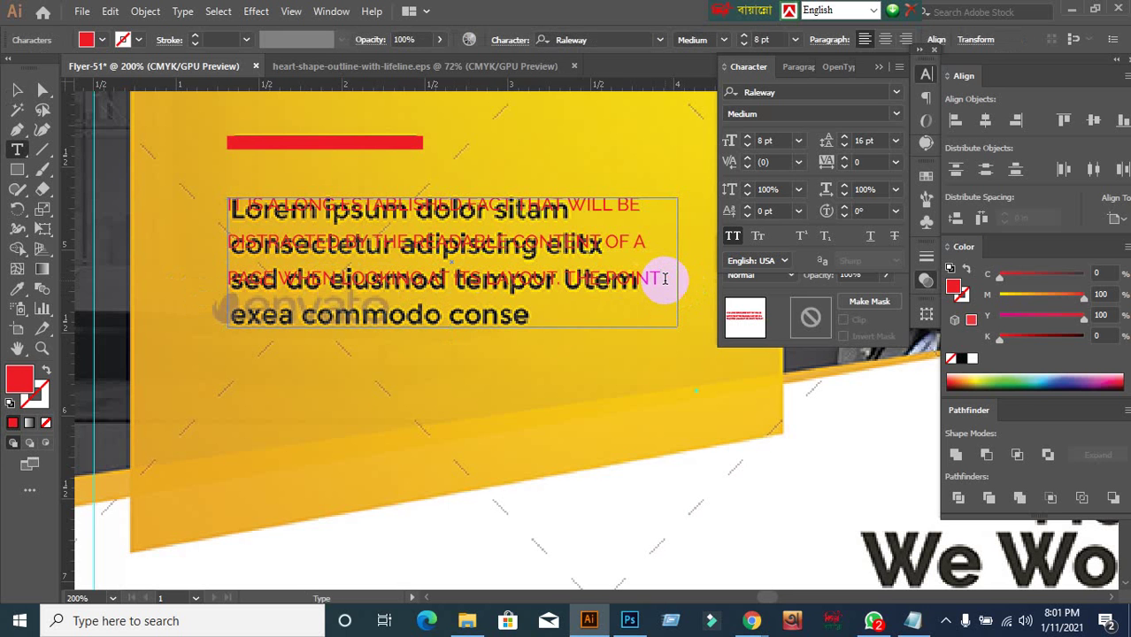
pyautogui.click(18, 89)
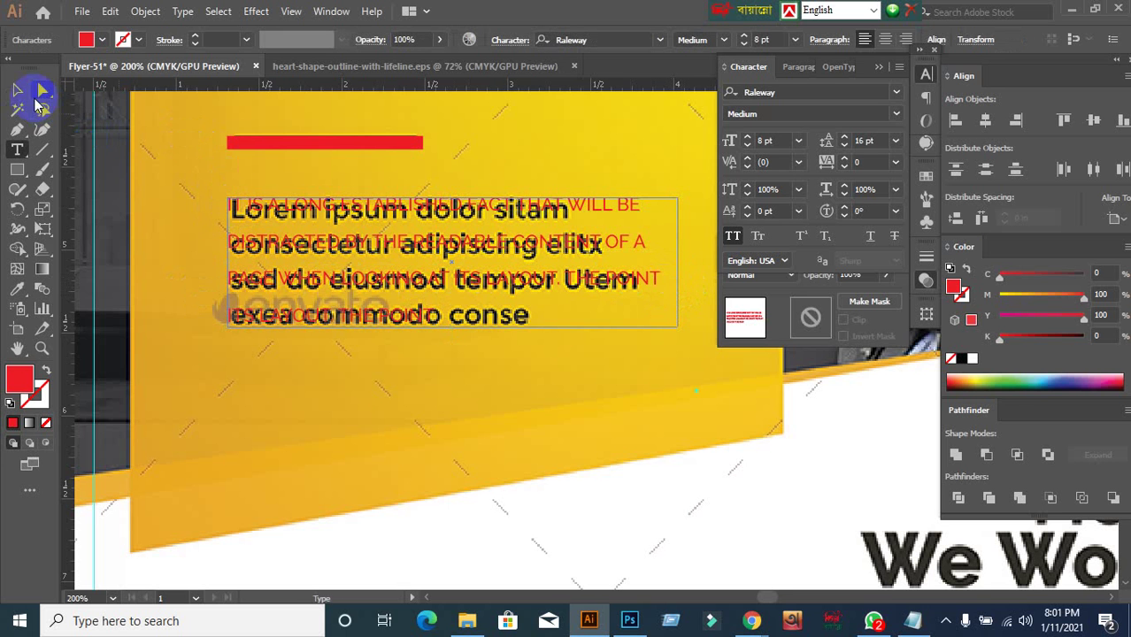
pyautogui.moveTo(372, 213); pyautogui.dragTo(412, 296)
pyautogui.hotkey('ctrl', 'z')
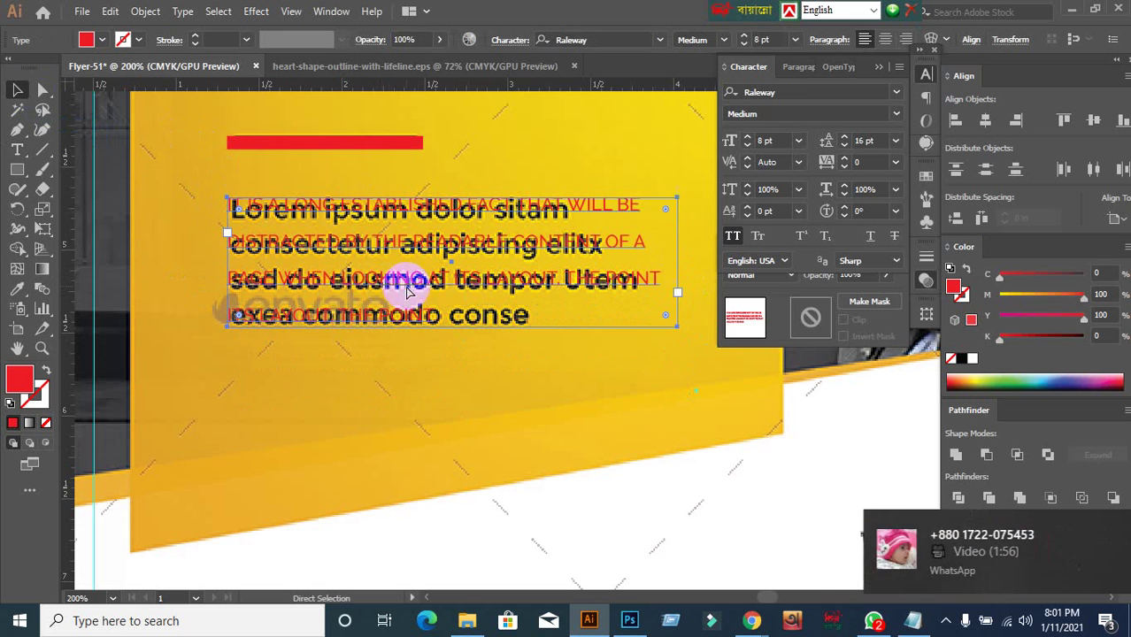
# - Turn off All Caps so the red paragraph reads in sentence case
pyautogui.click(744, 235)
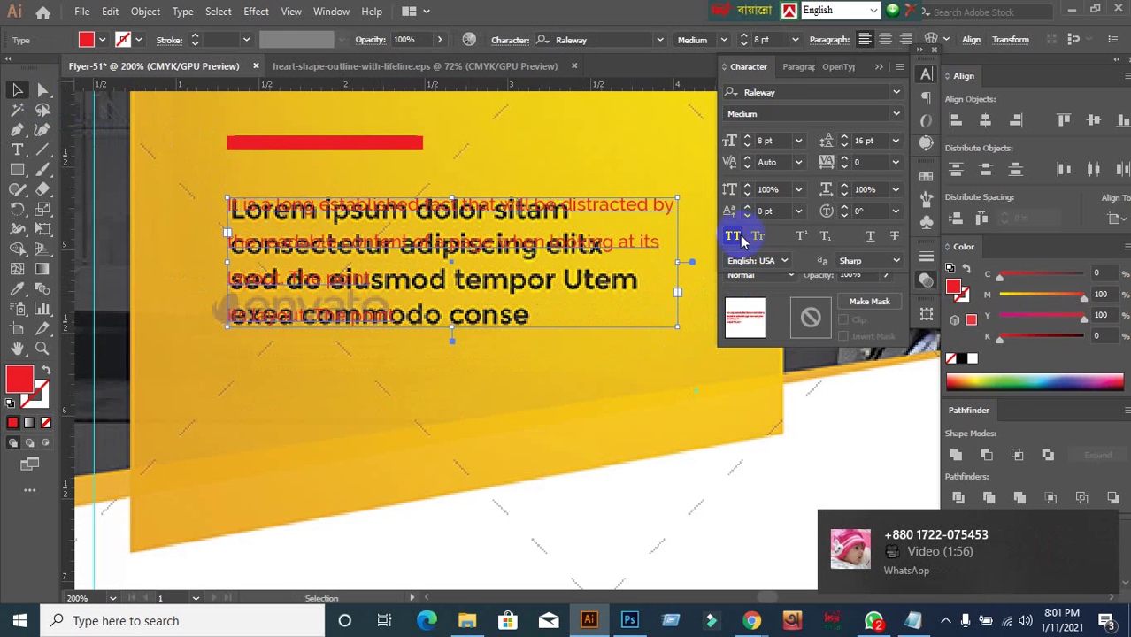
pyautogui.click(498, 423)
pyautogui.moveTo(367, 240); pyautogui.dragTo(410, 347)
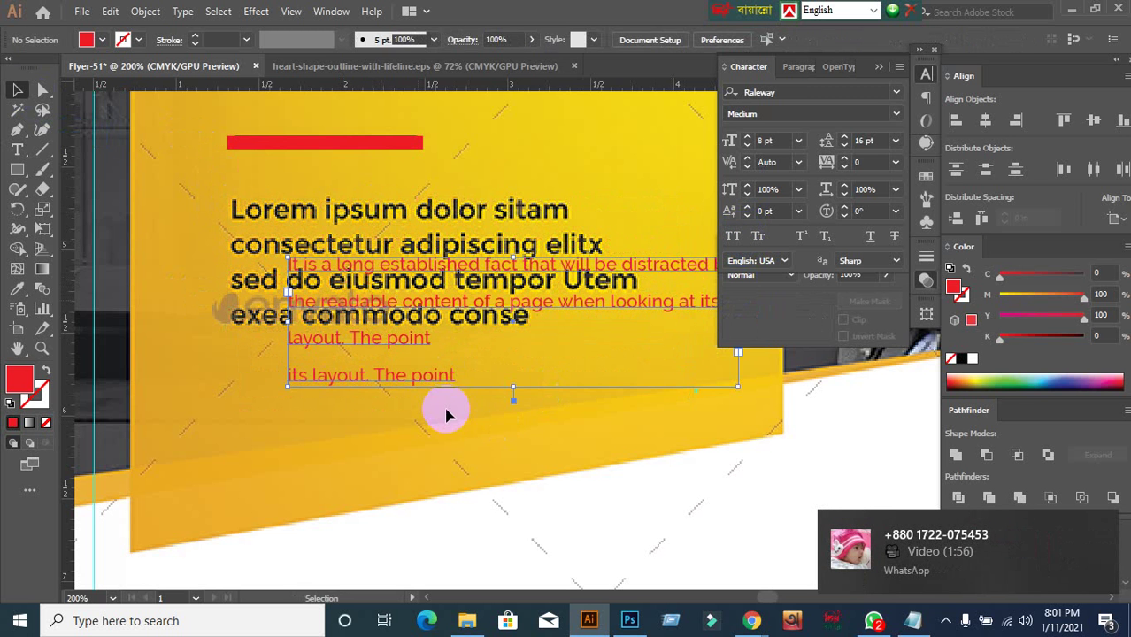
pyautogui.hotkey('ctrl', 'z')
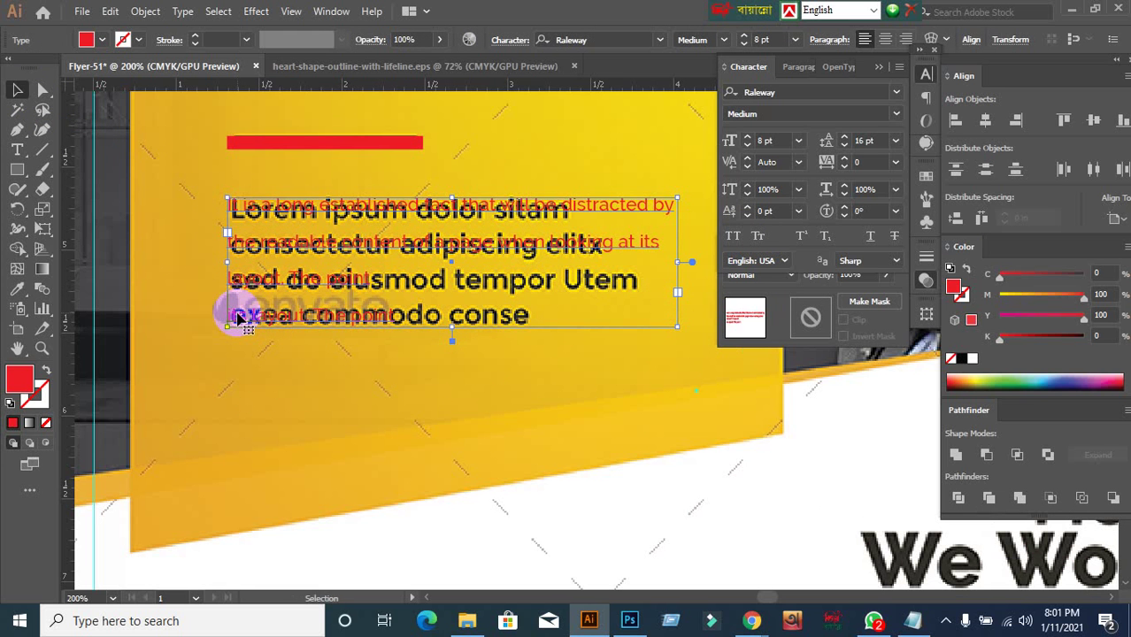
# - Review the red paragraph's text, then reselect its frame as an object
pyautogui.doubleClick(312, 315)
pyautogui.moveTo(328, 321); pyautogui.dragTo(314, 320)
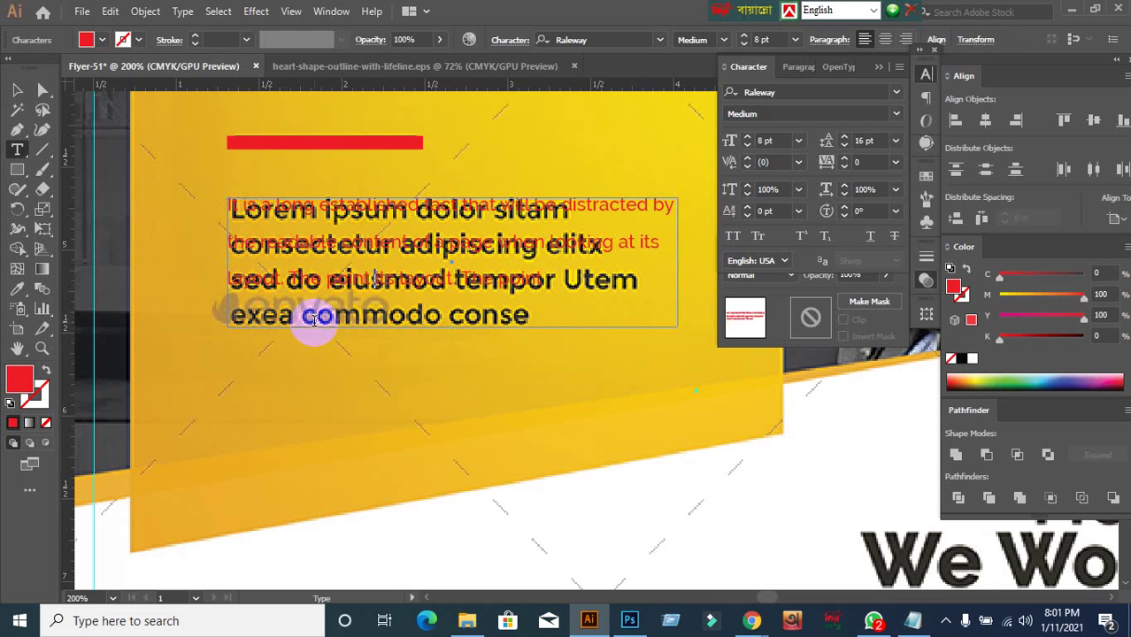
pyautogui.moveTo(231, 281); pyautogui.dragTo(586, 286)
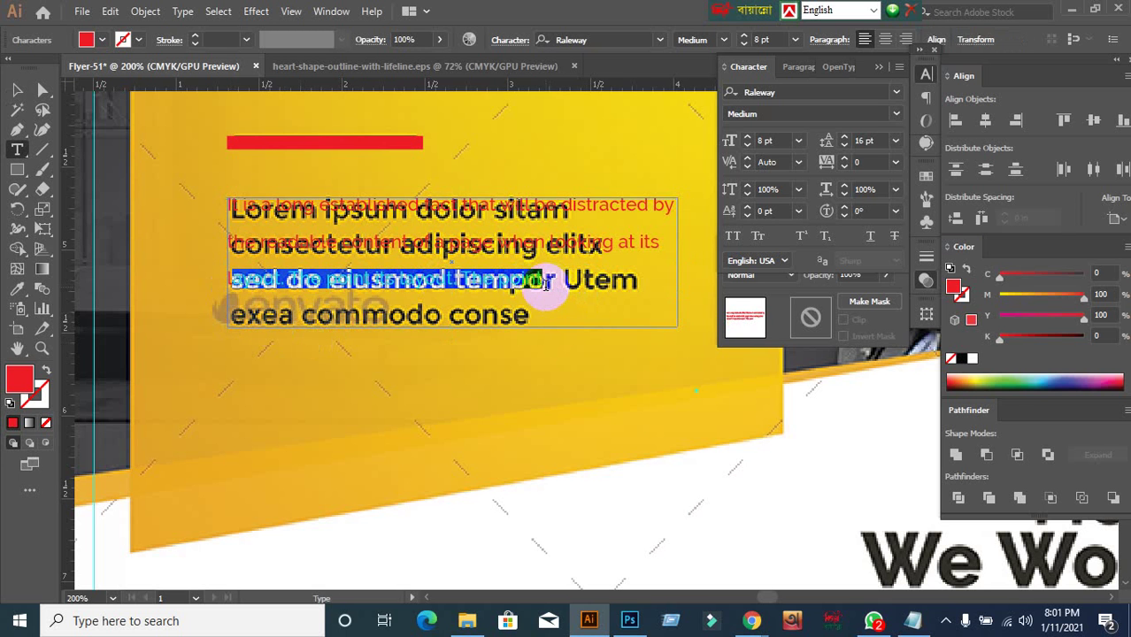
pyautogui.click(547, 283)
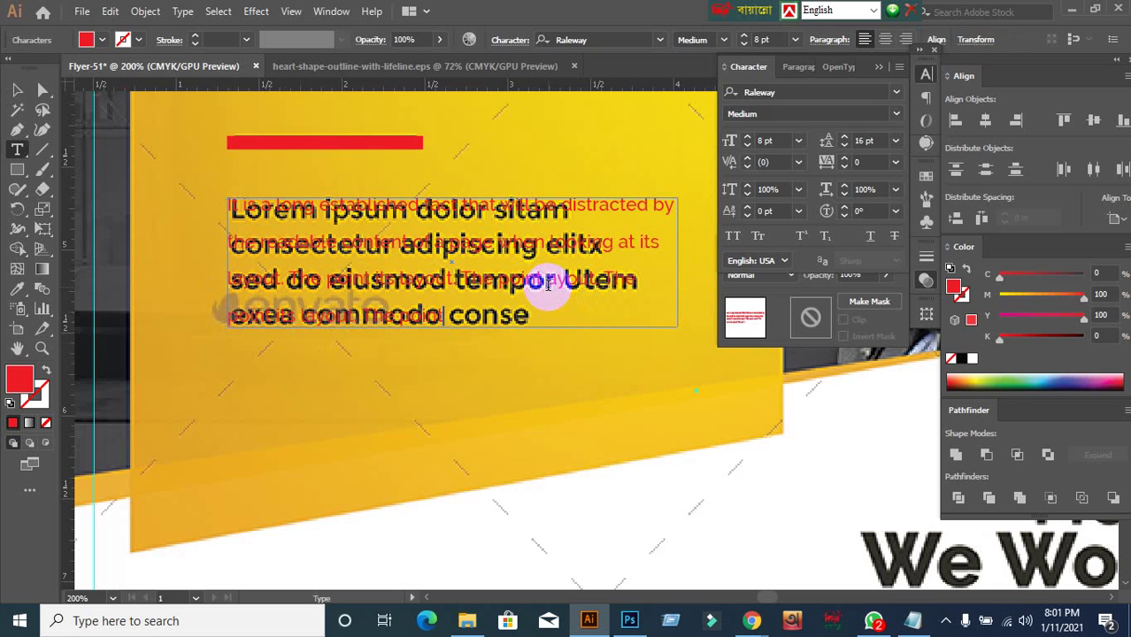
pyautogui.click(17, 90)
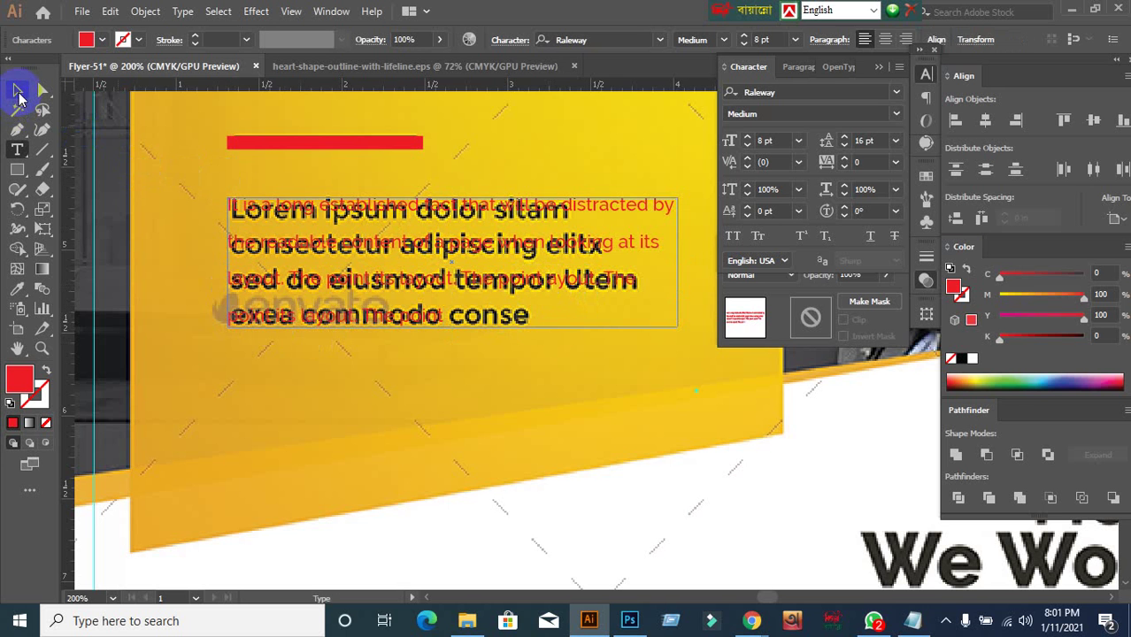
pyautogui.click(362, 404)
pyautogui.click(375, 255)
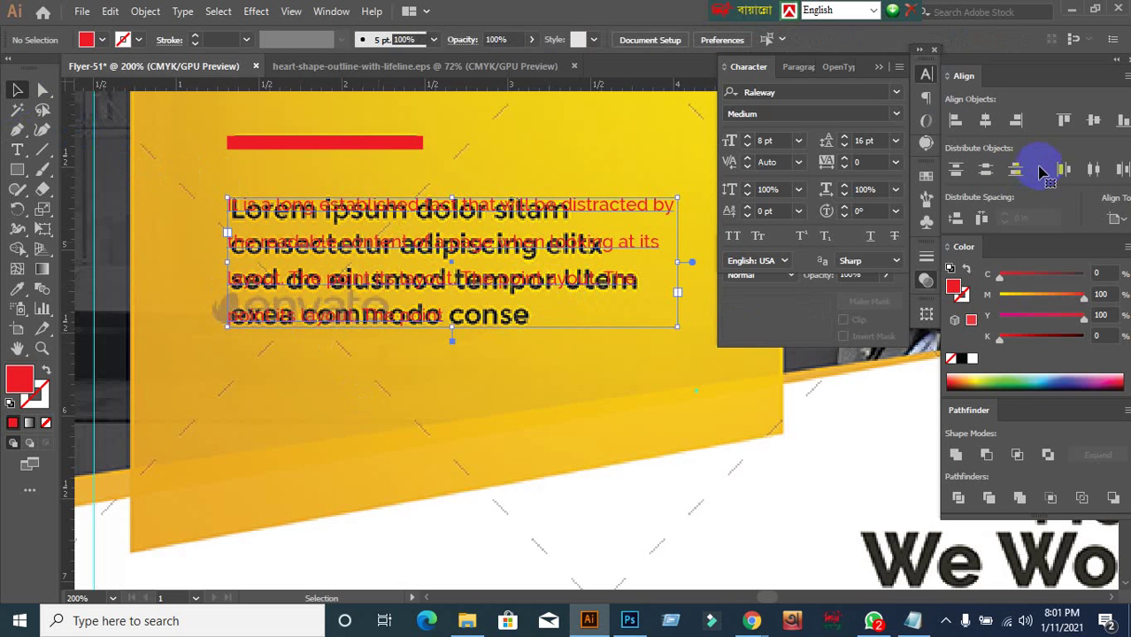
# - Set the red paragraph's font style to Raleway Bold
pyautogui.click(900, 117)
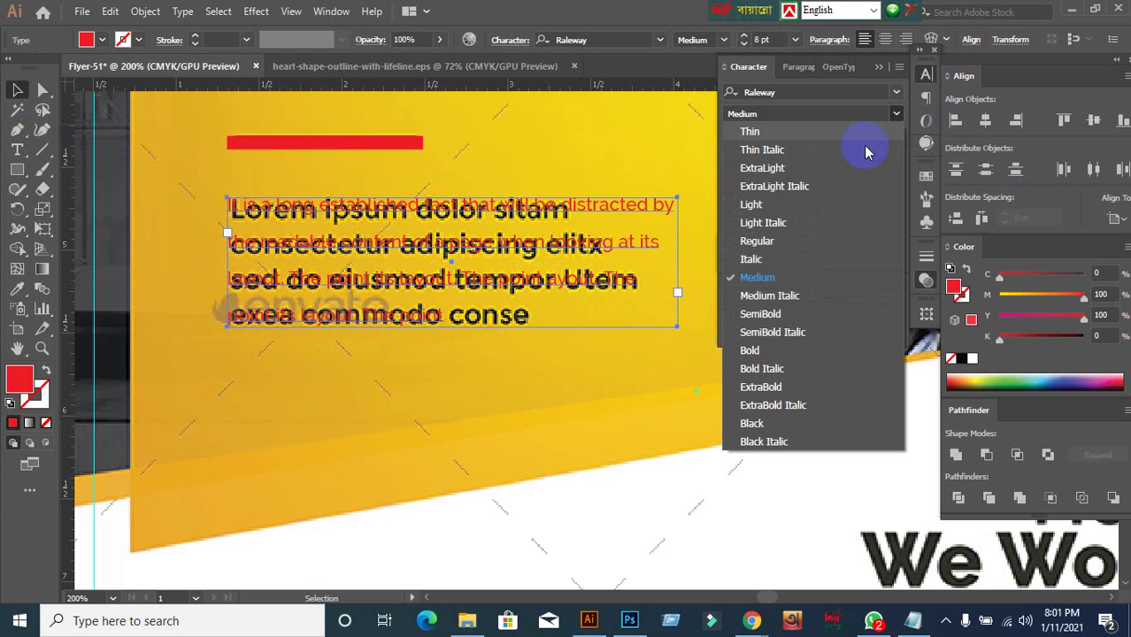
pyautogui.click(761, 350)
pyautogui.click(461, 427)
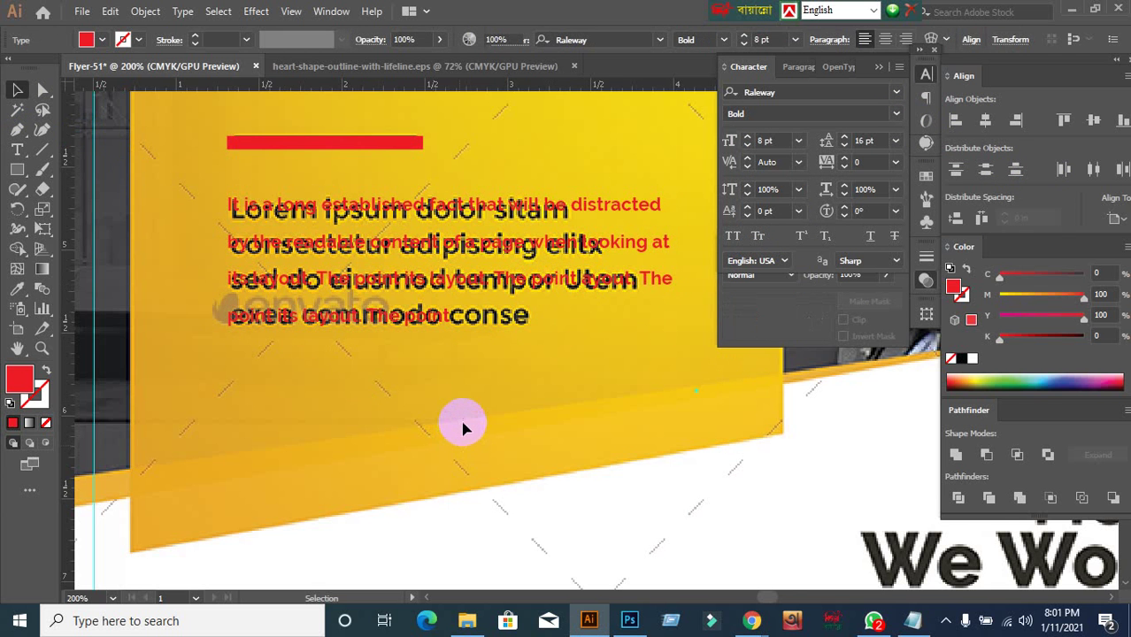
pyautogui.hotkey('ctrl', '1')
pyautogui.scroll(1, 547, 396)
pyautogui.scroll(2, 551, 392)
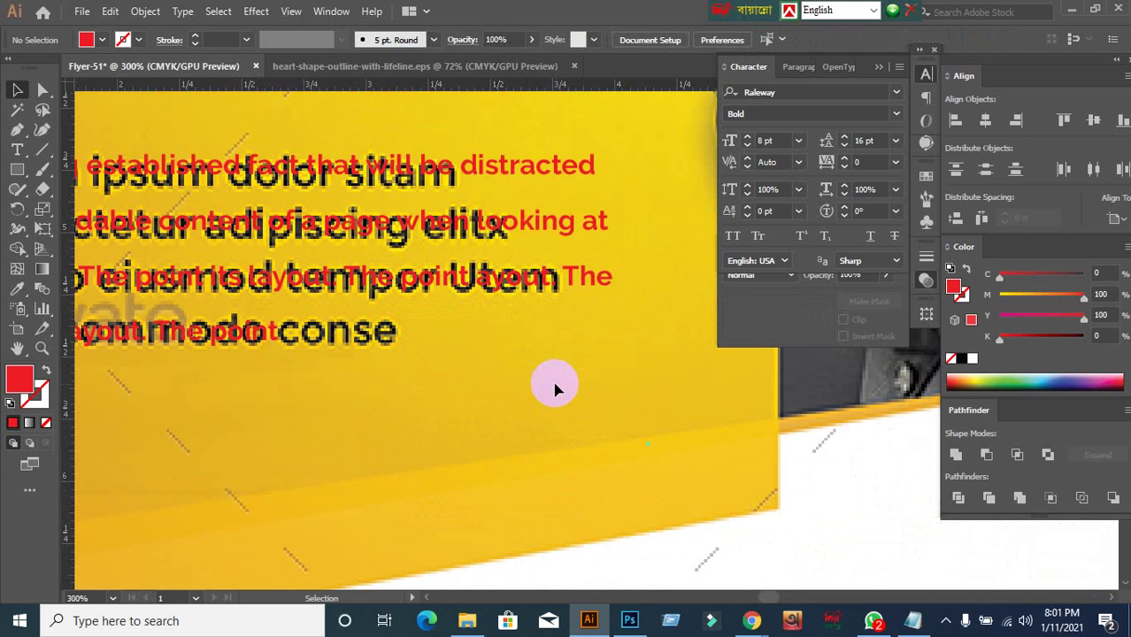
# - Narrow the red paragraph frame to match the black Lorem ipsum block's width
pyautogui.click(520, 275)
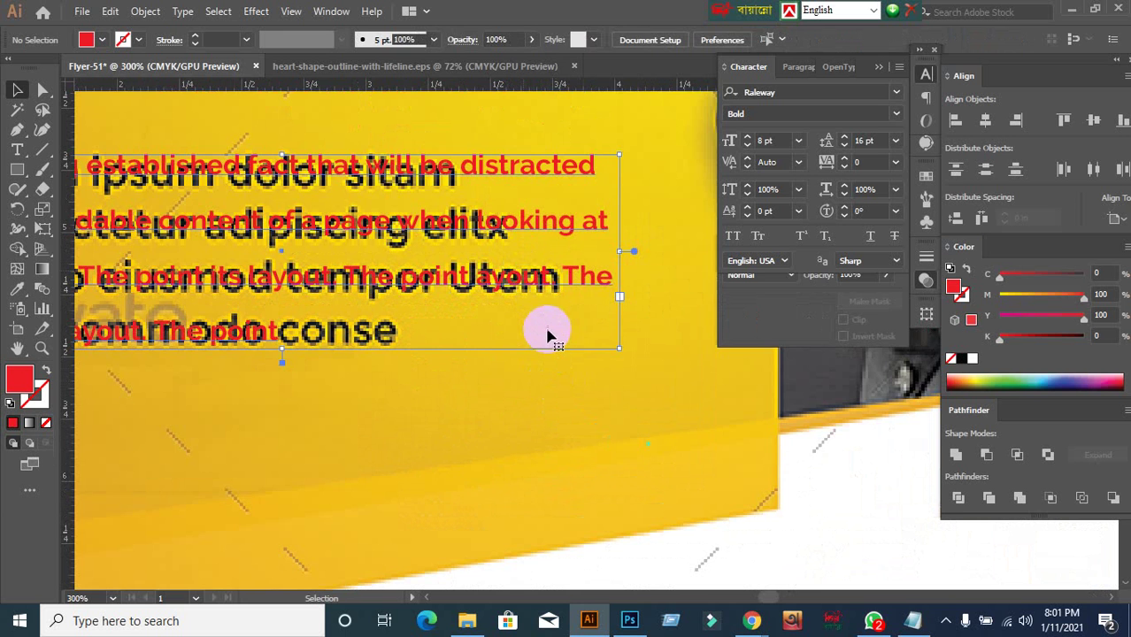
pyautogui.scroll(-1, 549, 337)
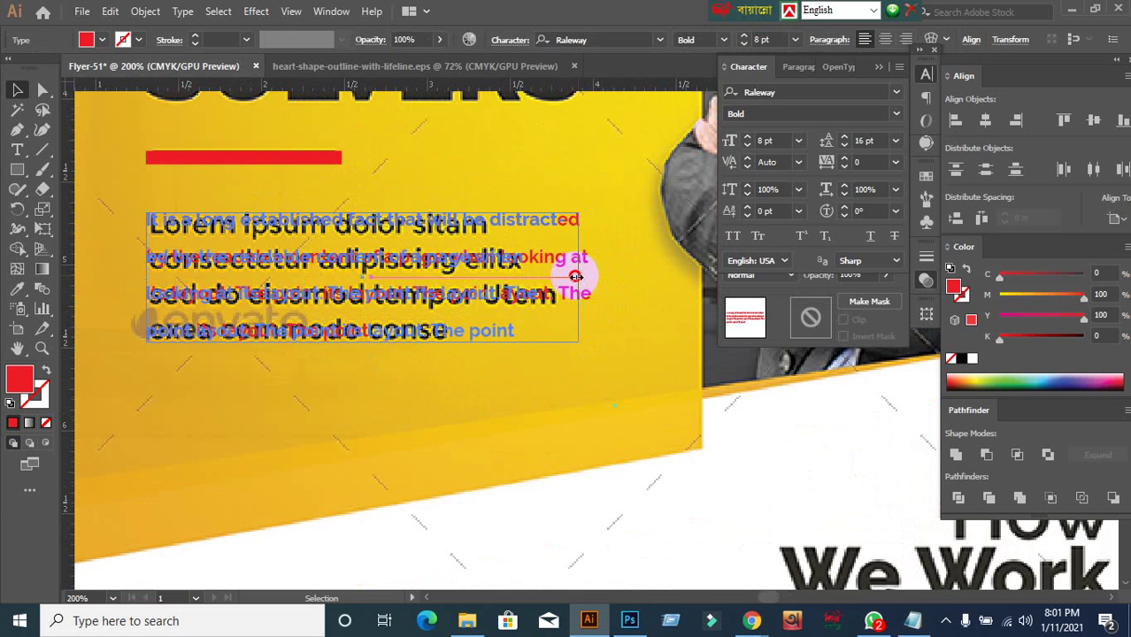
pyautogui.moveTo(595, 275); pyautogui.dragTo(560, 341)
pyautogui.click(349, 379)
pyautogui.click(341, 324)
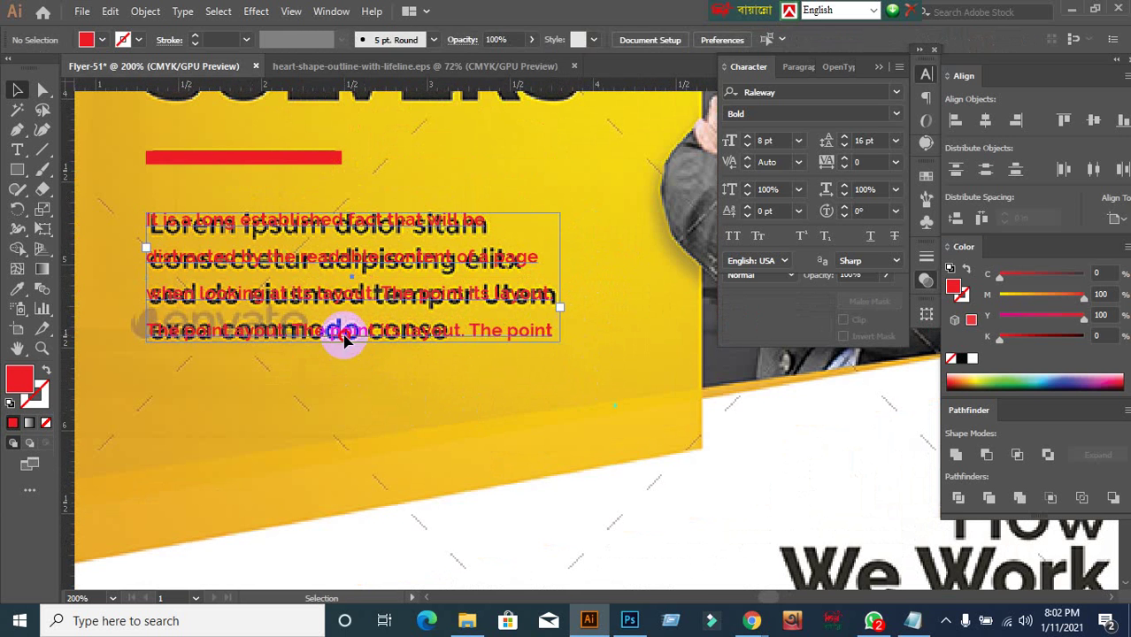
pyautogui.click(376, 416)
pyautogui.scroll(-2, 391, 424)
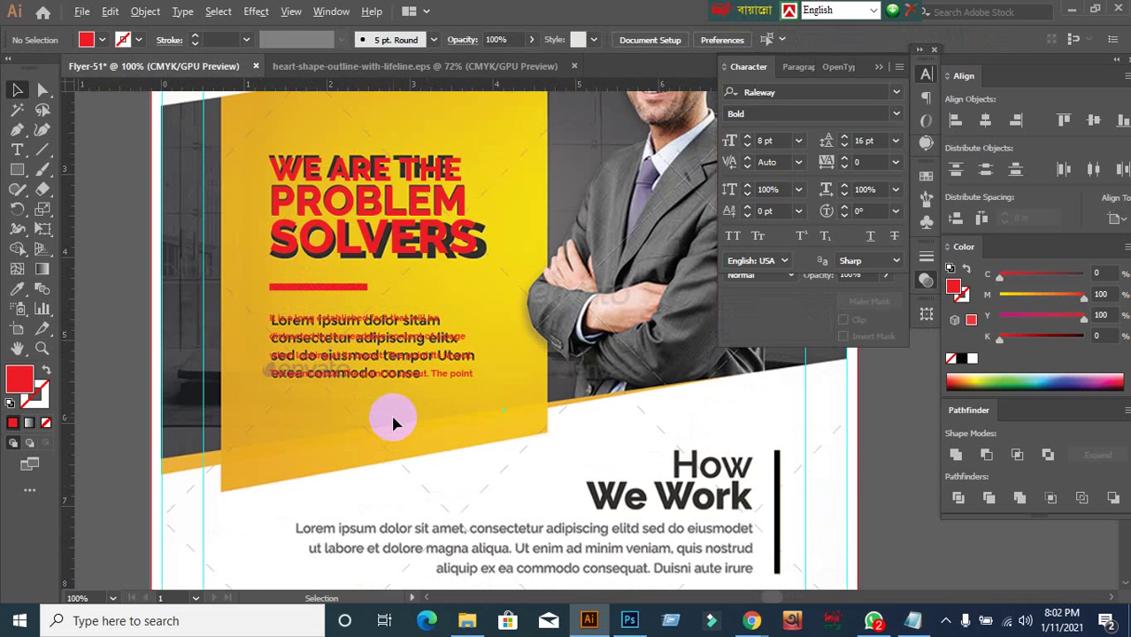
pyautogui.scroll(-2, 391, 424)
pyautogui.moveTo(498, 469)
pyautogui.mouseDown()
pyautogui.moveTo(476, 425)
pyautogui.moveTo(346, 373)
pyautogui.mouseUp()
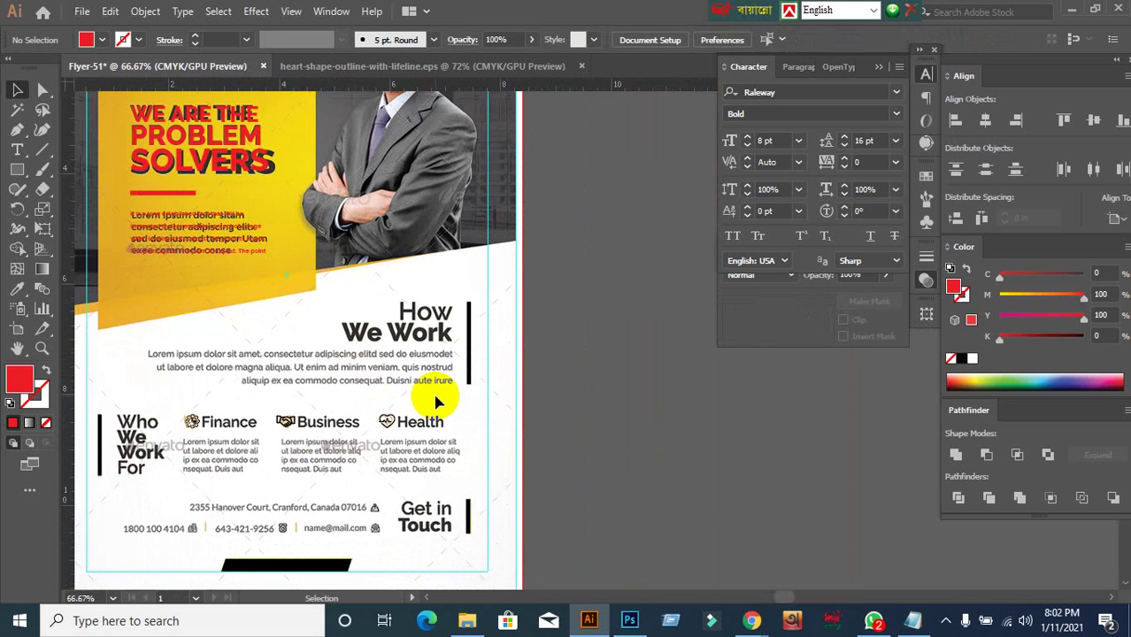
pyautogui.scroll(1, 431, 401)
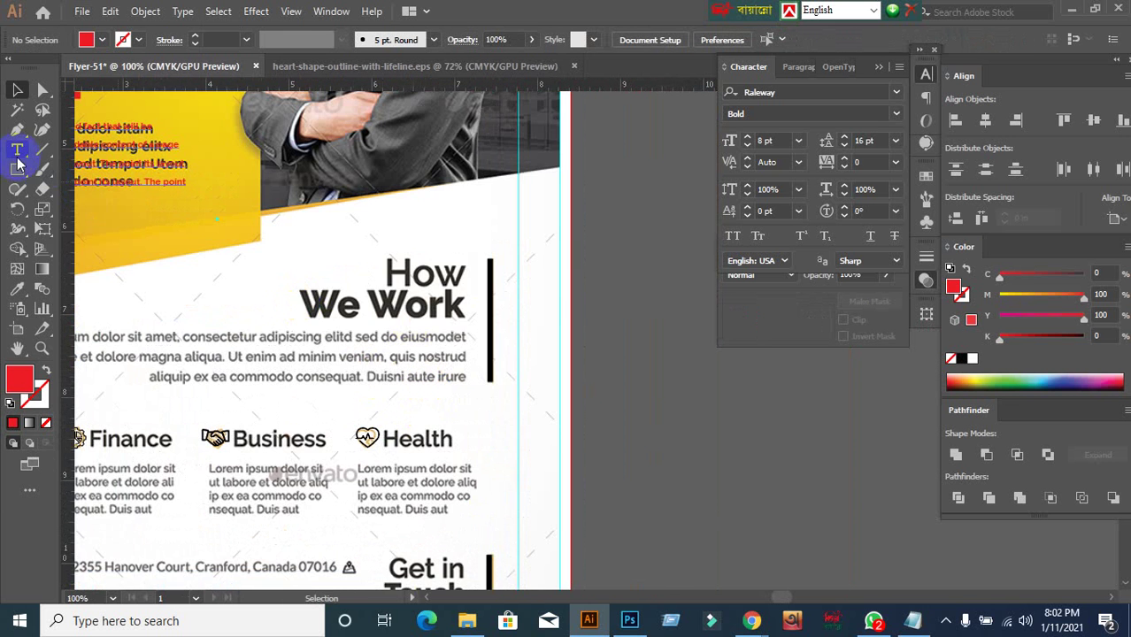
# - Create a right-aligned How We Work text copy and place it on the original heading
pyautogui.click(16, 151)
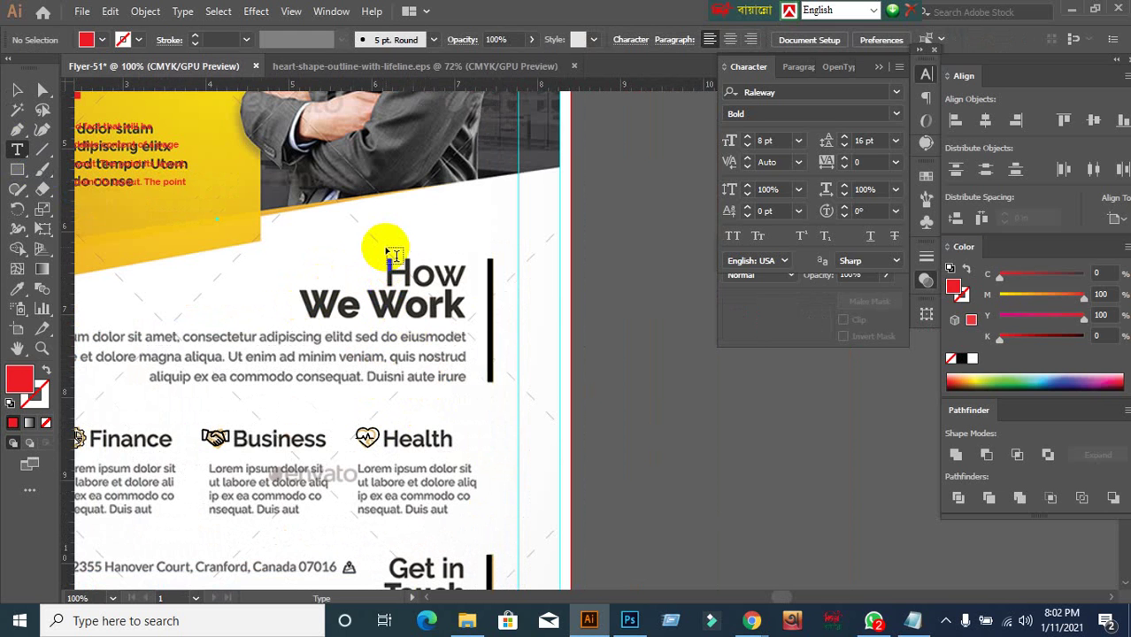
pyautogui.click(394, 239)
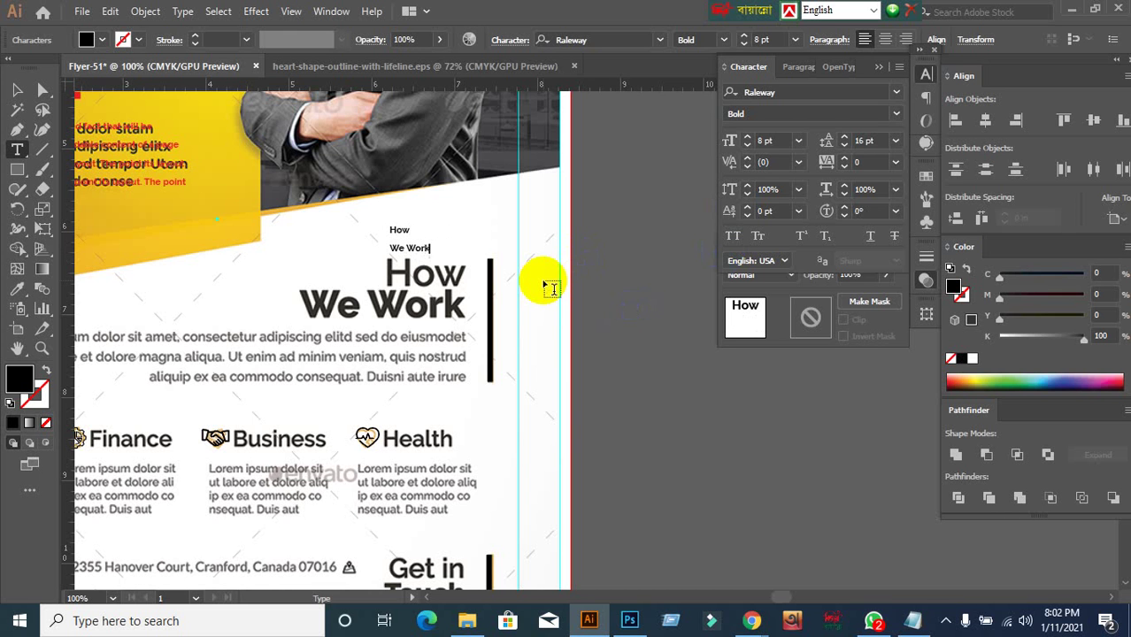
pyautogui.click(17, 89)
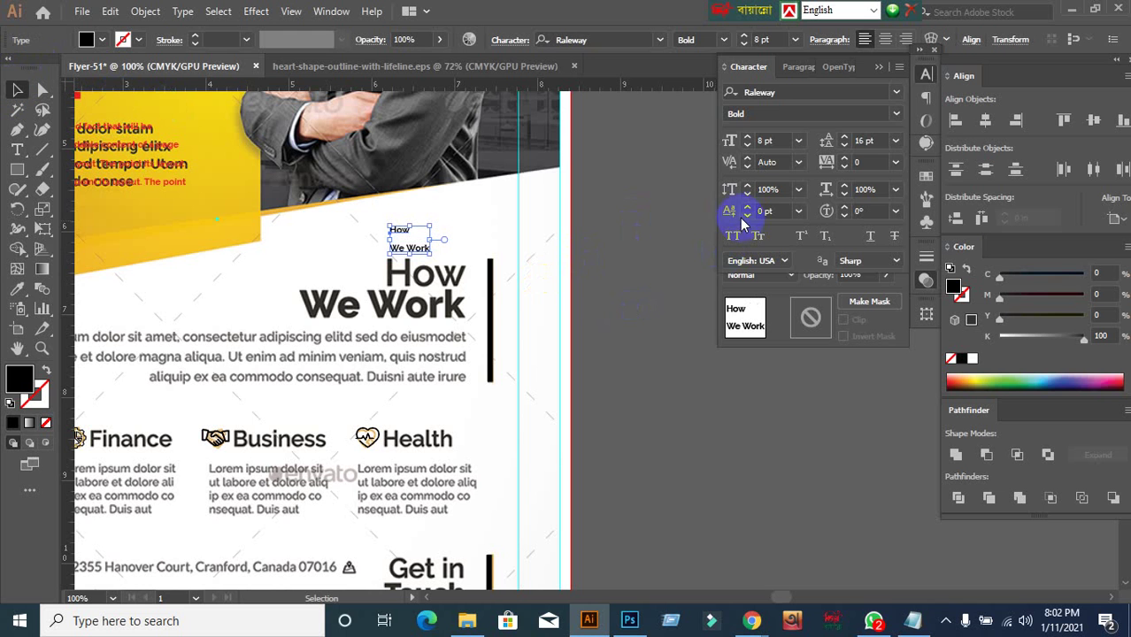
pyautogui.click(791, 68)
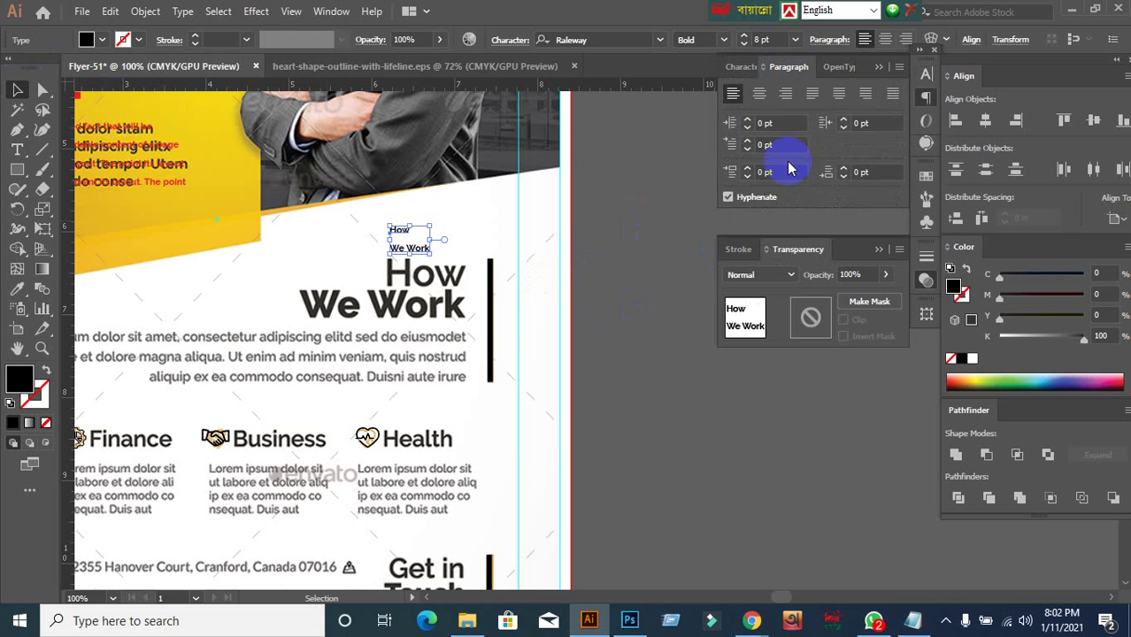
pyautogui.click(787, 94)
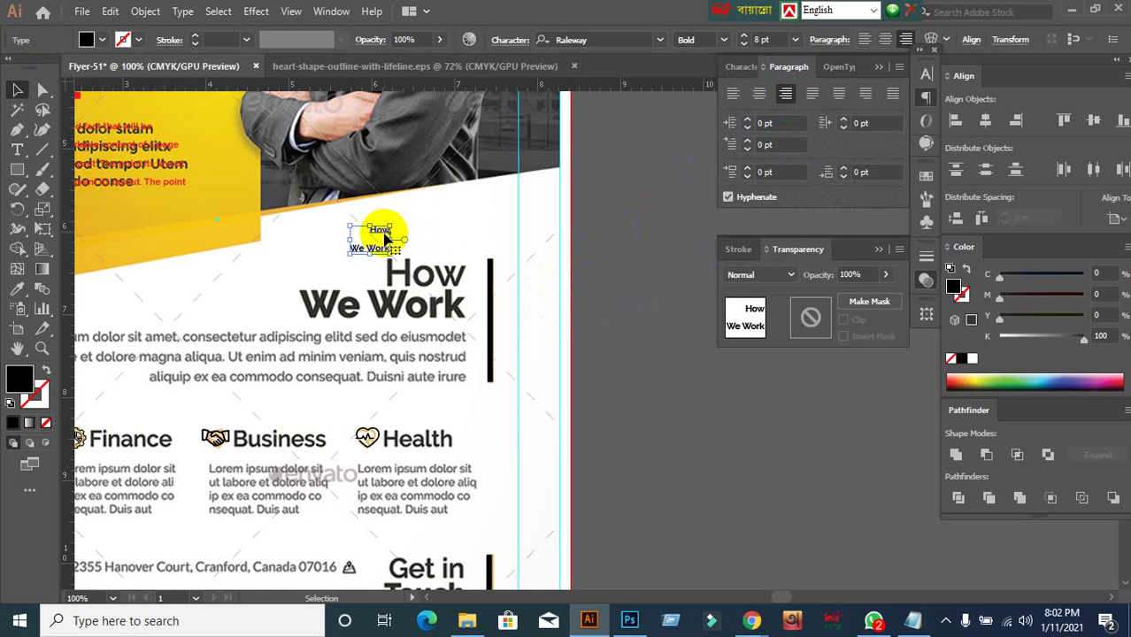
pyautogui.moveTo(383, 236)
pyautogui.mouseDown()
pyautogui.moveTo(457, 288)
pyautogui.moveTo(455, 274)
pyautogui.mouseUp()
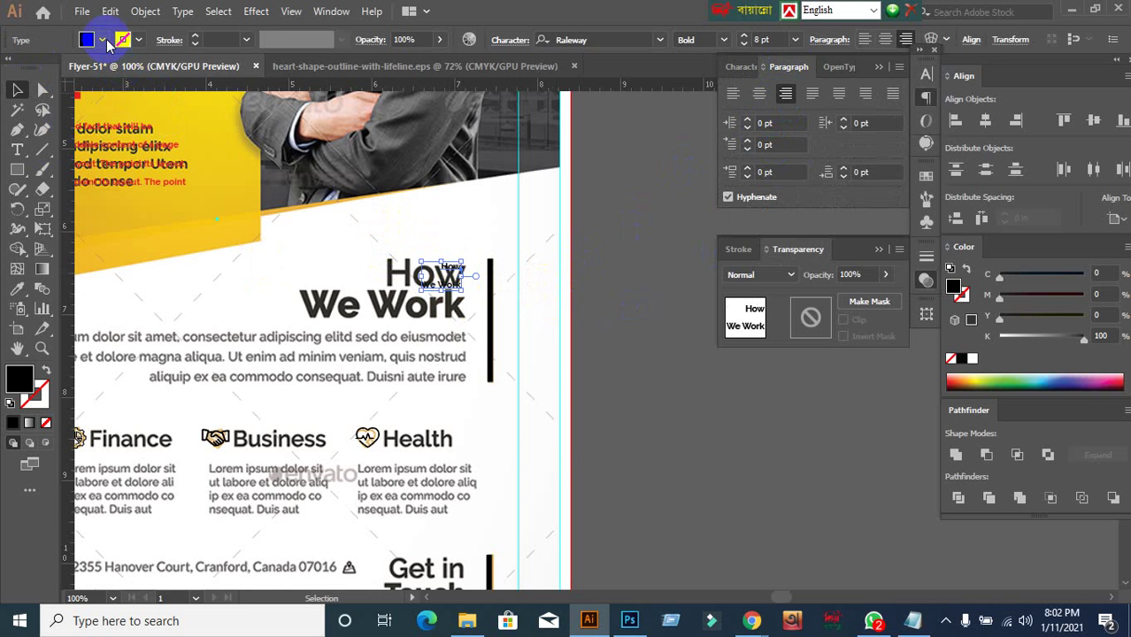
# - Make the How We Work heading red and enlarge it to 34 pt
pyautogui.click(102, 40)
pyautogui.click(57, 68)
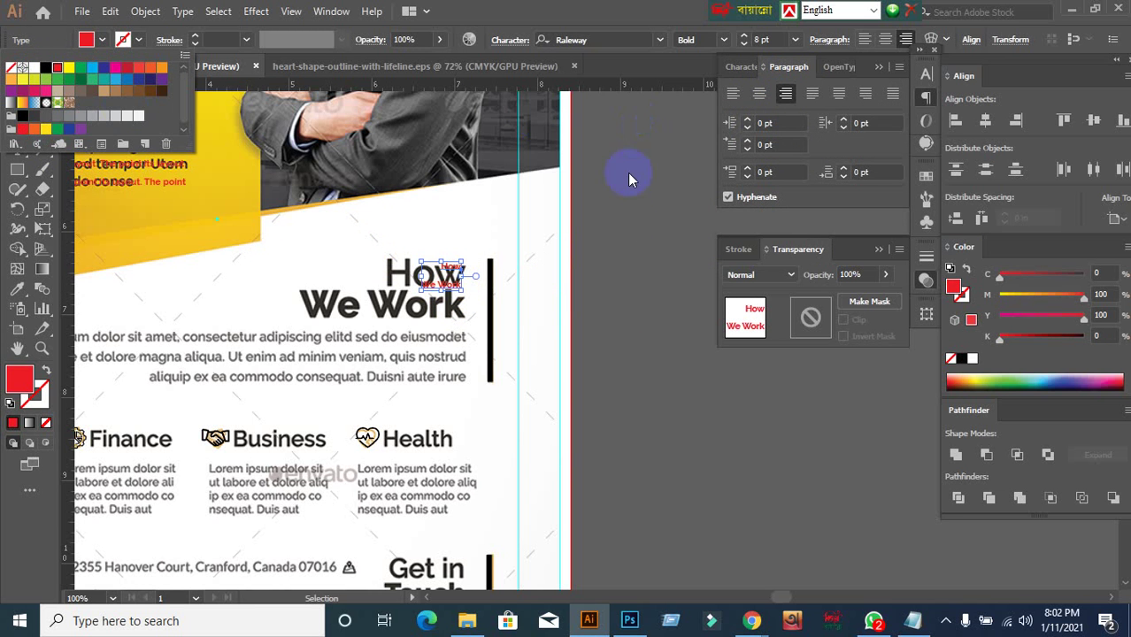
pyautogui.click(736, 99)
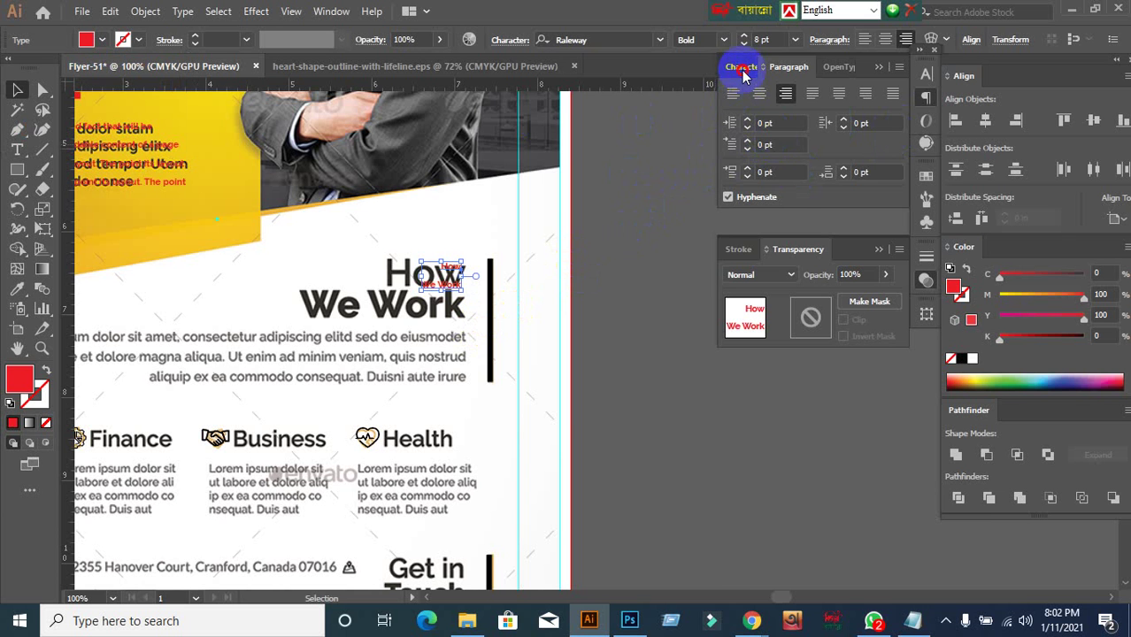
pyautogui.click(741, 67)
pyautogui.click(777, 140)
pyautogui.scroll(5, 778, 140)
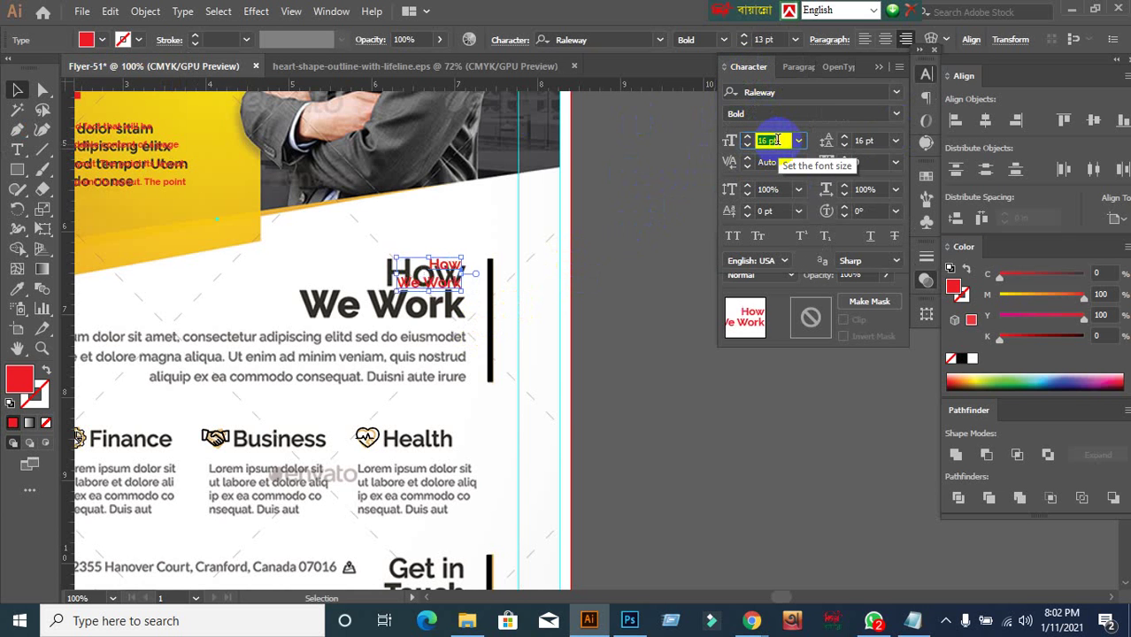
pyautogui.scroll(7, 777, 140)
pyautogui.scroll(10, 778, 140)
pyautogui.scroll(4, 777, 140)
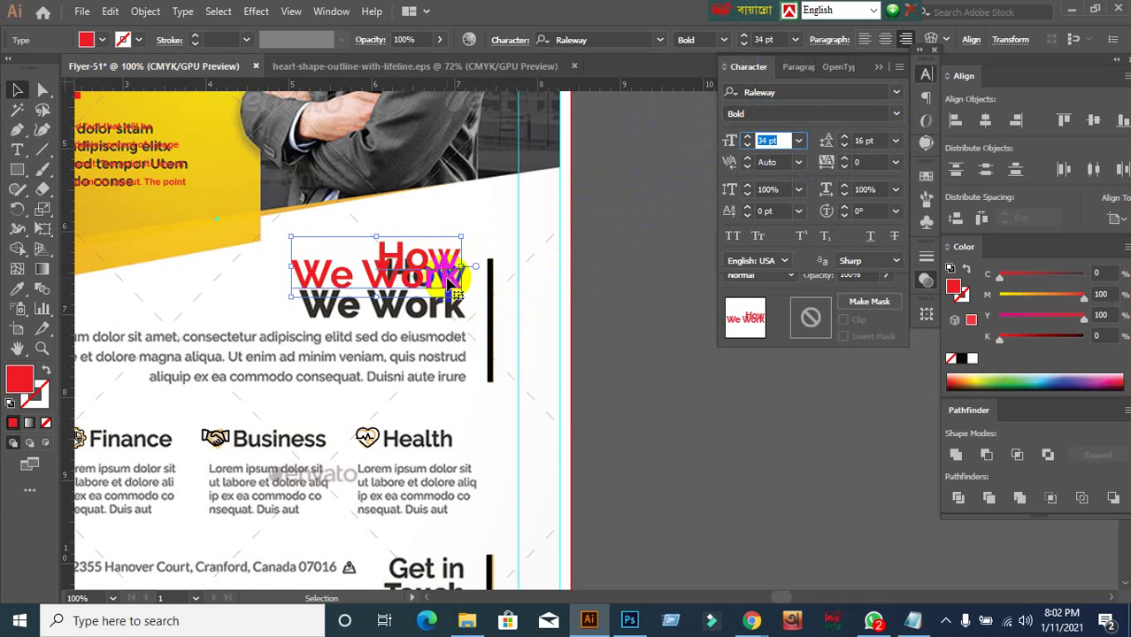
# - Set 29 pt leading and position the red heading over the original
pyautogui.moveTo(450, 286); pyautogui.dragTo(454, 300)
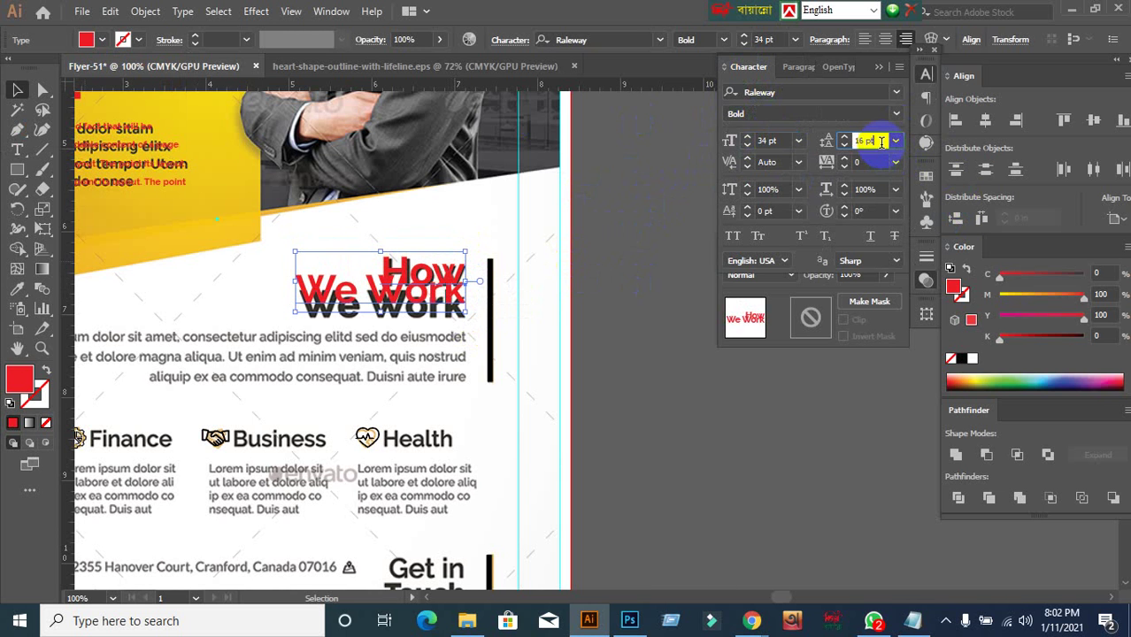
pyautogui.scroll(4, 882, 142)
pyautogui.scroll(3, 882, 142)
pyautogui.scroll(3, 882, 142)
pyautogui.scroll(3, 882, 142)
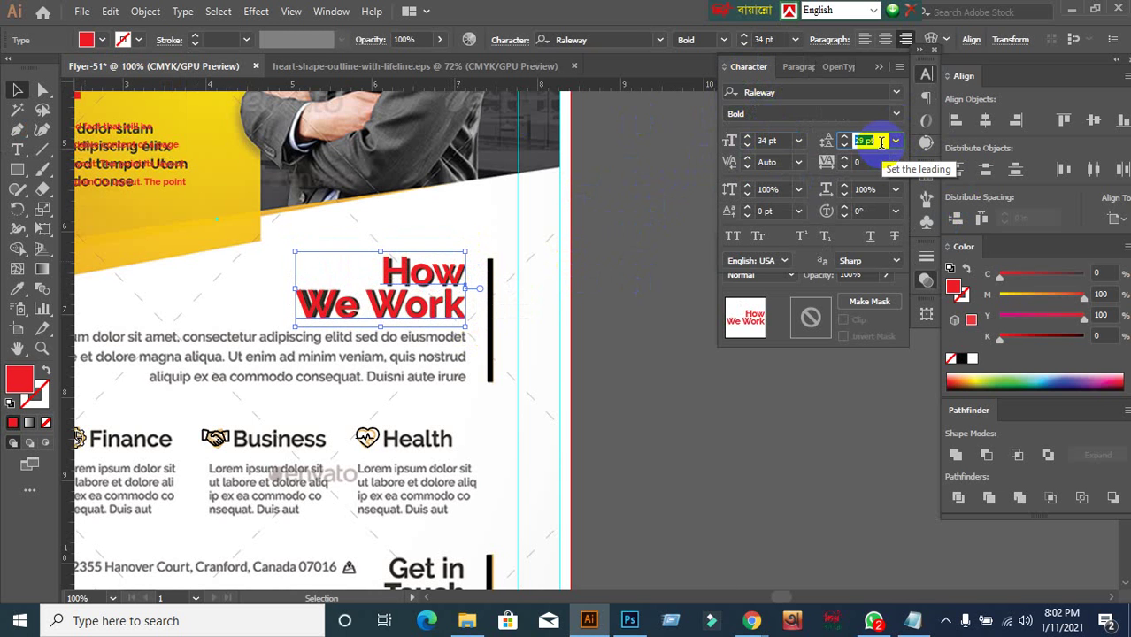
pyautogui.click(609, 377)
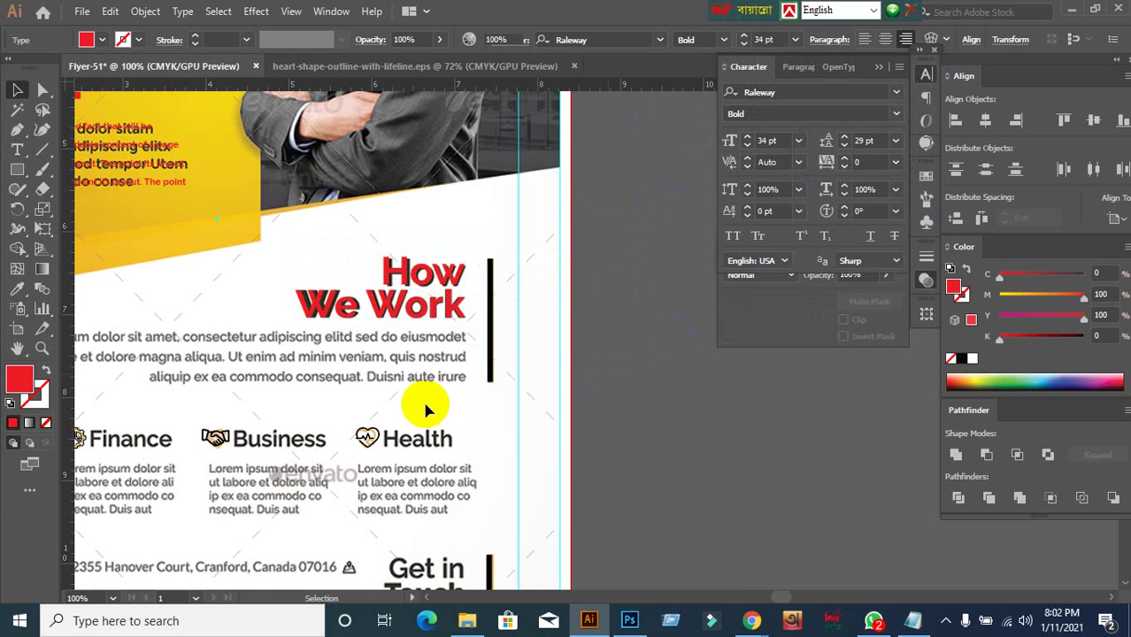
pyautogui.keyDown('alt'); pyautogui.scroll(-2, 422, 399); pyautogui.keyUp('alt')
pyautogui.keyDown('alt'); pyautogui.scroll(-1, 423, 398); pyautogui.keyUp('alt')
pyautogui.keyDown('alt'); pyautogui.scroll(1, 502, 316); pyautogui.keyUp('alt')
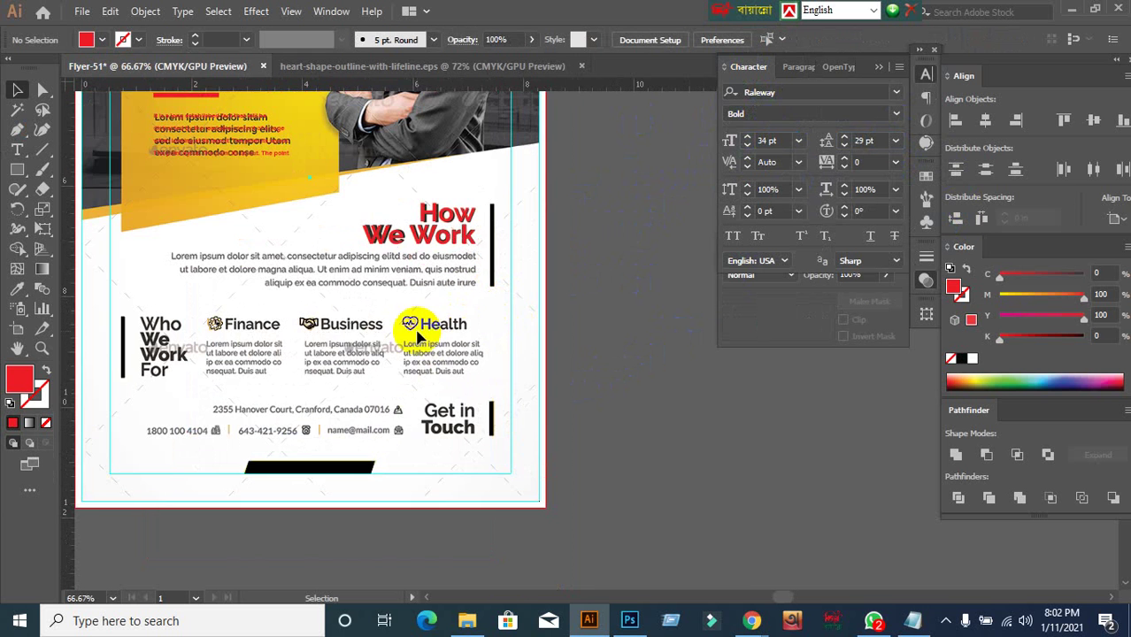
# - Copy the first 'What is Lorem Ipsum?' paragraph from the Lorem Ipsum page in Chrome
pyautogui.click(751, 621)
pyautogui.click(659, 540)
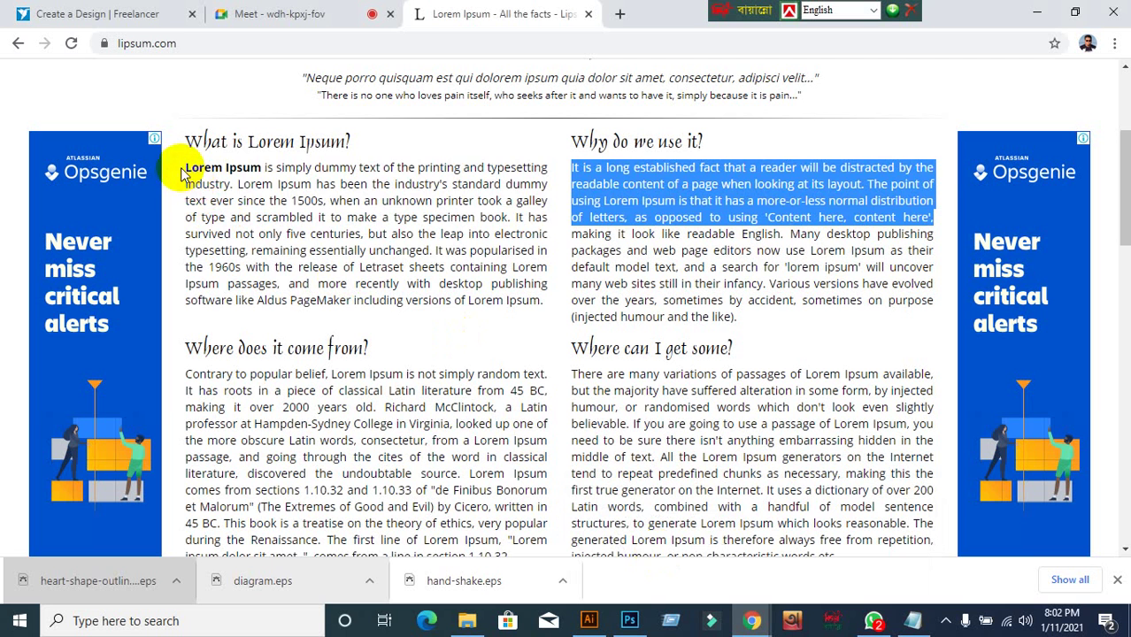
pyautogui.moveTo(181, 174)
pyautogui.mouseDown()
pyautogui.moveTo(518, 271)
pyautogui.moveTo(546, 317)
pyautogui.mouseUp()
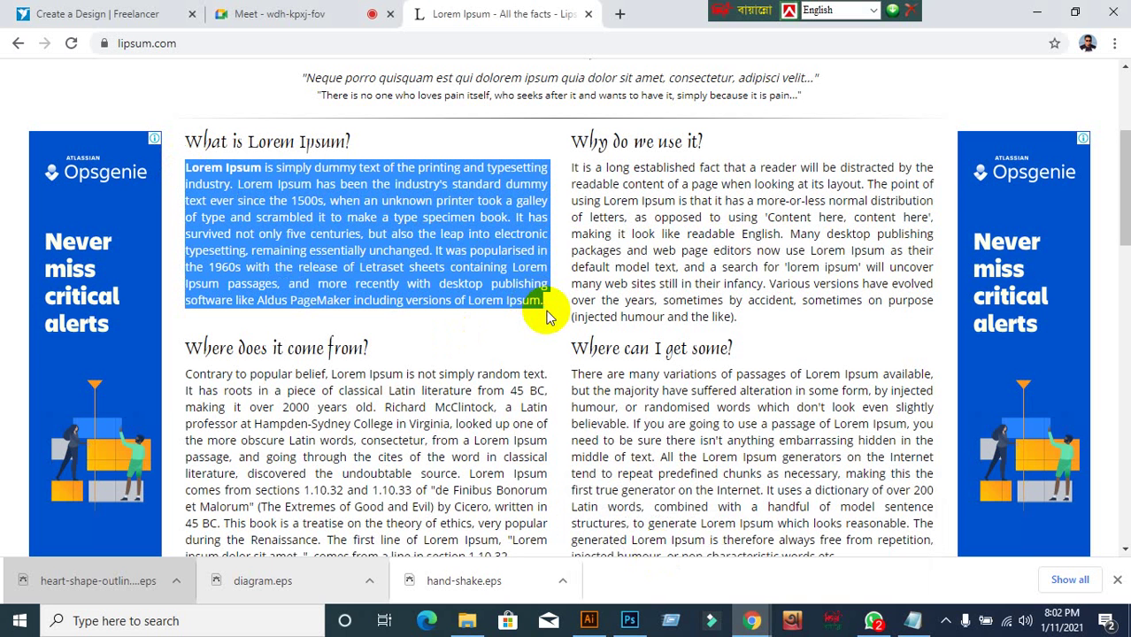
pyautogui.rightClick(424, 214)
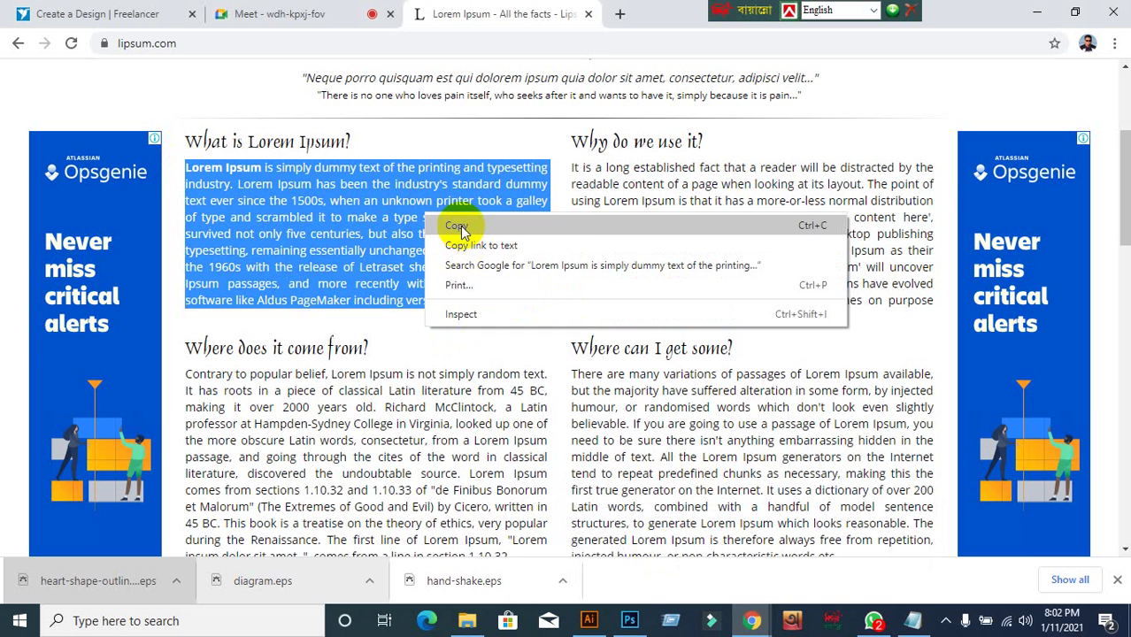
pyautogui.click(457, 225)
pyautogui.click(589, 621)
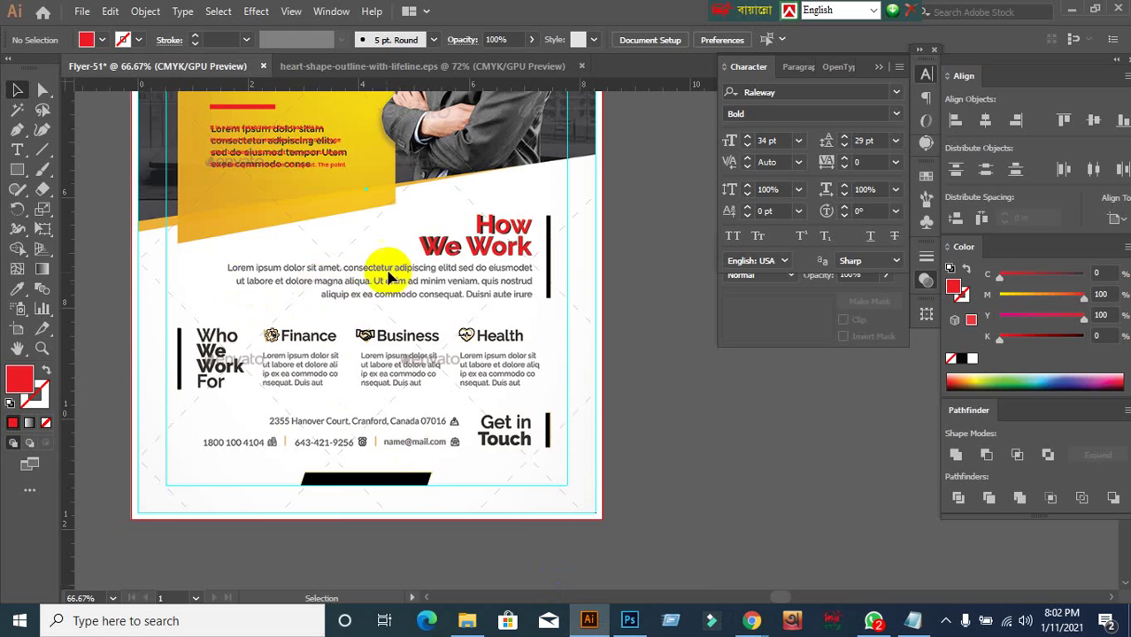
# - Paste the Lorem Ipsum paragraph into a new text area over the How We Work body text
pyautogui.keyDown('alt'); pyautogui.scroll(1, 392, 265); pyautogui.keyUp('alt')
pyautogui.click(15, 152)
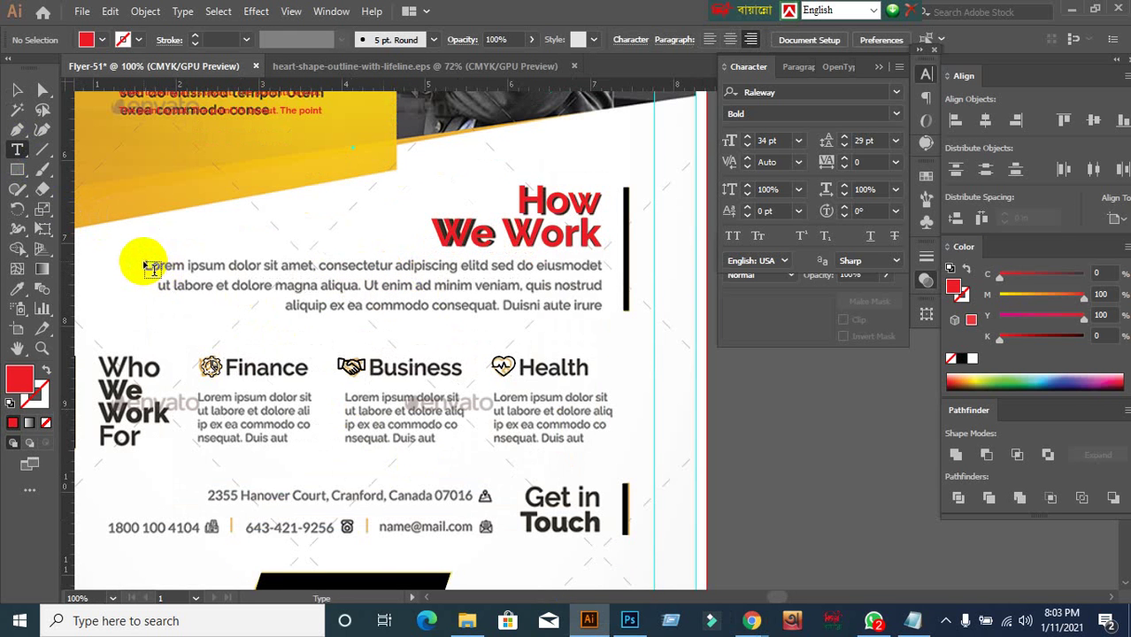
pyautogui.moveTo(146, 265); pyautogui.dragTo(599, 316)
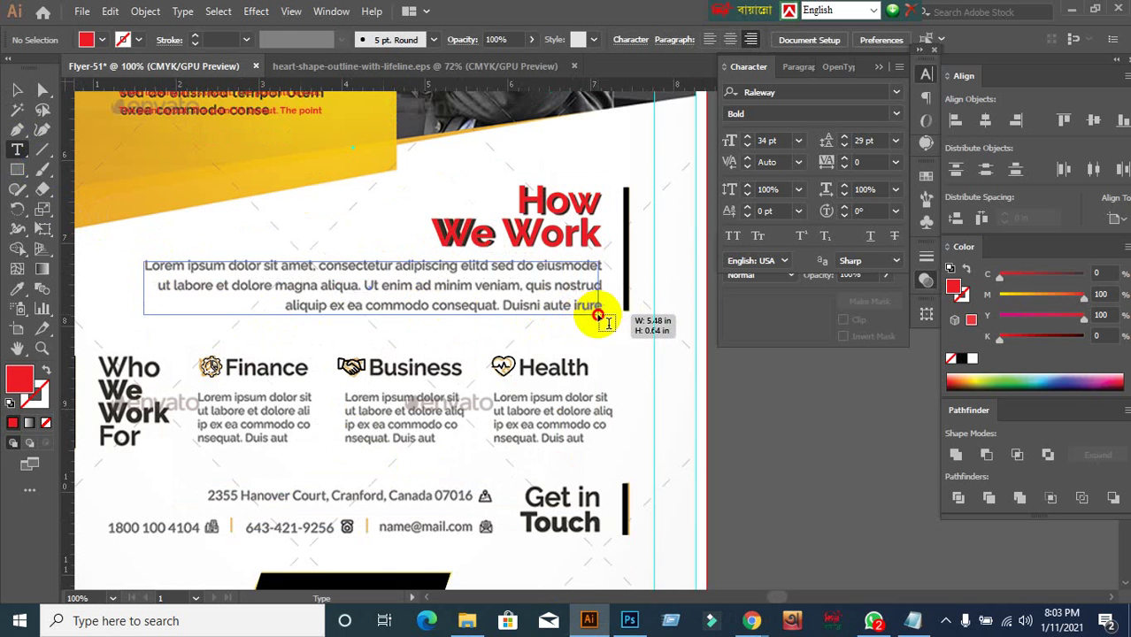
pyautogui.moveTo(600, 316); pyautogui.dragTo(604, 317)
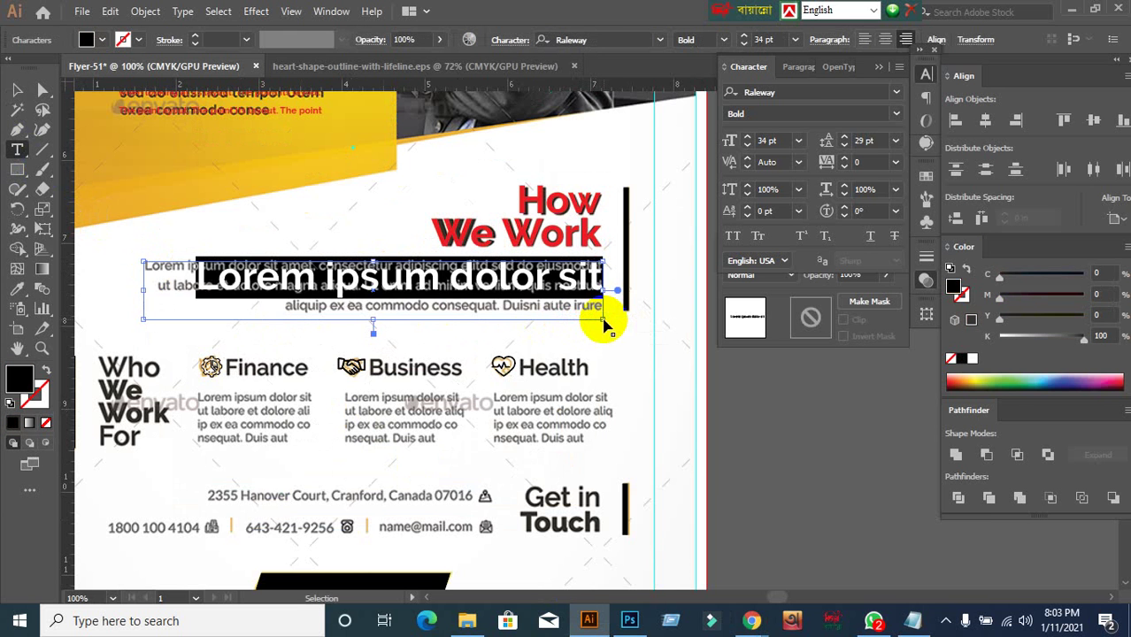
pyautogui.hotkey('ctrl', 'v')
pyautogui.click(17, 90)
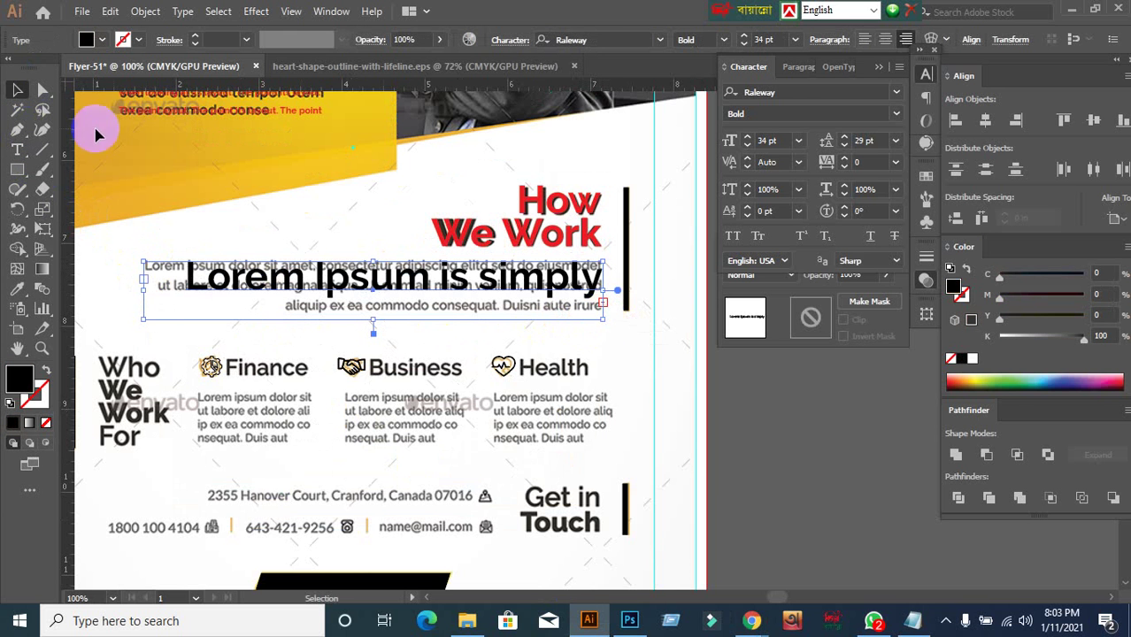
# - Set the pasted paragraph to 10 pt with 17 pt line spacing
pyautogui.click(800, 68)
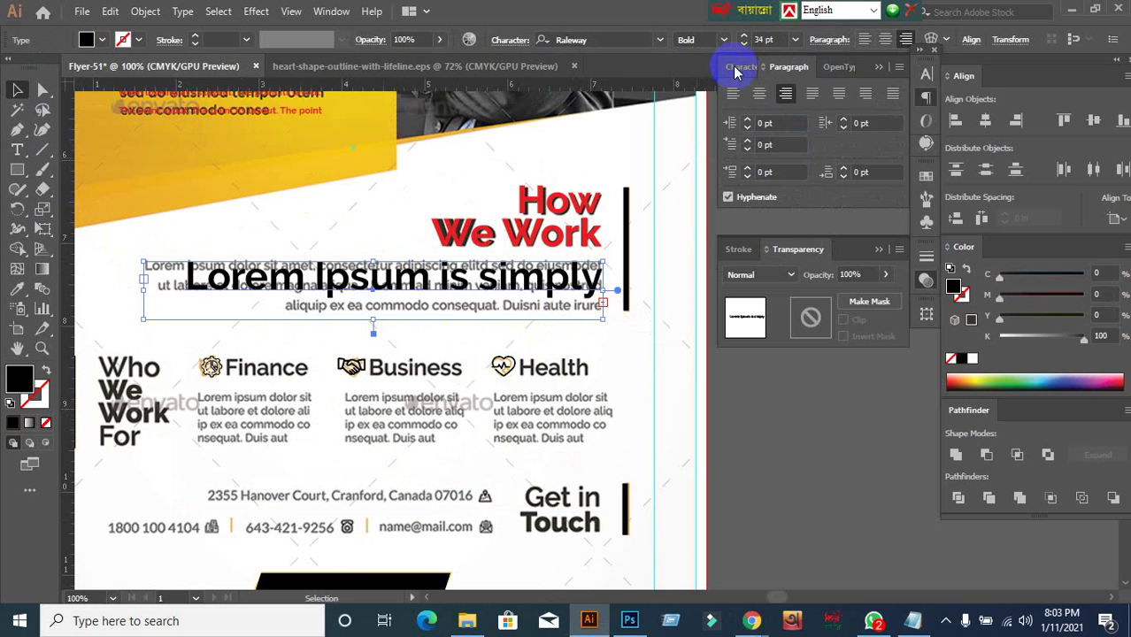
pyautogui.click(734, 68)
pyautogui.click(783, 142)
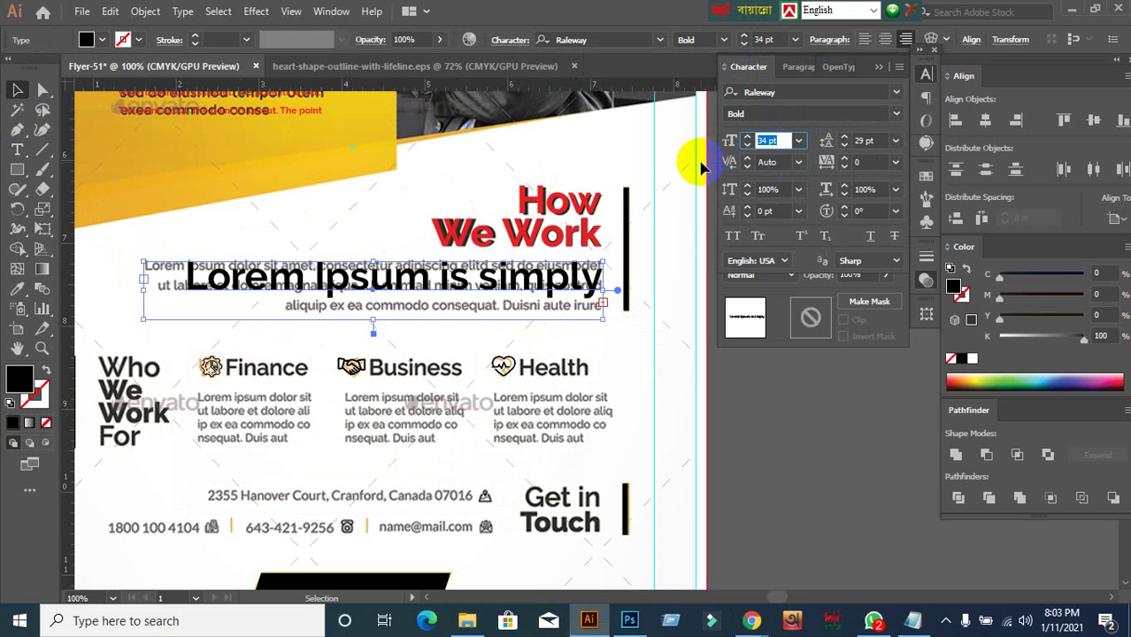
pyautogui.write('8')
pyautogui.press('Return')
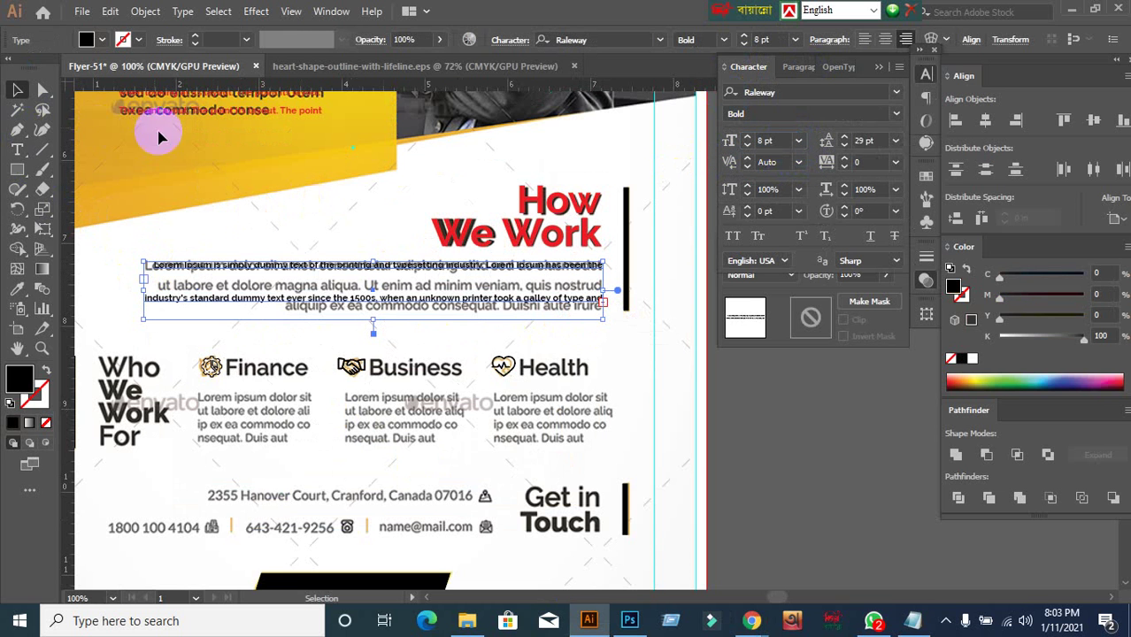
pyautogui.click(873, 141)
pyautogui.press('Down')
pyautogui.press('Down')
pyautogui.press('Down')
pyautogui.press('Down')
pyautogui.press('Down')
pyautogui.press('Down')
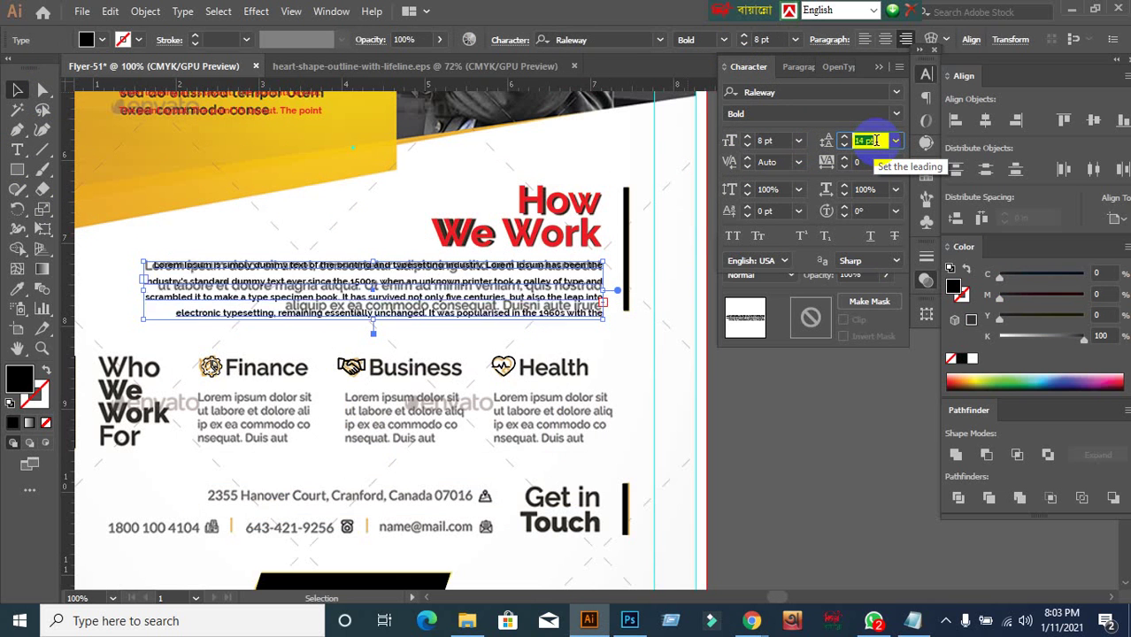
pyautogui.press('Down')
pyautogui.press('Down')
pyautogui.press('Down')
pyautogui.press('Up')
pyautogui.press('Up')
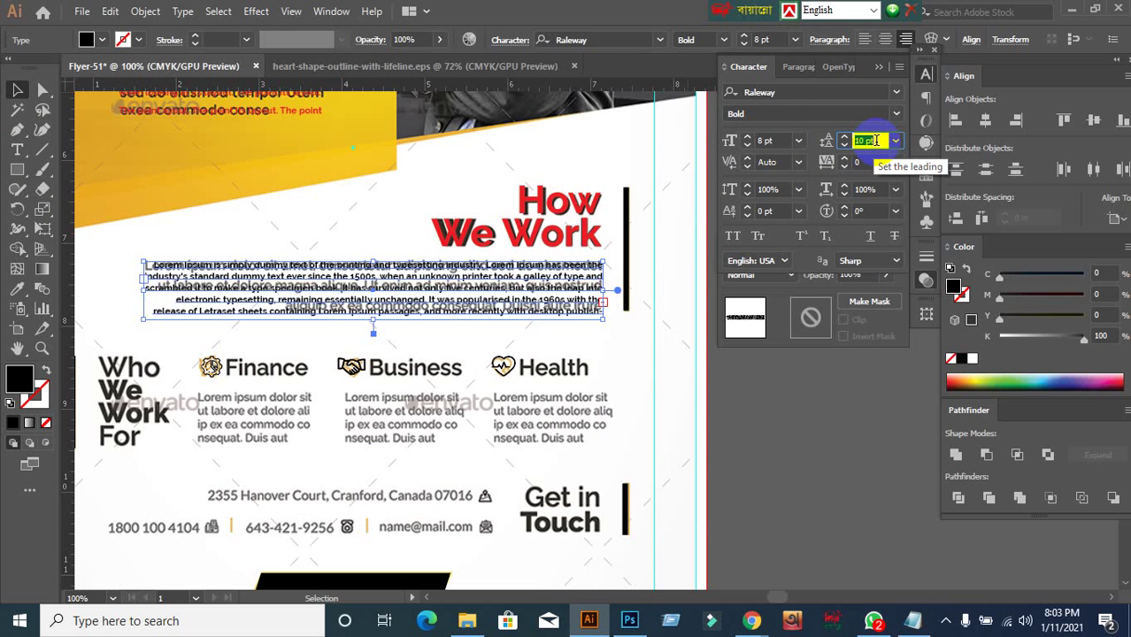
pyautogui.press('Up')
pyautogui.press('Up')
pyautogui.press('Up')
pyautogui.press('Up')
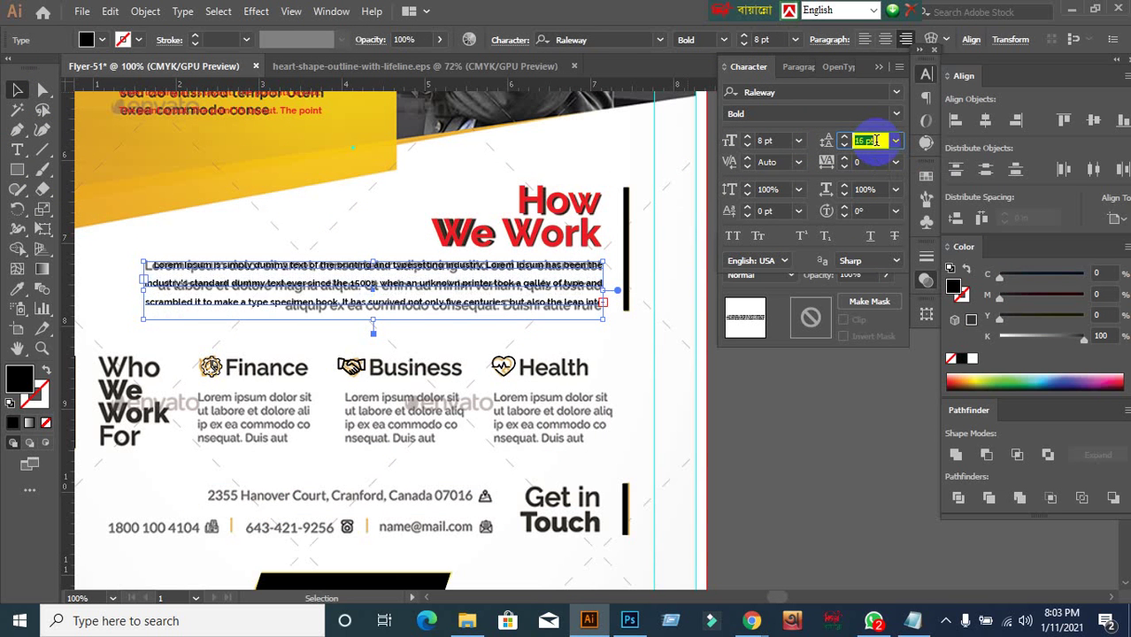
pyautogui.press('Up')
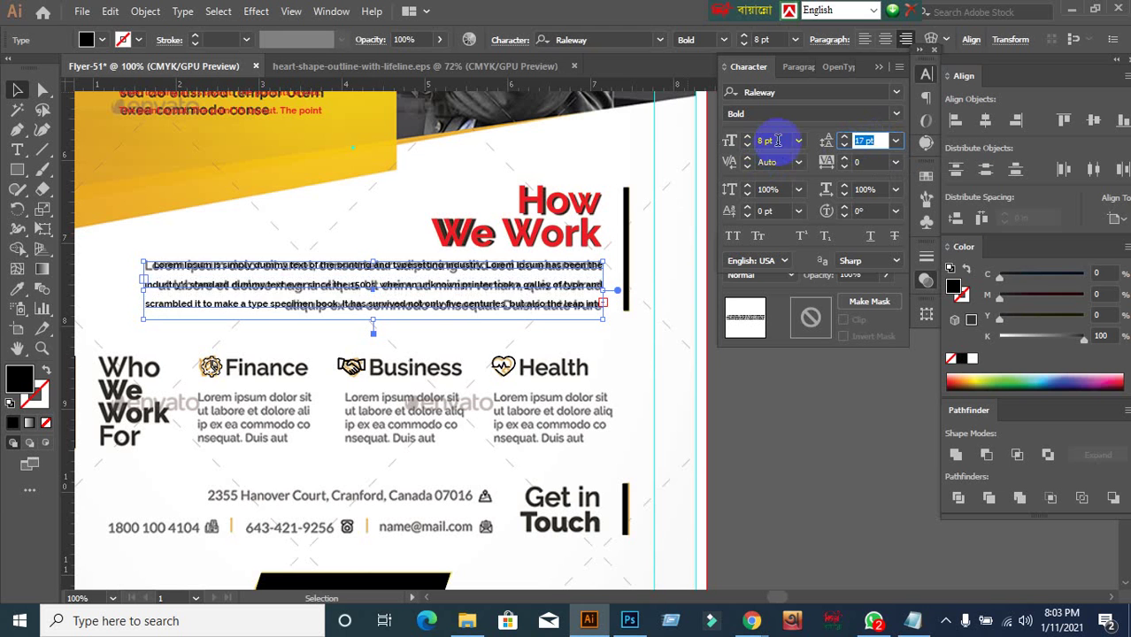
pyautogui.click(778, 141)
pyautogui.press('Up')
pyautogui.press('Up')
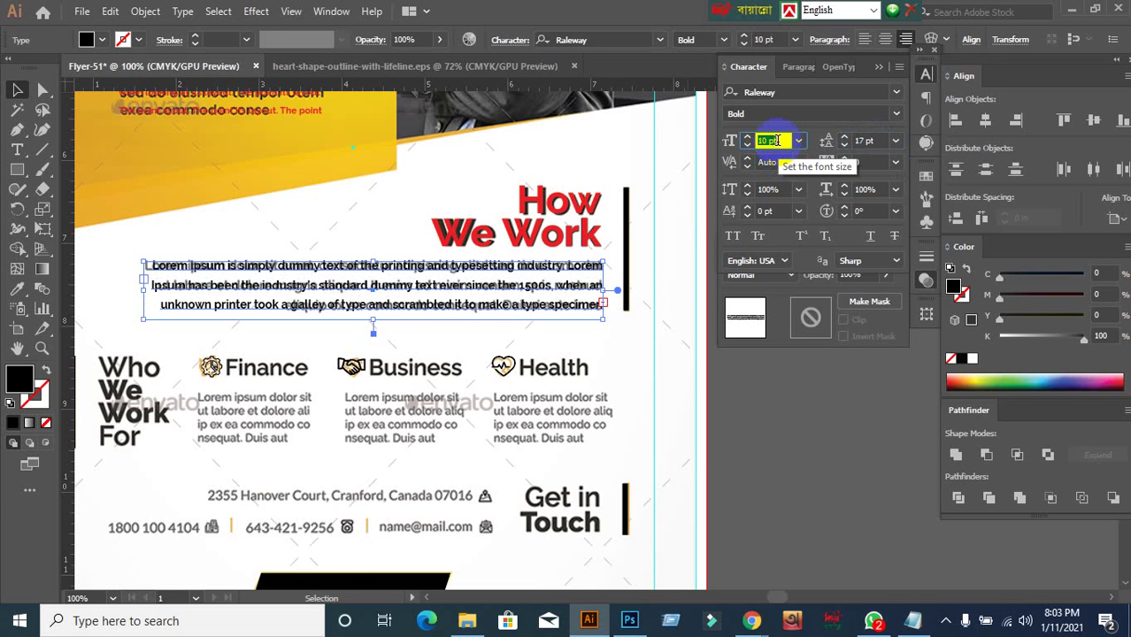
# - Delete the text from 'typesetting' onward and shrink the frame to four lines
pyautogui.moveTo(536, 260); pyautogui.dragTo(585, 338)
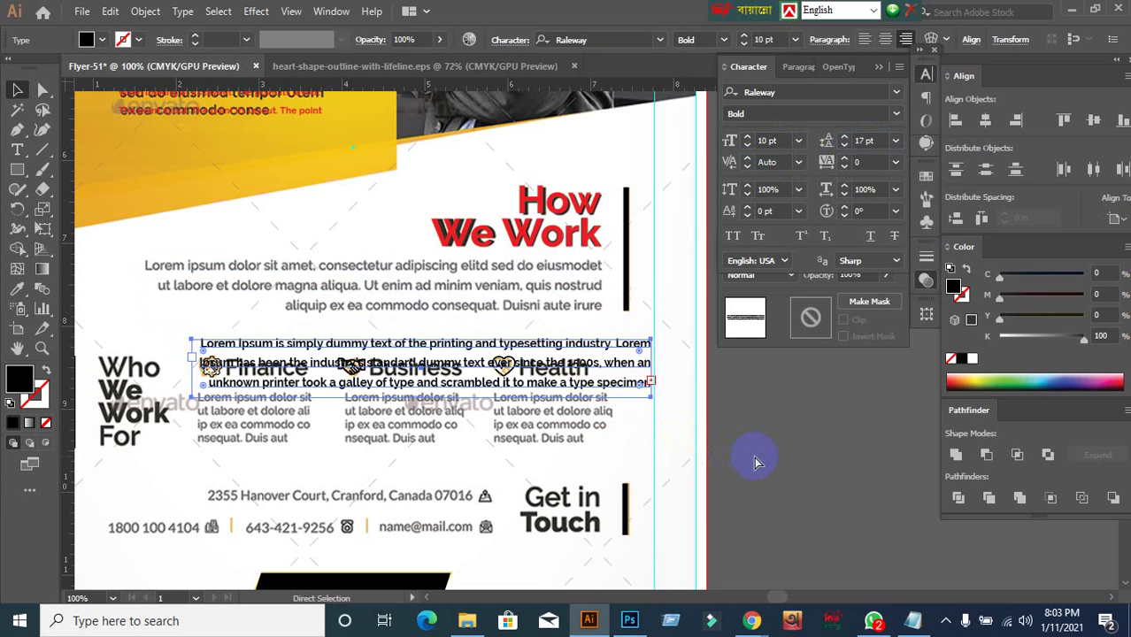
pyautogui.hotkey('ctrl', 'z')
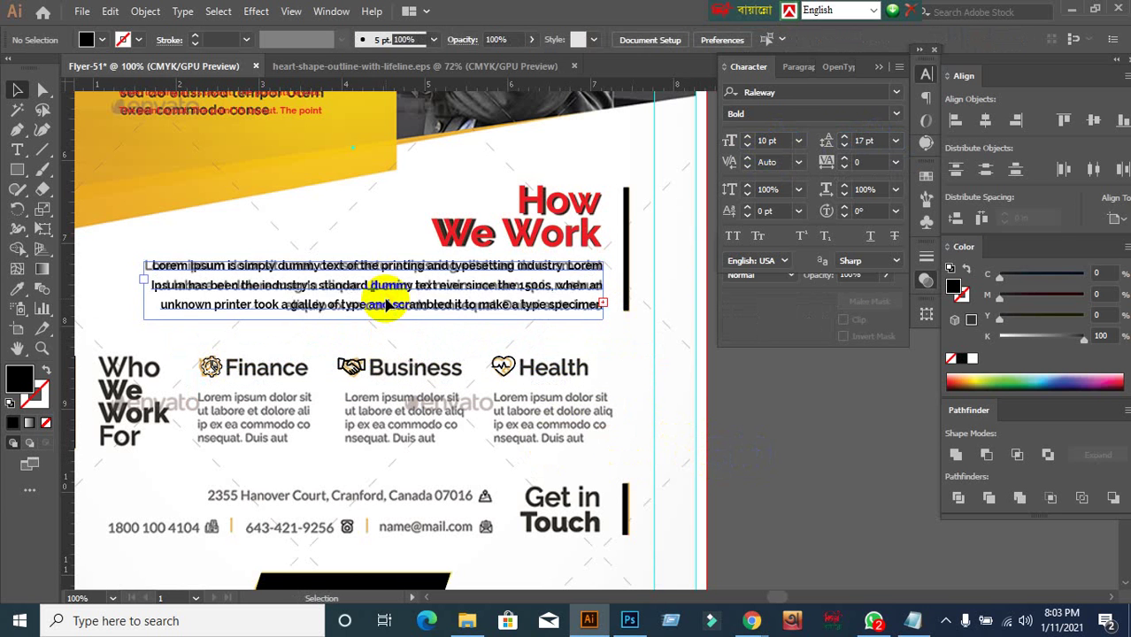
pyautogui.click(374, 317)
pyautogui.moveTo(373, 319); pyautogui.dragTo(378, 493)
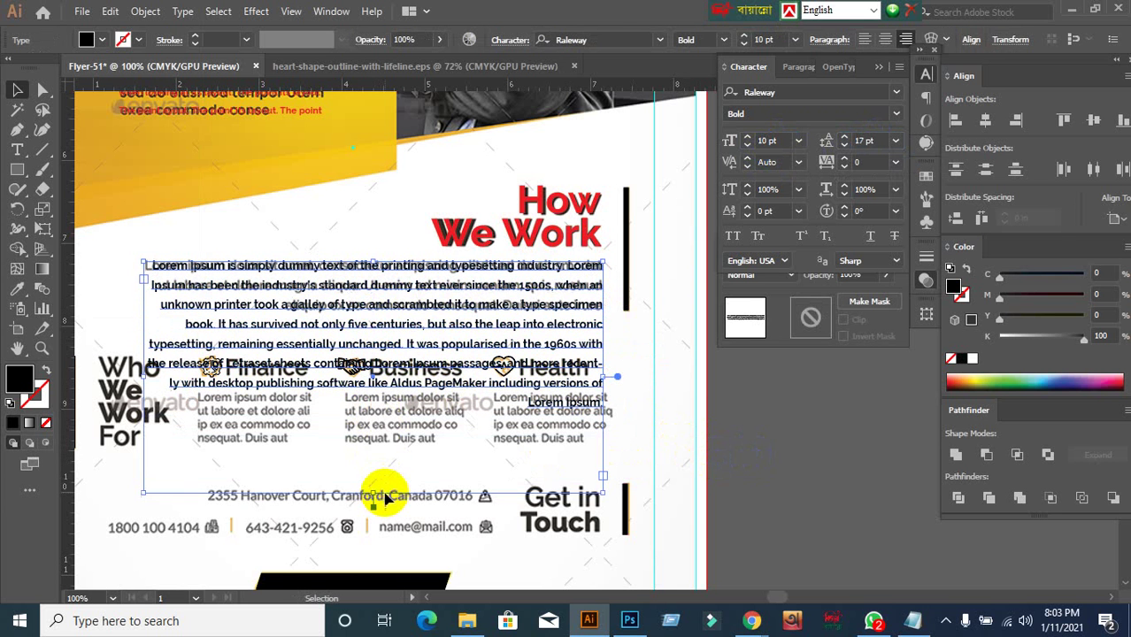
pyautogui.doubleClick(169, 347)
pyautogui.moveTo(149, 345)
pyautogui.mouseDown()
pyautogui.moveTo(222, 343)
pyautogui.moveTo(677, 516)
pyautogui.mouseUp()
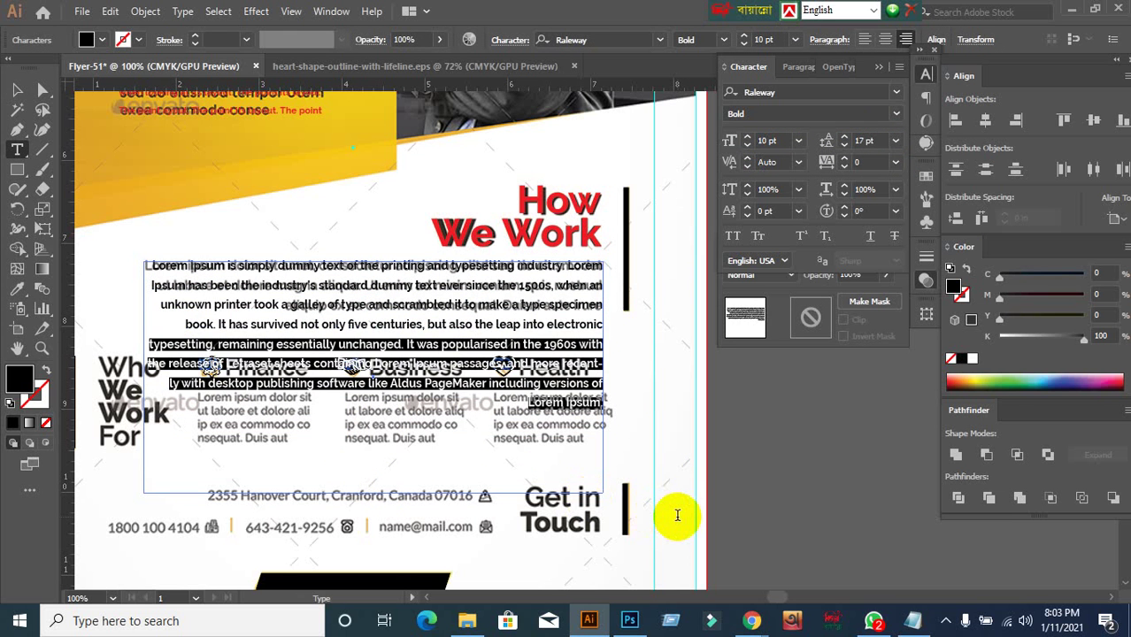
pyautogui.press('BackSpace')
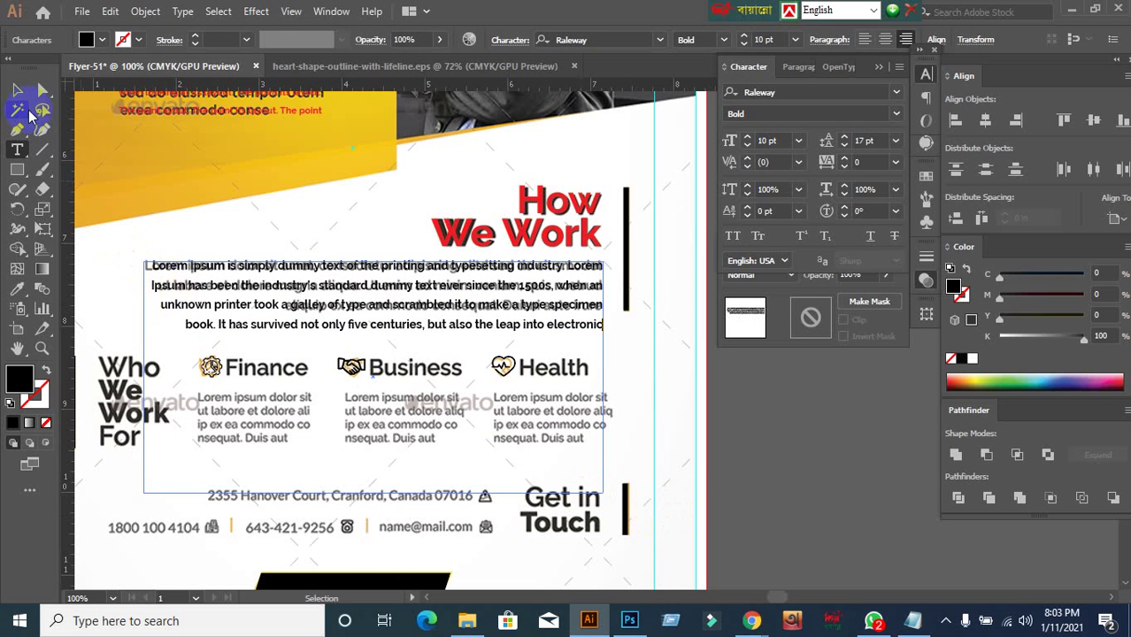
pyautogui.click(16, 90)
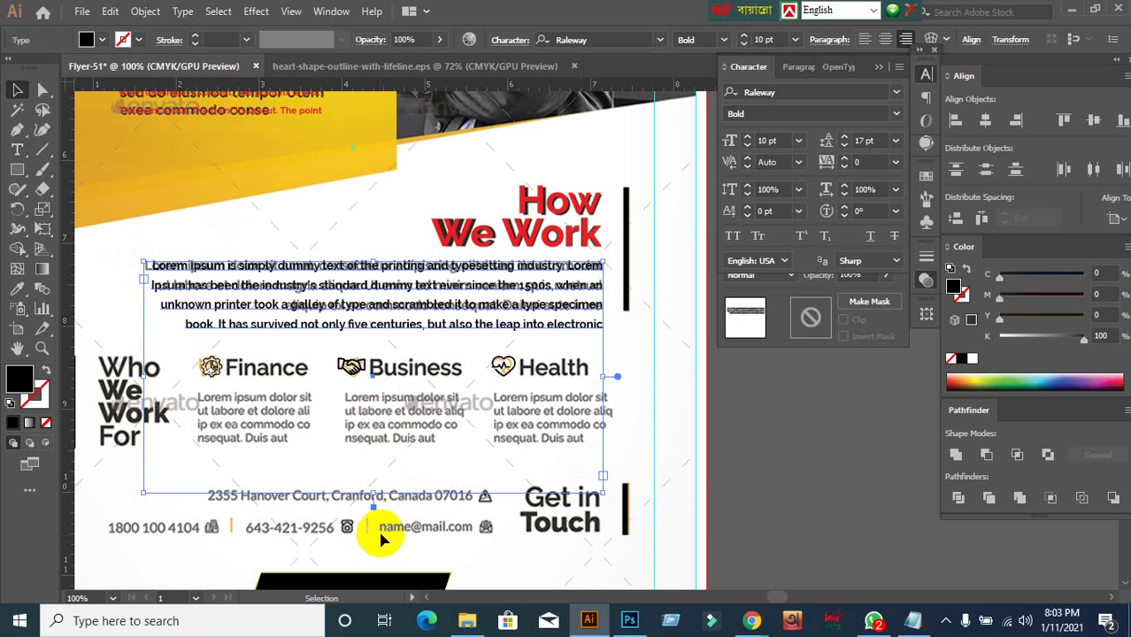
pyautogui.moveTo(375, 496); pyautogui.dragTo(390, 333)
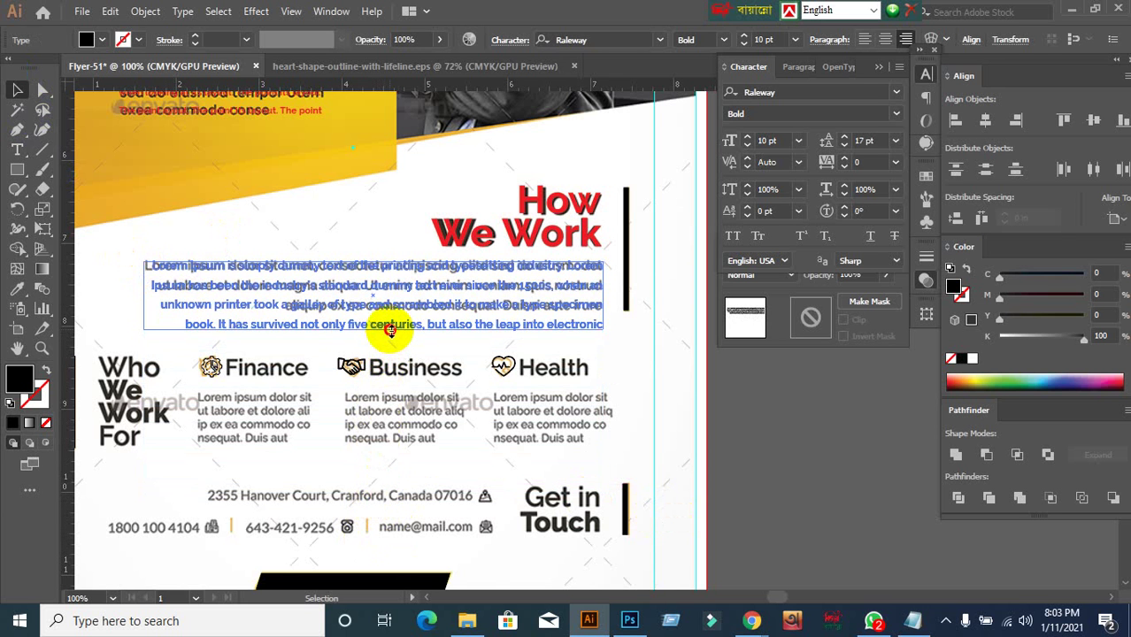
pyautogui.click(353, 463)
pyautogui.moveTo(345, 463); pyautogui.dragTo(392, 463)
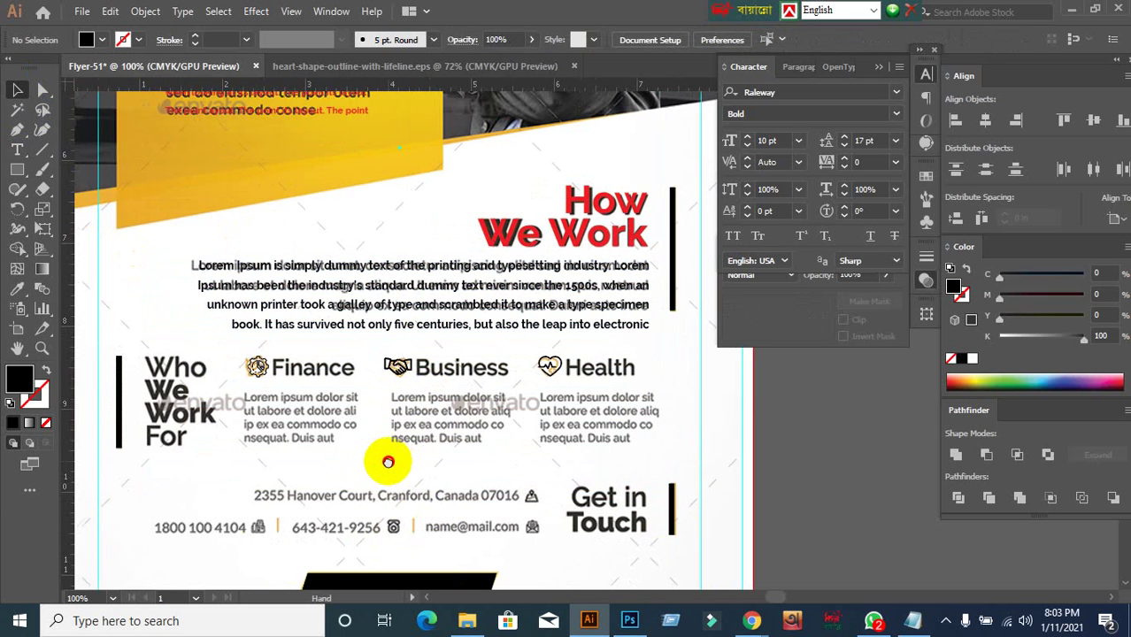
pyautogui.click(345, 303)
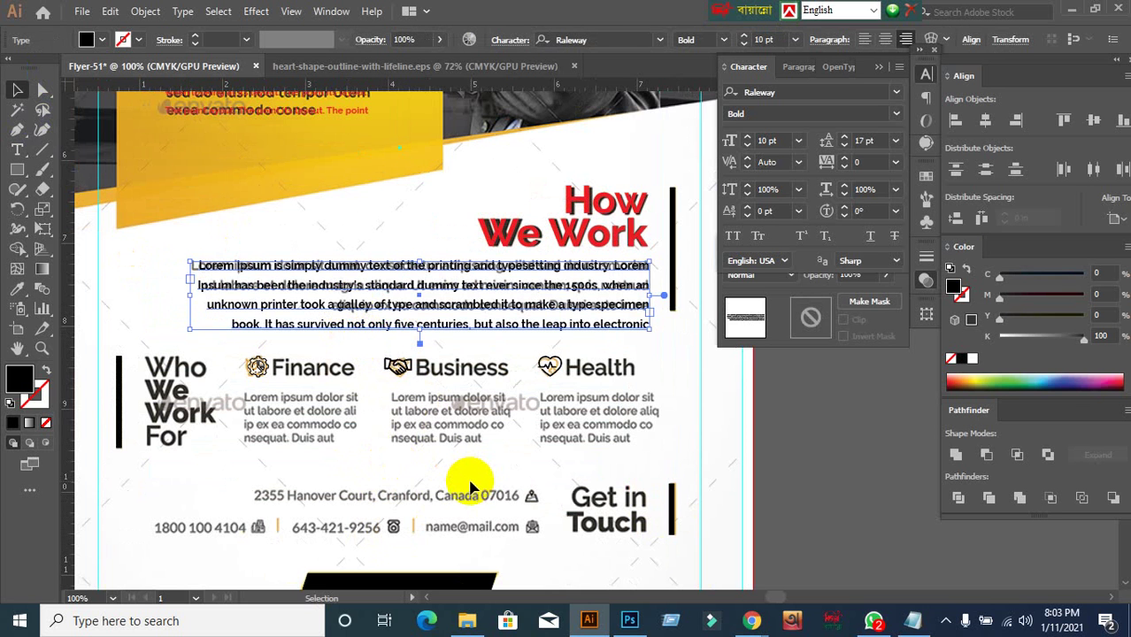
pyautogui.scroll(-1, 394, 411)
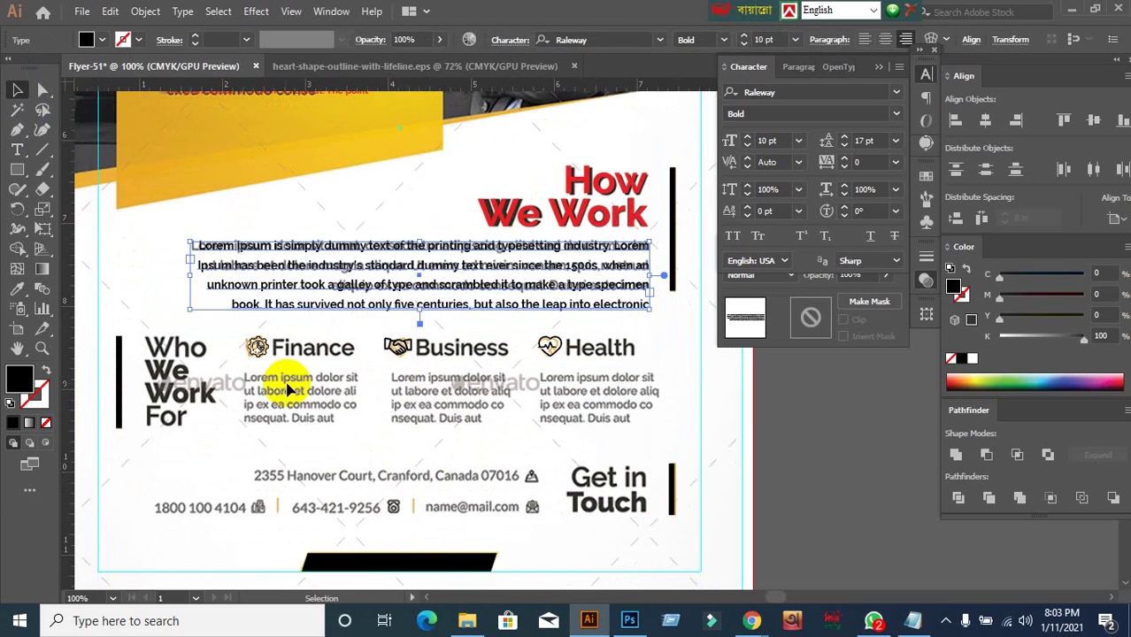
pyautogui.scroll(-1, 275, 376)
pyautogui.click(255, 332)
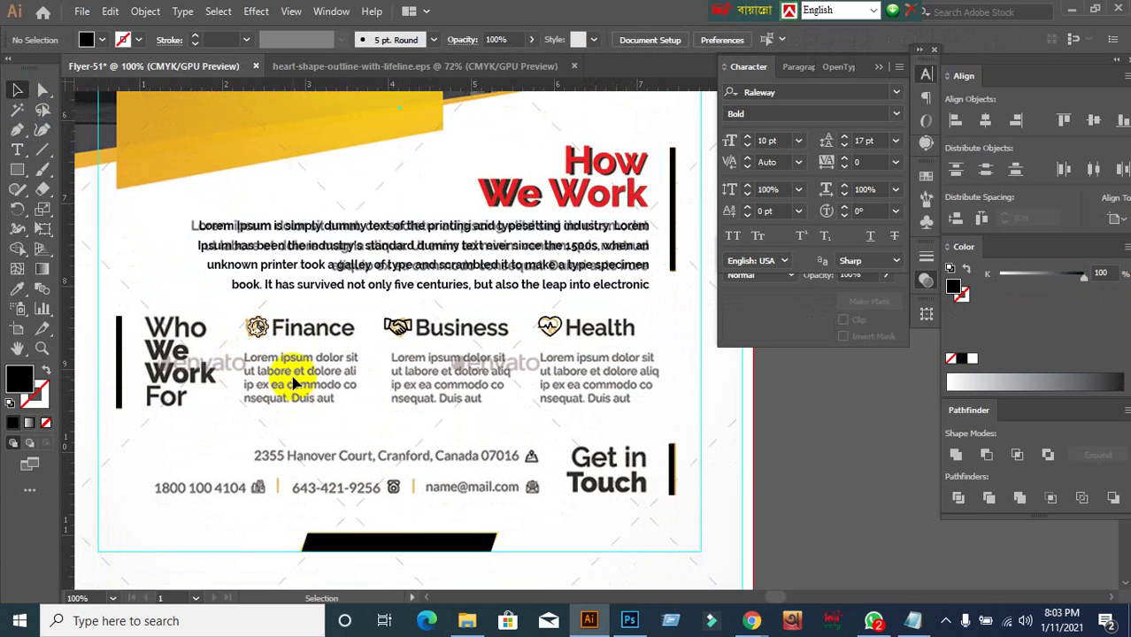
pyautogui.keyDown('alt'); pyautogui.scroll(1, 295, 382); pyautogui.keyUp('alt')
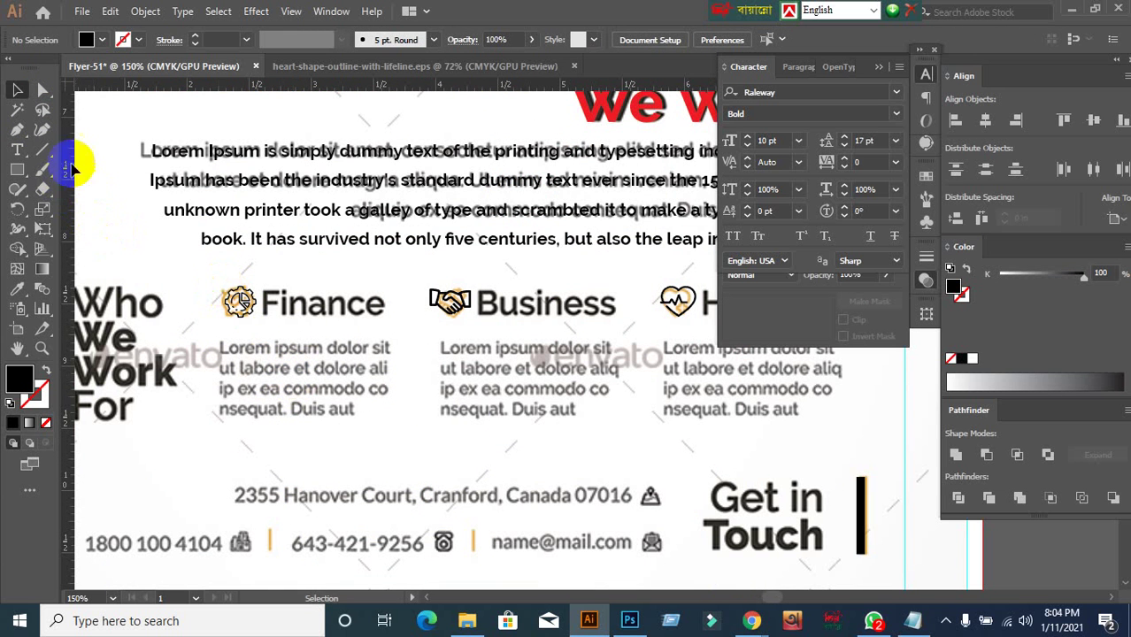
pyautogui.click(15, 148)
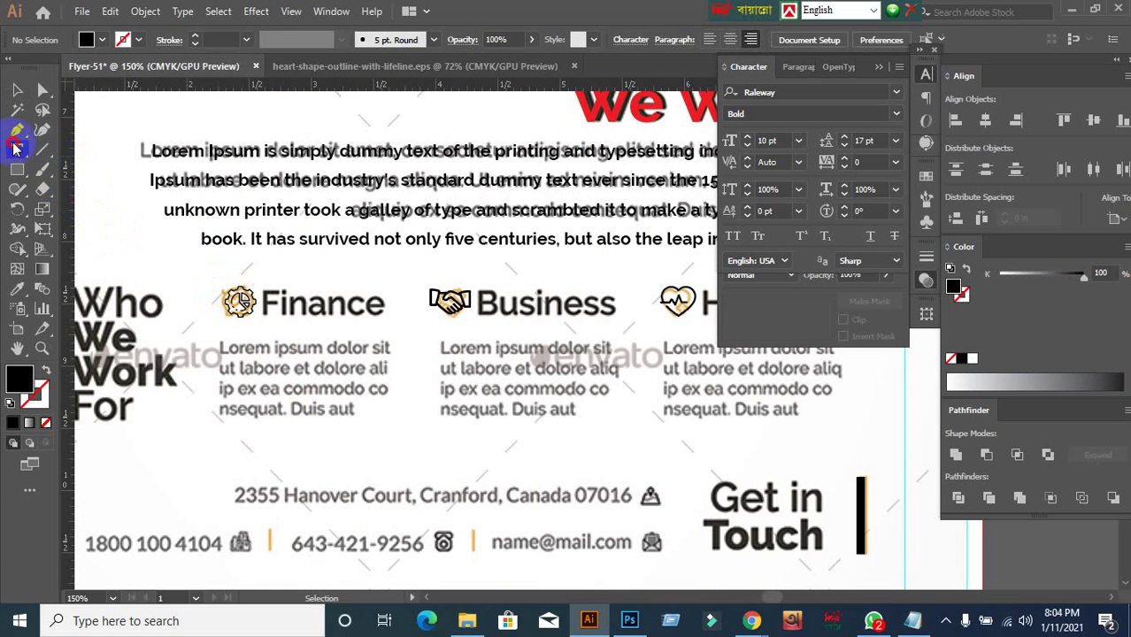
# - Type a left-aligned Finance label and place it on the old heading
pyautogui.click(279, 328)
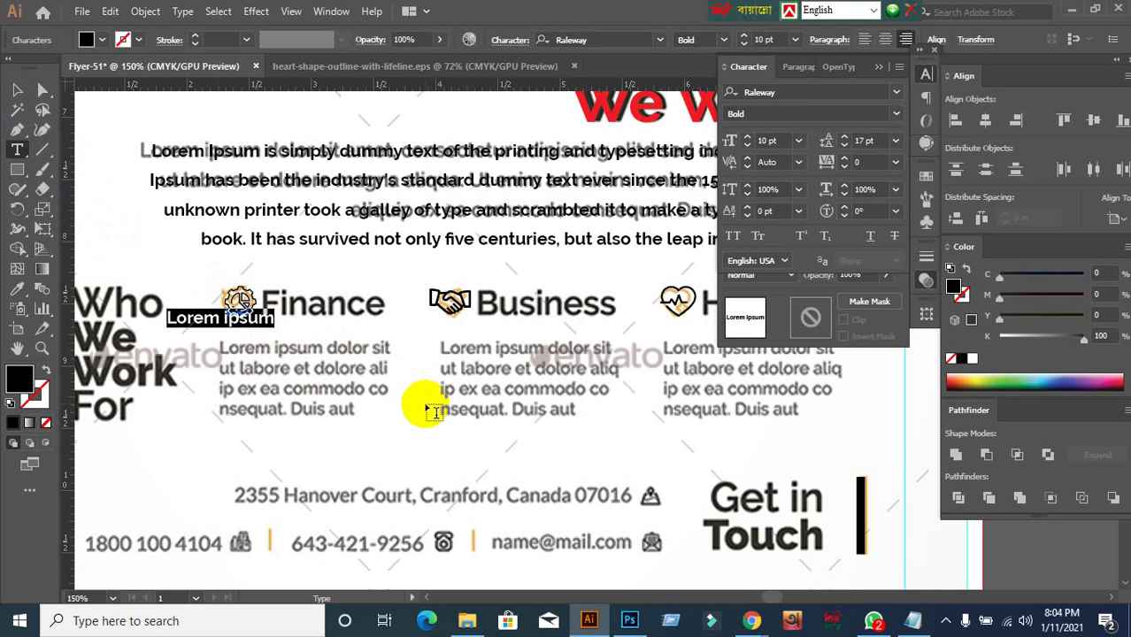
pyautogui.write('Finance')
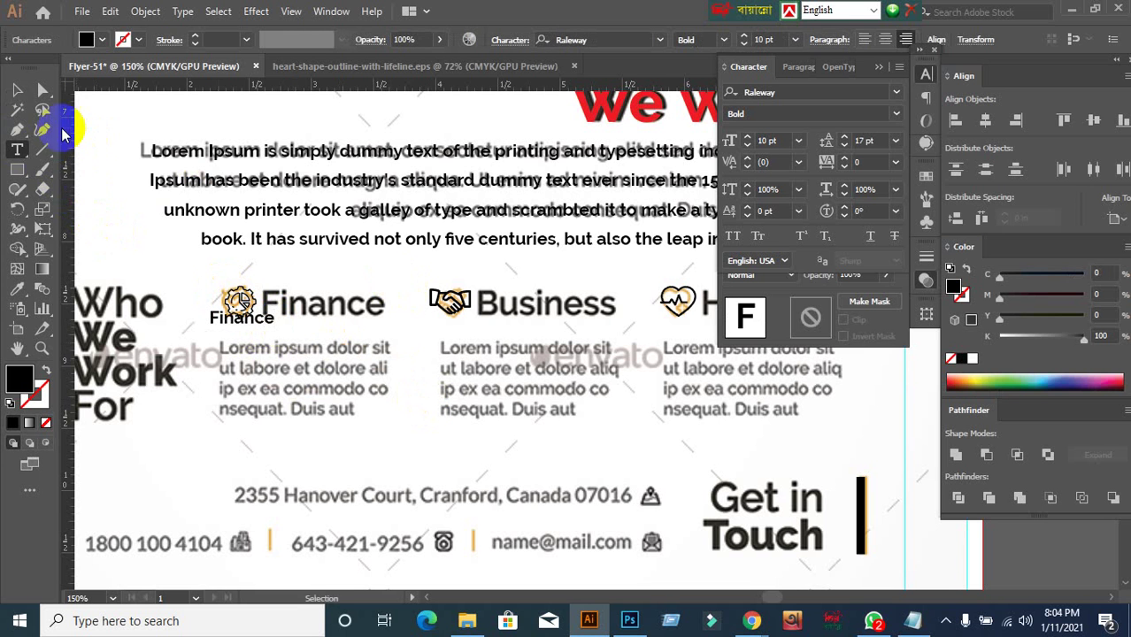
pyautogui.click(17, 90)
pyautogui.click(789, 67)
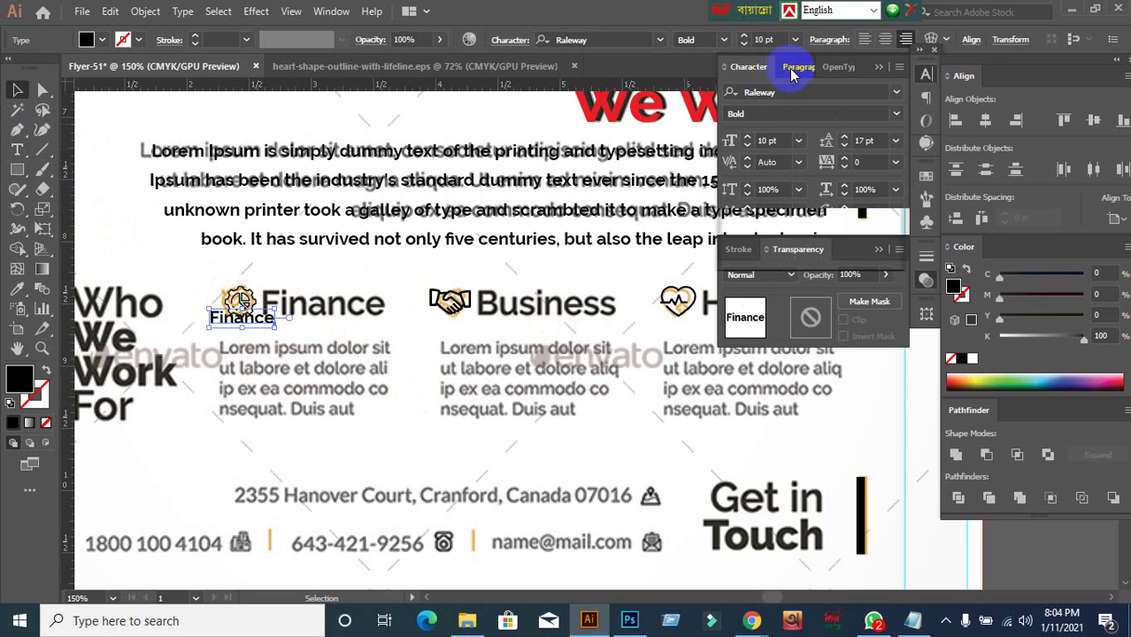
pyautogui.click(733, 95)
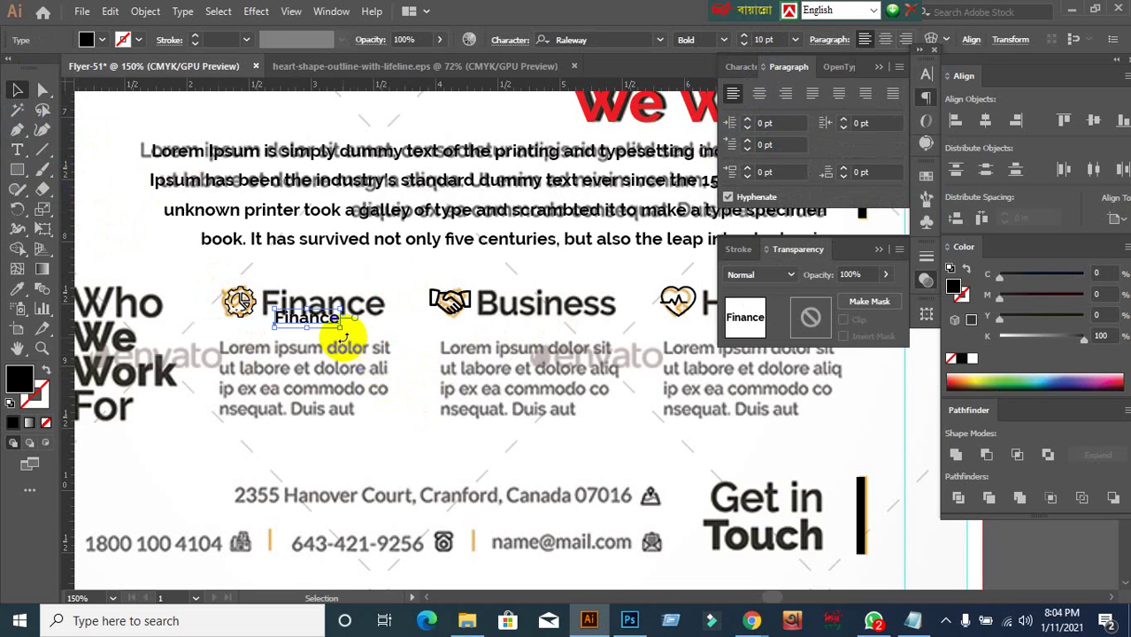
pyautogui.moveTo(314, 326); pyautogui.dragTo(303, 305)
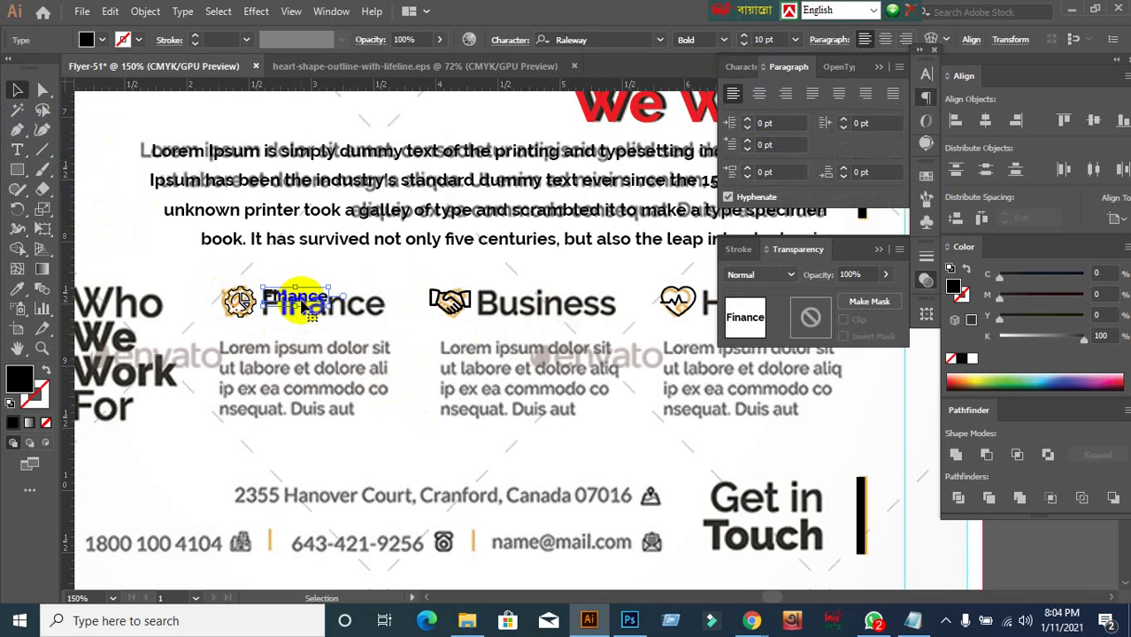
# - Colour the Finance label red at 18 pt, level with the gear icon
pyautogui.click(102, 40)
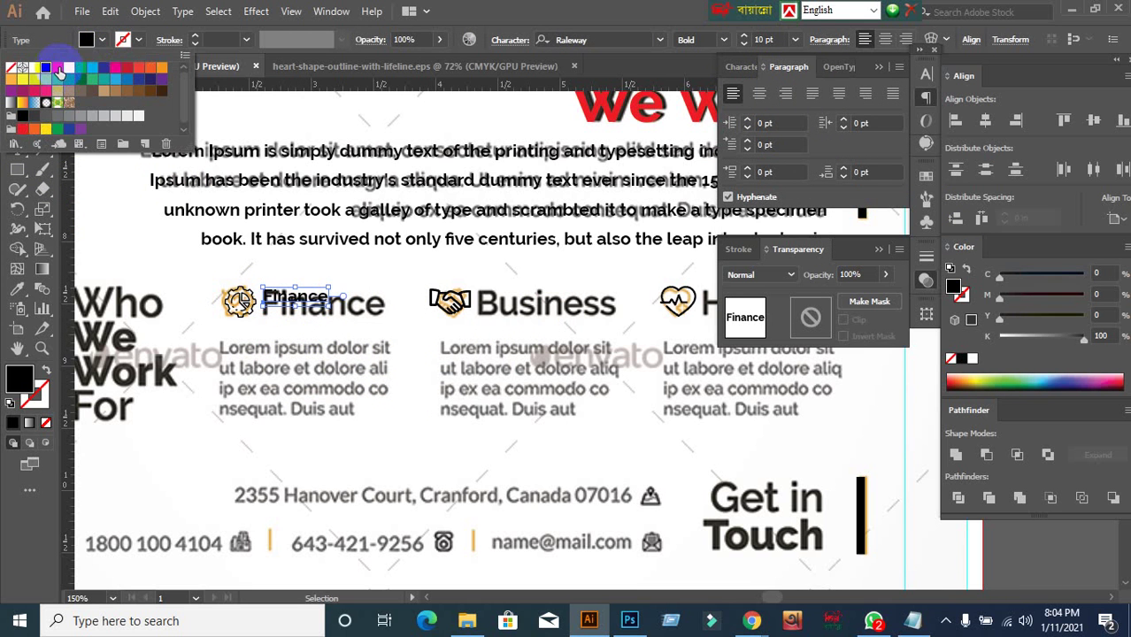
pyautogui.click(57, 68)
pyautogui.click(736, 68)
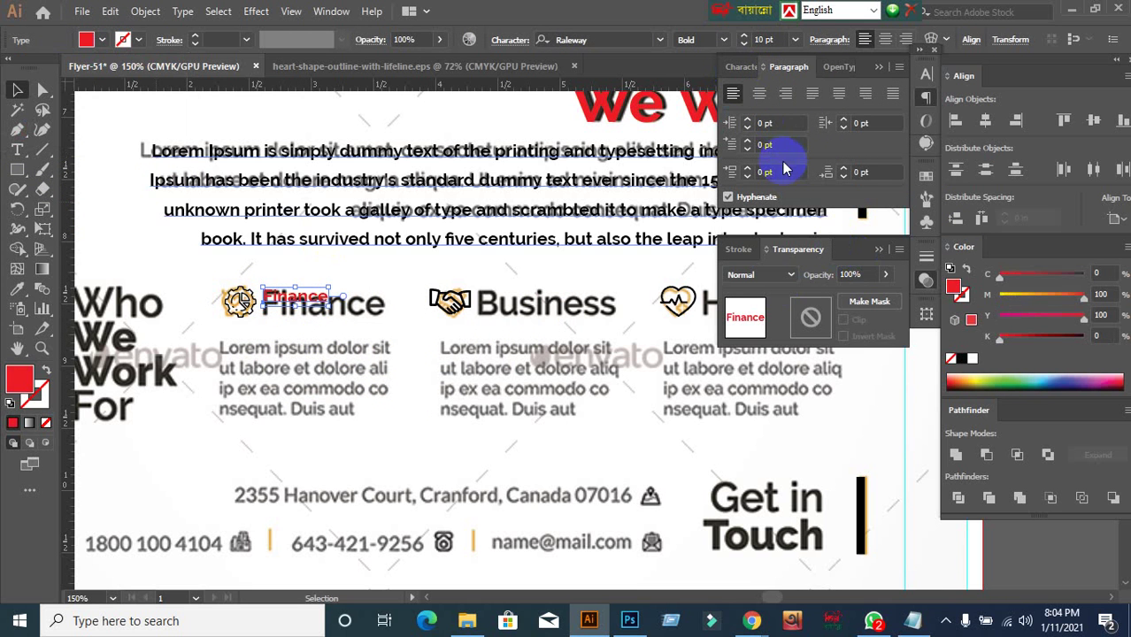
pyautogui.click(746, 67)
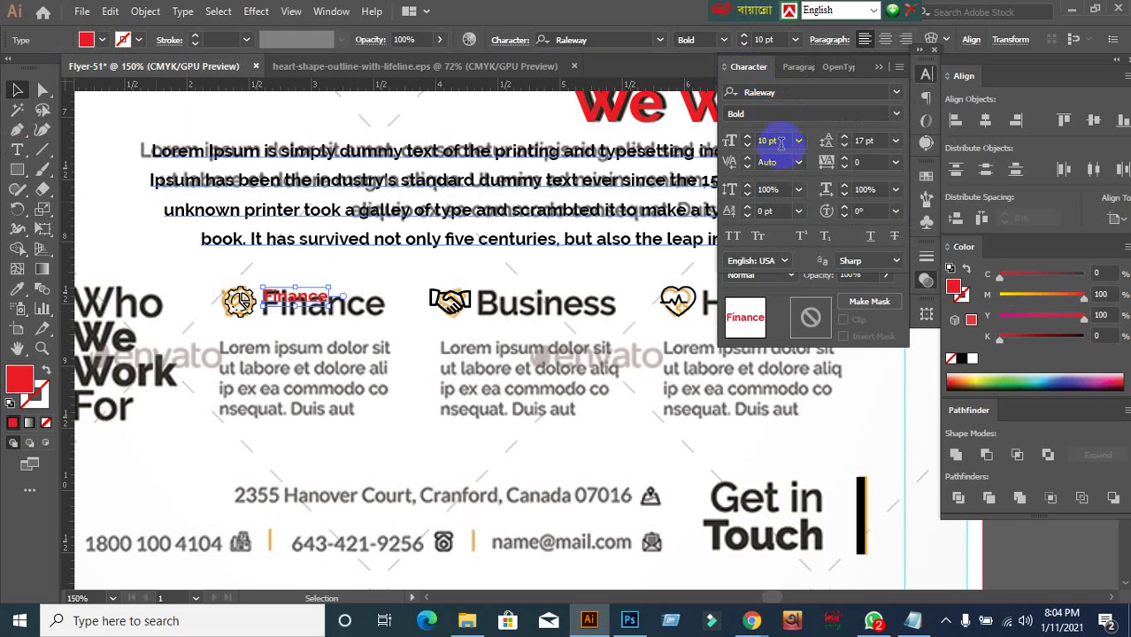
pyautogui.write('13')
pyautogui.press('Return')
pyautogui.press('Up')
pyautogui.press('Up')
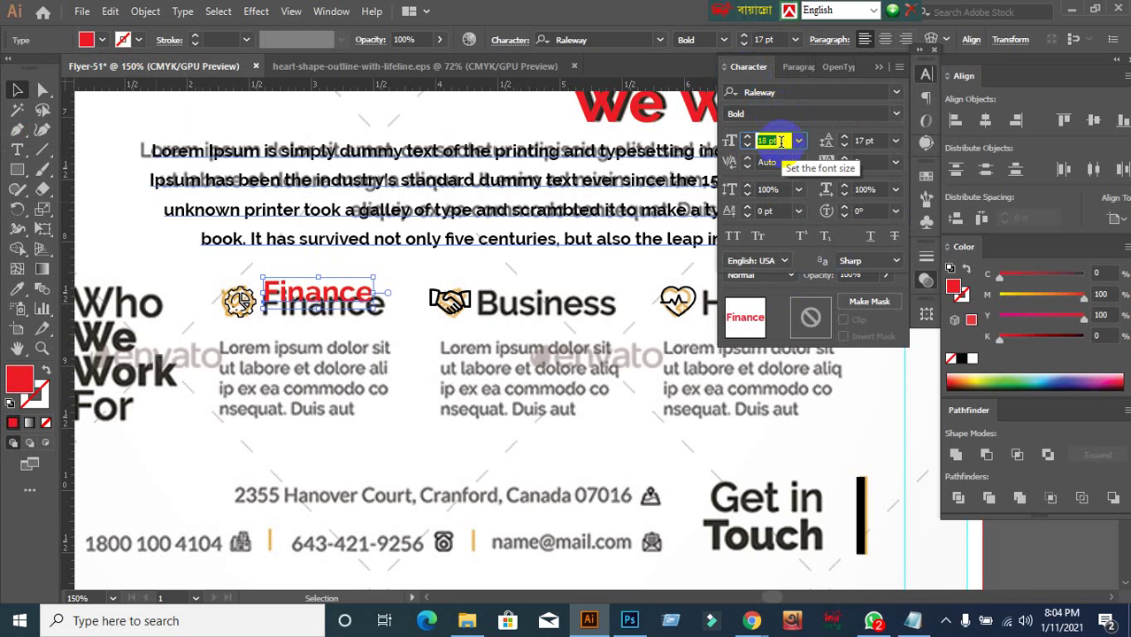
pyautogui.press('Up')
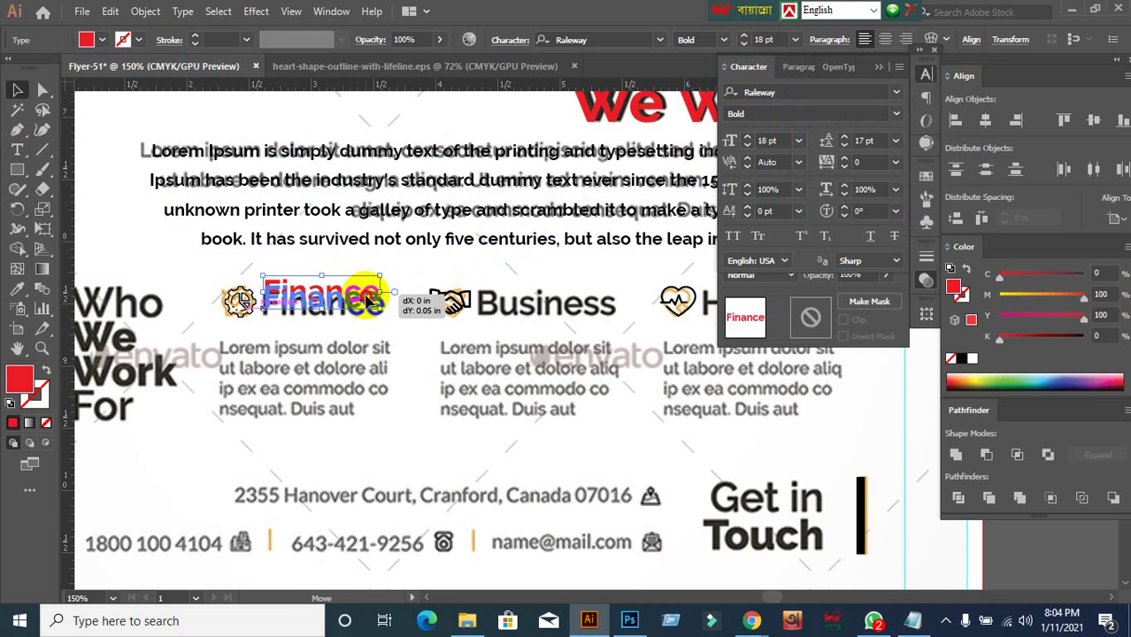
pyautogui.moveTo(366, 303); pyautogui.dragTo(370, 305)
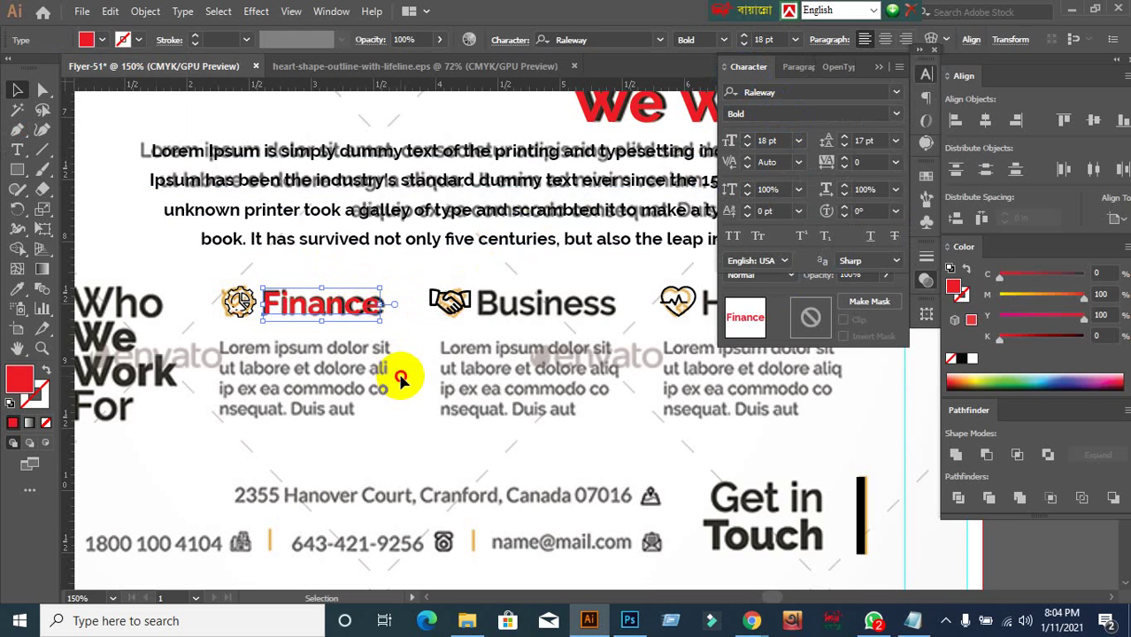
# - Vertically centre the red Finance heading and gear icon using Align To Selection
pyautogui.click(283, 384)
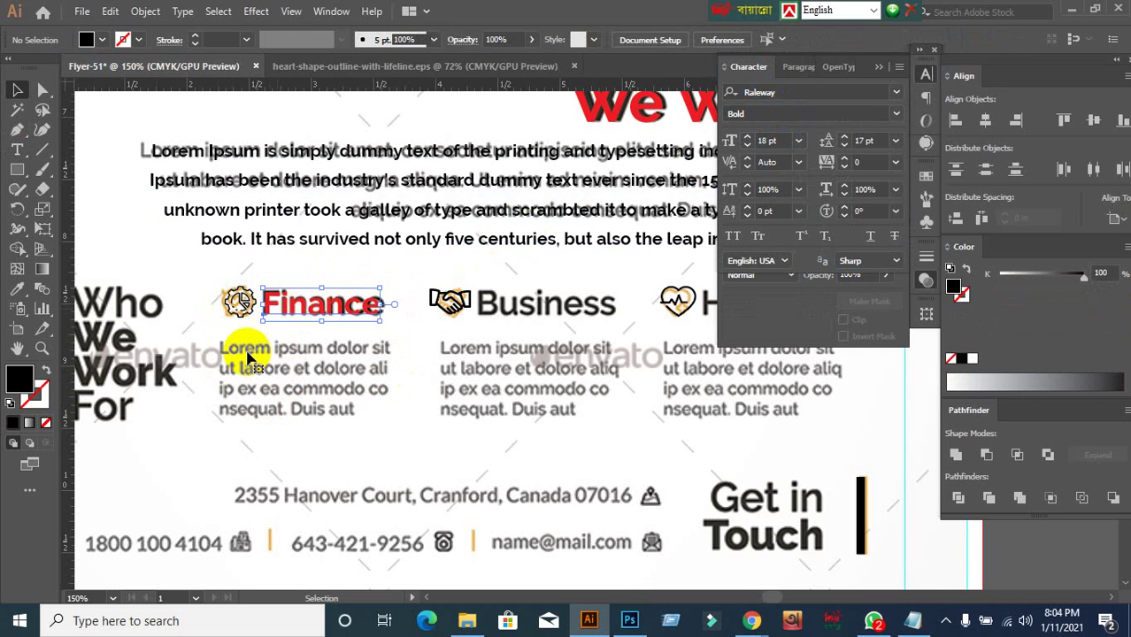
pyautogui.click(274, 304)
pyautogui.moveTo(200, 283); pyautogui.dragTo(340, 354)
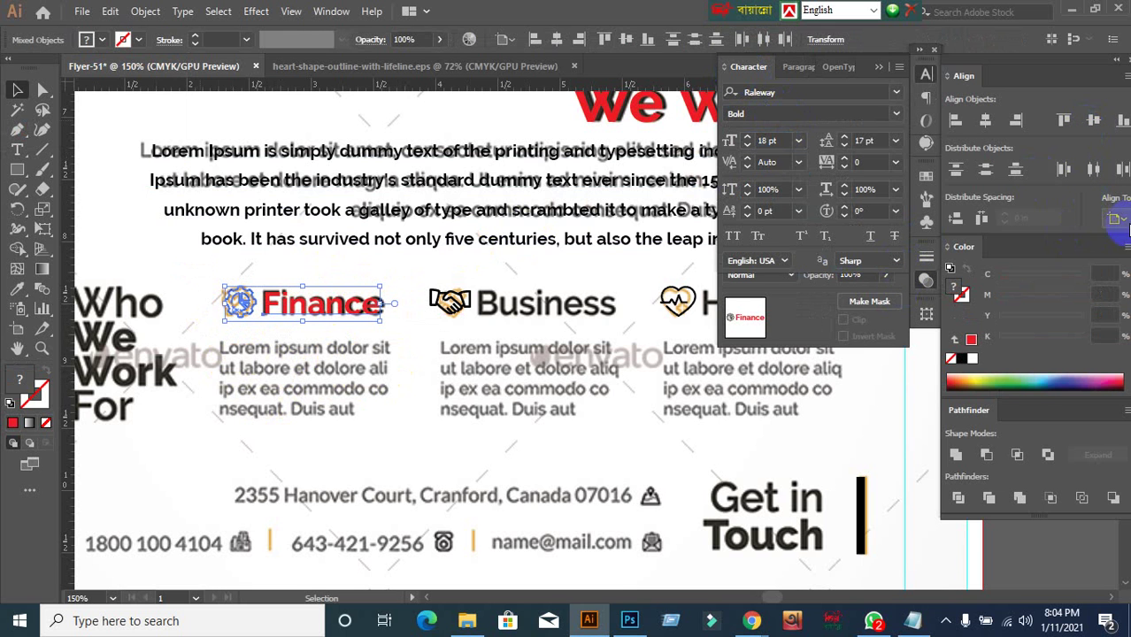
pyautogui.click(1114, 219)
pyautogui.click(1066, 239)
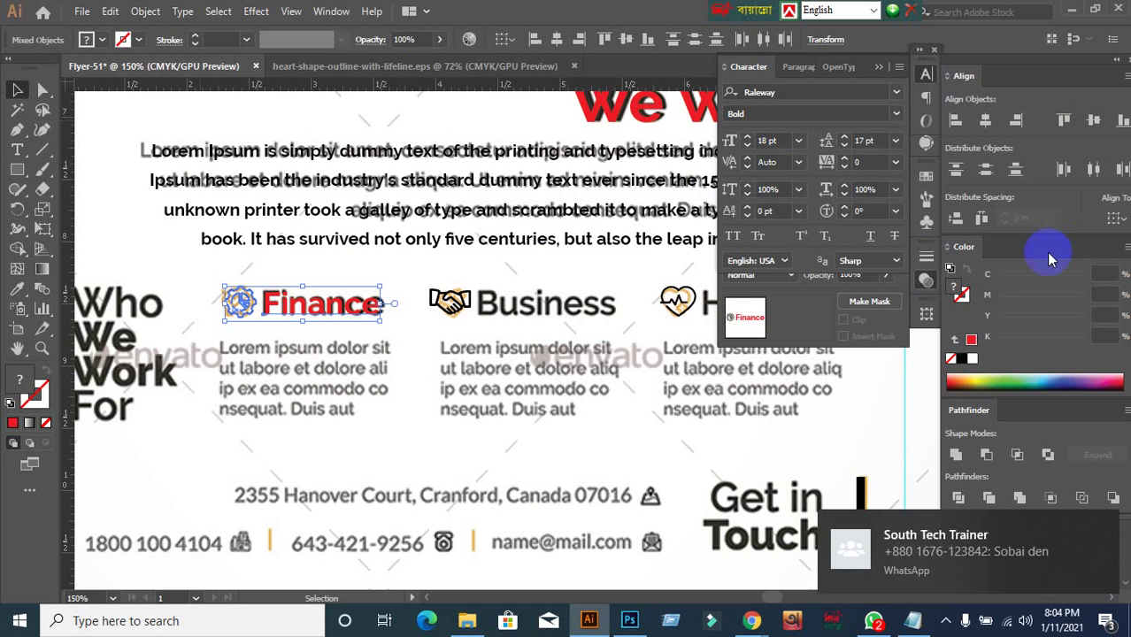
pyautogui.click(1094, 121)
# - Reselect the Finance heading, then the Lorem Ipsum paragraph frame
pyautogui.click(425, 390)
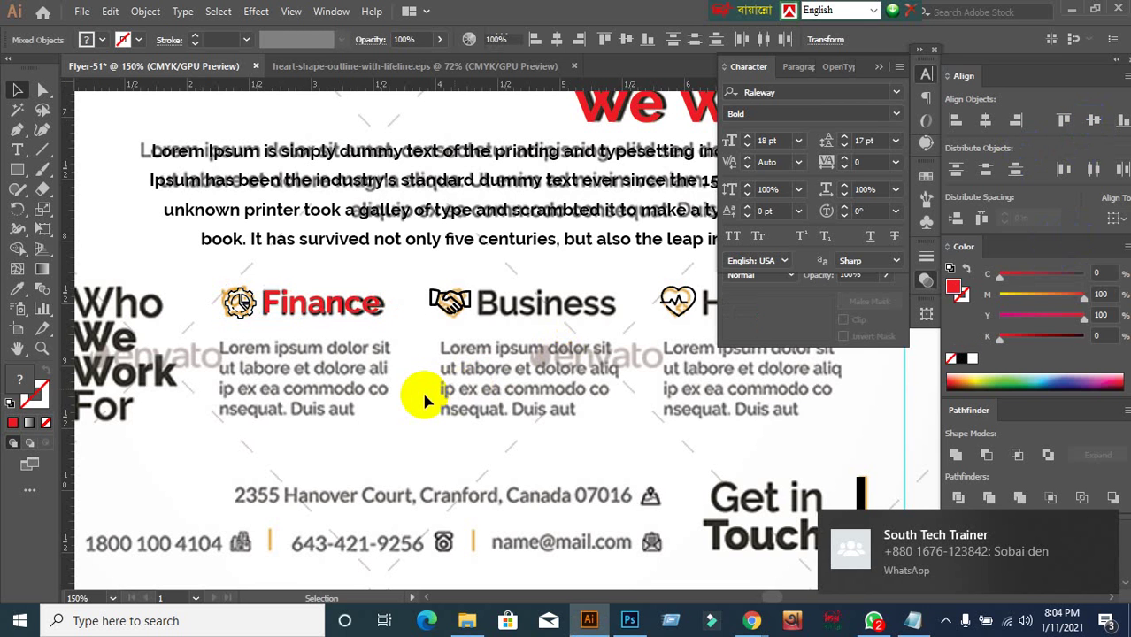
pyautogui.scroll(-1, 395, 392)
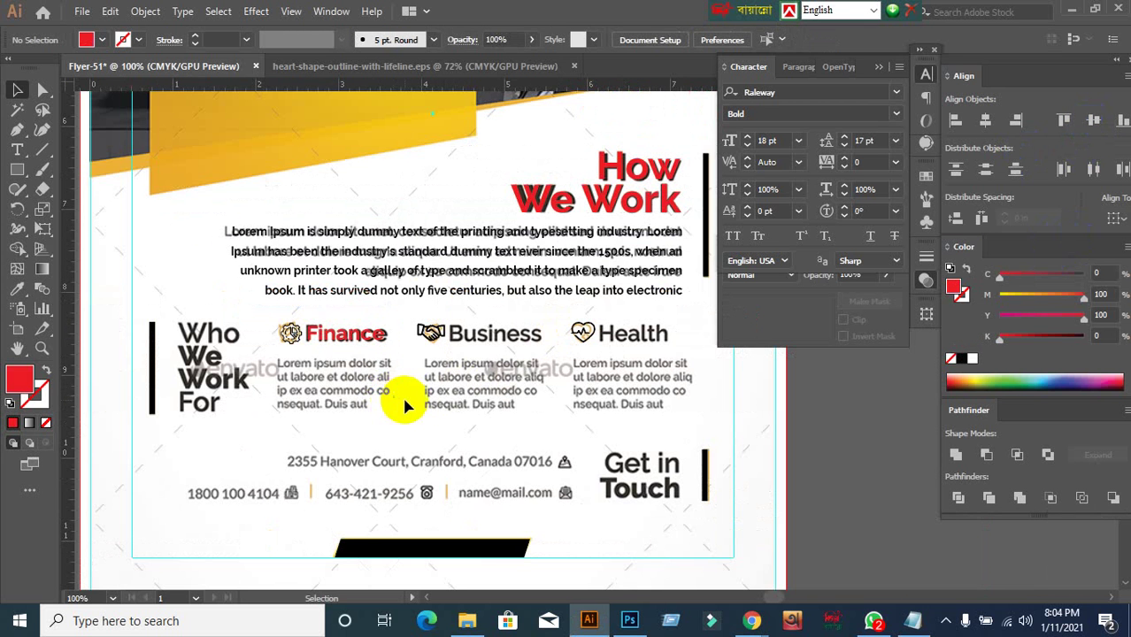
pyautogui.click(312, 334)
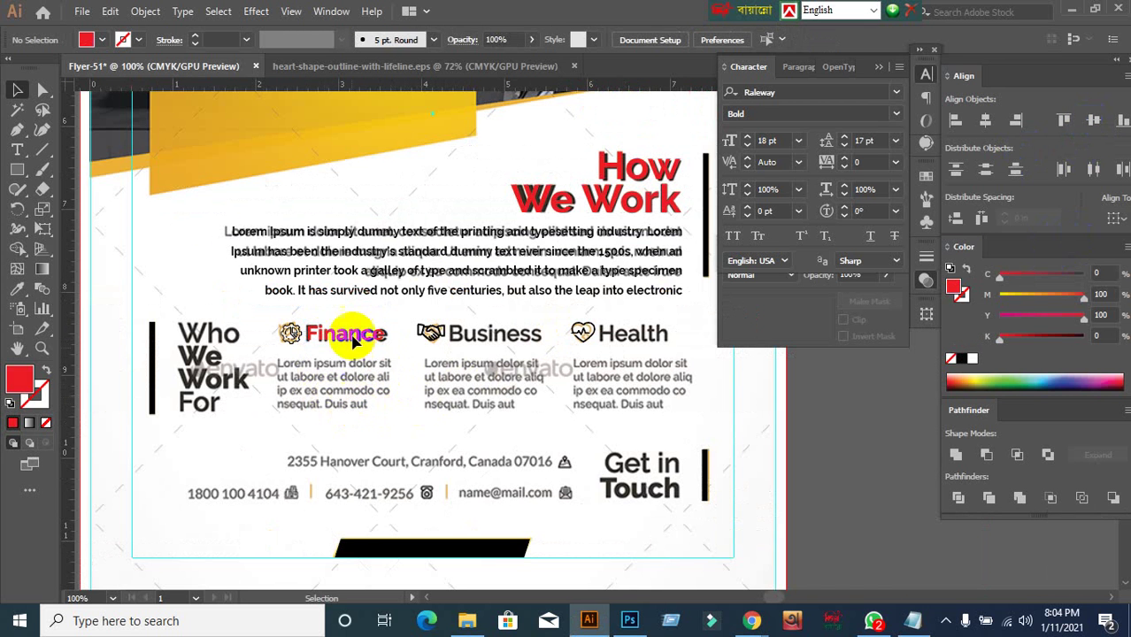
pyautogui.click(394, 270)
# - Narrow the copied paragraph's frame to fit under the Finance heading
pyautogui.keyDown('alt'); pyautogui.moveTo(395, 275); pyautogui.dragTo(447, 383); pyautogui.keyUp('alt')
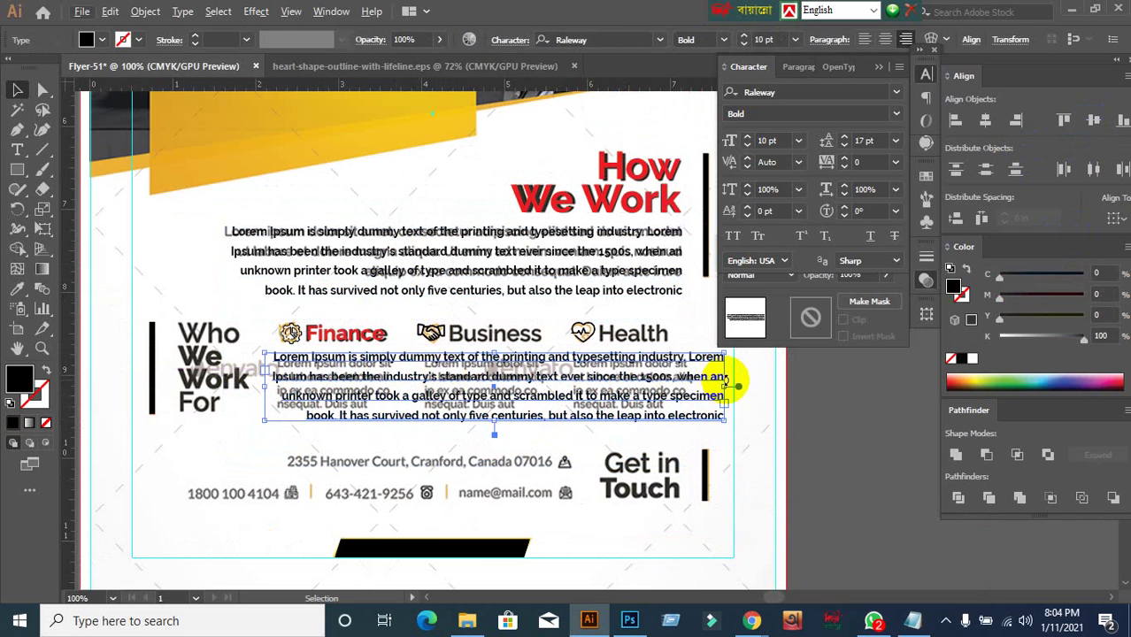
pyautogui.moveTo(725, 387); pyautogui.dragTo(395, 397)
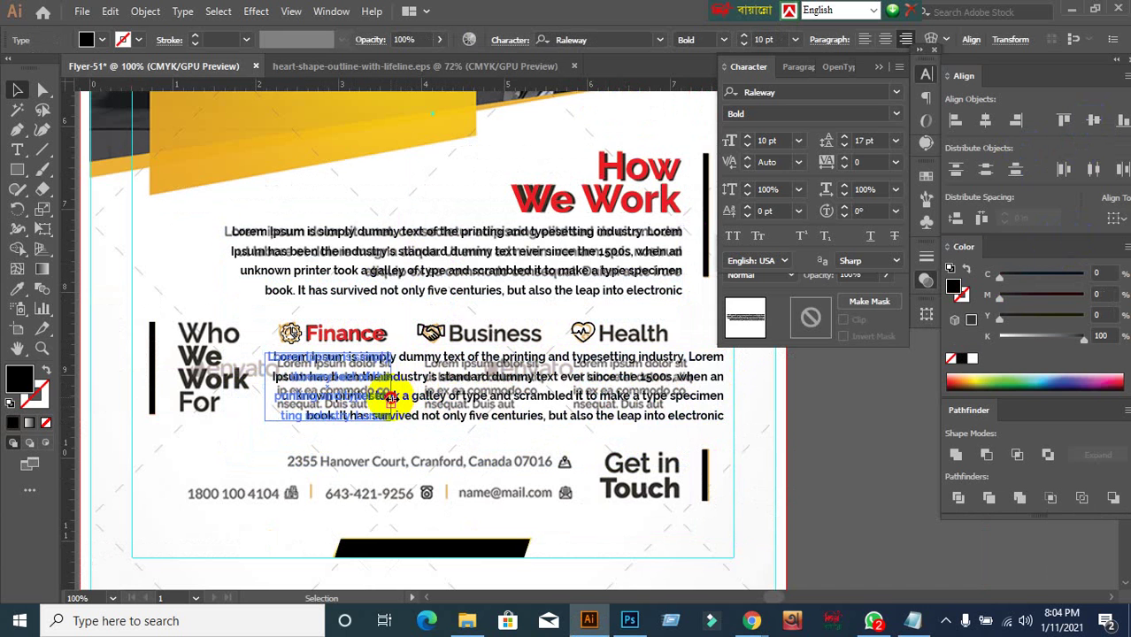
pyautogui.moveTo(336, 390); pyautogui.dragTo(537, 449)
pyautogui.hotkey('ctrl', 'z')
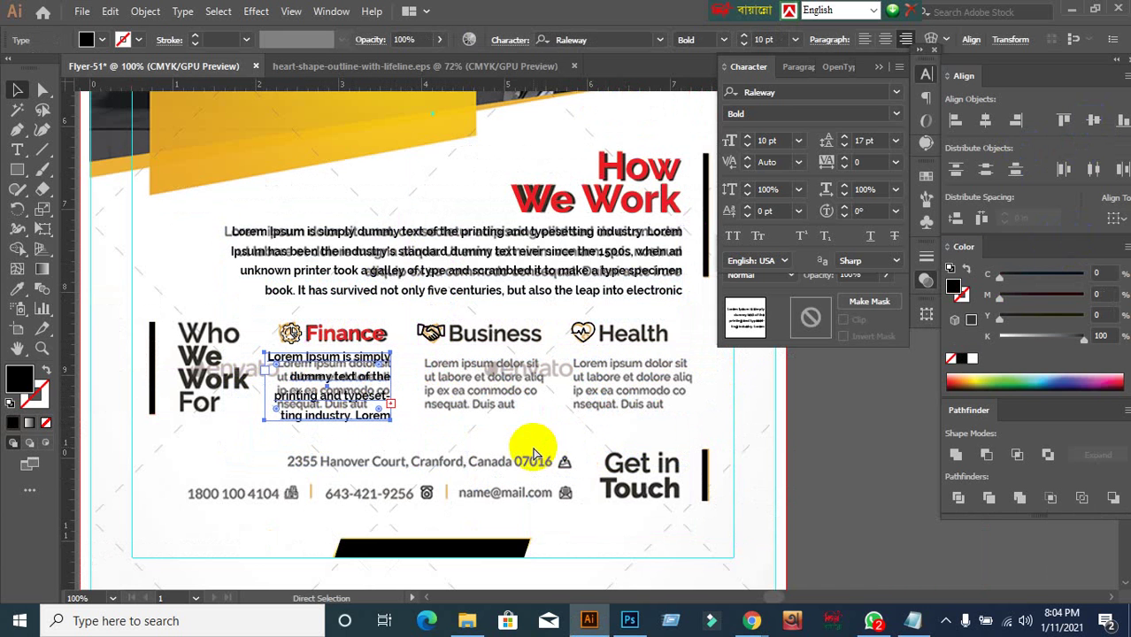
pyautogui.click(787, 68)
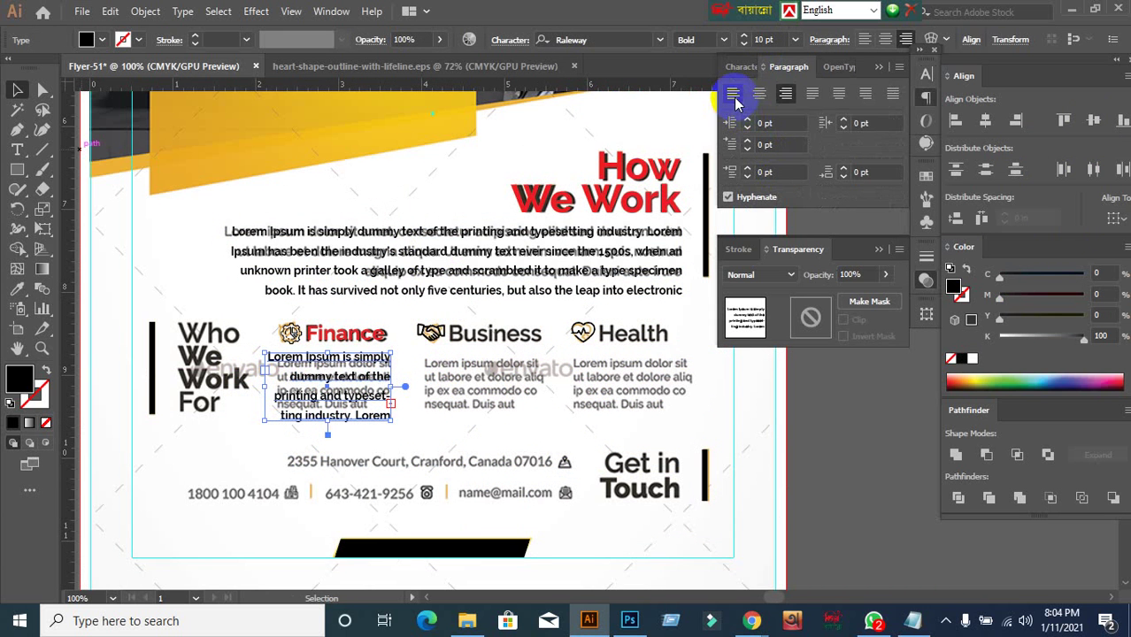
pyautogui.click(257, 451)
pyautogui.scroll(2, 209, 431)
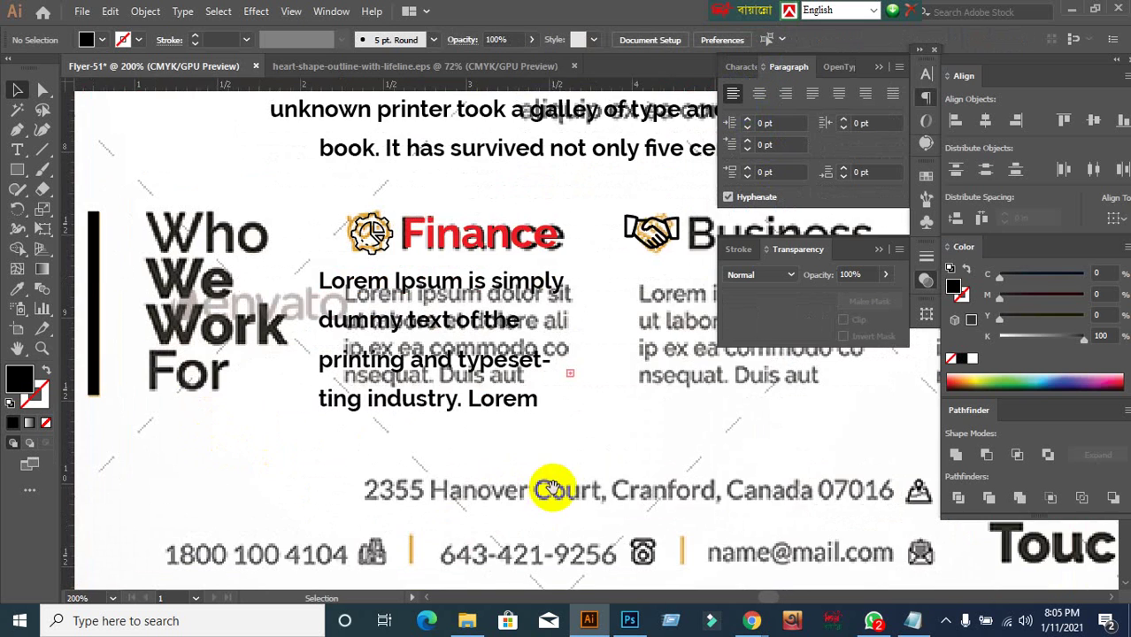
pyautogui.moveTo(550, 488); pyautogui.dragTo(492, 422)
pyautogui.moveTo(354, 270); pyautogui.dragTo(372, 278)
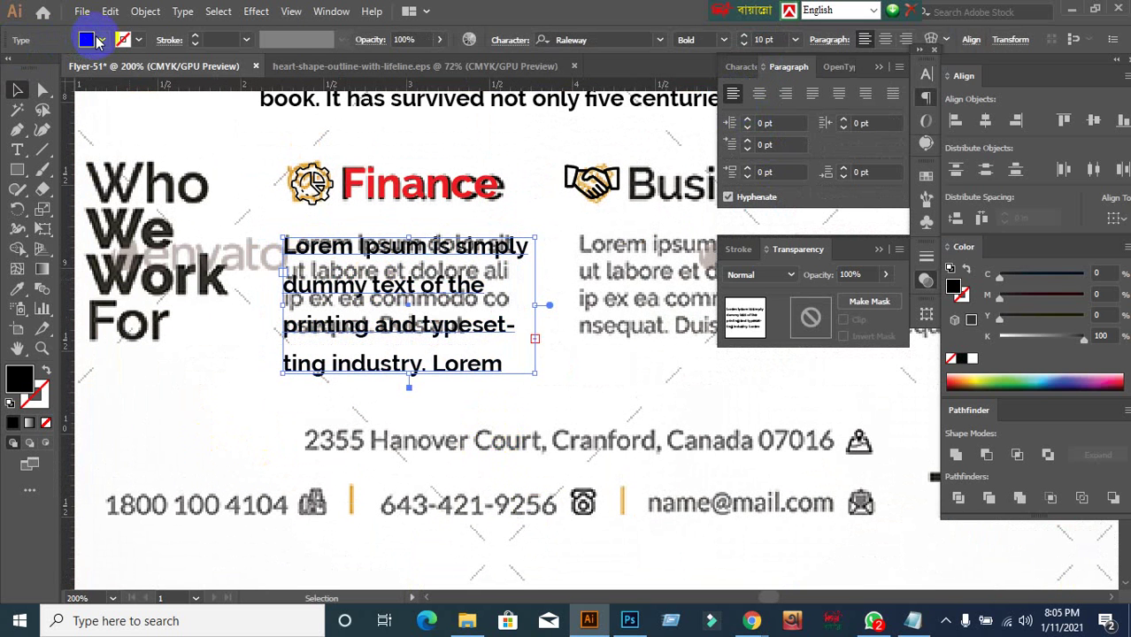
# - Make the copied paragraph text red
pyautogui.click(101, 40)
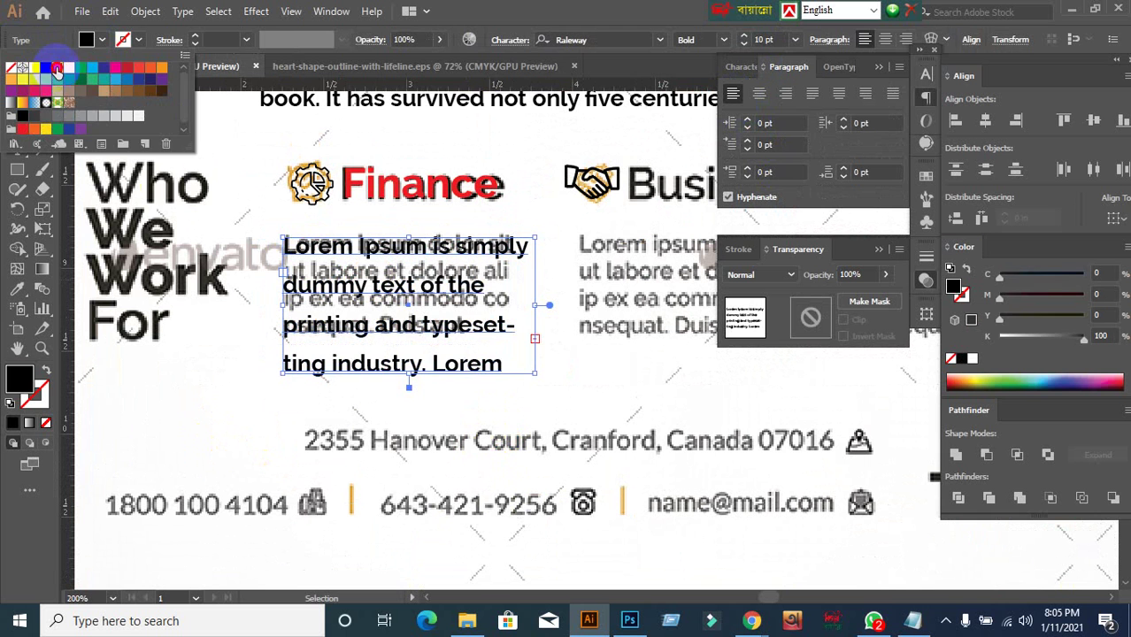
pyautogui.click(57, 67)
pyautogui.click(209, 371)
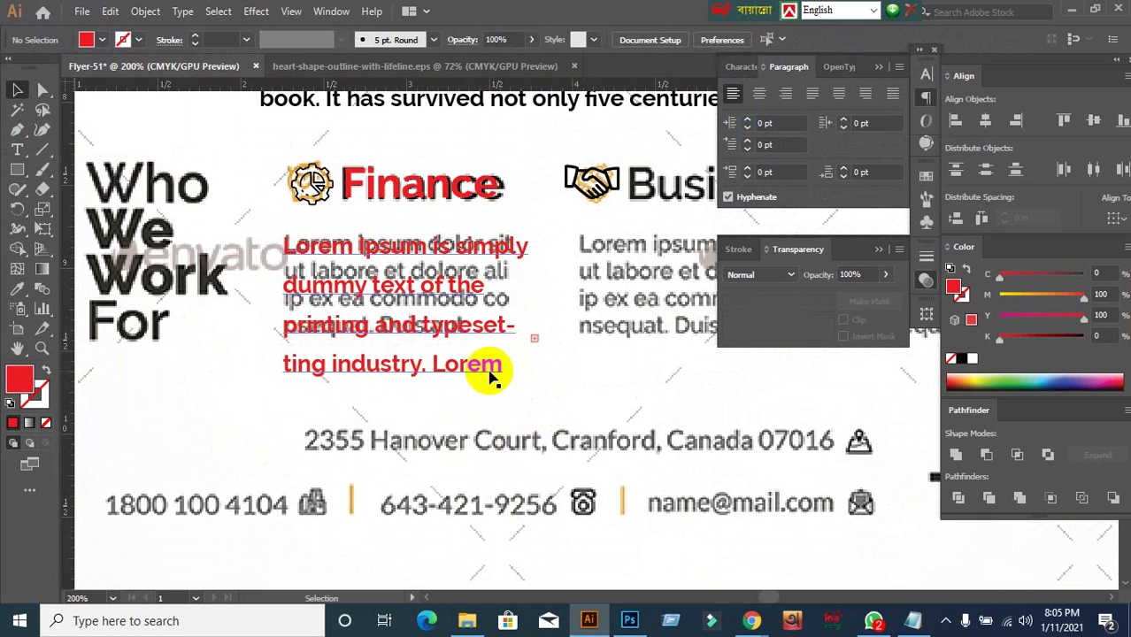
# - Trim the text to a short block ending "printing and typesett" and shrink the frame
pyautogui.scroll(-3, 442, 390)
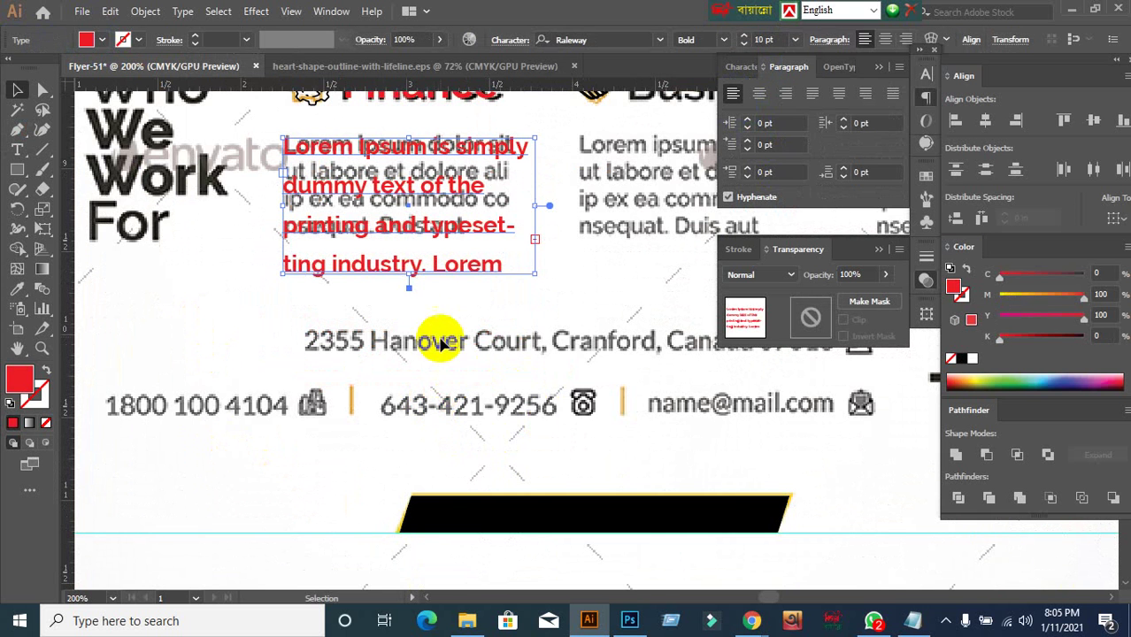
pyautogui.moveTo(408, 276); pyautogui.dragTo(402, 571)
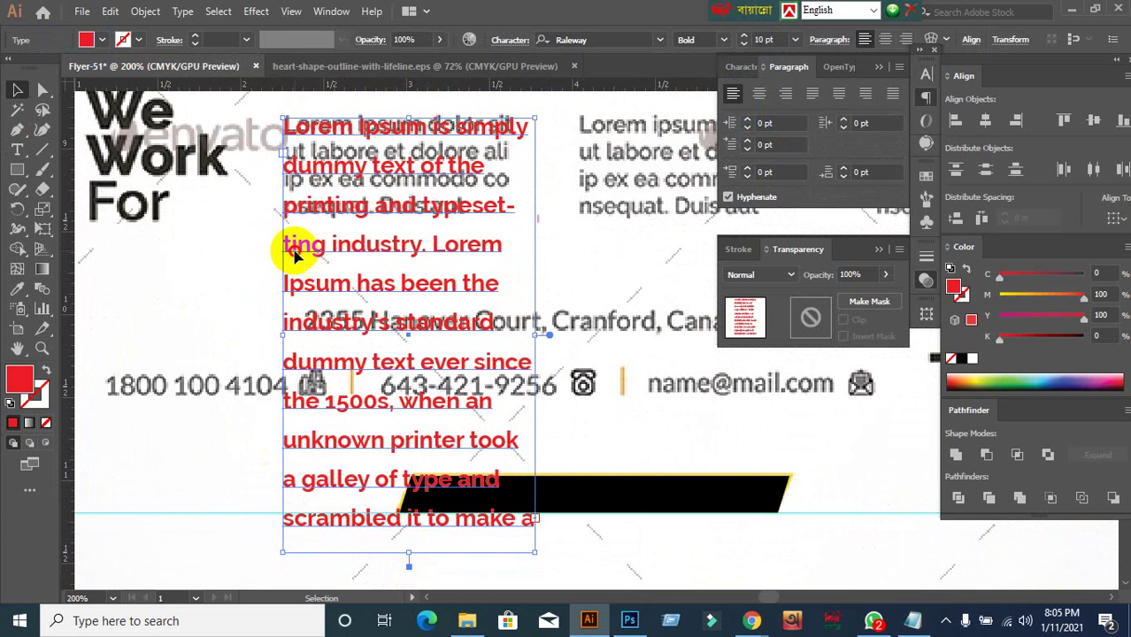
pyautogui.press('t')
pyautogui.moveTo(280, 243); pyautogui.dragTo(542, 541)
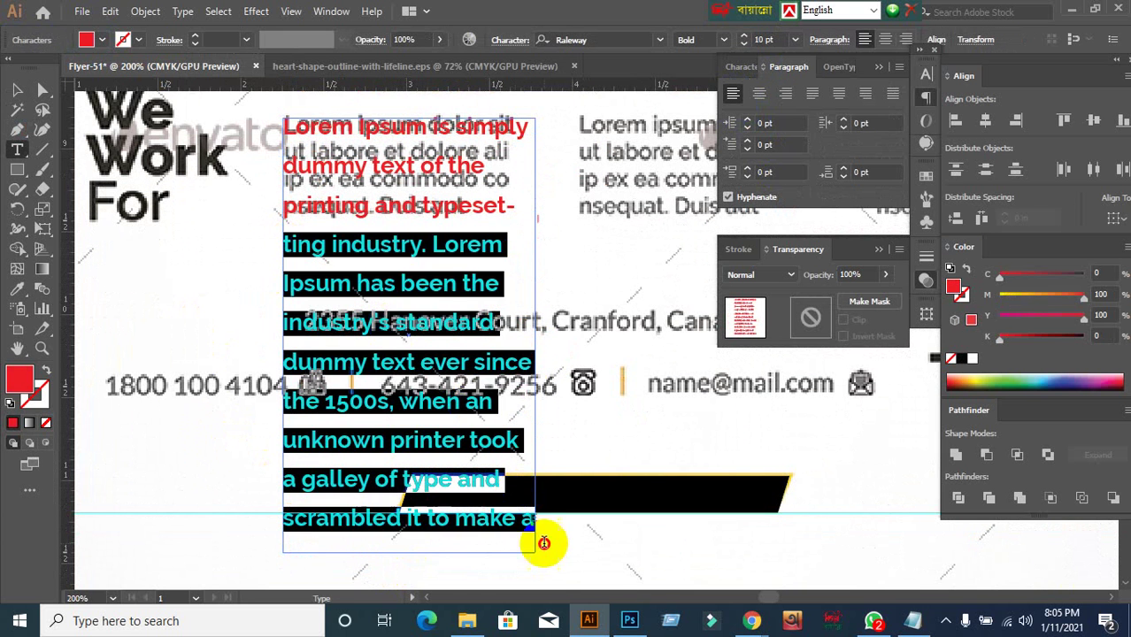
pyautogui.press('BackSpace')
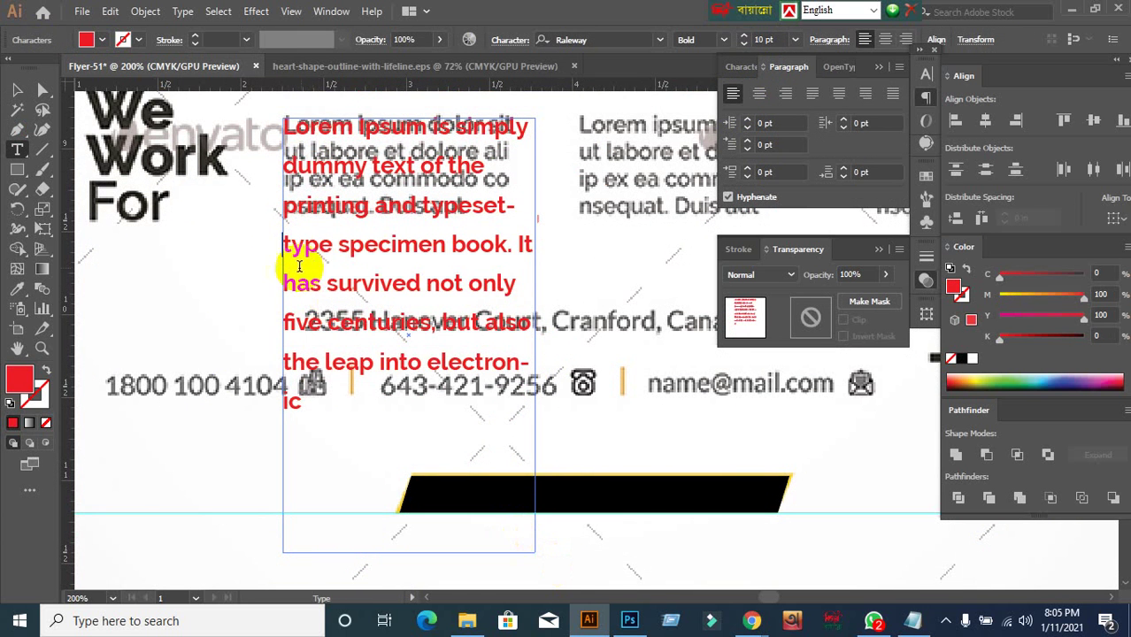
pyautogui.moveTo(292, 244); pyautogui.dragTo(558, 425)
pyautogui.press('BackSpace')
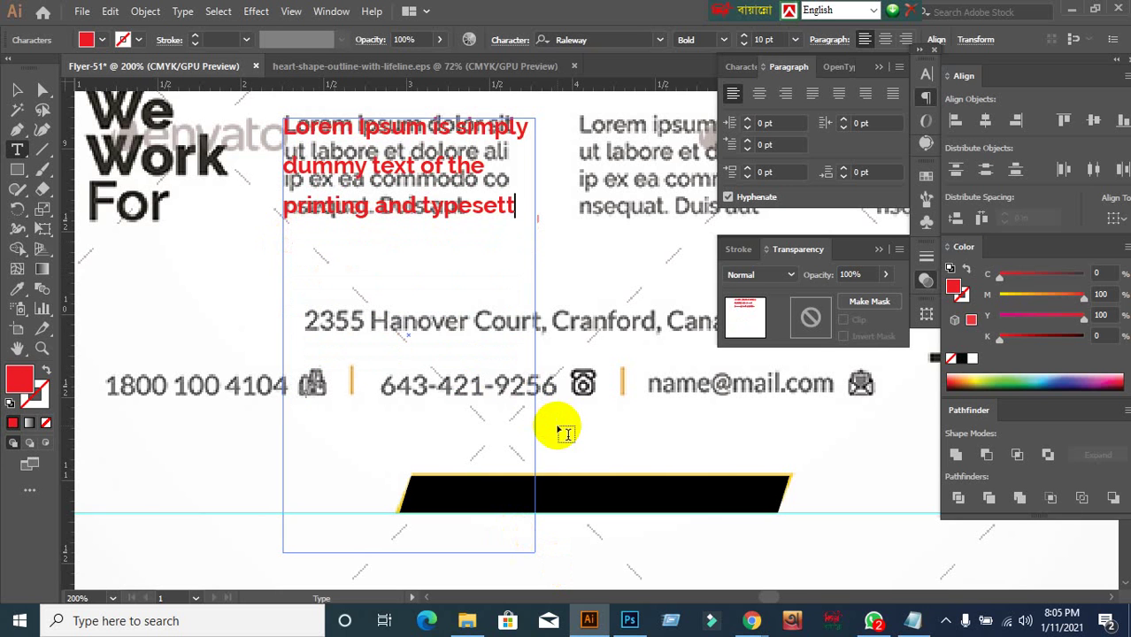
pyautogui.click(17, 89)
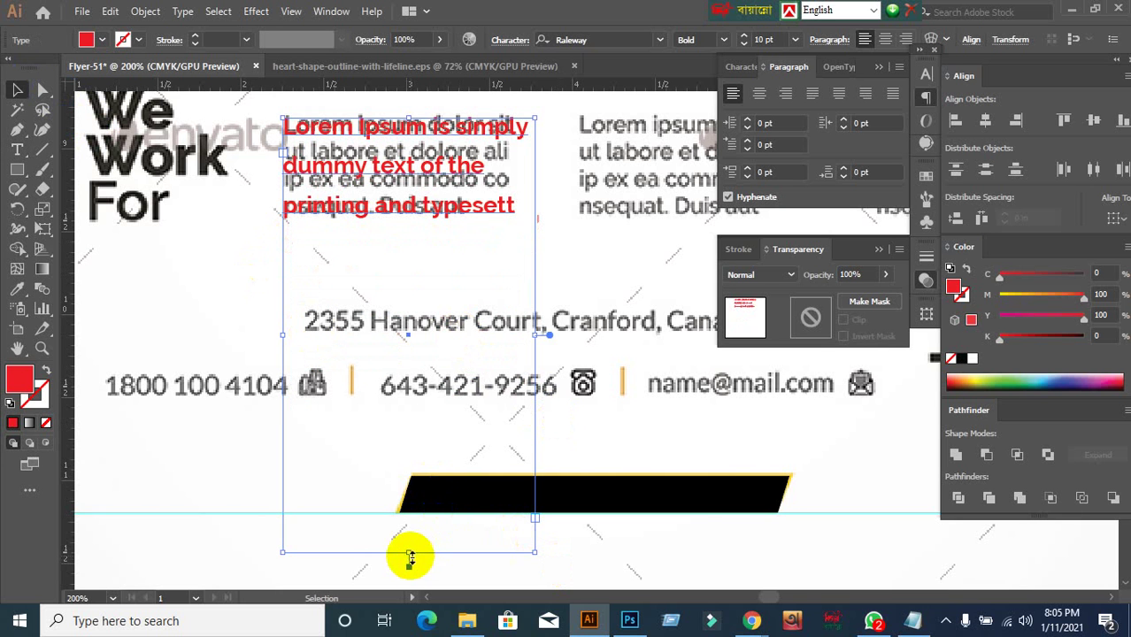
pyautogui.moveTo(410, 554); pyautogui.dragTo(424, 220)
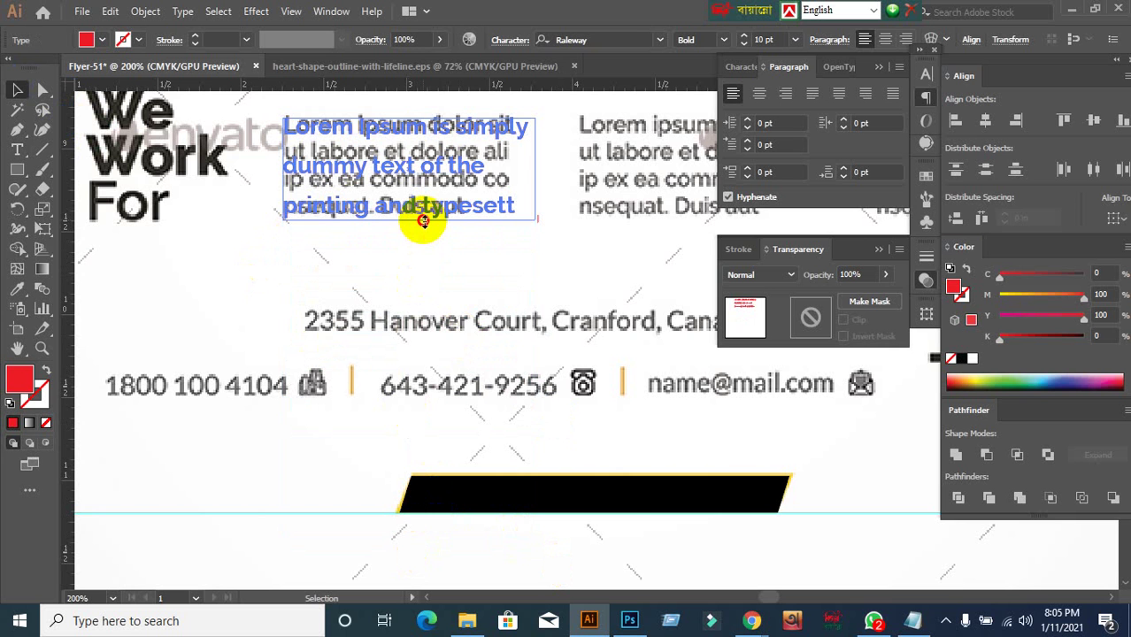
# - Set the red Finance text to Raleway SemiBold with 11 pt leading
pyautogui.click(427, 229)
pyautogui.scroll(2, 434, 252)
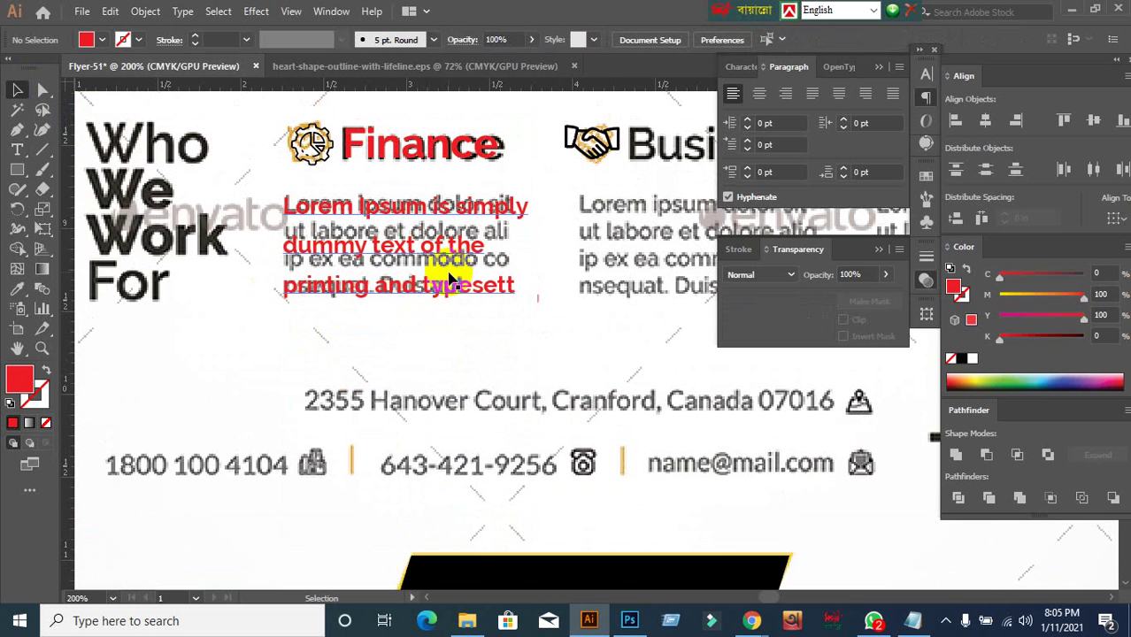
pyautogui.click(398, 222)
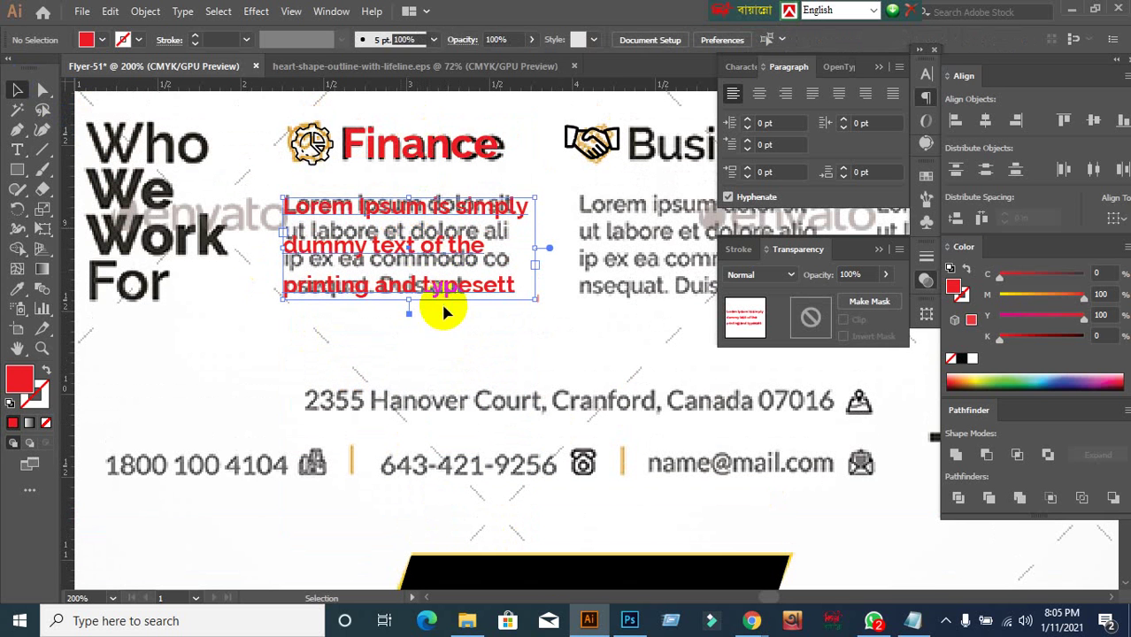
pyautogui.moveTo(410, 254); pyautogui.dragTo(439, 297)
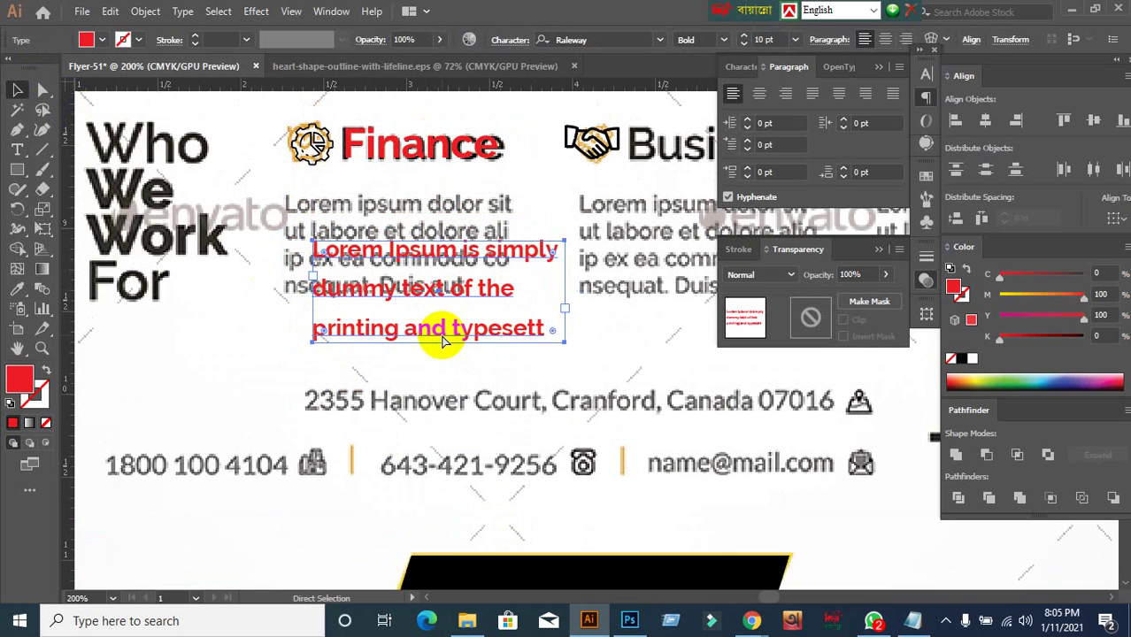
pyautogui.hotkey('ctrl', 'z')
pyautogui.click(744, 66)
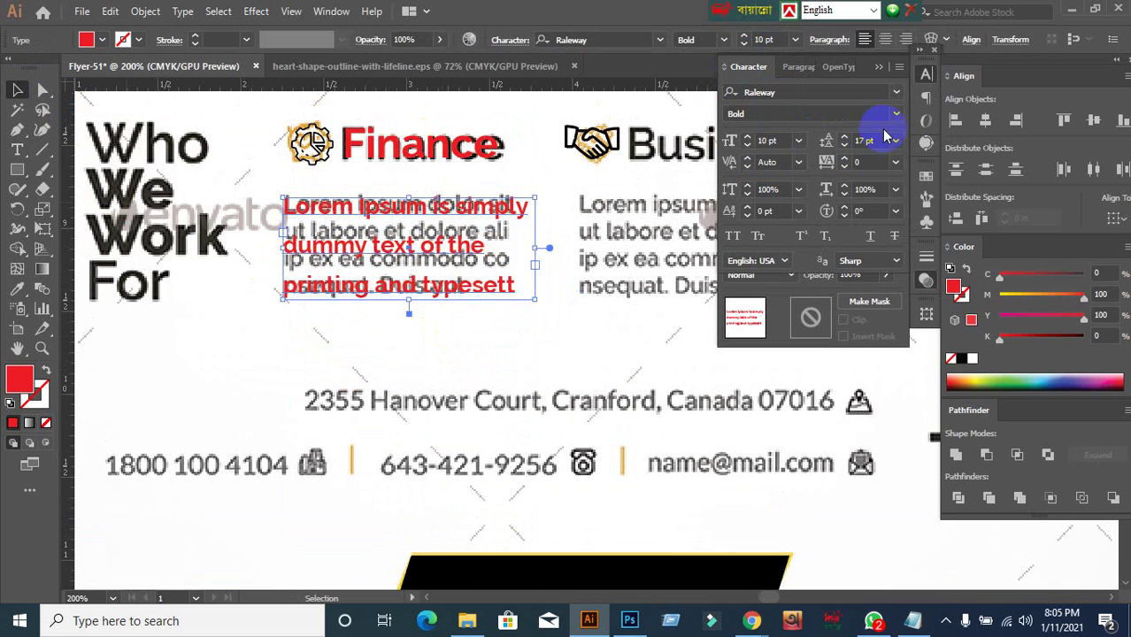
pyautogui.click(895, 116)
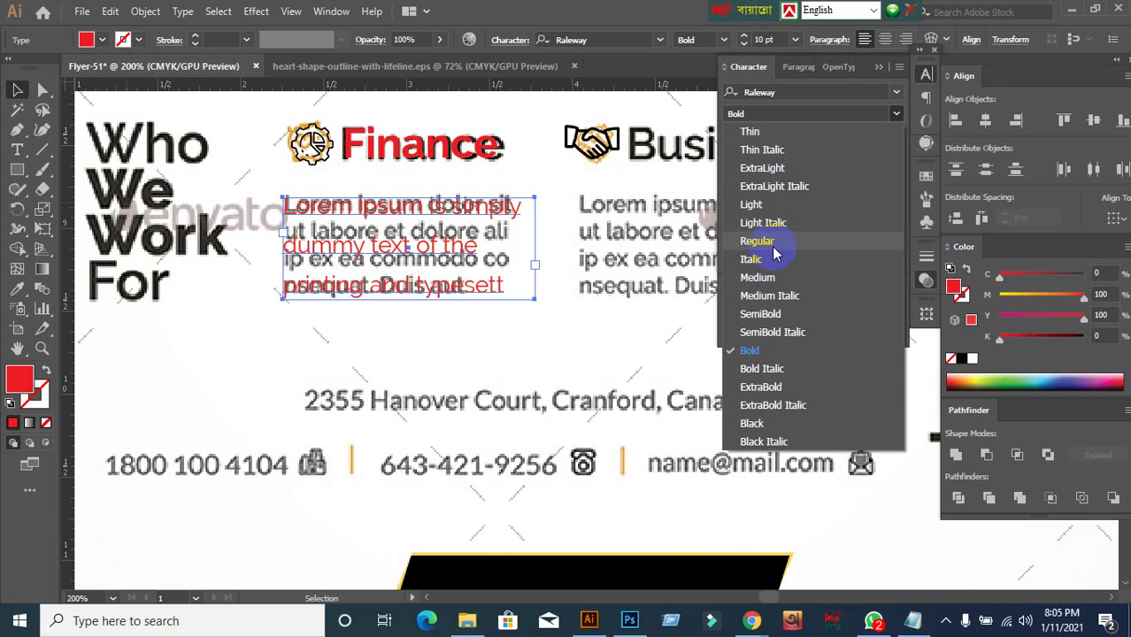
pyautogui.click(766, 316)
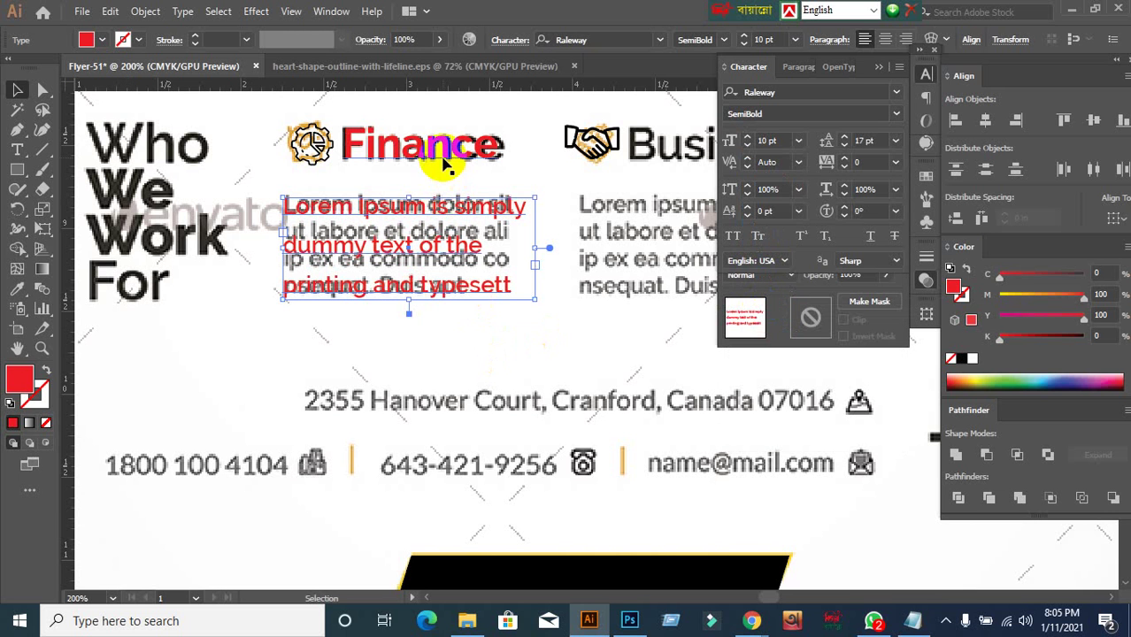
pyautogui.click(489, 345)
pyautogui.click(447, 244)
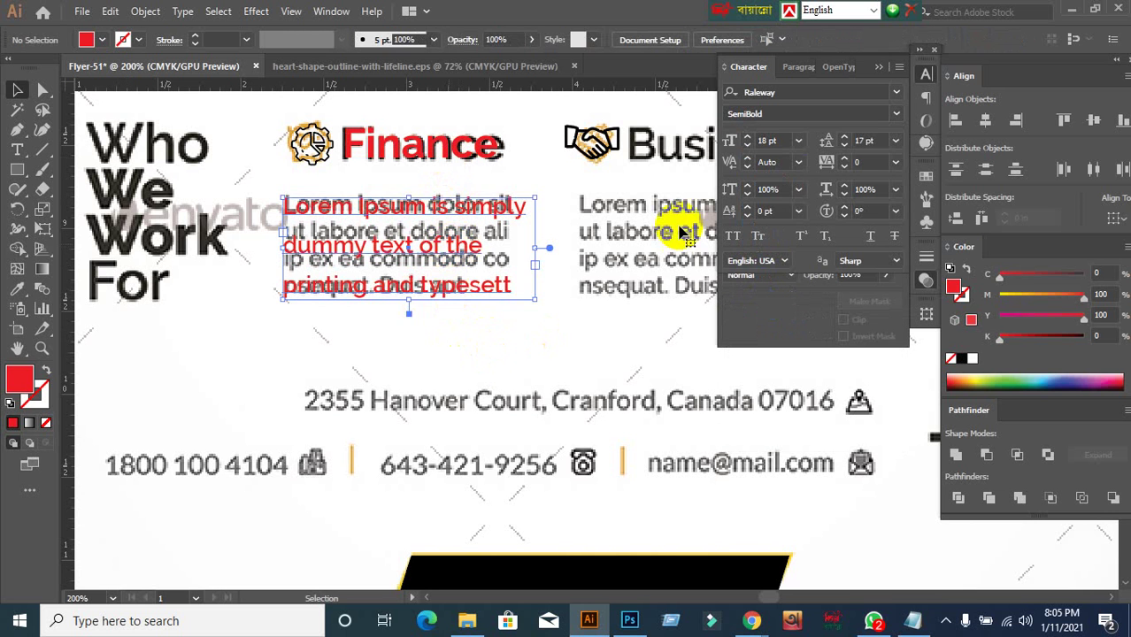
pyautogui.press('Down')
pyautogui.press('Down')
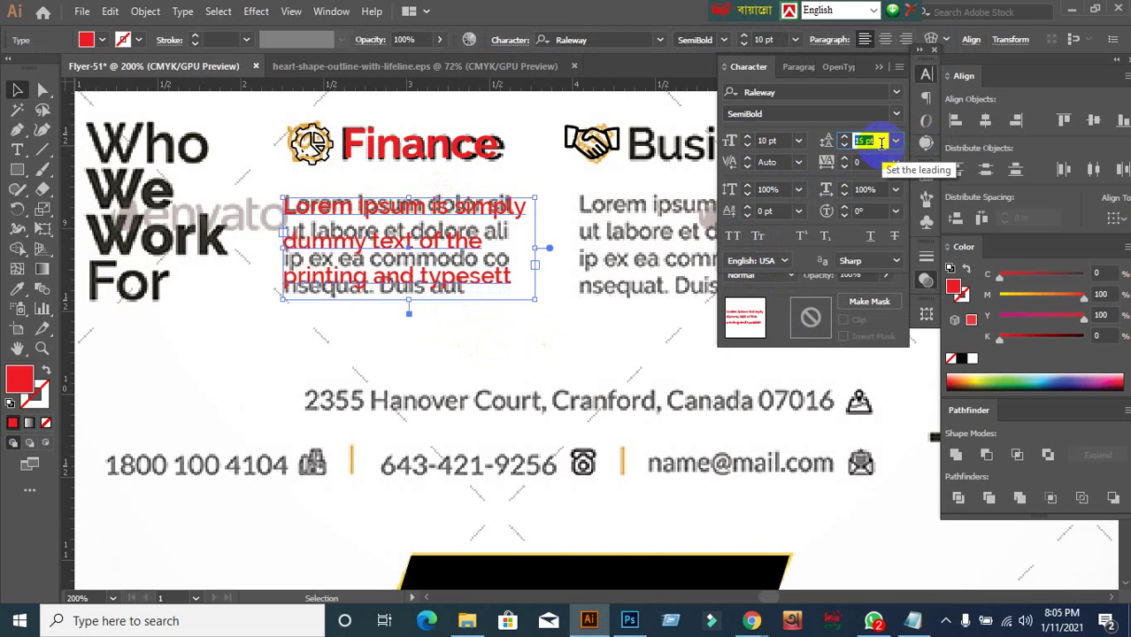
pyautogui.press('Down')
pyautogui.press('Down')
pyautogui.press('Down')
pyautogui.press('Down')
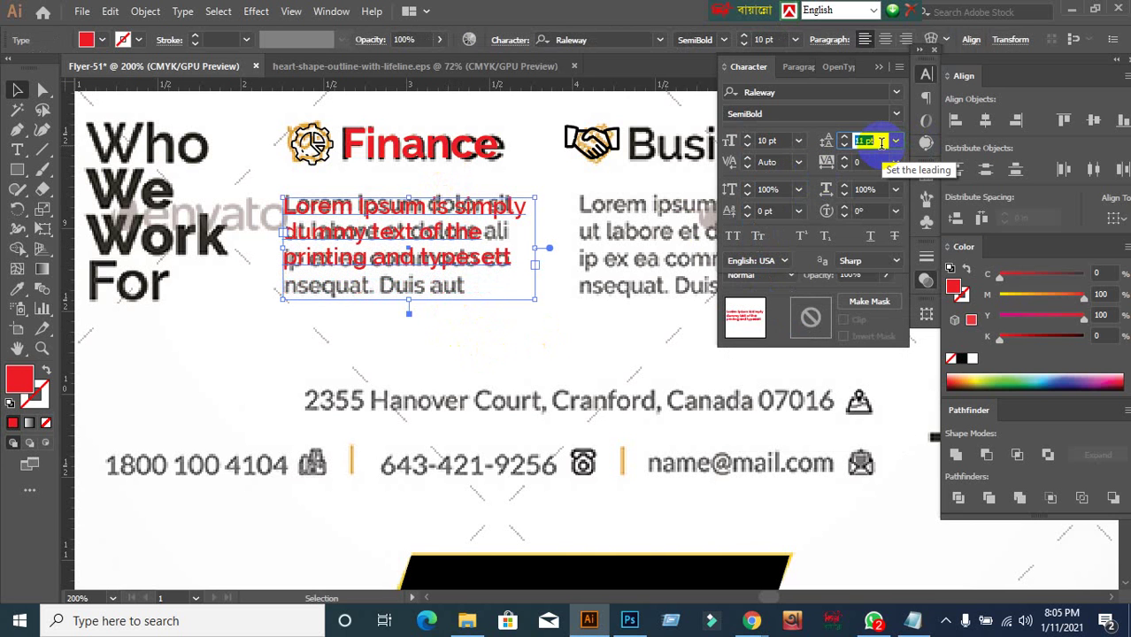
# - Paste "printing and typesett" again as a fourth line of the red text
pyautogui.doubleClick(334, 257)
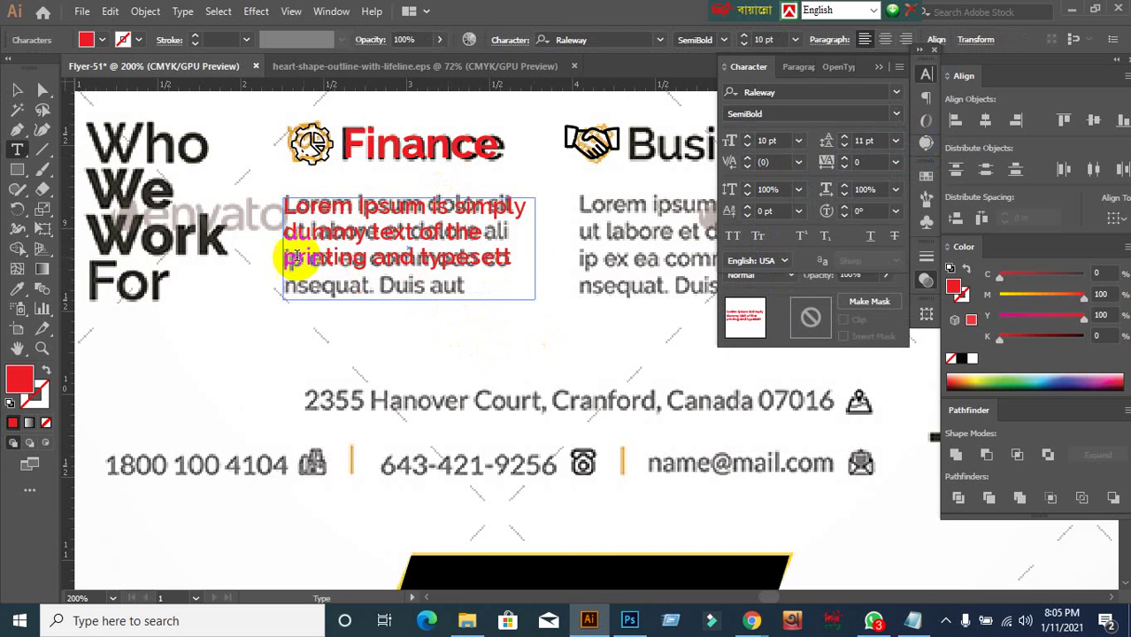
pyautogui.moveTo(288, 256)
pyautogui.mouseDown()
pyautogui.moveTo(510, 260)
pyautogui.moveTo(549, 274)
pyautogui.mouseUp()
pyautogui.hotkey('ctrl', 'c')
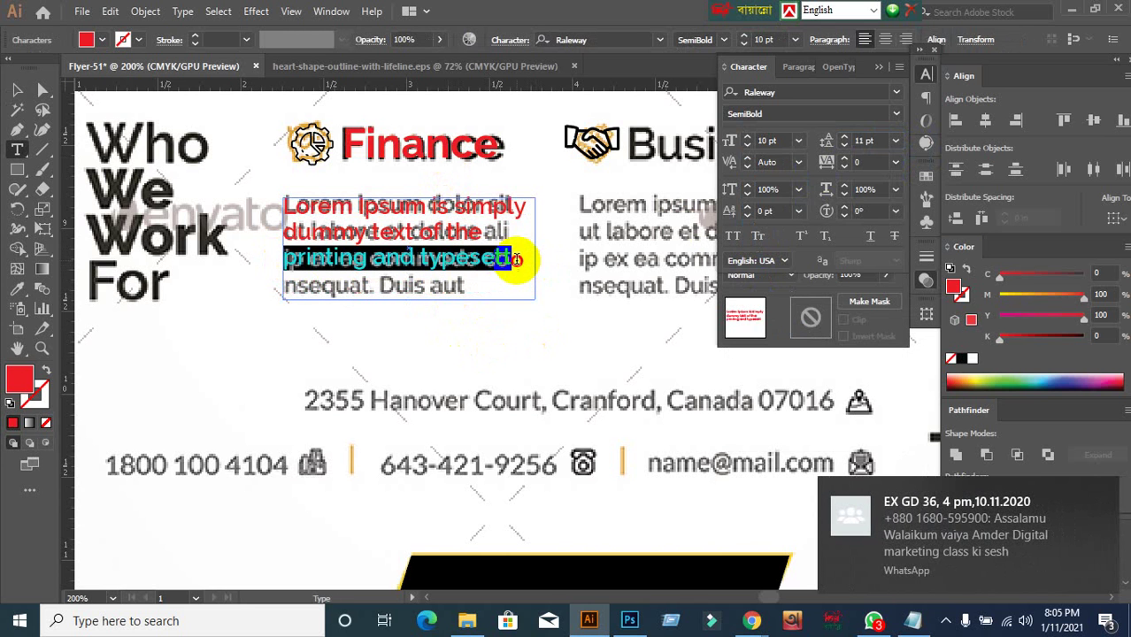
pyautogui.click(516, 259)
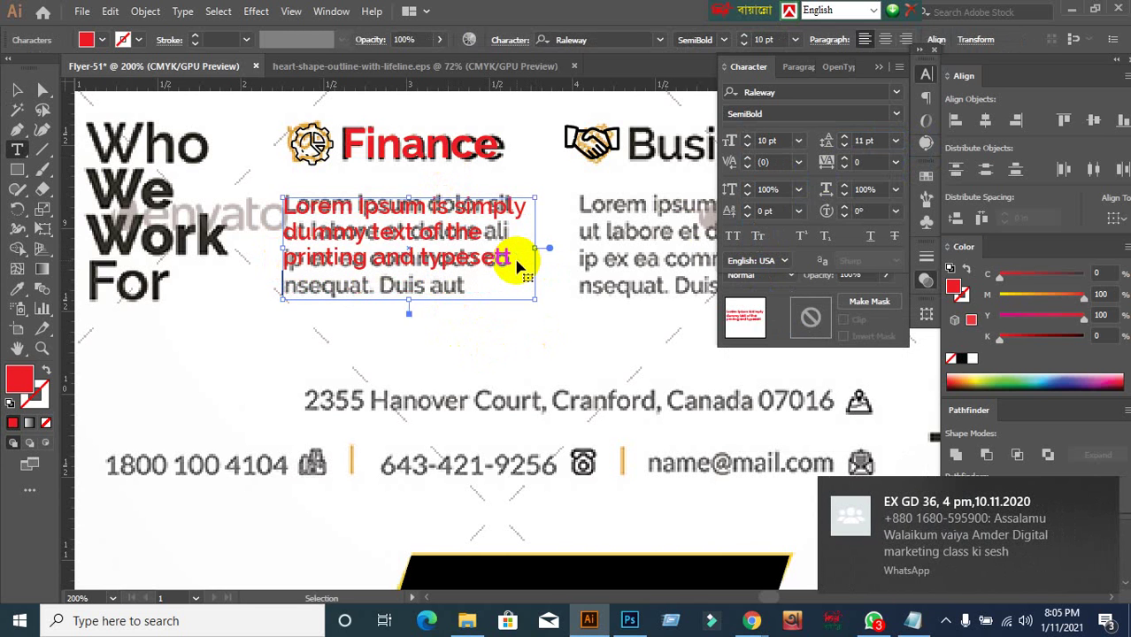
pyautogui.hotkey('ctrl', 'v')
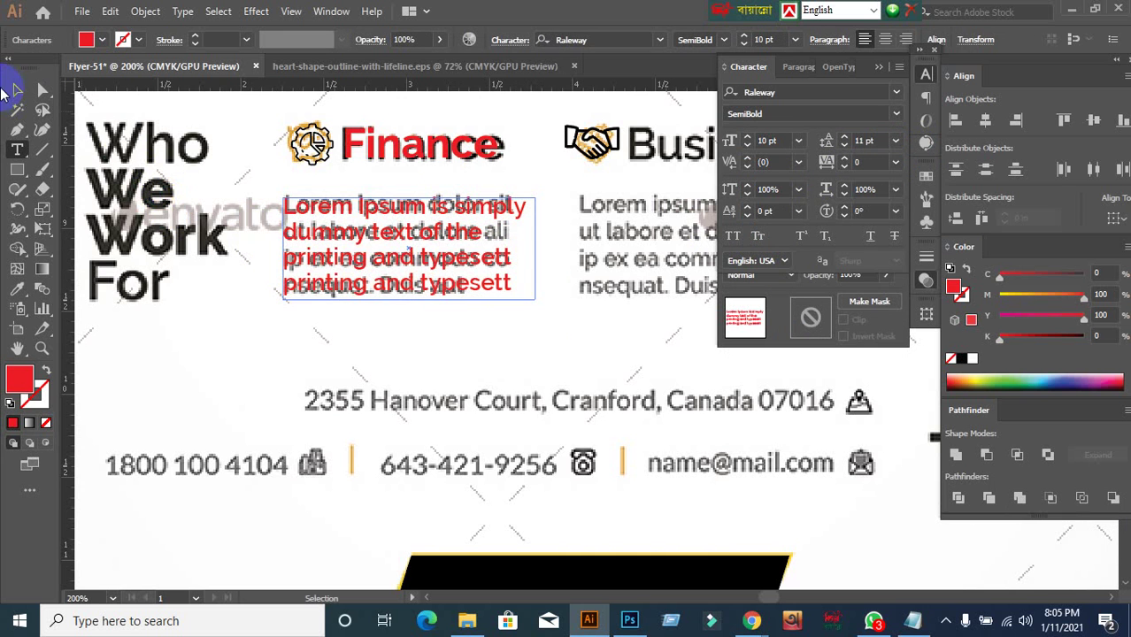
pyautogui.click(18, 90)
pyautogui.click(288, 354)
# - Undo the stray extra line and group the Finance icon with its heading
pyautogui.scroll(-2, 328, 349)
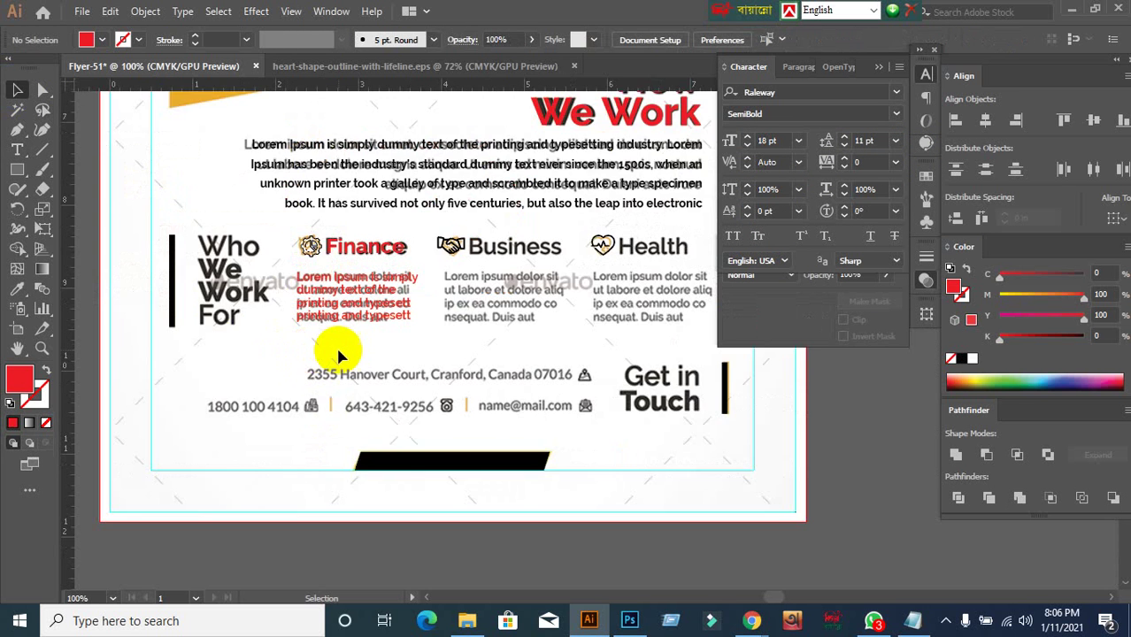
pyautogui.scroll(2, 345, 350)
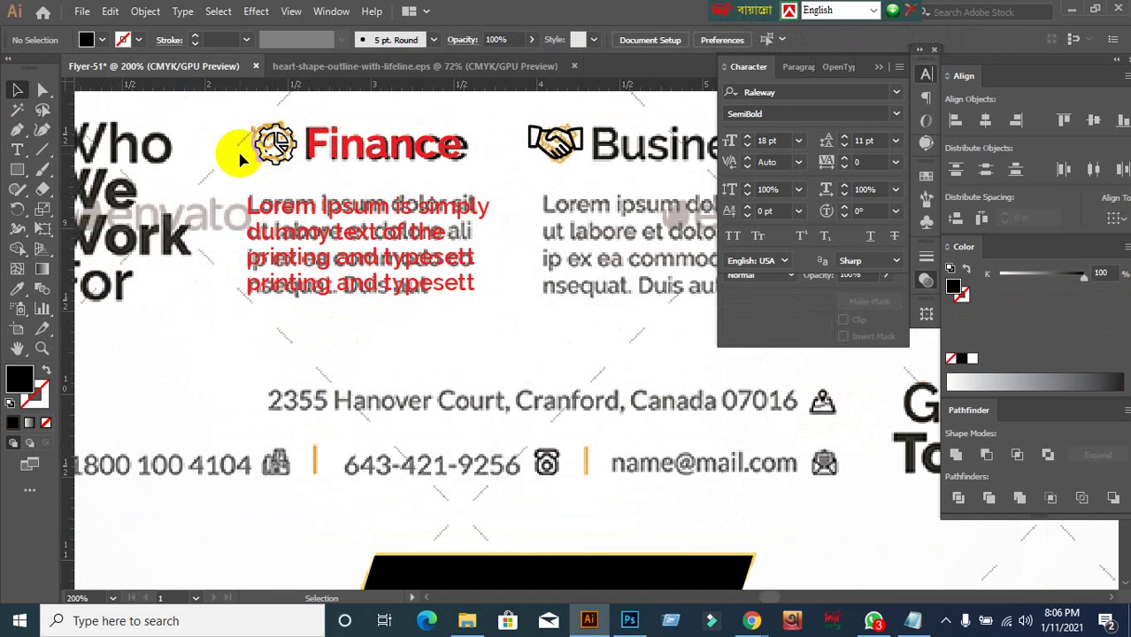
pyautogui.click(348, 163)
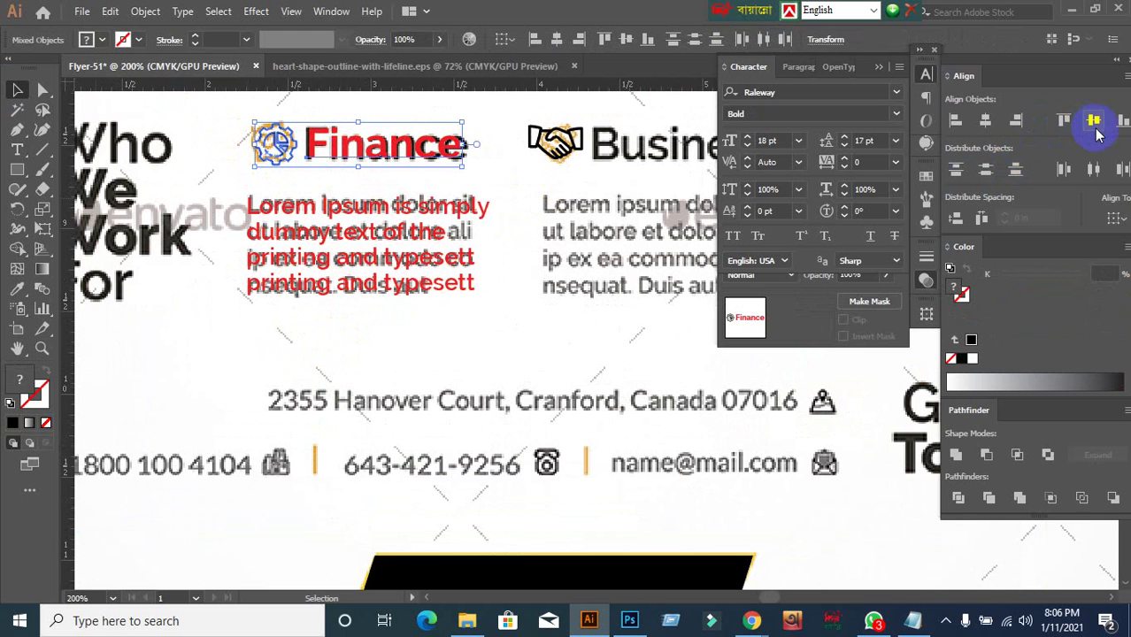
pyautogui.hotkey('ctrl', 'z')
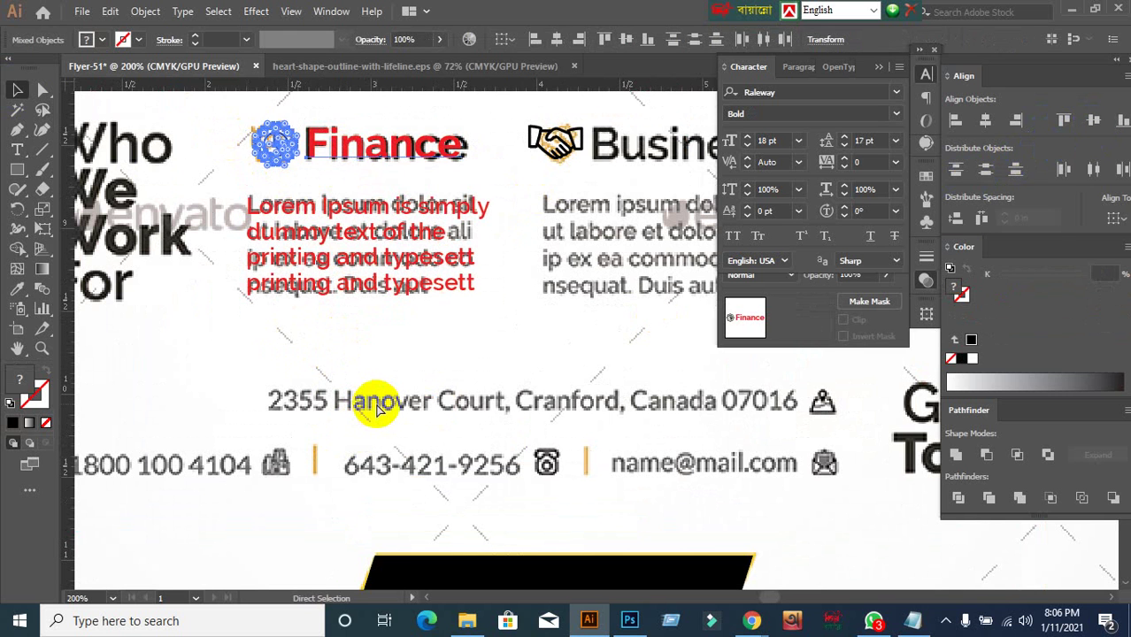
pyautogui.hotkey('ctrl', 'z')
pyautogui.hotkey('ctrl', 'z')
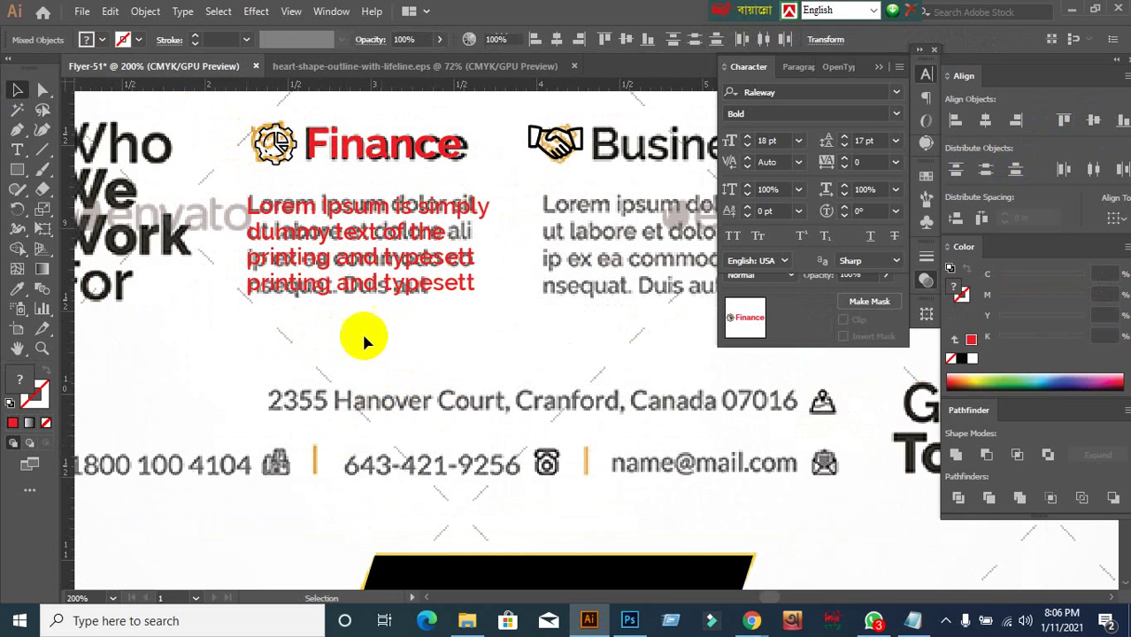
pyautogui.hotkey('ctrl', 'z')
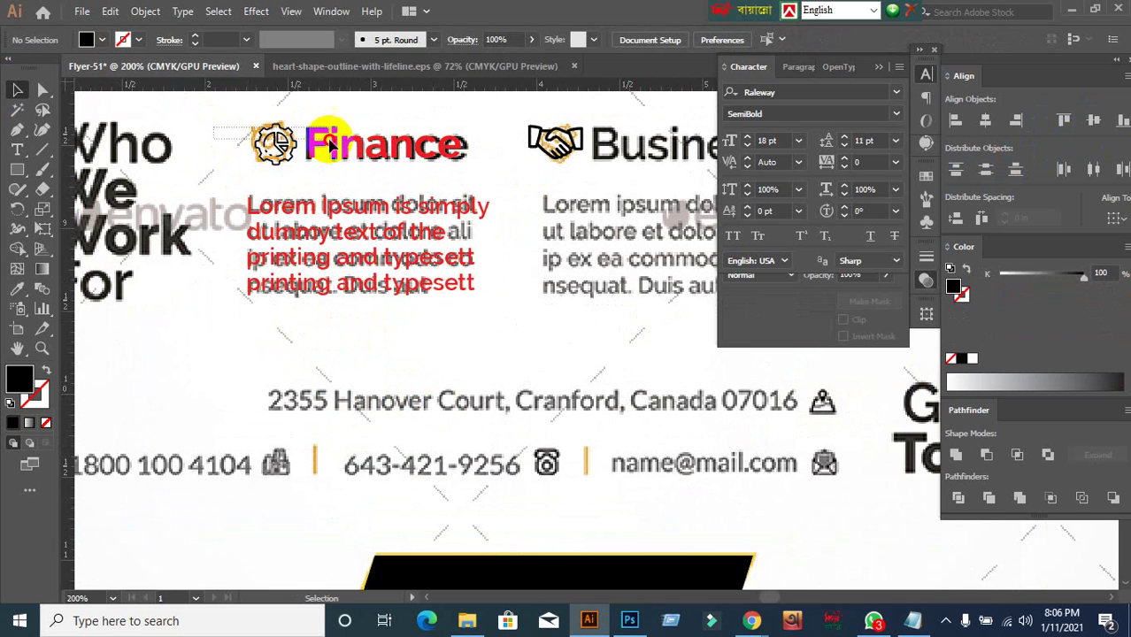
pyautogui.click(398, 153)
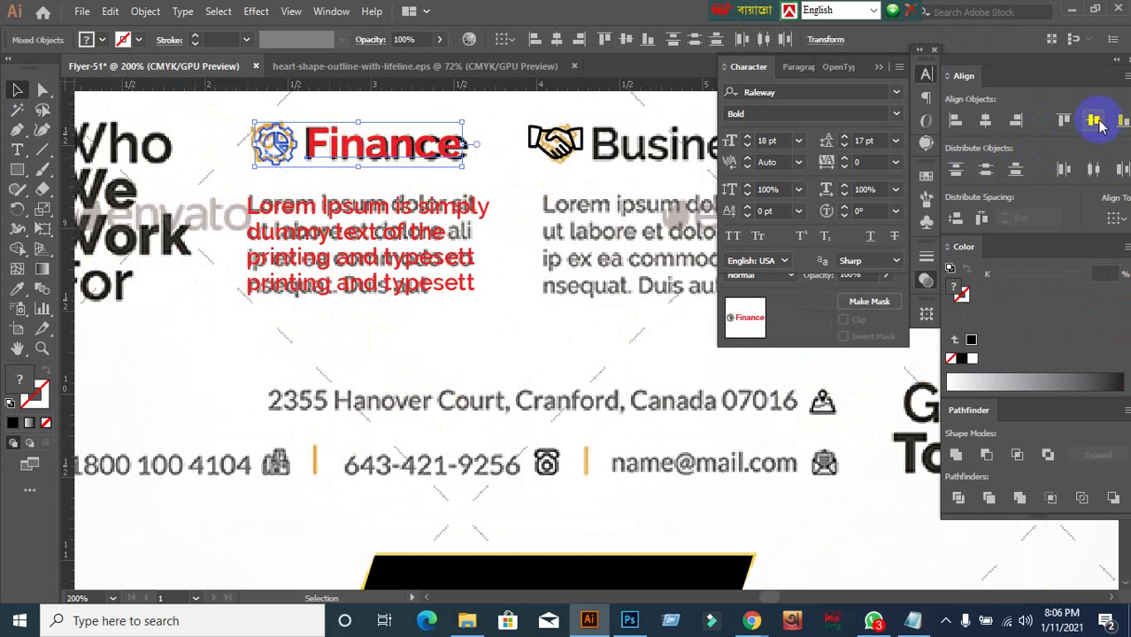
pyautogui.hotkey('ctrl', 'g')
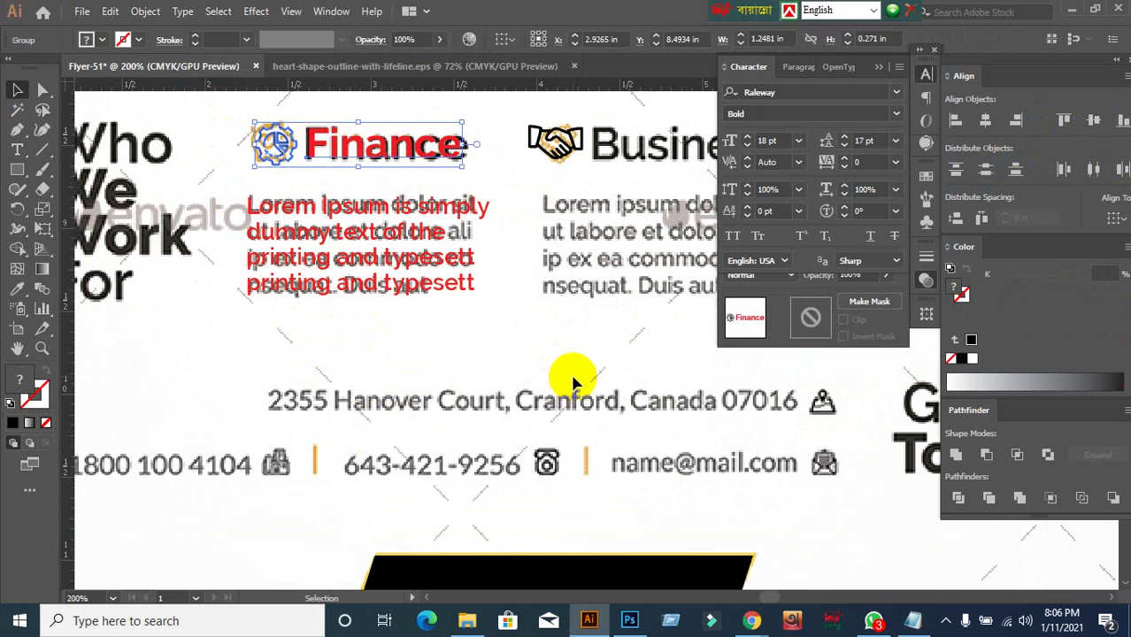
# - Left-align the red body text to the Finance group as key object
pyautogui.click(571, 383)
pyautogui.click(275, 142)
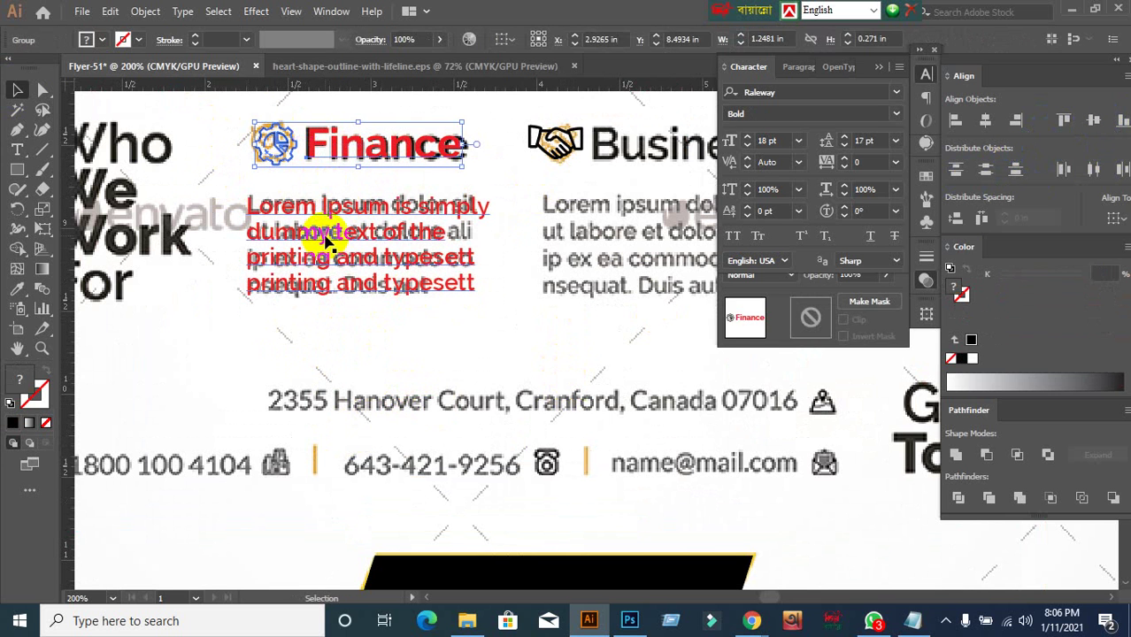
pyautogui.keyDown('shift'); pyautogui.click(324, 236); pyautogui.keyUp('shift')
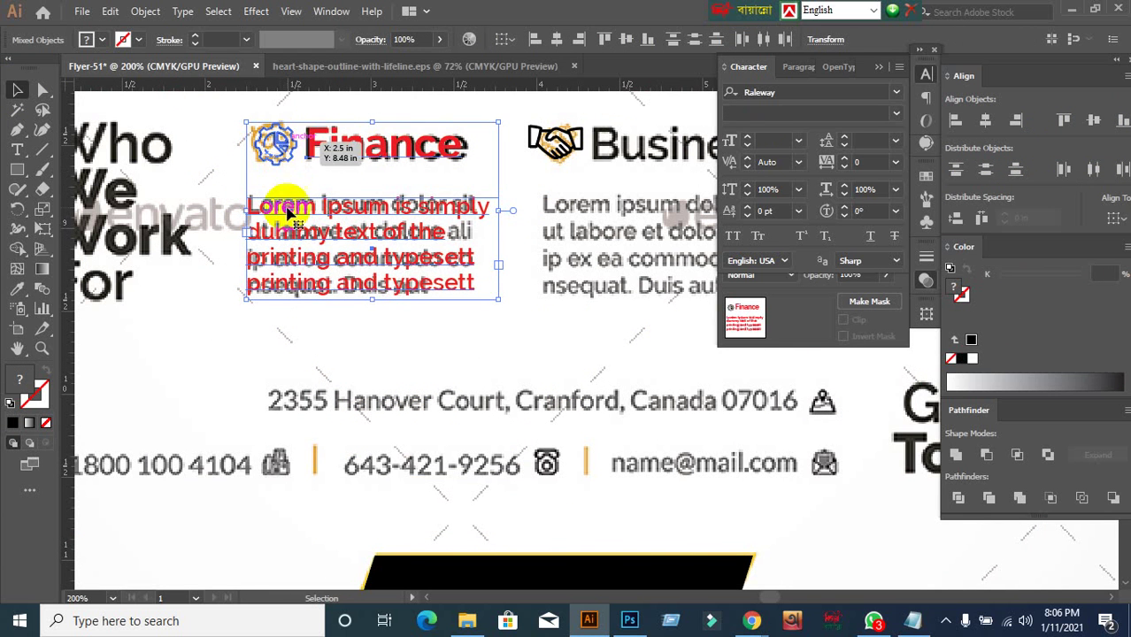
pyautogui.click(270, 141)
pyautogui.click(955, 119)
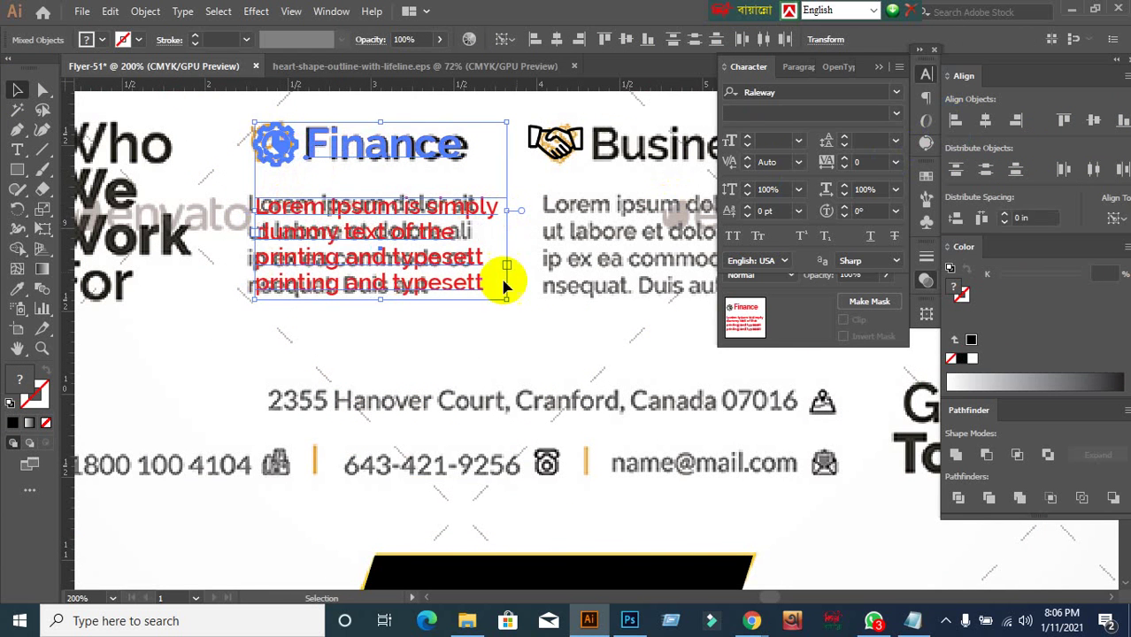
pyautogui.click(427, 345)
pyautogui.scroll(-1, 423, 339)
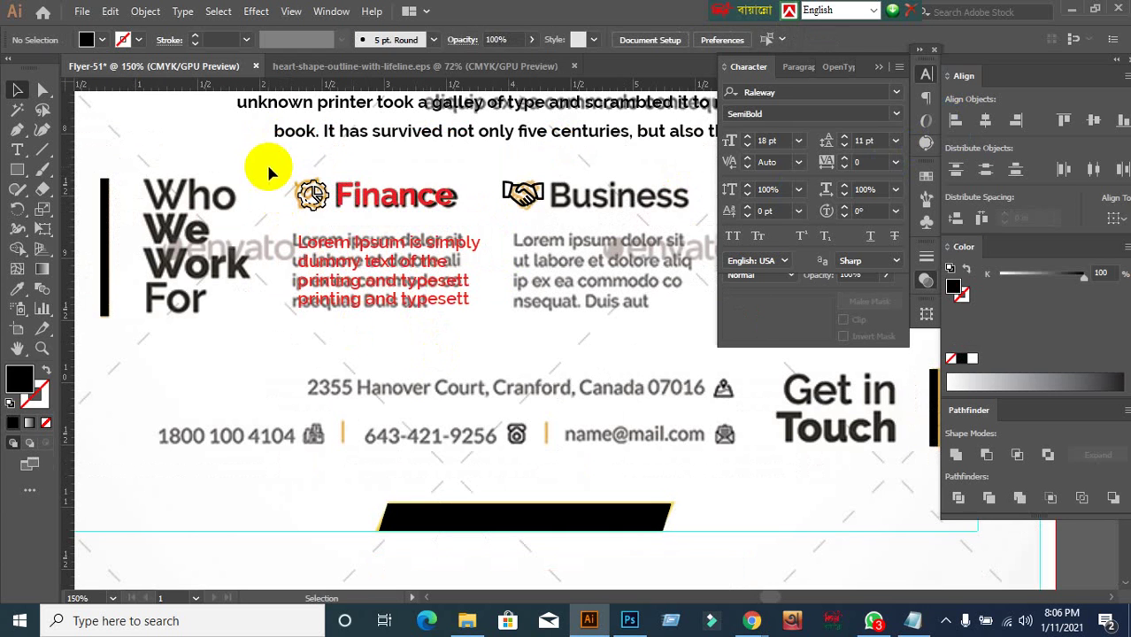
# - Duplicate the red Finance block over the Business column, then repeat it over Health
pyautogui.moveTo(267, 165); pyautogui.dragTo(391, 303)
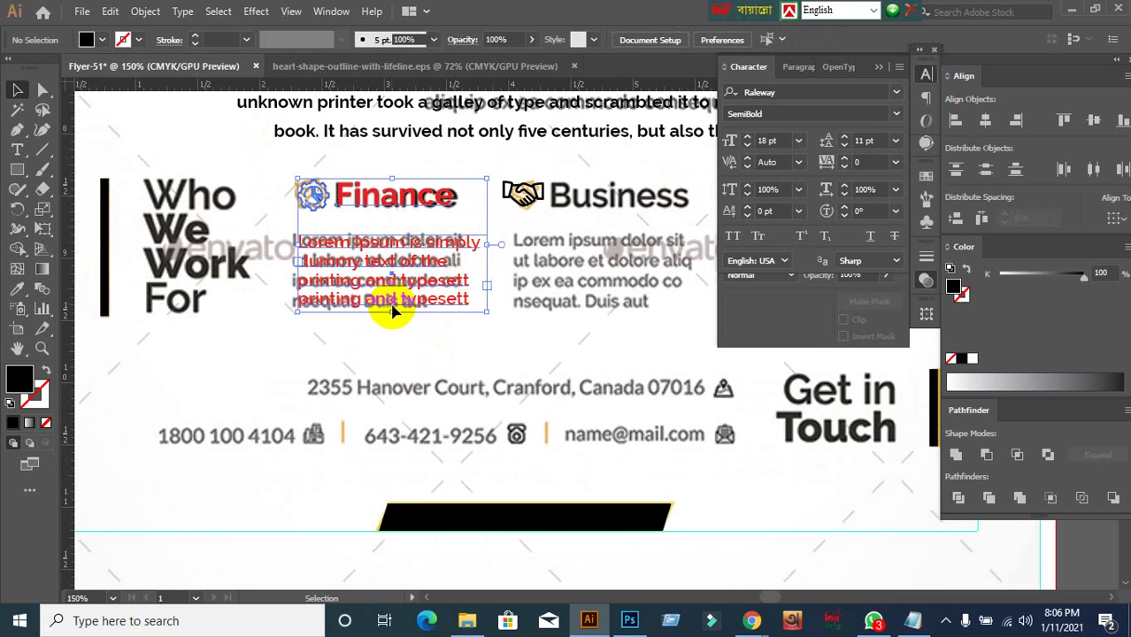
pyautogui.click(425, 359)
pyautogui.click(394, 266)
pyautogui.click(376, 191)
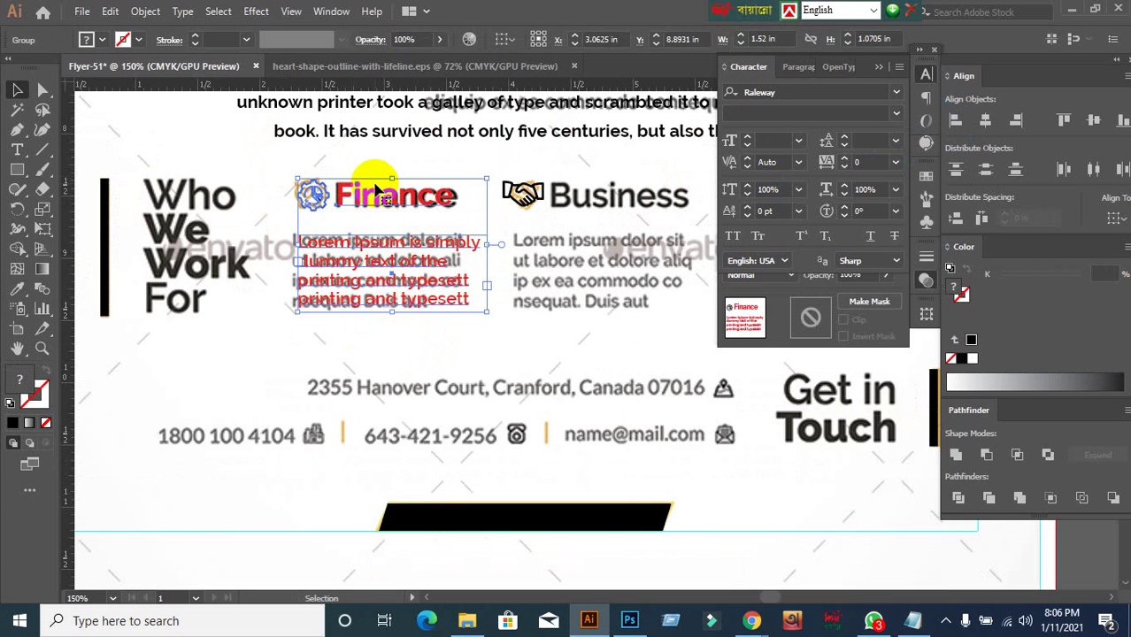
pyautogui.press('Left')
pyautogui.press('Left')
pyautogui.press('Left')
pyautogui.press('Right')
pyautogui.press('Right')
pyautogui.press('Right')
pyautogui.click(470, 339)
pyautogui.hscroll(2, 477, 346)
pyautogui.hscroll(3, 354, 292)
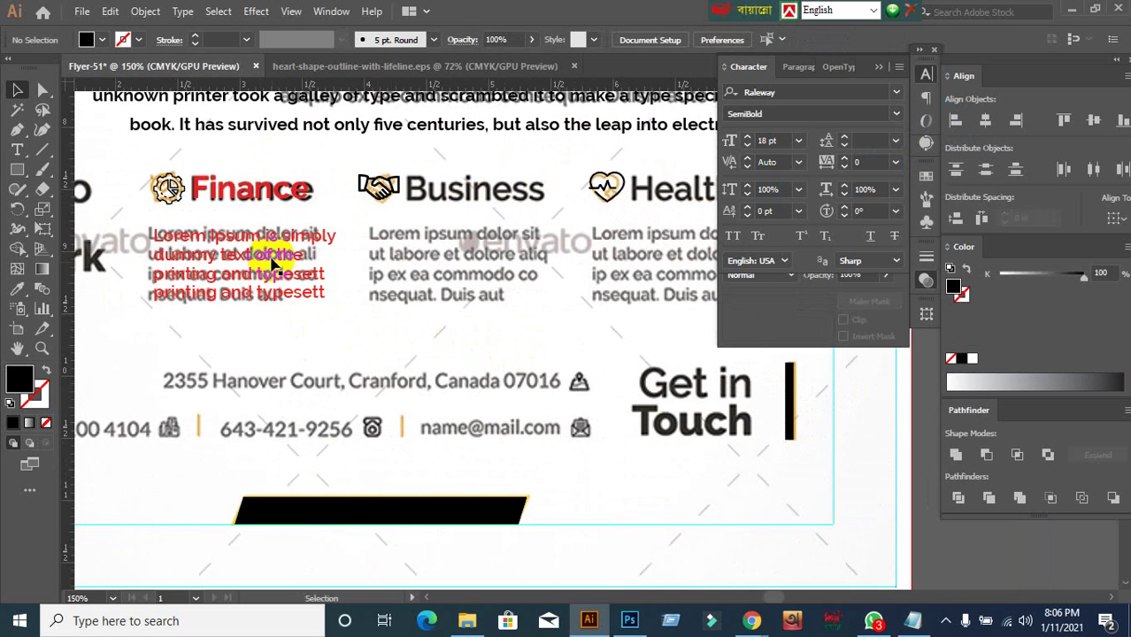
pyautogui.click(262, 200)
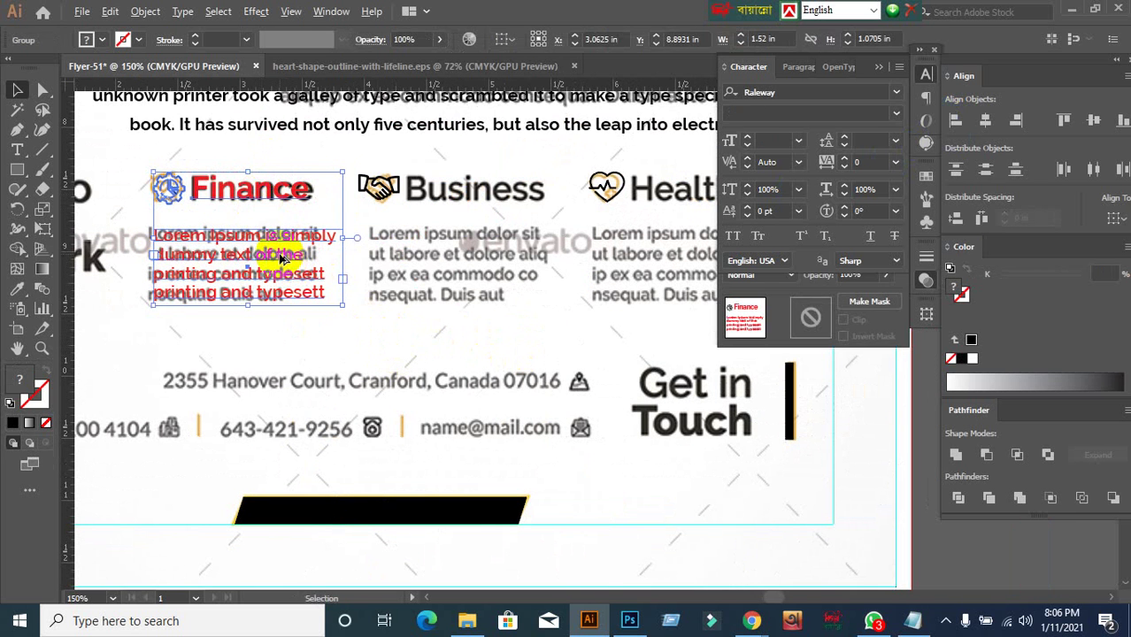
pyautogui.moveTo(283, 257); pyautogui.dragTo(496, 257)
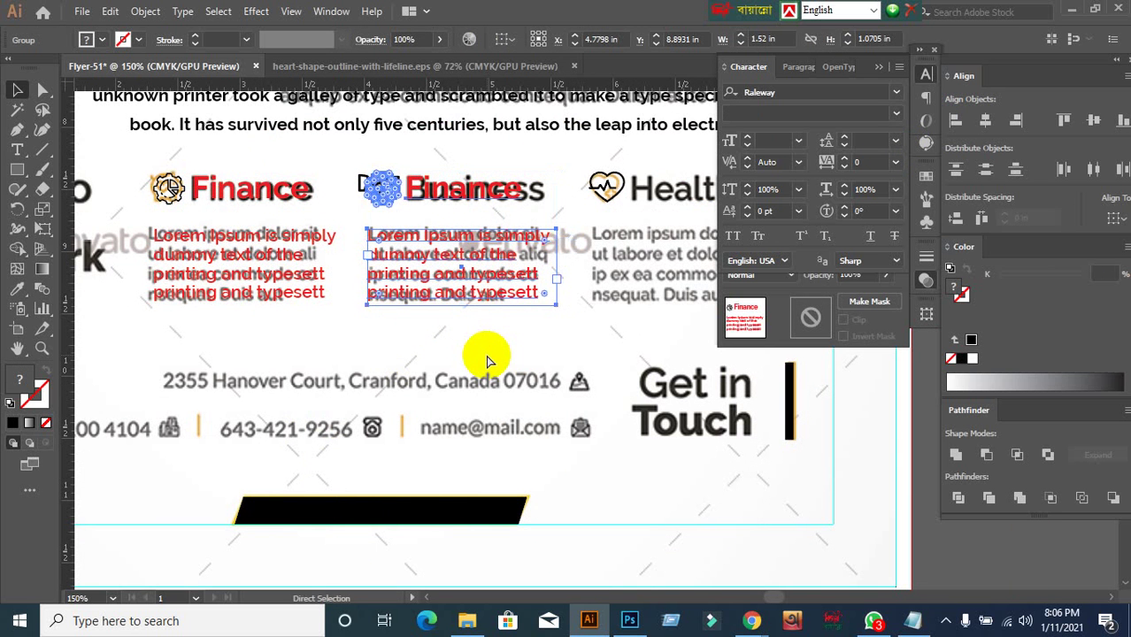
pyautogui.hotkey('ctrl', 'd')
pyautogui.click(392, 334)
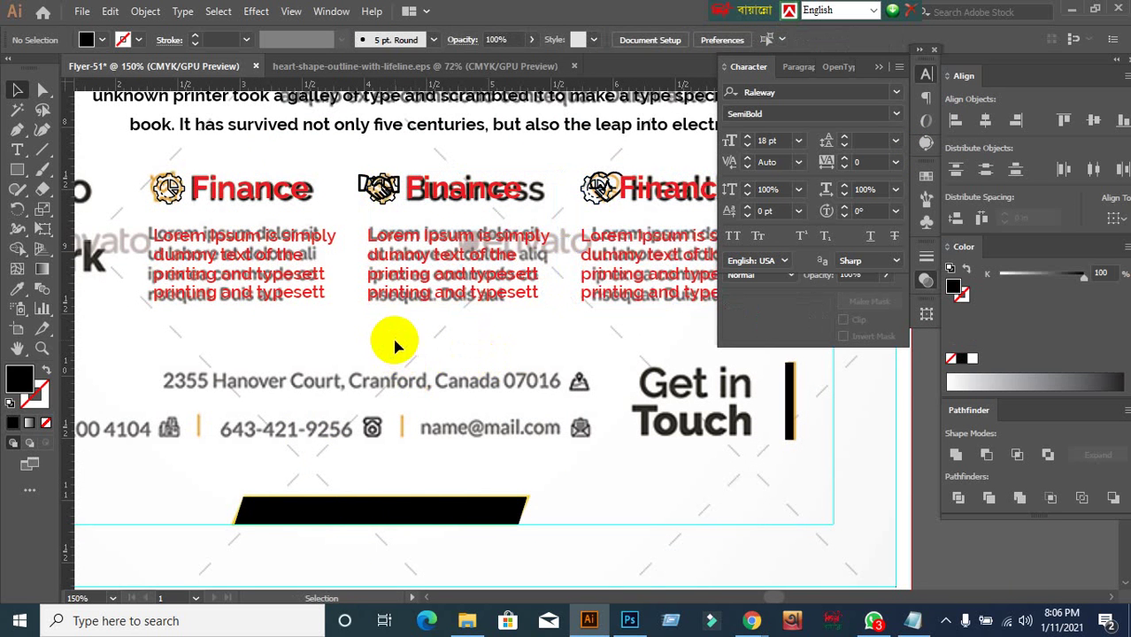
# - Ungroup the copied Finance block over the Business column
pyautogui.keyDown('alt'); pyautogui.scroll(1, 392, 248); pyautogui.keyUp('alt')
pyautogui.keyDown('alt'); pyautogui.scroll(1, 386, 241); pyautogui.keyUp('alt')
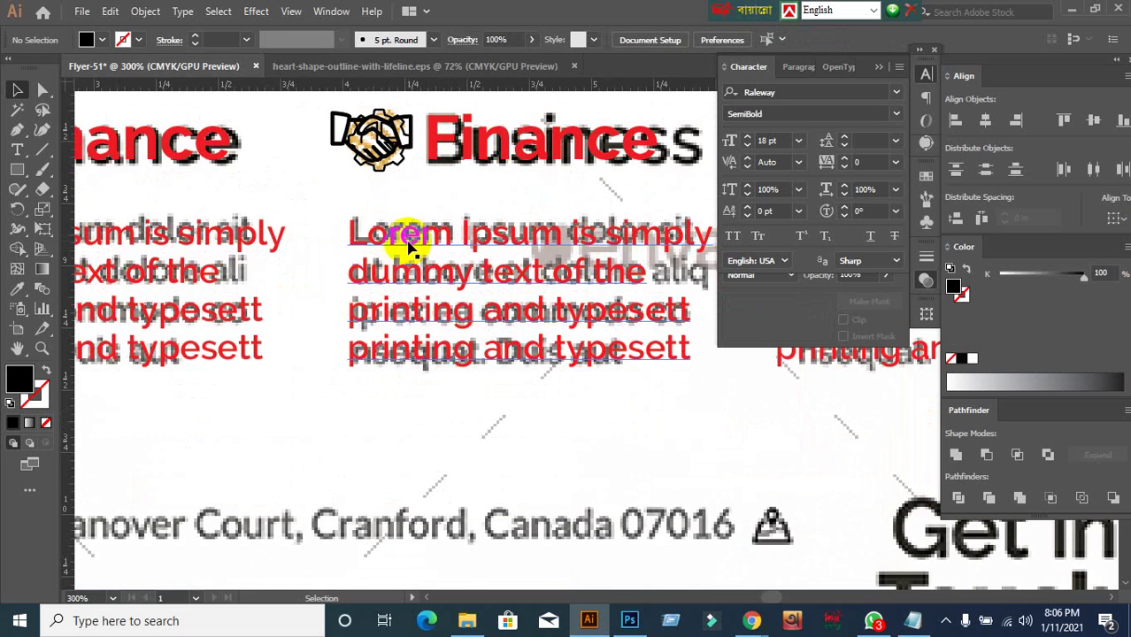
pyautogui.keyDown('alt'); pyautogui.scroll(-1, 413, 241); pyautogui.keyUp('alt')
pyautogui.click(406, 234)
pyautogui.rightClick(409, 235)
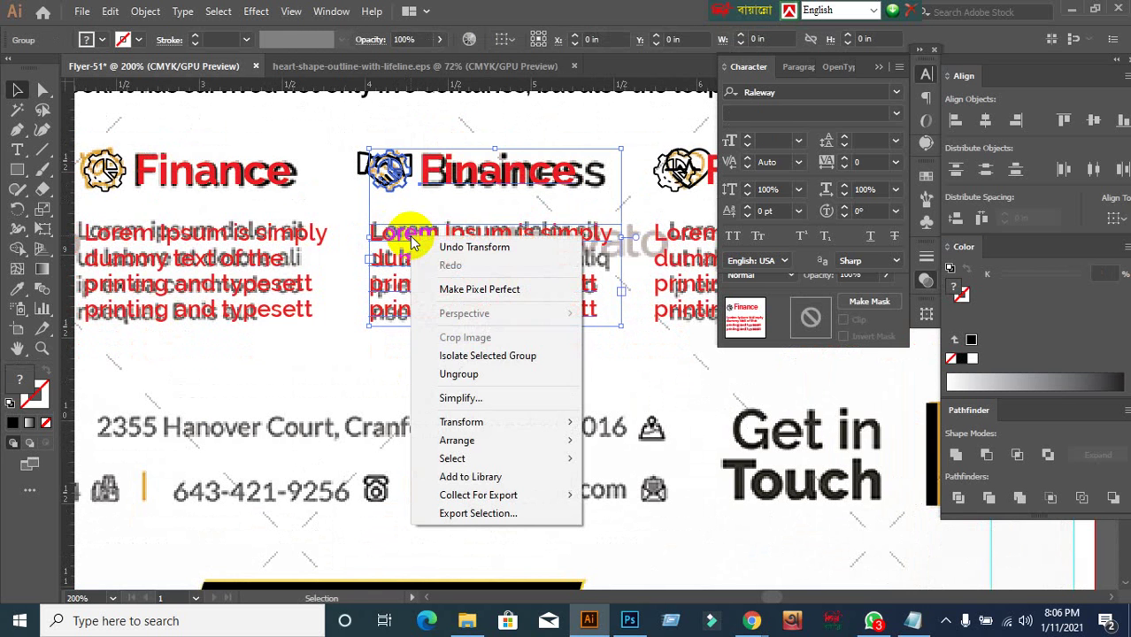
pyautogui.click(452, 374)
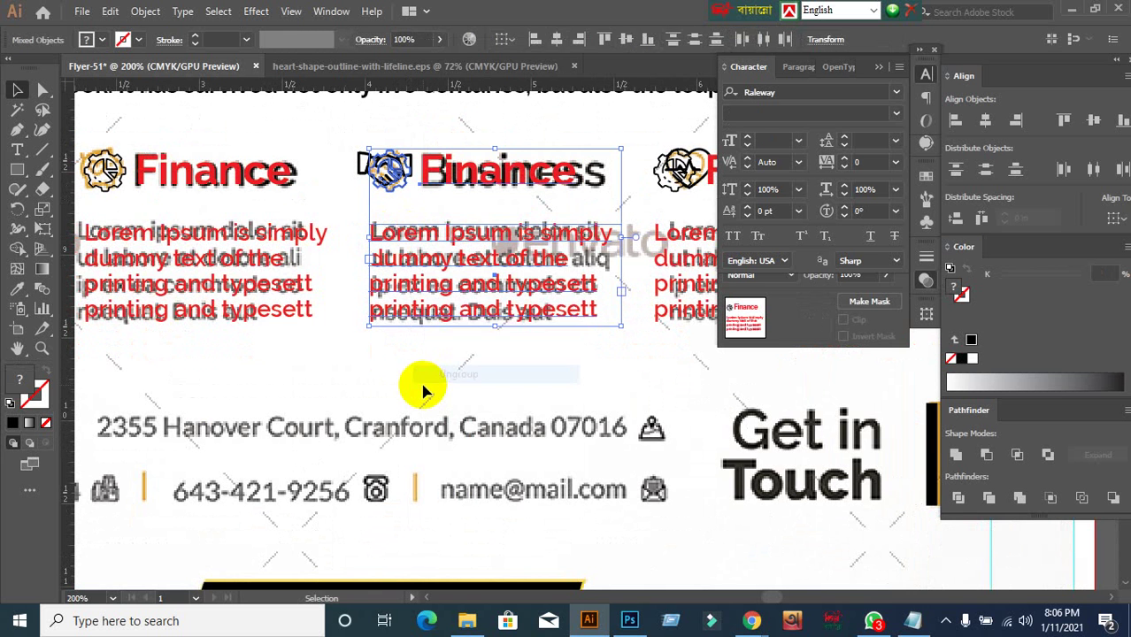
pyautogui.click(379, 349)
pyautogui.scroll(1, 309, 200)
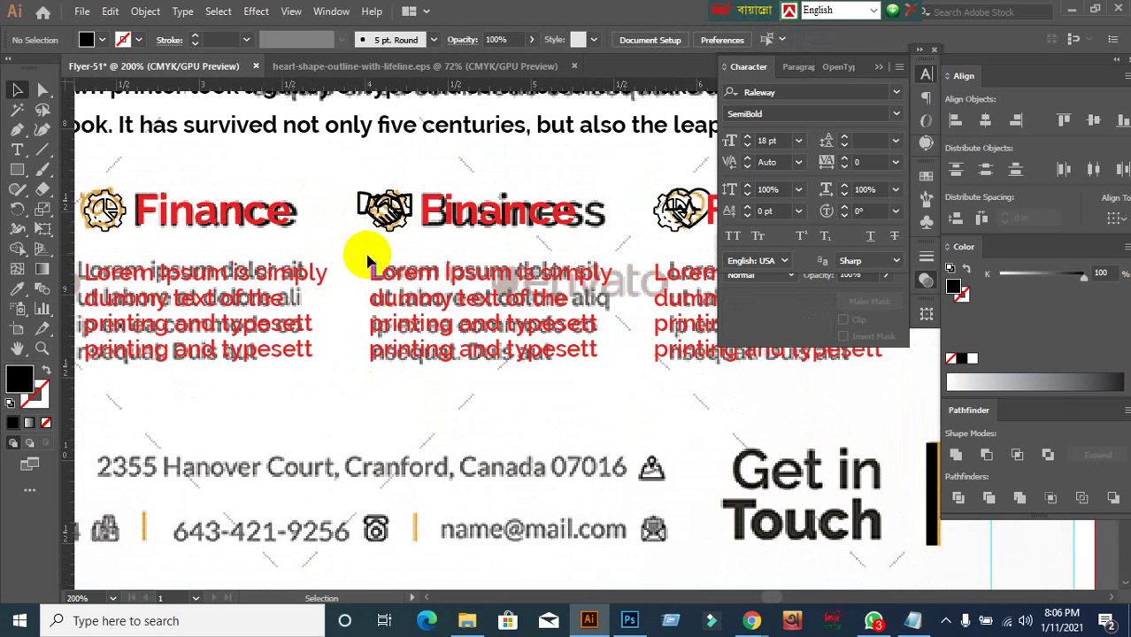
pyautogui.keyDown('alt'); pyautogui.scroll(1, 368, 257); pyautogui.keyUp('alt')
pyautogui.keyDown('alt'); pyautogui.scroll(1, 370, 252); pyautogui.keyUp('alt')
pyautogui.keyDown('alt'); pyautogui.scroll(2, 376, 239); pyautogui.keyUp('alt')
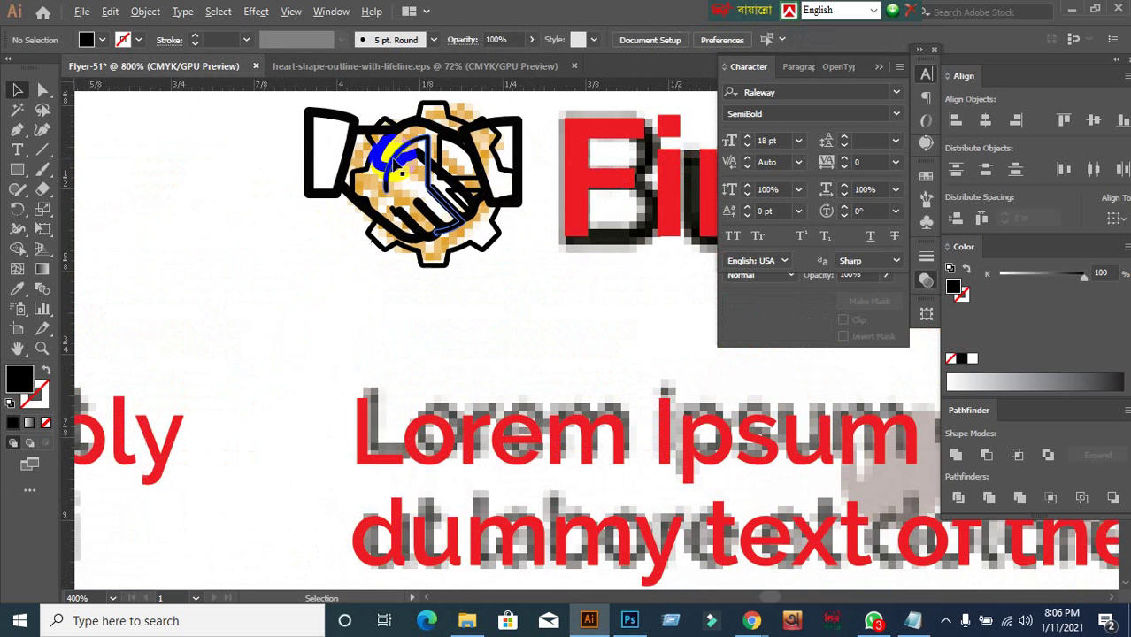
# - Ungroup the copied icon group into separate gear and handshake artwork
pyautogui.click(486, 271)
pyautogui.keyDown('alt'); pyautogui.scroll(1, 488, 270); pyautogui.keyUp('alt')
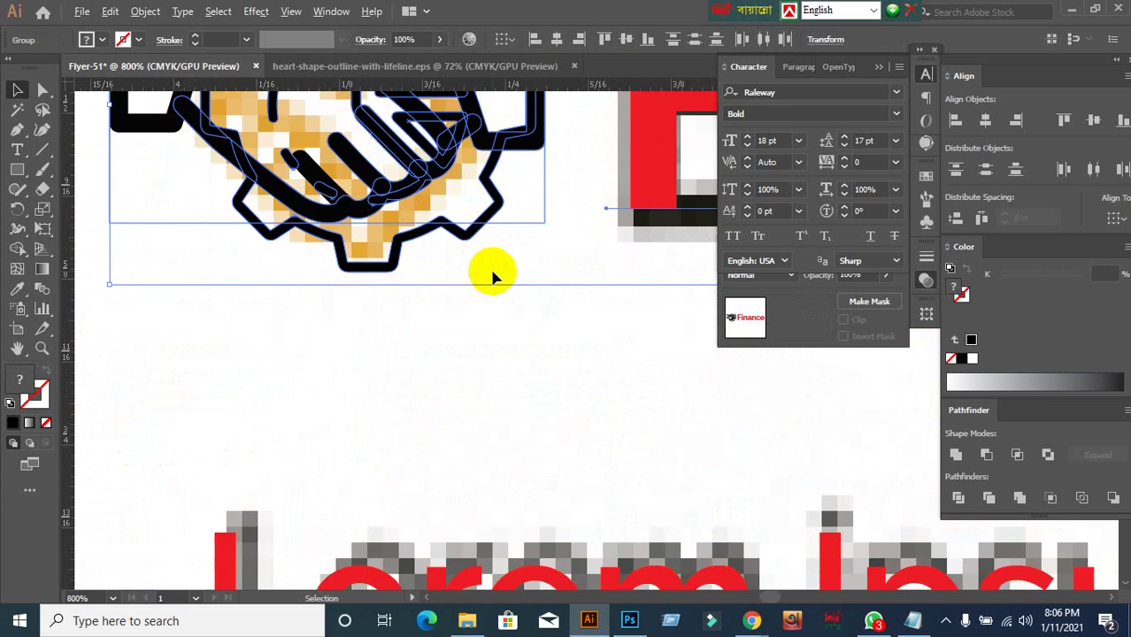
pyautogui.keyDown('alt'); pyautogui.scroll(-1, 487, 271); pyautogui.keyUp('alt')
pyautogui.keyDown('alt'); pyautogui.scroll(-1, 488, 271); pyautogui.keyUp('alt')
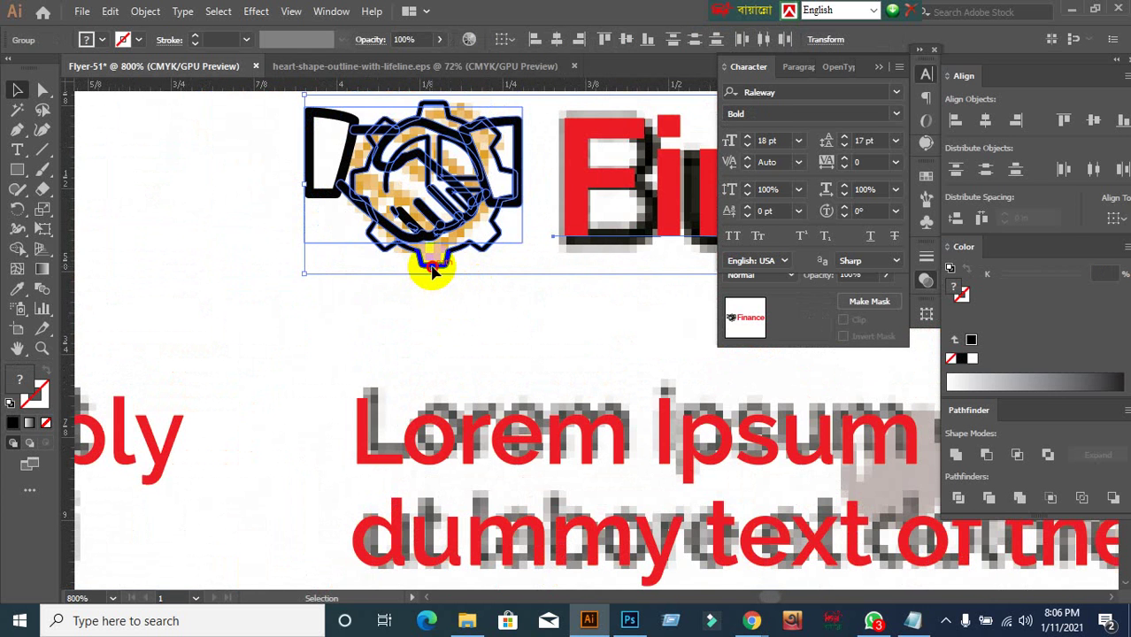
pyautogui.click(576, 300)
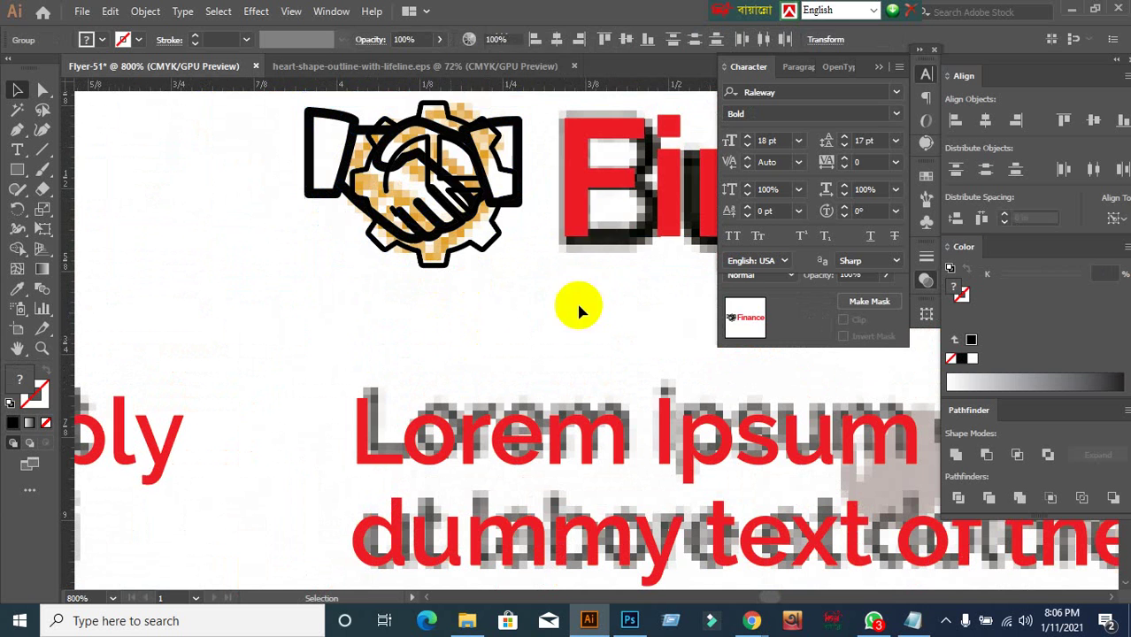
pyautogui.click(584, 227)
pyautogui.rightClick(577, 226)
pyautogui.click(628, 366)
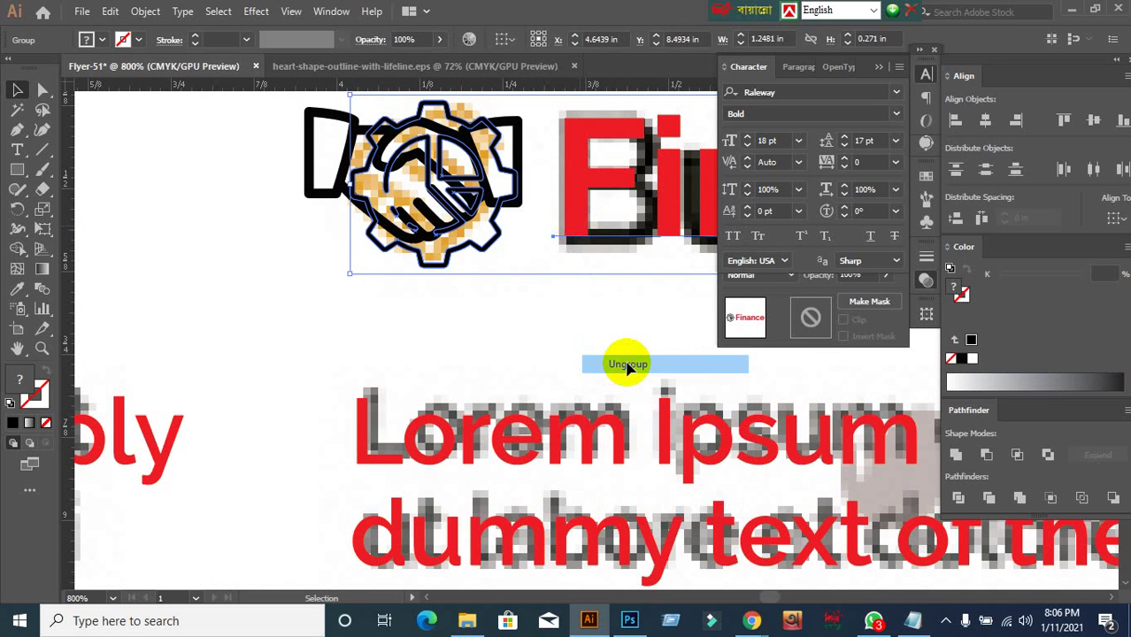
pyautogui.click(577, 266)
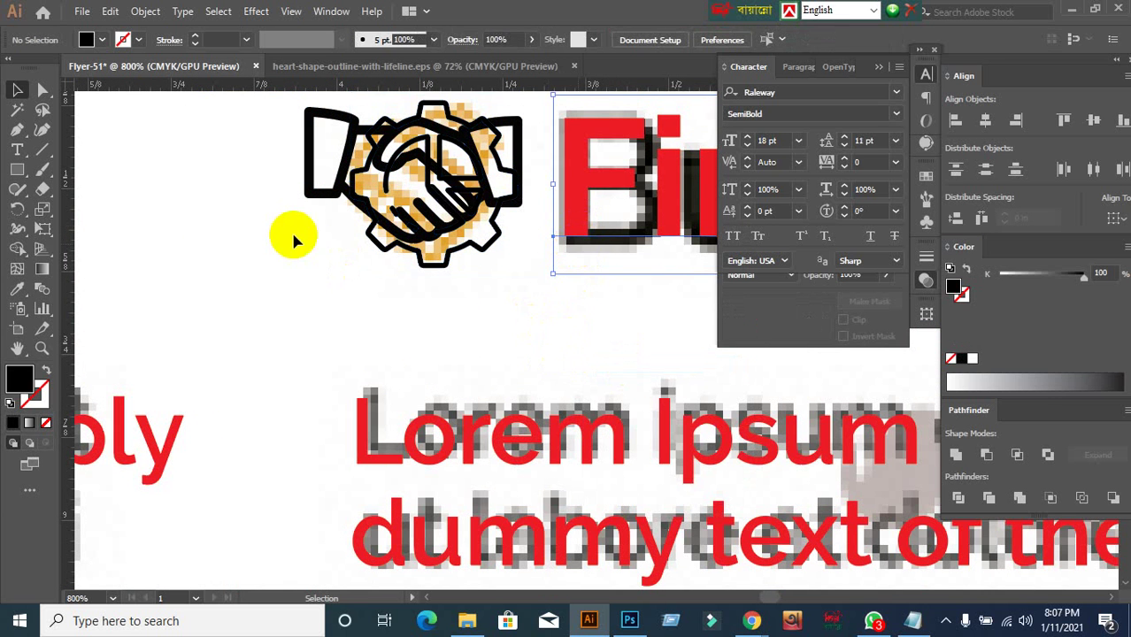
# - Centre the handshake on the gear vertically and horizontally, with the gear as key object
pyautogui.moveTo(248, 151); pyautogui.dragTo(523, 317)
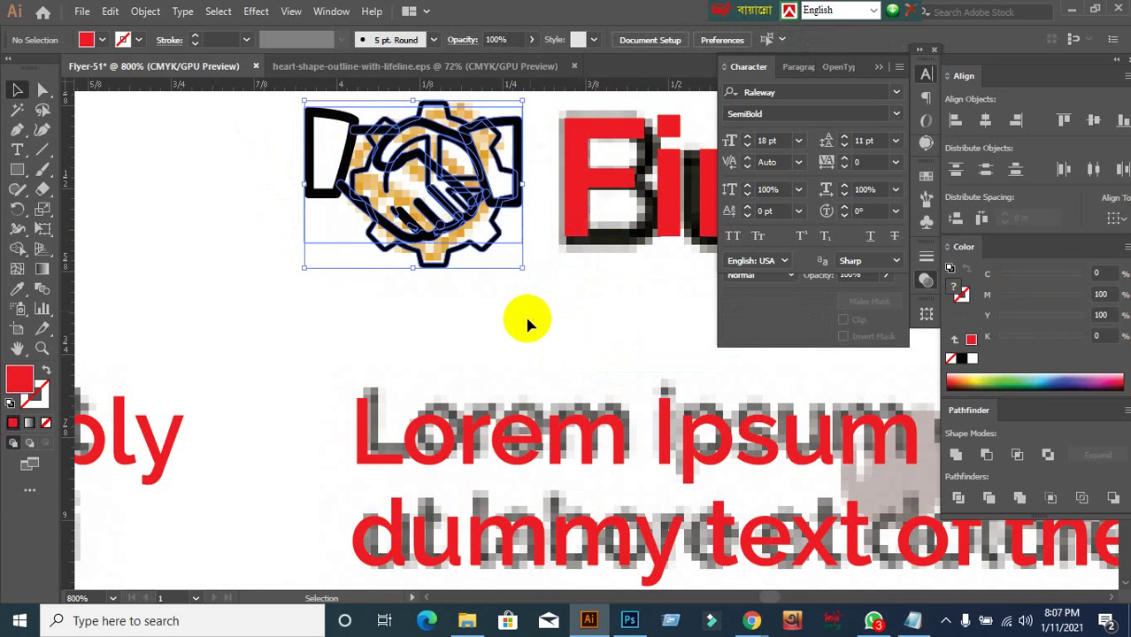
pyautogui.click(437, 273)
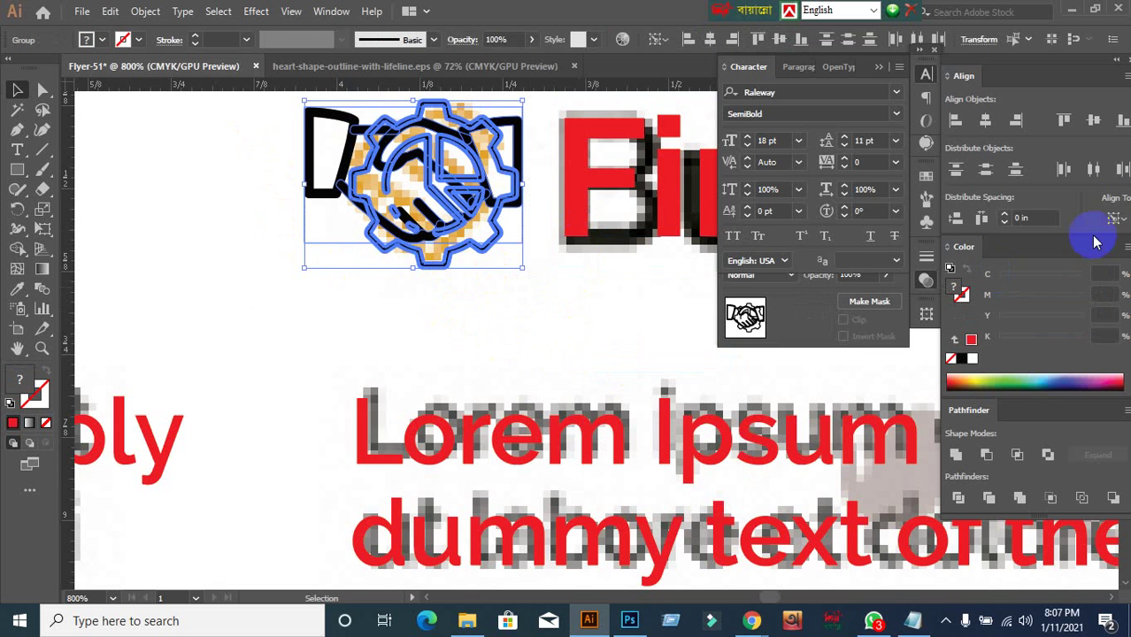
pyautogui.click(1096, 124)
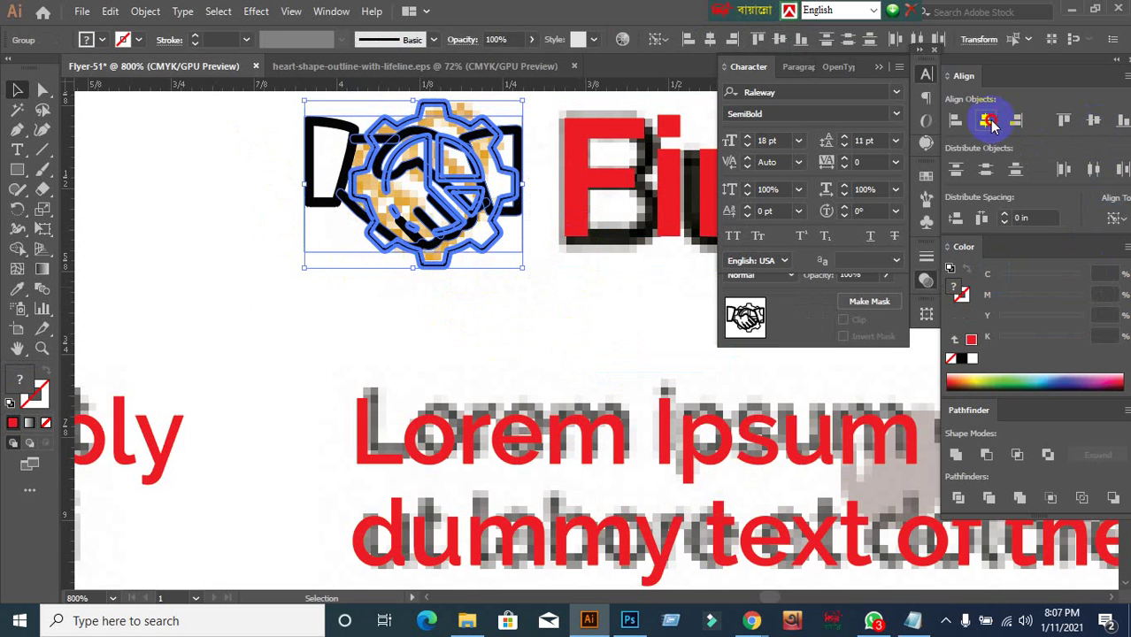
pyautogui.click(986, 122)
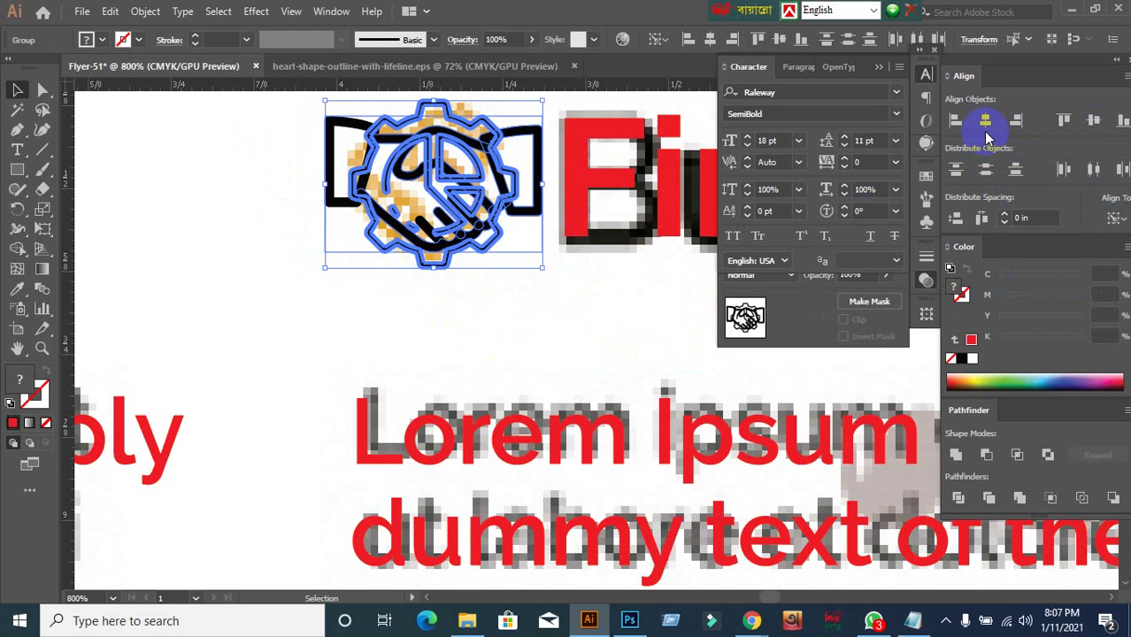
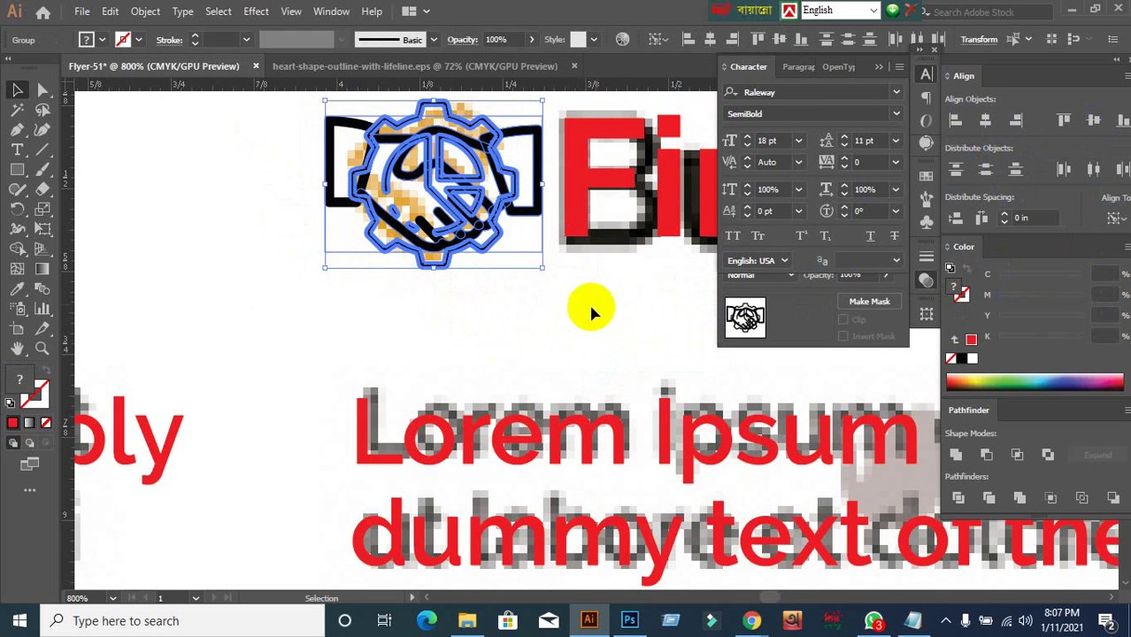
# - Delete the gear artwork stacked on the Business column's handshake icon
pyautogui.click(575, 285)
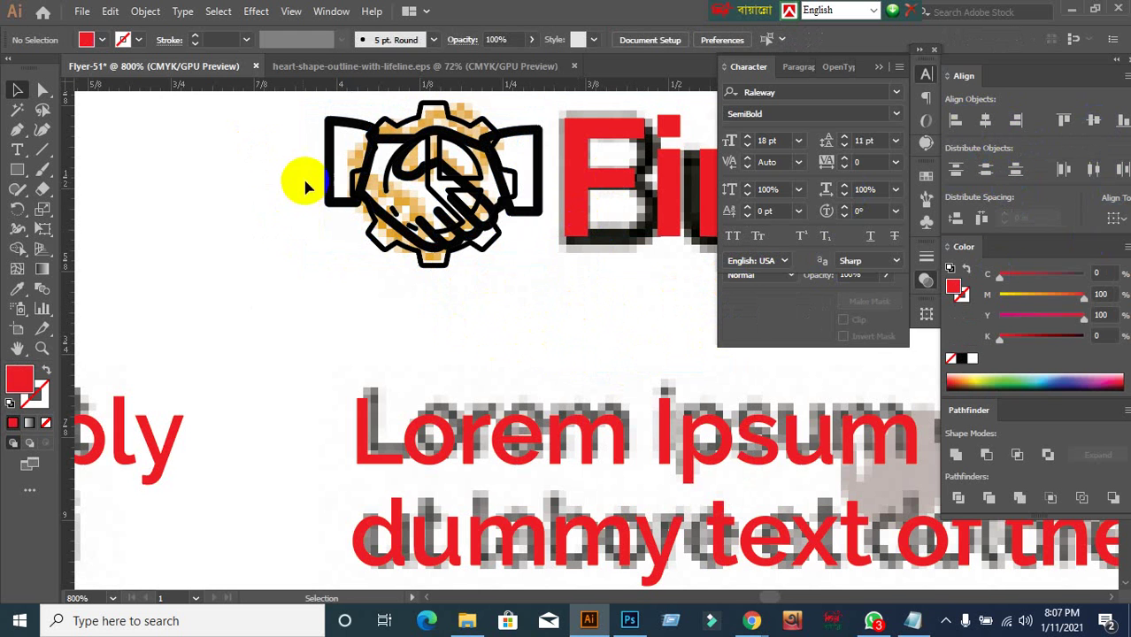
pyautogui.click(430, 268)
pyautogui.press('Delete')
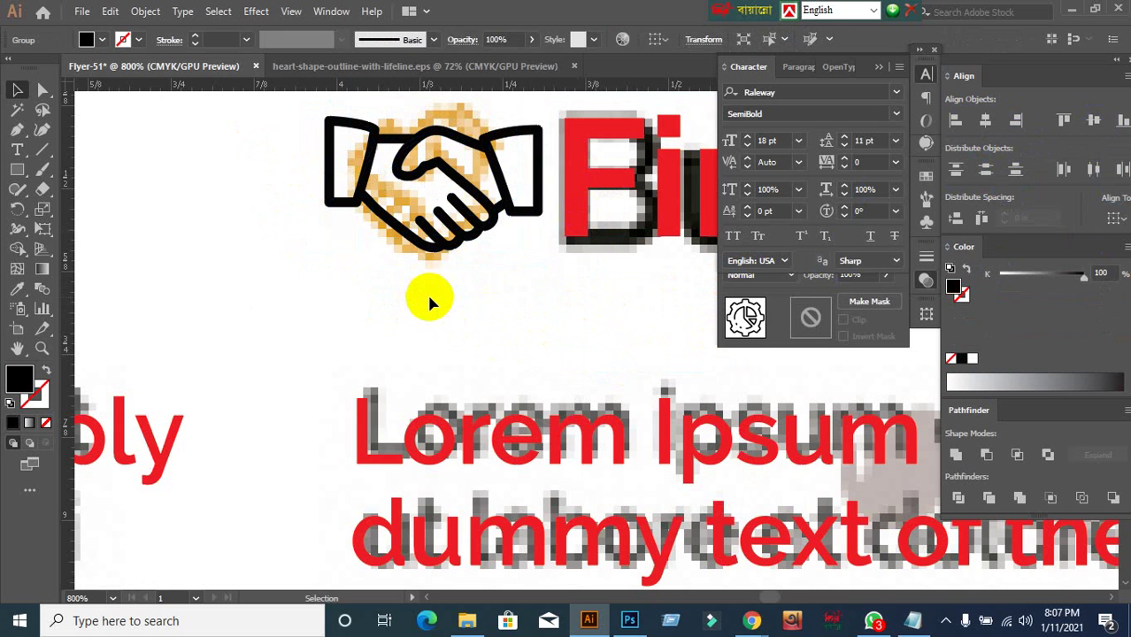
pyautogui.scroll(-2, 426, 291)
pyautogui.scroll(-3, 426, 291)
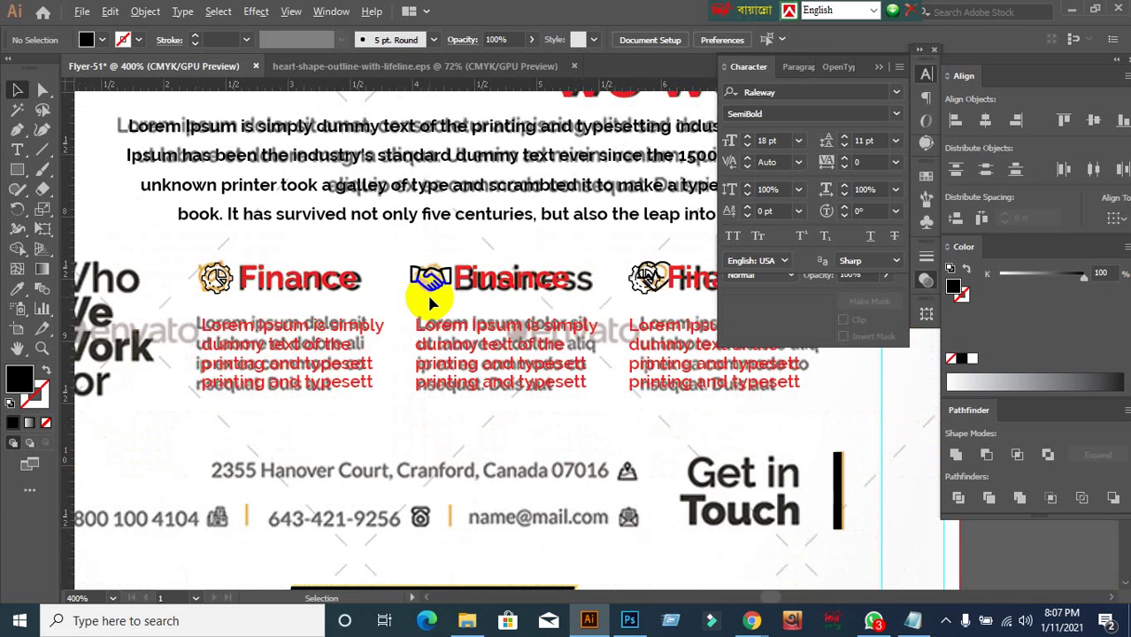
pyautogui.scroll(1, 443, 296)
# - Move the handshake icon, red Finance label and left text block, then undo those moves
pyautogui.moveTo(428, 266); pyautogui.dragTo(368, 205)
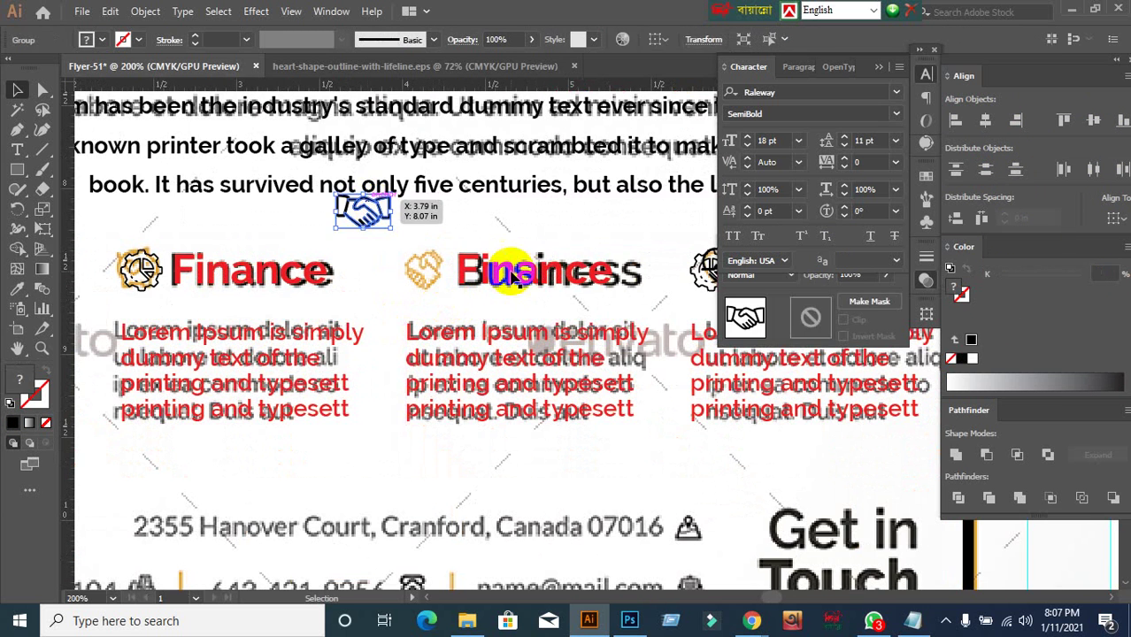
pyautogui.moveTo(504, 265); pyautogui.dragTo(527, 217)
pyautogui.moveTo(177, 344); pyautogui.dragTo(133, 368)
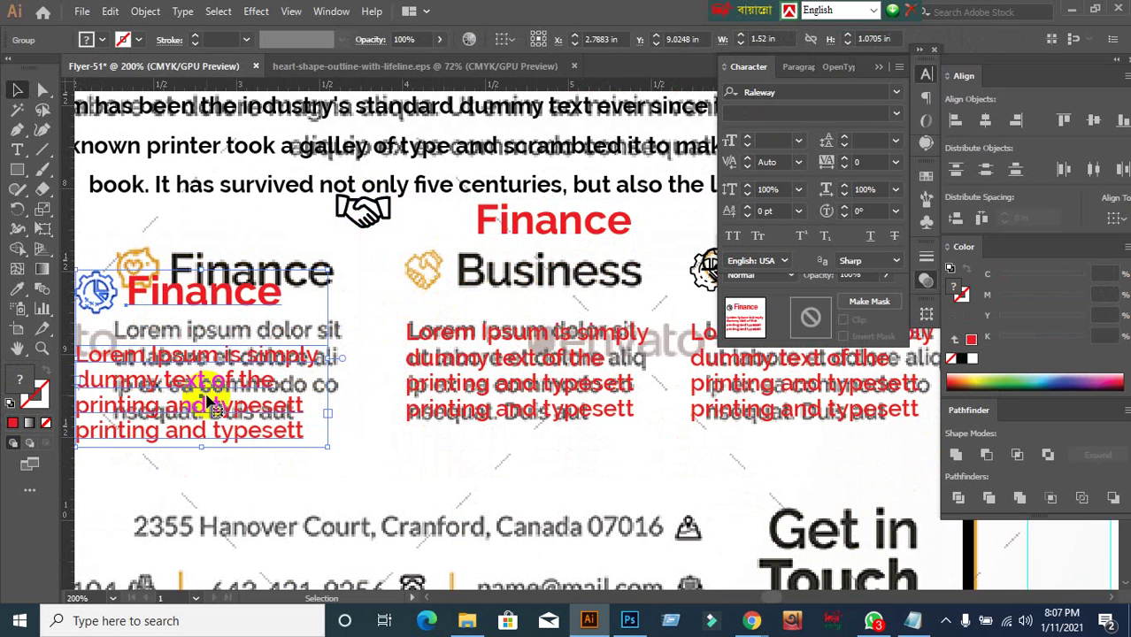
pyautogui.hotkey('ctrl', 'z')
pyautogui.hotkey('ctrl', 'z')
pyautogui.hotkey('ctrl', 'z')
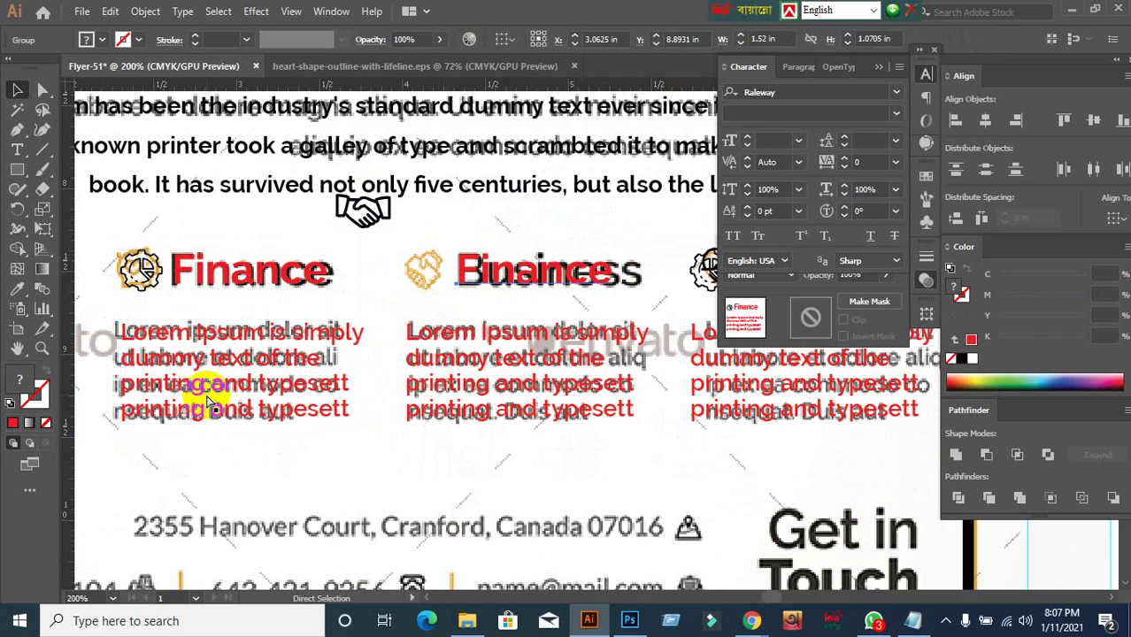
pyautogui.hotkey('ctrl', 'z')
# - Inspect the Business column by selecting its red text, handshake icon and red Finance heading
pyautogui.click(394, 379)
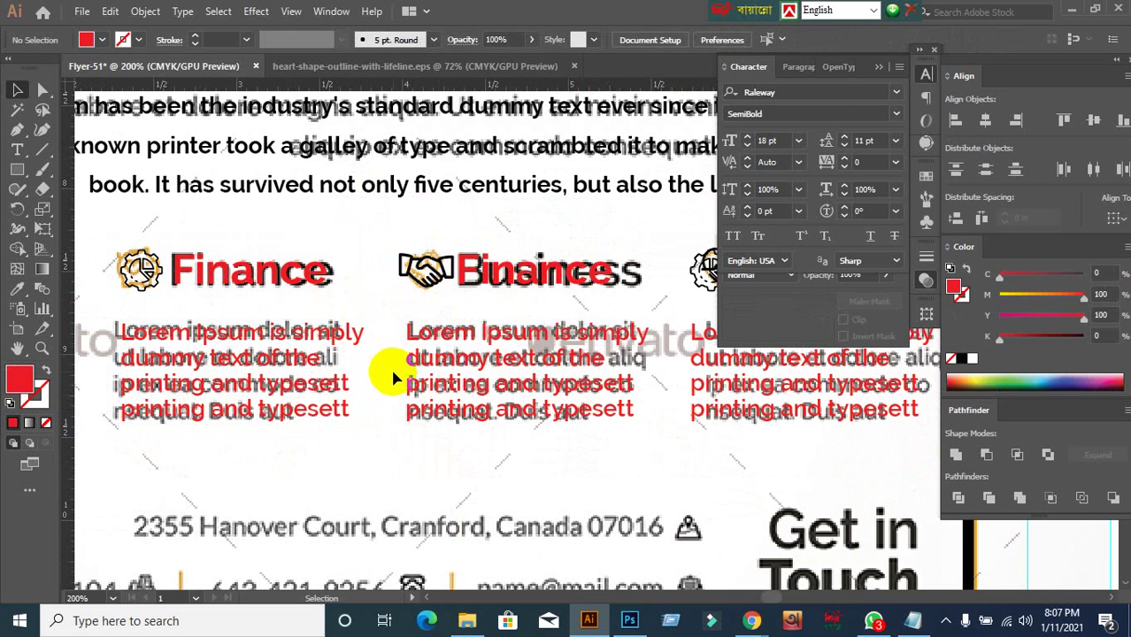
pyautogui.click(412, 381)
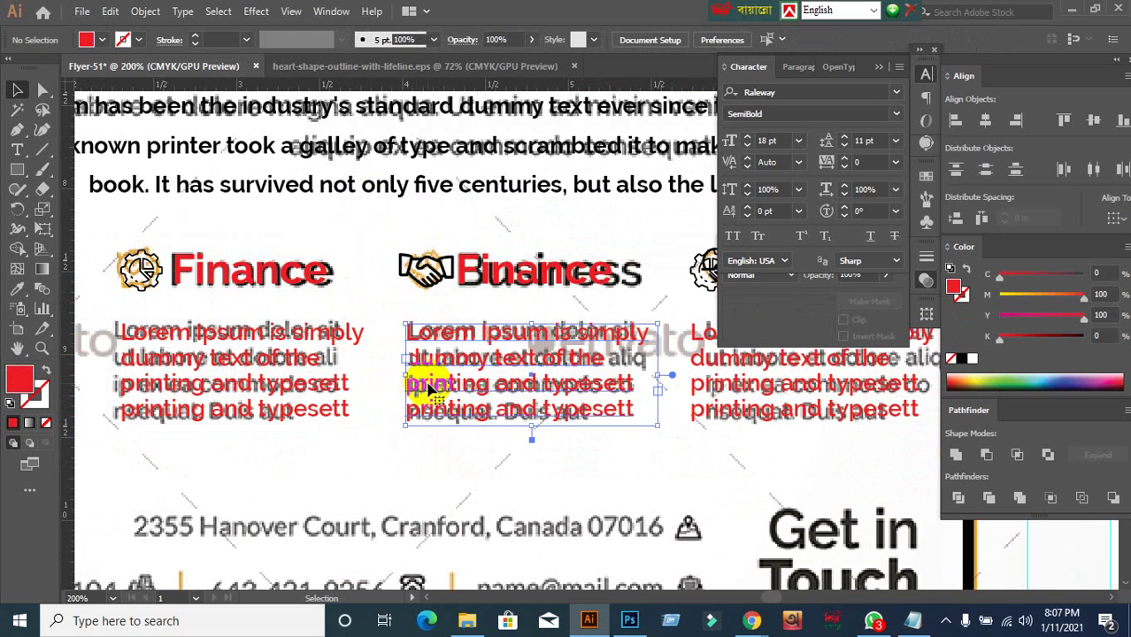
pyautogui.keyDown('shift'); pyautogui.click(434, 280); pyautogui.keyUp('shift')
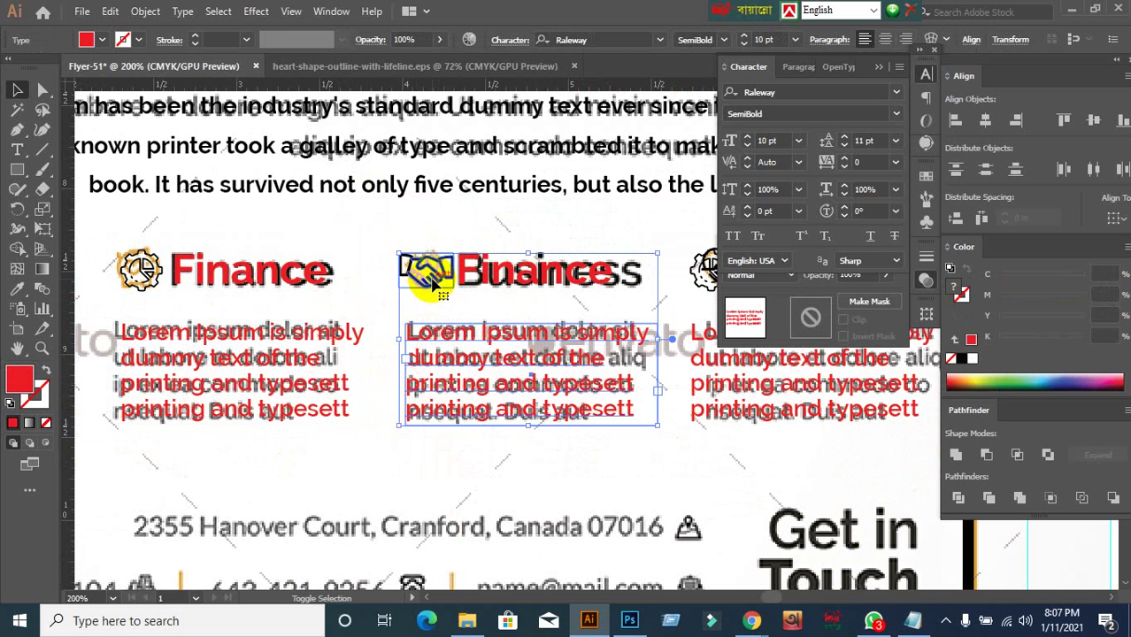
pyautogui.keyDown('shift'); pyautogui.click(436, 333); pyautogui.keyUp('shift')
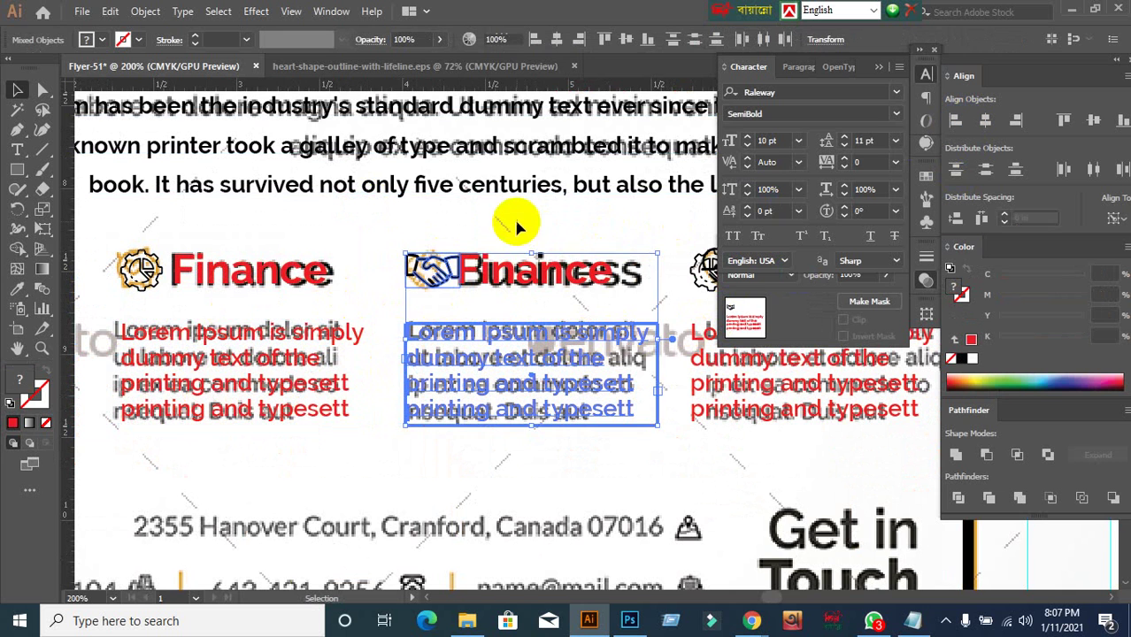
pyautogui.click(379, 266)
pyautogui.keyDown('alt'); pyautogui.scroll(1, 516, 327); pyautogui.keyUp('alt')
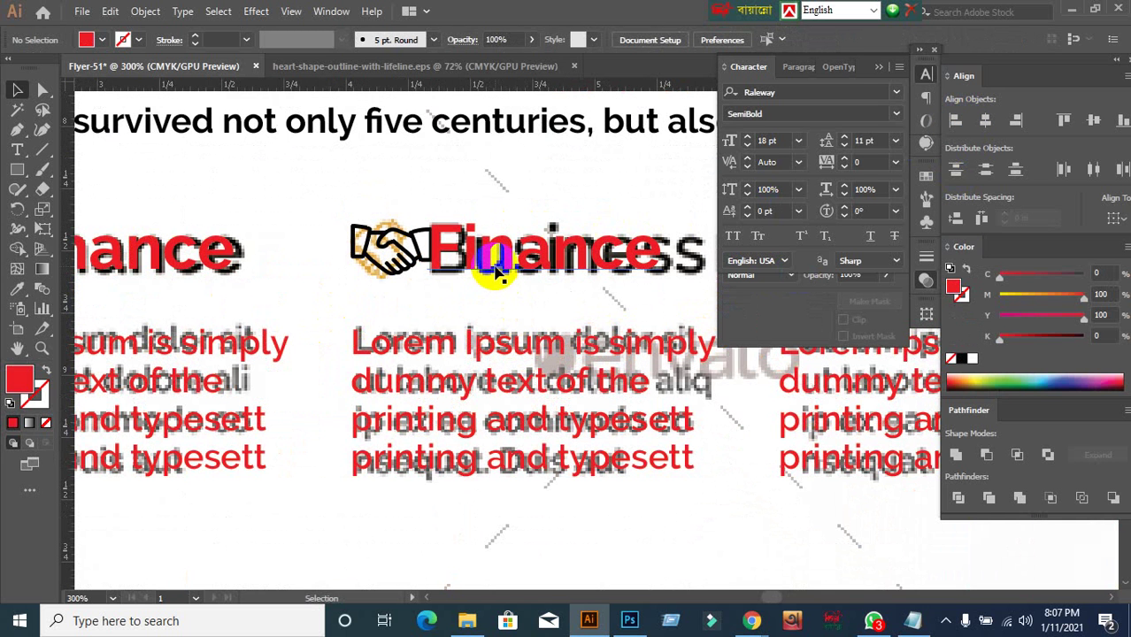
pyautogui.click(499, 273)
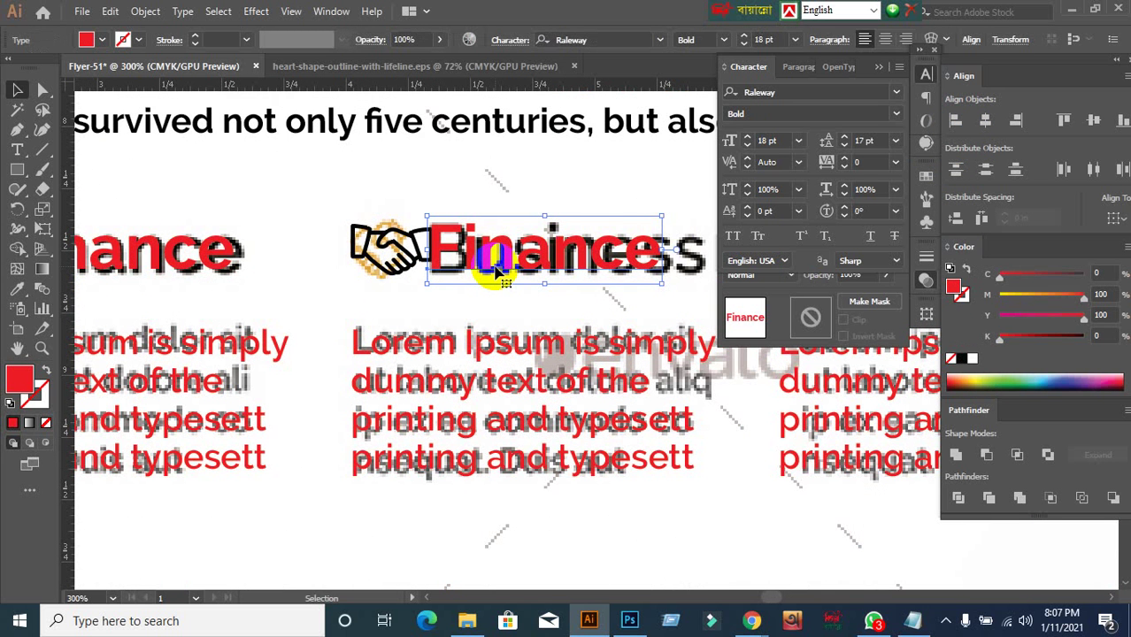
# - Bring the third column into view and ungroup the heart icon group from its heading
pyautogui.click(431, 301)
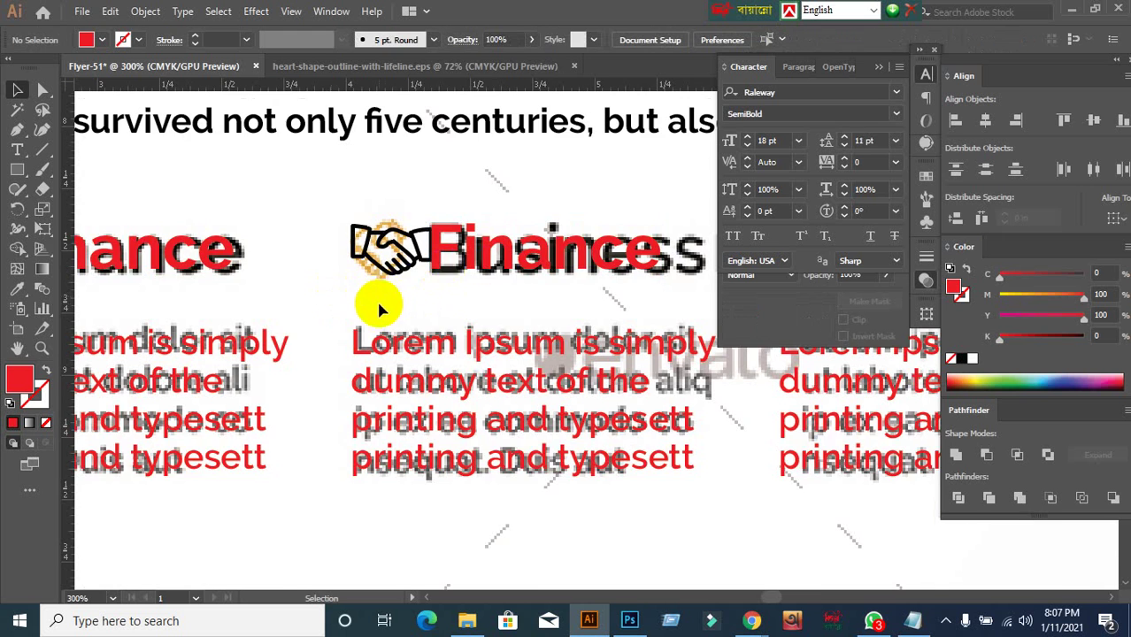
pyautogui.keyDown('alt'); pyautogui.scroll(-1, 379, 299); pyautogui.keyUp('alt')
pyautogui.moveTo(451, 336); pyautogui.dragTo(299, 316)
pyautogui.keyDown('alt'); pyautogui.scroll(1, 489, 290); pyautogui.keyUp('alt')
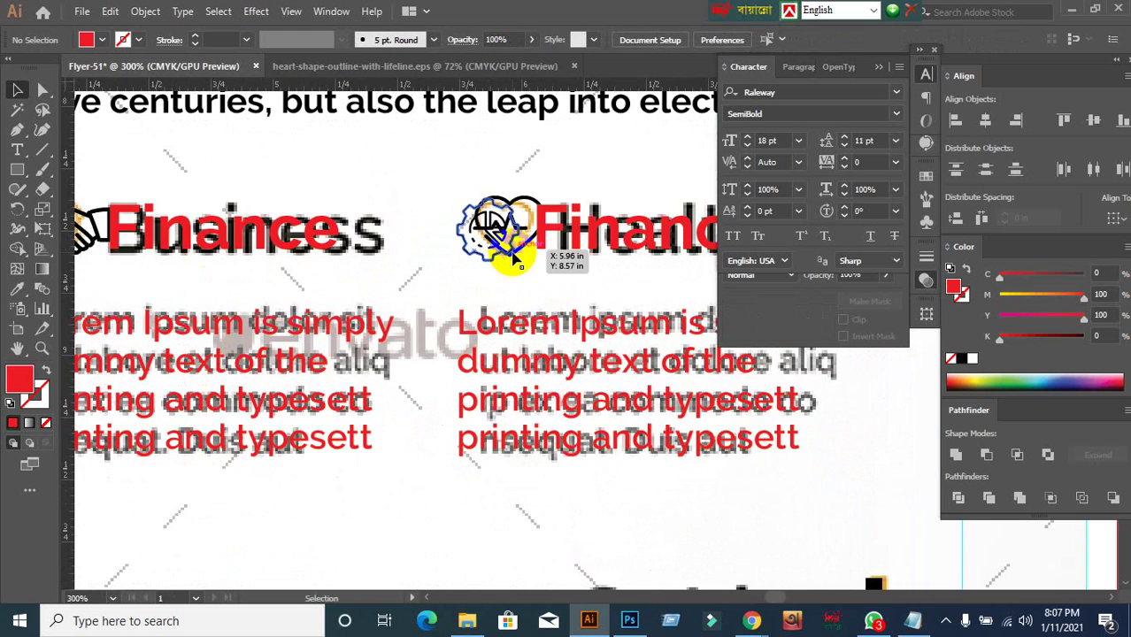
pyautogui.click(498, 263)
pyautogui.rightClick(496, 266)
pyautogui.click(525, 402)
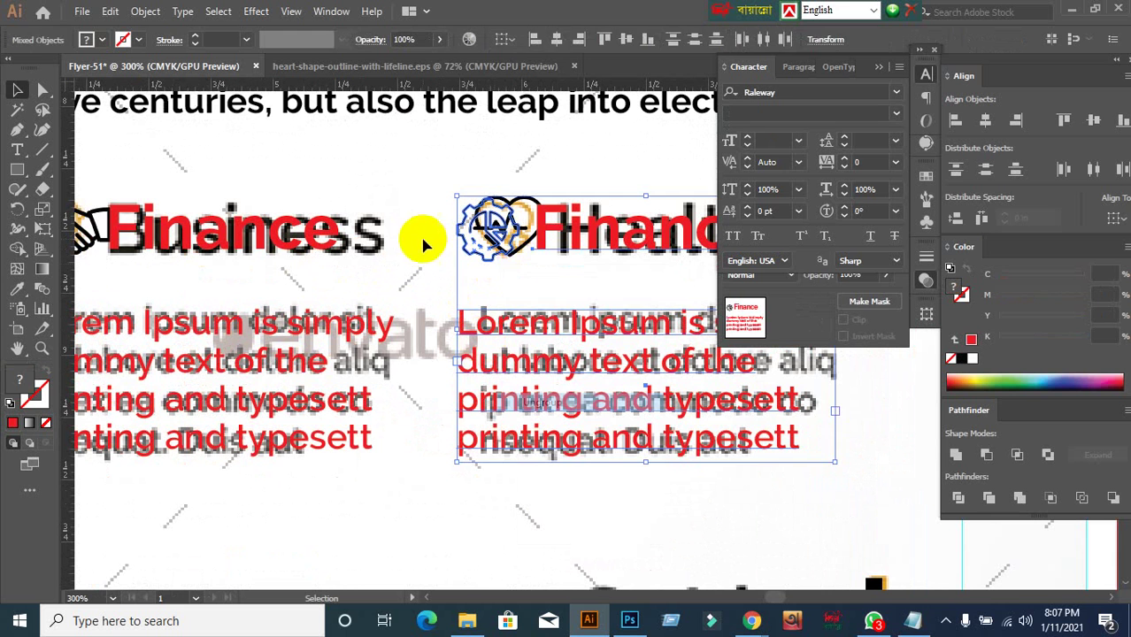
# - Ungroup the remaining icon pieces, delete the gear, and reposition the heart icon
pyautogui.click(425, 239)
pyautogui.rightClick(509, 252)
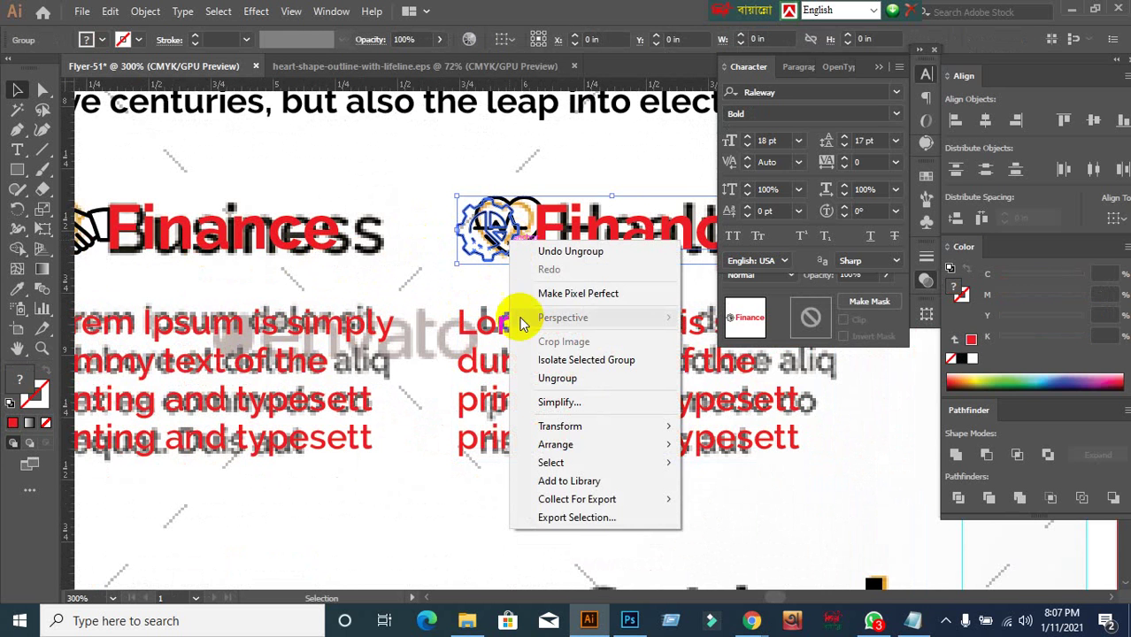
pyautogui.click(560, 377)
pyautogui.click(529, 253)
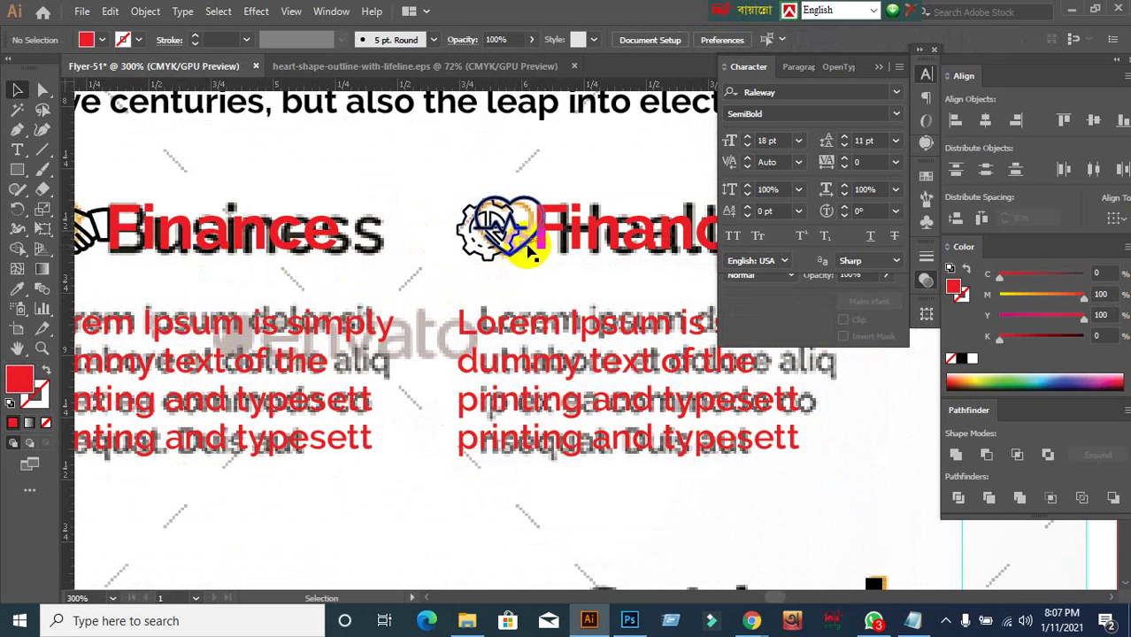
pyautogui.click(528, 272)
pyautogui.press('Delete')
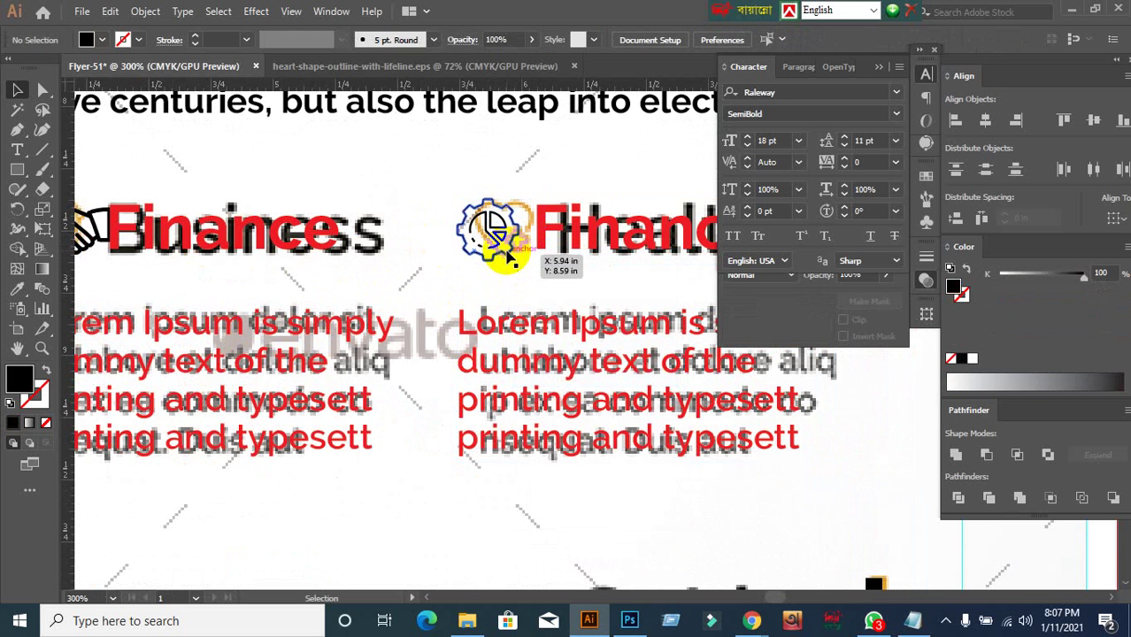
pyautogui.moveTo(509, 264)
pyautogui.mouseDown()
pyautogui.moveTo(483, 264)
pyautogui.moveTo(483, 277)
pyautogui.mouseUp()
pyautogui.click(482, 277)
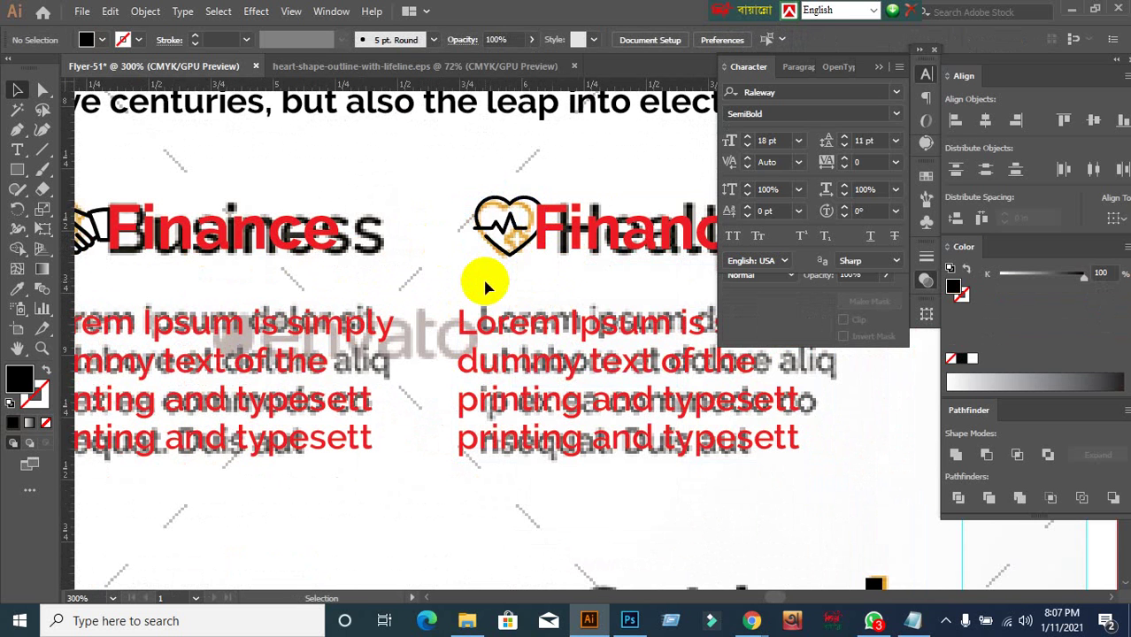
# - Left-align the heart icon with the body text below, using the text as anchor
pyautogui.click(504, 271)
pyautogui.keyDown('shift'); pyautogui.click(517, 327); pyautogui.keyUp('shift')
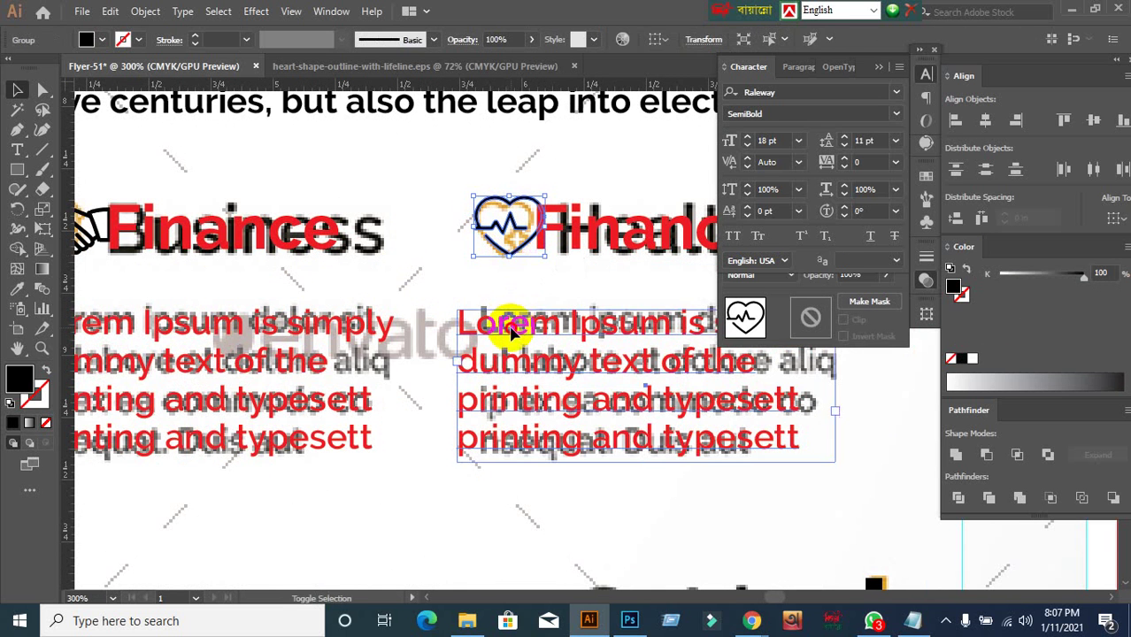
pyautogui.click(498, 328)
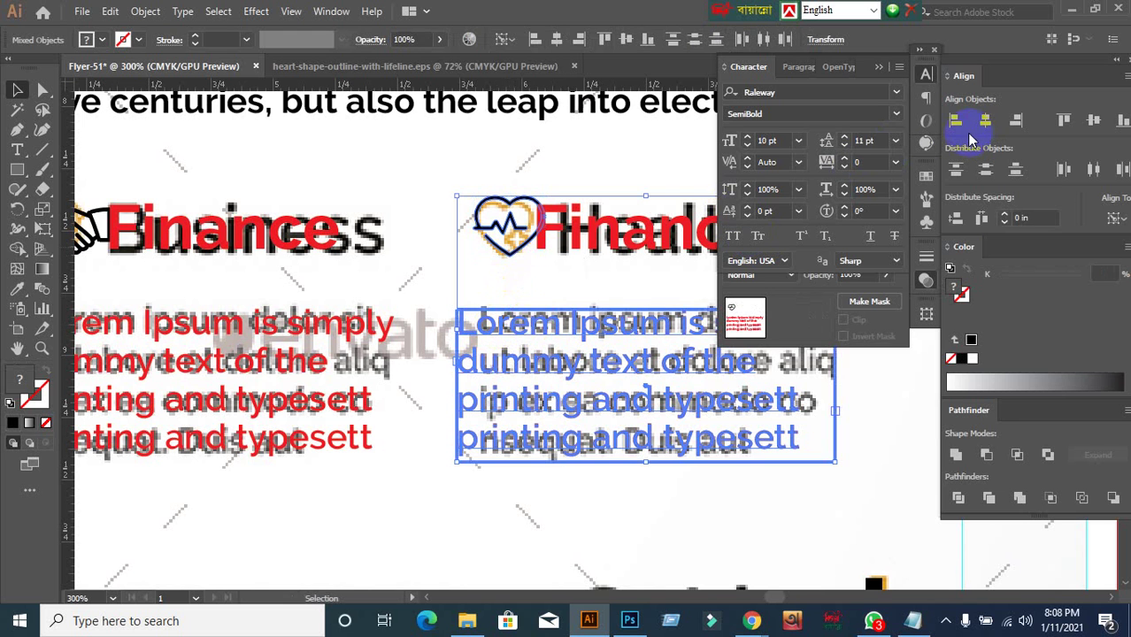
pyautogui.click(956, 121)
pyautogui.click(448, 158)
pyautogui.hotkey('ctrl', '-')
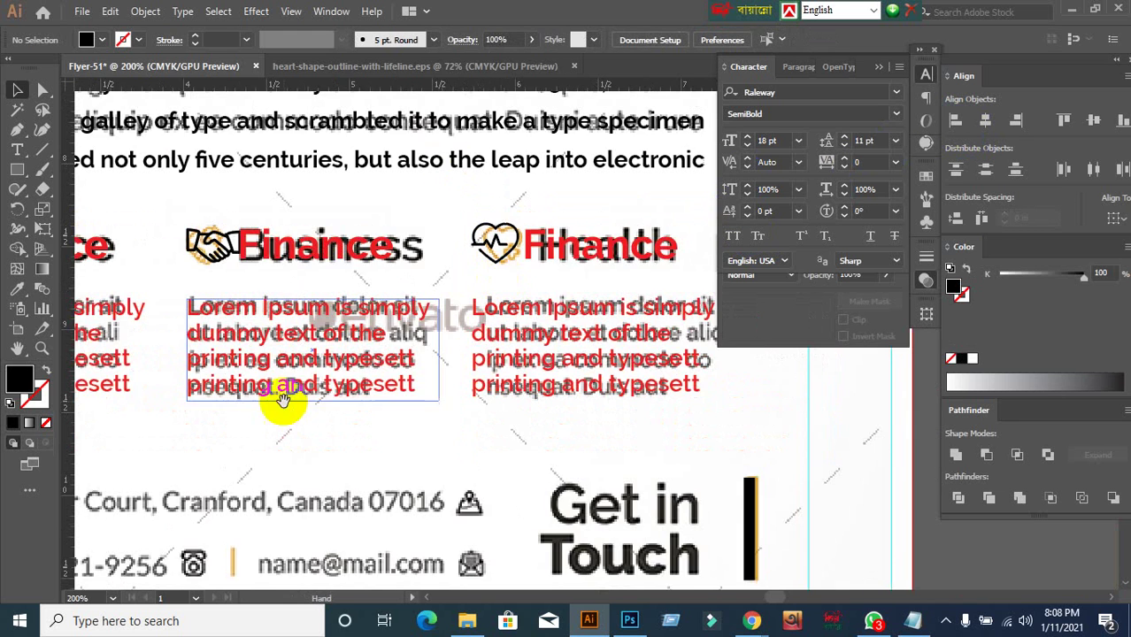
# - Draw a thin vertical rectangle beside the Finance icon
pyautogui.moveTo(282, 398); pyautogui.dragTo(526, 341)
pyautogui.scroll(2, 221, 221)
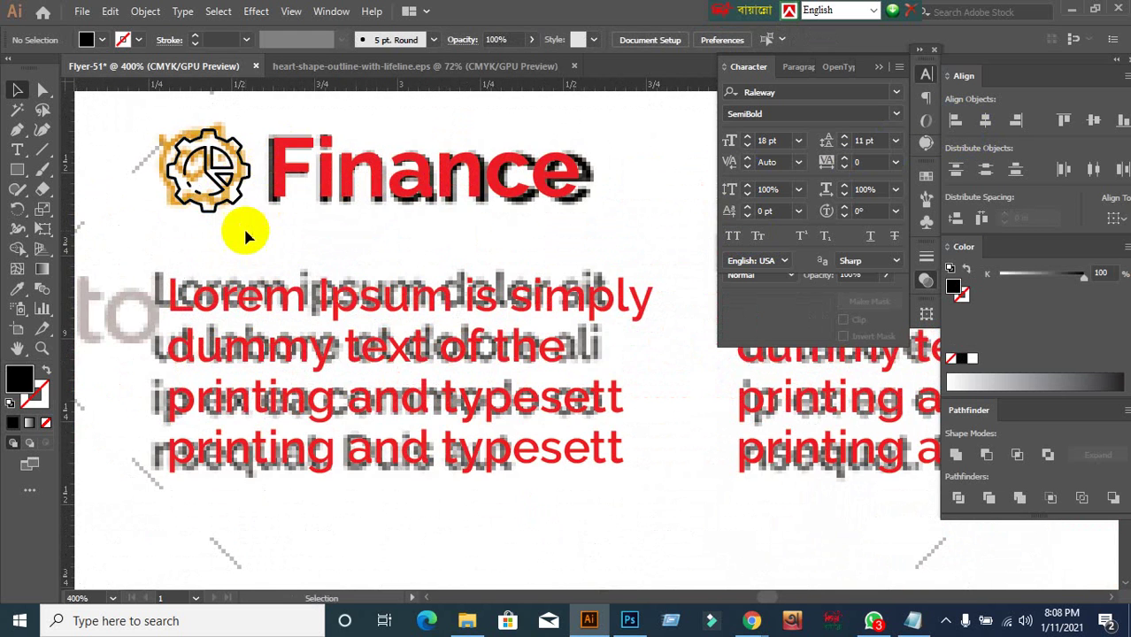
pyautogui.scroll(1, 246, 228)
pyautogui.click(18, 171)
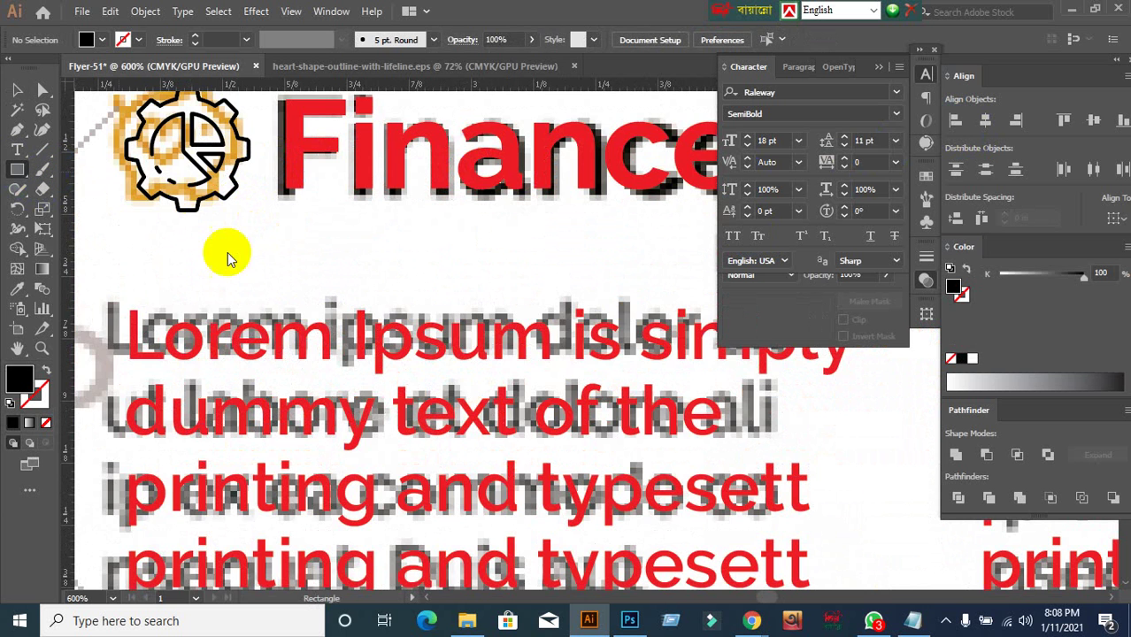
pyautogui.scroll(2, 239, 239)
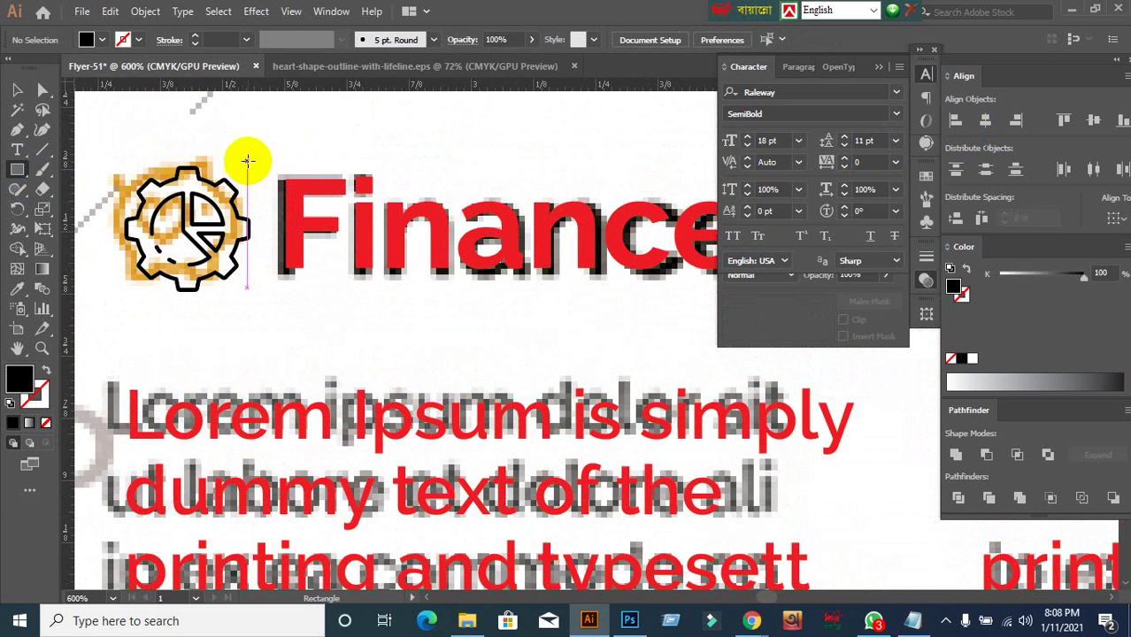
pyautogui.scroll(2, 248, 163)
pyautogui.scroll(1, 253, 189)
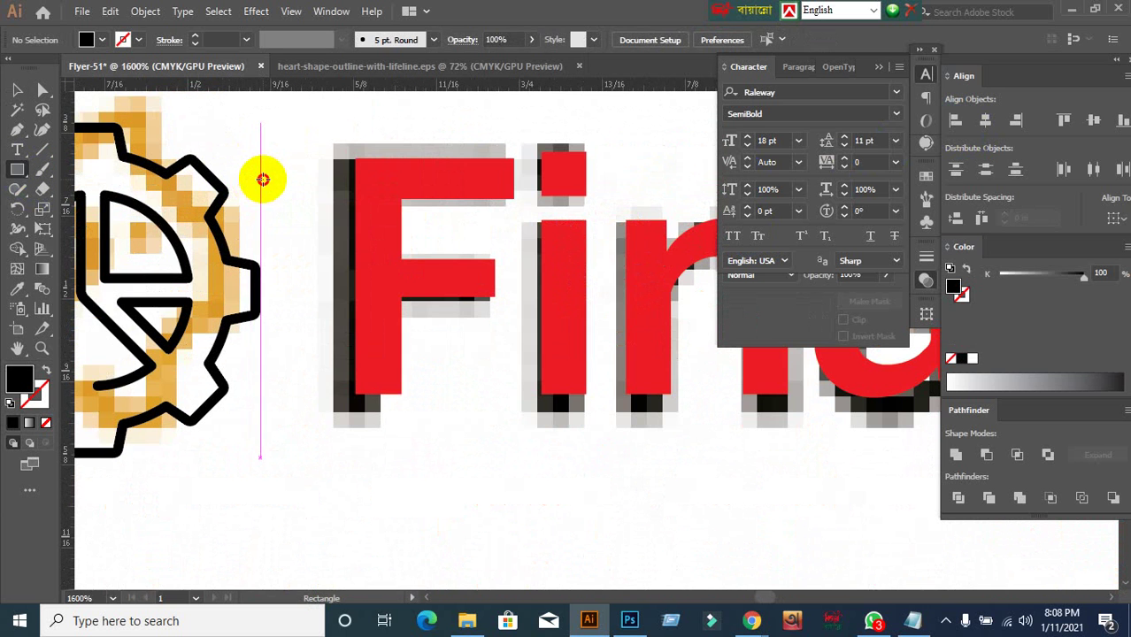
pyautogui.moveTo(263, 179)
pyautogui.mouseDown()
pyautogui.moveTo(351, 440)
pyautogui.moveTo(354, 513)
pyautogui.mouseUp()
# - Move the thin black bar just left of the handshake icon and bring up the Fill swatches
pyautogui.scroll(-4, 315, 354)
pyautogui.click(12, 91)
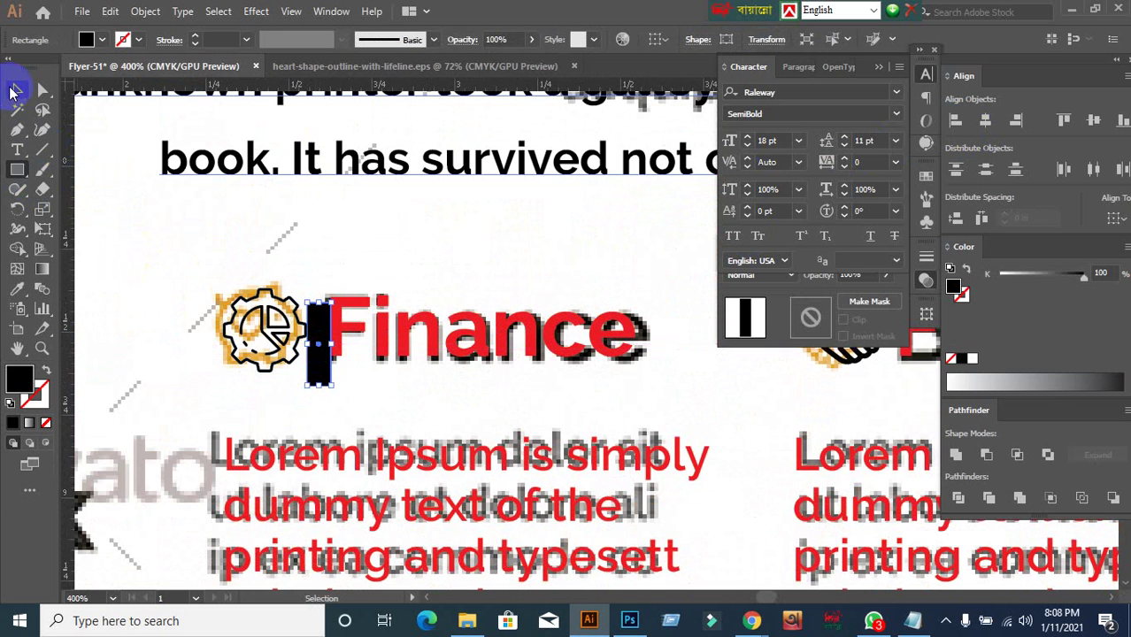
pyautogui.moveTo(319, 362); pyautogui.dragTo(699, 372)
pyautogui.hscroll(6, 531, 376)
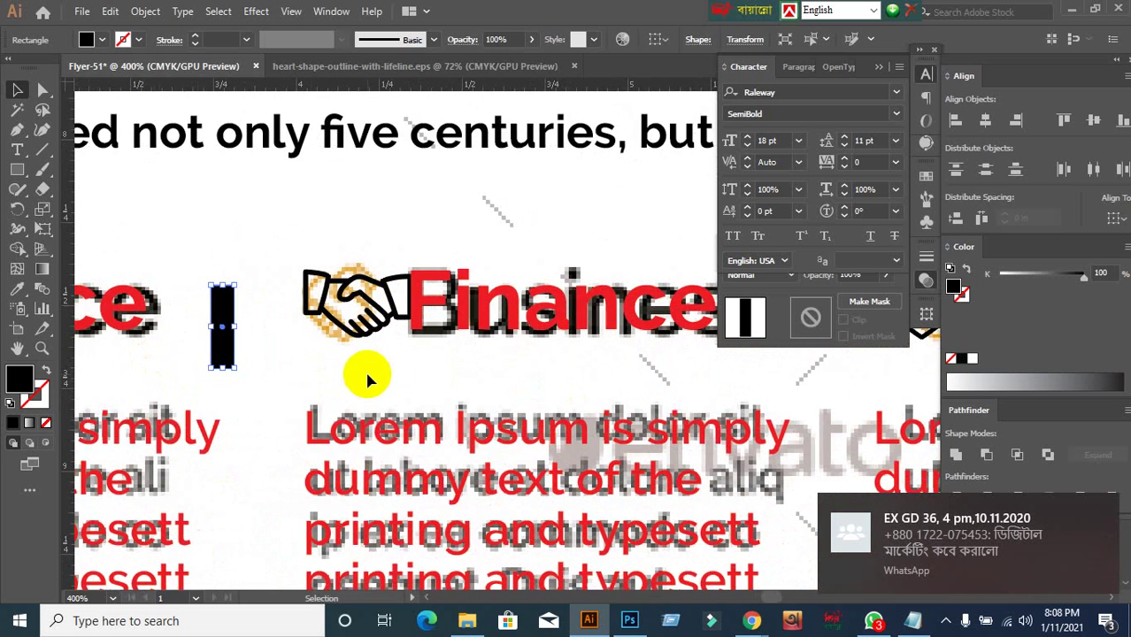
pyautogui.moveTo(526, 302); pyautogui.dragTo(535, 301)
pyautogui.click(265, 345)
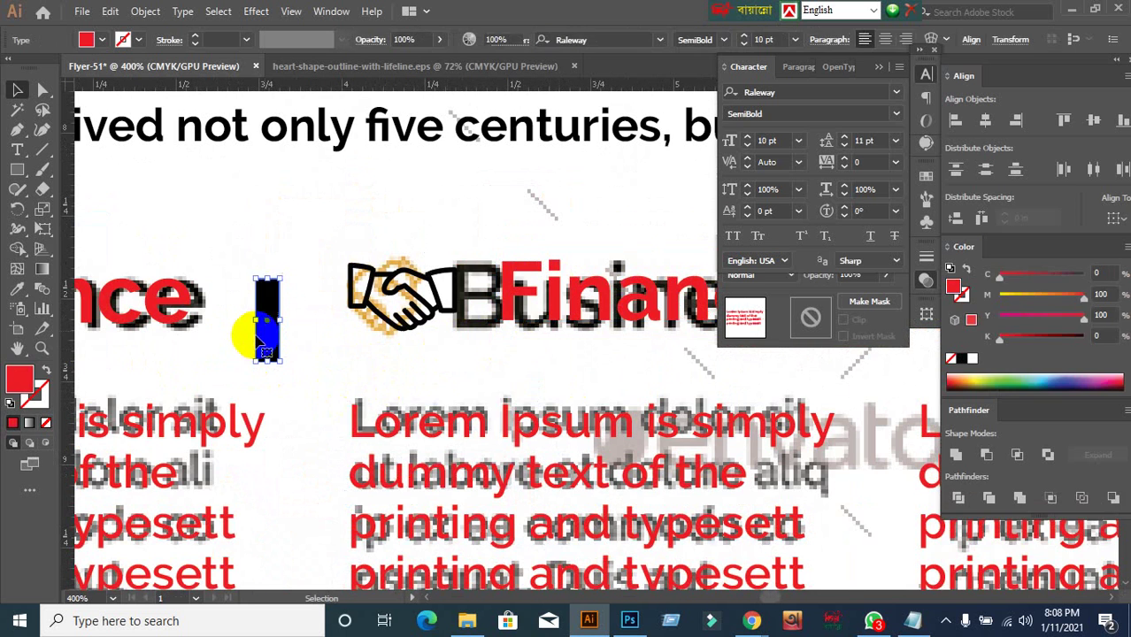
pyautogui.click(102, 40)
# - Fill the bar cyan and try placing it beside the Business title
pyautogui.click(89, 75)
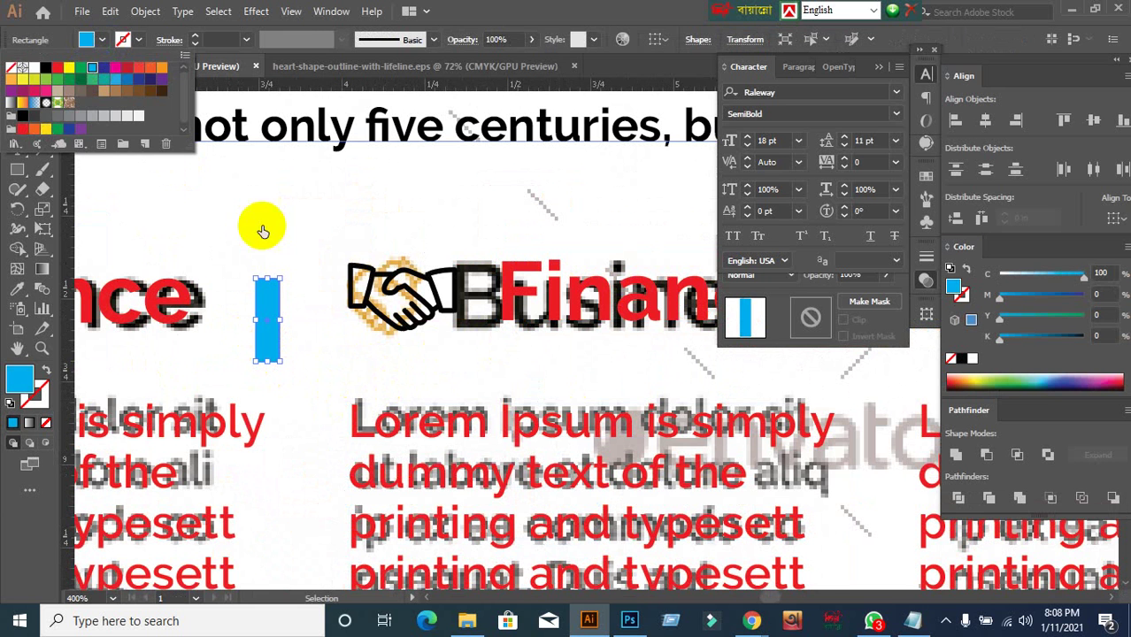
pyautogui.moveTo(270, 350); pyautogui.dragTo(505, 317)
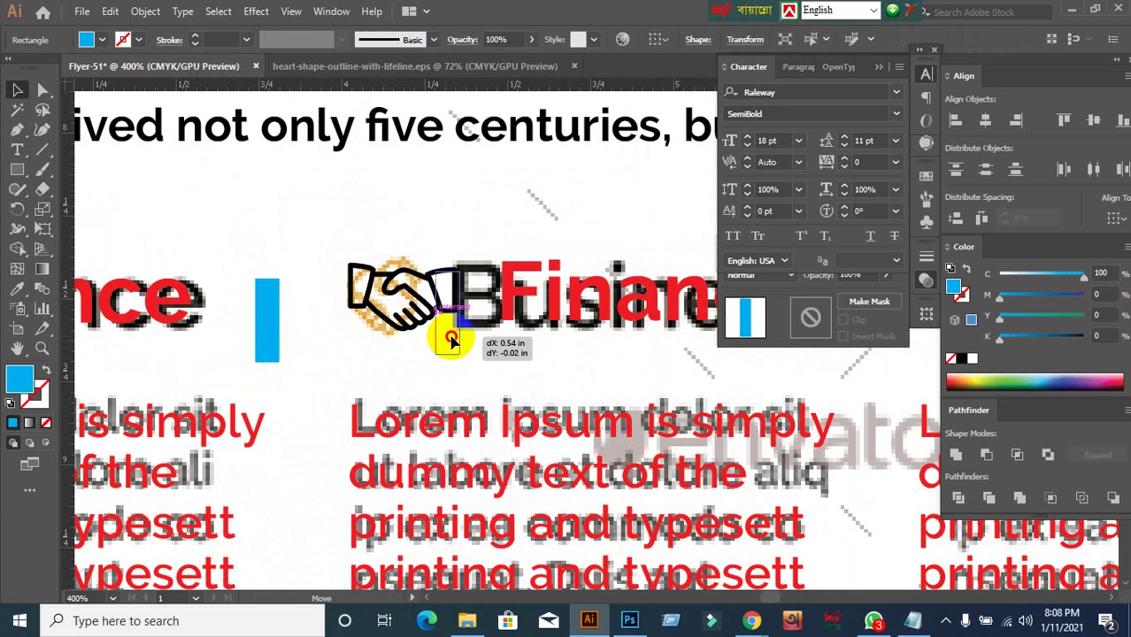
pyautogui.scroll(2, 505, 359)
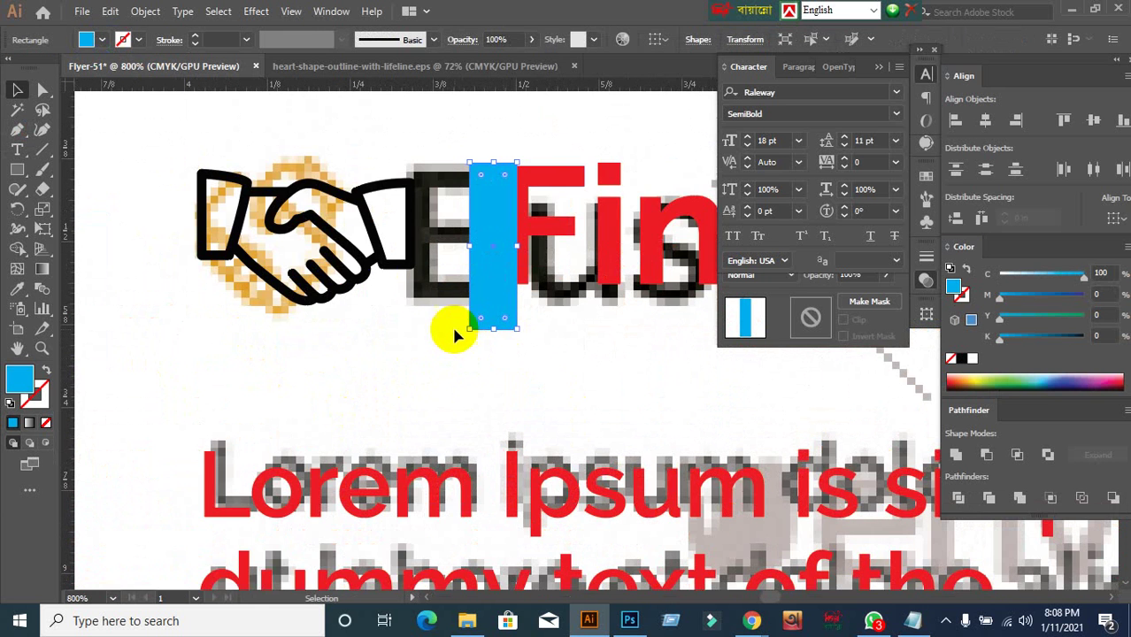
pyautogui.click(351, 243)
pyautogui.moveTo(510, 295); pyautogui.dragTo(445, 287)
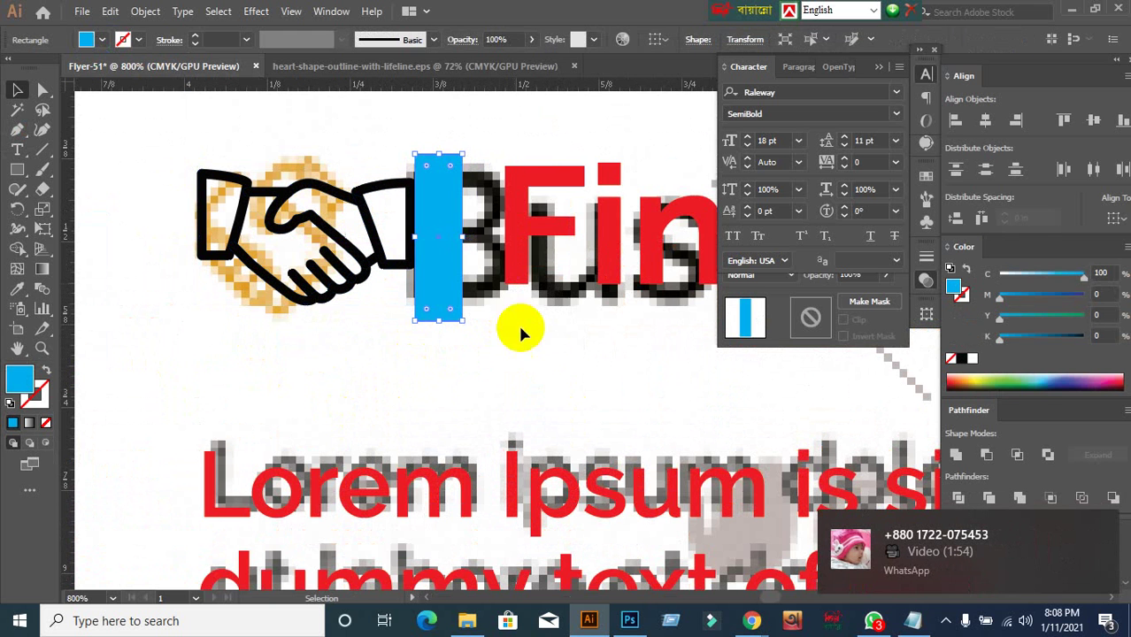
pyautogui.moveTo(513, 257)
pyautogui.mouseDown()
pyautogui.moveTo(475, 264)
pyautogui.moveTo(430, 232)
pyautogui.mouseUp()
# - Move the cyan bar over to sit beside the heart icon in the third column
pyautogui.click(512, 285)
pyautogui.scroll(2, 513, 285)
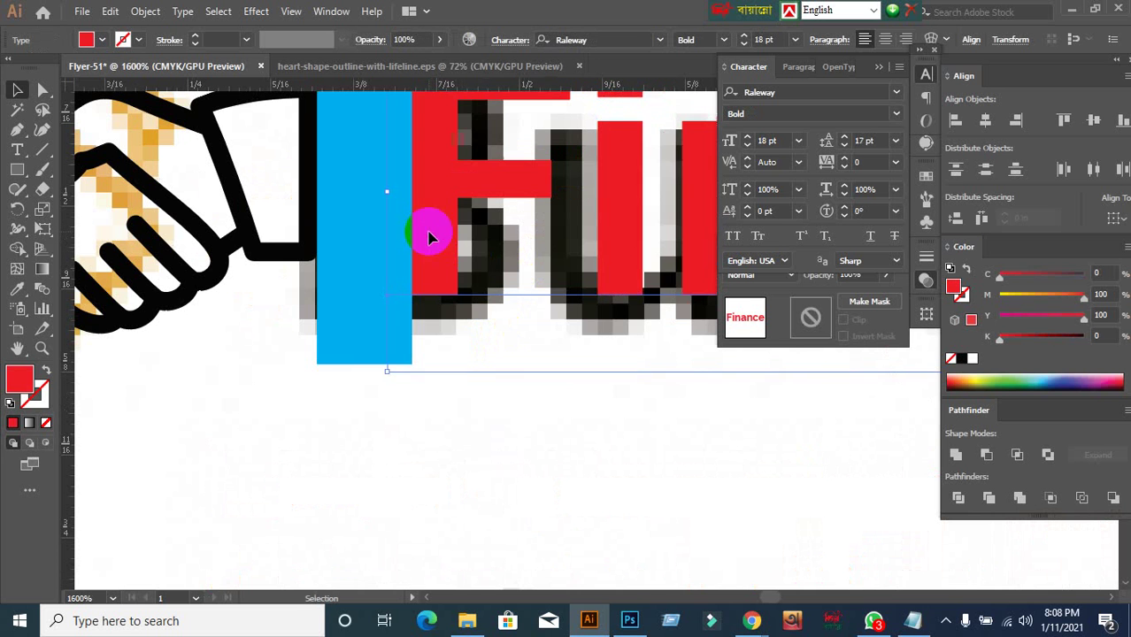
pyautogui.click(438, 425)
pyautogui.scroll(-3, 435, 414)
pyautogui.click(401, 349)
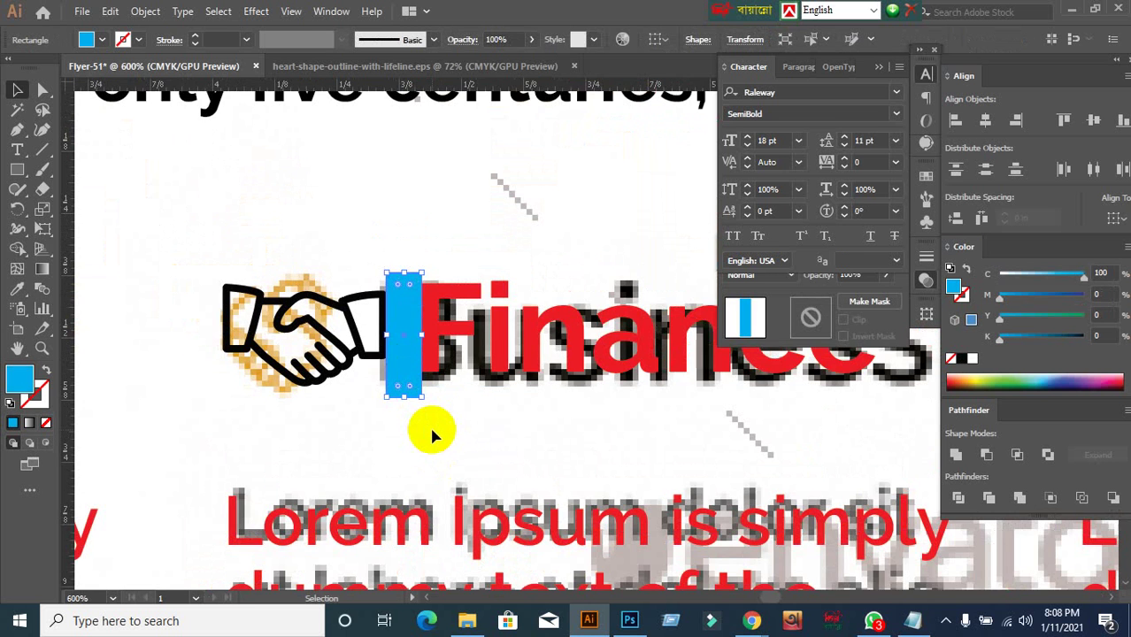
pyautogui.scroll(-2, 432, 434)
pyautogui.scroll(-2, 432, 434)
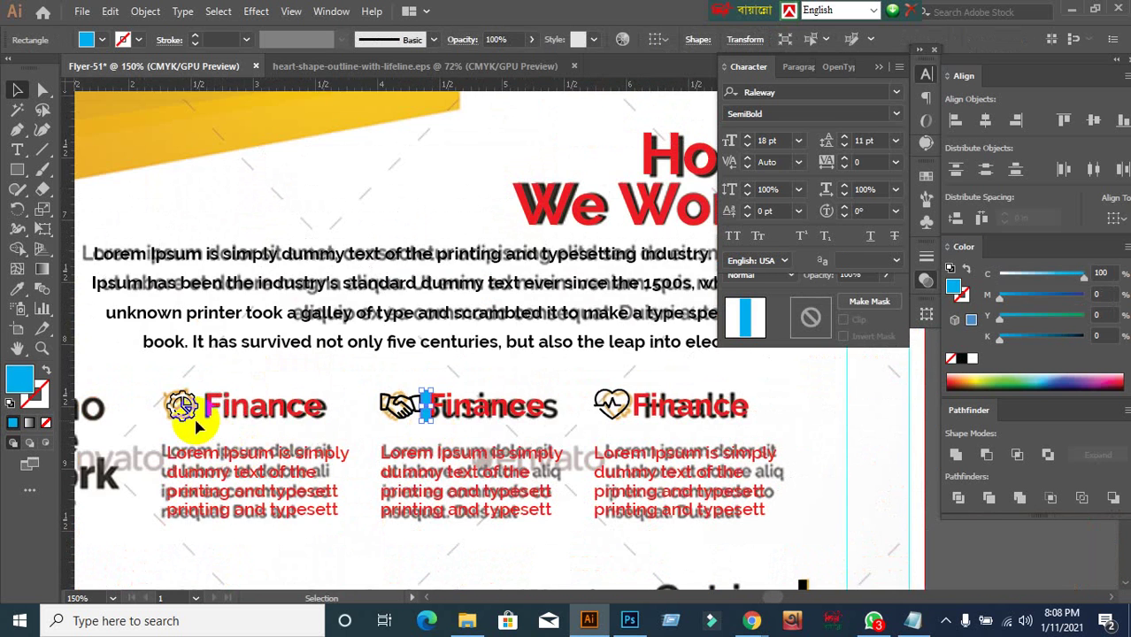
pyautogui.scroll(2, 429, 416)
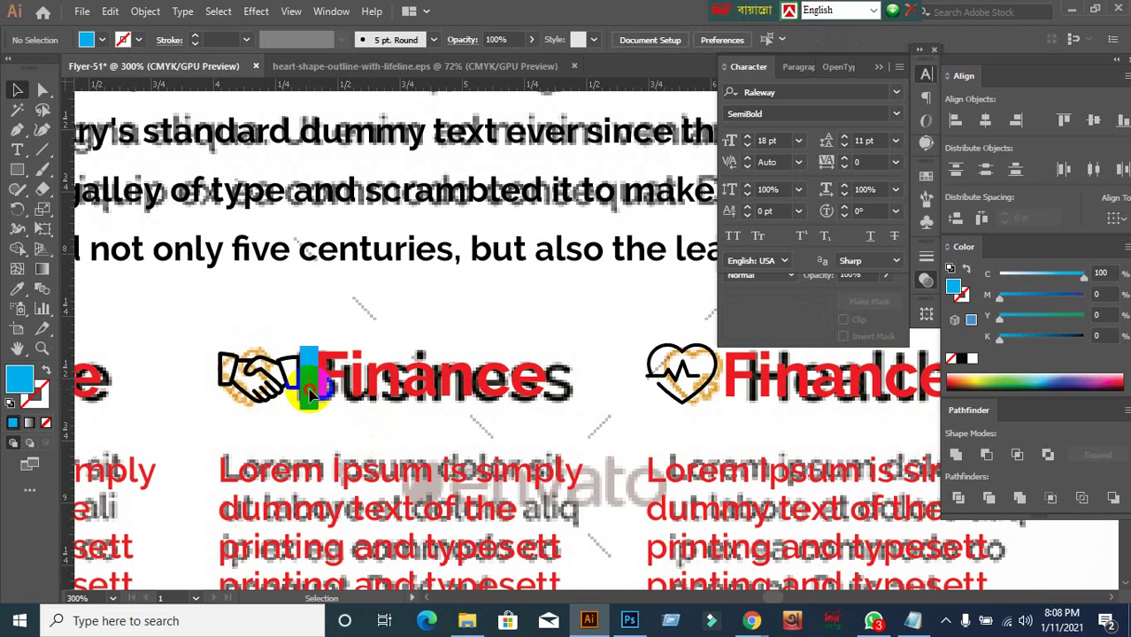
pyautogui.moveTo(305, 388); pyautogui.dragTo(643, 376)
pyautogui.moveTo(537, 416); pyautogui.dragTo(379, 386)
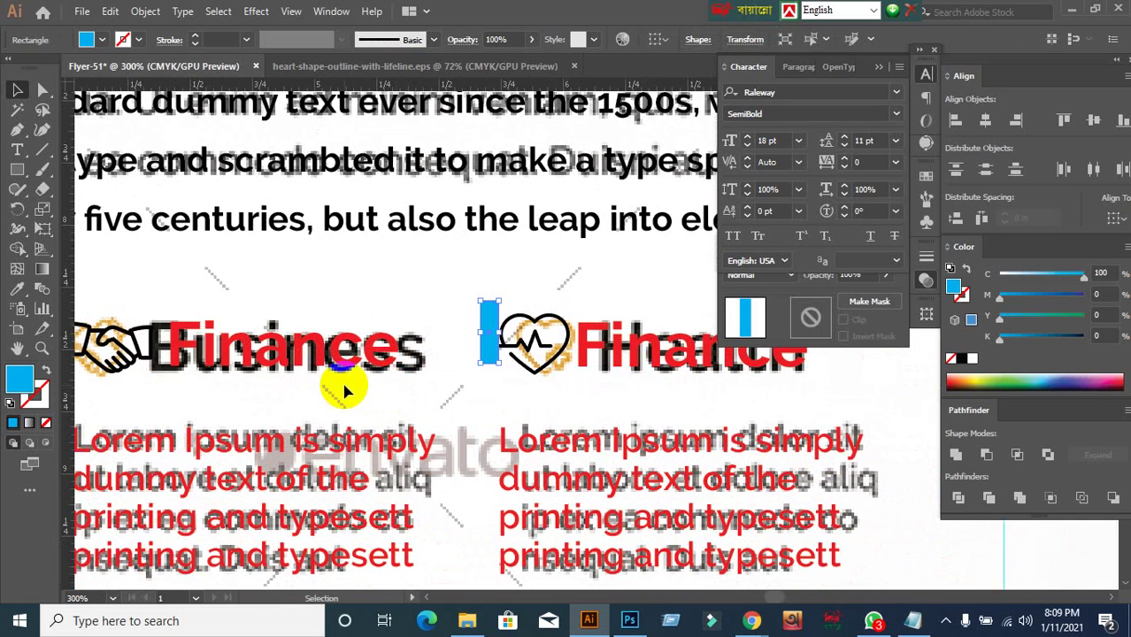
# - Fine-tune the cyan bar's position between the heart icon and the red Finance title
pyautogui.click(454, 417)
pyautogui.moveTo(455, 417); pyautogui.dragTo(293, 412)
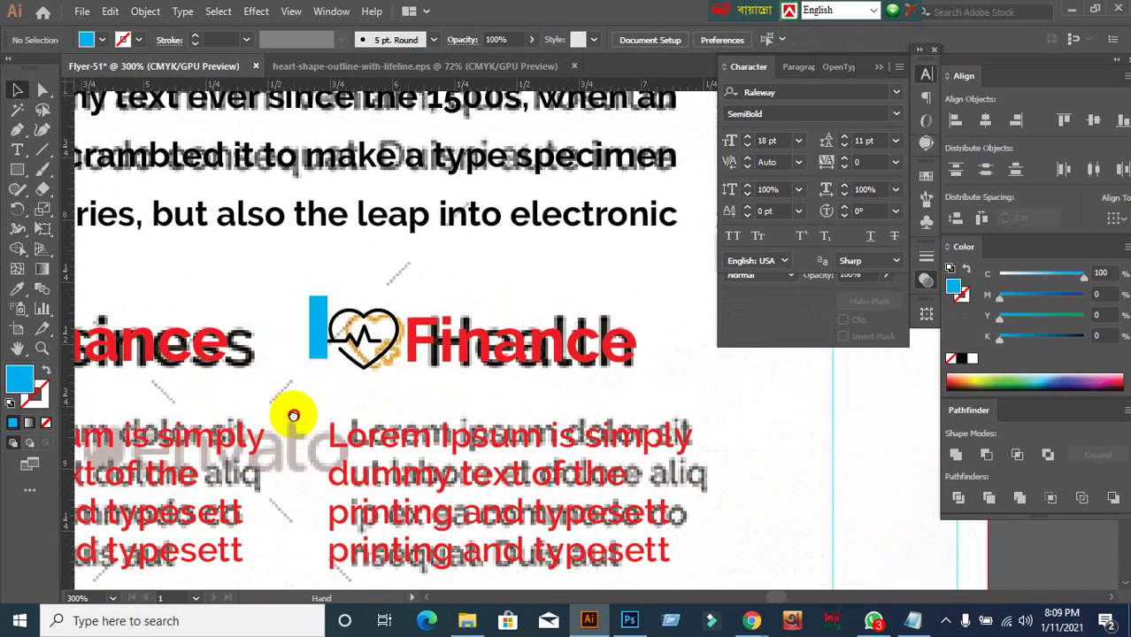
pyautogui.click(443, 341)
pyautogui.keyDown('alt'); pyautogui.scroll(2, 443, 344); pyautogui.keyUp('alt')
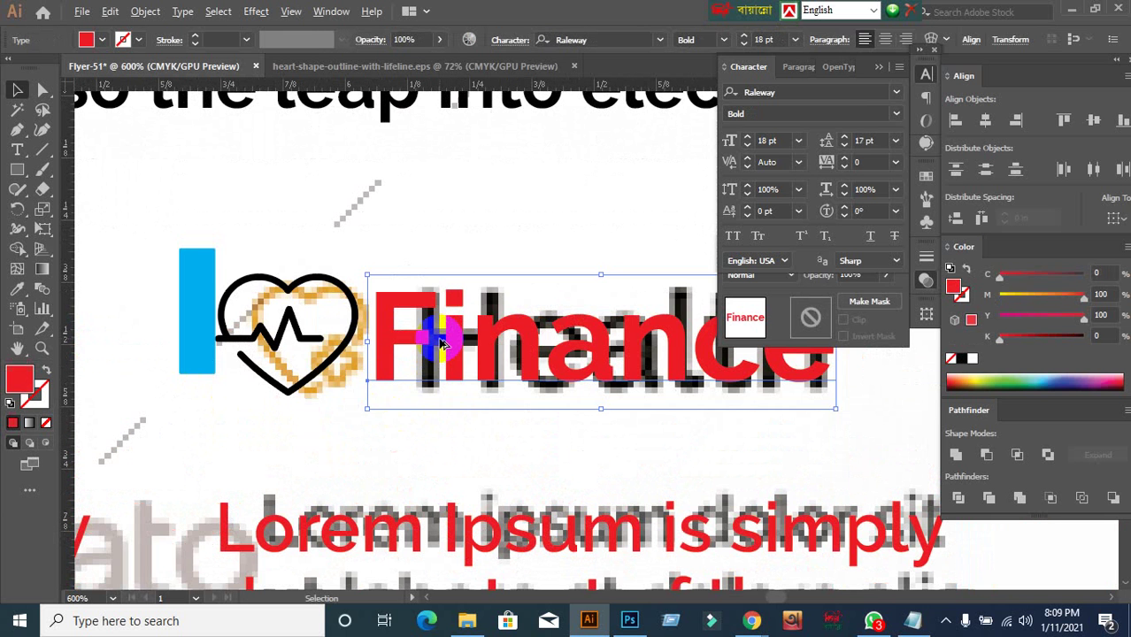
pyautogui.click(295, 429)
pyautogui.moveTo(209, 327)
pyautogui.mouseDown()
pyautogui.moveTo(334, 347)
pyautogui.moveTo(438, 344)
pyautogui.mouseUp()
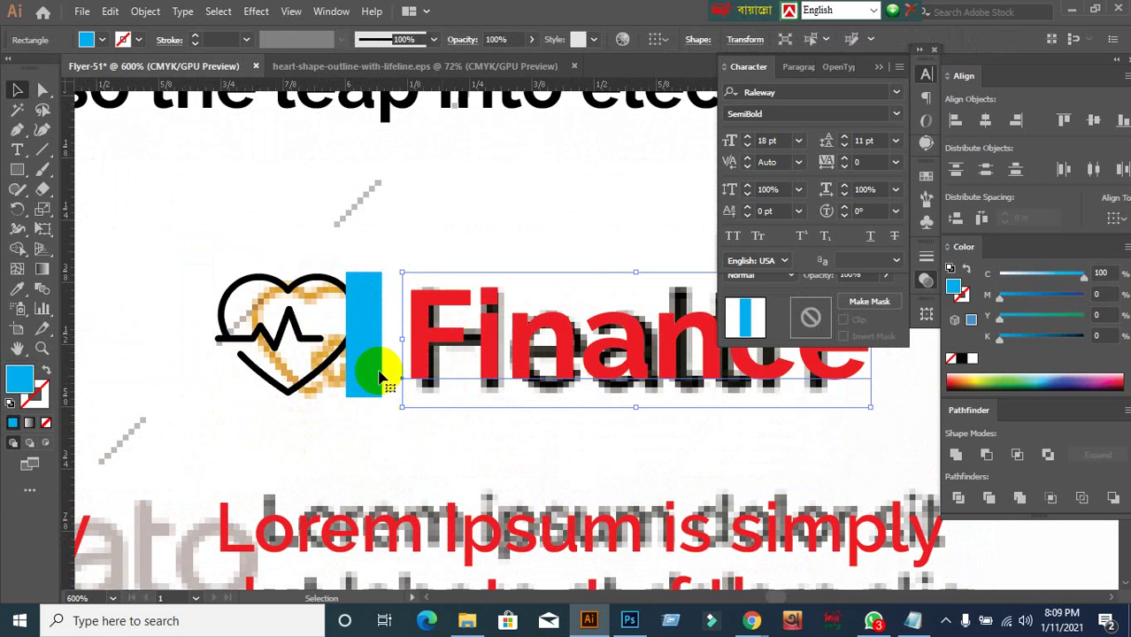
pyautogui.scroll(1, 361, 373)
pyautogui.keyDown('alt'); pyautogui.scroll(2, 362, 373); pyautogui.keyUp('alt')
pyautogui.moveTo(361, 374); pyautogui.dragTo(390, 384)
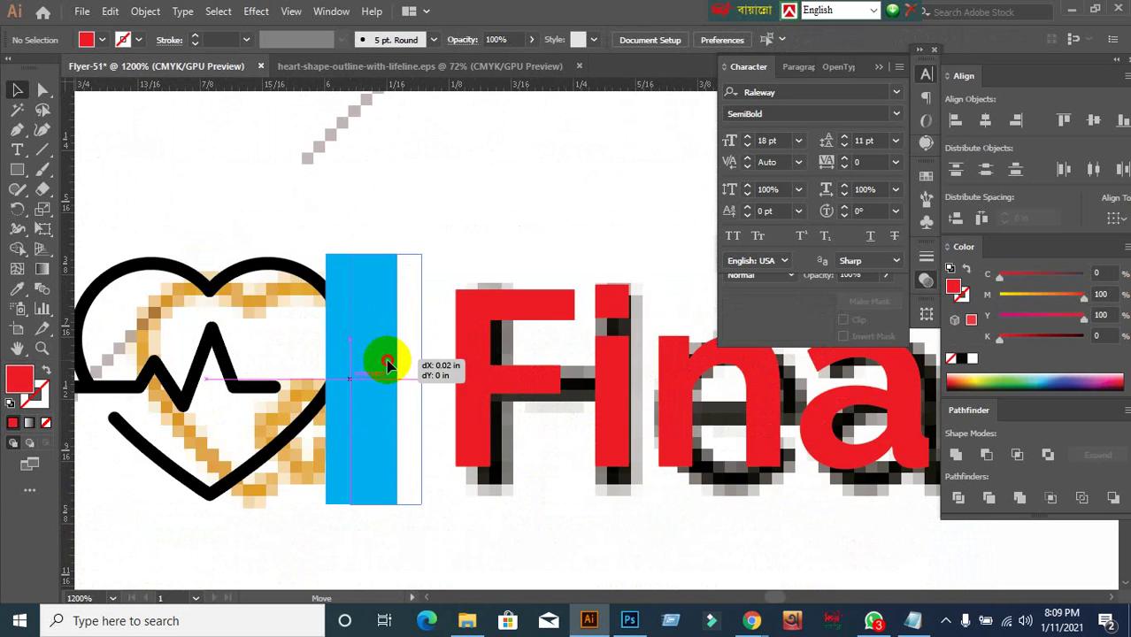
pyautogui.keyDown('alt'); pyautogui.scroll(1, 399, 374); pyautogui.keyUp('alt')
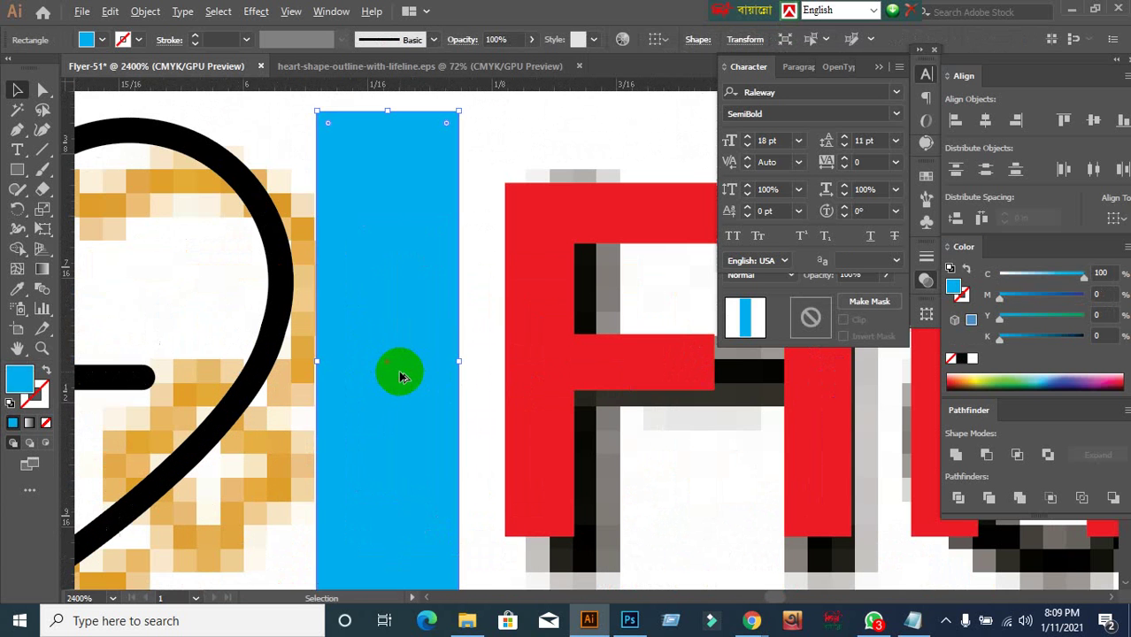
pyautogui.moveTo(374, 354); pyautogui.dragTo(342, 355)
# - Shift the red Finance title so it sits right against the cyan bar
pyautogui.moveTo(512, 365); pyautogui.dragTo(450, 361)
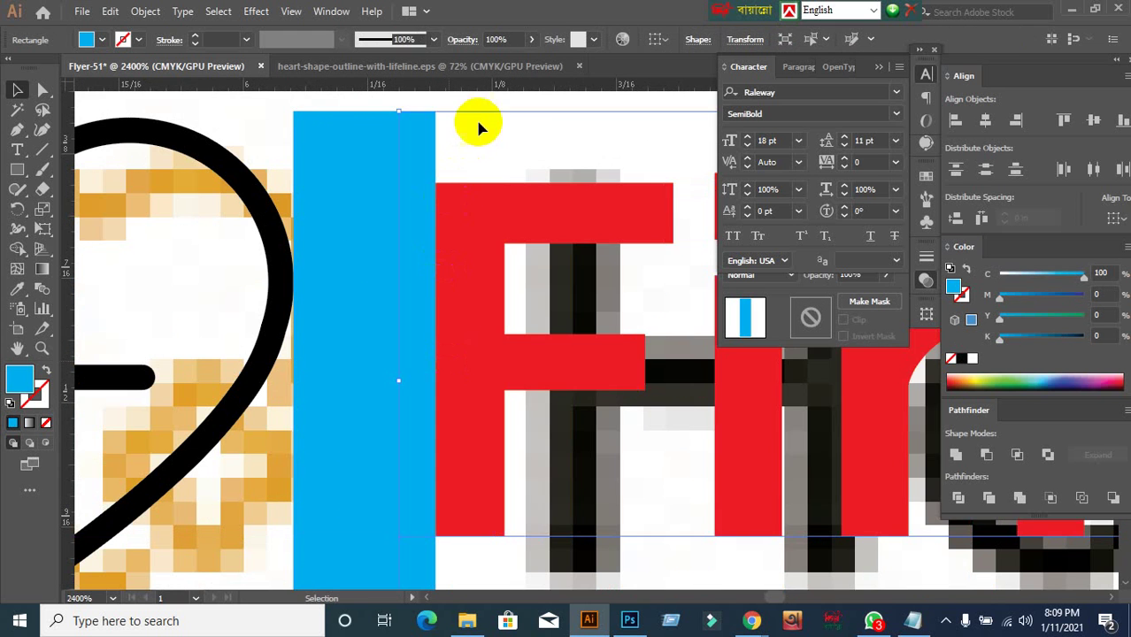
pyautogui.keyDown('alt'); pyautogui.scroll(1, 479, 124); pyautogui.keyUp('alt')
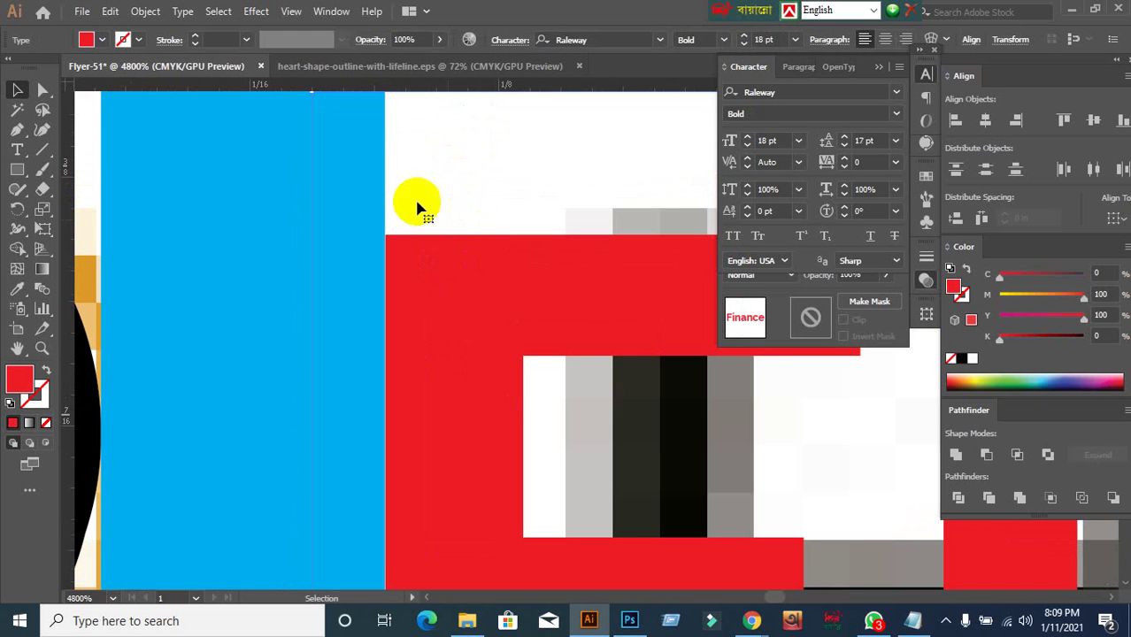
pyautogui.keyDown('alt'); pyautogui.scroll(-1, 382, 189); pyautogui.keyUp('alt')
pyautogui.moveTo(403, 278)
pyautogui.mouseDown()
pyautogui.moveTo(420, 290)
pyautogui.moveTo(409, 294)
pyautogui.mouseUp()
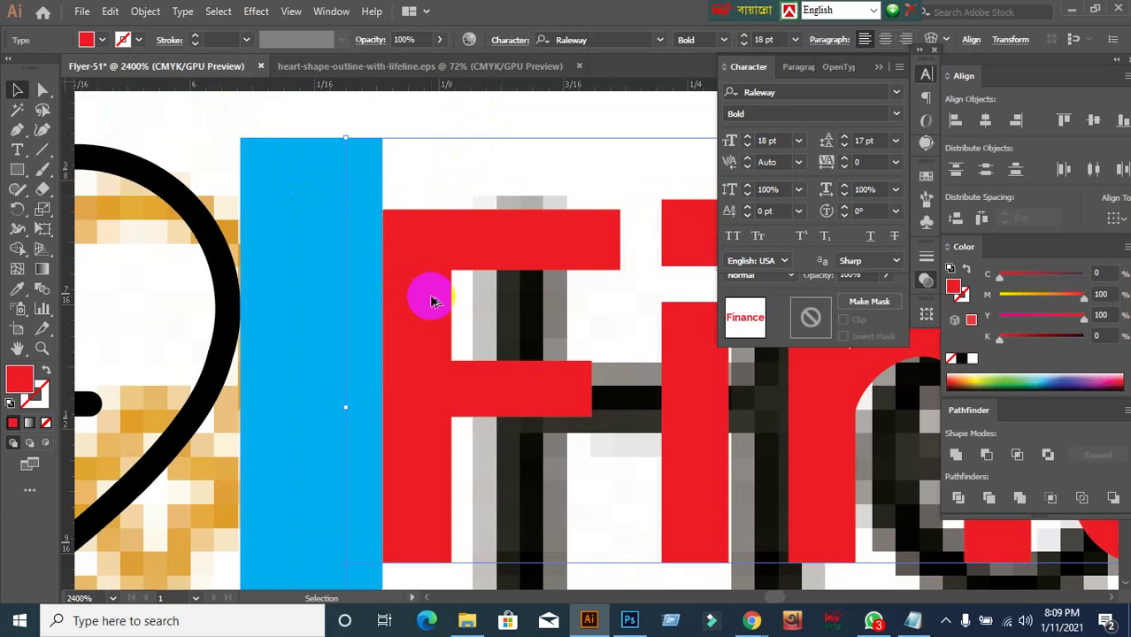
pyautogui.keyDown('alt'); pyautogui.scroll(-2, 409, 294); pyautogui.keyUp('alt')
pyautogui.keyDown('alt'); pyautogui.scroll(-2, 411, 292); pyautogui.keyUp('alt')
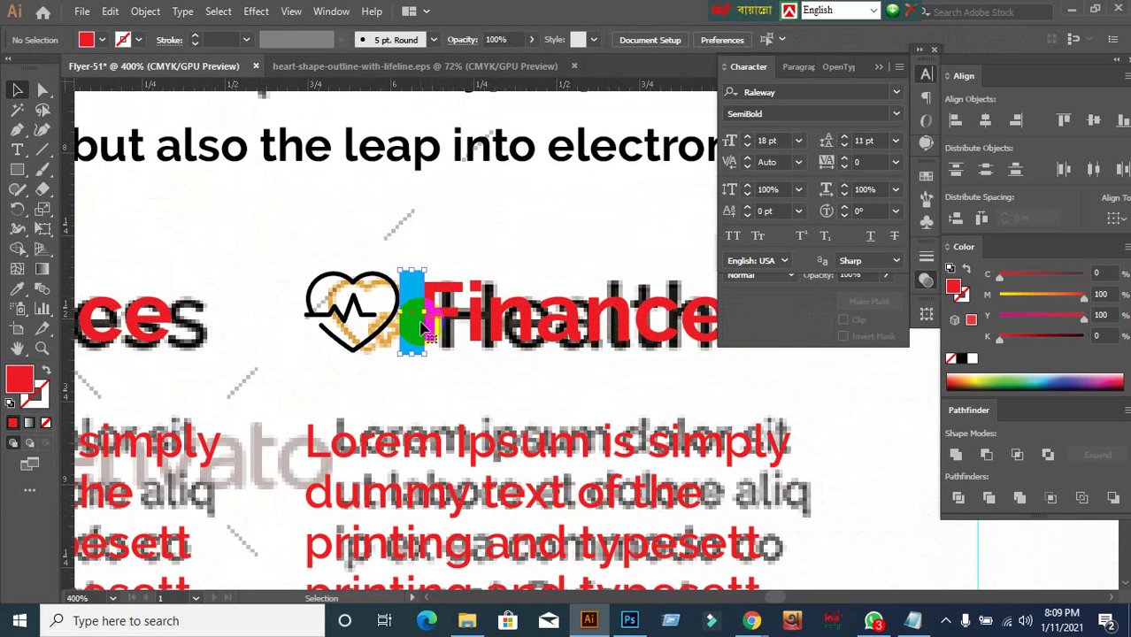
# - Delete the cyan bar and vertically centre the Business title on the handshake icon
pyautogui.click(413, 306)
pyautogui.press('Delete')
pyautogui.keyDown('alt'); pyautogui.scroll(-1, 422, 327); pyautogui.keyUp('alt')
pyautogui.keyDown('alt'); pyautogui.scroll(-1, 422, 327); pyautogui.keyUp('alt')
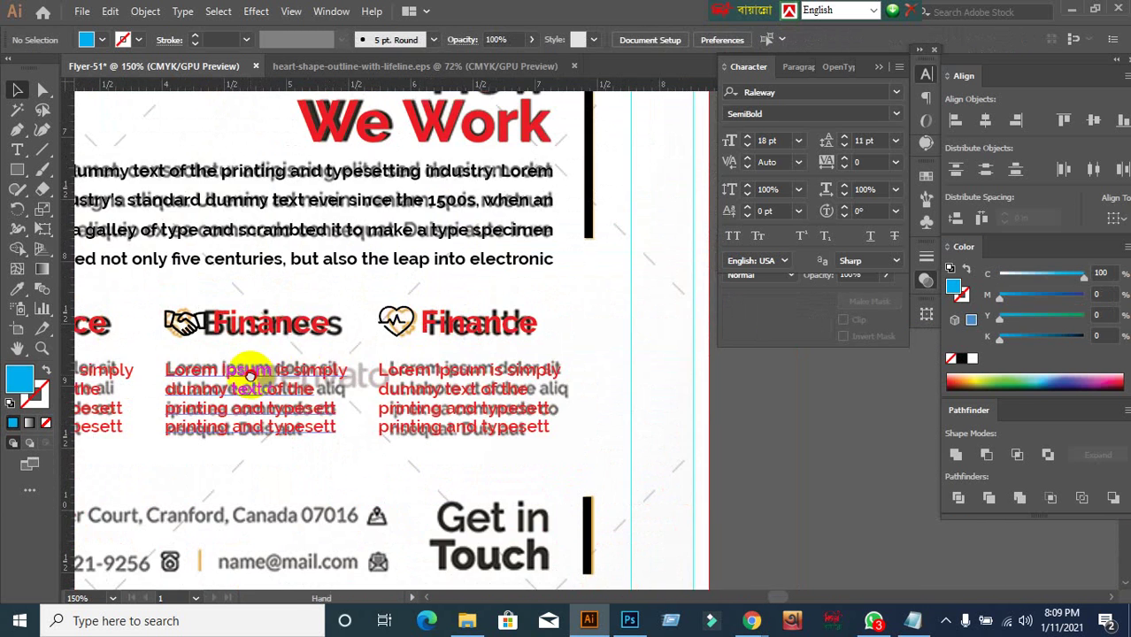
pyautogui.keyDown('alt'); pyautogui.scroll(-1, 275, 369); pyautogui.keyUp('alt')
pyautogui.keyDown('alt'); pyautogui.scroll(1, 496, 314); pyautogui.keyUp('alt')
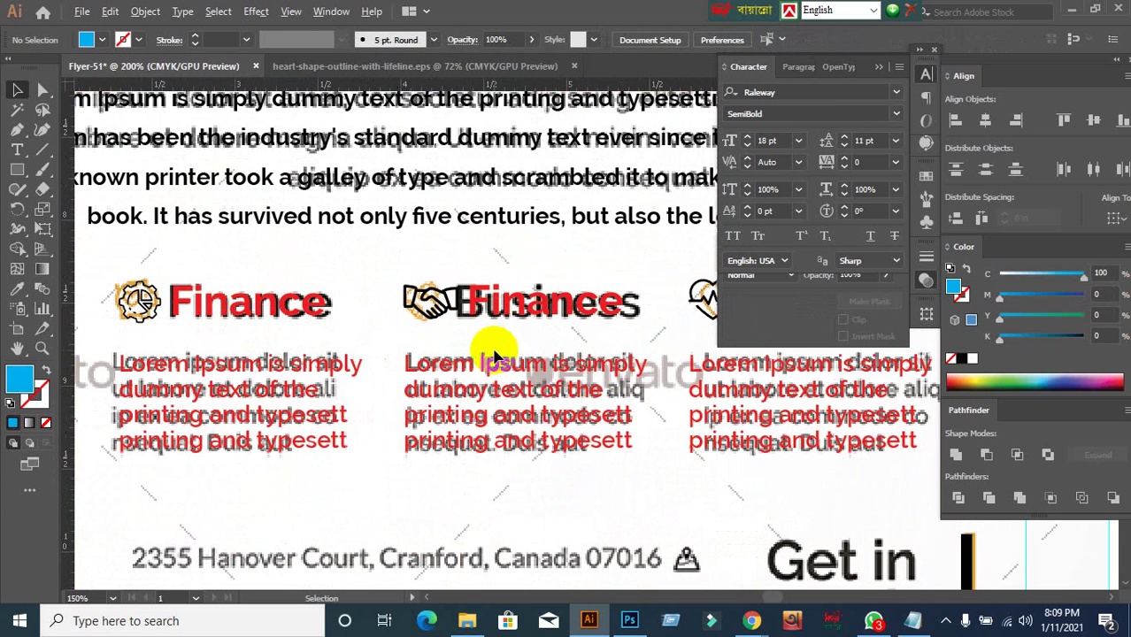
pyautogui.moveTo(517, 322); pyautogui.dragTo(459, 317)
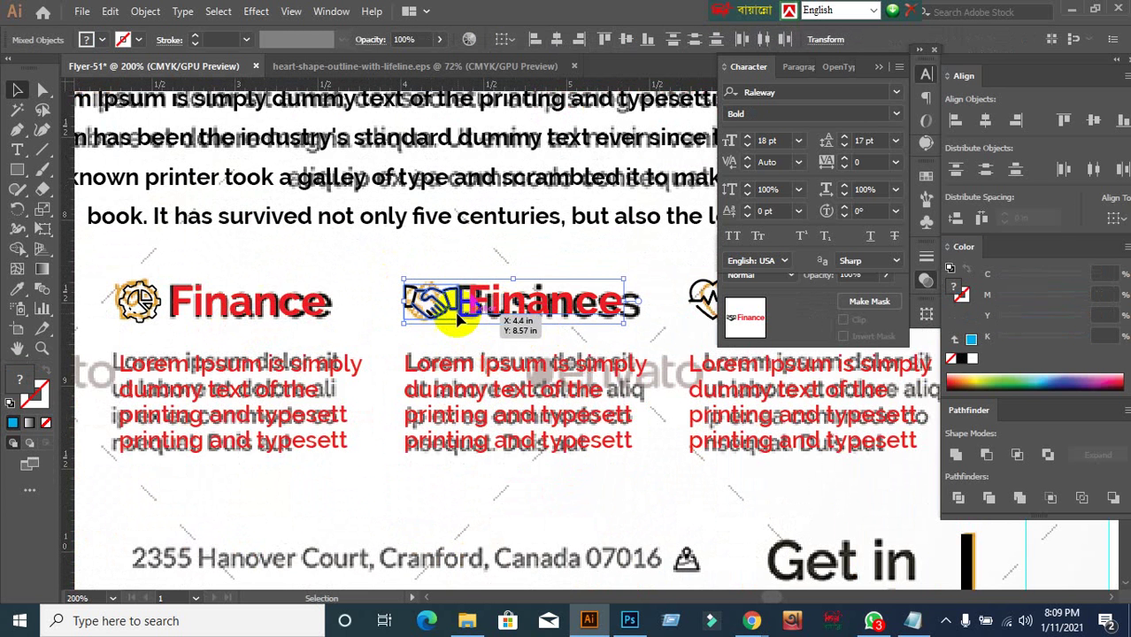
pyautogui.click(442, 320)
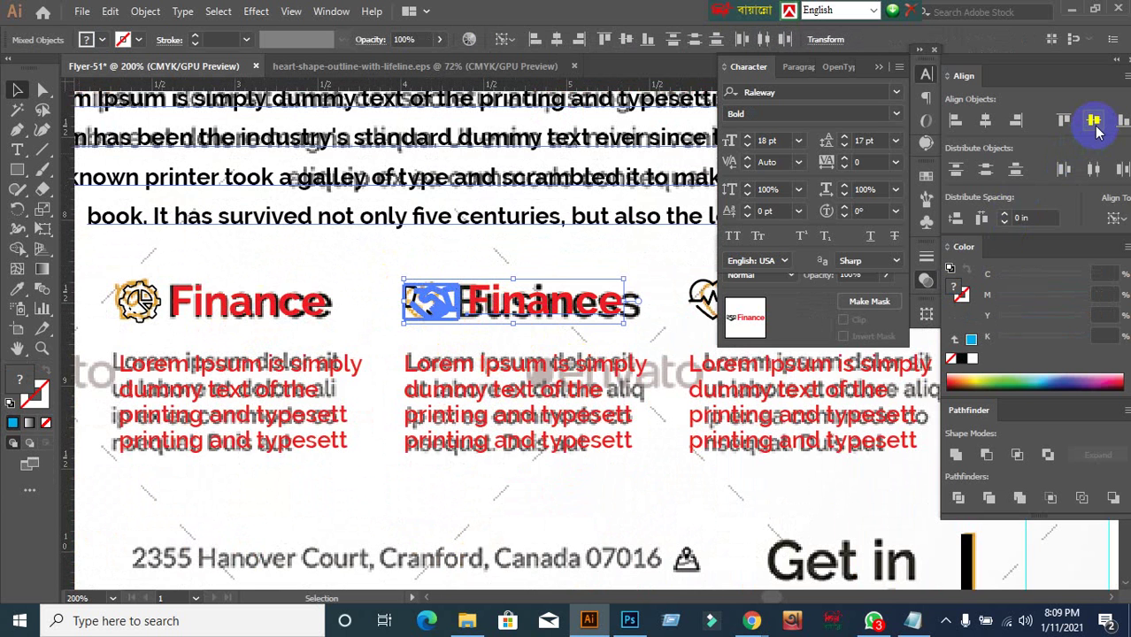
pyautogui.click(656, 196)
# - Vertically centre the Health title on the heart icon
pyautogui.scroll(-1, 609, 284)
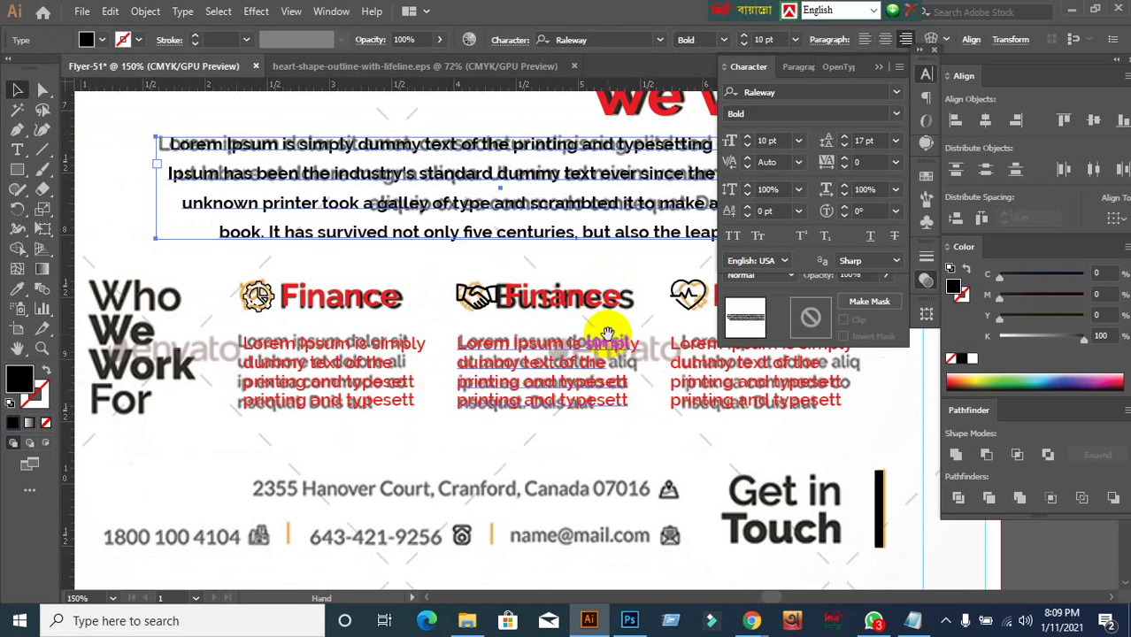
pyautogui.moveTo(608, 334); pyautogui.dragTo(462, 321)
pyautogui.moveTo(475, 267)
pyautogui.mouseDown()
pyautogui.moveTo(599, 318)
pyautogui.moveTo(496, 311)
pyautogui.mouseUp()
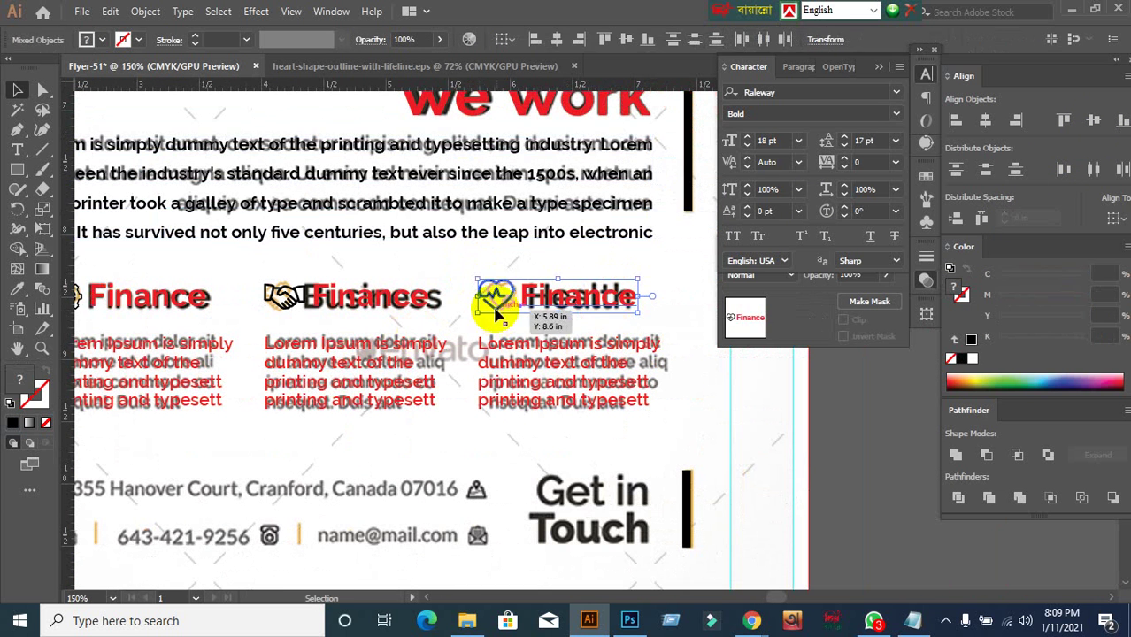
pyautogui.click(492, 292)
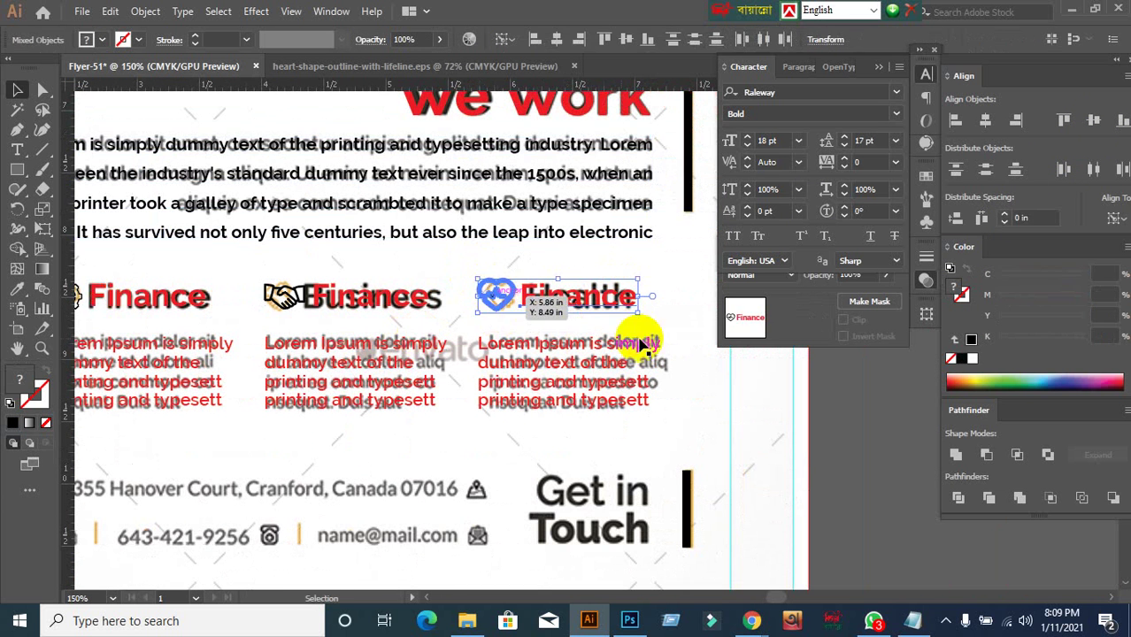
pyautogui.click(1094, 122)
pyautogui.click(626, 253)
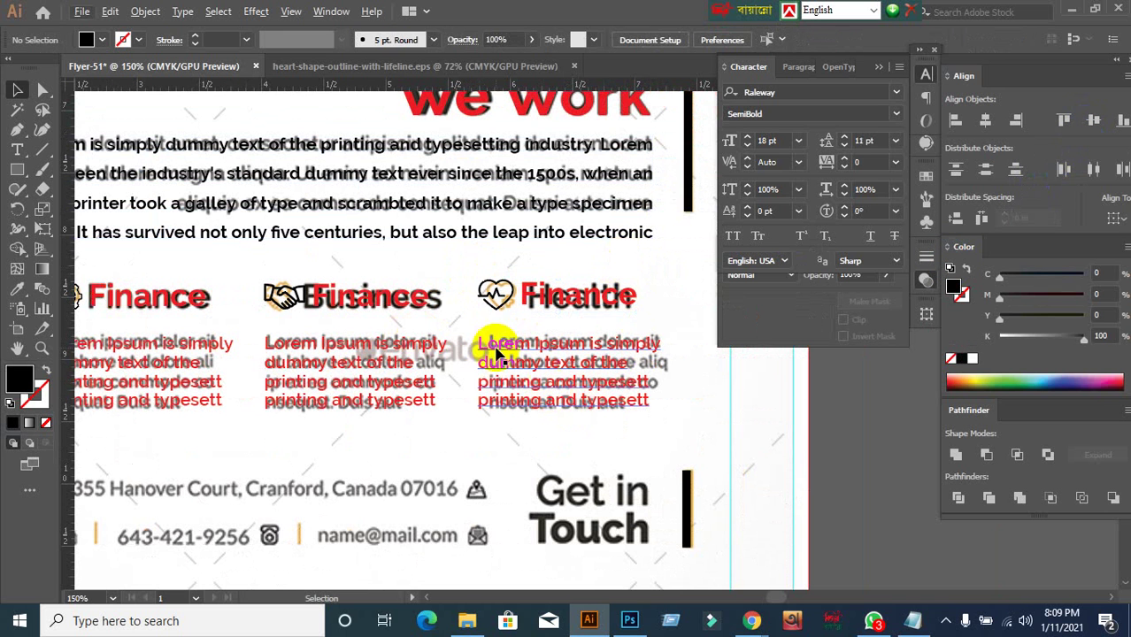
pyautogui.moveTo(462, 283); pyautogui.dragTo(599, 321)
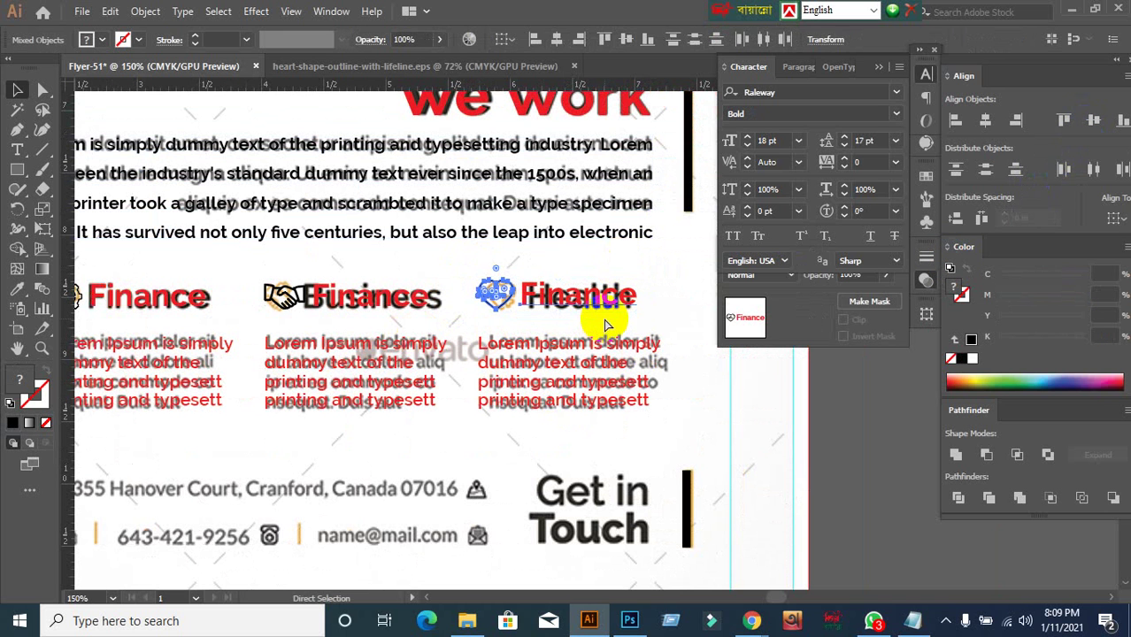
# - Select the Business group and the Finance icon, title and paragraph group to check them
pyautogui.press('v')
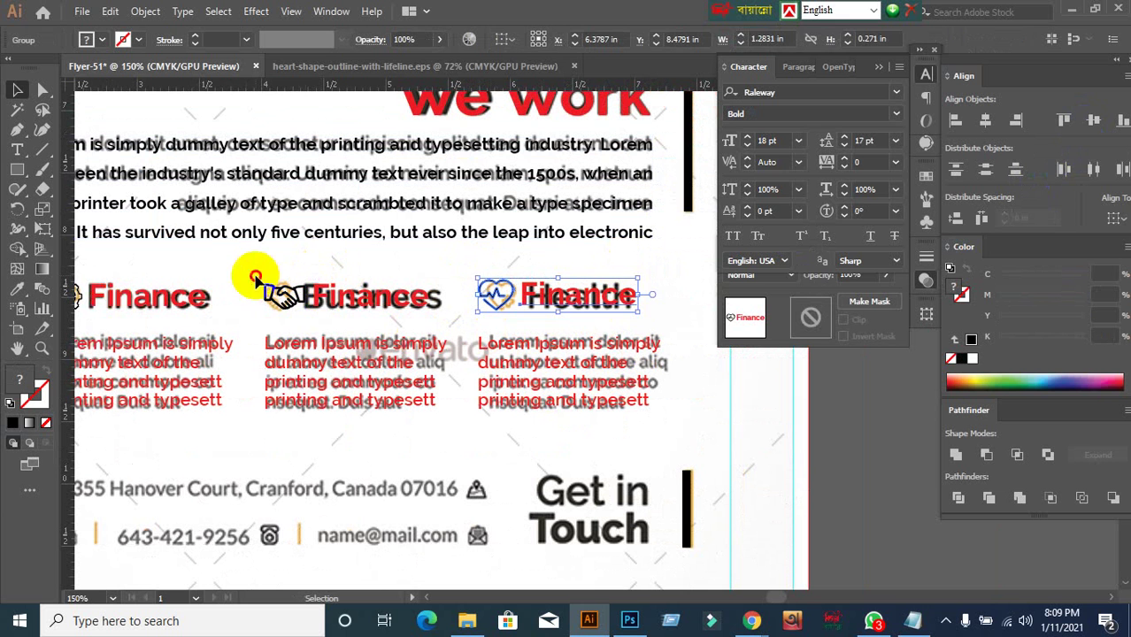
pyautogui.moveTo(252, 278); pyautogui.dragTo(372, 311)
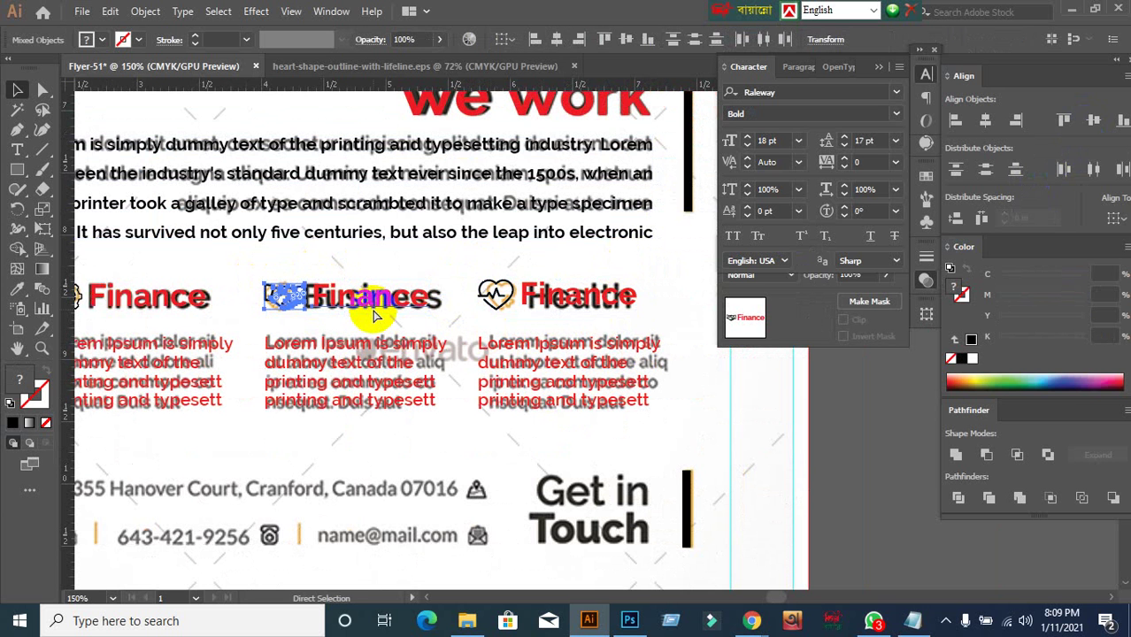
pyautogui.press('v')
pyautogui.moveTo(266, 319); pyautogui.dragTo(409, 314)
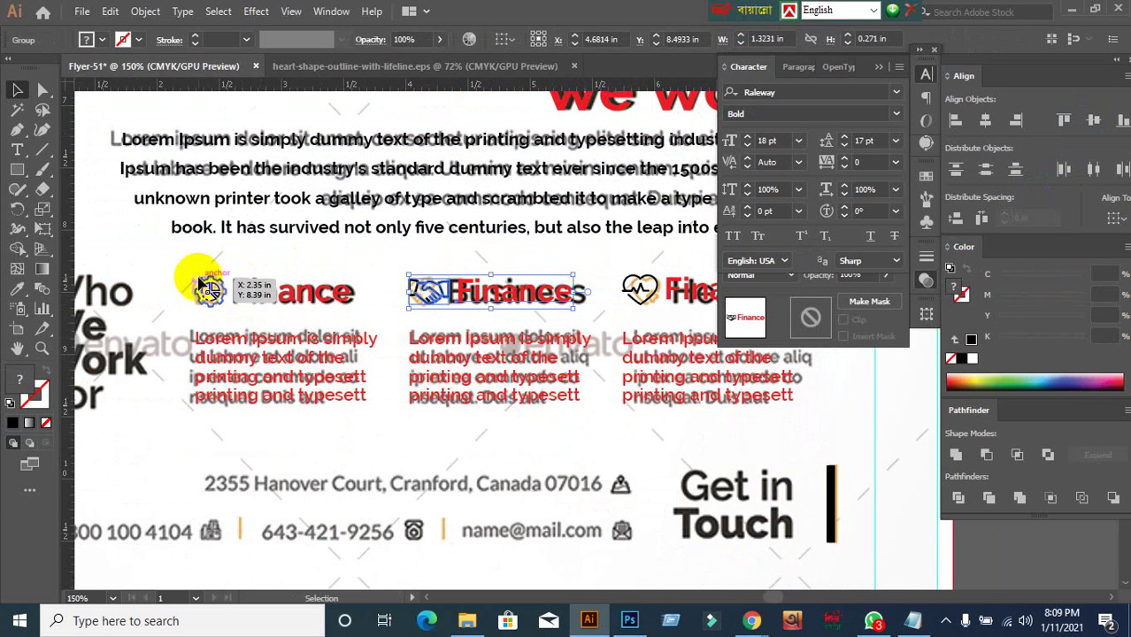
pyautogui.click(354, 305)
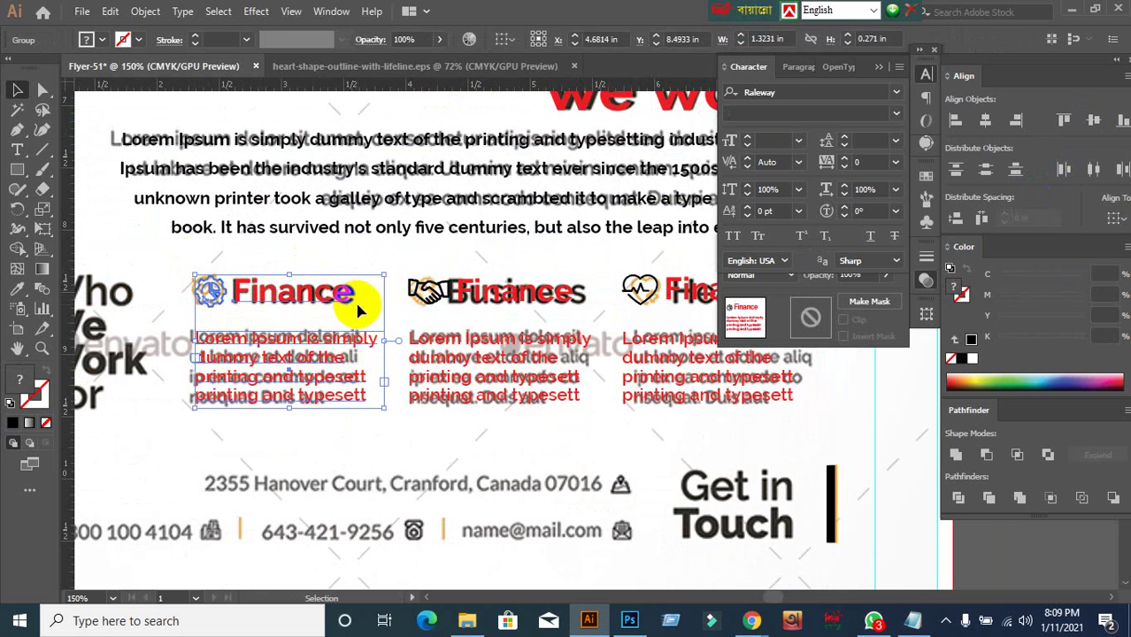
pyautogui.click(314, 443)
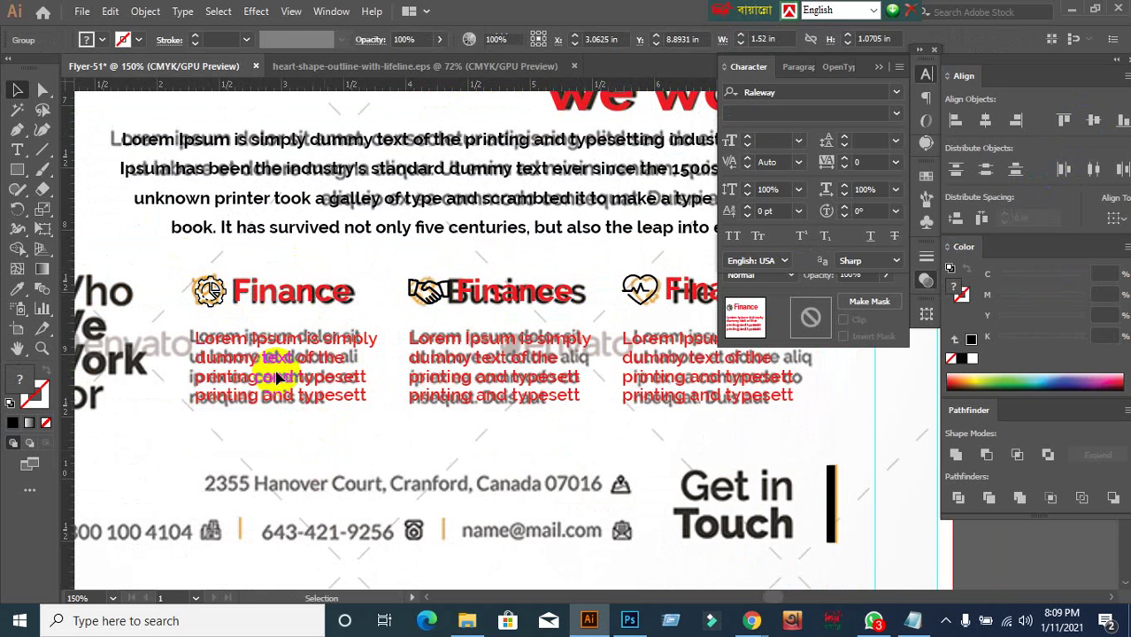
# - Ungroup the Finance group and regroup just its icon with its title
pyautogui.rightClick(275, 357)
pyautogui.click(341, 203)
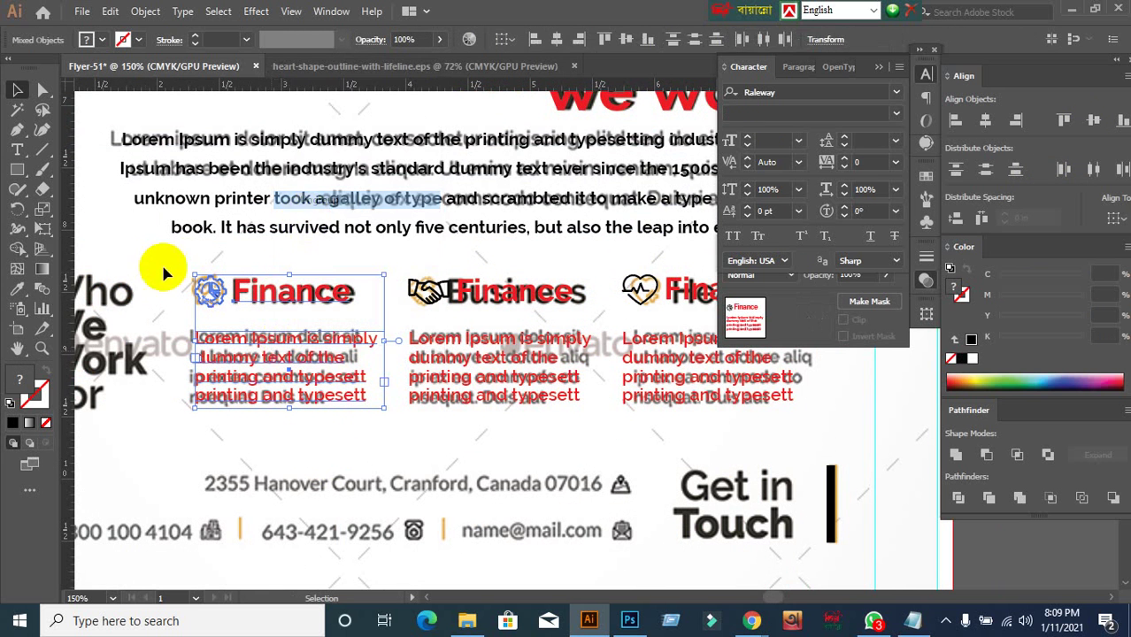
pyautogui.moveTo(179, 264); pyautogui.dragTo(326, 299)
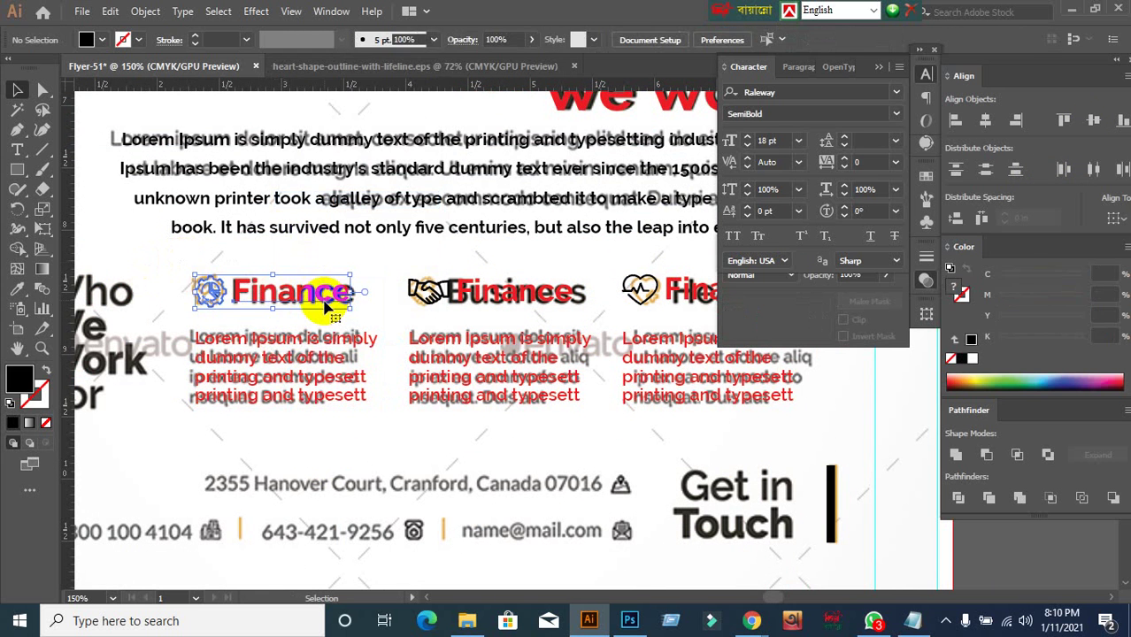
pyautogui.hotkey('ctrl', 'g')
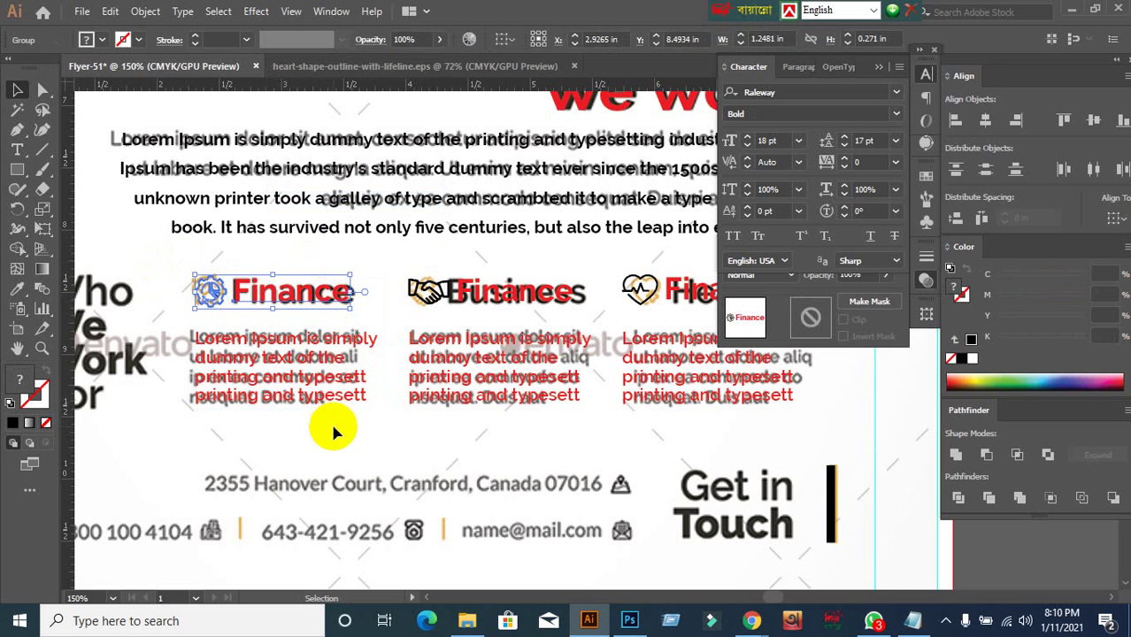
pyautogui.scroll(-5, 324, 415)
# - Add a black four-line text reading 'who we work for' over the original heading
pyautogui.scroll(2, 298, 345)
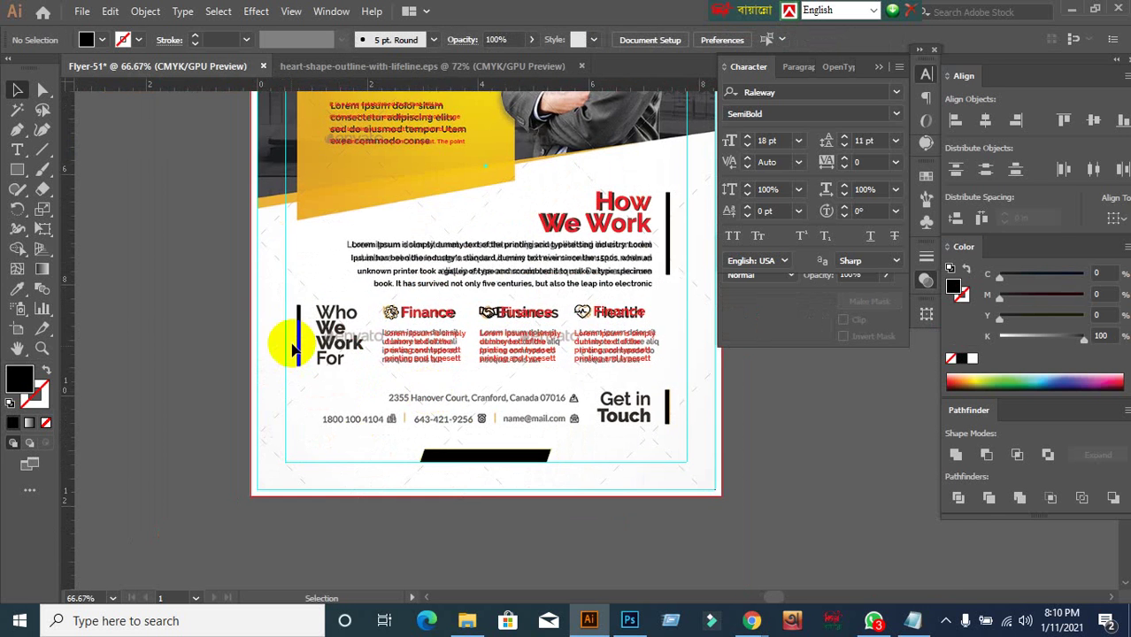
pyautogui.scroll(3, 327, 328)
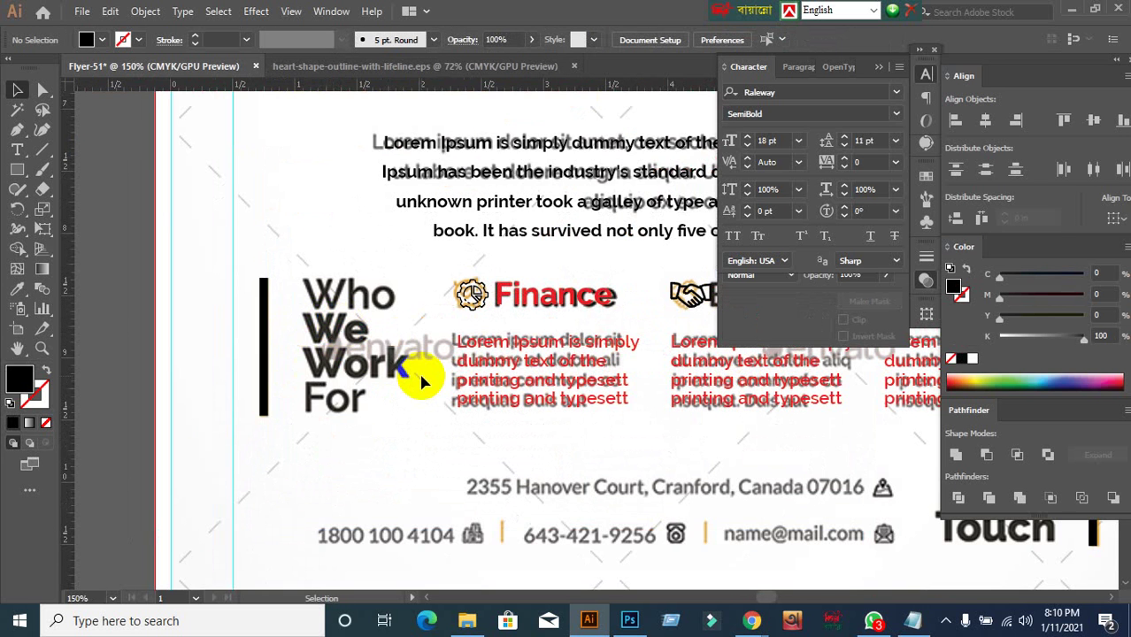
pyautogui.scroll(-2, 421, 381)
pyautogui.scroll(-1, 417, 374)
pyautogui.scroll(1, 474, 384)
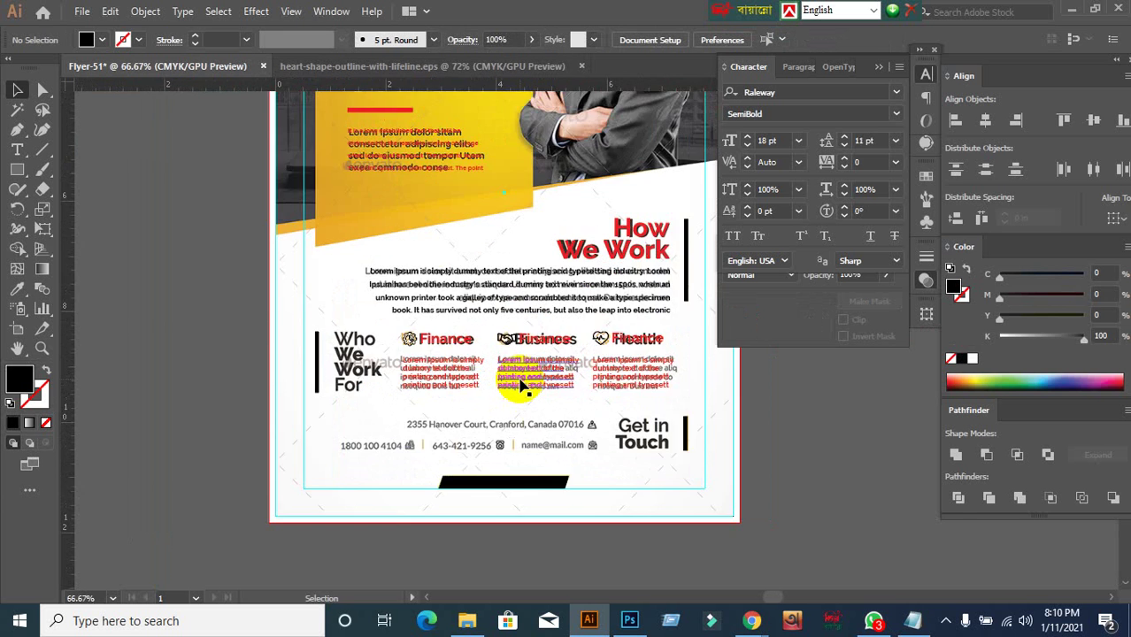
pyautogui.scroll(1, 520, 383)
pyautogui.scroll(1, 270, 353)
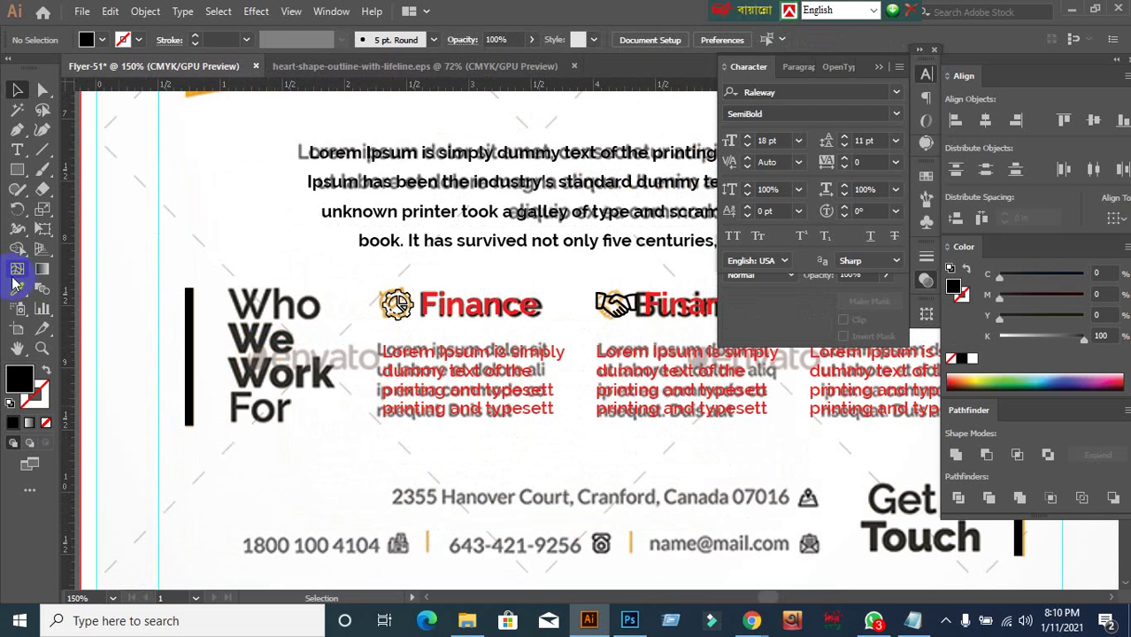
pyautogui.click(18, 150)
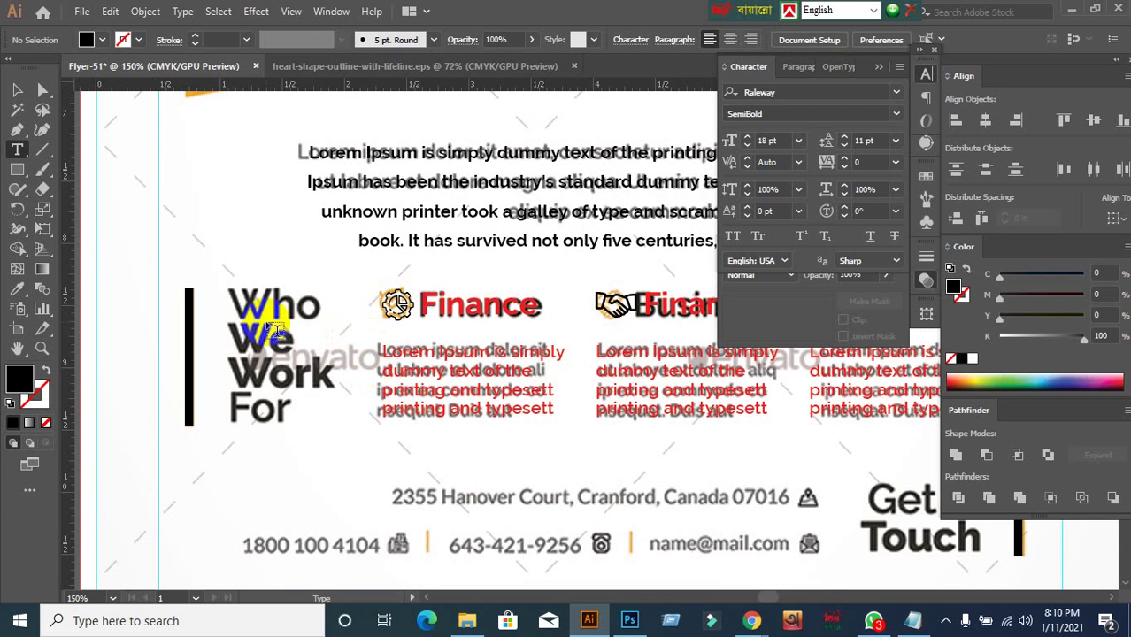
pyautogui.moveTo(270, 306); pyautogui.dragTo(232, 305)
pyautogui.click(232, 305)
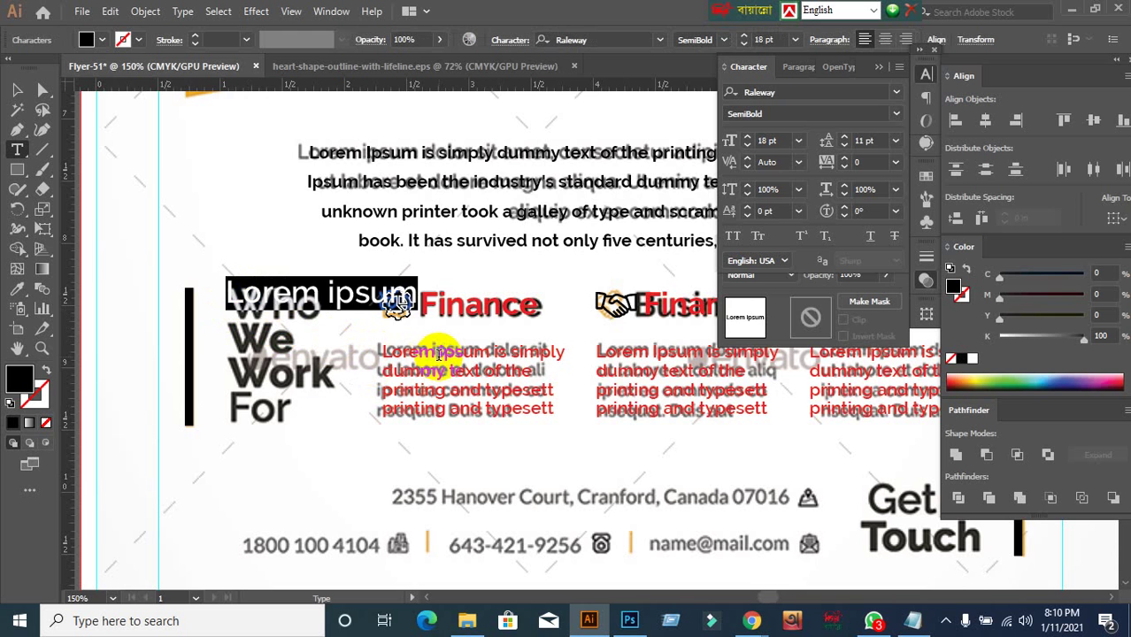
pyautogui.write('W')
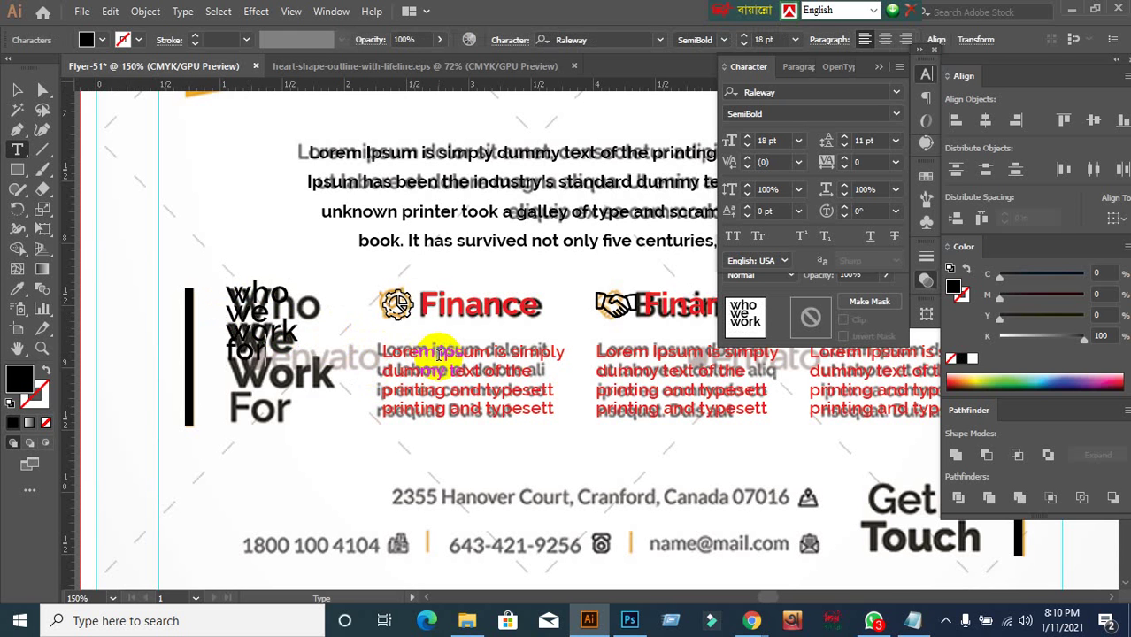
pyautogui.click(17, 90)
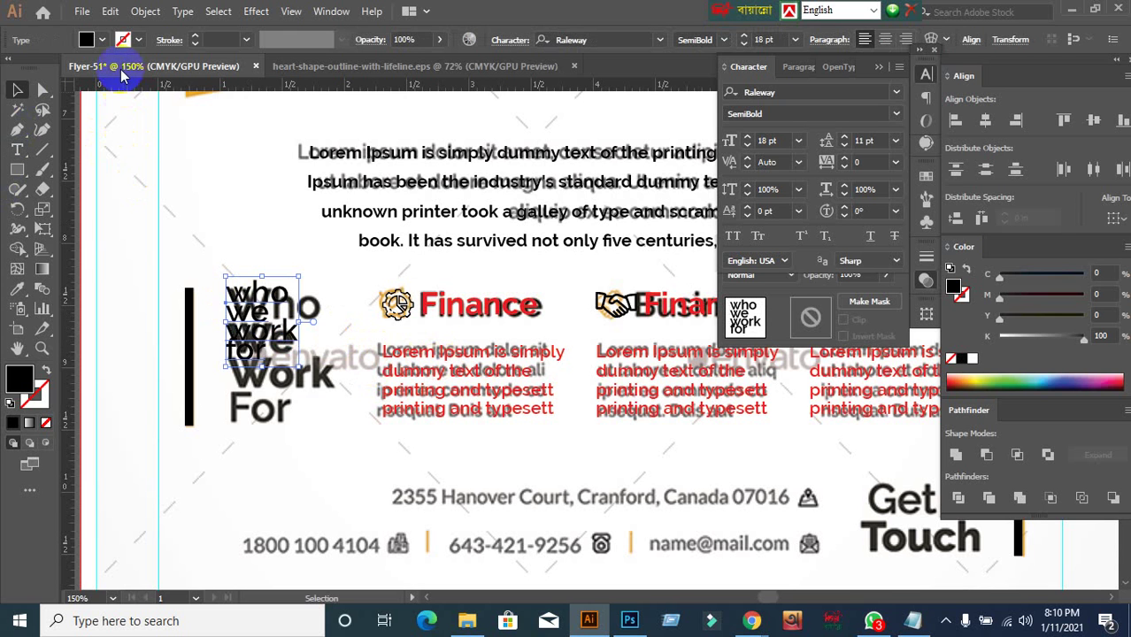
# - Fill the new heading with red, set it to all caps and change the weight to Bold
pyautogui.click(103, 42)
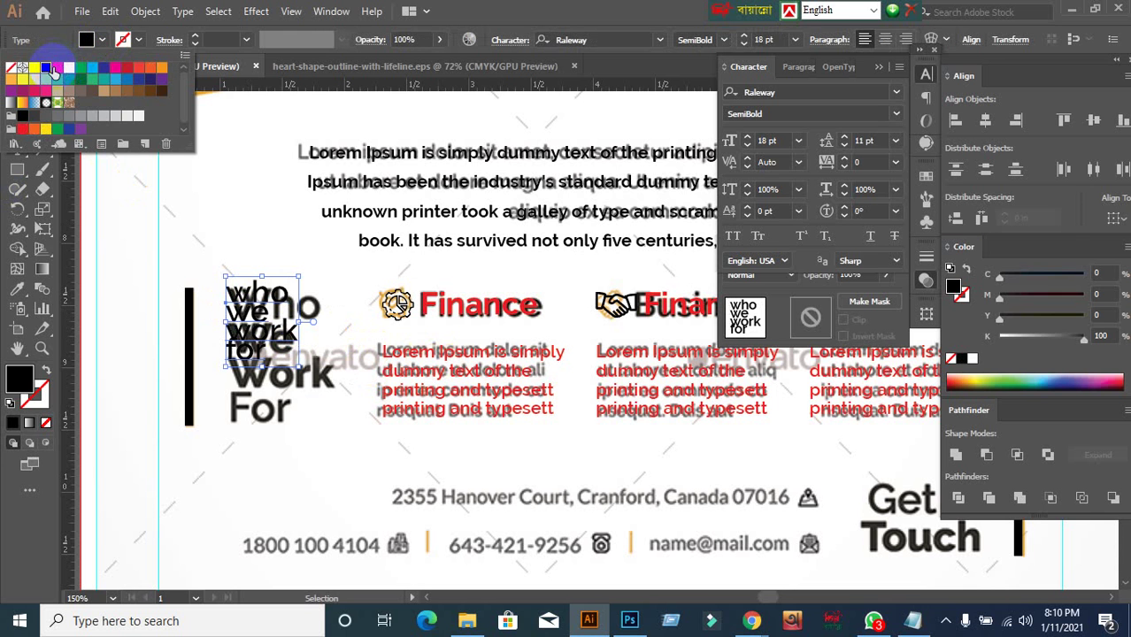
pyautogui.click(55, 69)
pyautogui.press('Escape')
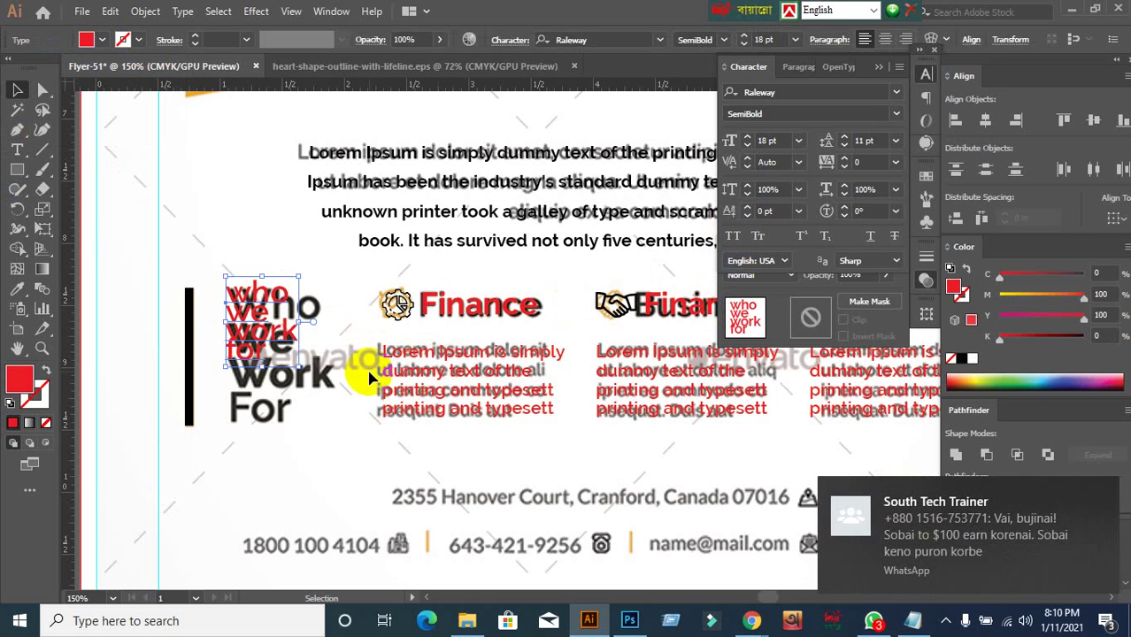
pyautogui.click(322, 292)
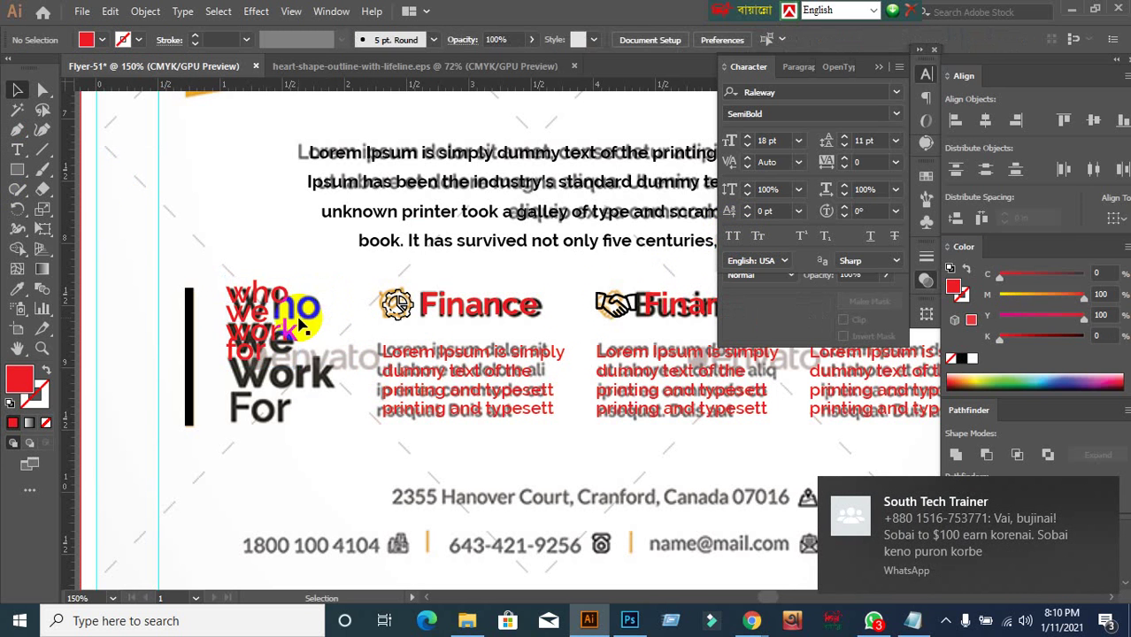
pyautogui.click(733, 236)
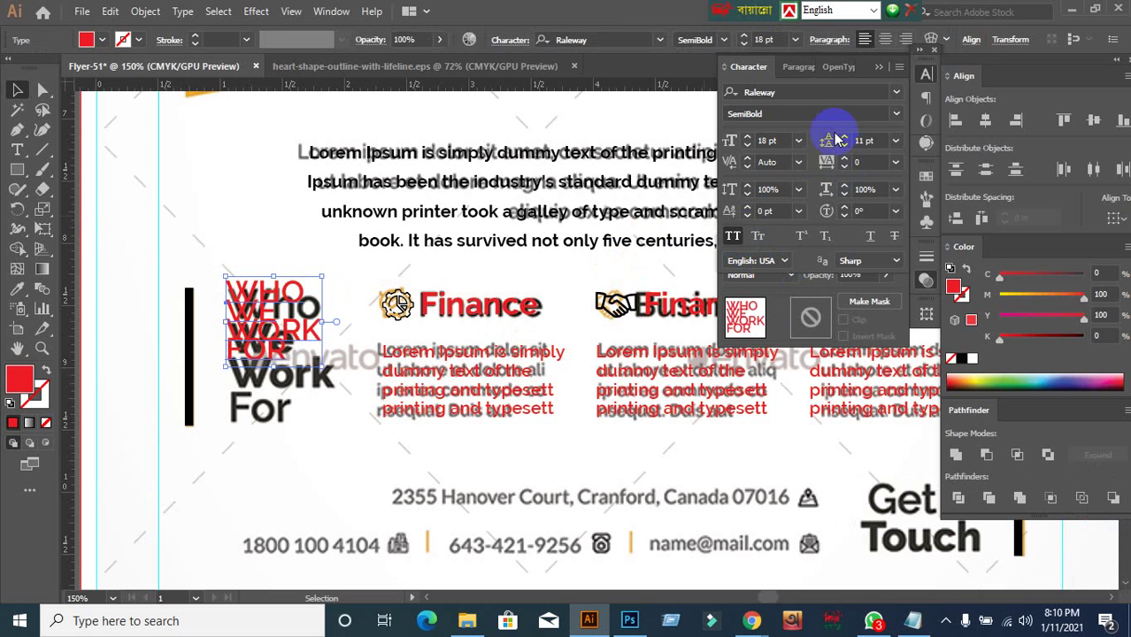
pyautogui.click(896, 116)
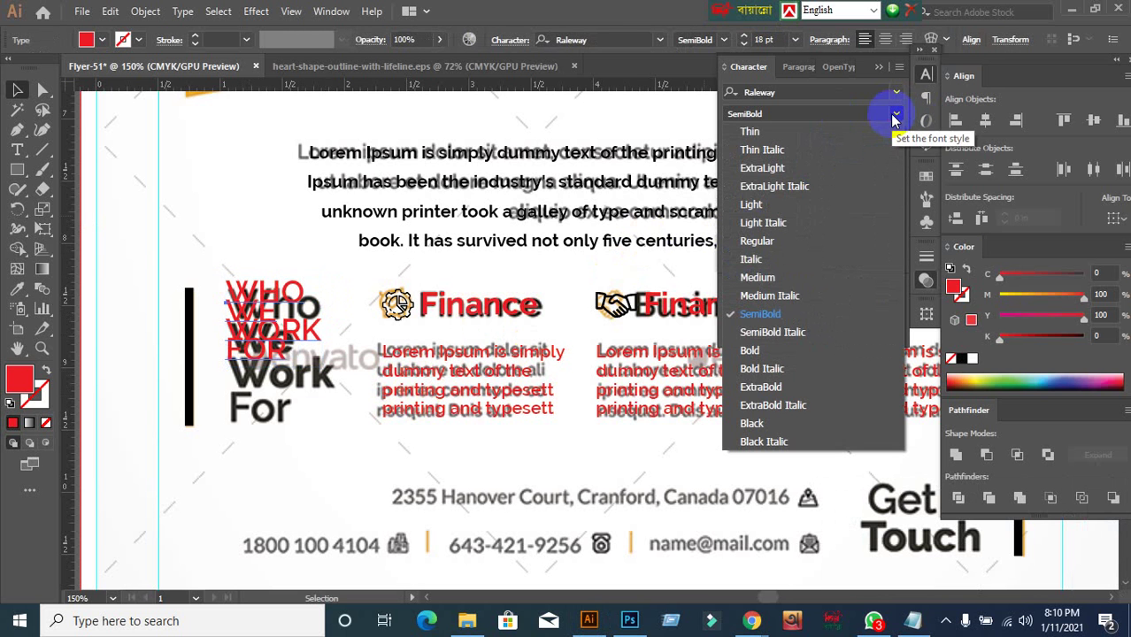
pyautogui.click(770, 347)
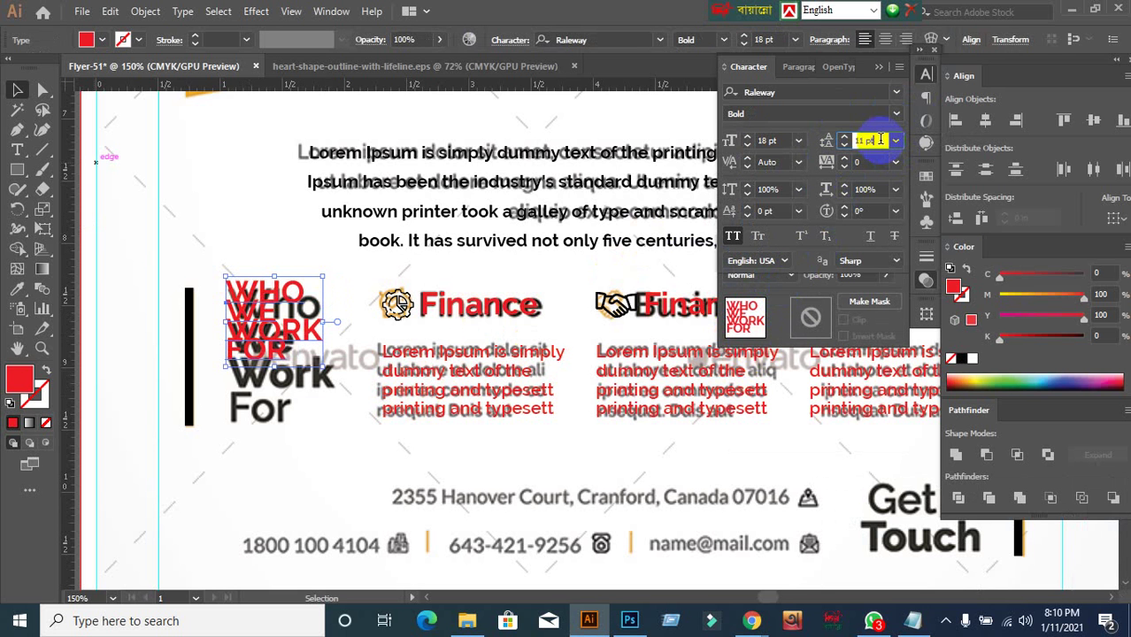
# - Settle the heading at 20 pt with 22 pt leading, nudging the block slightly lower
pyautogui.press('Up')
pyautogui.press('Up')
pyautogui.press('Up')
pyautogui.press('Up')
pyautogui.press('Up')
pyautogui.press('Up')
pyautogui.press('Up')
pyautogui.press('Up')
pyautogui.press('Up')
pyautogui.press('Up')
pyautogui.press('Up')
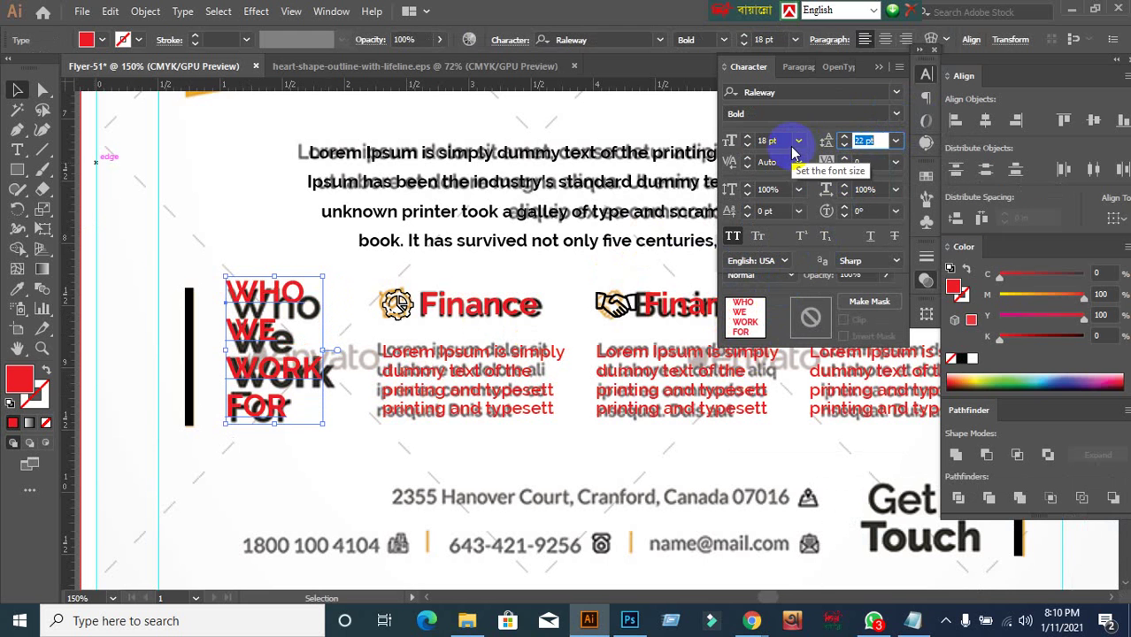
pyautogui.press('Up')
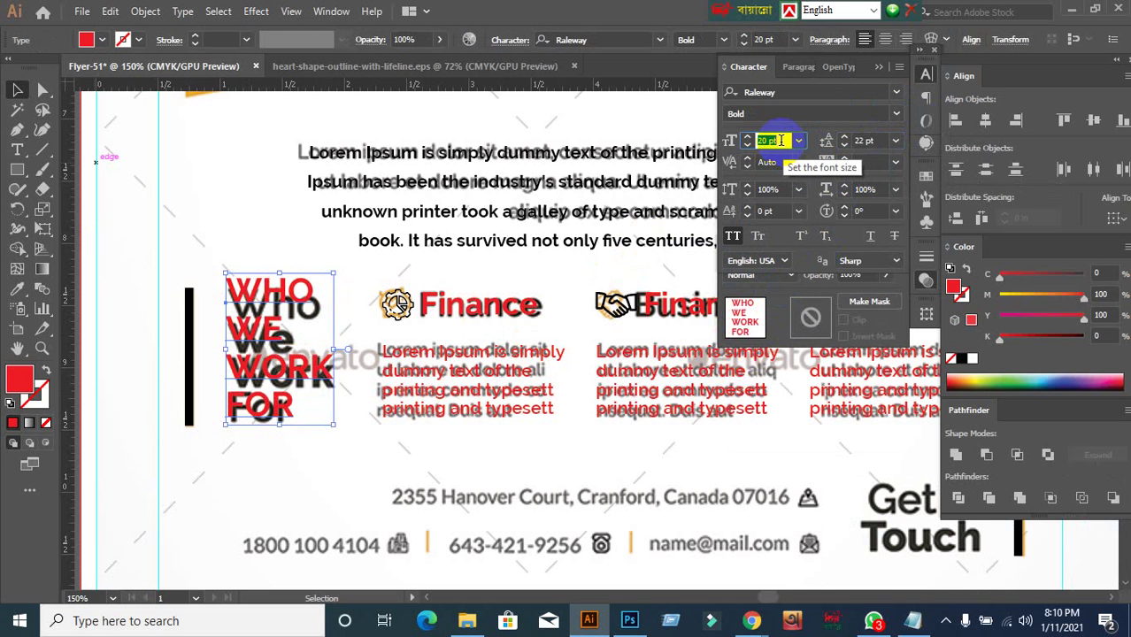
pyautogui.press('Up')
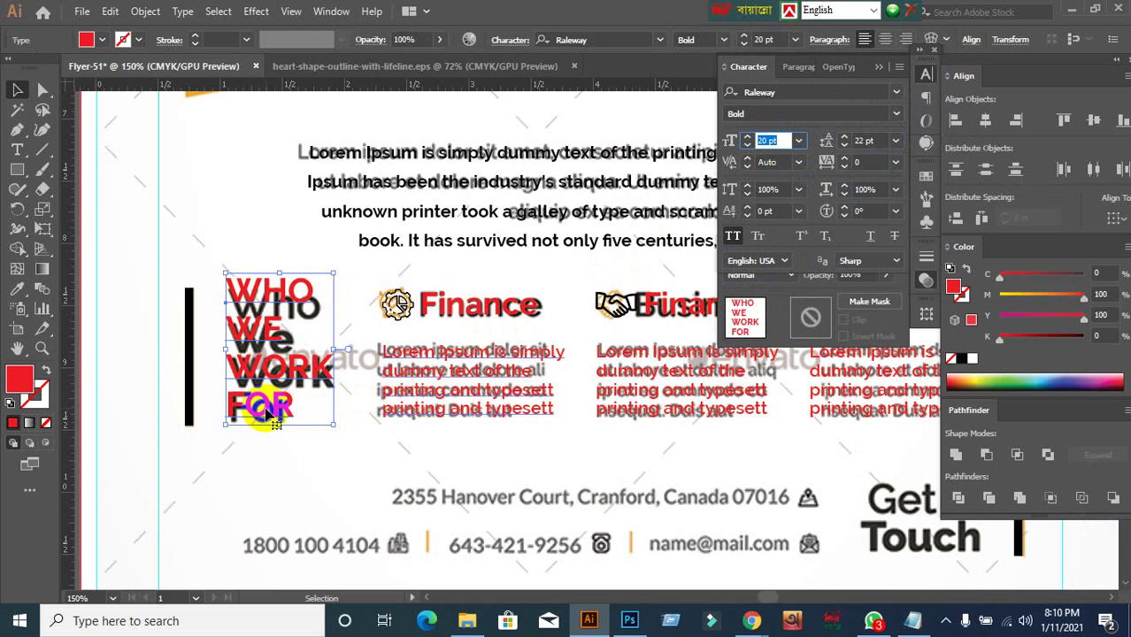
pyautogui.moveTo(250, 415); pyautogui.dragTo(292, 423)
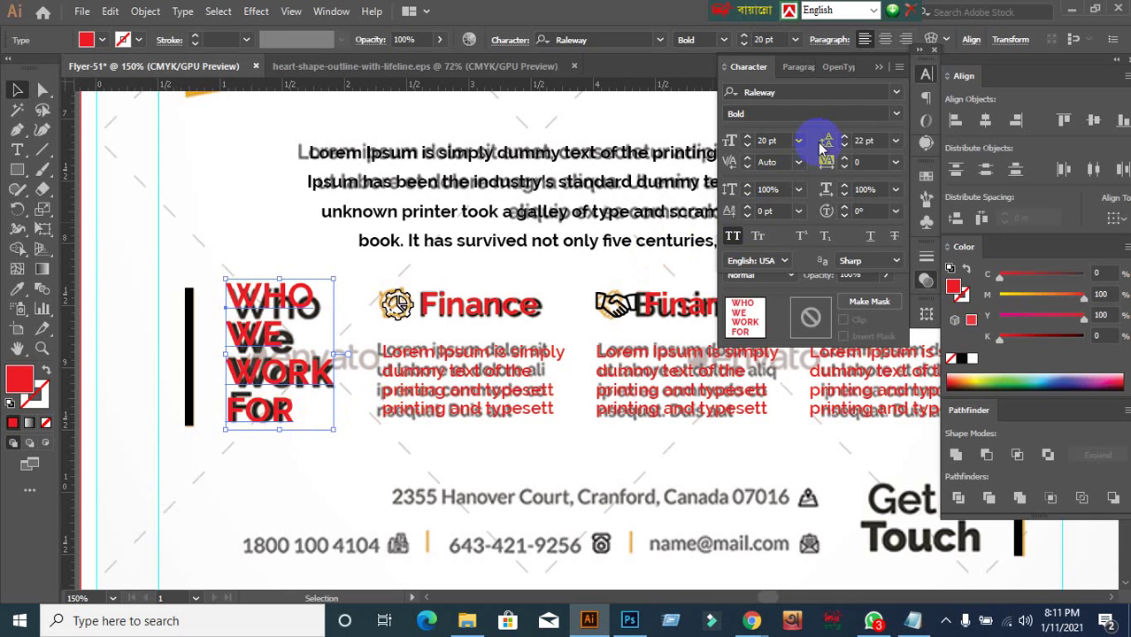
pyautogui.click(793, 143)
pyautogui.press('Up')
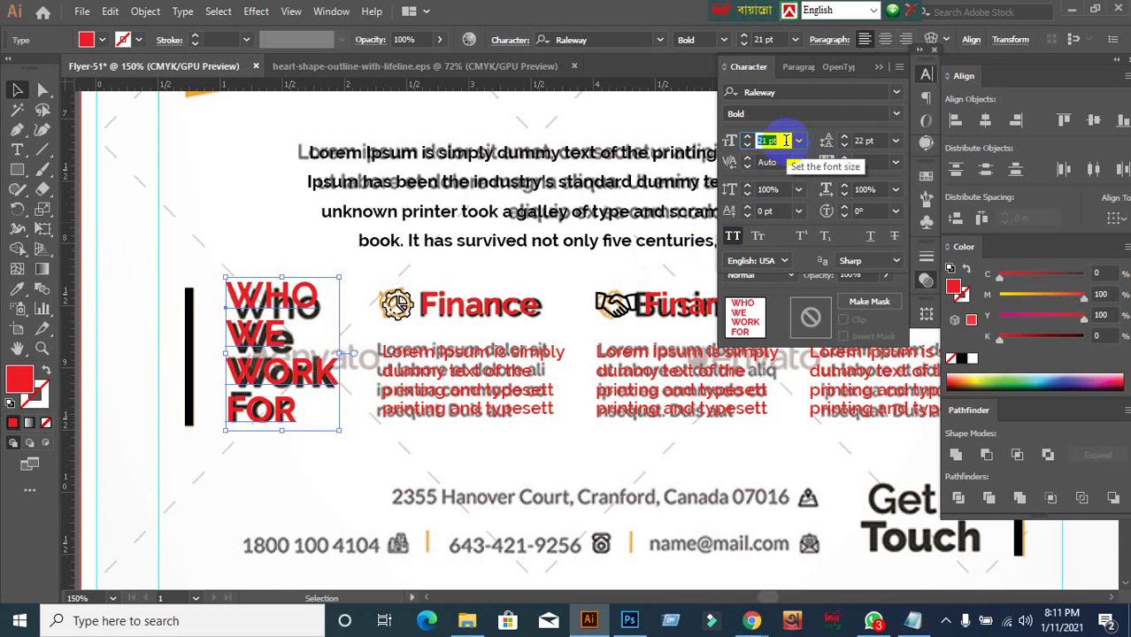
pyautogui.press('Up')
pyautogui.press('Up')
pyautogui.press('Up')
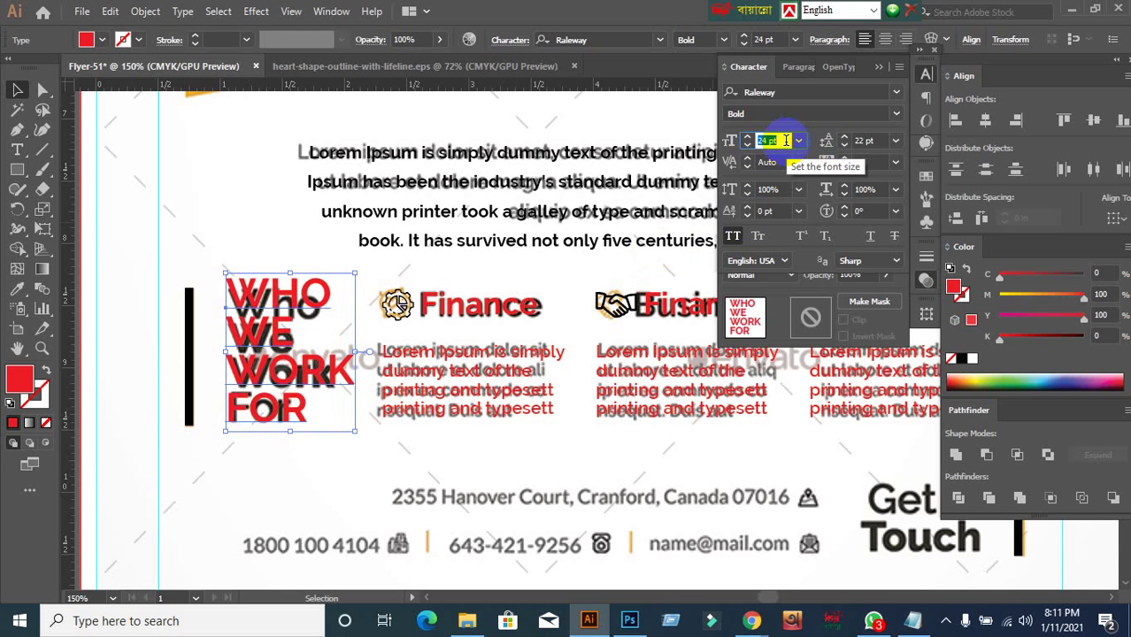
pyautogui.click(866, 141)
pyautogui.press('Up')
pyautogui.press('Up')
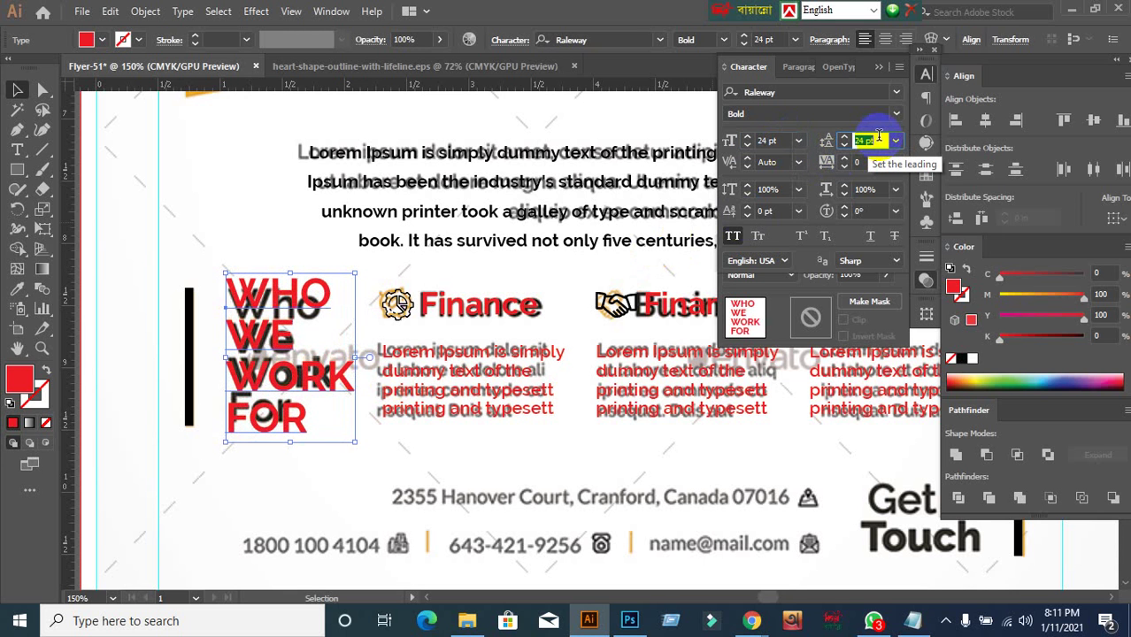
pyautogui.press('Up')
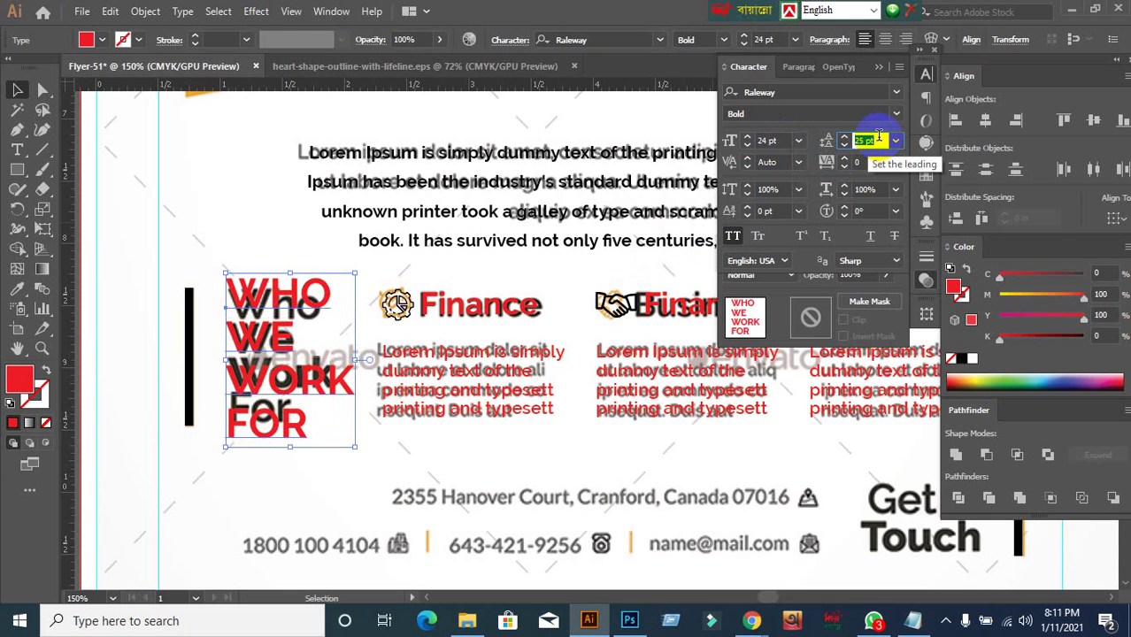
pyautogui.click(781, 140)
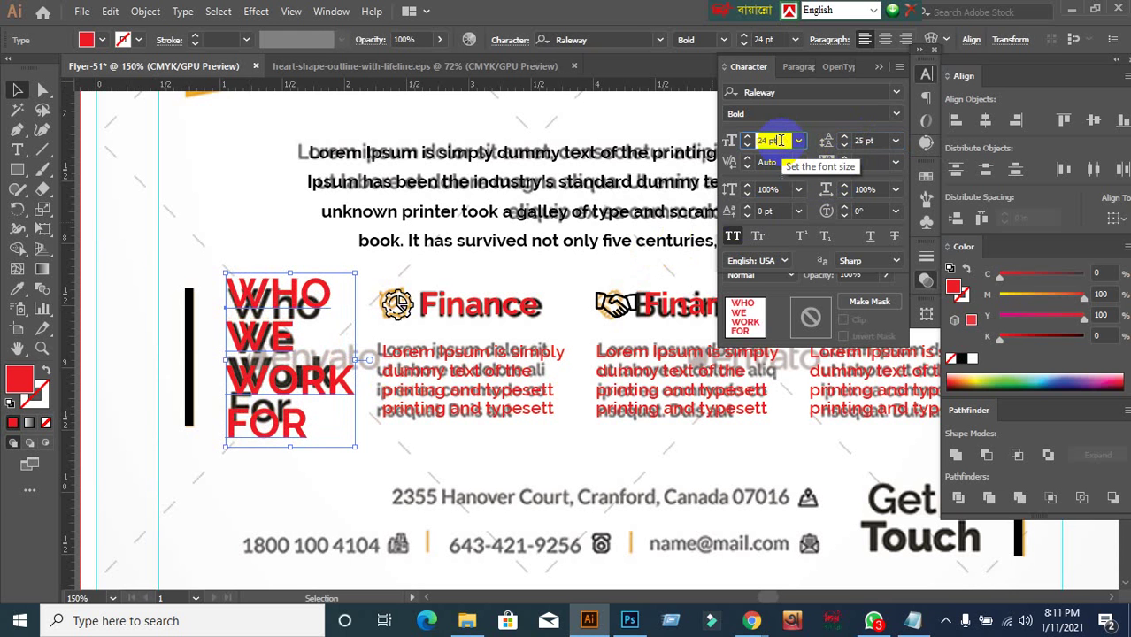
pyautogui.press('Down')
pyautogui.press('Down')
pyautogui.press('Down')
pyautogui.press('Down')
pyautogui.click(870, 139)
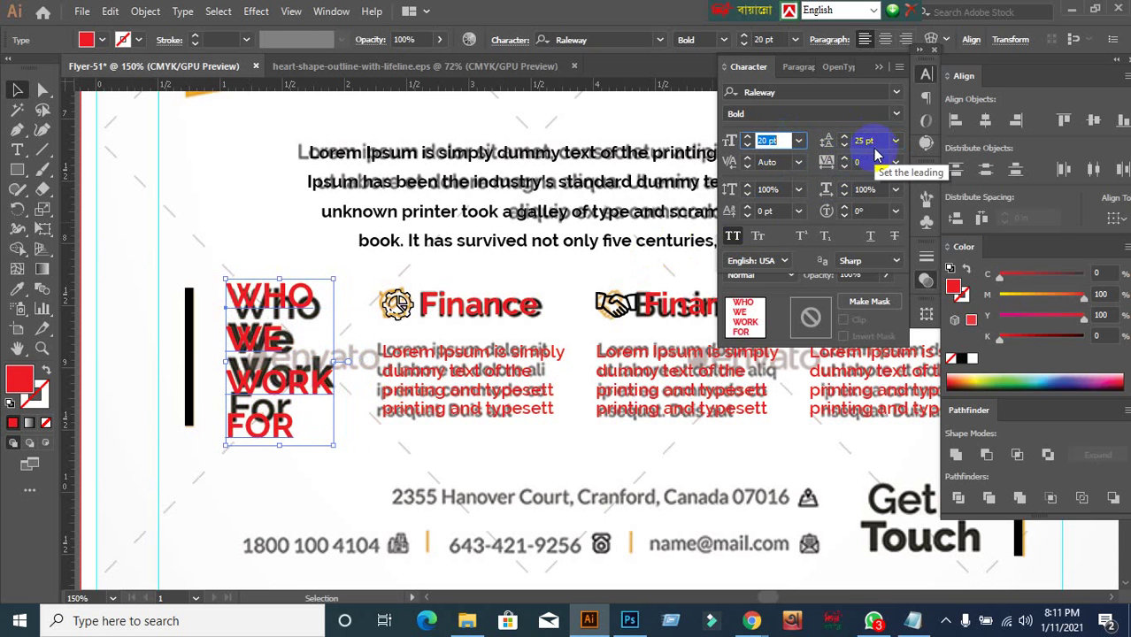
pyautogui.press('Down')
pyautogui.press('Down')
pyautogui.press('Down')
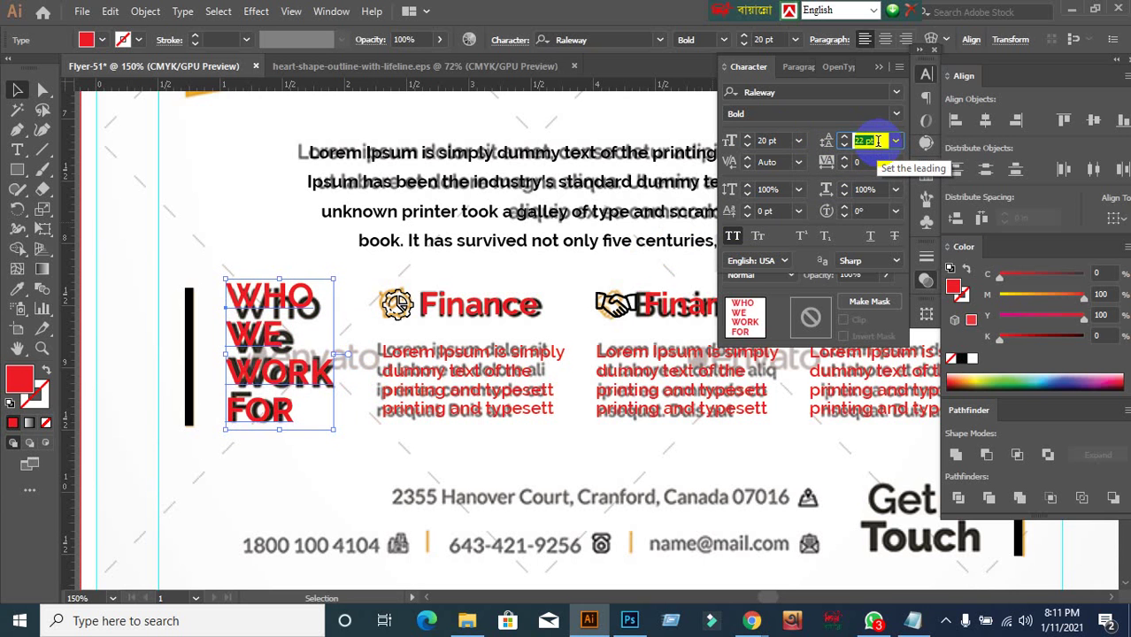
# - Add a new GET IN TOUCH text object below the original Get in Touch heading
pyautogui.click(377, 456)
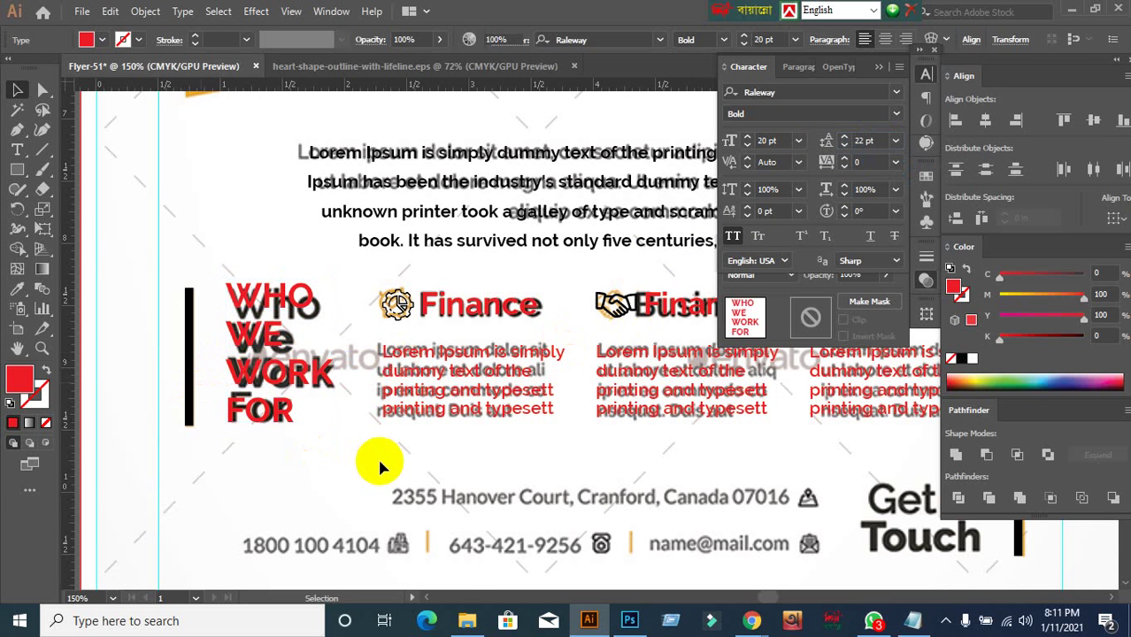
pyautogui.scroll(-2, 378, 456)
pyautogui.scroll(-1, 377, 456)
pyautogui.scroll(-3, 377, 456)
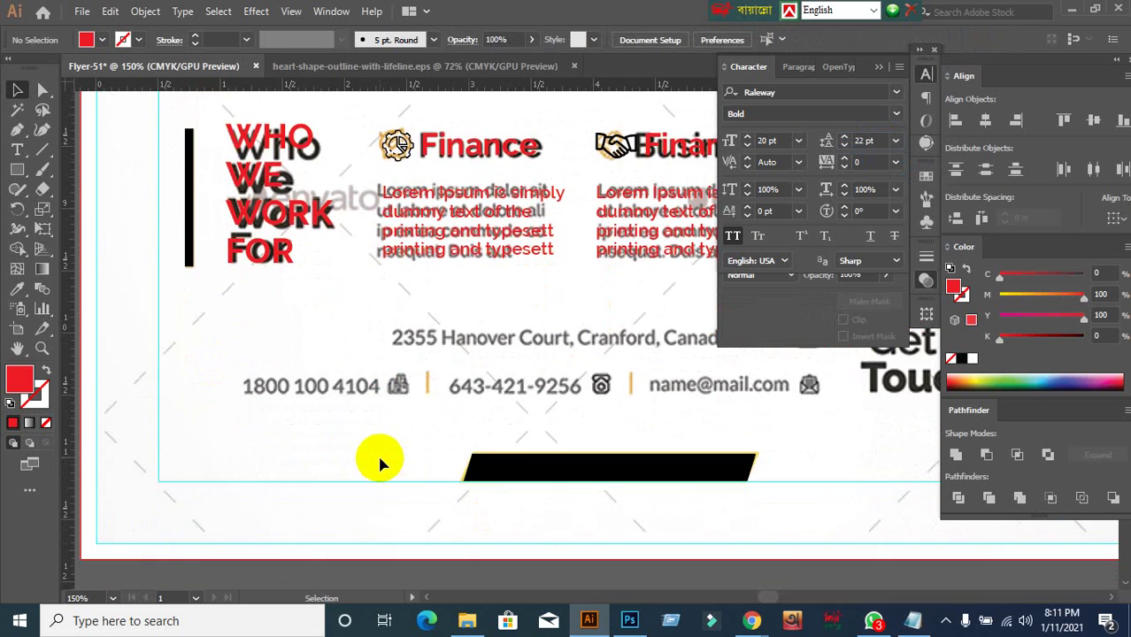
pyautogui.keyDown('alt'); pyautogui.scroll(-1, 379, 462); pyautogui.keyUp('alt')
pyautogui.moveTo(686, 487); pyautogui.dragTo(466, 471)
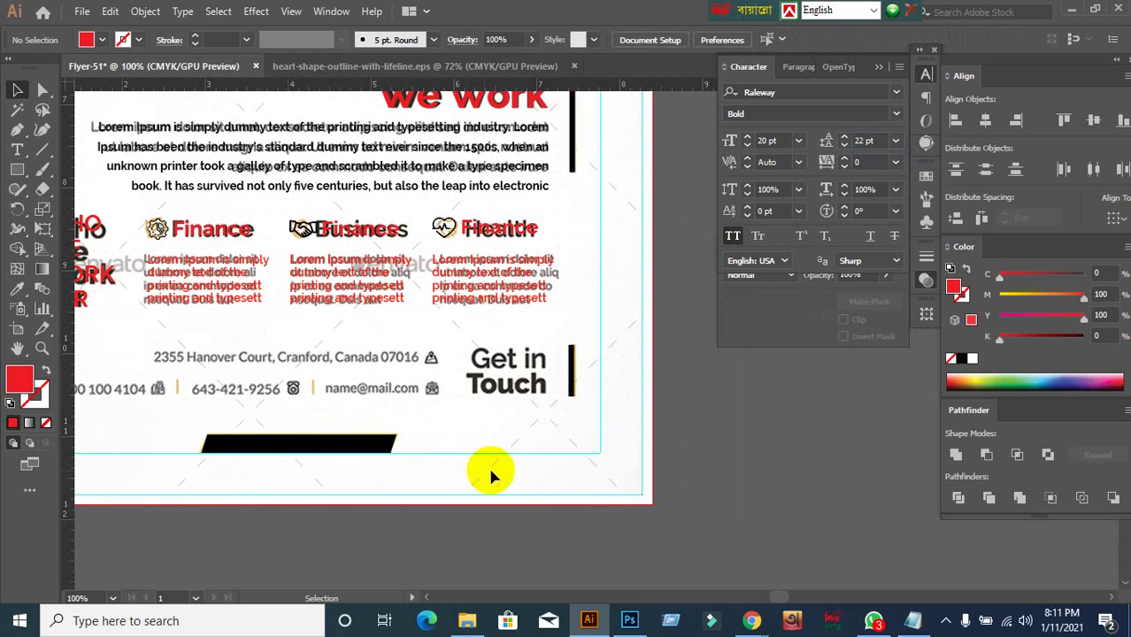
pyautogui.click(19, 150)
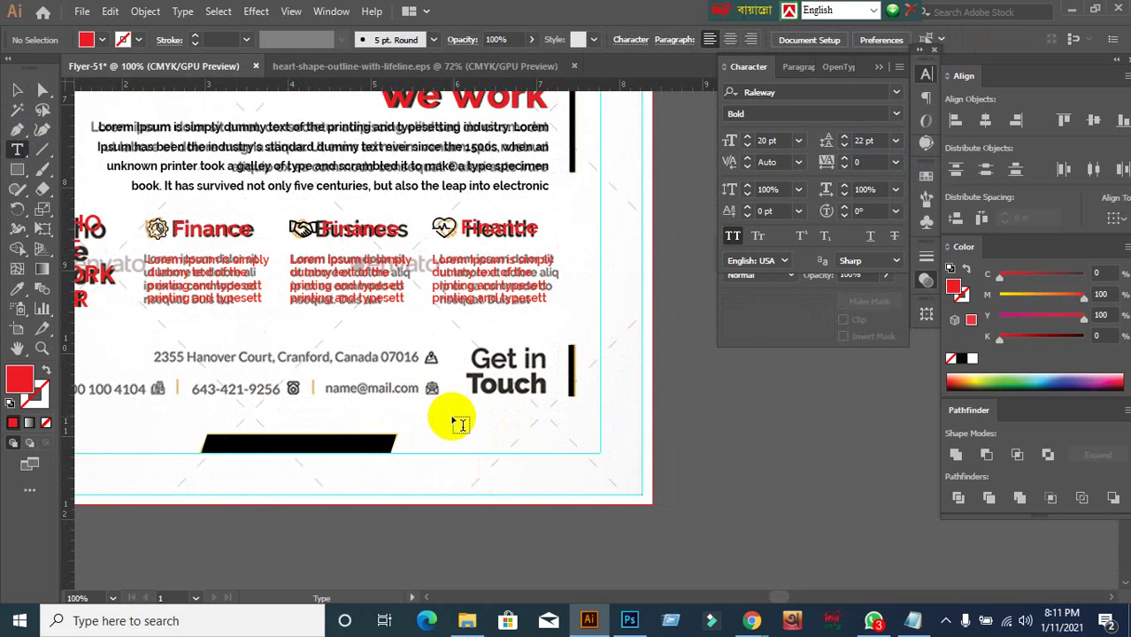
pyautogui.click(509, 432)
pyautogui.write('GET IN')
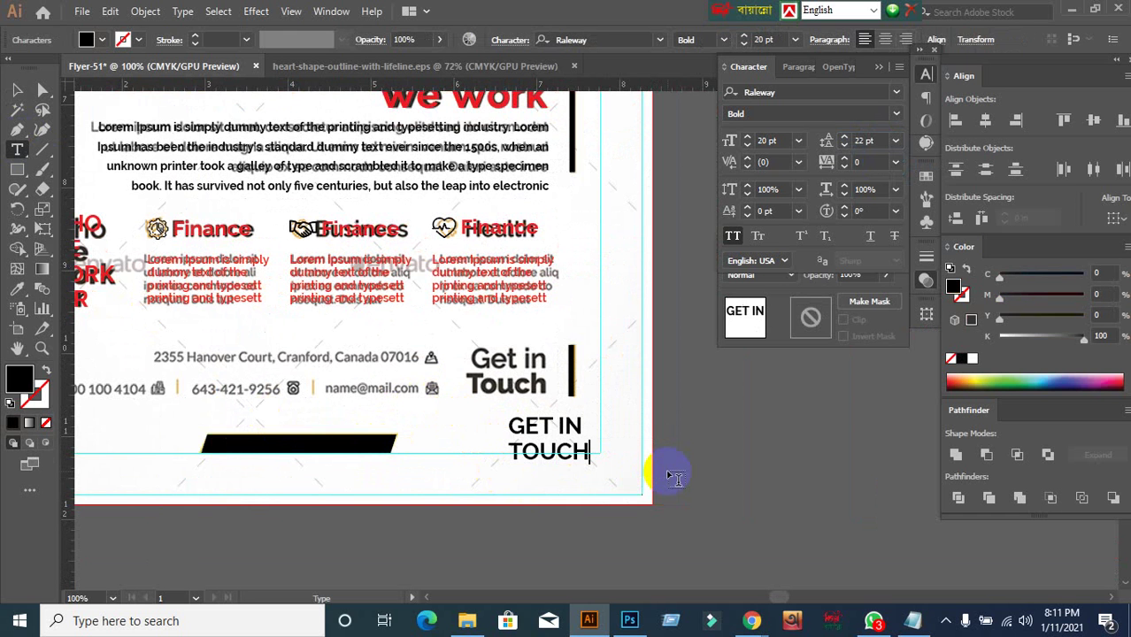
pyautogui.press('Escape')
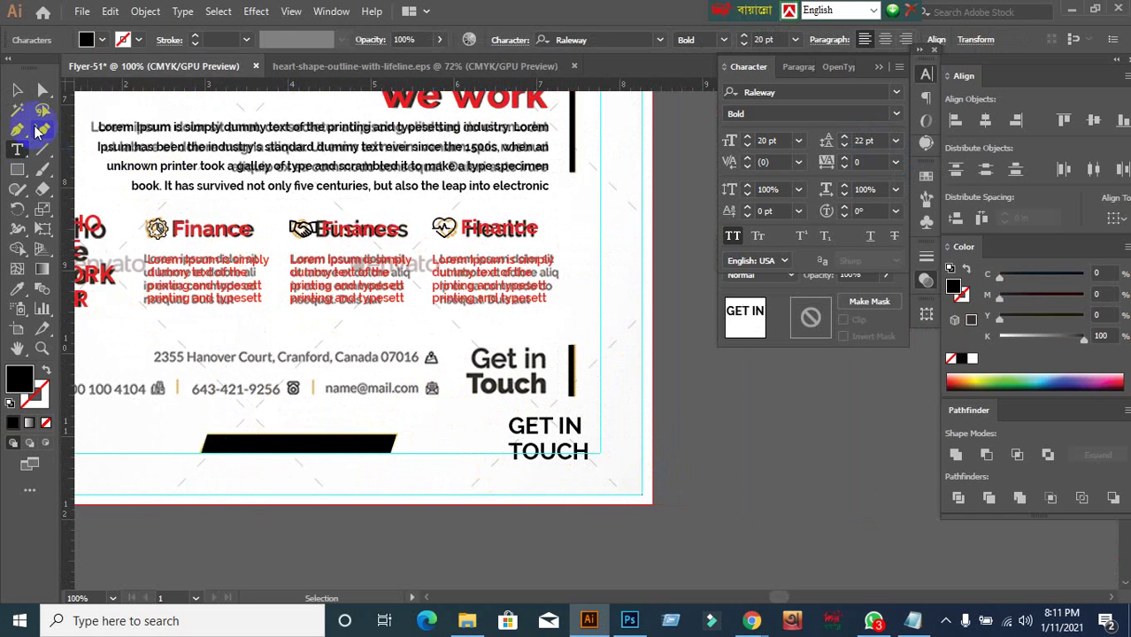
# - Right-align the GET IN TOUCH text and move it onto the original heading
pyautogui.click(17, 89)
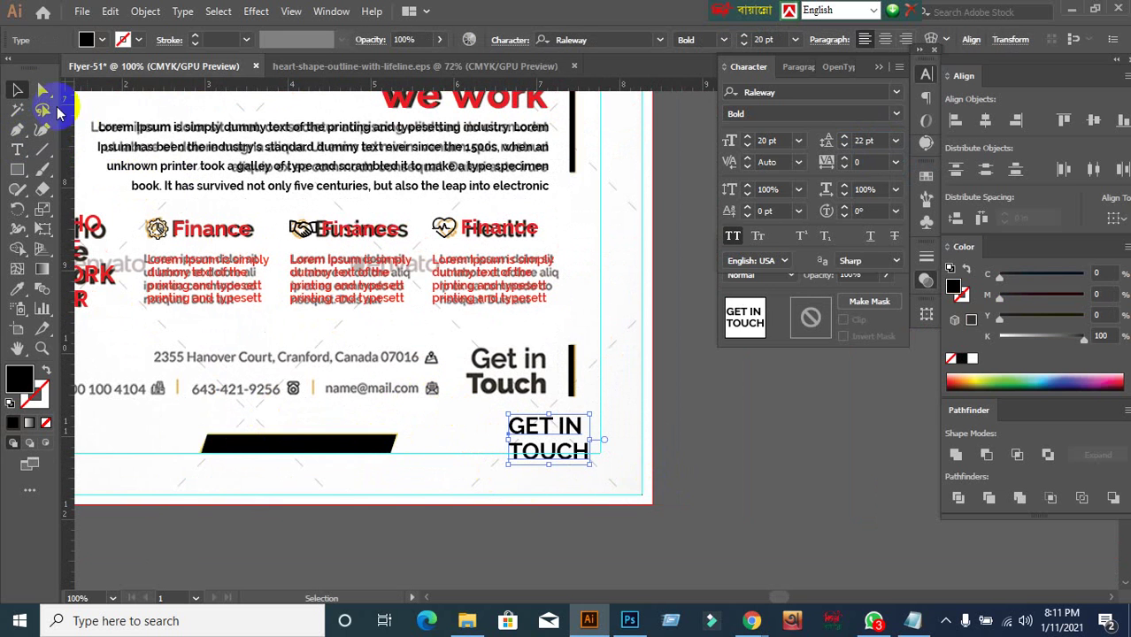
pyautogui.click(791, 73)
pyautogui.click(786, 94)
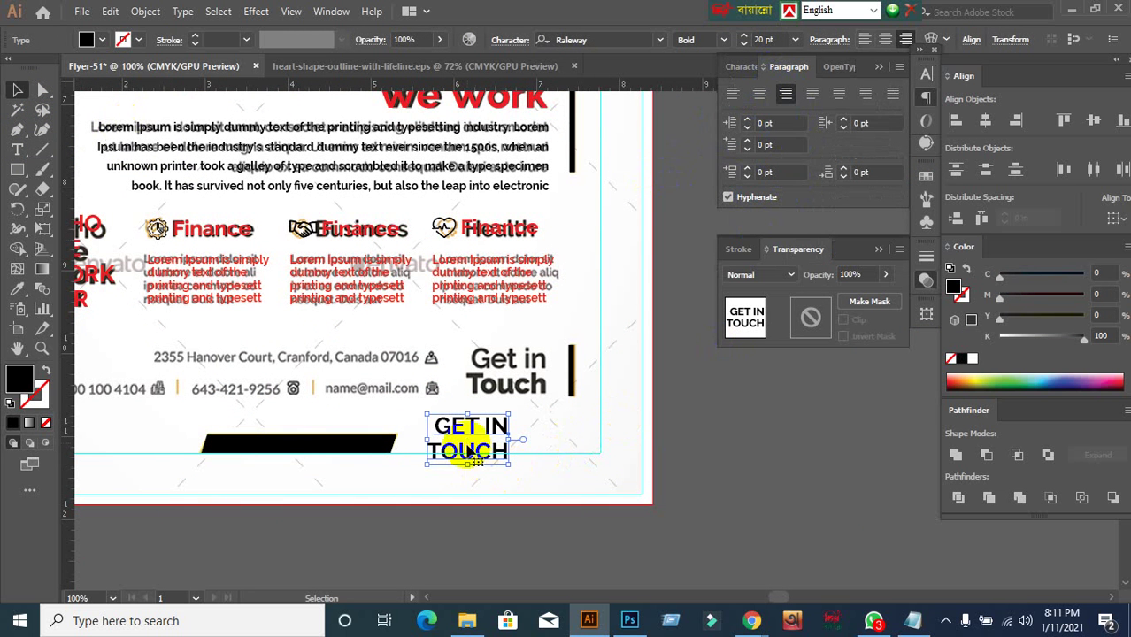
pyautogui.moveTo(468, 438); pyautogui.dragTo(507, 368)
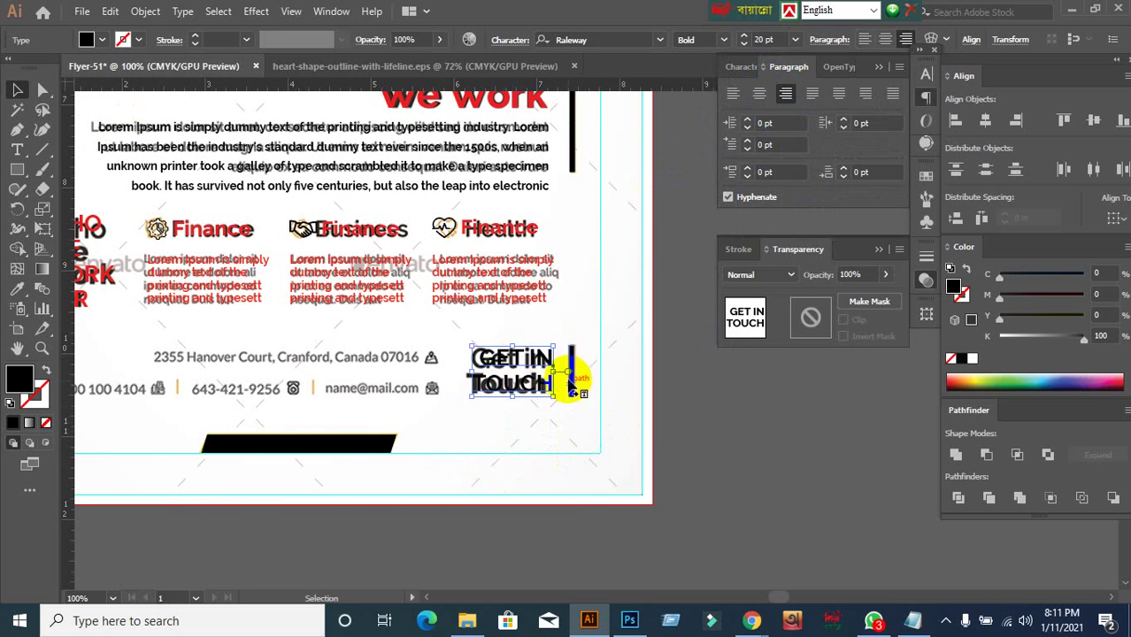
pyautogui.scroll(2, 546, 375)
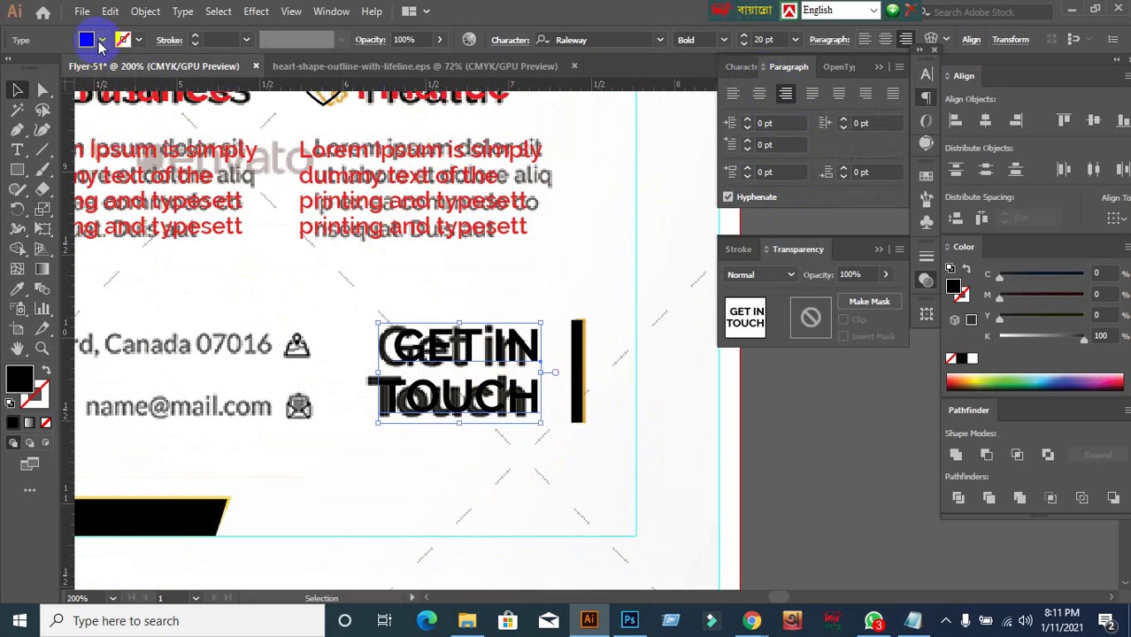
# - Fill GET IN TOUCH with red and reposition it over the old heading
pyautogui.click(101, 41)
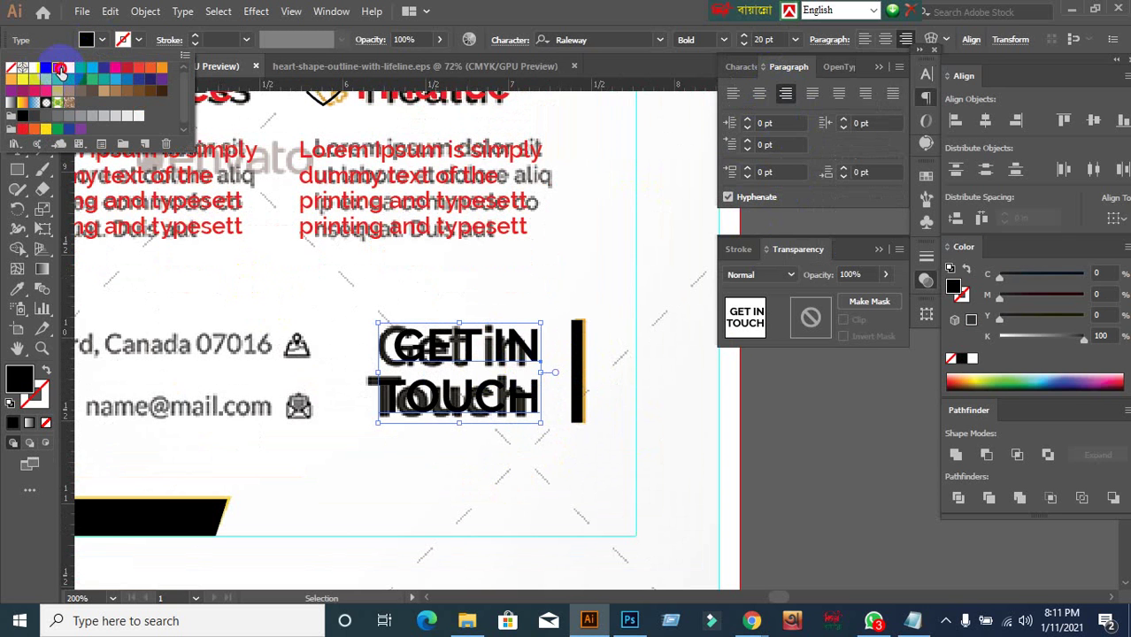
pyautogui.click(59, 71)
pyautogui.click(541, 470)
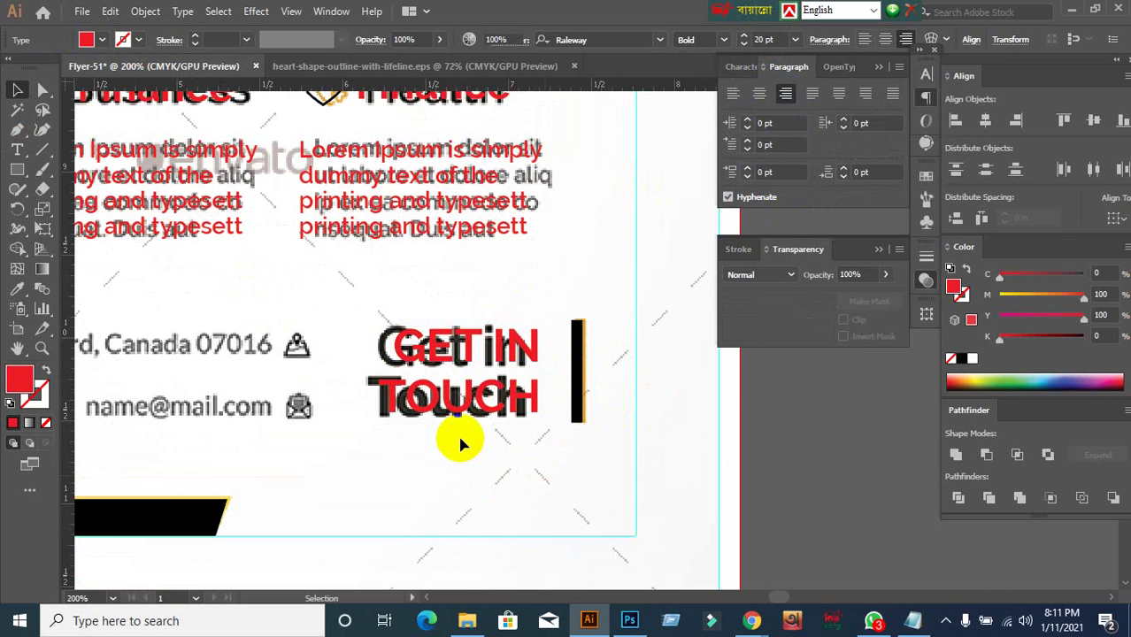
pyautogui.scroll(2, 458, 433)
pyautogui.moveTo(531, 272); pyautogui.dragTo(513, 279)
pyautogui.click(391, 442)
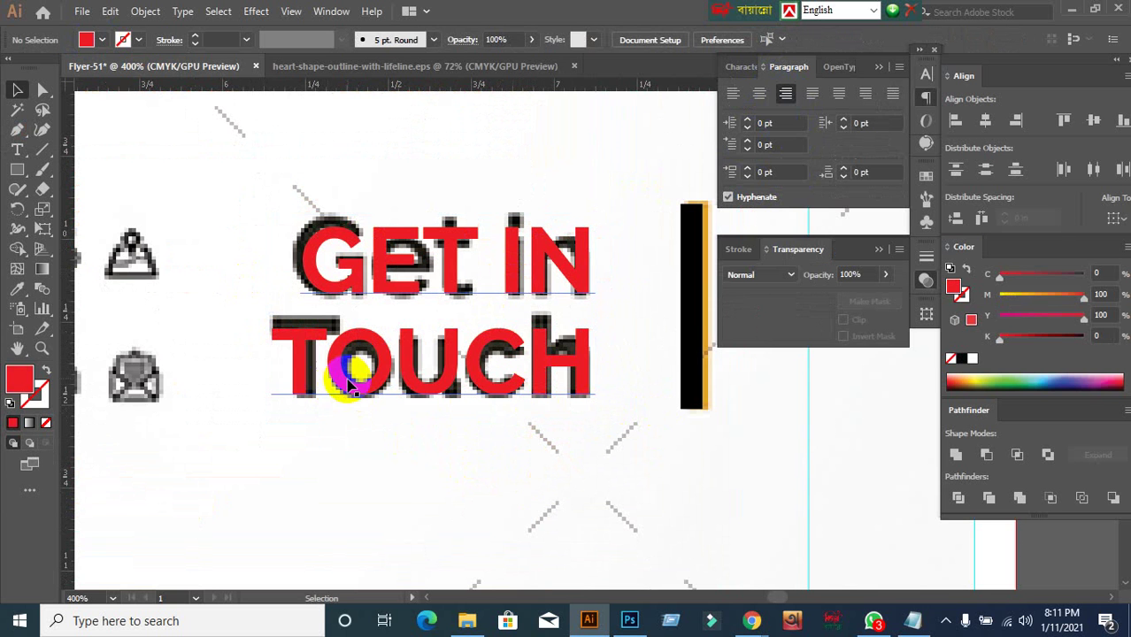
# - Set the word TOUCH in Raleway ExtraBold
pyautogui.click(301, 370)
pyautogui.doubleClick(292, 363)
pyautogui.moveTo(270, 354); pyautogui.dragTo(620, 356)
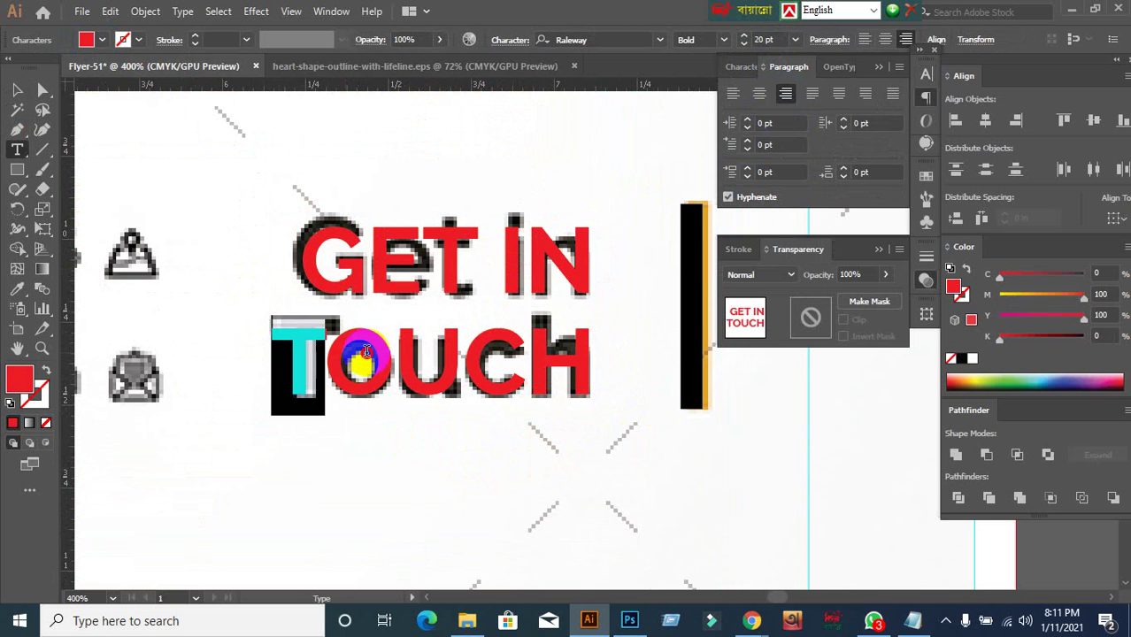
pyautogui.click(744, 67)
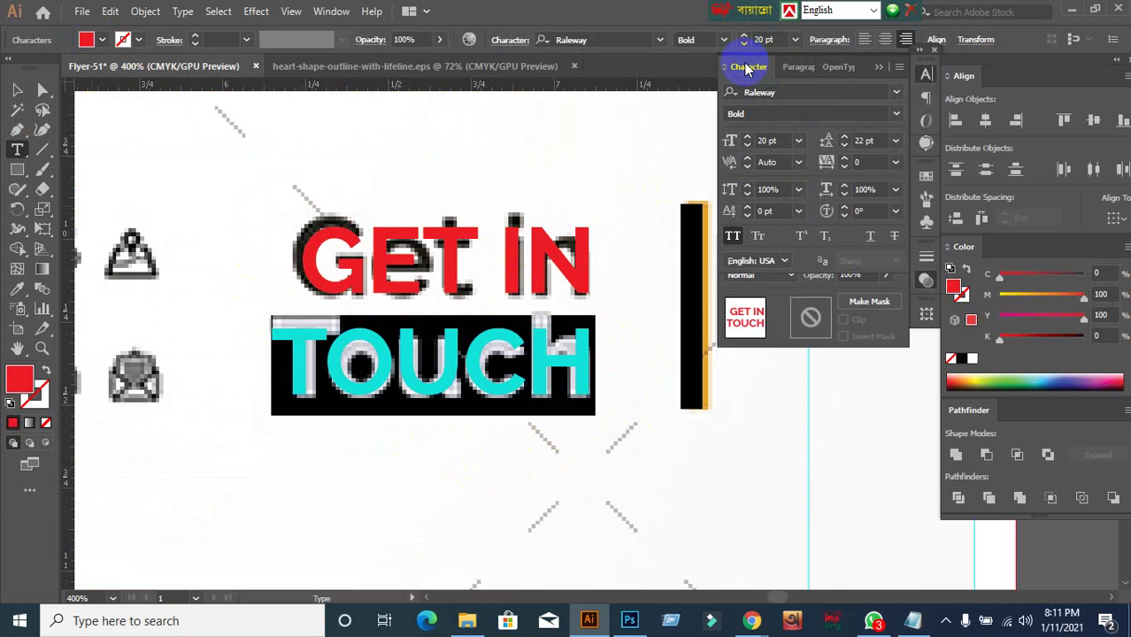
pyautogui.click(897, 114)
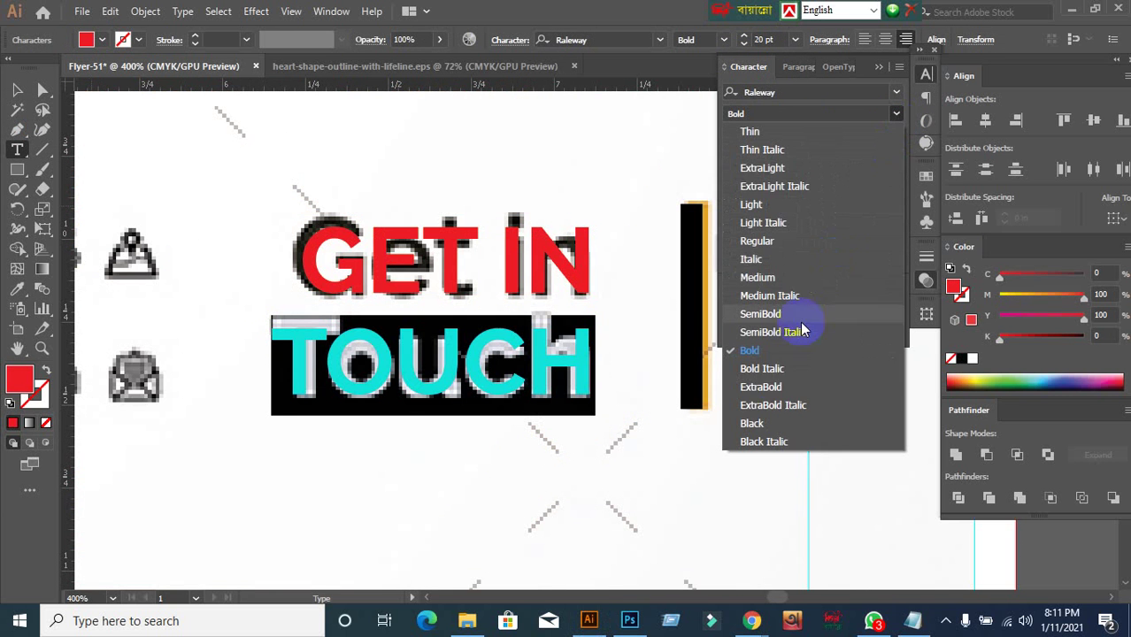
pyautogui.click(773, 392)
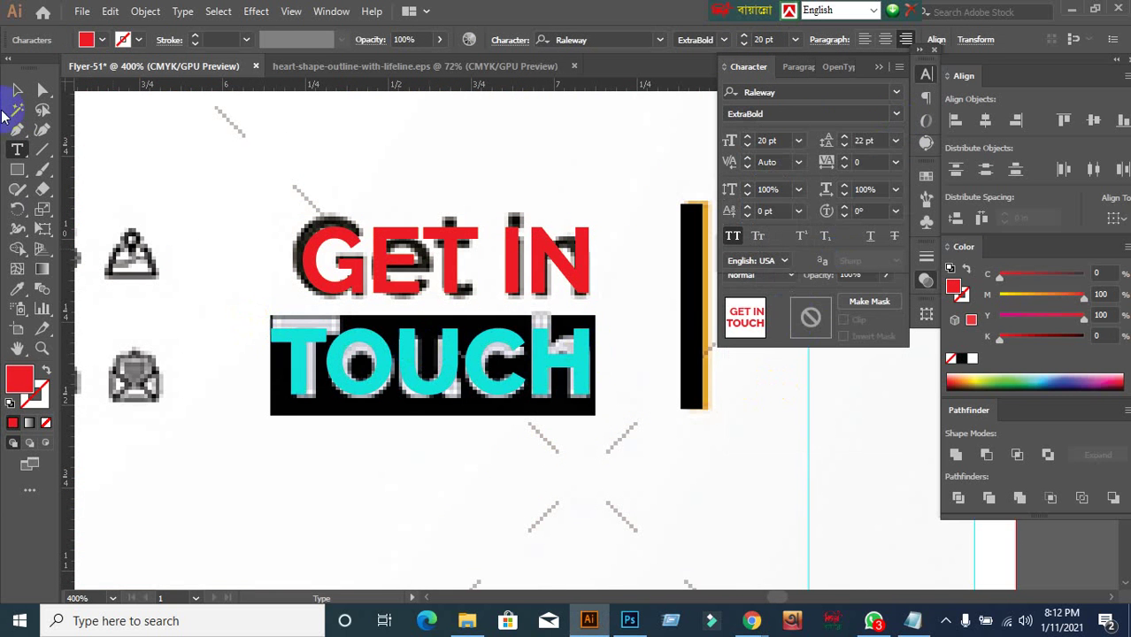
# - Nudge GET IN TOUCH slightly down and right, then pan across the flyer
pyautogui.click(17, 90)
pyautogui.moveTo(366, 374)
pyautogui.mouseDown()
pyautogui.moveTo(458, 434)
pyautogui.moveTo(386, 372)
pyautogui.mouseUp()
pyautogui.scroll(-3, 386, 456)
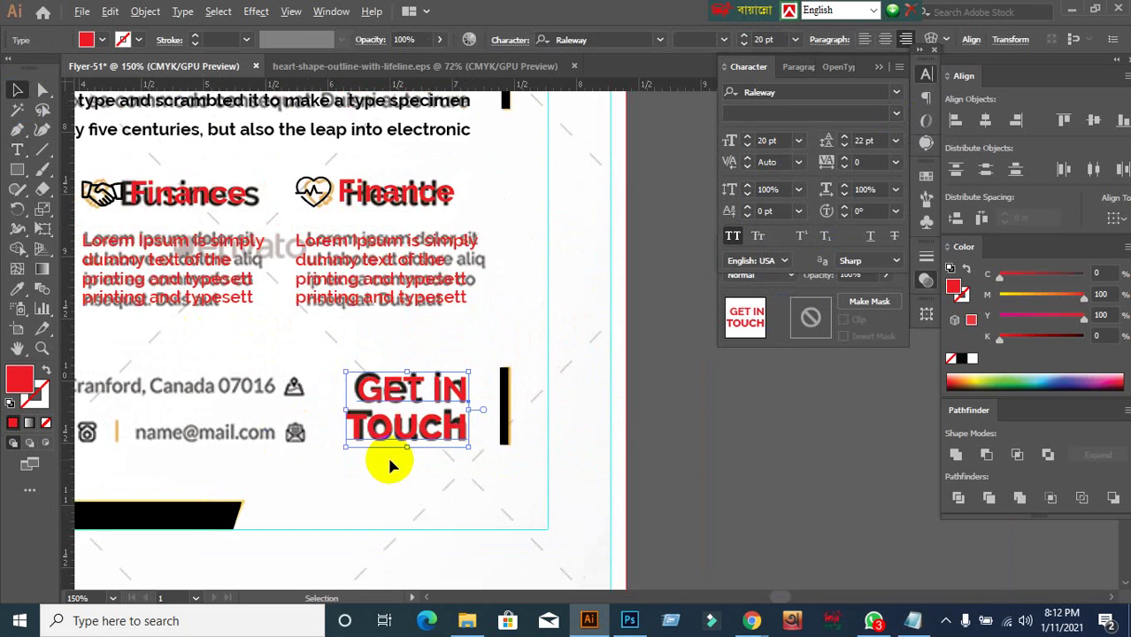
pyautogui.scroll(-2, 374, 455)
pyautogui.moveTo(374, 455)
pyautogui.mouseDown()
pyautogui.moveTo(631, 396)
pyautogui.moveTo(619, 380)
pyautogui.mouseUp()
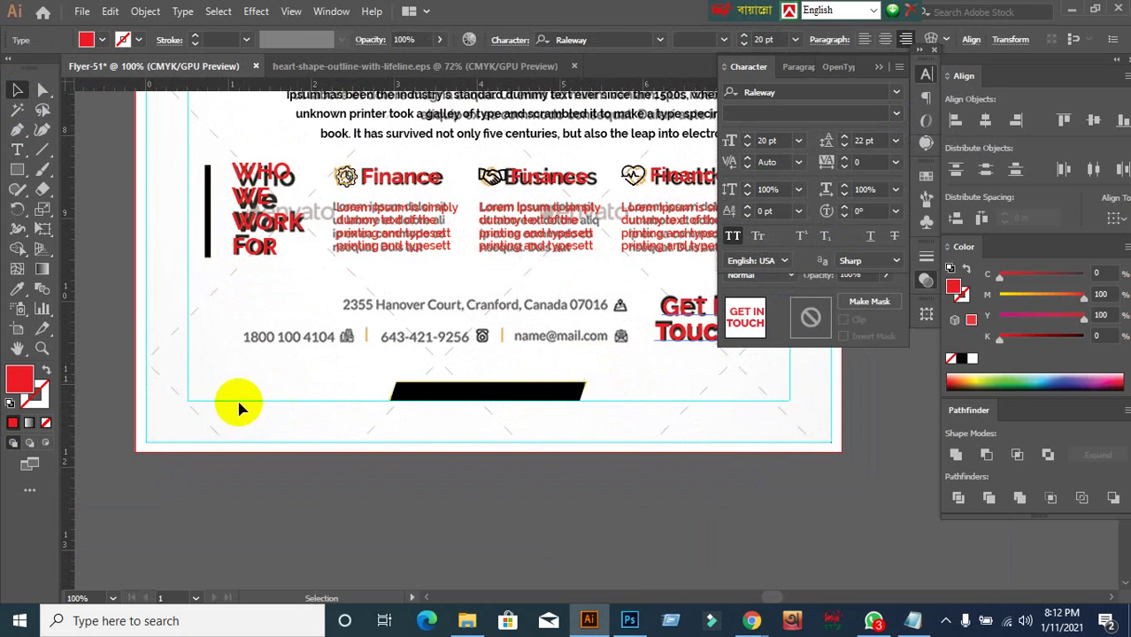
# - Type USER in a new text object below the contact lines
pyautogui.scroll(1, 366, 367)
pyautogui.scroll(1, 354, 345)
pyautogui.scroll(1, 350, 332)
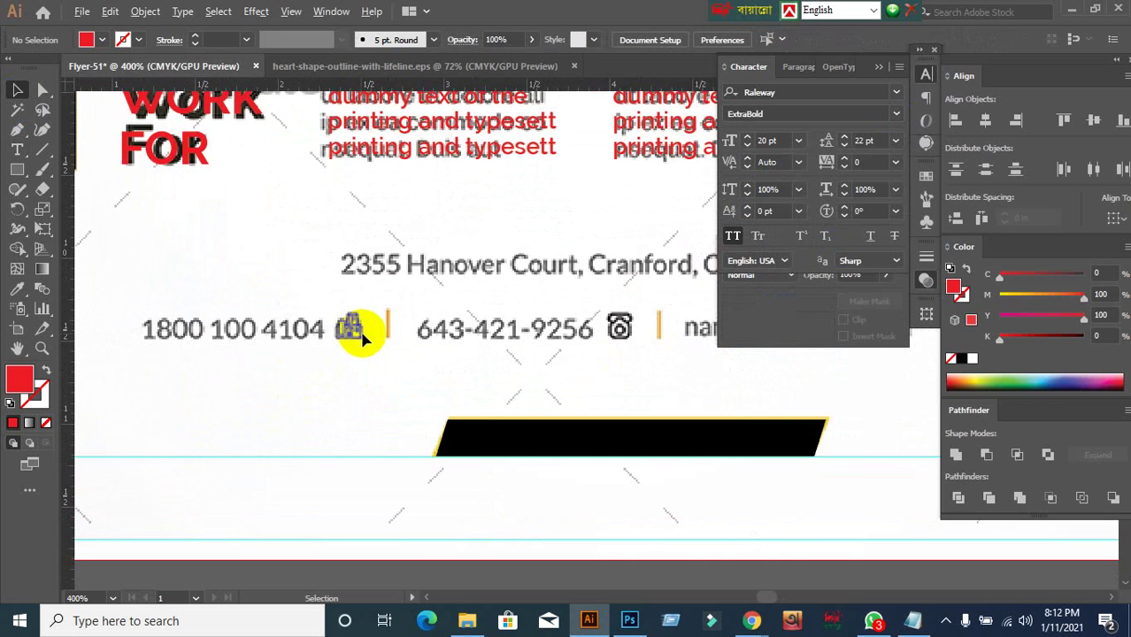
pyautogui.moveTo(611, 371); pyautogui.dragTo(303, 341)
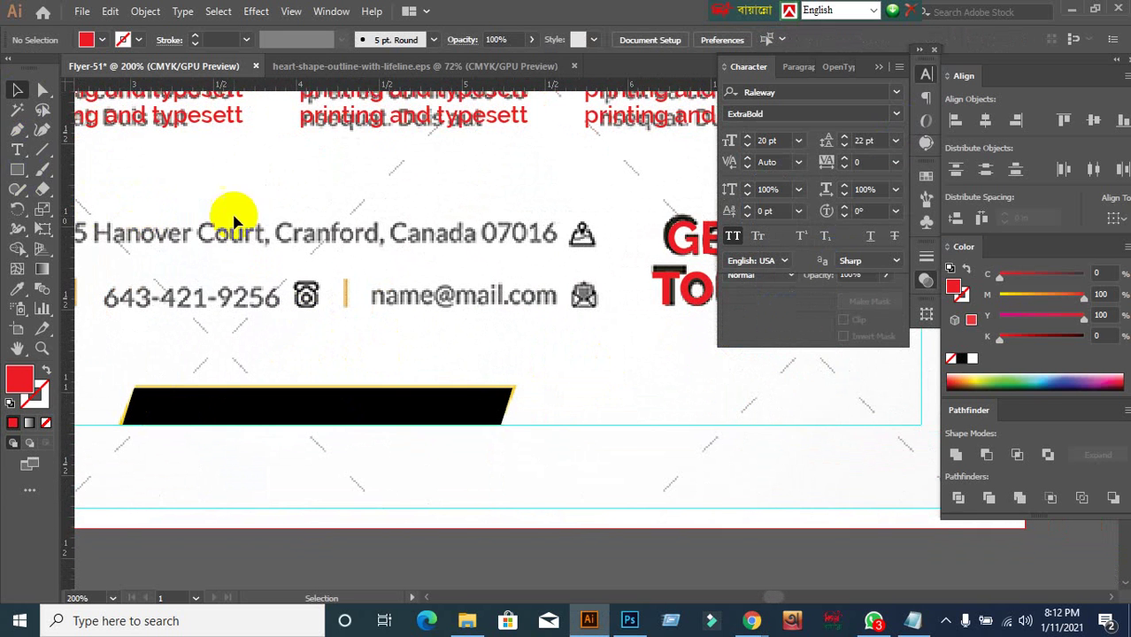
pyautogui.click(19, 154)
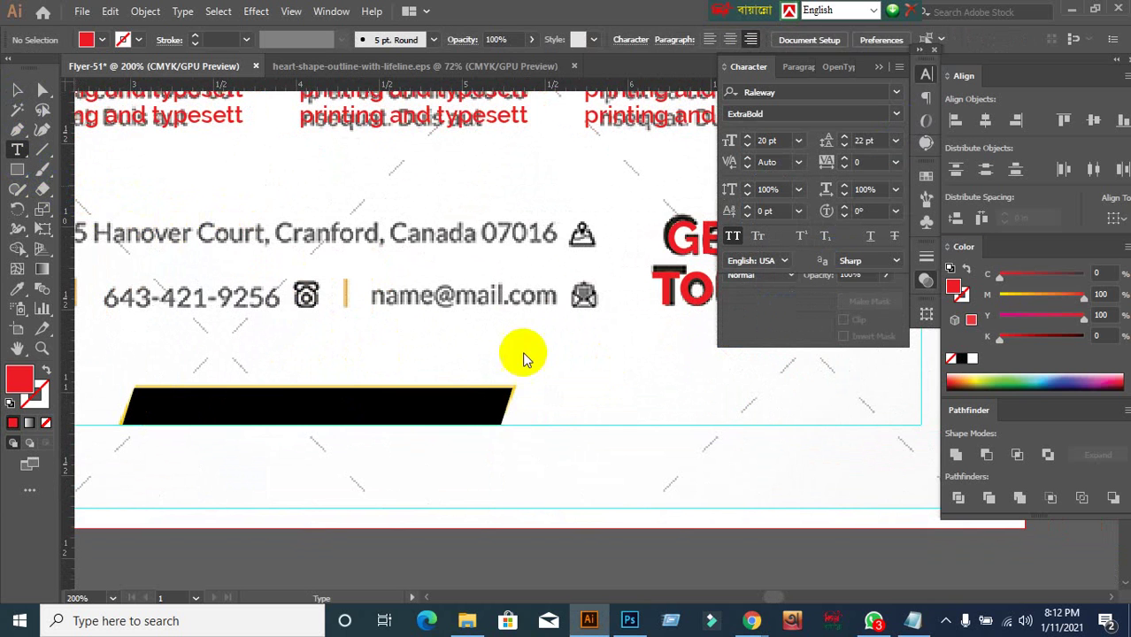
pyautogui.click(574, 379)
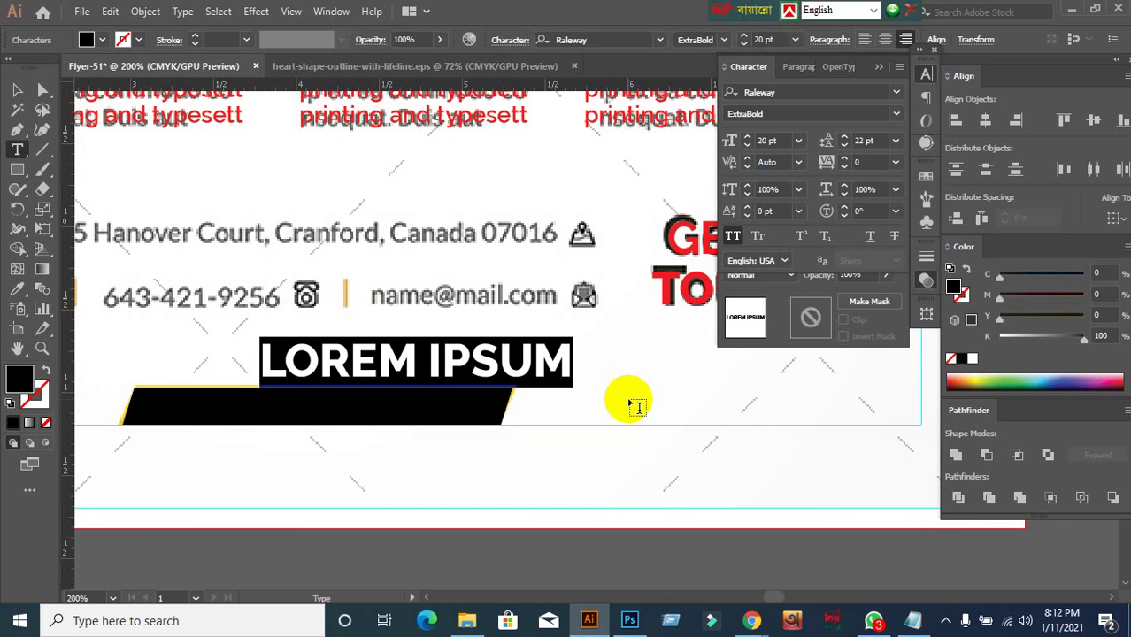
pyautogui.write('US')
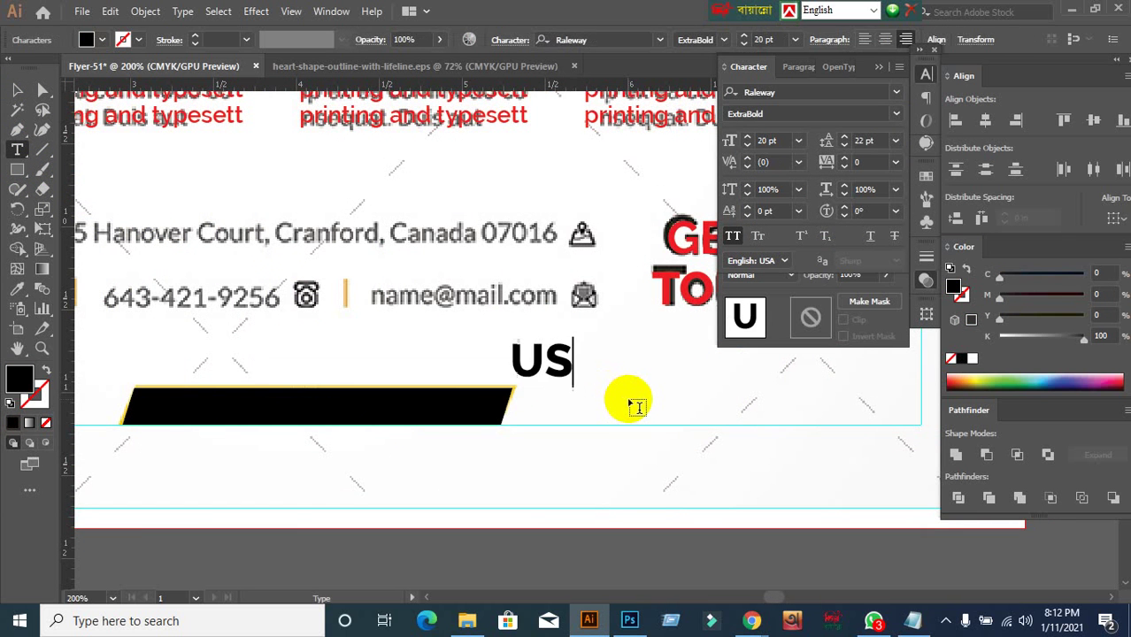
pyautogui.write('ER')
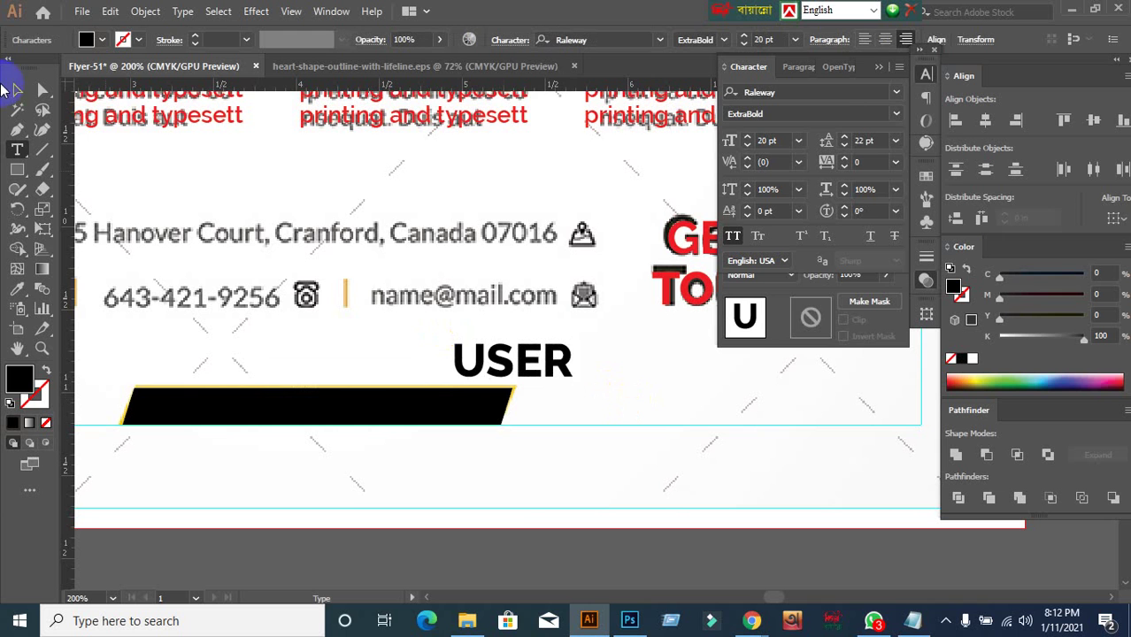
pyautogui.click(15, 89)
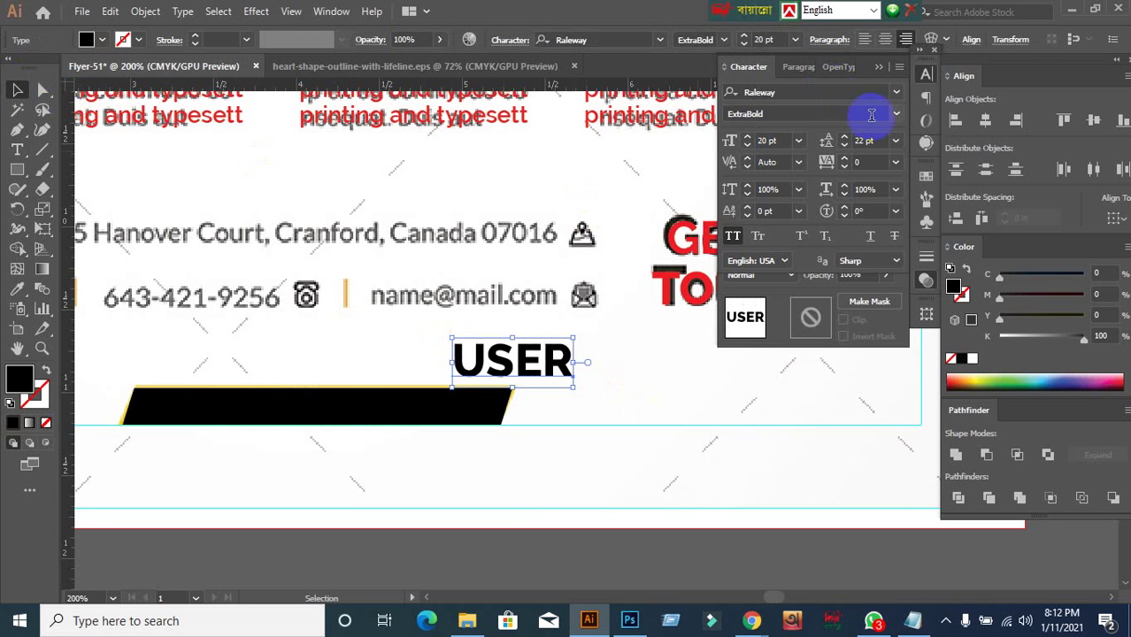
# - Set the USER text to Font Awesome 5 Free Solid, turning it into a person icon
pyautogui.click(814, 93)
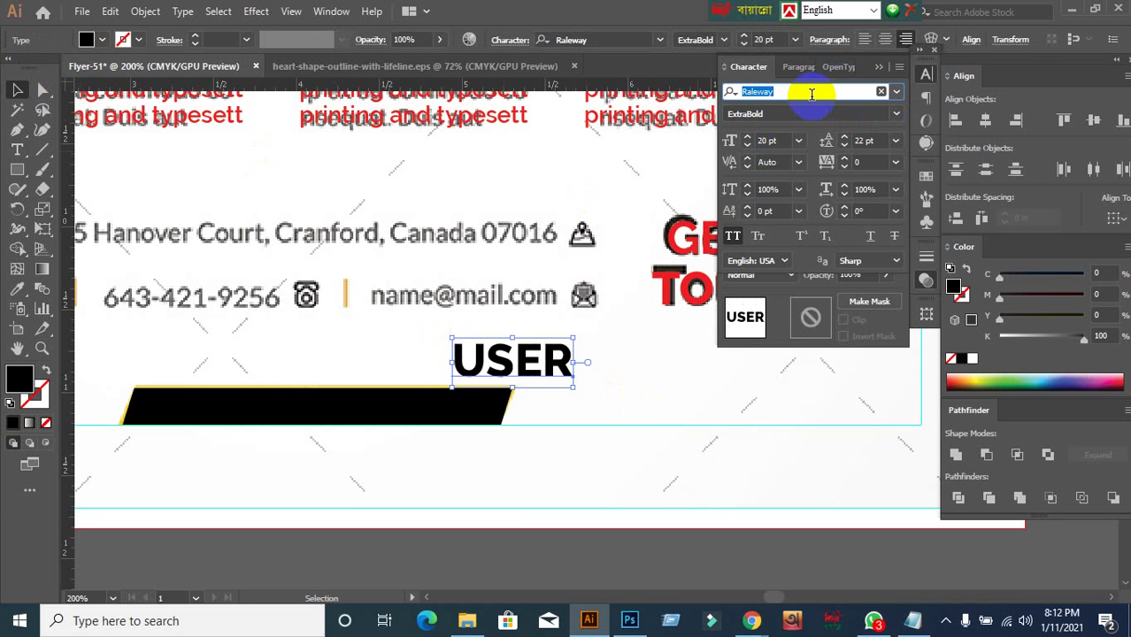
pyautogui.write('ont')
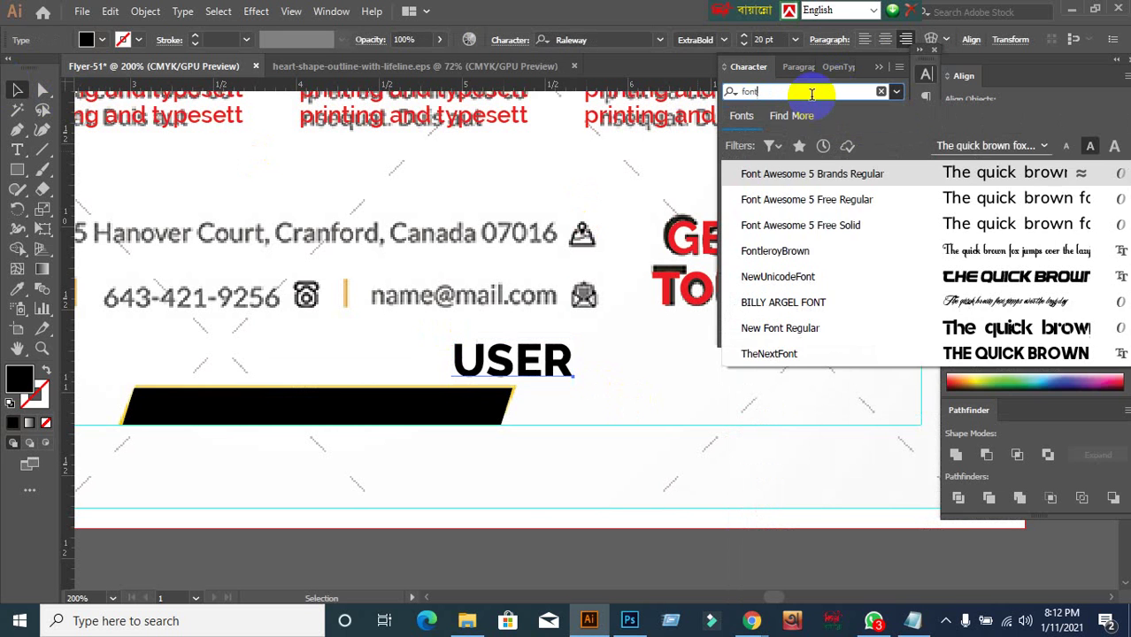
pyautogui.click(801, 225)
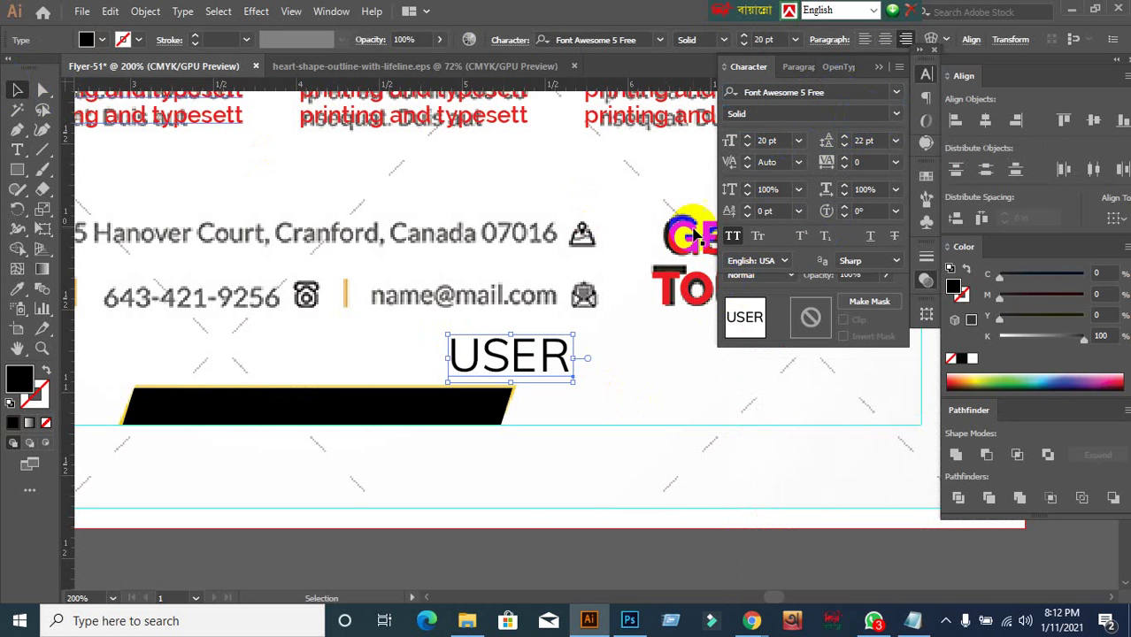
pyautogui.hotkey('ctrl', 'z')
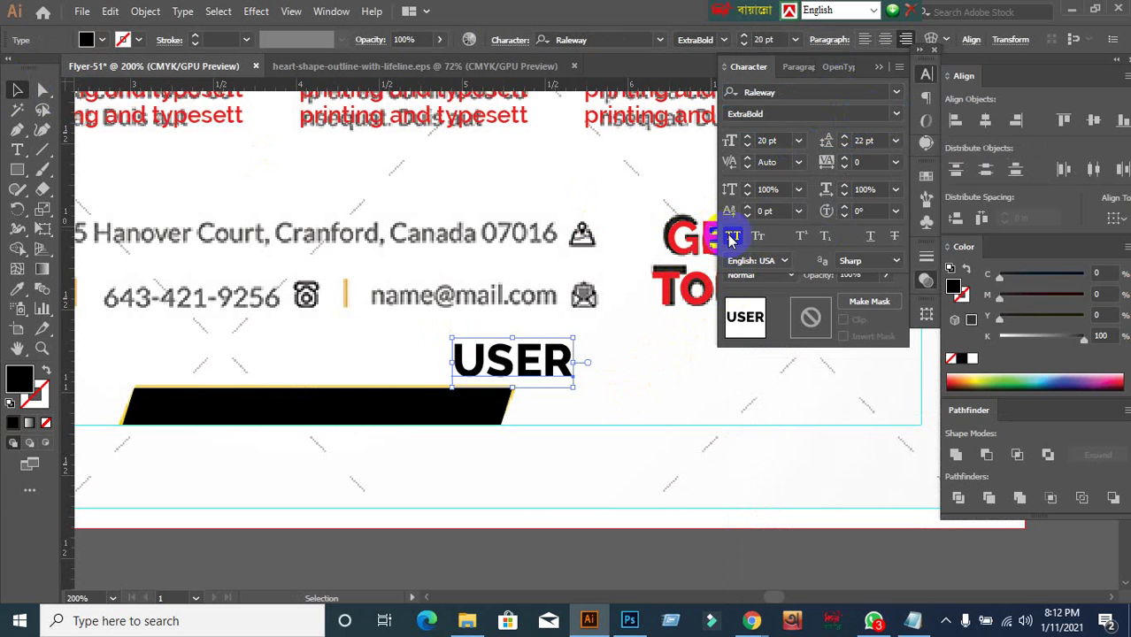
pyautogui.hotkey('ctrl', 'z')
pyautogui.click(802, 93)
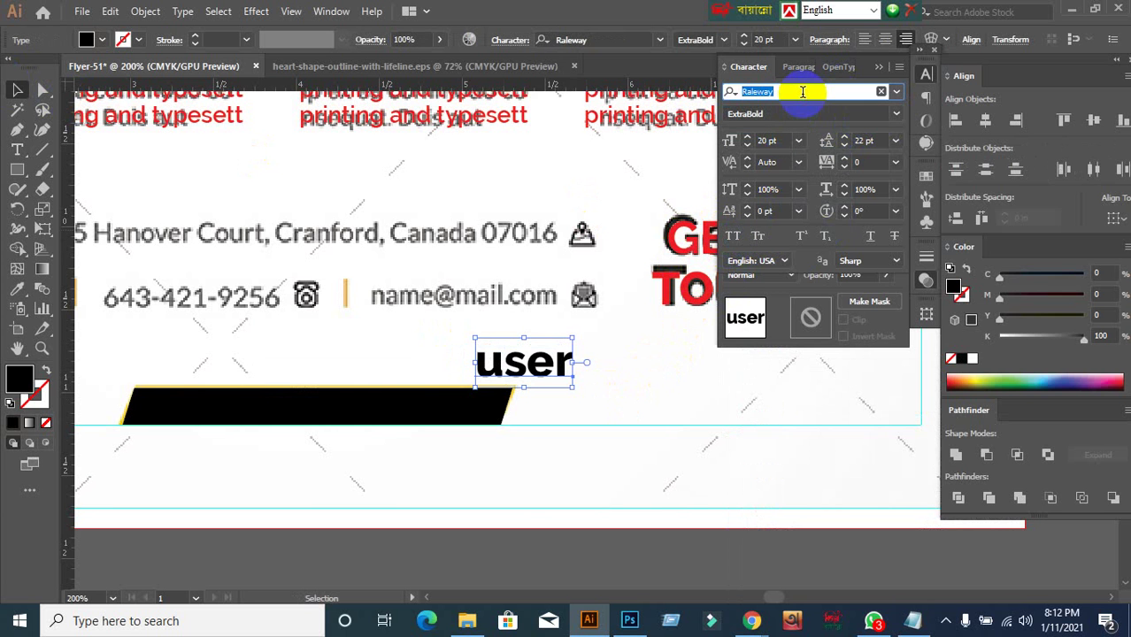
pyautogui.write('font')
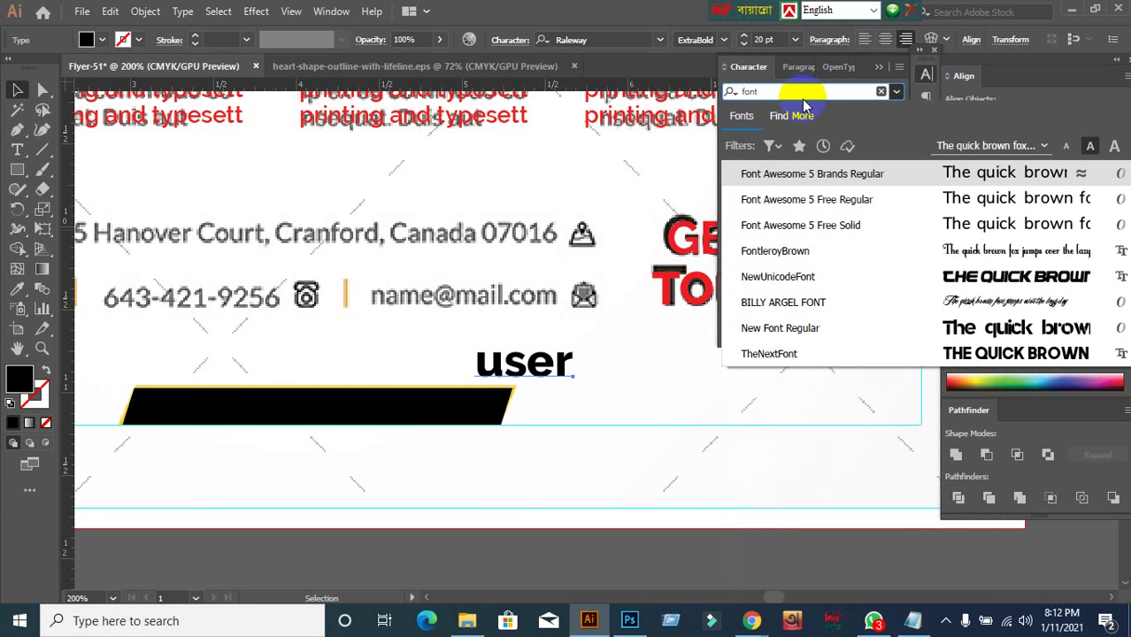
pyautogui.click(795, 225)
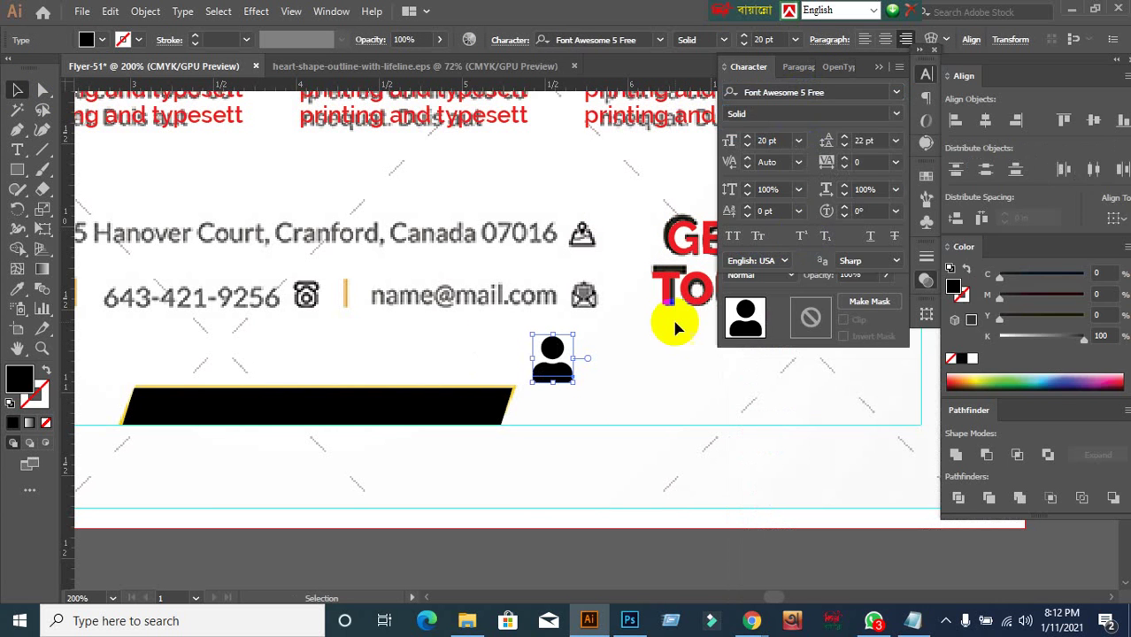
# - Swap the icon's fill and stroke so it shows as a black outline
pyautogui.click(45, 373)
pyautogui.click(45, 373)
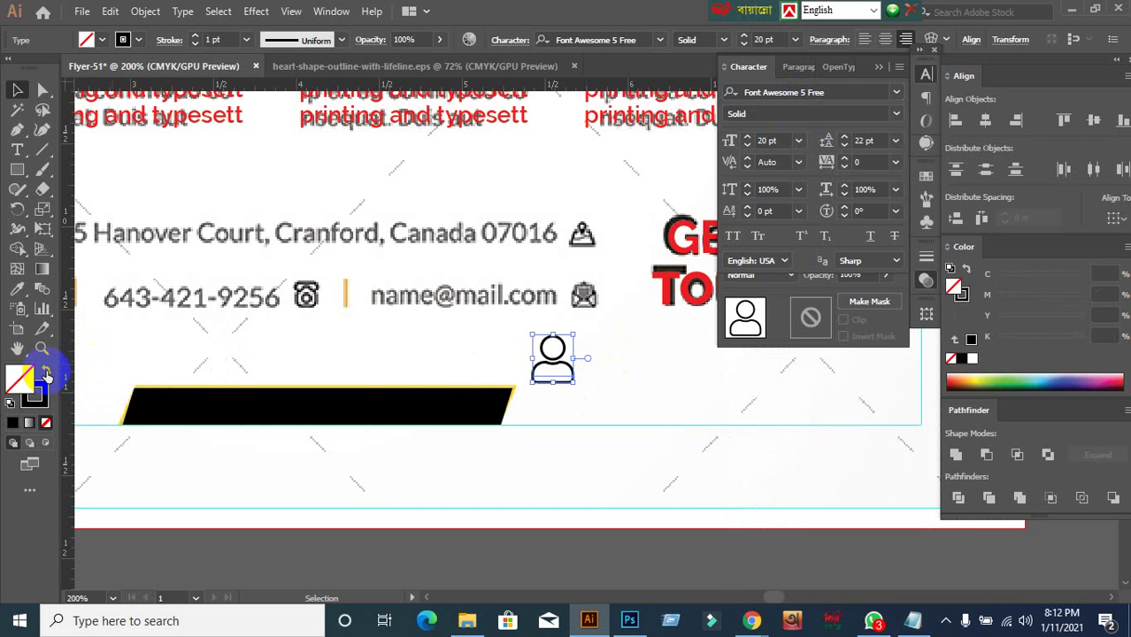
pyautogui.click(602, 344)
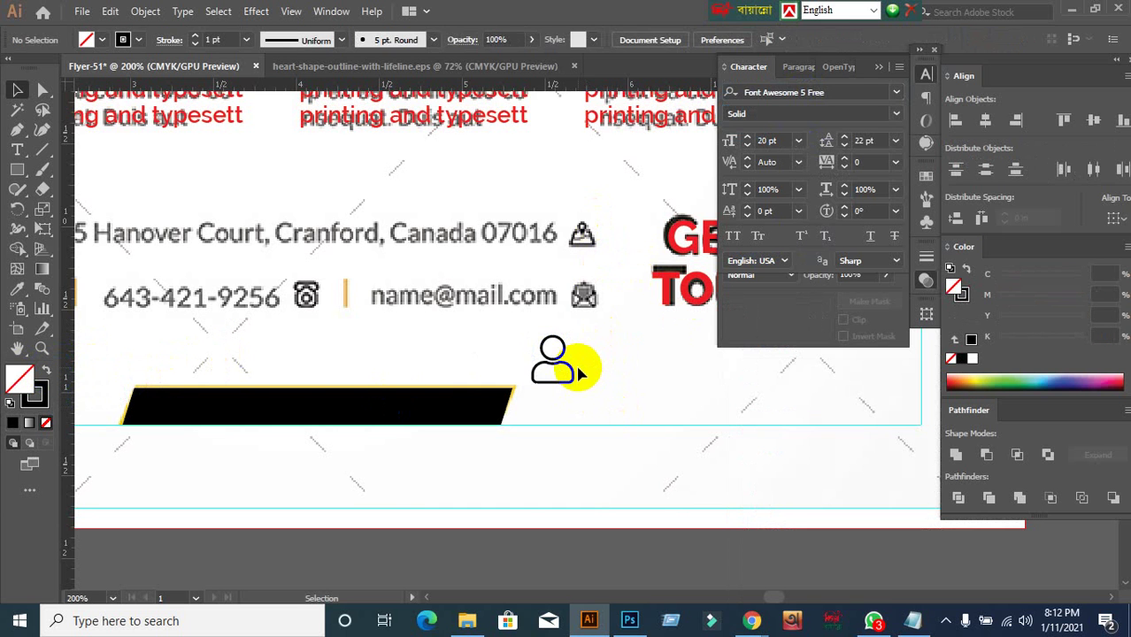
# - Move the person icon beside the address line and shrink it to 10 pt
pyautogui.moveTo(577, 376); pyautogui.dragTo(601, 257)
pyautogui.click(777, 142)
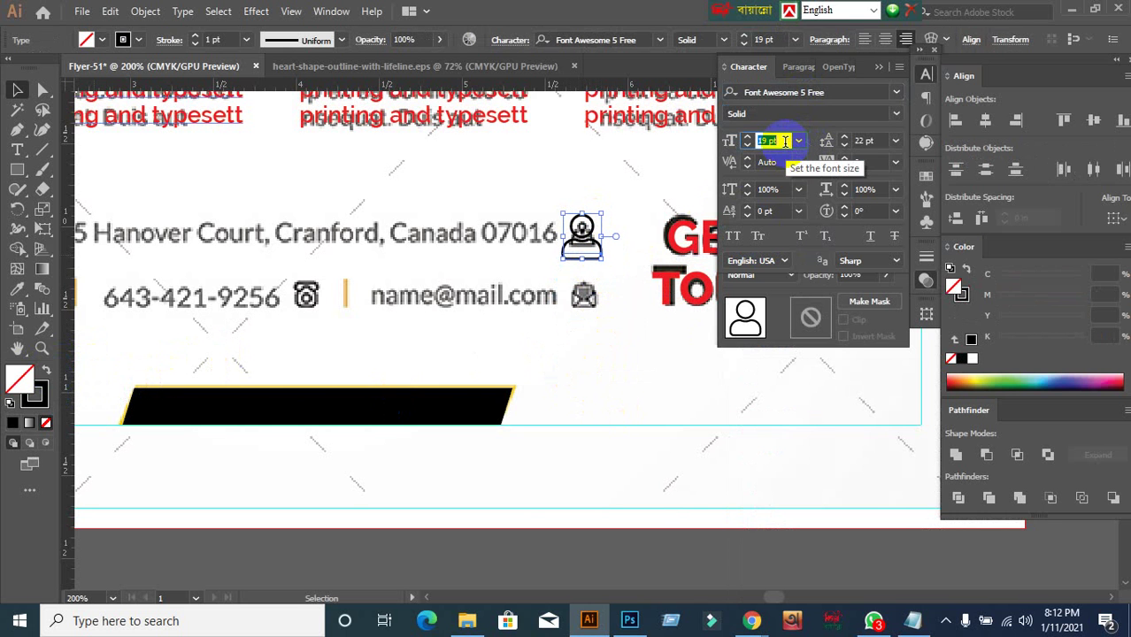
pyautogui.click(560, 394)
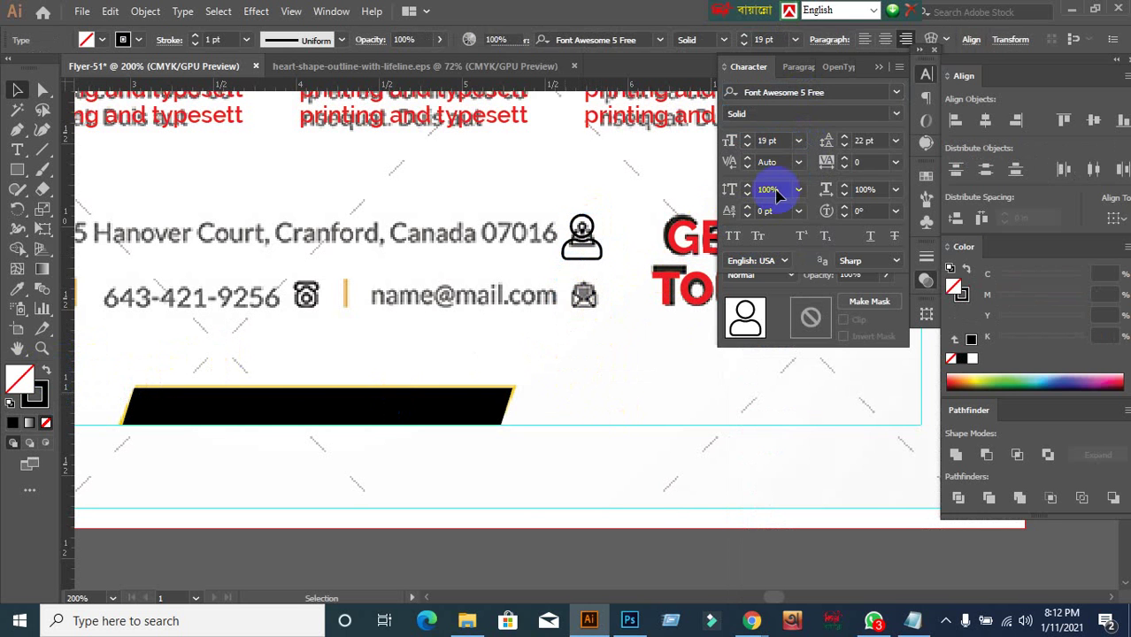
pyautogui.click(780, 140)
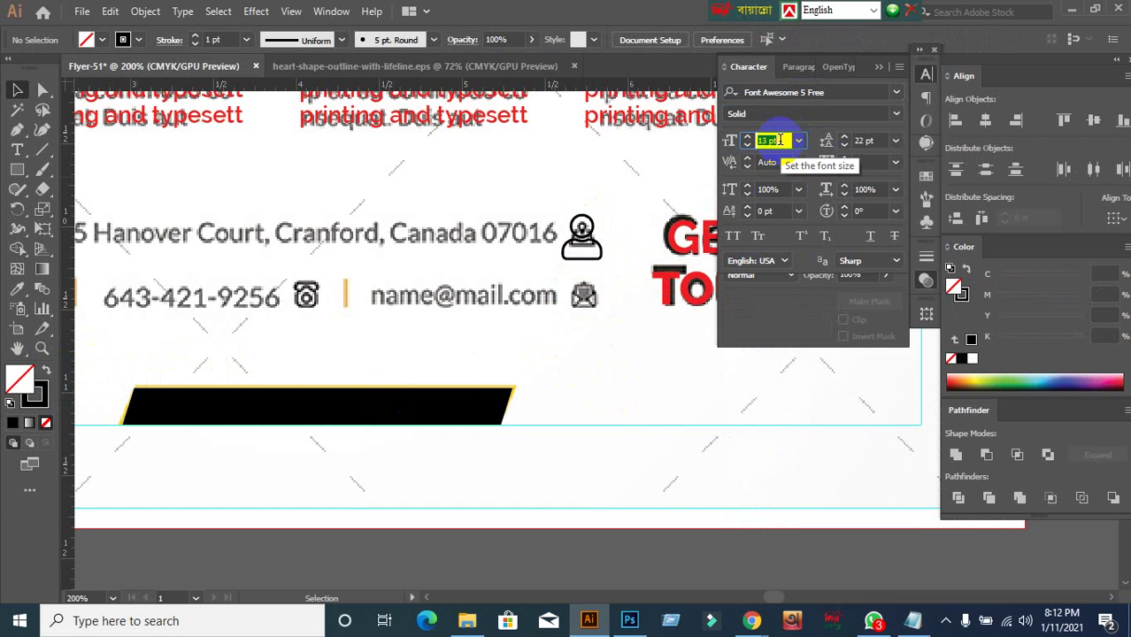
pyautogui.click(581, 234)
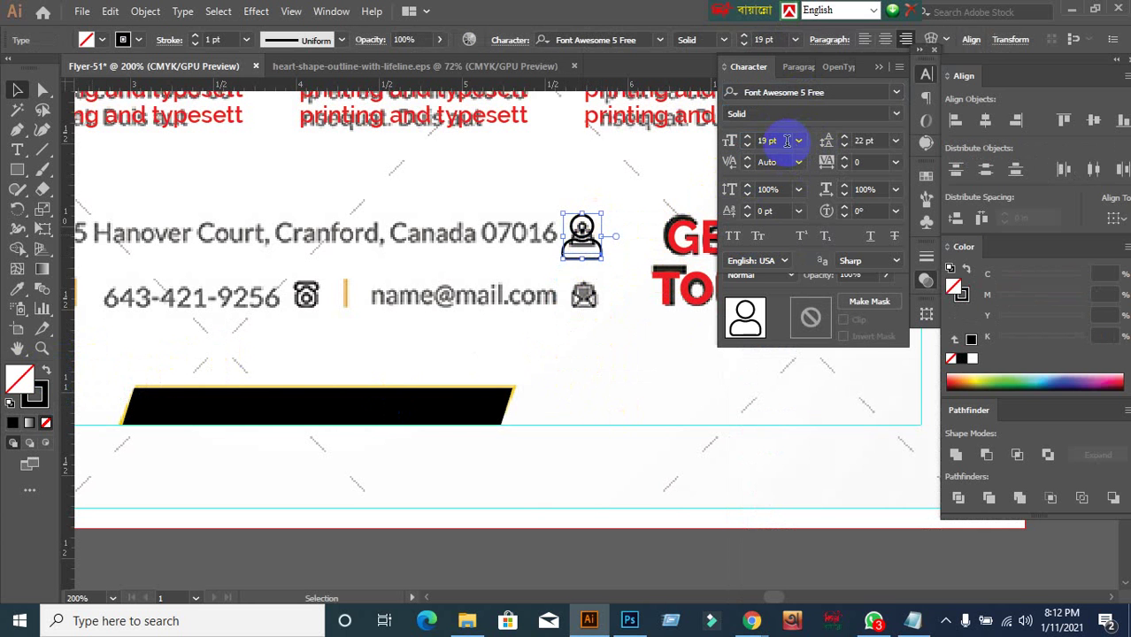
pyautogui.press('Down')
pyautogui.press('Down')
pyautogui.press('Down')
pyautogui.press('Down')
pyautogui.press('Down')
pyautogui.press('Down')
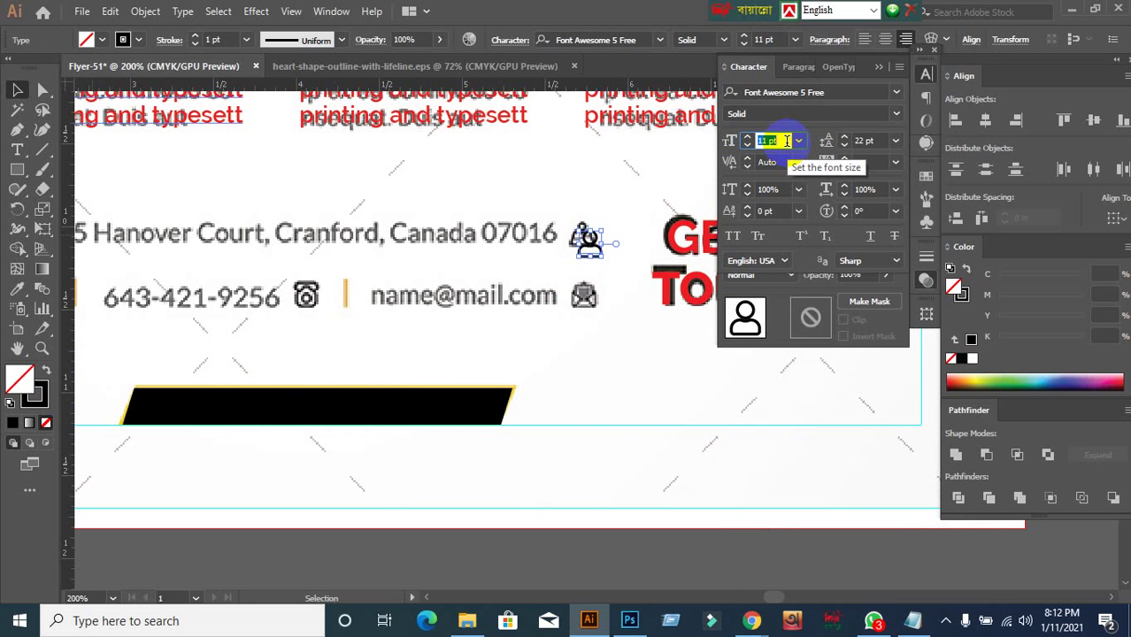
pyautogui.scroll(1, 646, 274)
pyautogui.moveTo(556, 227); pyautogui.dragTo(547, 214)
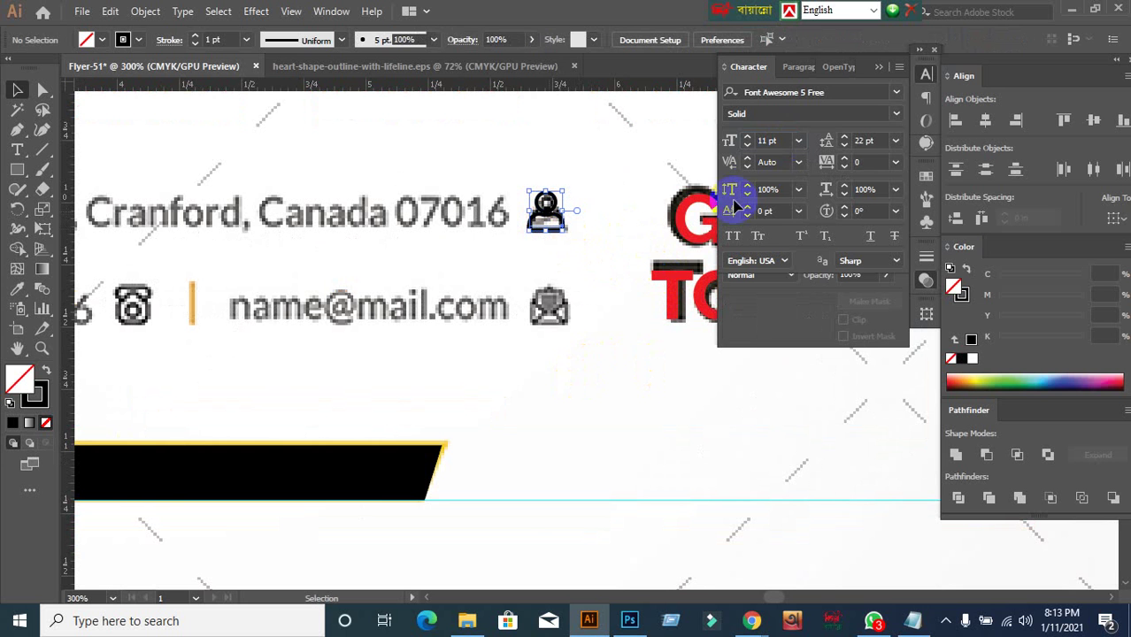
pyautogui.click(771, 141)
pyautogui.press('Down')
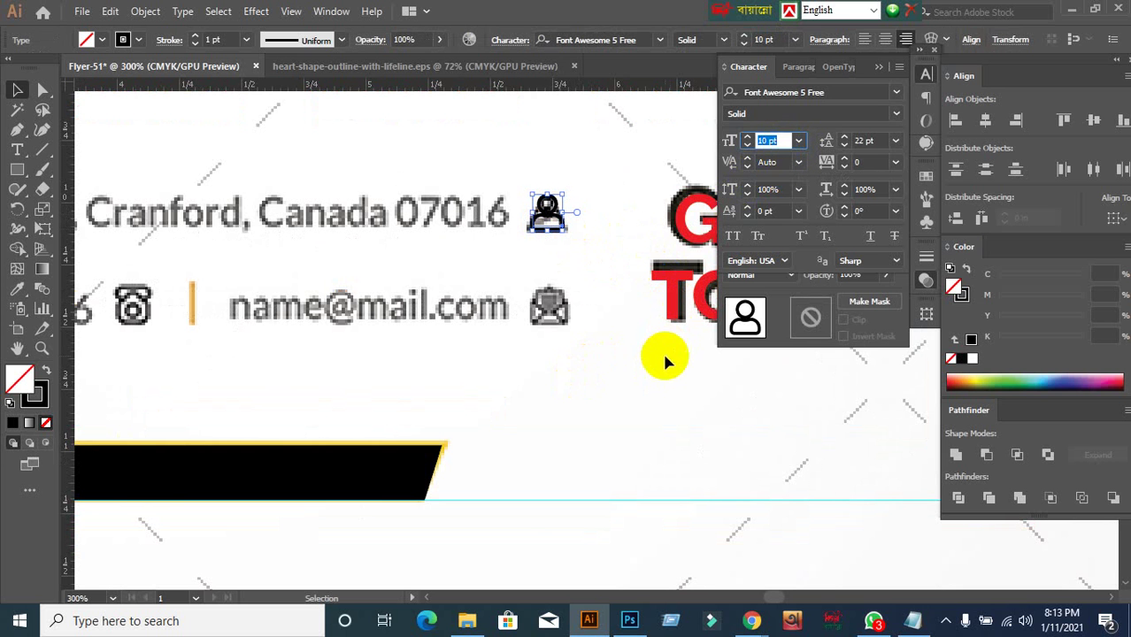
pyautogui.click(662, 354)
# - Try a red fill and move on the person icon, undo the move, then set fill to None
pyautogui.scroll(-1, 587, 338)
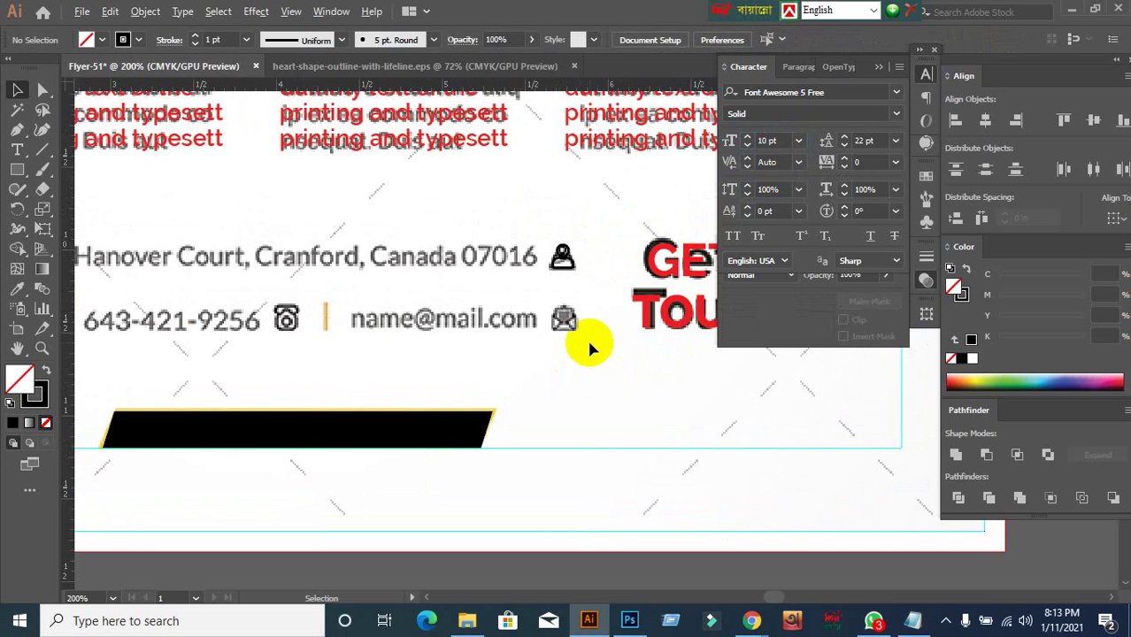
pyautogui.click(578, 278)
pyautogui.click(102, 40)
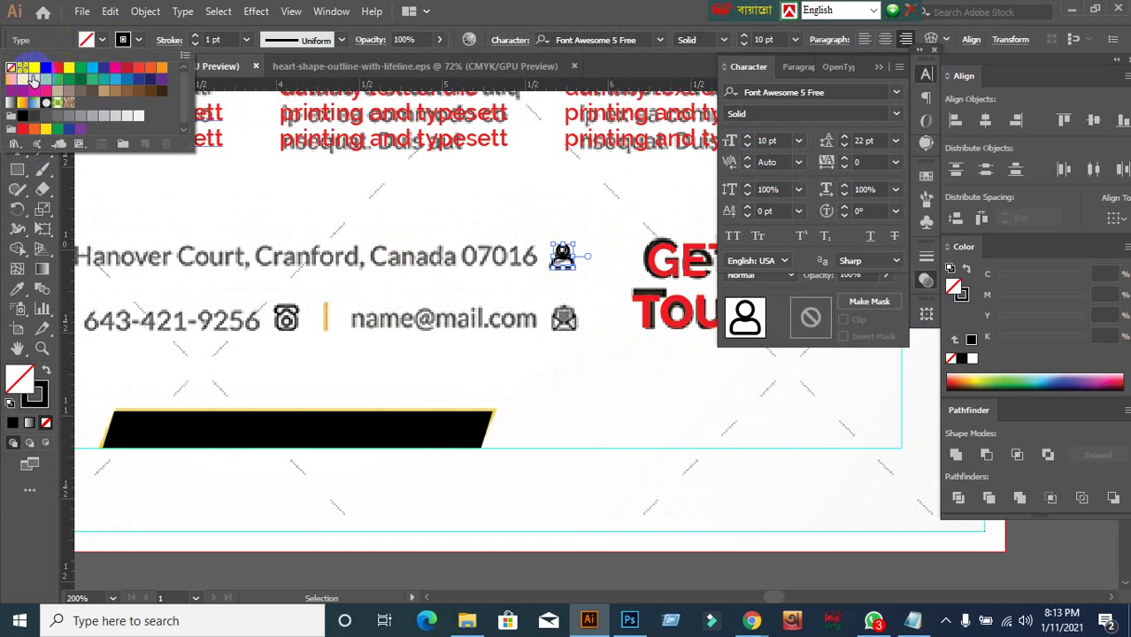
pyautogui.click(57, 68)
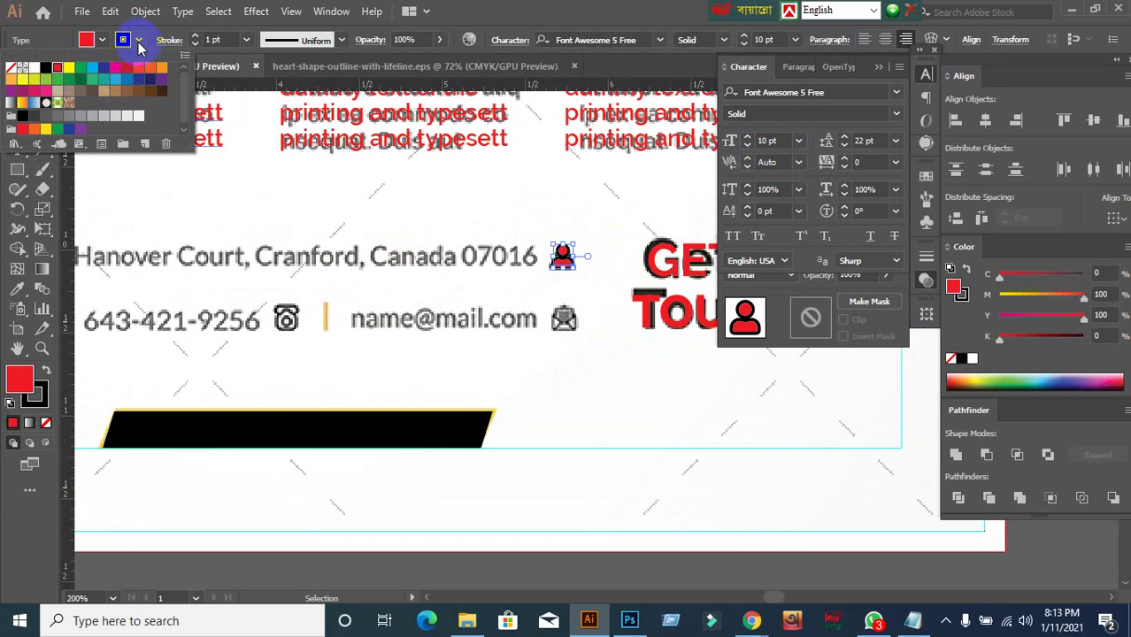
pyautogui.click(573, 420)
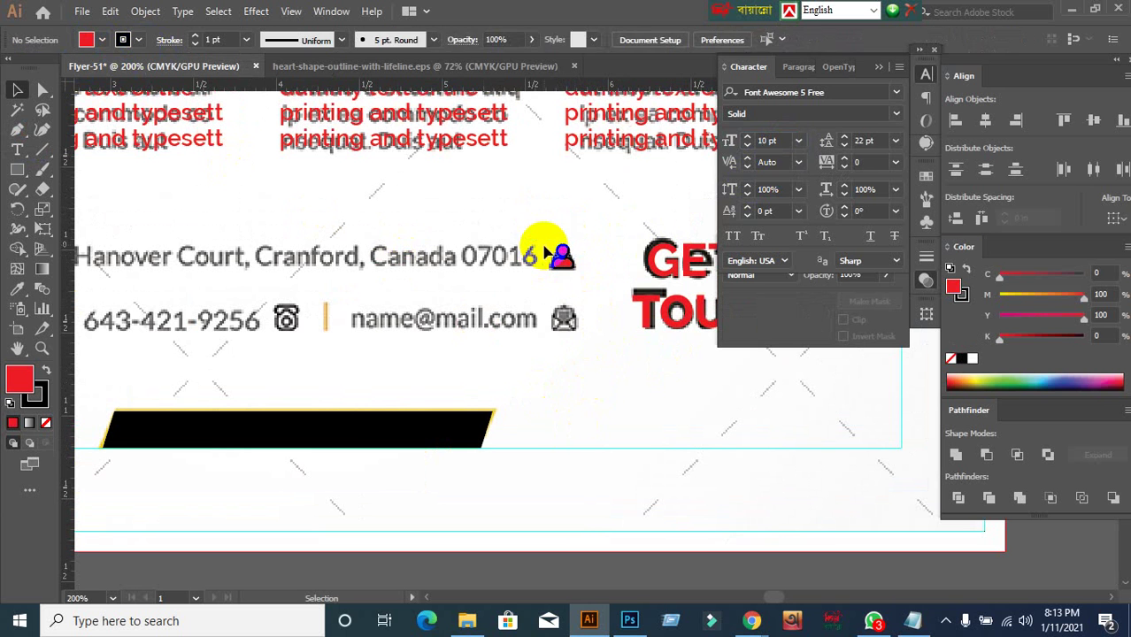
pyautogui.moveTo(559, 255); pyautogui.dragTo(536, 197)
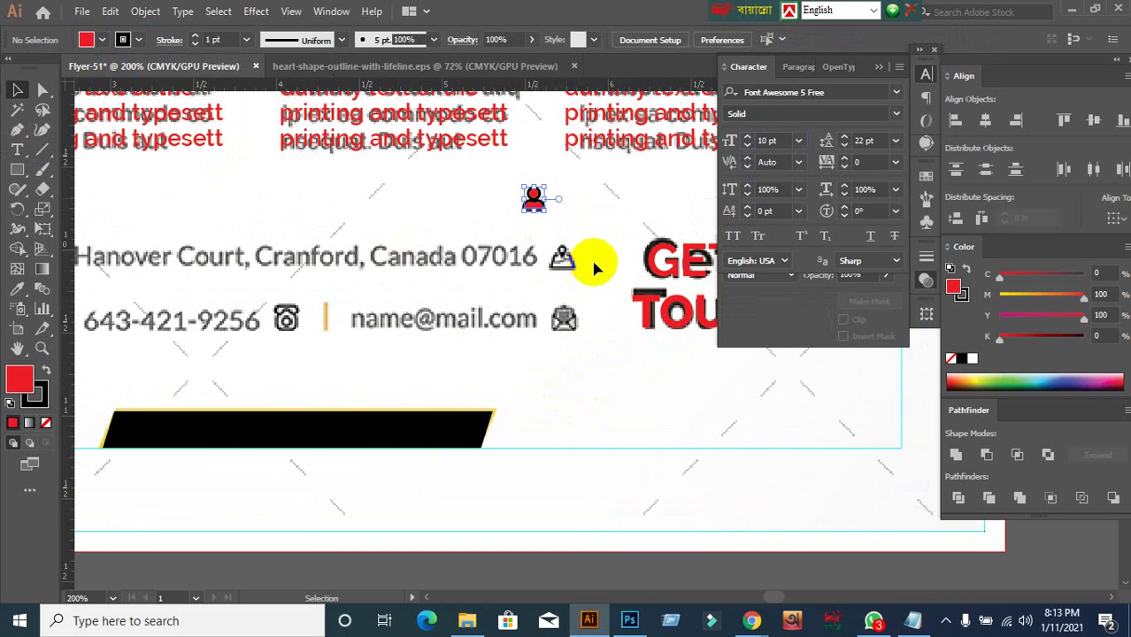
pyautogui.click(596, 218)
pyautogui.hotkey('ctrl', 'z')
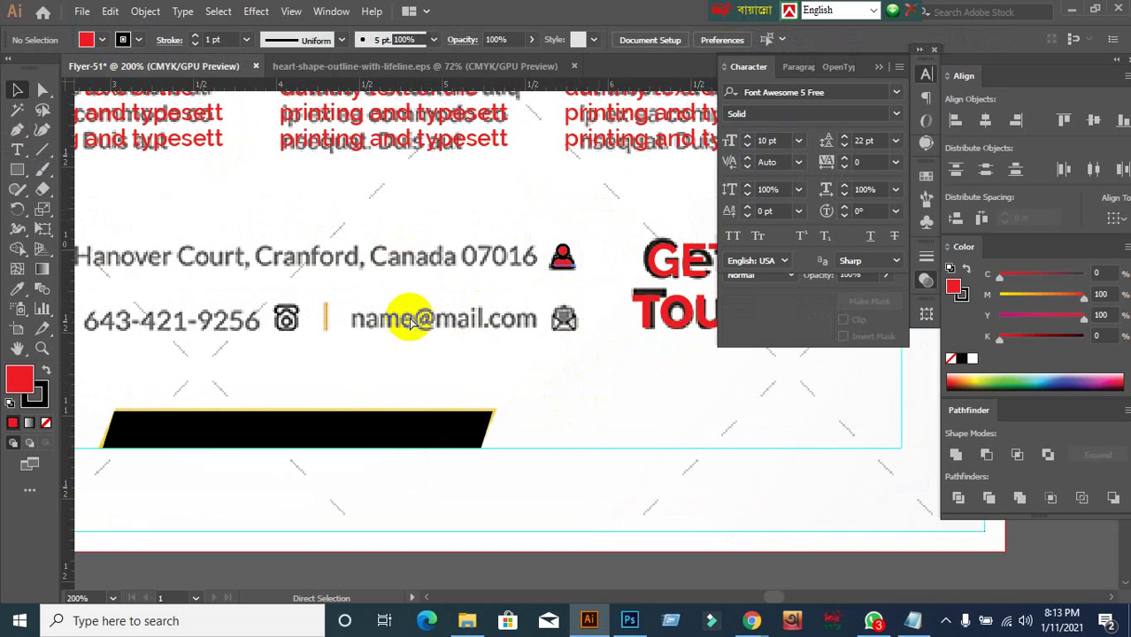
pyautogui.click(101, 39)
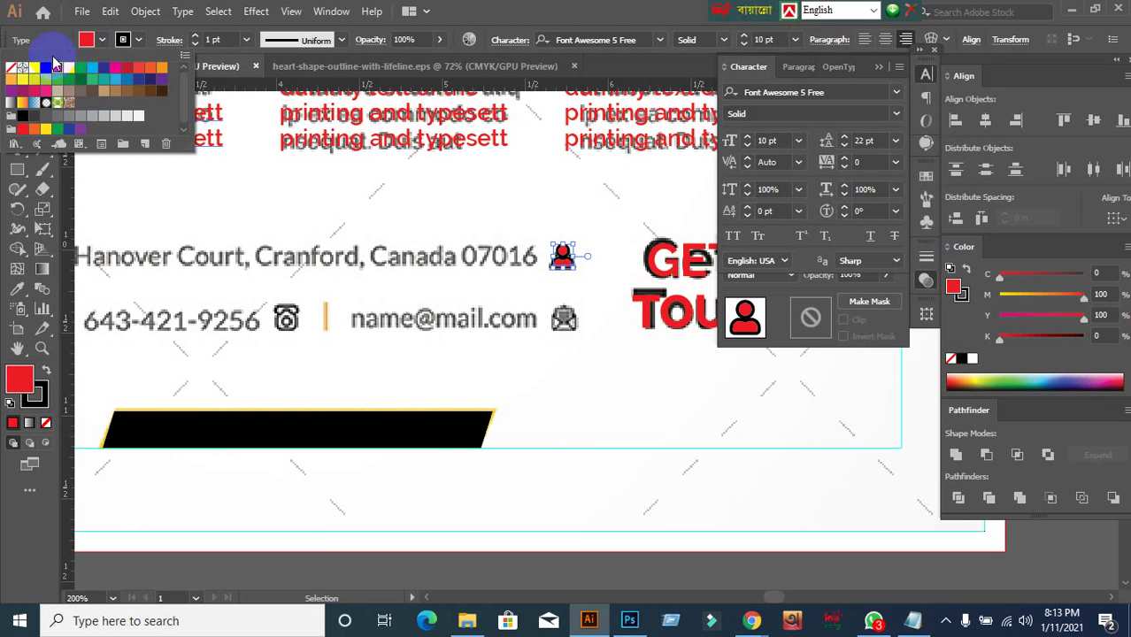
pyautogui.click(9, 71)
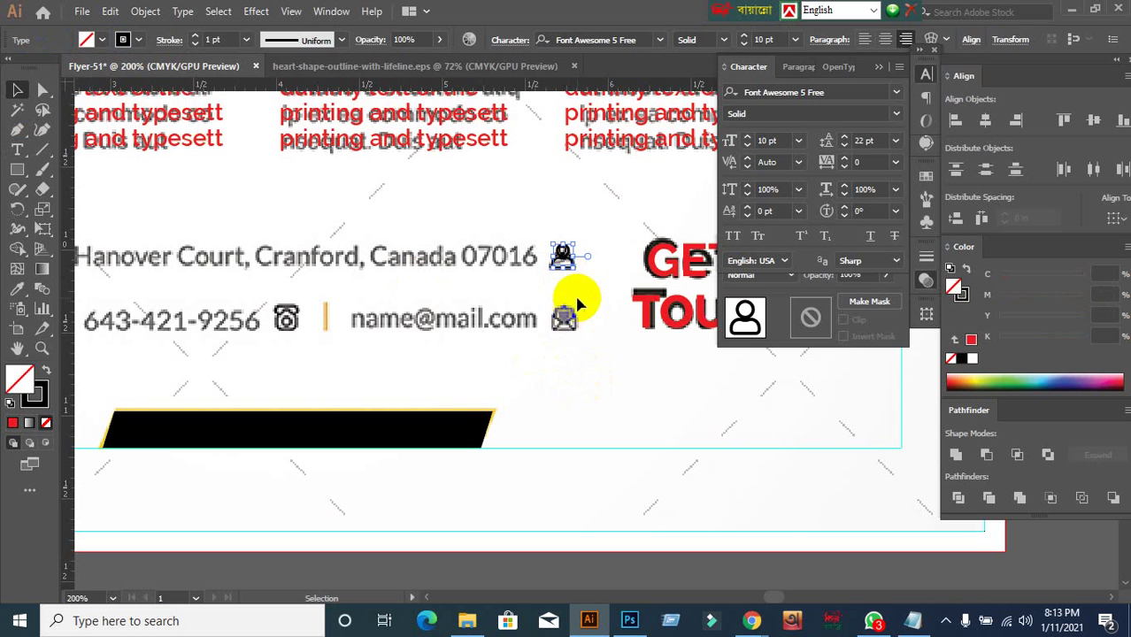
pyautogui.click(578, 283)
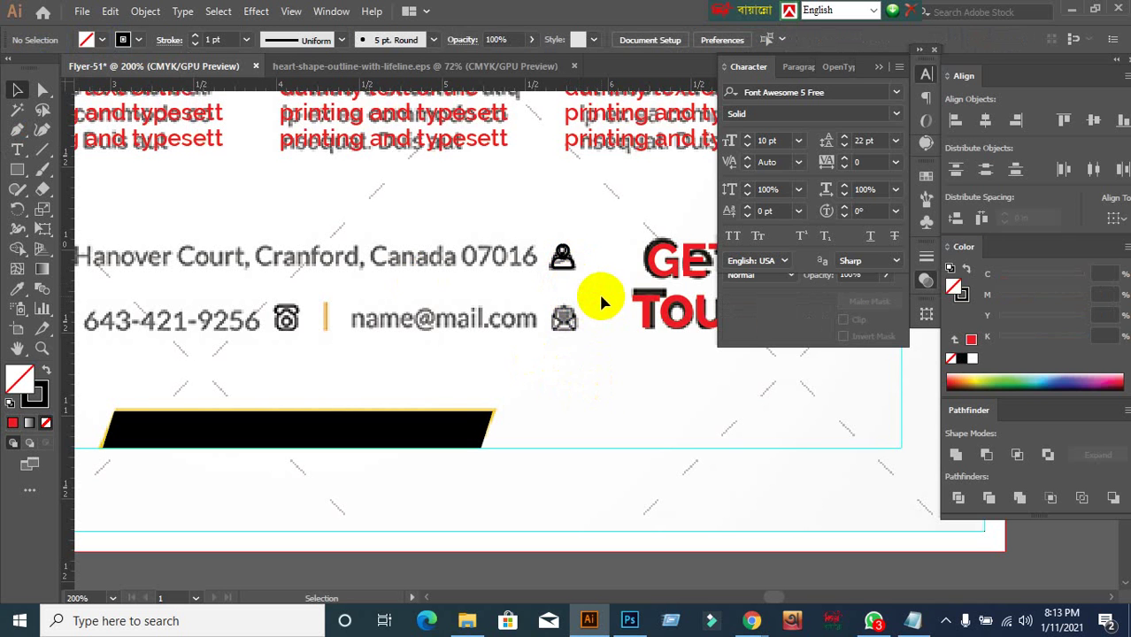
pyautogui.click(14, 157)
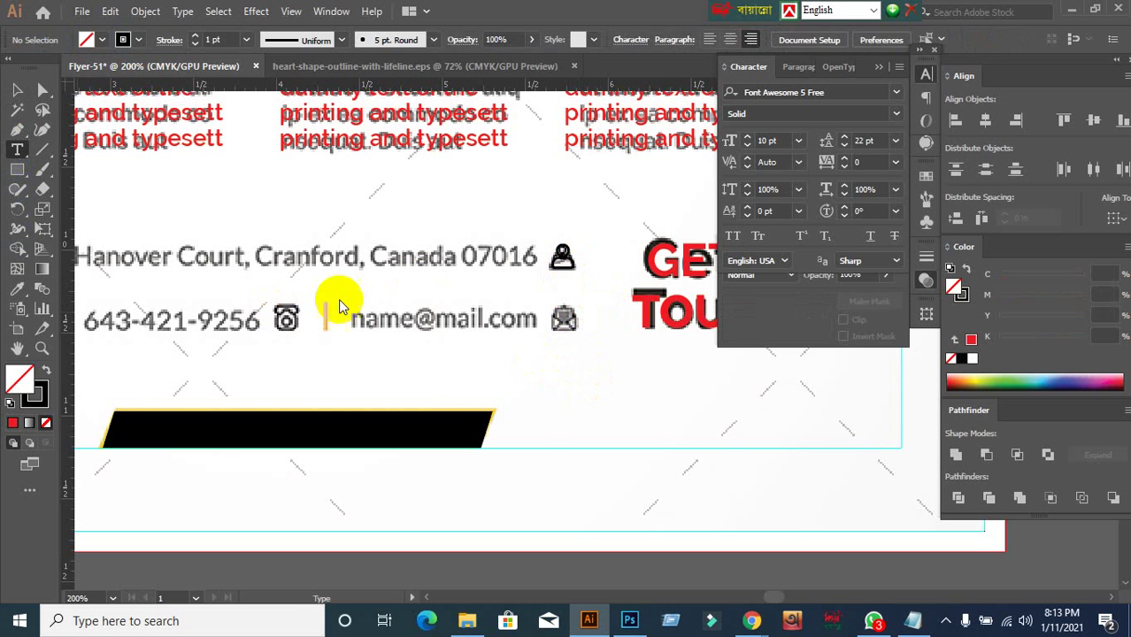
pyautogui.click(566, 405)
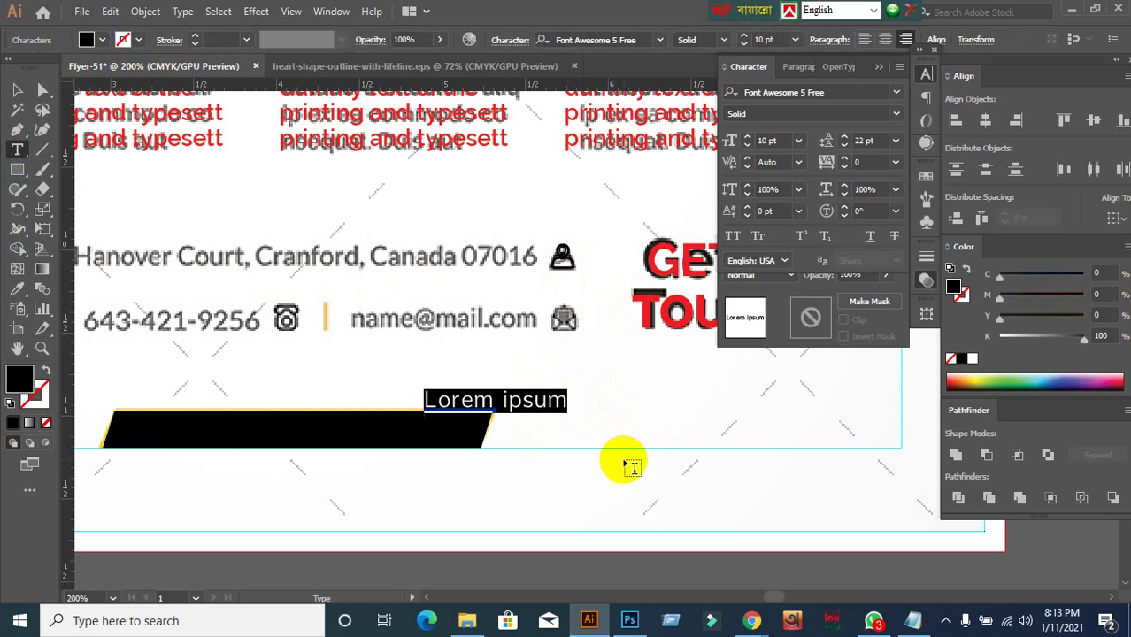
pyautogui.write('en')
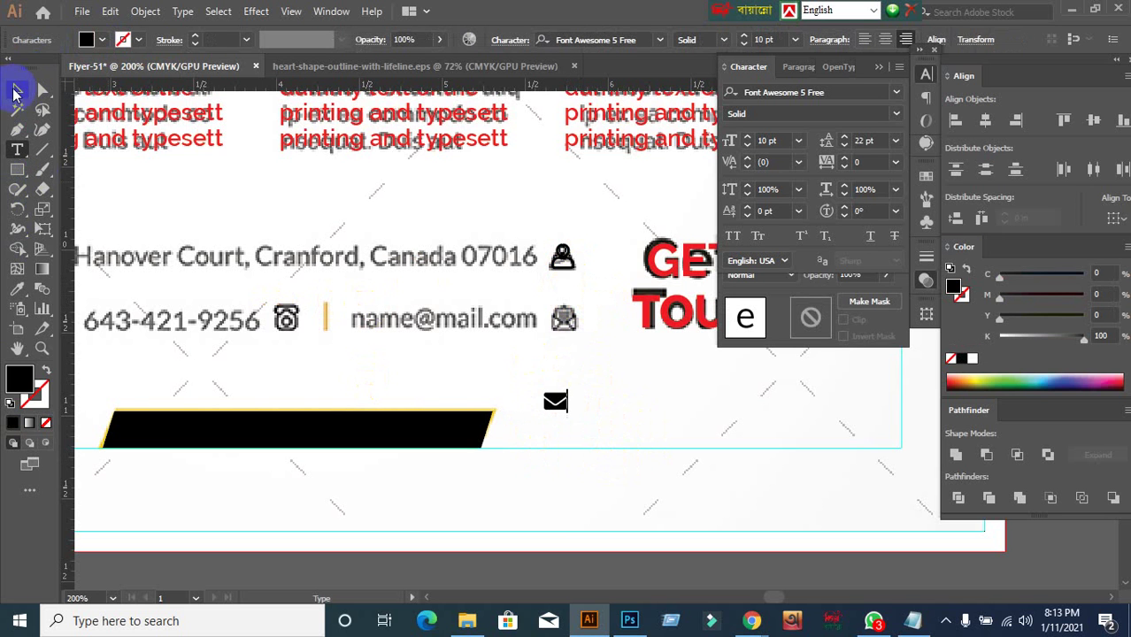
pyautogui.click(17, 90)
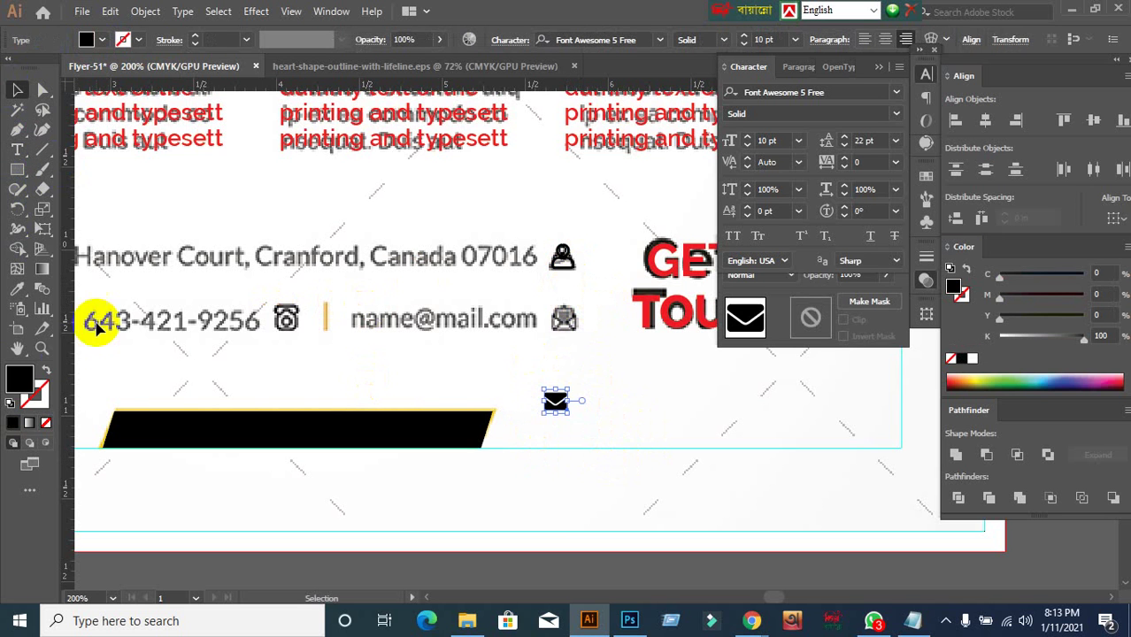
pyautogui.click(47, 372)
pyautogui.click(625, 437)
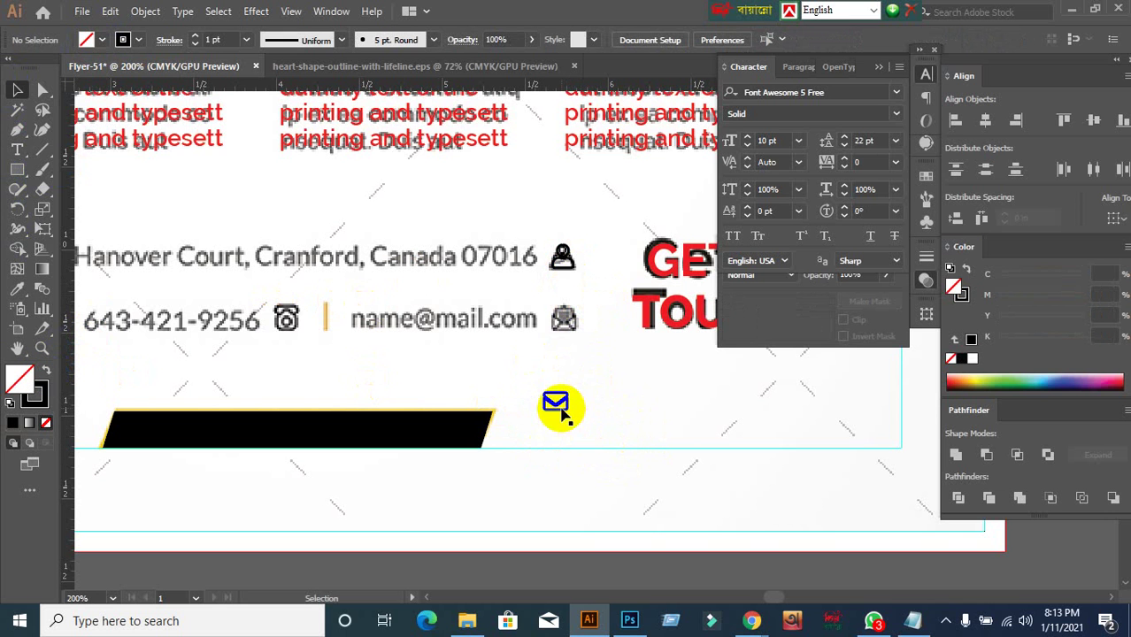
pyautogui.moveTo(559, 406); pyautogui.dragTo(565, 321)
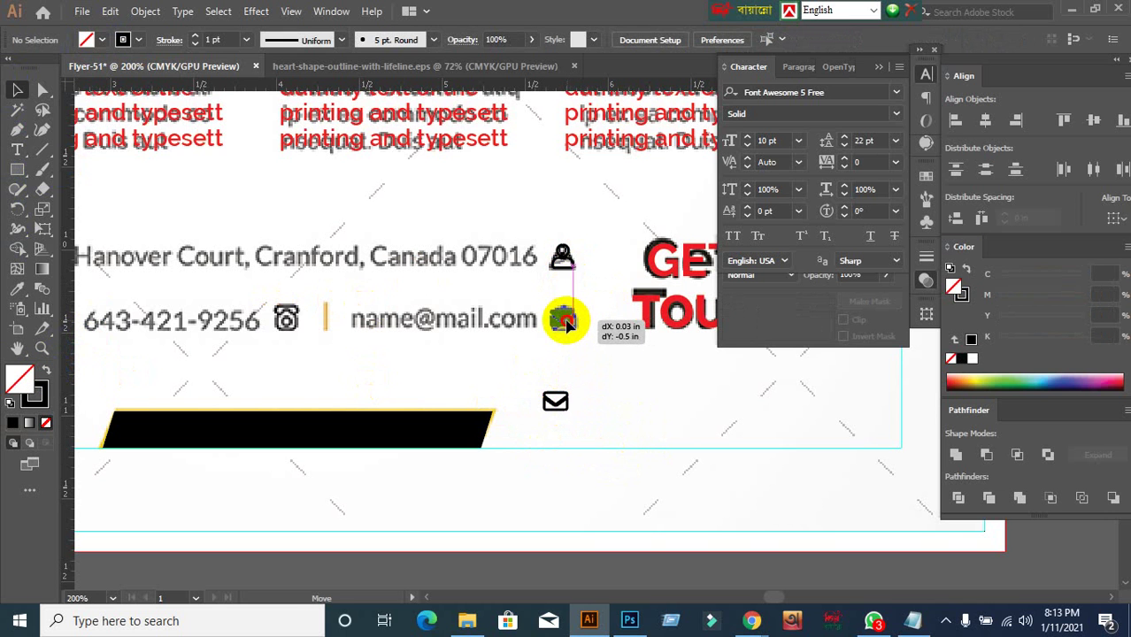
pyautogui.click(640, 393)
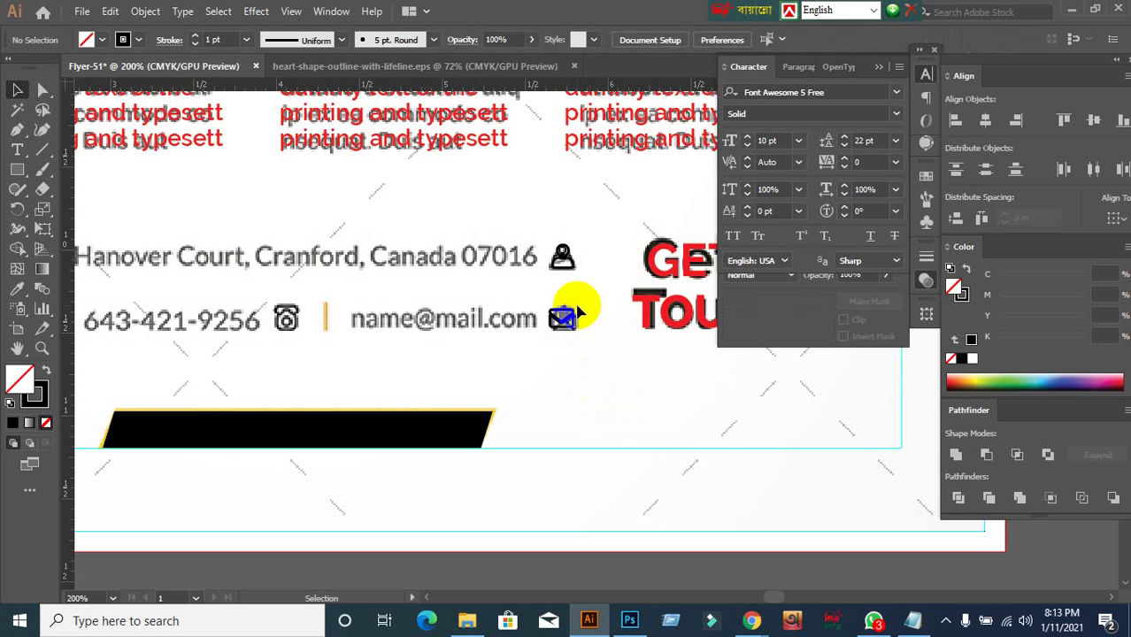
pyautogui.click(564, 257)
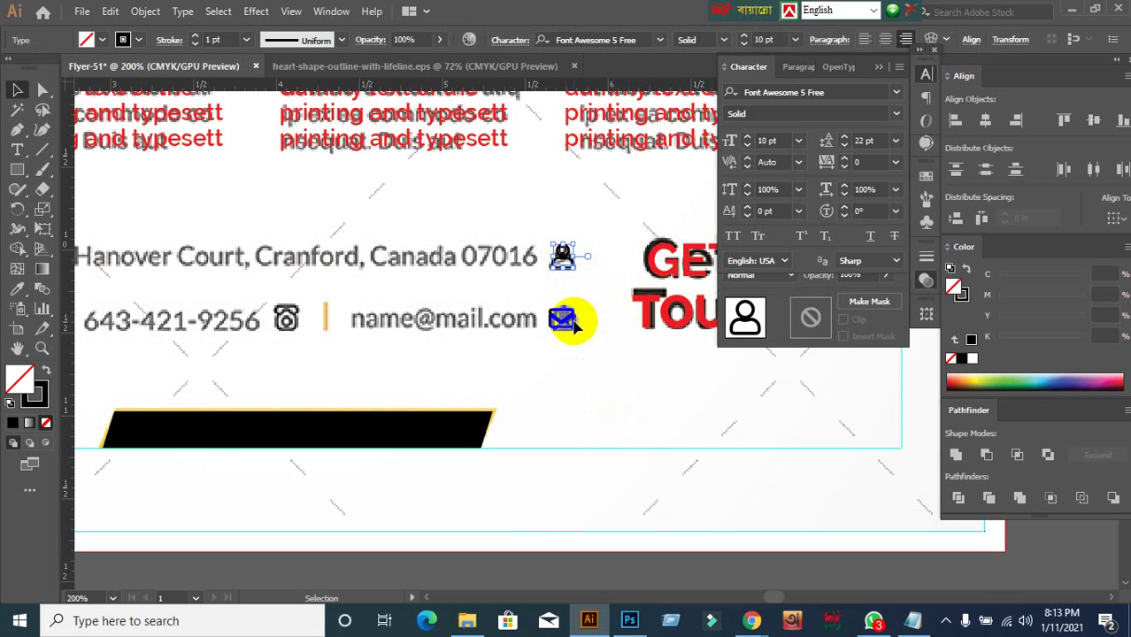
pyautogui.click(571, 324)
pyautogui.click(321, 385)
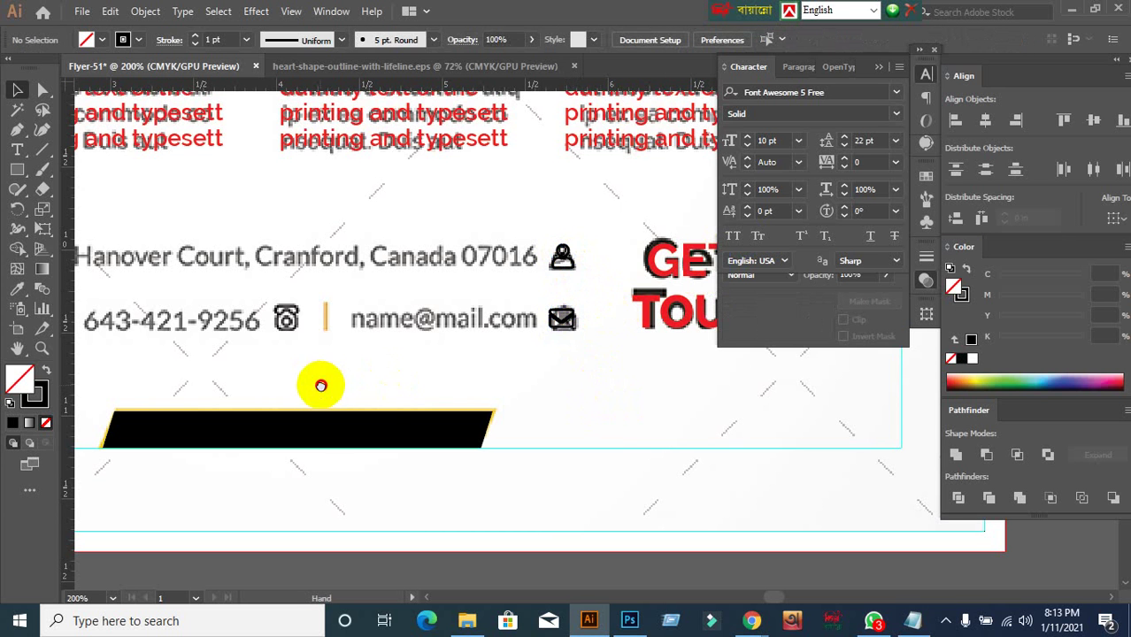
pyautogui.moveTo(321, 384); pyautogui.dragTo(438, 380)
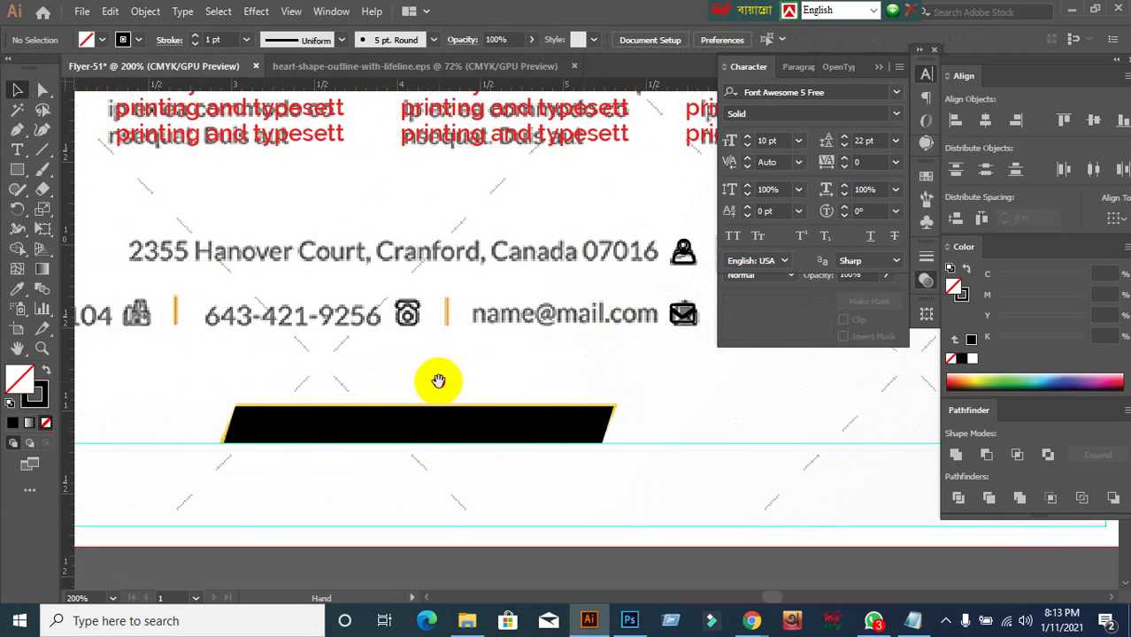
pyautogui.click(17, 149)
pyautogui.click(380, 368)
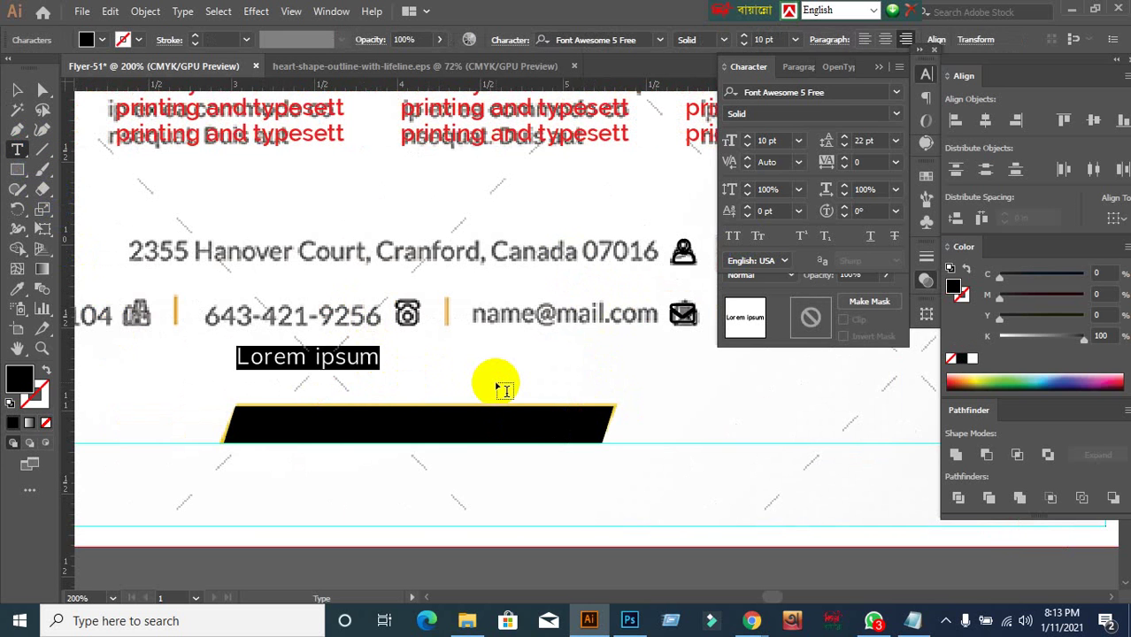
pyautogui.write('ph')
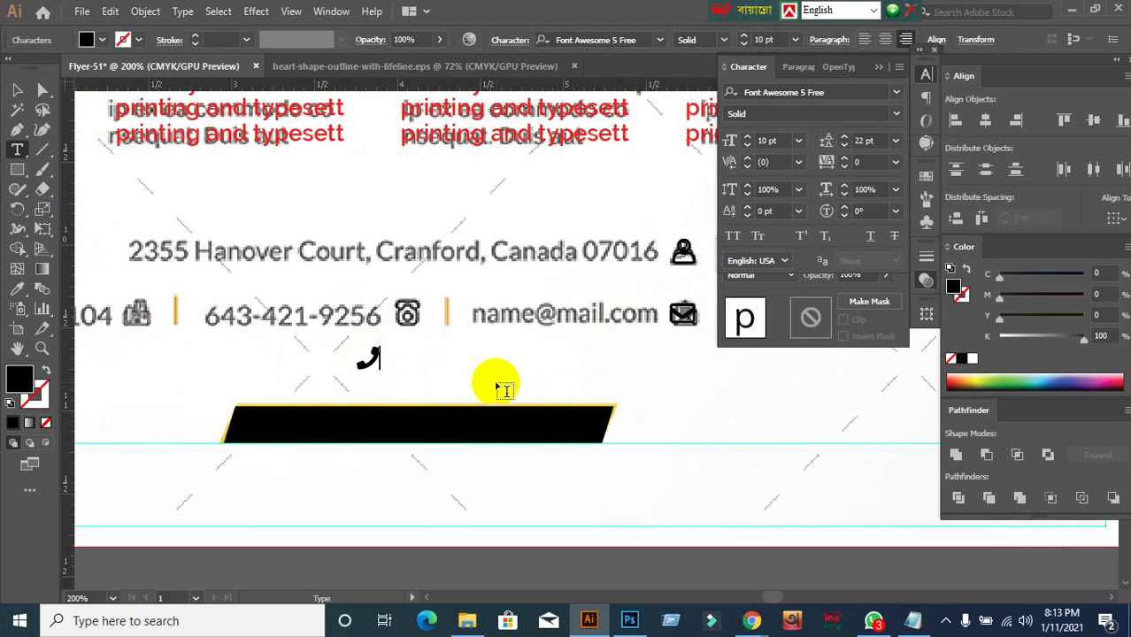
pyautogui.click(17, 89)
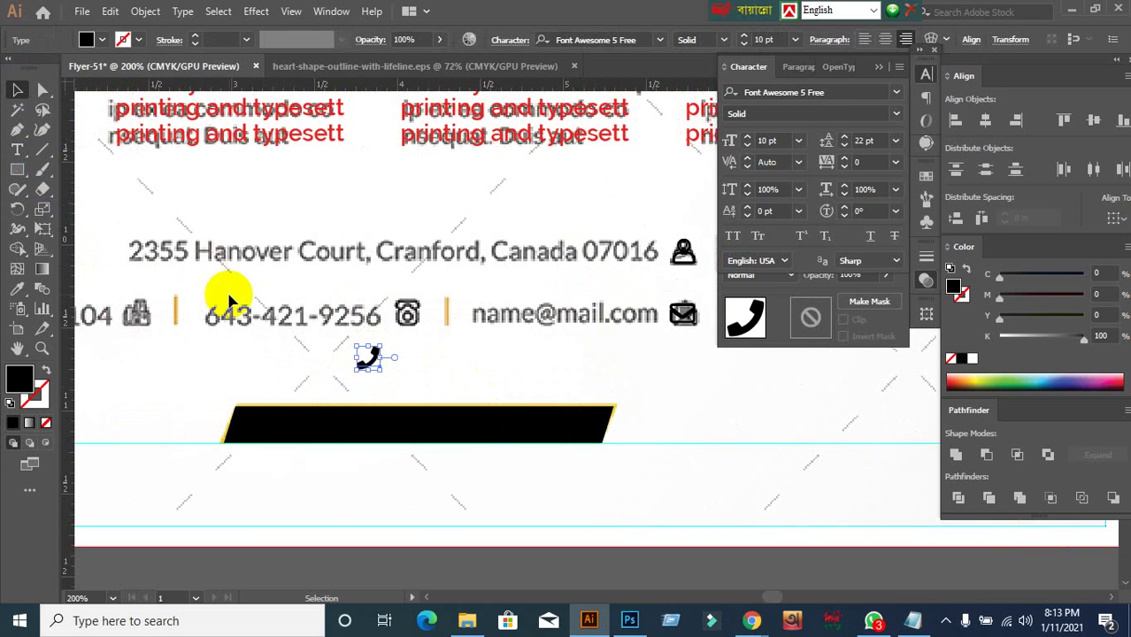
pyautogui.click(213, 342)
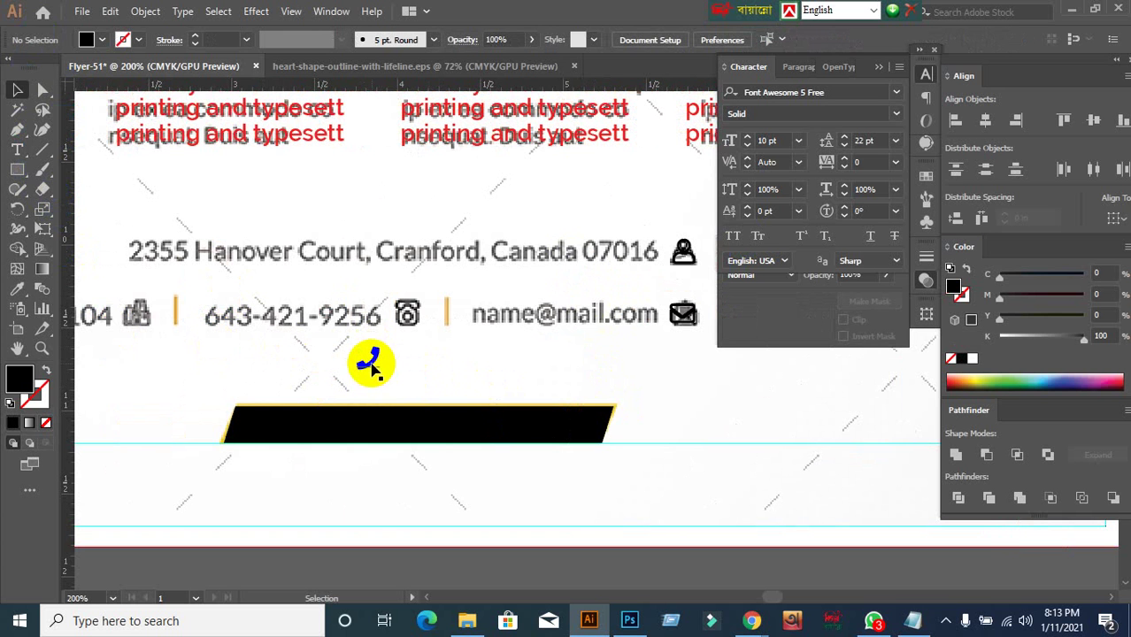
pyautogui.moveTo(370, 365); pyautogui.dragTo(410, 314)
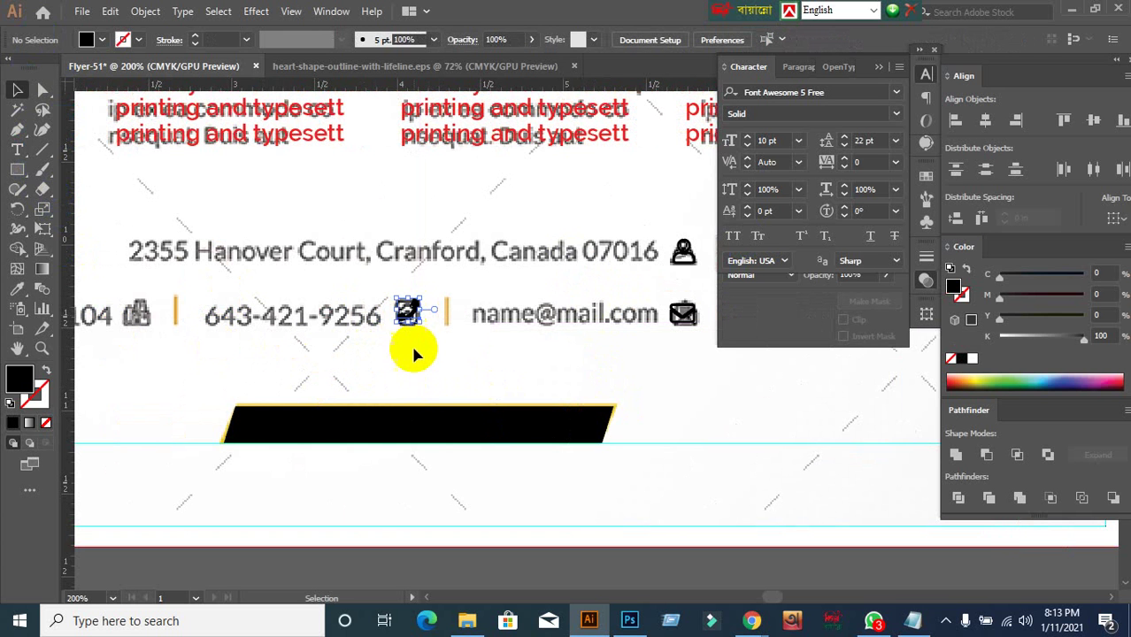
pyautogui.click(359, 360)
pyautogui.moveTo(293, 379); pyautogui.dragTo(458, 387)
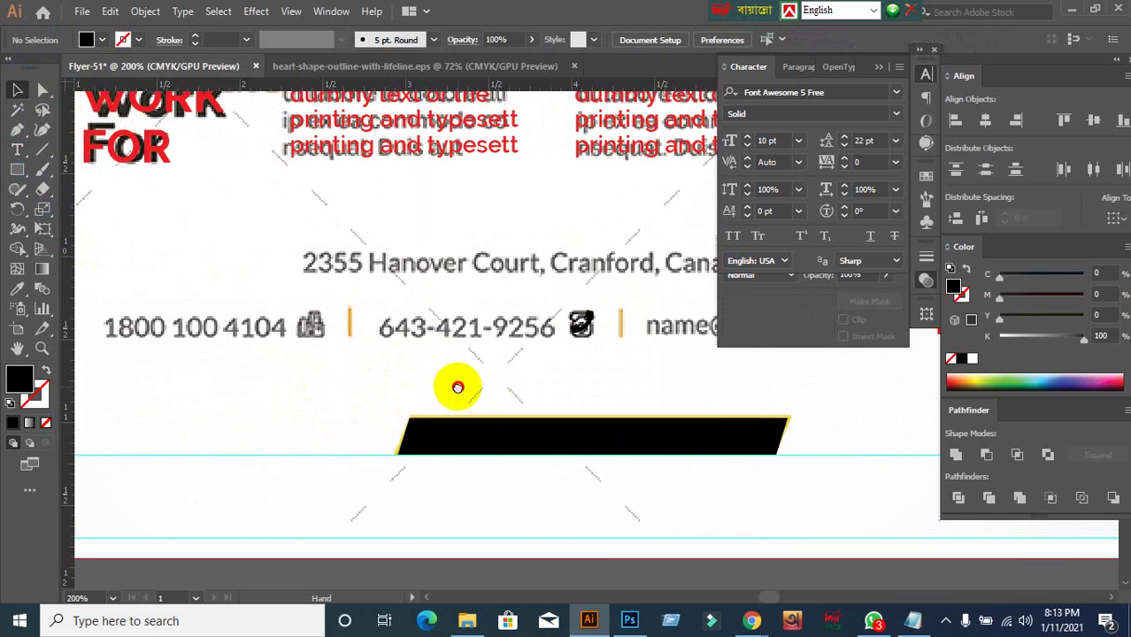
# - Move the person glyph onto the location icon at the end of the Cranford address line
pyautogui.scroll(-1, 381, 359)
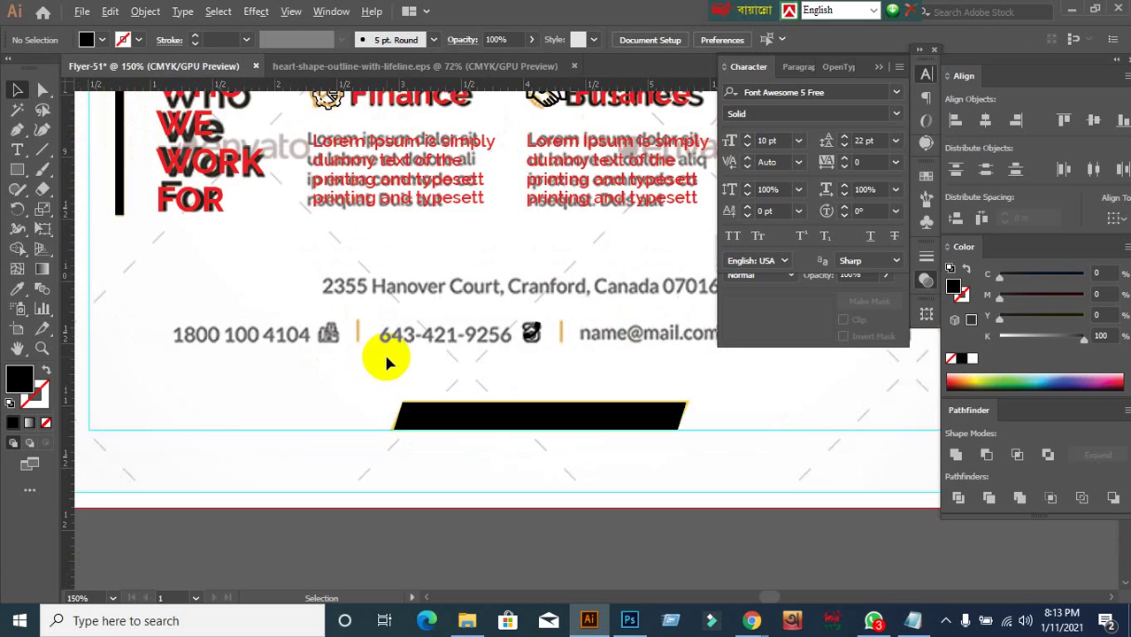
pyautogui.moveTo(689, 367); pyautogui.dragTo(509, 389)
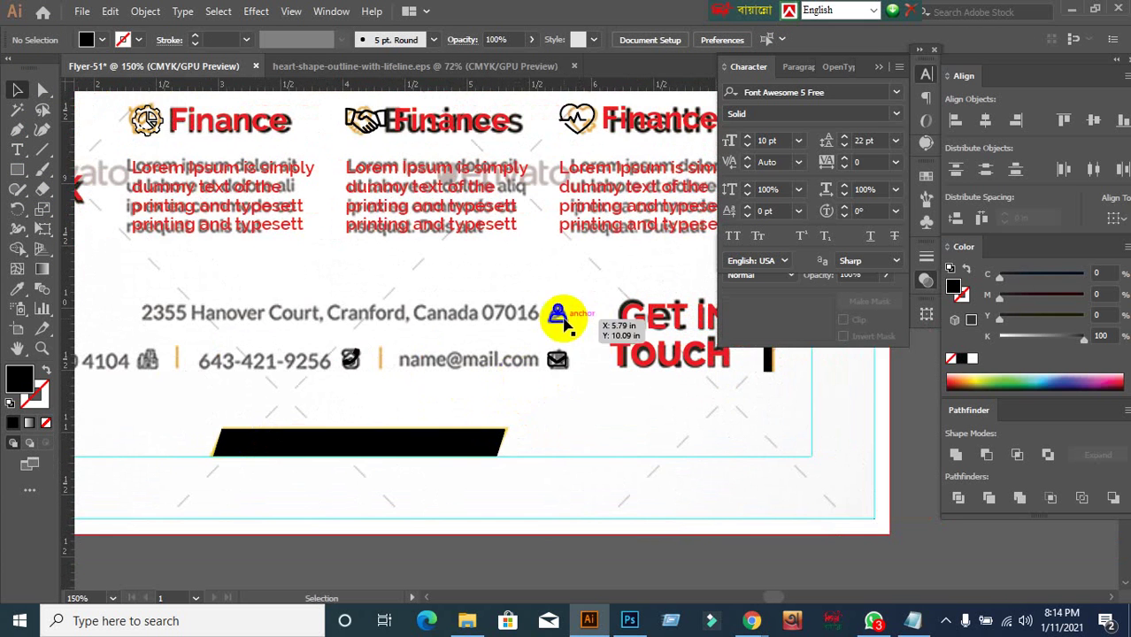
pyautogui.moveTo(560, 310); pyautogui.dragTo(582, 355)
pyautogui.scroll(1, 576, 323)
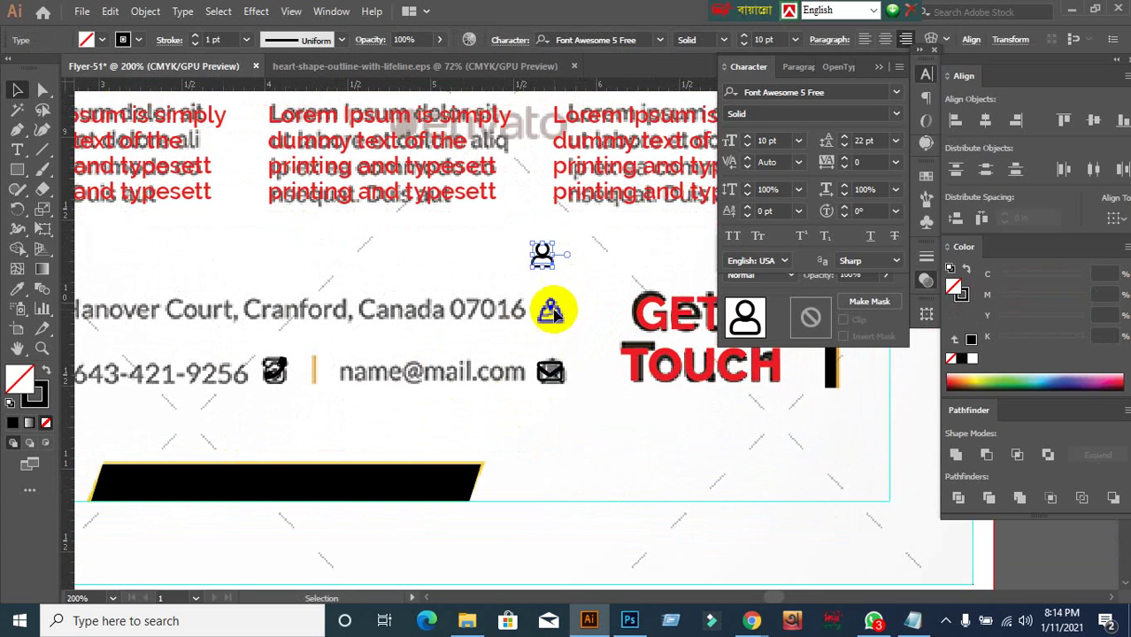
pyautogui.press('v')
pyautogui.moveTo(565, 326)
pyautogui.mouseDown()
pyautogui.moveTo(580, 339)
pyautogui.moveTo(527, 261)
pyautogui.mouseUp()
pyautogui.click(580, 344)
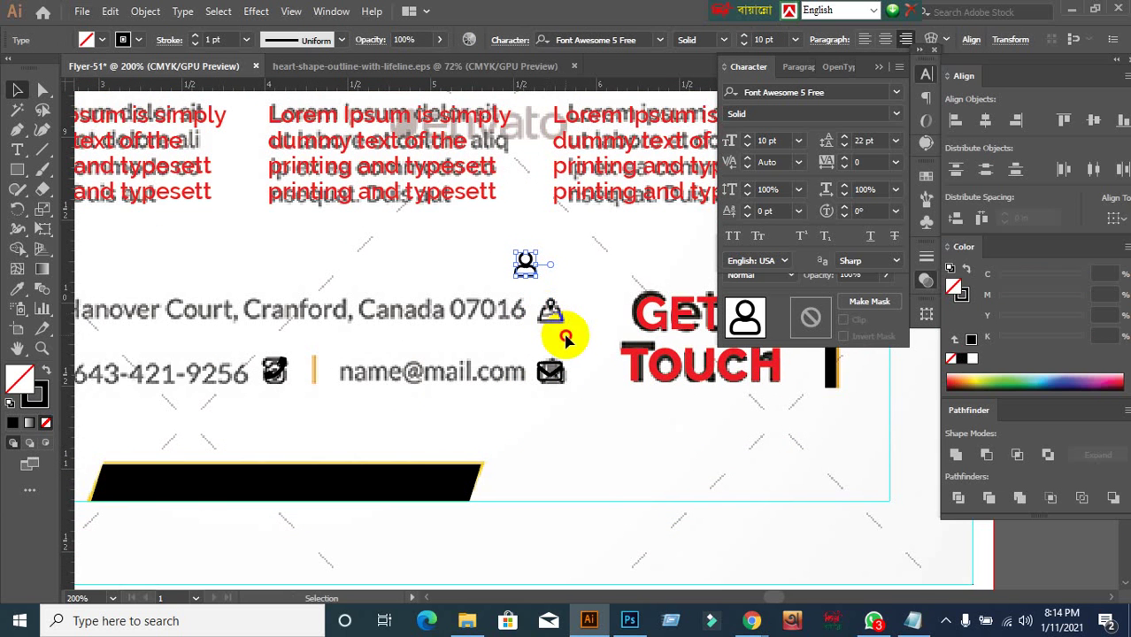
pyautogui.click(567, 330)
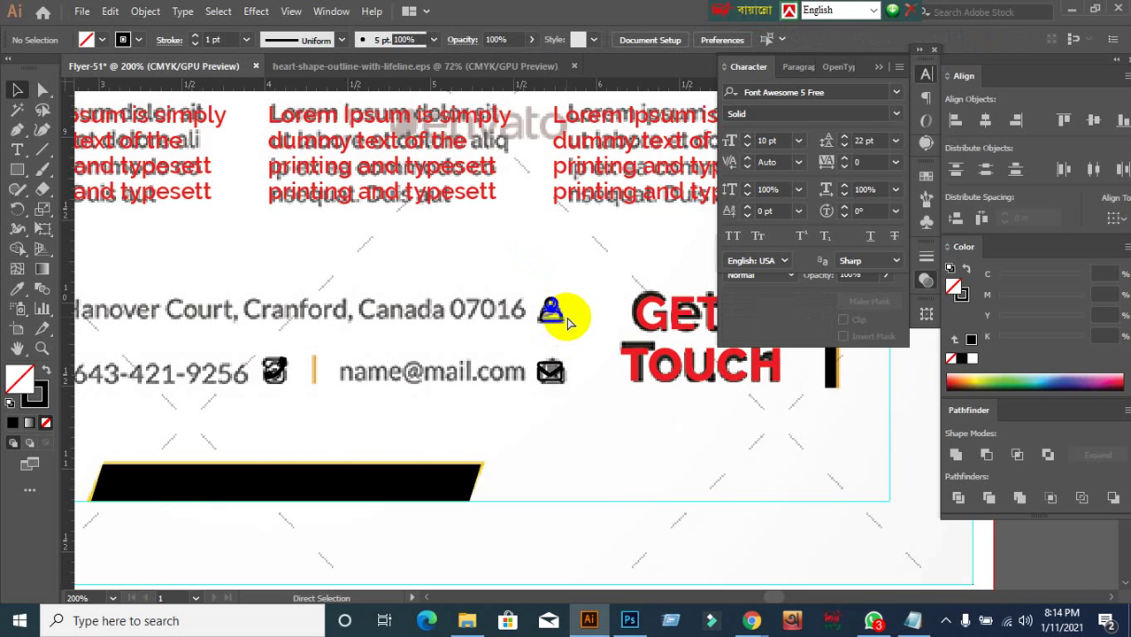
# - Zoom and pan across the flyer to check the contact lines and their icons
pyautogui.scroll(-1, 598, 372)
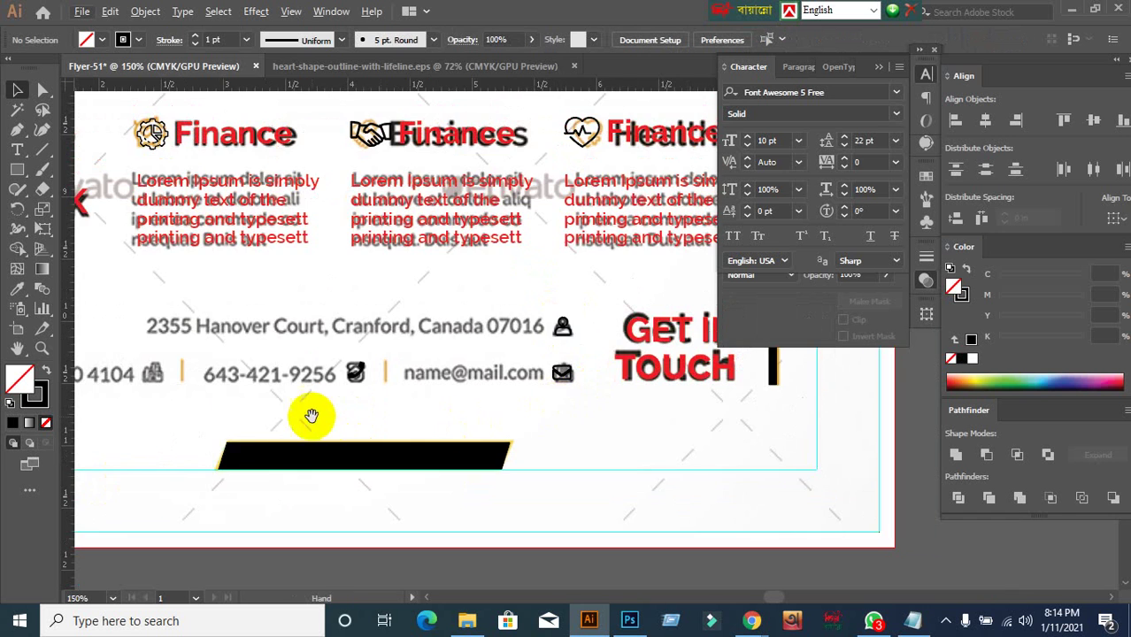
pyautogui.moveTo(310, 412); pyautogui.dragTo(479, 403)
pyautogui.scroll(1, 325, 390)
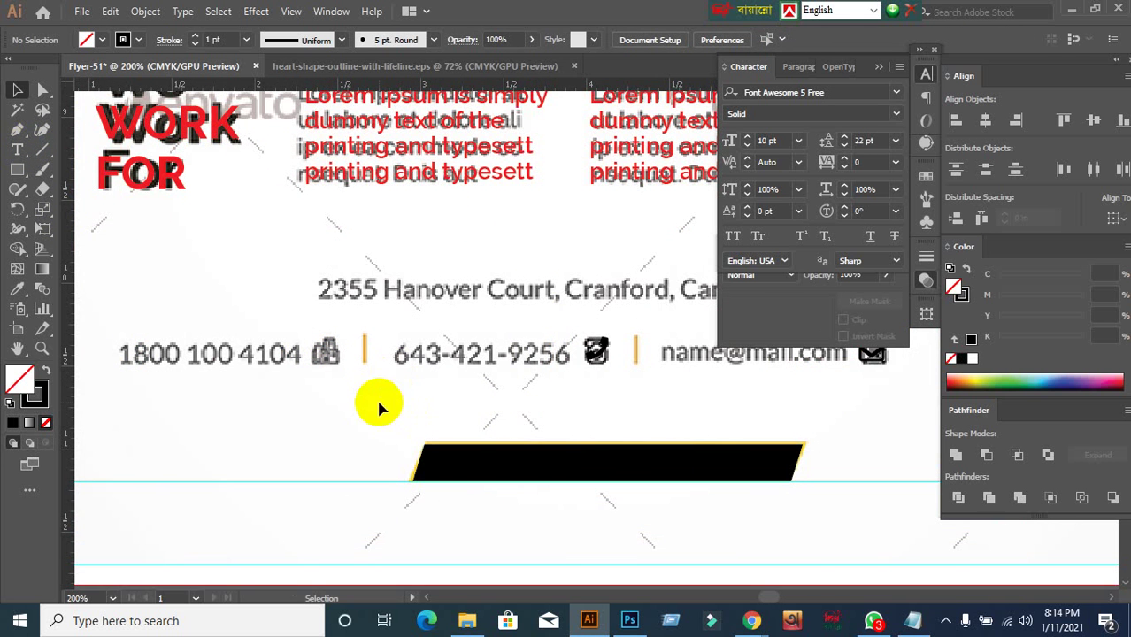
pyautogui.scroll(-1, 391, 366)
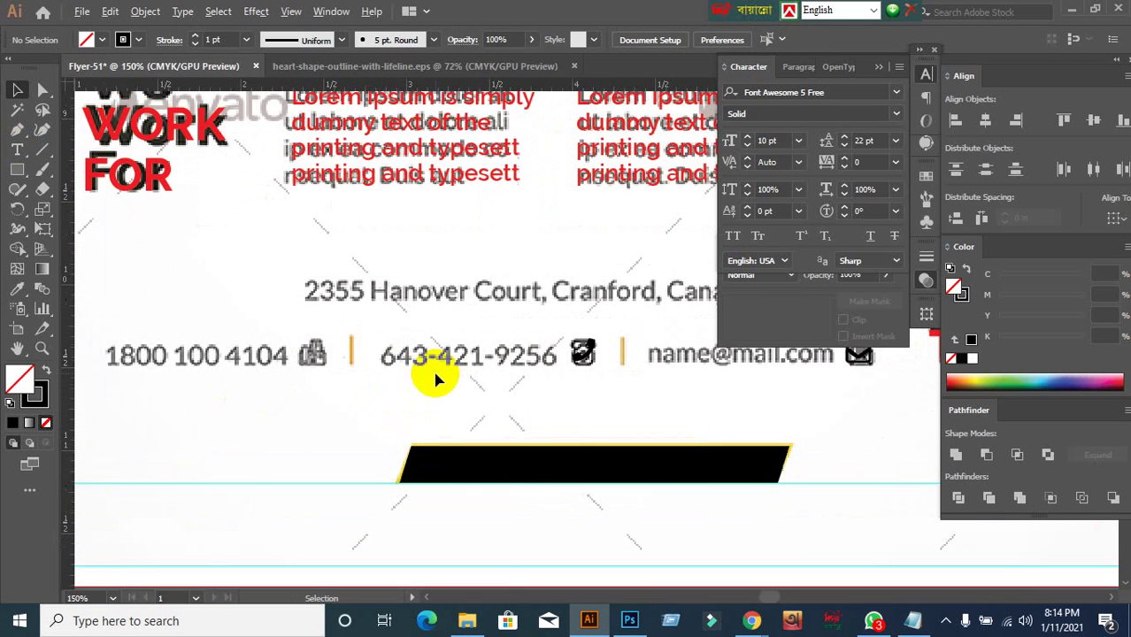
pyautogui.scroll(-1, 435, 378)
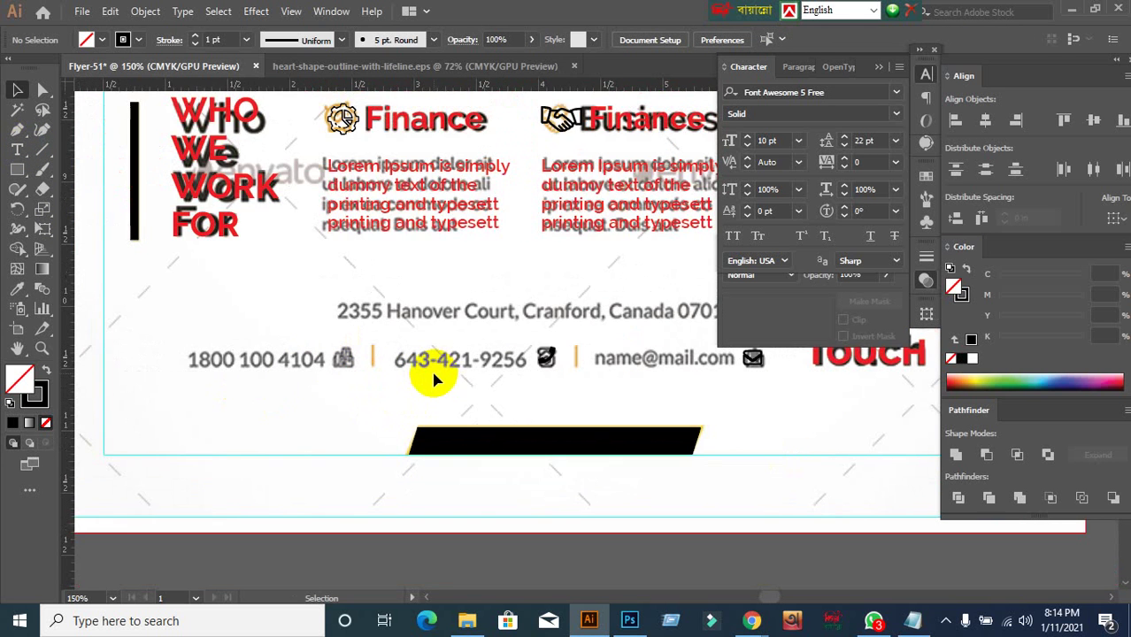
# - Type a trial Font Awesome fax icon glyph as new text below the phone line
pyautogui.click(18, 149)
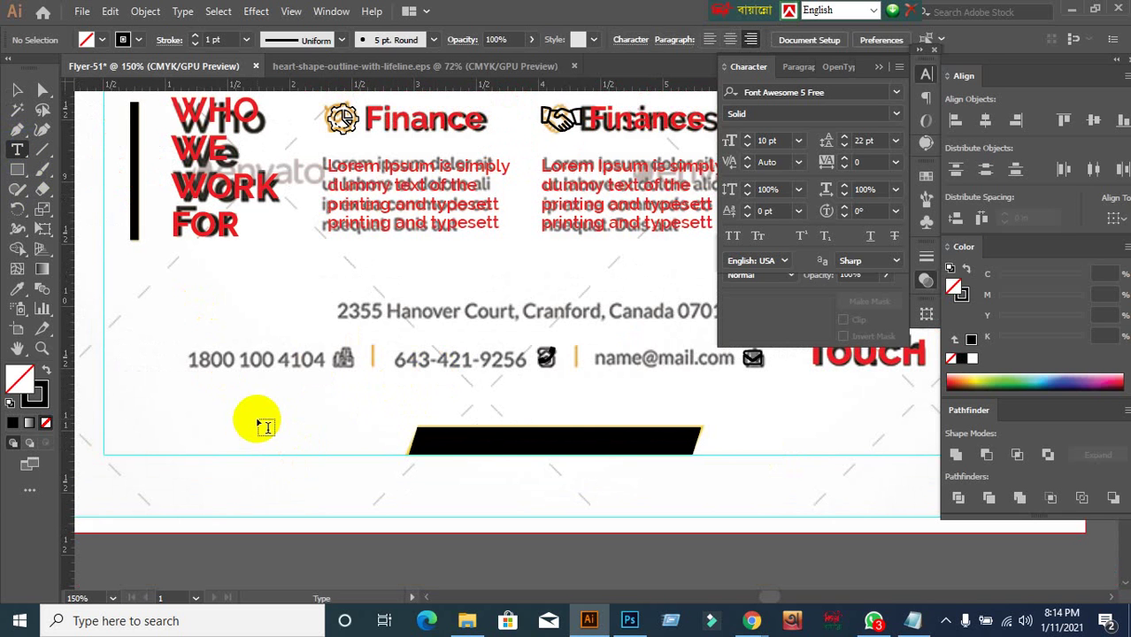
pyautogui.click(264, 423)
pyautogui.write('fx')
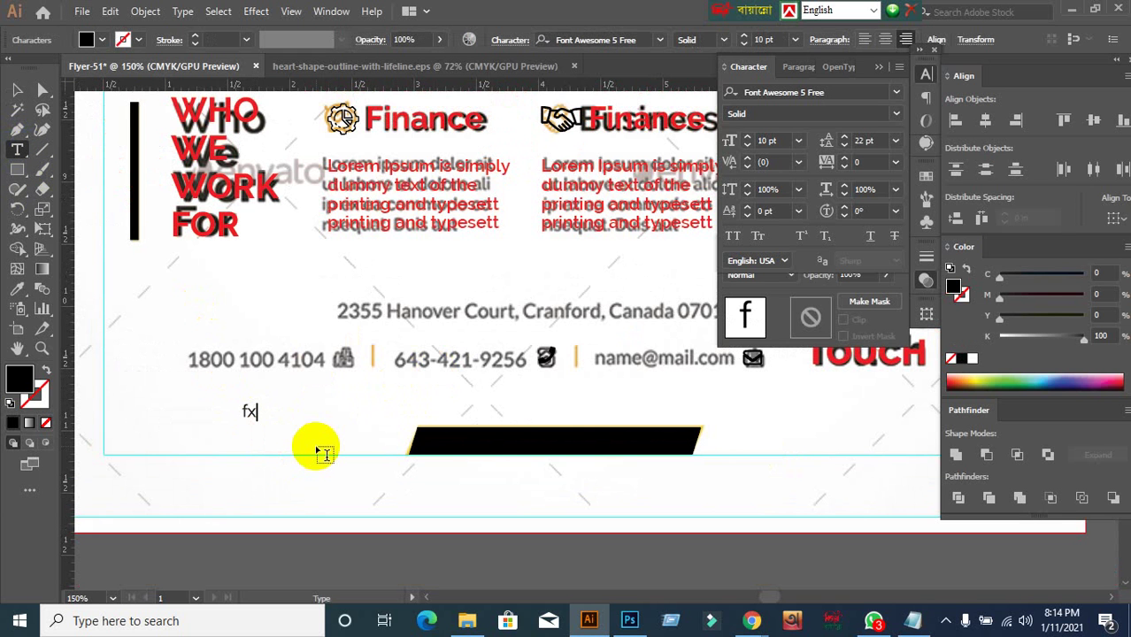
pyautogui.press('BackSpace')
pyautogui.write('a')
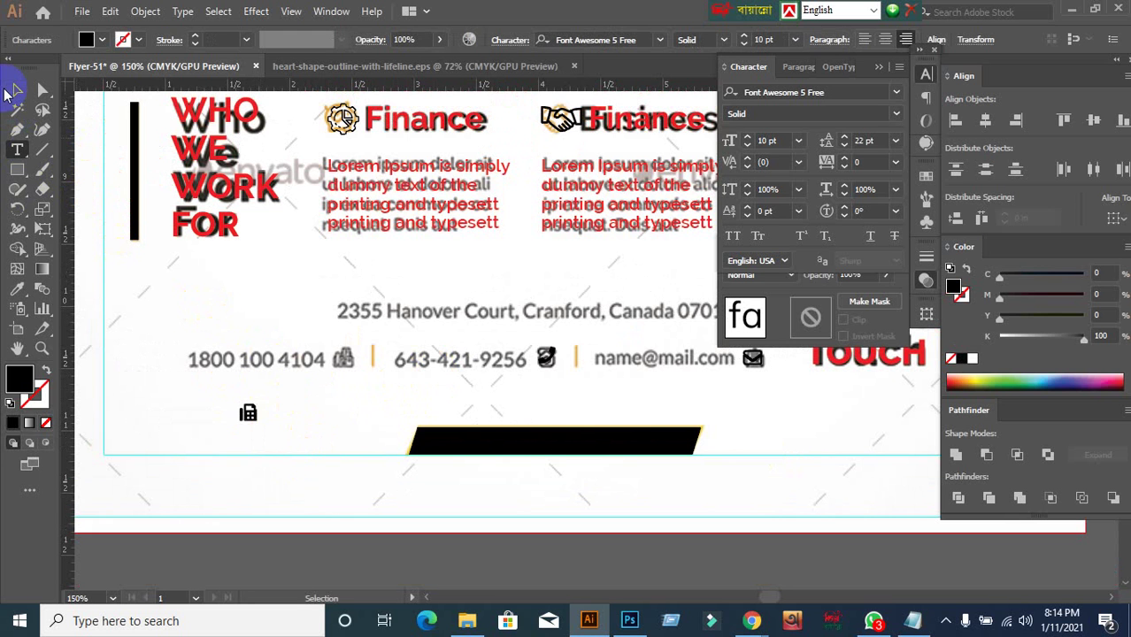
pyautogui.doubleClick(140, 184)
pyautogui.click(257, 403)
pyautogui.click(18, 89)
pyautogui.click(95, 304)
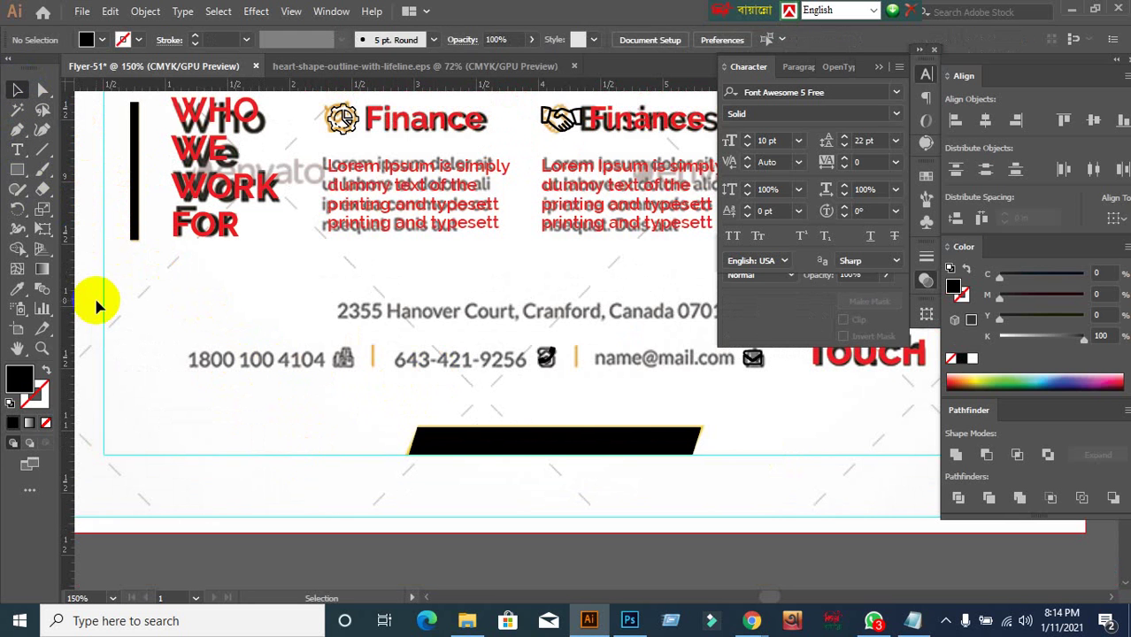
# - Type the Font Awesome printer glyph and move it beside the toll-free number
pyautogui.click(17, 150)
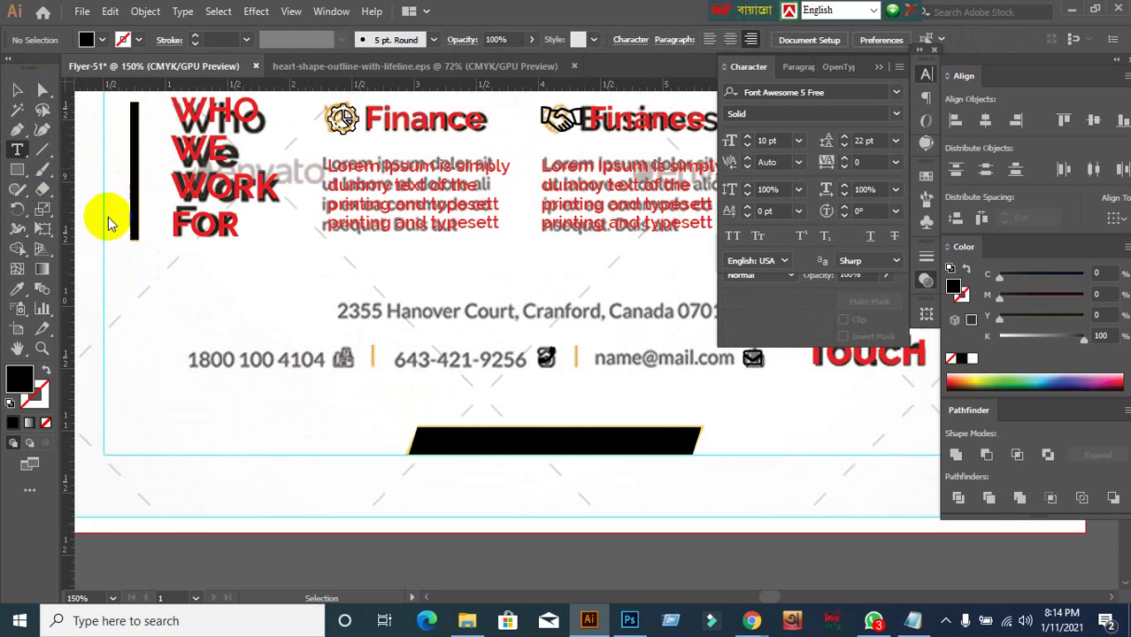
pyautogui.click(245, 409)
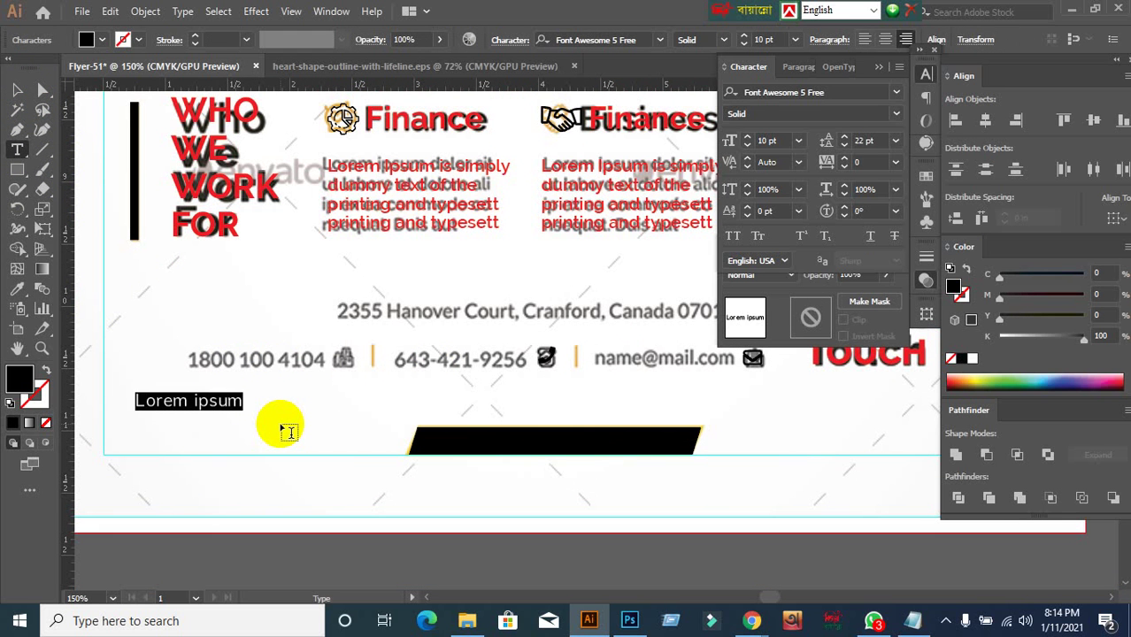
pyautogui.write('p')
pyautogui.write('ter')
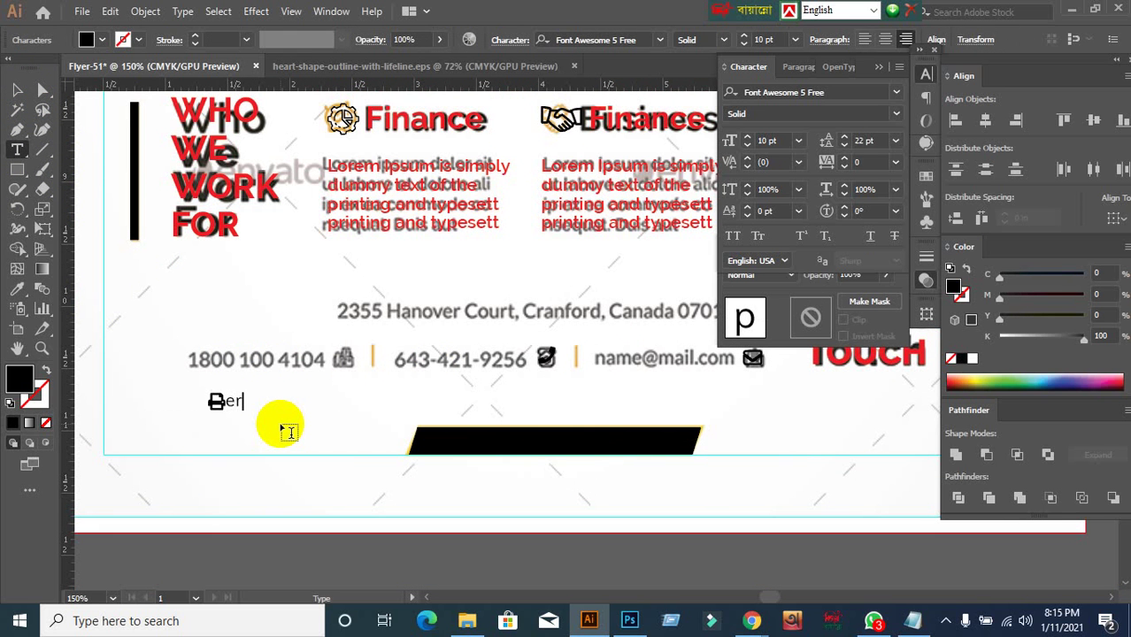
pyautogui.press('BackSpace')
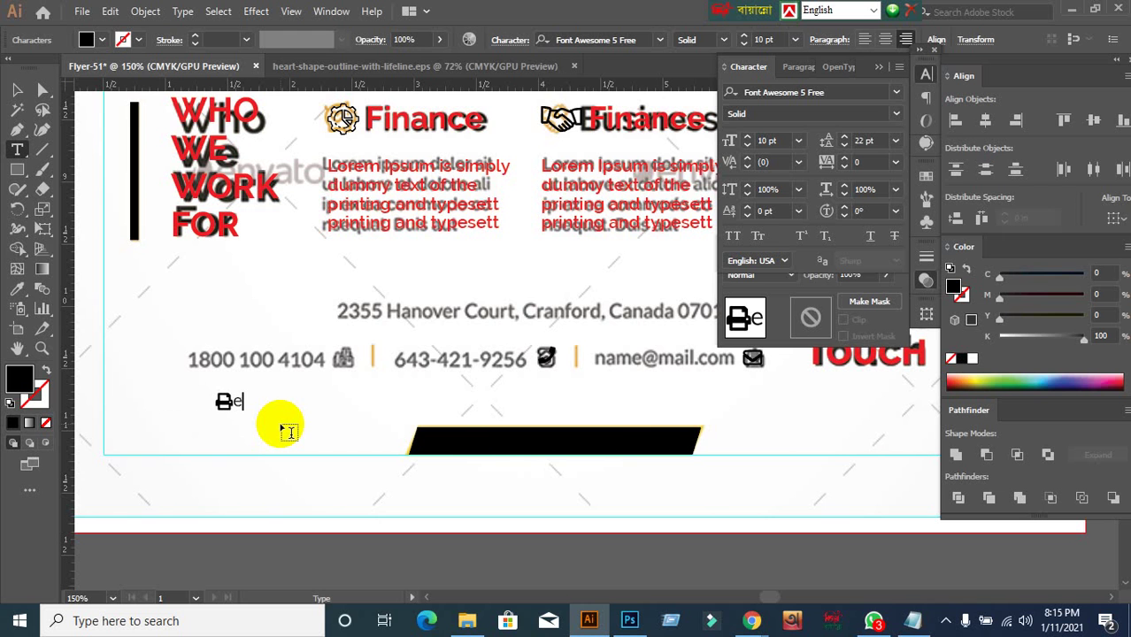
pyautogui.press('BackSpace')
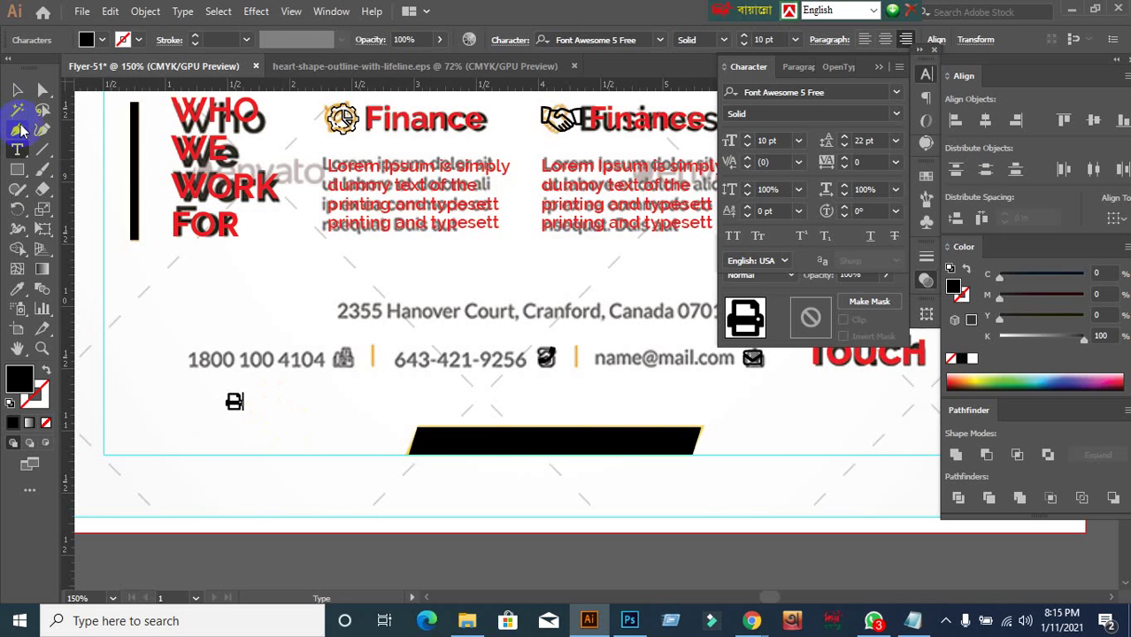
pyautogui.click(17, 89)
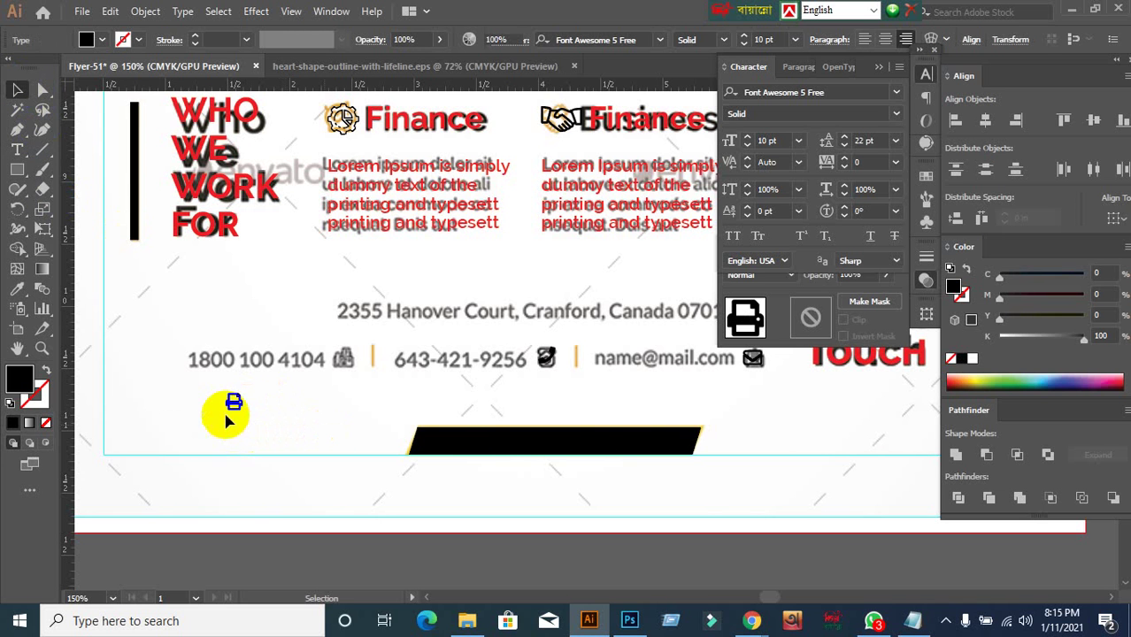
pyautogui.click(219, 414)
pyautogui.click(343, 358)
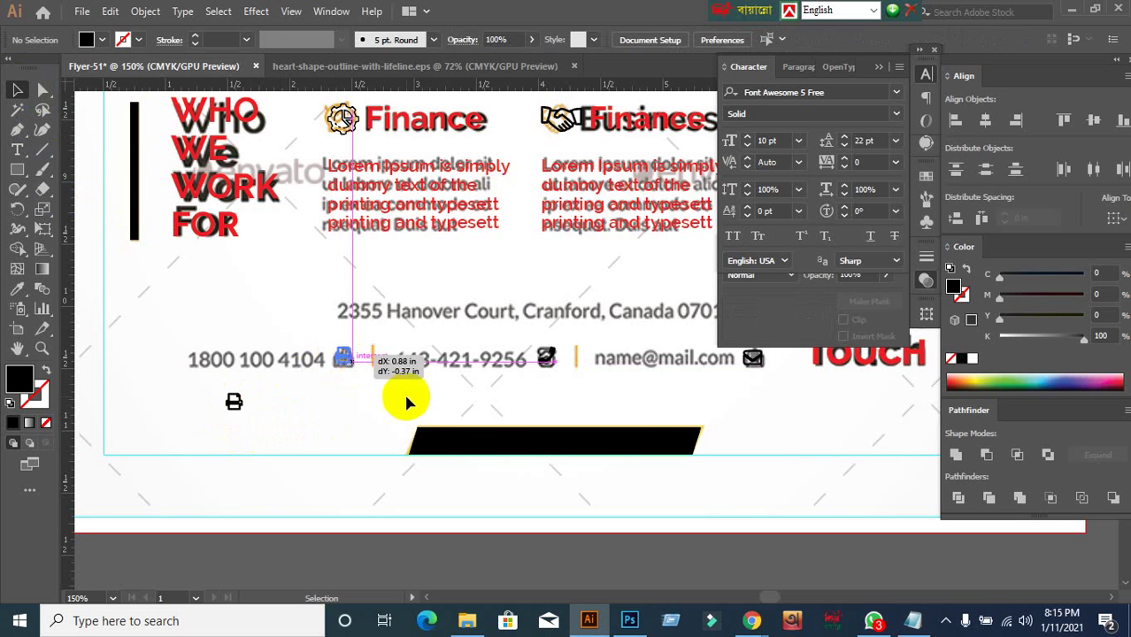
pyautogui.click(418, 398)
pyautogui.scroll(1, 419, 398)
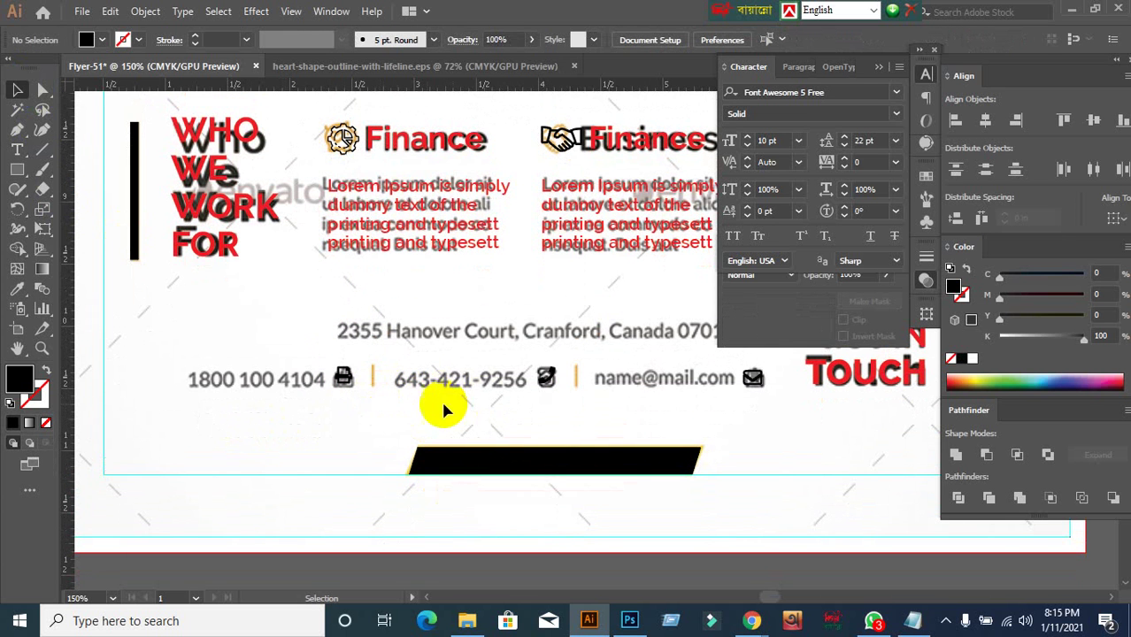
pyautogui.moveTo(563, 400); pyautogui.dragTo(421, 393)
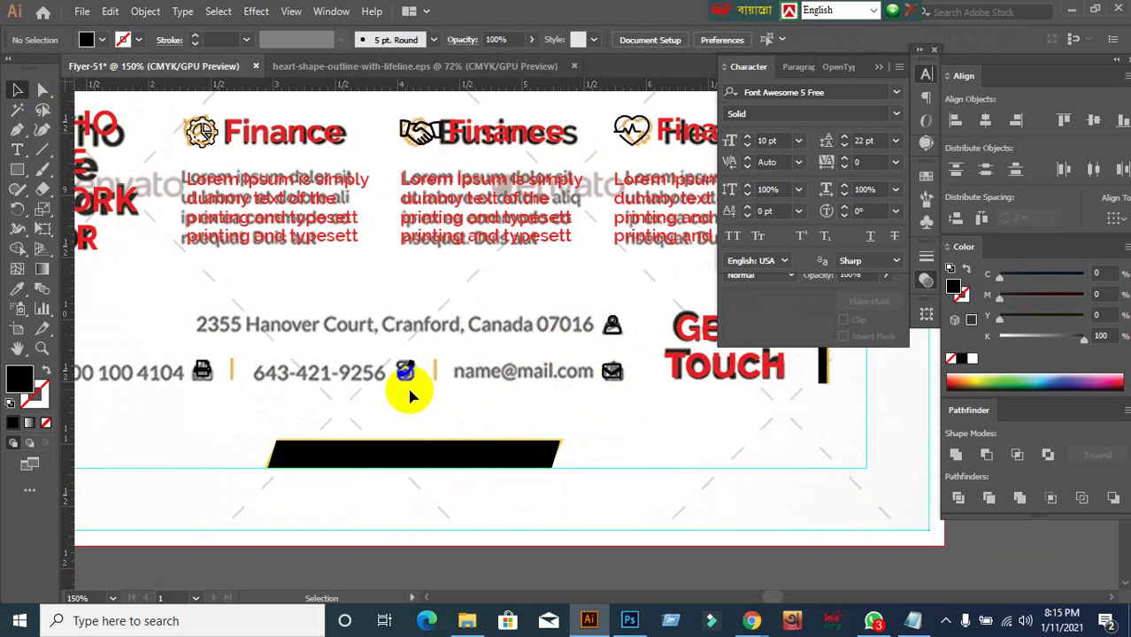
# - Start a trial text object reading 'canad' above the address
pyautogui.scroll(1, 529, 397)
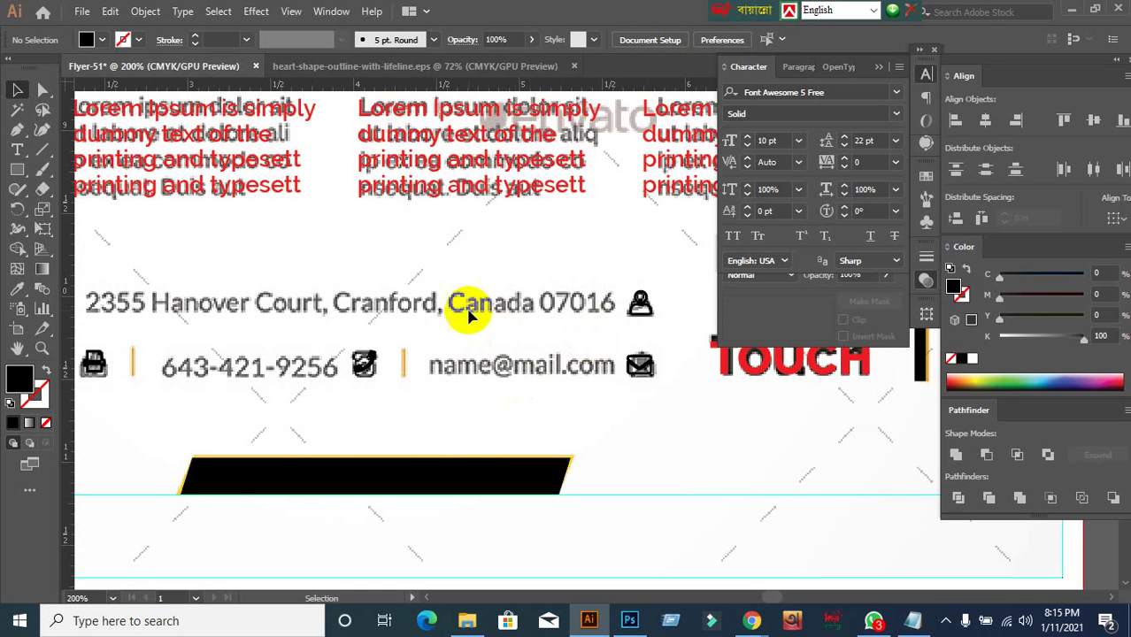
pyautogui.click(17, 151)
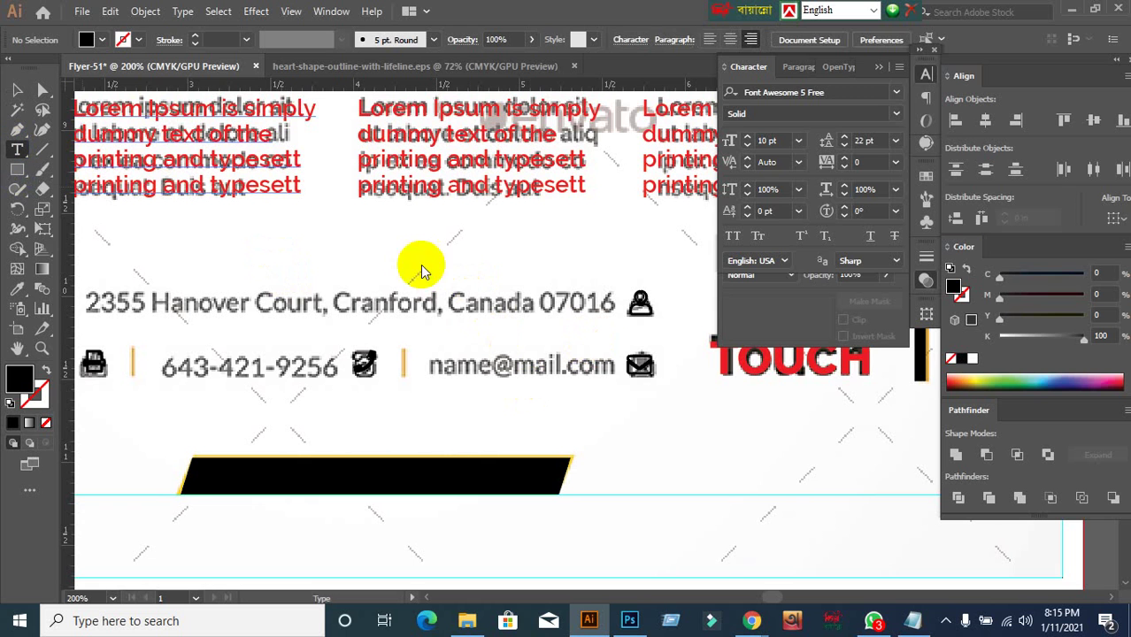
pyautogui.click(794, 69)
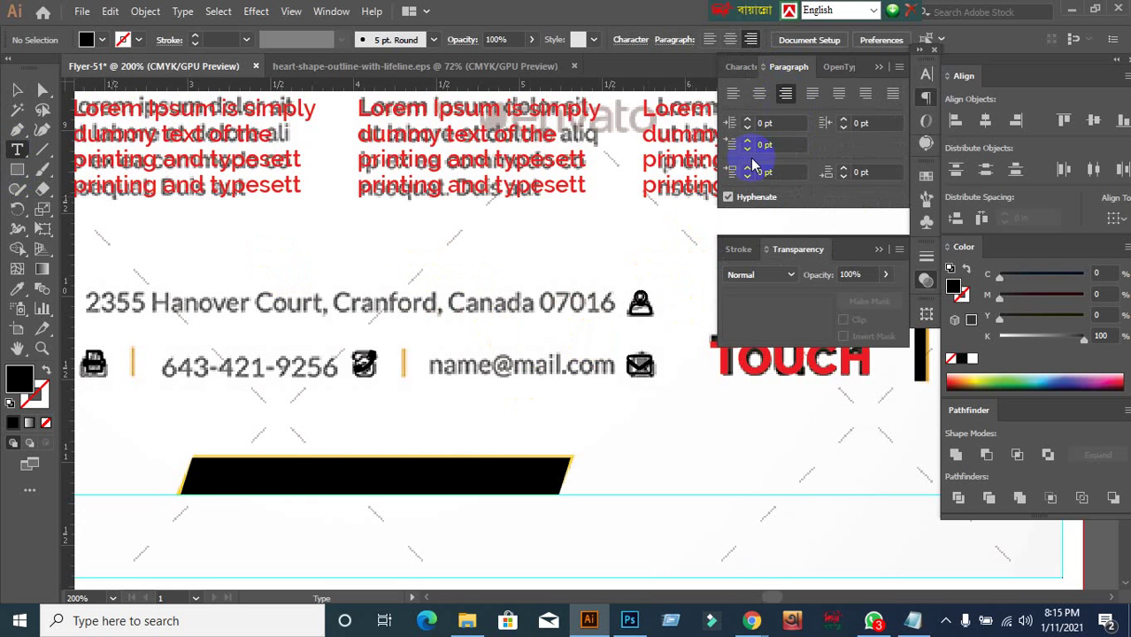
pyautogui.click(546, 305)
pyautogui.write('ca')
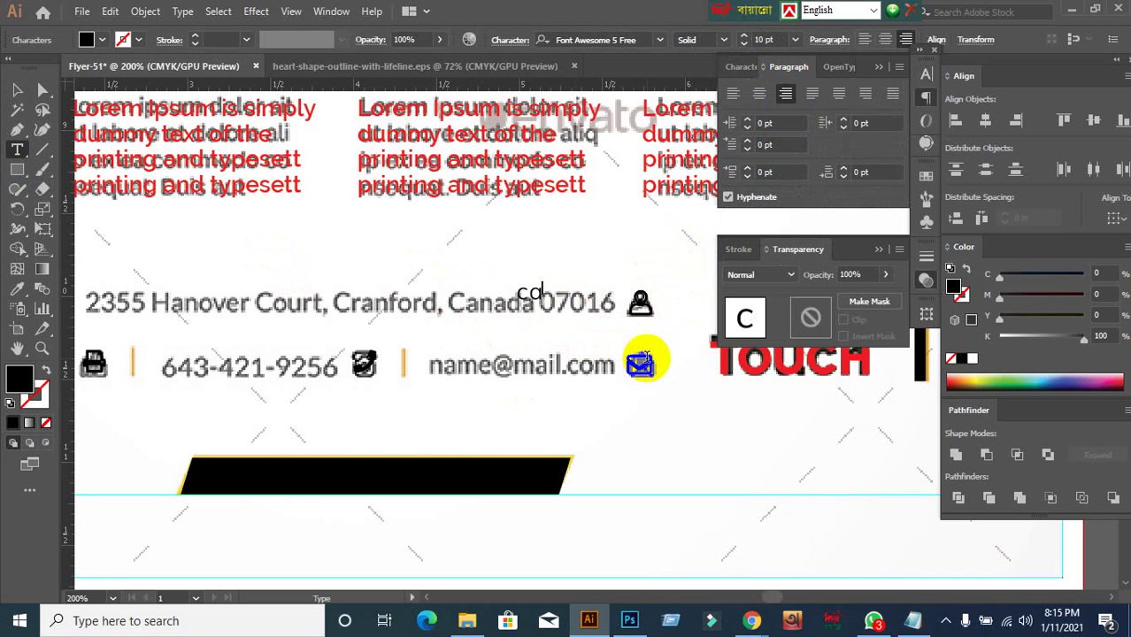
pyautogui.write('nada')
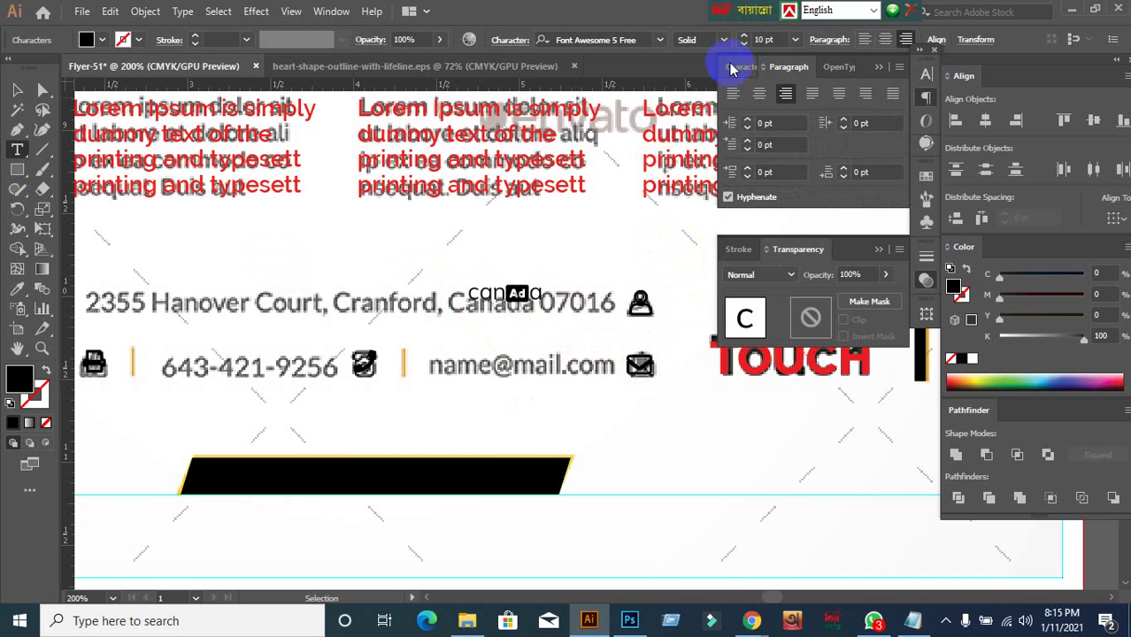
# - Set the font to Montserrat Regular and undo the trial text above the address
pyautogui.click(734, 67)
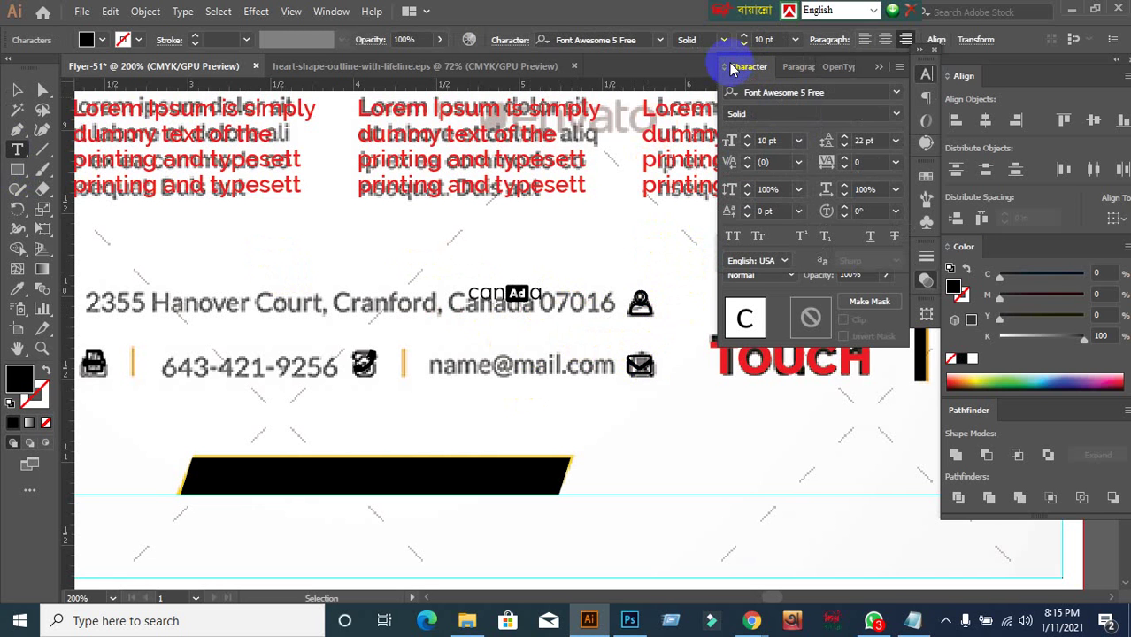
pyautogui.click(836, 92)
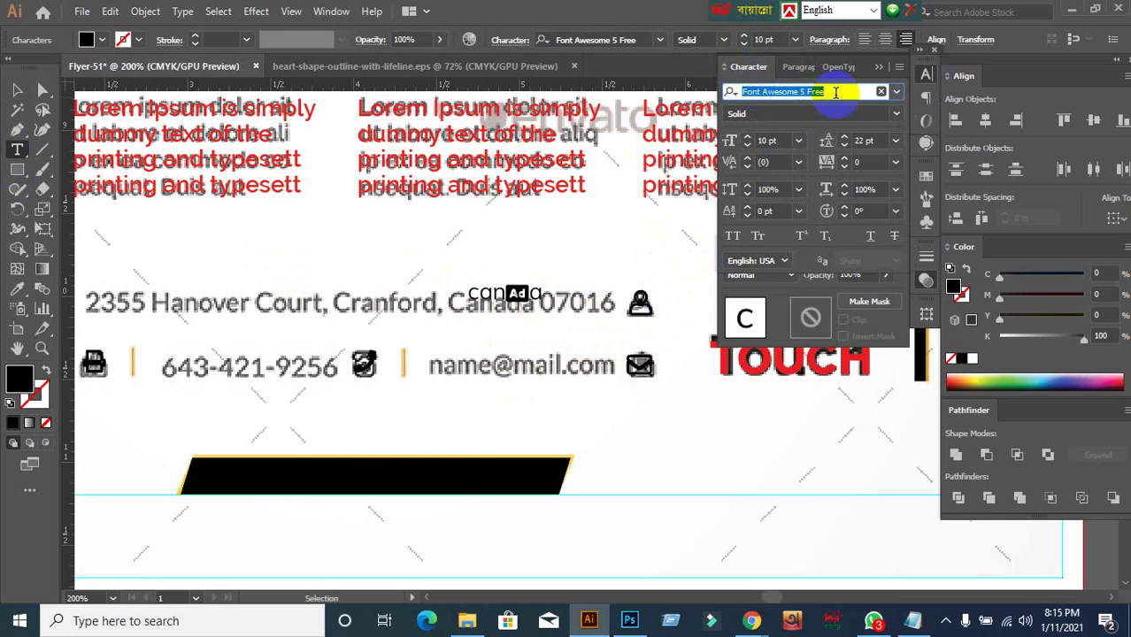
pyautogui.write('Mon')
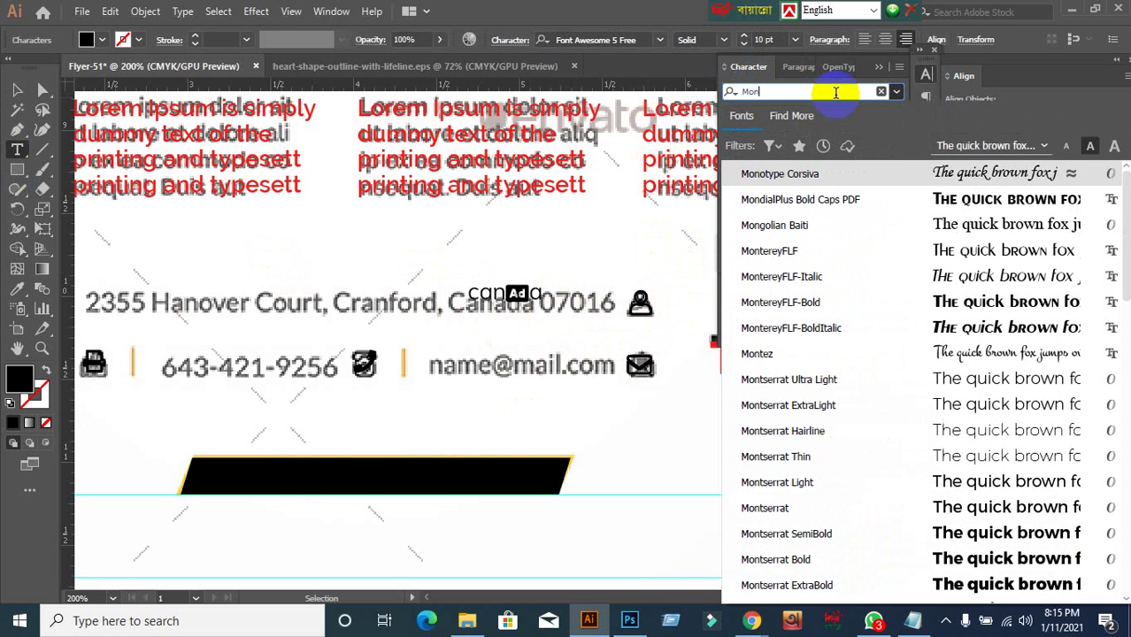
pyautogui.click(770, 508)
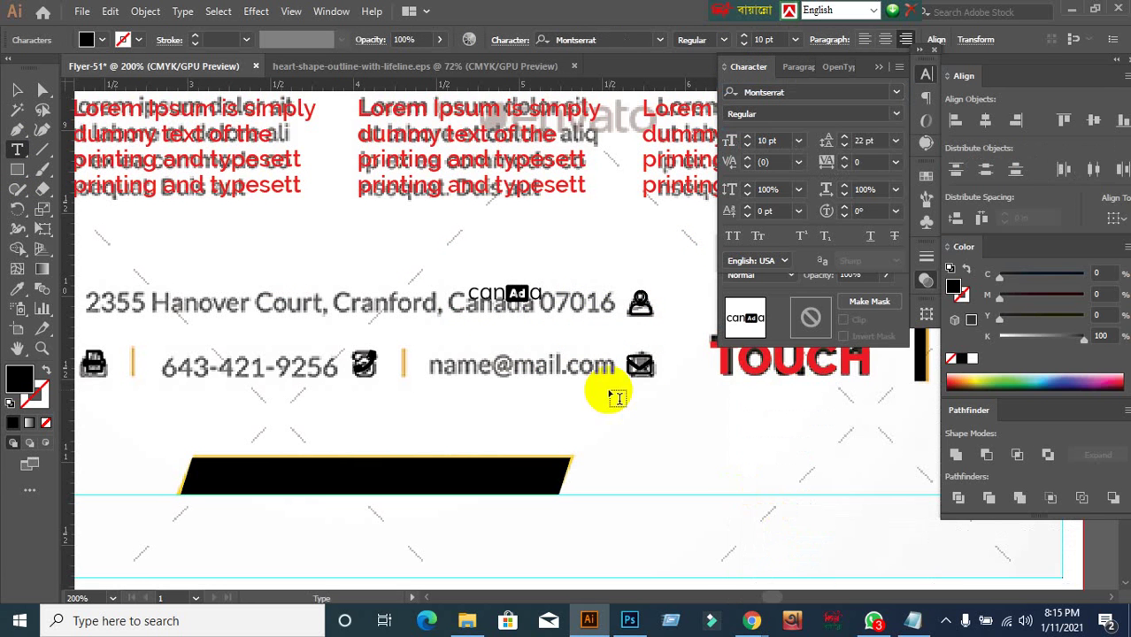
pyautogui.hotkey('ctrl', 'z')
pyautogui.hotkey('ctrl', 'z')
pyautogui.hotkey('ctrl', 'z')
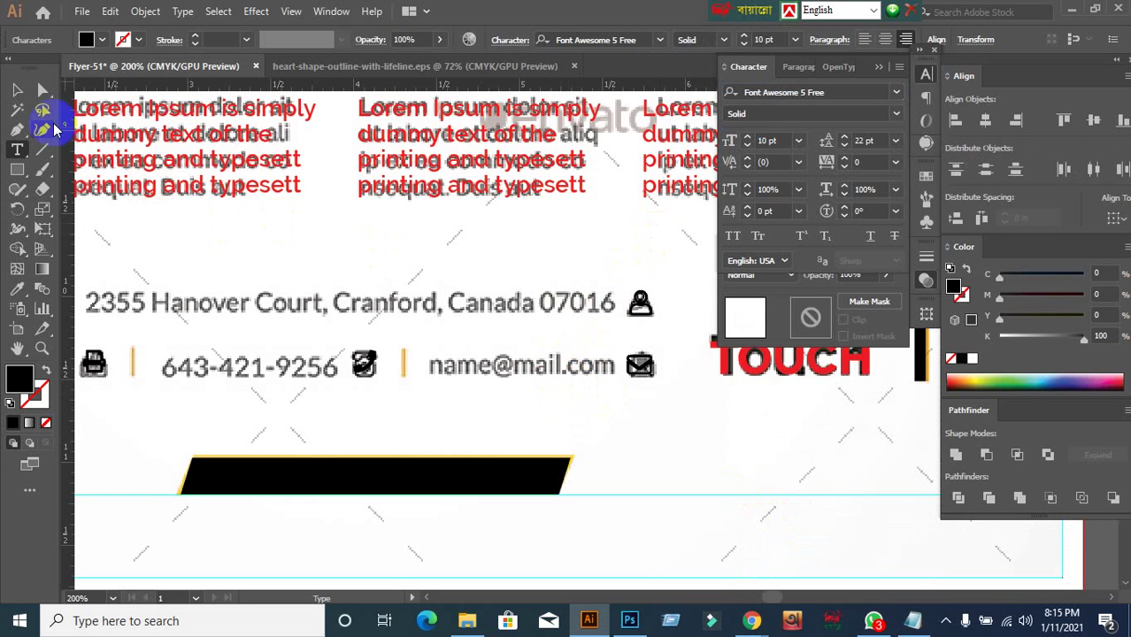
pyautogui.click(17, 89)
pyautogui.click(161, 292)
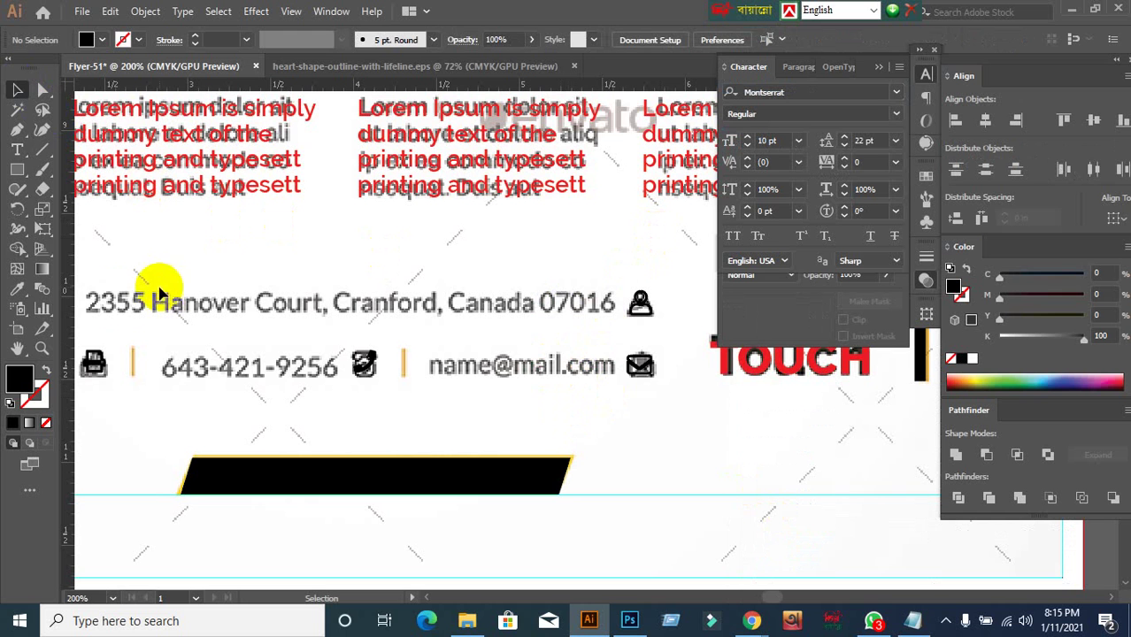
# - Begin a new address line above the address, correcting the misspelled 'Cranford'
pyautogui.click(20, 150)
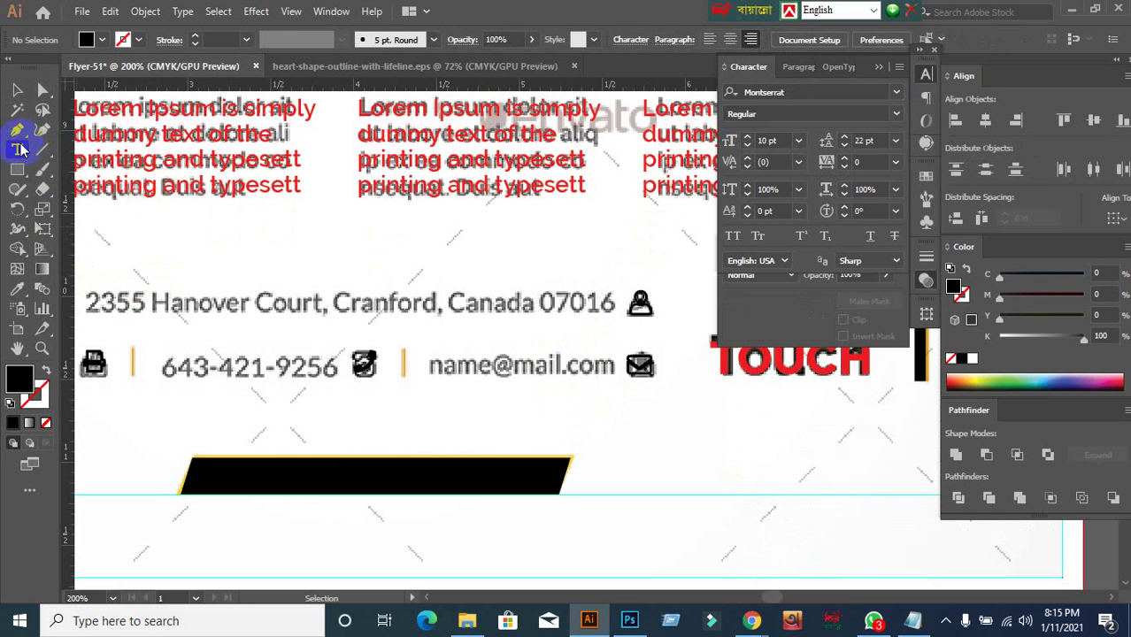
pyautogui.click(529, 276)
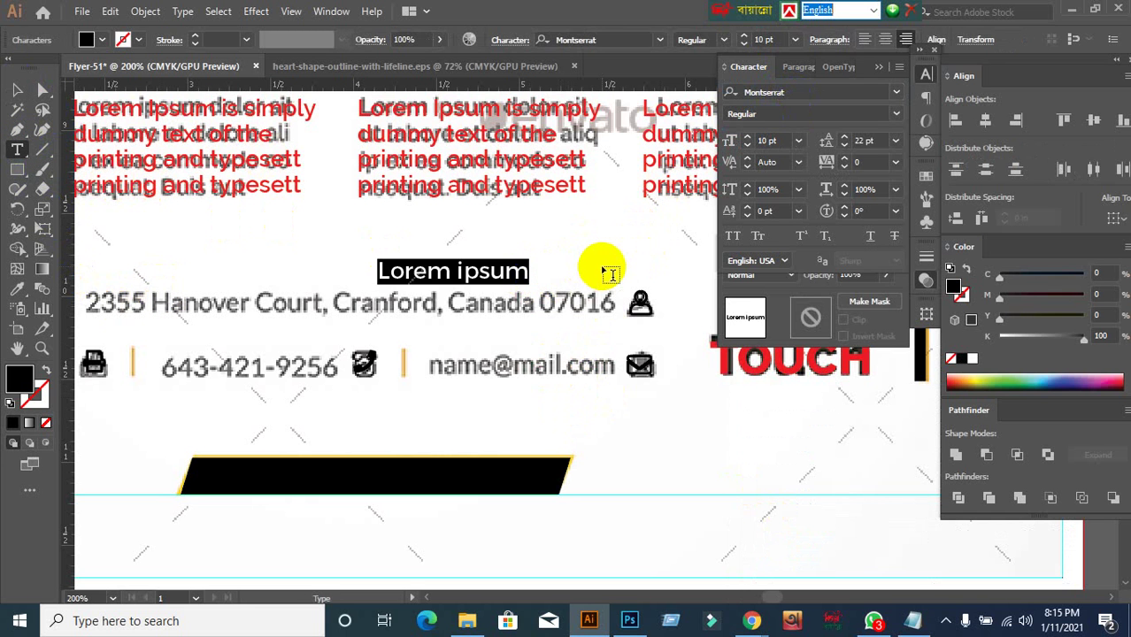
pyautogui.write('c')
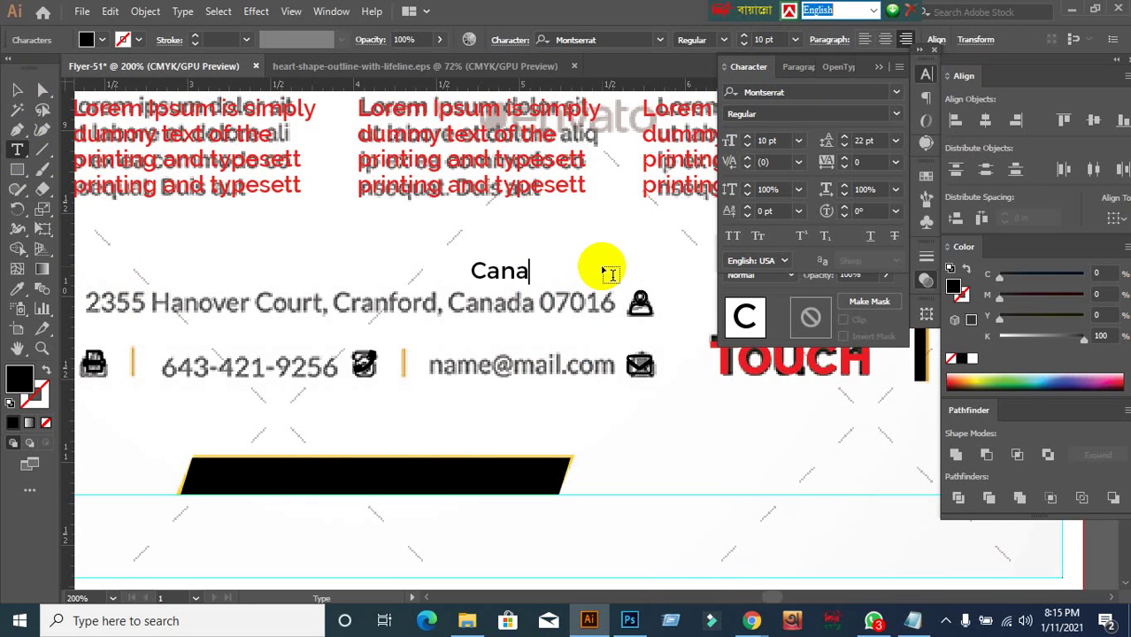
pyautogui.write('da ')
pyautogui.write('07')
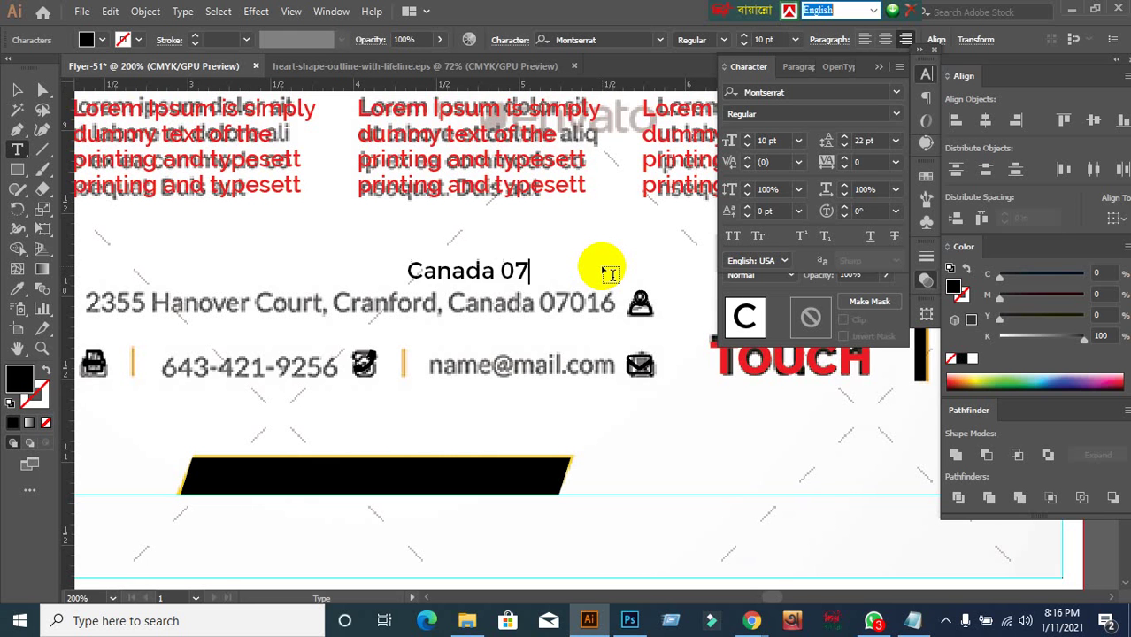
pyautogui.write('016')
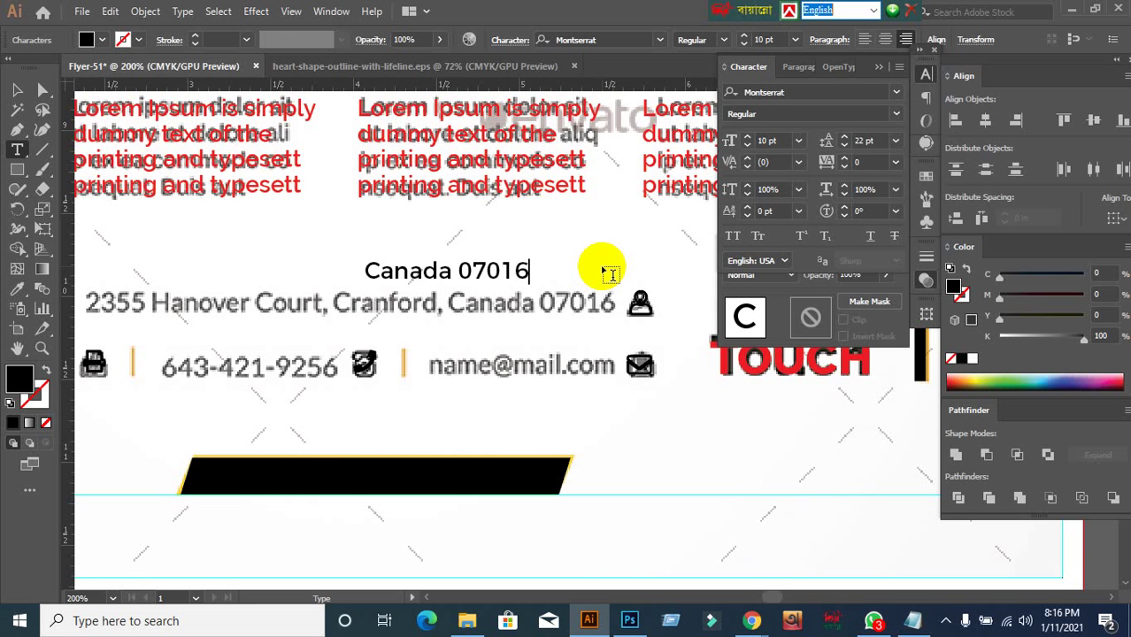
pyautogui.write(', ')
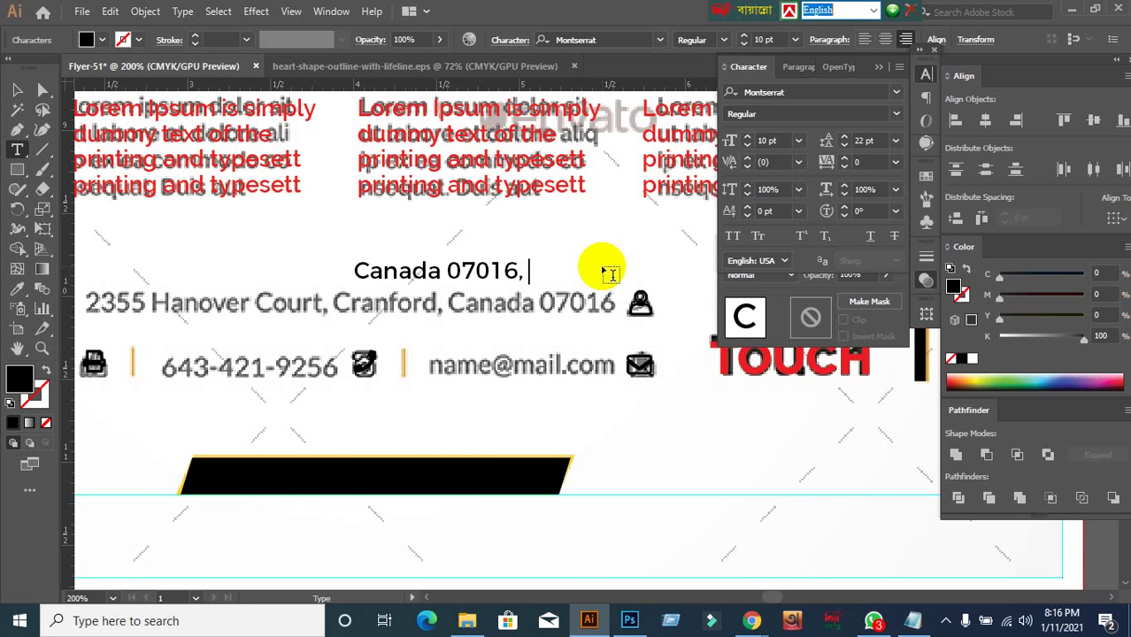
pyautogui.write('Cra')
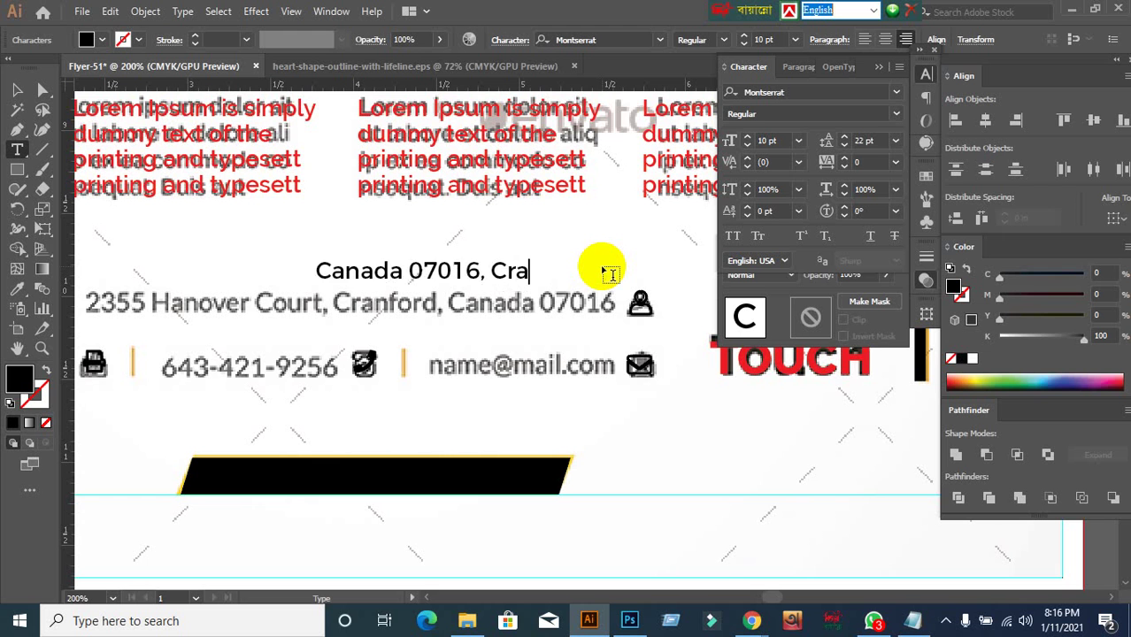
pyautogui.write('ndor')
pyautogui.press('BackSpace')
pyautogui.press('BackSpace')
pyautogui.press('BackSpace')
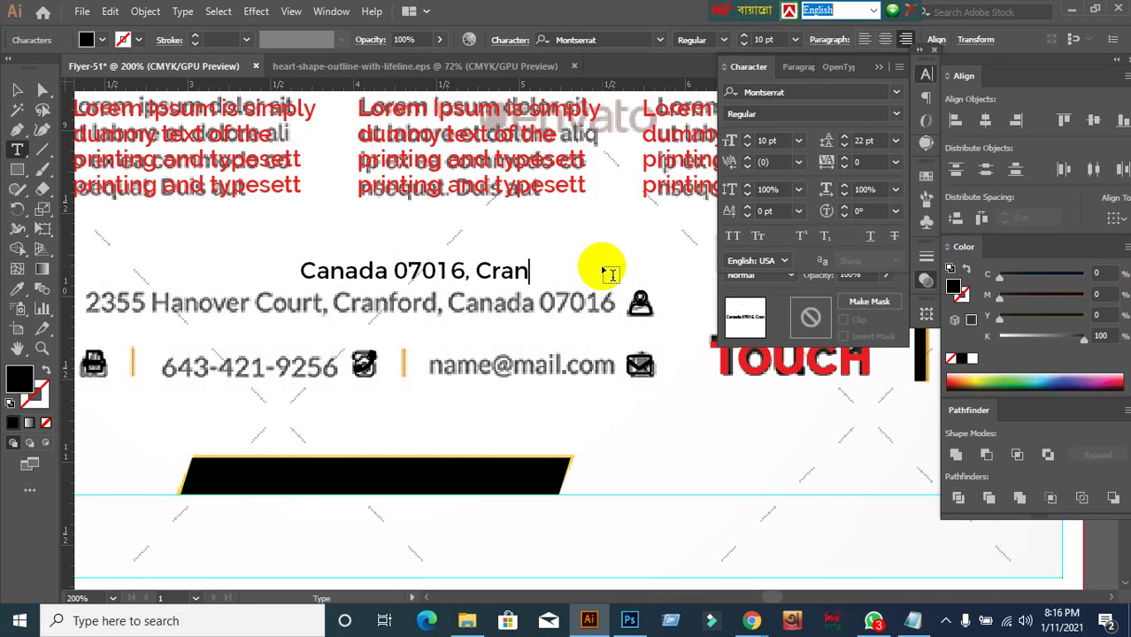
pyautogui.write('ford,')
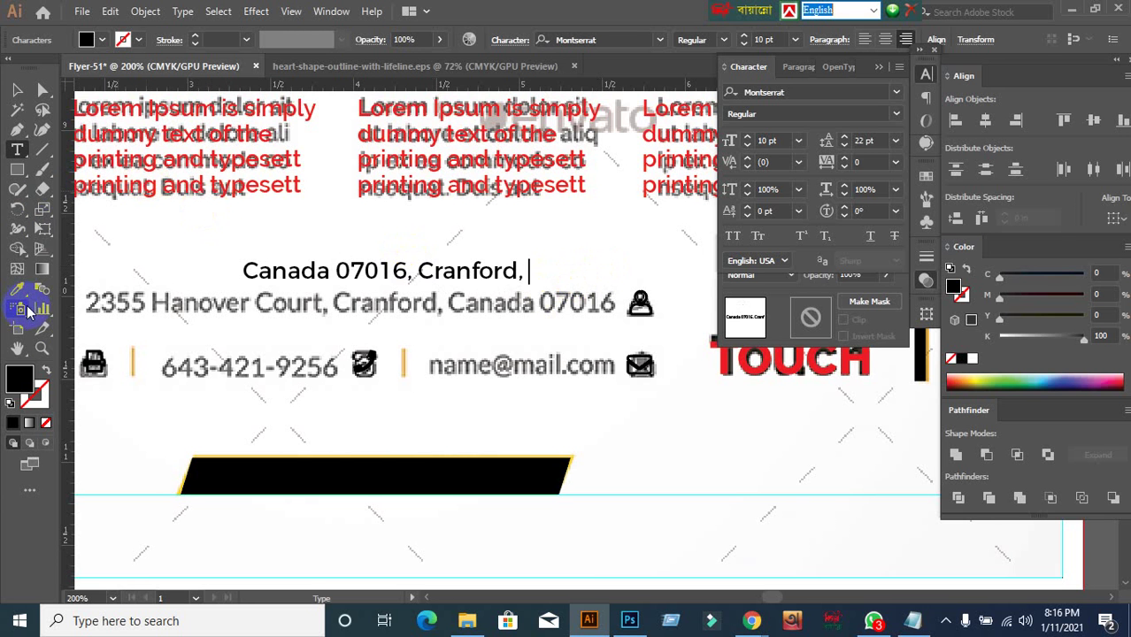
# - Pan to the start of the address row and clear the line to retype it
pyautogui.click(17, 348)
pyautogui.moveTo(151, 363)
pyautogui.mouseDown()
pyautogui.moveTo(321, 371)
pyautogui.moveTo(278, 376)
pyautogui.mouseUp()
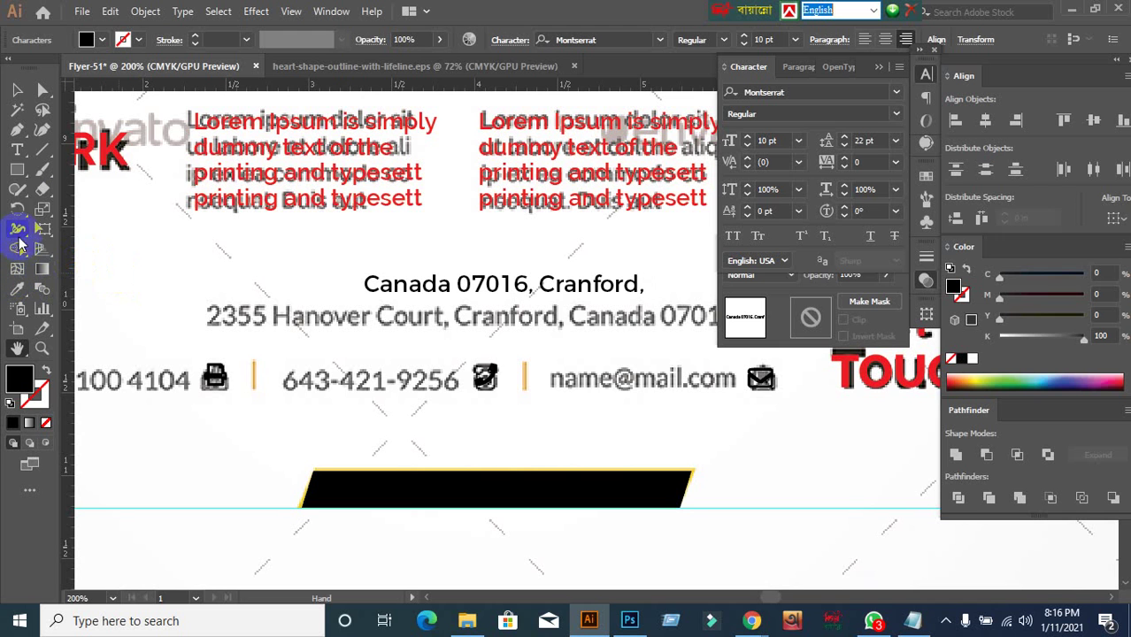
pyautogui.click(16, 149)
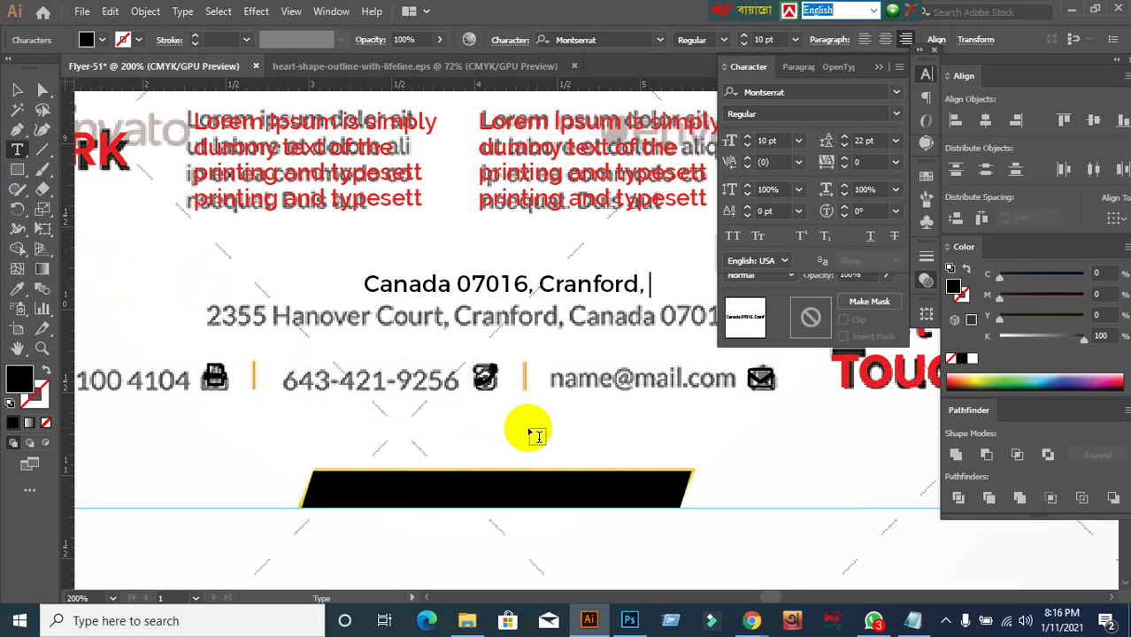
pyautogui.write('2')
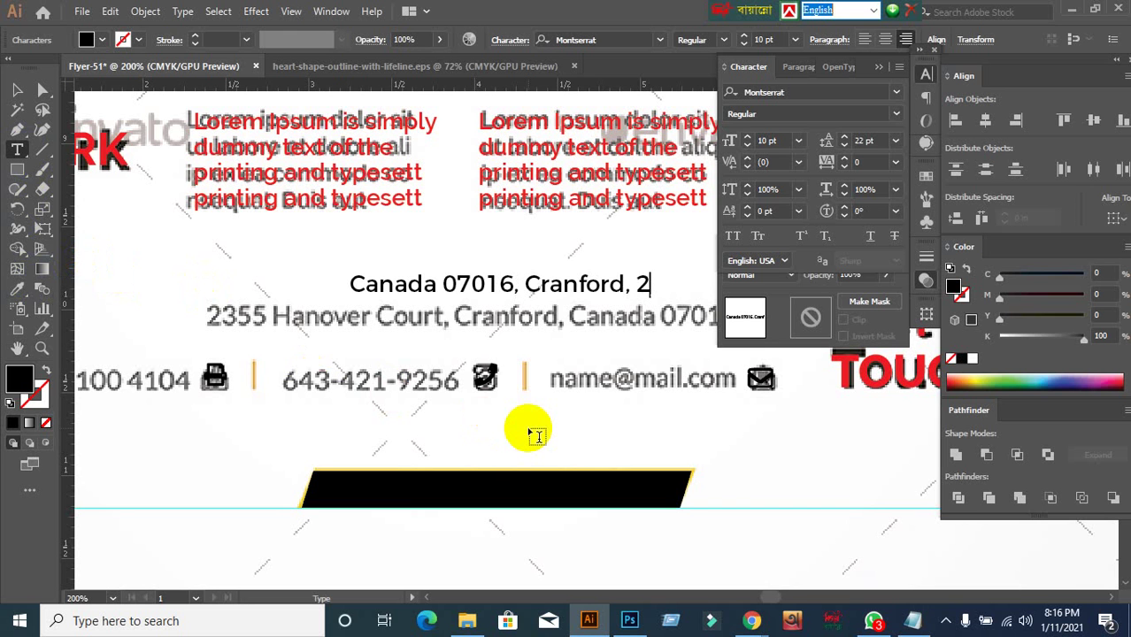
pyautogui.press('BackSpace')
pyautogui.press('BackSpace')
pyautogui.press('BackSpace')
pyautogui.press('BackSpace')
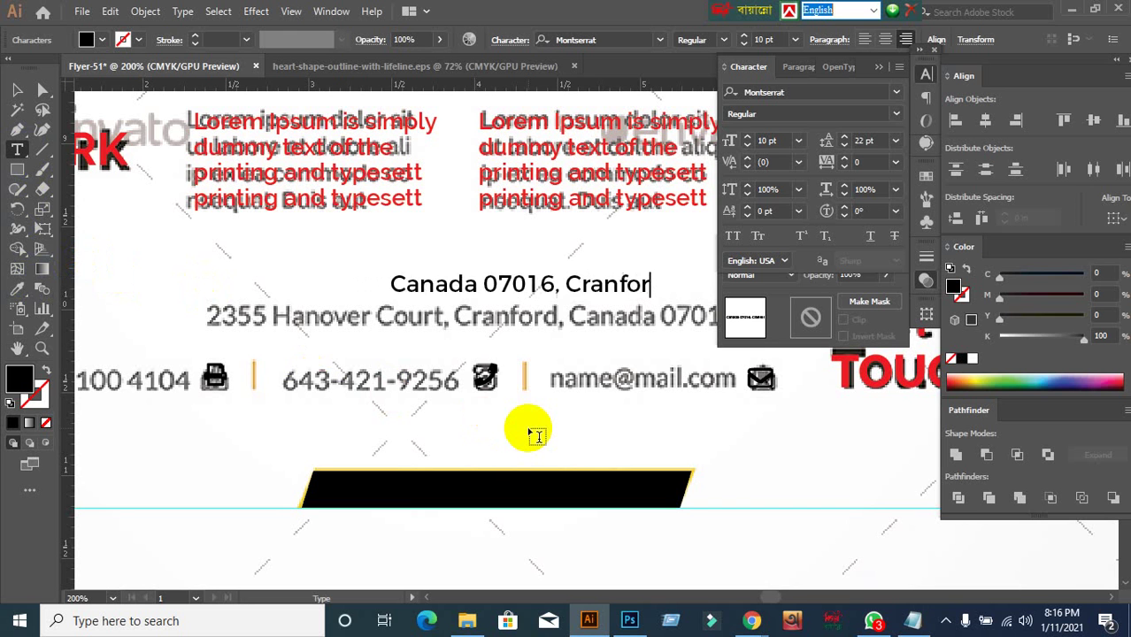
pyautogui.press('BackSpace')
pyautogui.press('BackSpace')
pyautogui.press('BackSpace')
pyautogui.press('BackSpace')
pyautogui.press('BackSpace')
pyautogui.press('BackSpace')
pyautogui.press('BackSpace')
pyautogui.press('BackSpace')
pyautogui.press('BackSpace')
pyautogui.press('BackSpace')
pyautogui.press('BackSpace')
pyautogui.press('BackSpace')
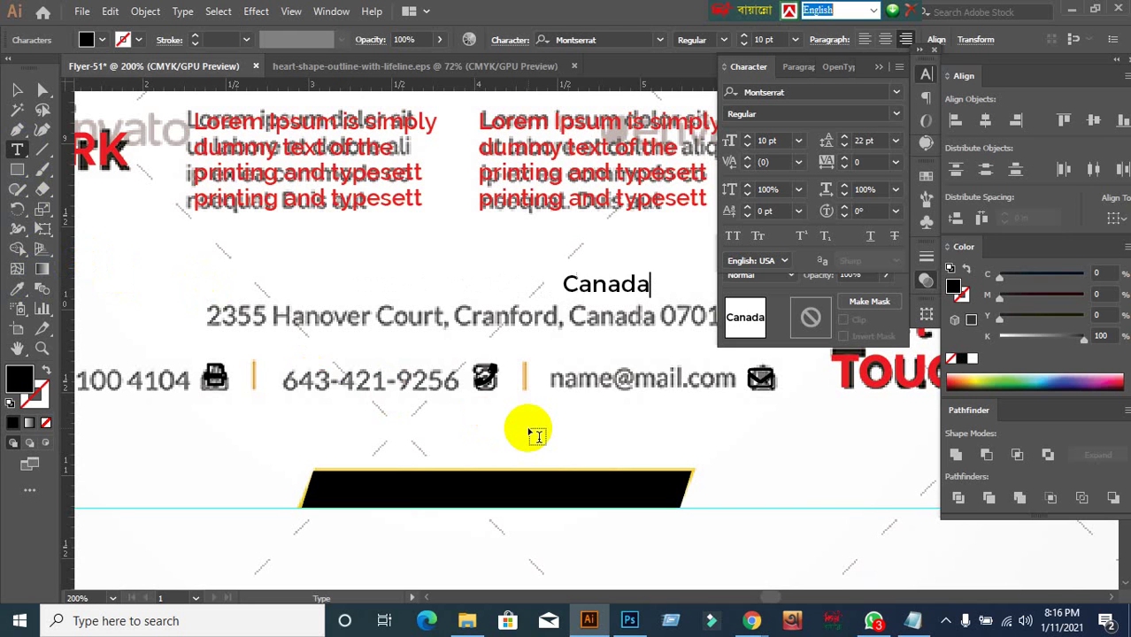
pyautogui.press('BackSpace')
pyautogui.press('BackSpace')
pyautogui.press('BackSpace')
pyautogui.press('BackSpace')
pyautogui.press('BackSpace')
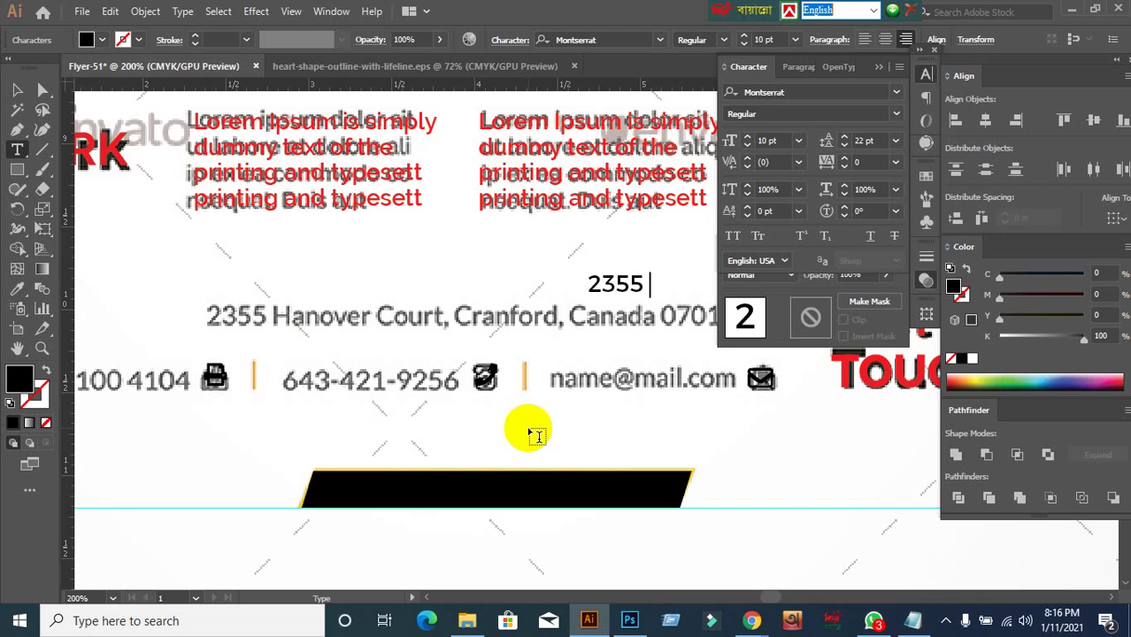
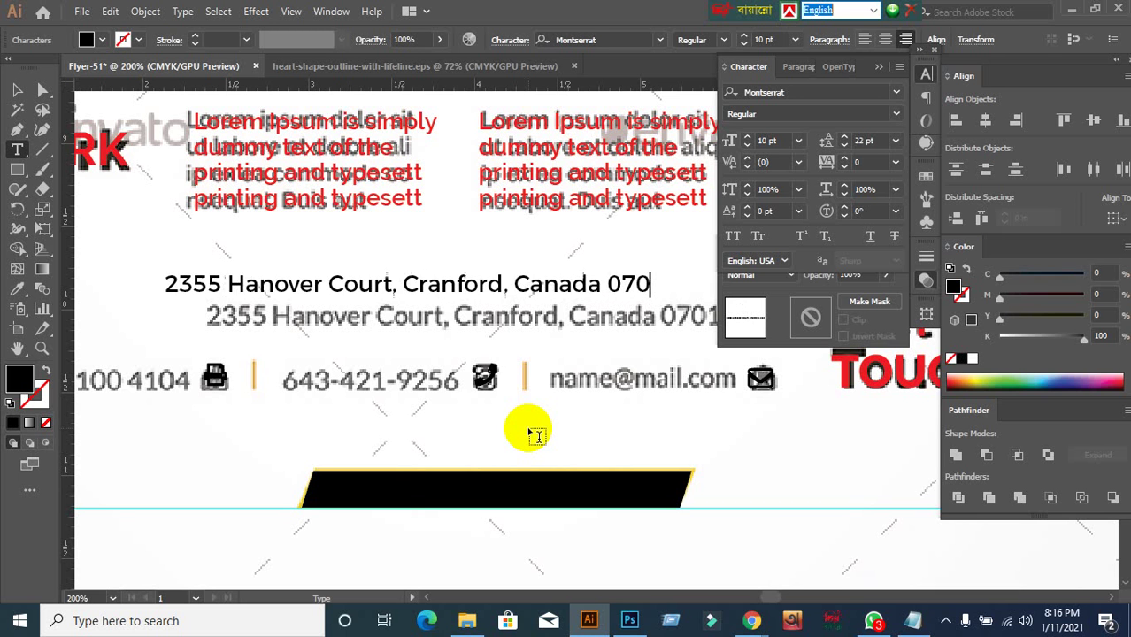
pyautogui.click(16, 89)
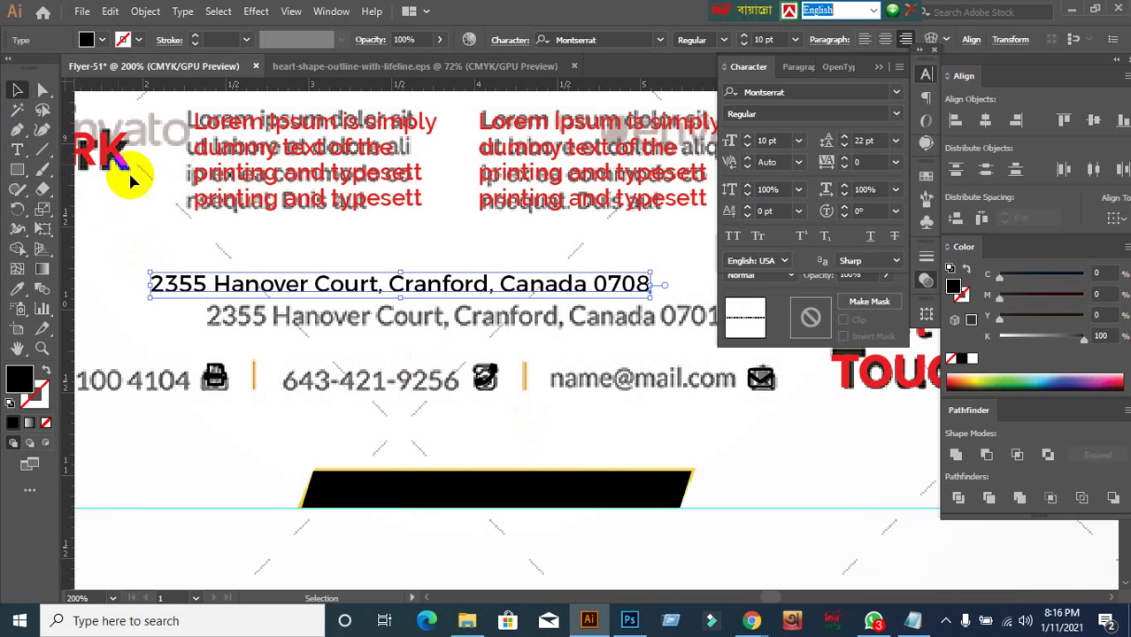
pyautogui.moveTo(517, 390); pyautogui.dragTo(462, 361)
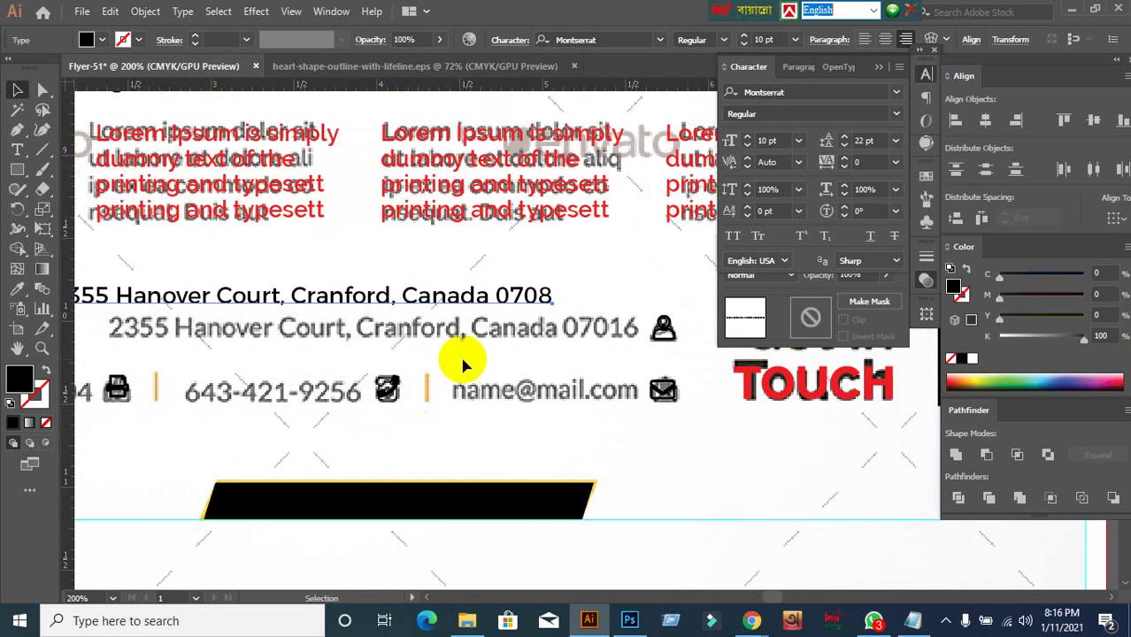
pyautogui.moveTo(478, 301); pyautogui.dragTo(498, 301)
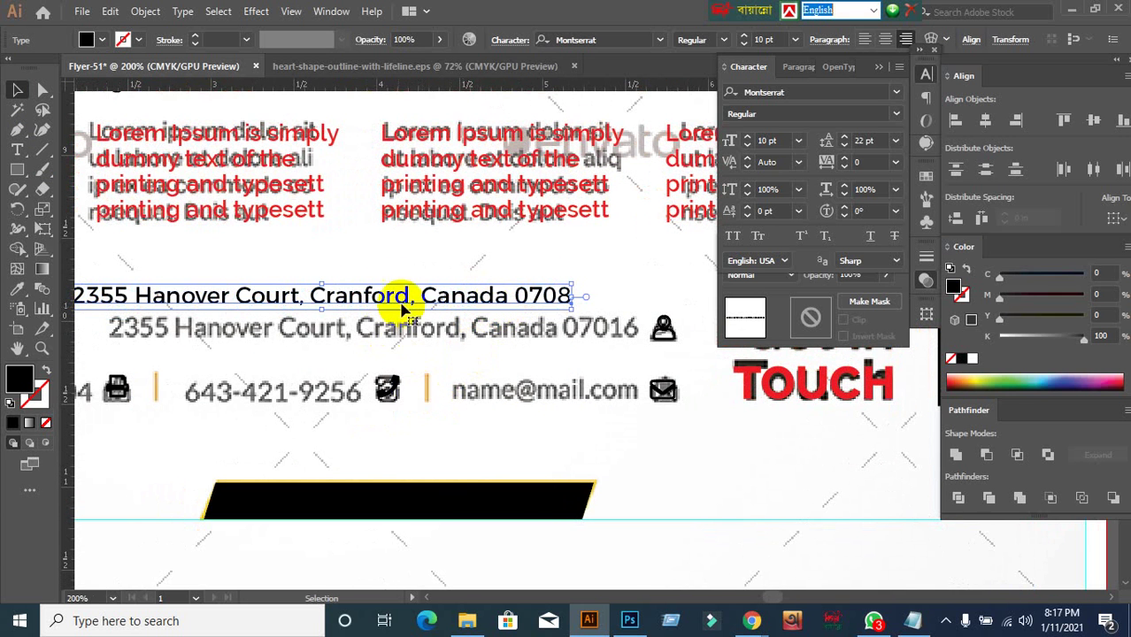
pyautogui.moveTo(442, 296); pyautogui.dragTo(506, 331)
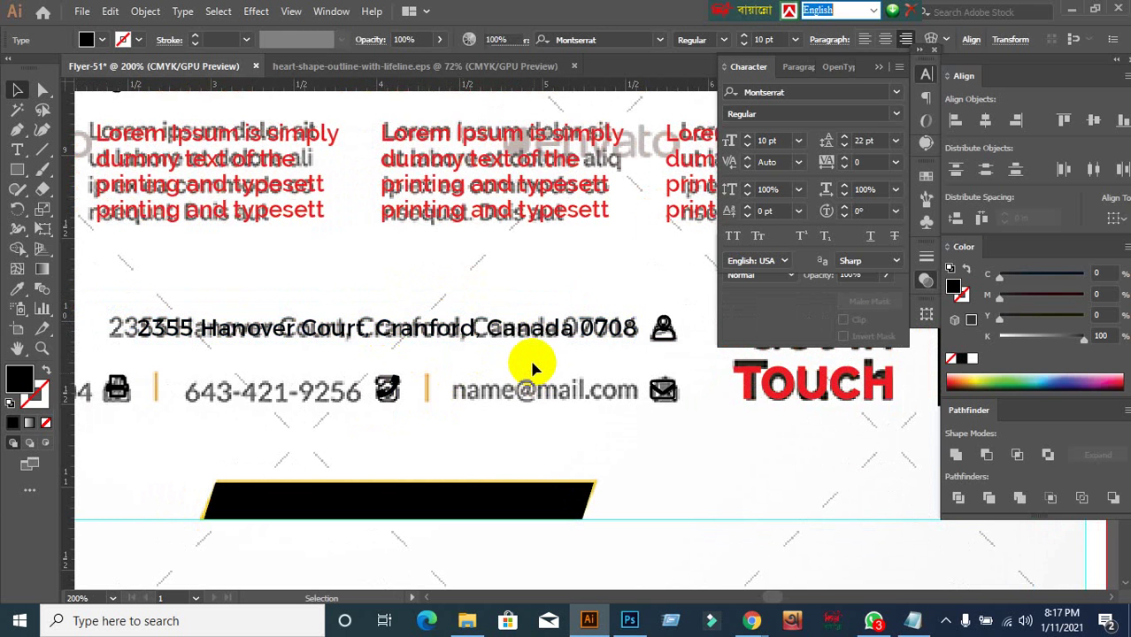
pyautogui.click(530, 363)
pyautogui.click(403, 335)
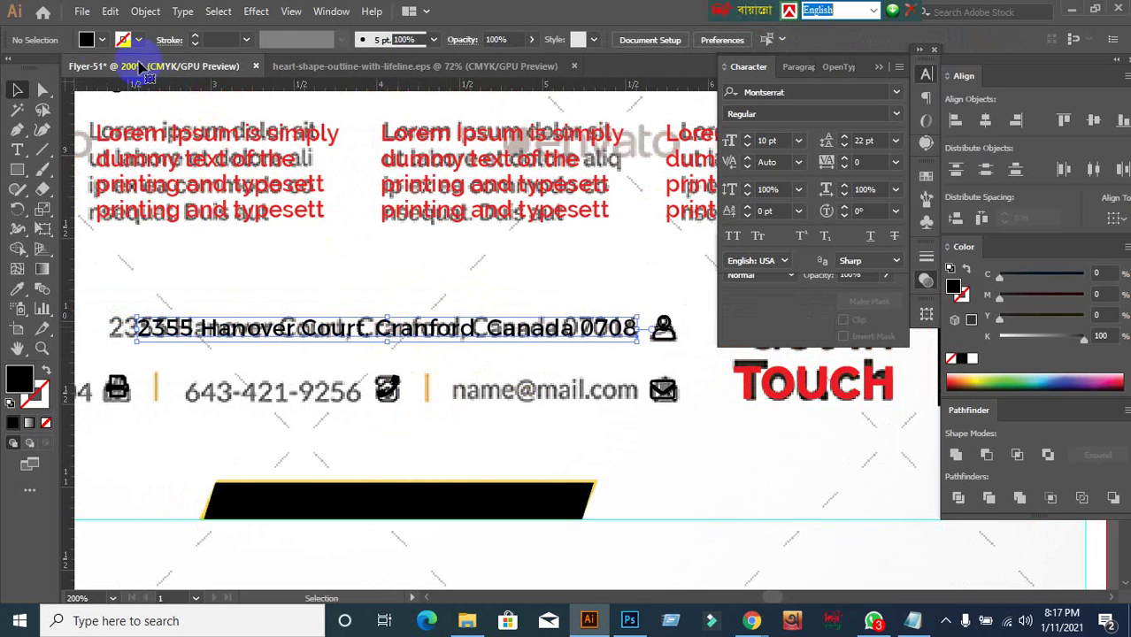
pyautogui.scroll(-1, 531, 376)
pyautogui.click(547, 398)
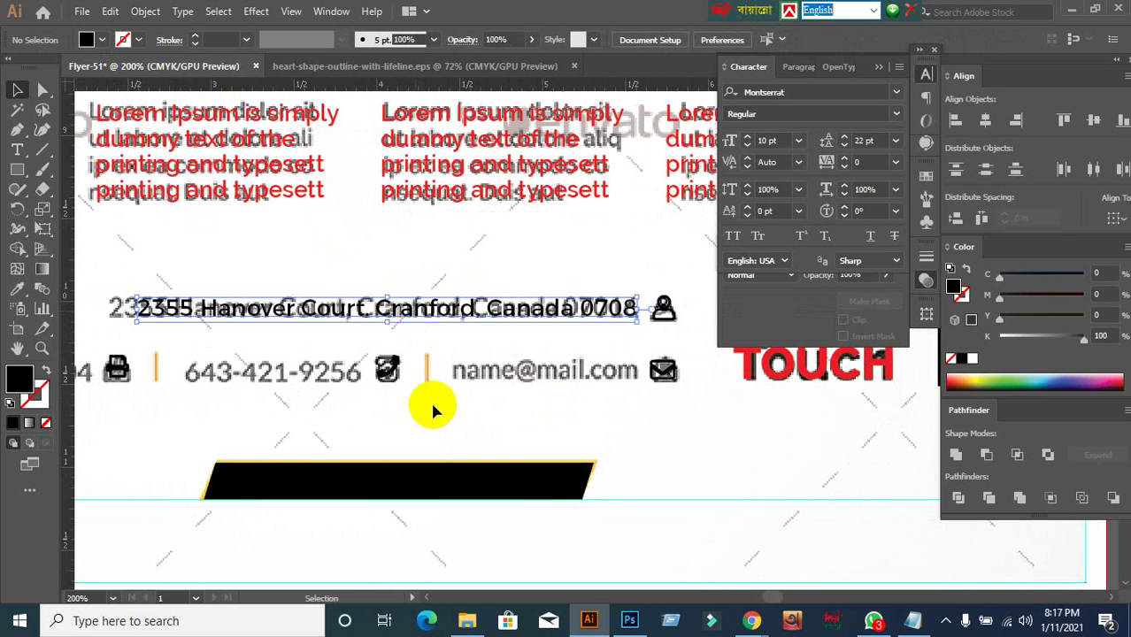
pyautogui.scroll(-1, 438, 403)
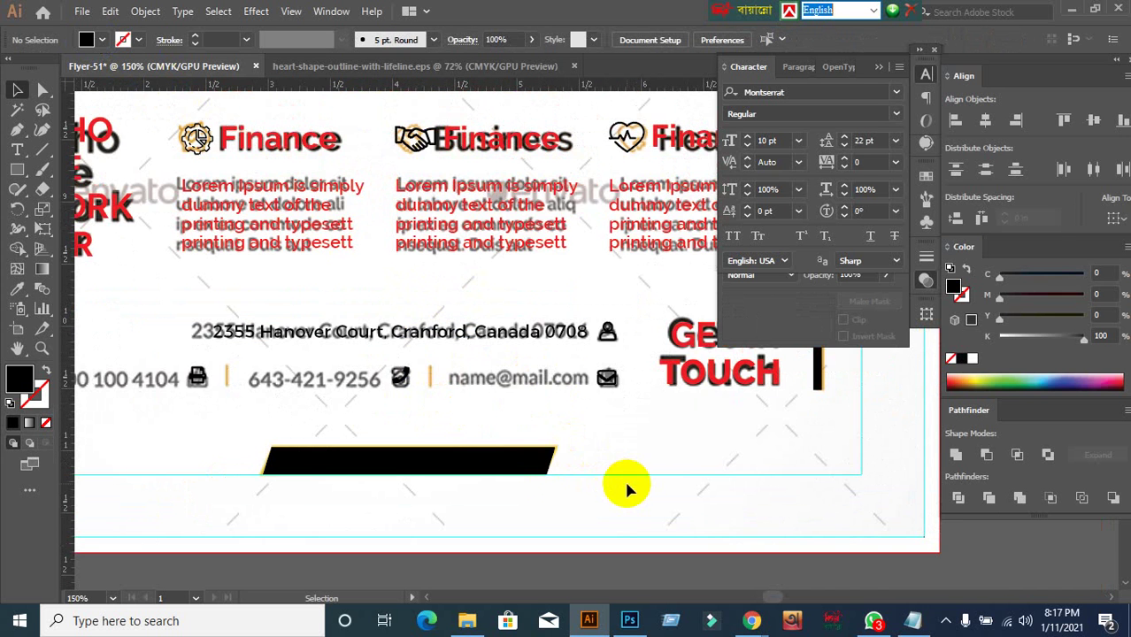
pyautogui.scroll(-2, 558, 451)
pyautogui.scroll(1, 464, 432)
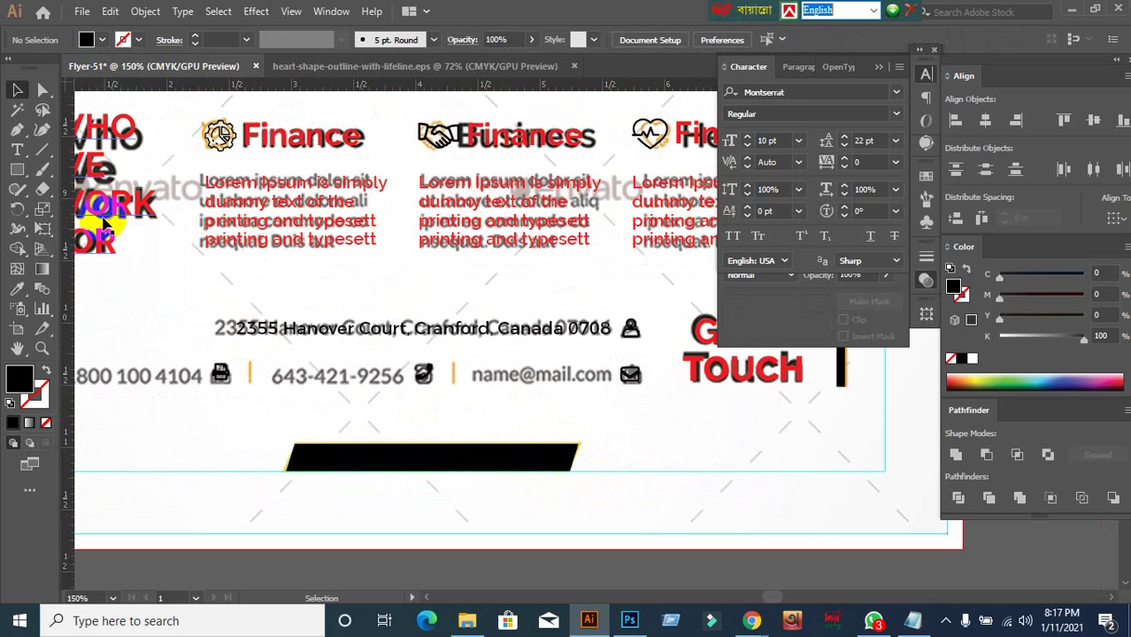
# - Type a placeholder e-mail address as a new text line over the e-mail line
pyautogui.click(17, 150)
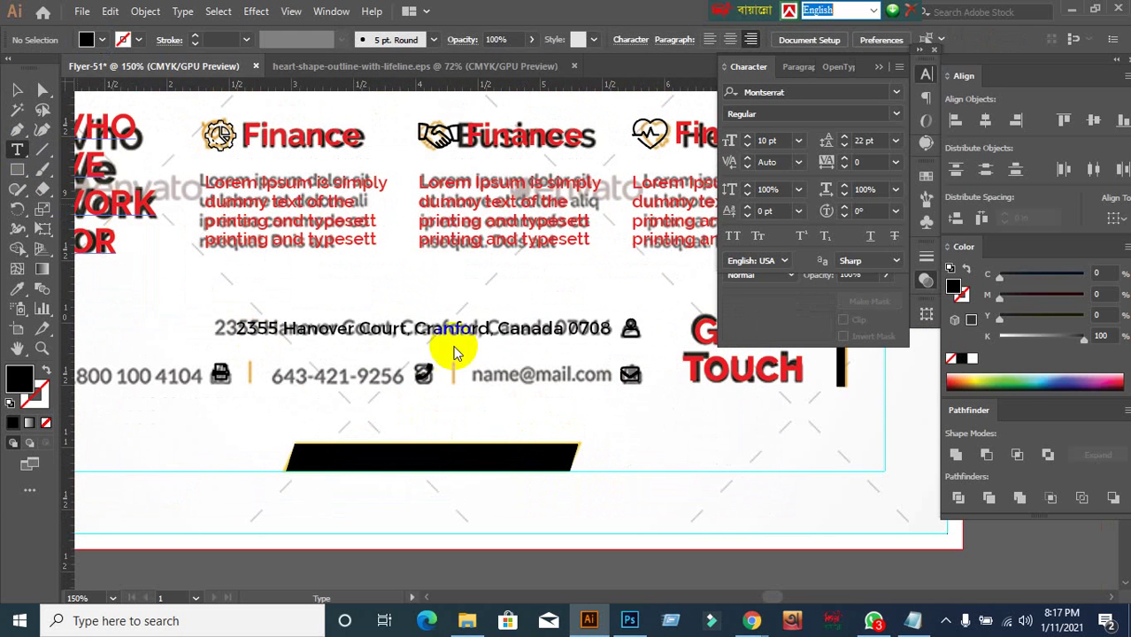
pyautogui.click(505, 380)
pyautogui.write('name')
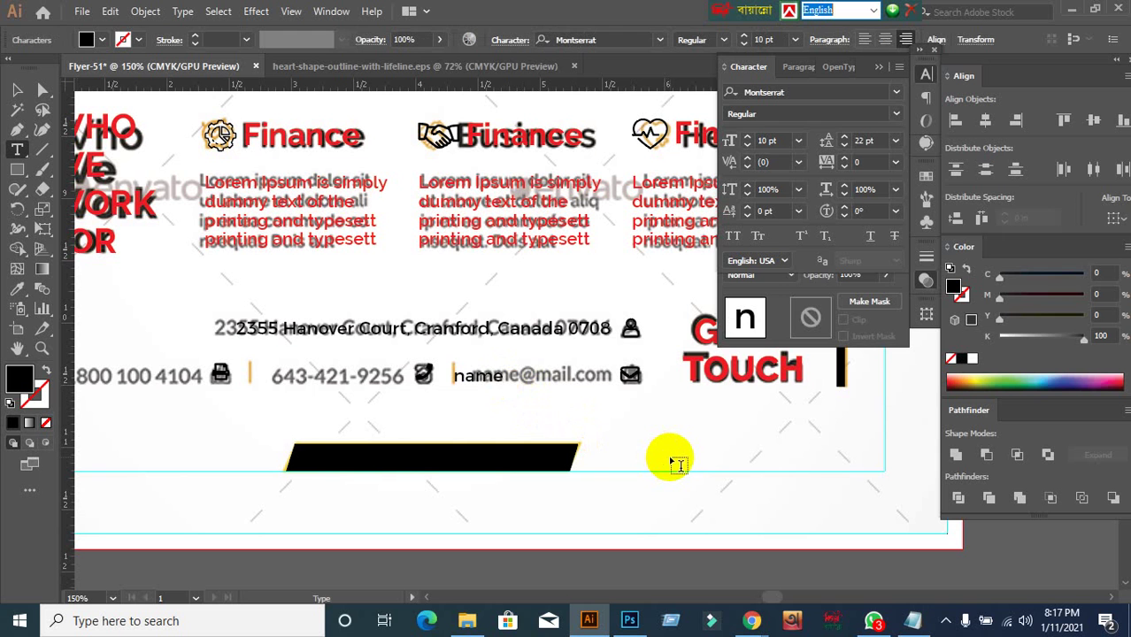
pyautogui.write('@')
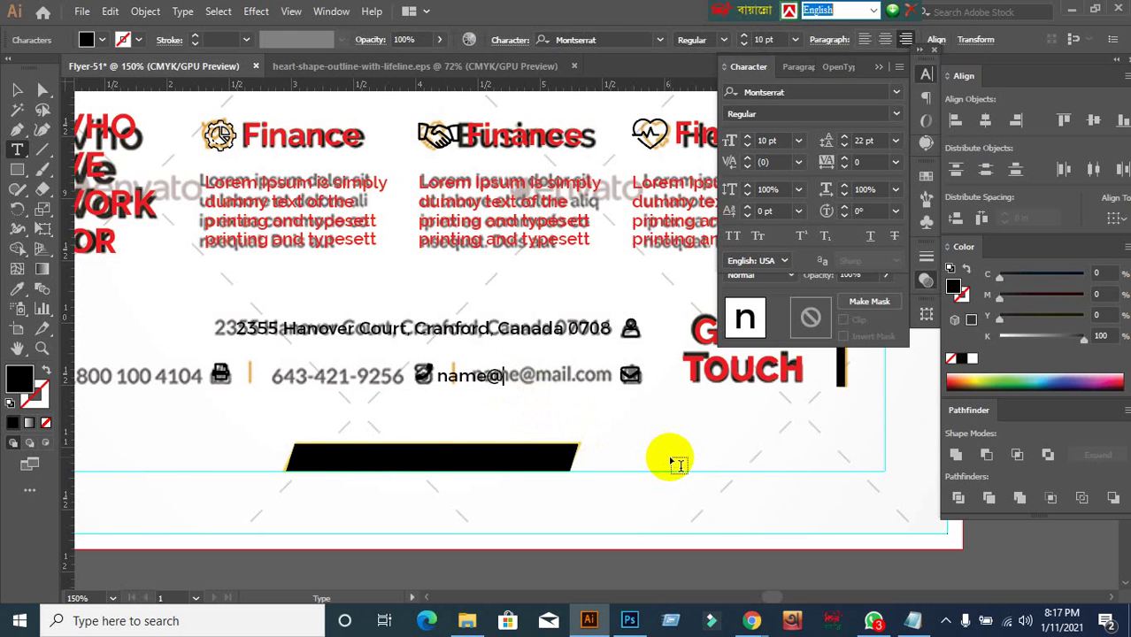
pyautogui.write('email.')
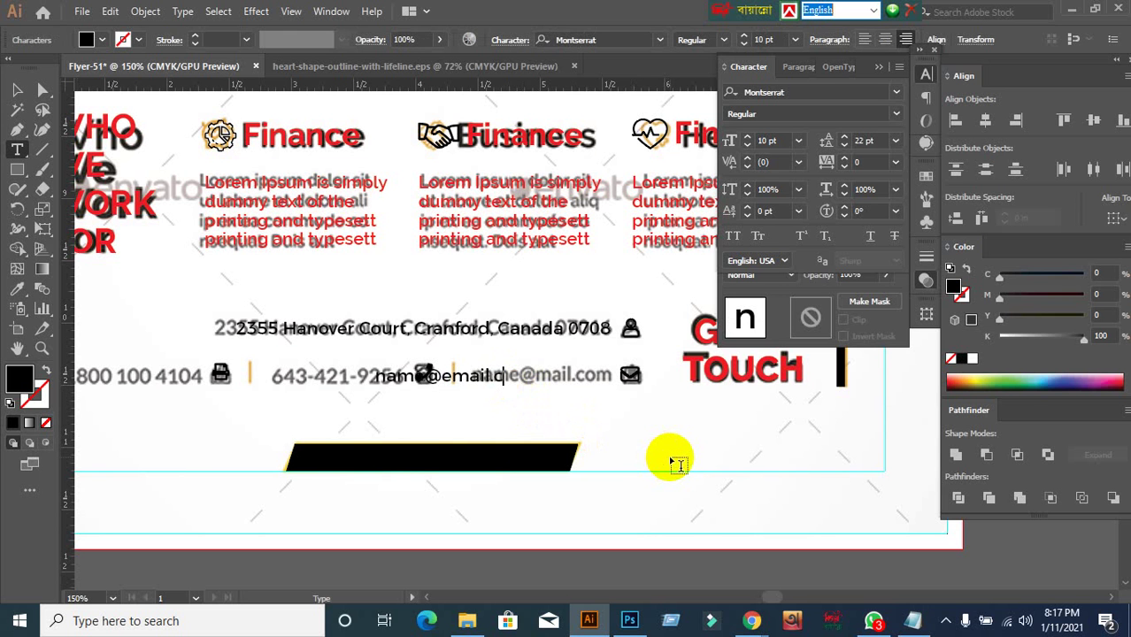
pyautogui.write('com')
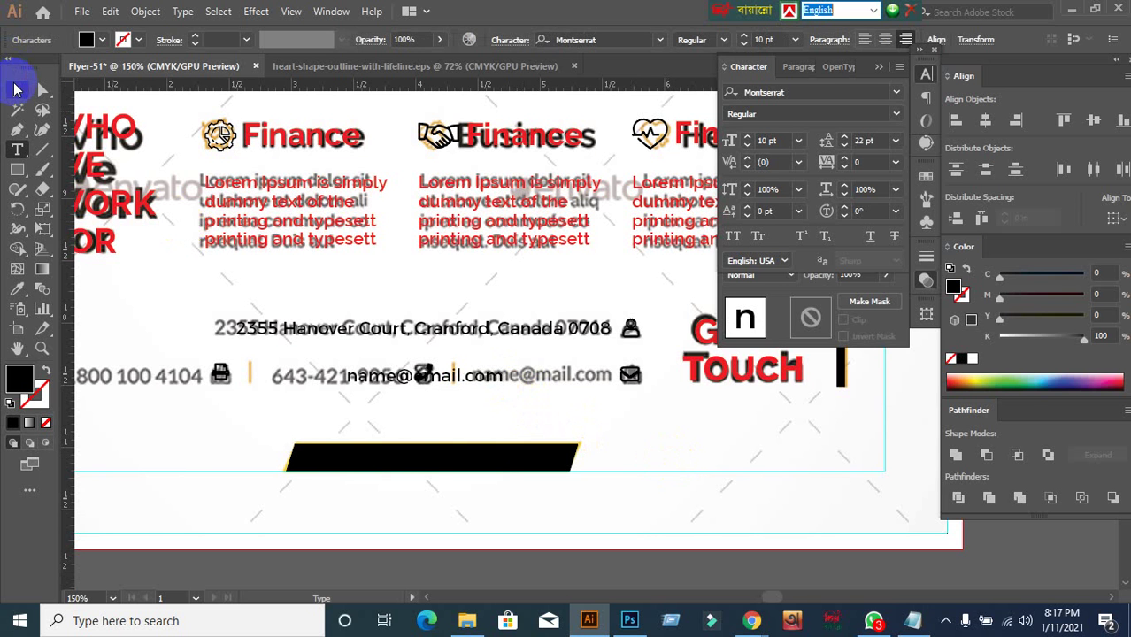
# - Move the e-mail text beside the envelope icon and Alt-drag a copy onto the phone-number spot
pyautogui.click(17, 89)
pyautogui.moveTo(505, 376); pyautogui.dragTo(602, 379)
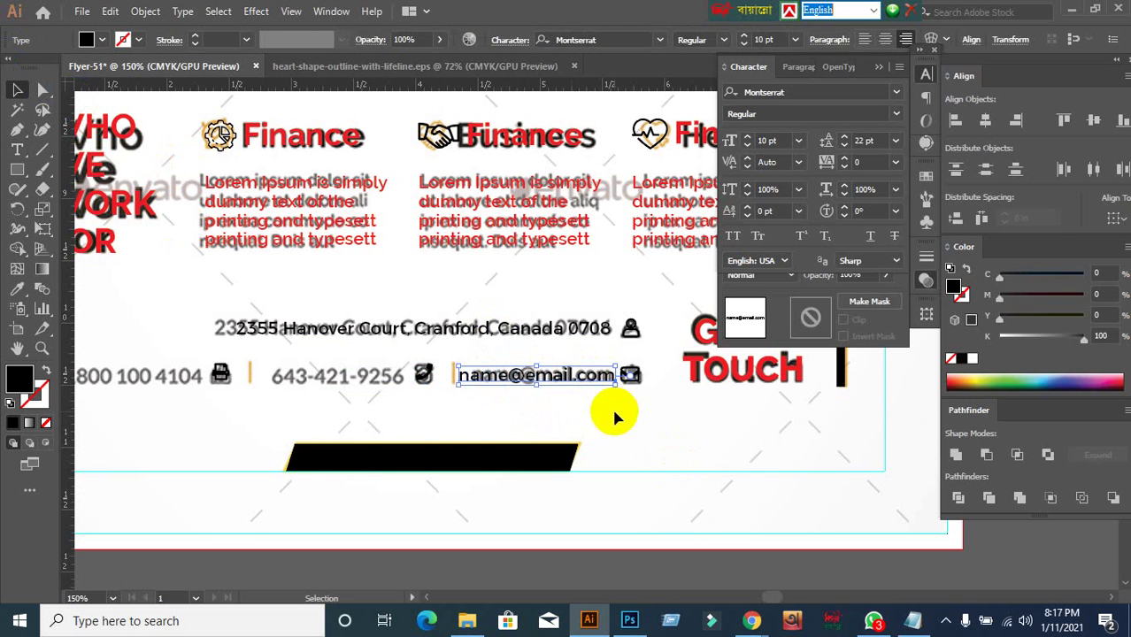
pyautogui.click(536, 403)
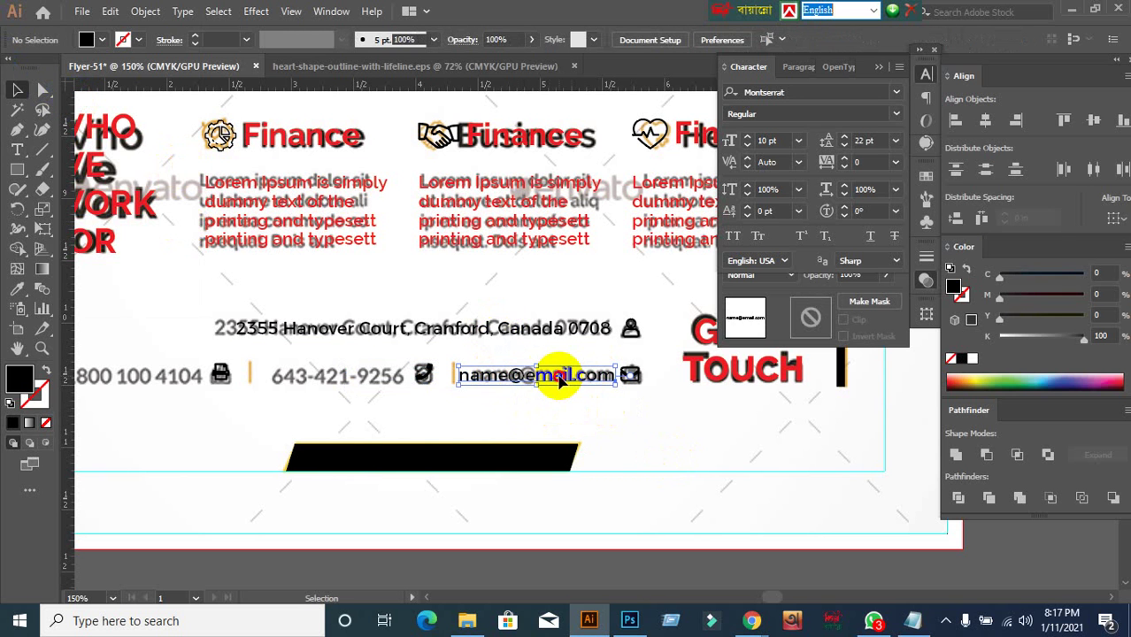
pyautogui.moveTo(560, 379); pyautogui.dragTo(351, 377)
# - Change the copied e-mail line into the first phone number by pasting and typing its ending
pyautogui.moveTo(444, 404); pyautogui.dragTo(510, 405)
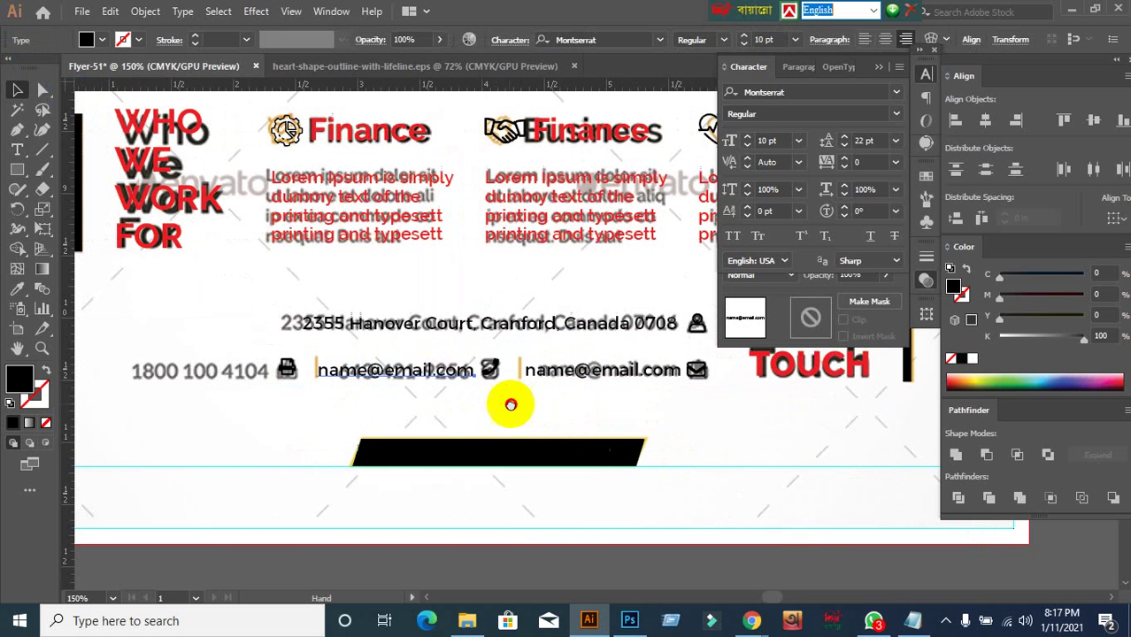
pyautogui.click(476, 373)
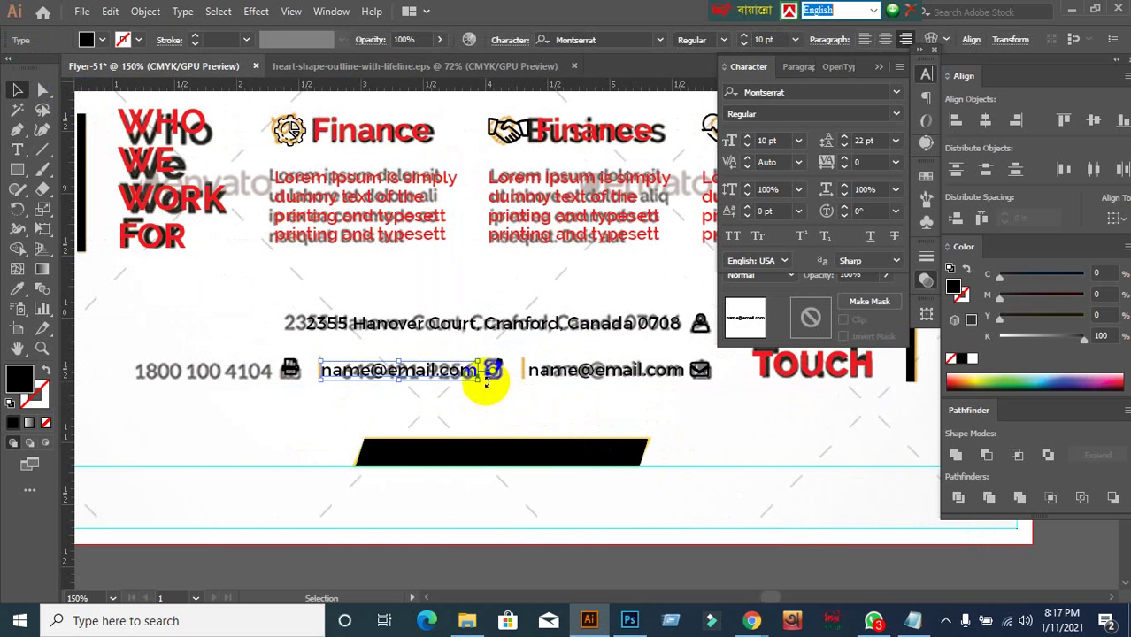
pyautogui.doubleClick(431, 378)
pyautogui.hotkey('ctrl', 'v')
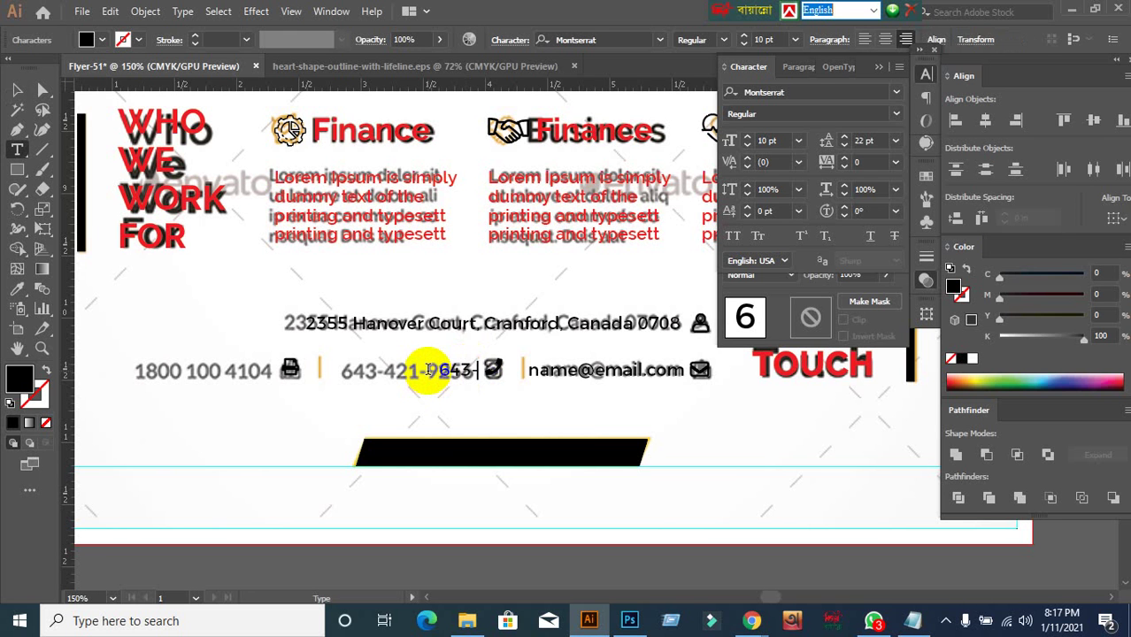
pyautogui.write('21')
pyautogui.write('9')
pyautogui.write('-2')
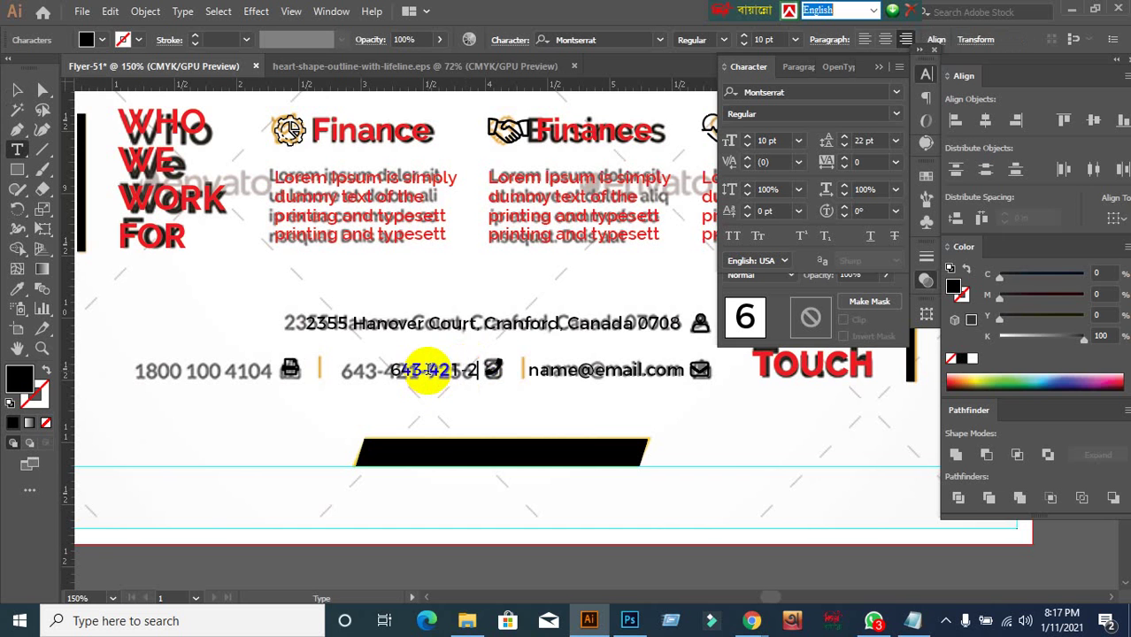
pyautogui.write('83')
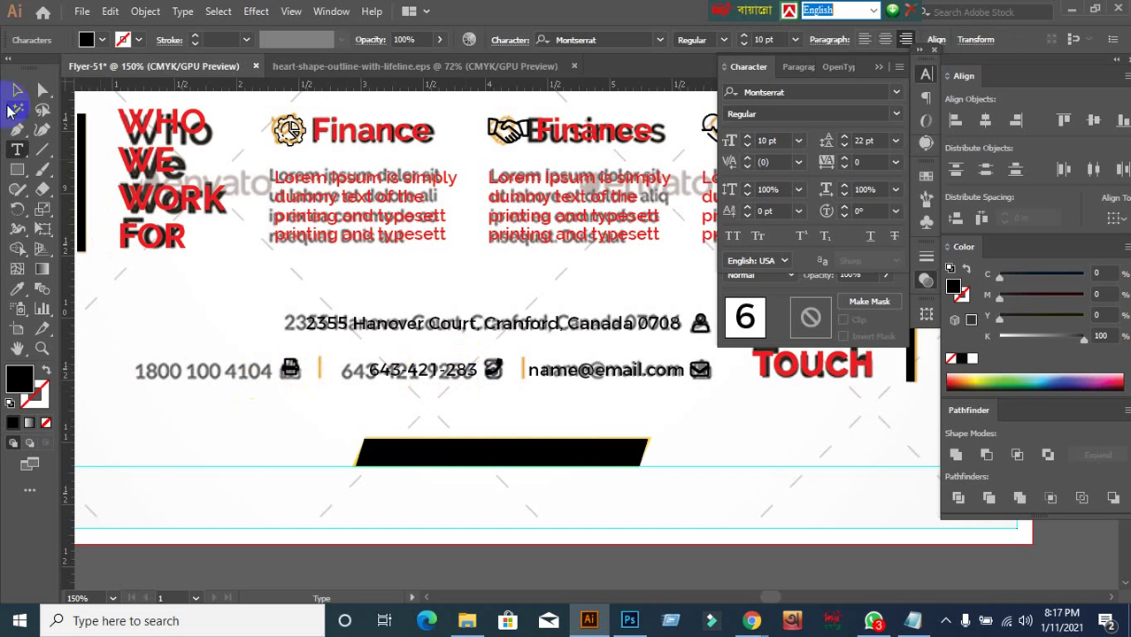
pyautogui.click(17, 89)
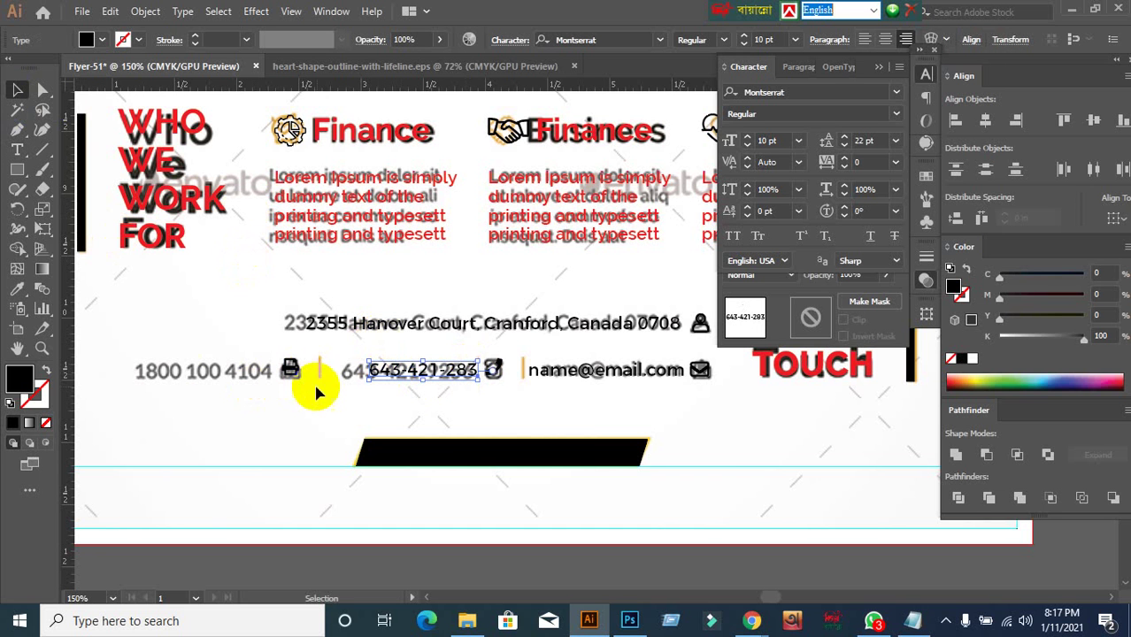
# - Duplicate the phone line over the toll-free number, retype it, and nudge it into place
pyautogui.moveTo(421, 376); pyautogui.dragTo(197, 382)
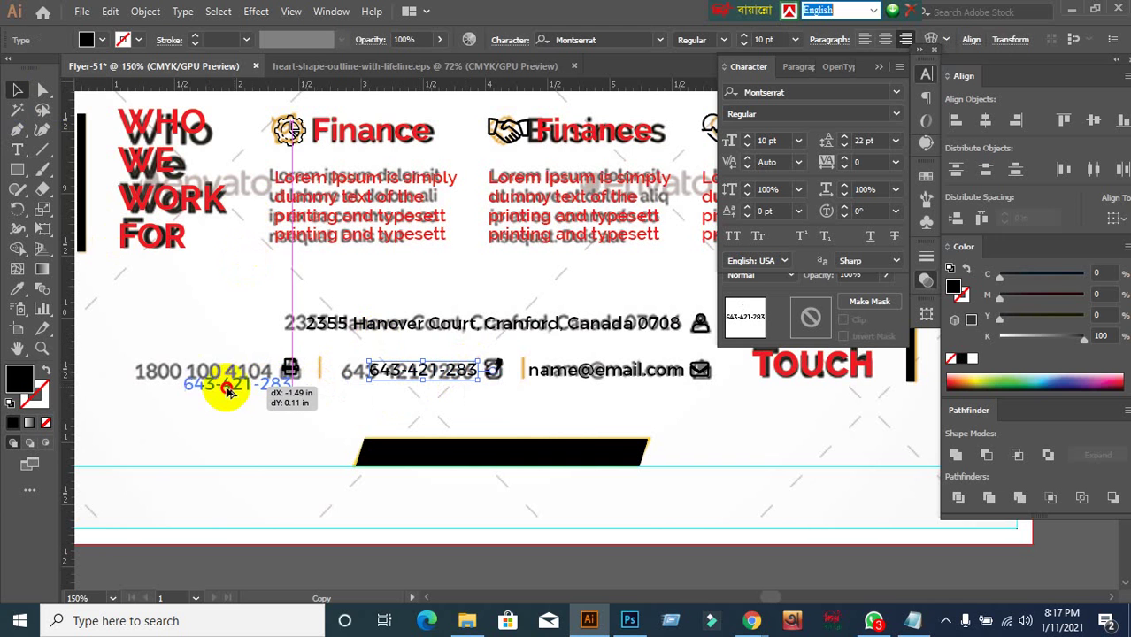
pyautogui.doubleClick(197, 381)
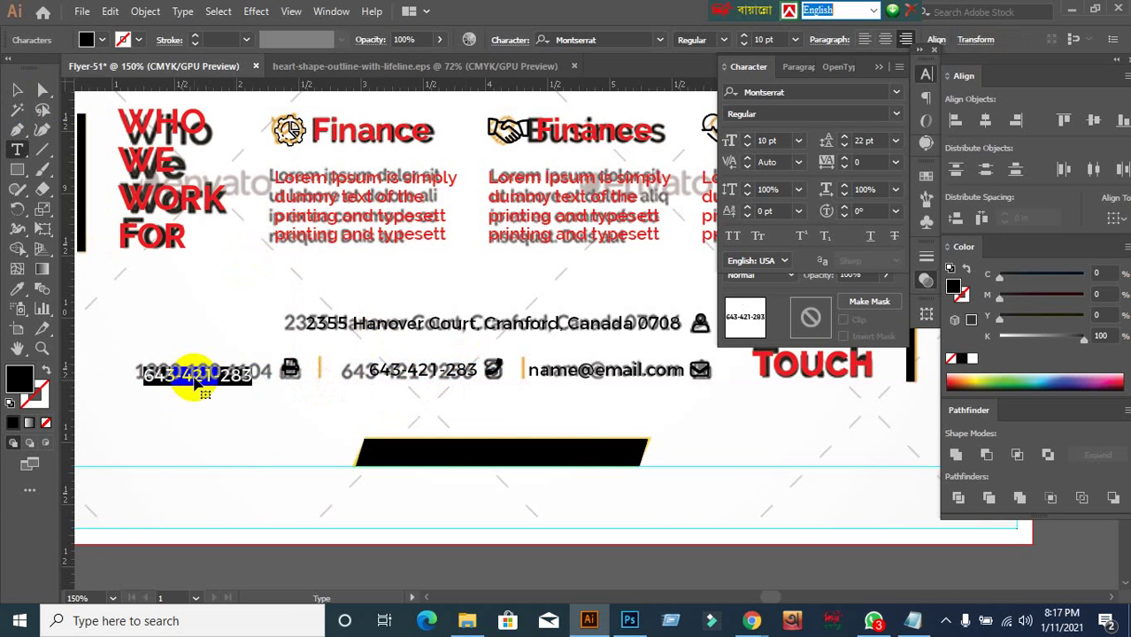
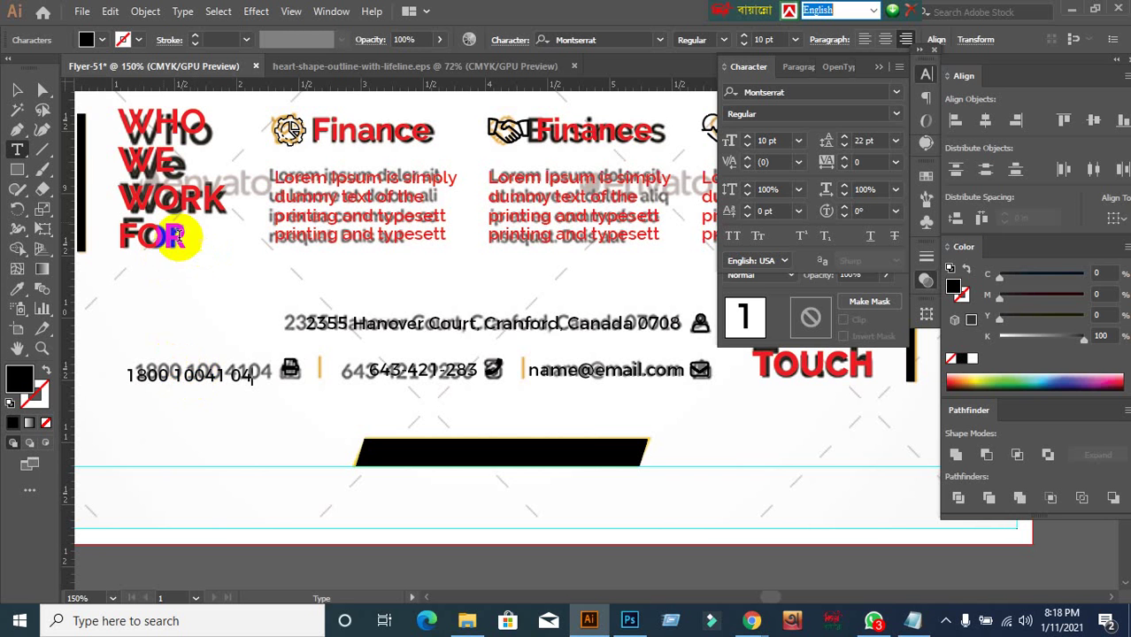
pyautogui.click(17, 90)
pyautogui.click(265, 431)
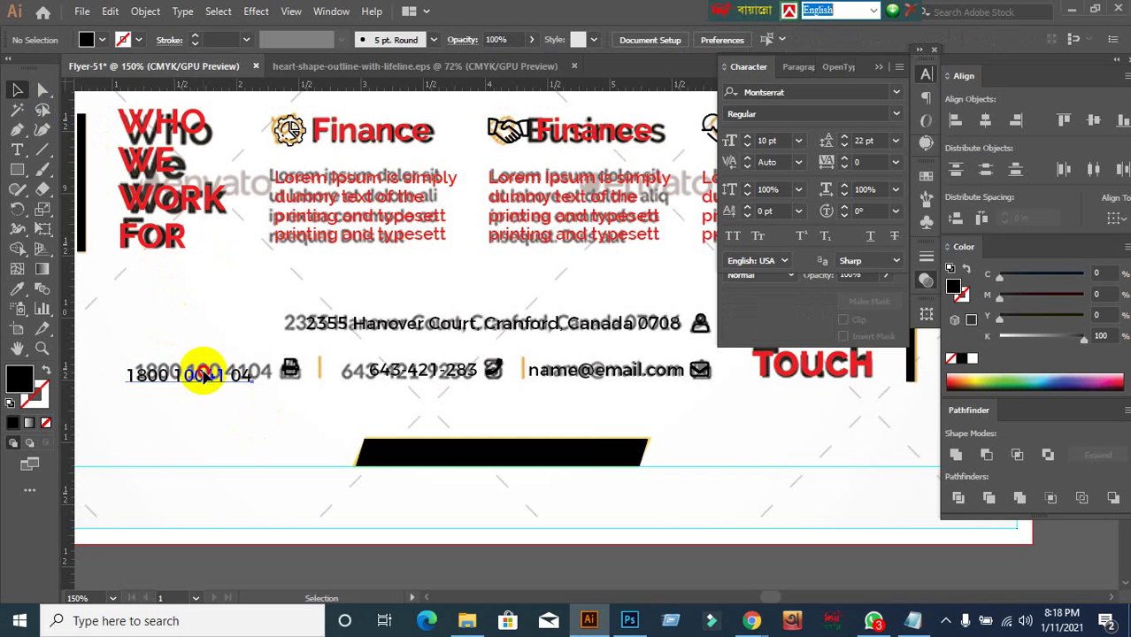
pyautogui.moveTo(215, 367); pyautogui.dragTo(223, 363)
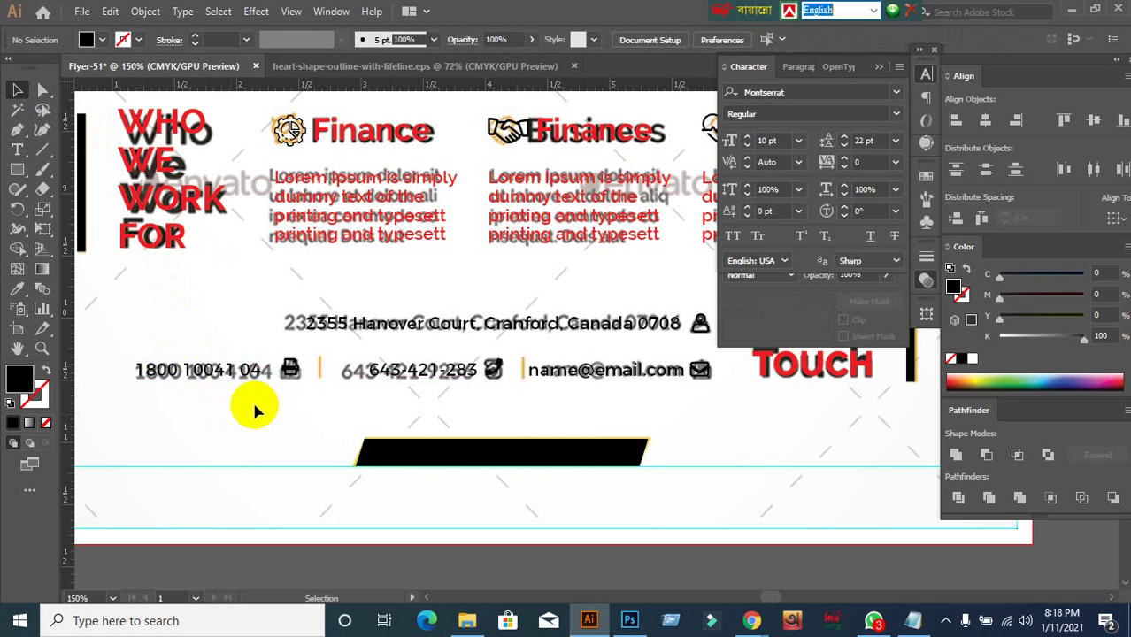
# - Zoom out to view the whole flyer
pyautogui.keyDown('alt'); pyautogui.scroll(-2, 252, 399); pyautogui.keyUp('alt')
pyautogui.keyDown('alt'); pyautogui.scroll(-1, 253, 399); pyautogui.keyUp('alt')
pyautogui.scroll(1, 266, 403)
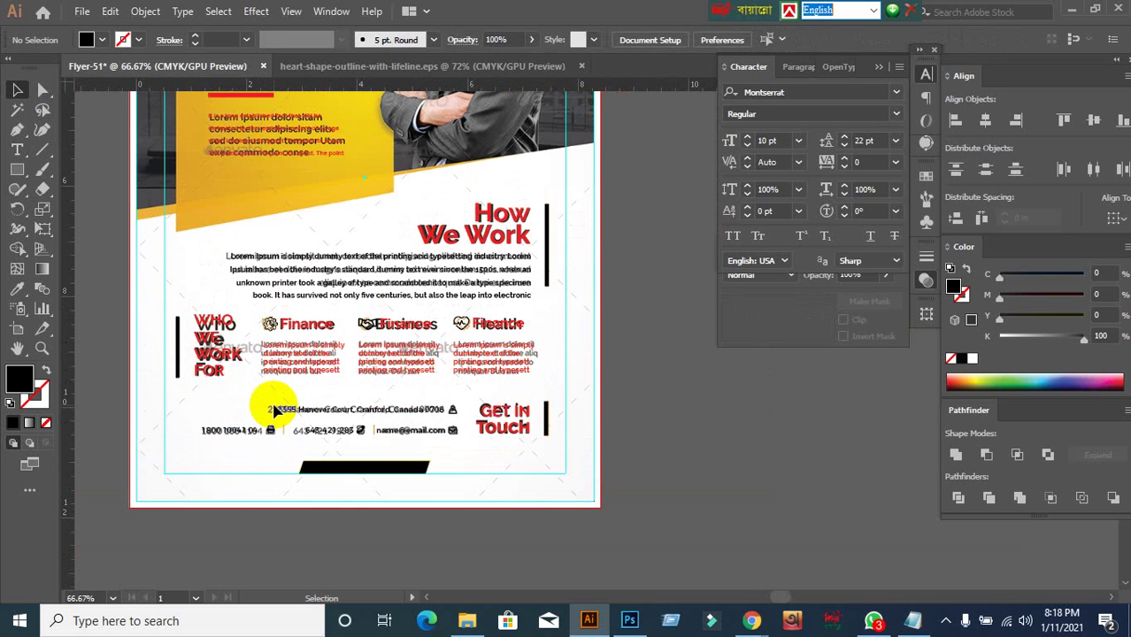
pyautogui.scroll(1, 381, 177)
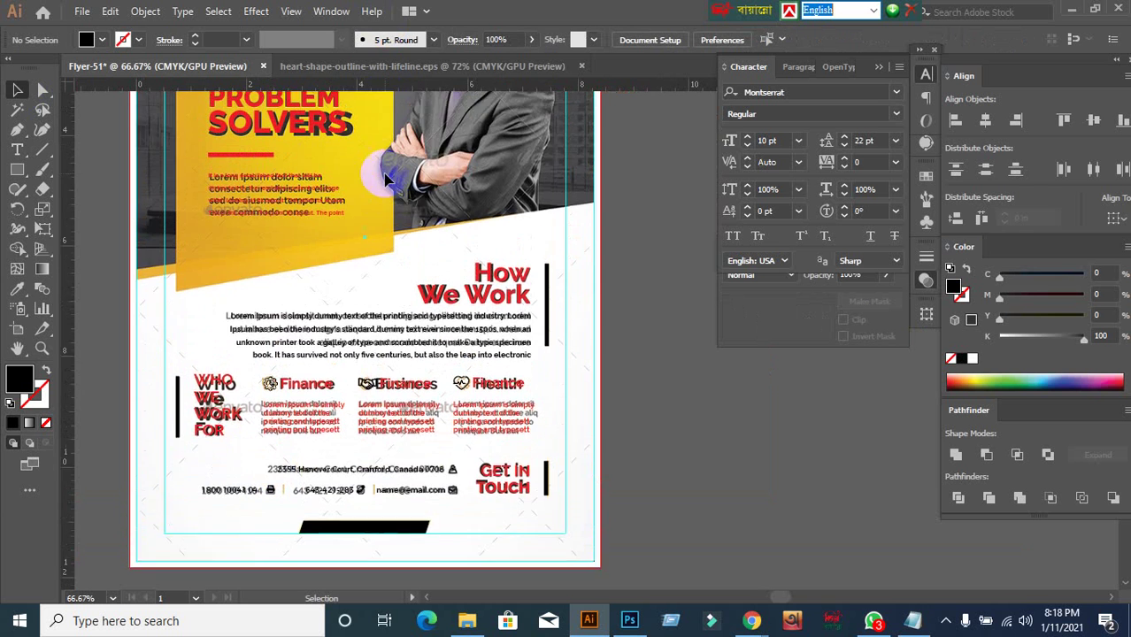
pyautogui.scroll(2, 381, 177)
pyautogui.scroll(1, 425, 177)
pyautogui.scroll(1, 456, 204)
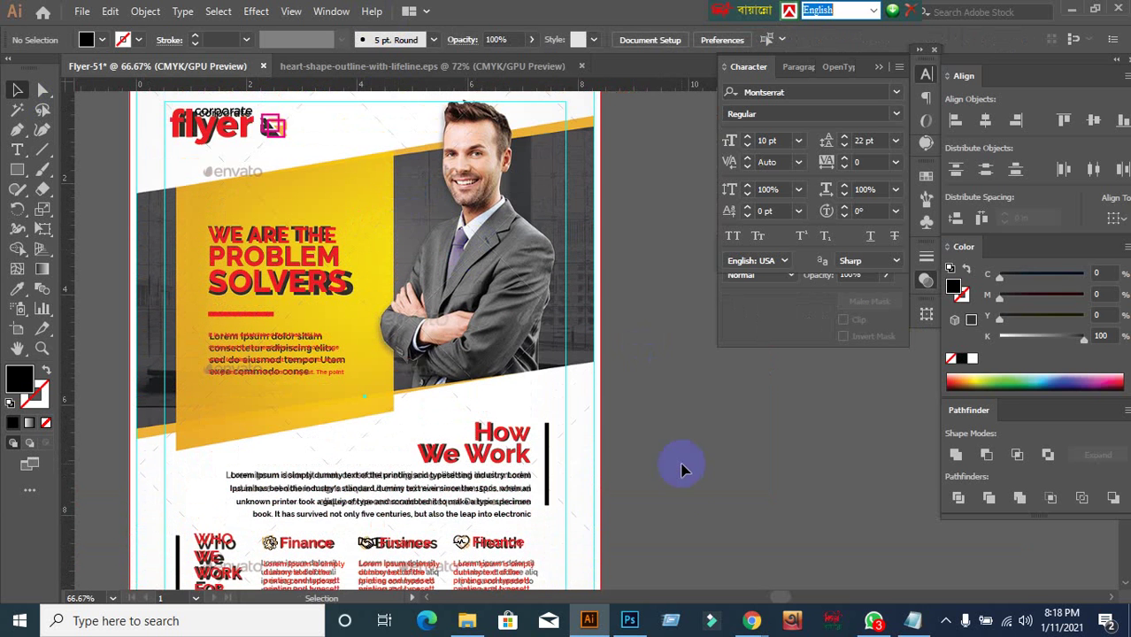
# - Switch to the Lorem Ipsum page in Chrome, then back to the flyer in Illustrator
pyautogui.moveTo(751, 621)
pyautogui.click(653, 544)
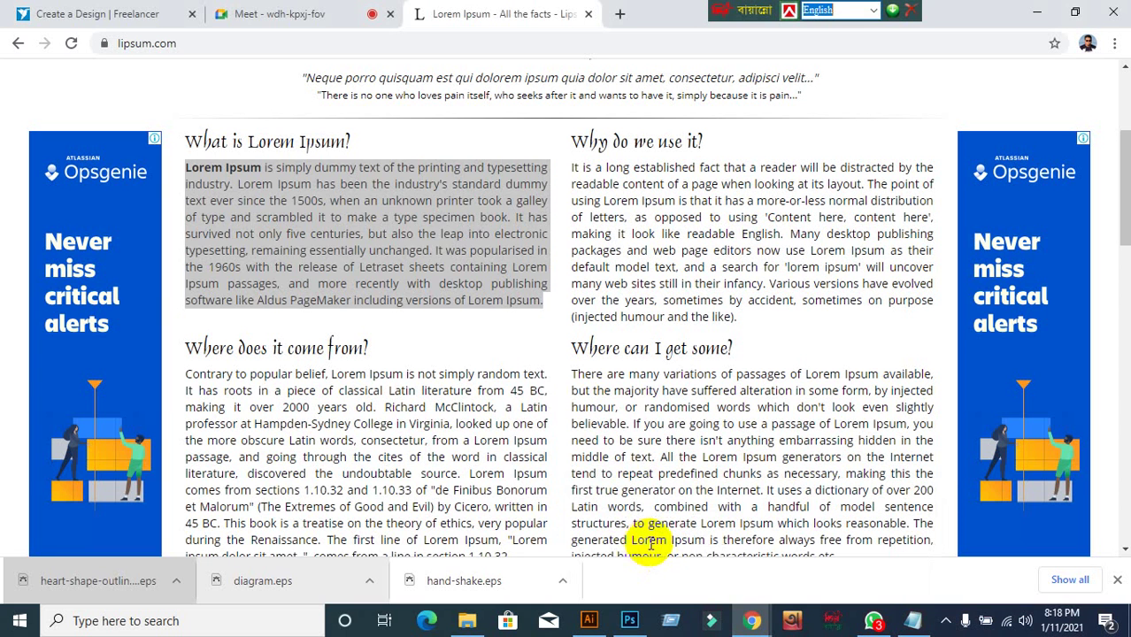
pyautogui.click(588, 620)
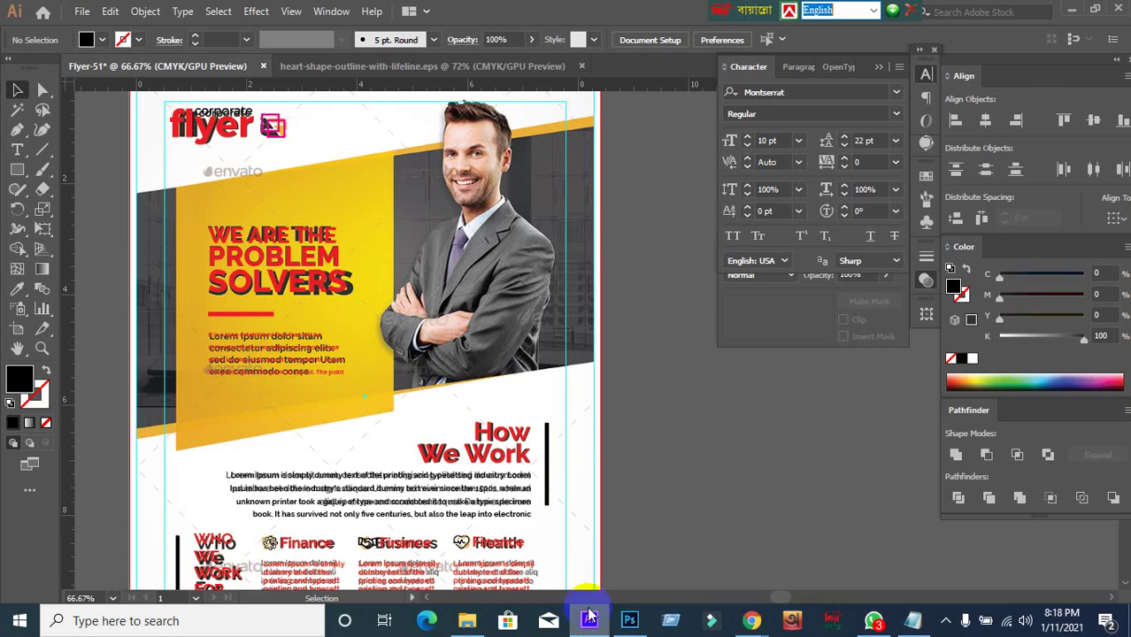
pyautogui.scroll(1, 419, 392)
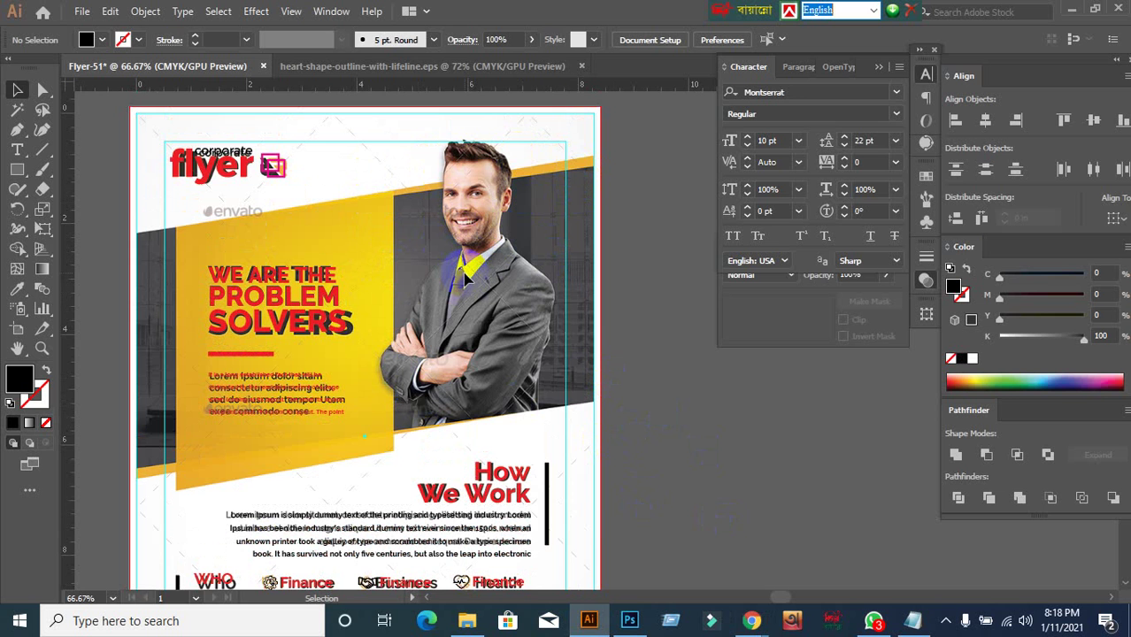
# - Check the Google Meet presentation in Chrome, then bring the Illustrator flyer back to front
pyautogui.moveTo(751, 620)
pyautogui.click(681, 566)
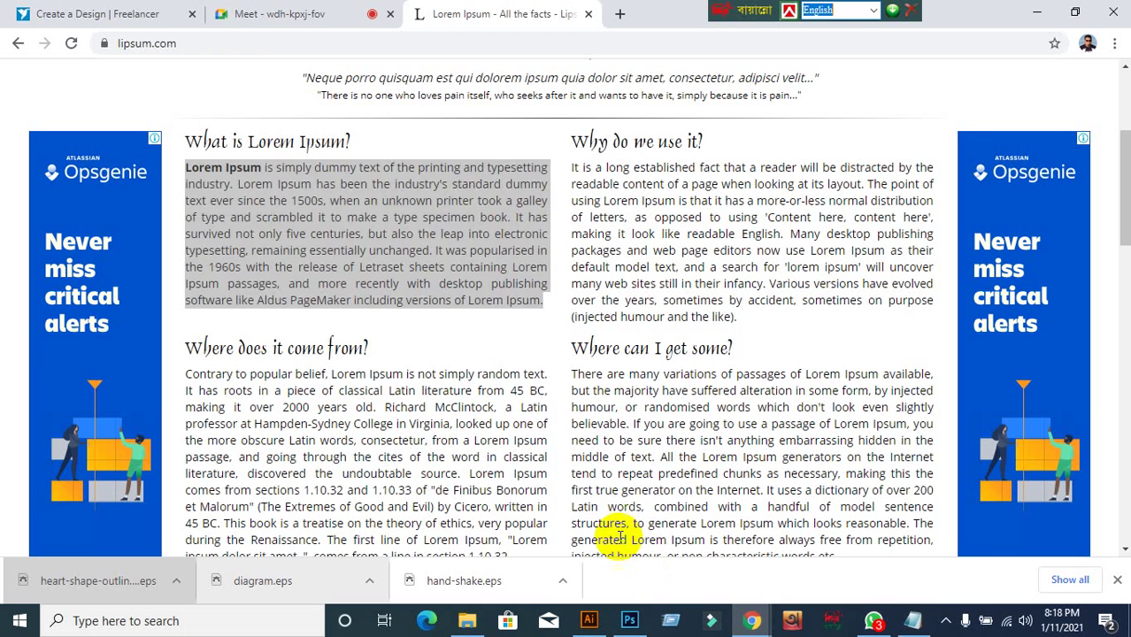
pyautogui.click(278, 13)
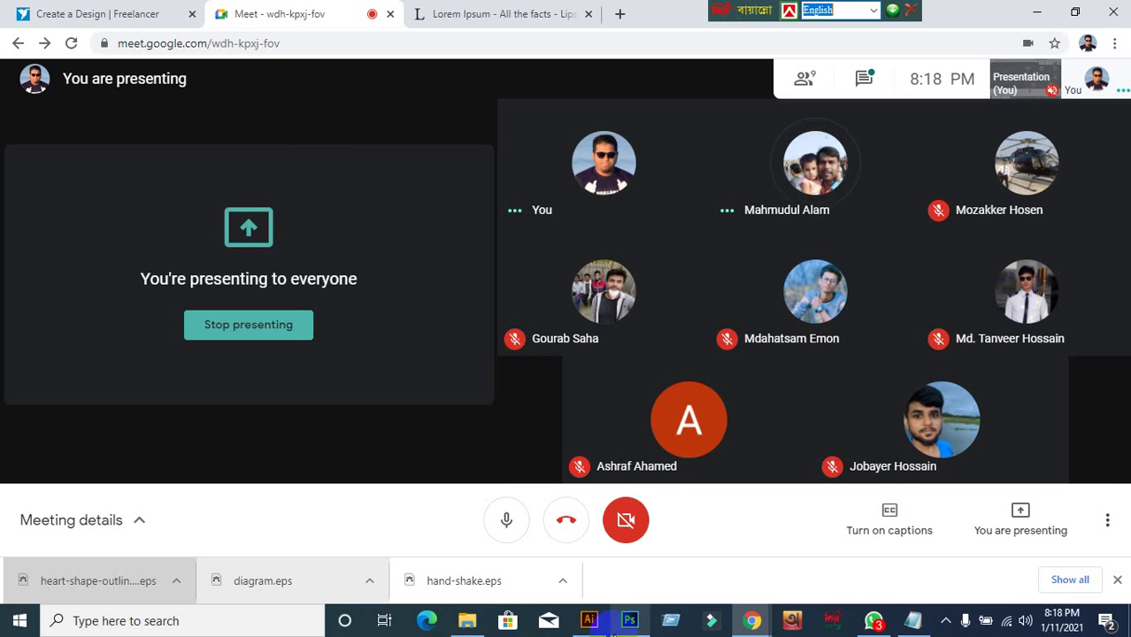
pyautogui.click(588, 623)
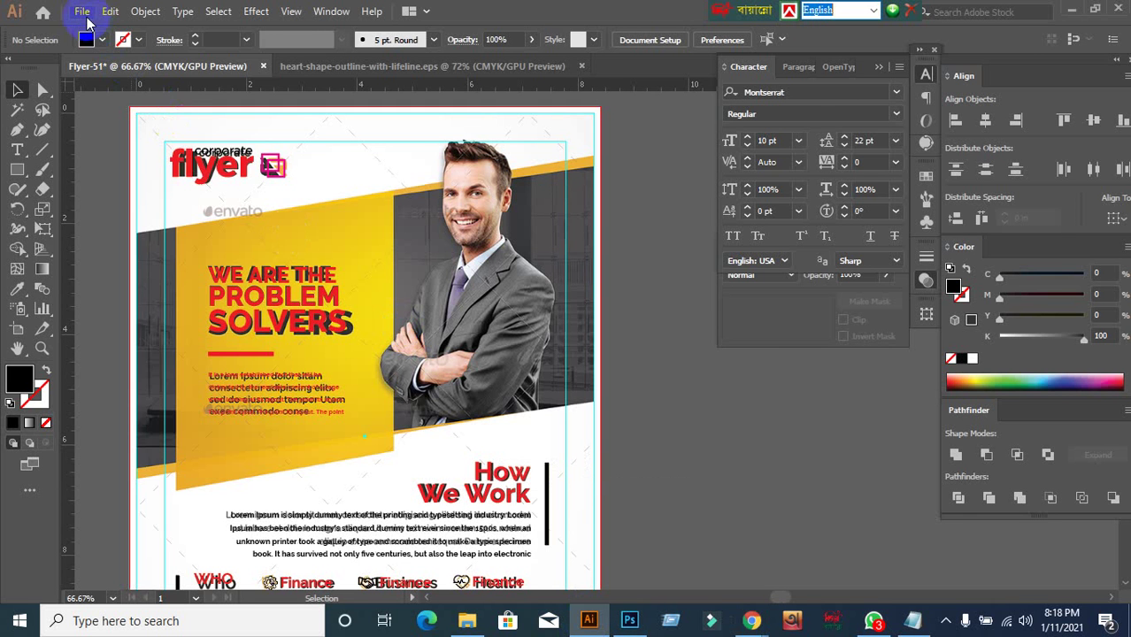
# - Save the flyer as Flyer-51.ai on the Desktop with default options, then minimize Illustrator and Chrome
pyautogui.click(82, 12)
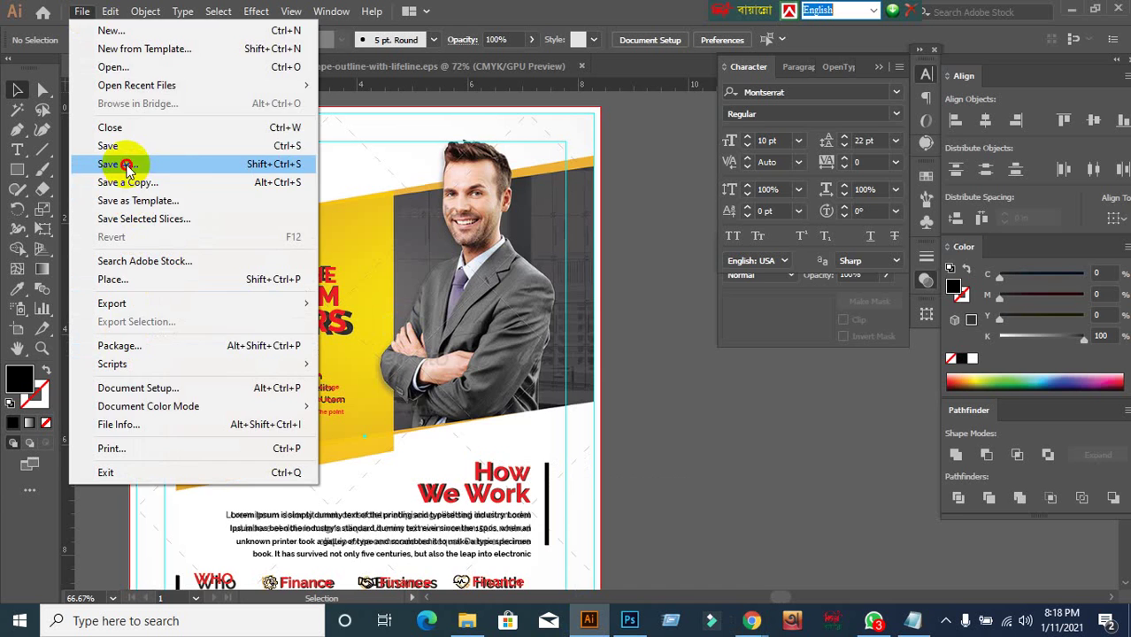
pyautogui.click(128, 164)
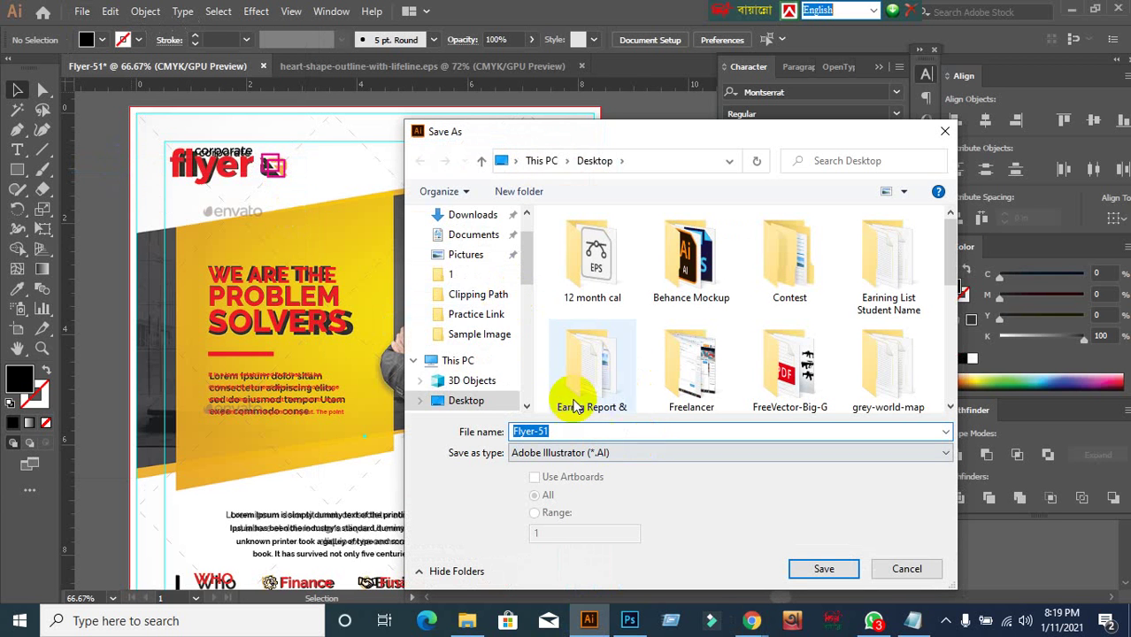
pyautogui.scroll(1, 482, 310)
pyautogui.click(452, 248)
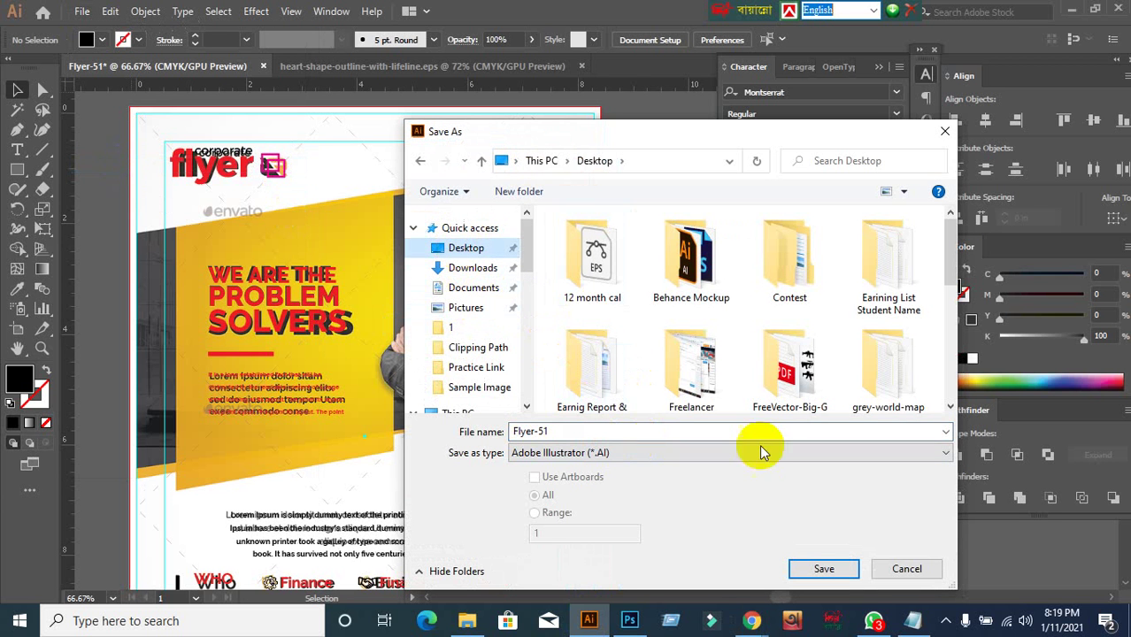
pyautogui.click(824, 570)
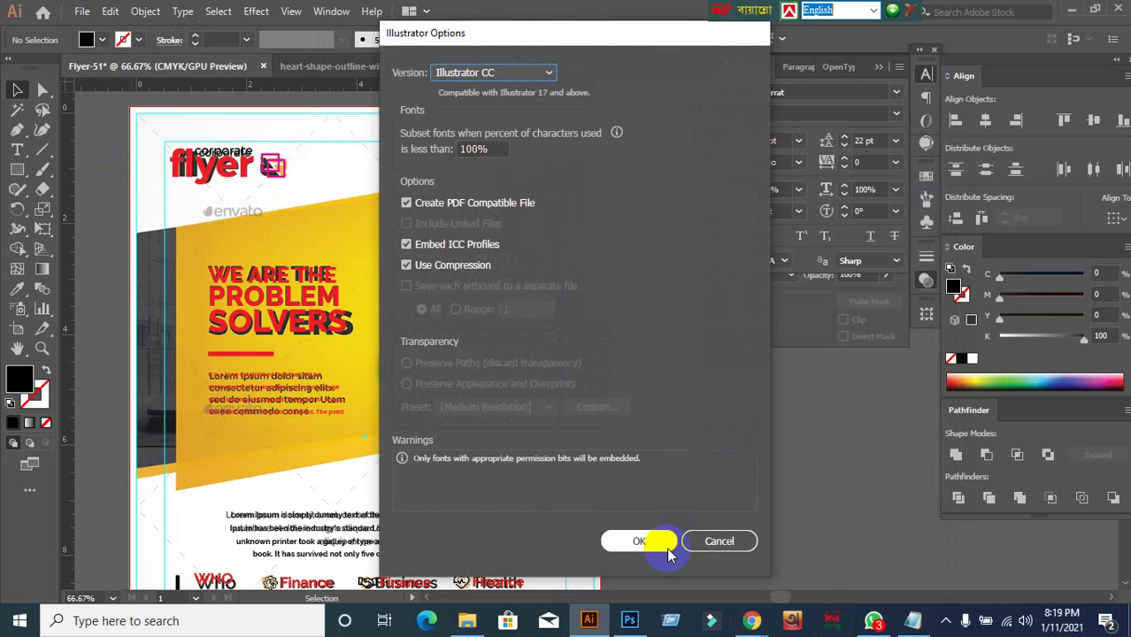
pyautogui.click(663, 548)
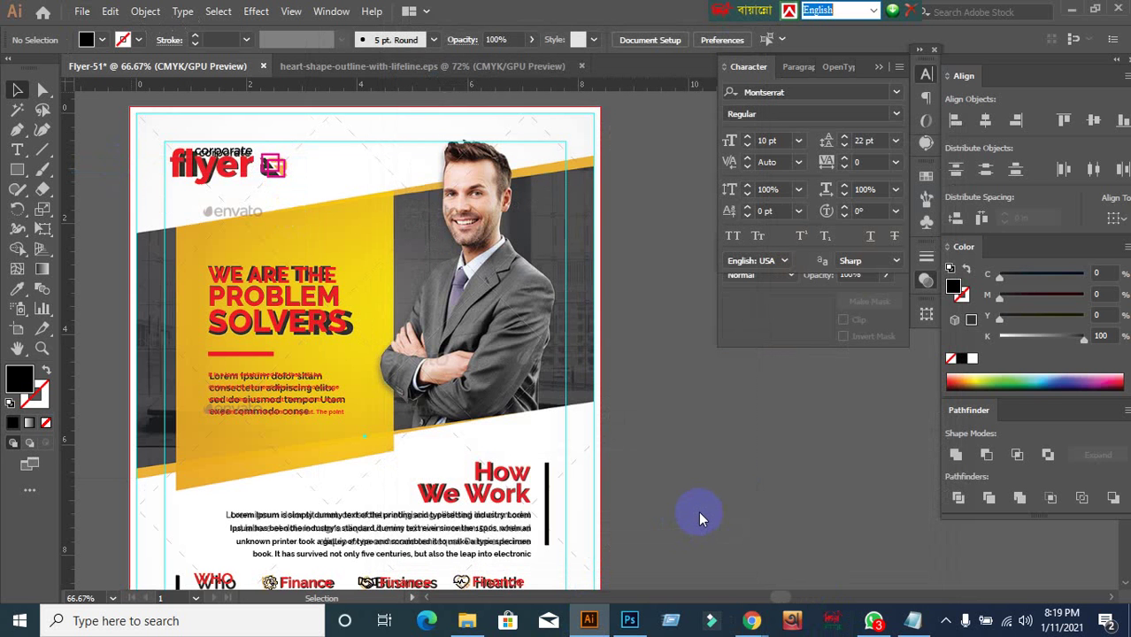
pyautogui.click(1072, 7)
pyautogui.click(1038, 12)
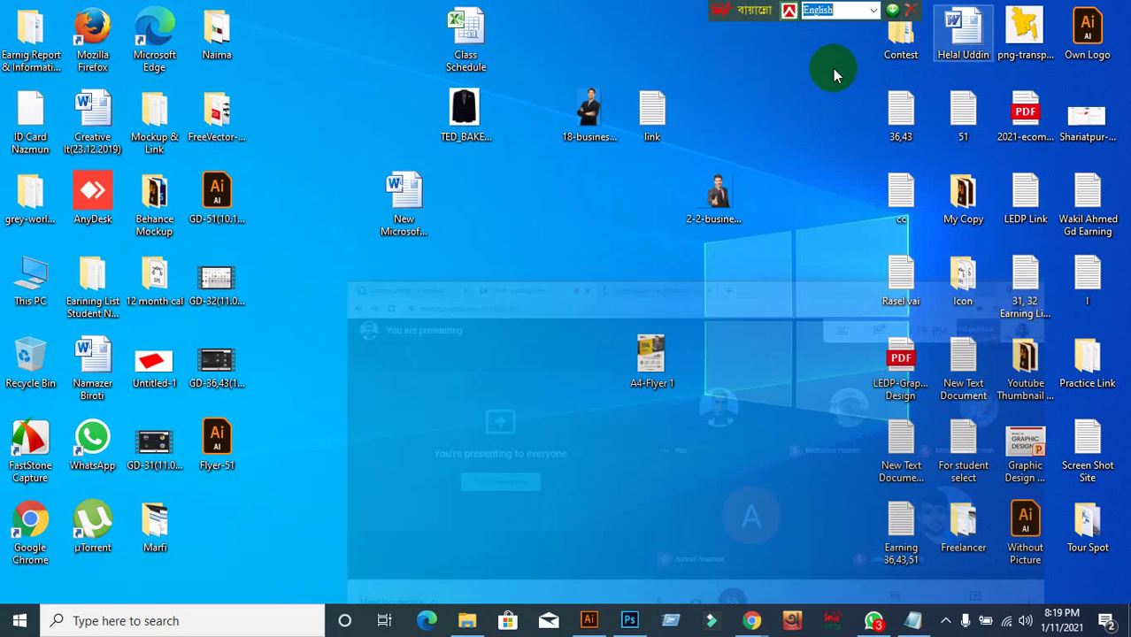